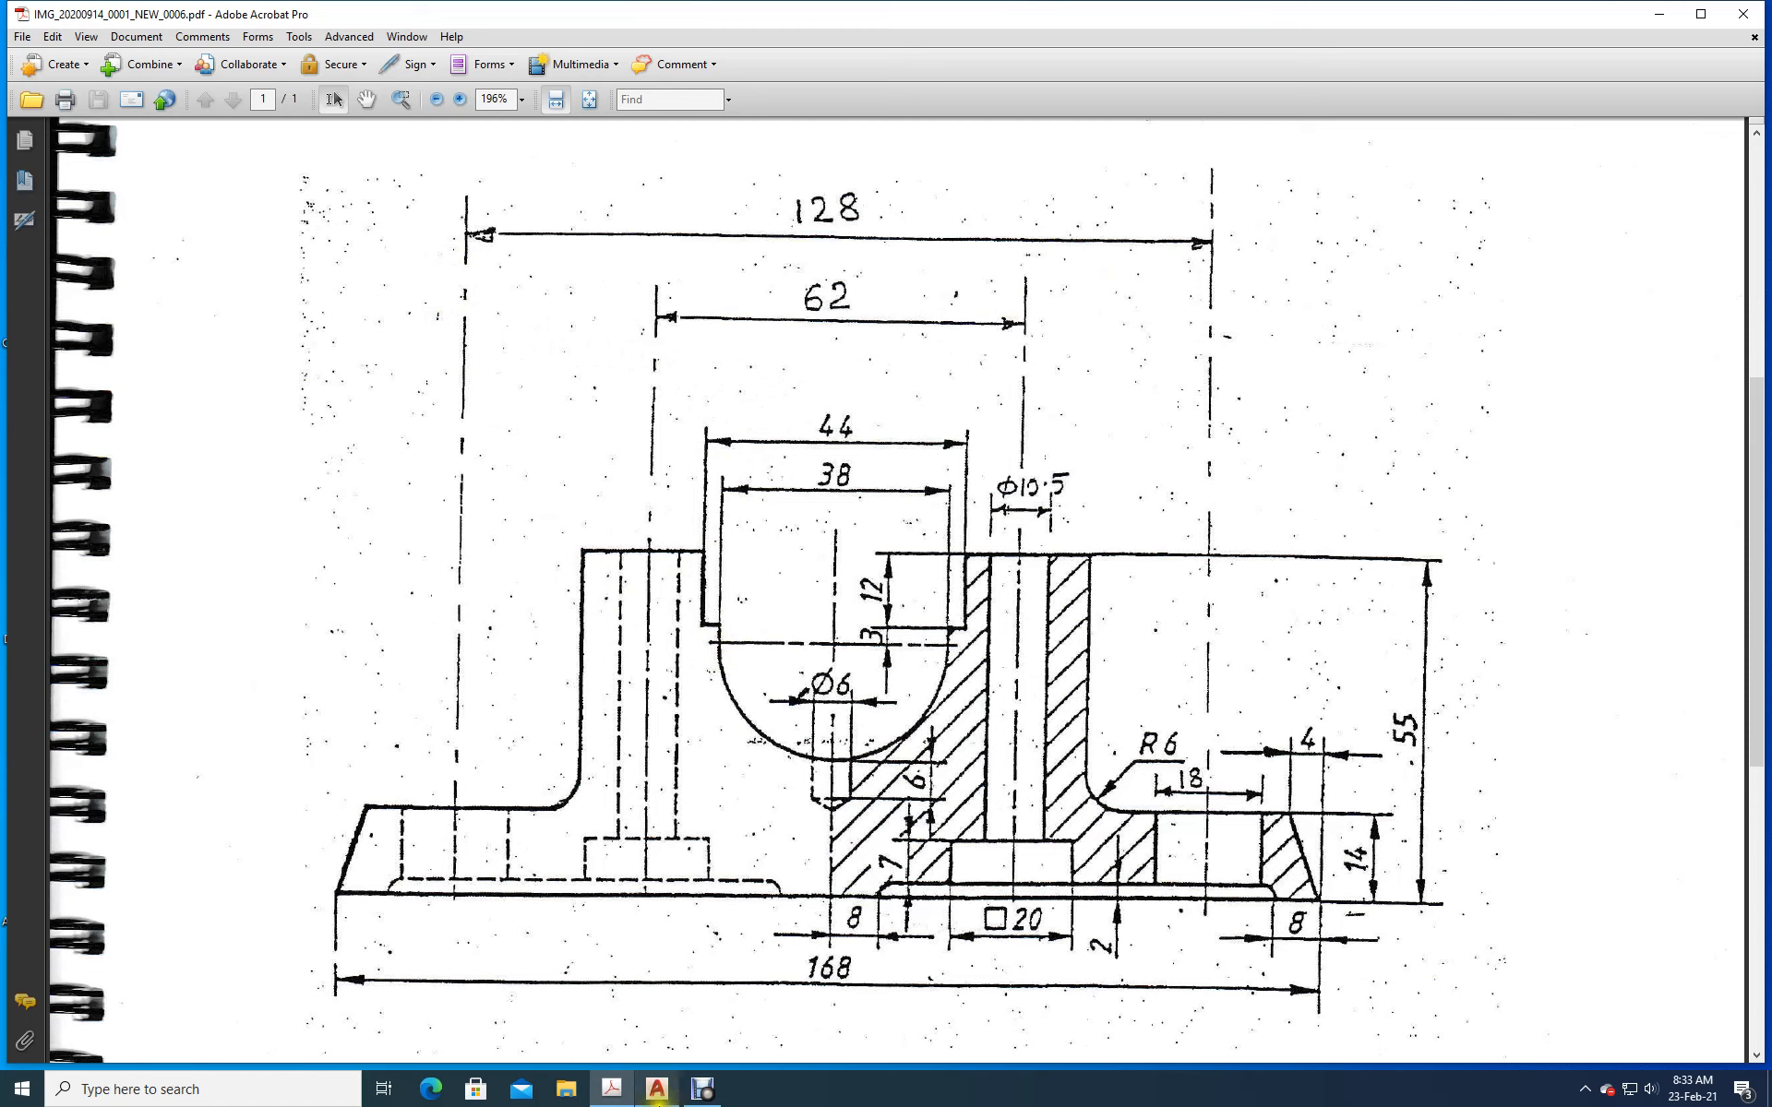
# Step: Switch to AutoCAD and start a new drawing from the acadiso.dwt template
pyautogui.click(657, 1092)
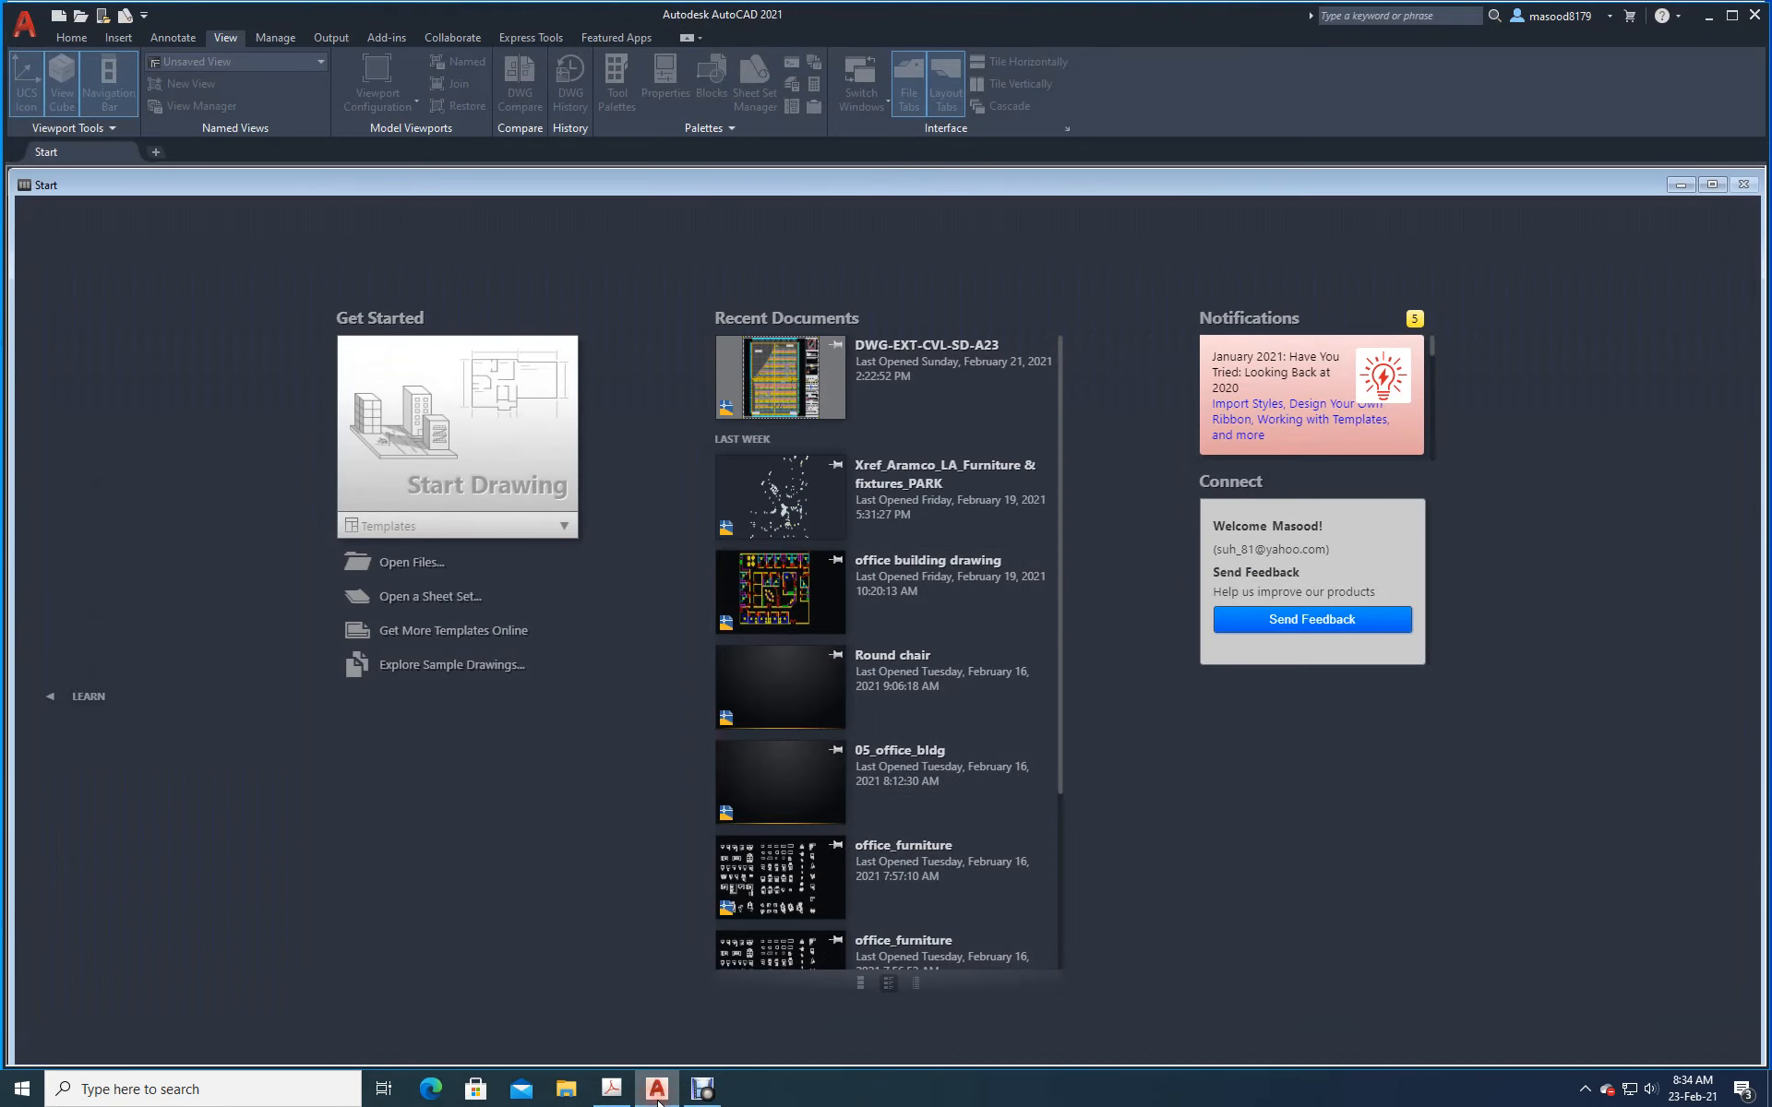
pyautogui.click(564, 527)
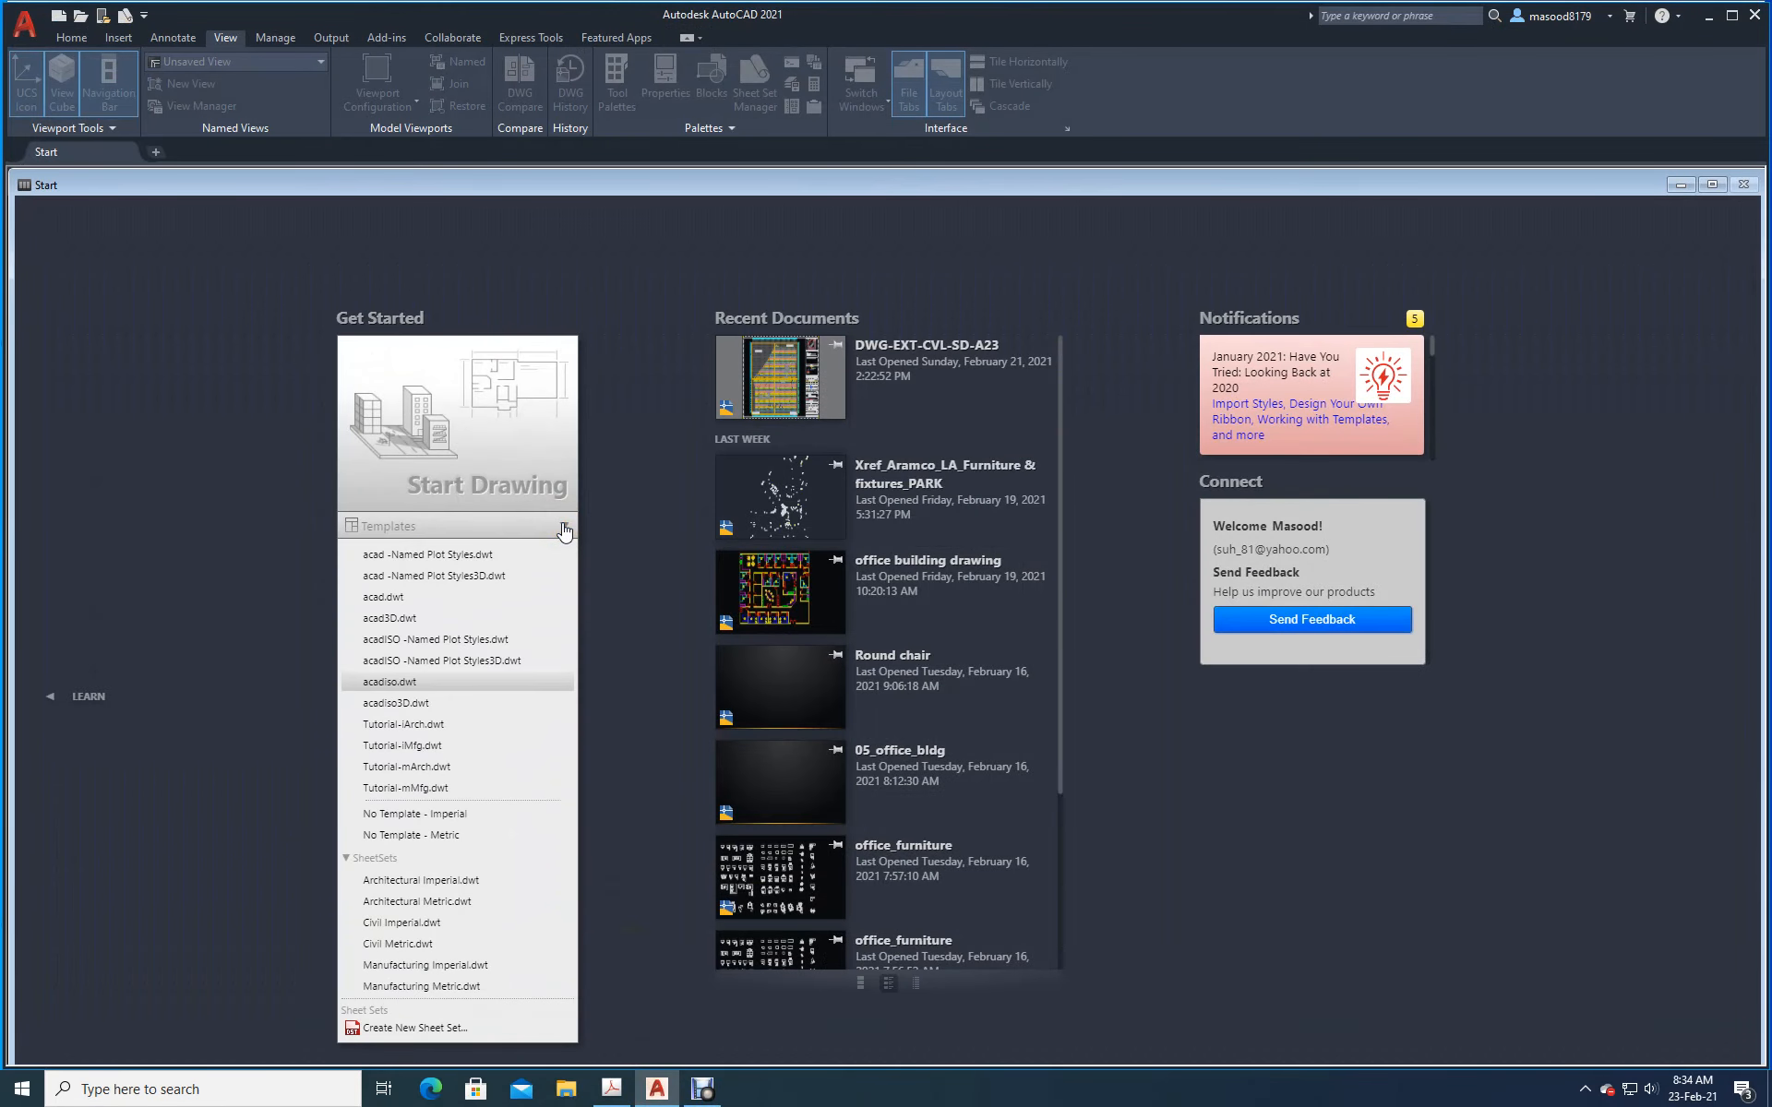
pyautogui.click(409, 687)
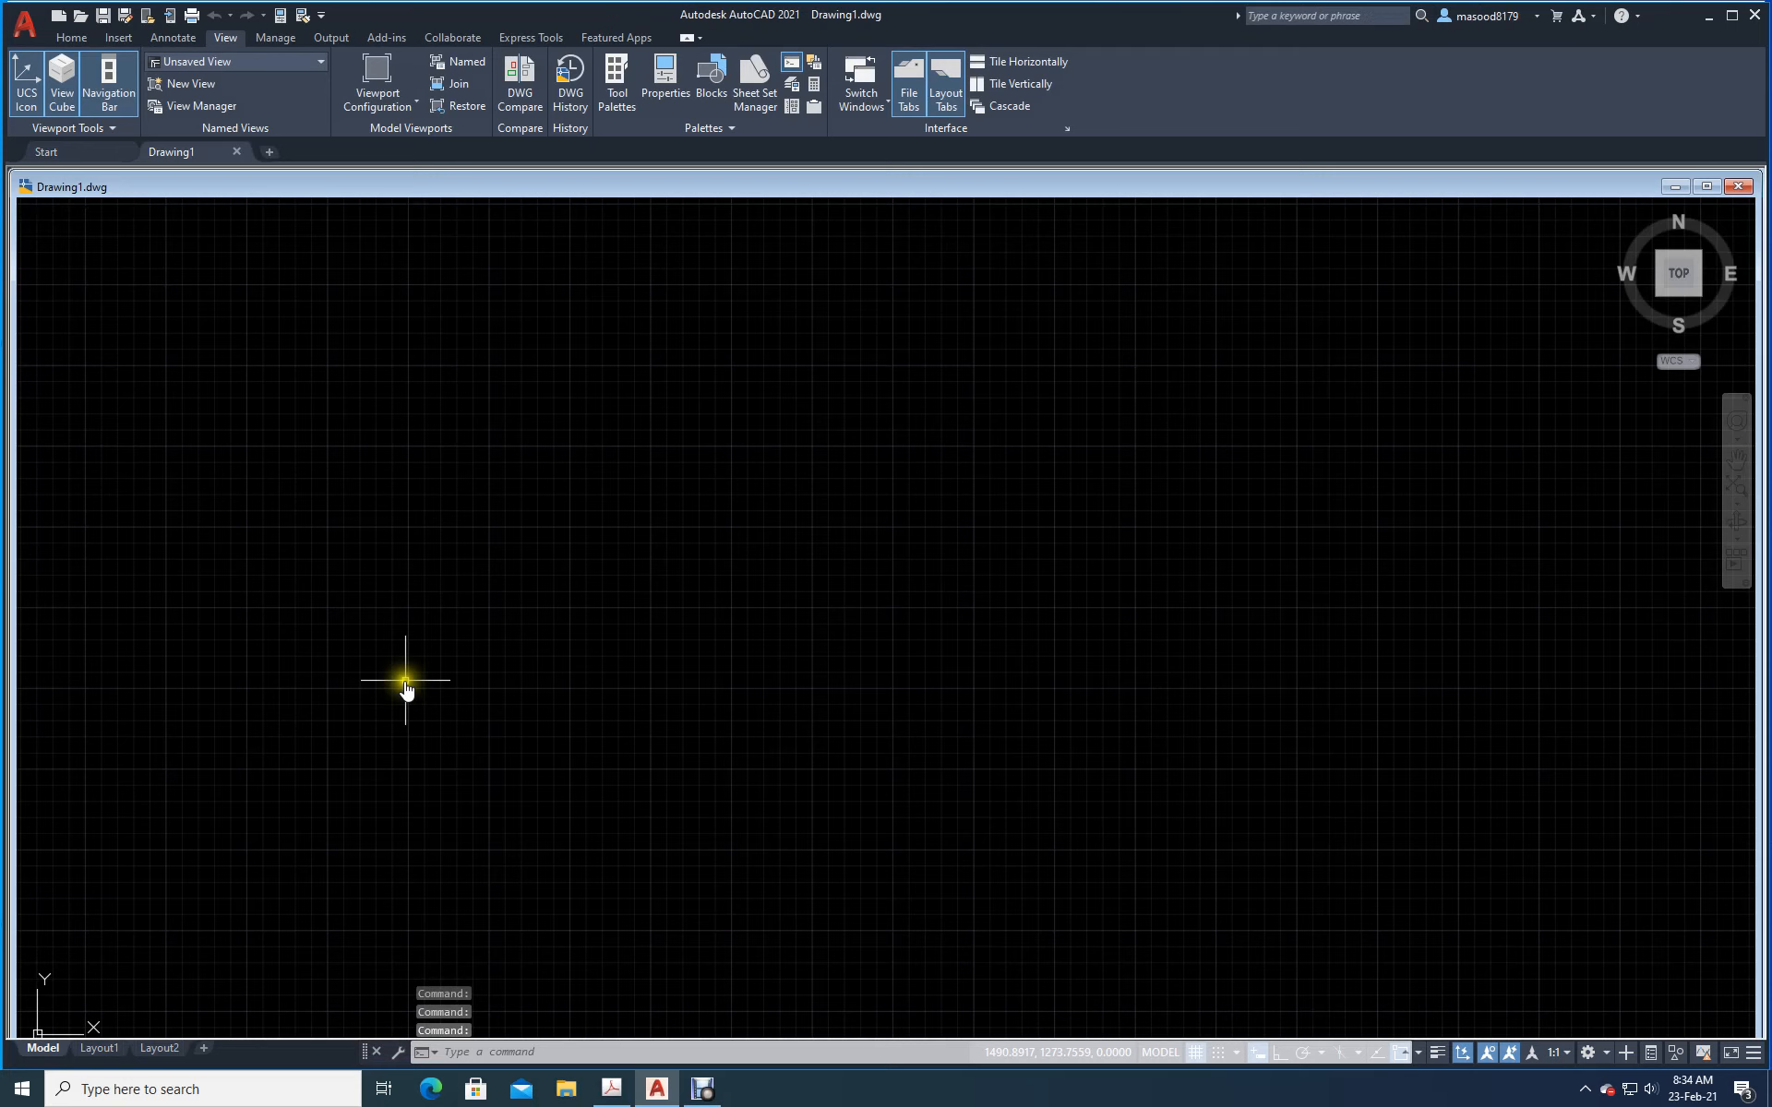
# Step: Check the reference PDF, then set the drawing limits with the default lower corner at 0,0 and the upper corner at 200,200
pyautogui.click(611, 1089)
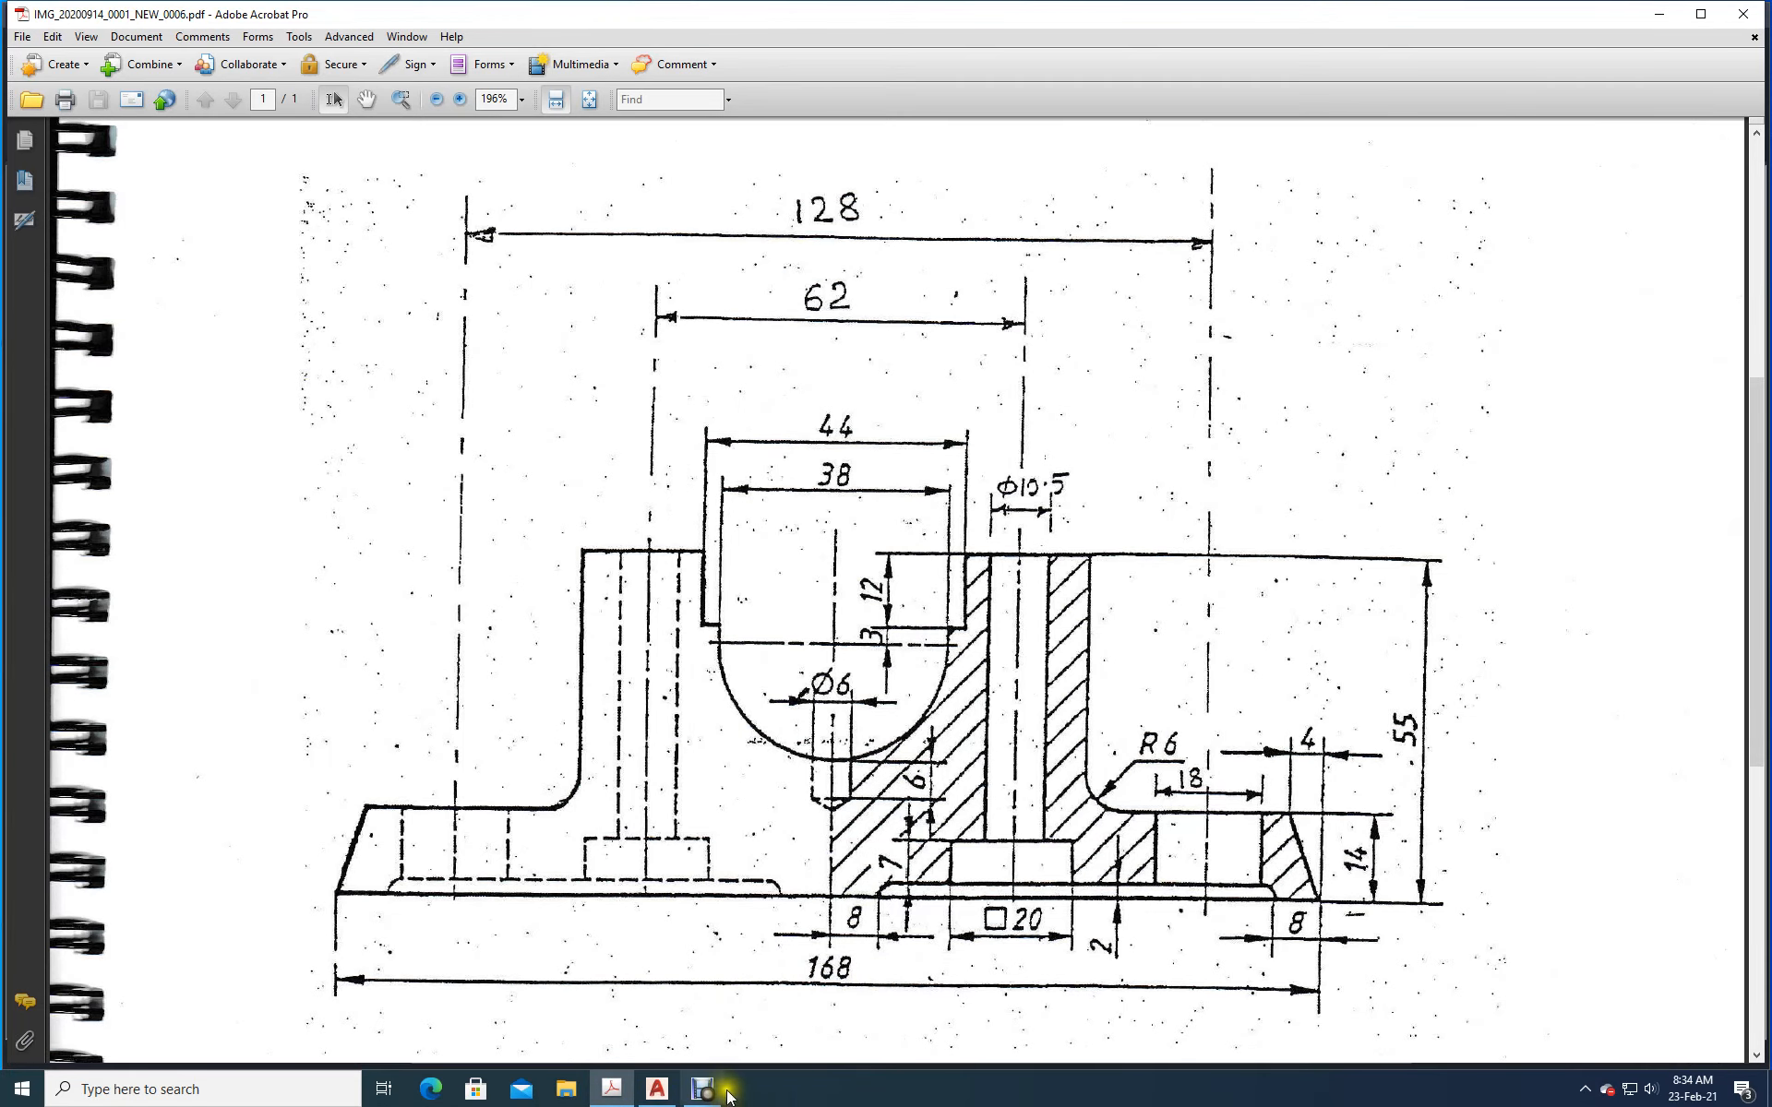
pyautogui.click(661, 1091)
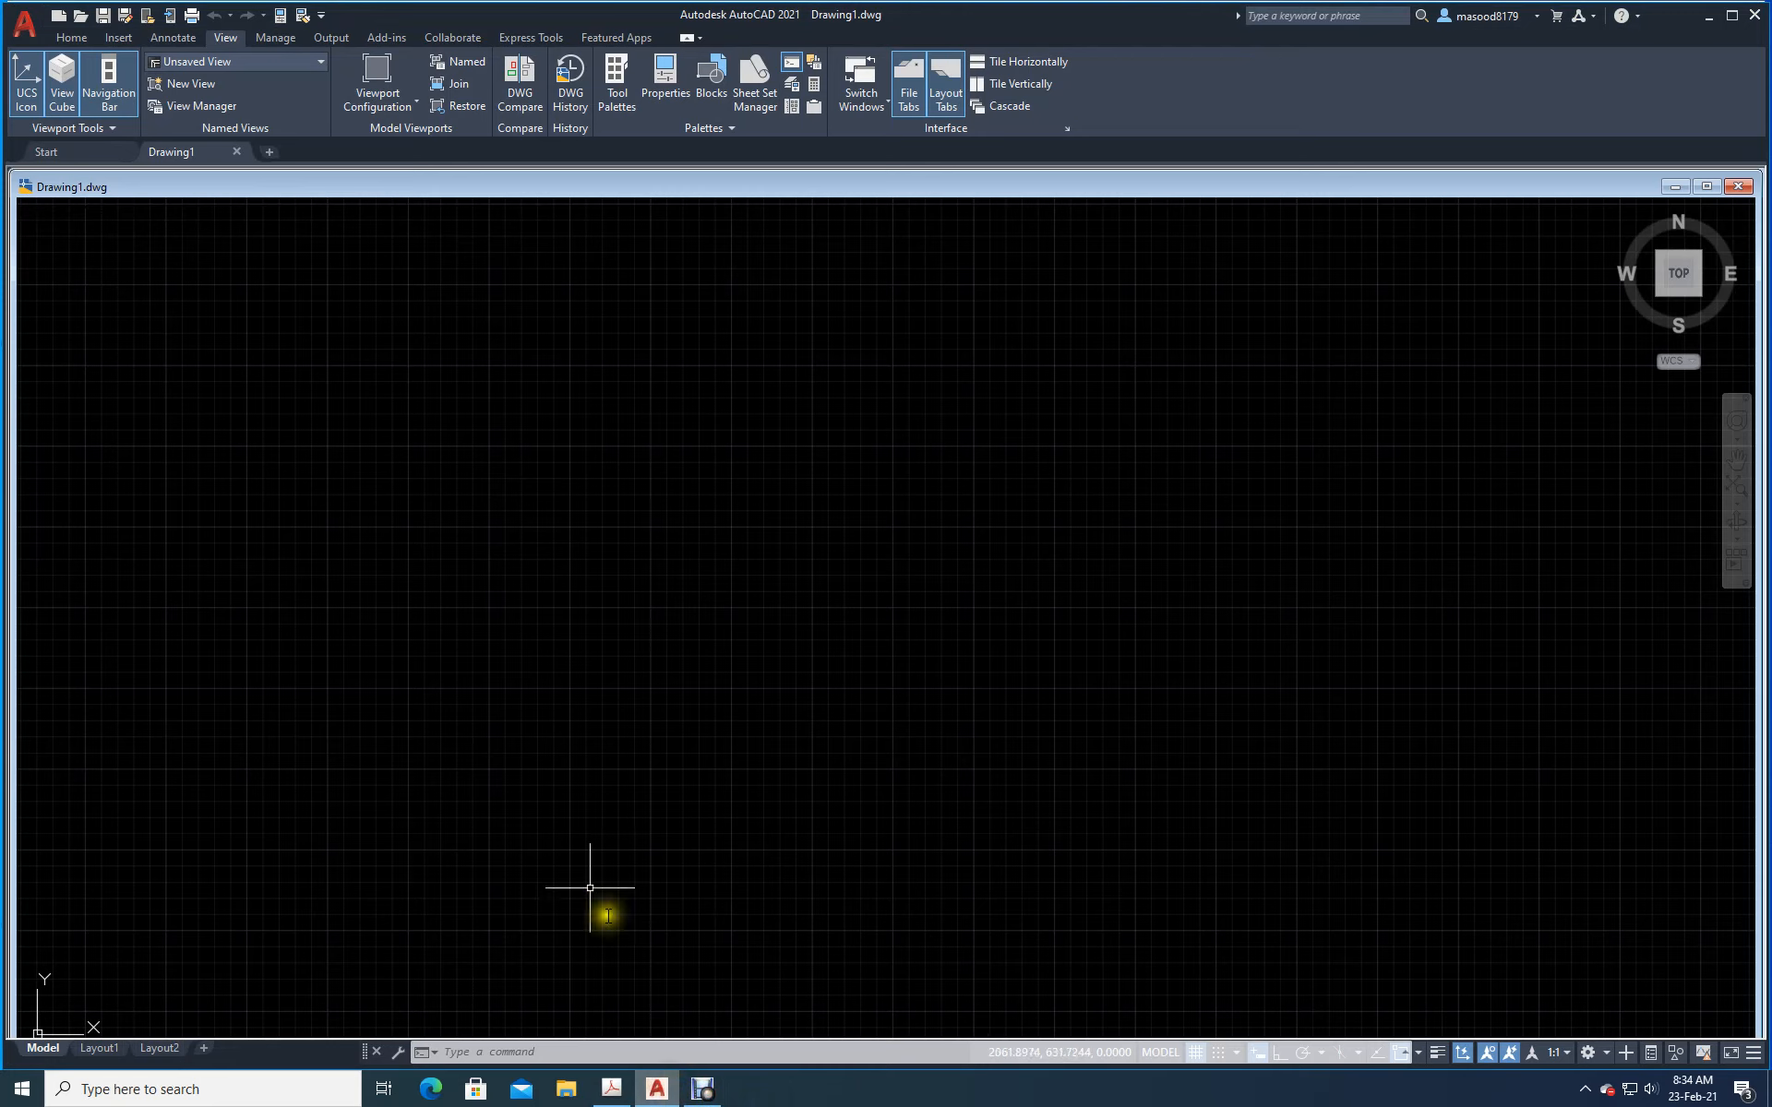
pyautogui.write('limits')
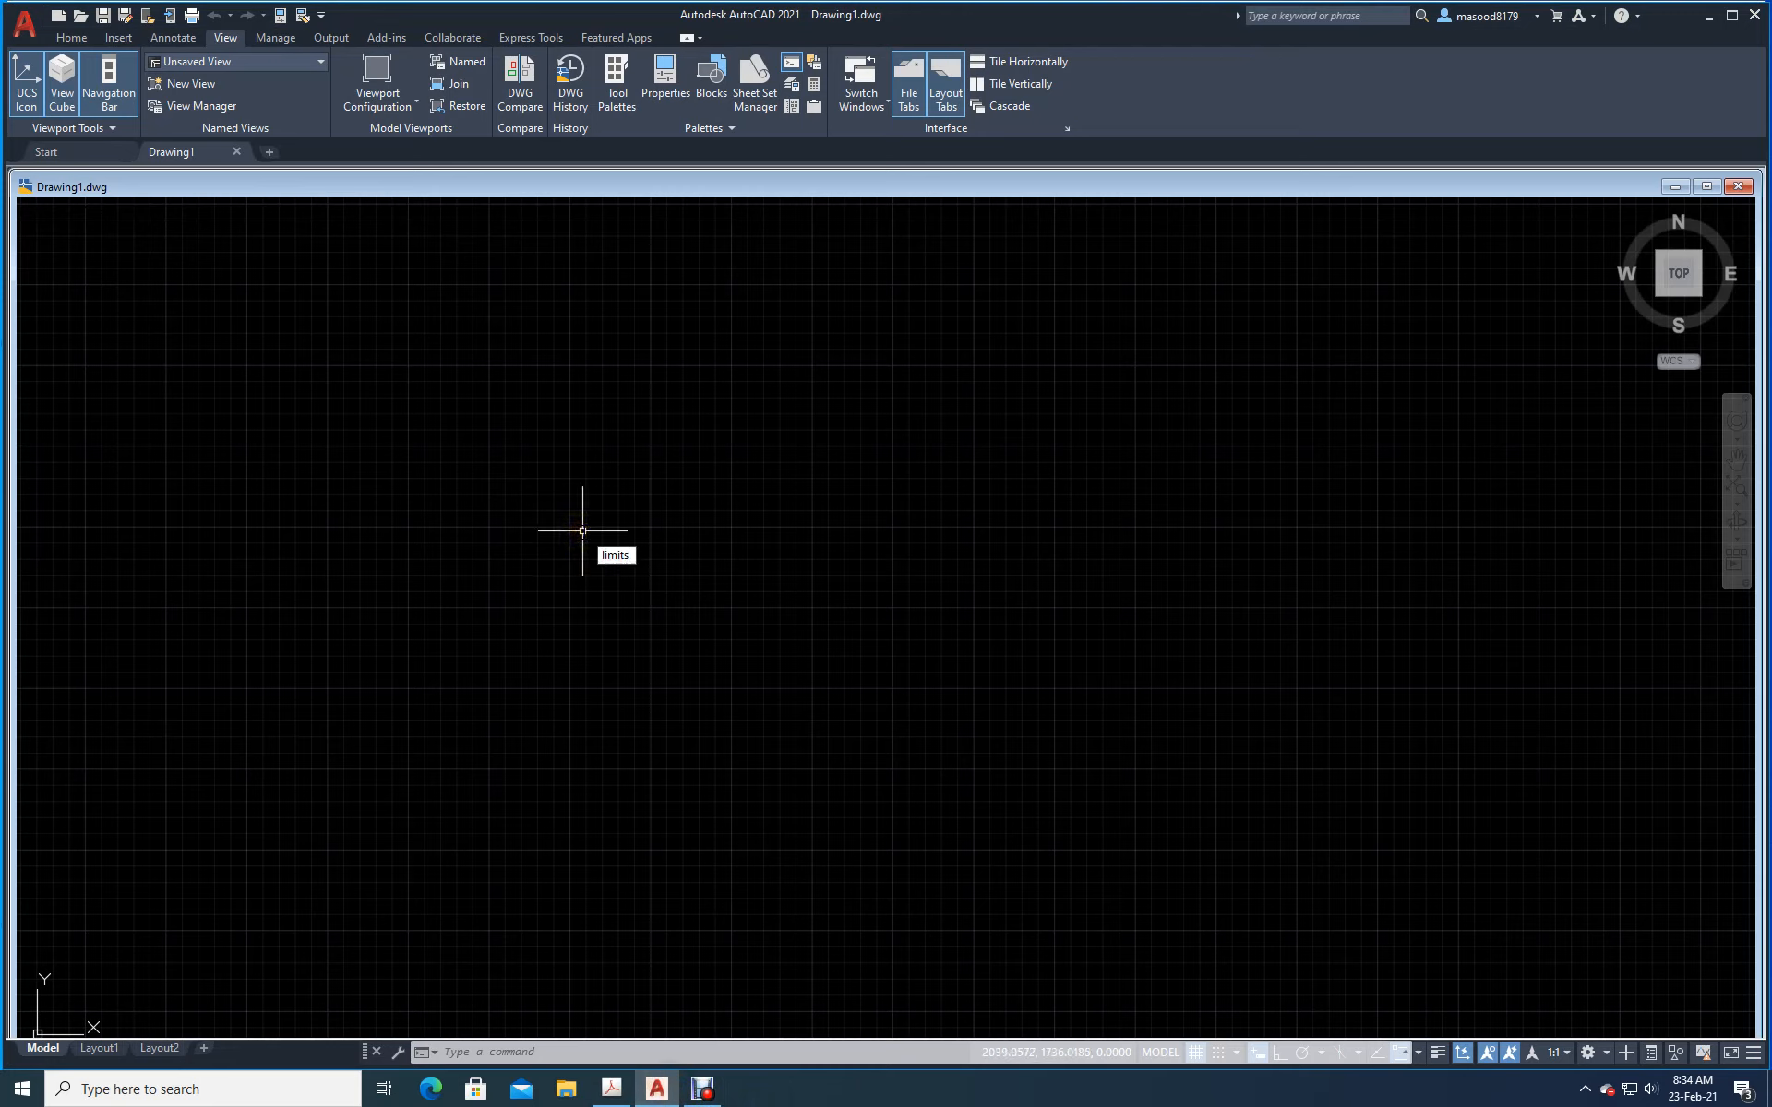
pyautogui.press('Return')
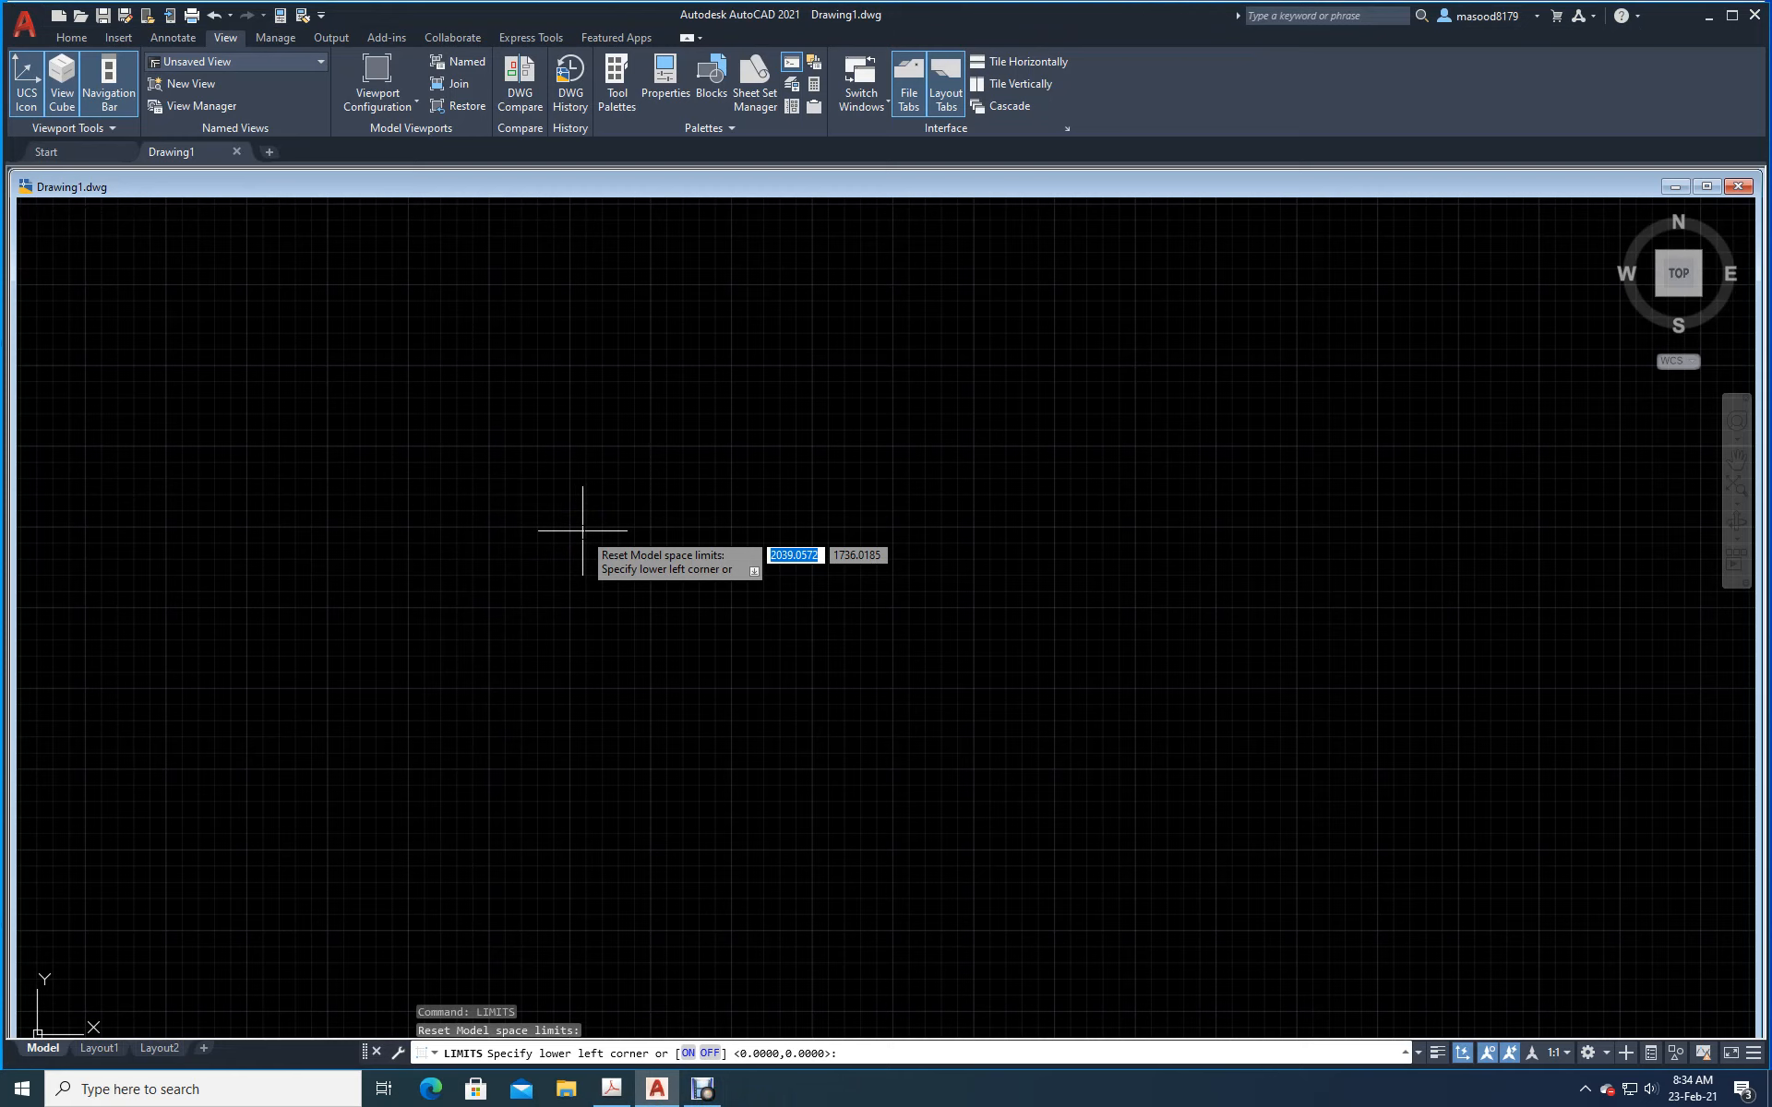
pyautogui.press('Return')
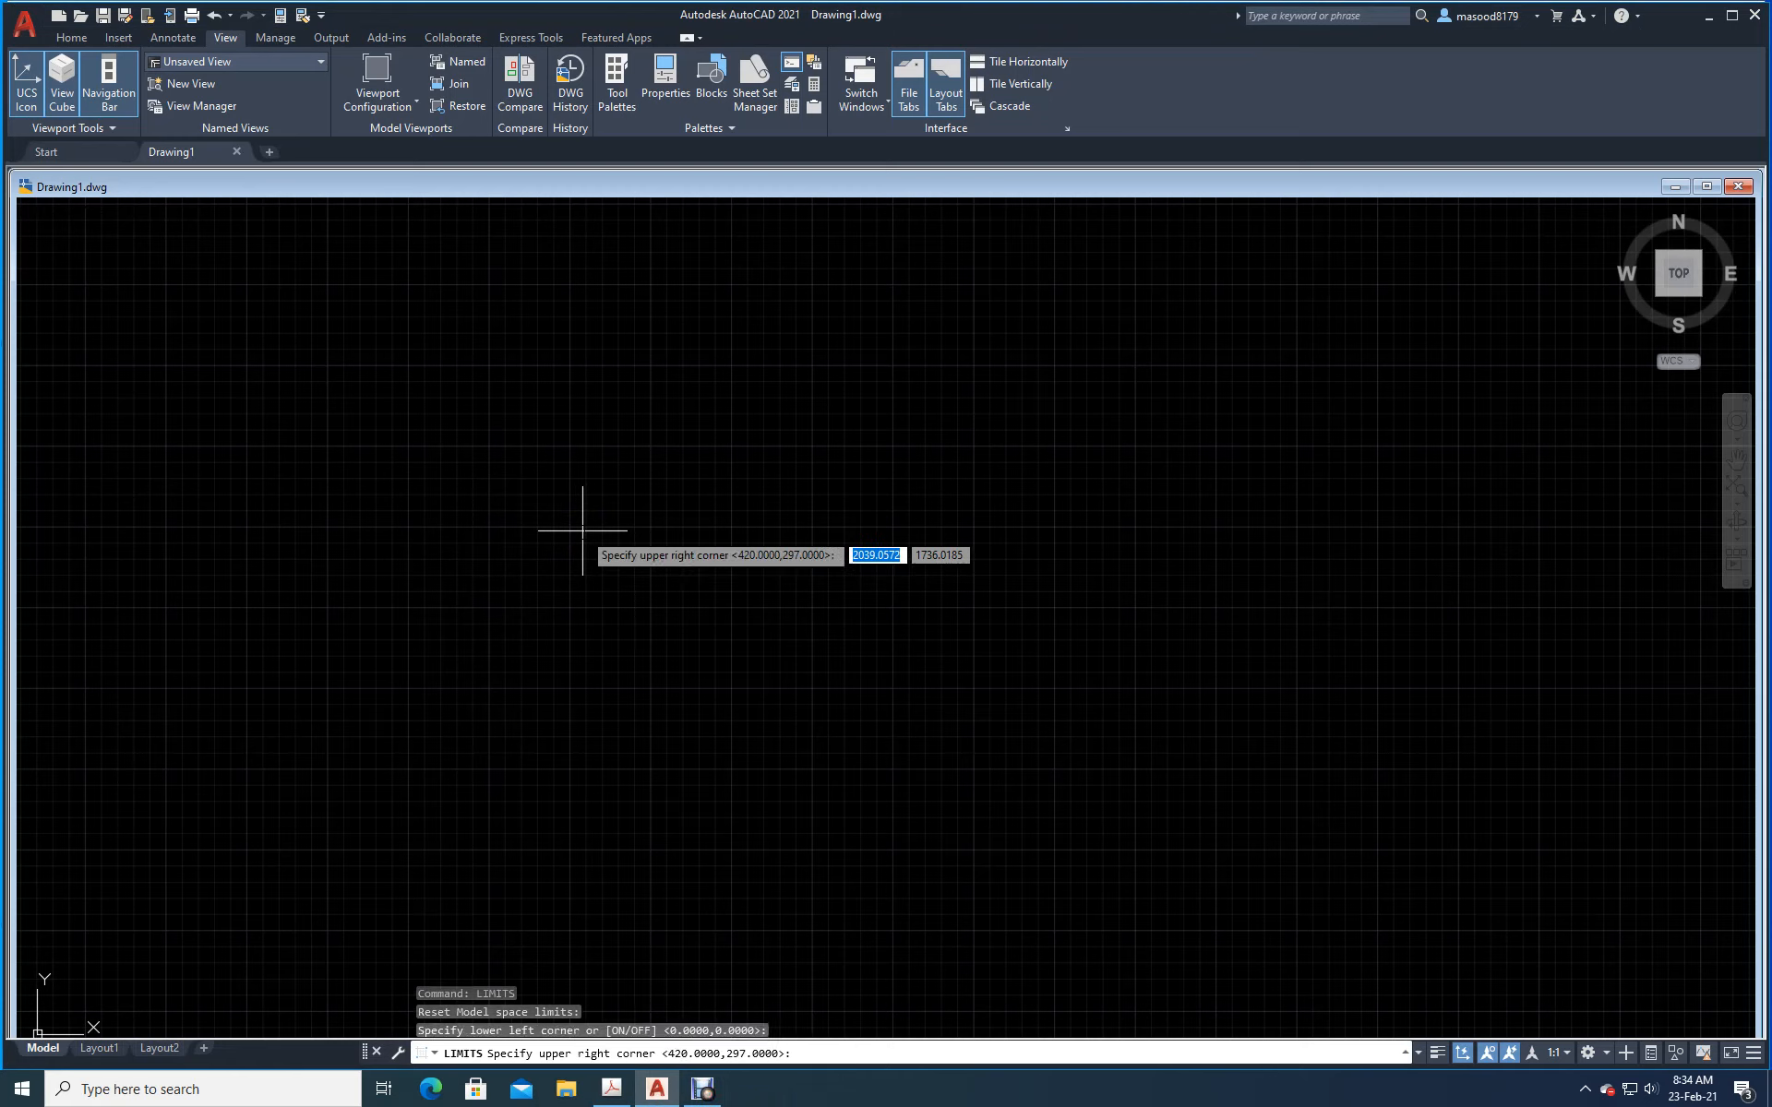
pyautogui.write('200')
pyautogui.press('Tab')
pyautogui.write('200')
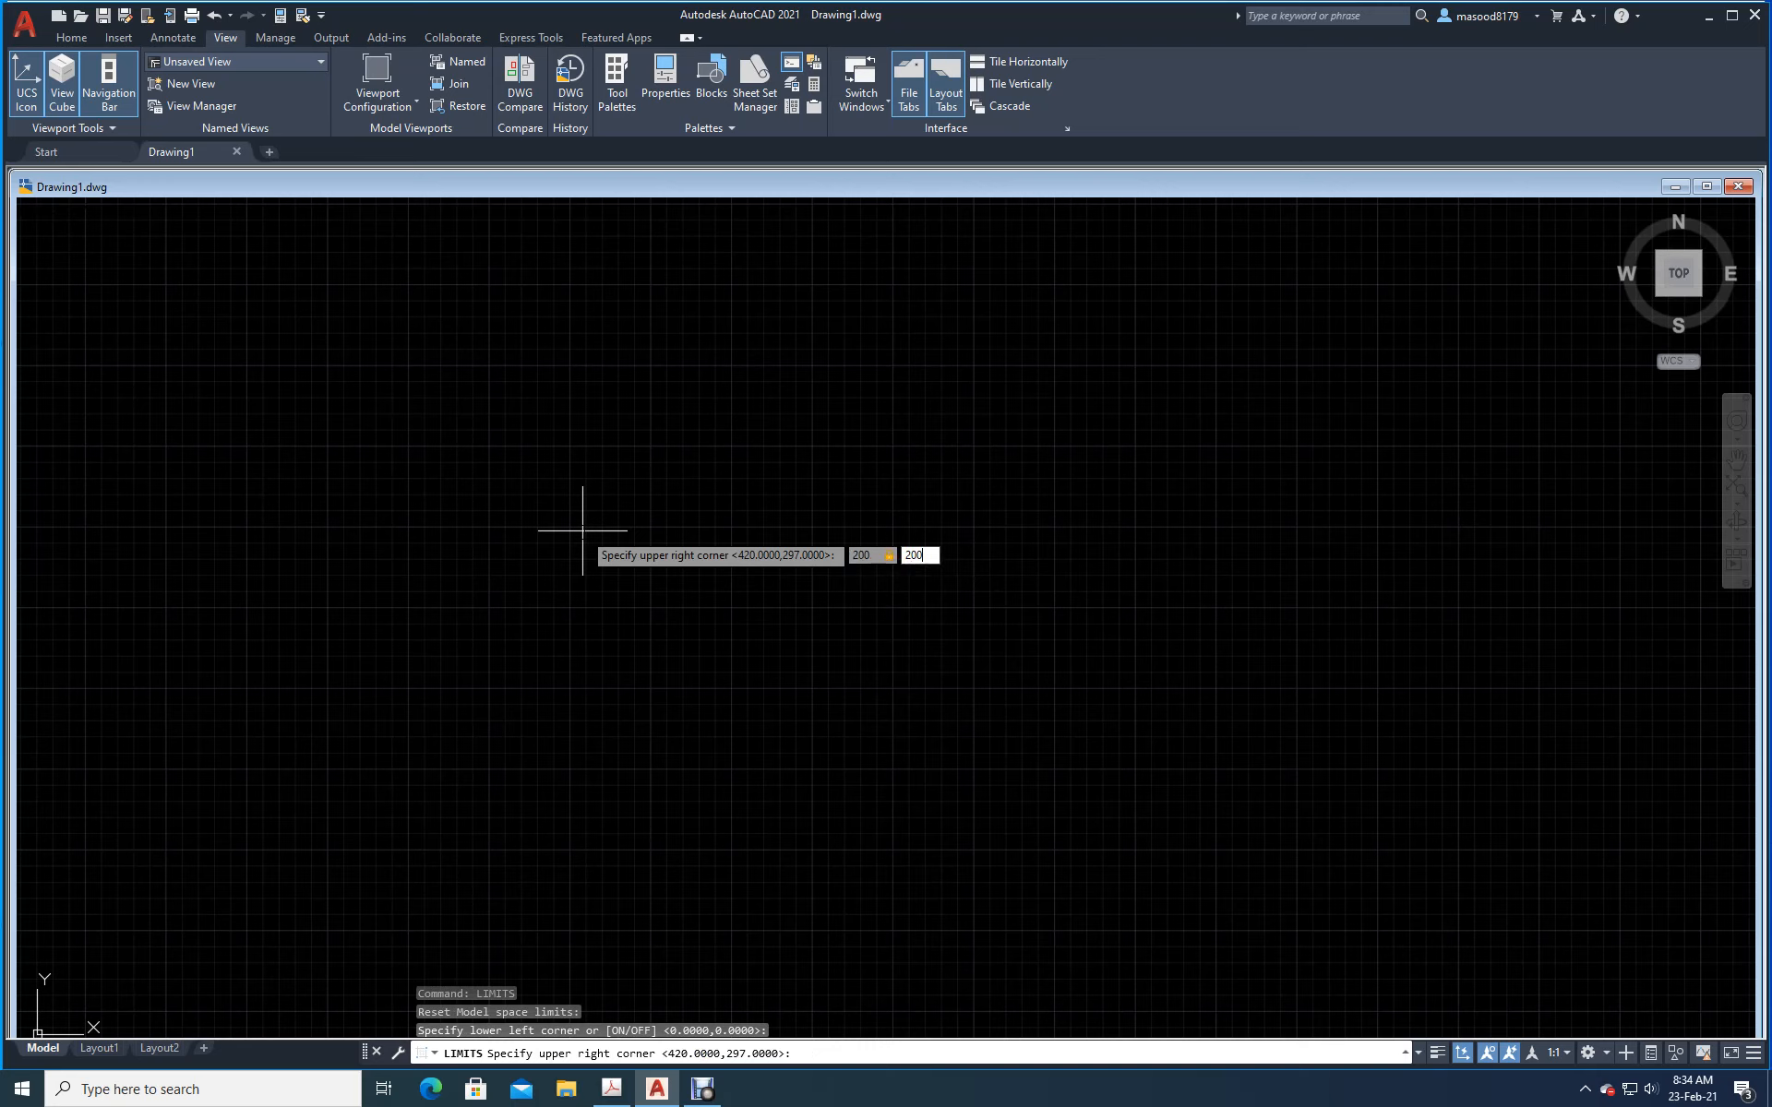
pyautogui.press('Return')
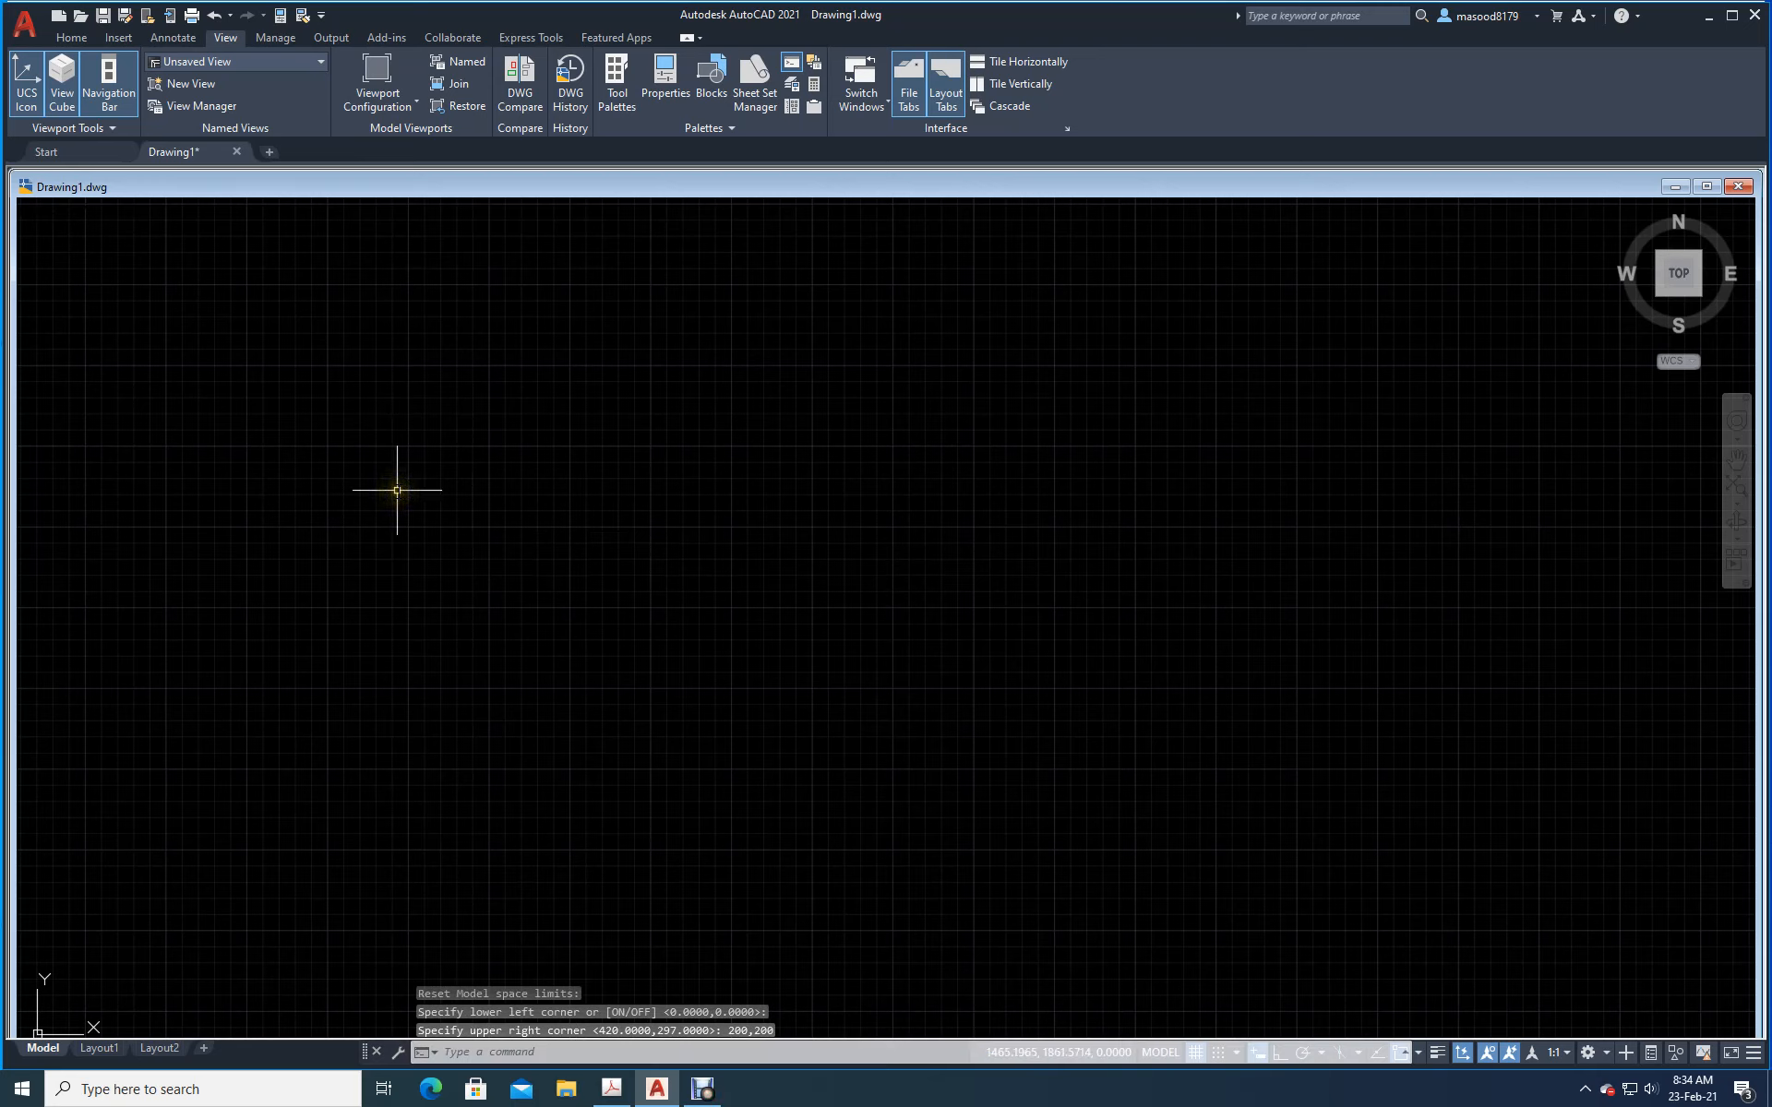
# Step: Zoom the drawing view to its extents
pyautogui.write('z')
pyautogui.press('Return')
pyautogui.write('e')
pyautogui.press('Return')
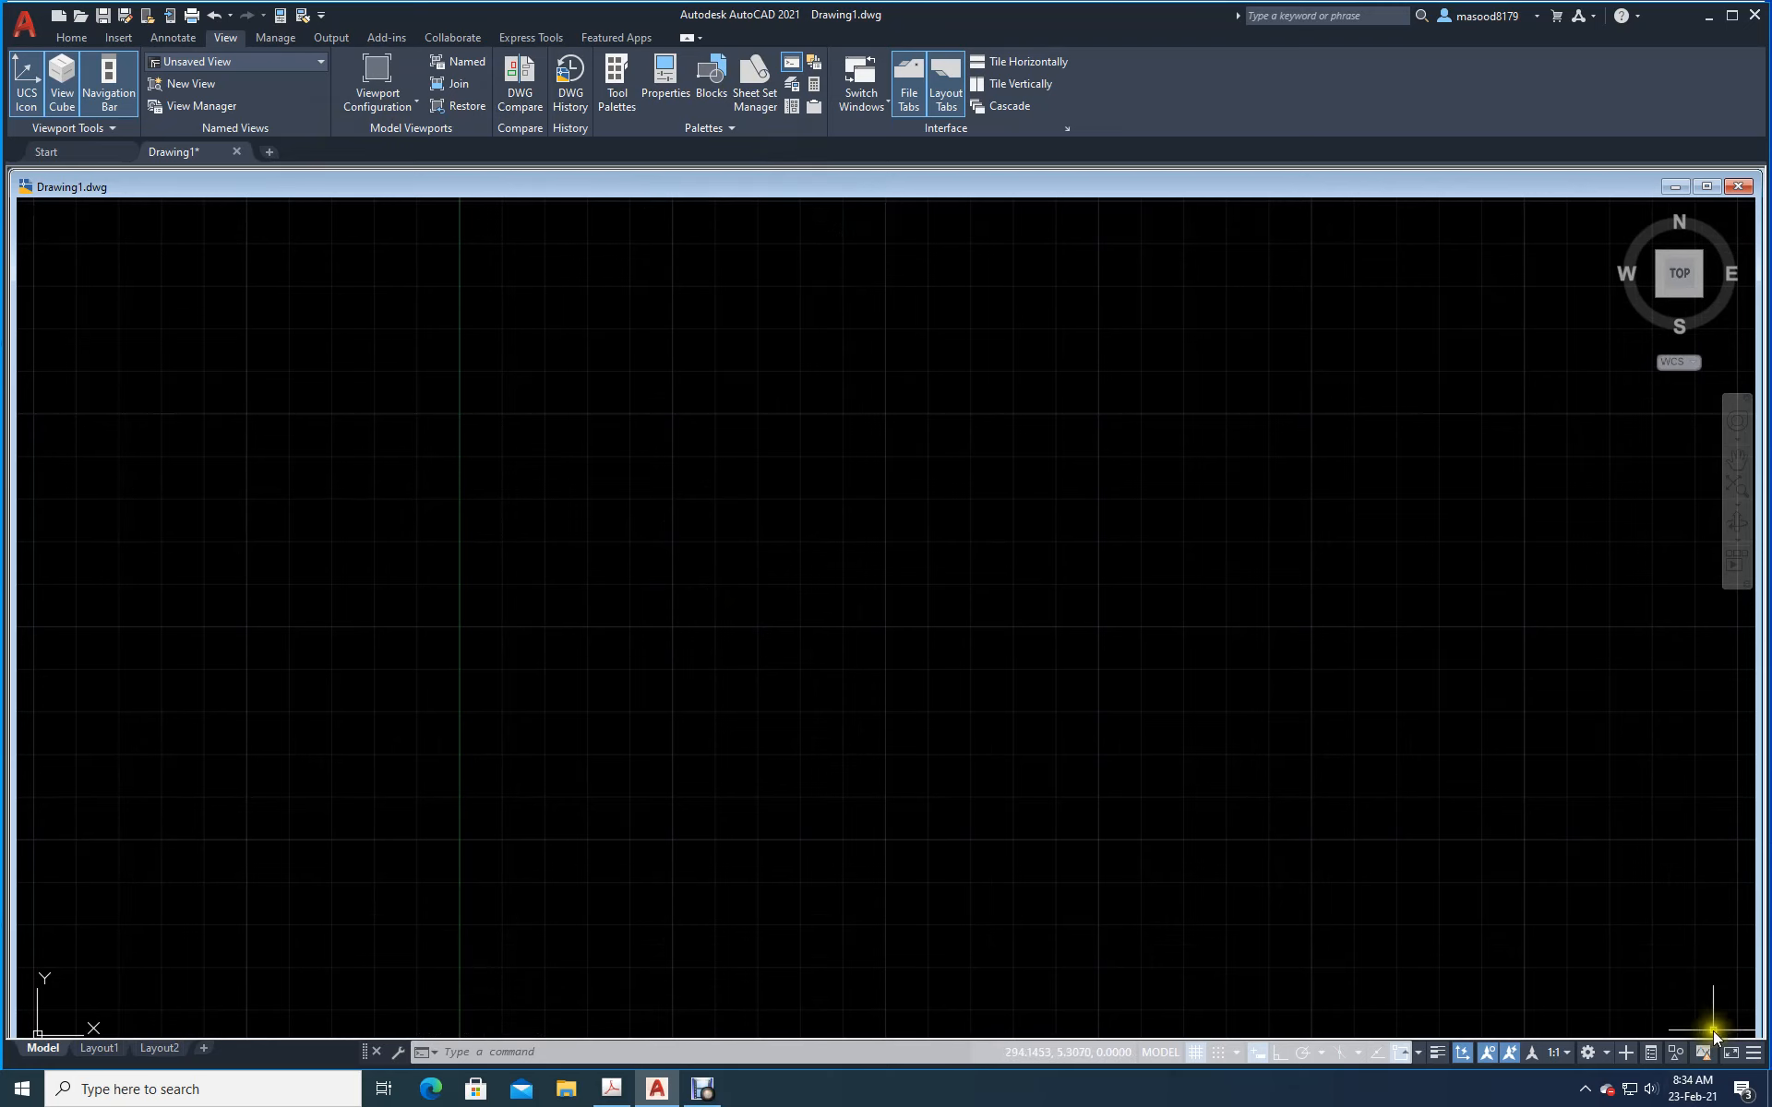
# Step: Switch to the 3D Modeling workspace and return to the Drafting & Annotation workspace
pyautogui.click(1605, 1054)
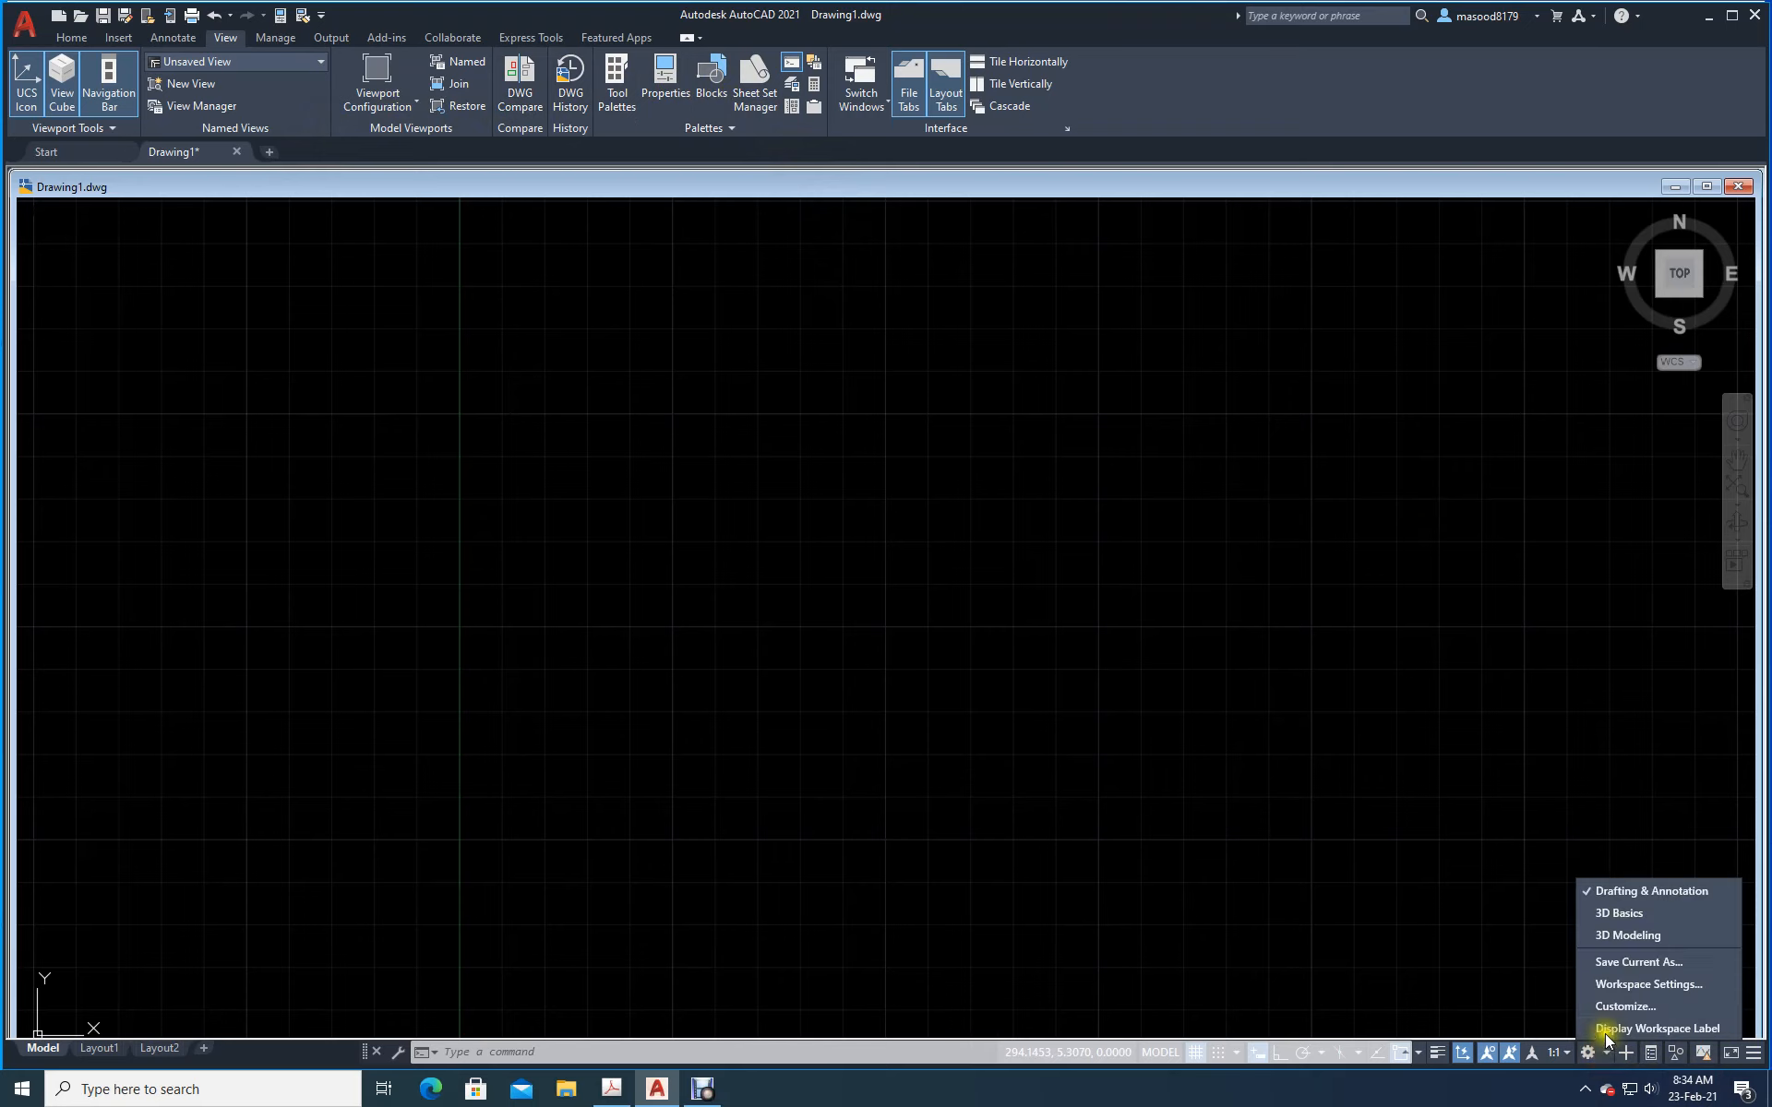
pyautogui.click(1636, 935)
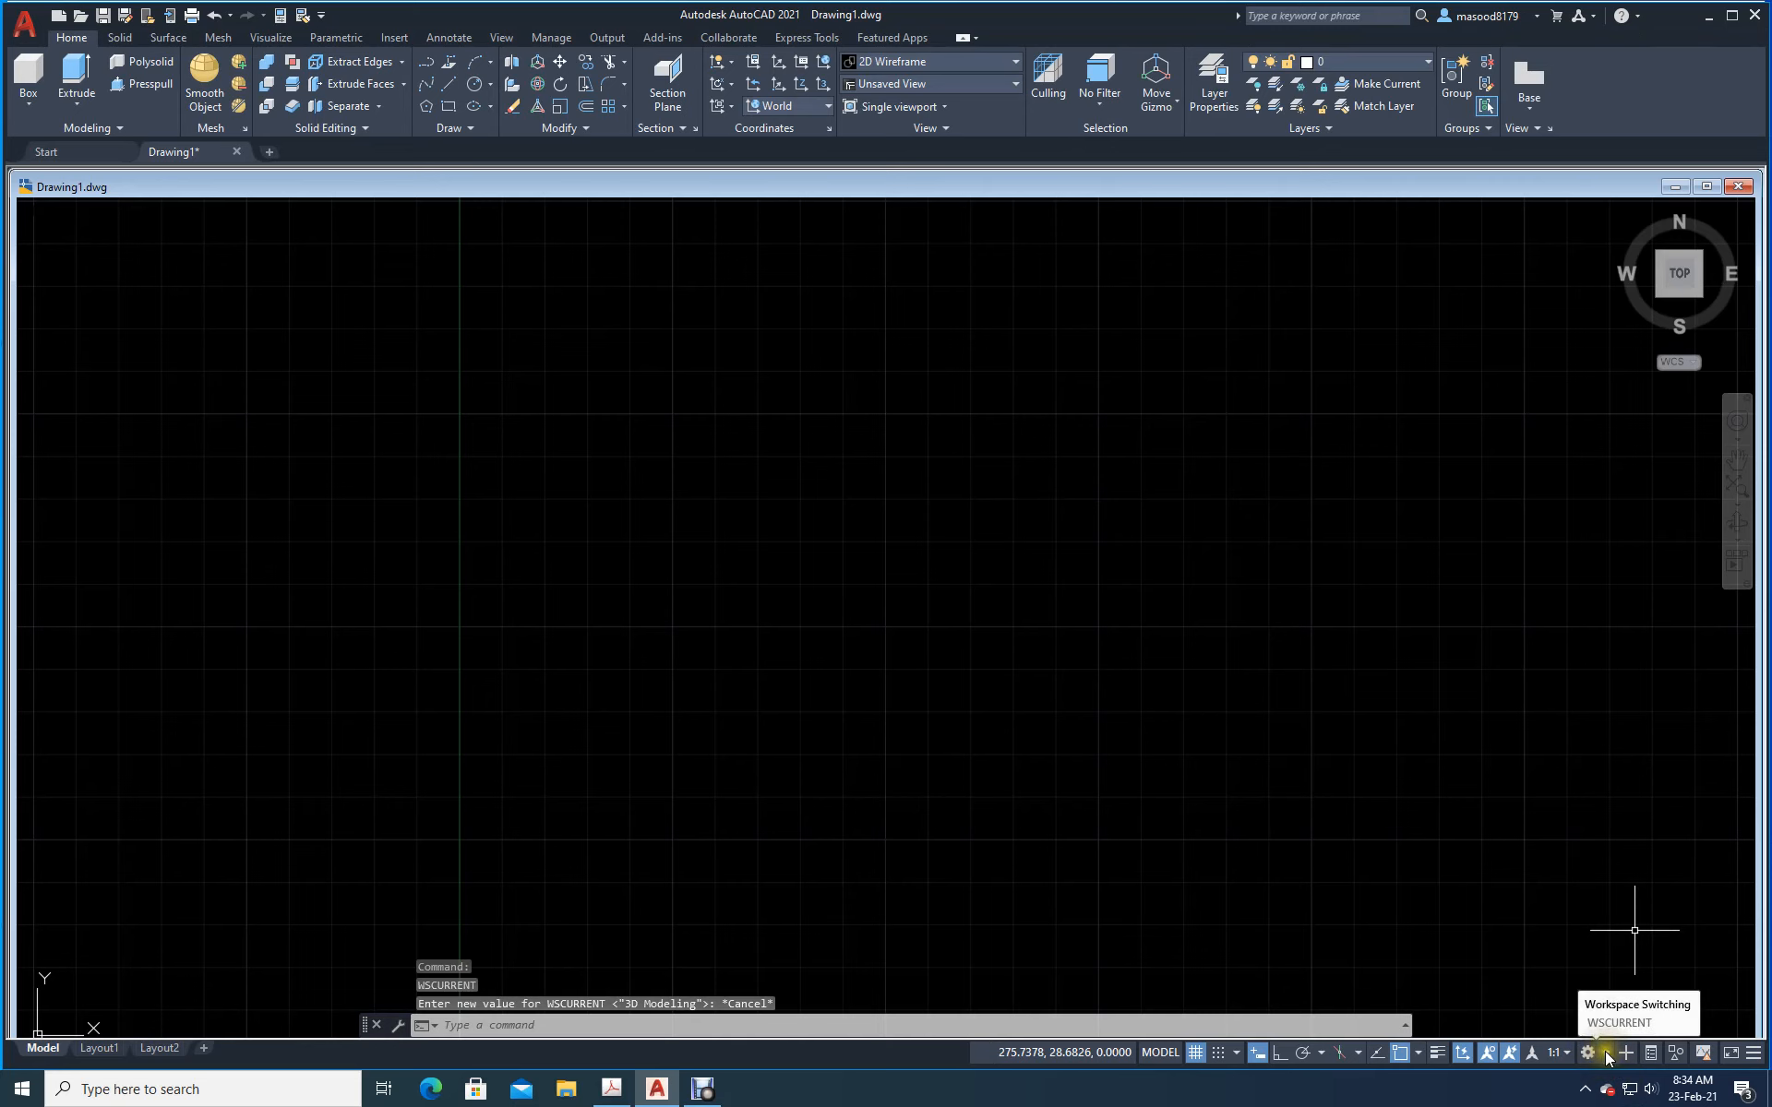
pyautogui.click(1603, 1054)
pyautogui.click(1641, 892)
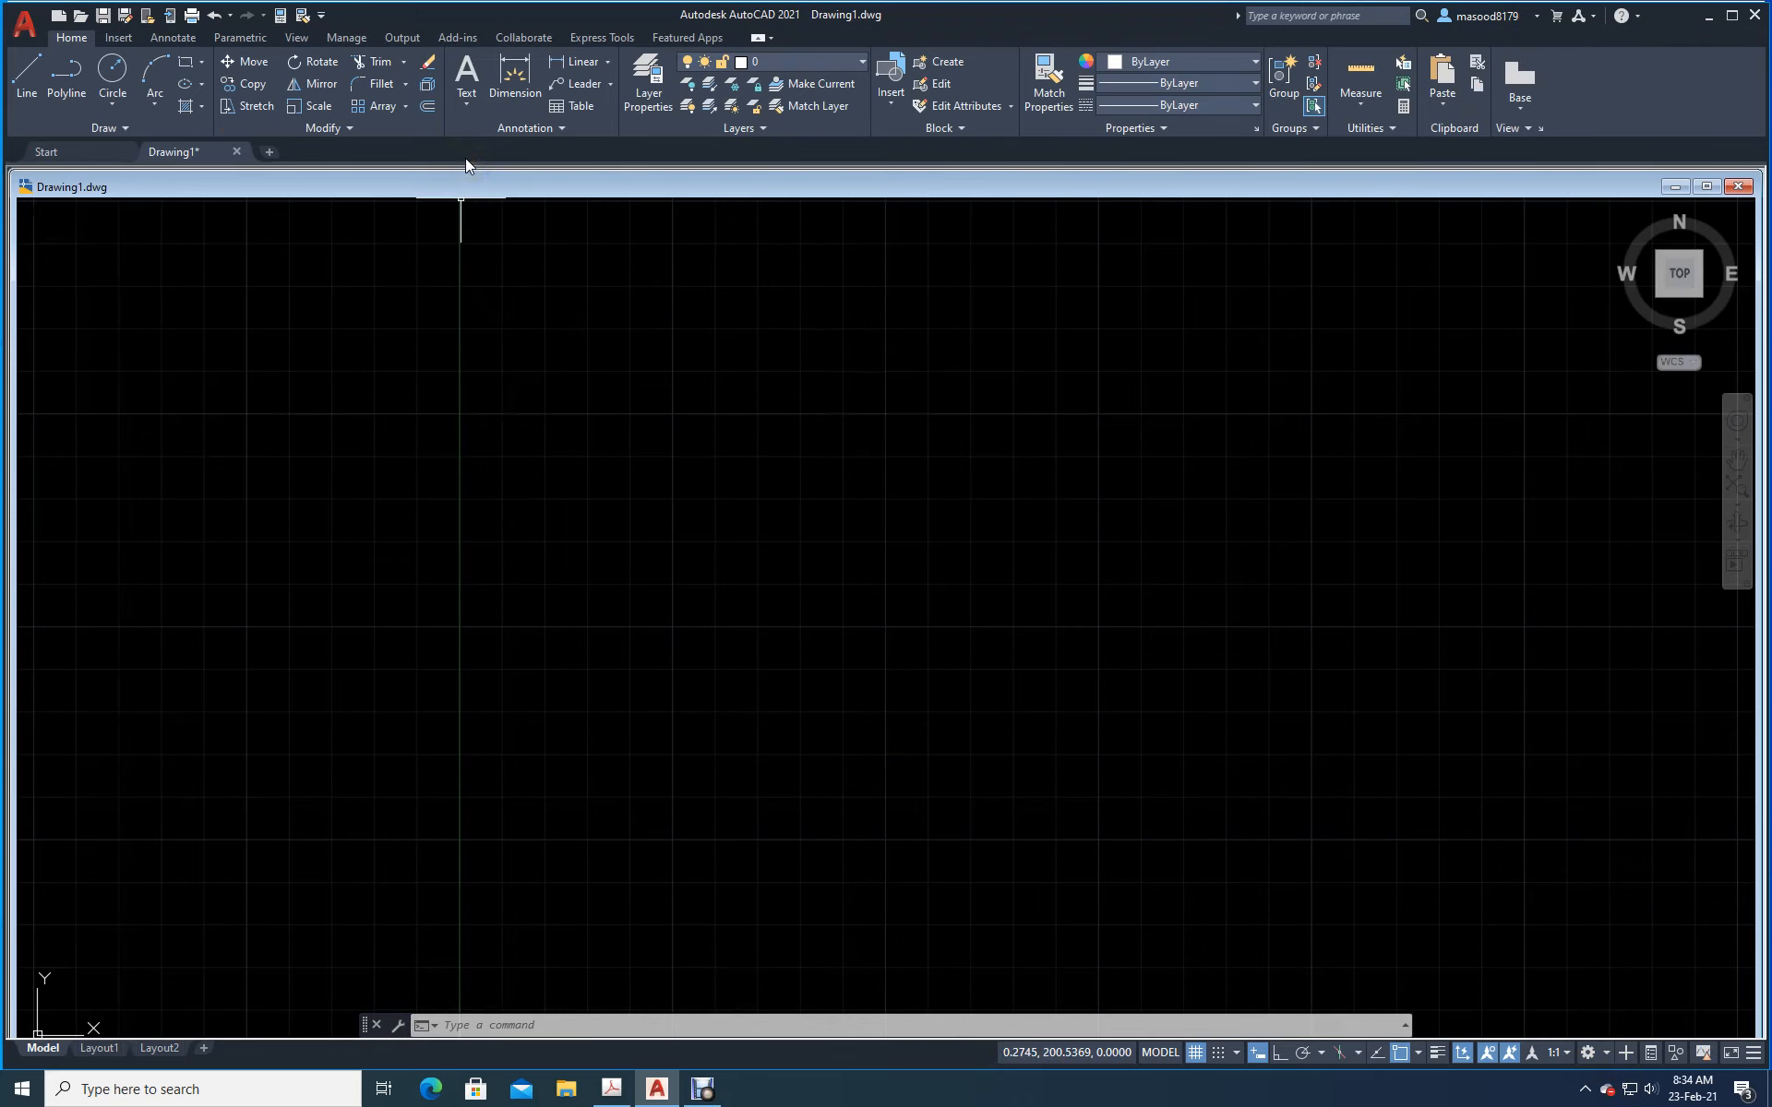
# Step: Open the layer manager and create a new layer named Dim
pyautogui.click(655, 83)
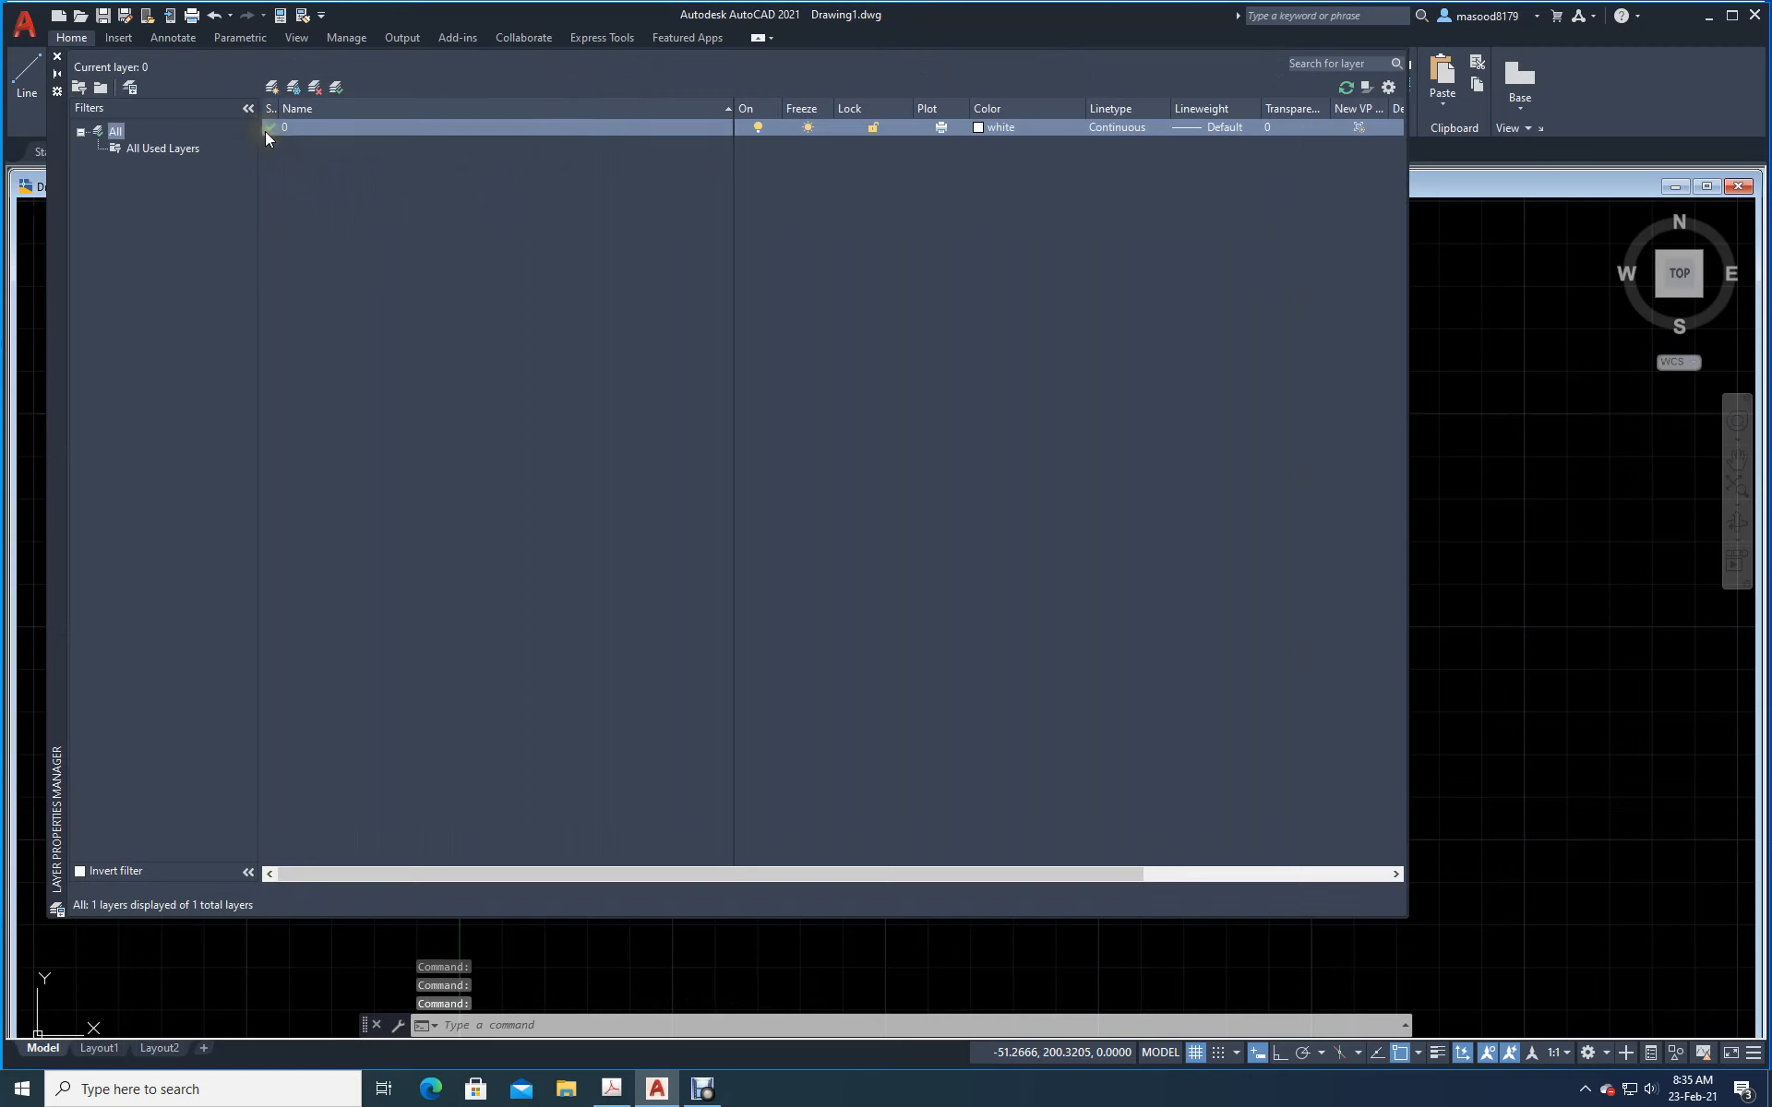
pyautogui.click(273, 89)
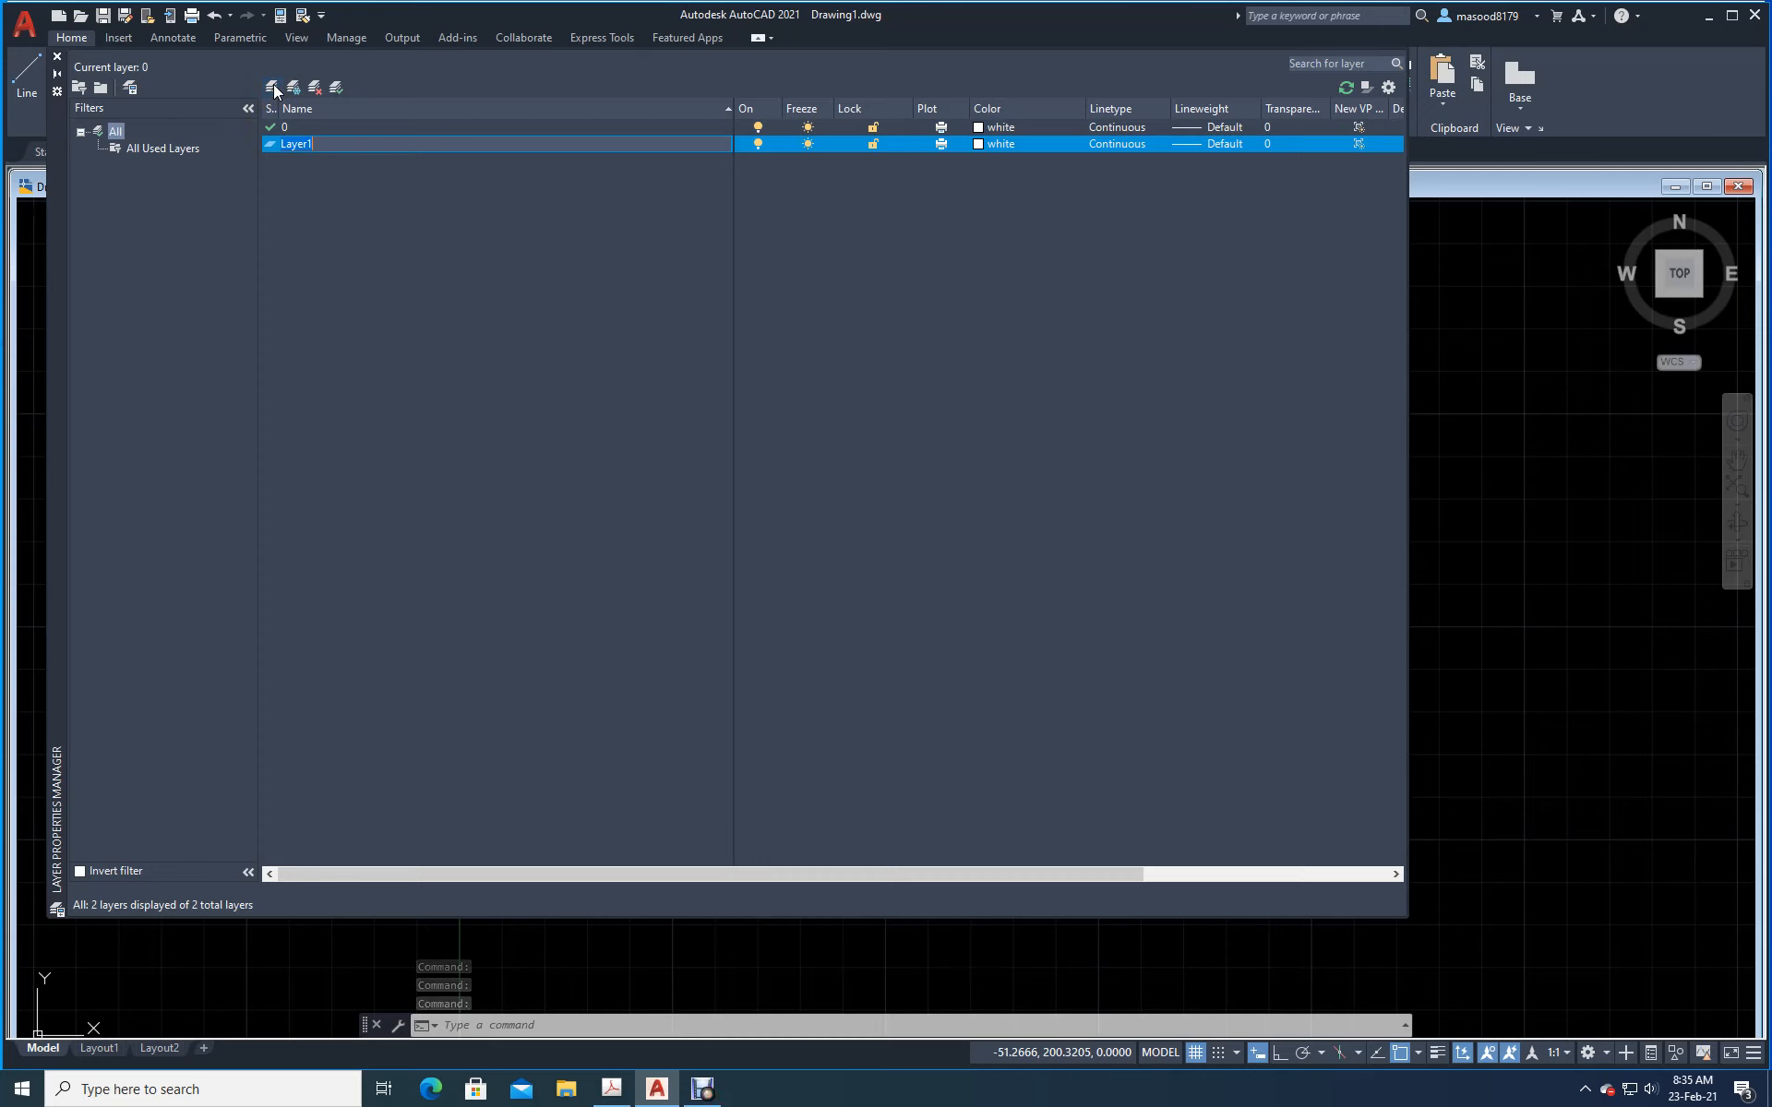
pyautogui.write('Dim')
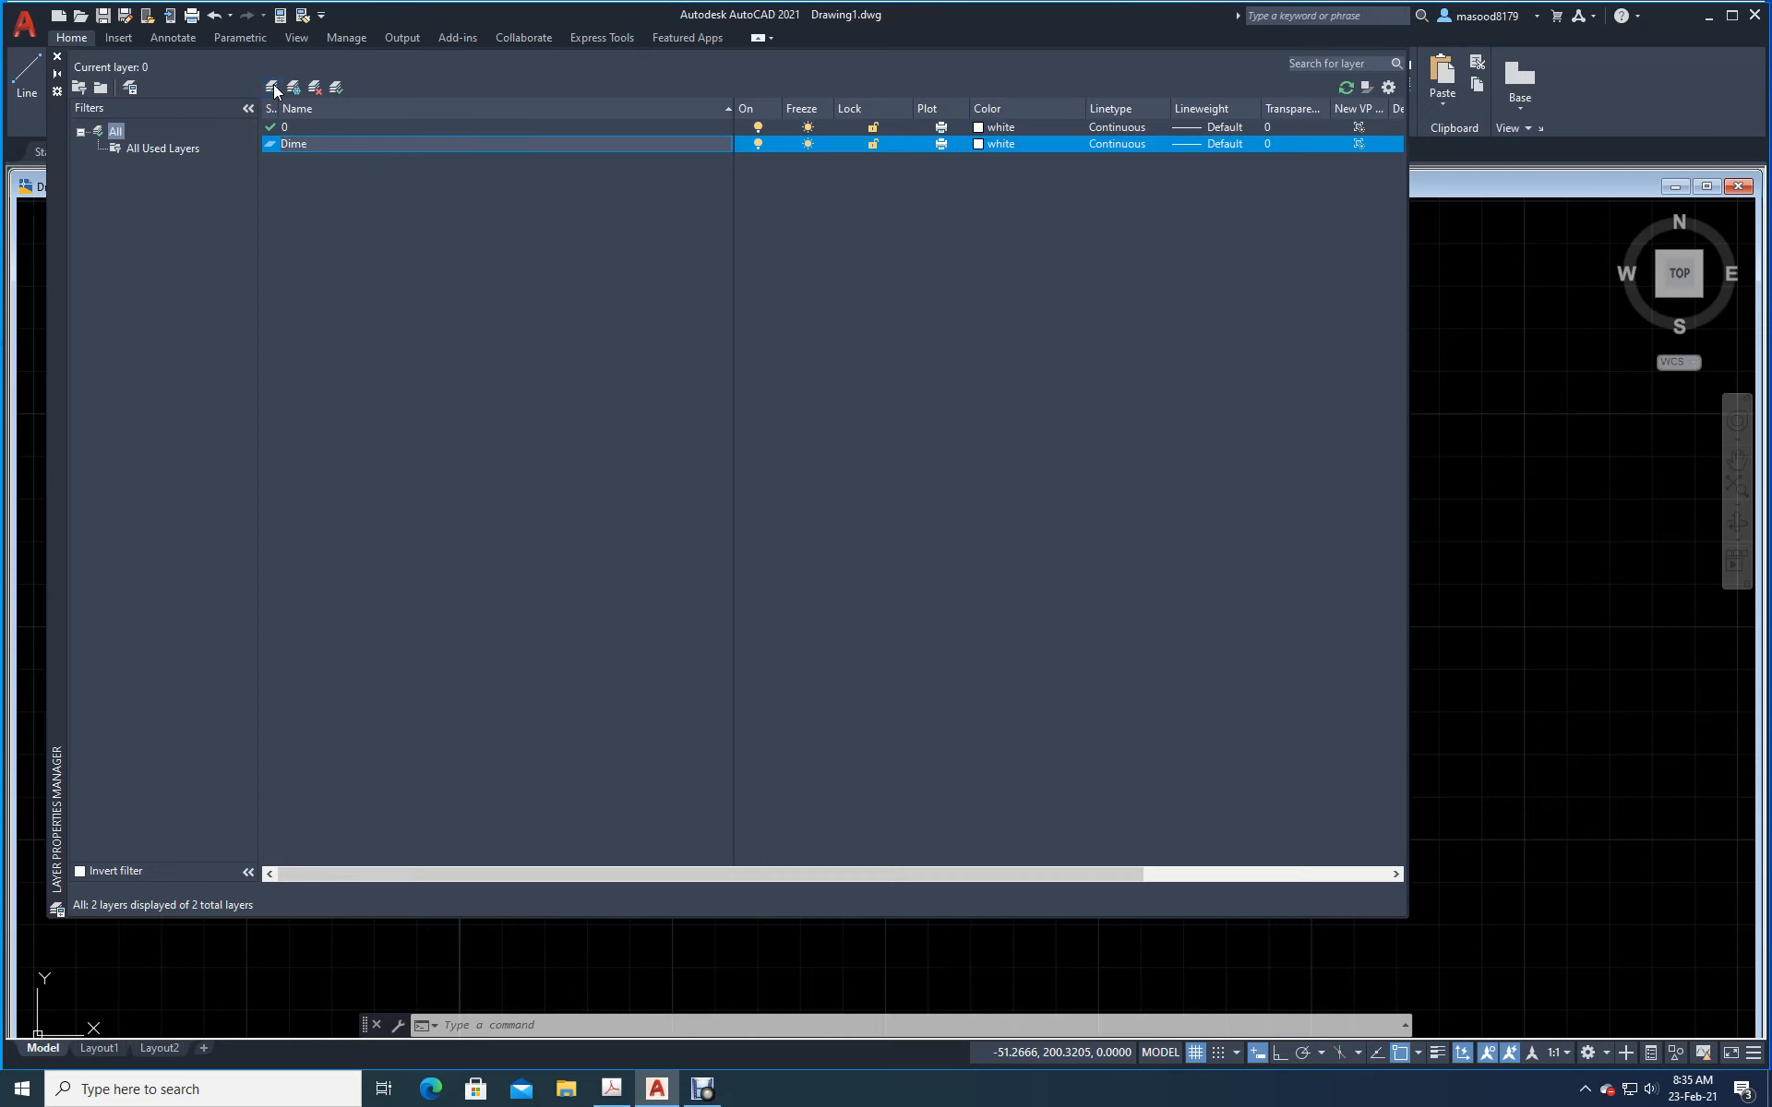
pyautogui.write('e')
pyautogui.press('BackSpace')
pyautogui.click(459, 254)
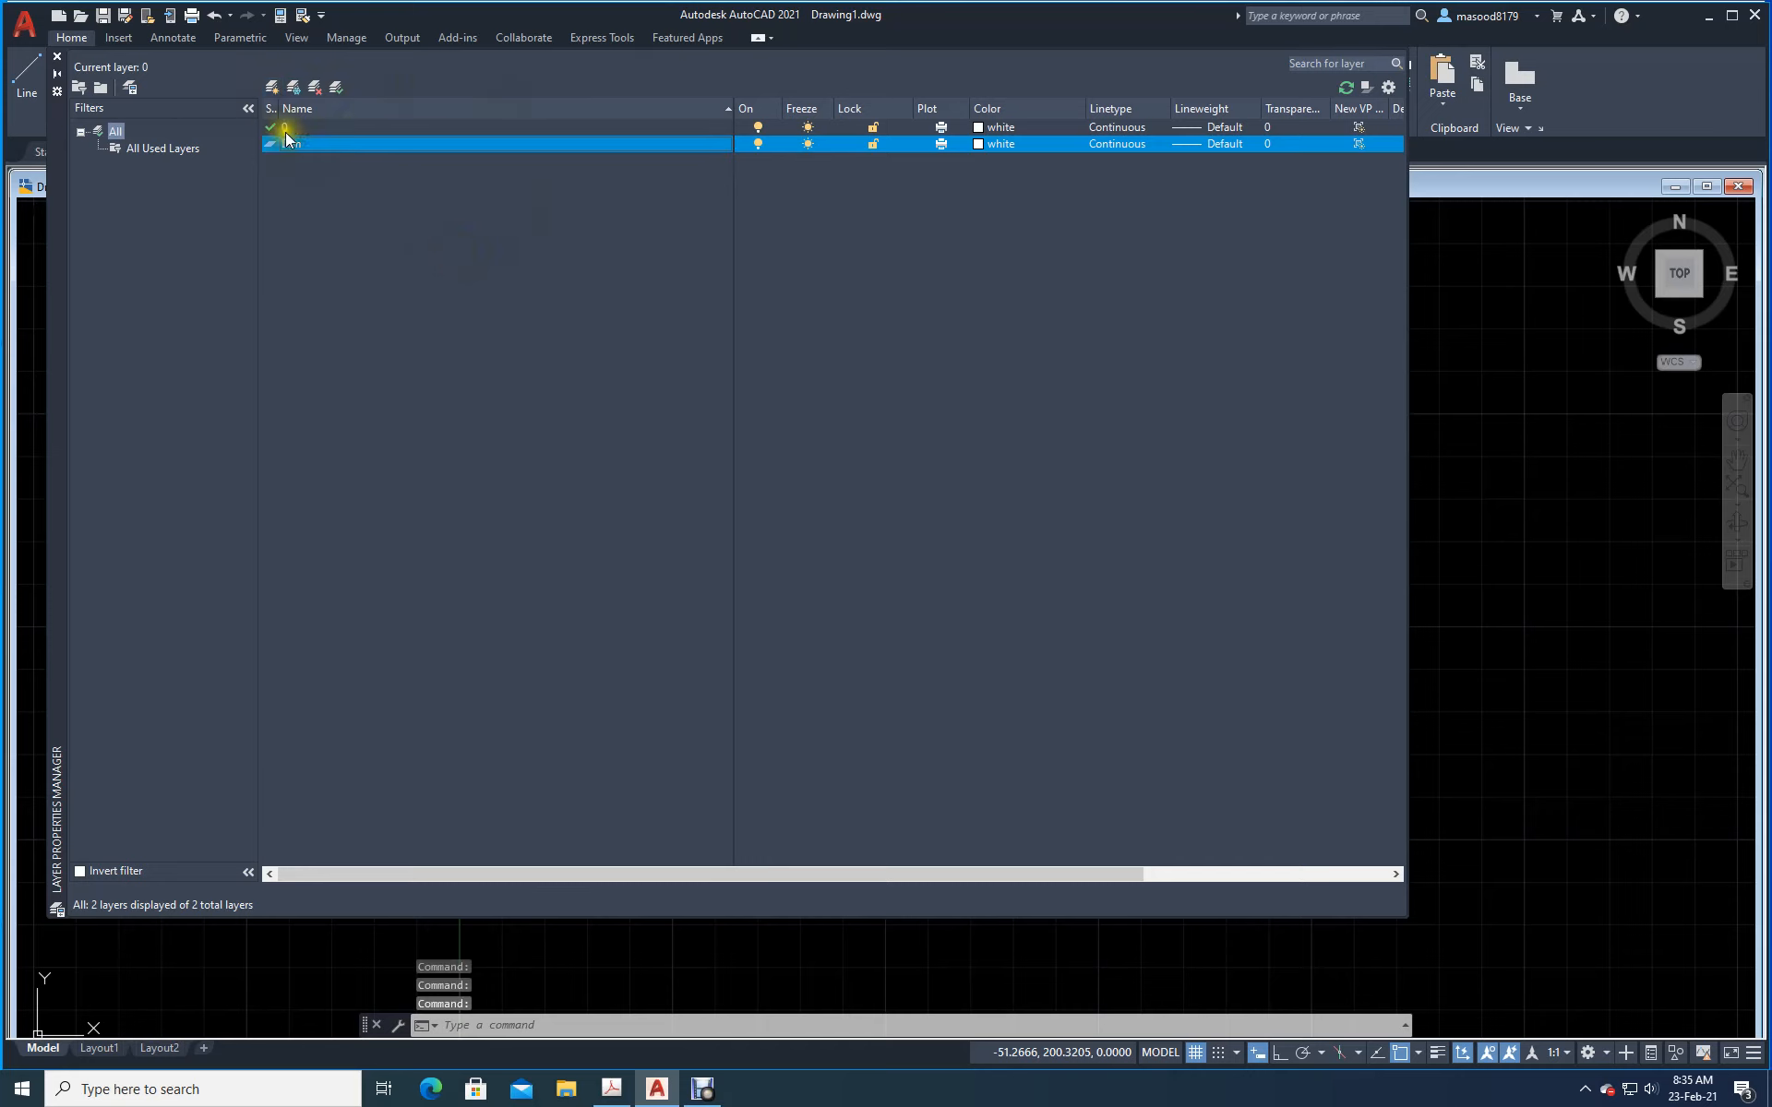
# Step: Create another new layer with the name Layer1Axix
pyautogui.click(273, 88)
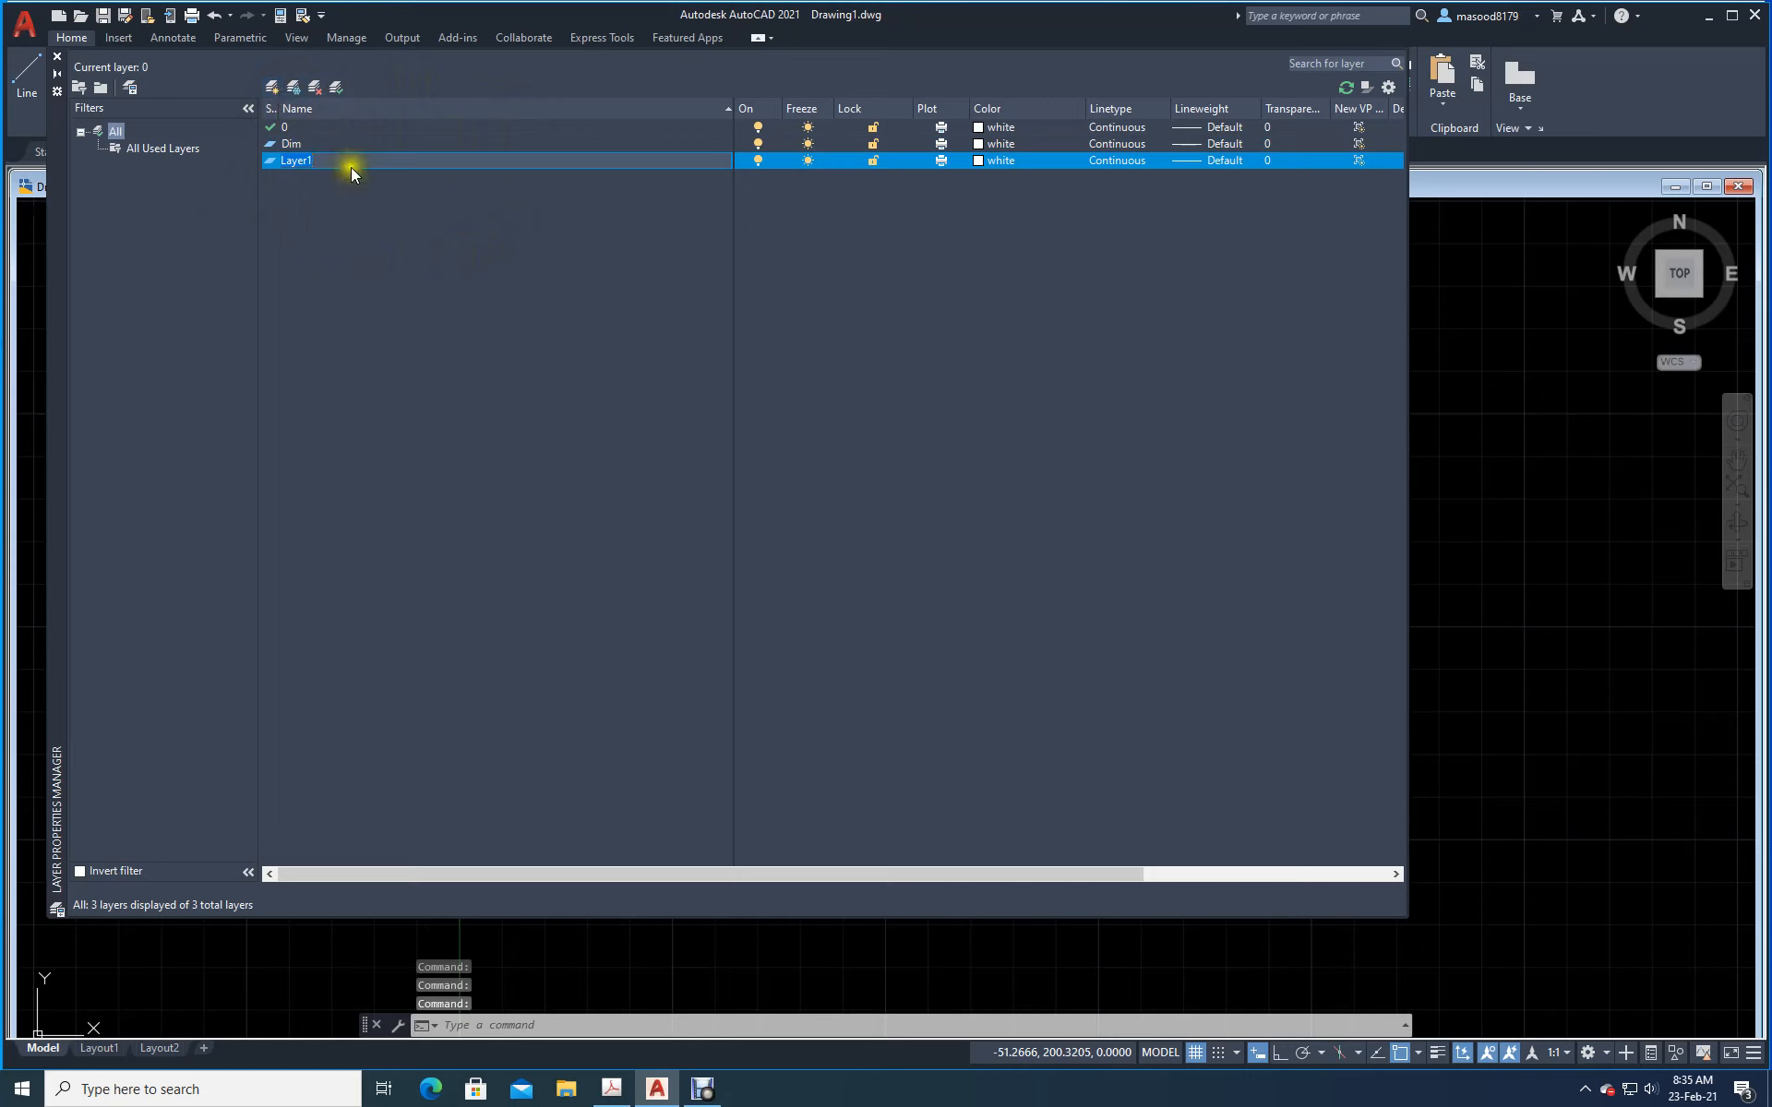
pyautogui.click(319, 160)
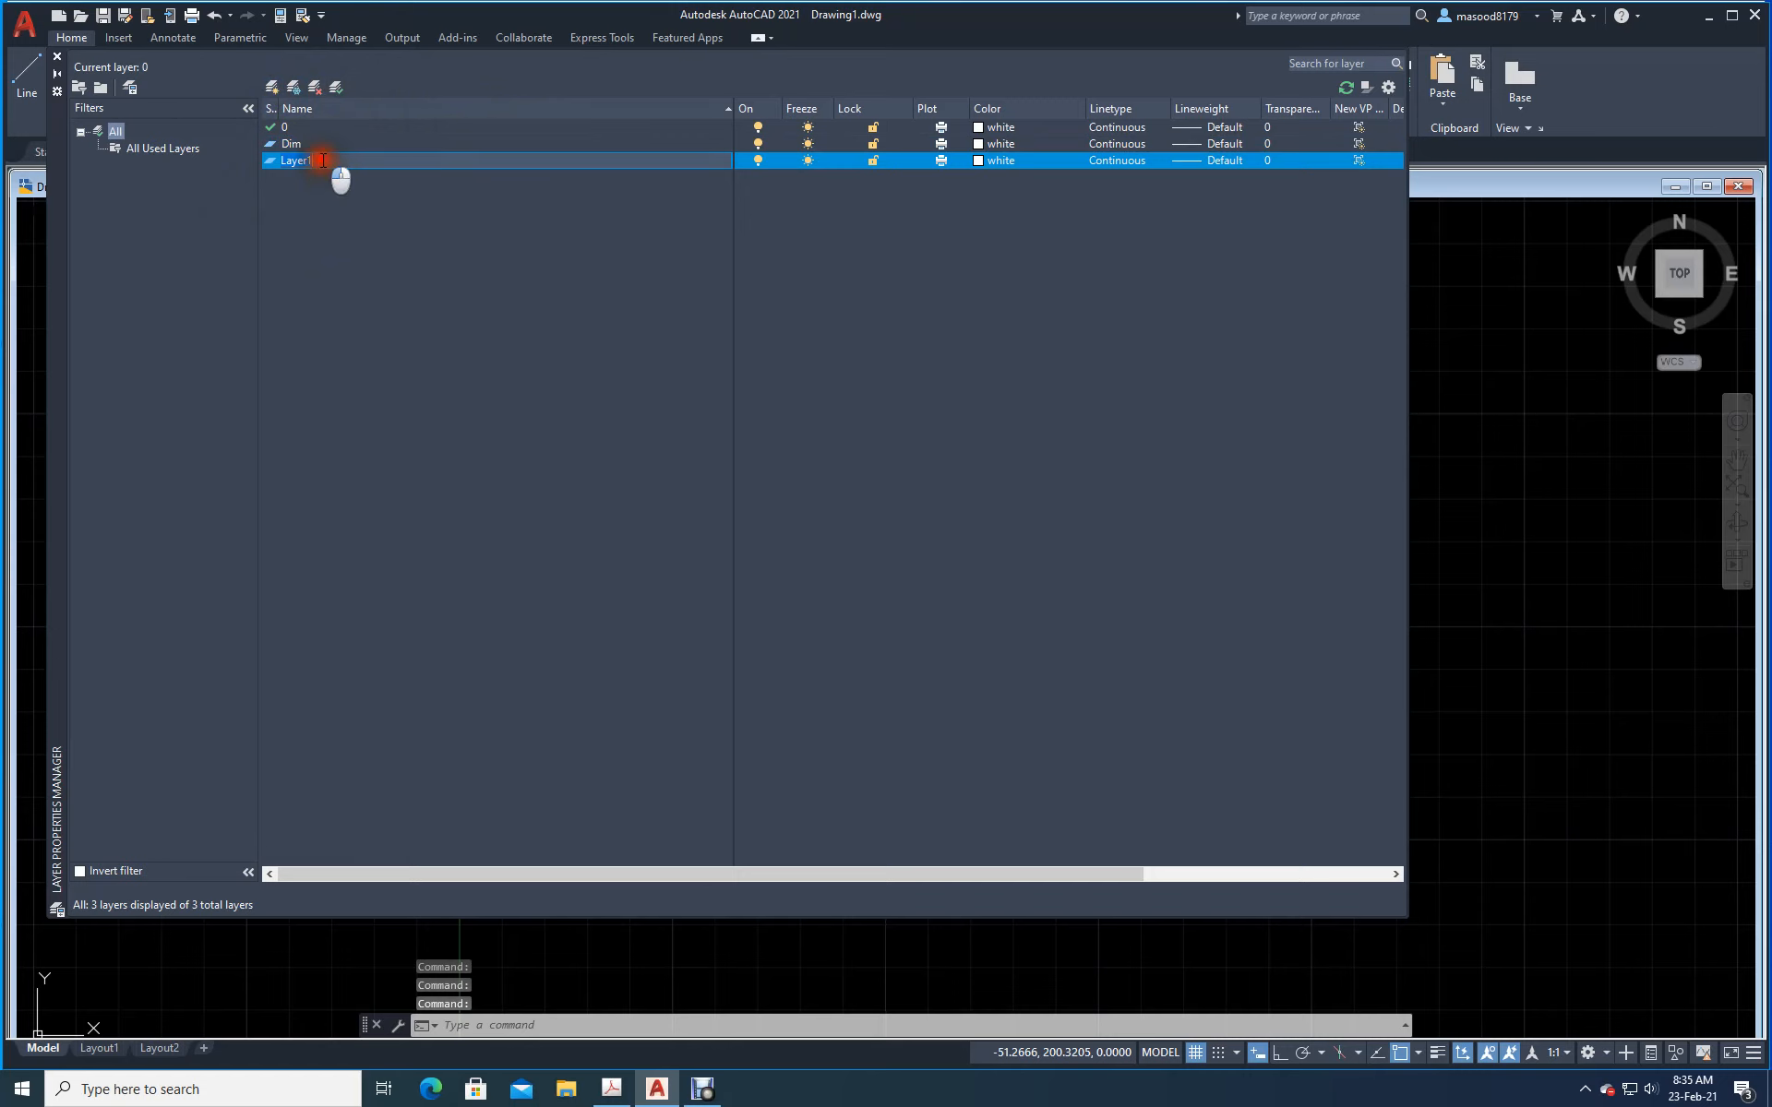
pyautogui.write('Axis')
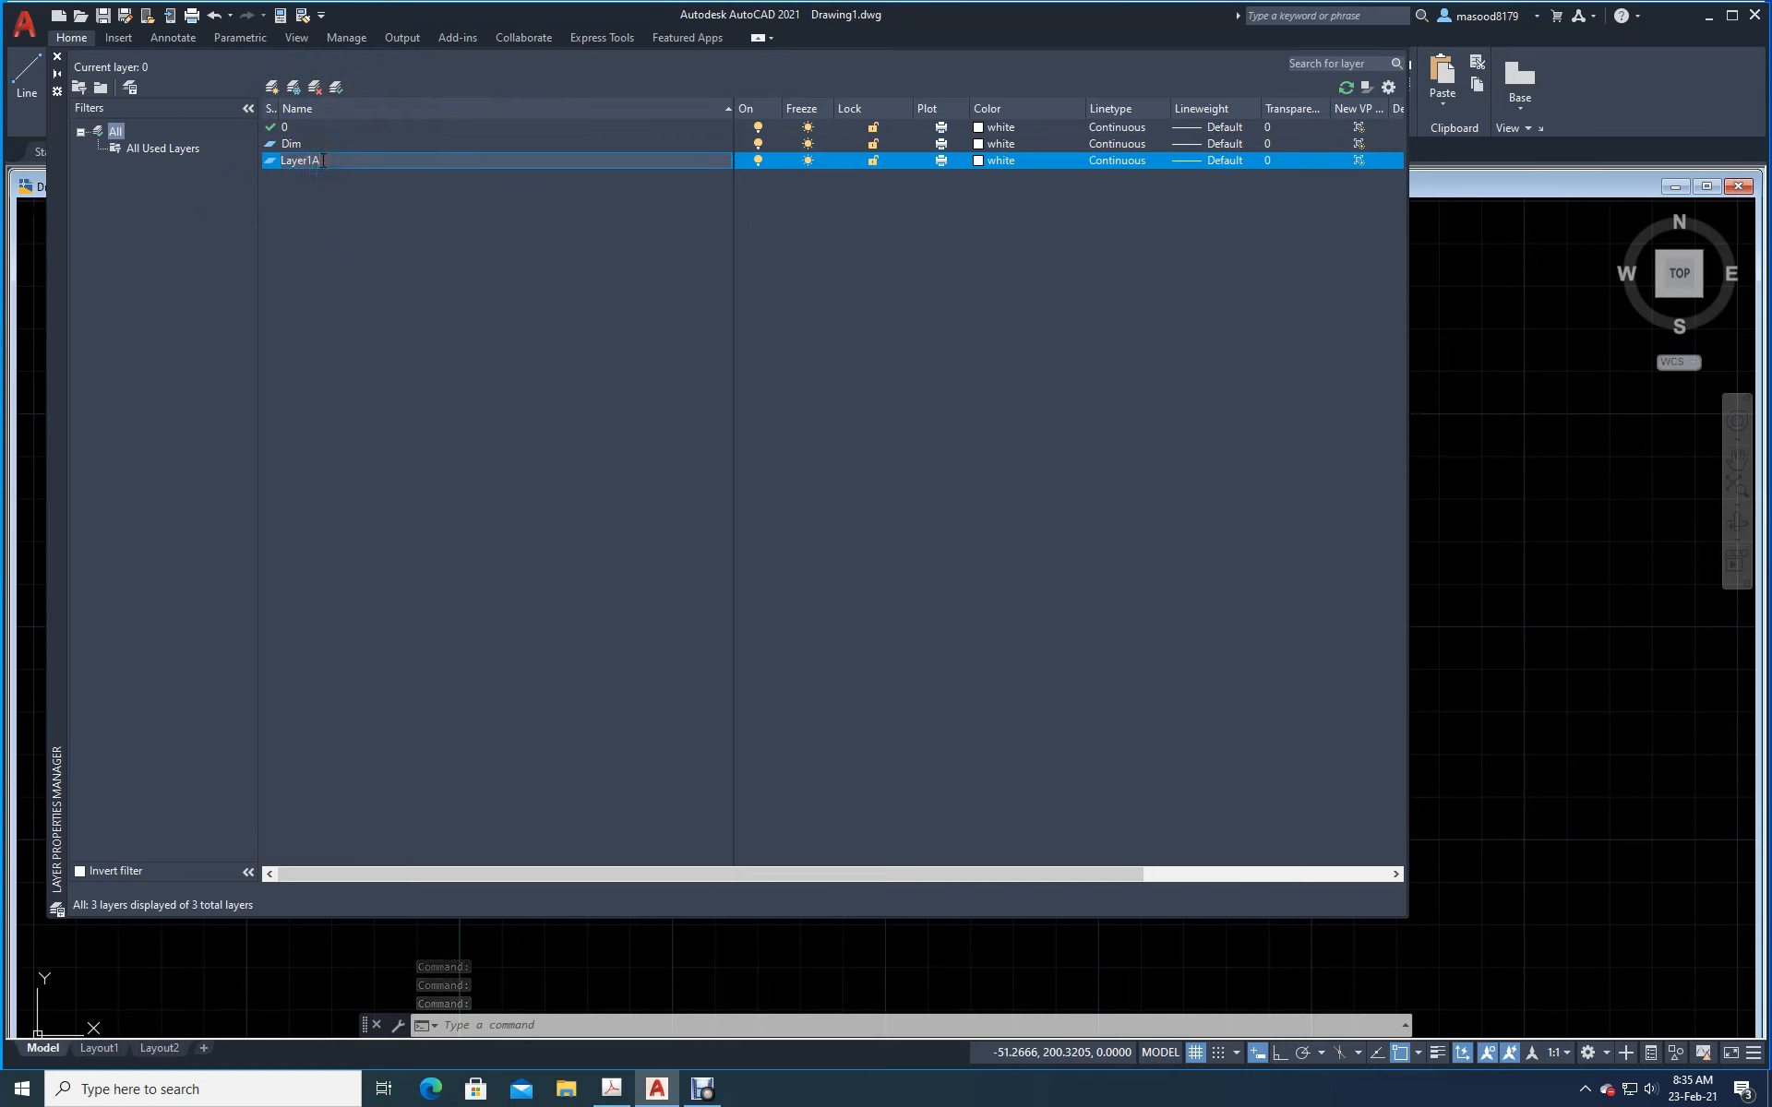
pyautogui.click(384, 247)
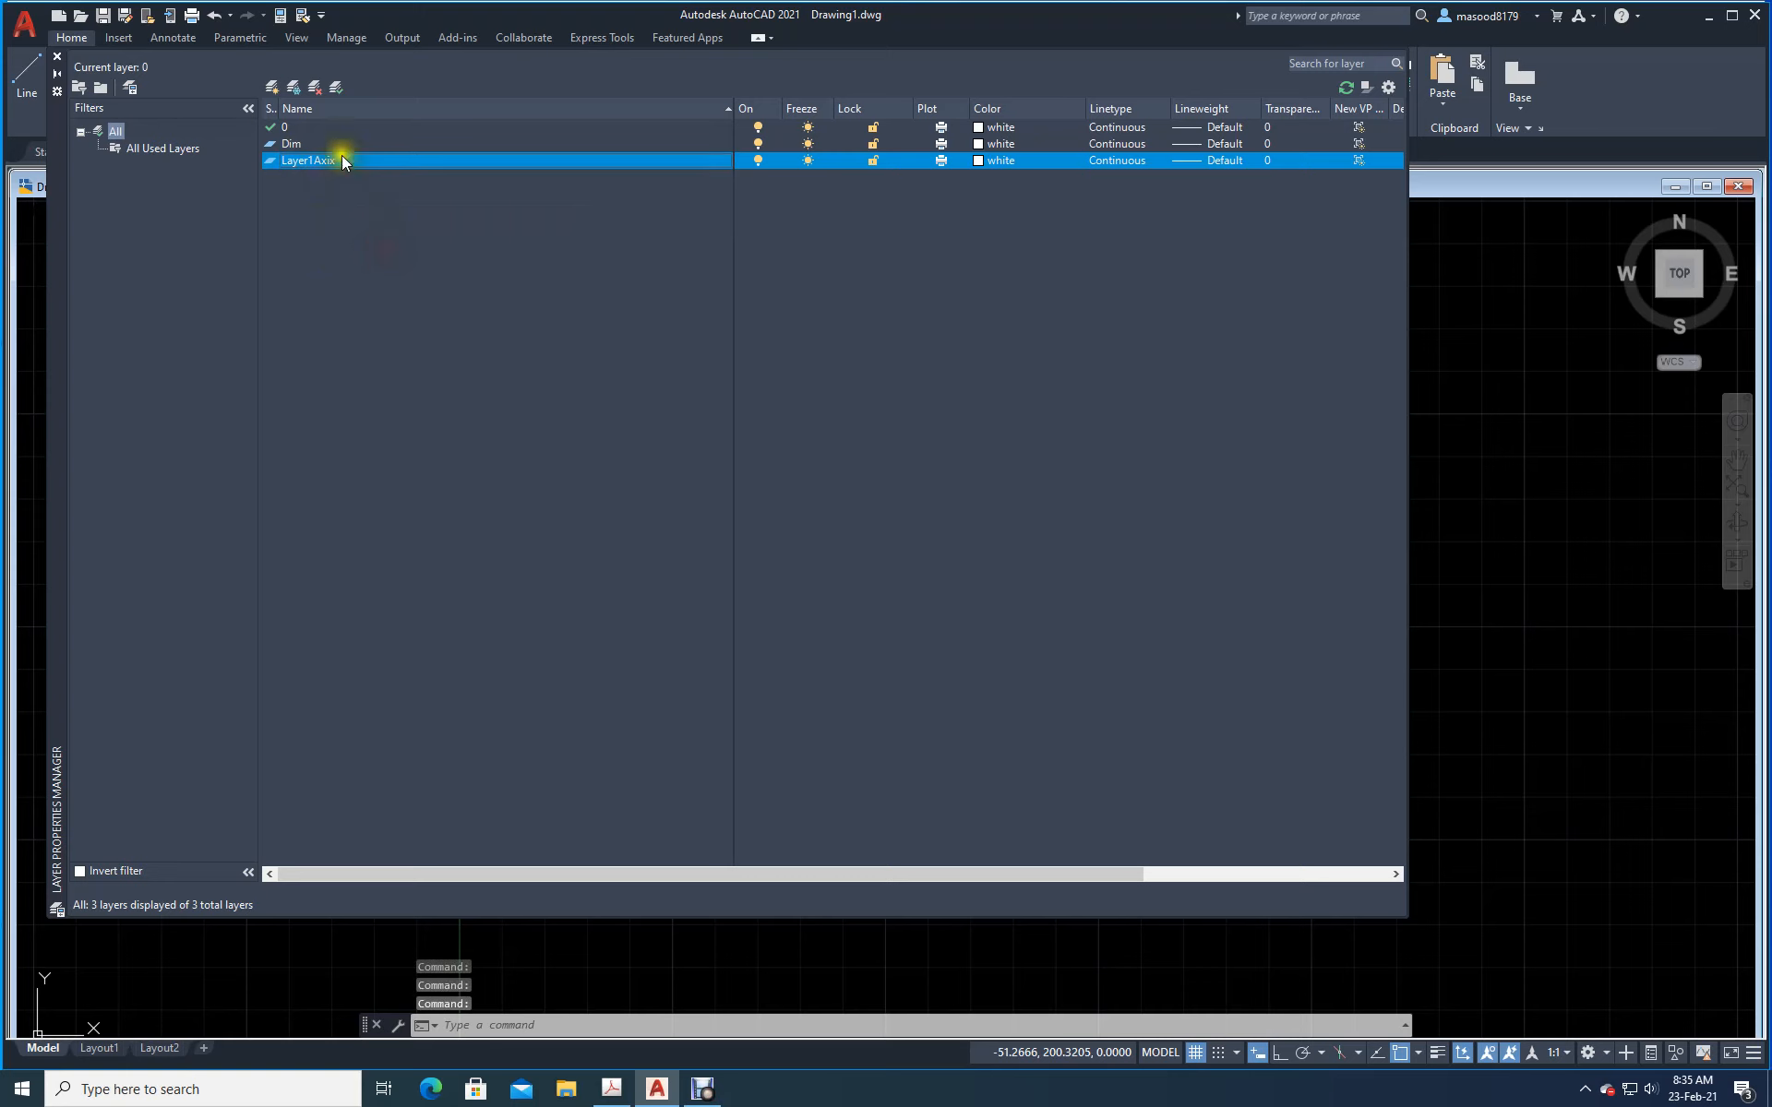
# Step: Set the colour of the Dim layer to green
pyautogui.click(274, 145)
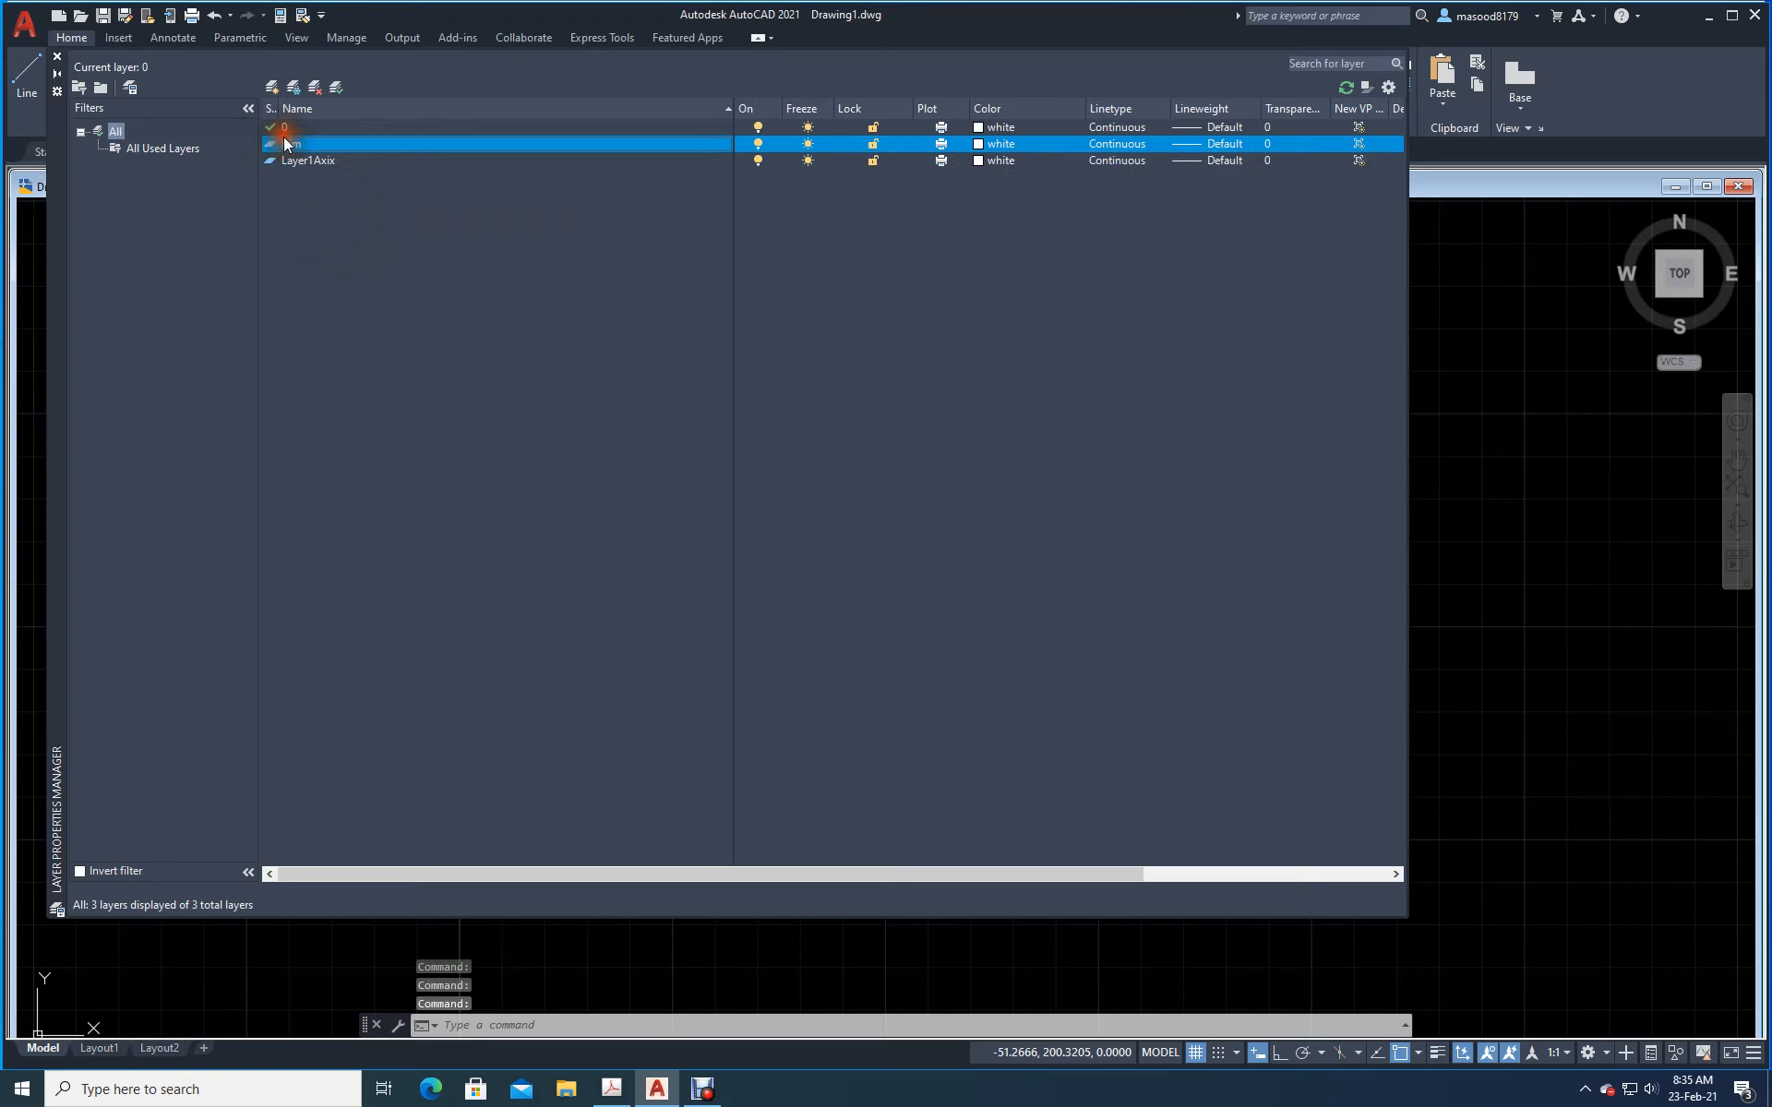
pyautogui.click(979, 146)
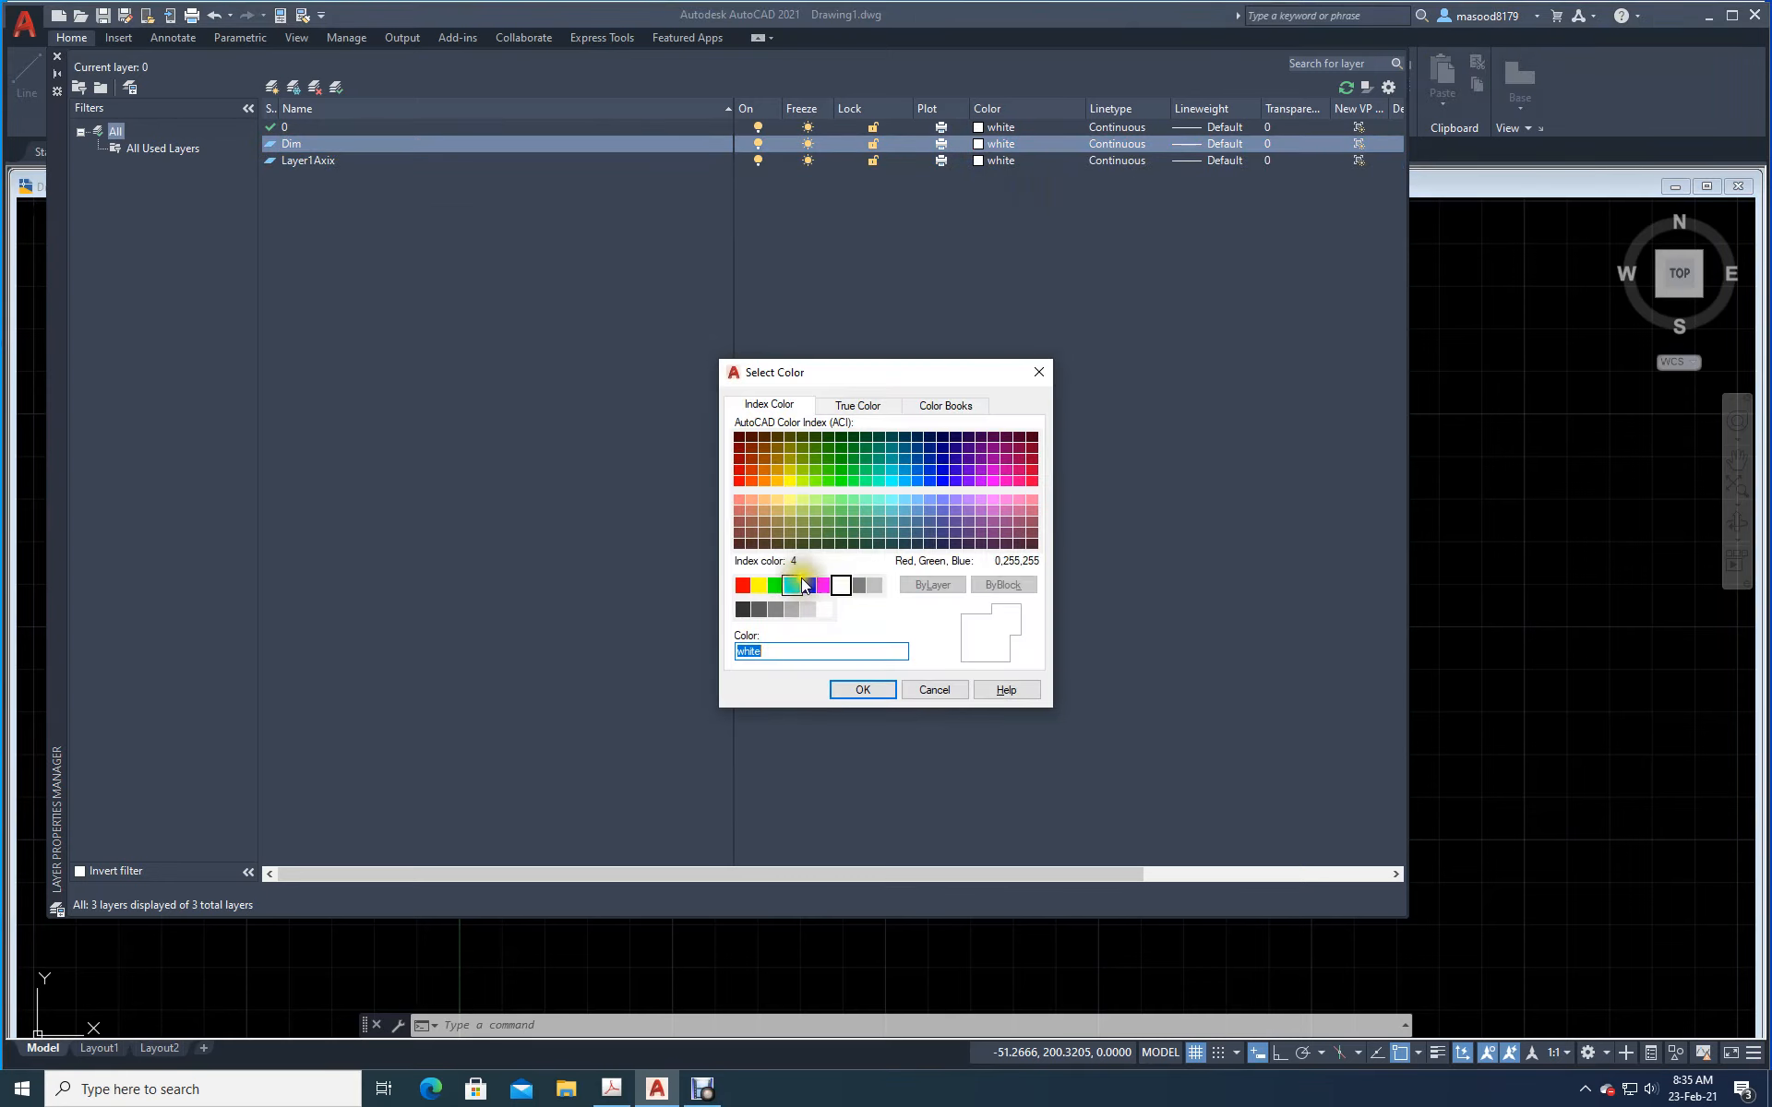
pyautogui.click(775, 591)
pyautogui.click(845, 691)
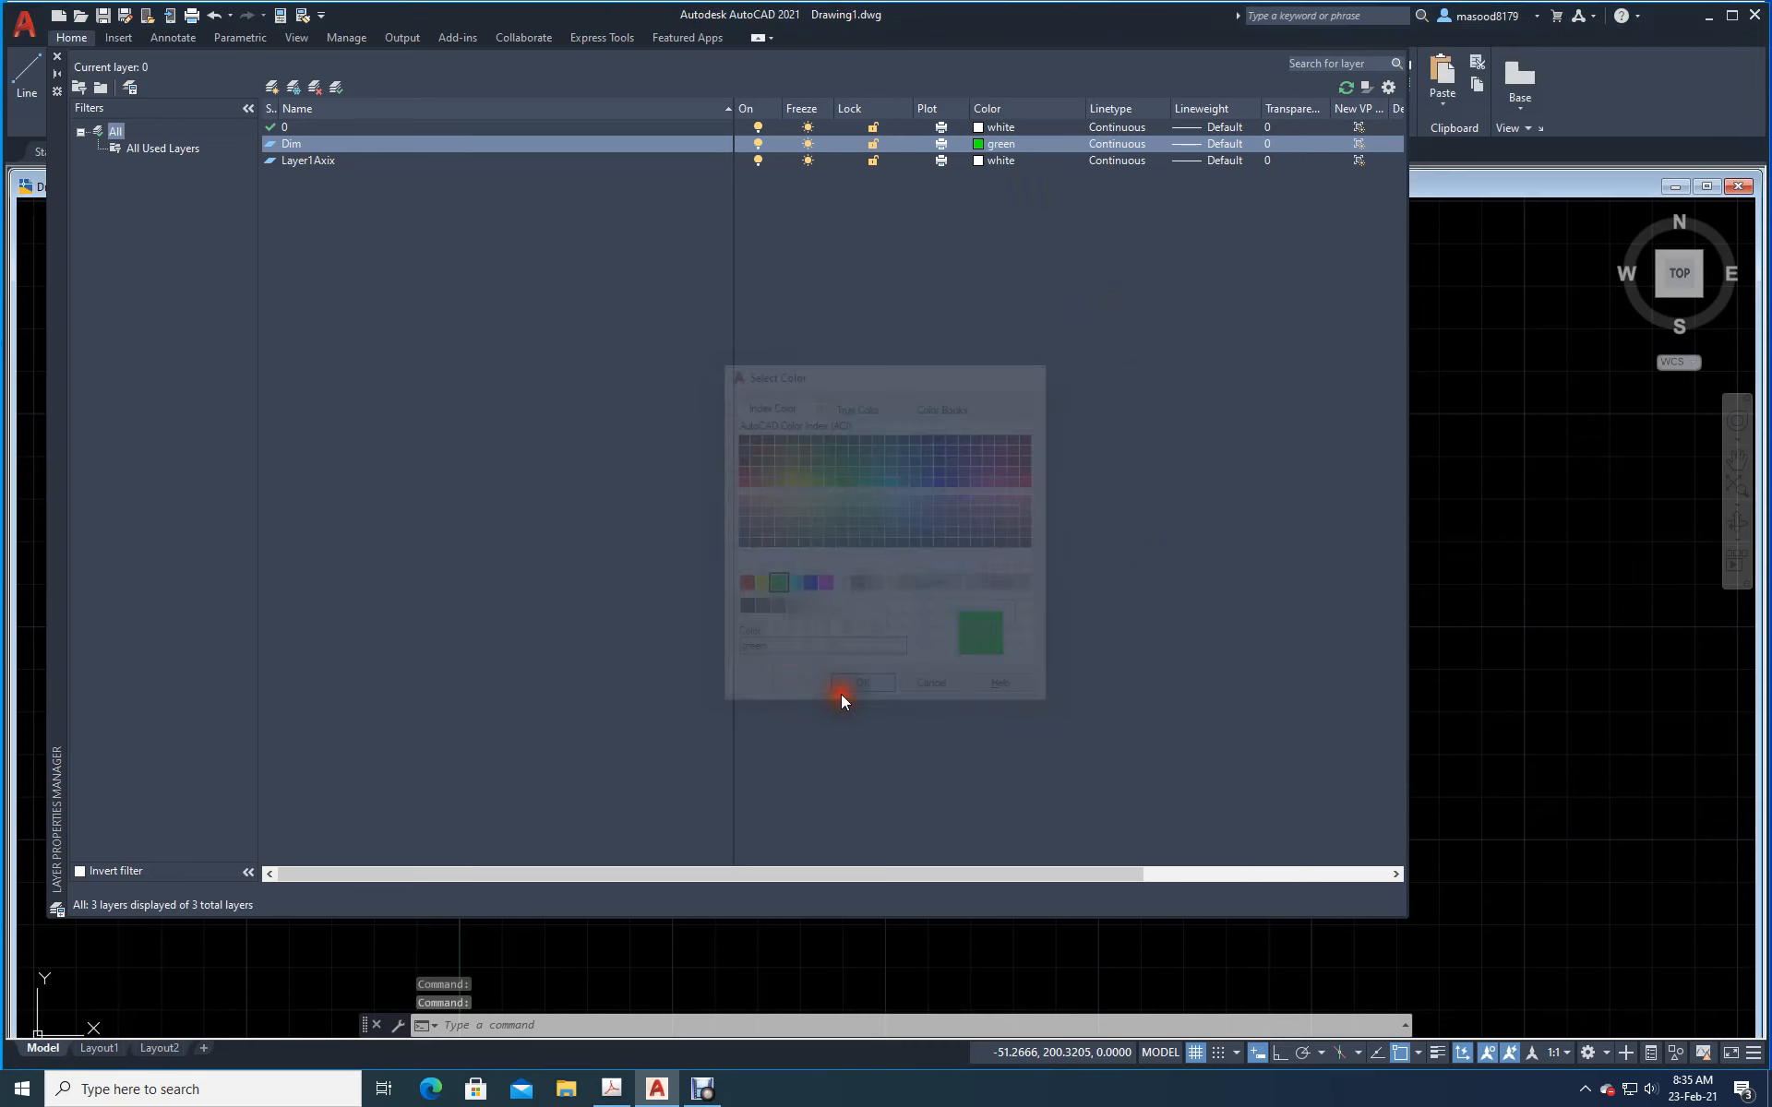
# Step: Set the colour of the Layer1Axix layer to yellow
pyautogui.click(313, 160)
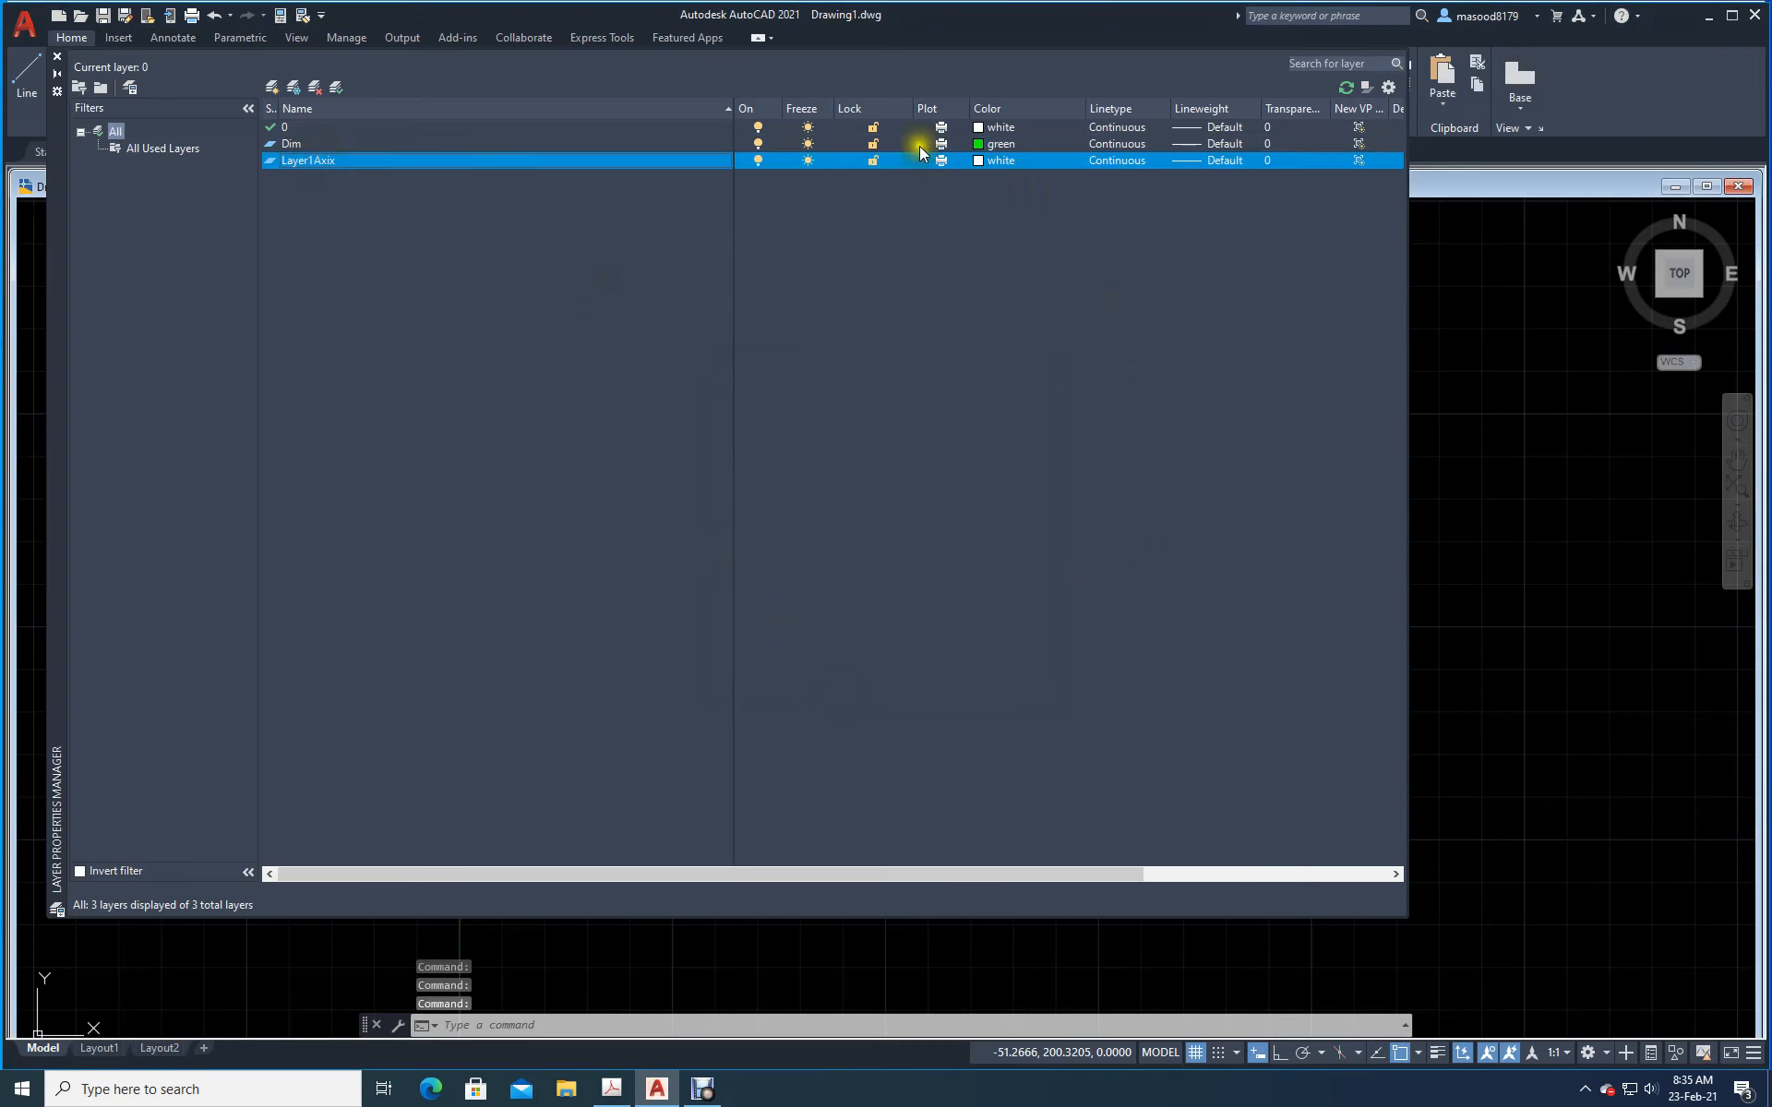
pyautogui.click(982, 160)
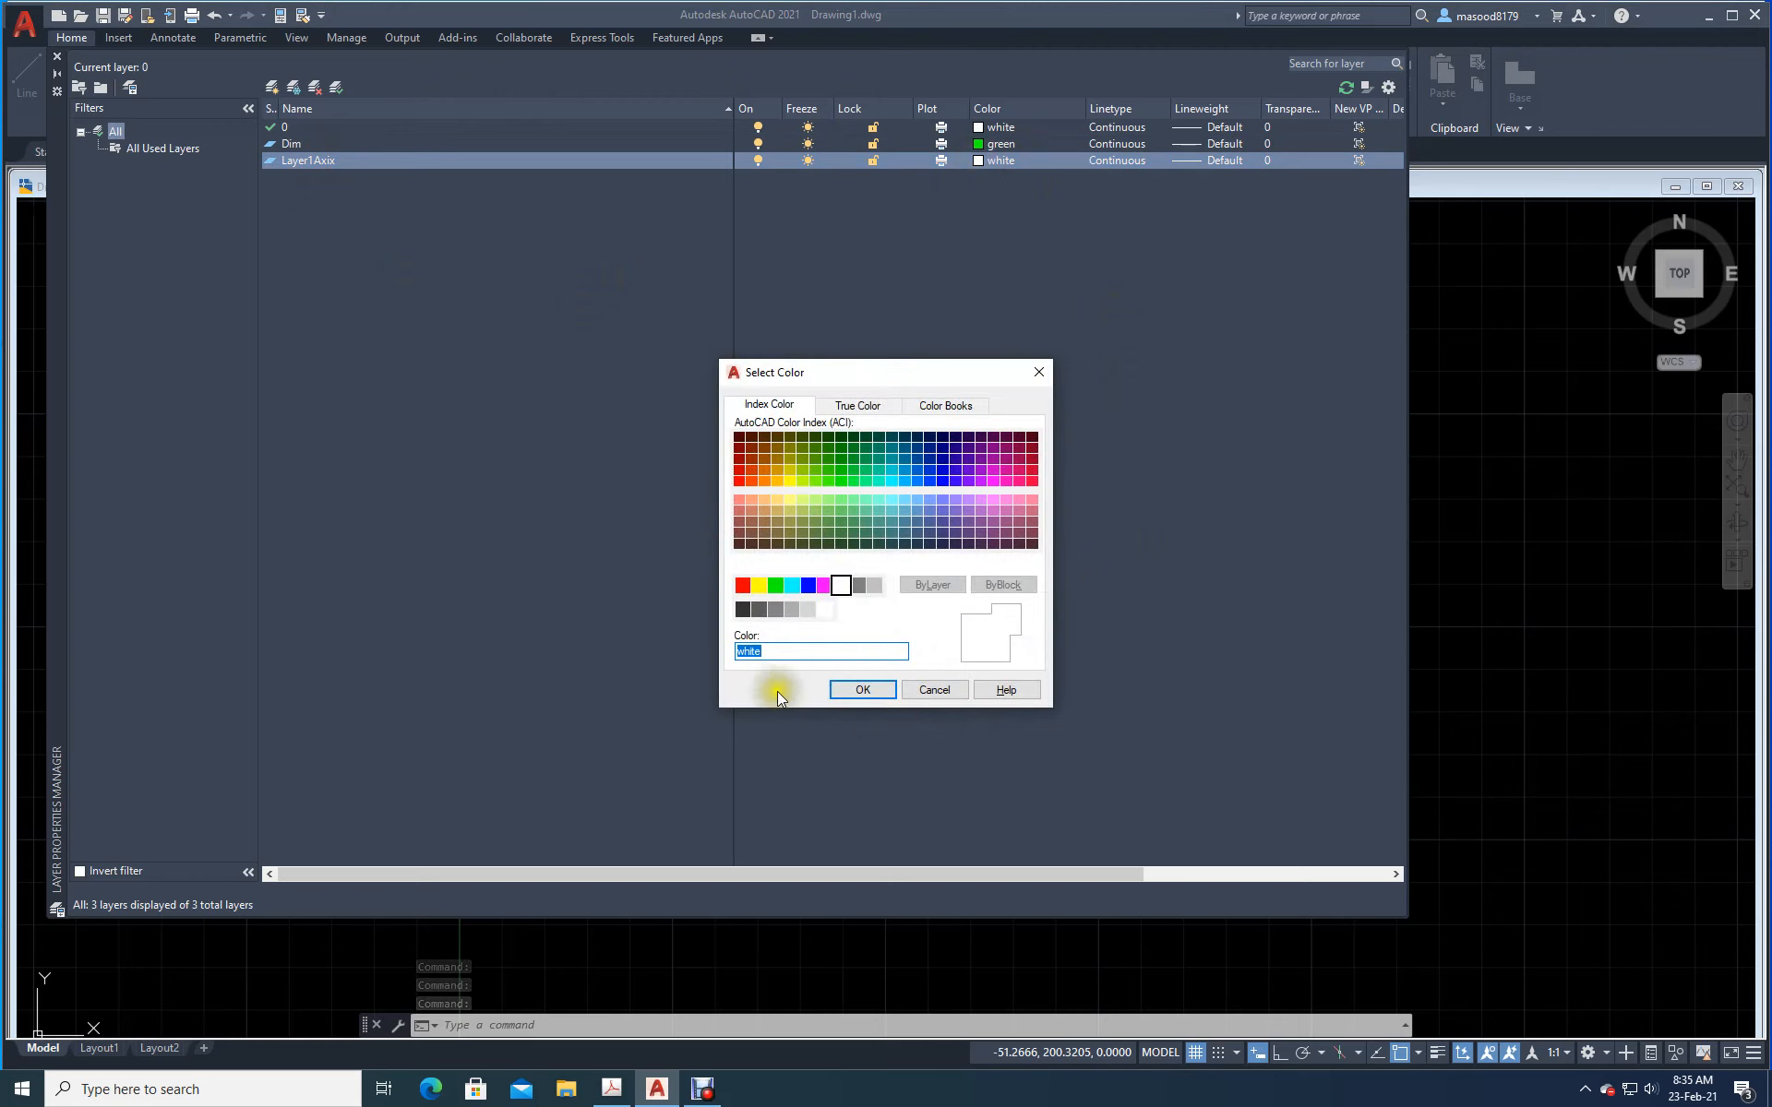
pyautogui.click(759, 585)
pyautogui.click(839, 692)
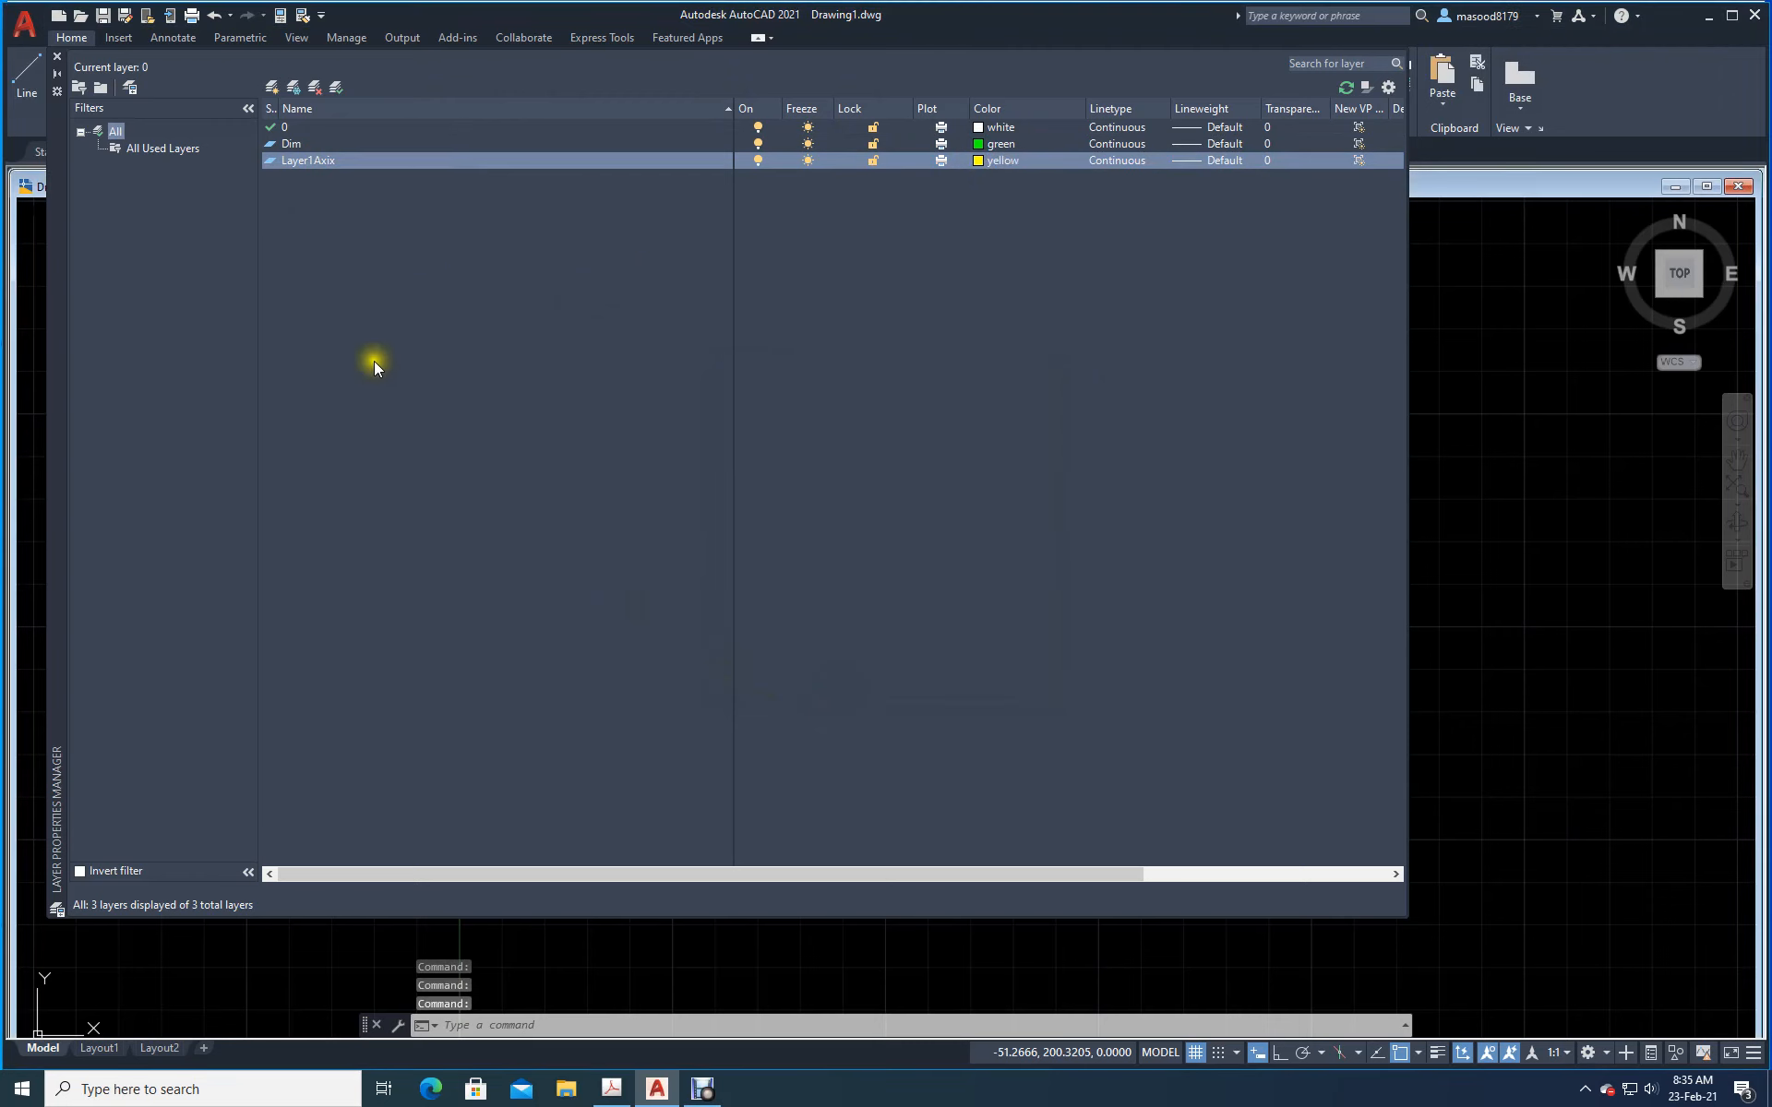
# Step: Create another new layer named Txt
pyautogui.click(273, 86)
pyautogui.click(433, 187)
pyautogui.press('BackSpace')
pyautogui.press('BackSpace')
pyautogui.press('BackSpace')
pyautogui.press('BackSpace')
pyautogui.press('BackSpace')
pyautogui.press('BackSpace')
pyautogui.write('Te')
pyautogui.press('BackSpace')
pyautogui.write('xt')
pyautogui.click(368, 304)
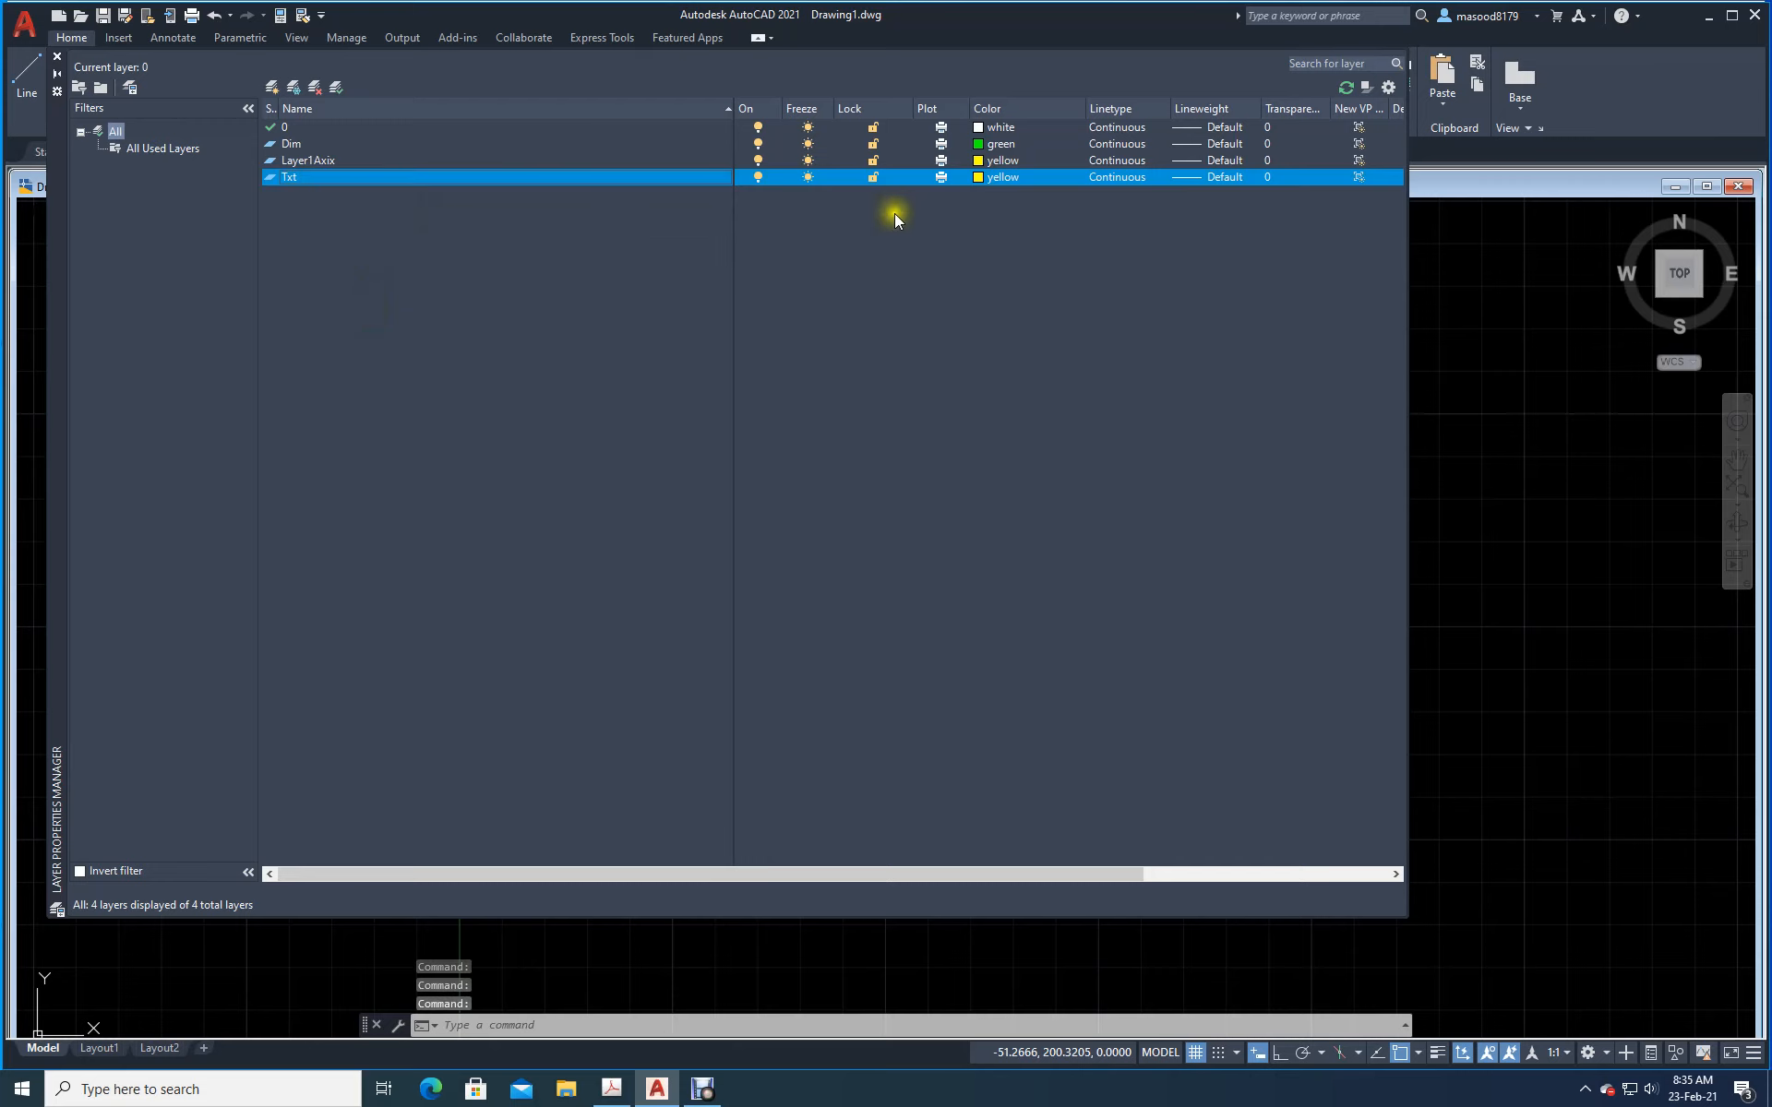
# Step: Set the colour of the Txt layer to cyan
pyautogui.click(980, 178)
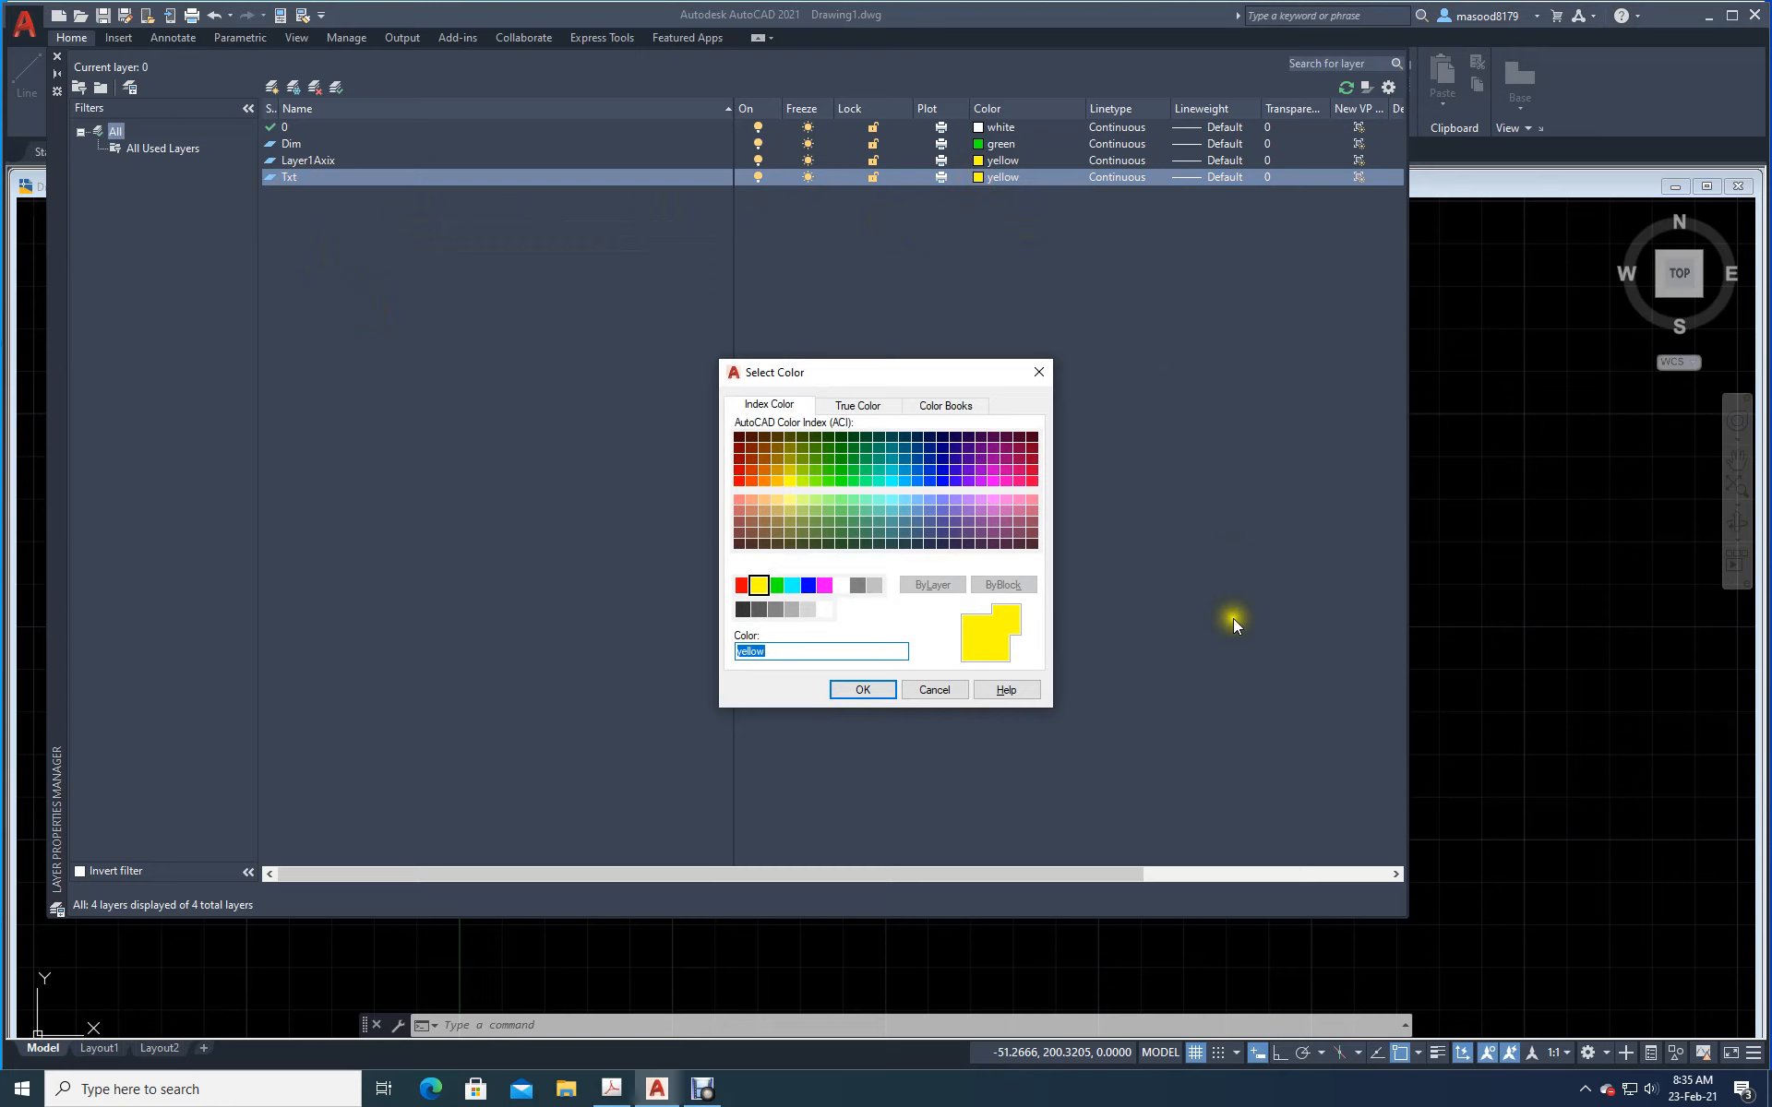
pyautogui.click(795, 585)
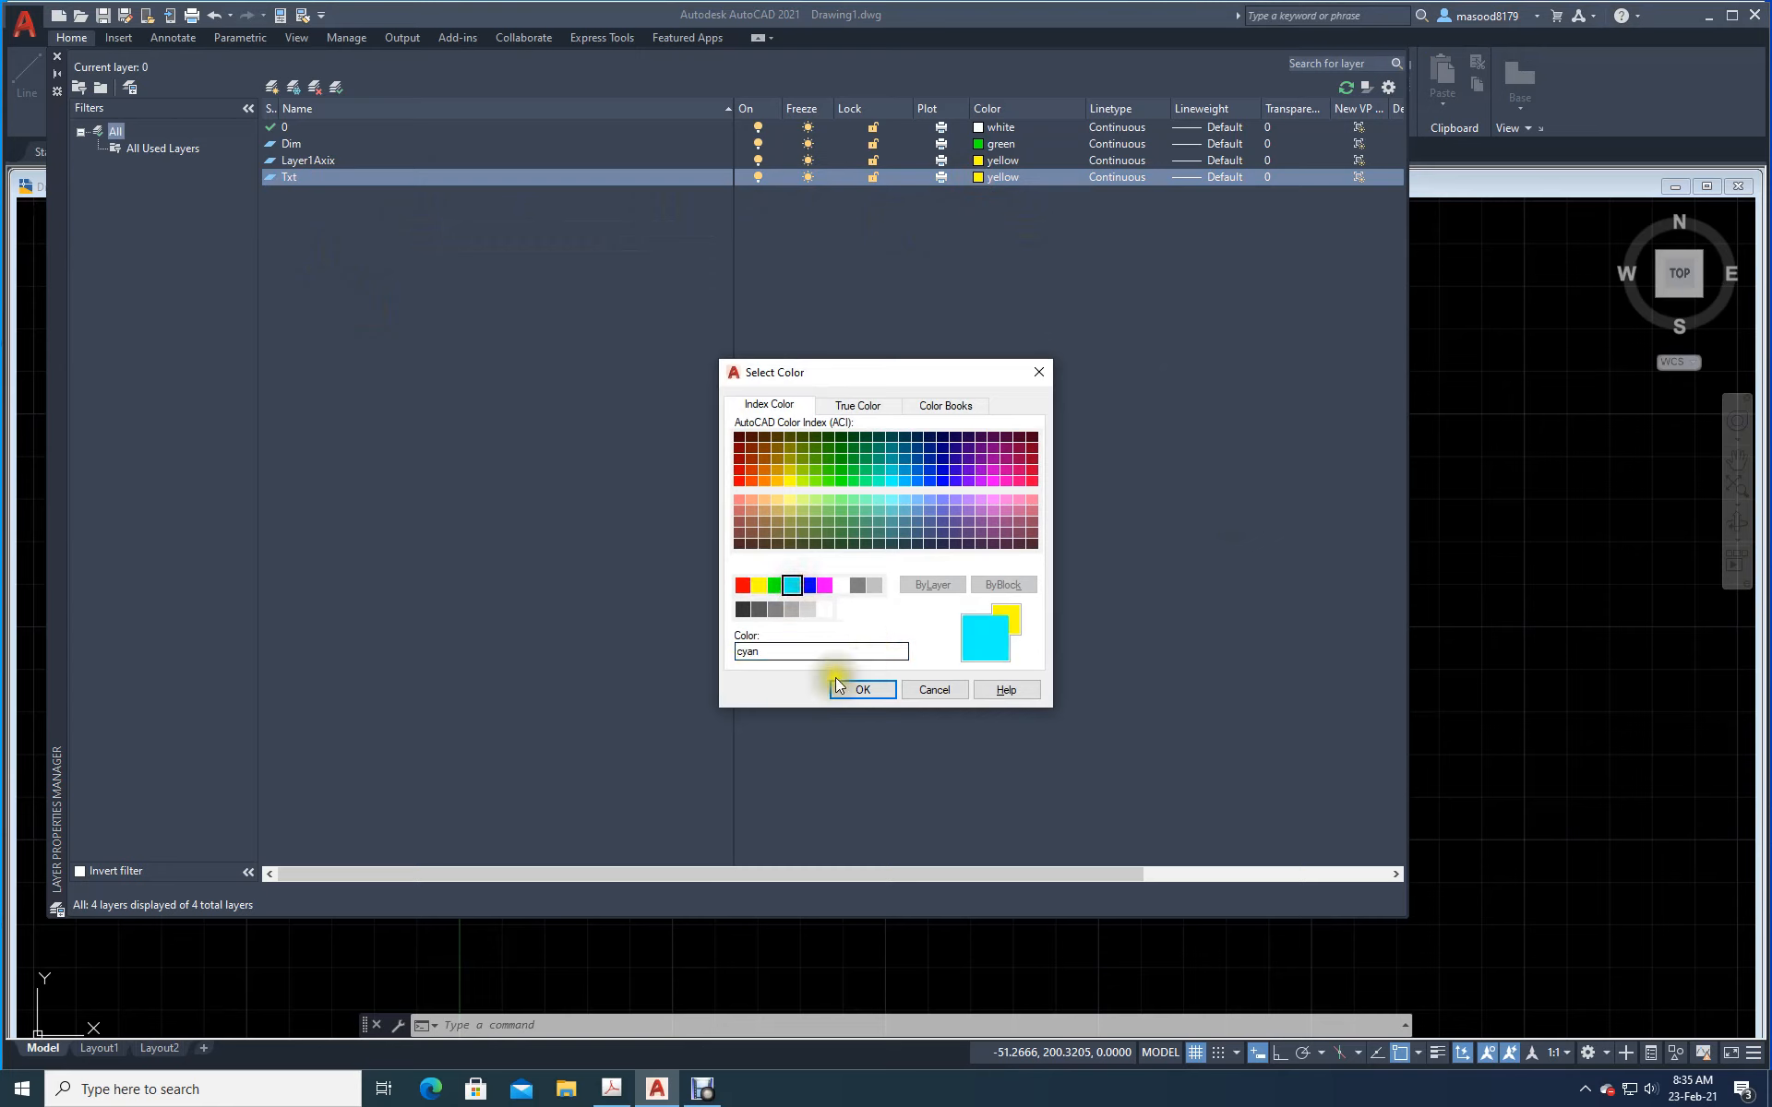
pyautogui.click(849, 692)
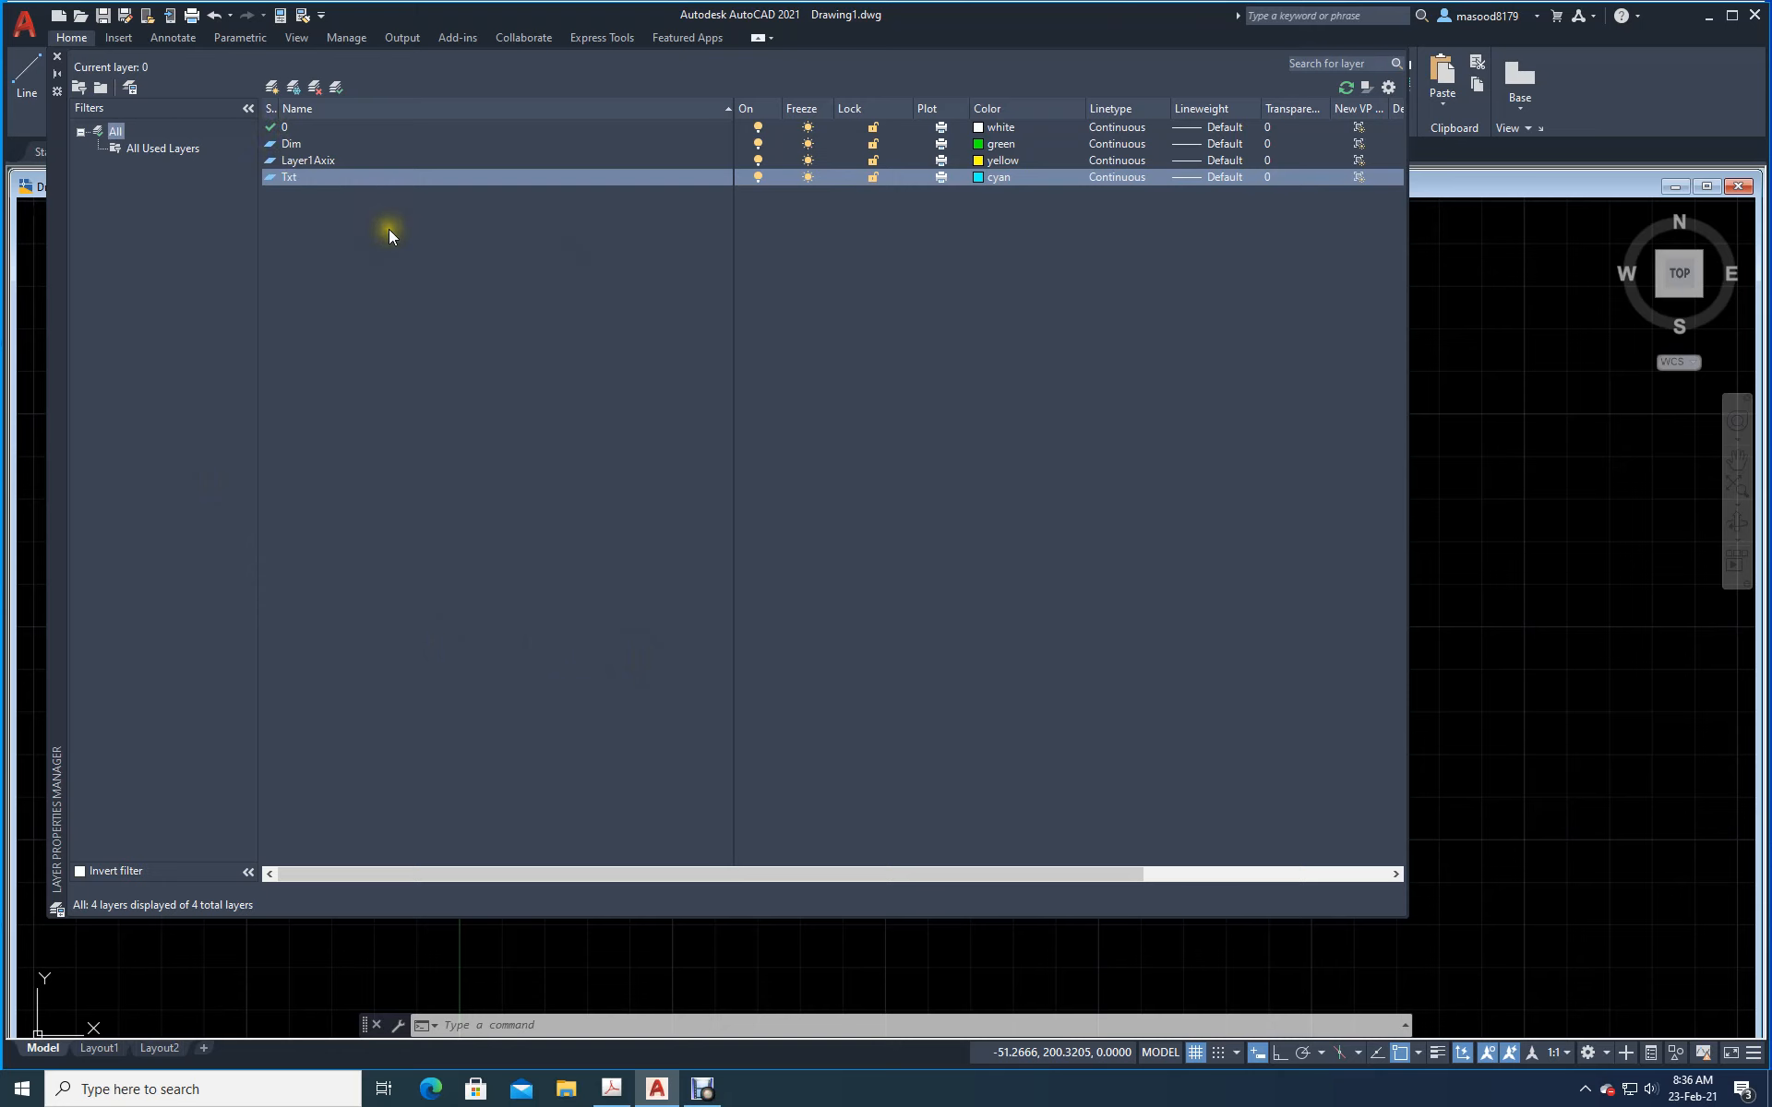
# Step: Rename the Layer1Axix layer to Axis, make it the current layer, and close the layer manager
pyautogui.click(304, 163)
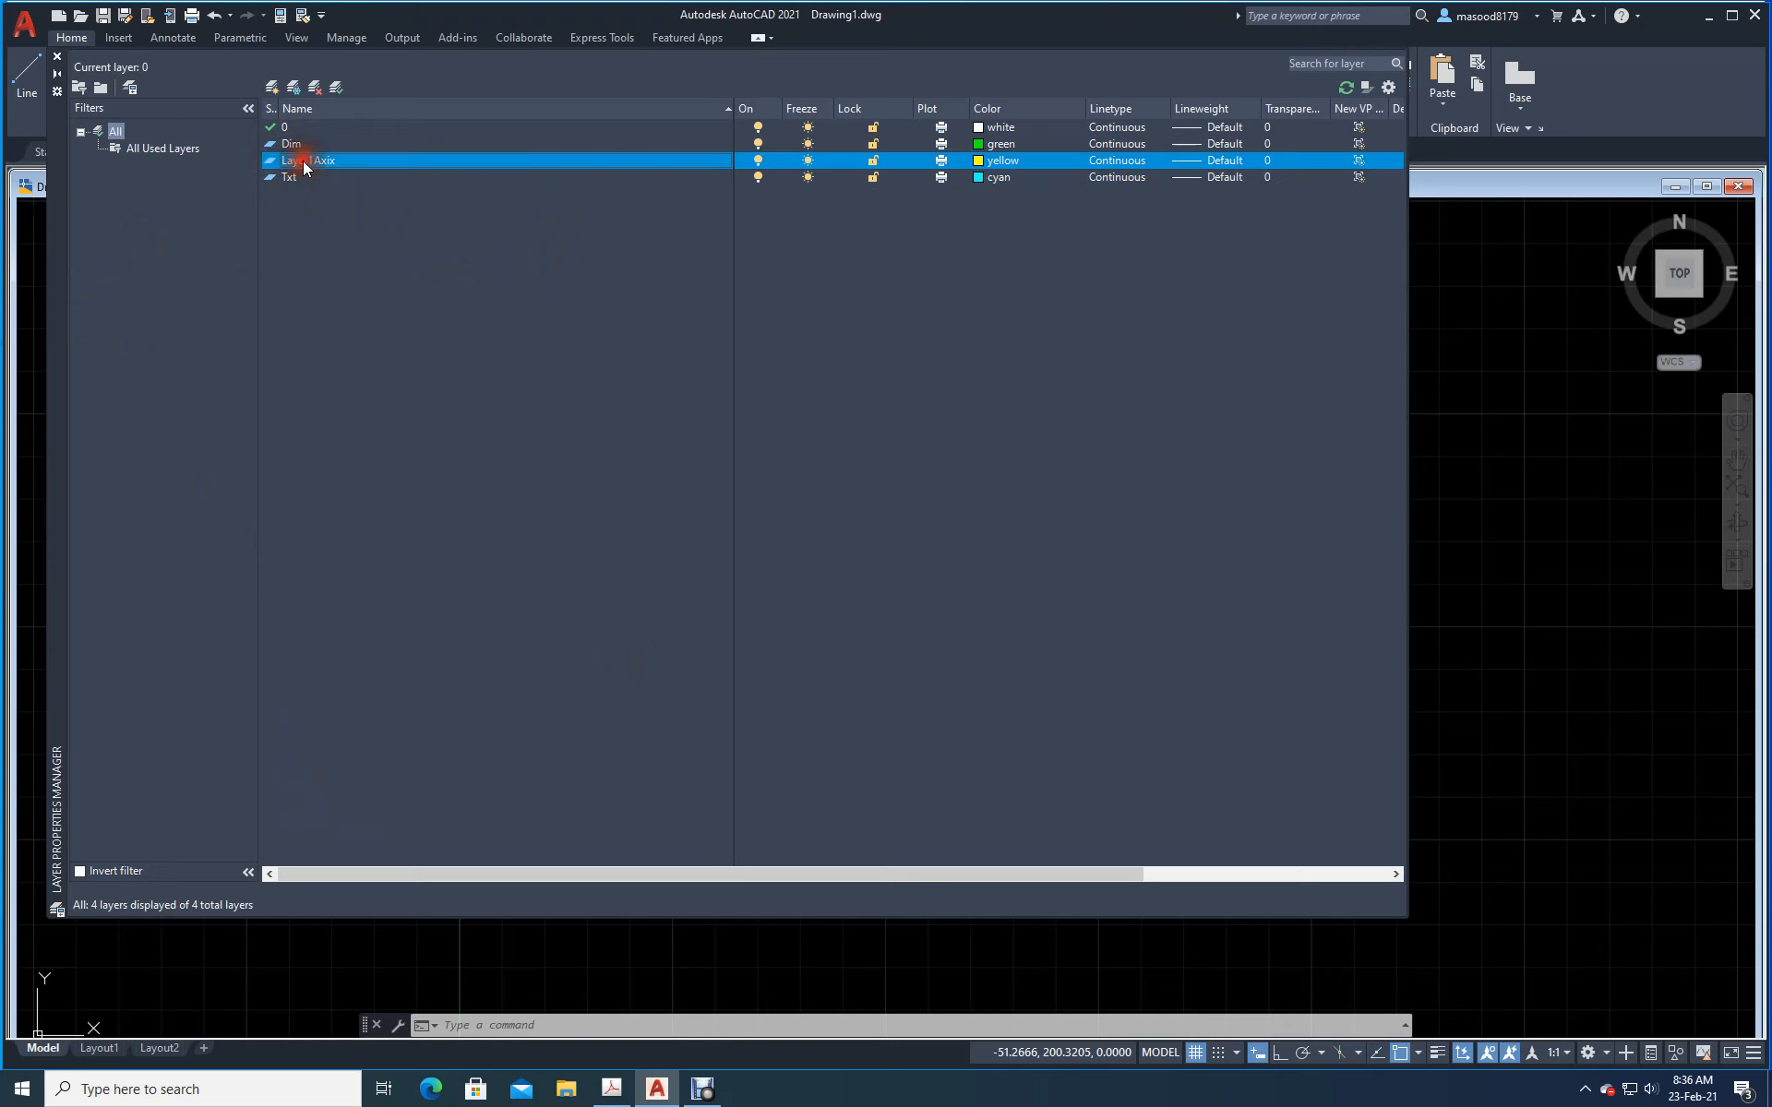
pyautogui.rightClick(305, 163)
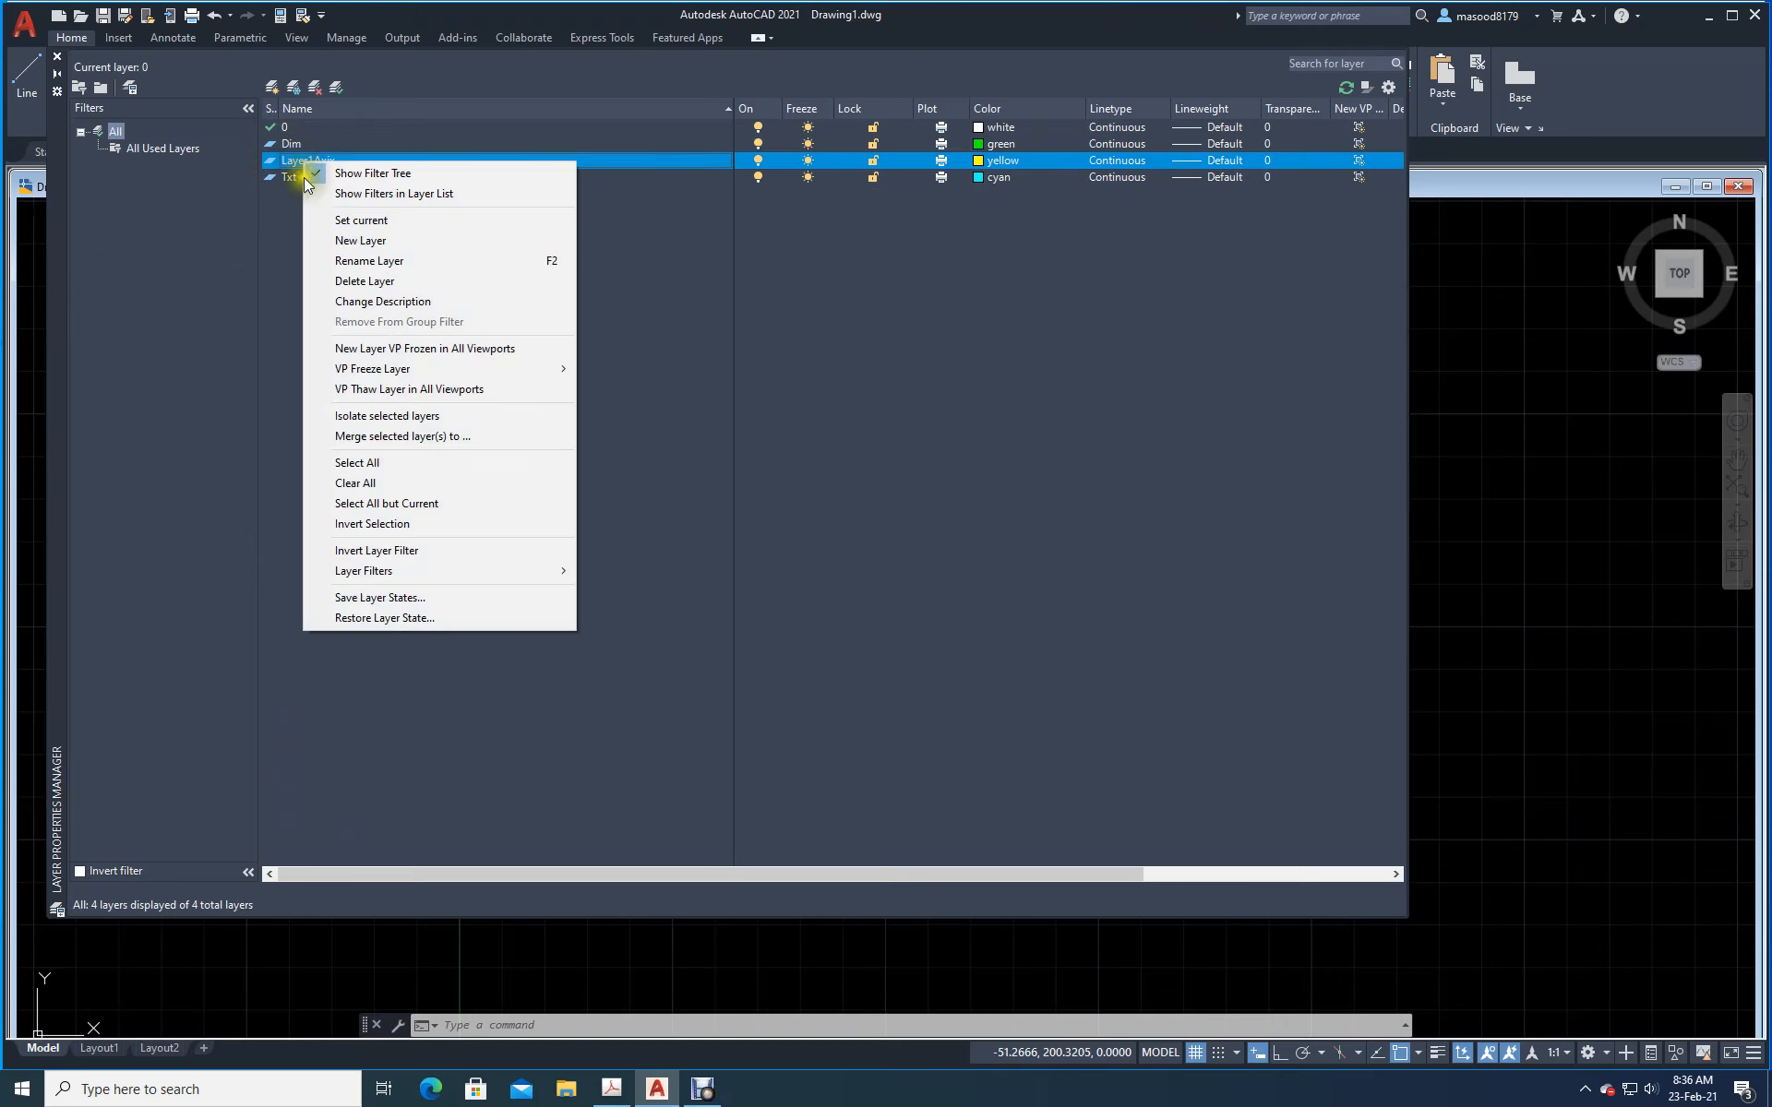
pyautogui.click(351, 261)
pyautogui.moveTo(352, 166); pyautogui.dragTo(277, 165)
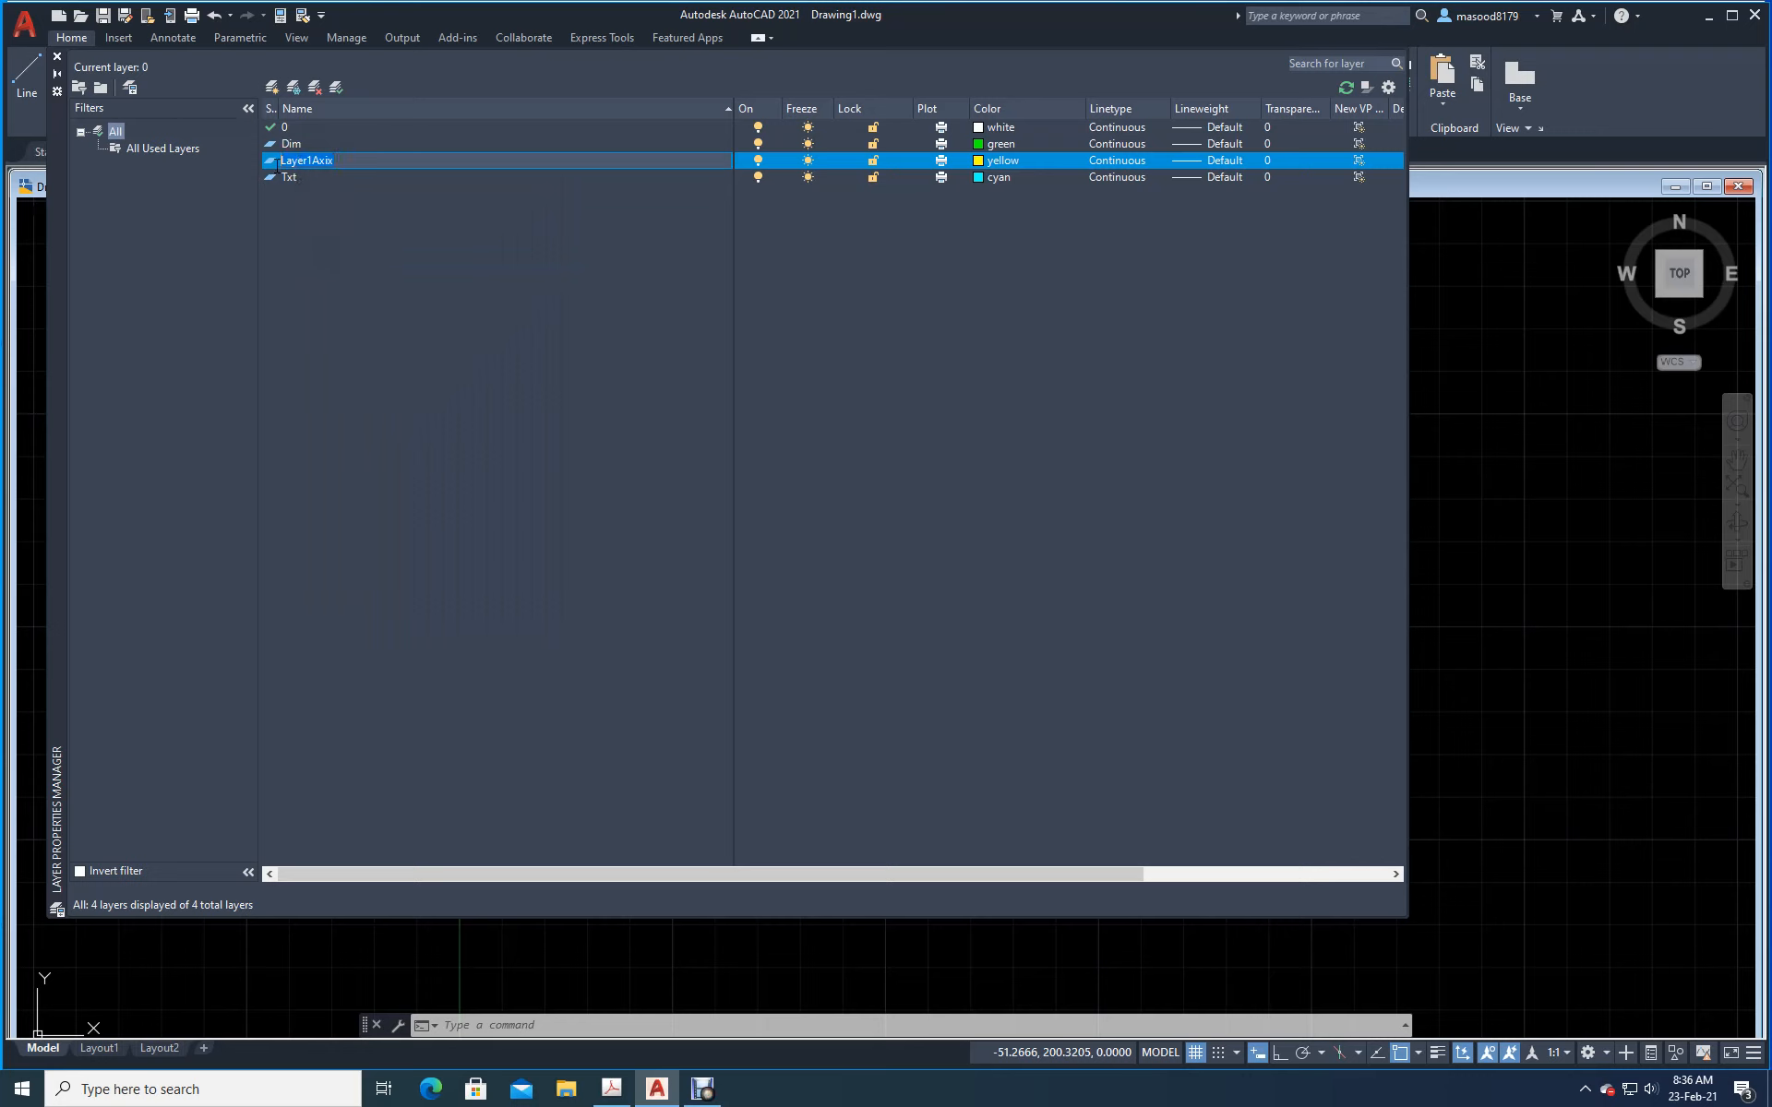
pyautogui.write('Axix')
pyautogui.press('BackSpace')
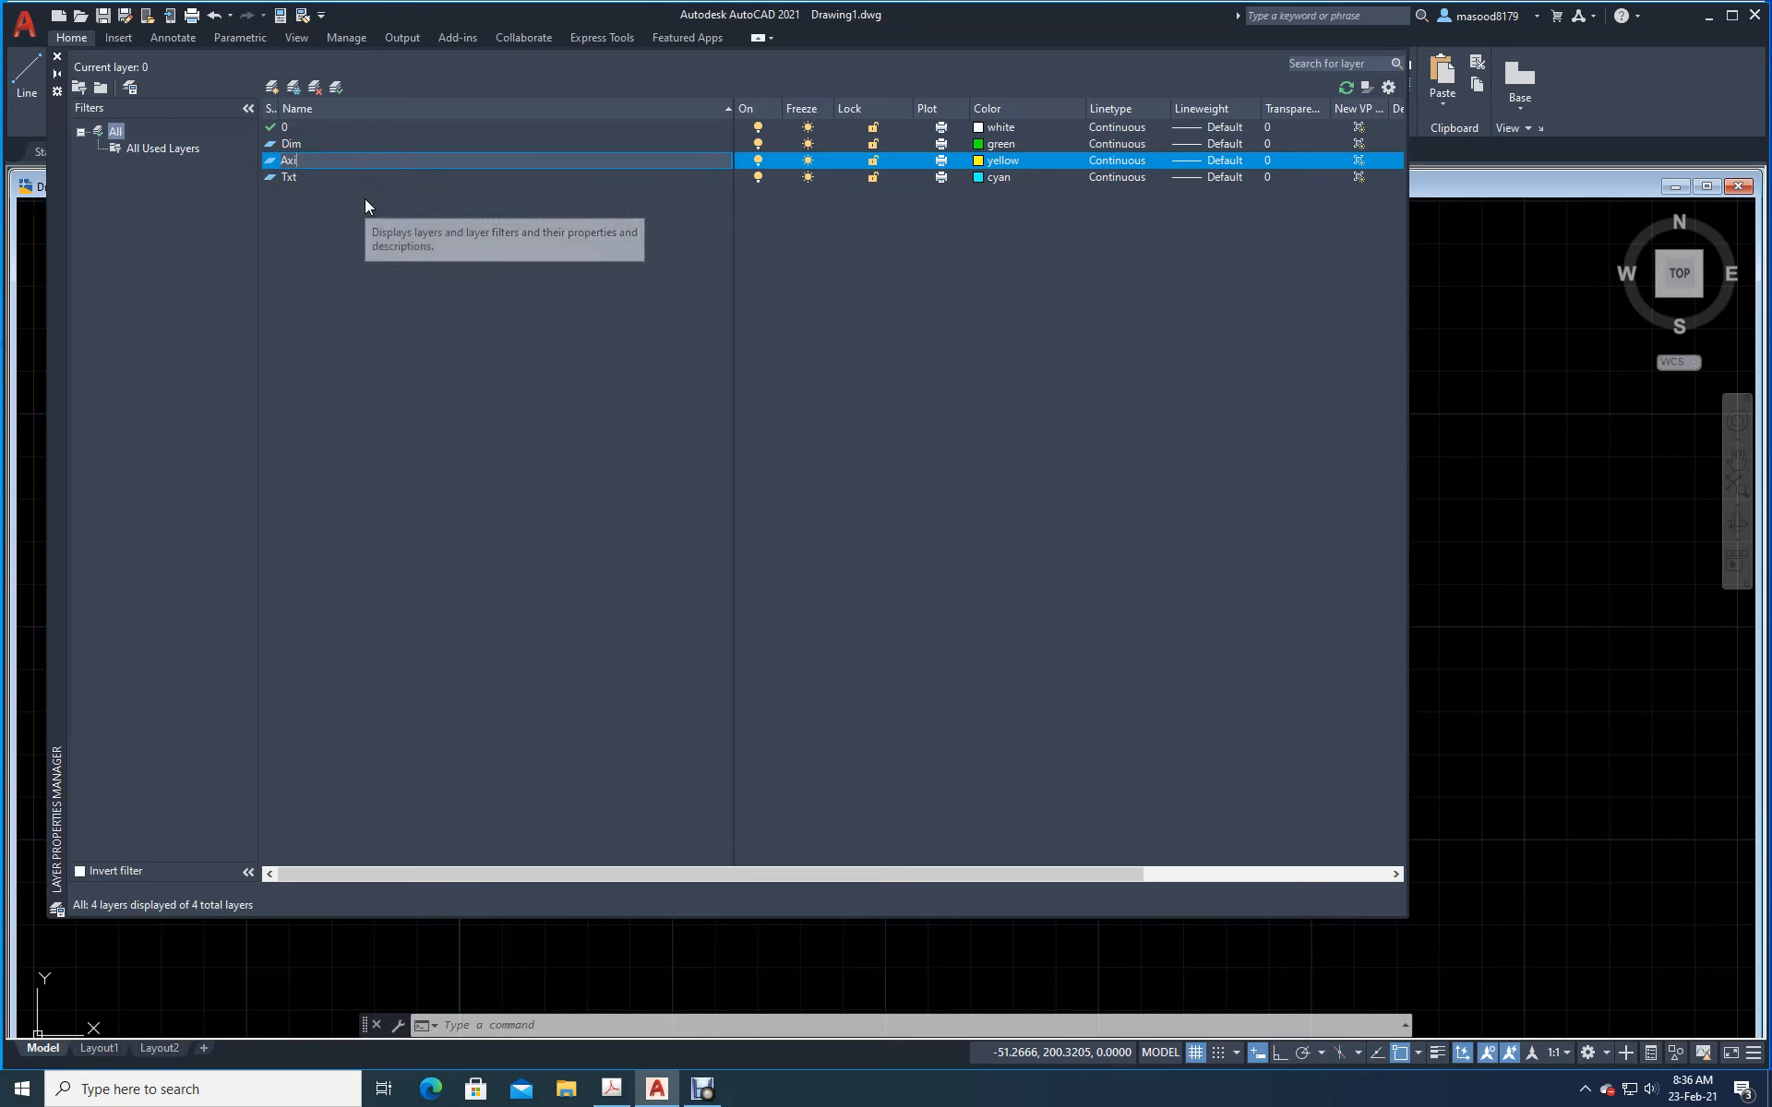
pyautogui.press('Return')
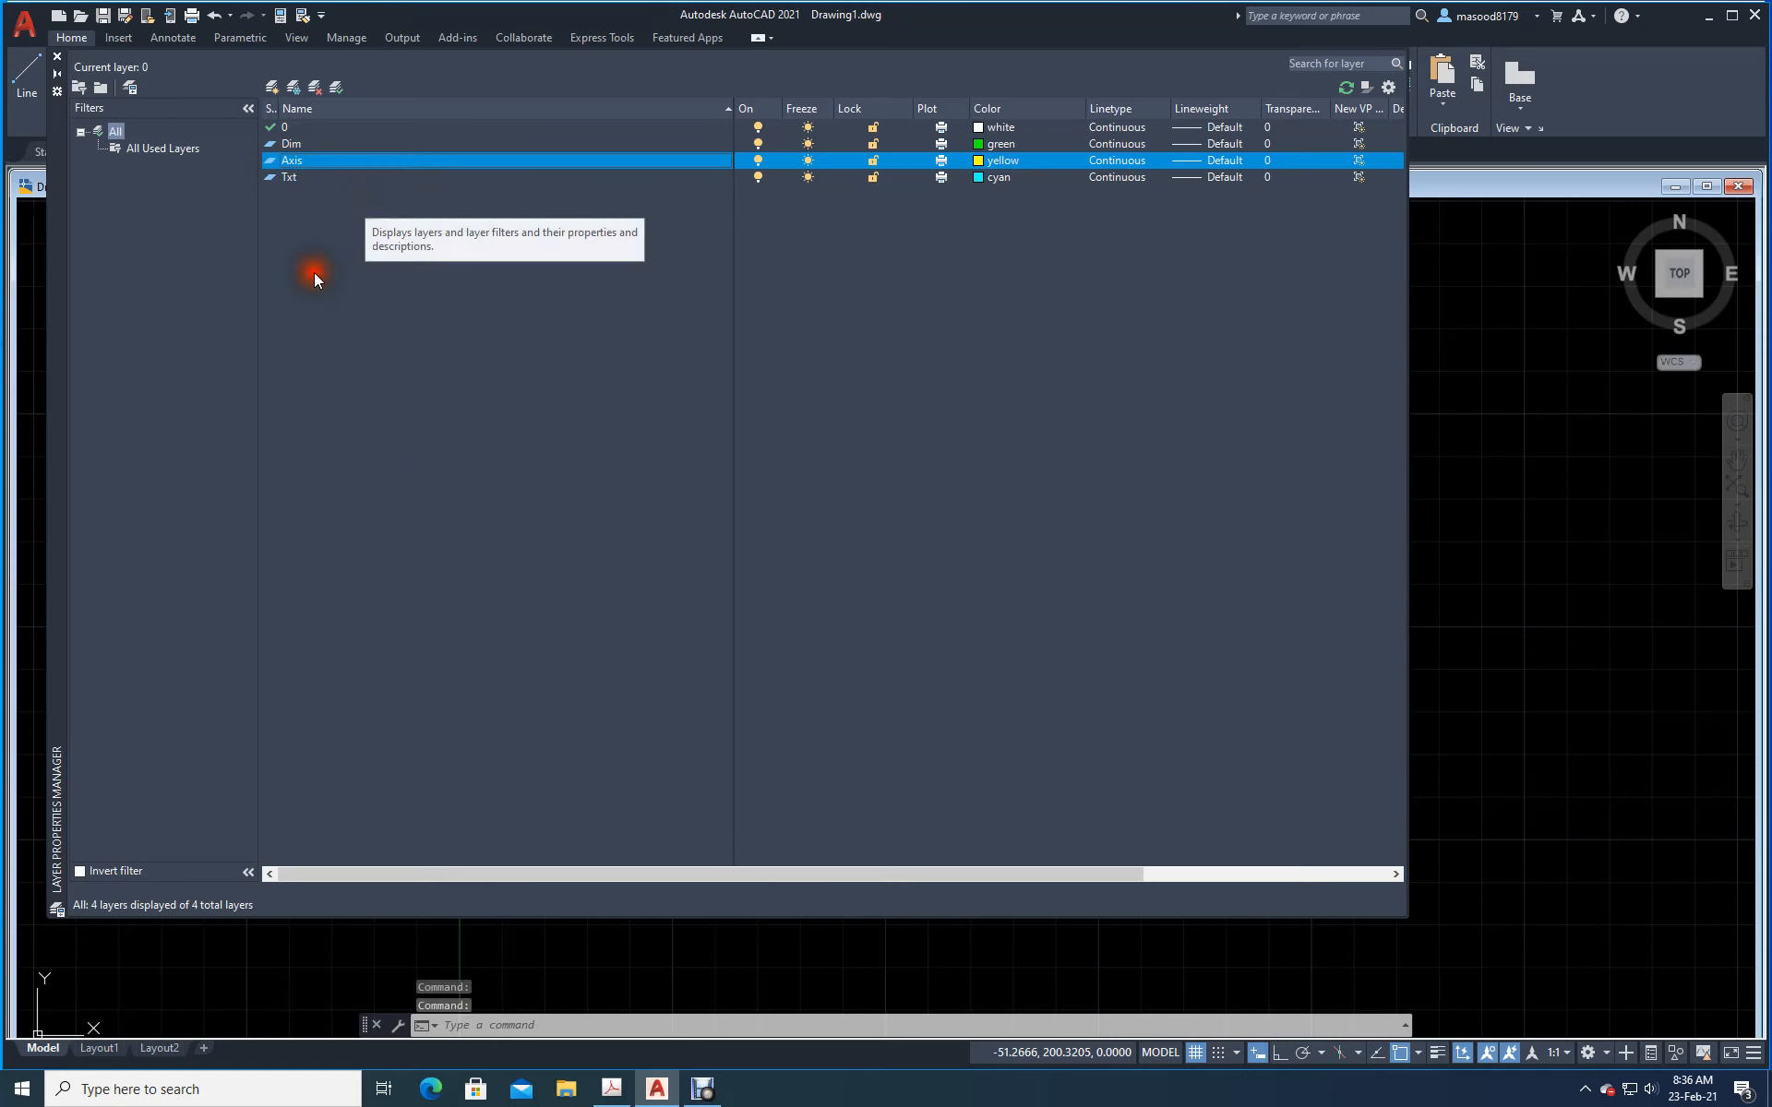
pyautogui.doubleClick(278, 161)
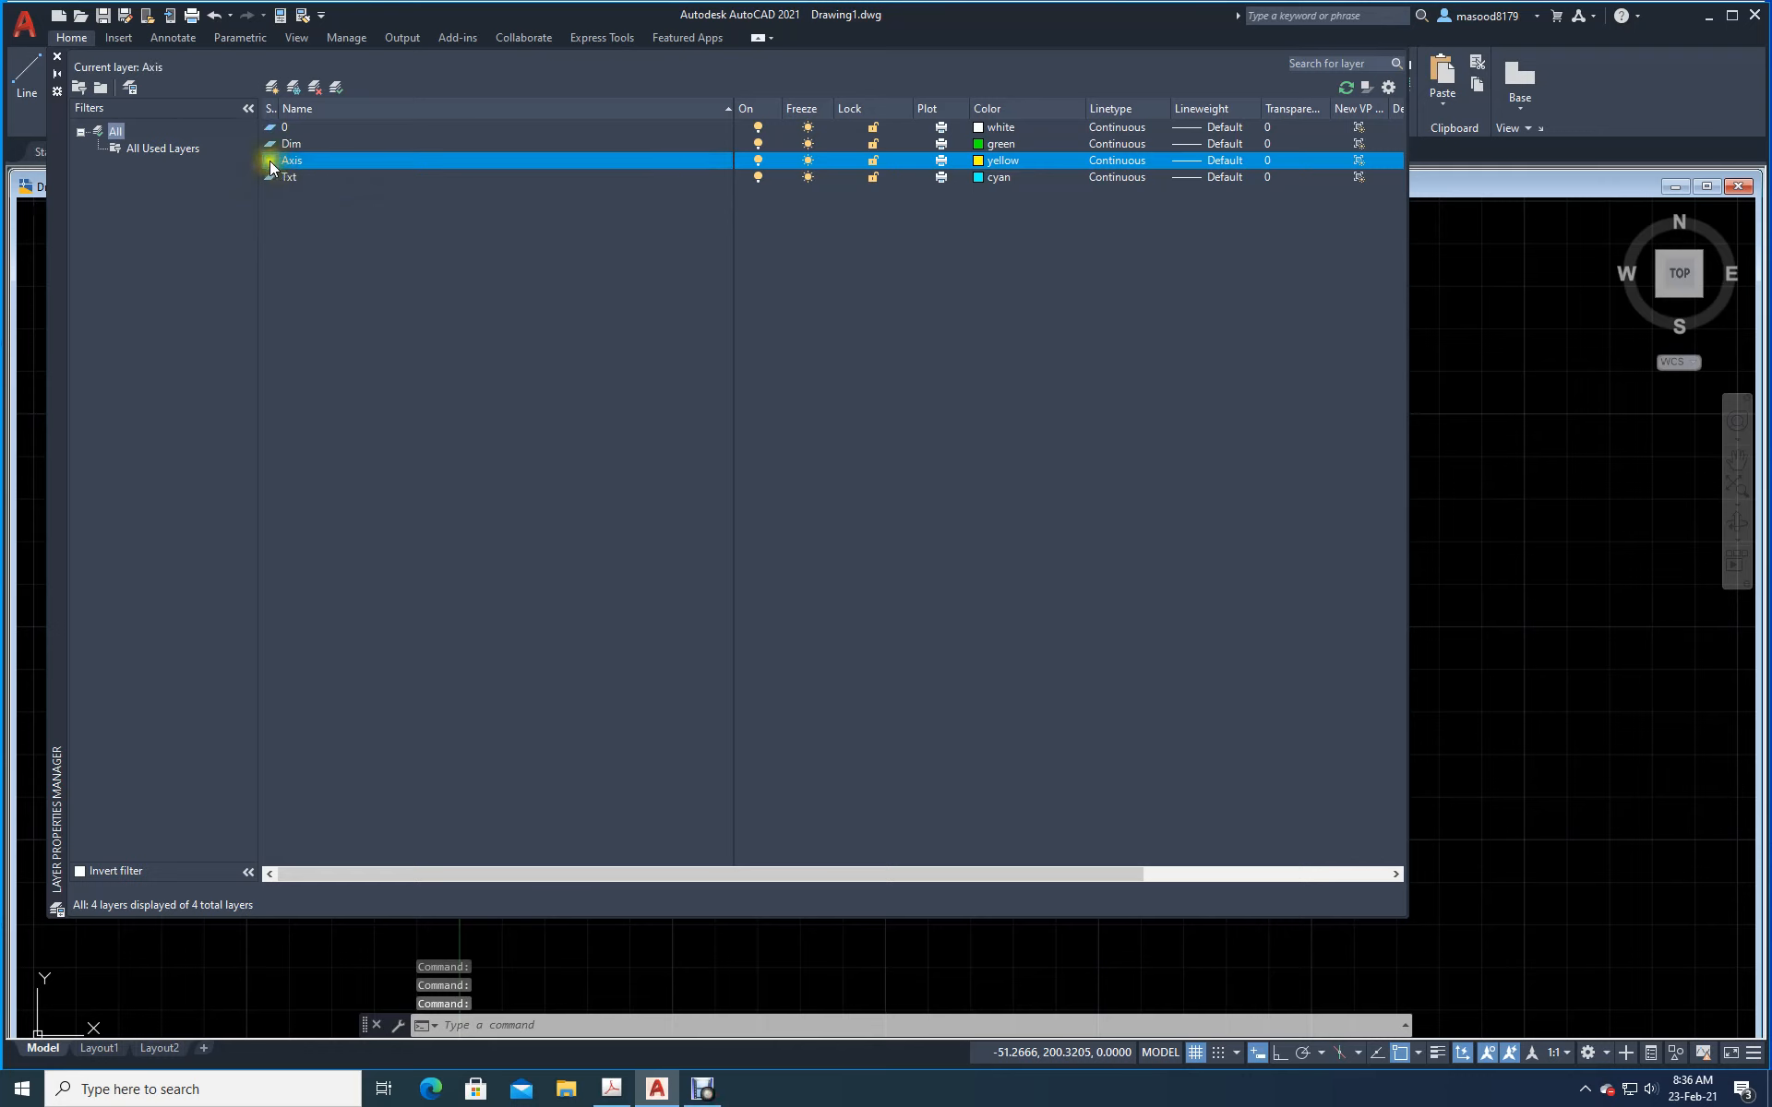
pyautogui.click(59, 63)
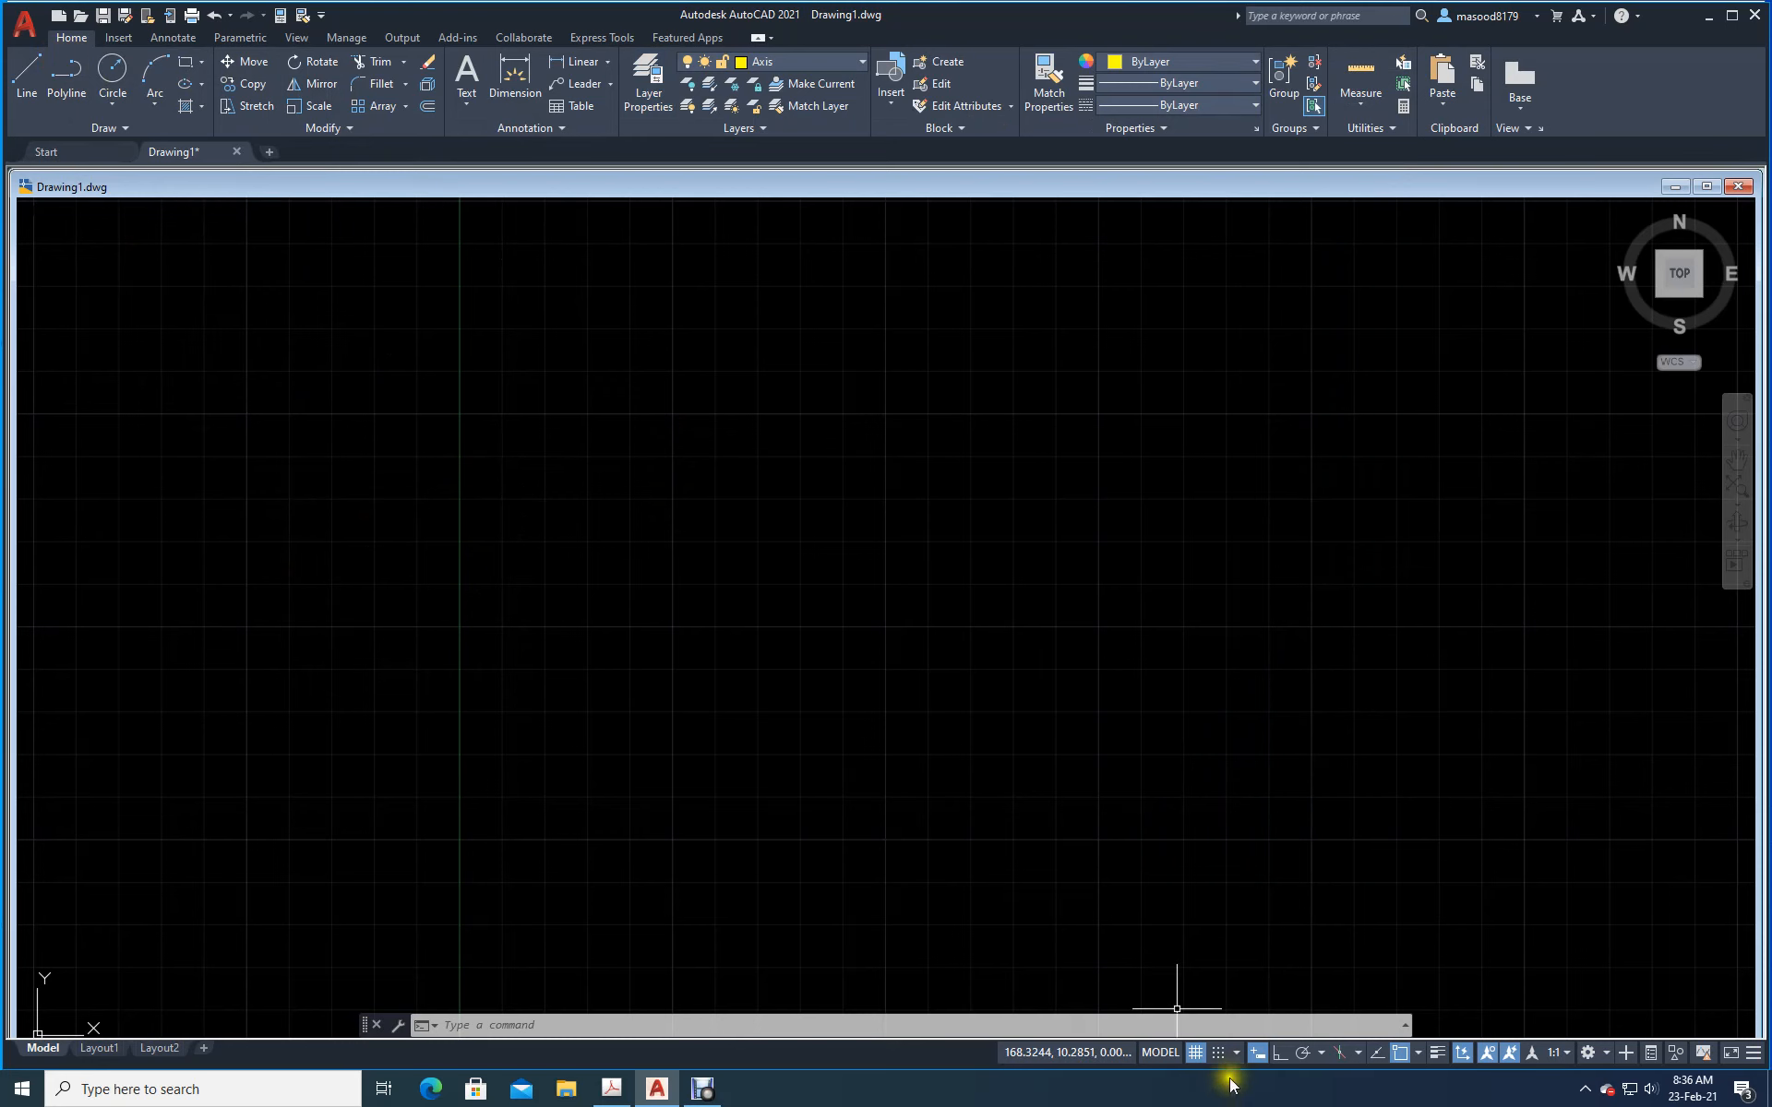
# Step: Turn on Ortho mode and draw a vertical axis line about 105 units long in the left half of the drawing area
pyautogui.click(1279, 1062)
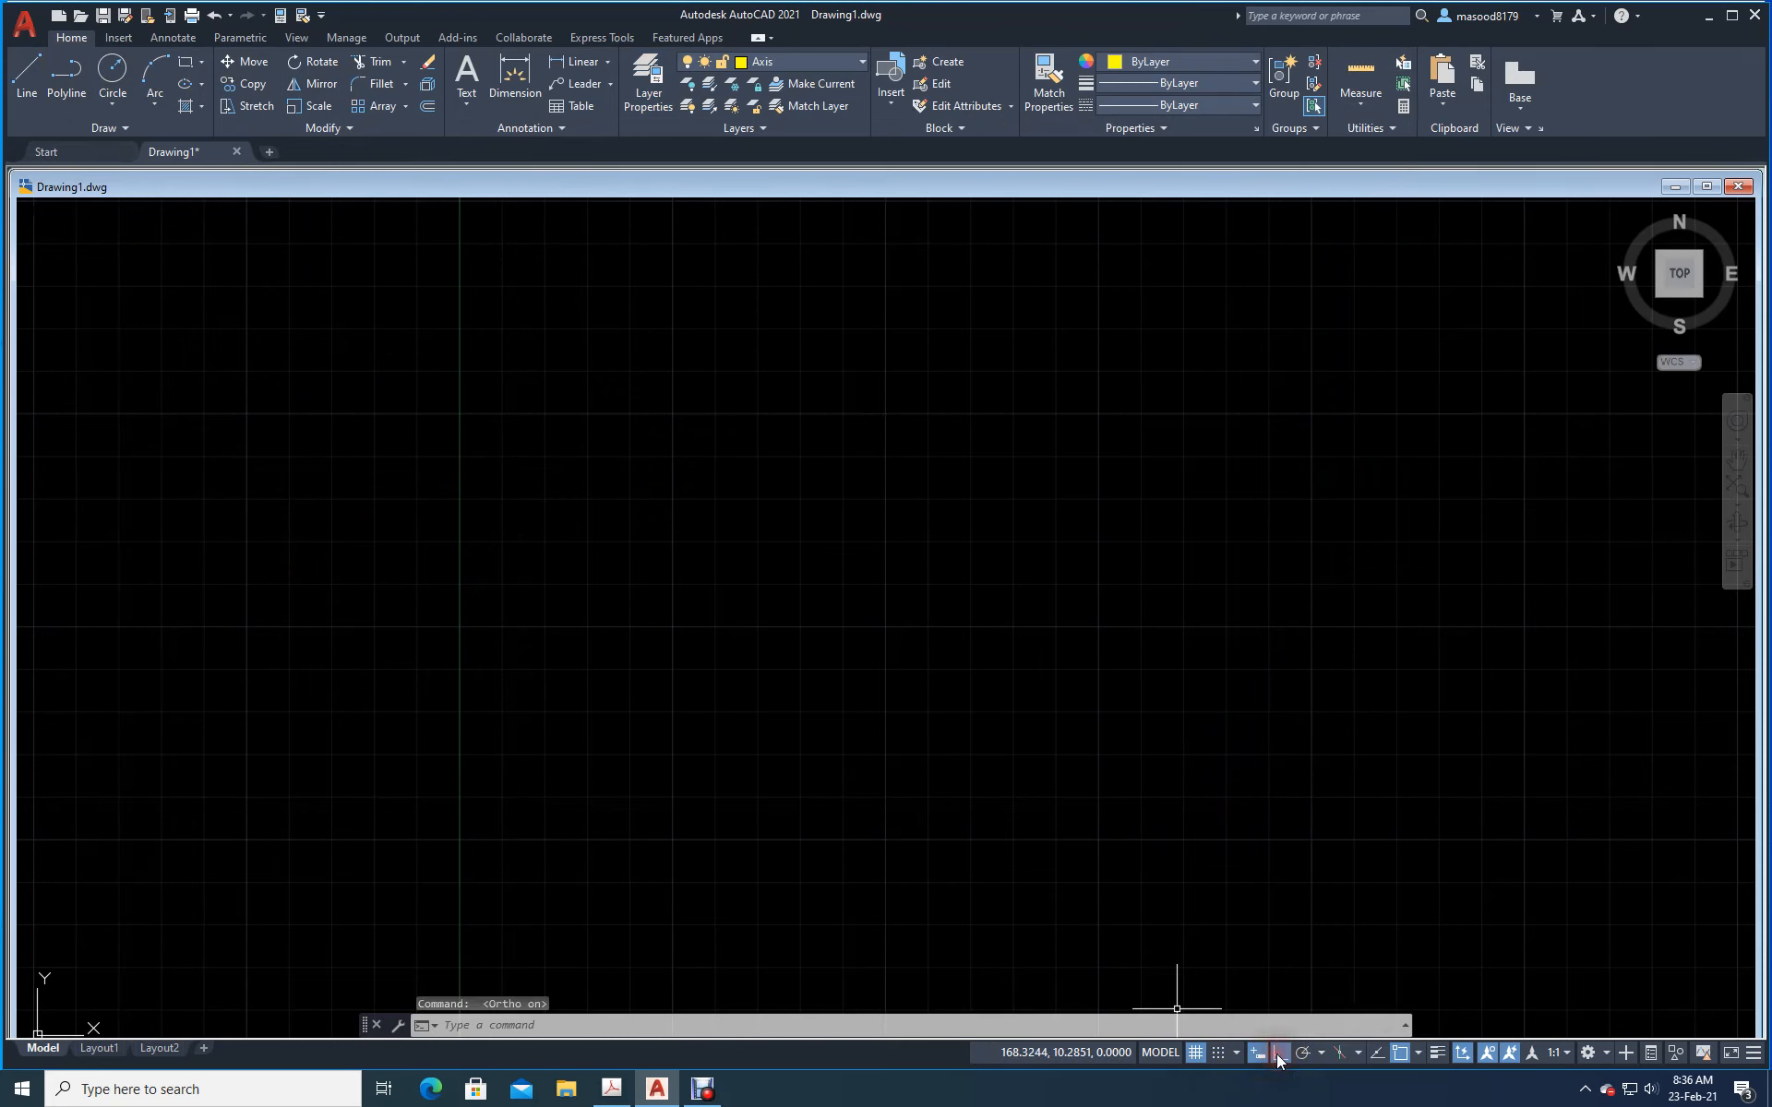
pyautogui.click(26, 69)
pyautogui.click(526, 353)
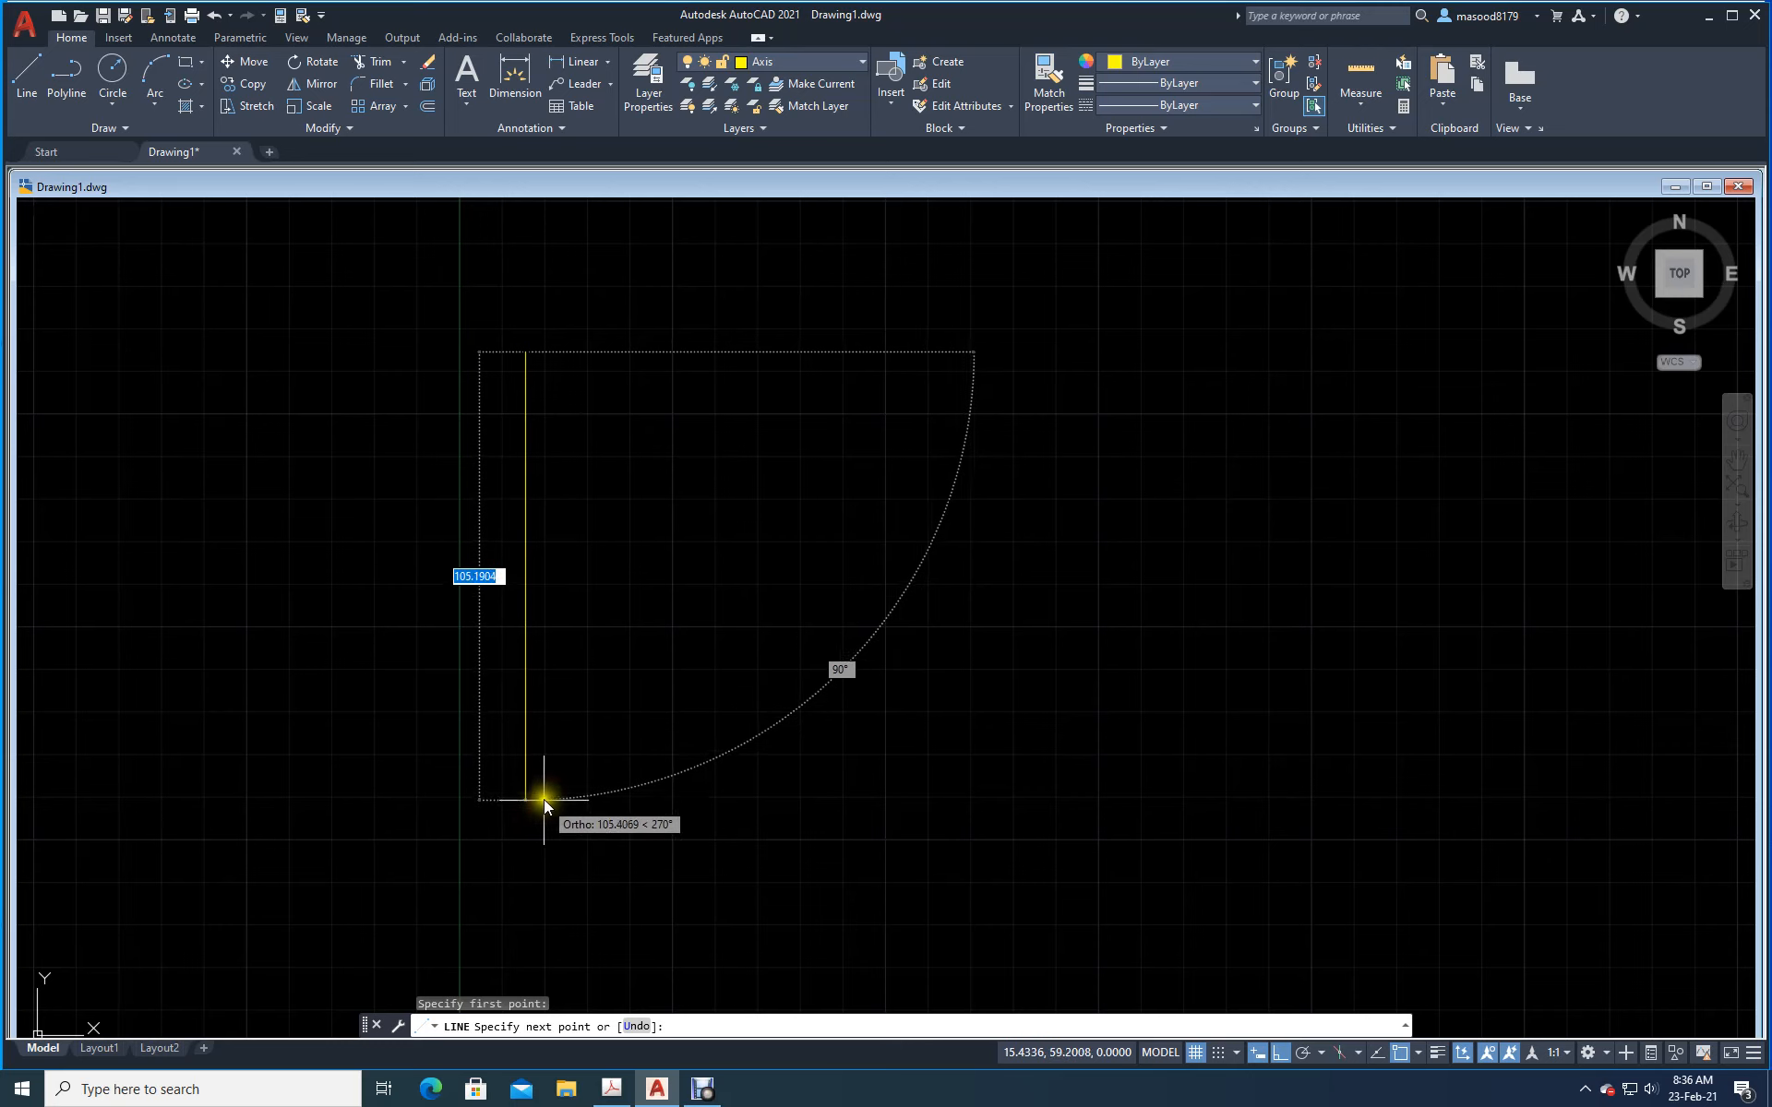
pyautogui.click(545, 797)
pyautogui.press('Return')
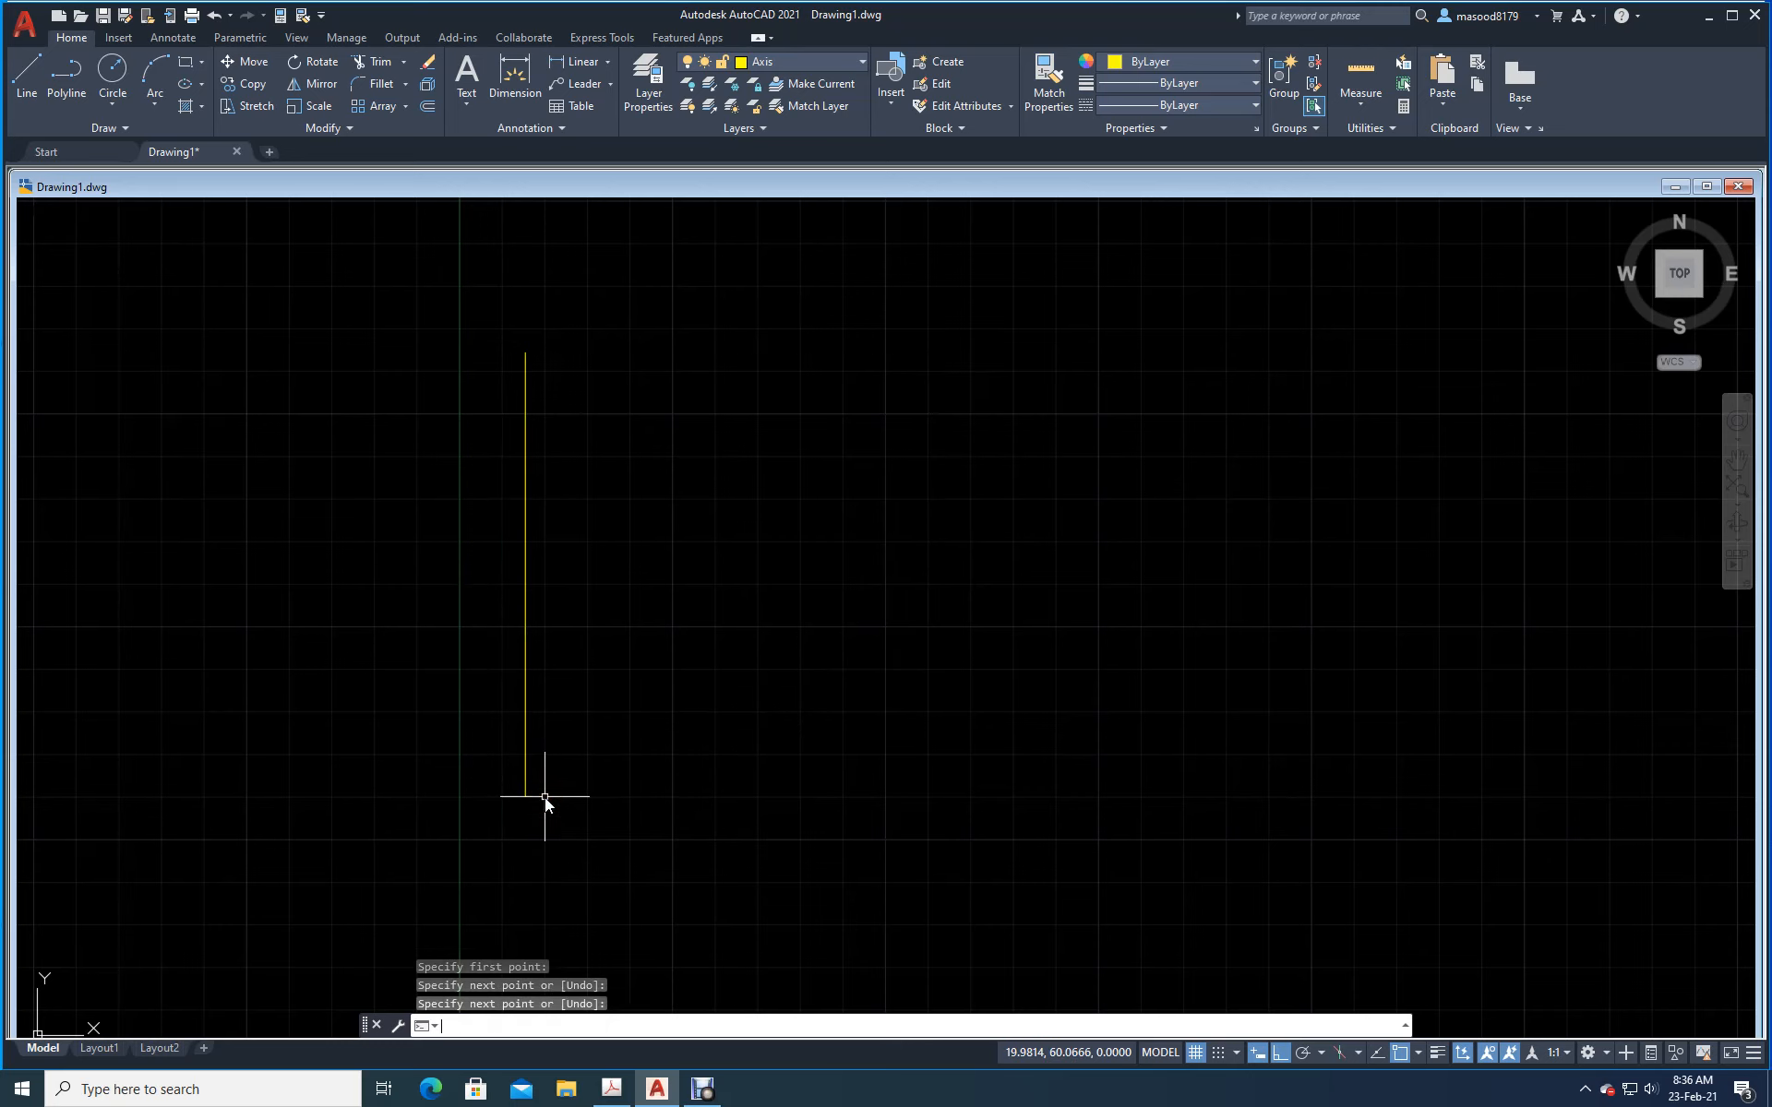
# Step: Check the 38 width in the reference PDF, then offset the axis line 19 units to the right using the Through option
pyautogui.click(611, 1098)
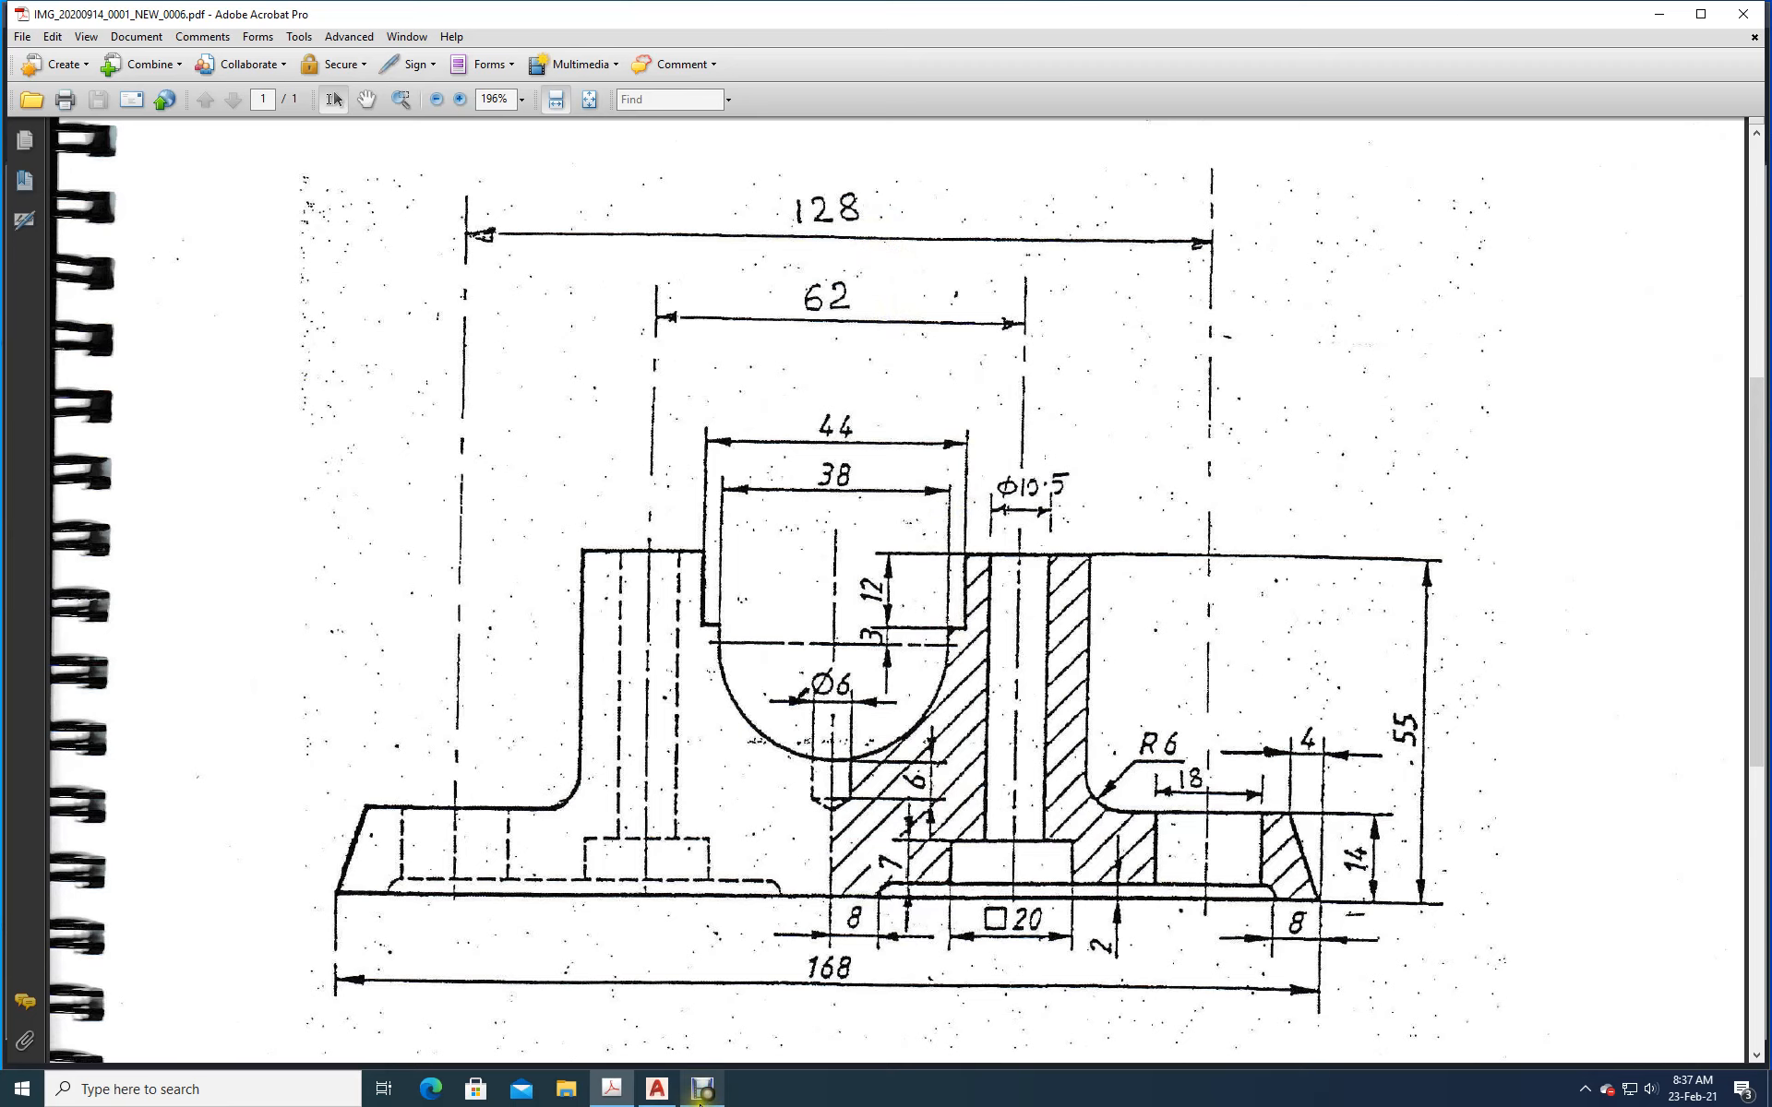
pyautogui.click(656, 1089)
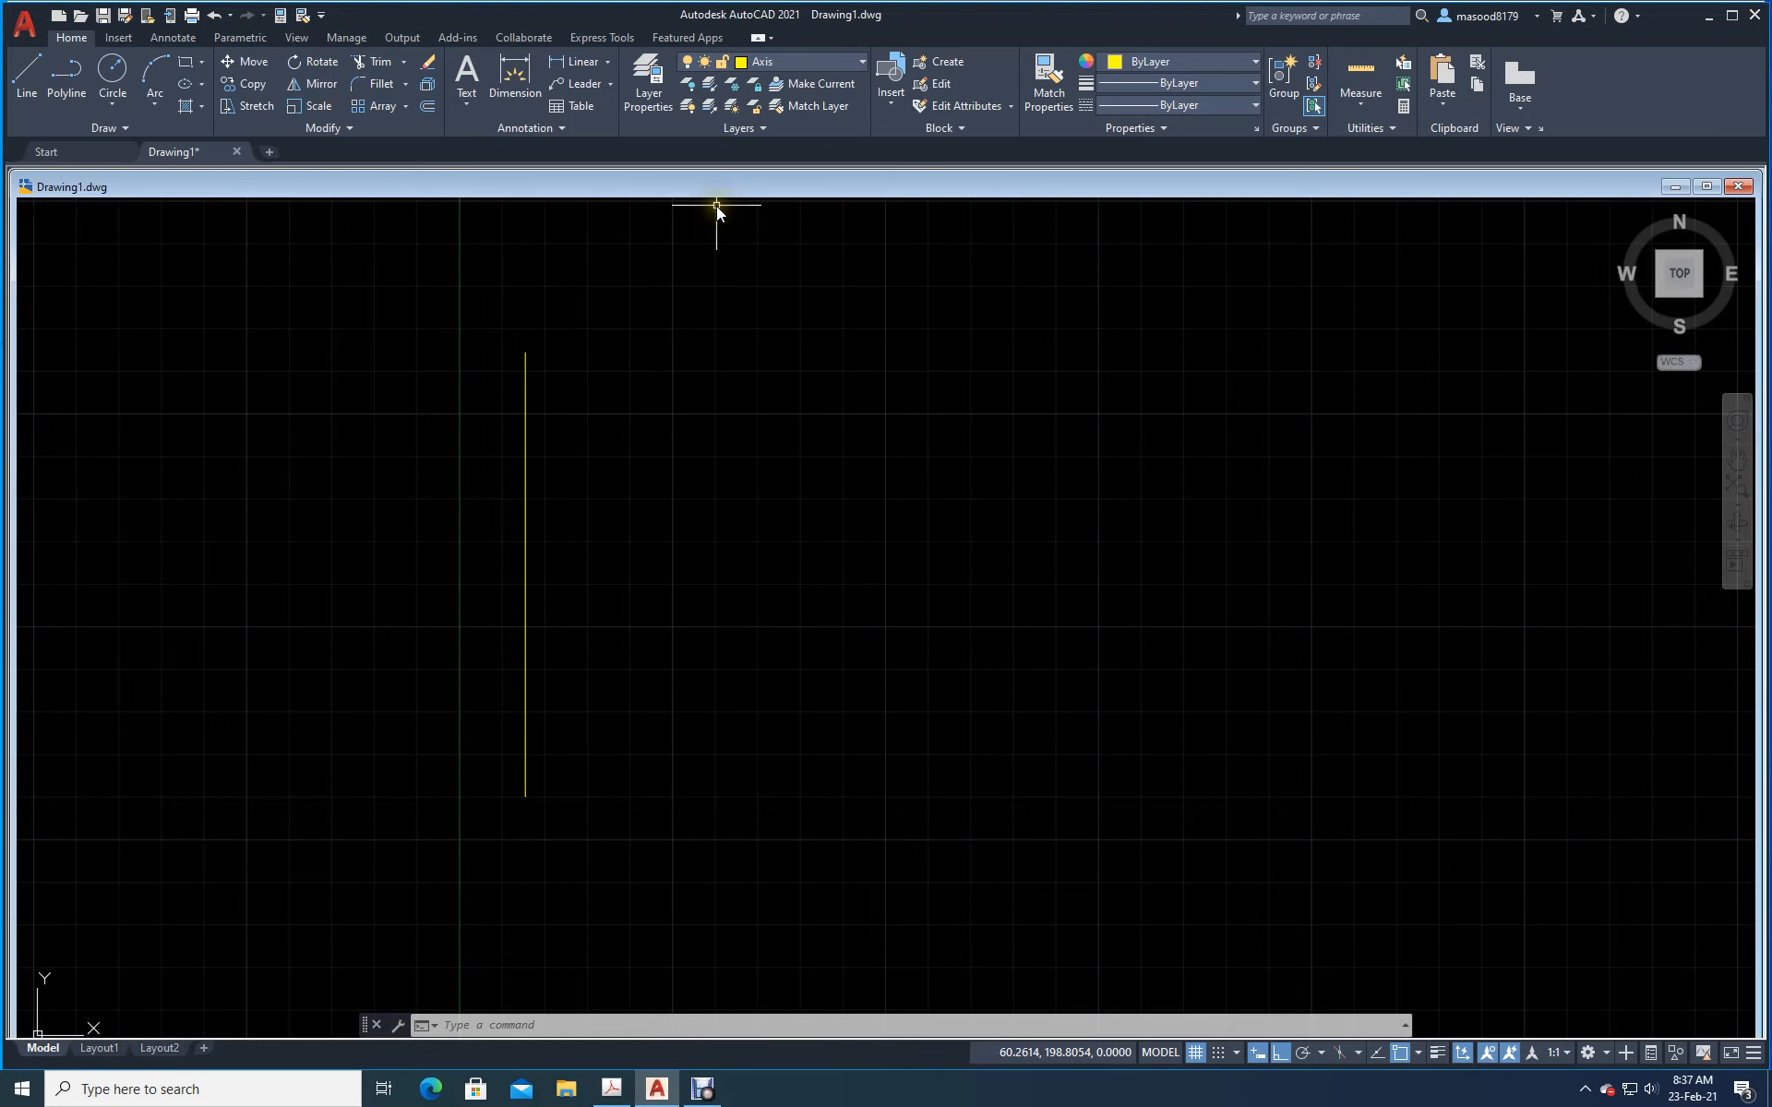
pyautogui.click(426, 109)
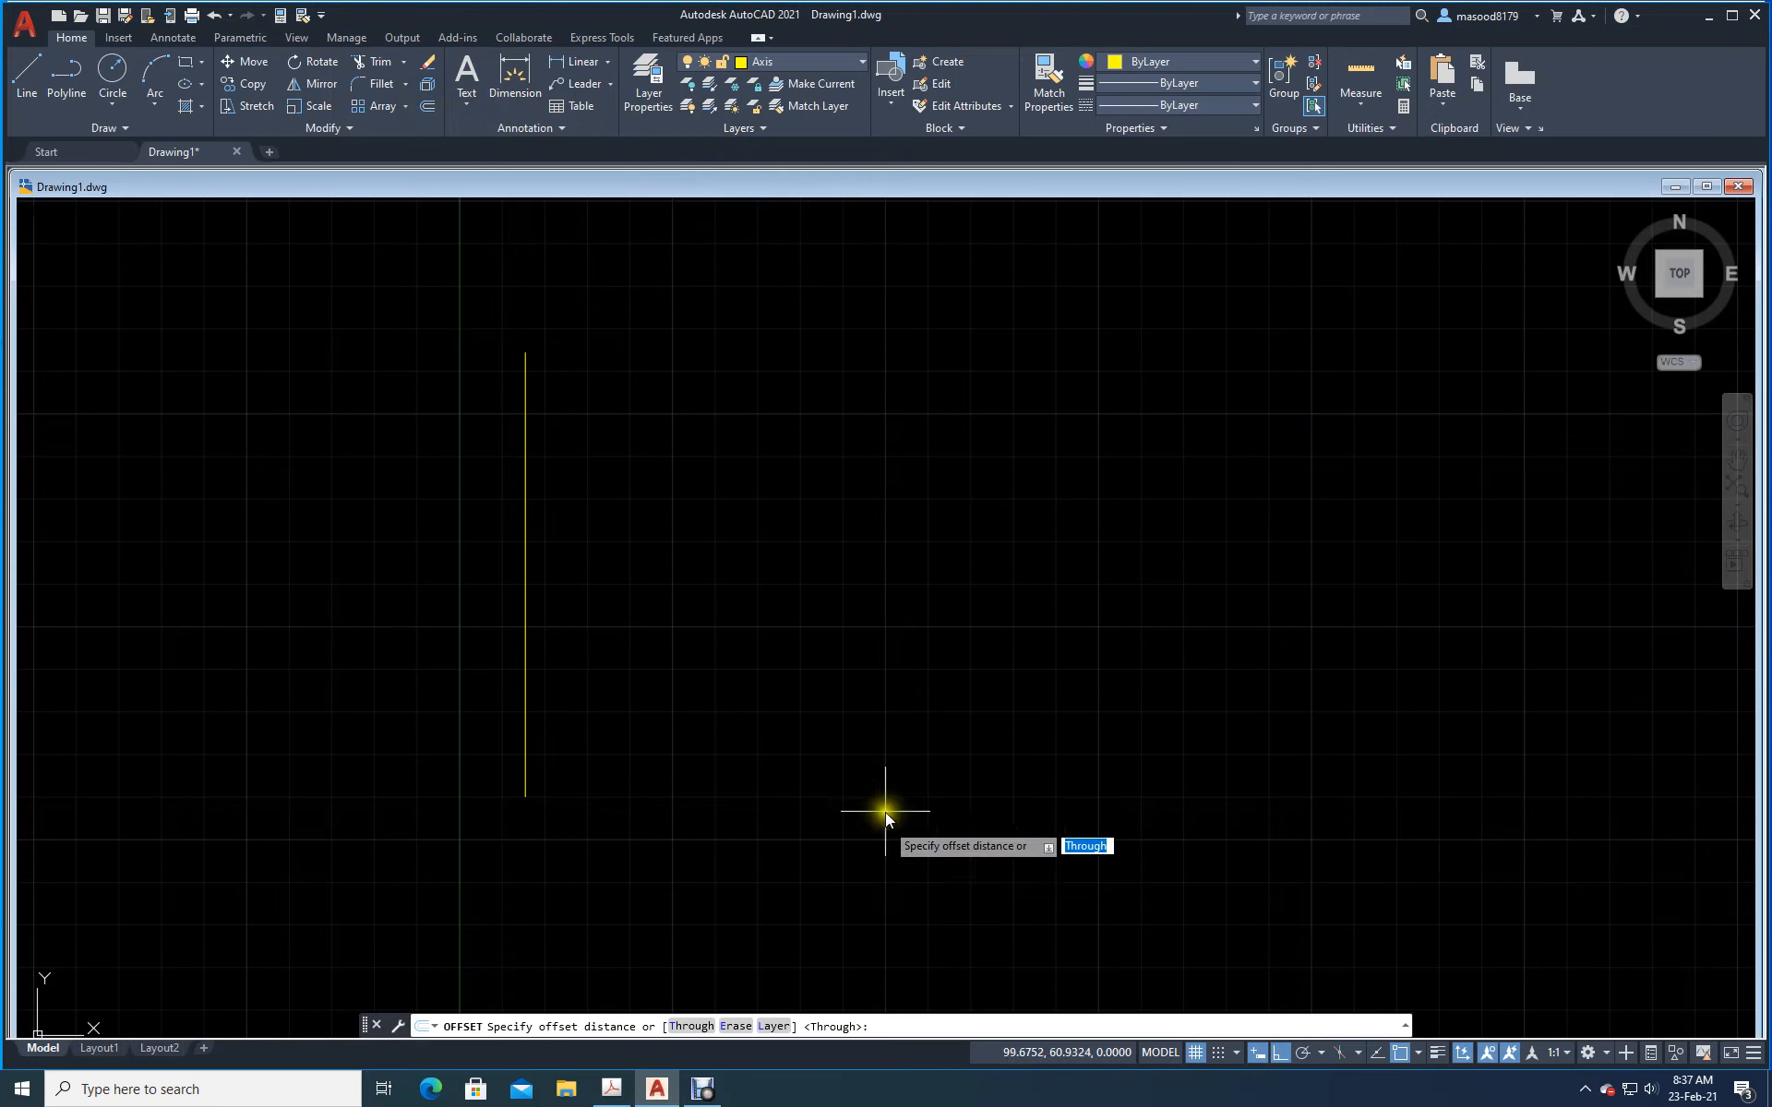
pyautogui.click(683, 1028)
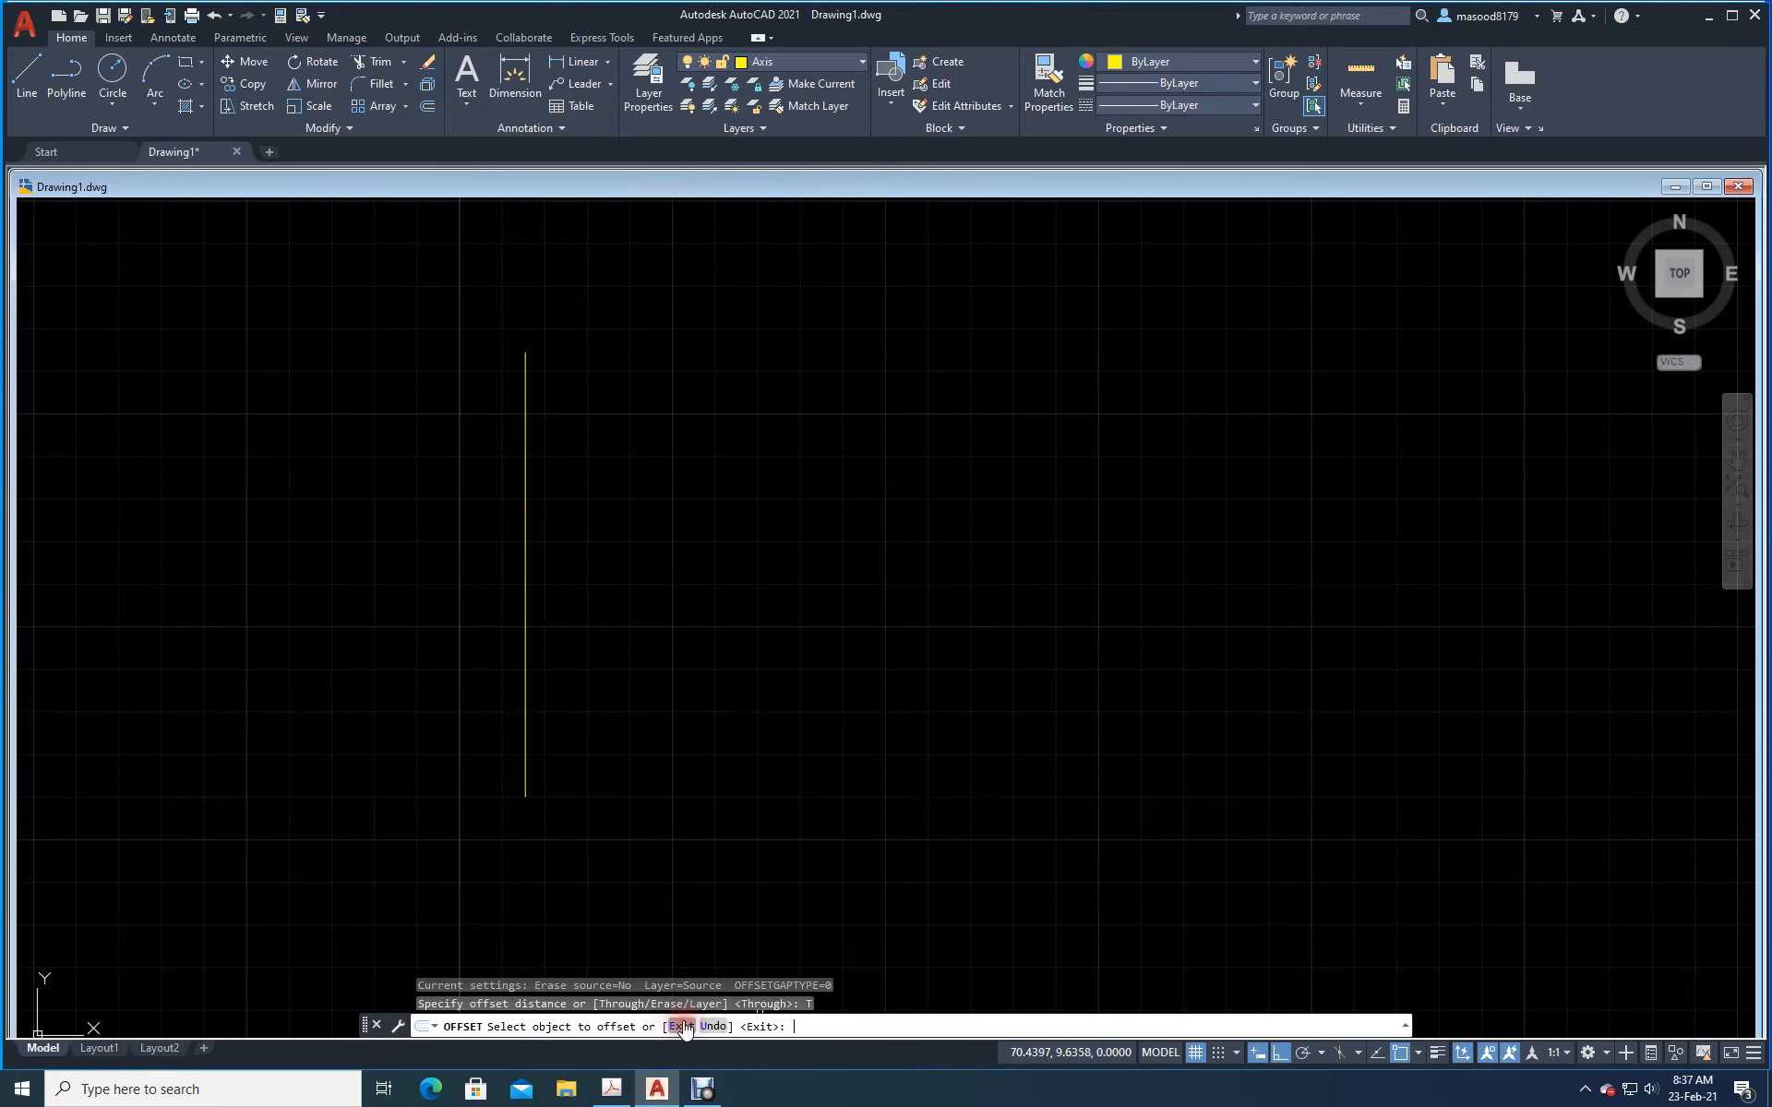
pyautogui.click(524, 650)
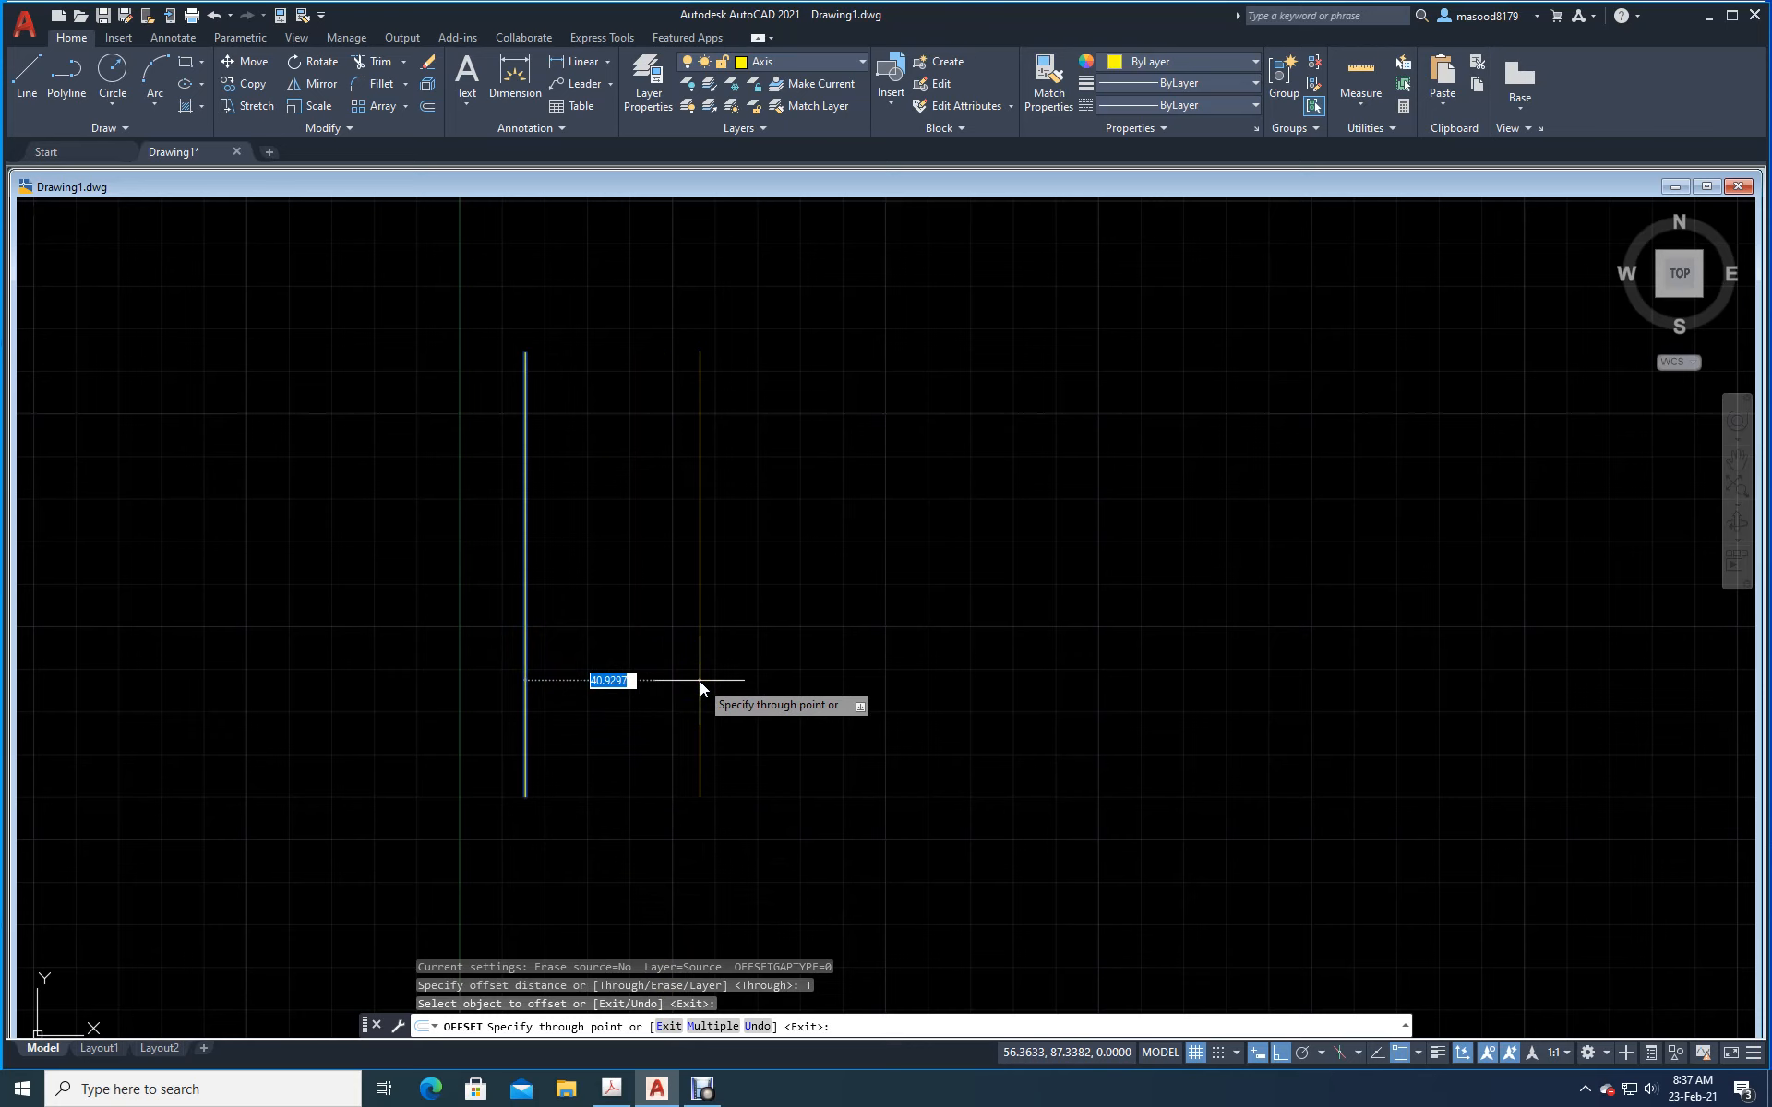
pyautogui.write('19')
pyautogui.press('Return')
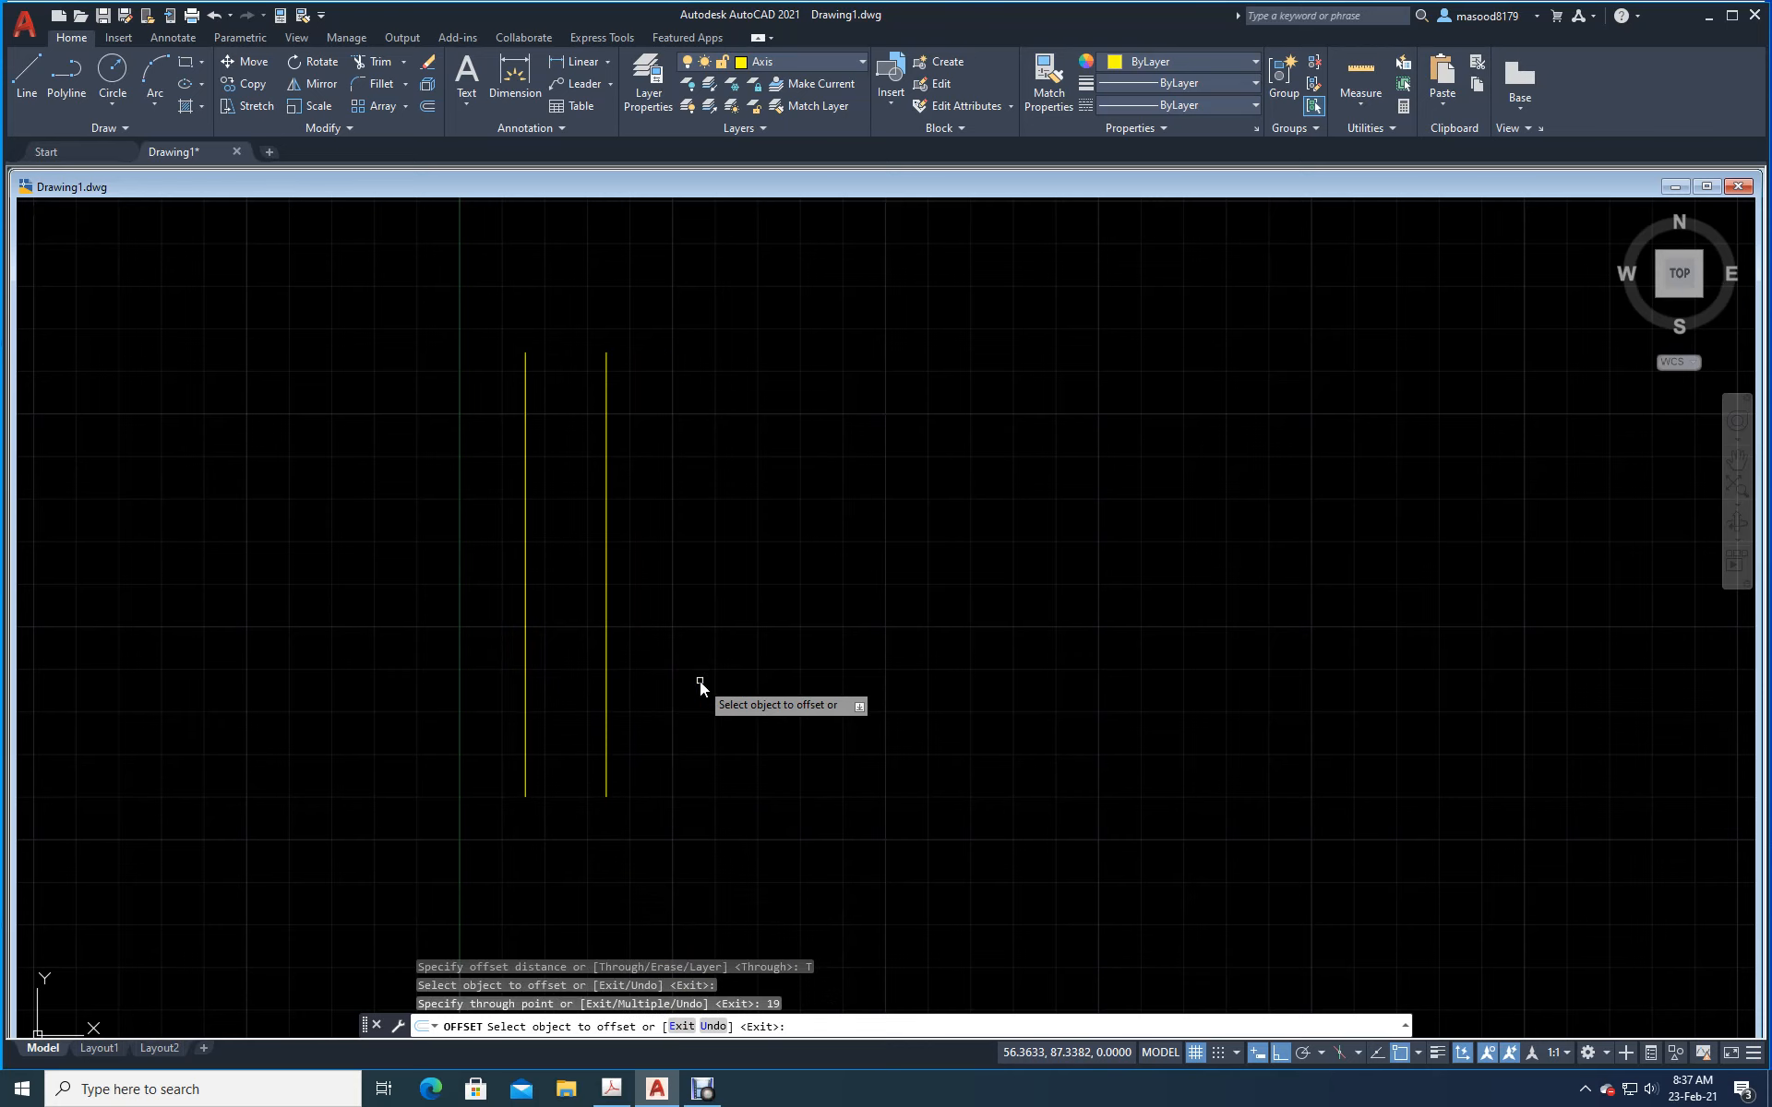
# Step: Offset the original axis line 22 units to the right, half of the 44 width in the reference PDF
pyautogui.click(525, 693)
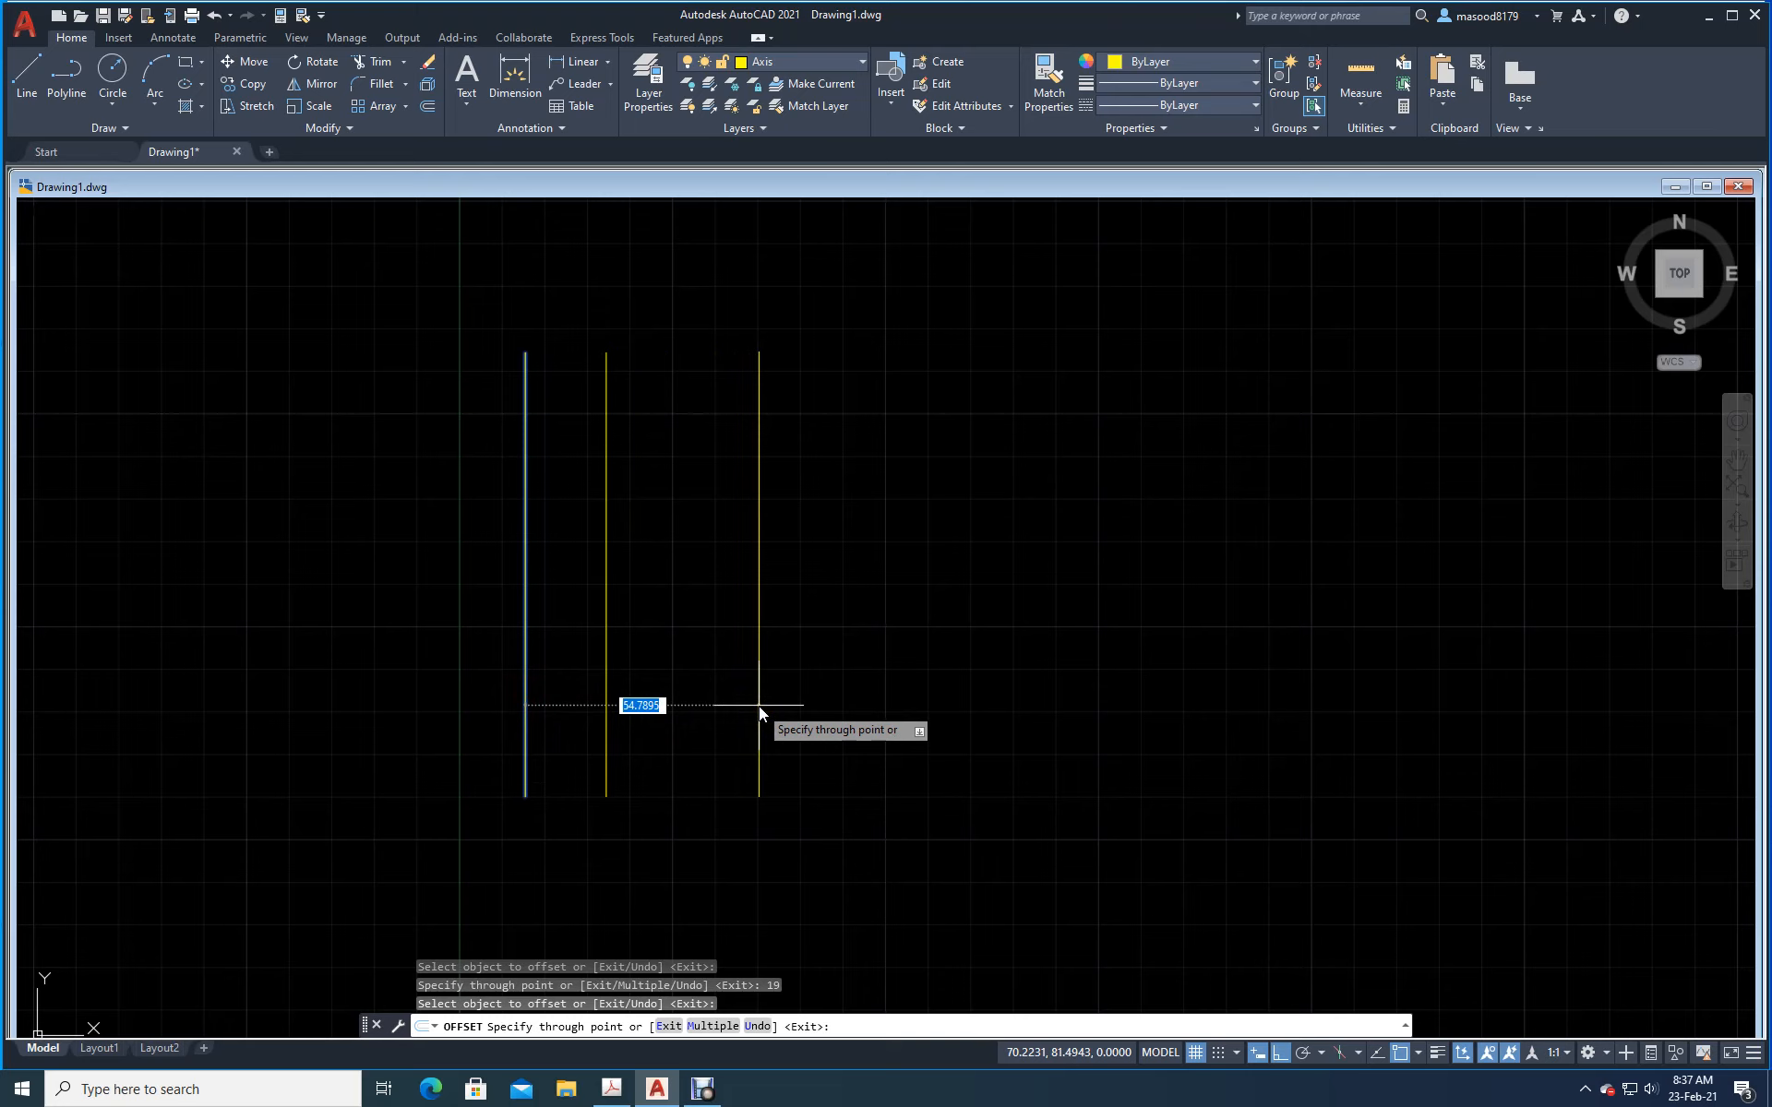
pyautogui.click(612, 1091)
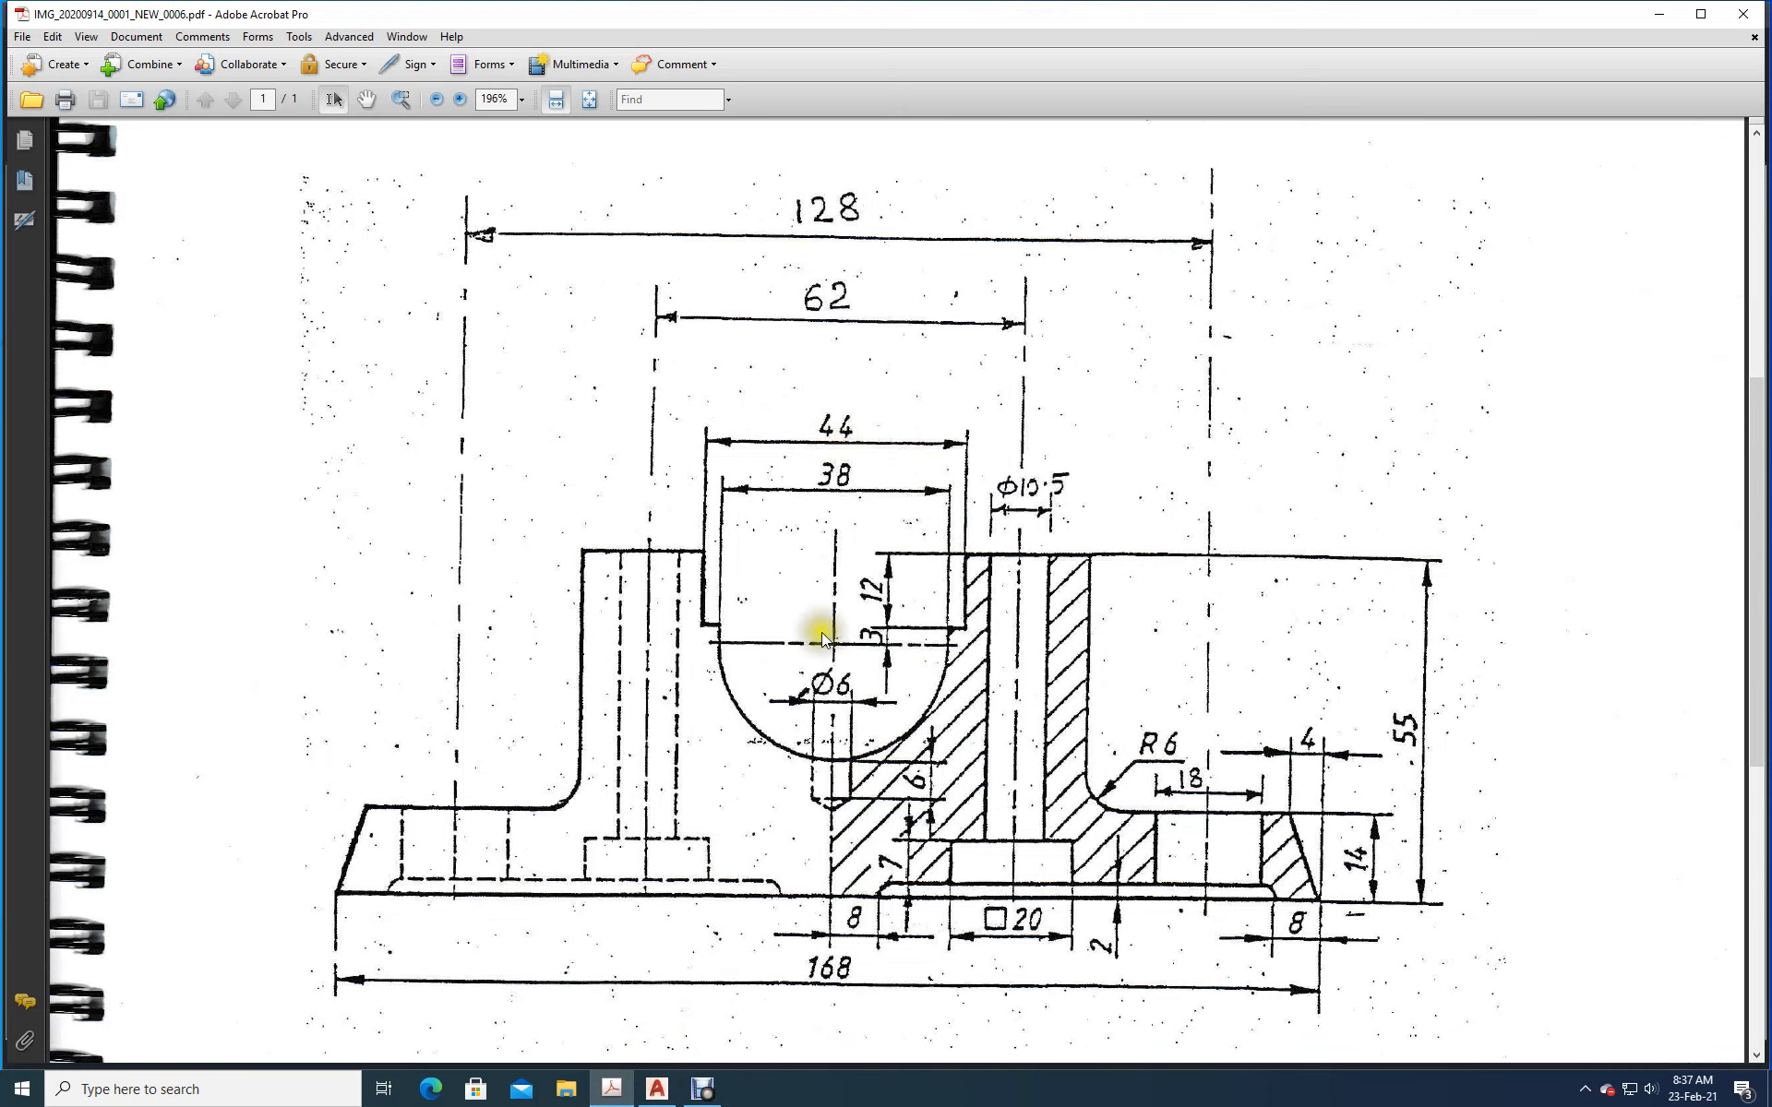
pyautogui.click(661, 1094)
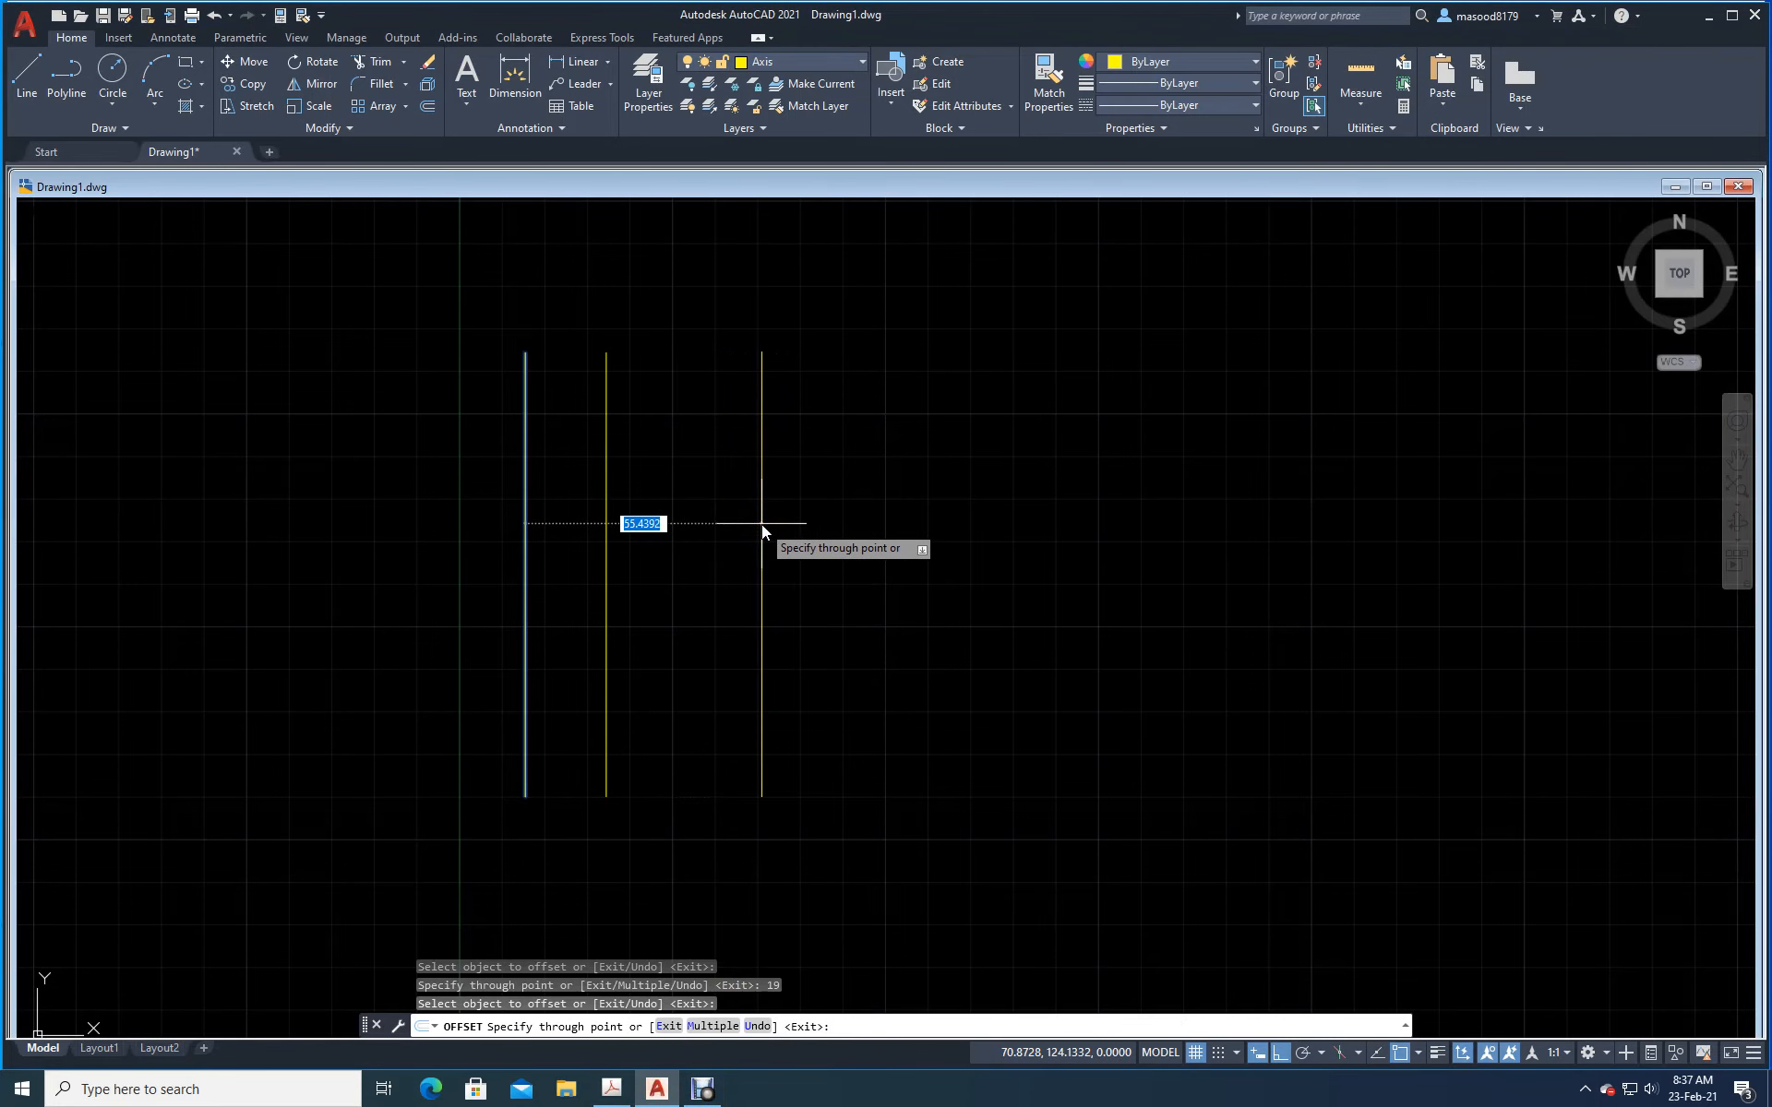
pyautogui.write('22')
pyautogui.press('Return')
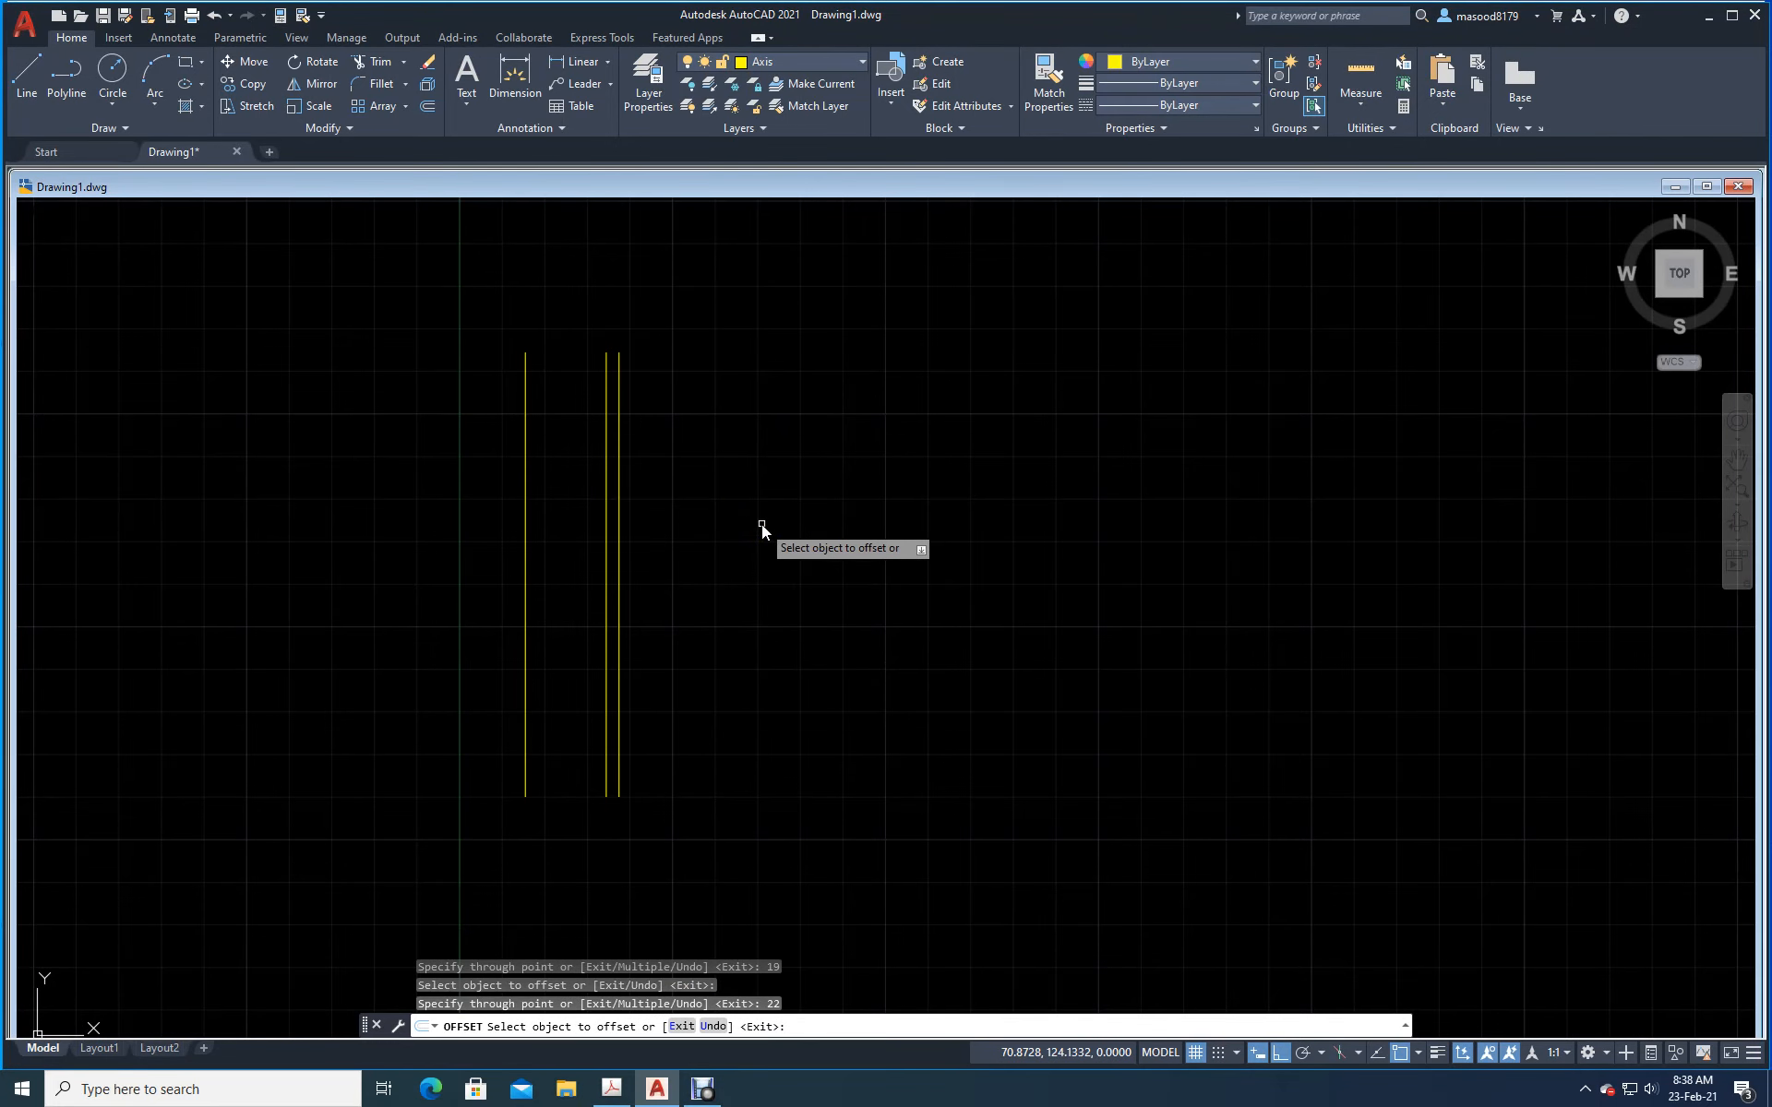
# Step: Offset the original axis line 31 units to the right, half of the 62 spacing in the reference PDF
pyautogui.click(524, 566)
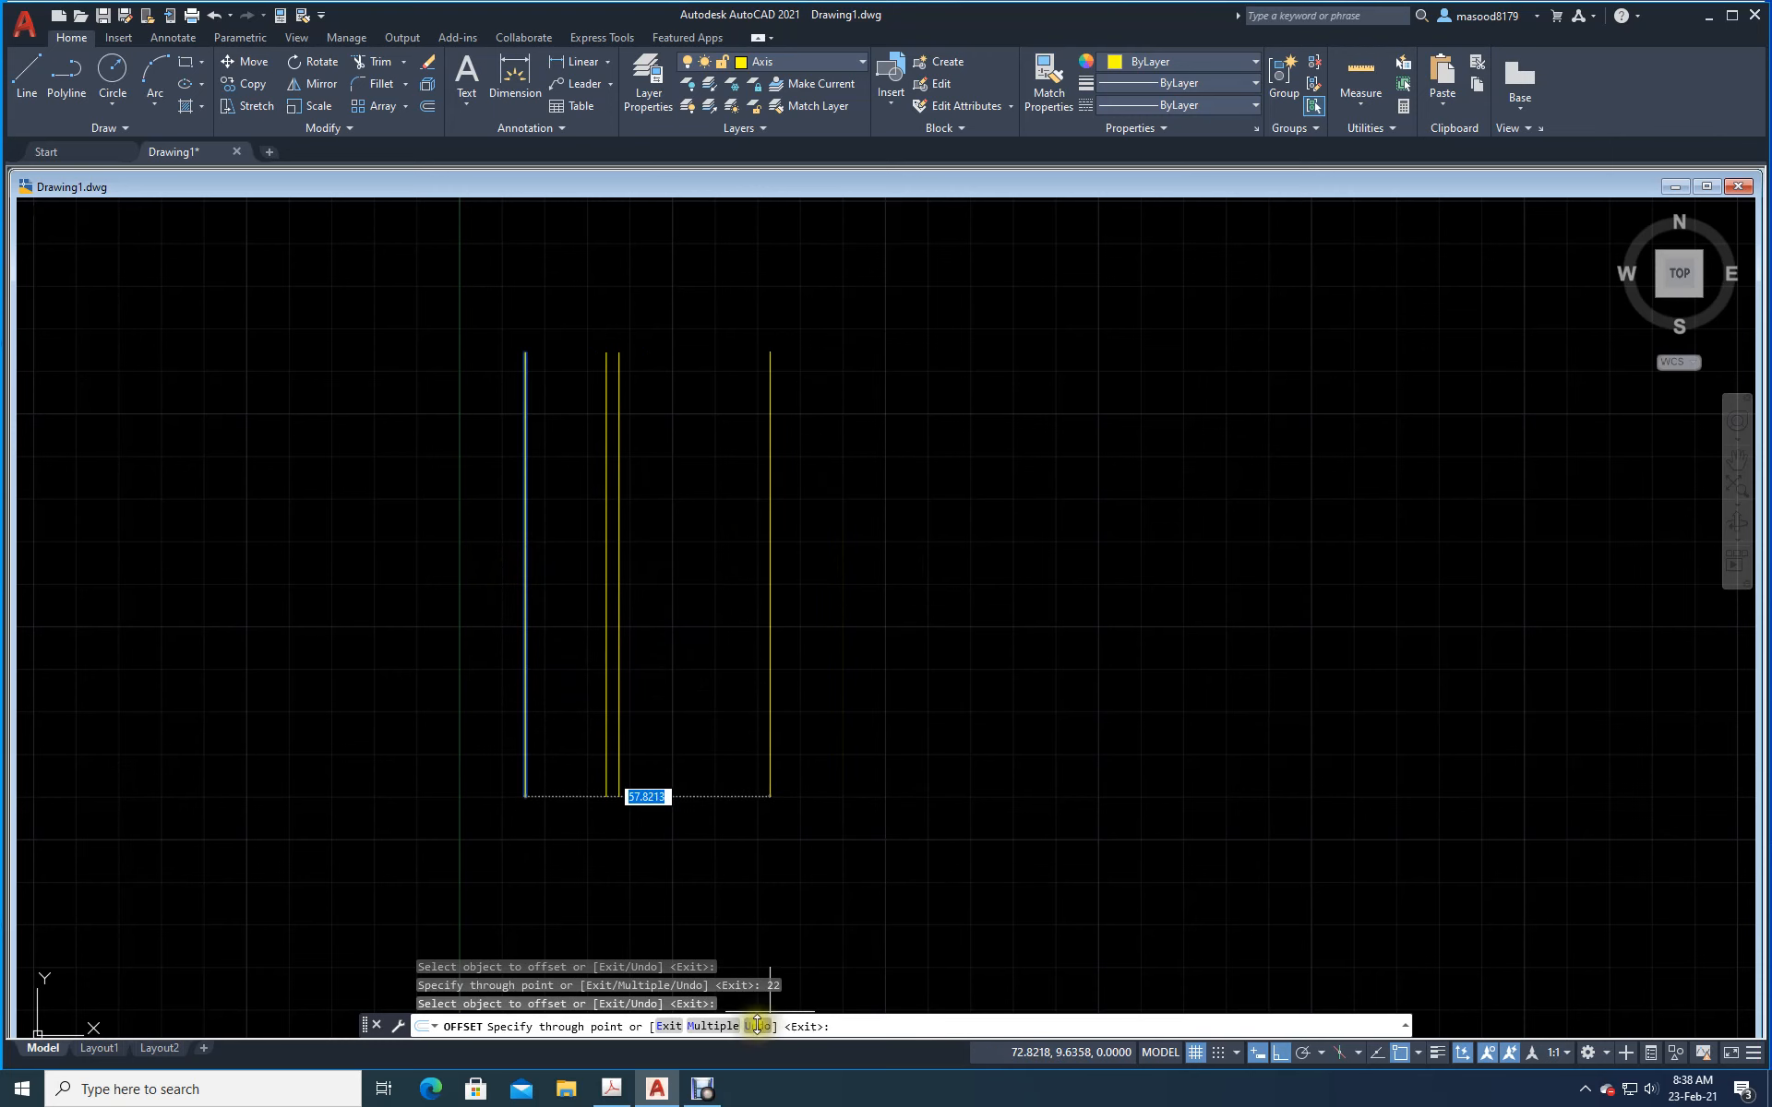
pyautogui.click(612, 1089)
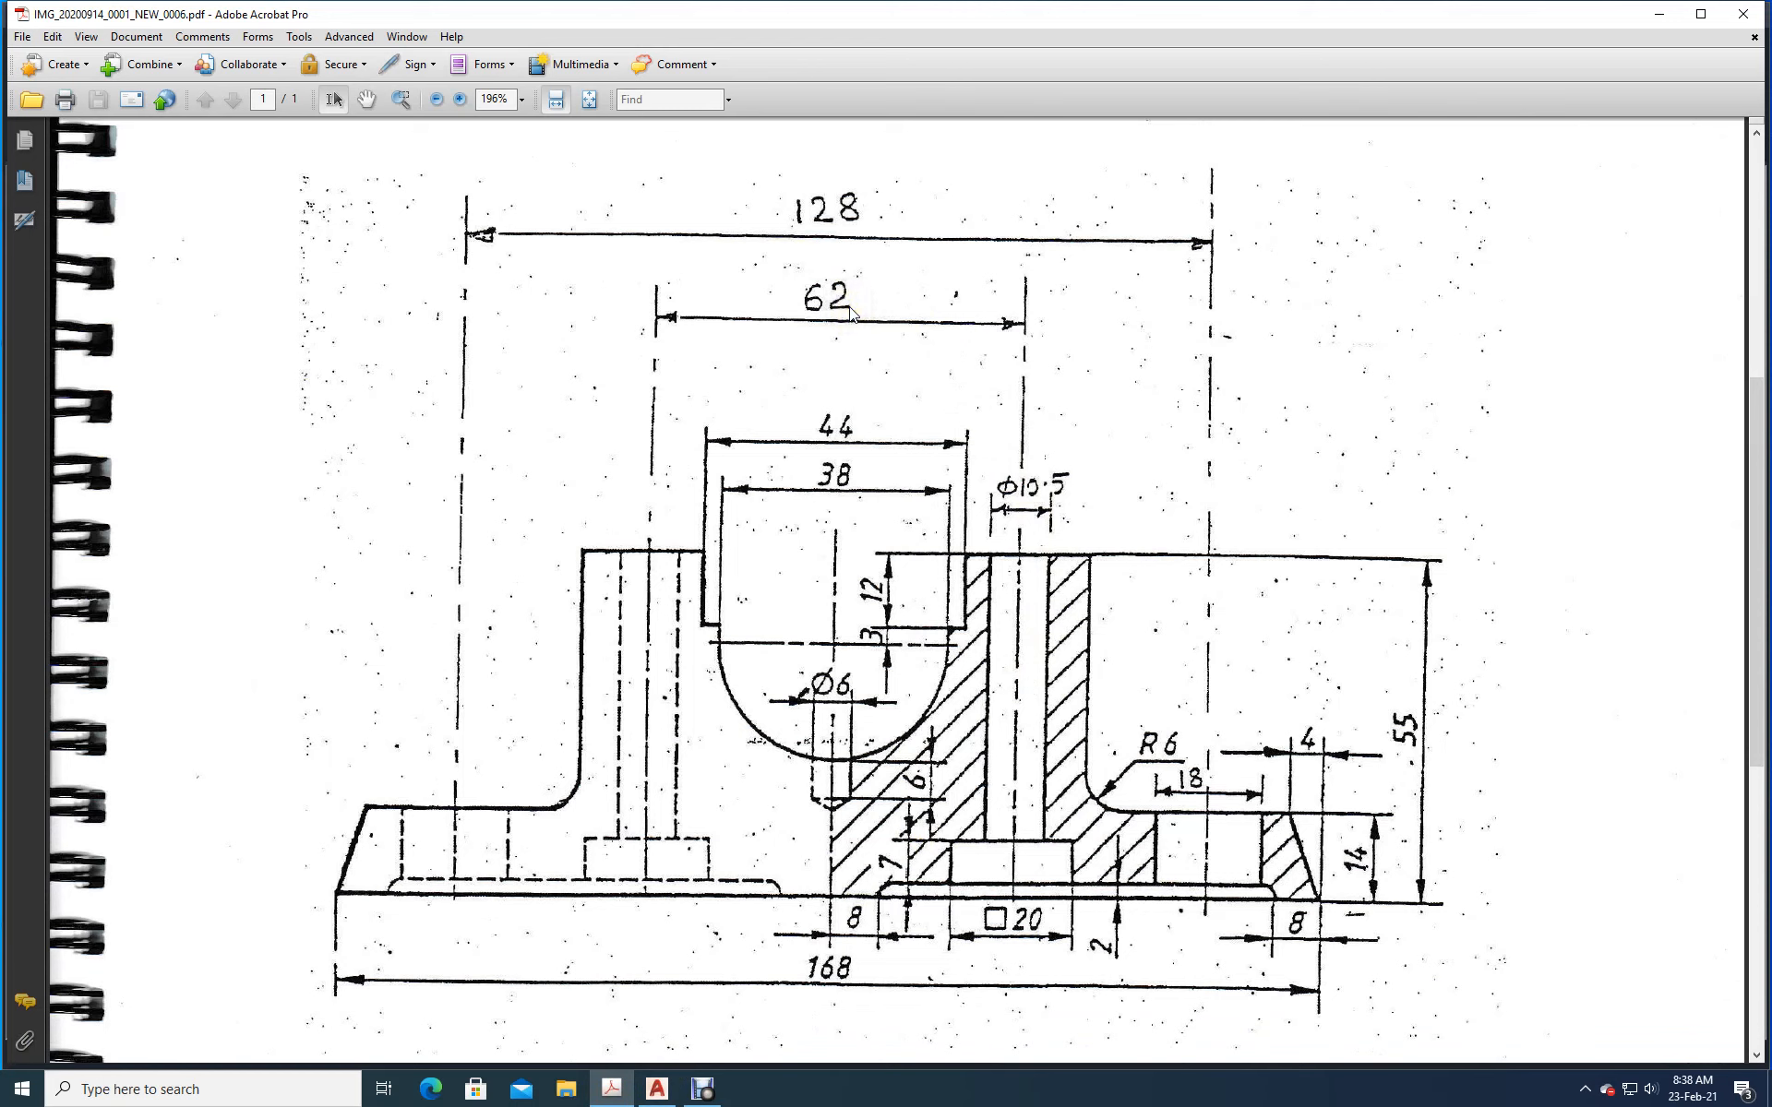
pyautogui.click(657, 1089)
pyautogui.write('31')
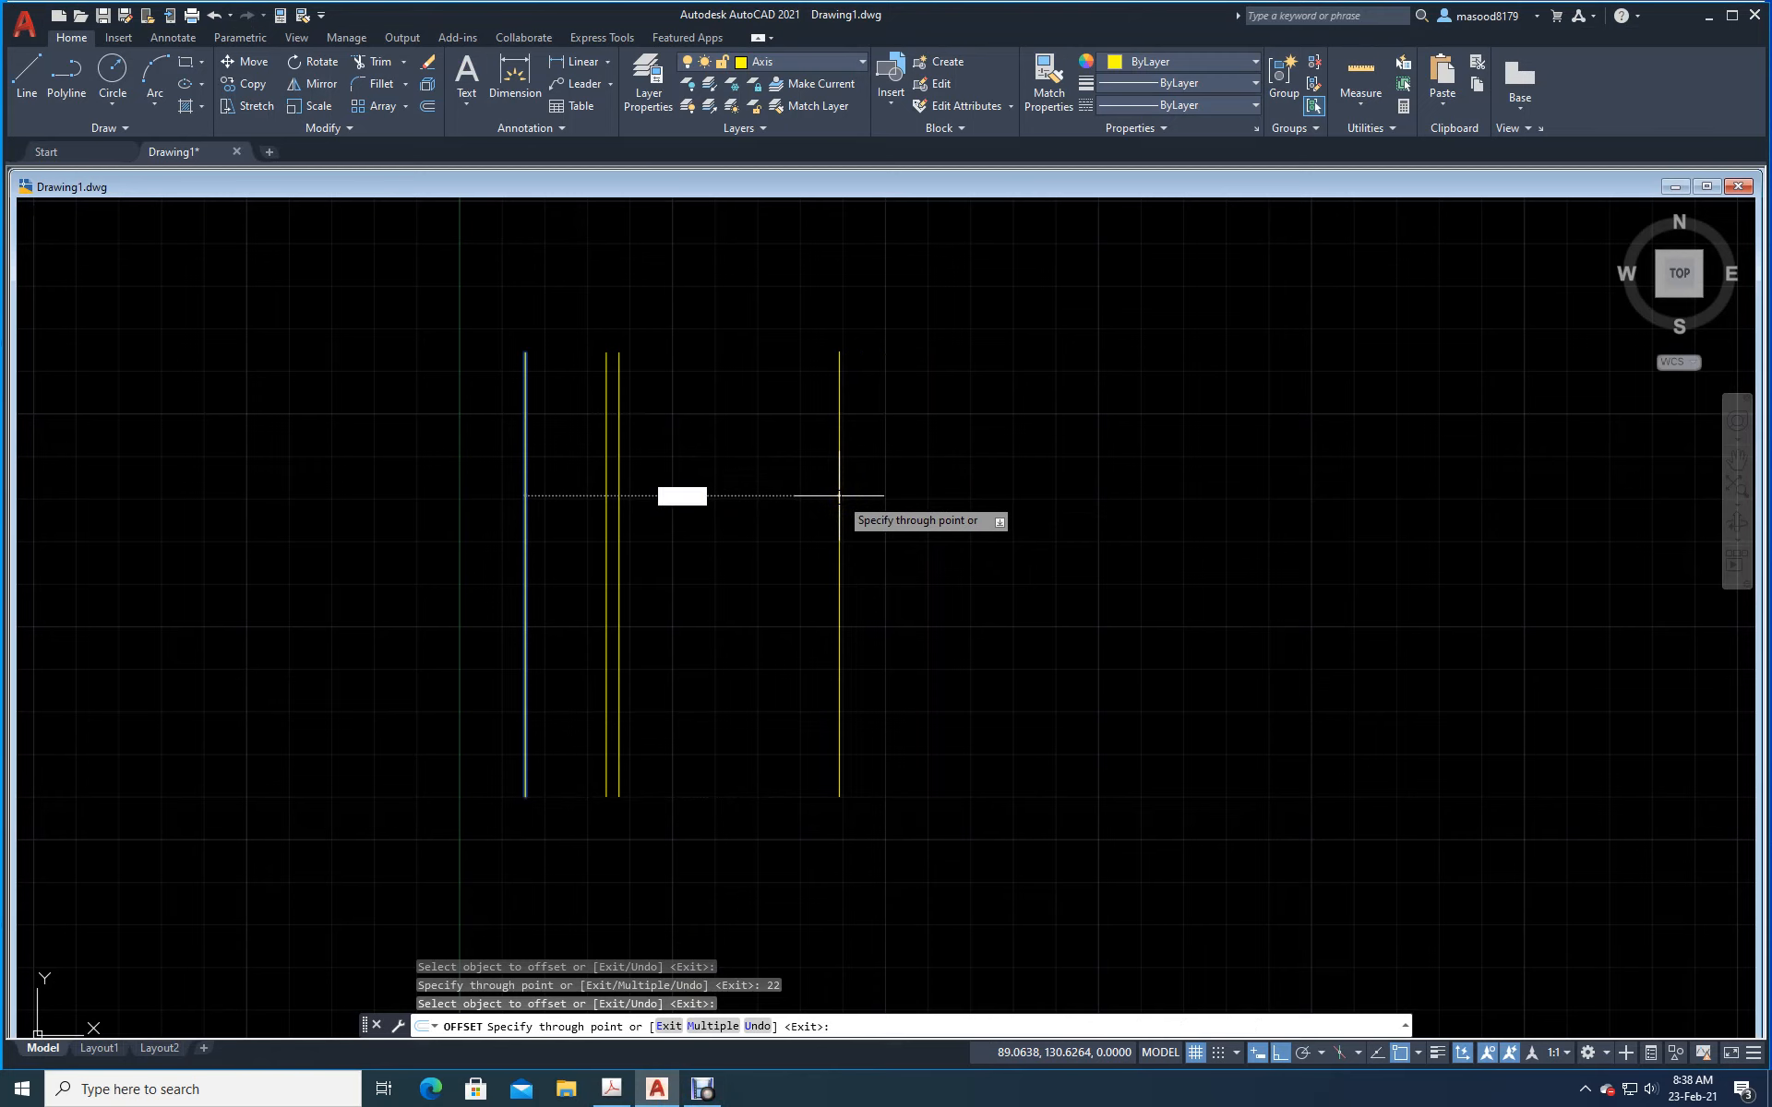
pyautogui.press('Return')
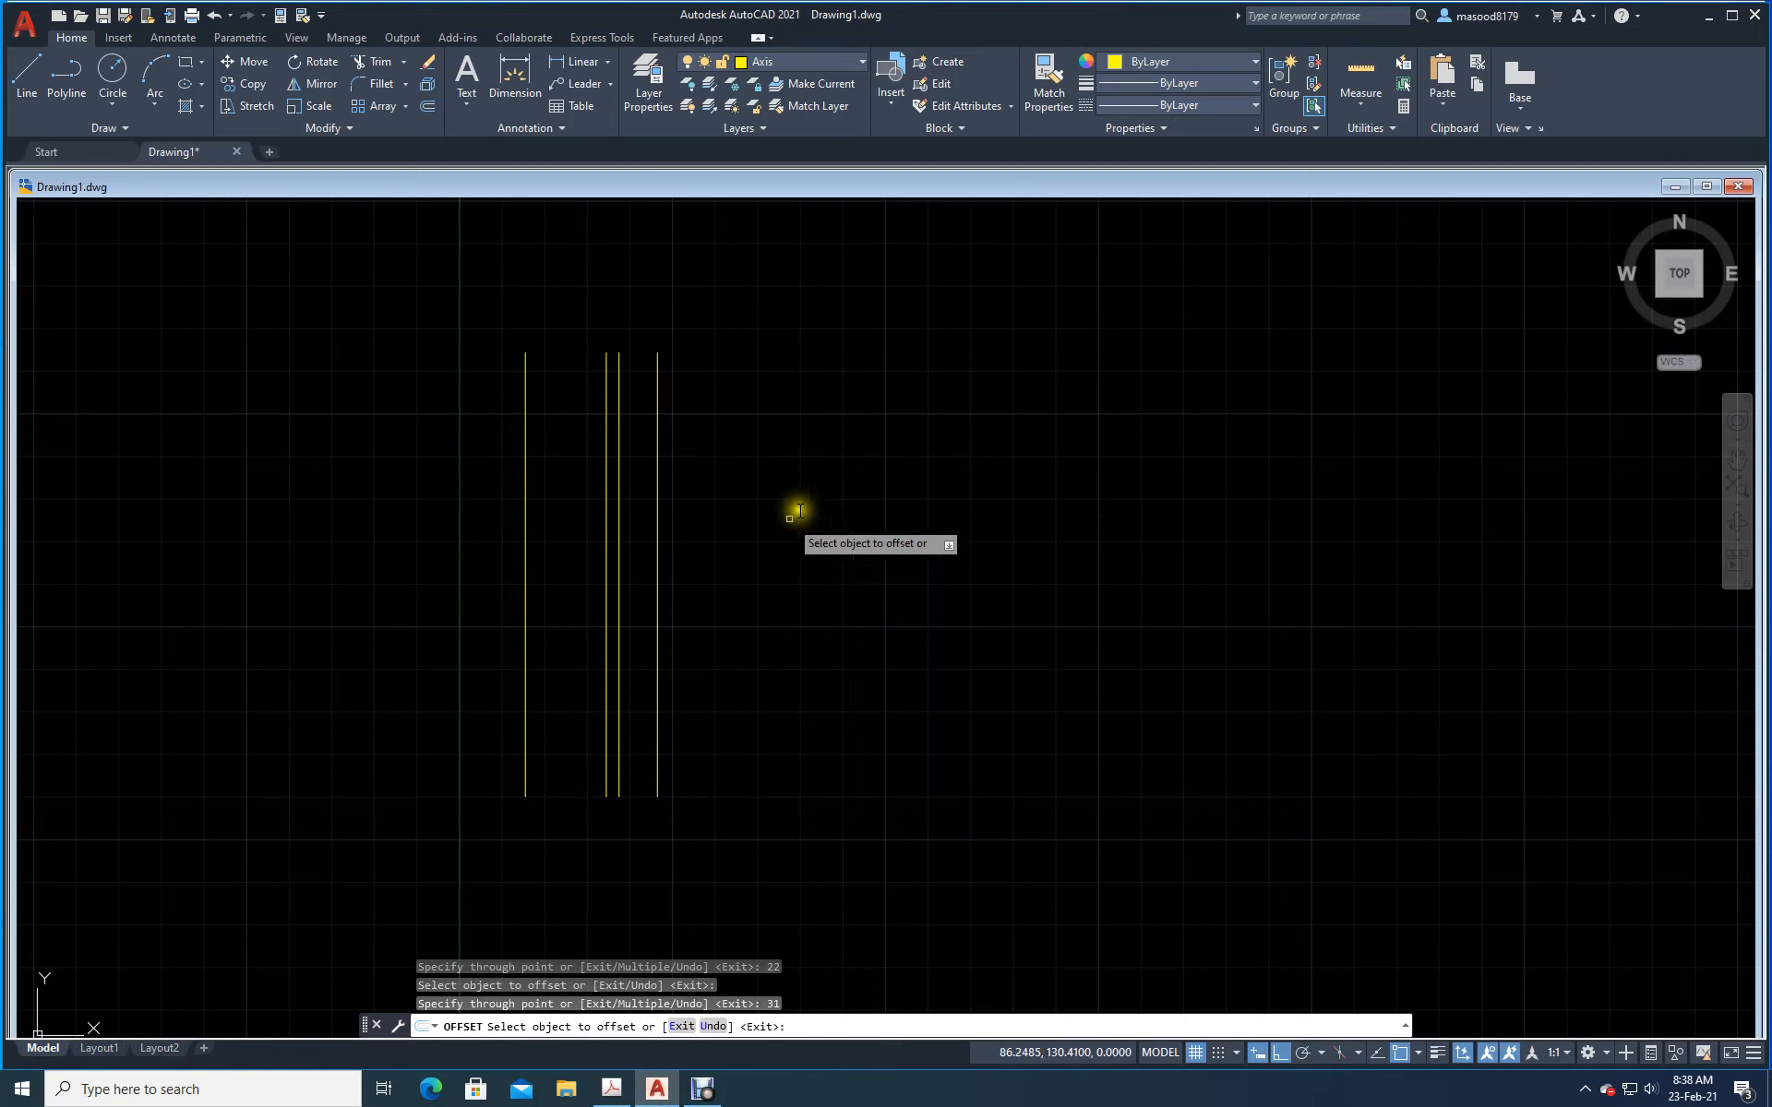
# Step: Select the original axis line for another offset and divide 128 by 2 in the Windows Calculator
pyautogui.click(524, 519)
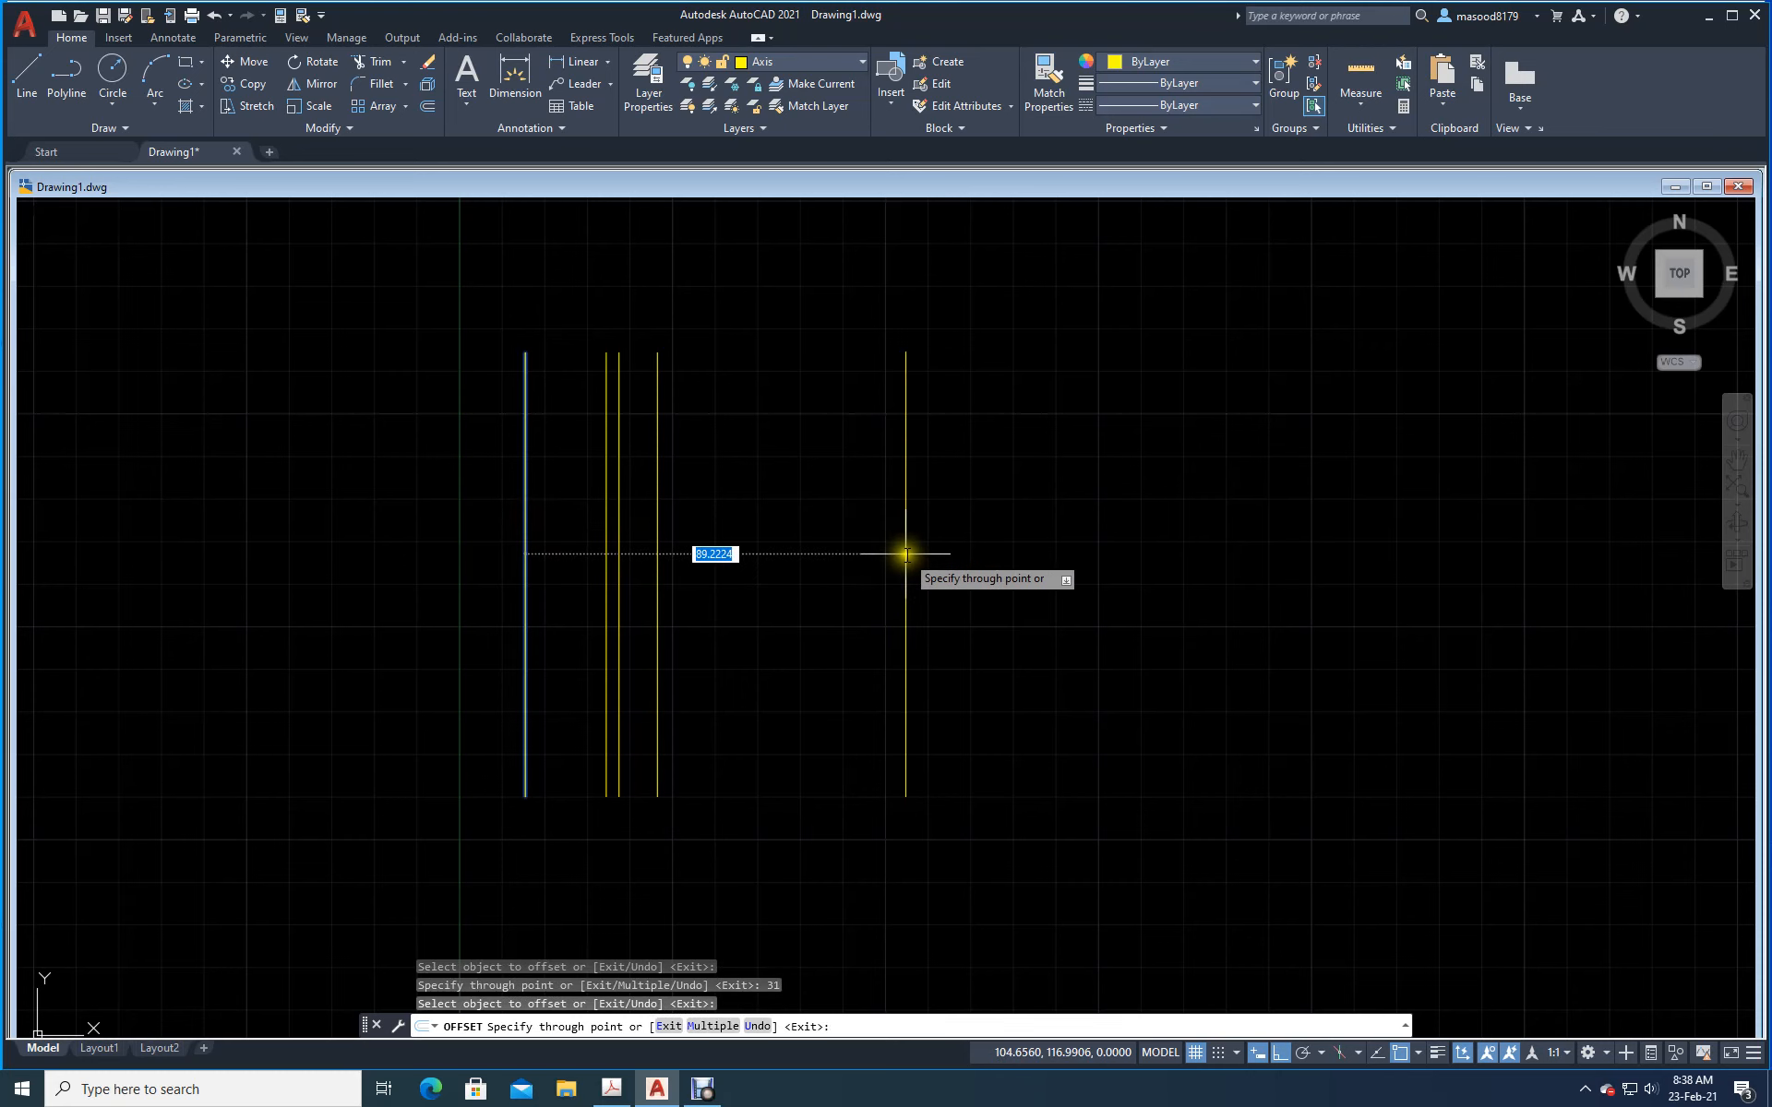
pyautogui.click(134, 1089)
pyautogui.write('cal')
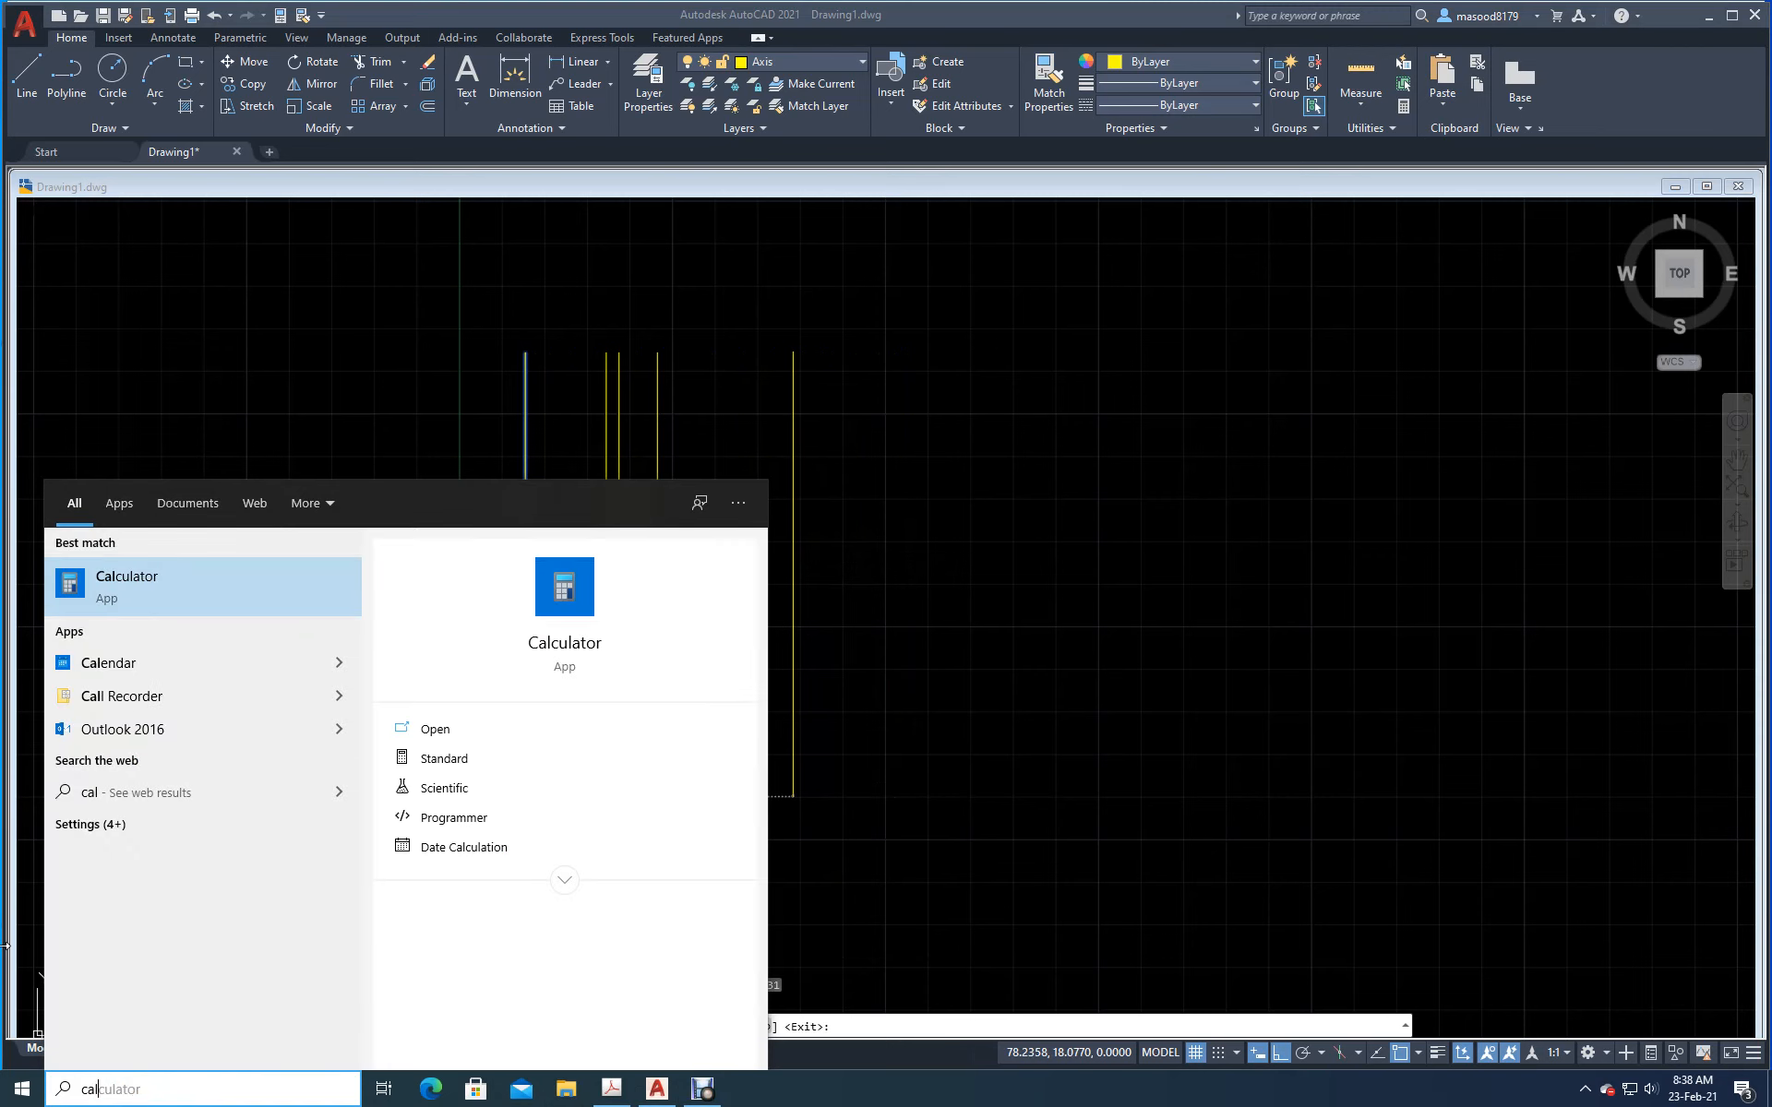
pyautogui.click(113, 587)
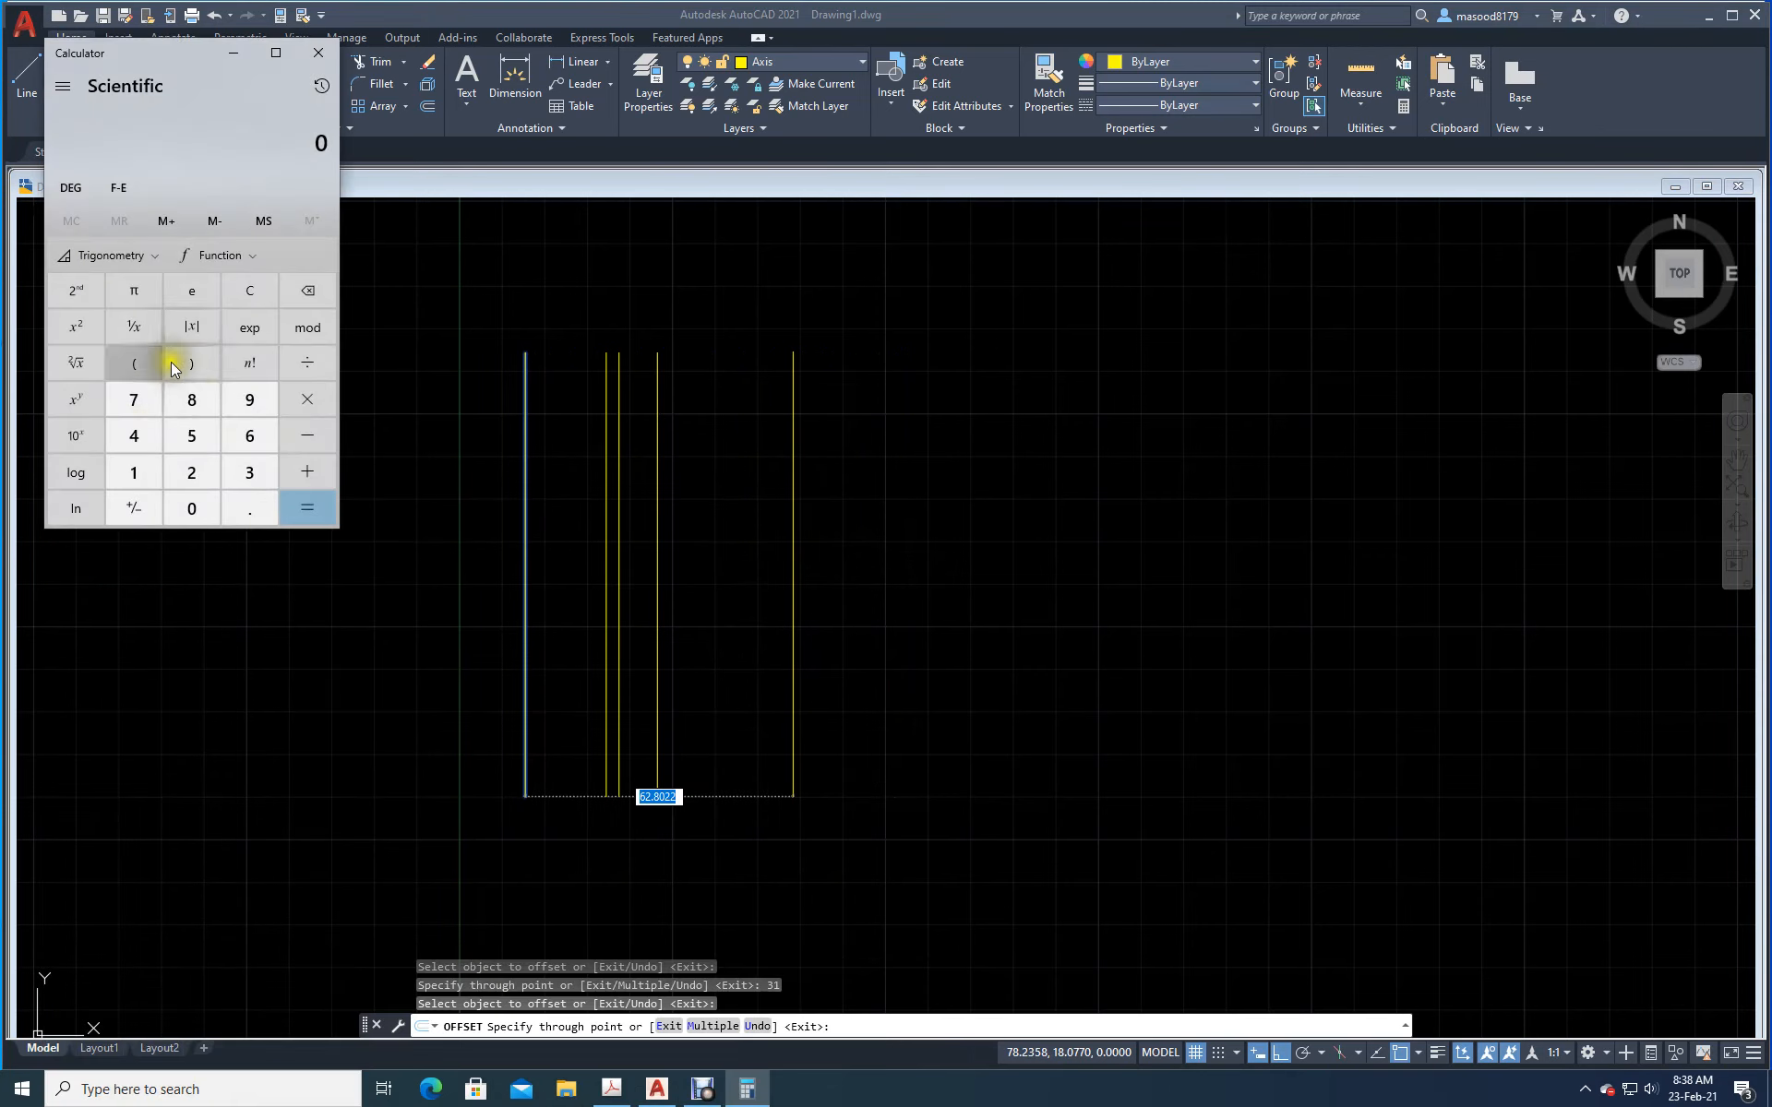
pyautogui.click(134, 472)
pyautogui.click(191, 472)
pyautogui.click(191, 400)
pyautogui.click(308, 362)
pyautogui.click(191, 469)
pyautogui.click(305, 507)
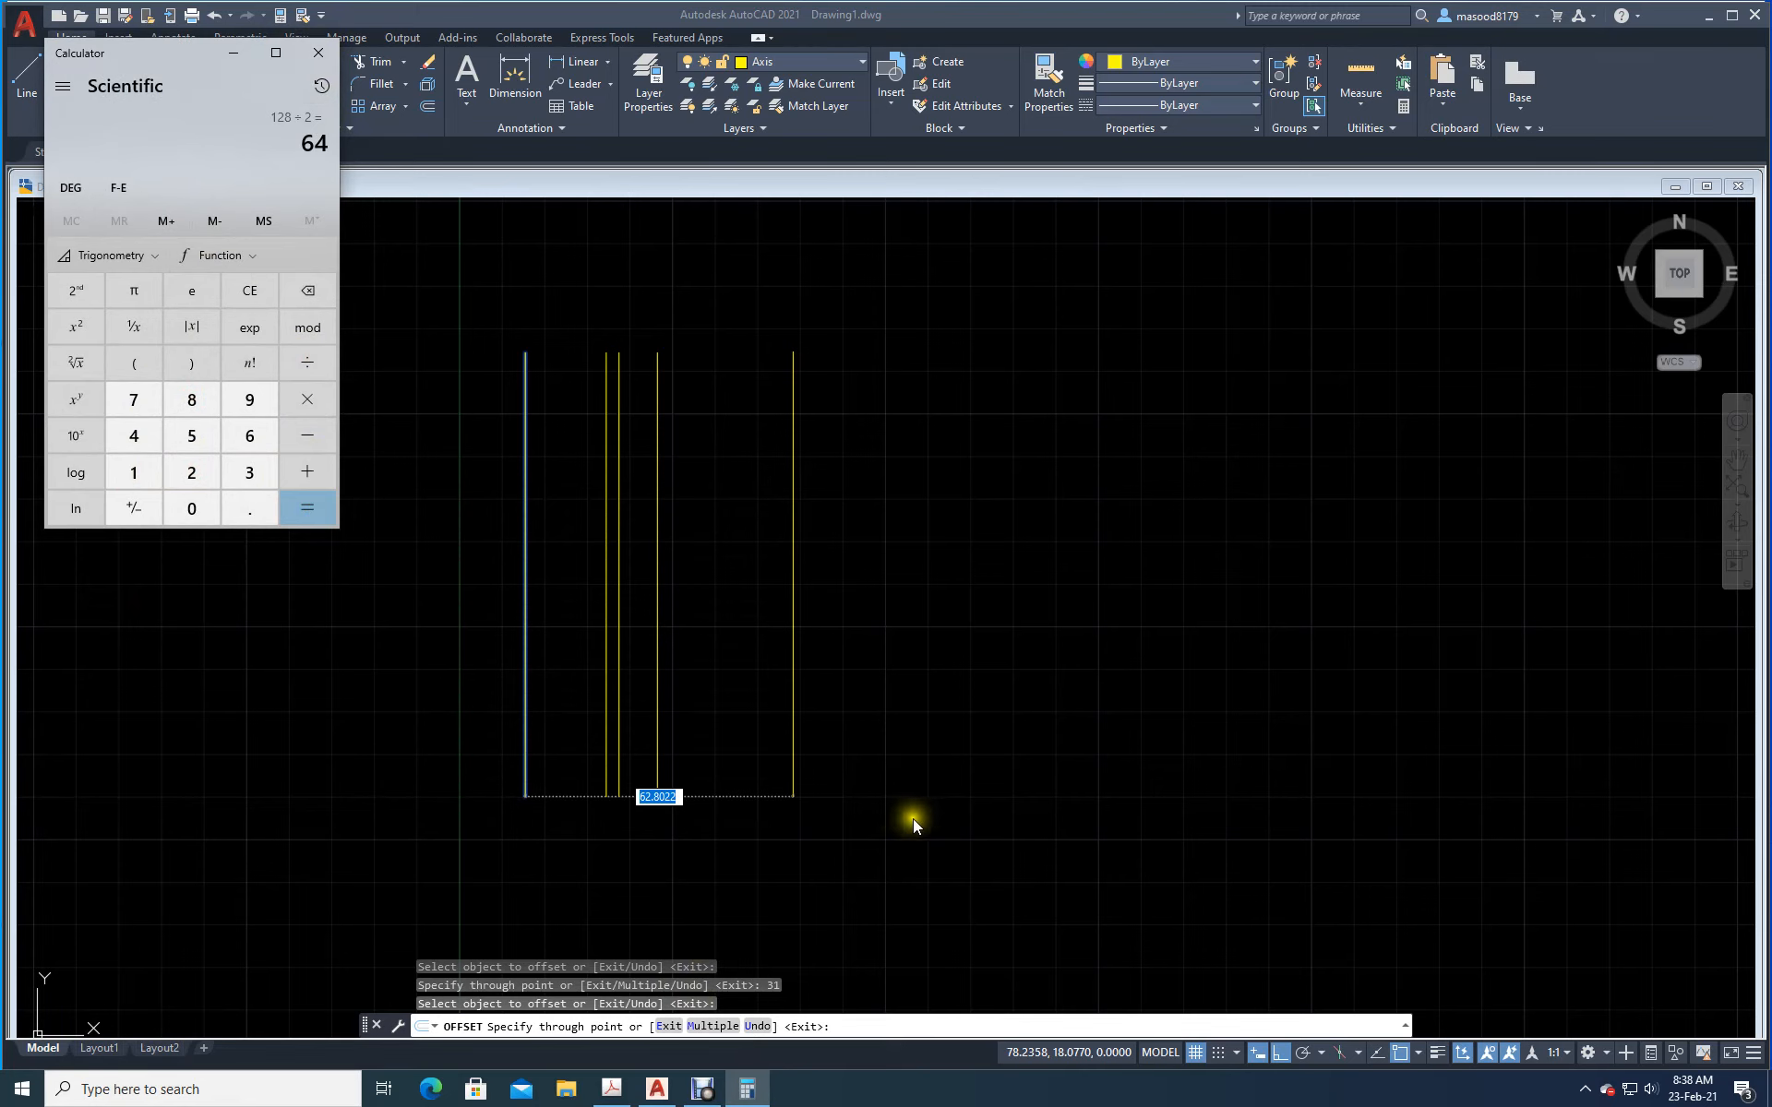
# Step: Return to AutoCAD, offset the original axis line 64 units to the right, and end the Offset command
pyautogui.click(450, 712)
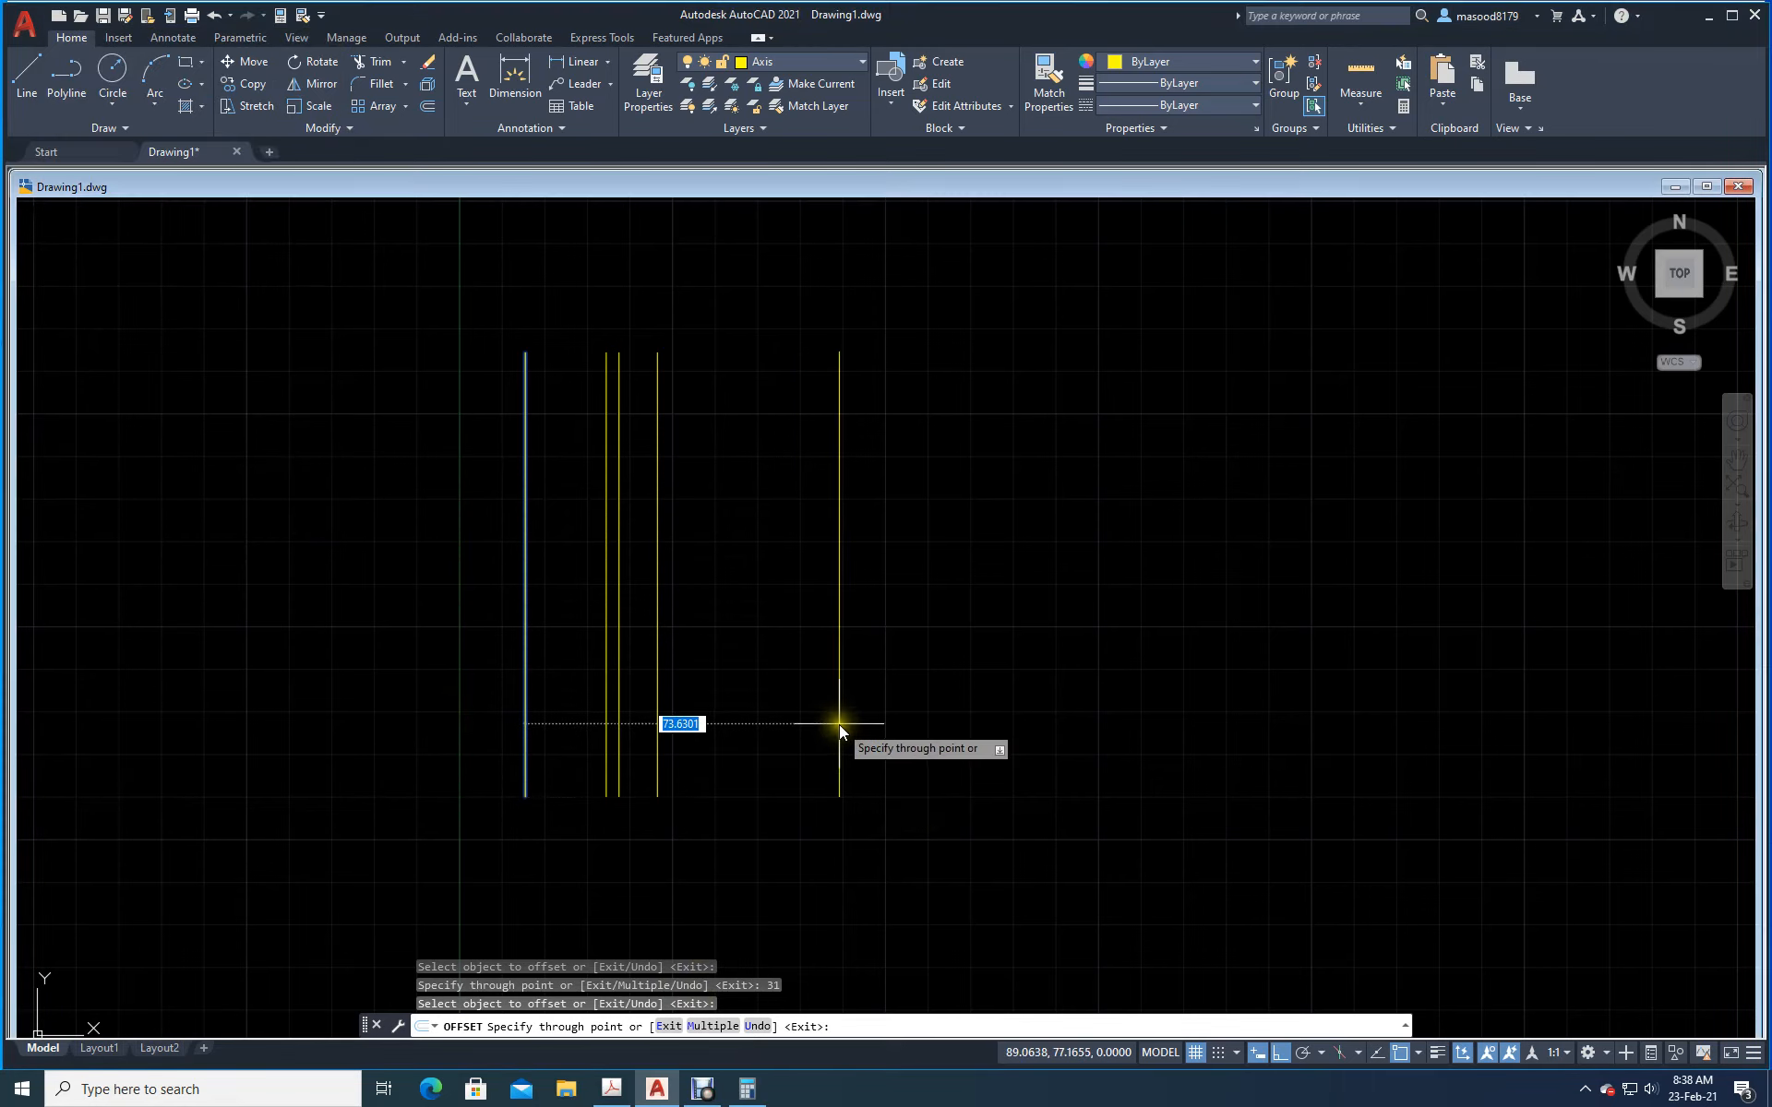
pyautogui.write('64')
pyautogui.press('Return')
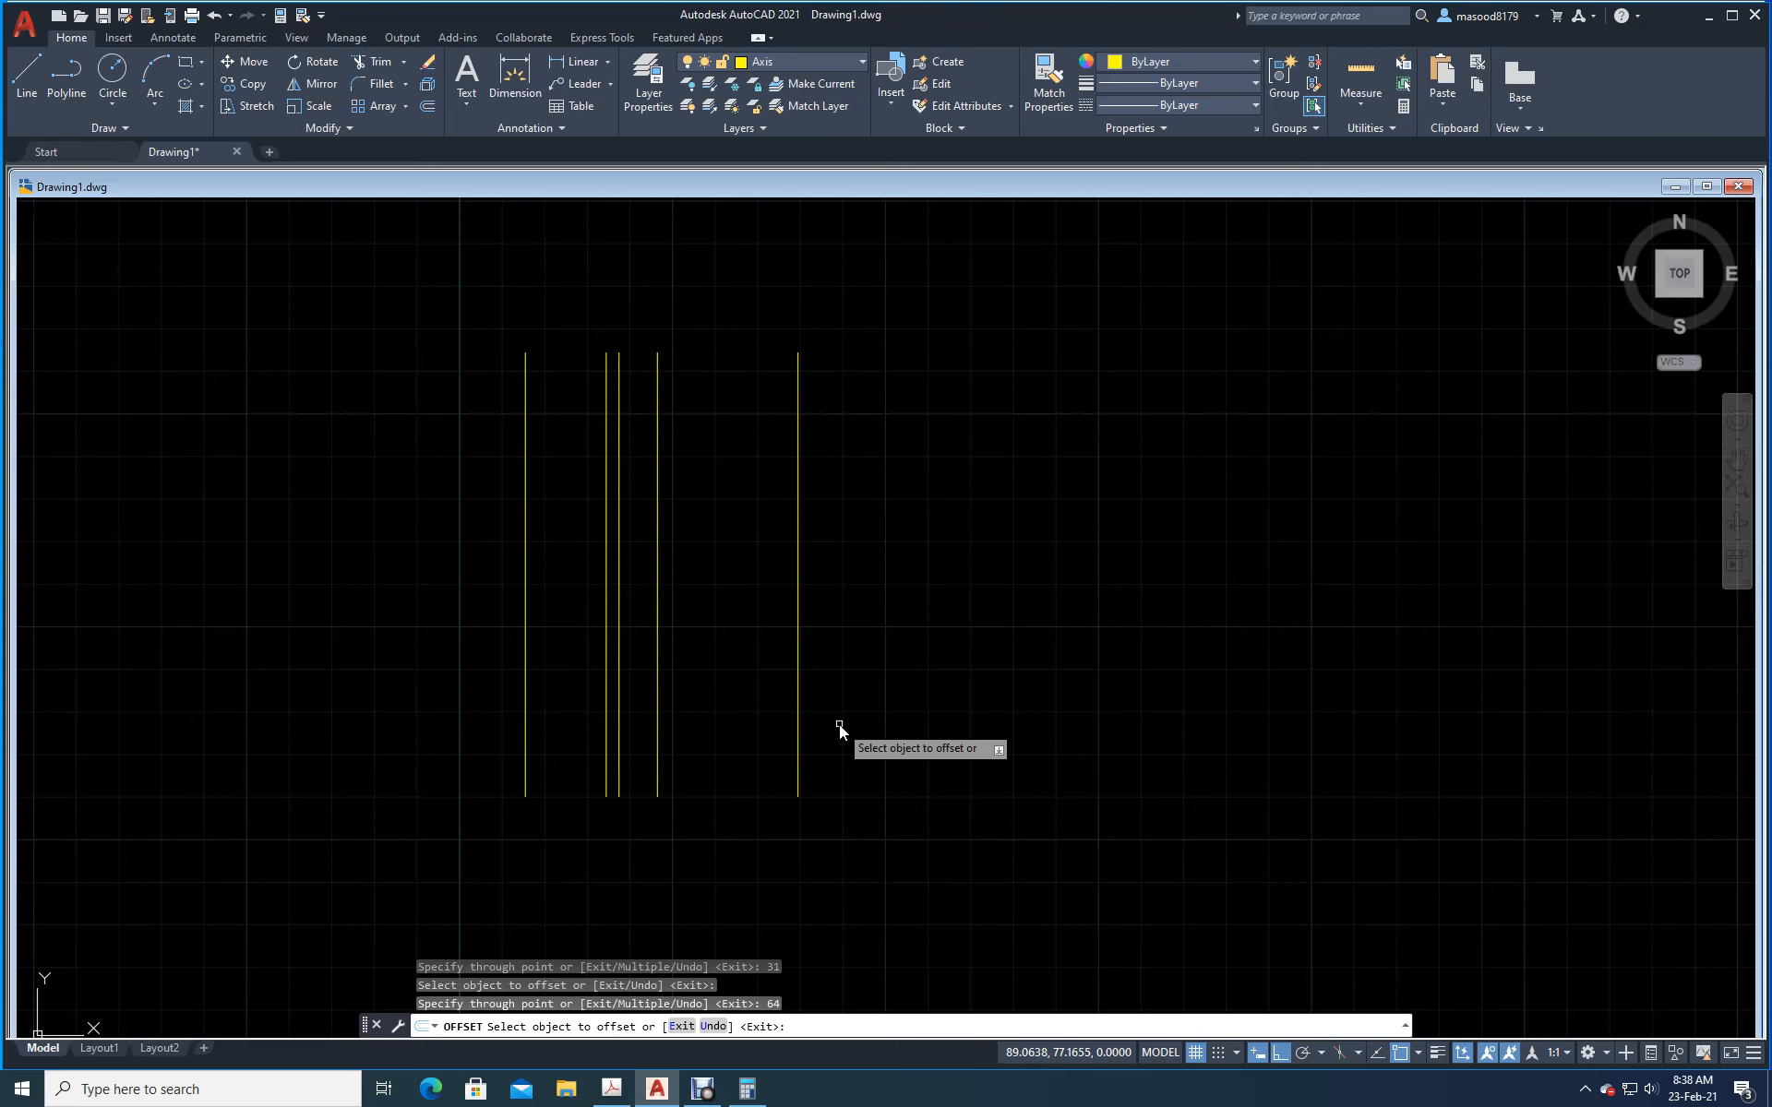
pyautogui.press('Return')
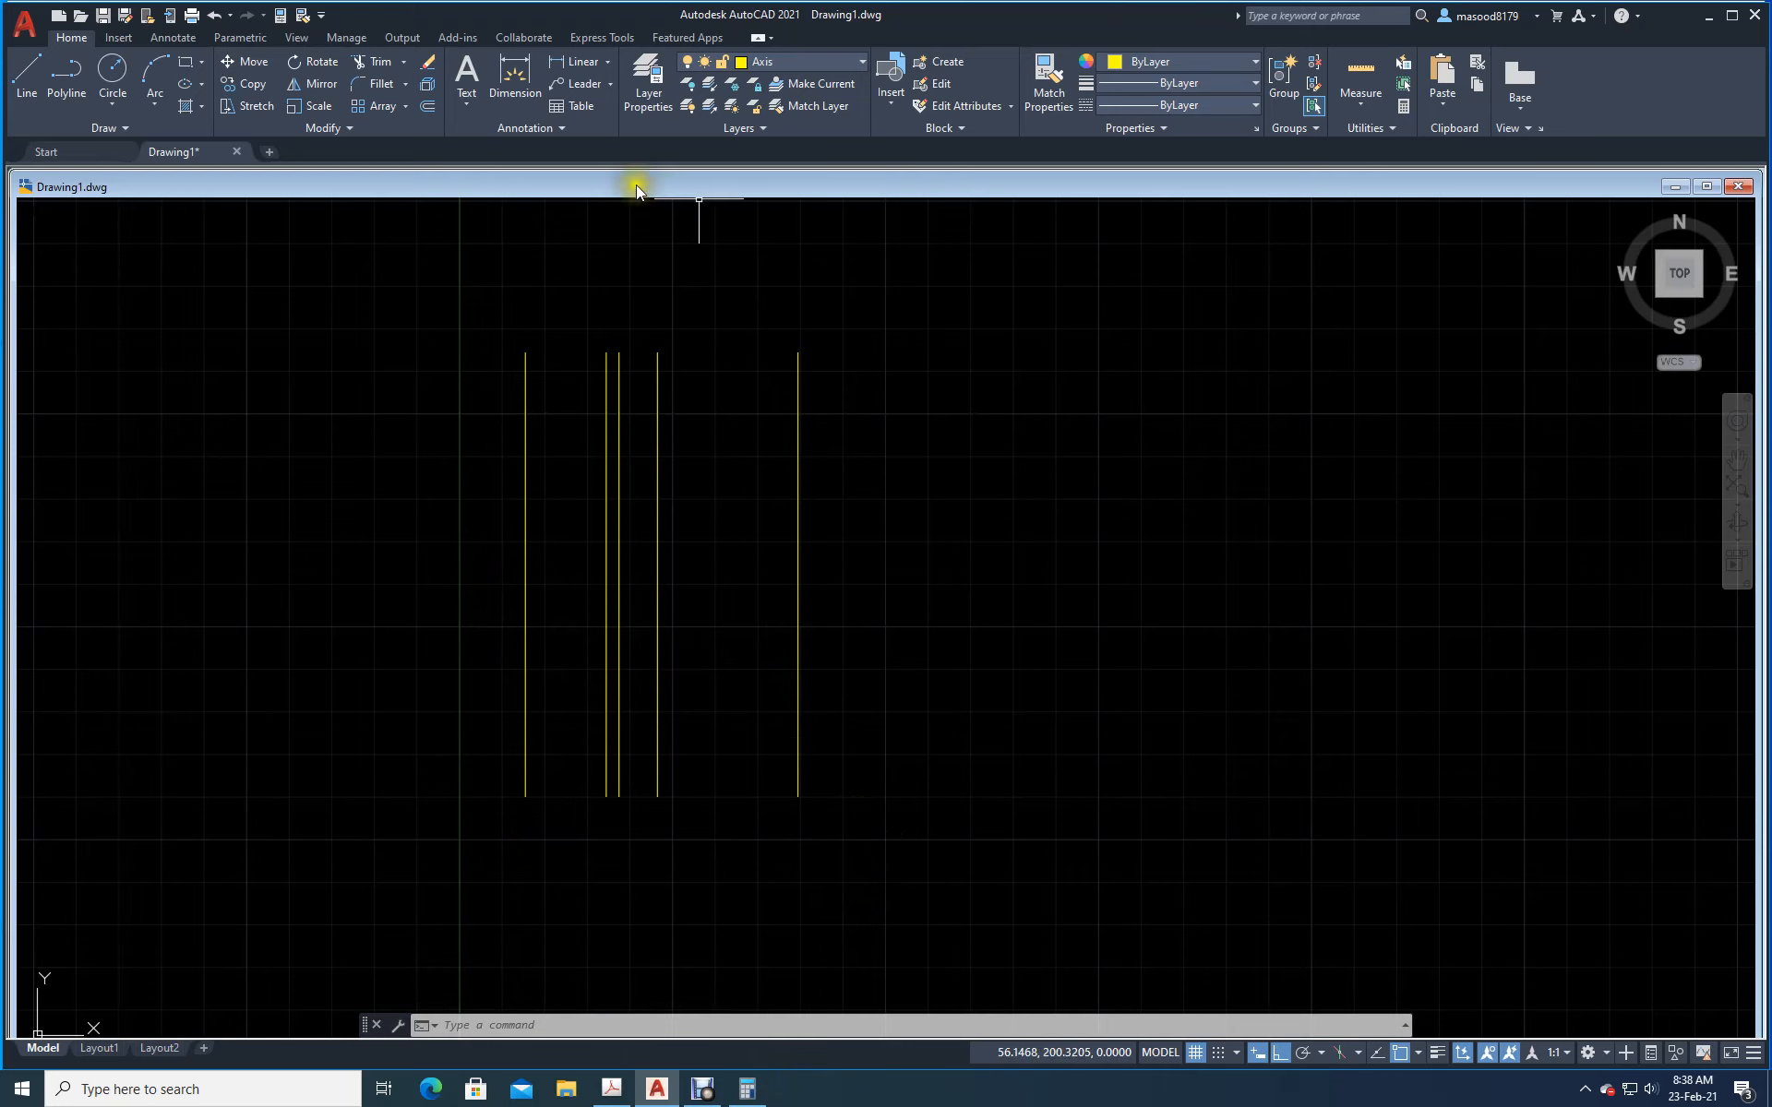
# Step: Make layer 0 the current layer and close the layer manager
pyautogui.click(639, 81)
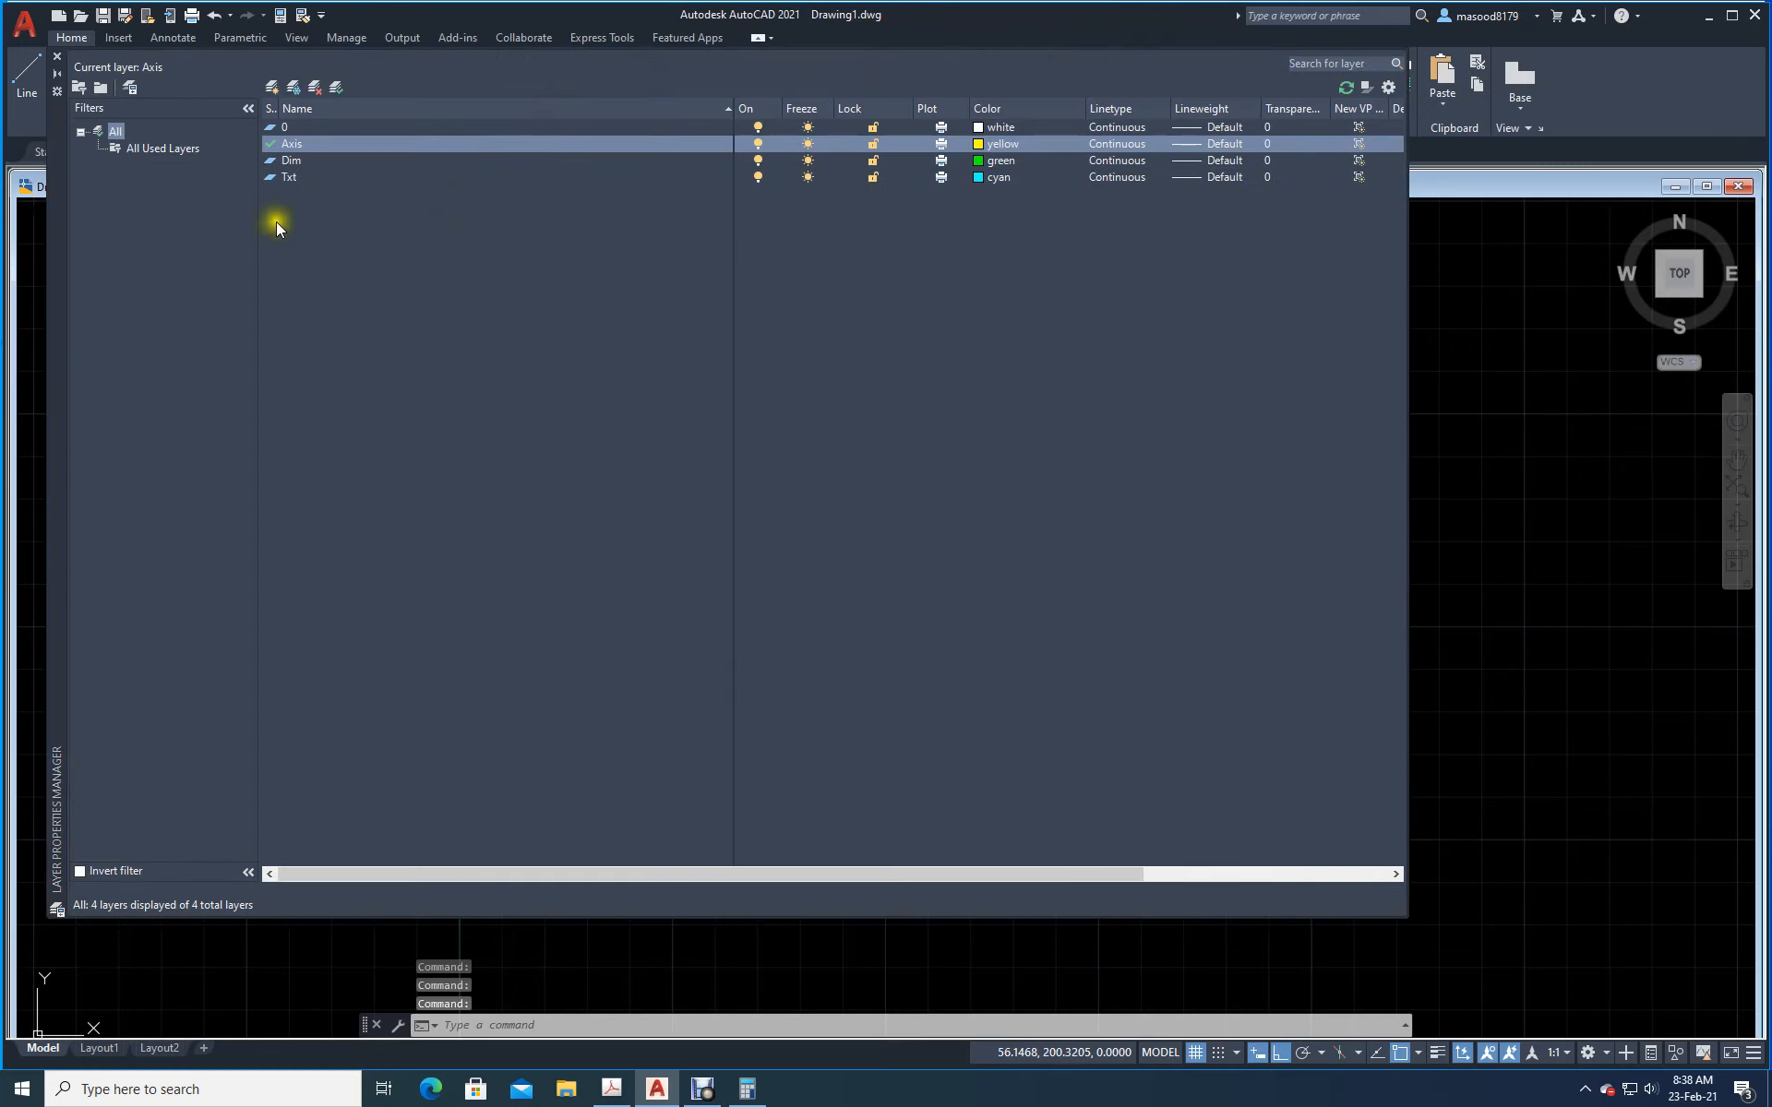
pyautogui.doubleClick(290, 127)
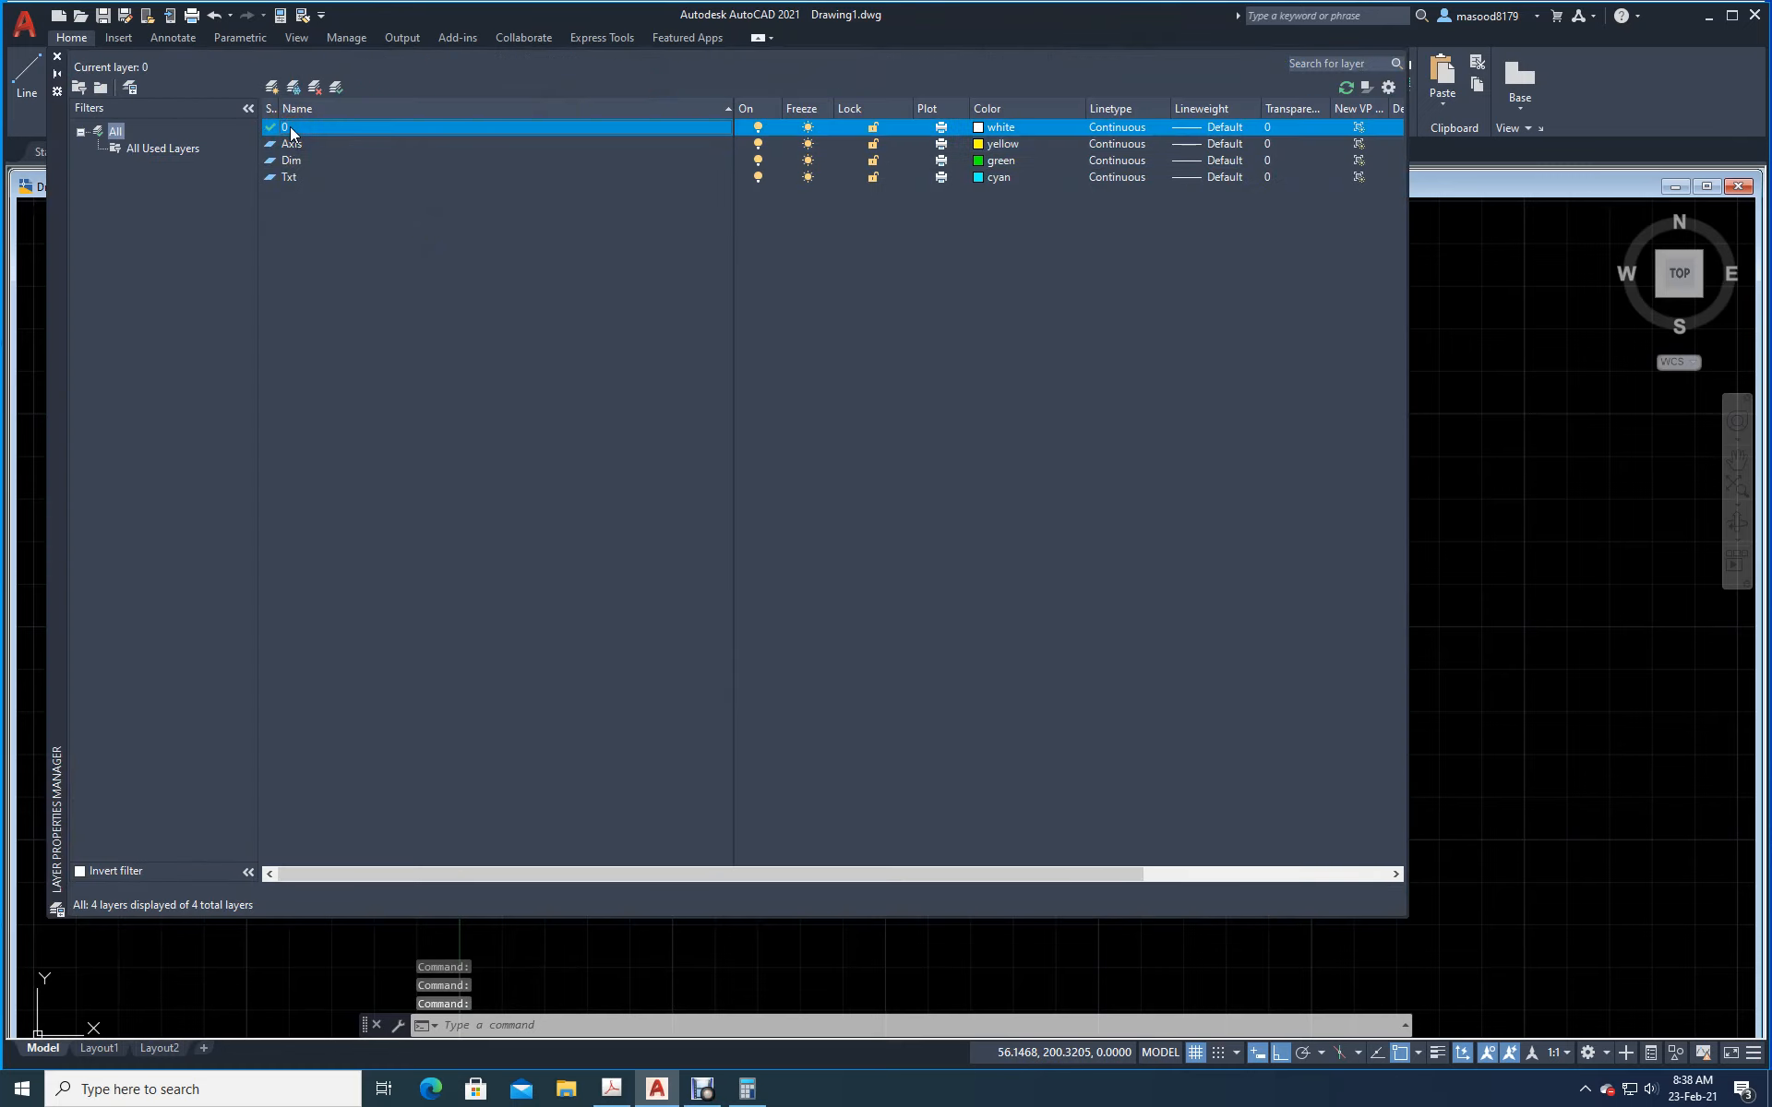
pyautogui.click(58, 61)
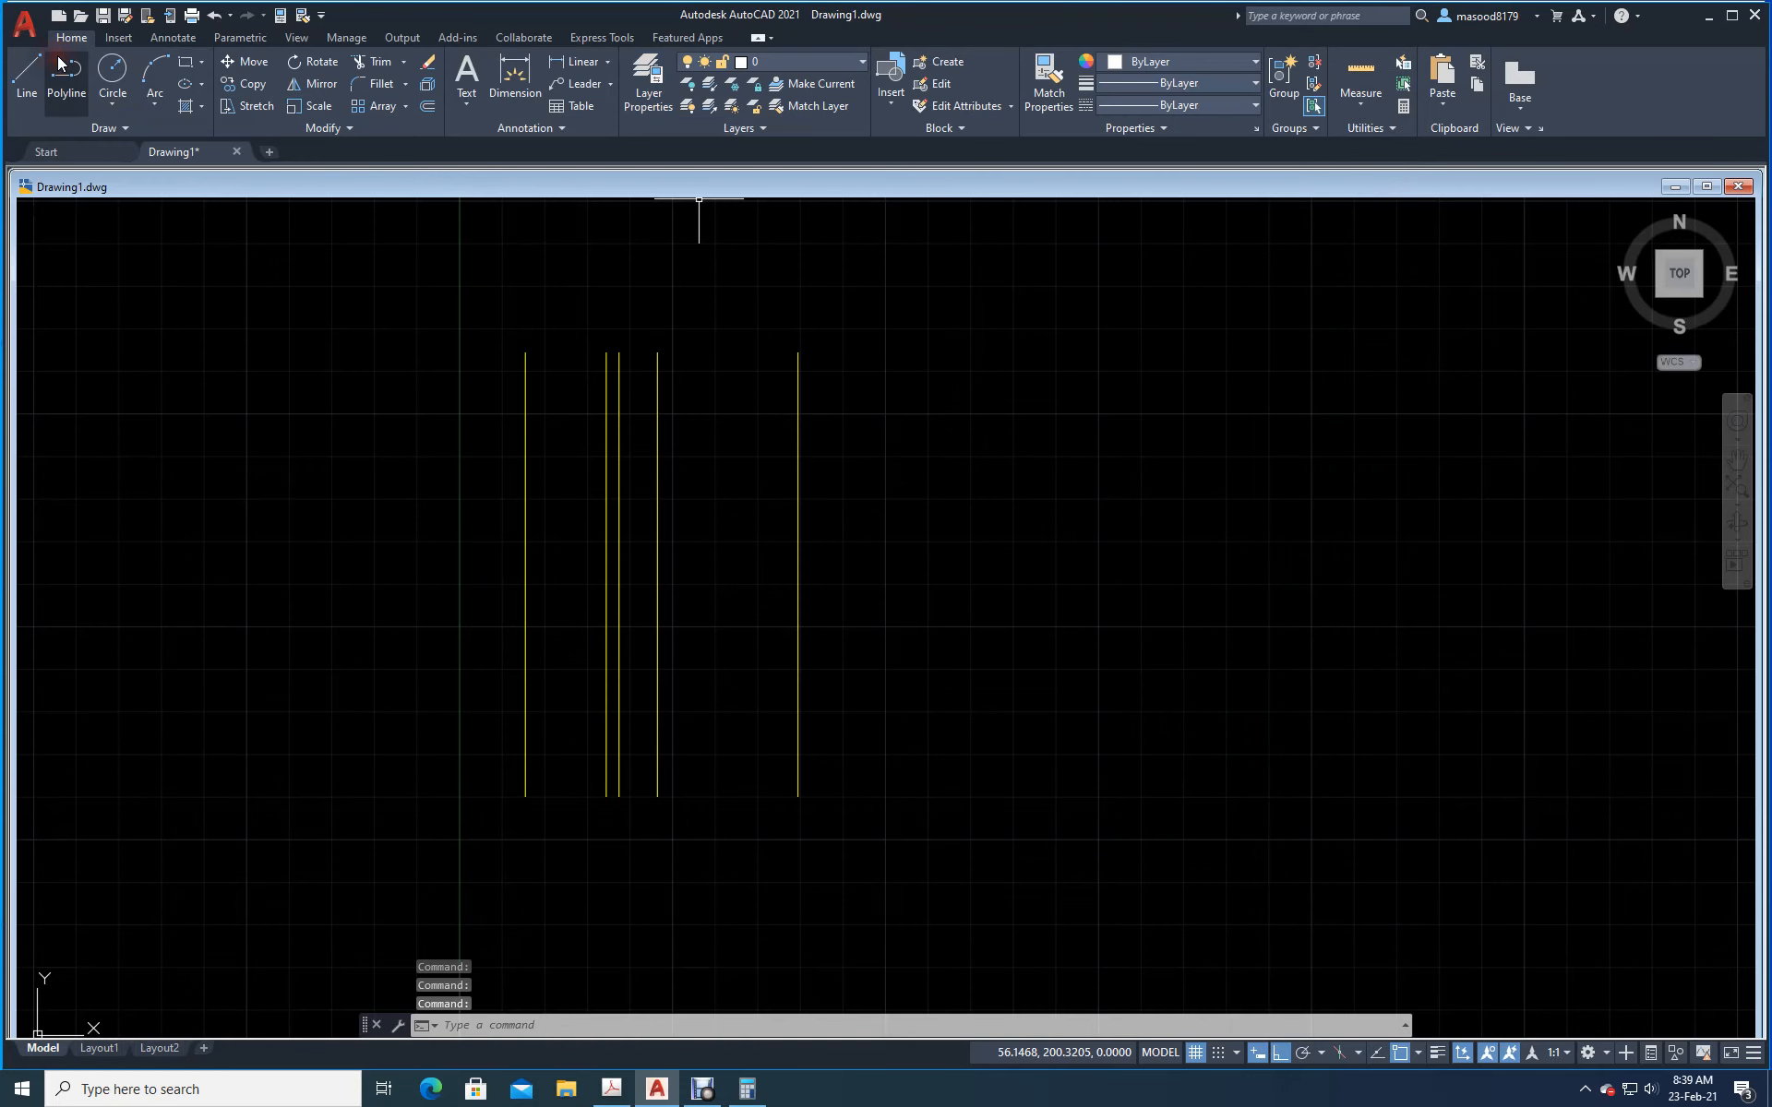
# Step: Check the reference PDF and, back in AutoCAD, draw an 84-unit horizontal base line rightward from the original axis line's lower end
pyautogui.click(616, 1098)
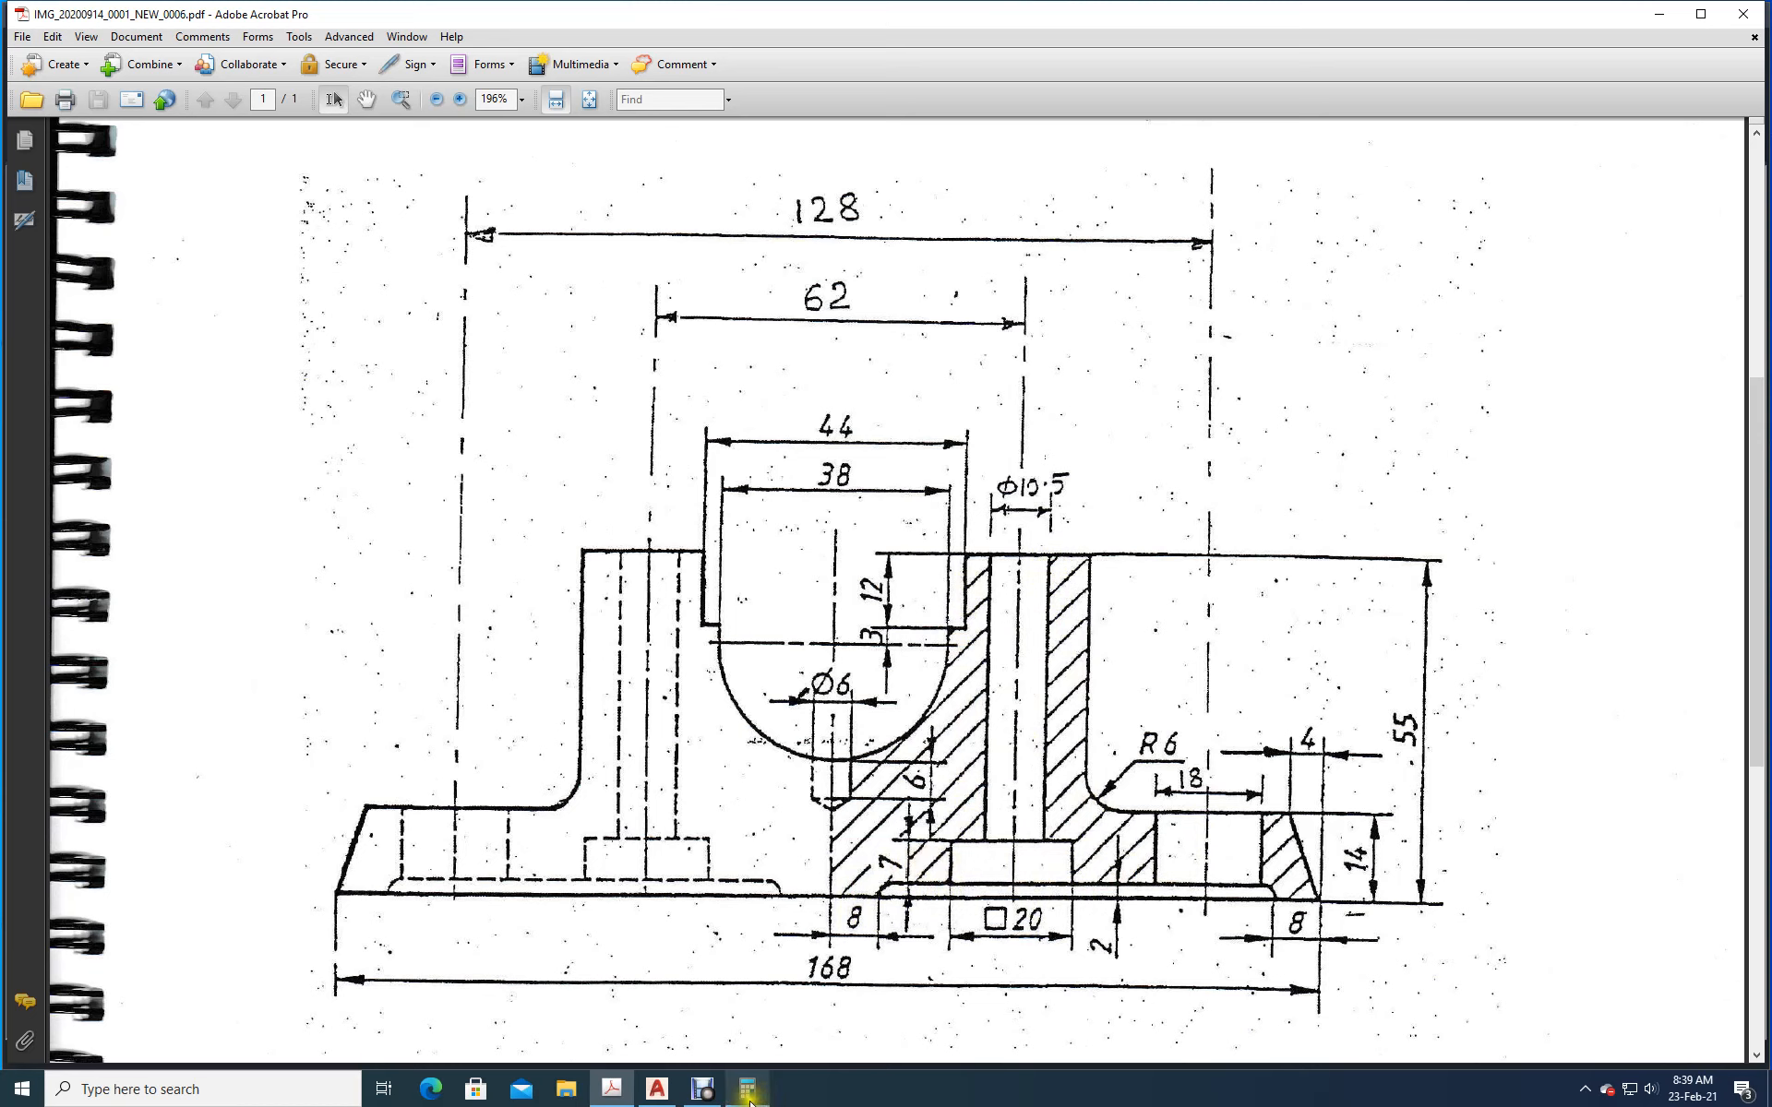
pyautogui.moveTo(665, 1100)
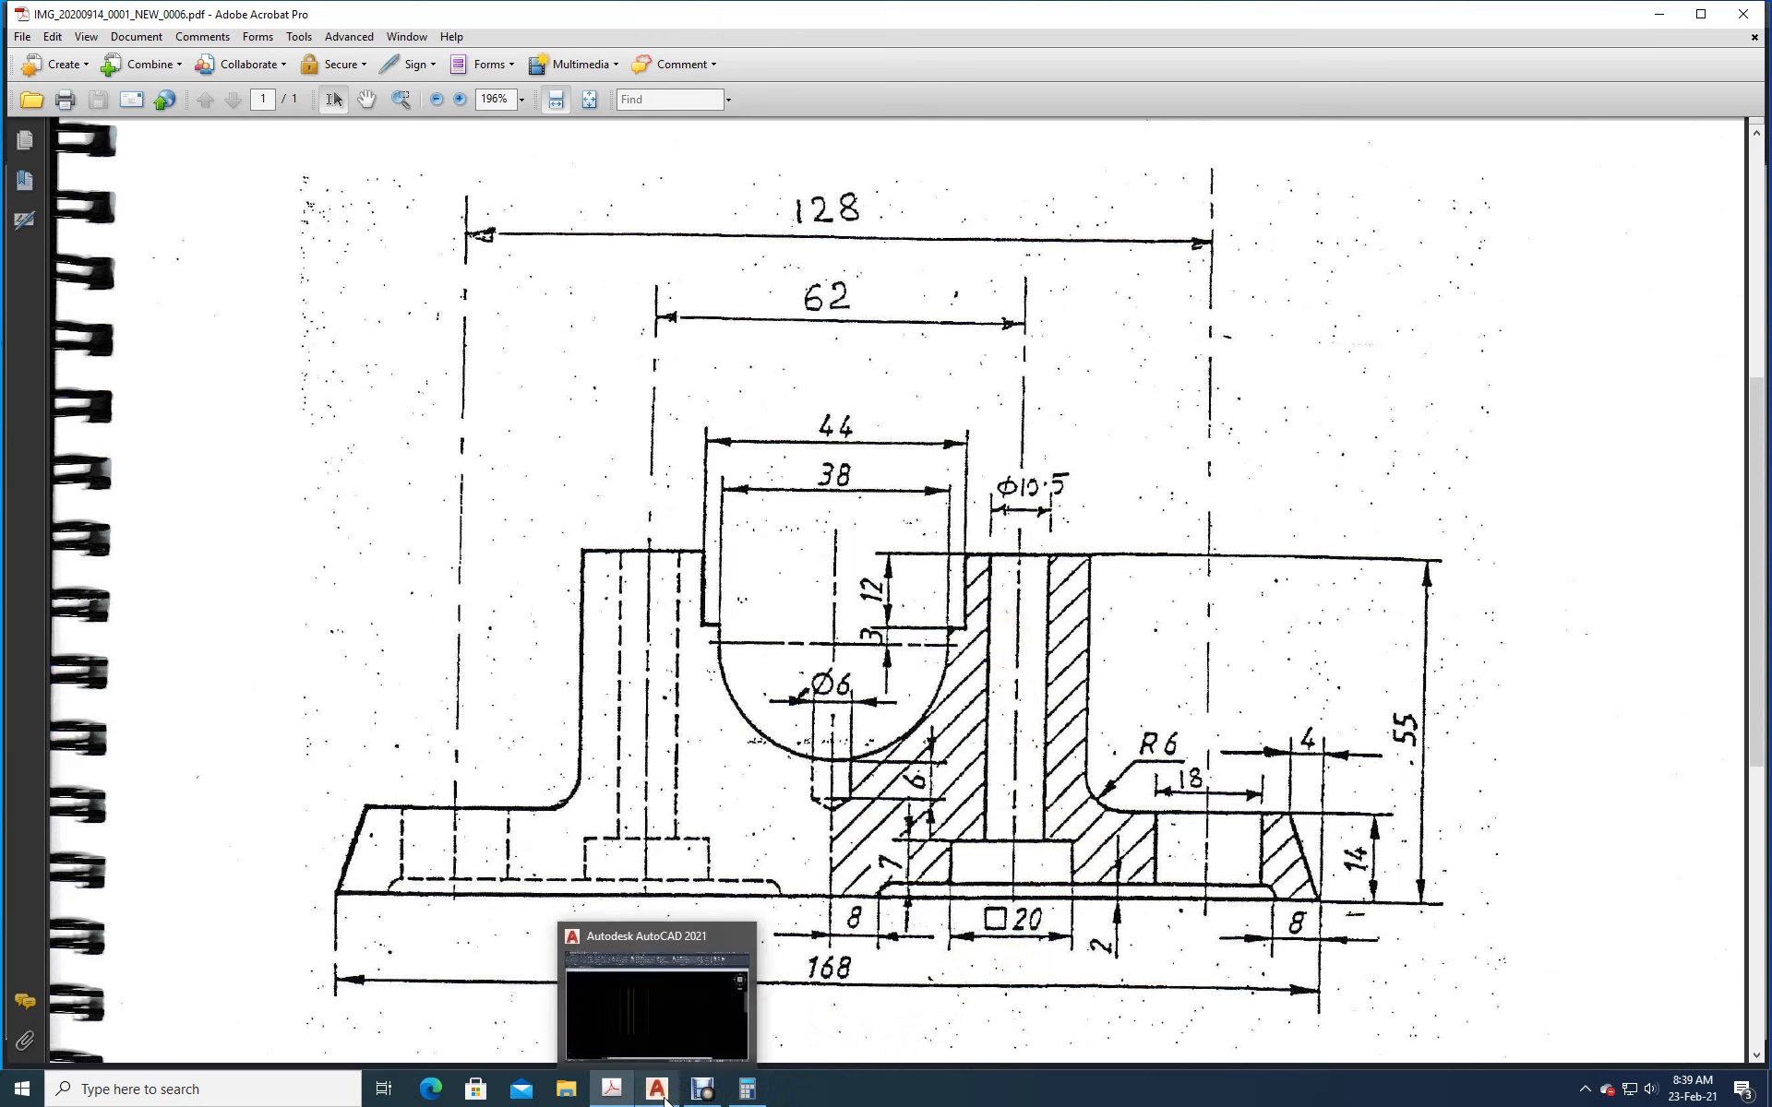
pyautogui.click(665, 1098)
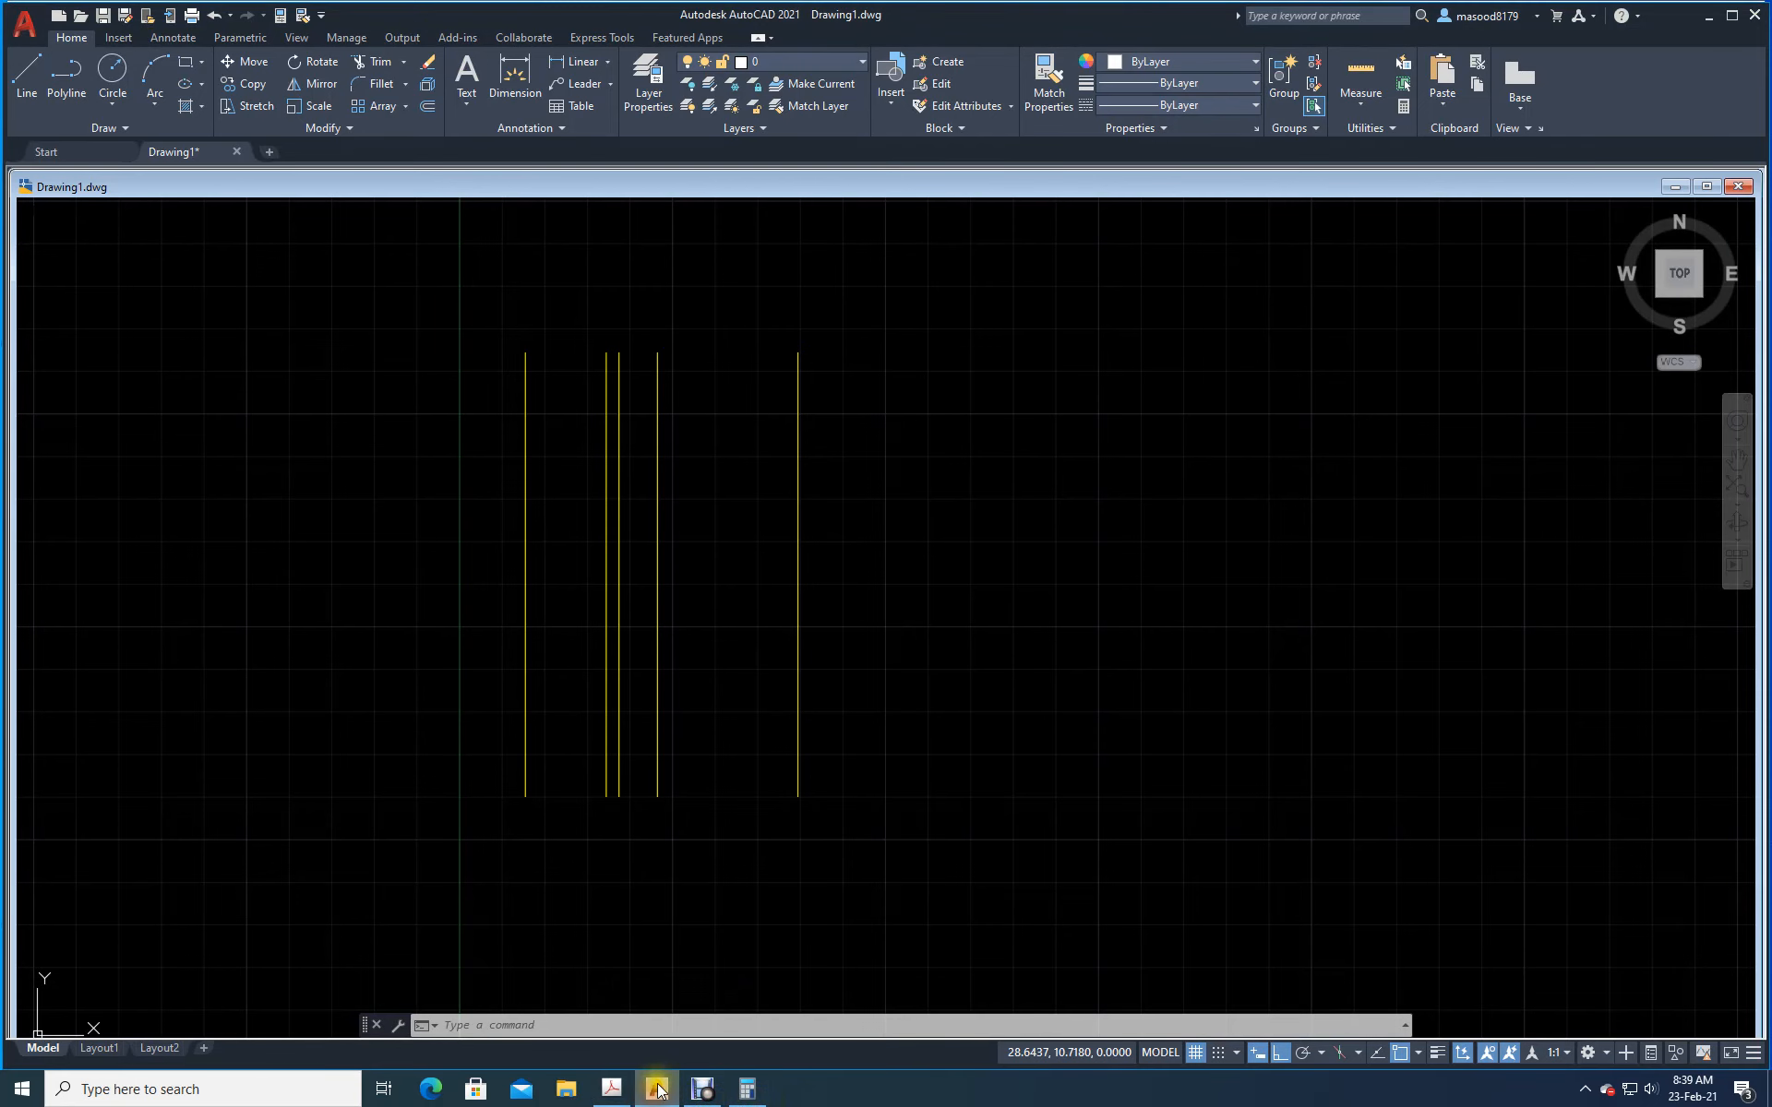
pyautogui.click(27, 73)
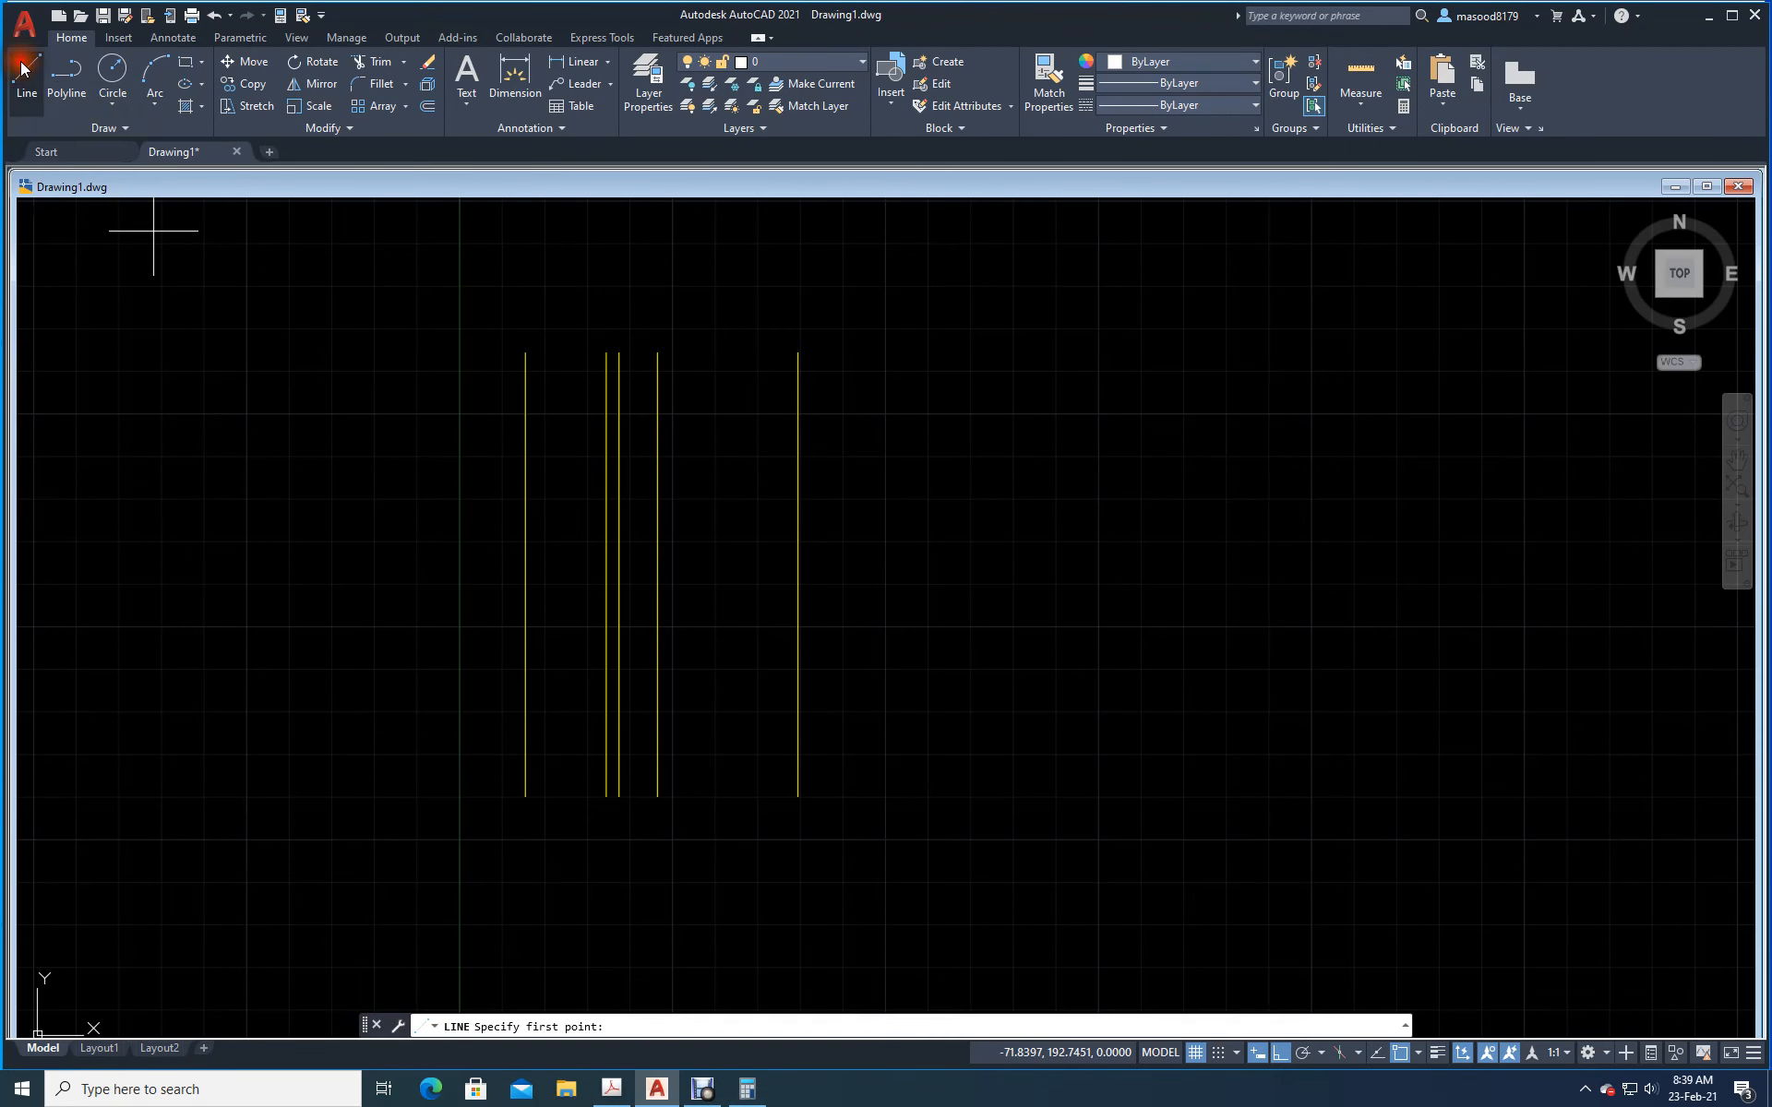
pyautogui.click(527, 799)
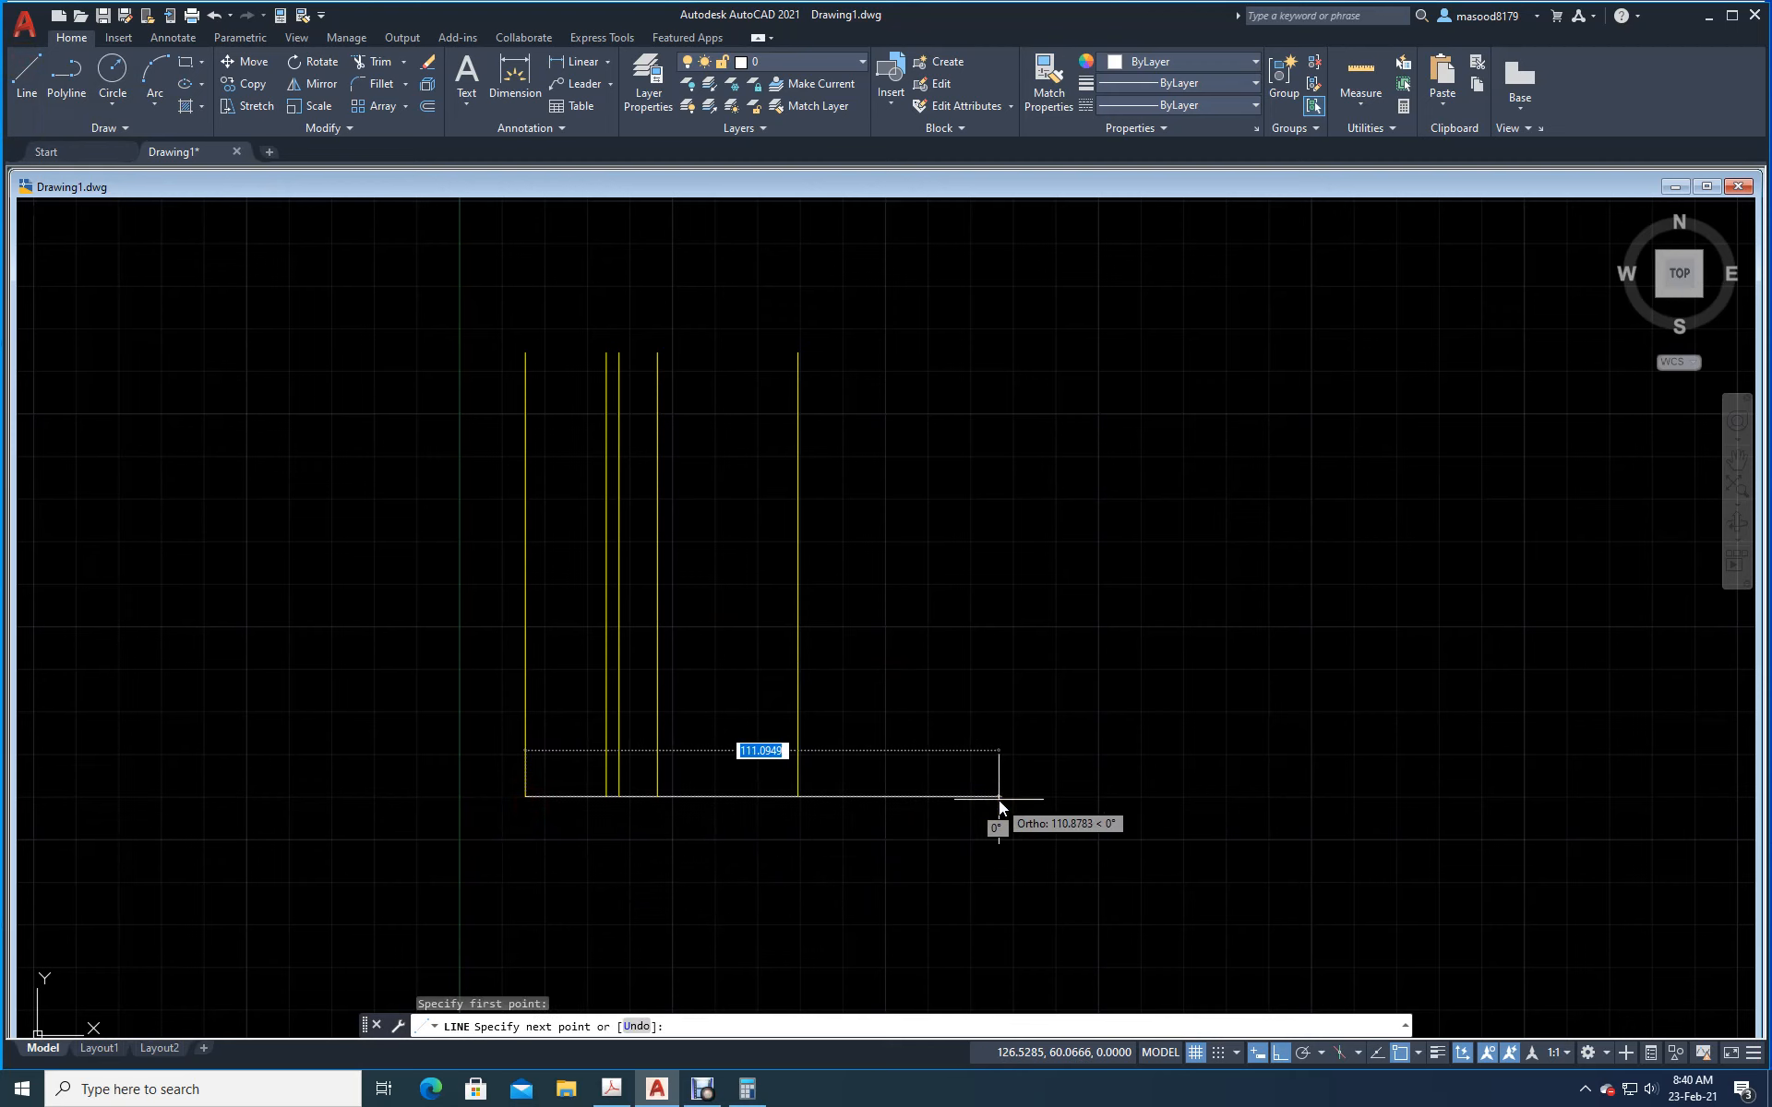
pyautogui.write('84')
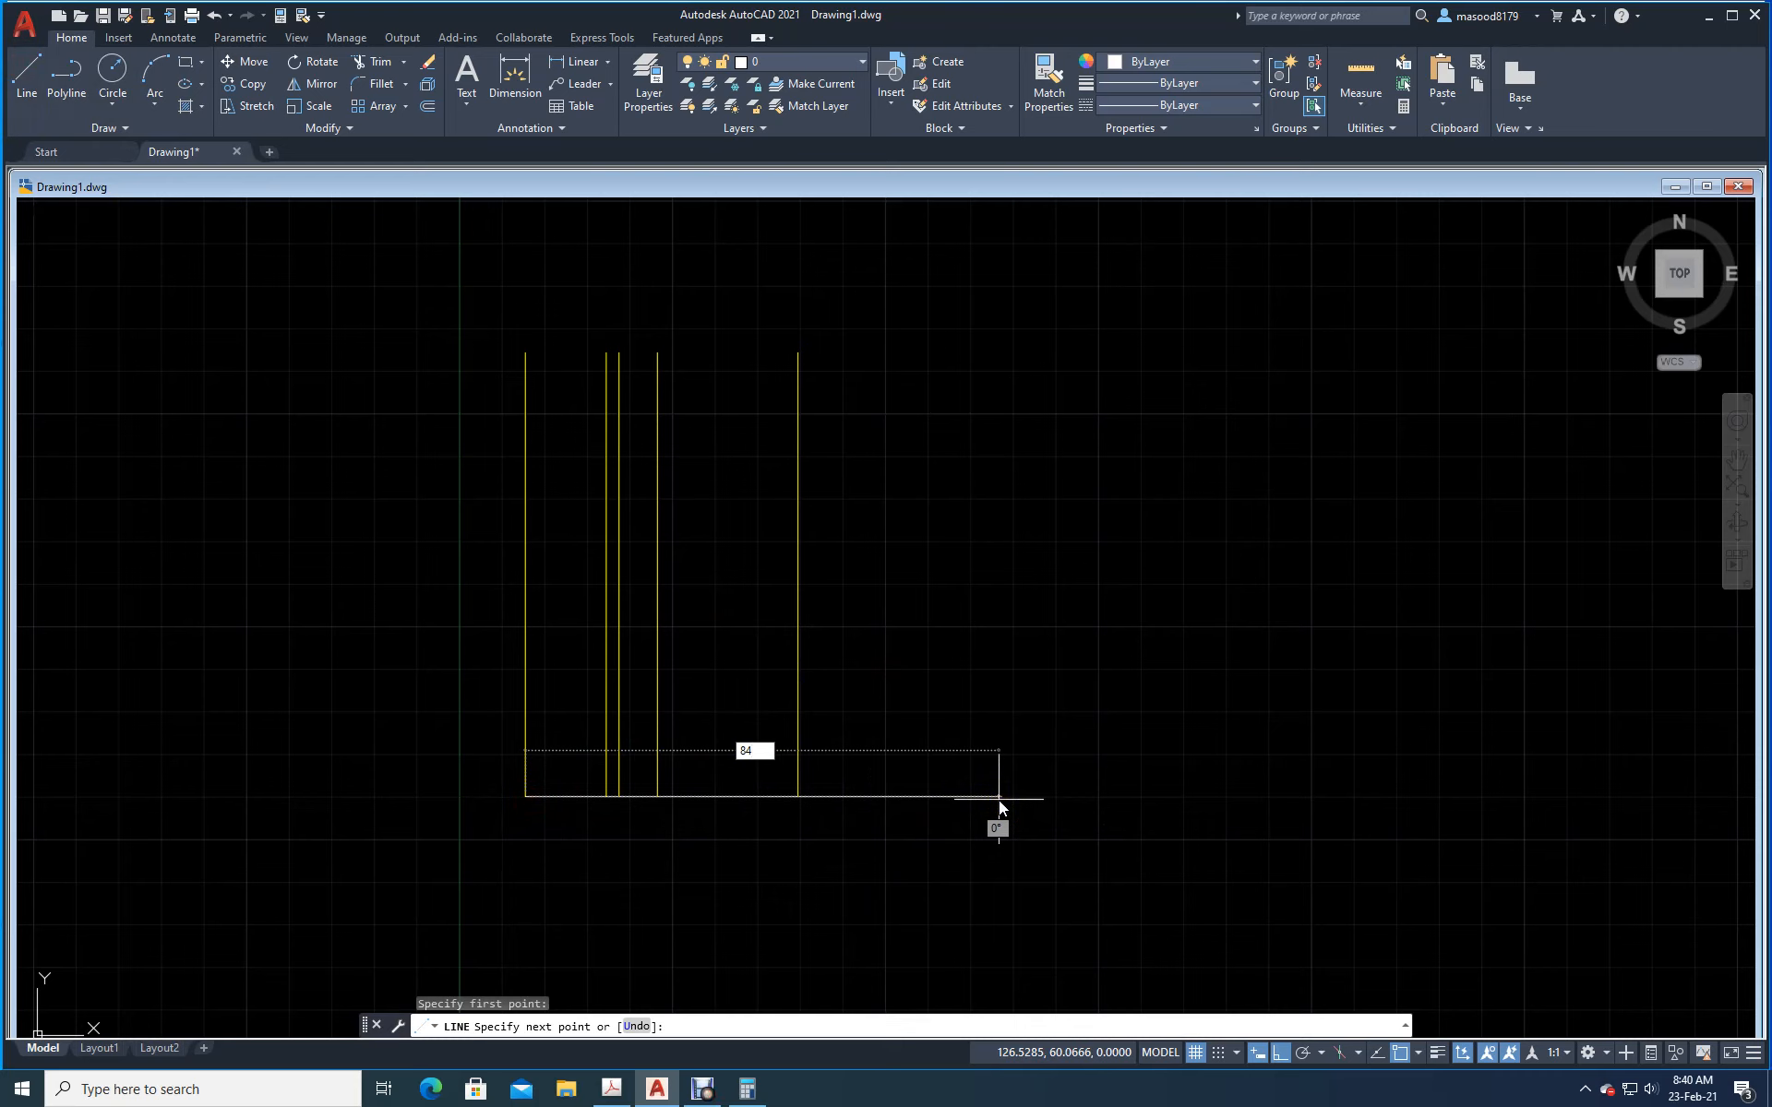
pyautogui.press('Return')
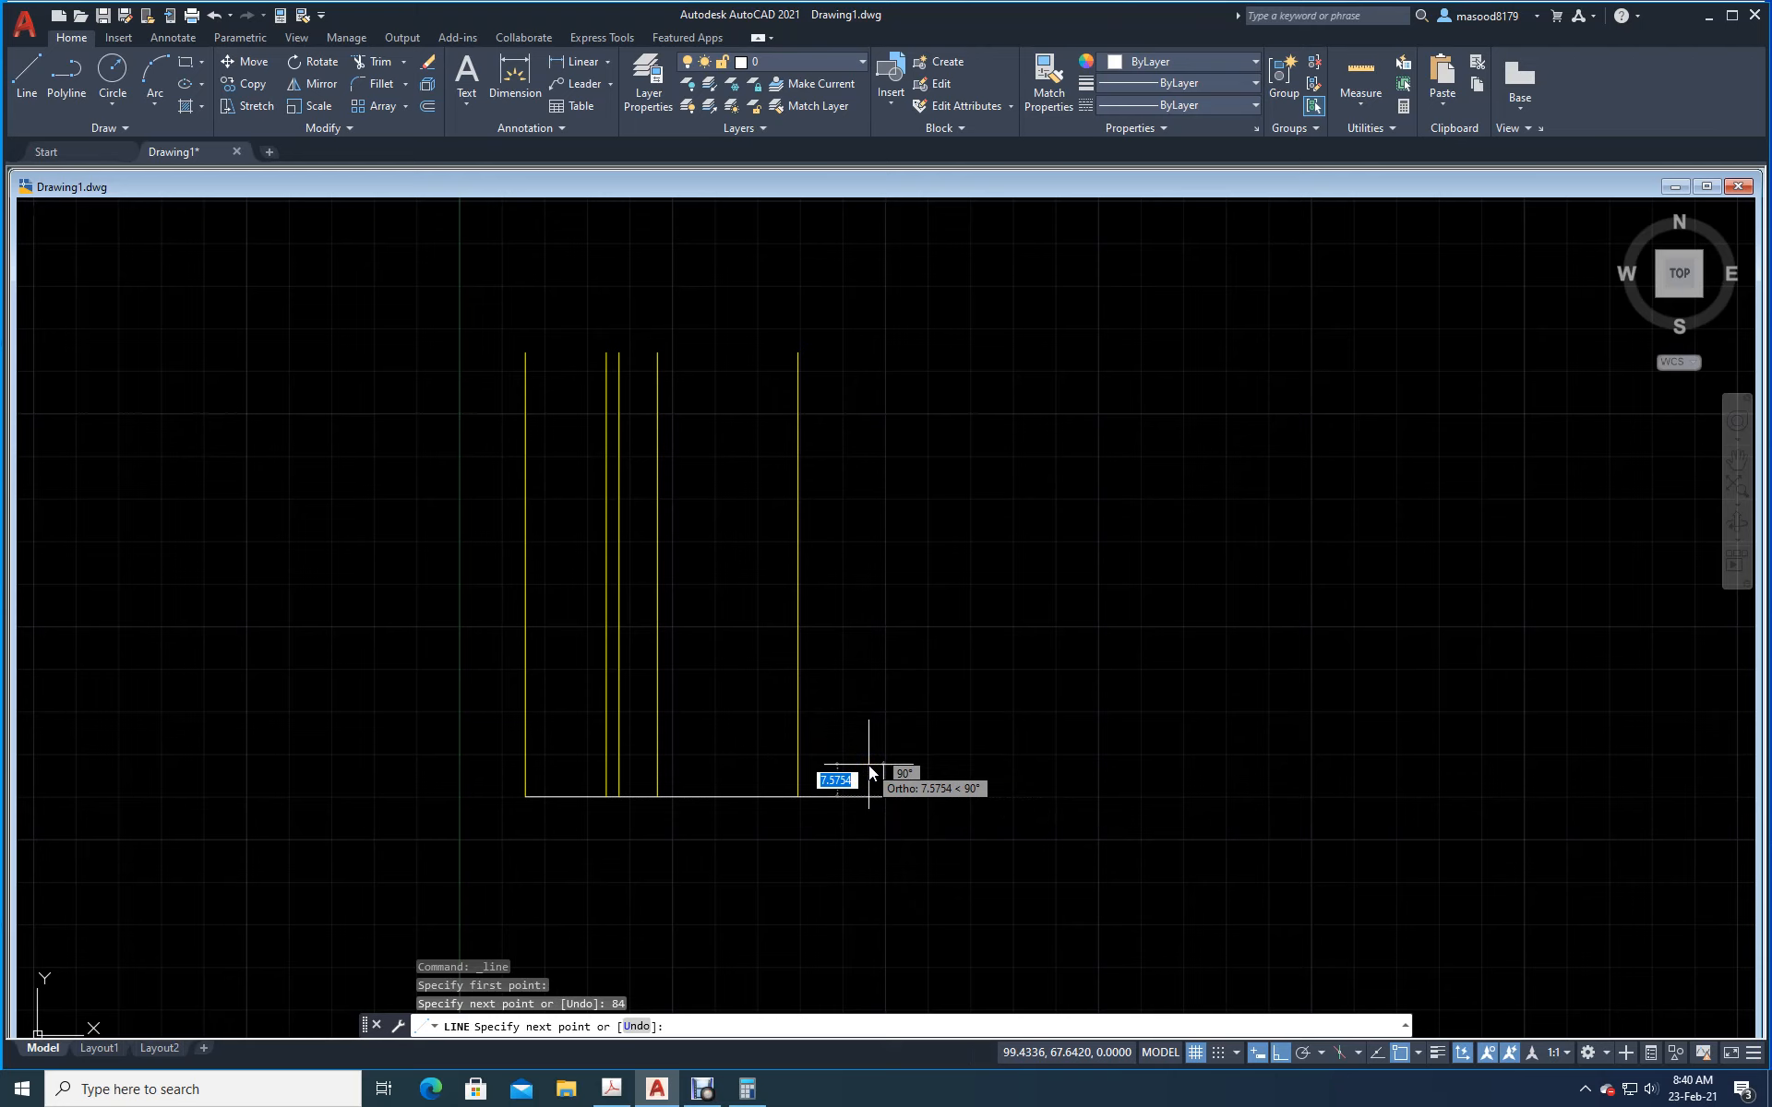
# Step: Draw the sloped end edge to a point tracked 14 up and 4 left of the base corner, plus a top line about 45 units leftward
pyautogui.write('tk')
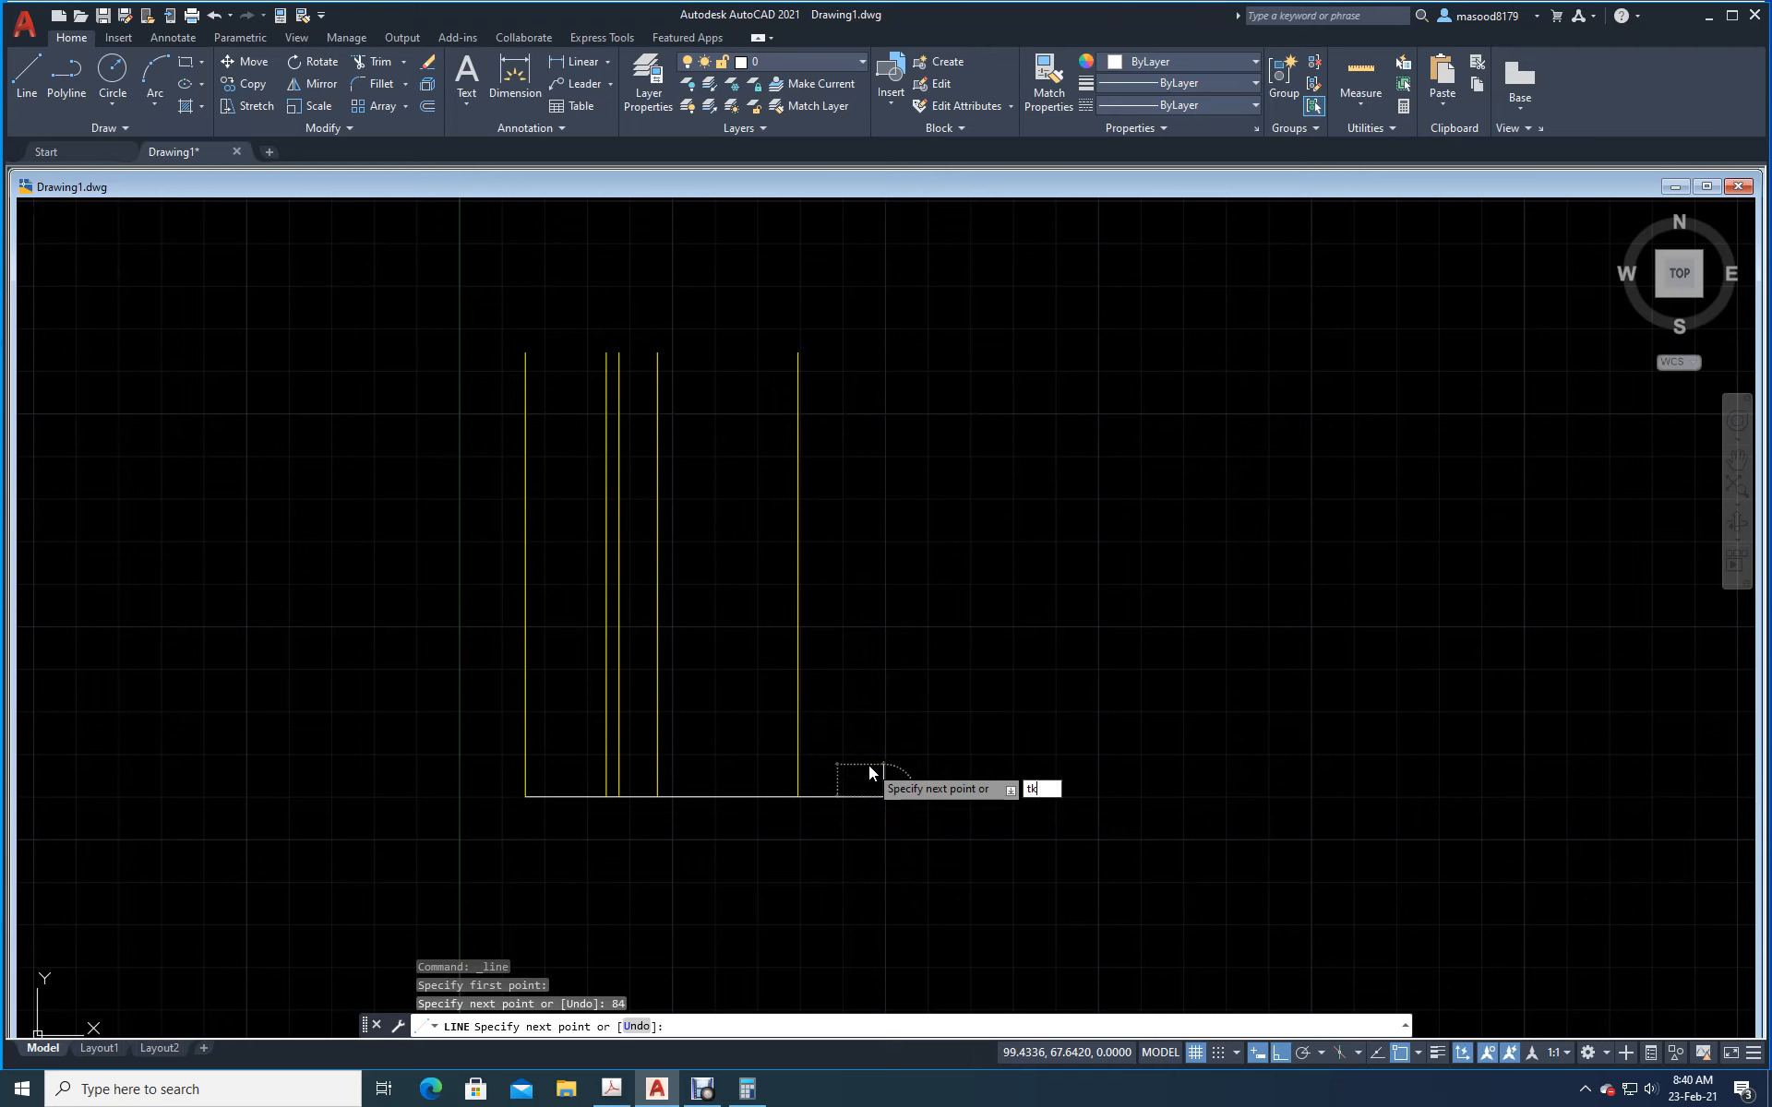
pyautogui.press('Return')
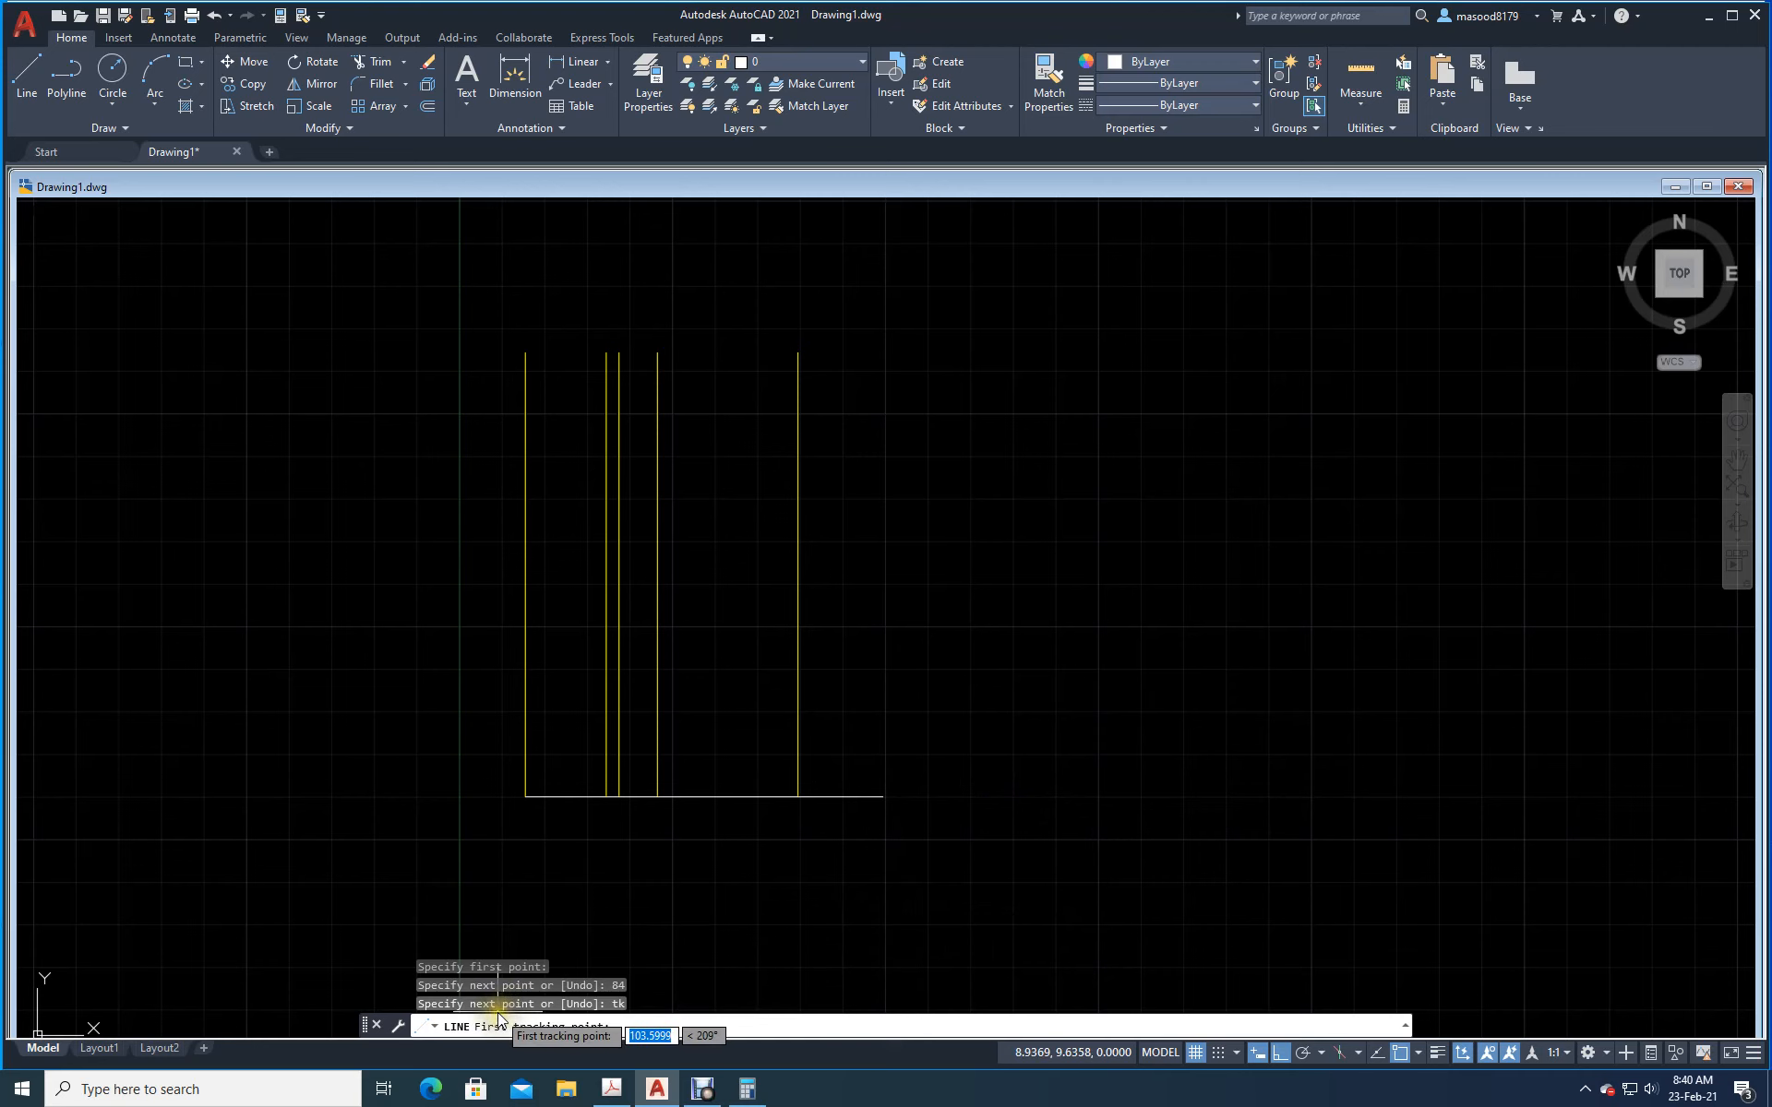
pyautogui.click(883, 797)
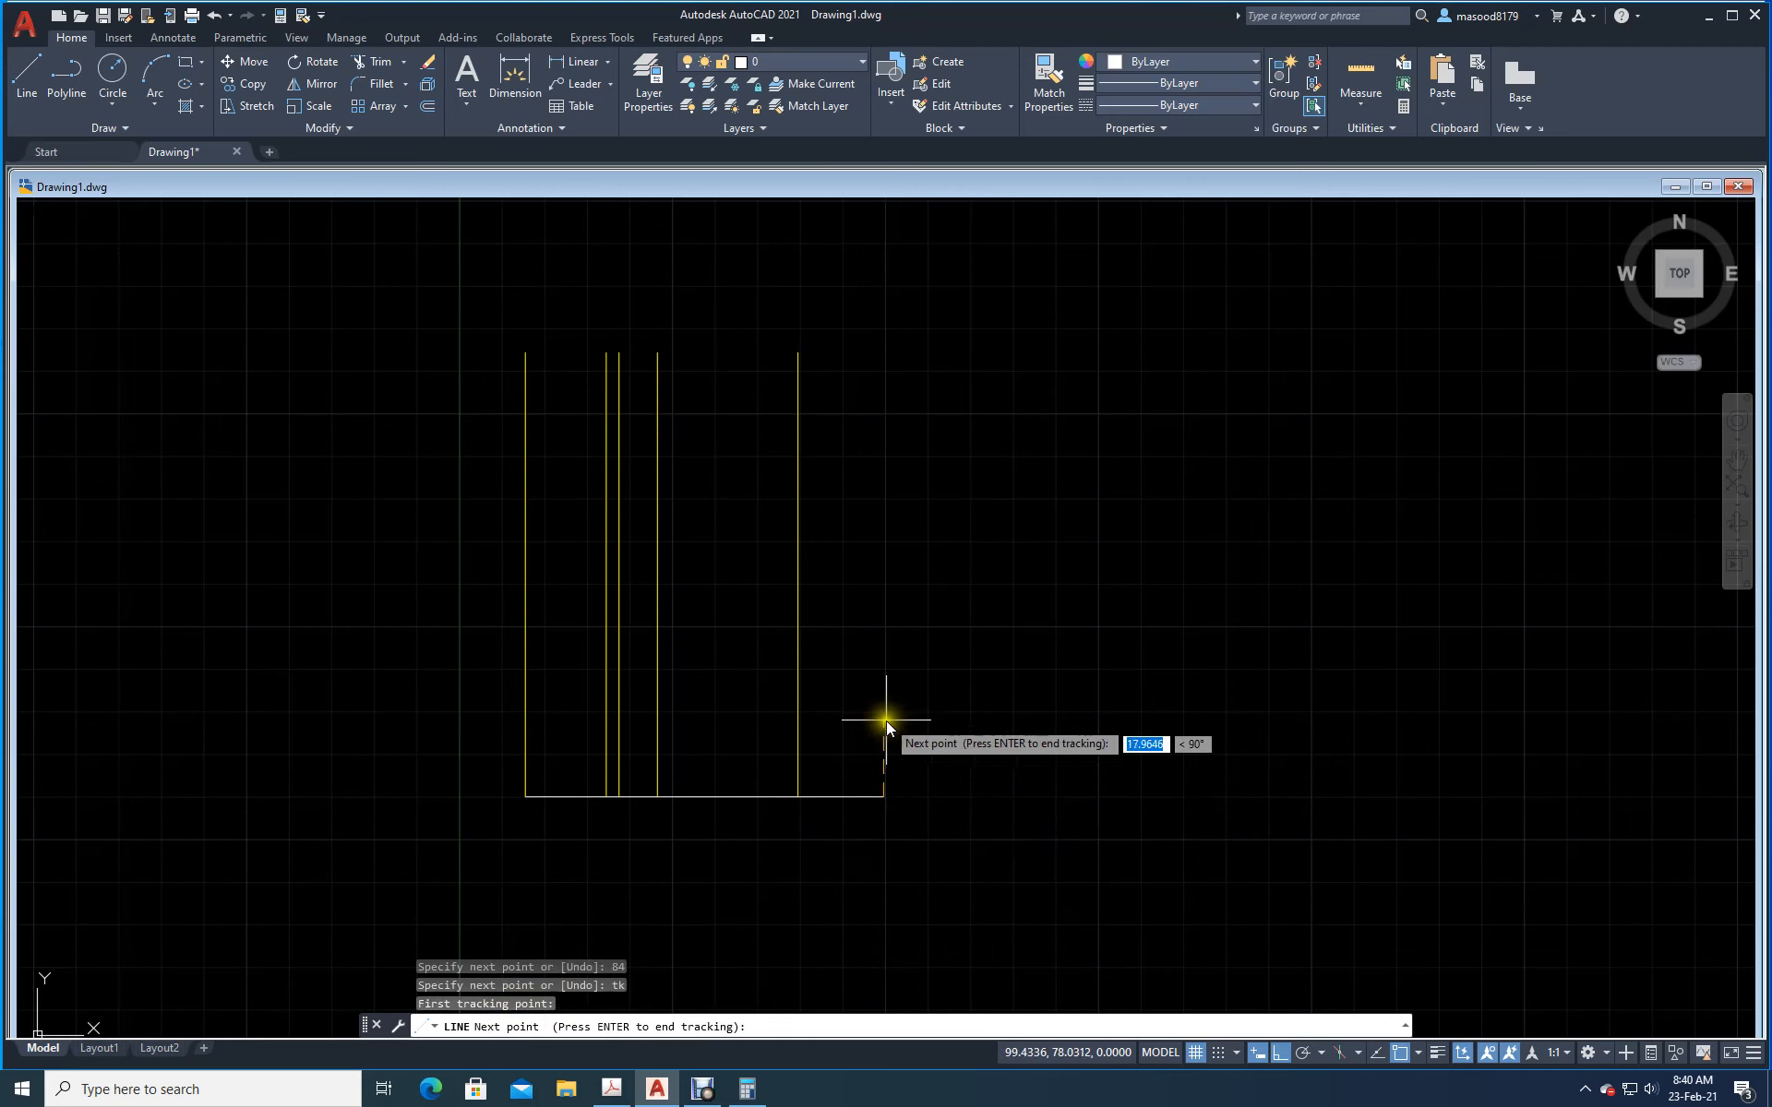
pyautogui.write('14')
pyautogui.press('Return')
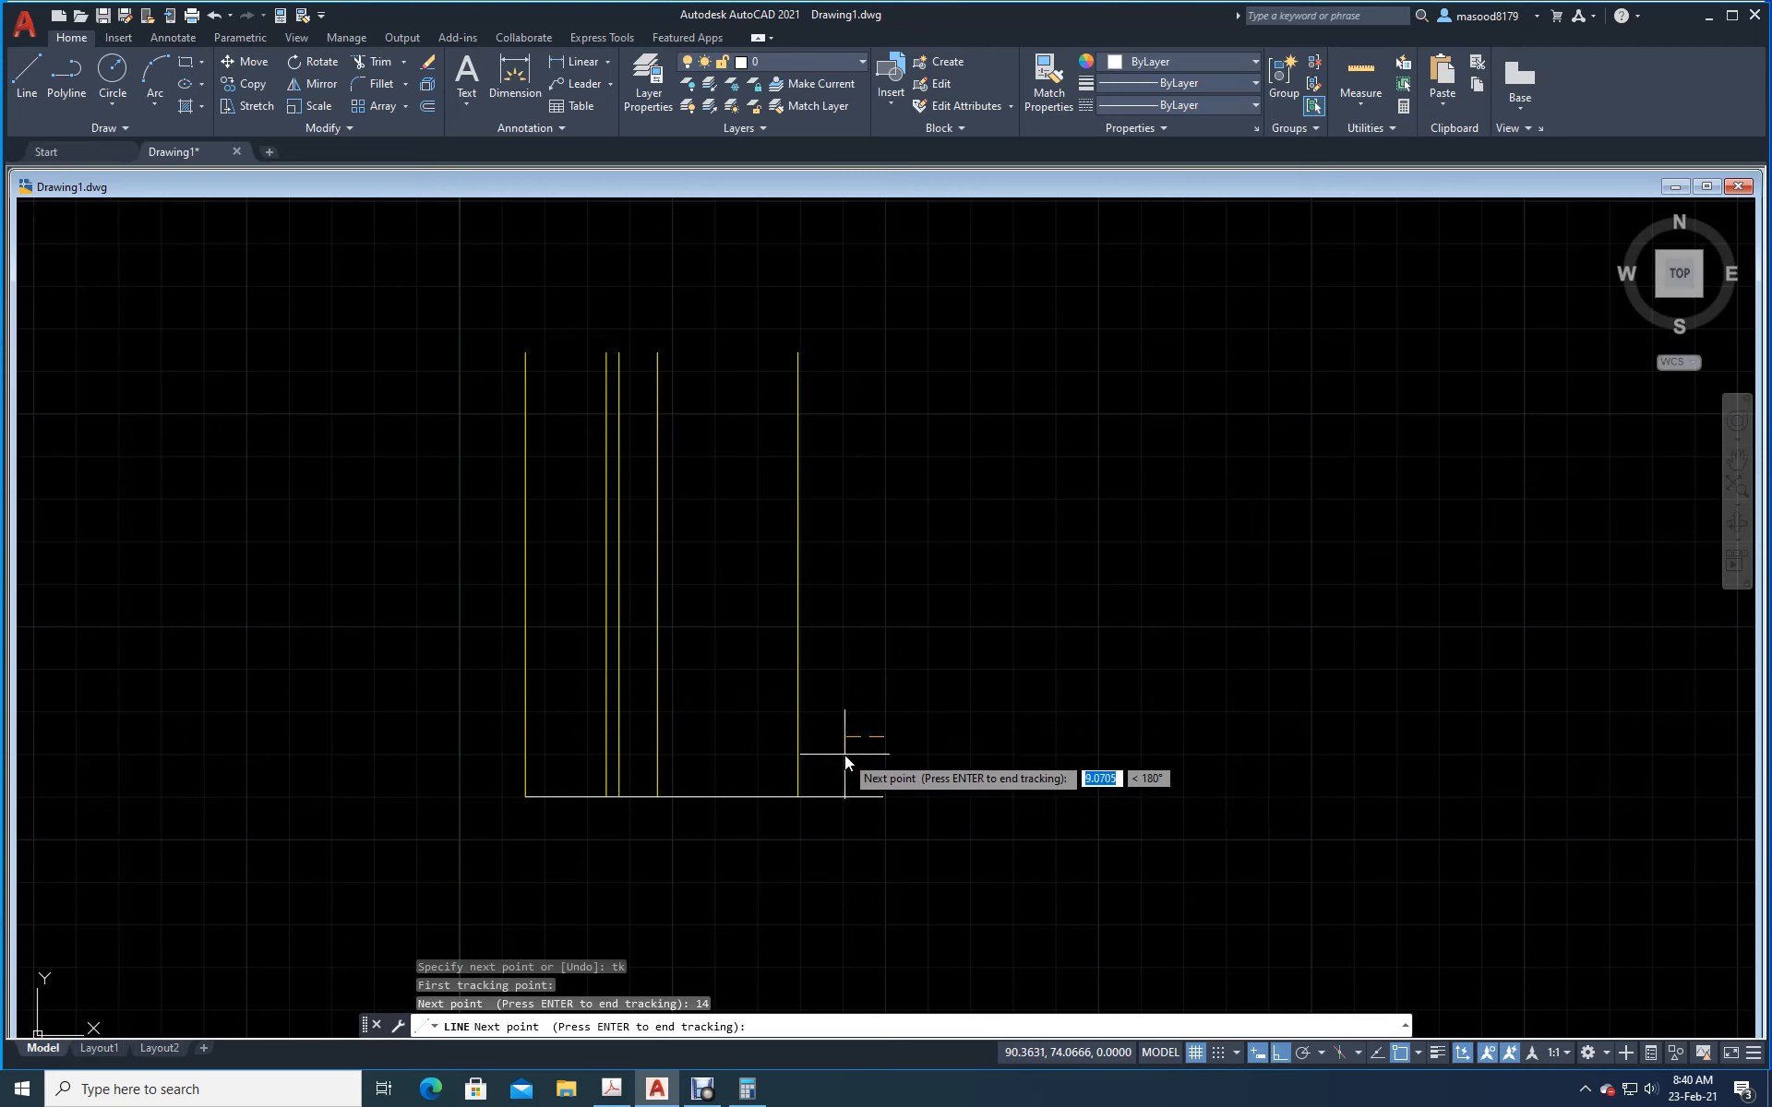
pyautogui.write('4')
pyautogui.press('Return')
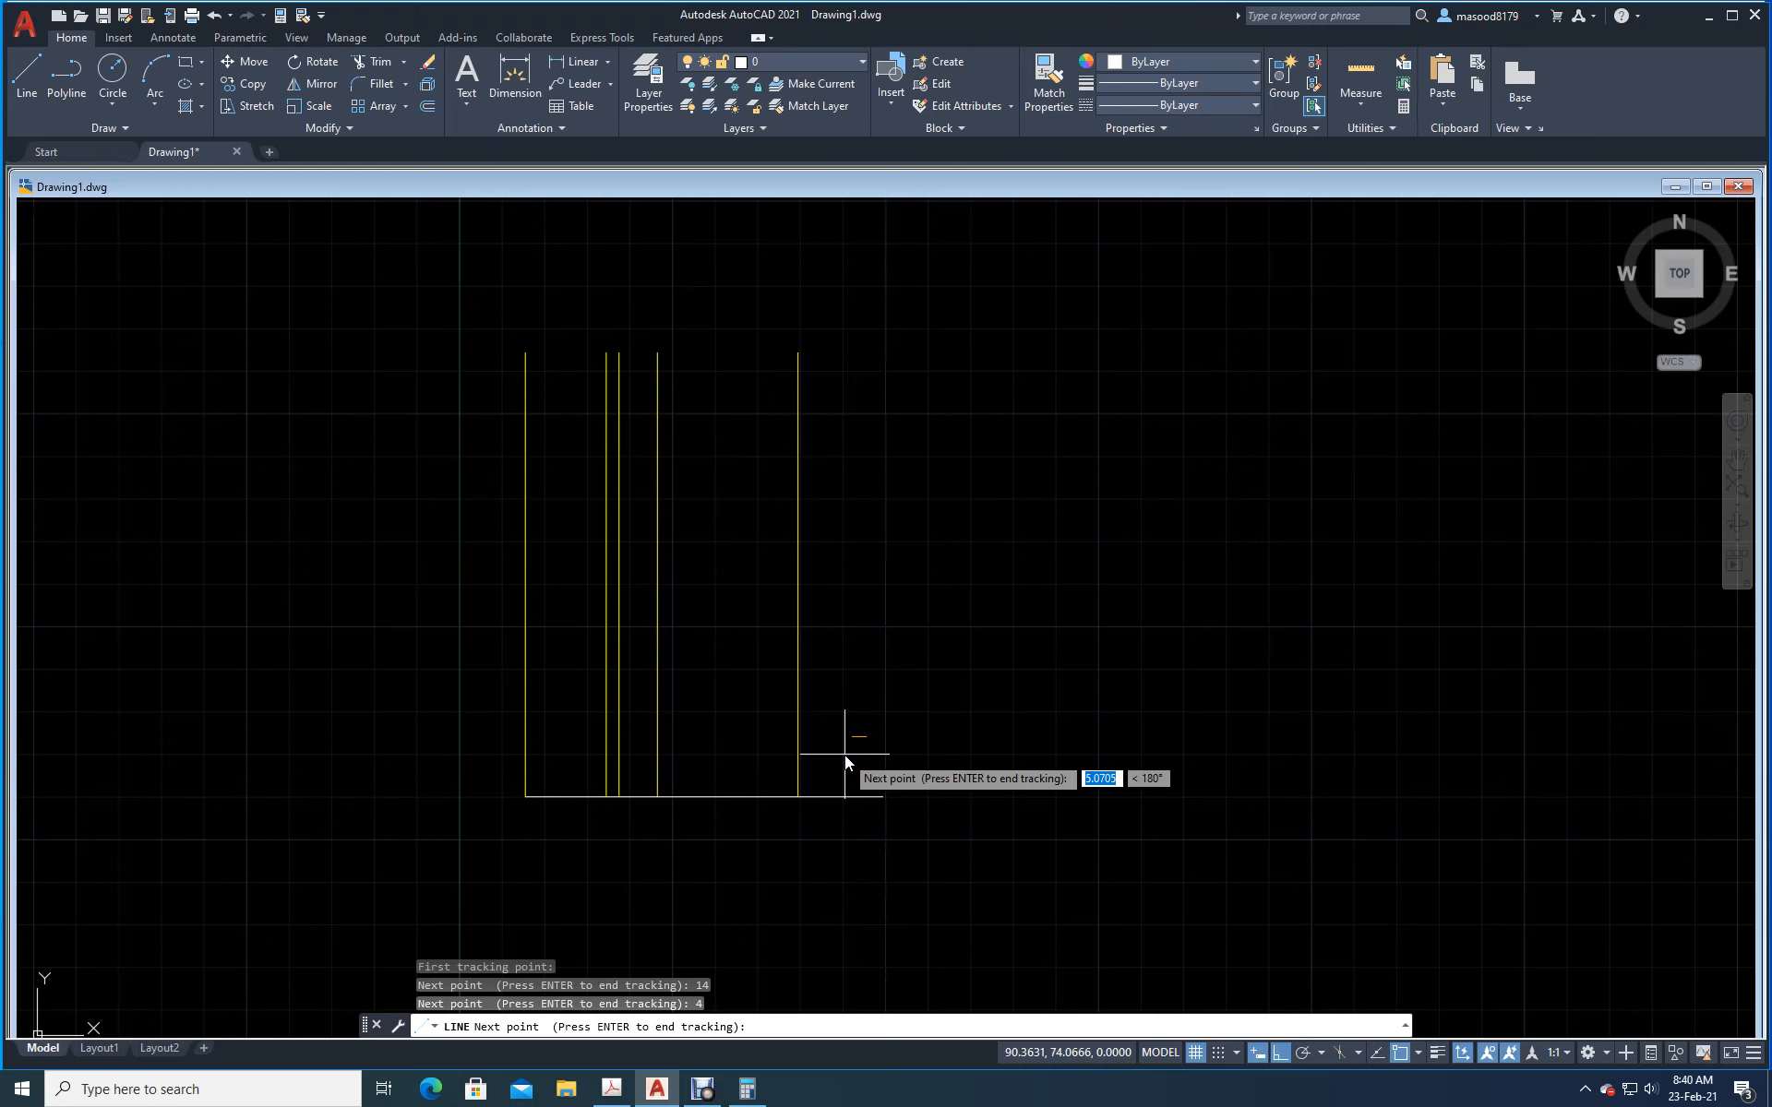
pyautogui.press('Return')
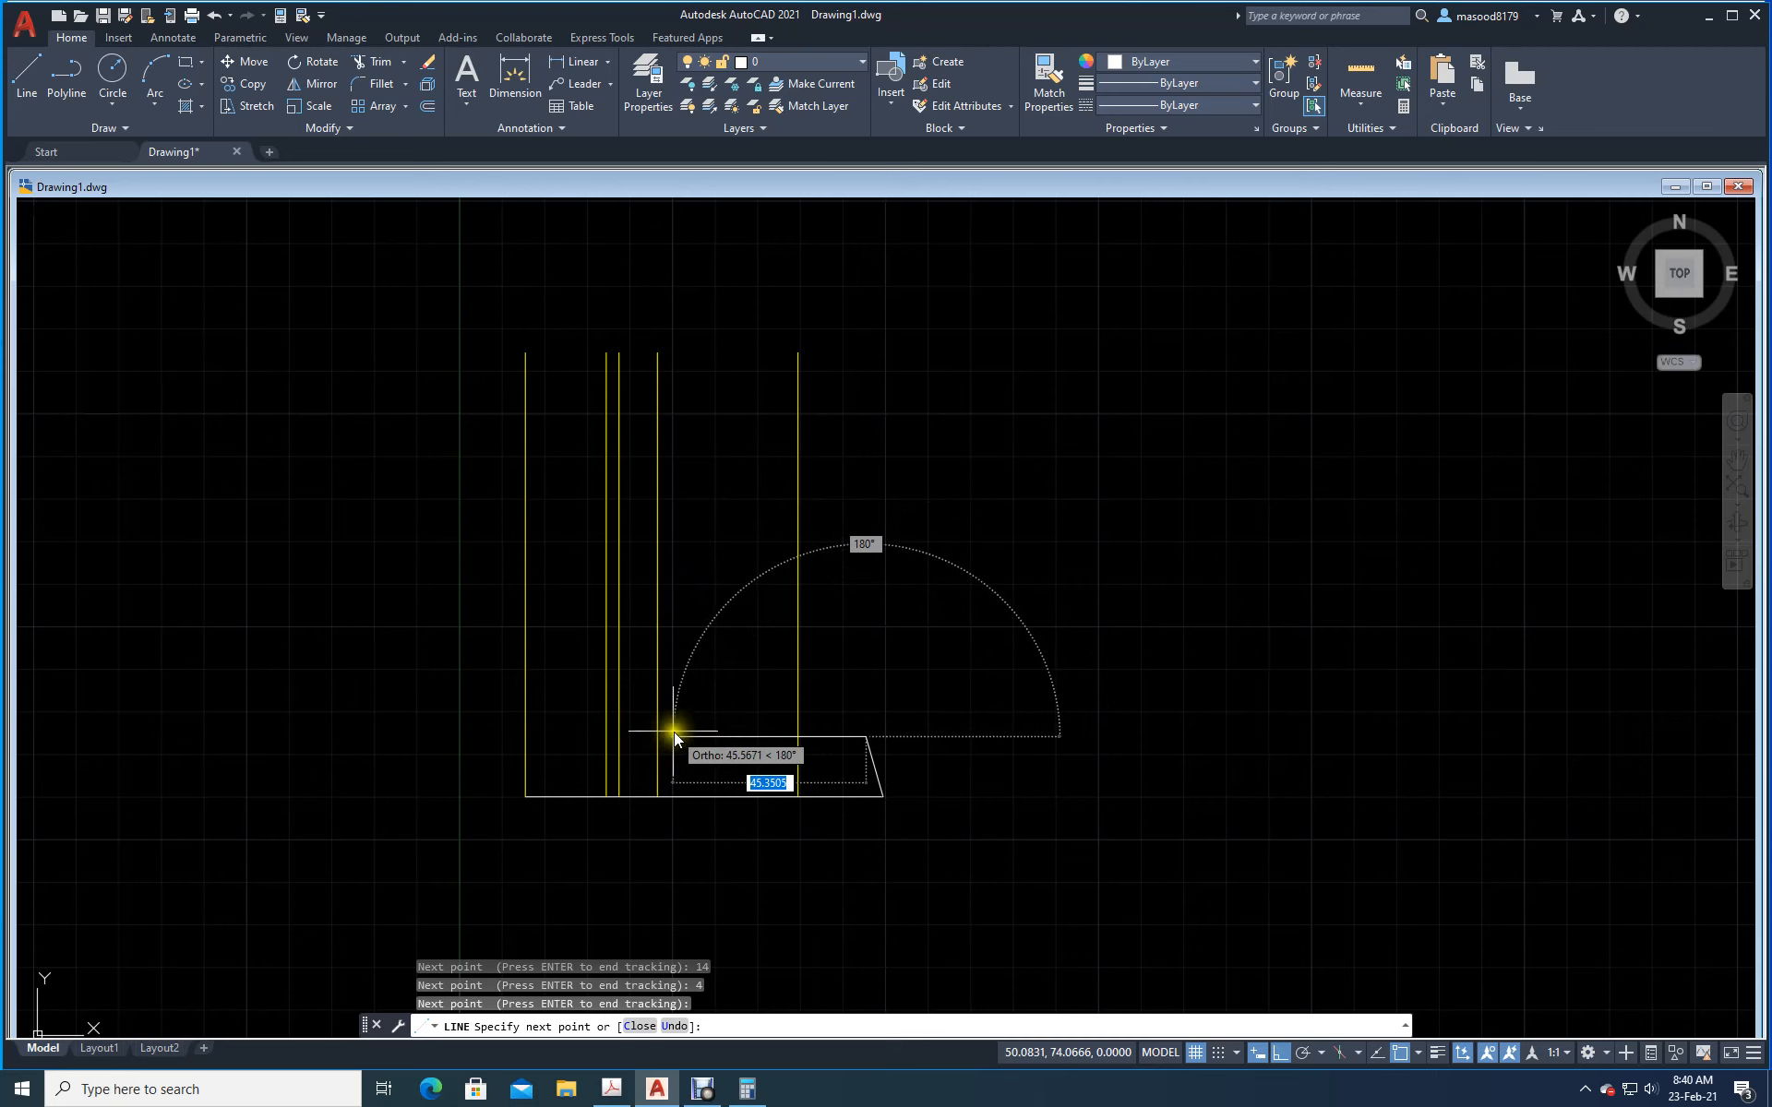
pyautogui.press('Return')
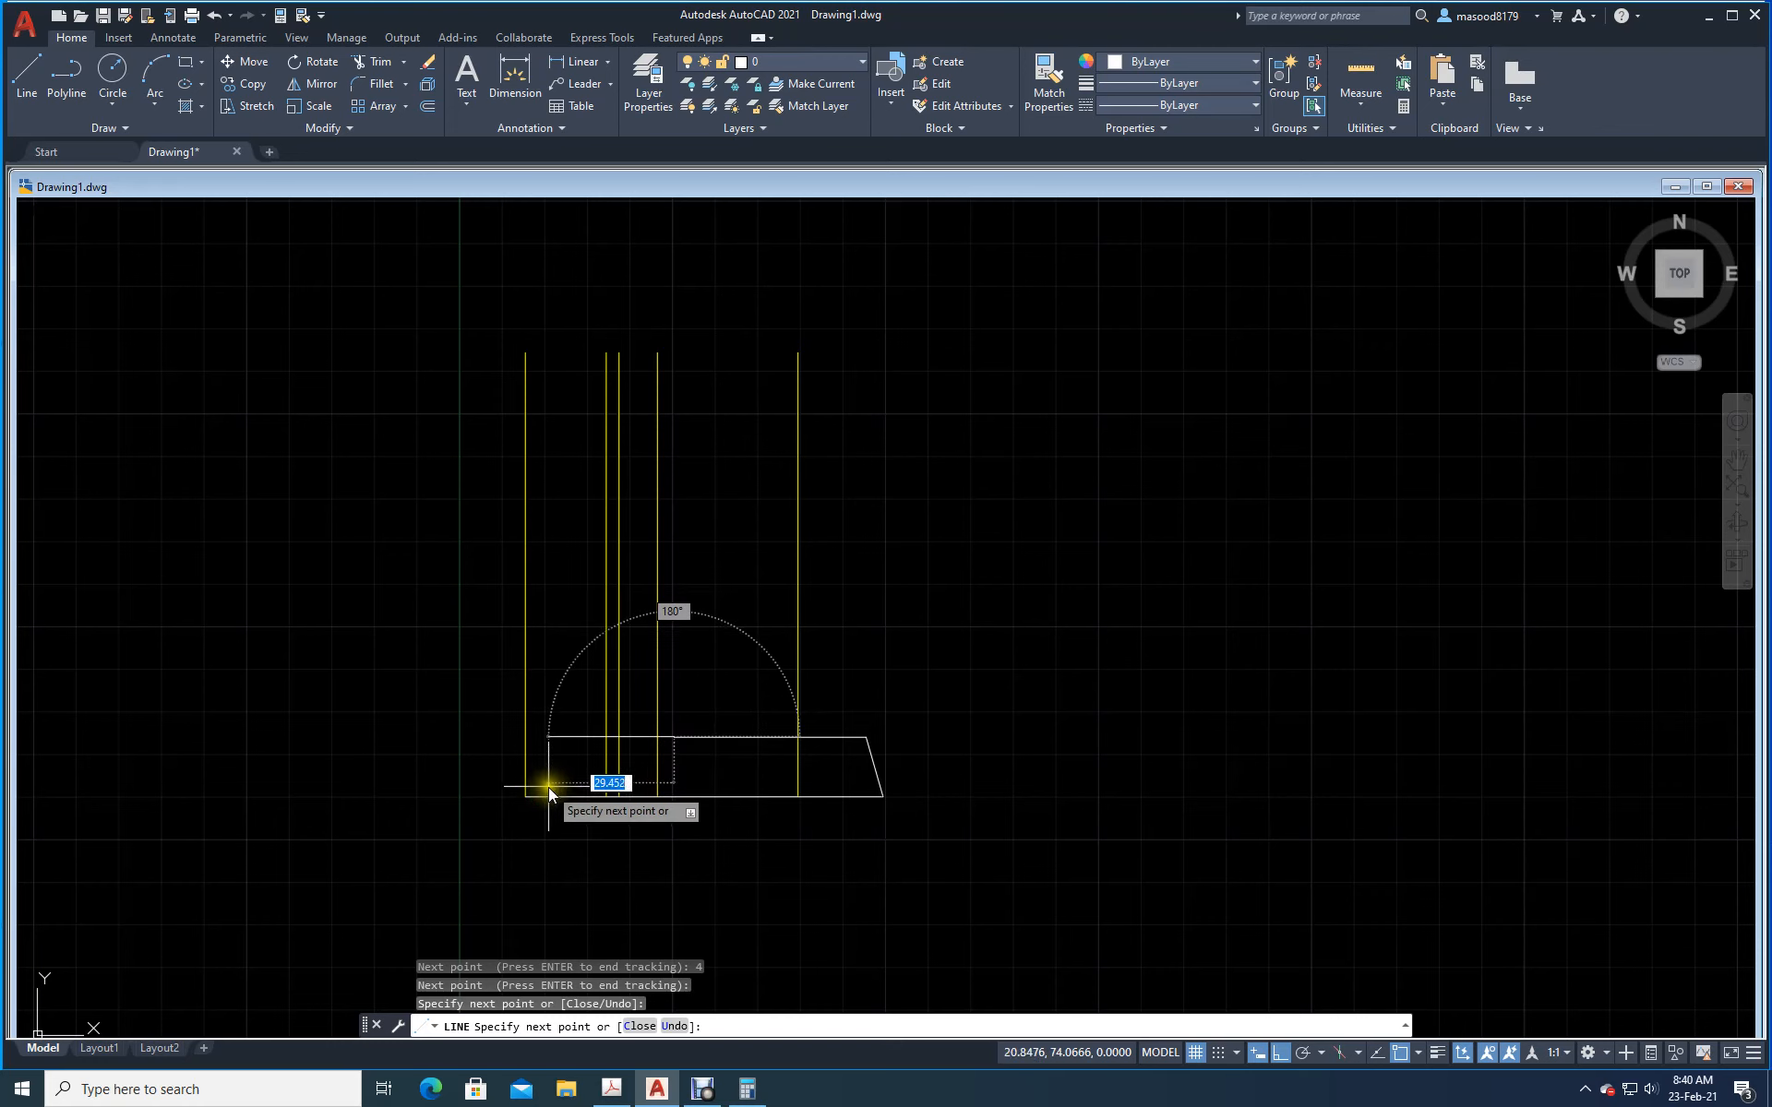
pyautogui.press('Escape')
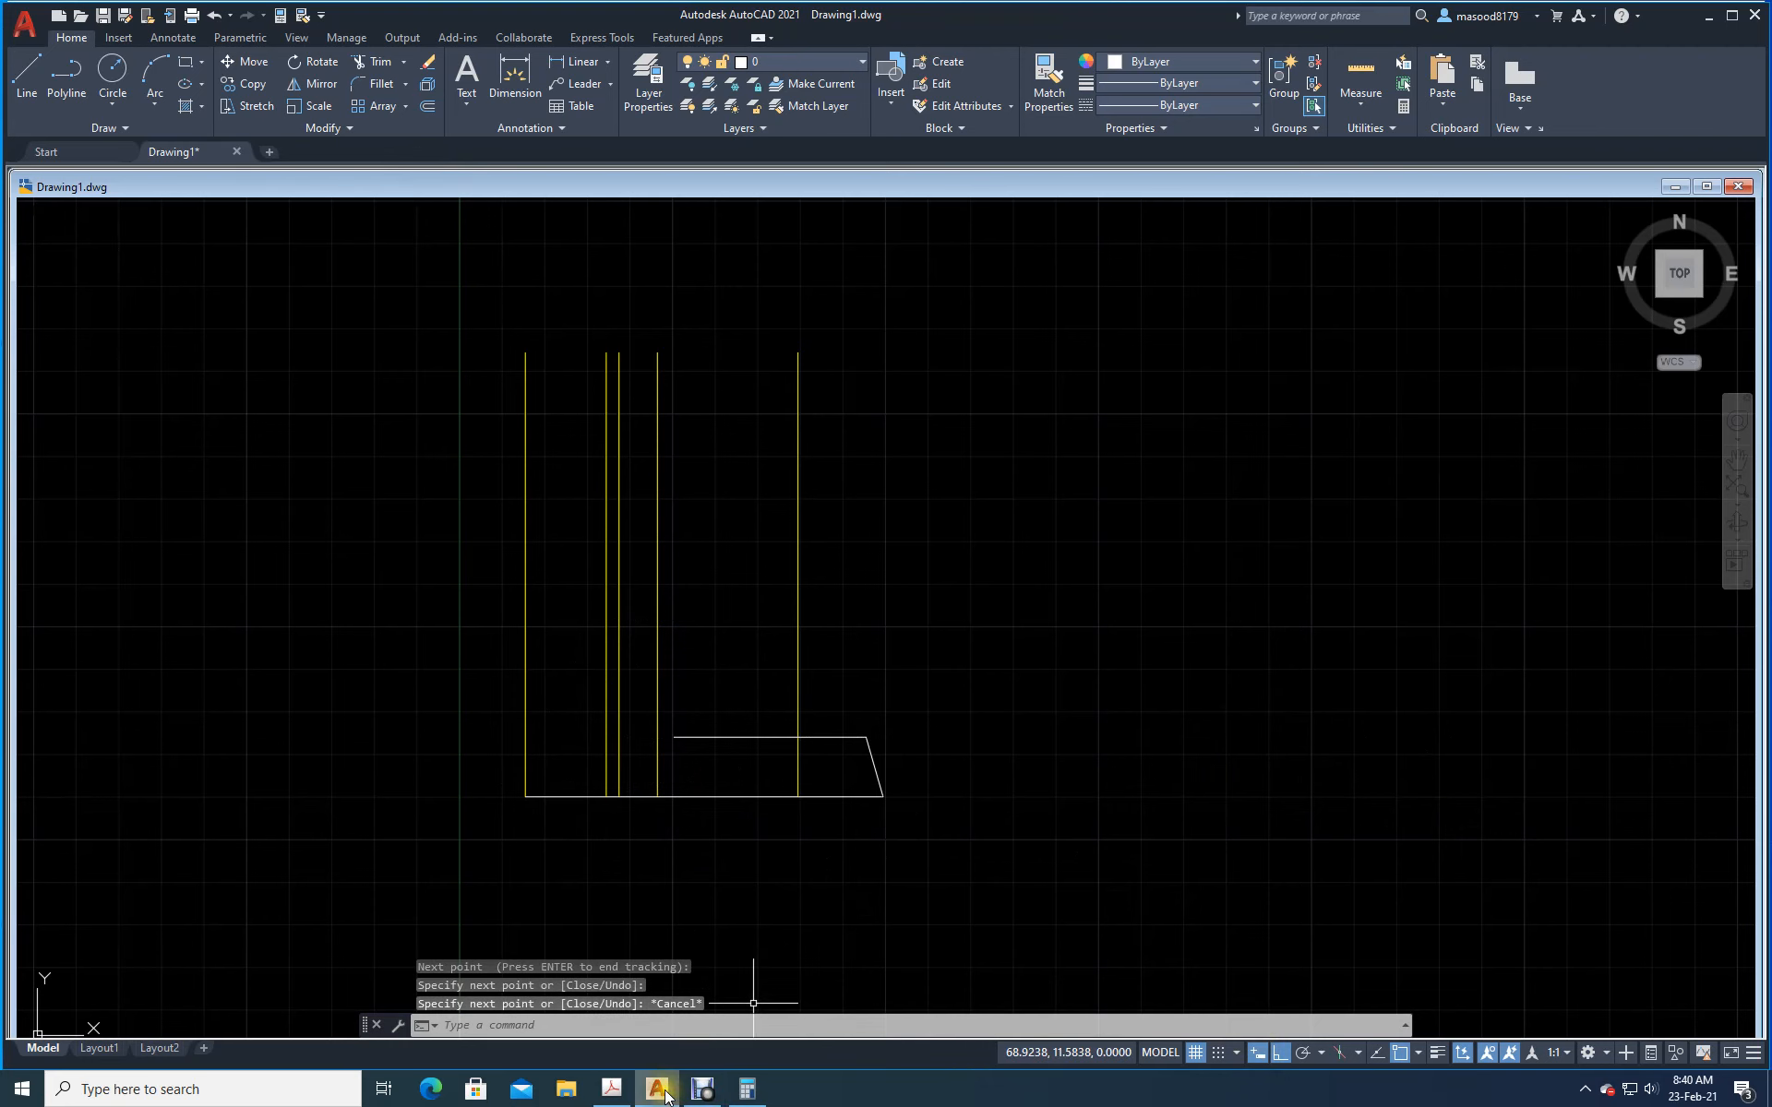
# Step: Check the height in the reference PDF and, back in AutoCAD, offset the base line 55 units upward using the Through option
pyautogui.click(612, 1091)
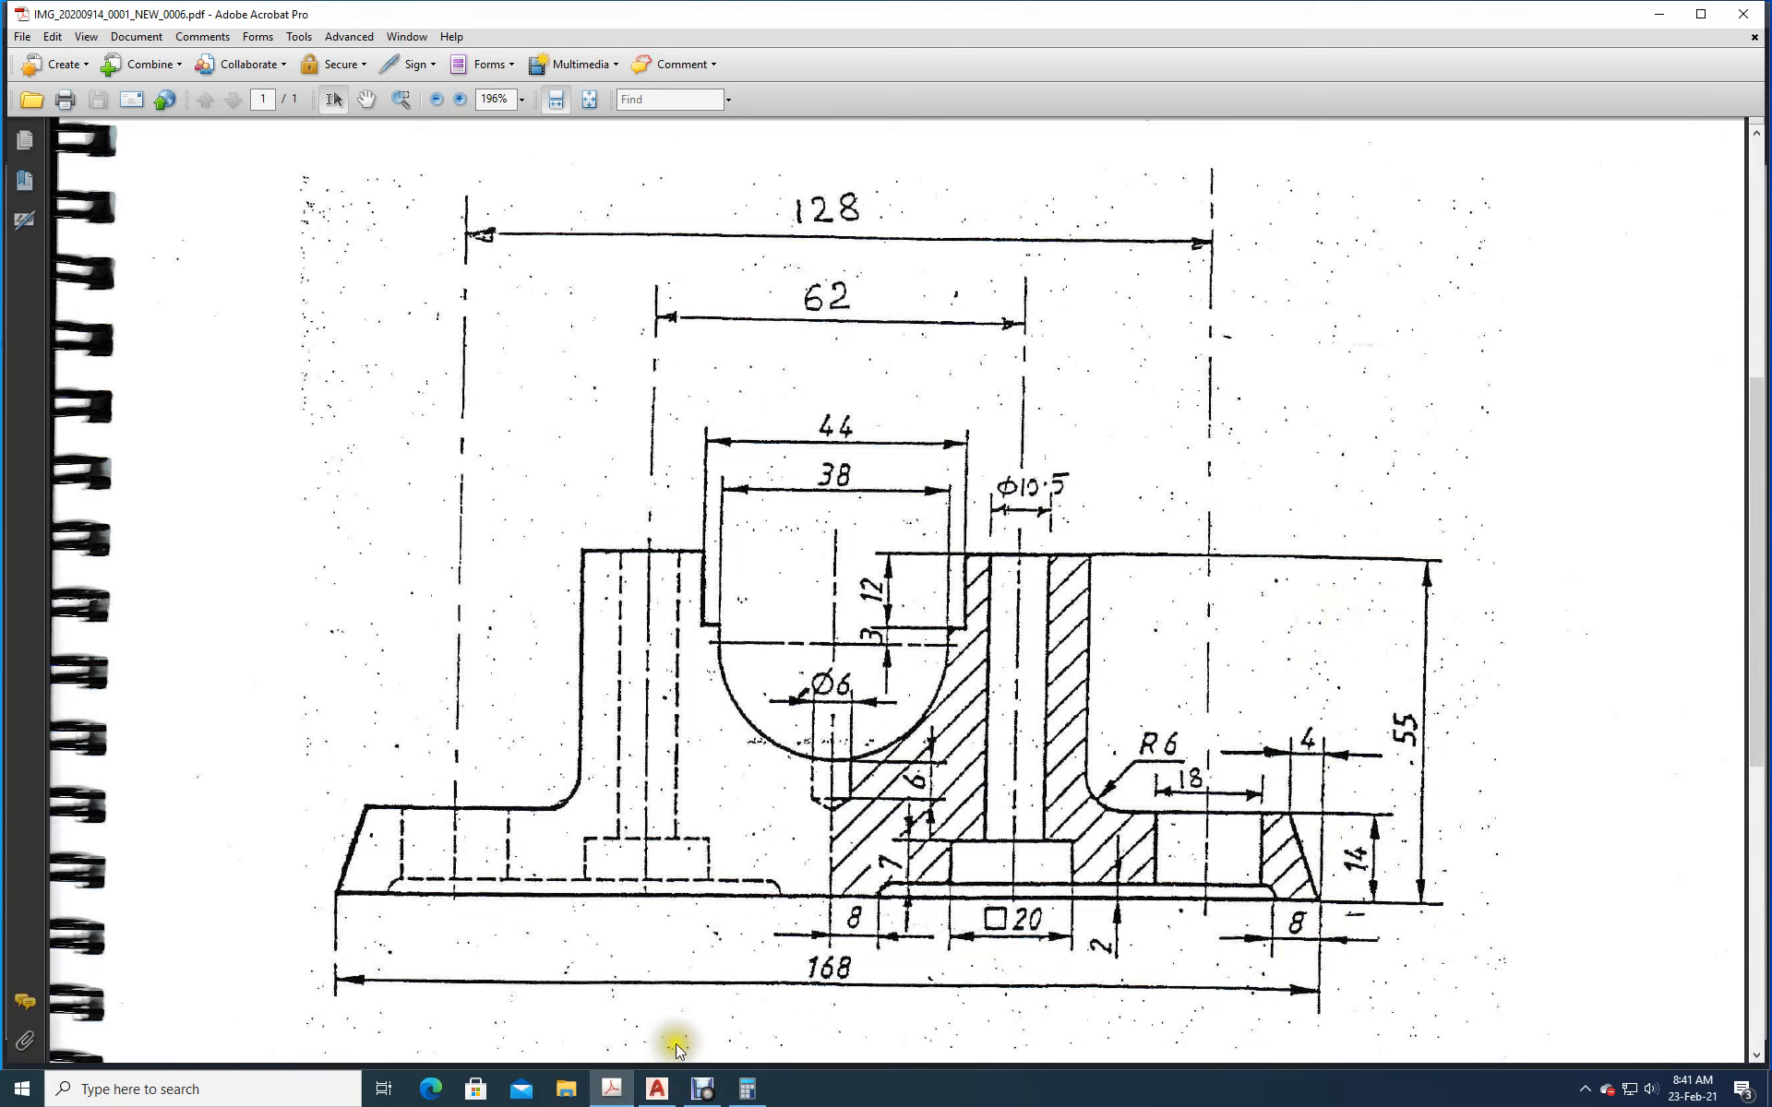
pyautogui.click(660, 1094)
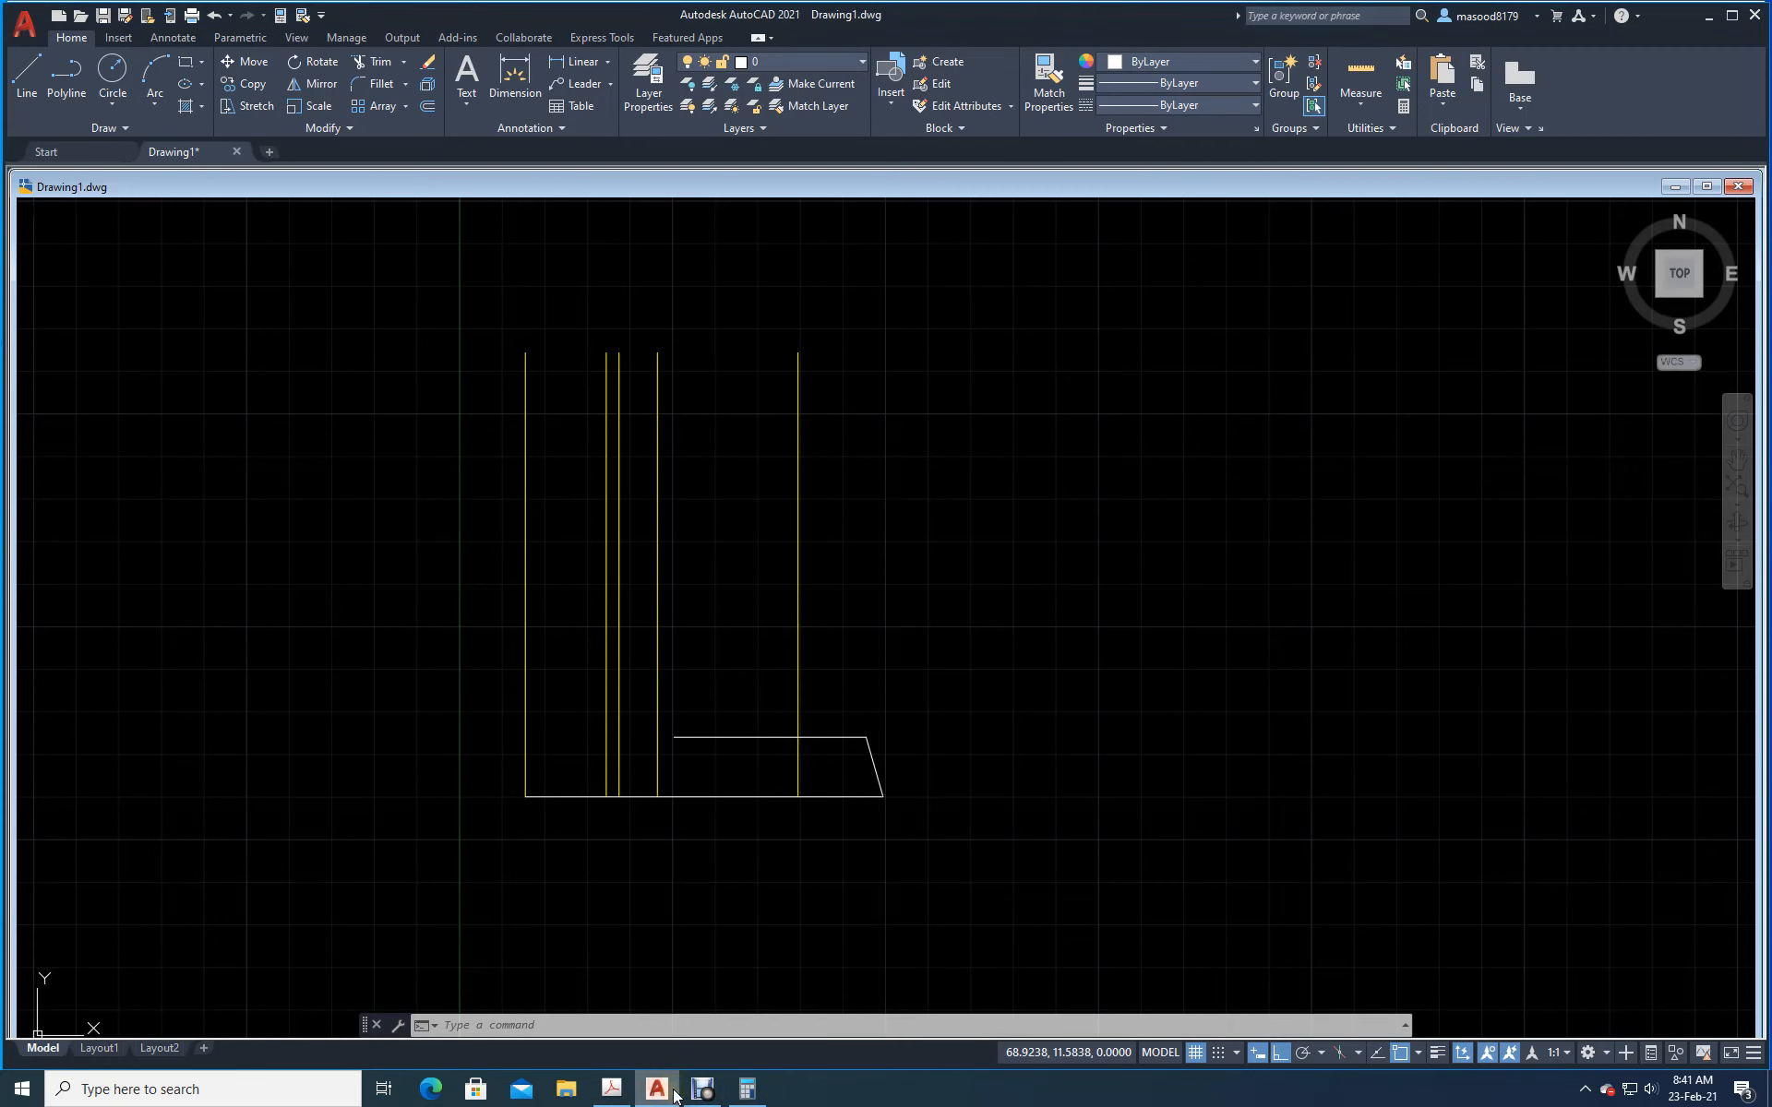
pyautogui.click(427, 107)
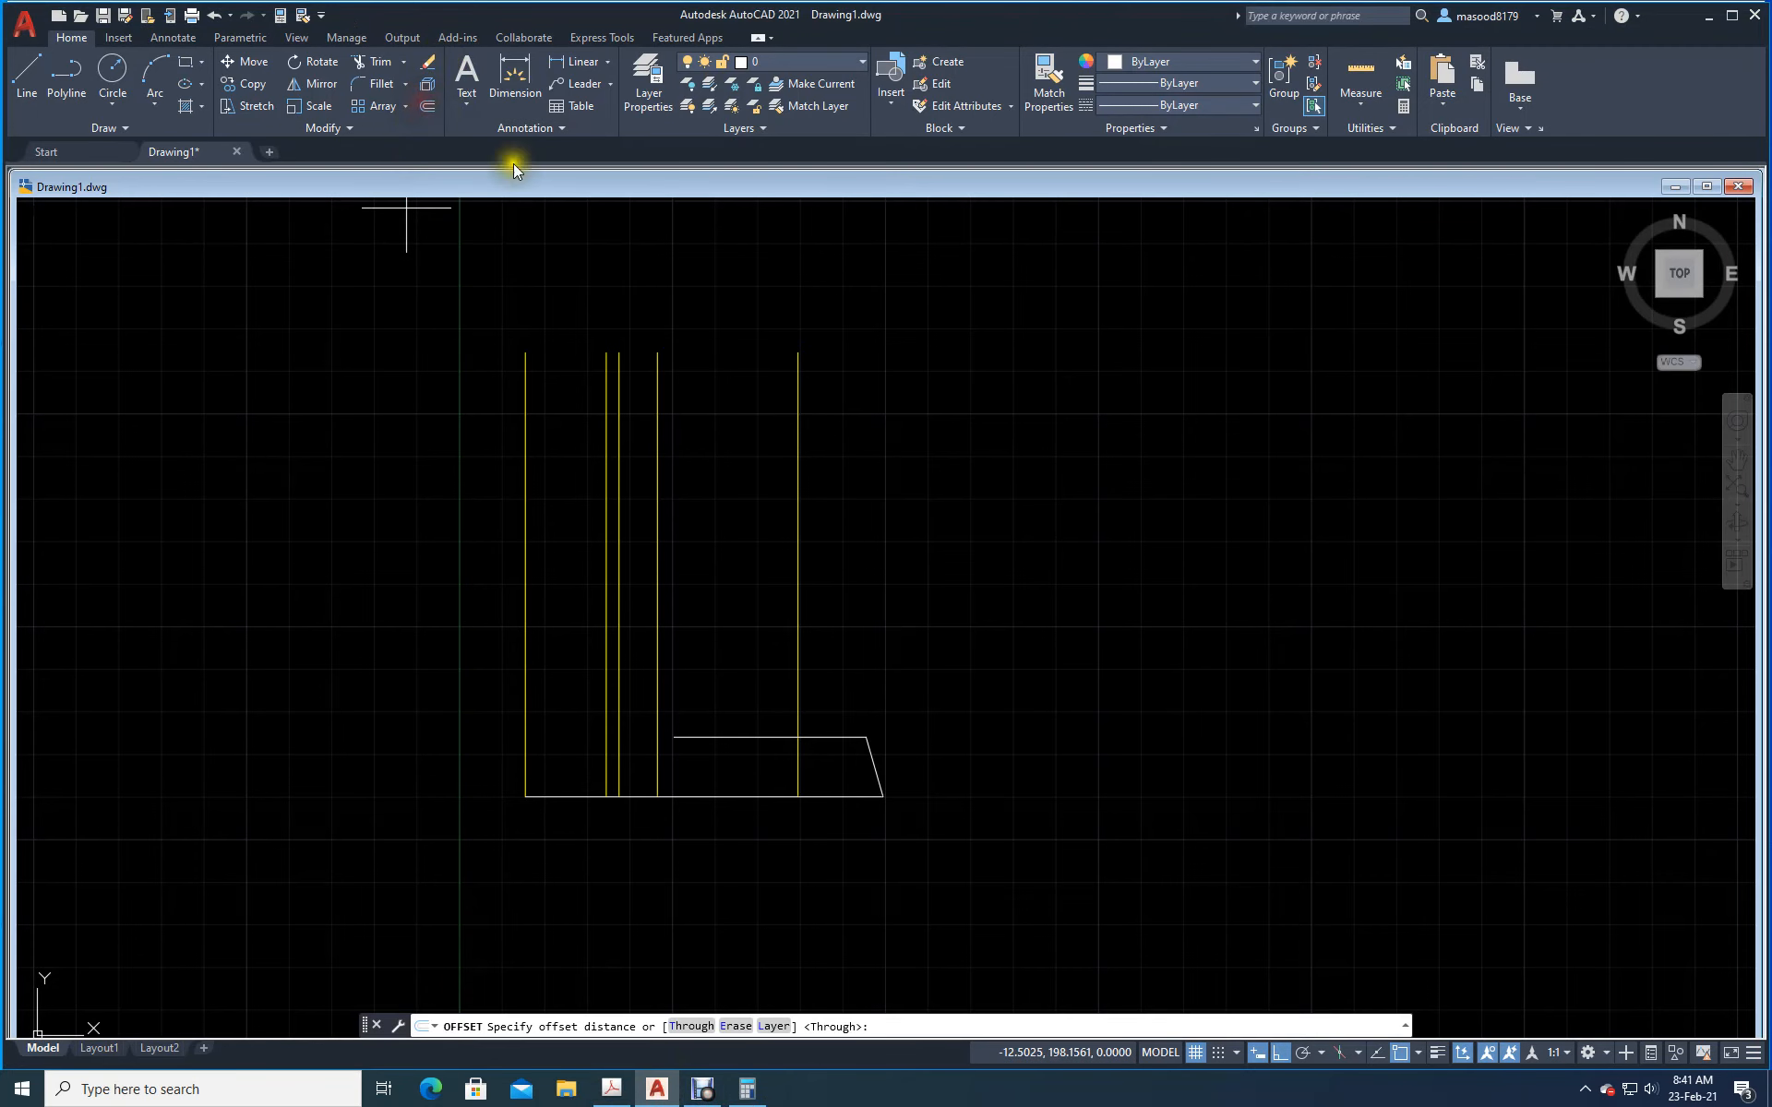
pyautogui.click(691, 1027)
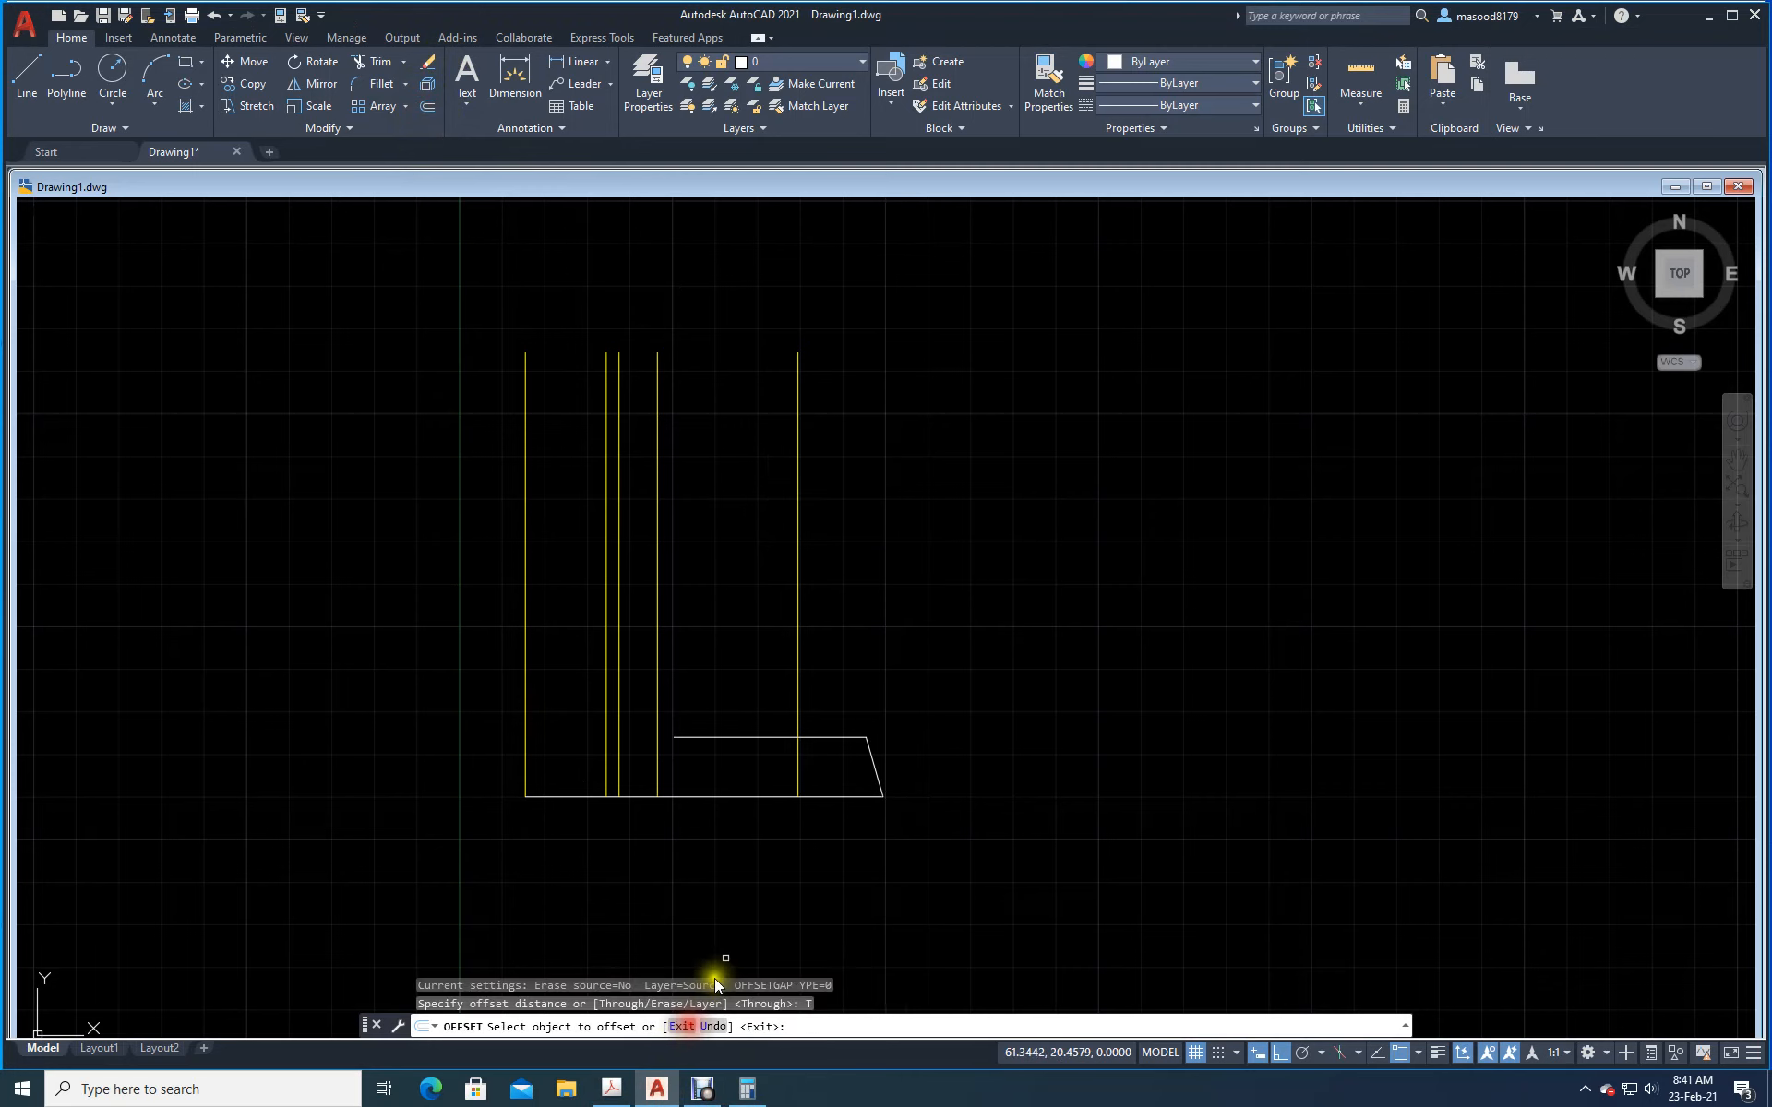
pyautogui.click(737, 796)
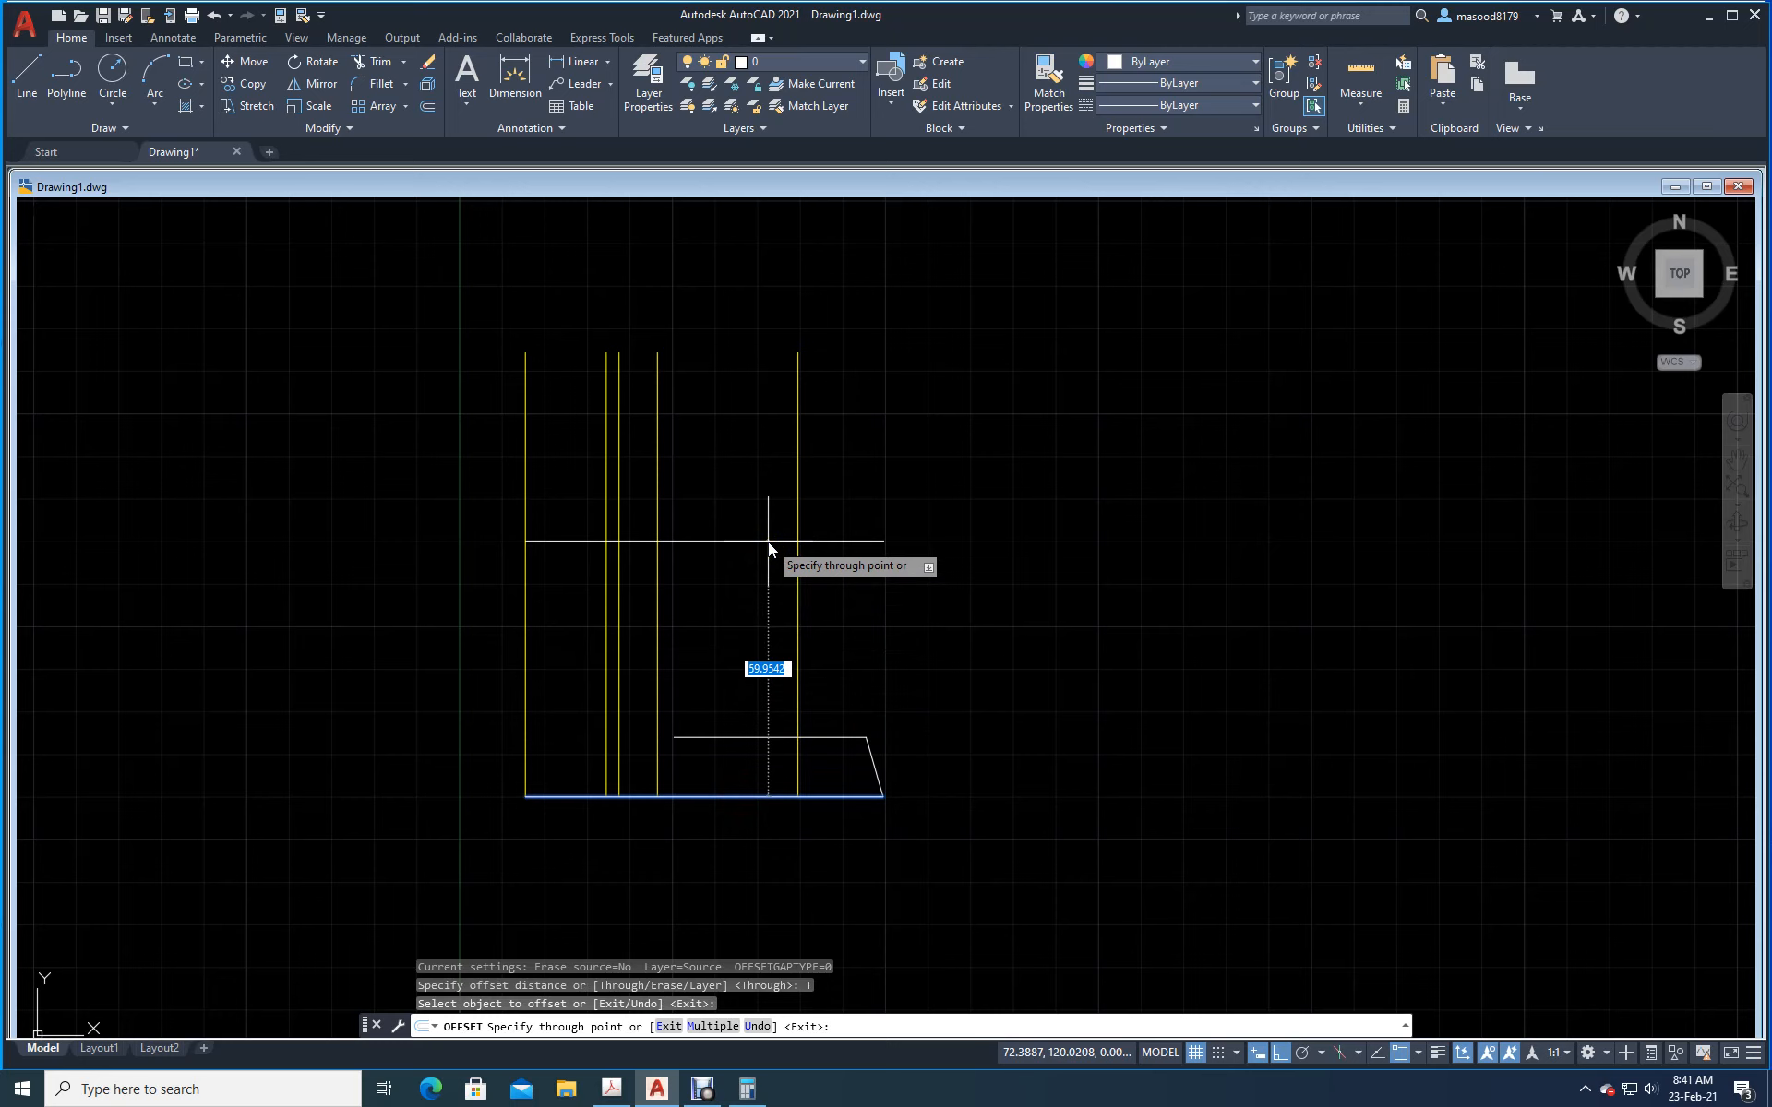
pyautogui.write('55')
pyautogui.press('Return')
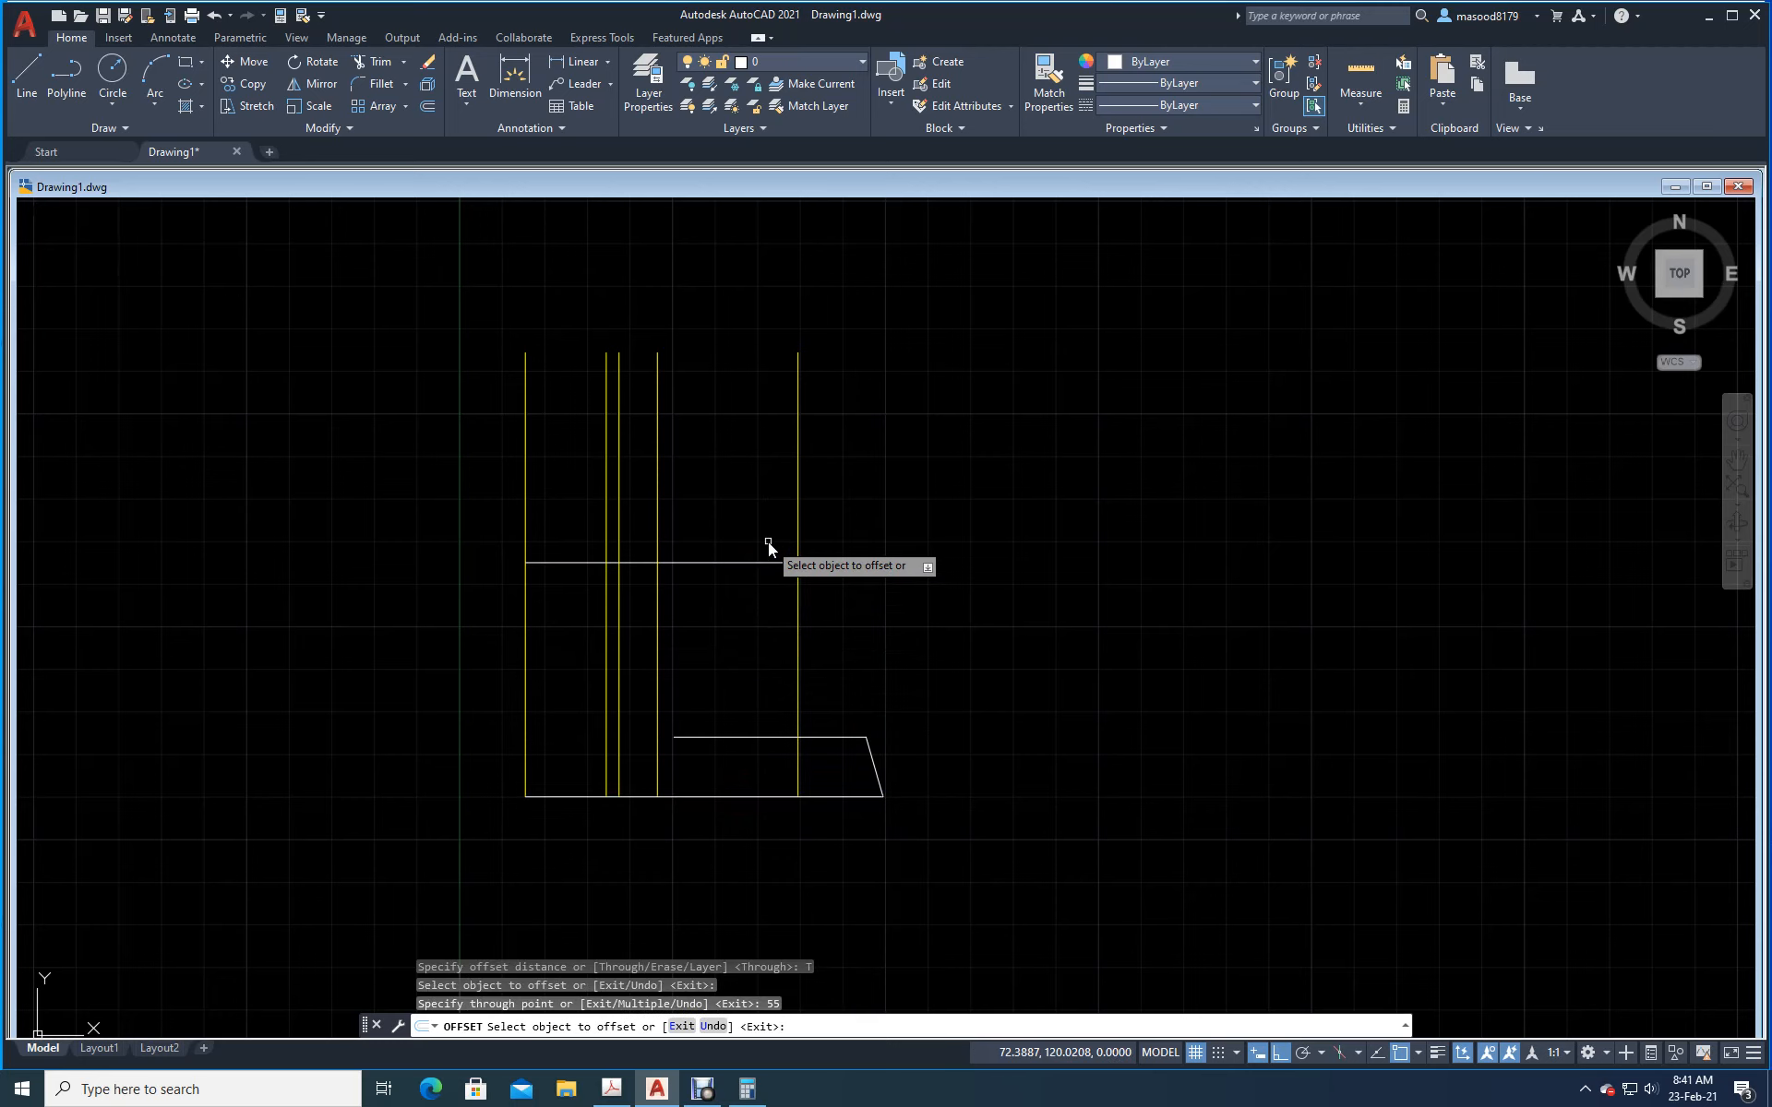
pyautogui.press('Return')
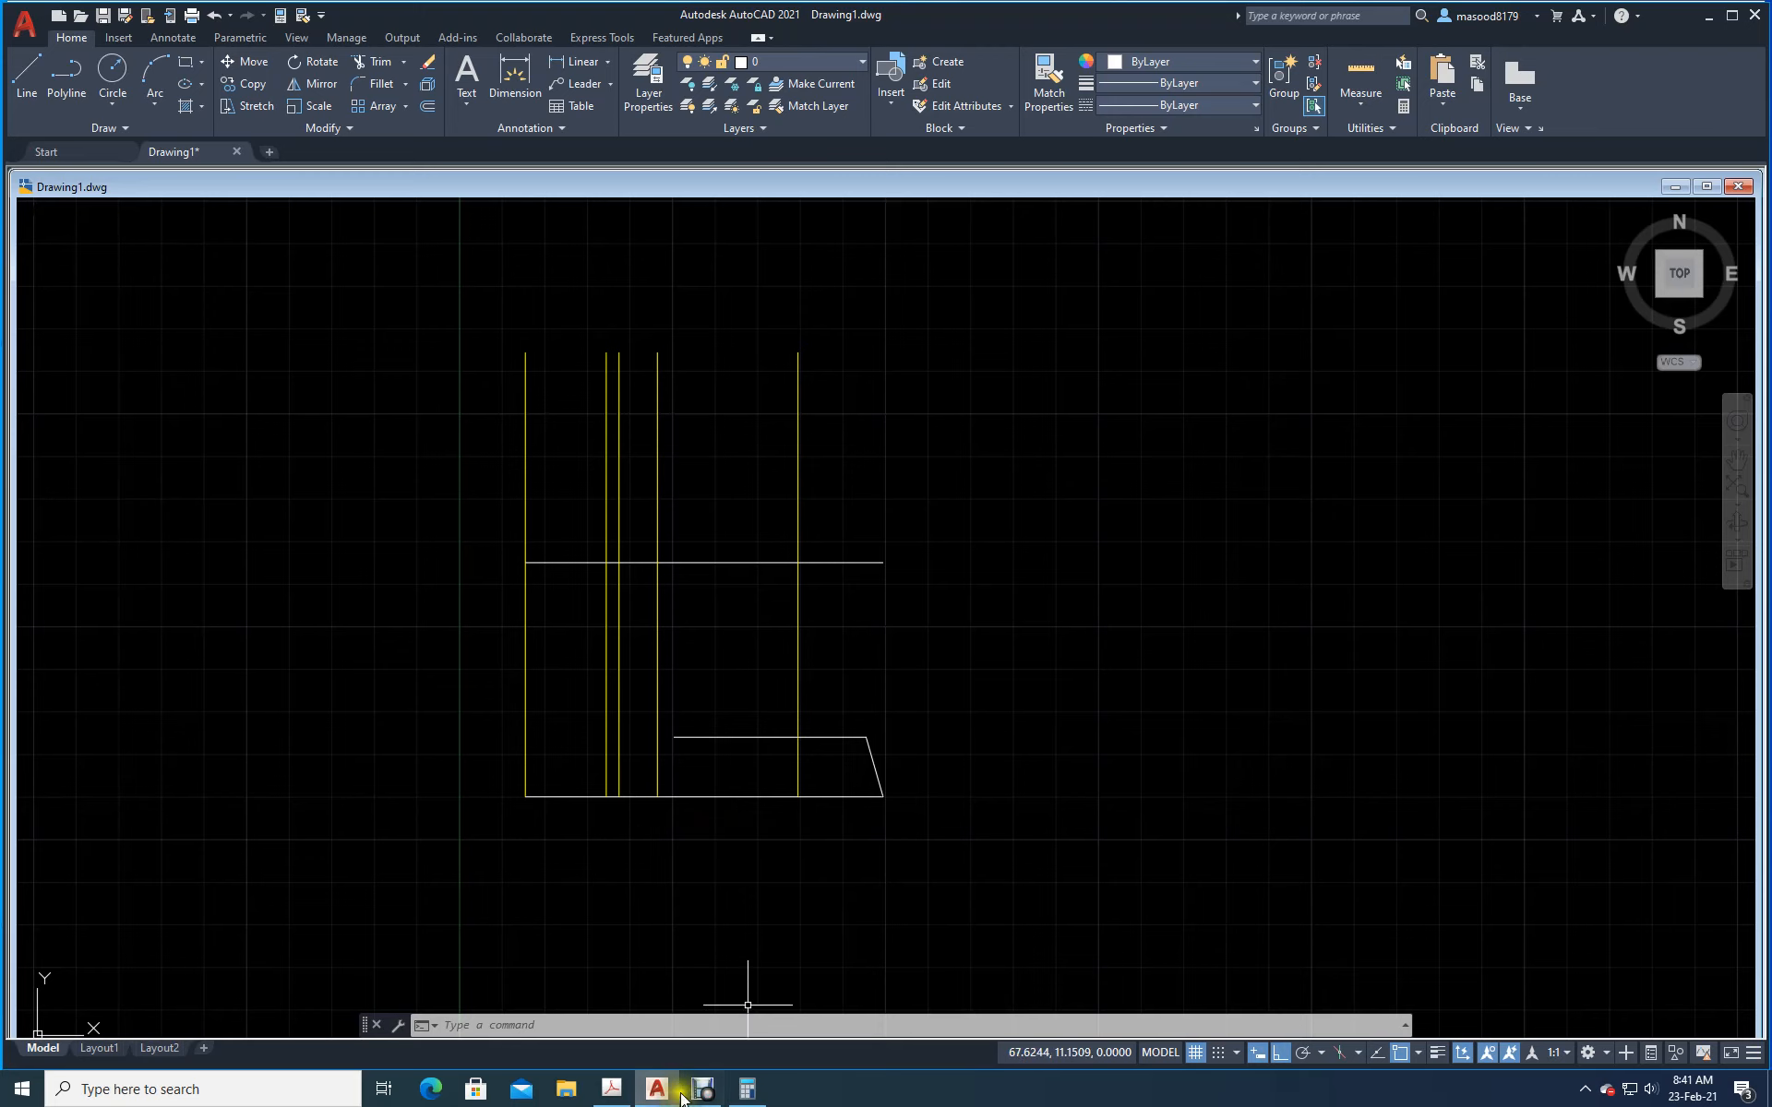
# Step: Check the PDF and, in AutoCAD, draw a line from the 55-high line's intersection with the 22-unit offset axis, 12 down and 3 left
pyautogui.click(611, 1090)
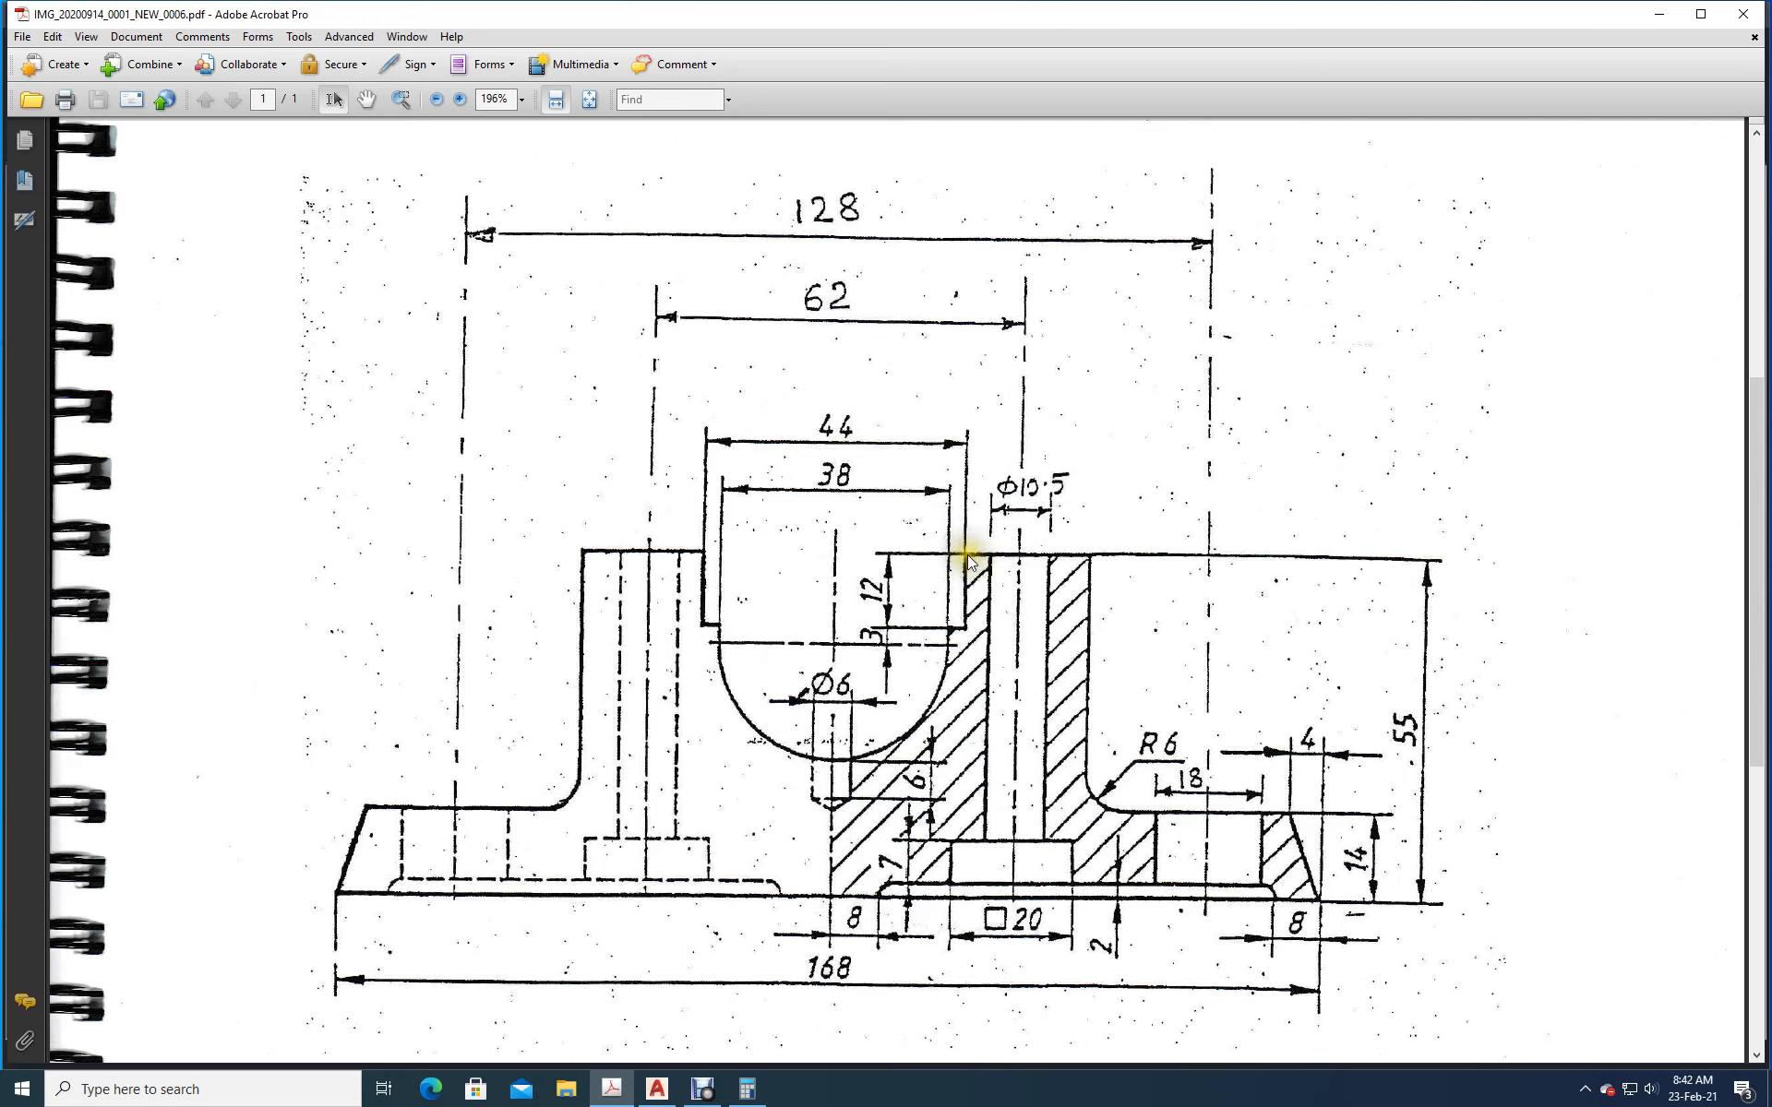
pyautogui.click(656, 1089)
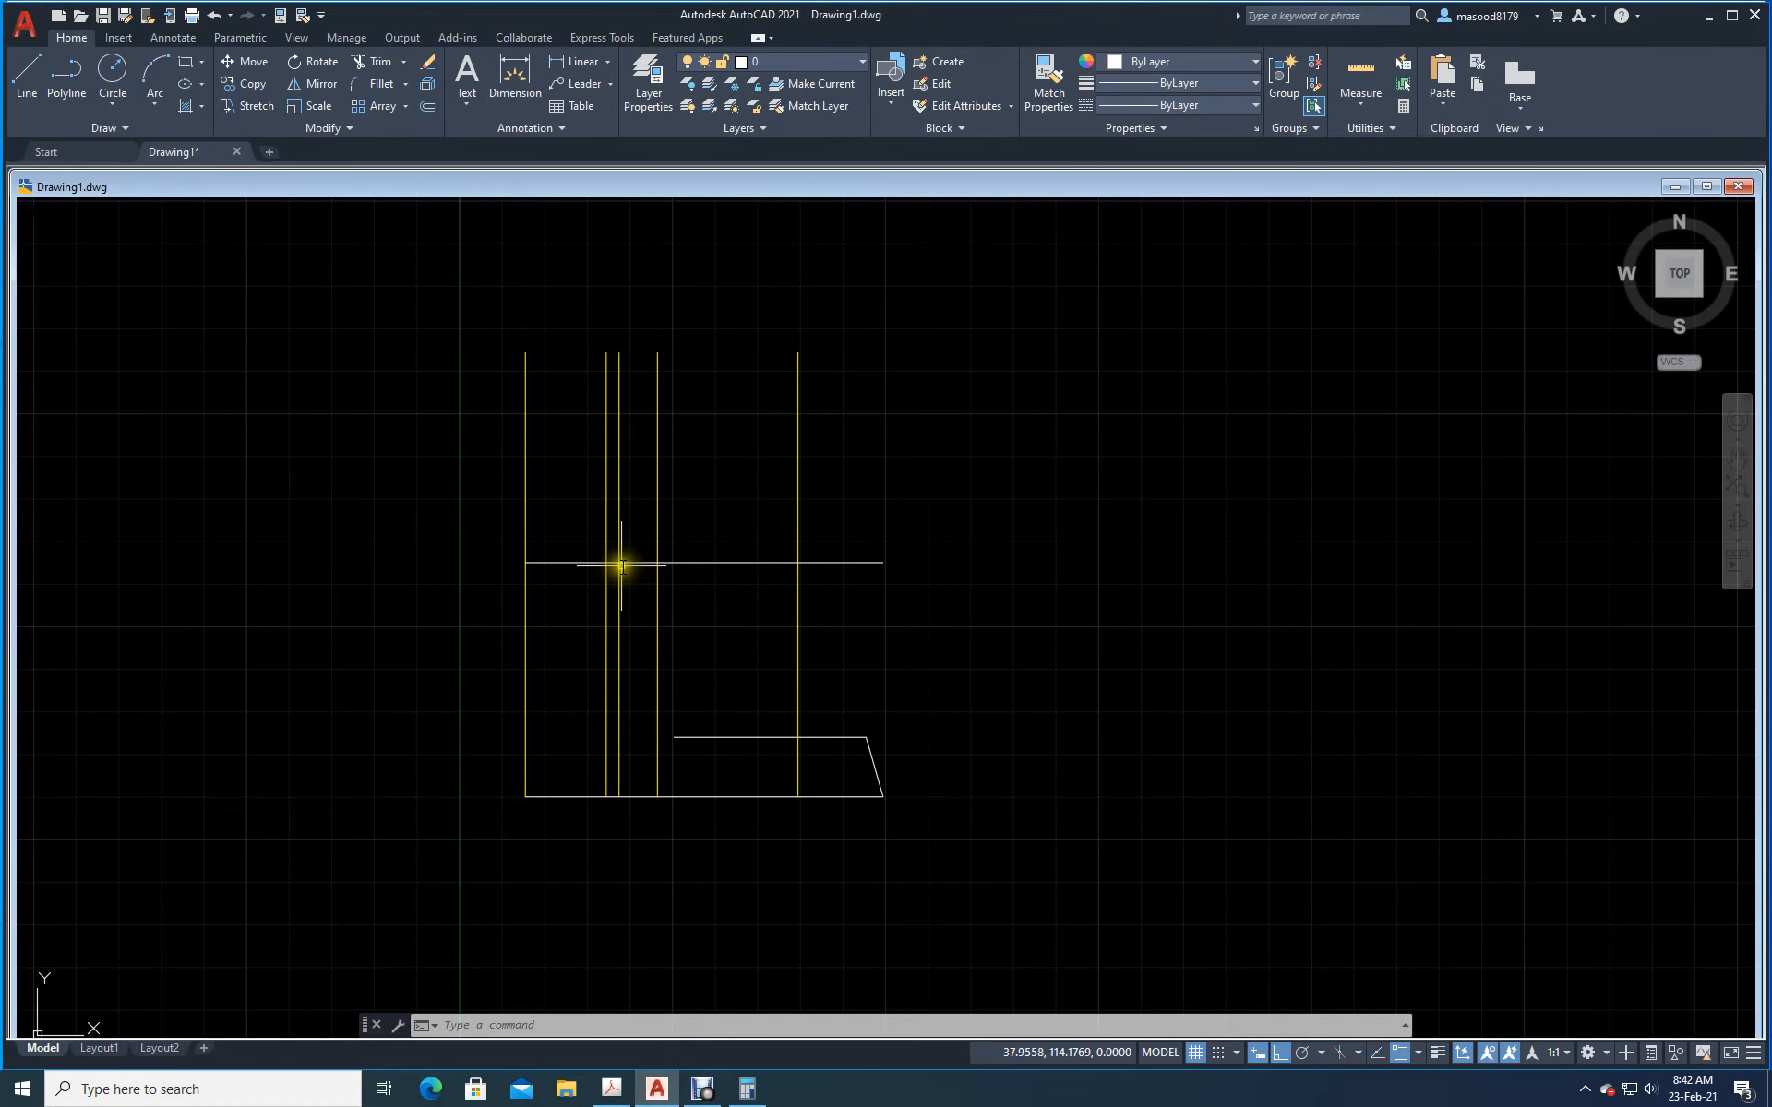
pyautogui.click(27, 74)
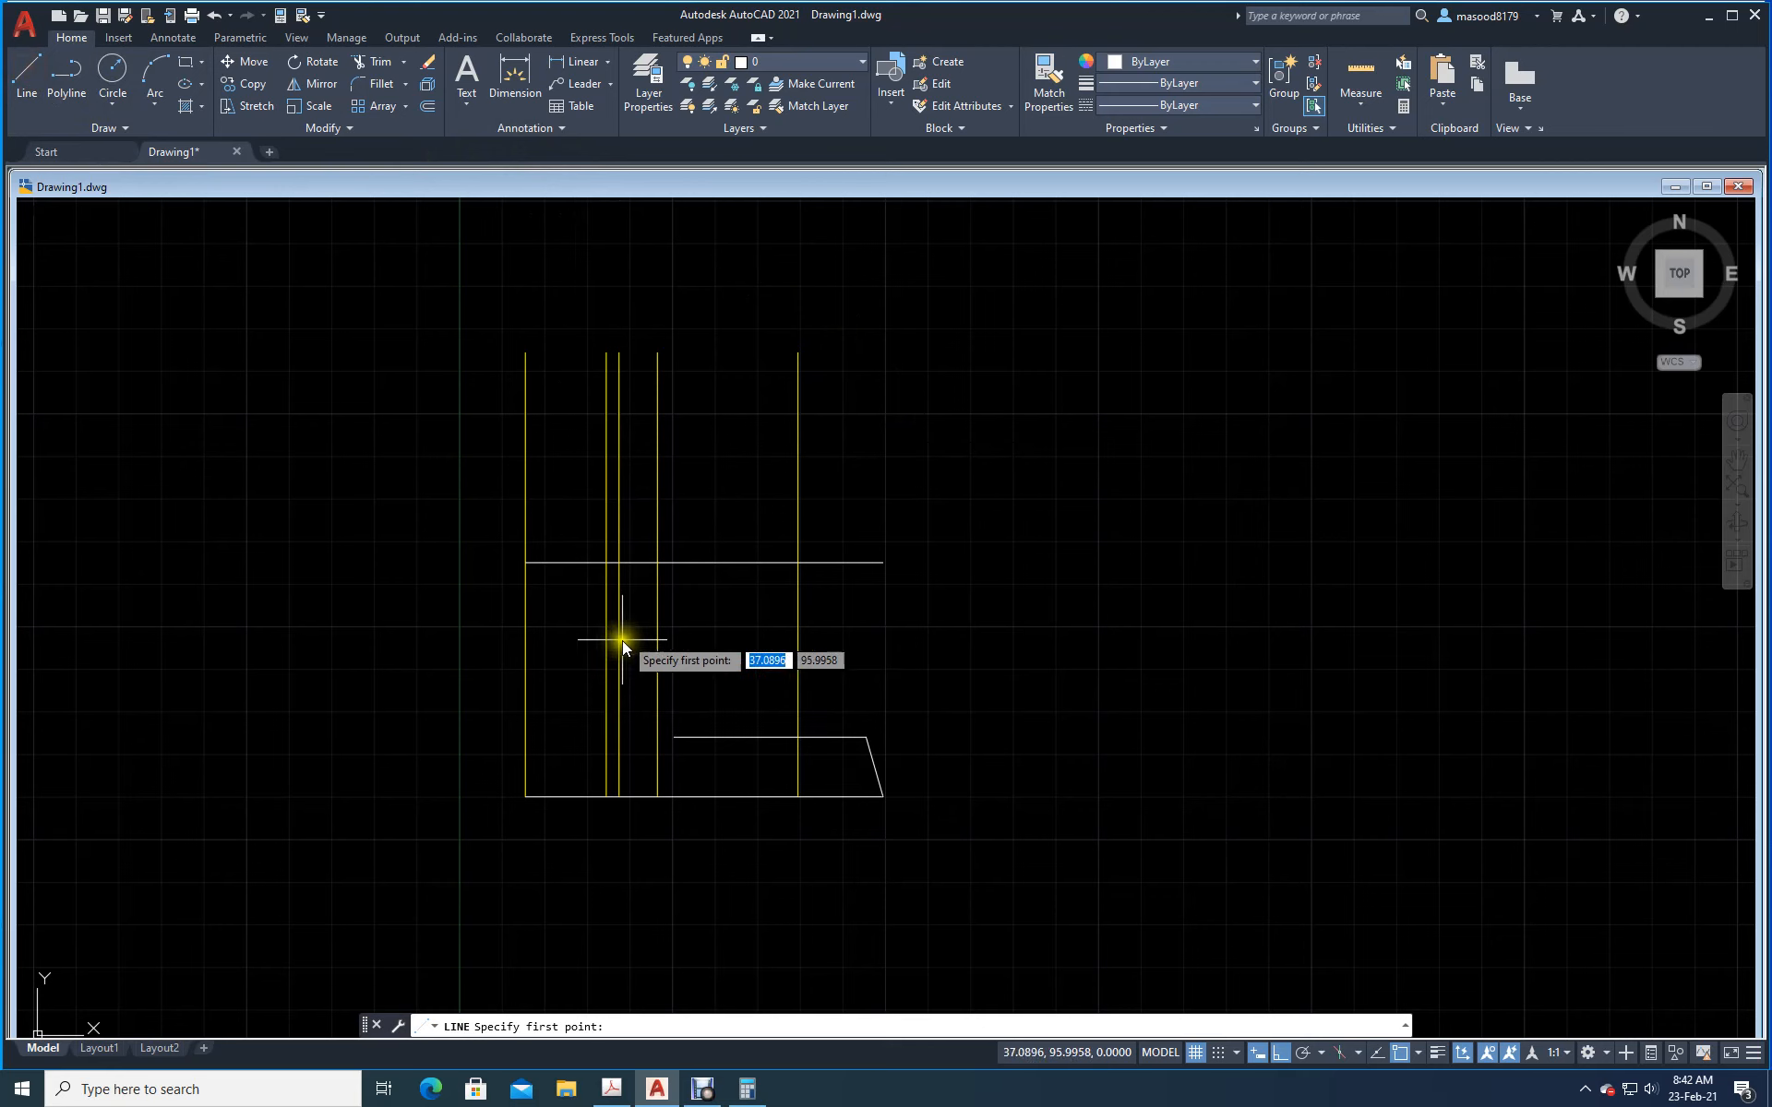
pyautogui.click(617, 561)
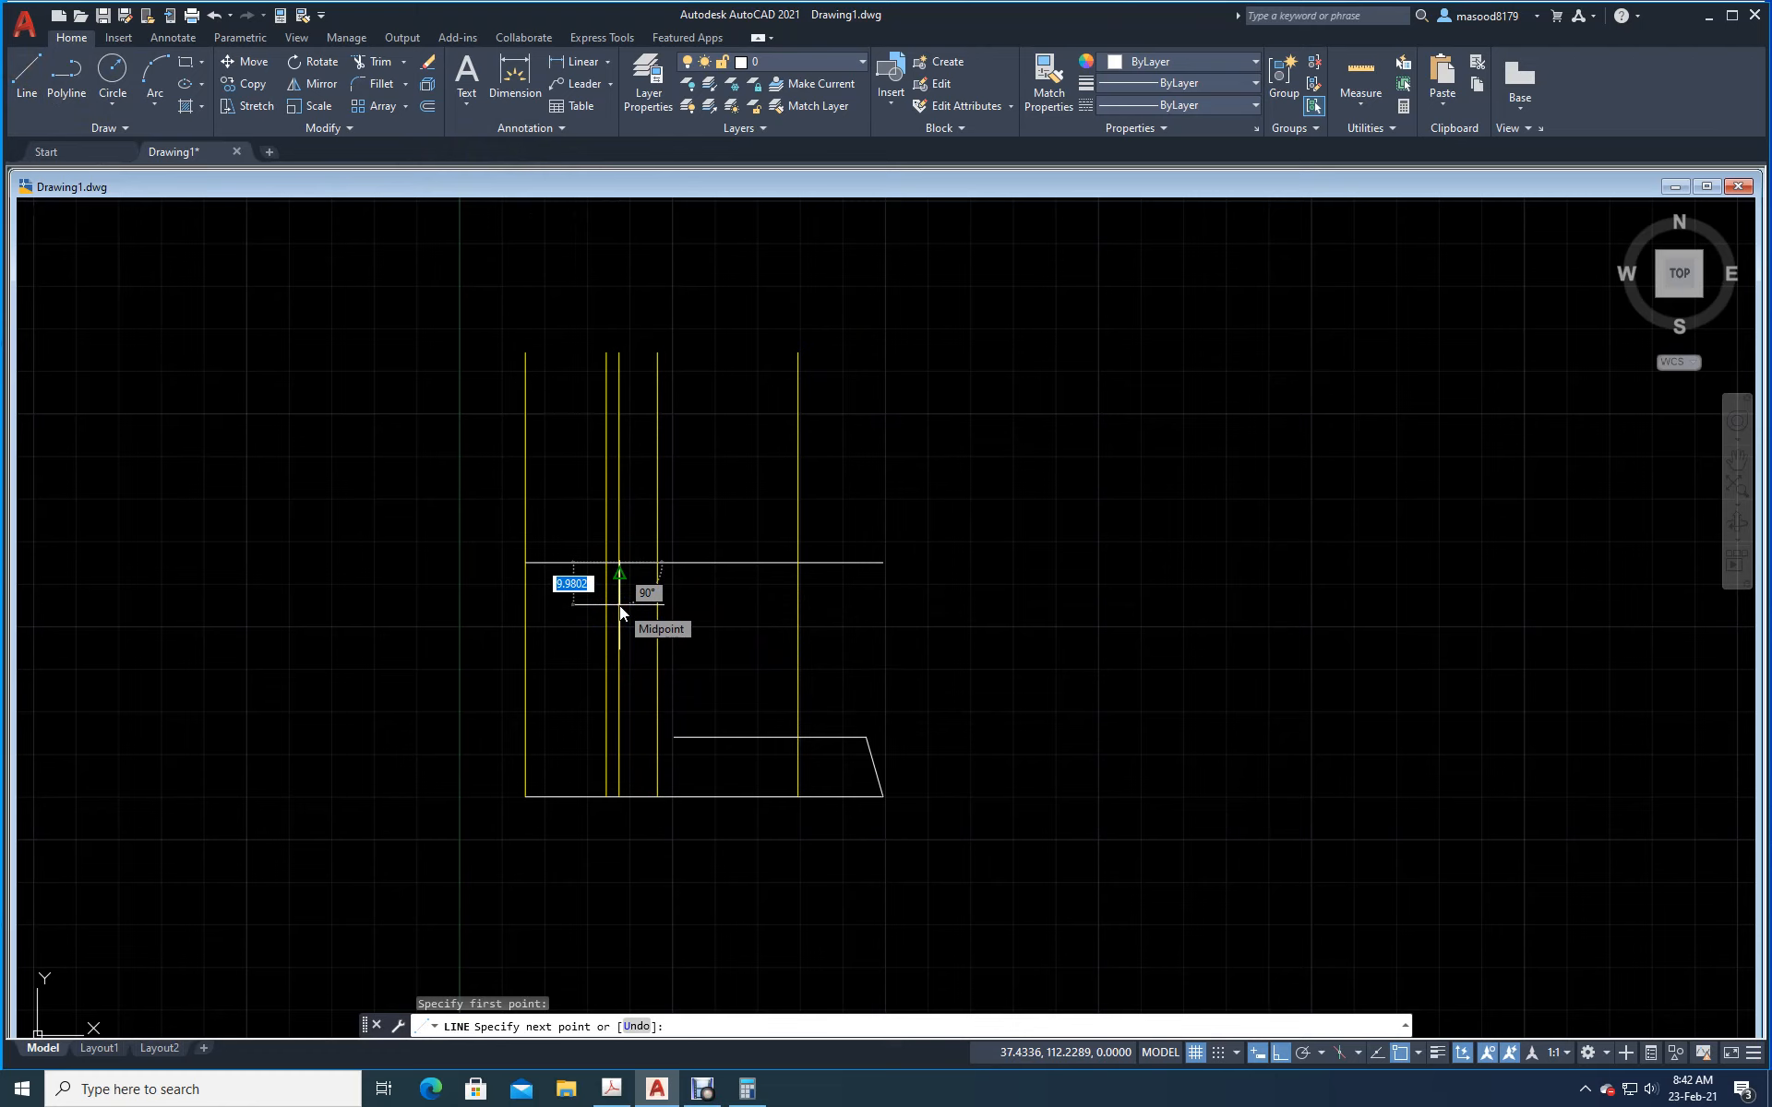
pyautogui.write('12')
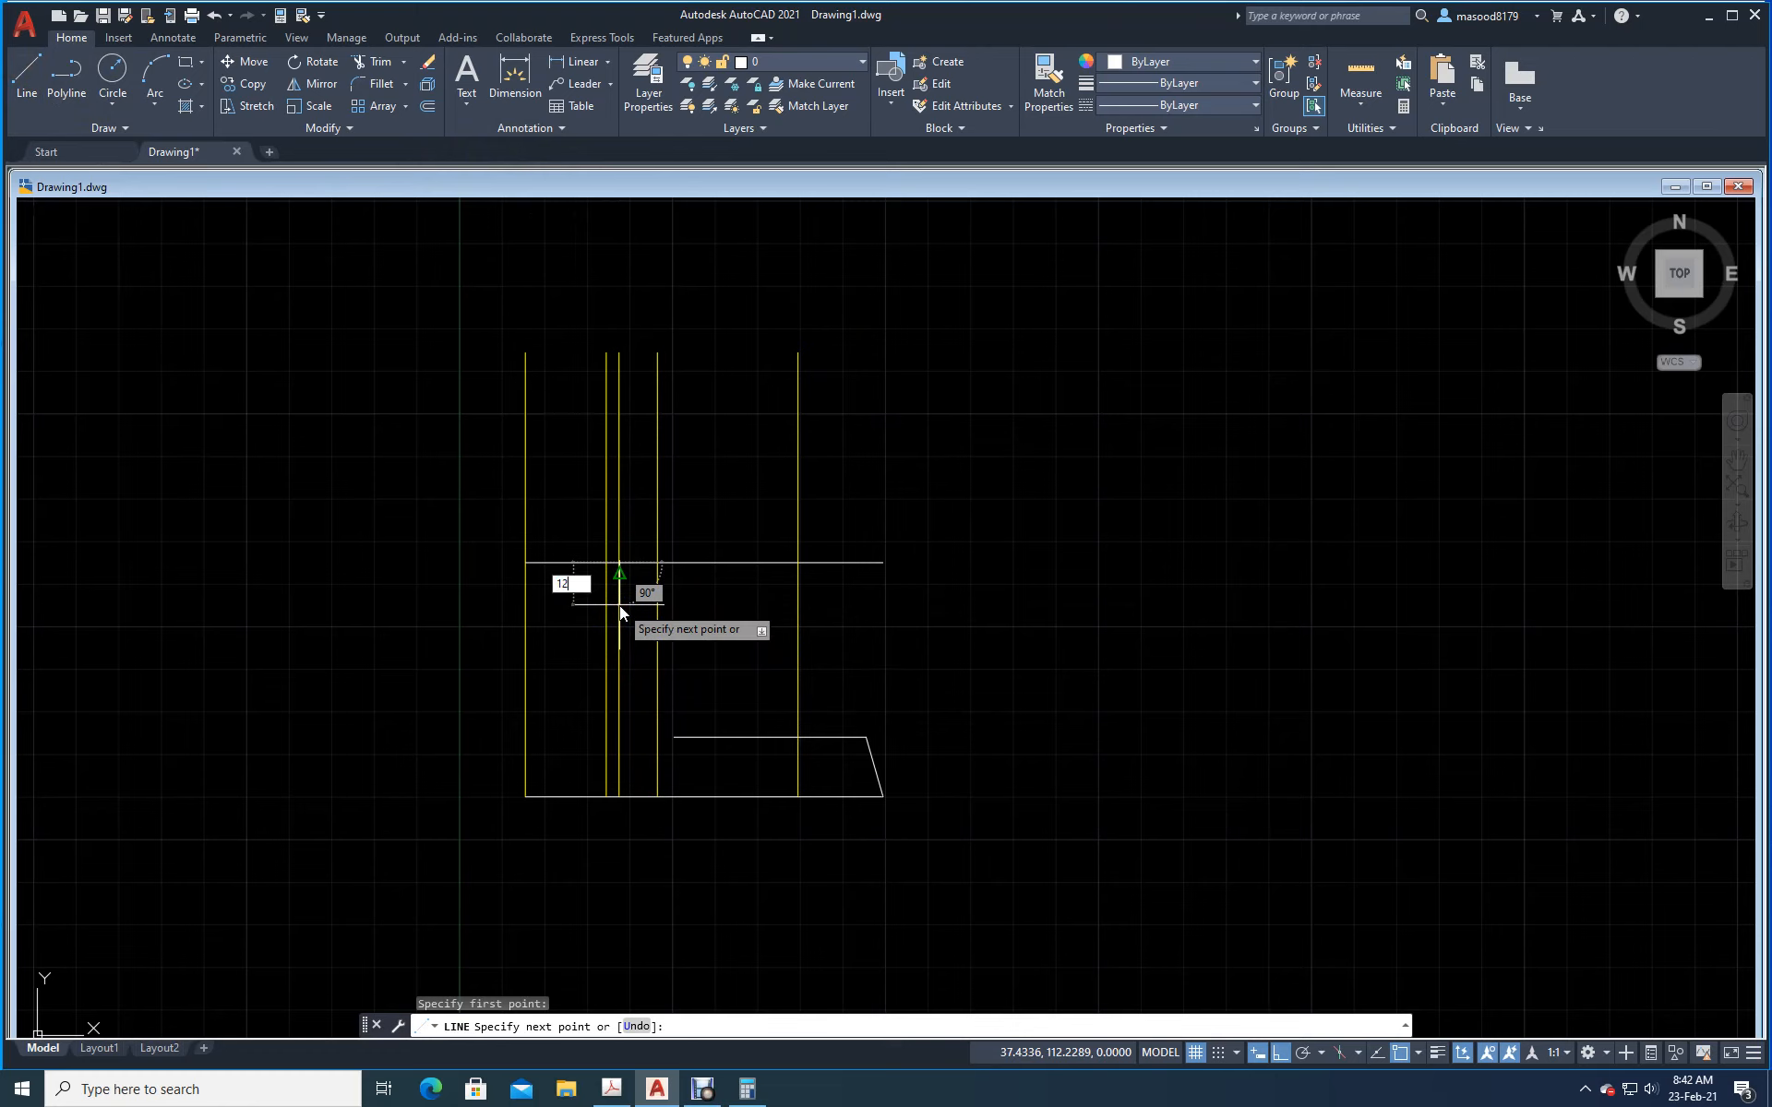
pyautogui.press('Return')
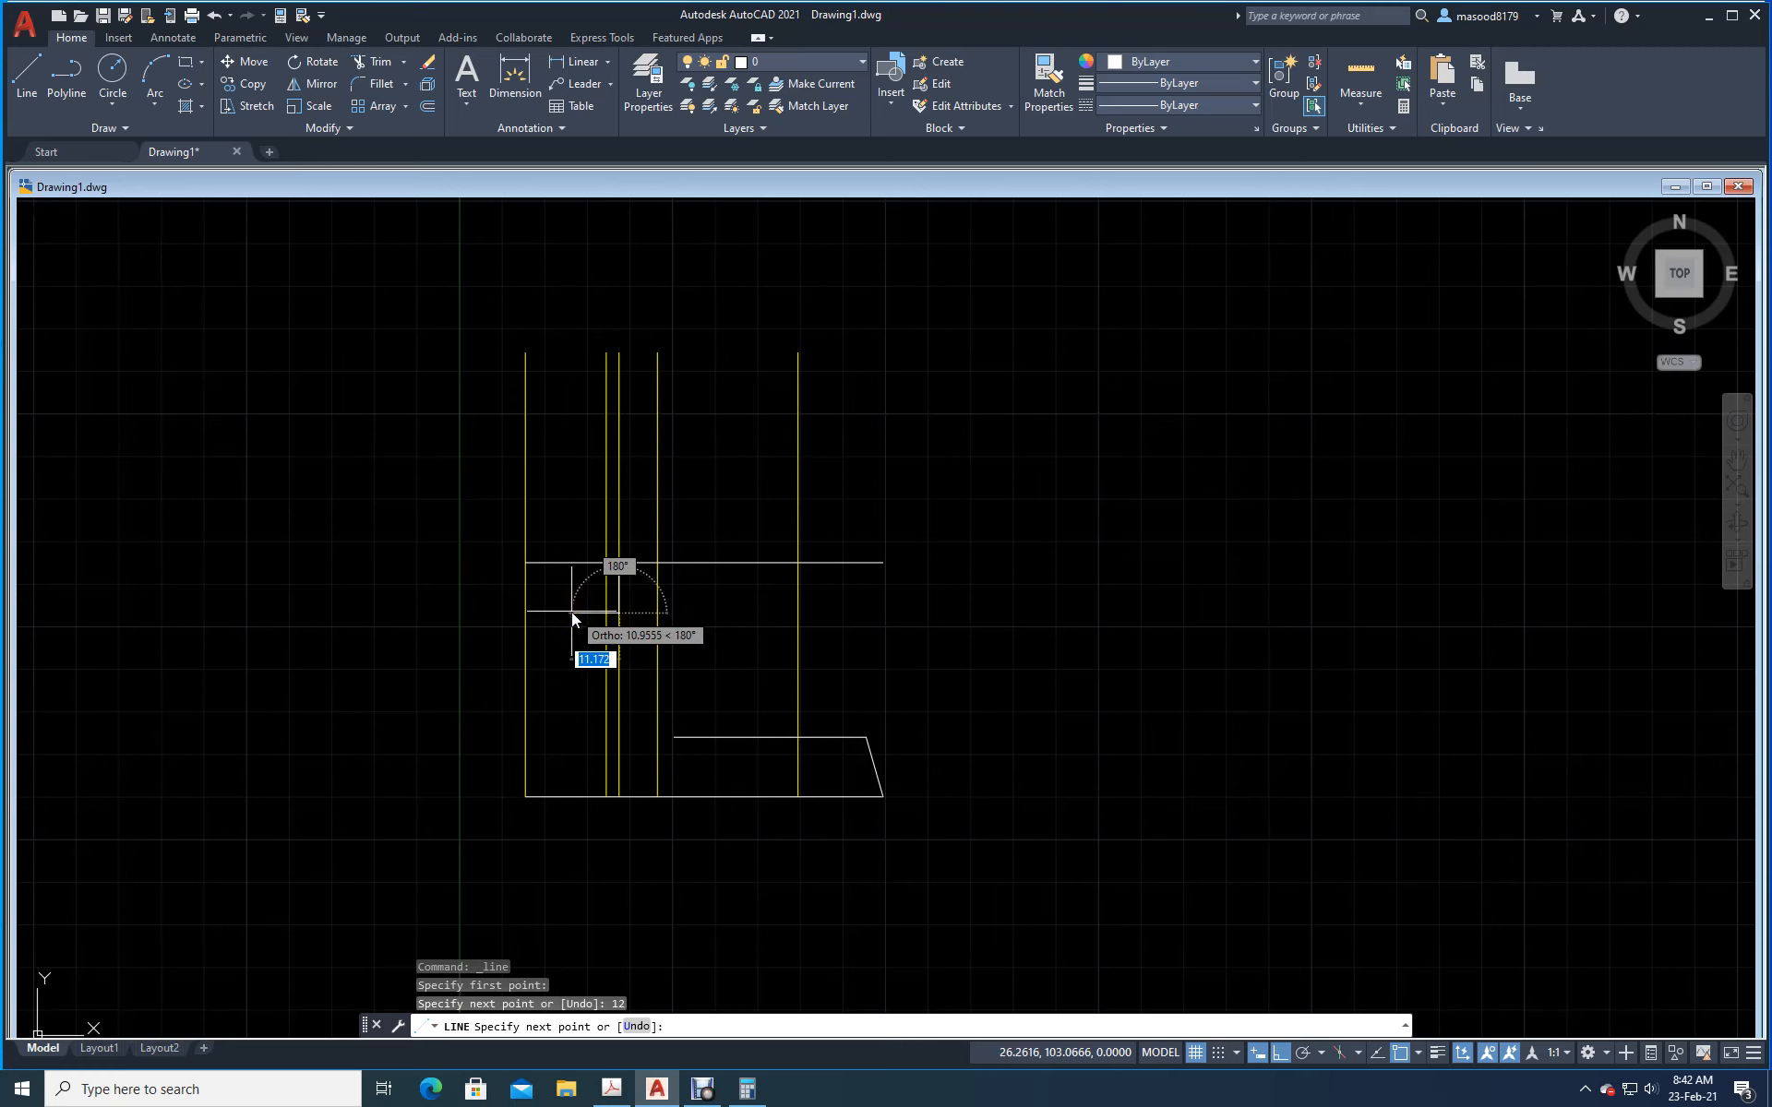
pyautogui.write('3')
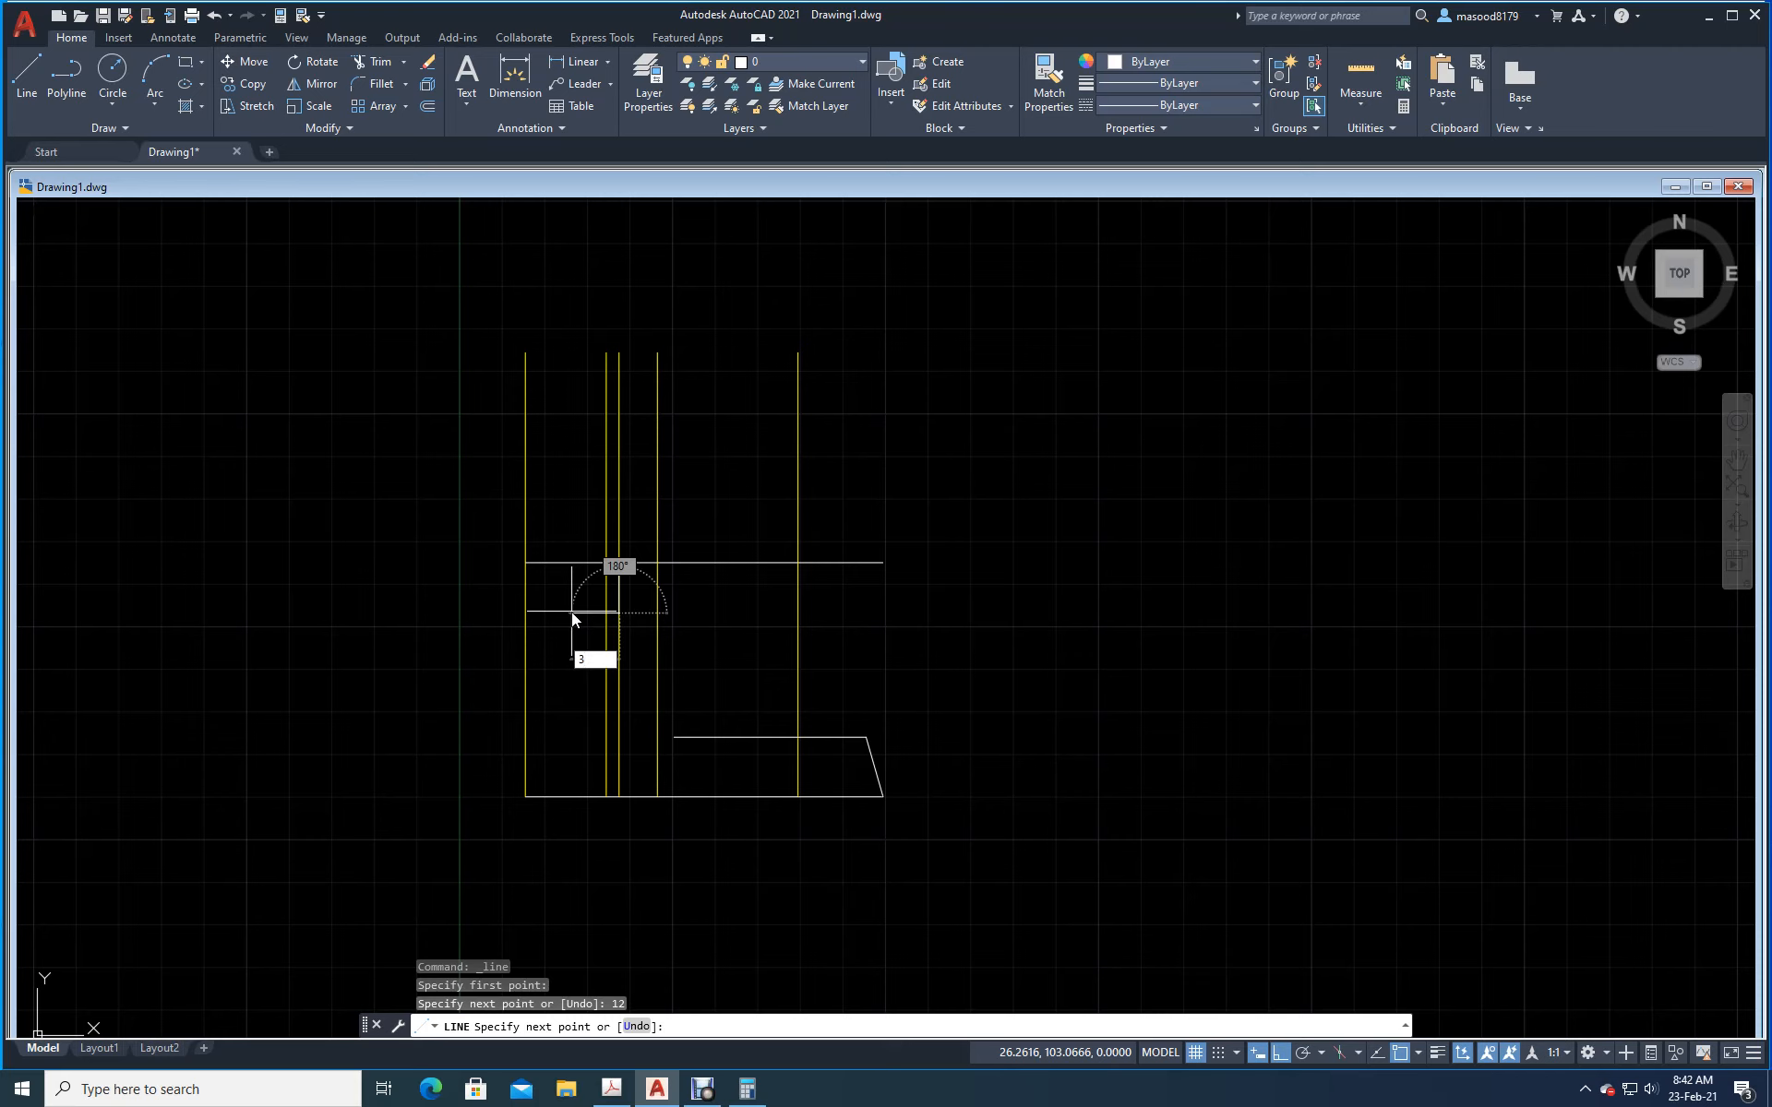
pyautogui.press('Return')
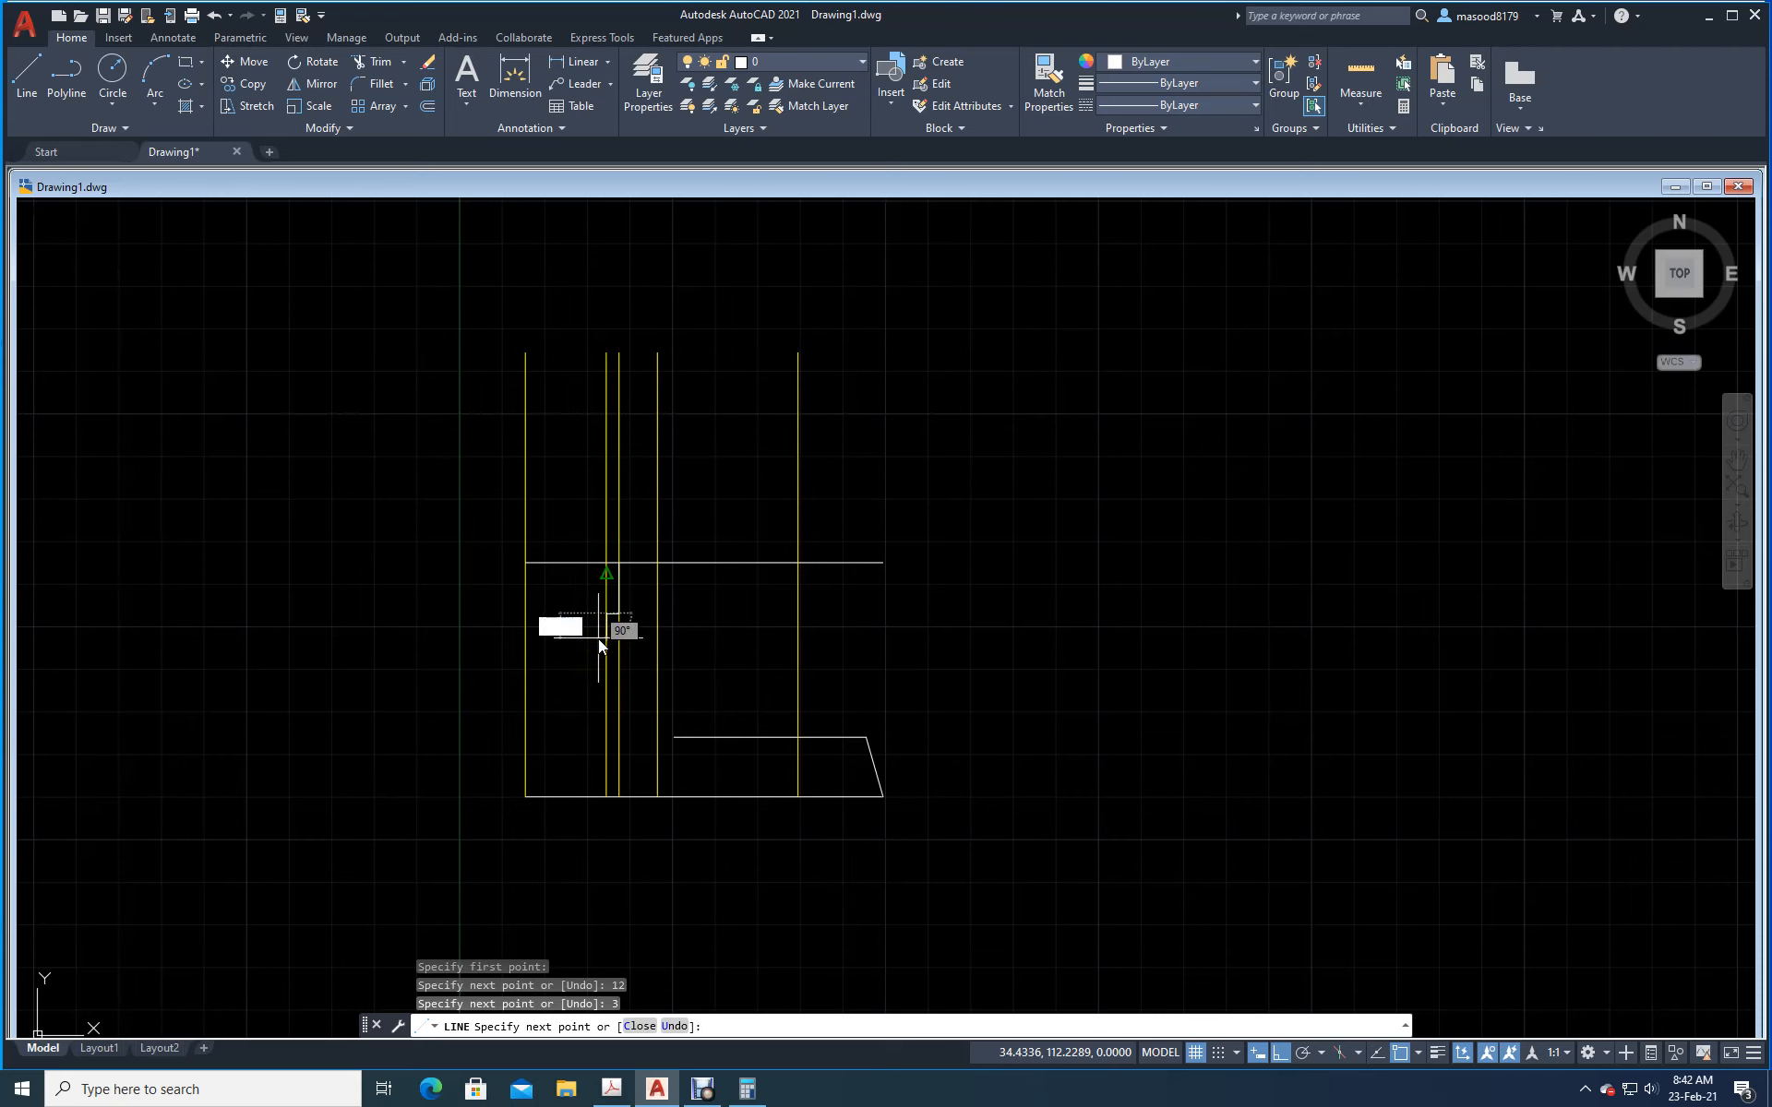
# Step: Continue the stepped edge 3 units down and about 33 units left, past the original axis line, and end the Line command
pyautogui.write('3')
pyautogui.press('Return')
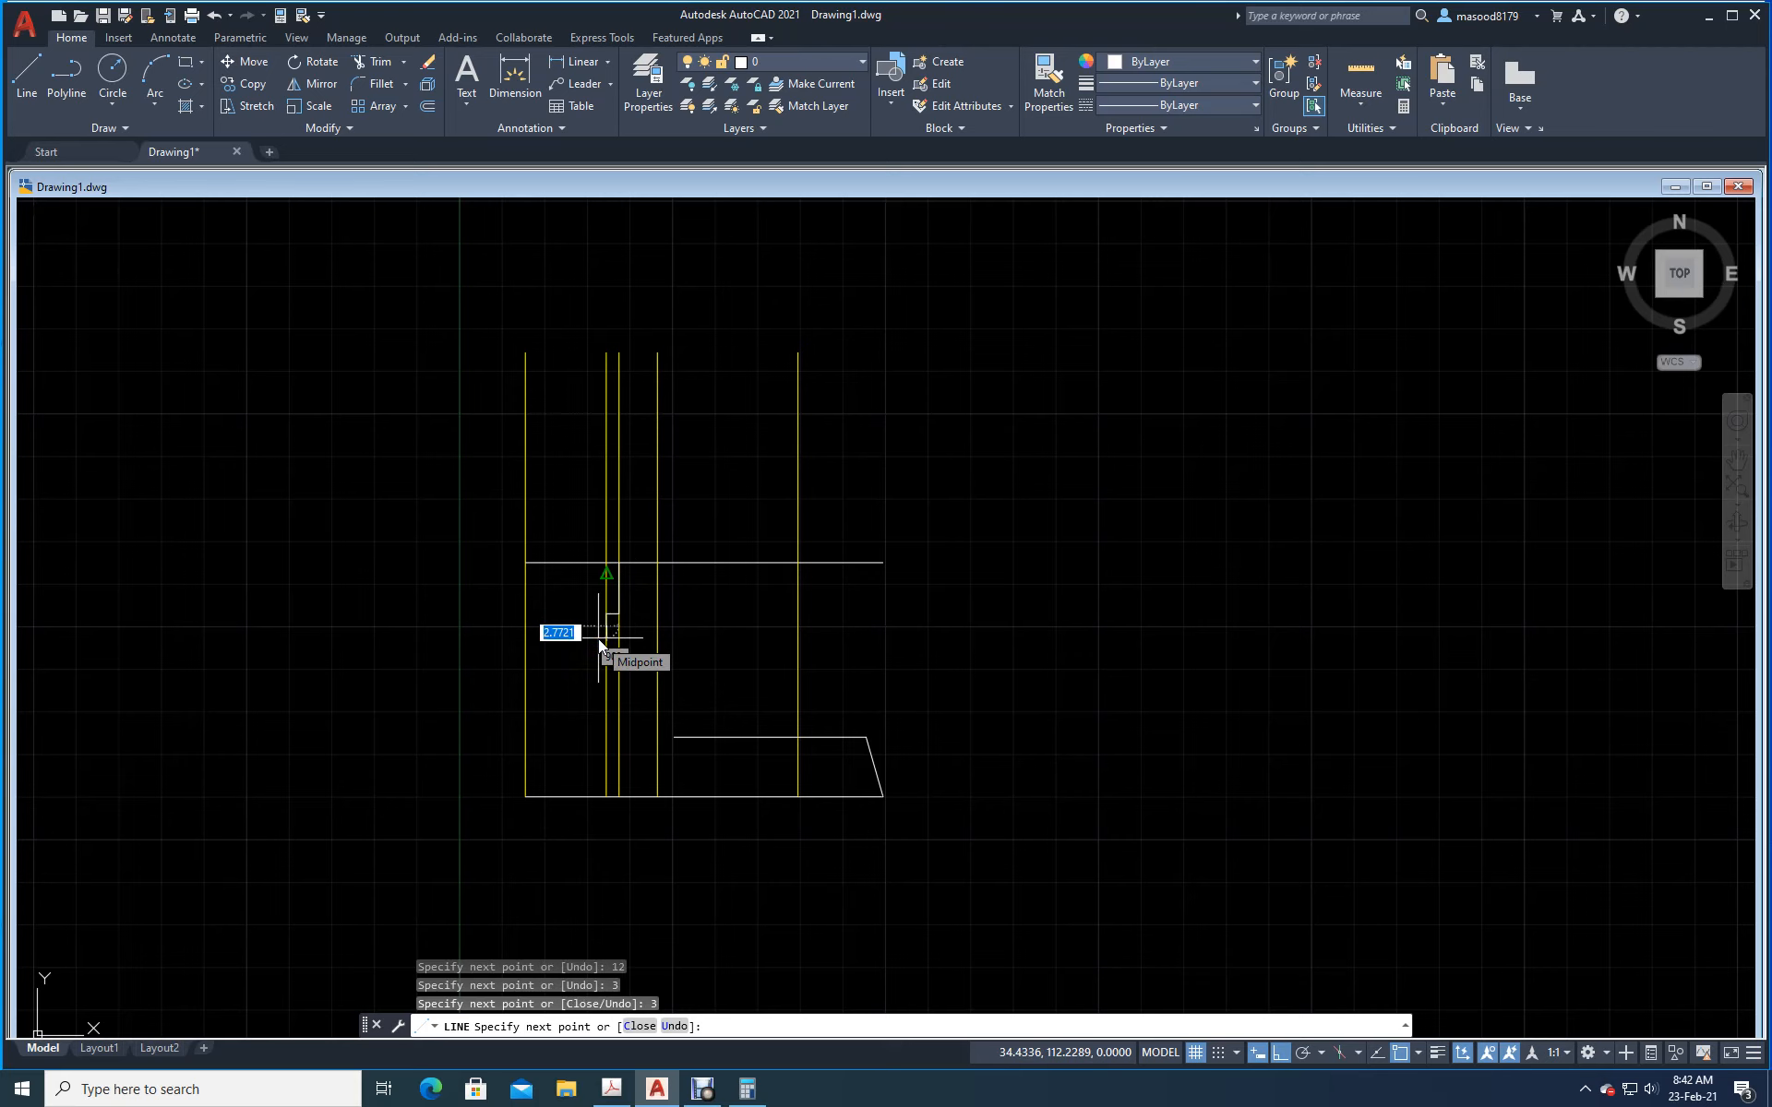
pyautogui.click(463, 622)
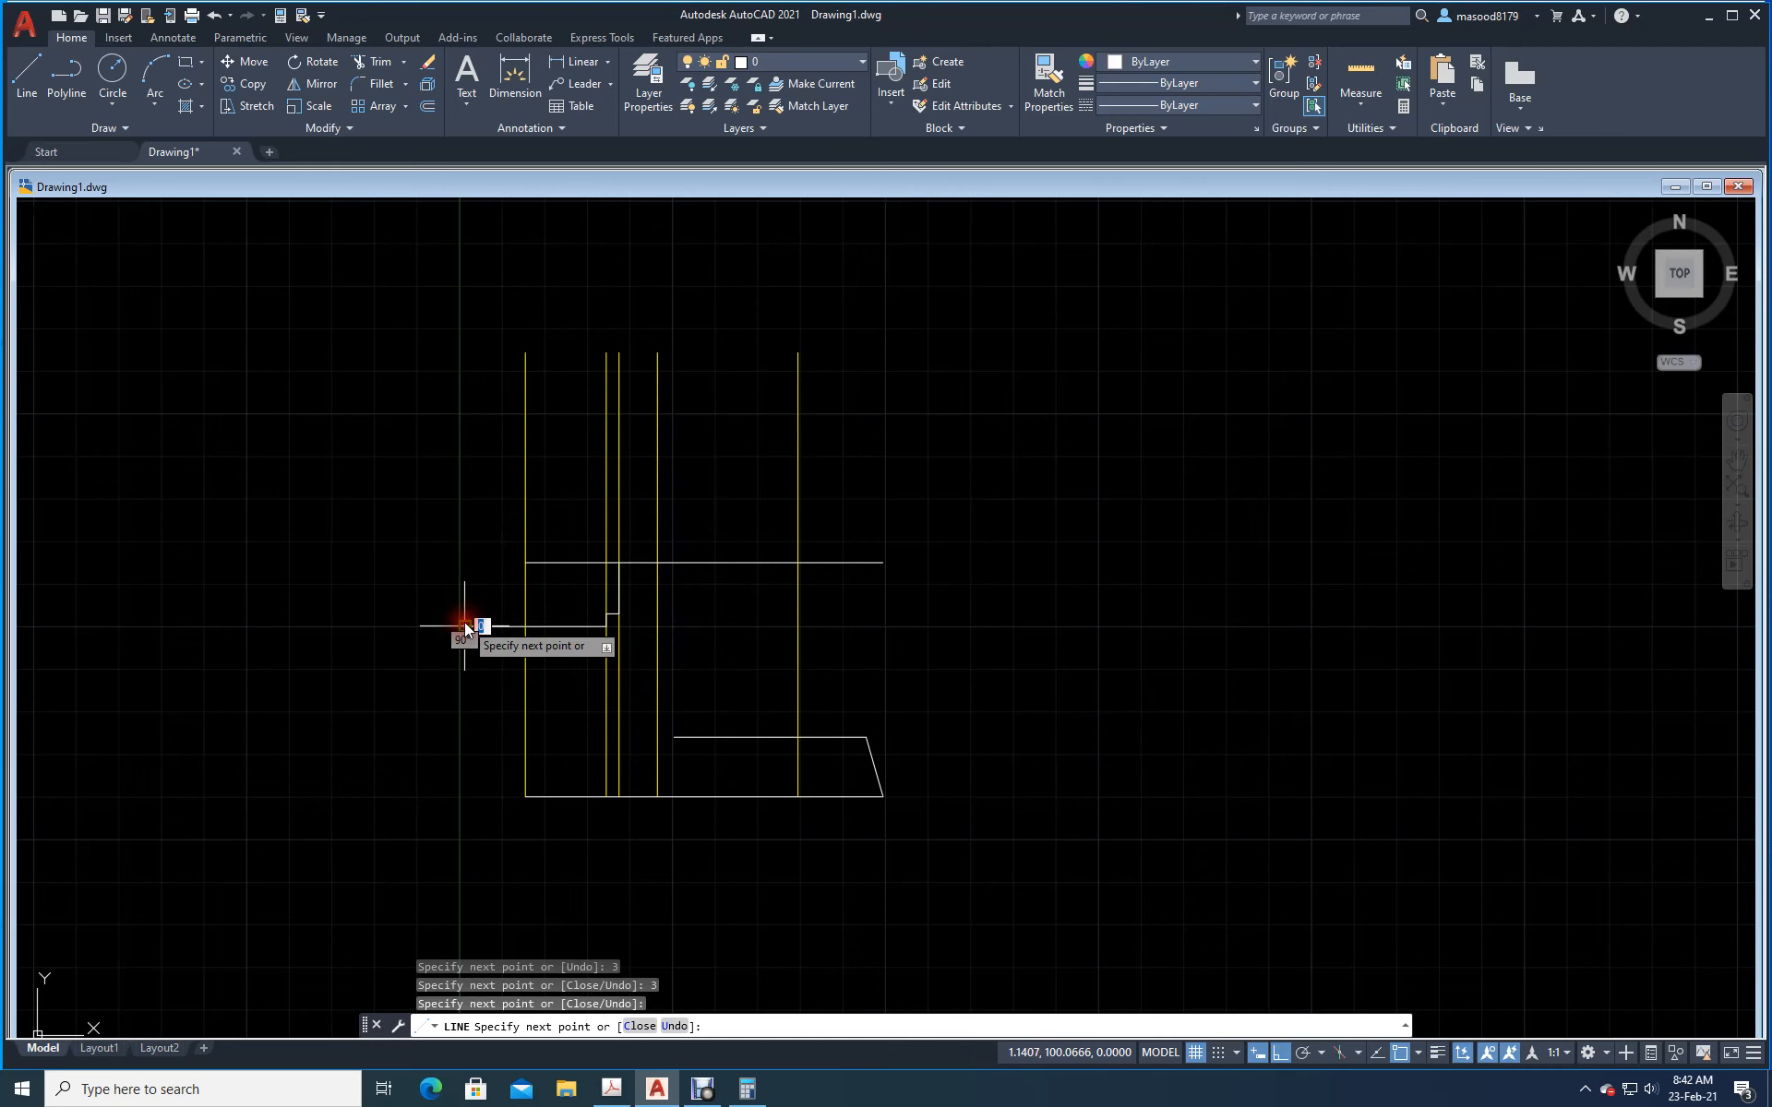
pyautogui.press('Return')
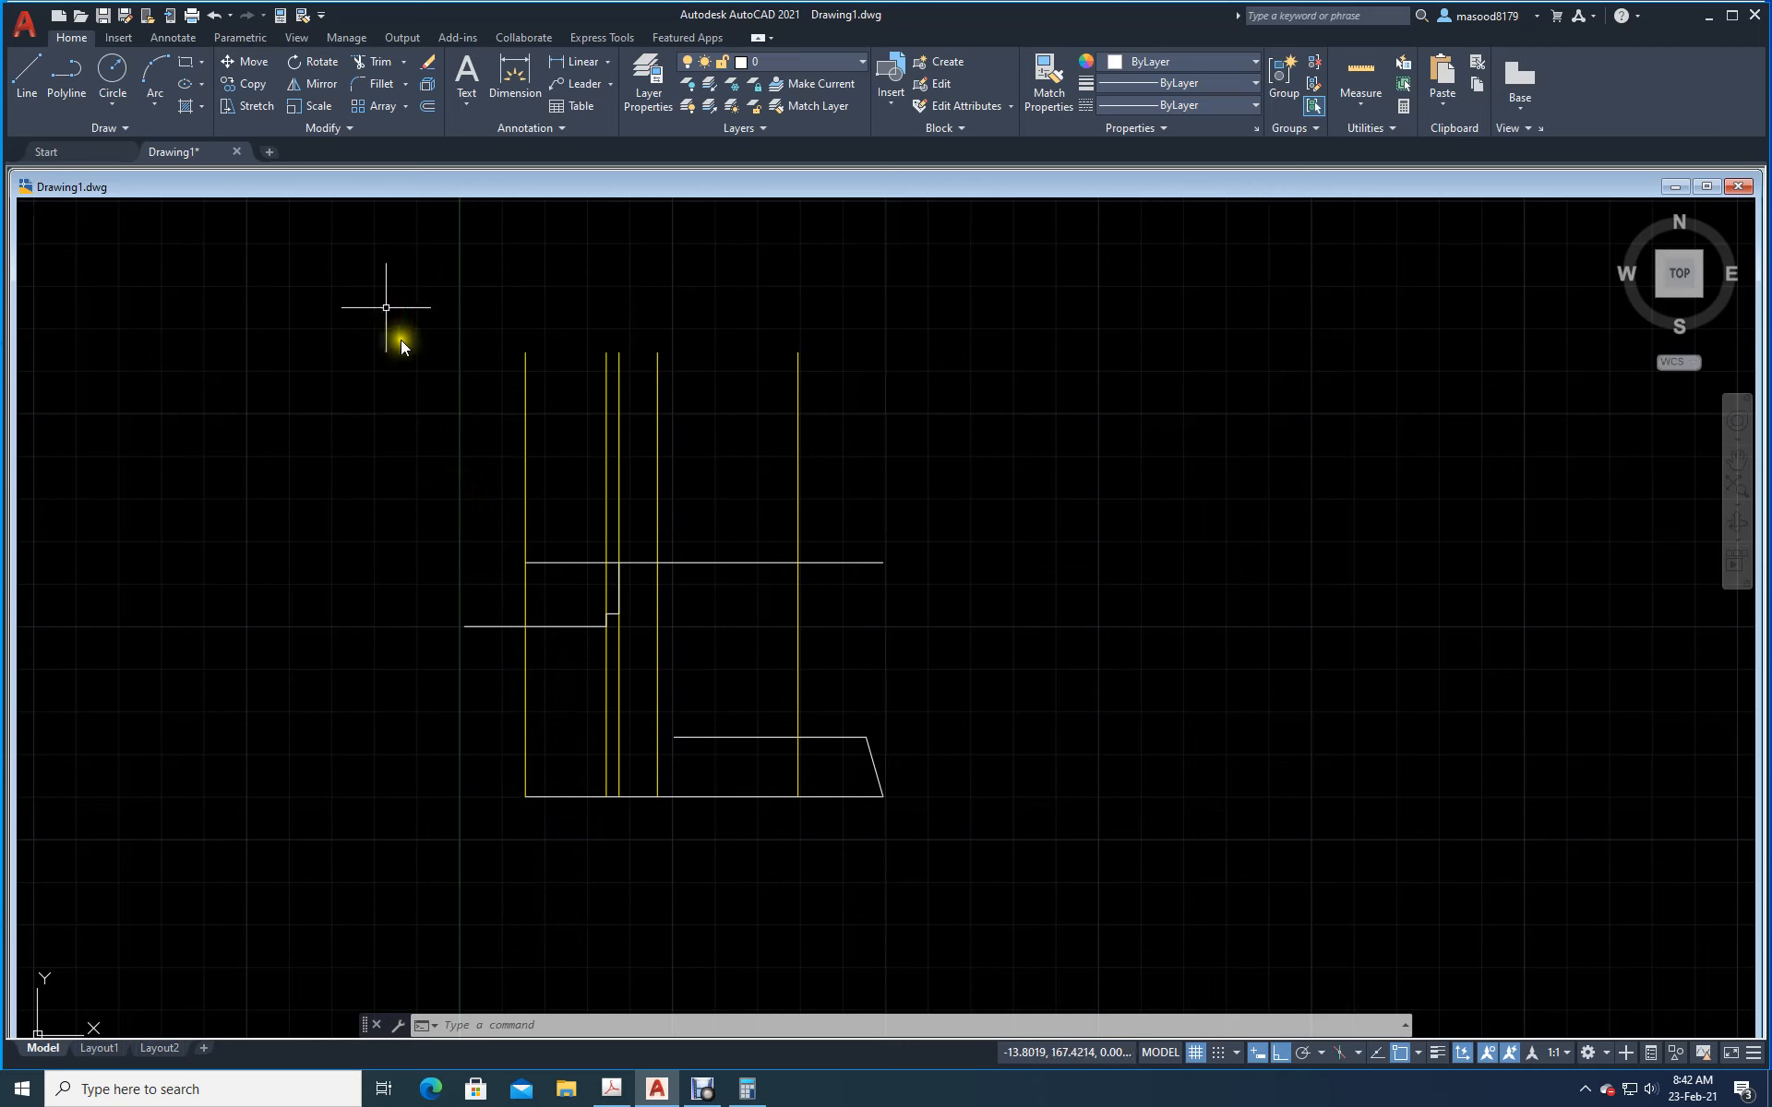
# Step: Draw a circle centred where the lower step line crosses the original axis, its radius reaching the 19-unit offset axis, and check it against the PDF
pyautogui.click(124, 64)
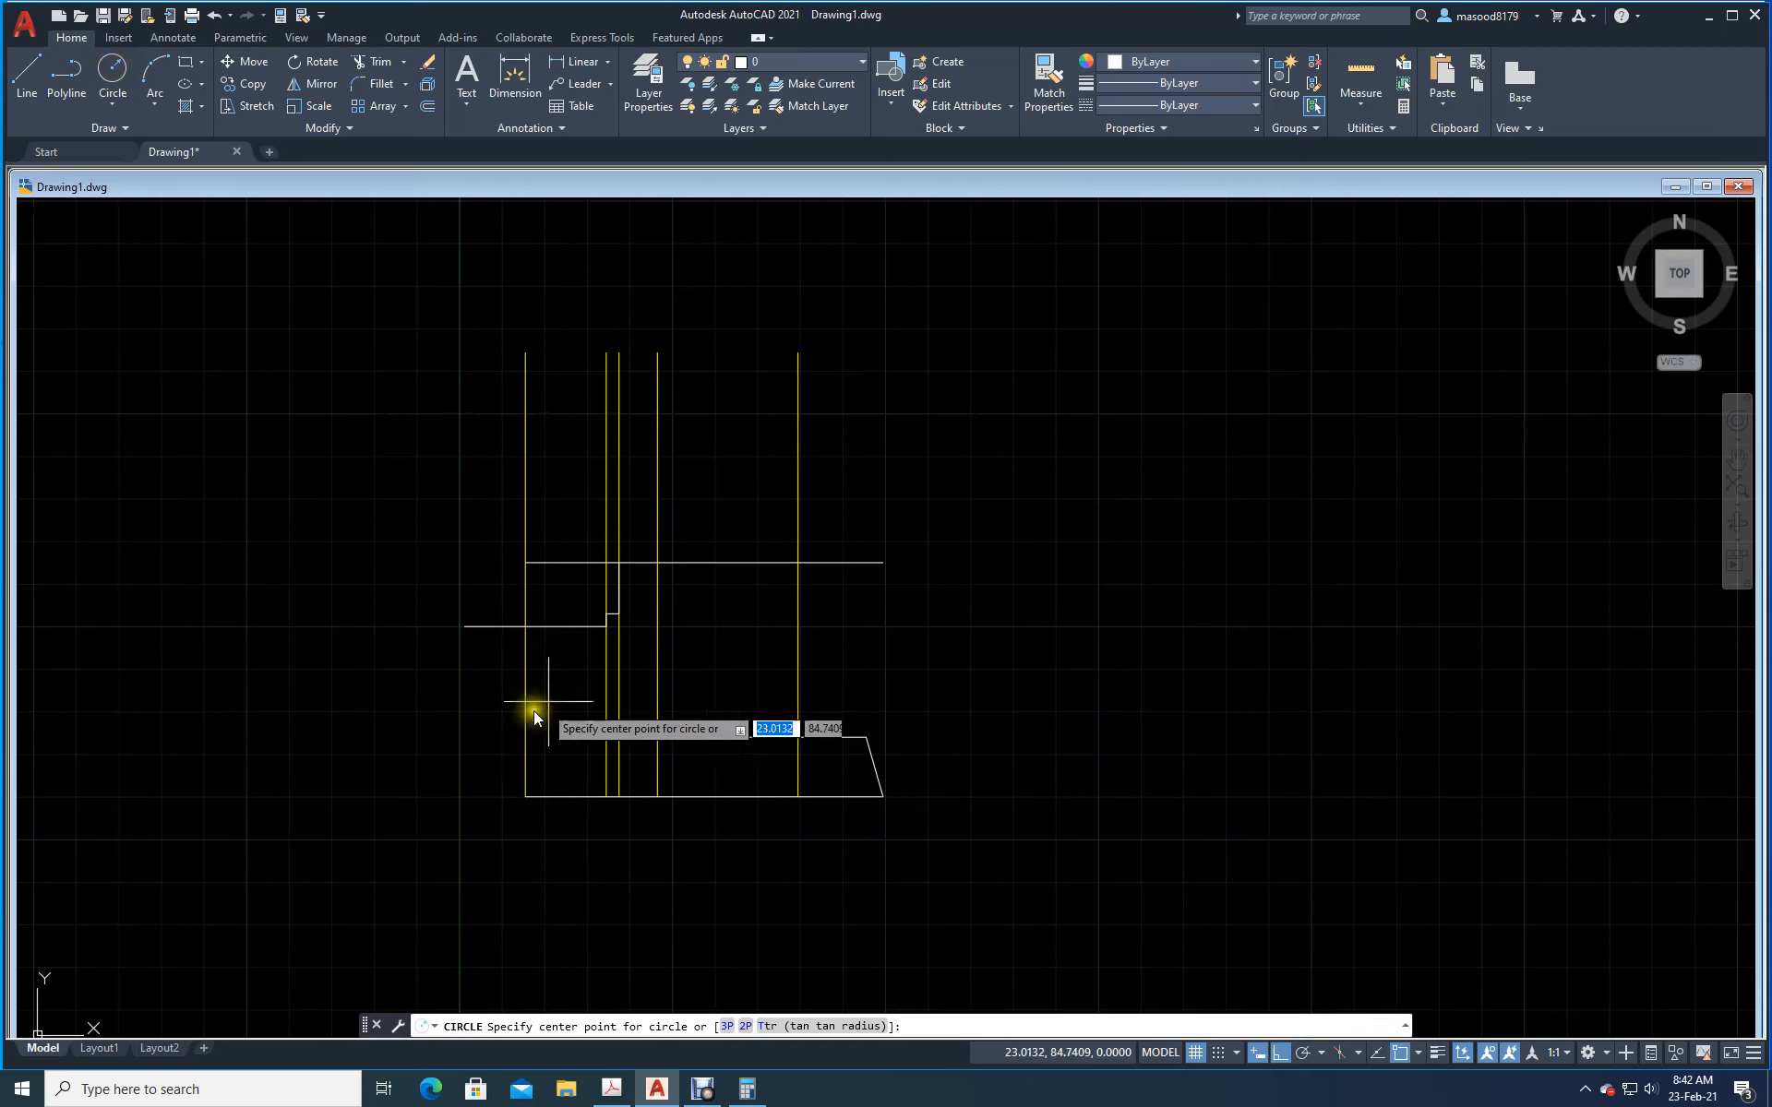
pyautogui.click(526, 630)
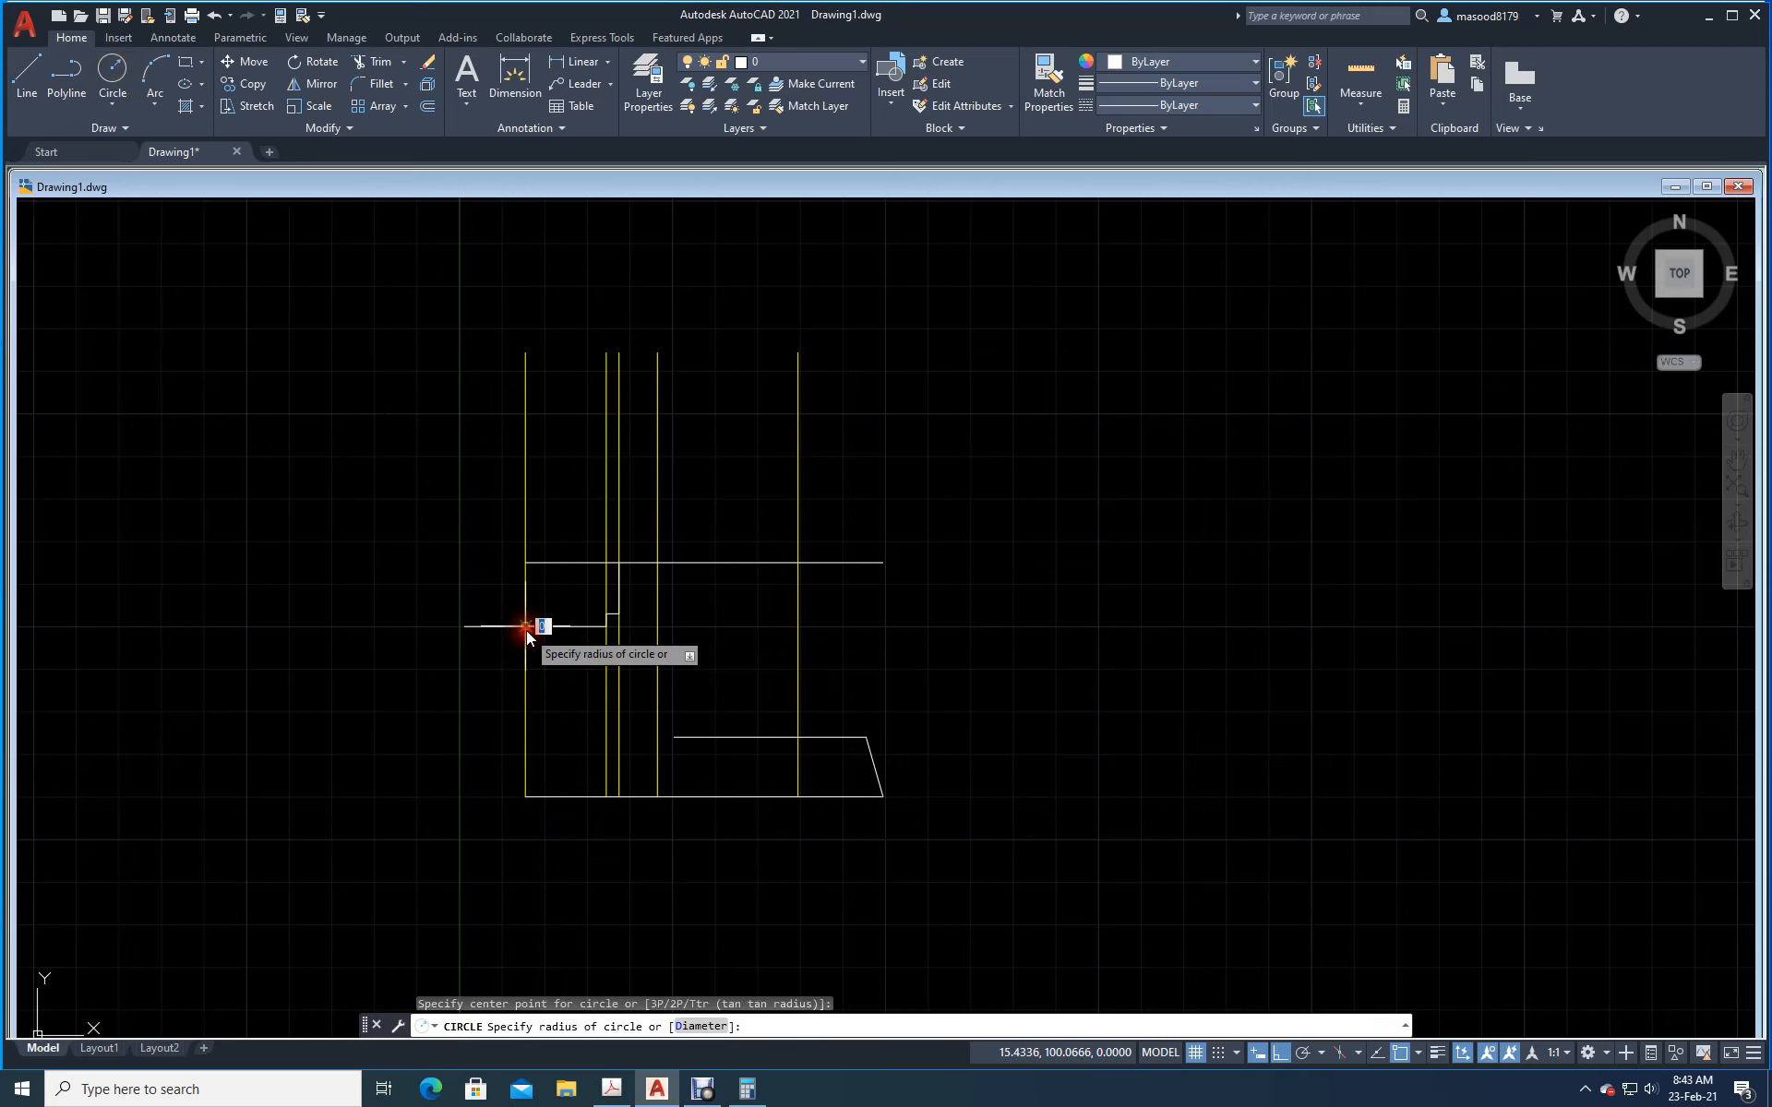
pyautogui.click(607, 627)
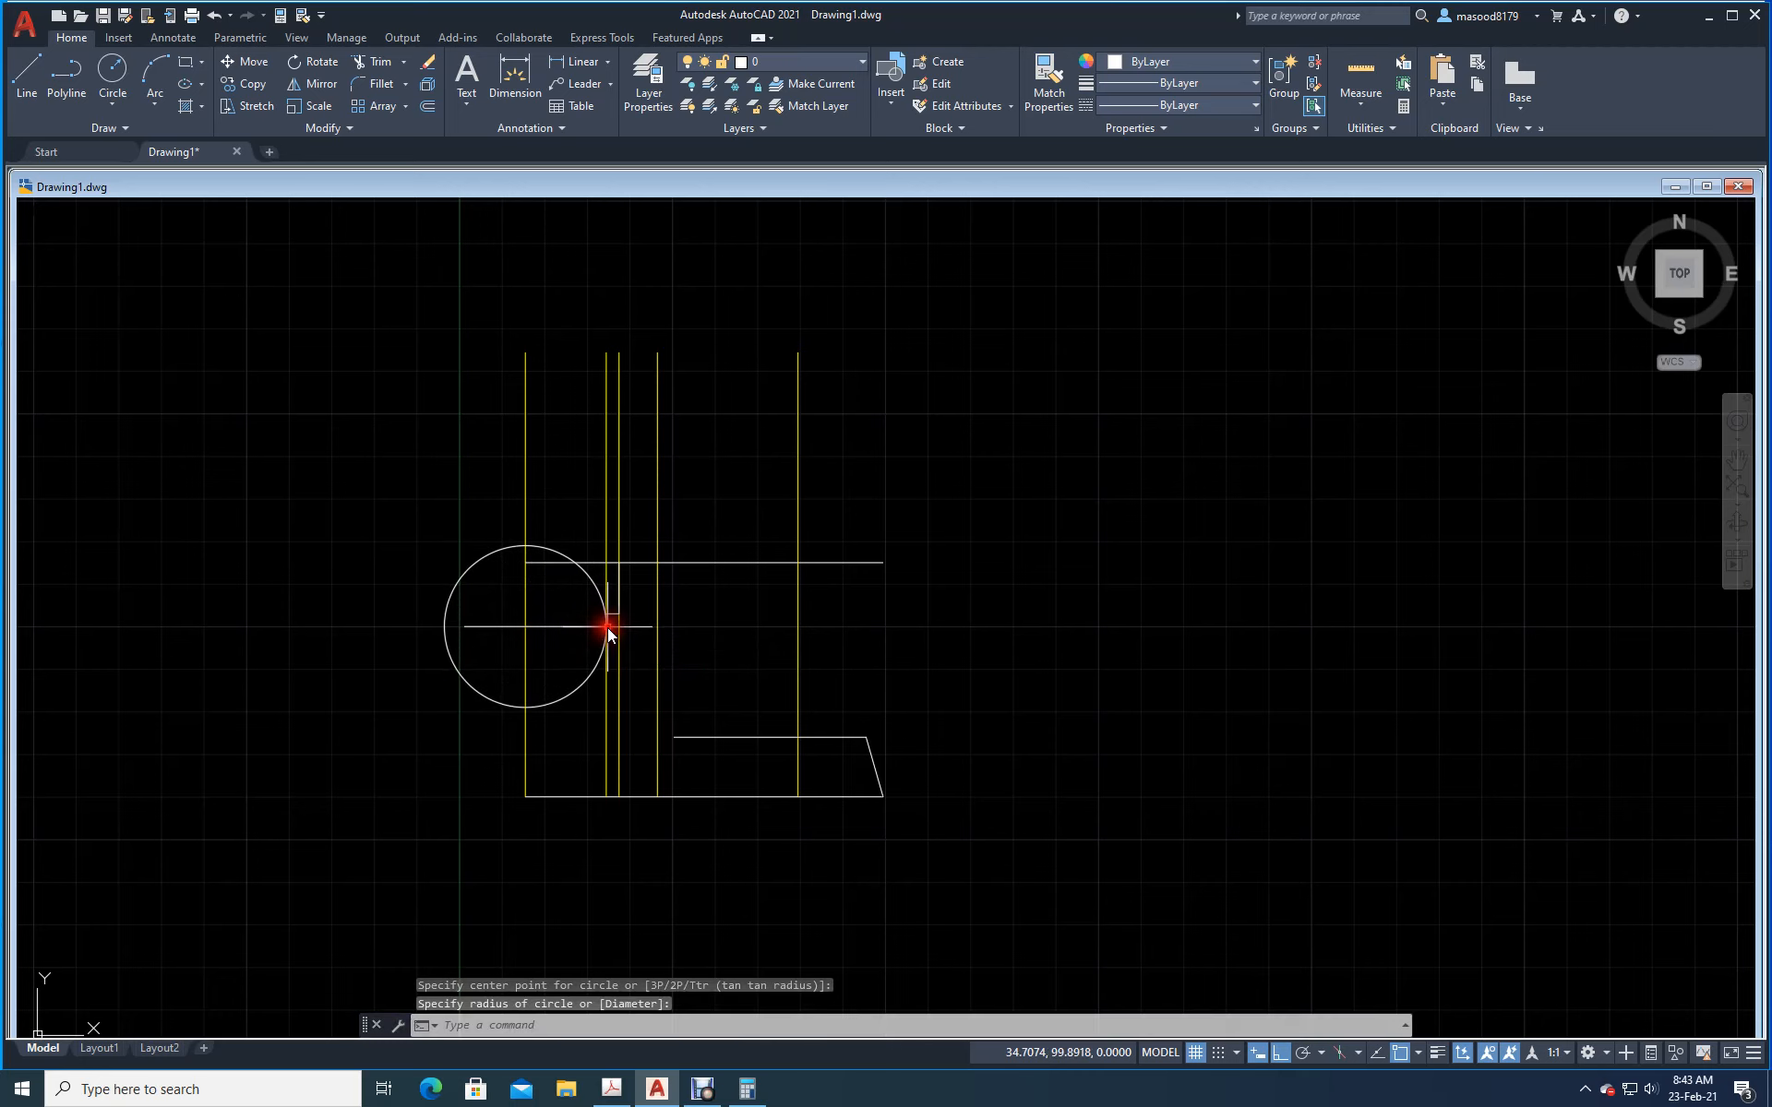
pyautogui.press('Return')
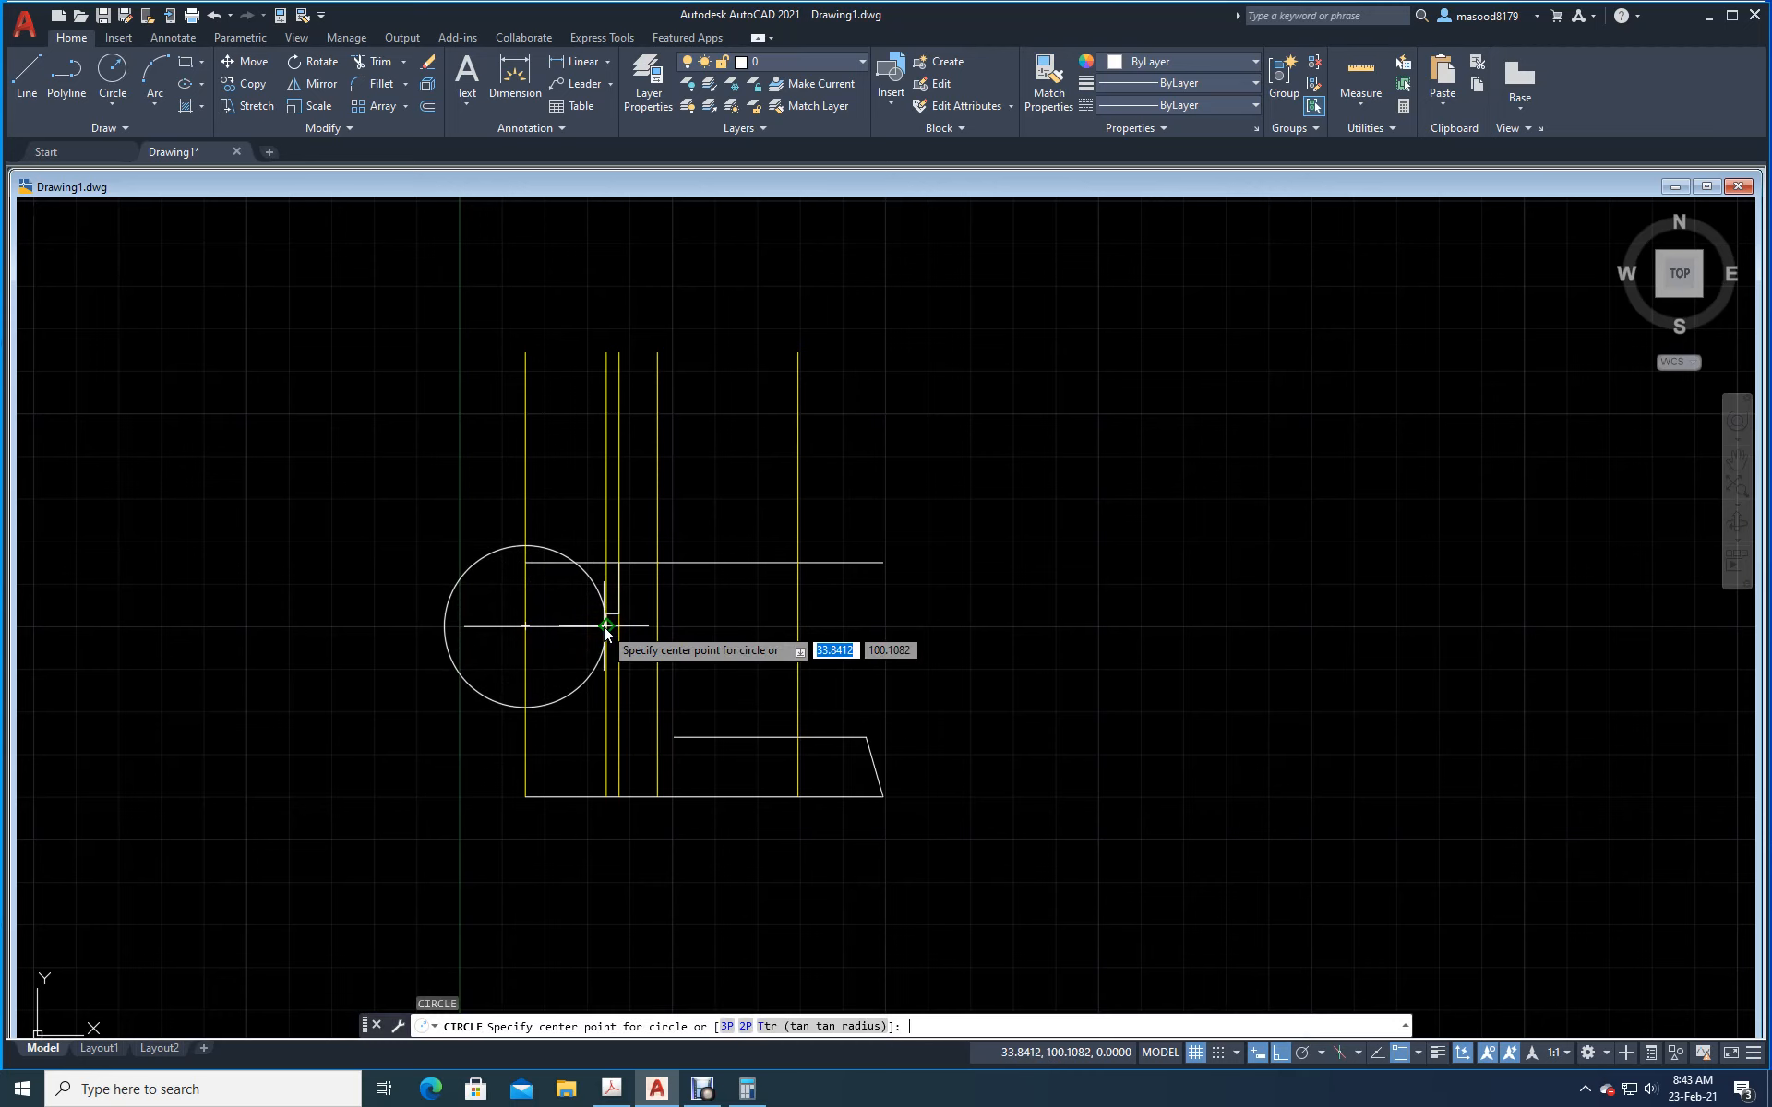
pyautogui.click(605, 1085)
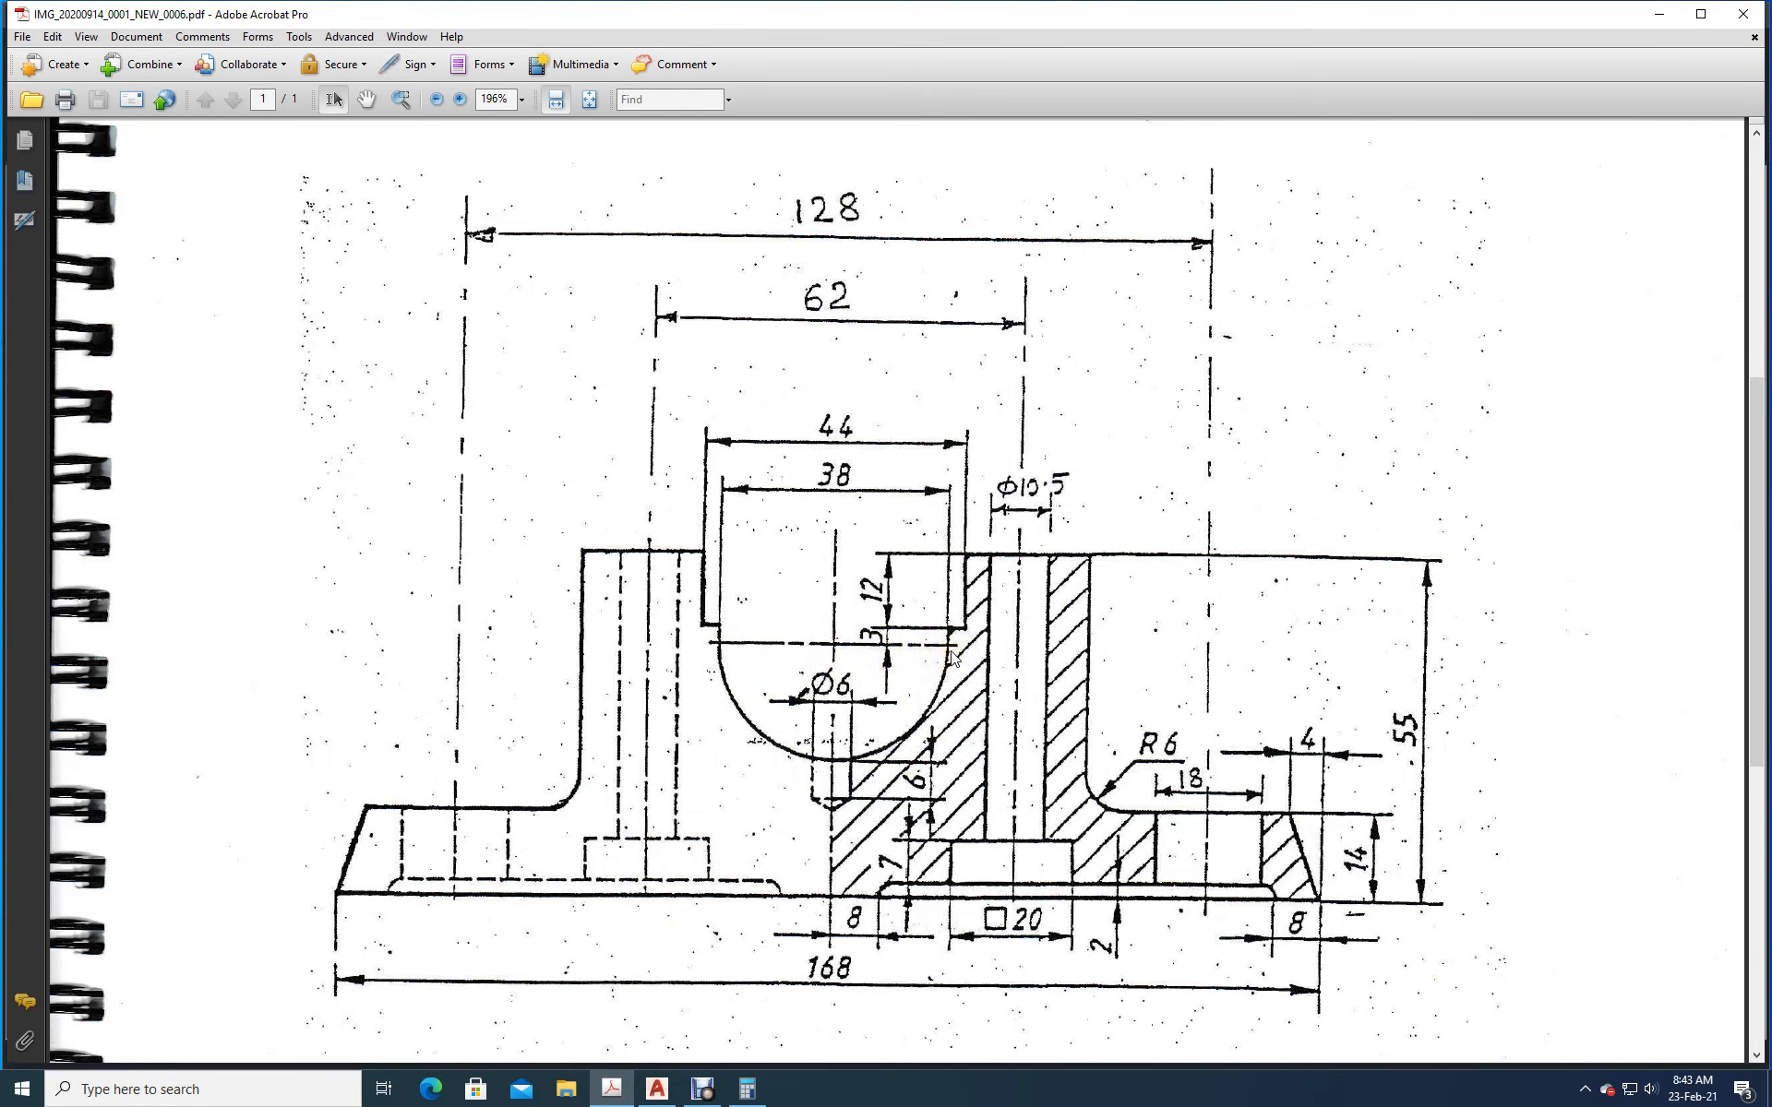
pyautogui.click(659, 1093)
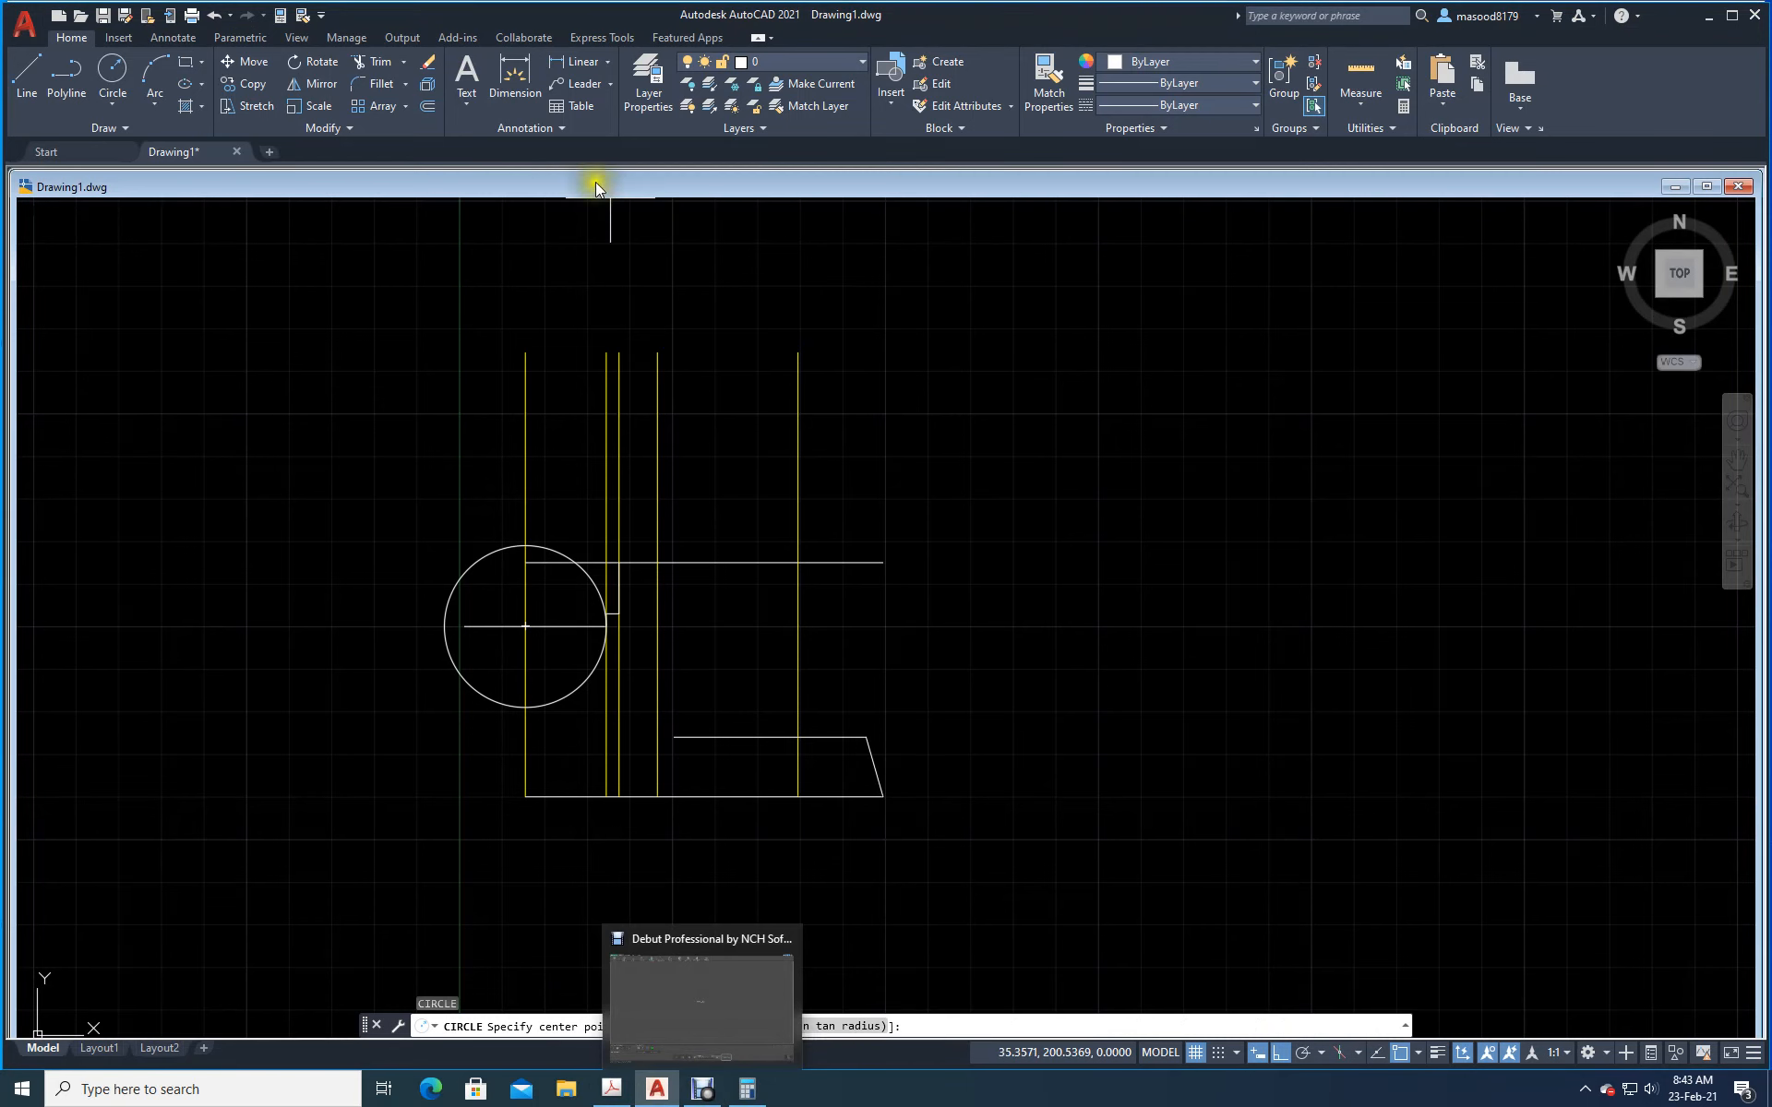
# Step: Trim the circle down to its lower-right quarter arc between the original axis and the end of the stepped edge
pyautogui.click(381, 62)
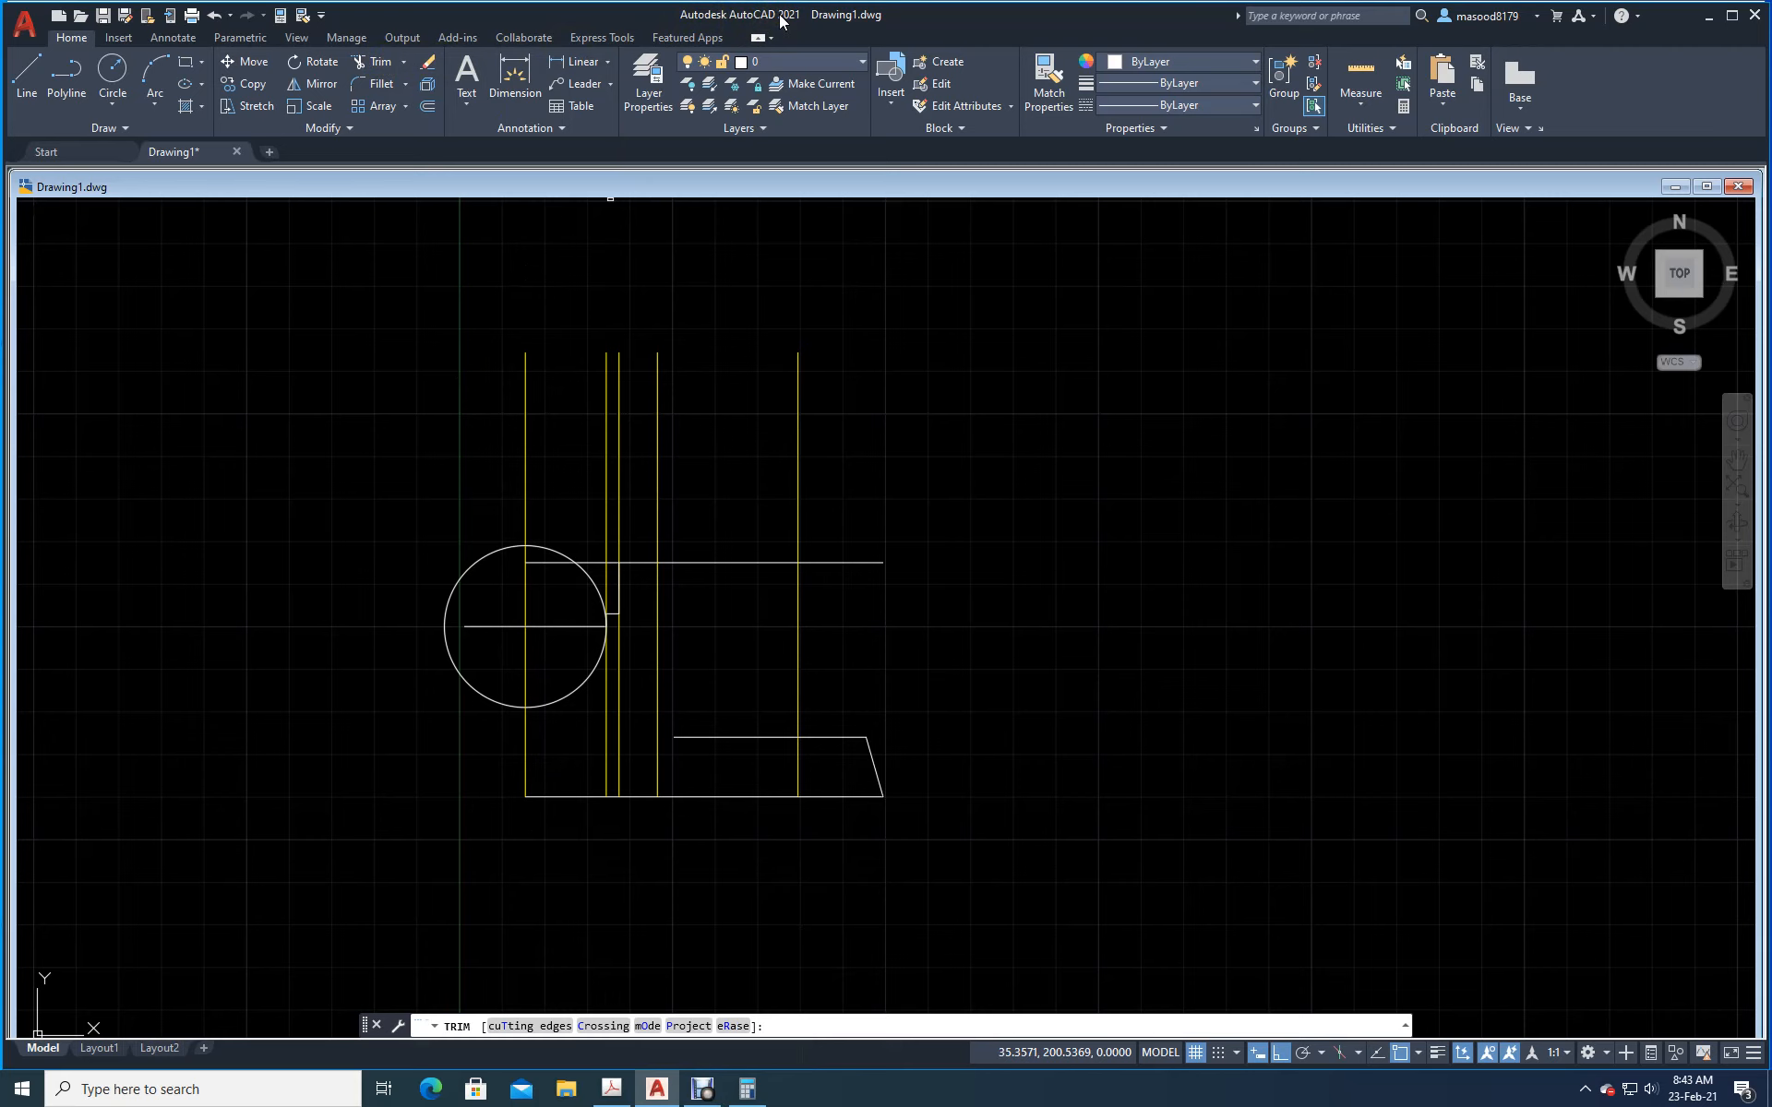
pyautogui.click(575, 626)
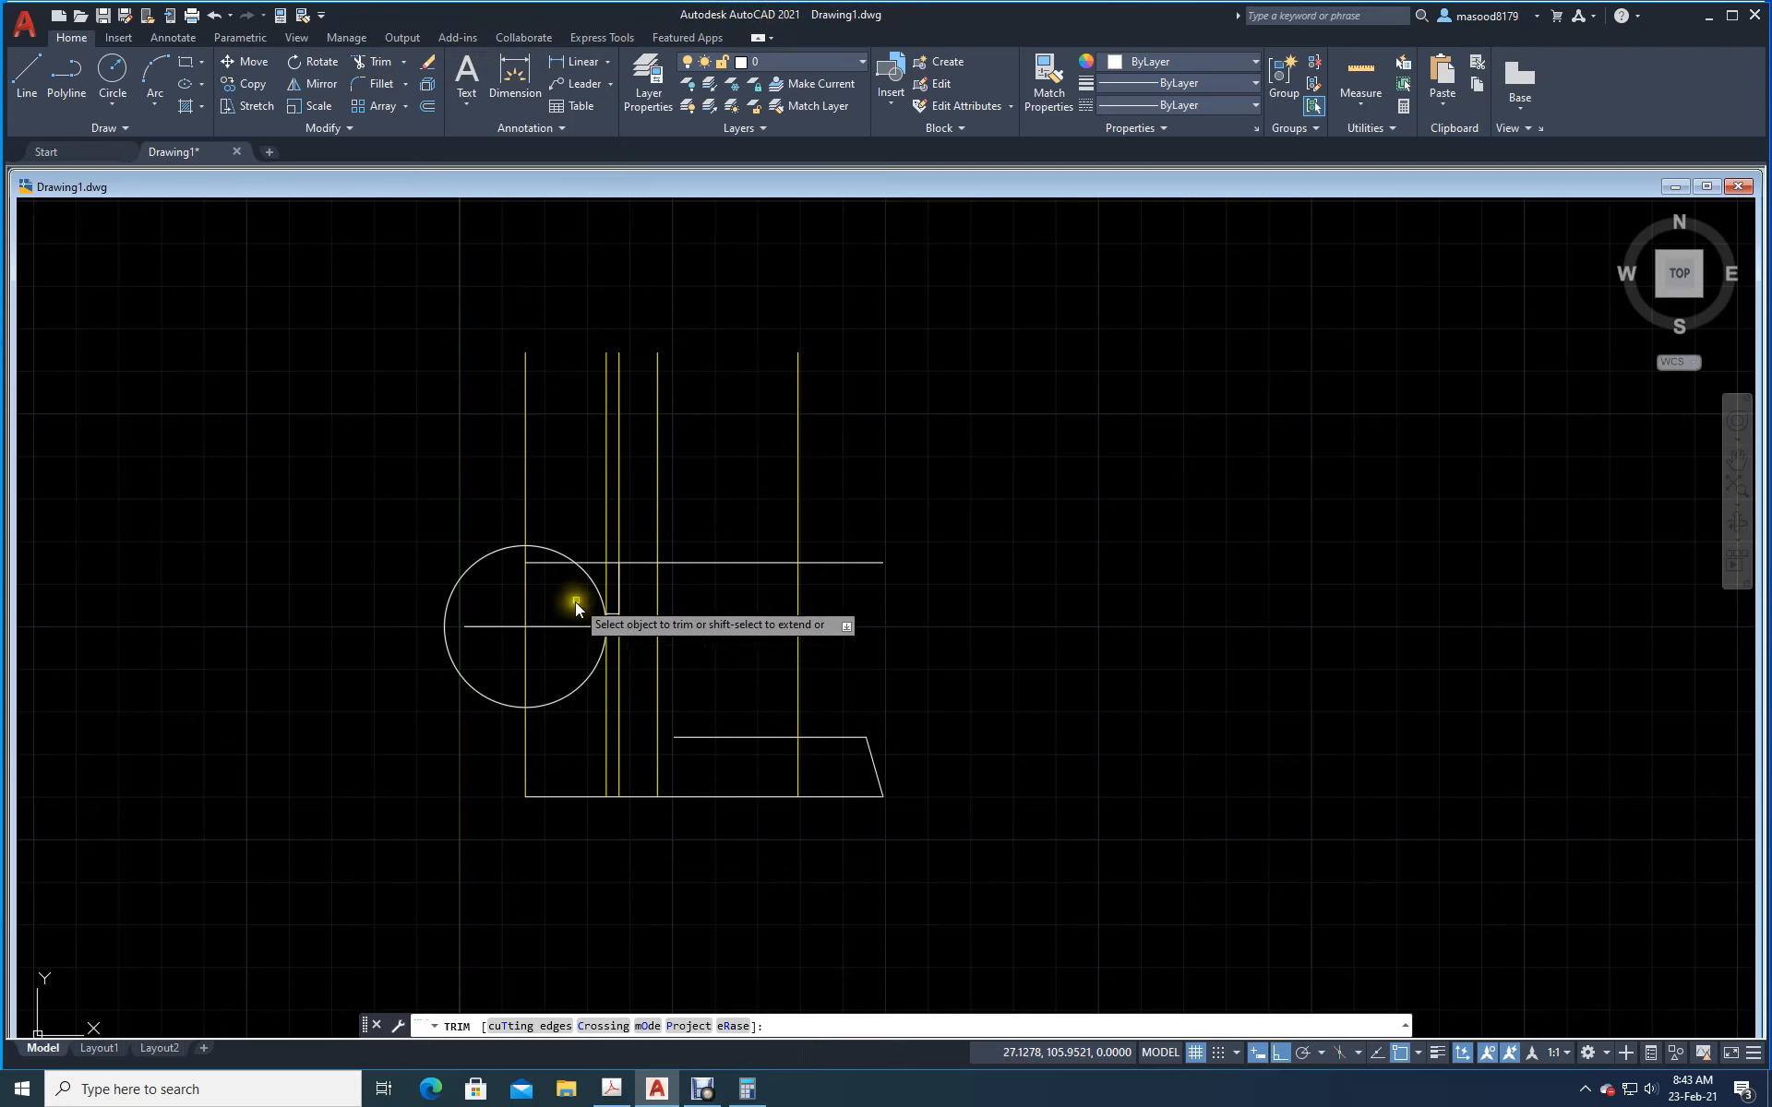
pyautogui.click(591, 580)
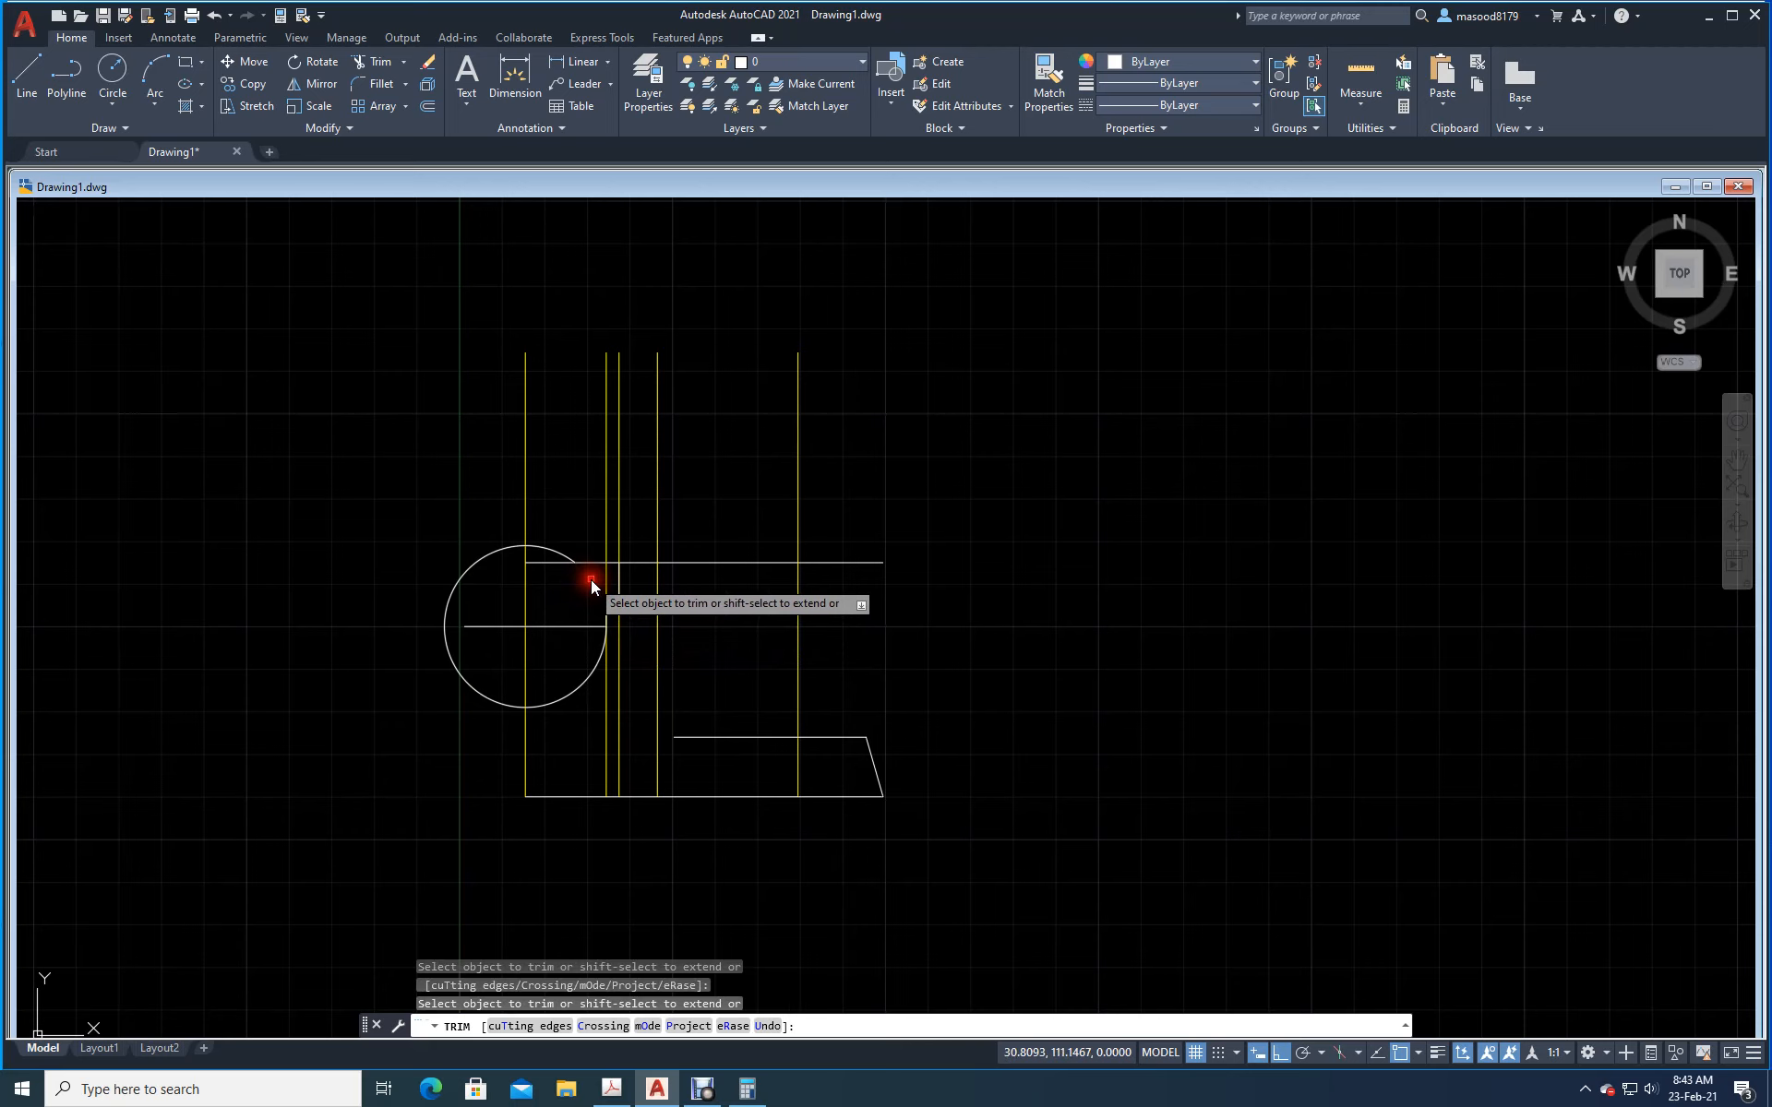
pyautogui.click(500, 554)
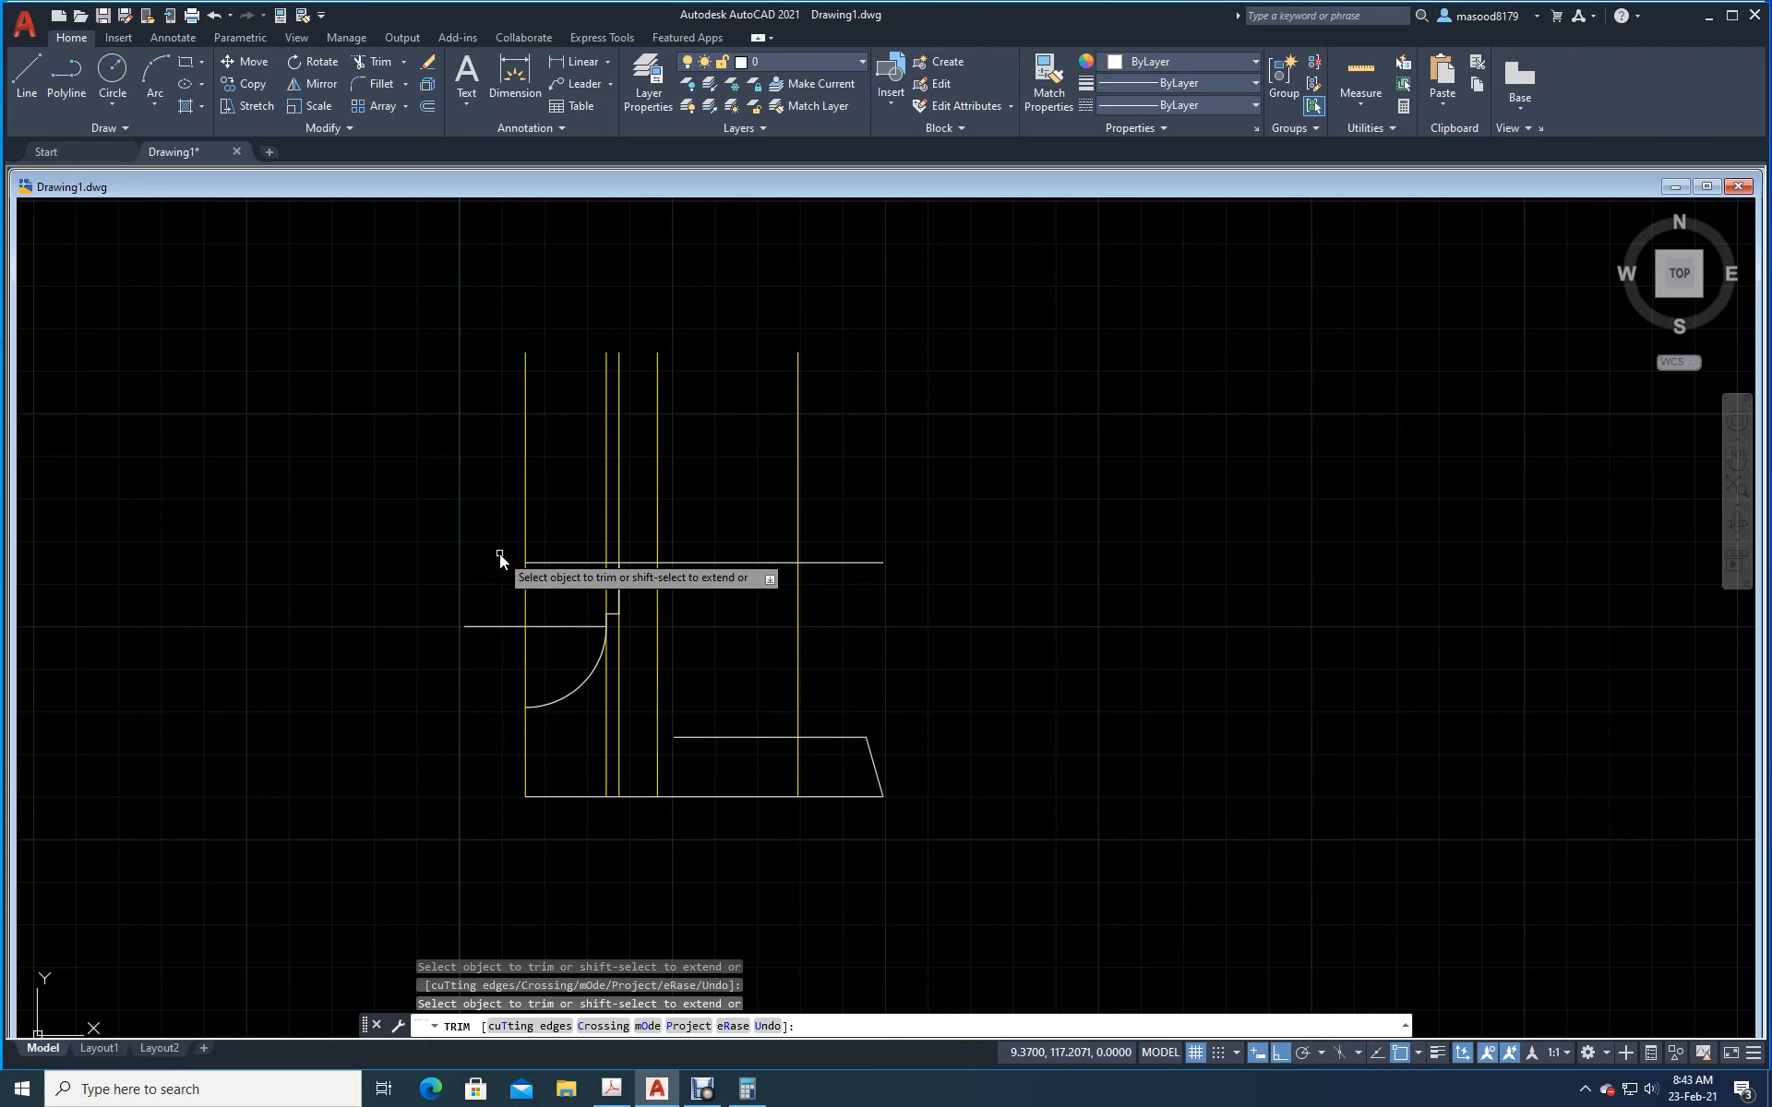
pyautogui.press('Return')
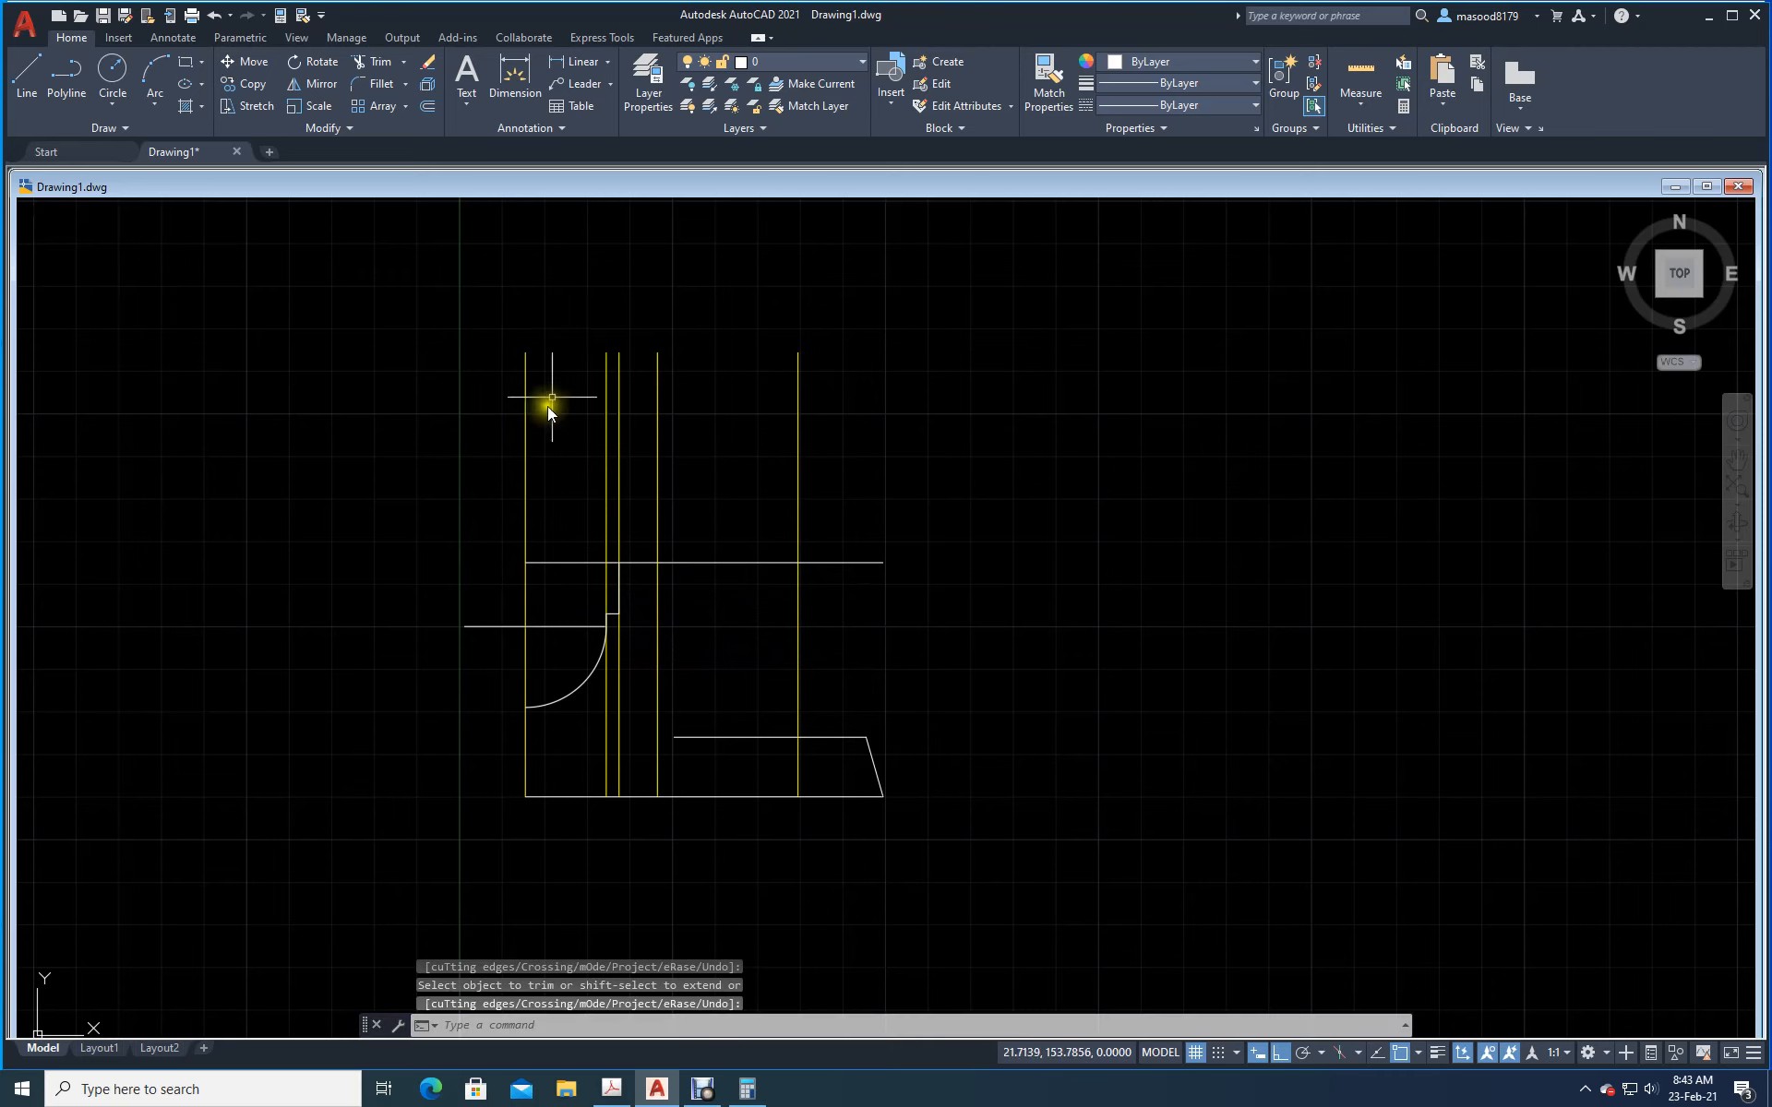
# Step: Erase the horizontal line running through the quarter arc's centre
pyautogui.click(427, 60)
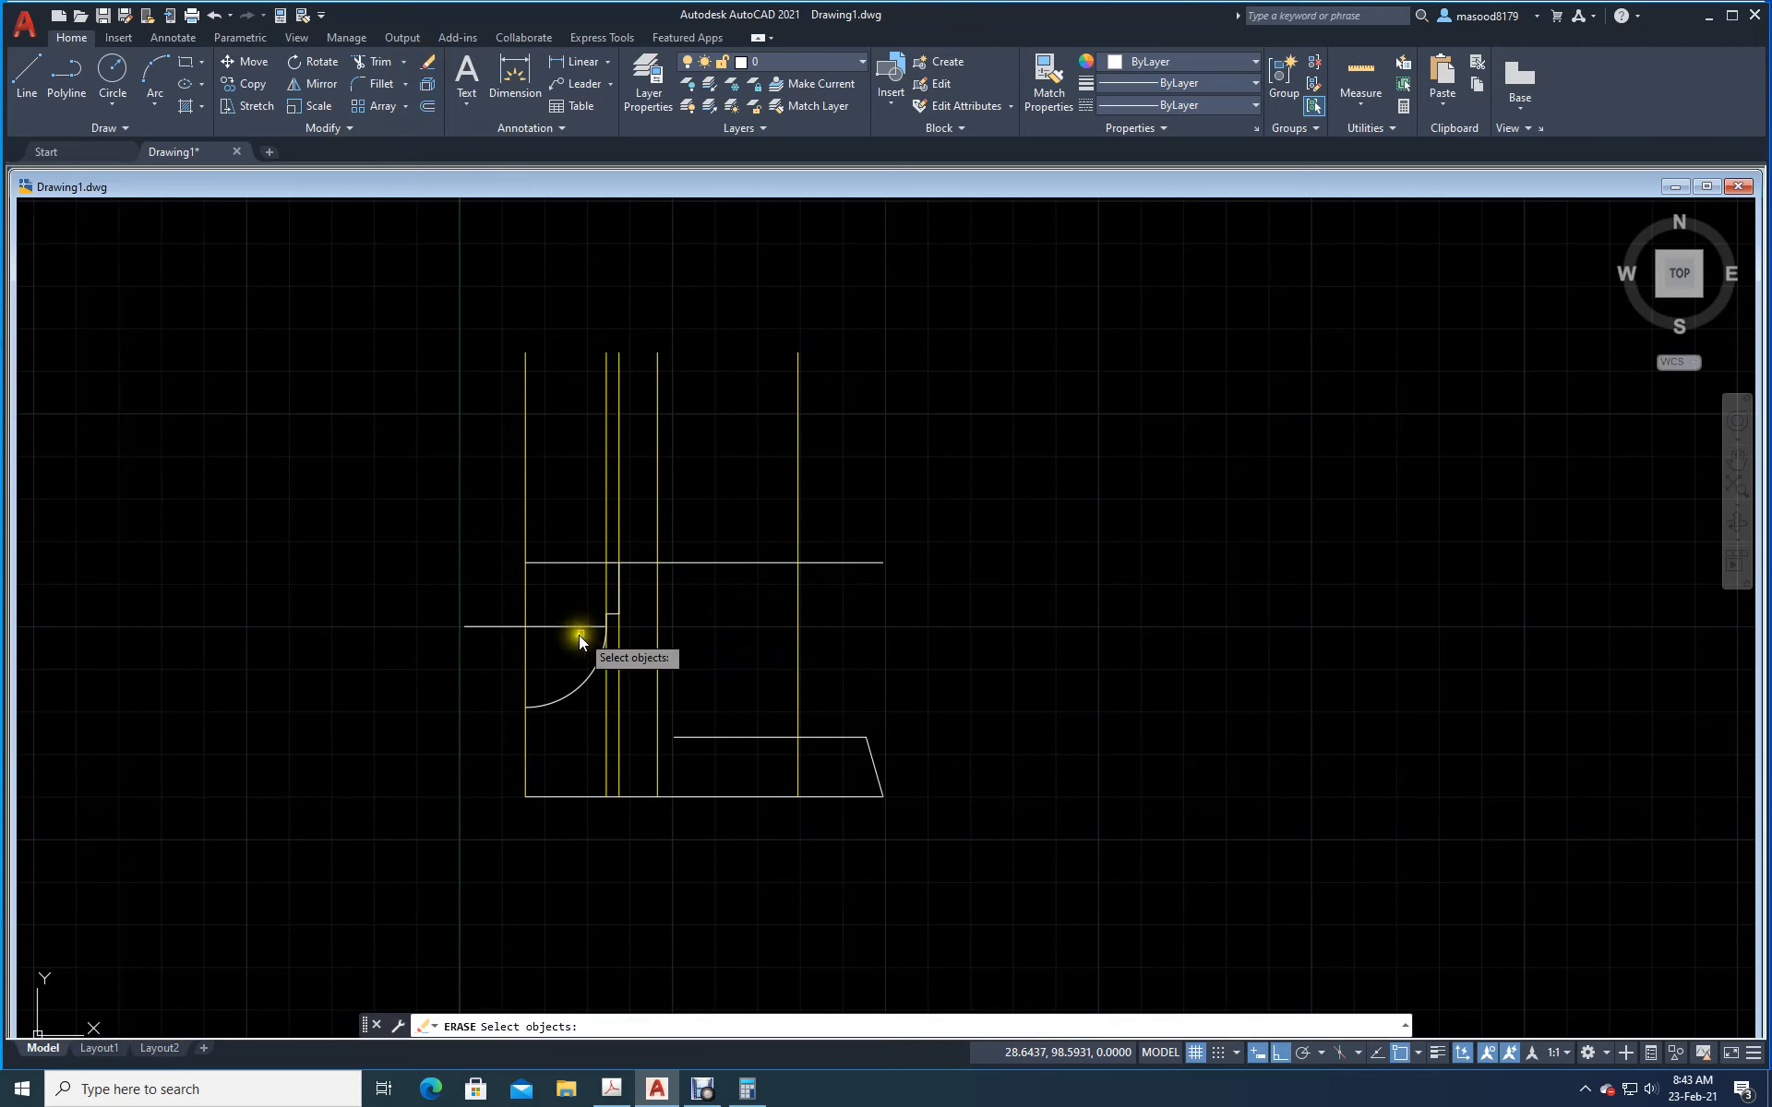
pyautogui.click(557, 627)
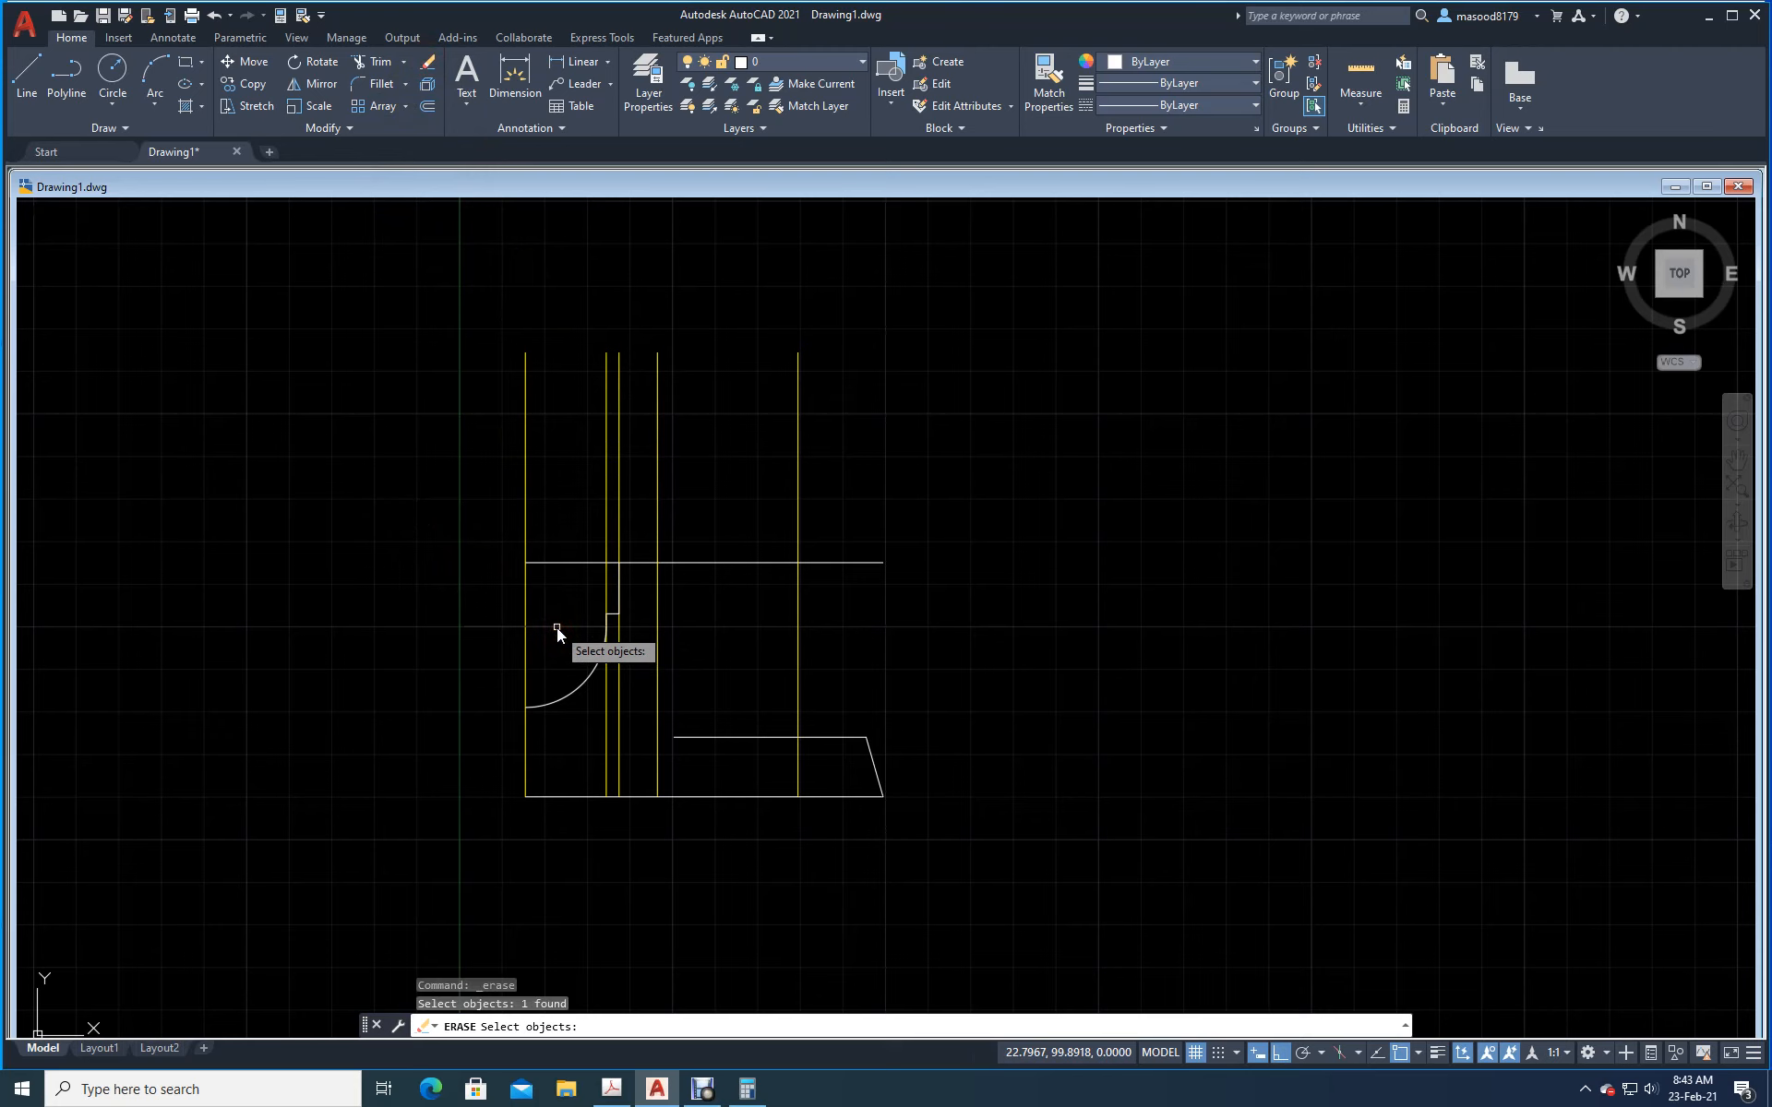
pyautogui.press('Return')
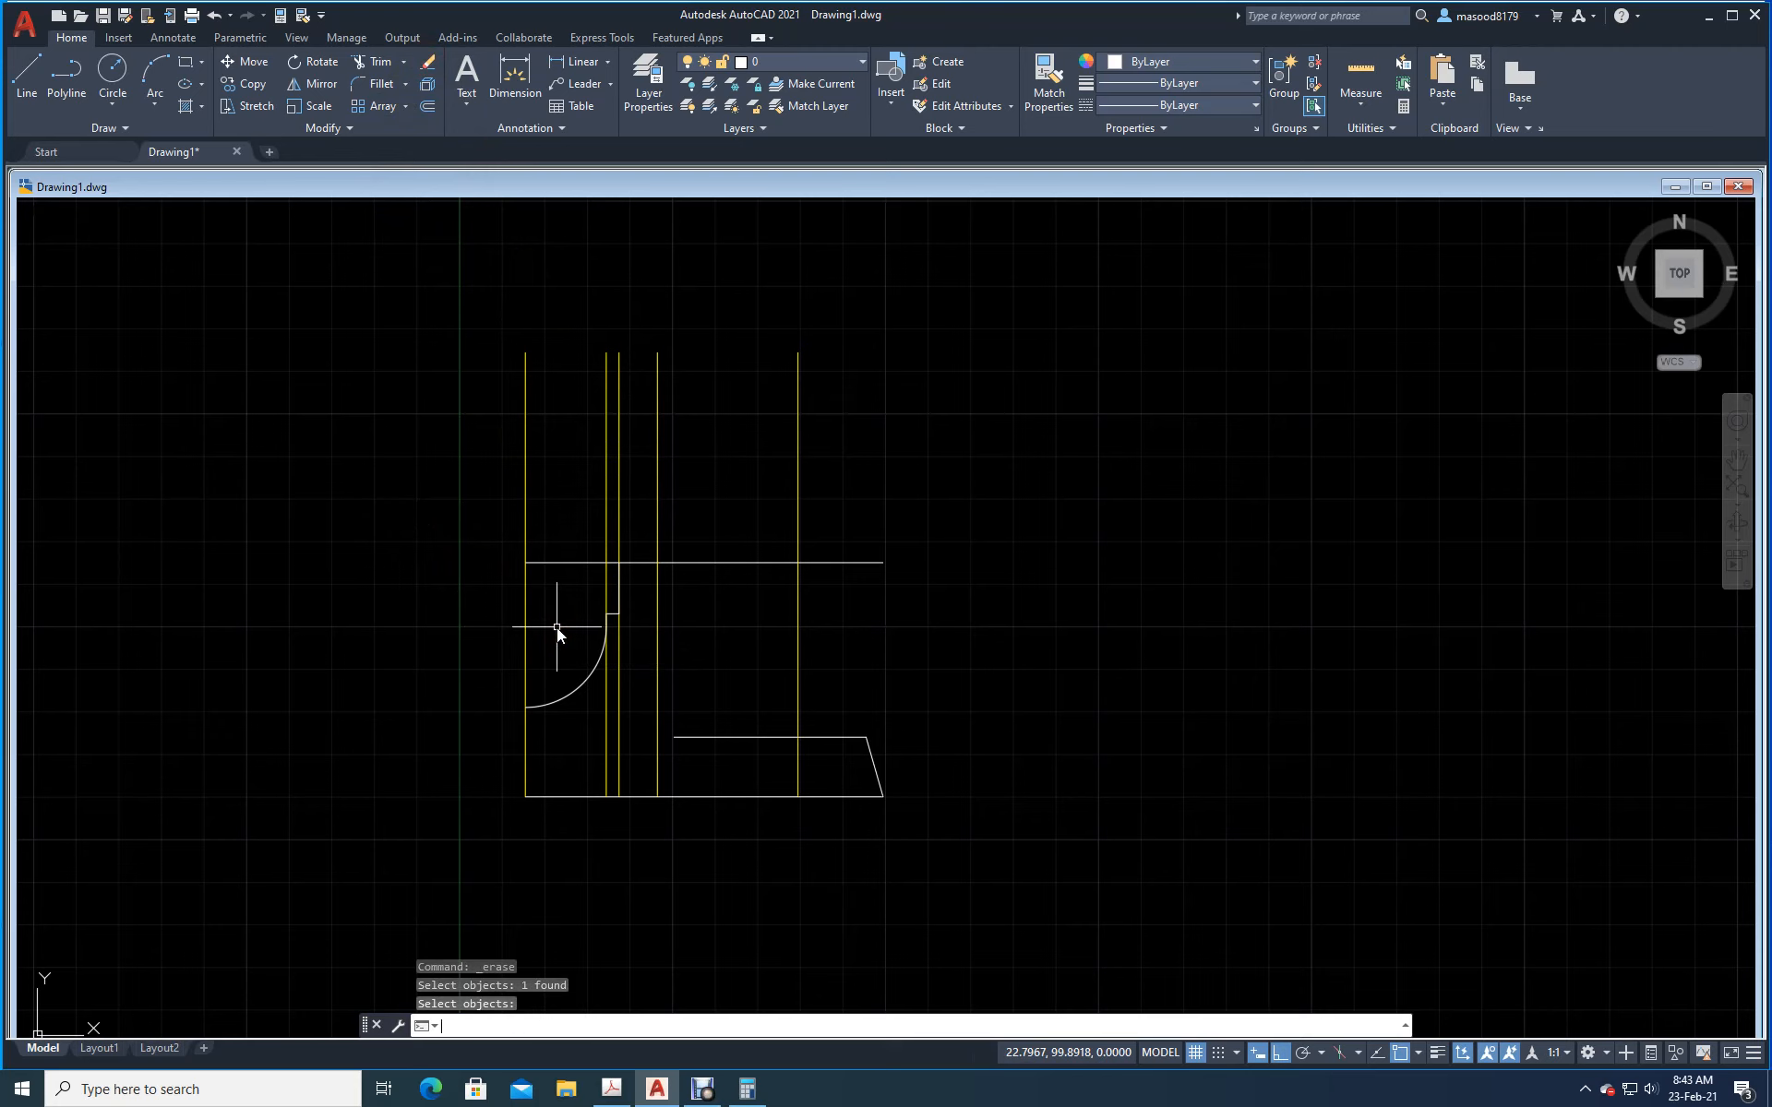
pyautogui.click(656, 722)
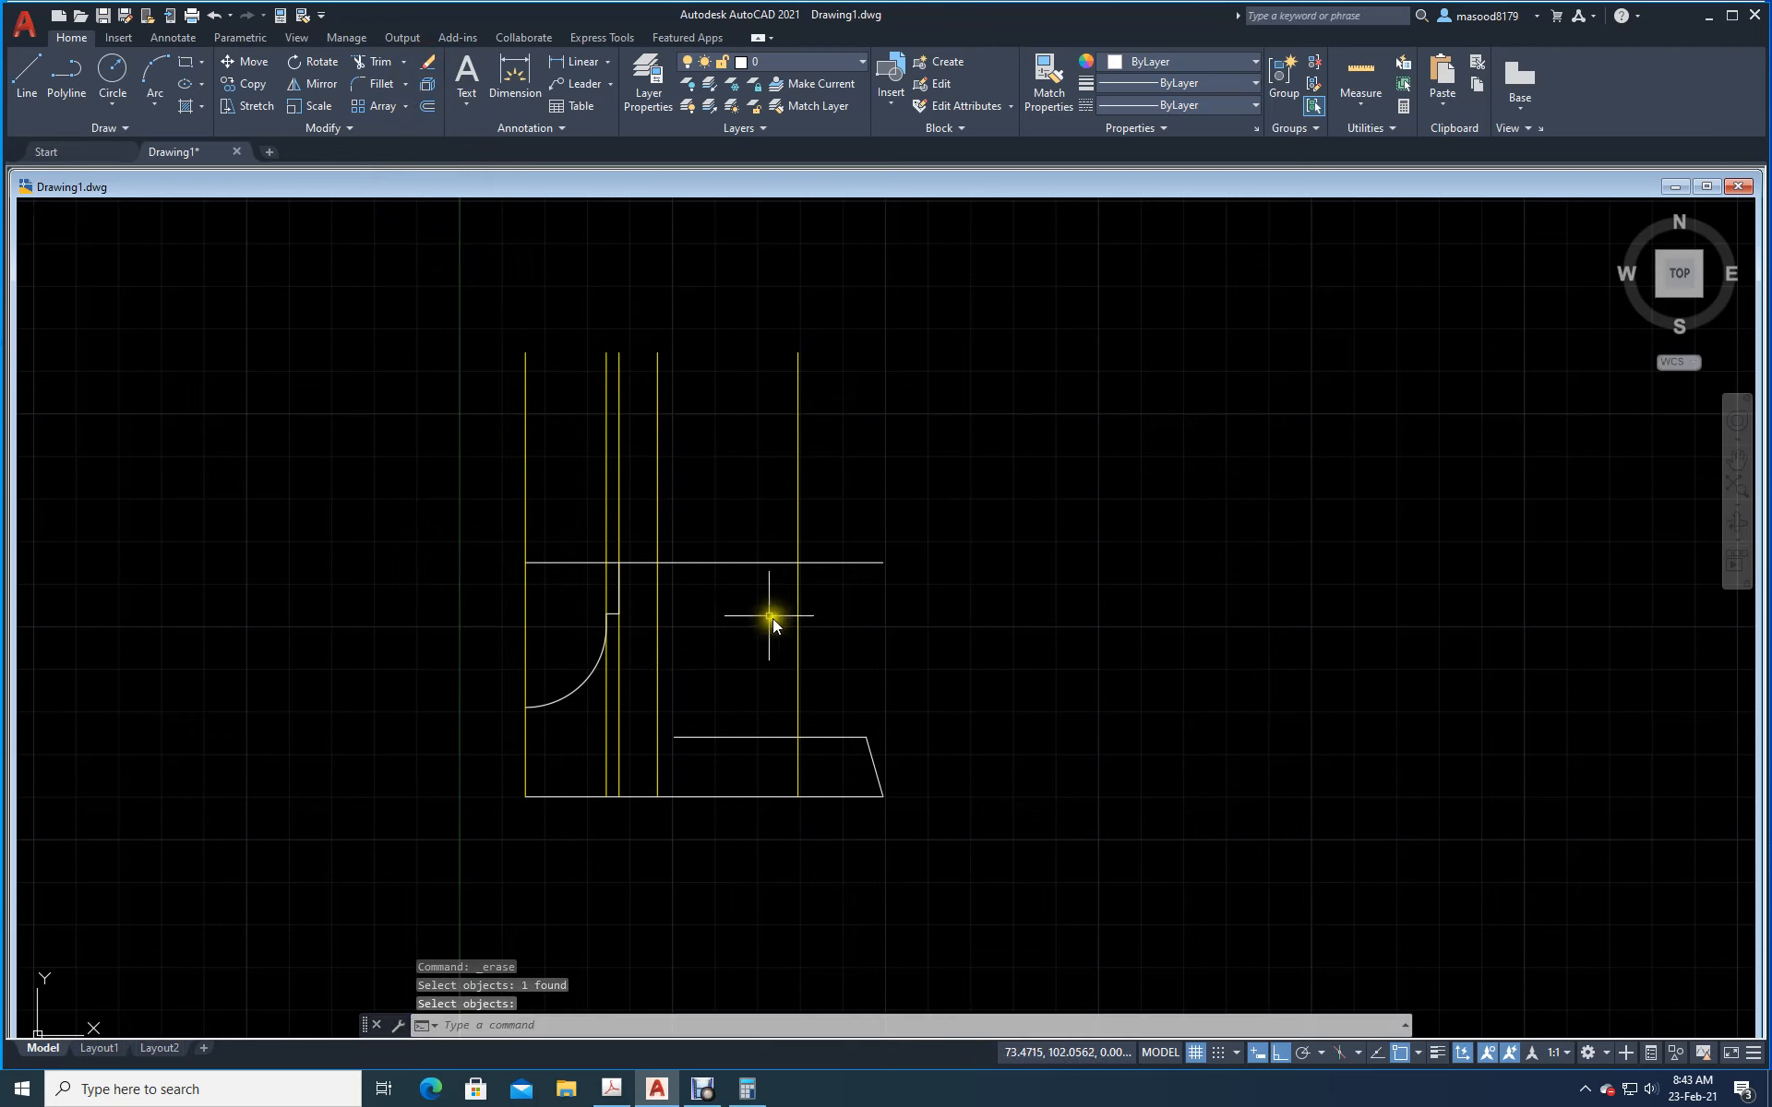
# Step: Check the boss's outer wall in the reference PDF and, back in AutoCAD, gauge its distance from the 31-unit offset axis with a temporary dimension
pyautogui.moveTo(658, 520)
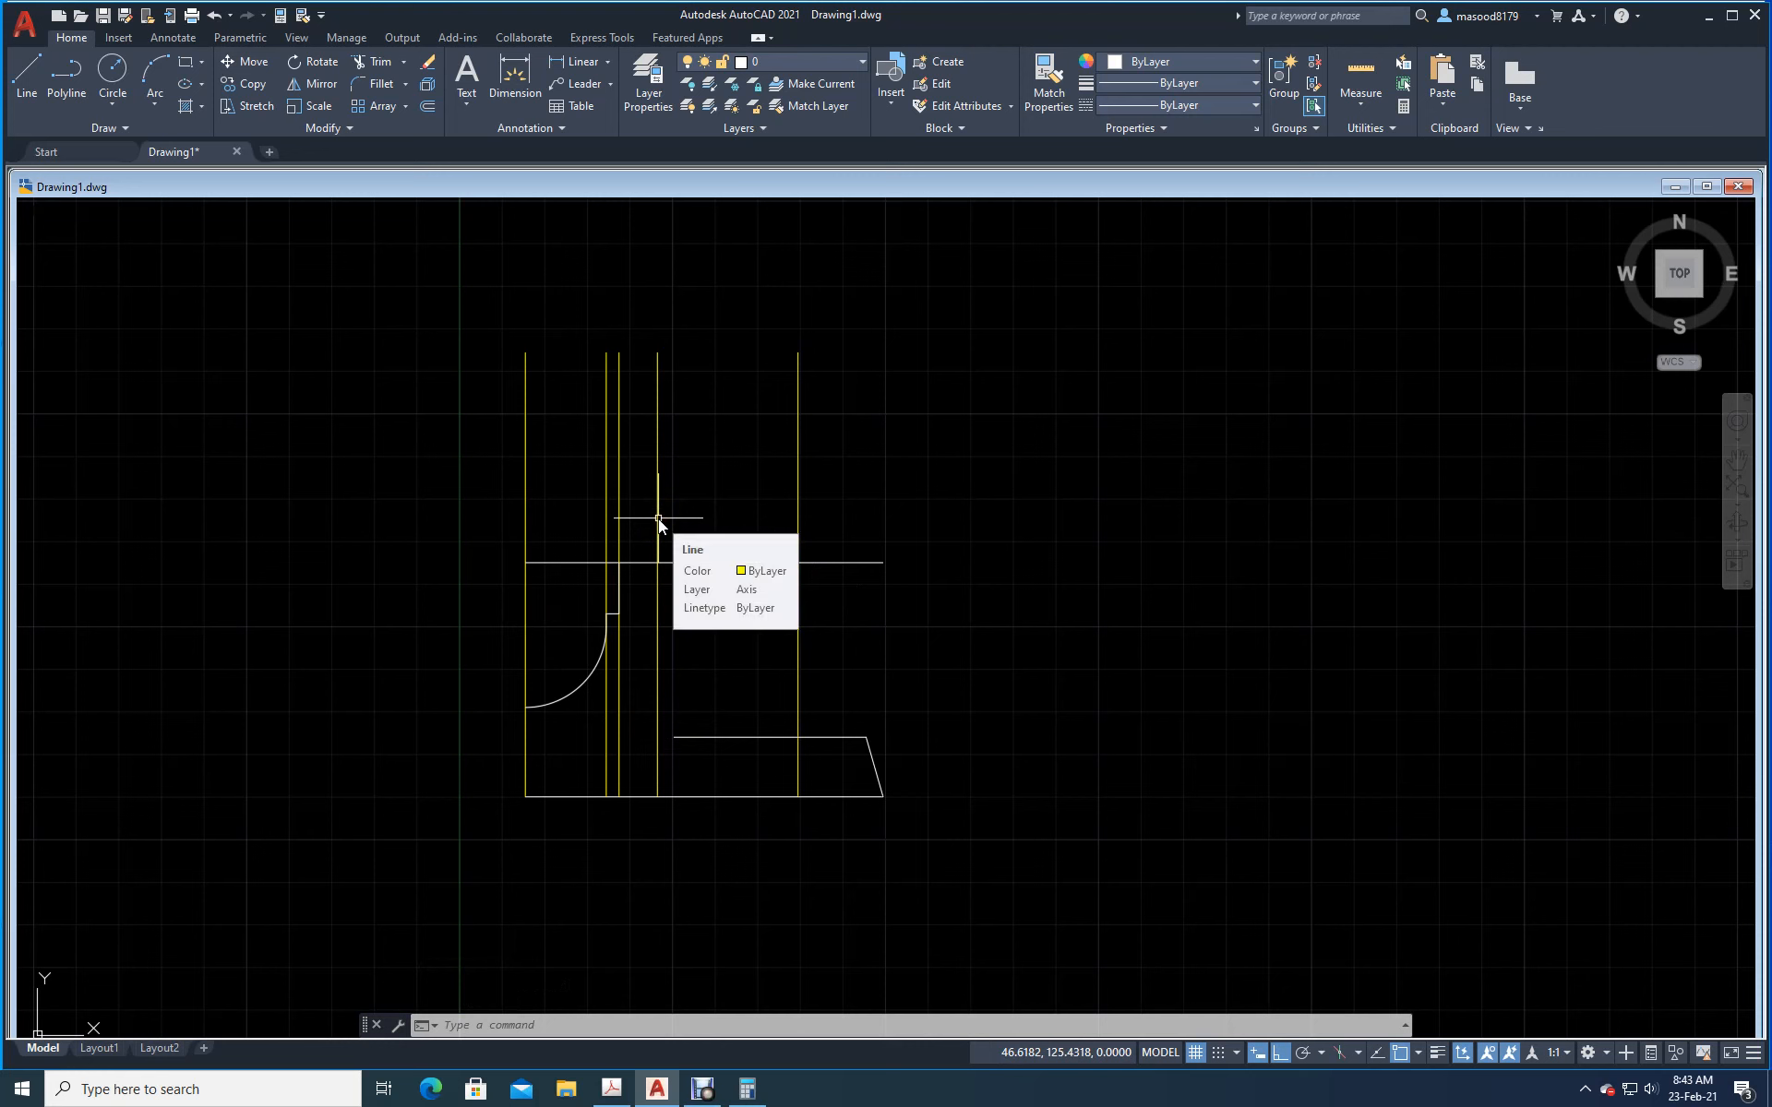
pyautogui.click(664, 1092)
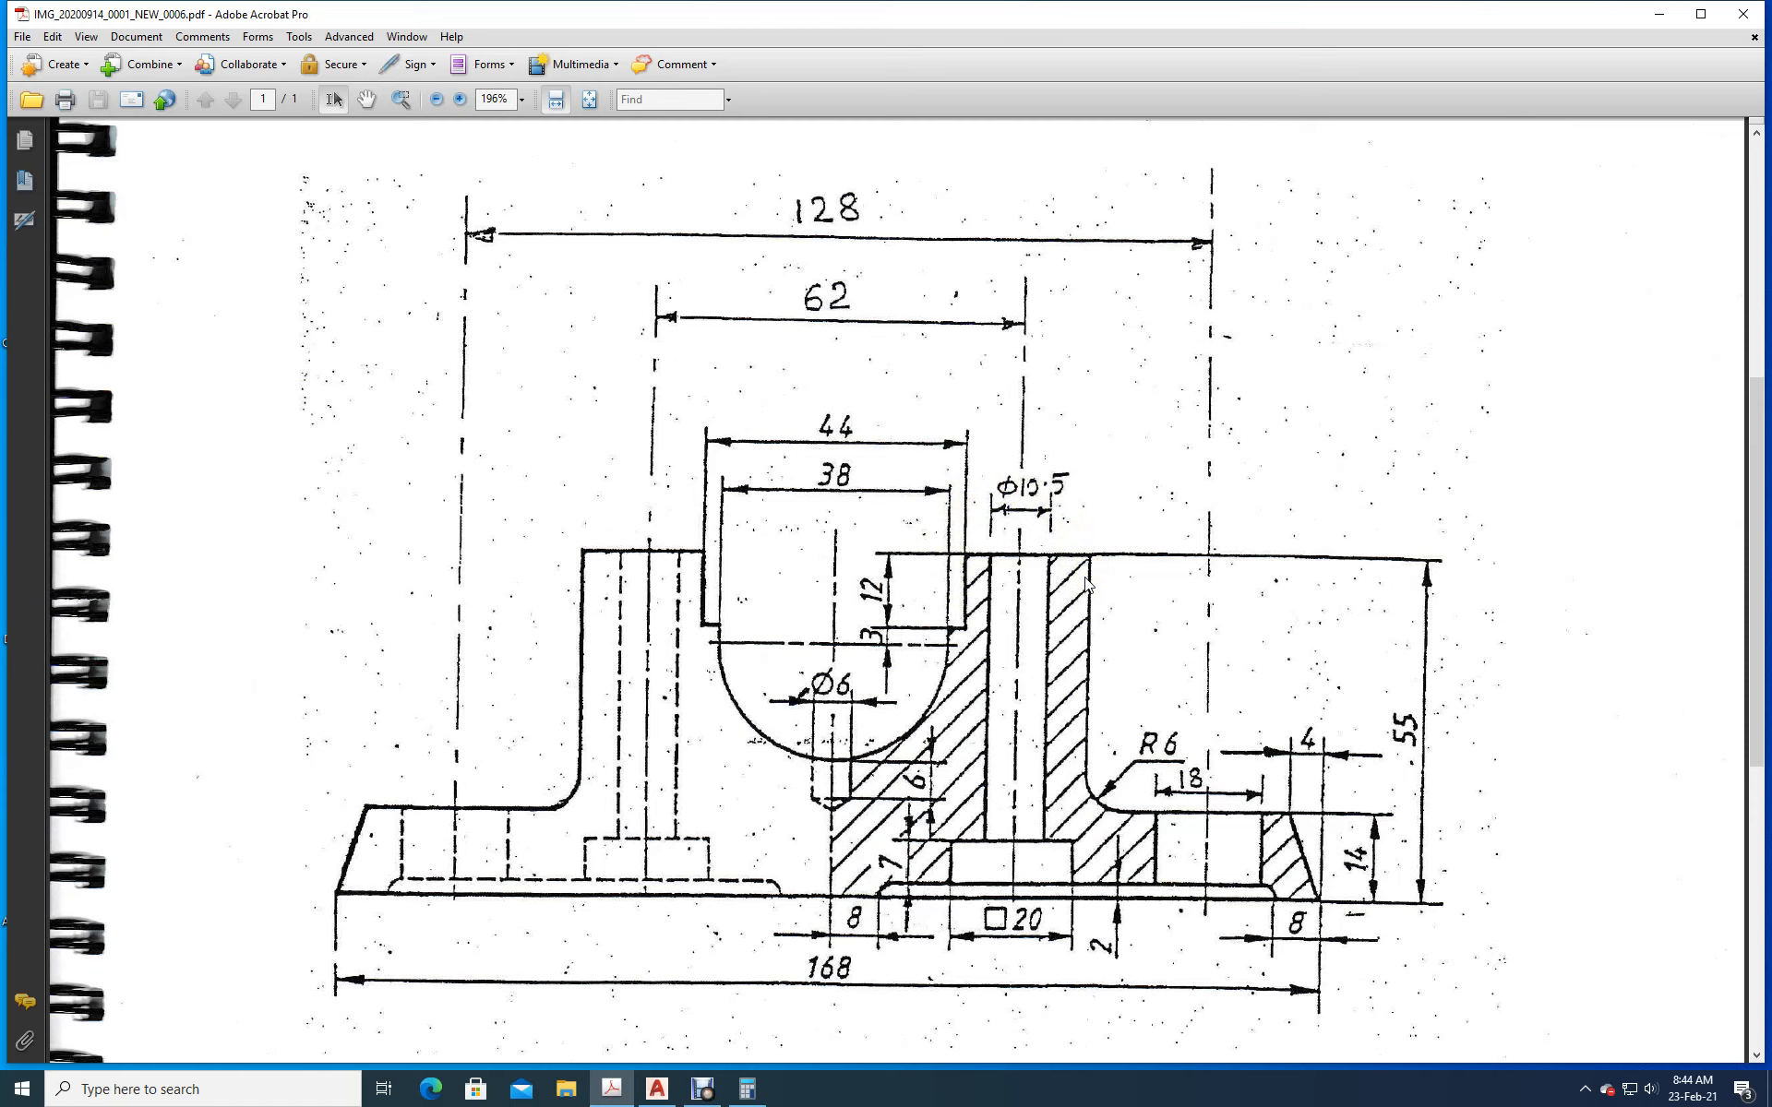
pyautogui.moveTo(613, 1094)
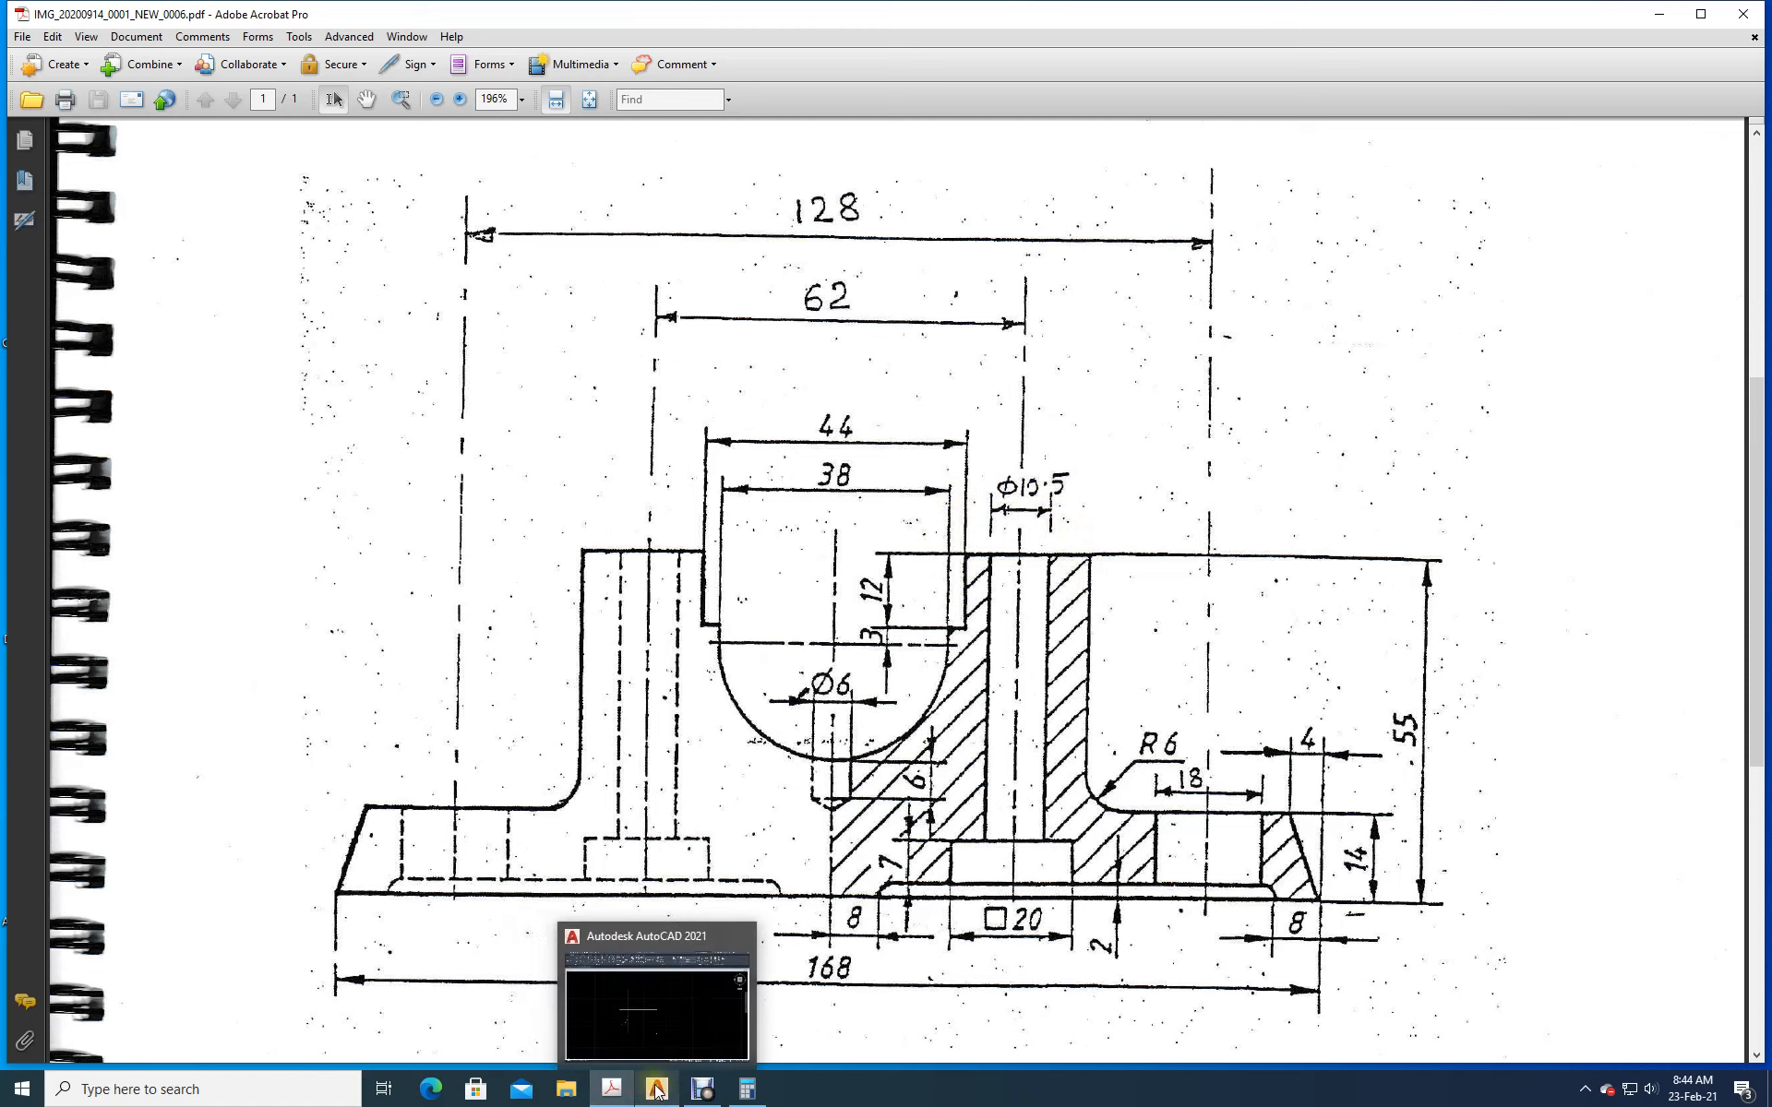
pyautogui.click(656, 1092)
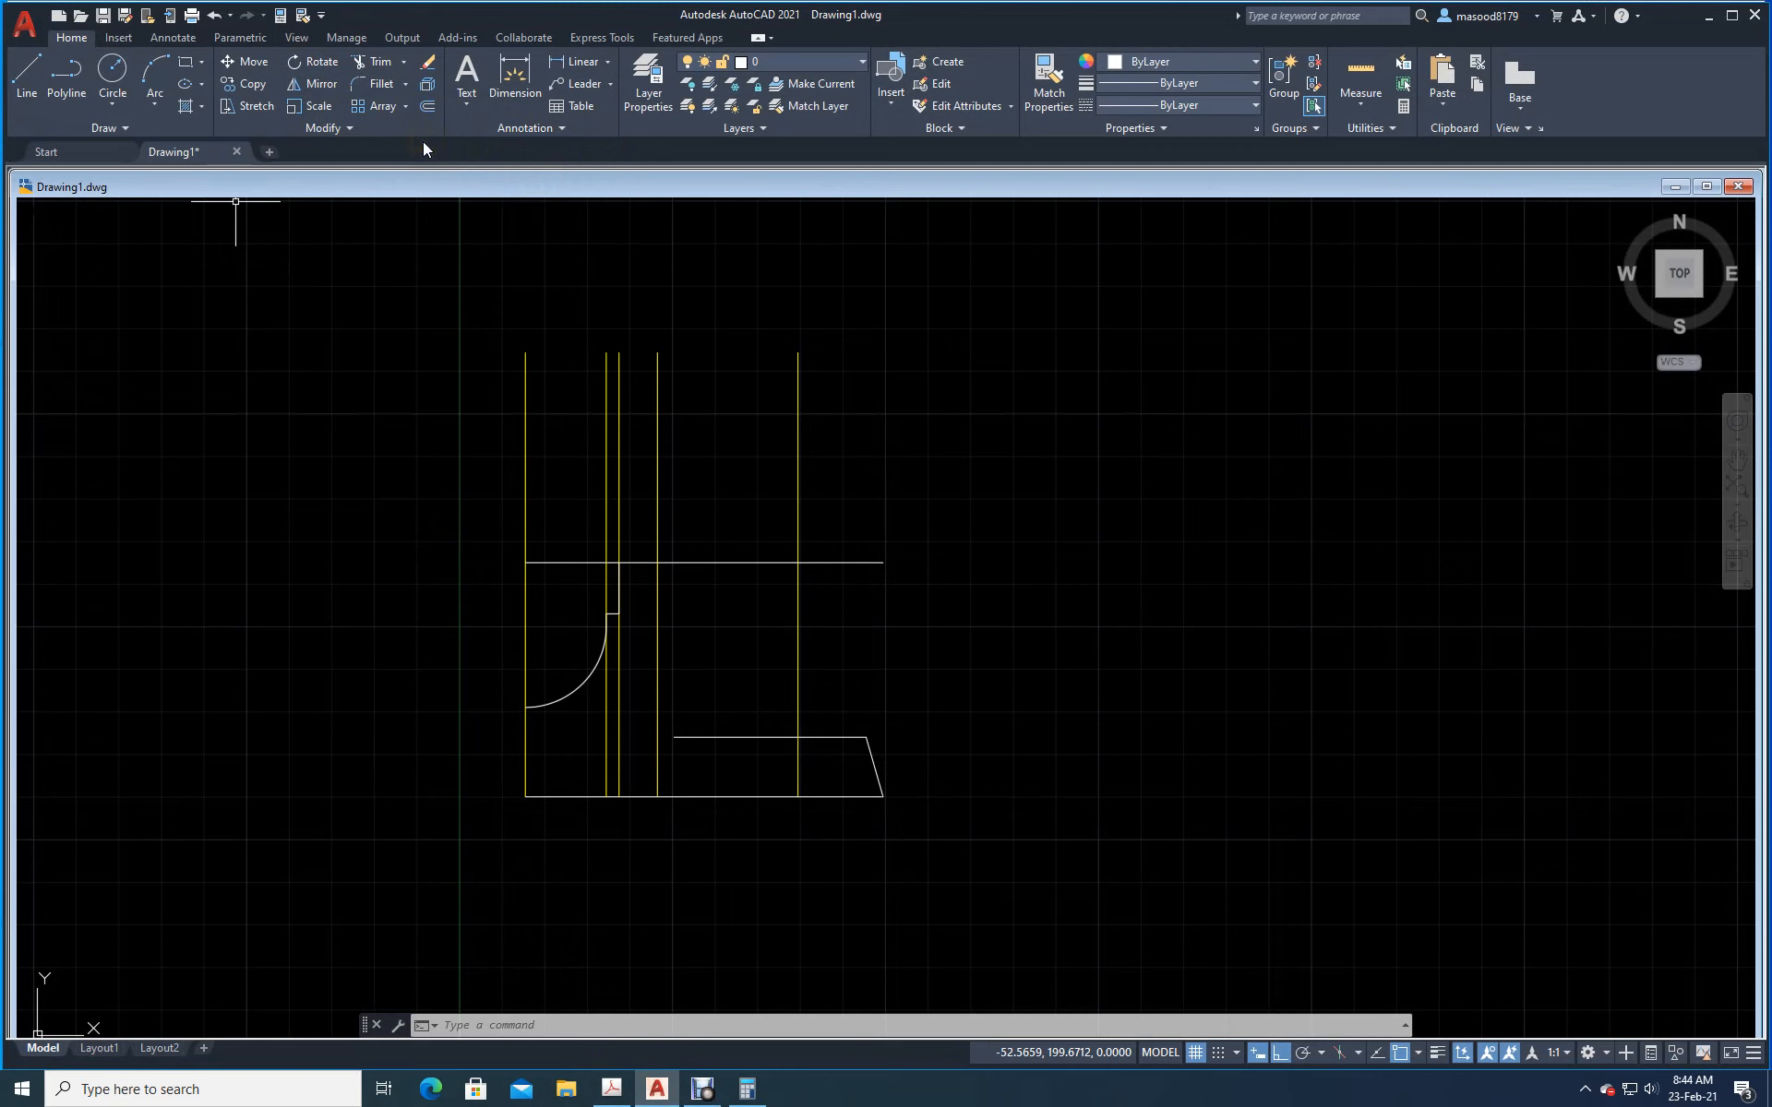
pyautogui.click(523, 79)
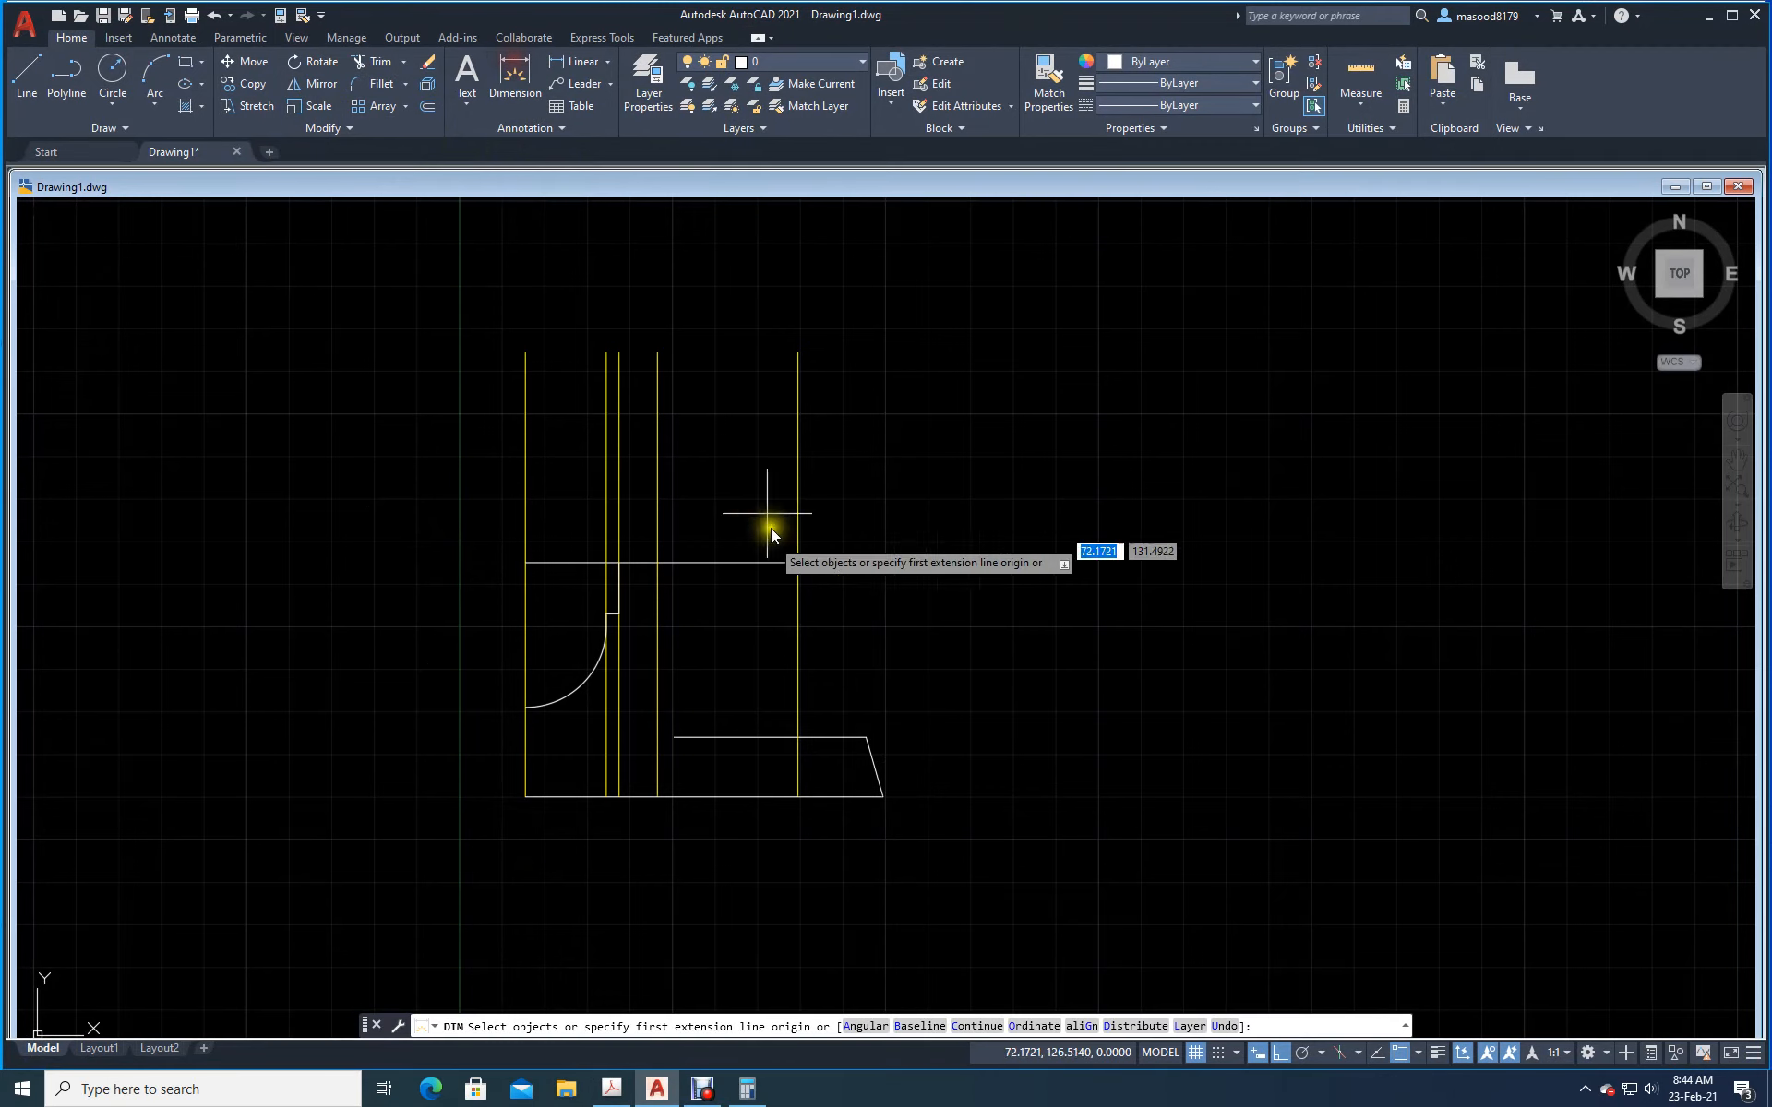
pyautogui.click(656, 560)
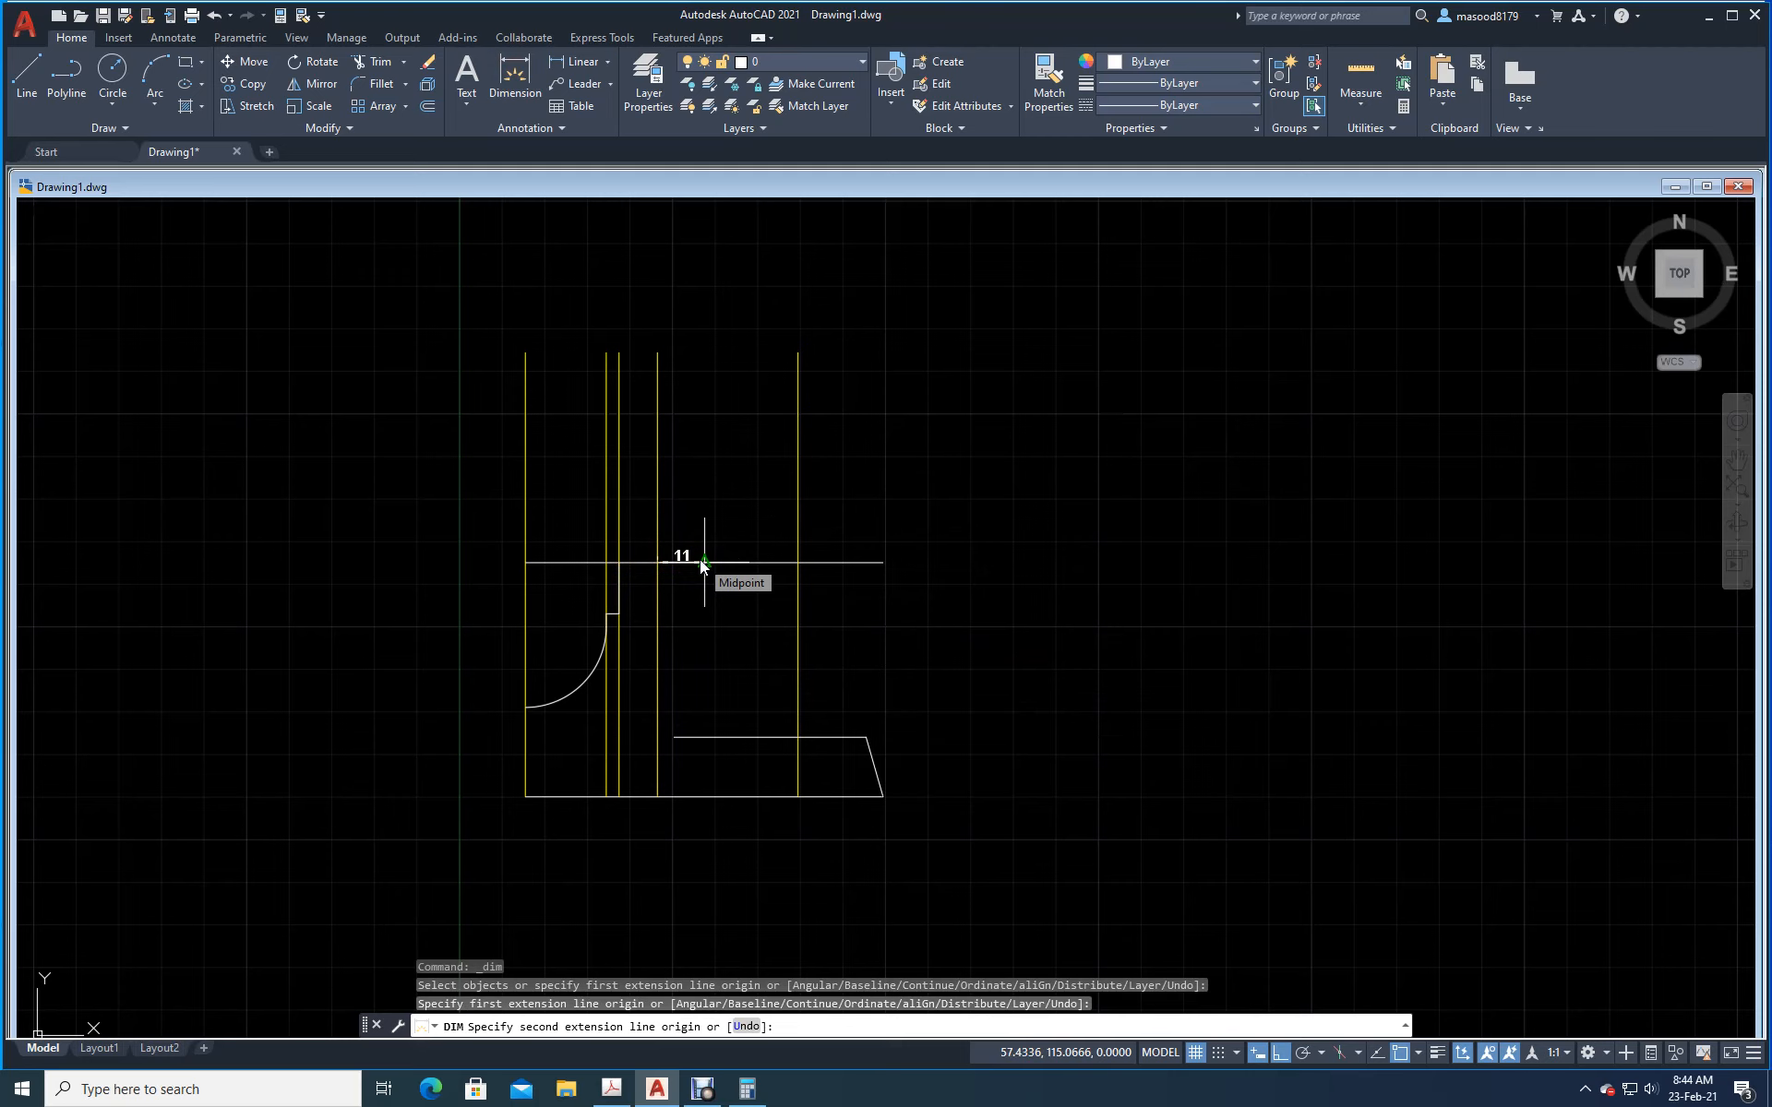
pyautogui.press('Escape')
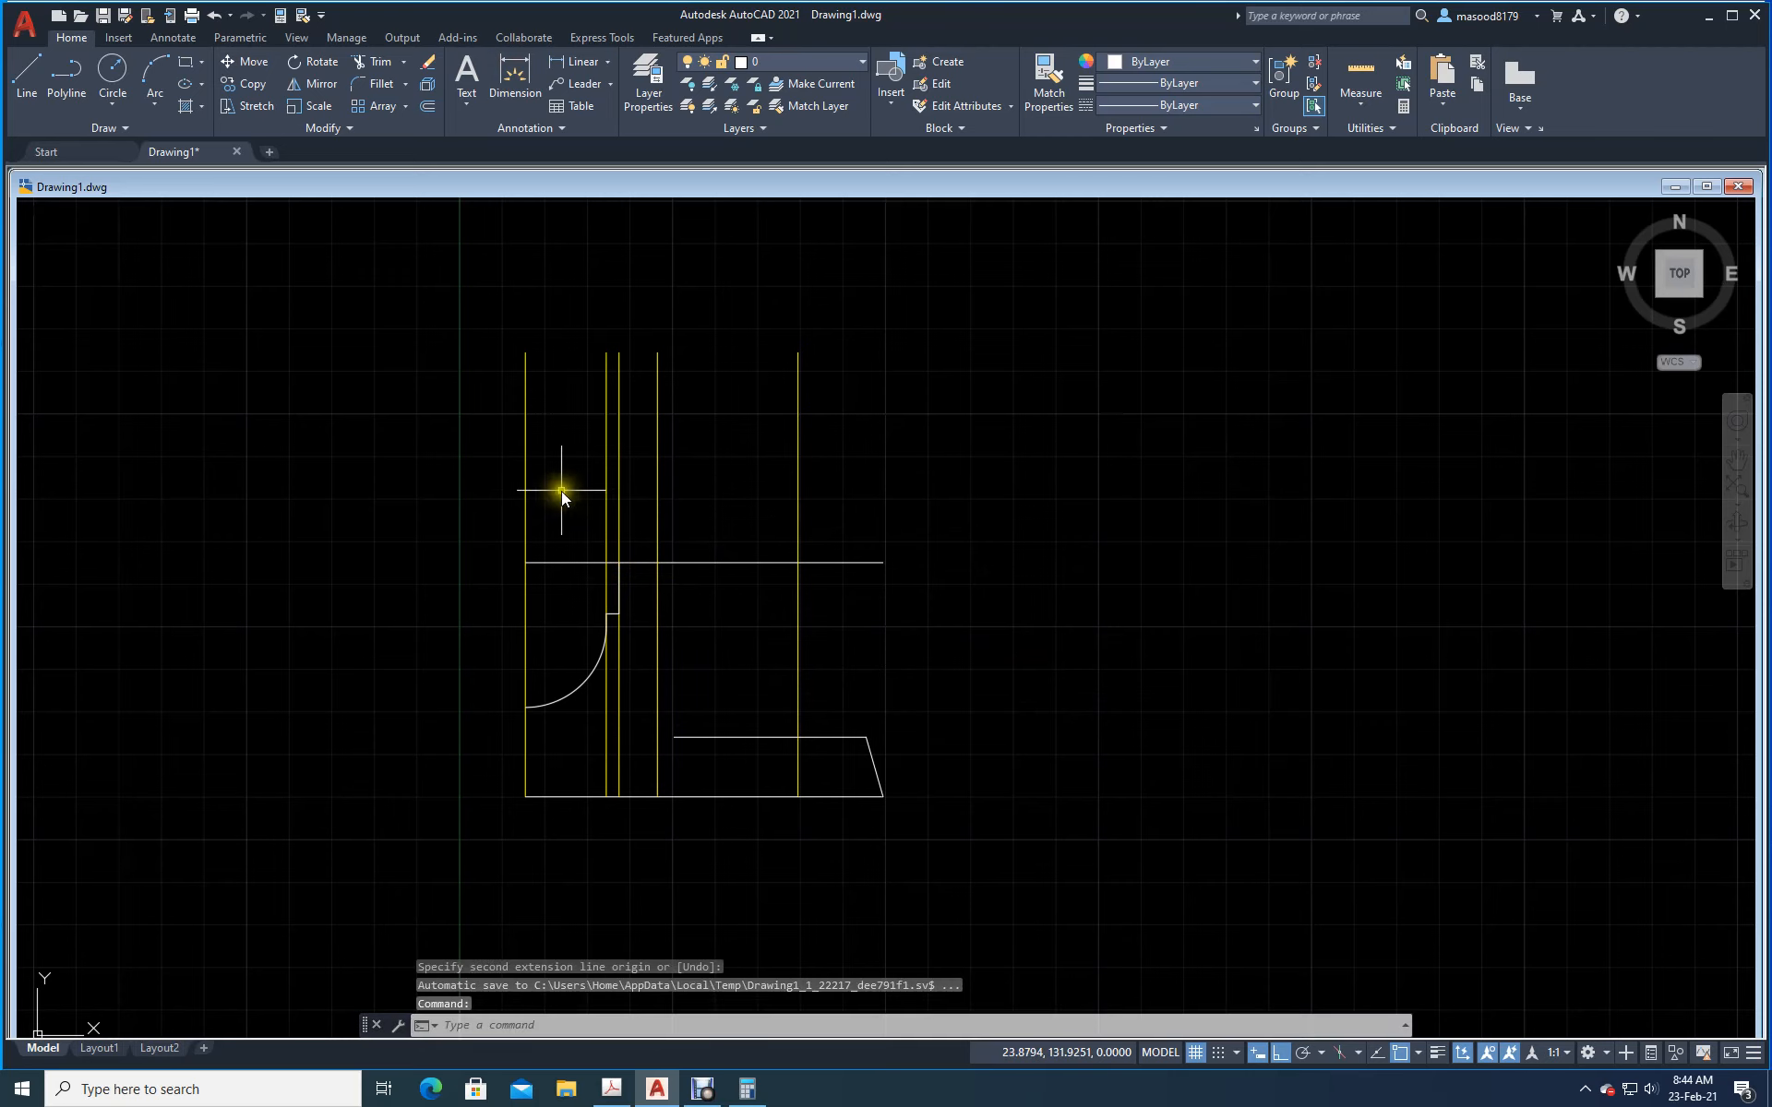
# Step: Offset the 31-unit axis line 12 units to the right using the Through option
pyautogui.click(431, 107)
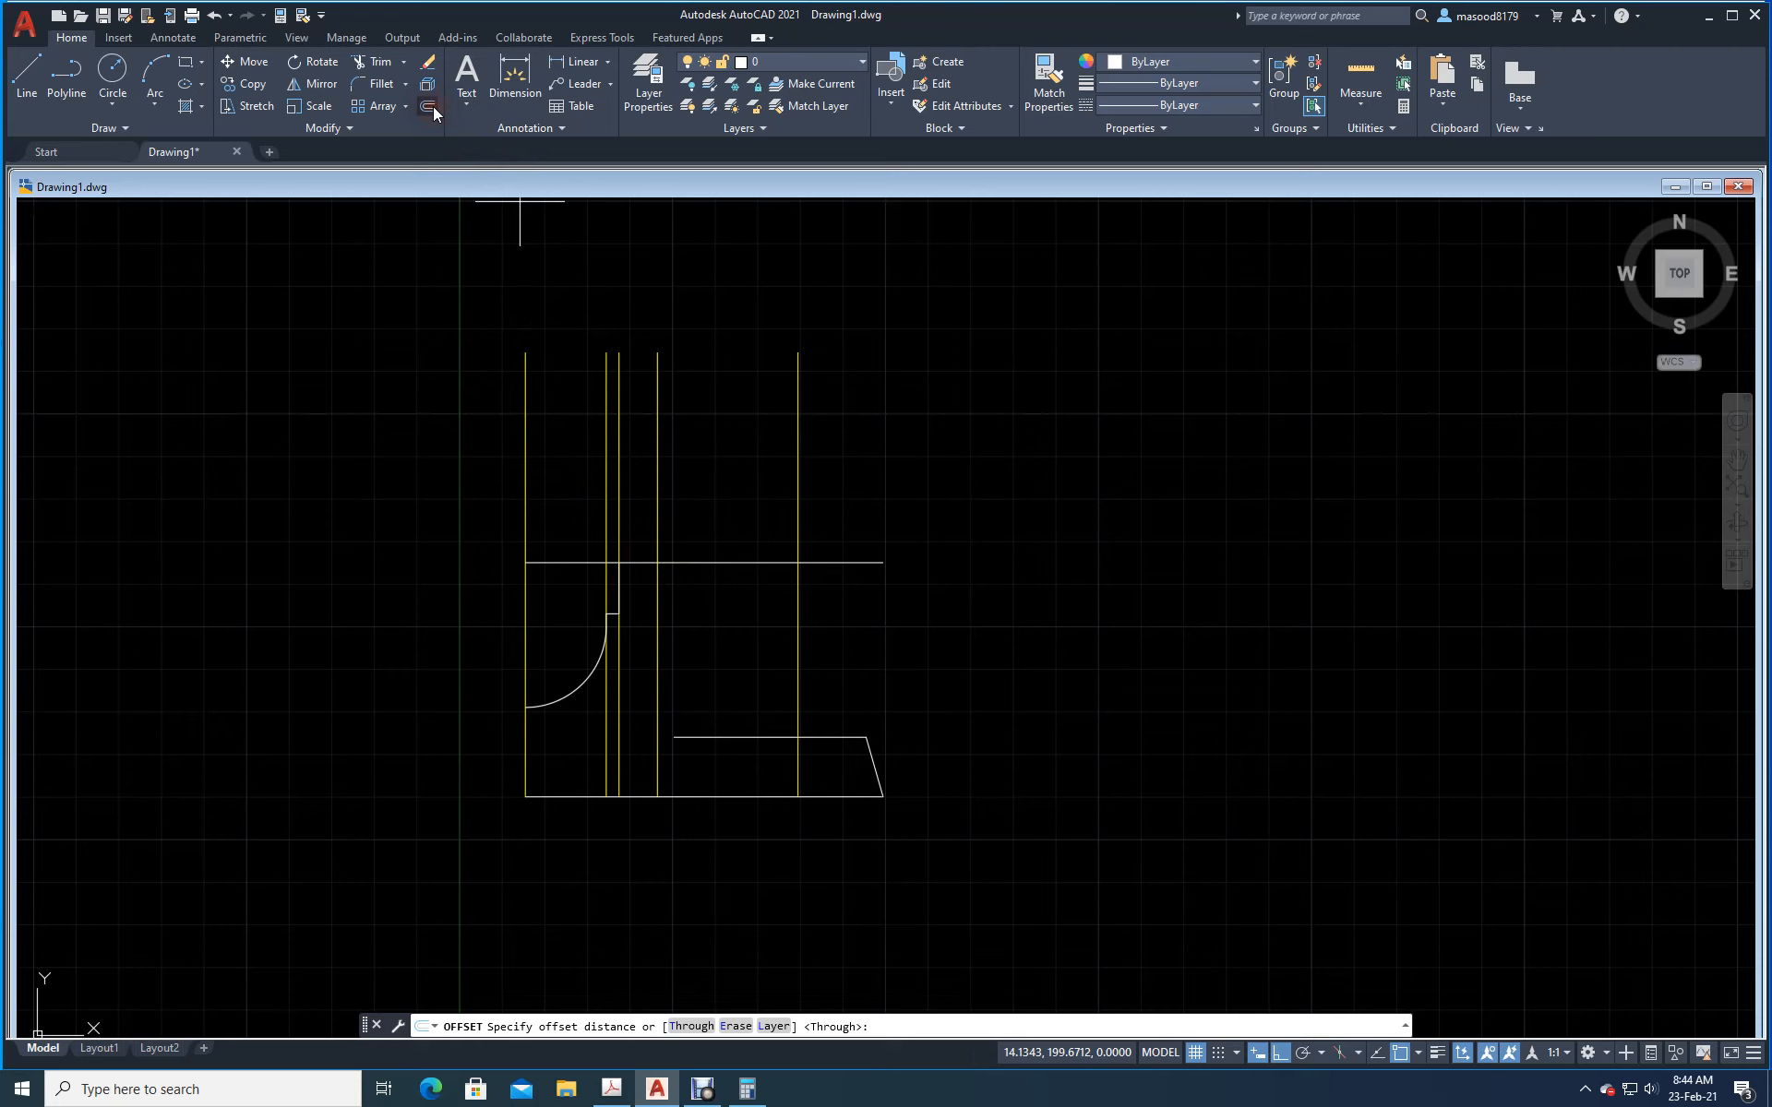
pyautogui.click(692, 1026)
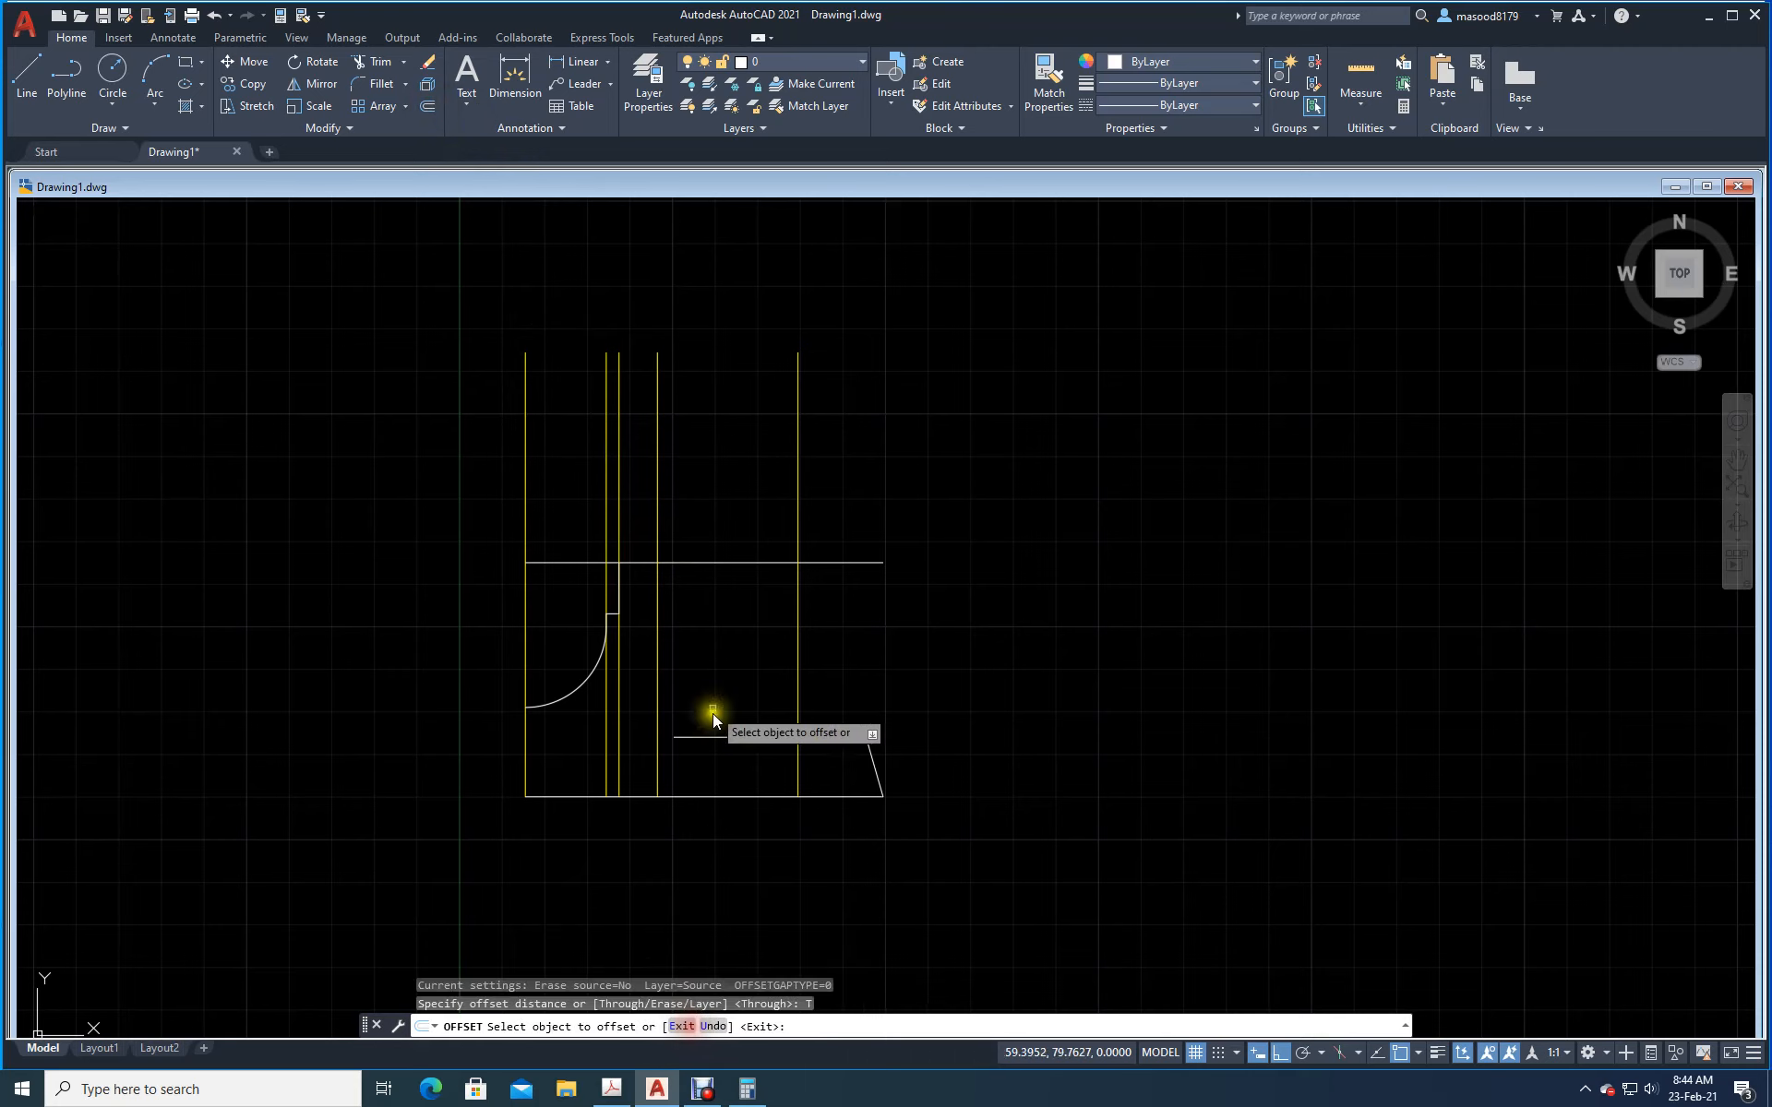
pyautogui.click(657, 627)
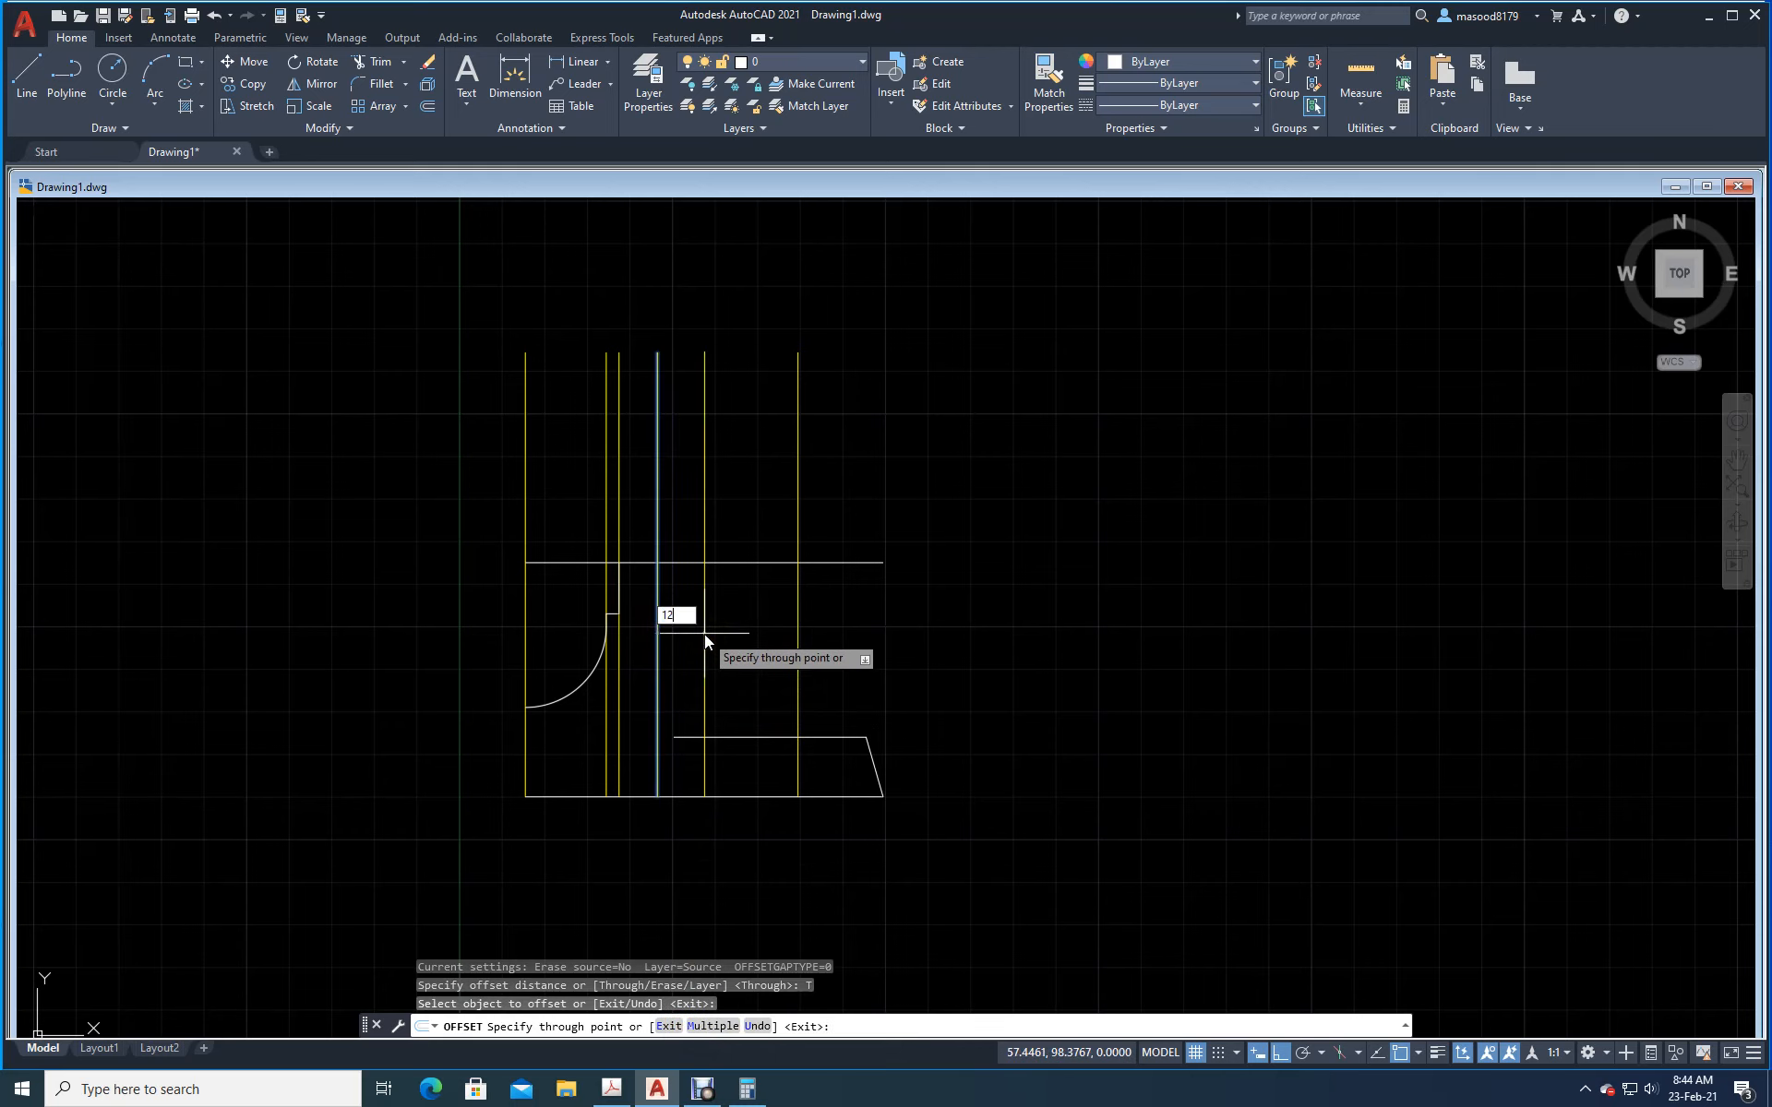
pyautogui.press('Return')
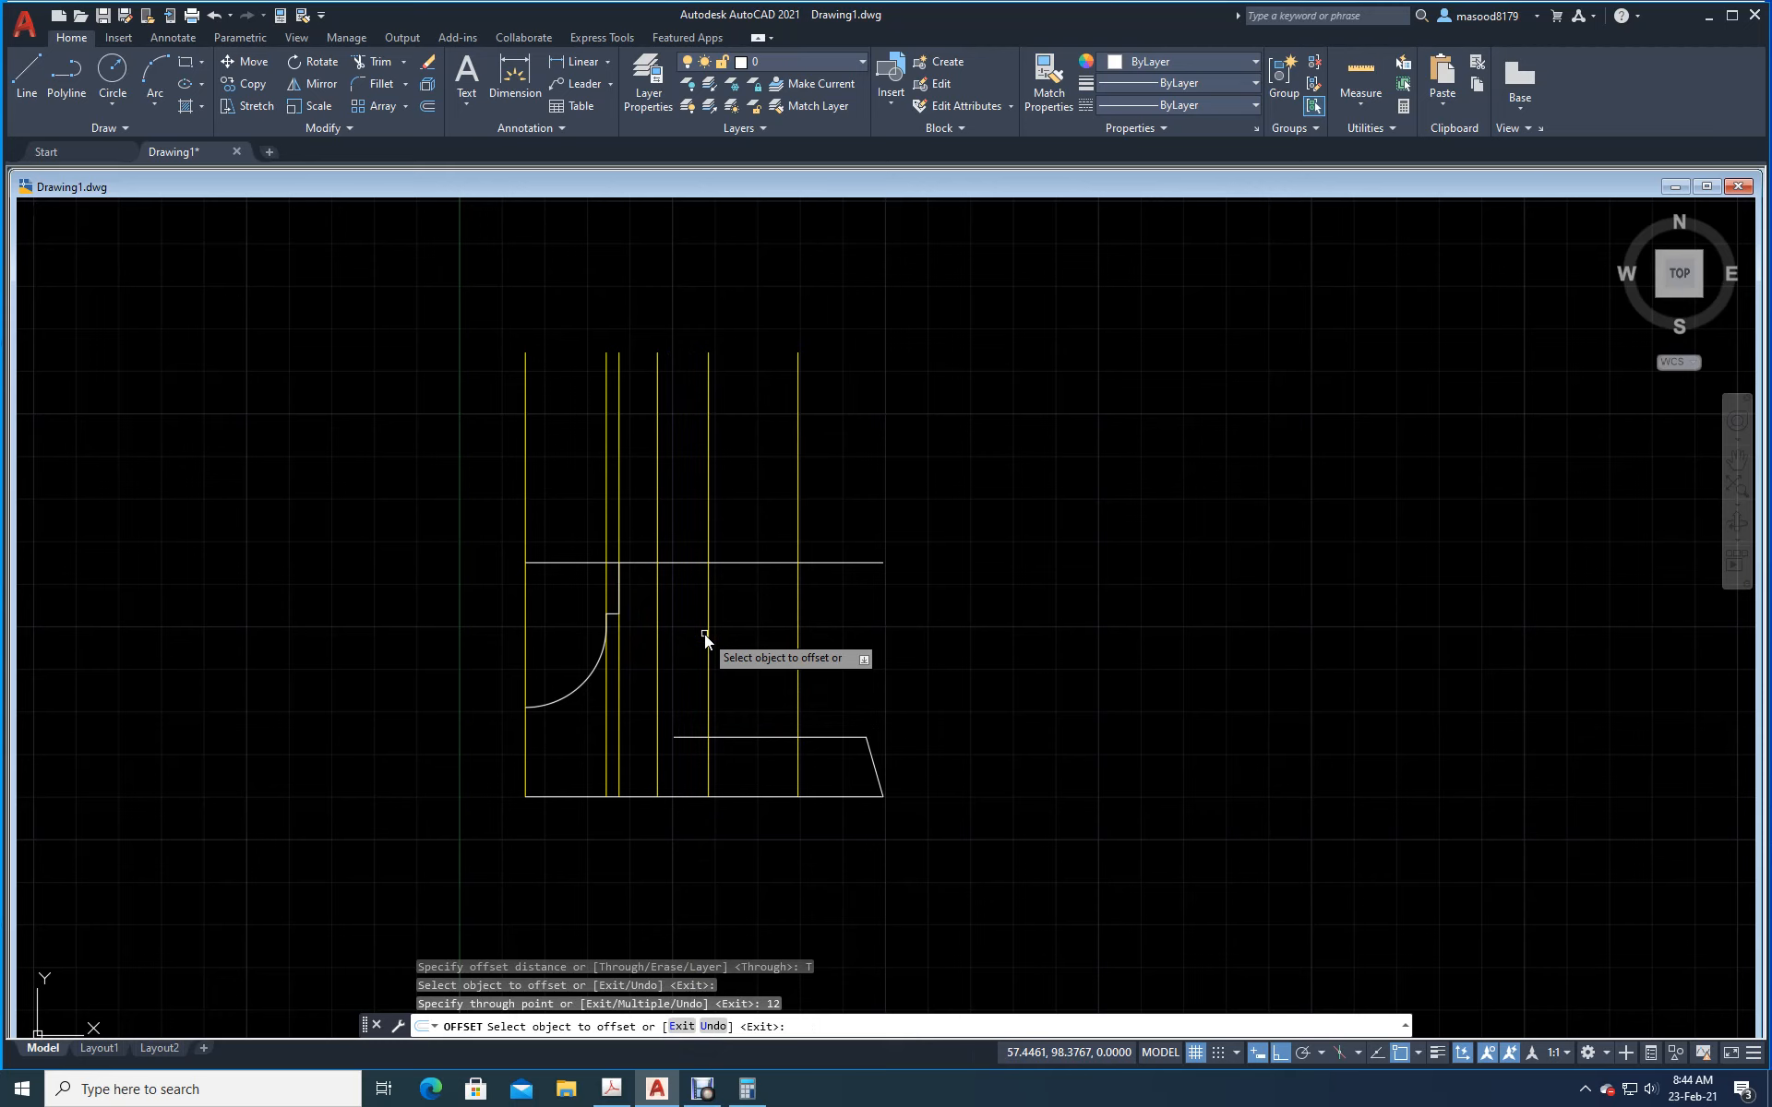
pyautogui.press('Escape')
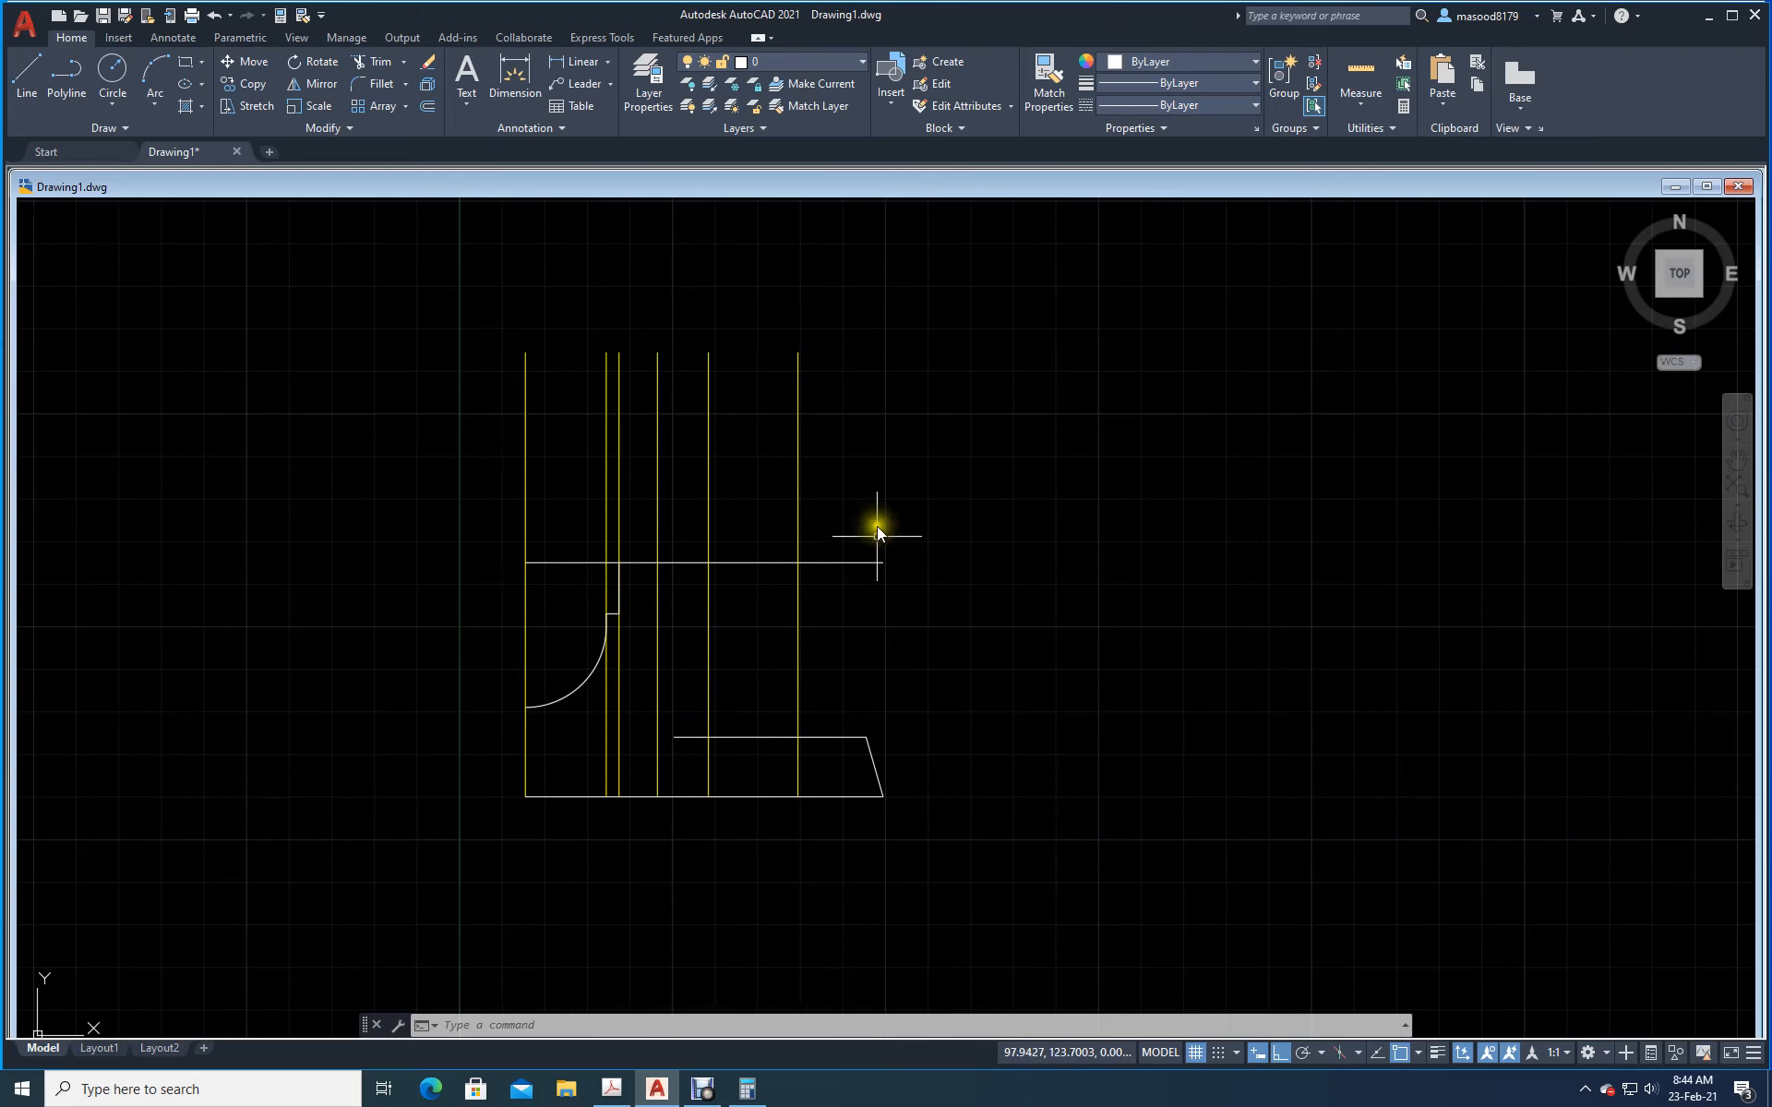
# Step: Move the new offset line for the boss's outer wall from the Axis layer to layer 0
pyautogui.click(722, 520)
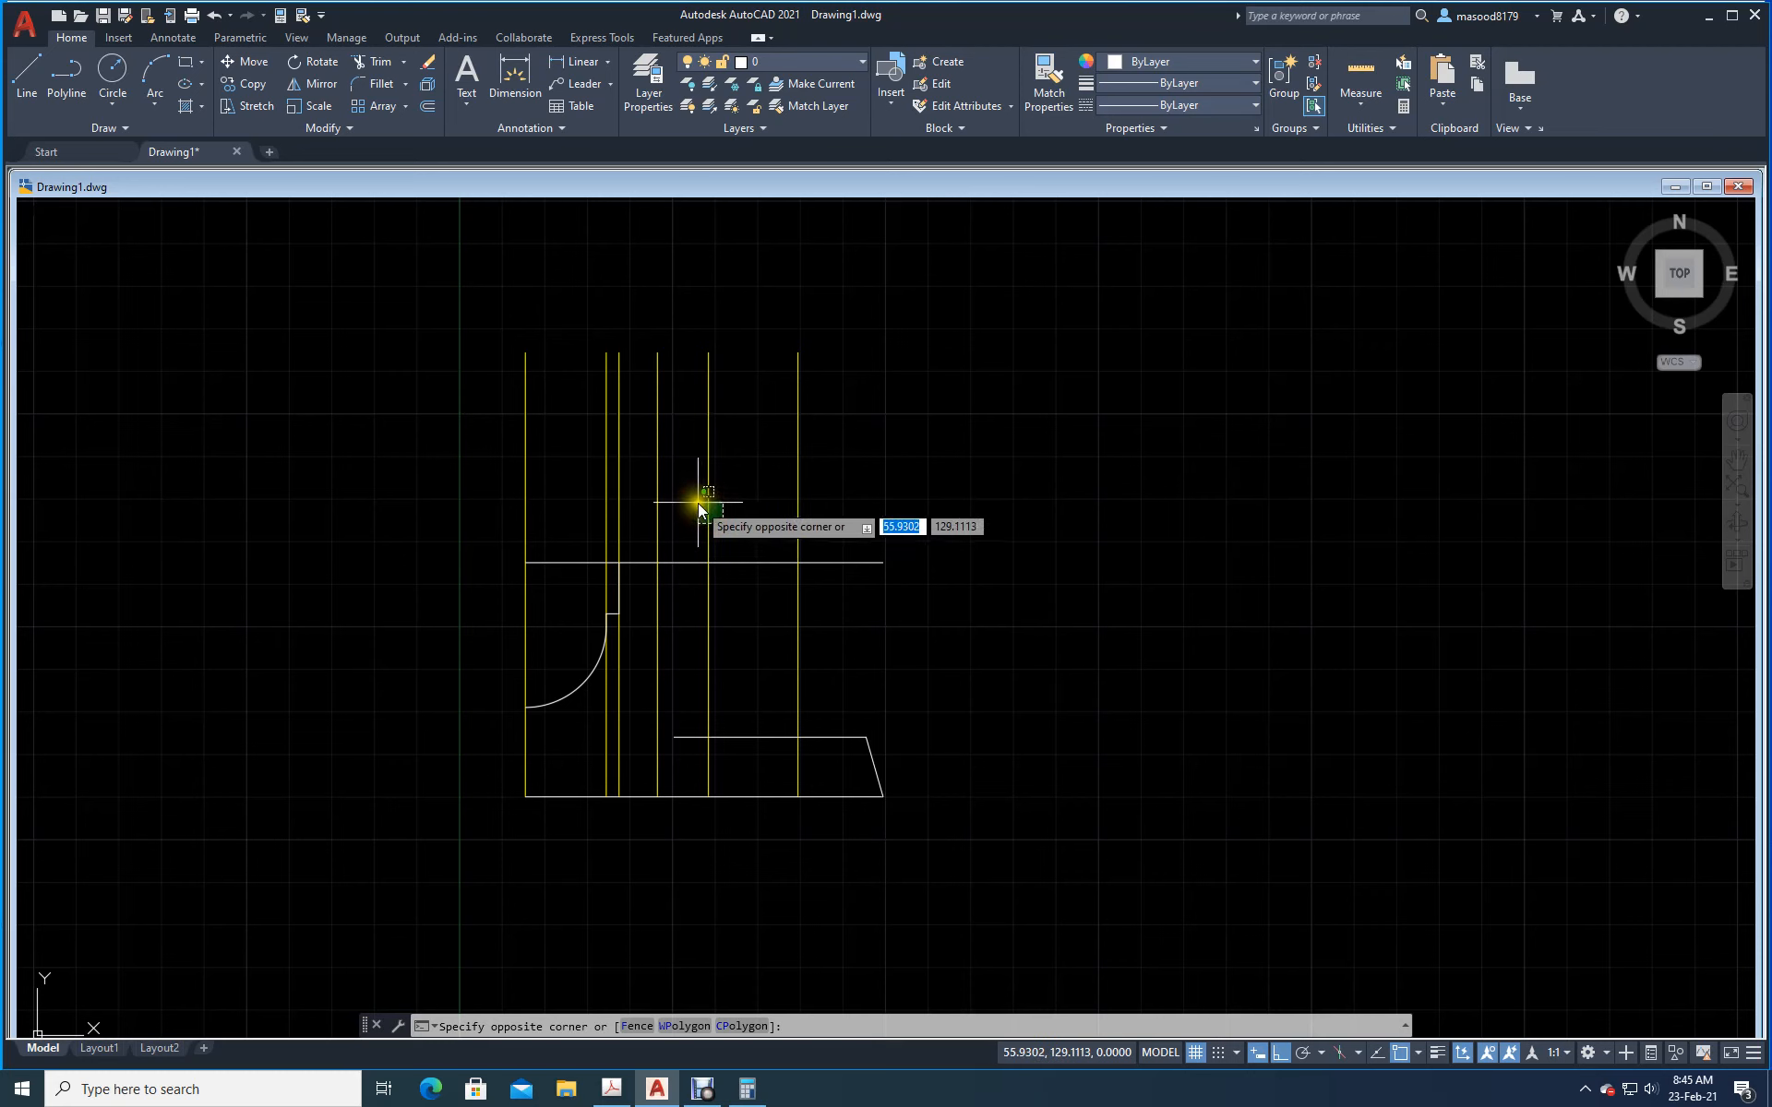
pyautogui.click(699, 505)
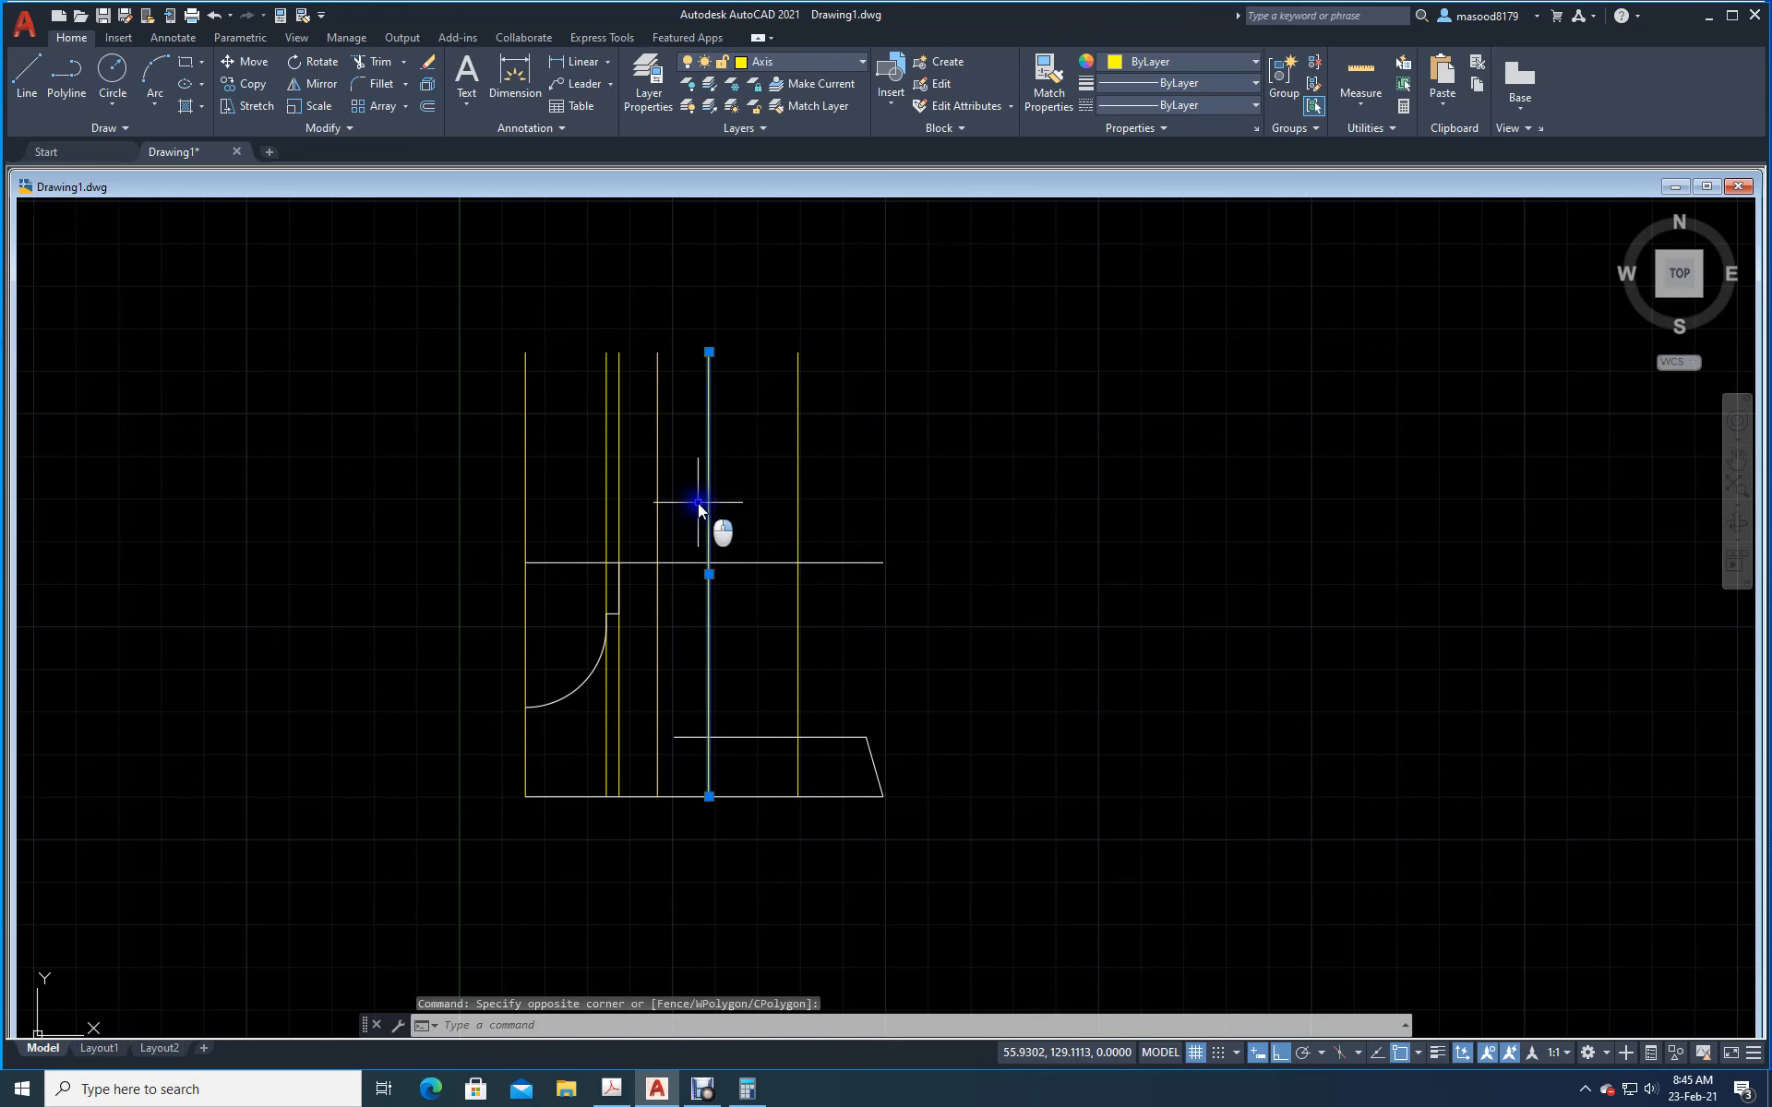
pyautogui.rightClick(699, 505)
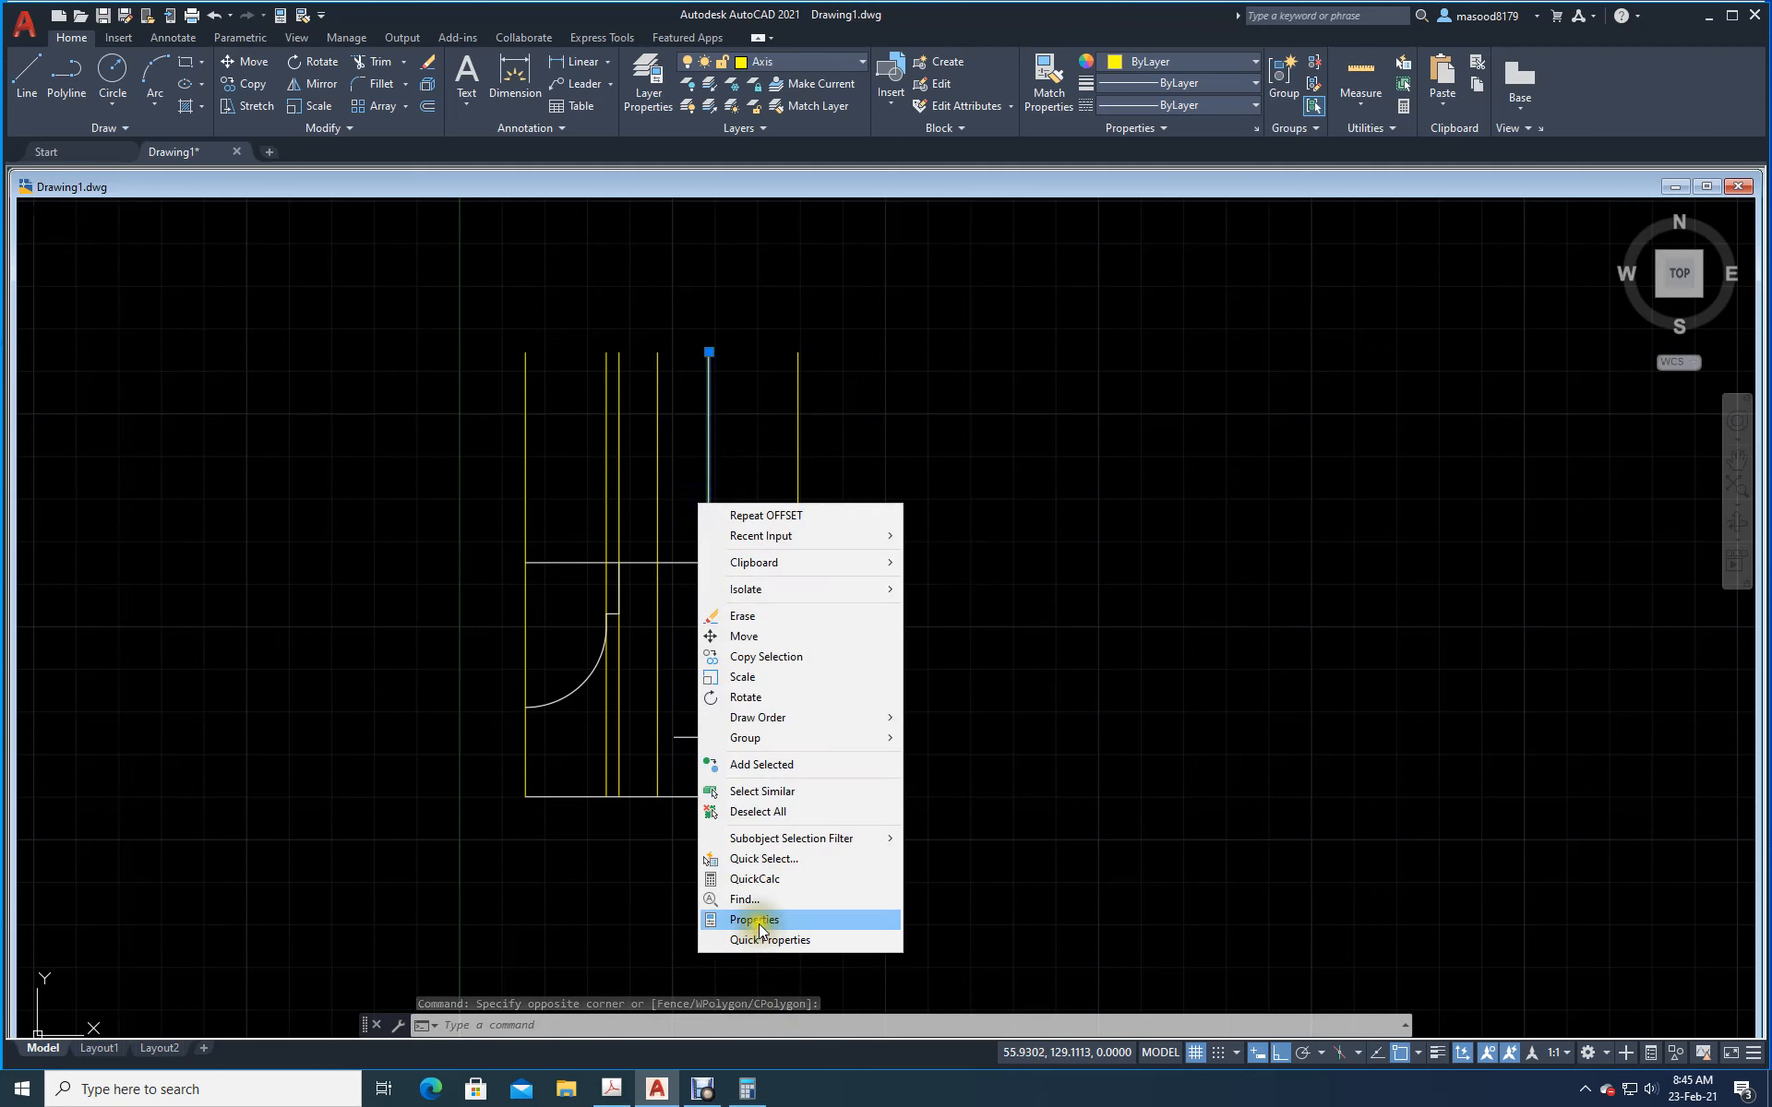
pyautogui.click(1016, 833)
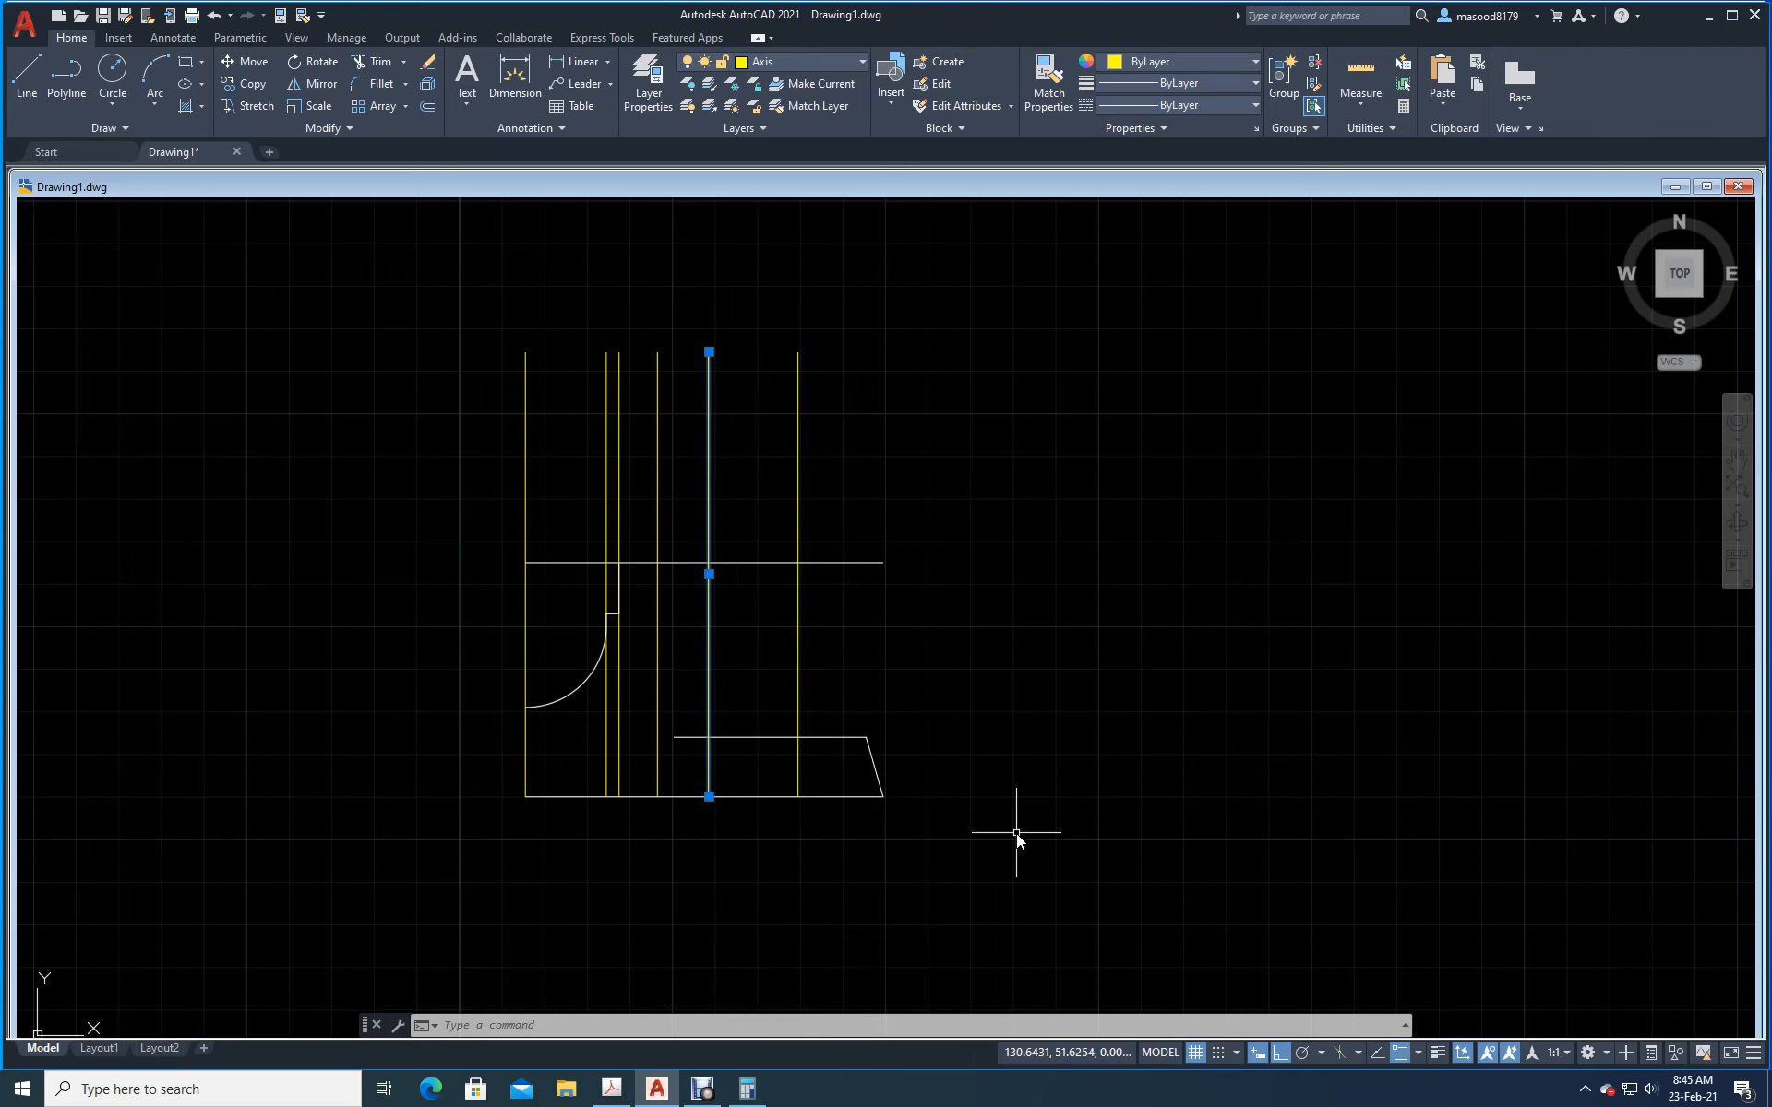
pyautogui.click(861, 61)
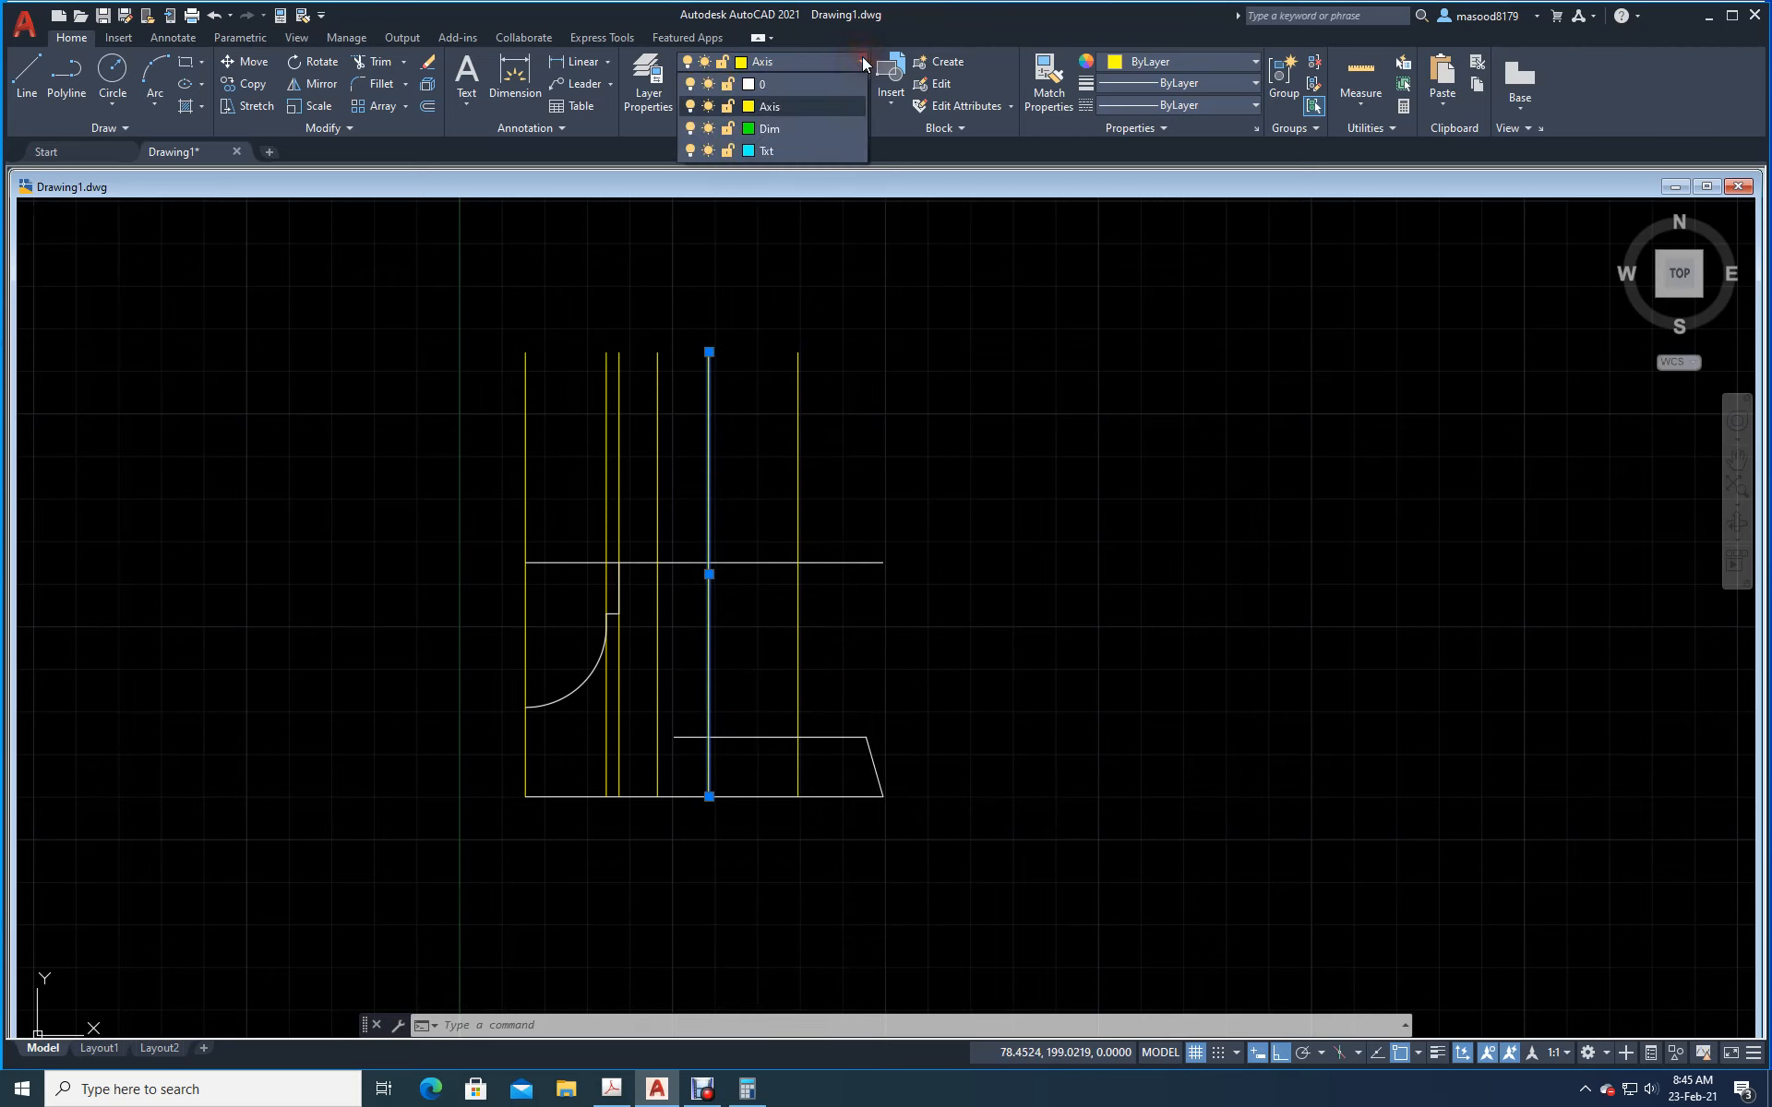
pyautogui.click(780, 85)
pyautogui.press('Escape')
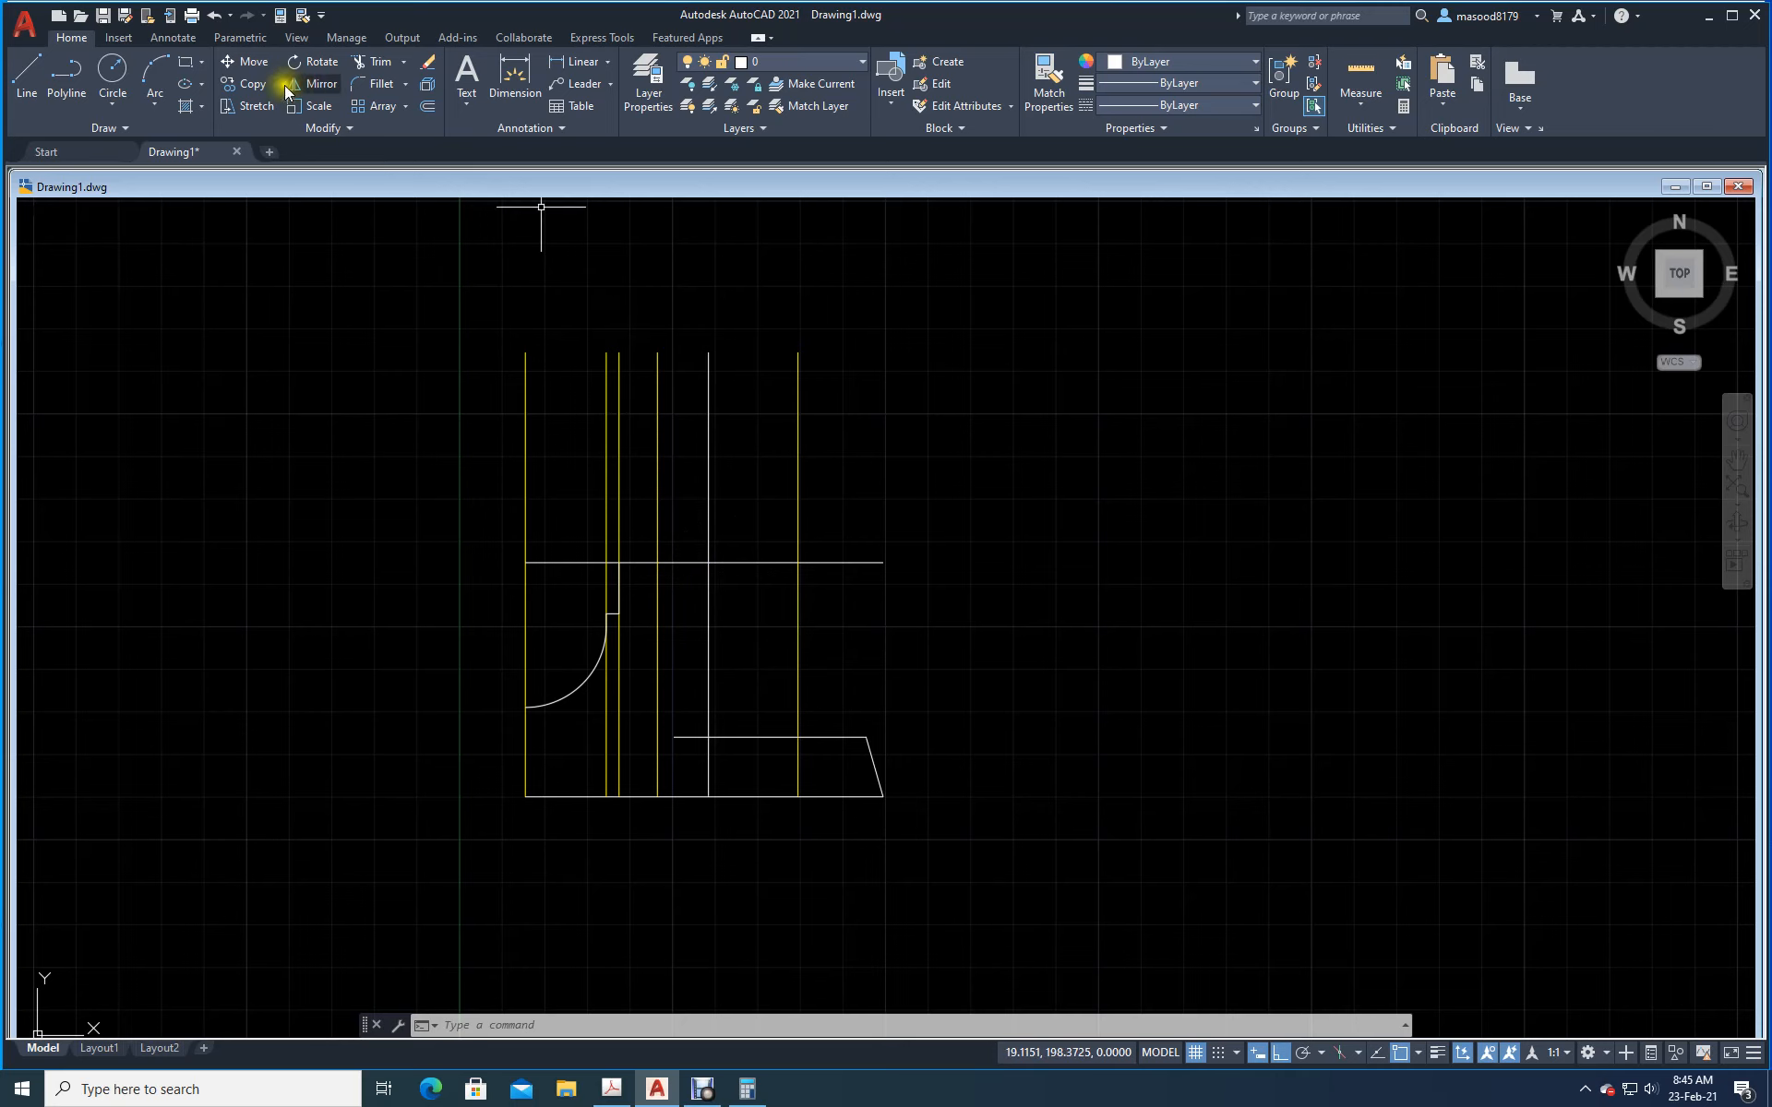
# Step: Check the fillet radius in the reference PDF and, back in AutoCAD, fillet the boss's outer wall and the base's upper edge with radius 6
pyautogui.click(378, 85)
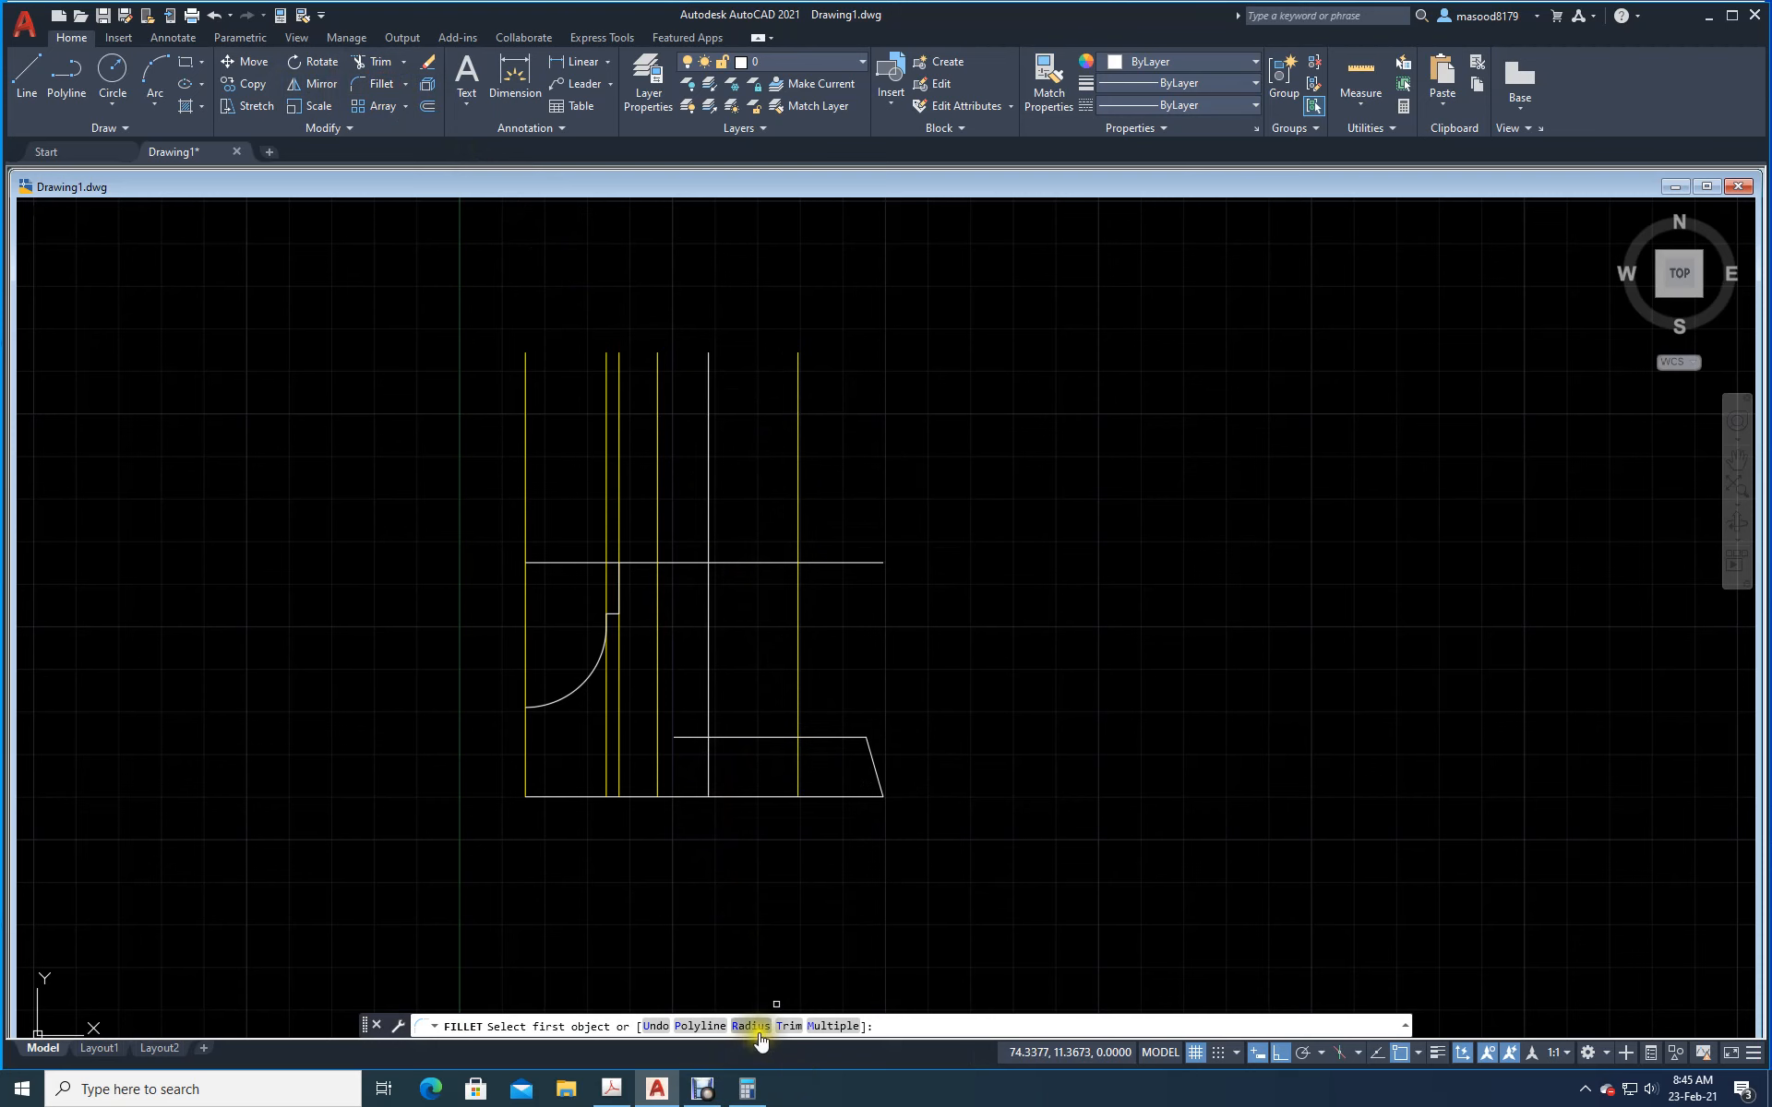
pyautogui.click(611, 1089)
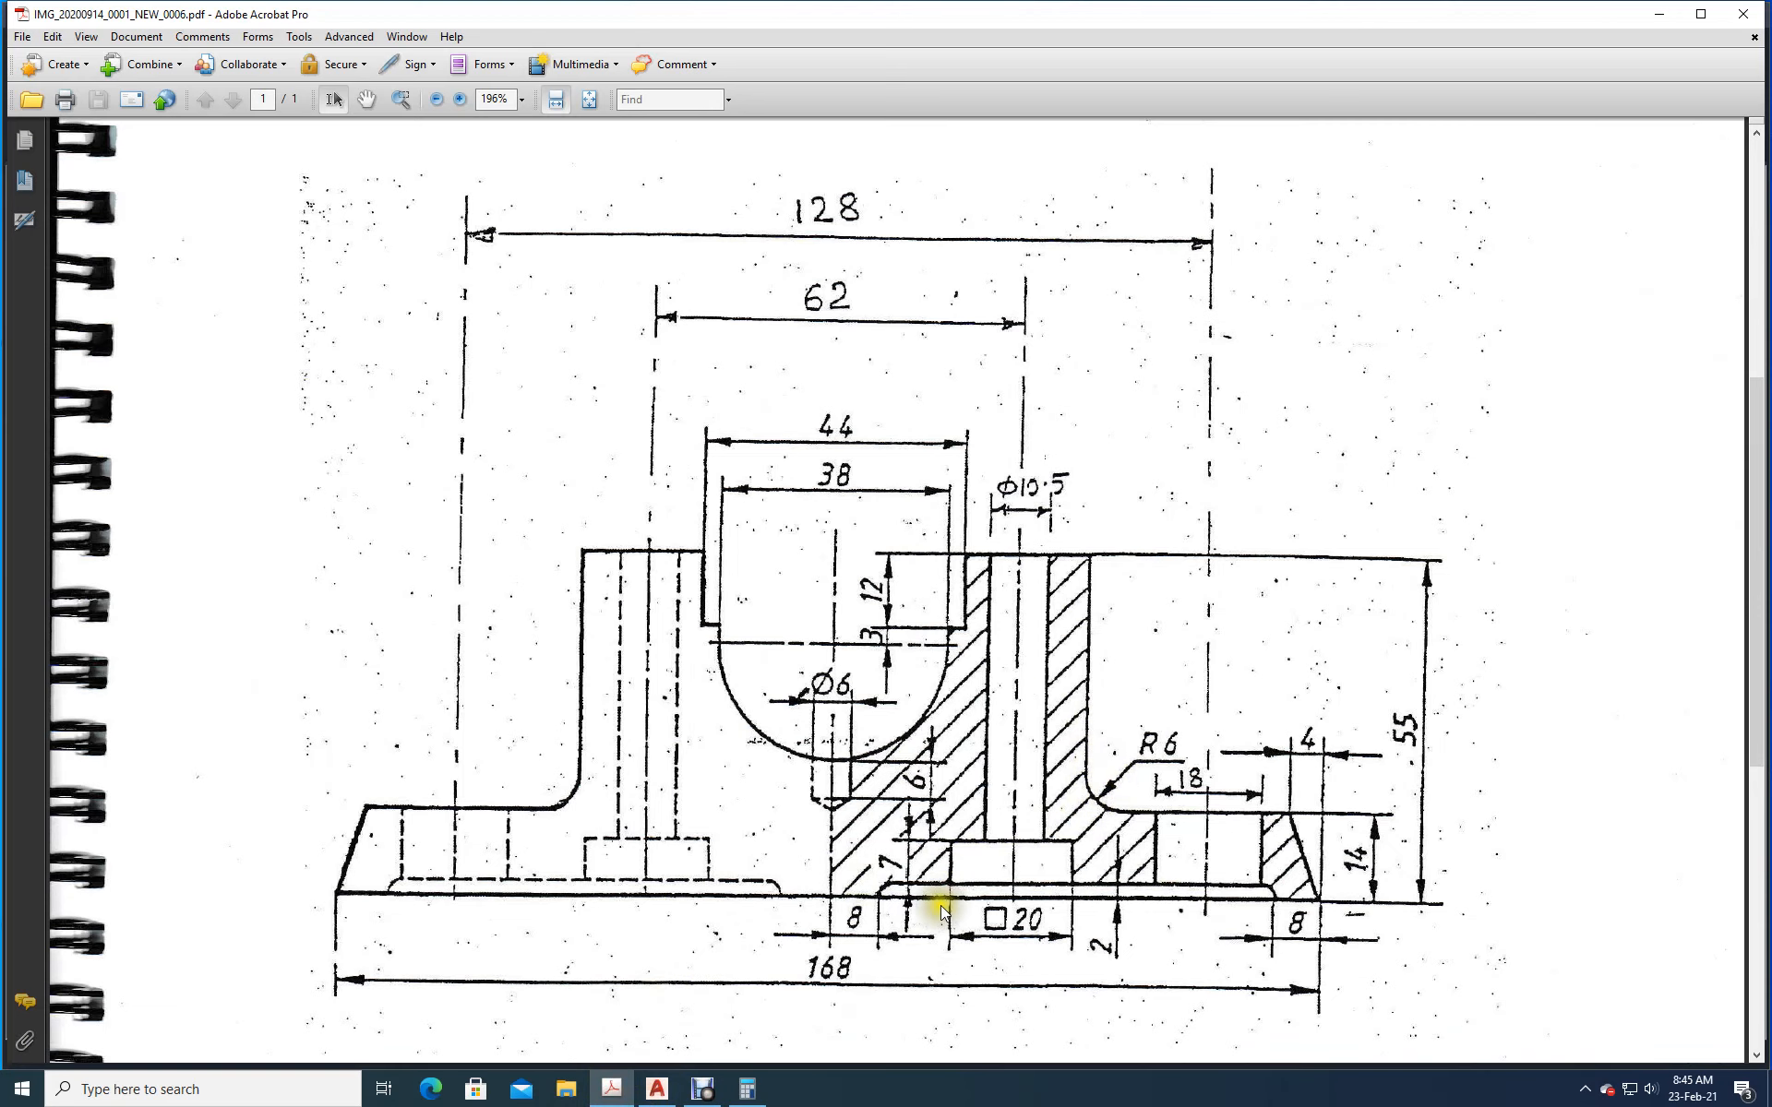
pyautogui.click(656, 1089)
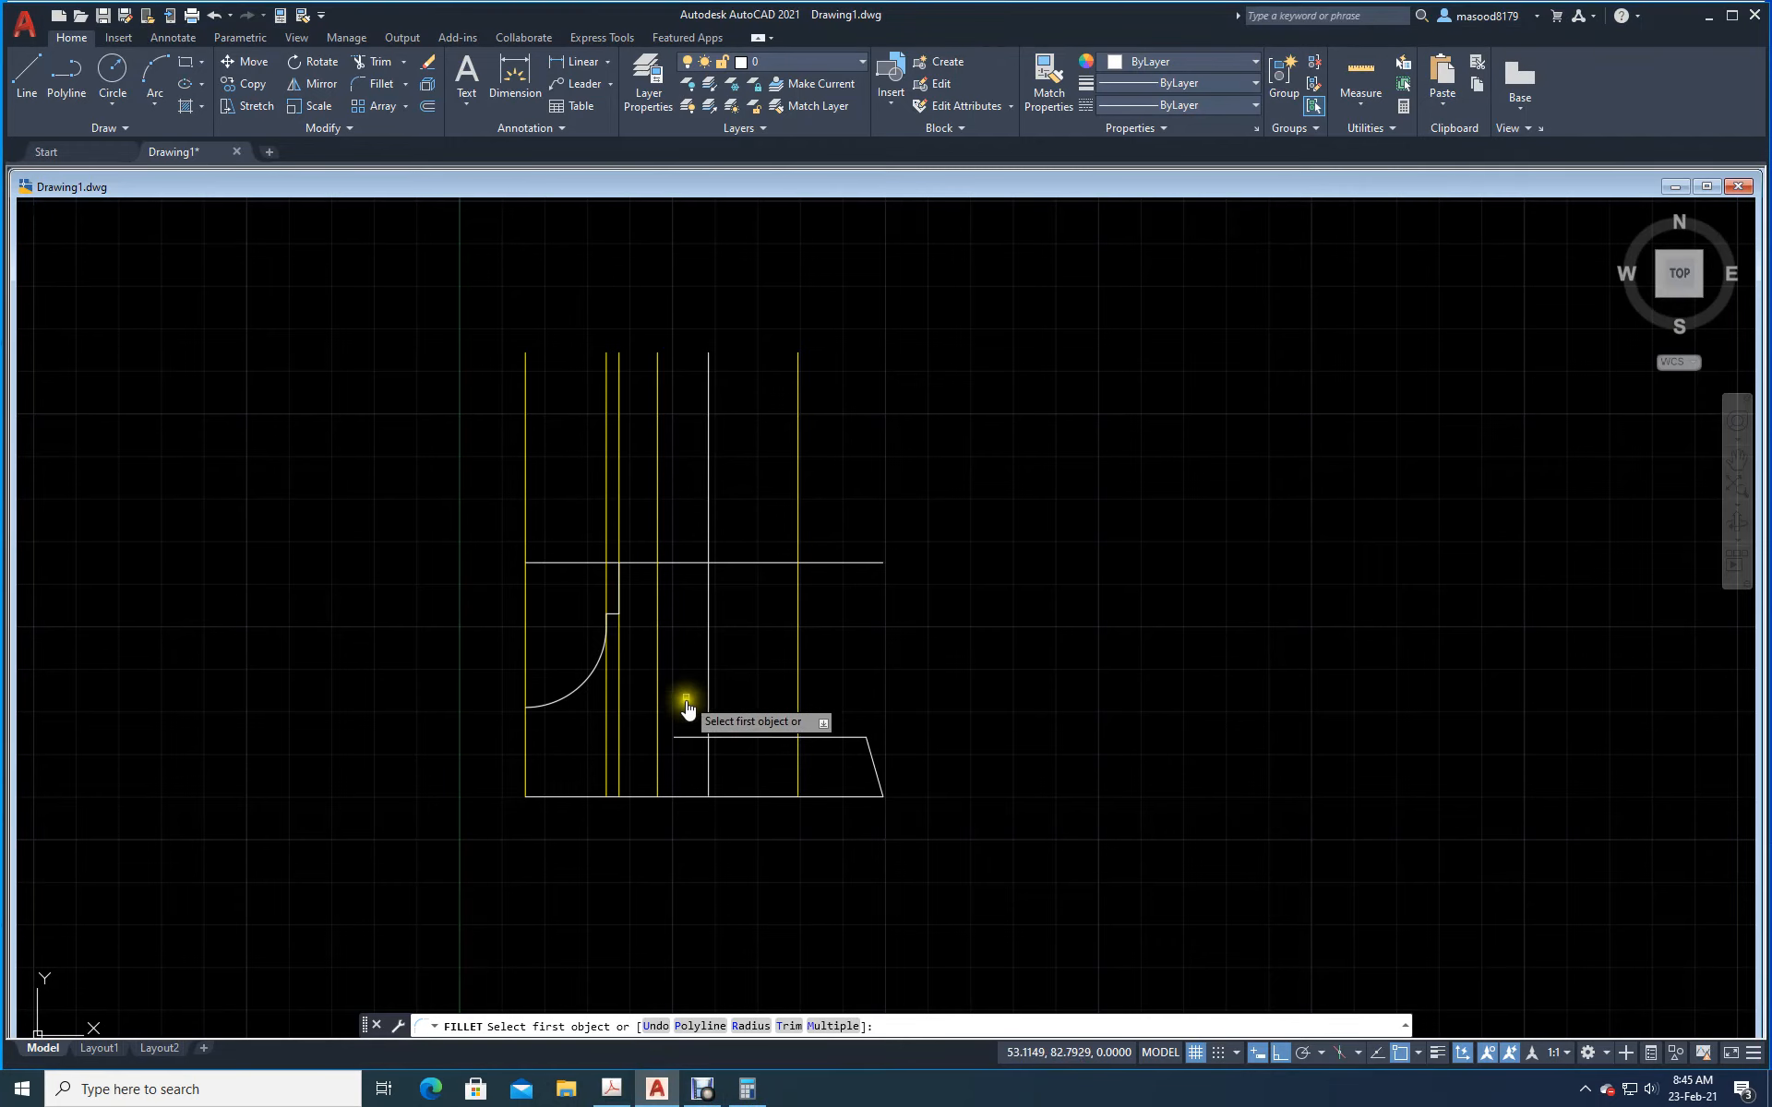
pyautogui.click(747, 1026)
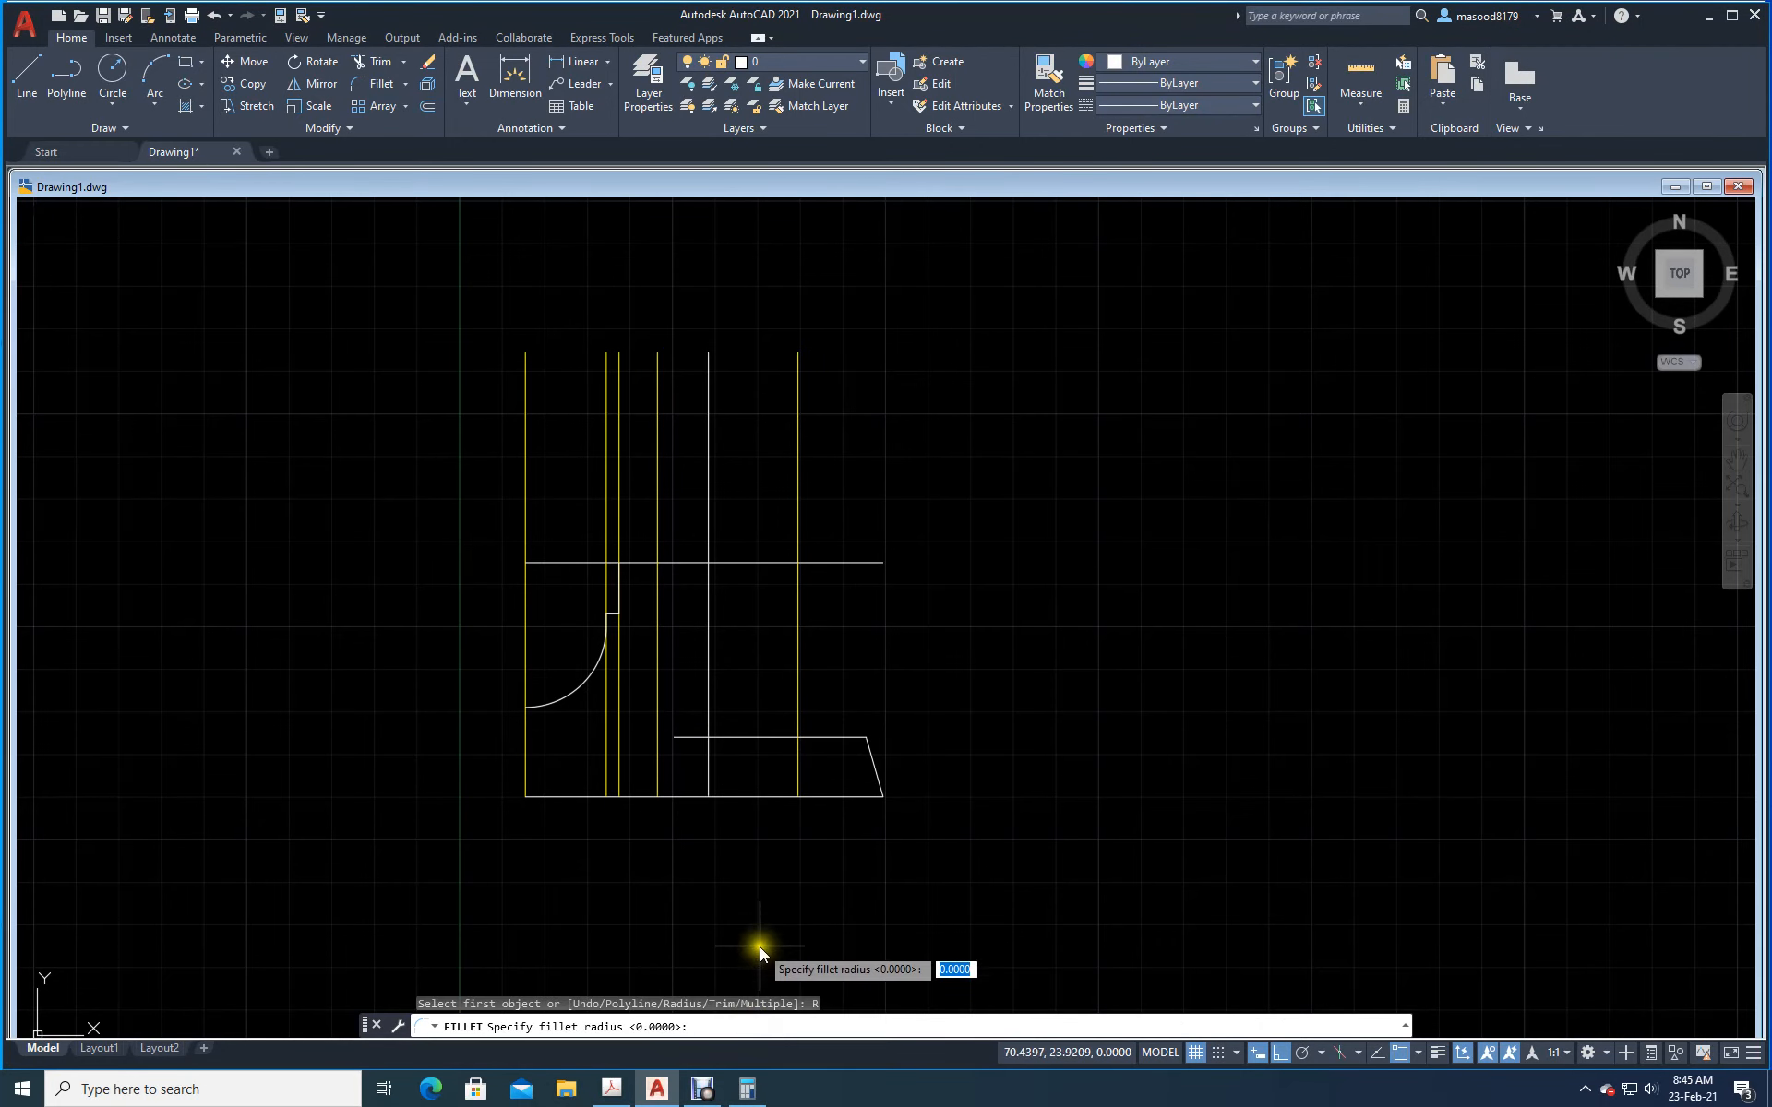
pyautogui.write('6')
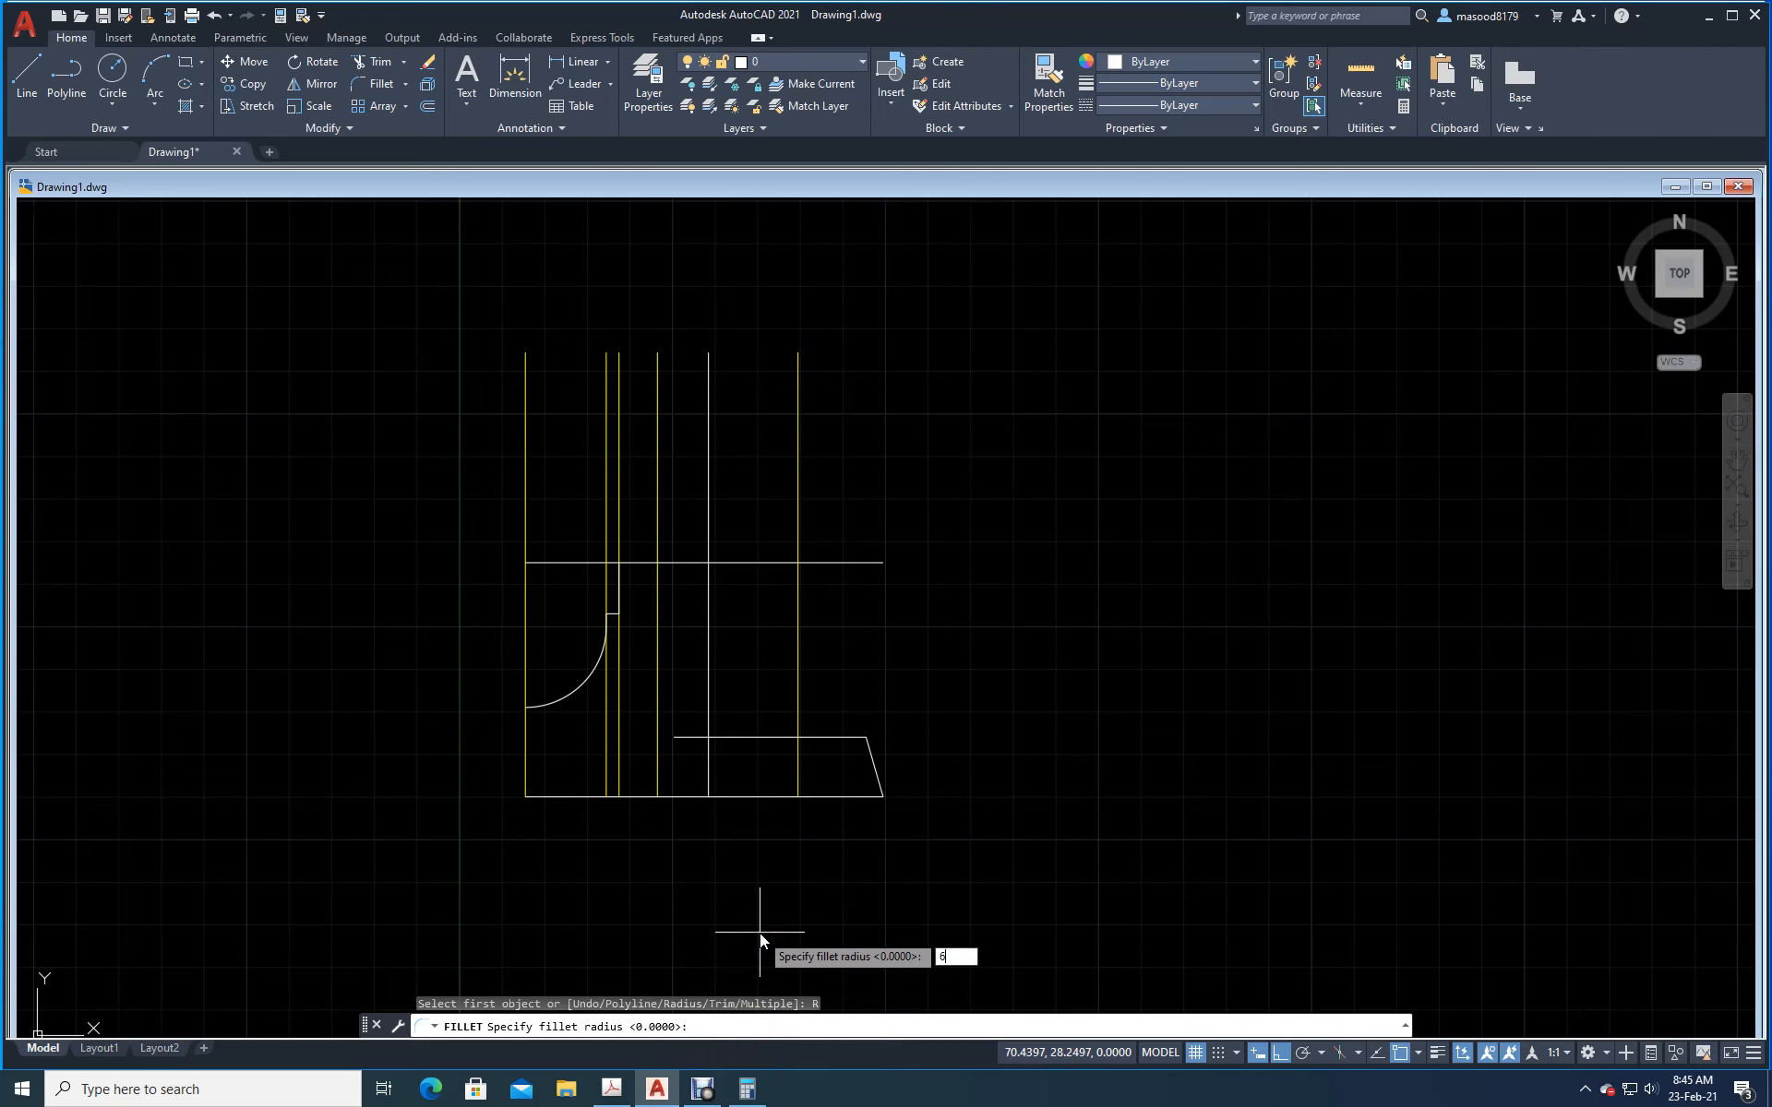
pyautogui.press('Return')
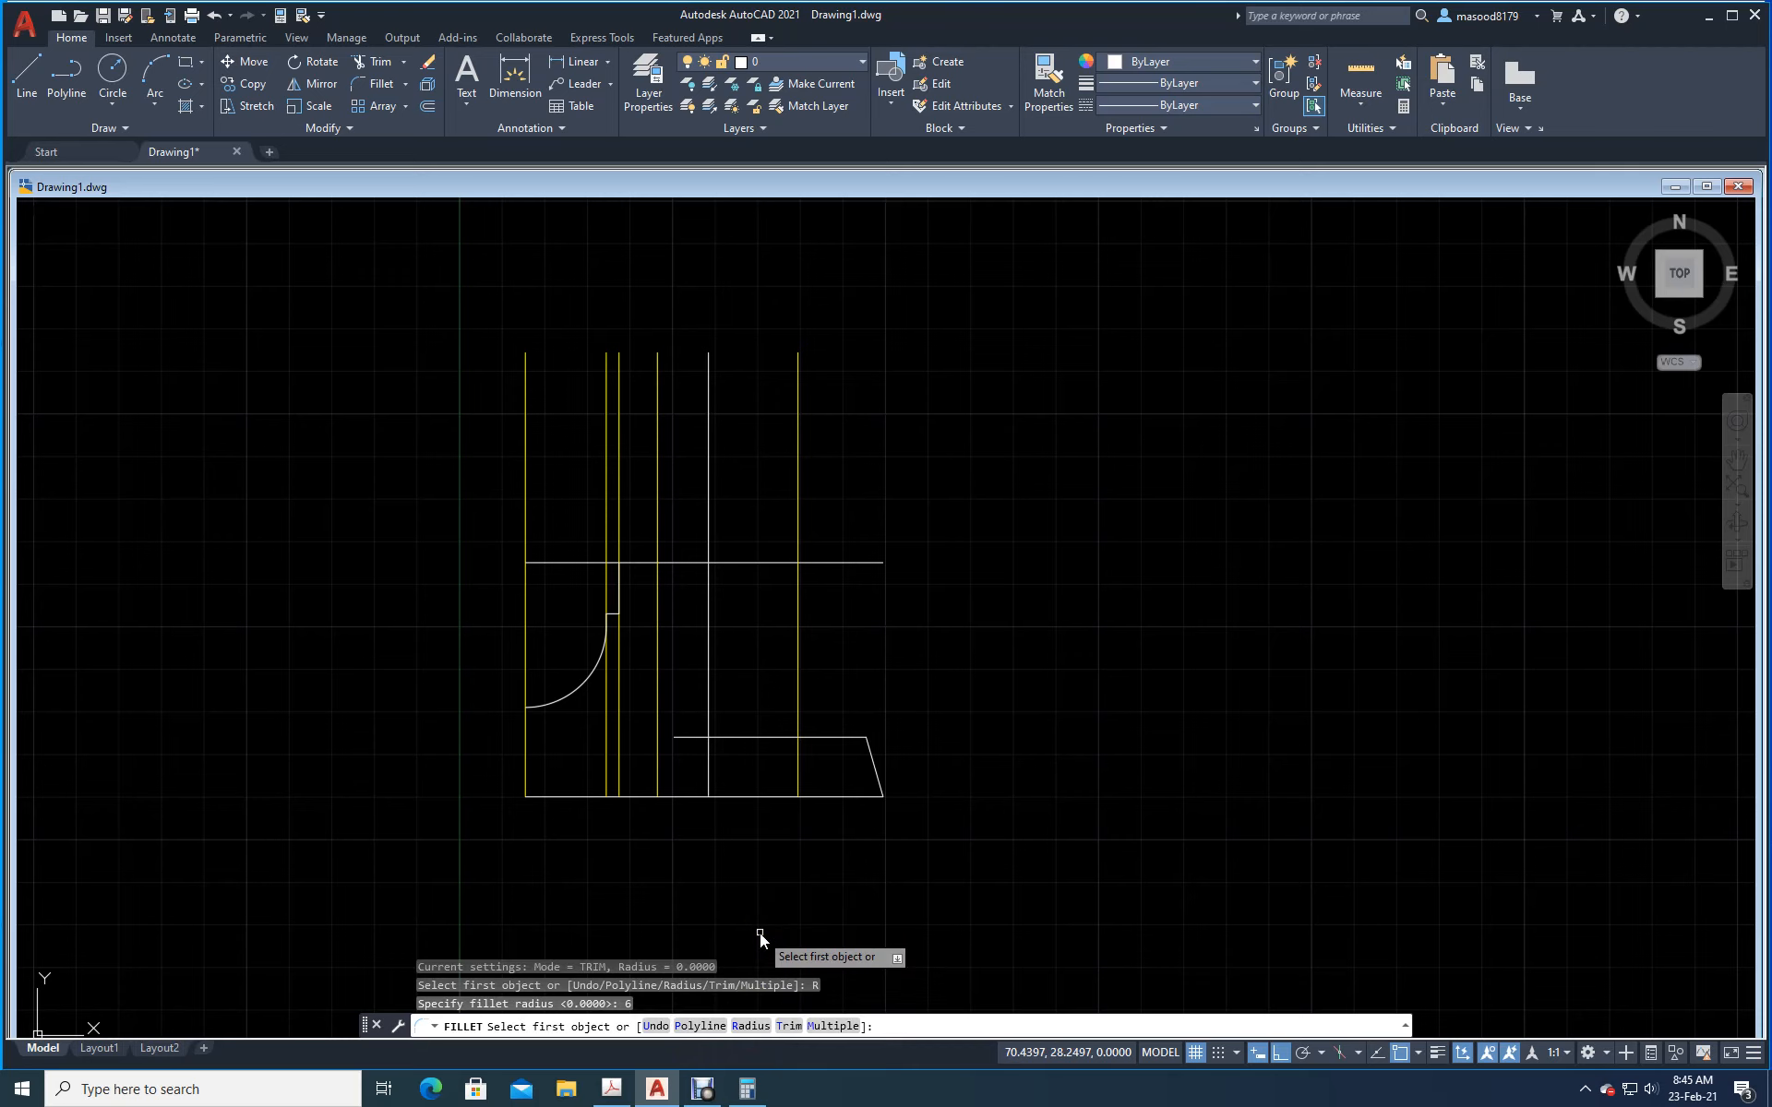
pyautogui.click(729, 739)
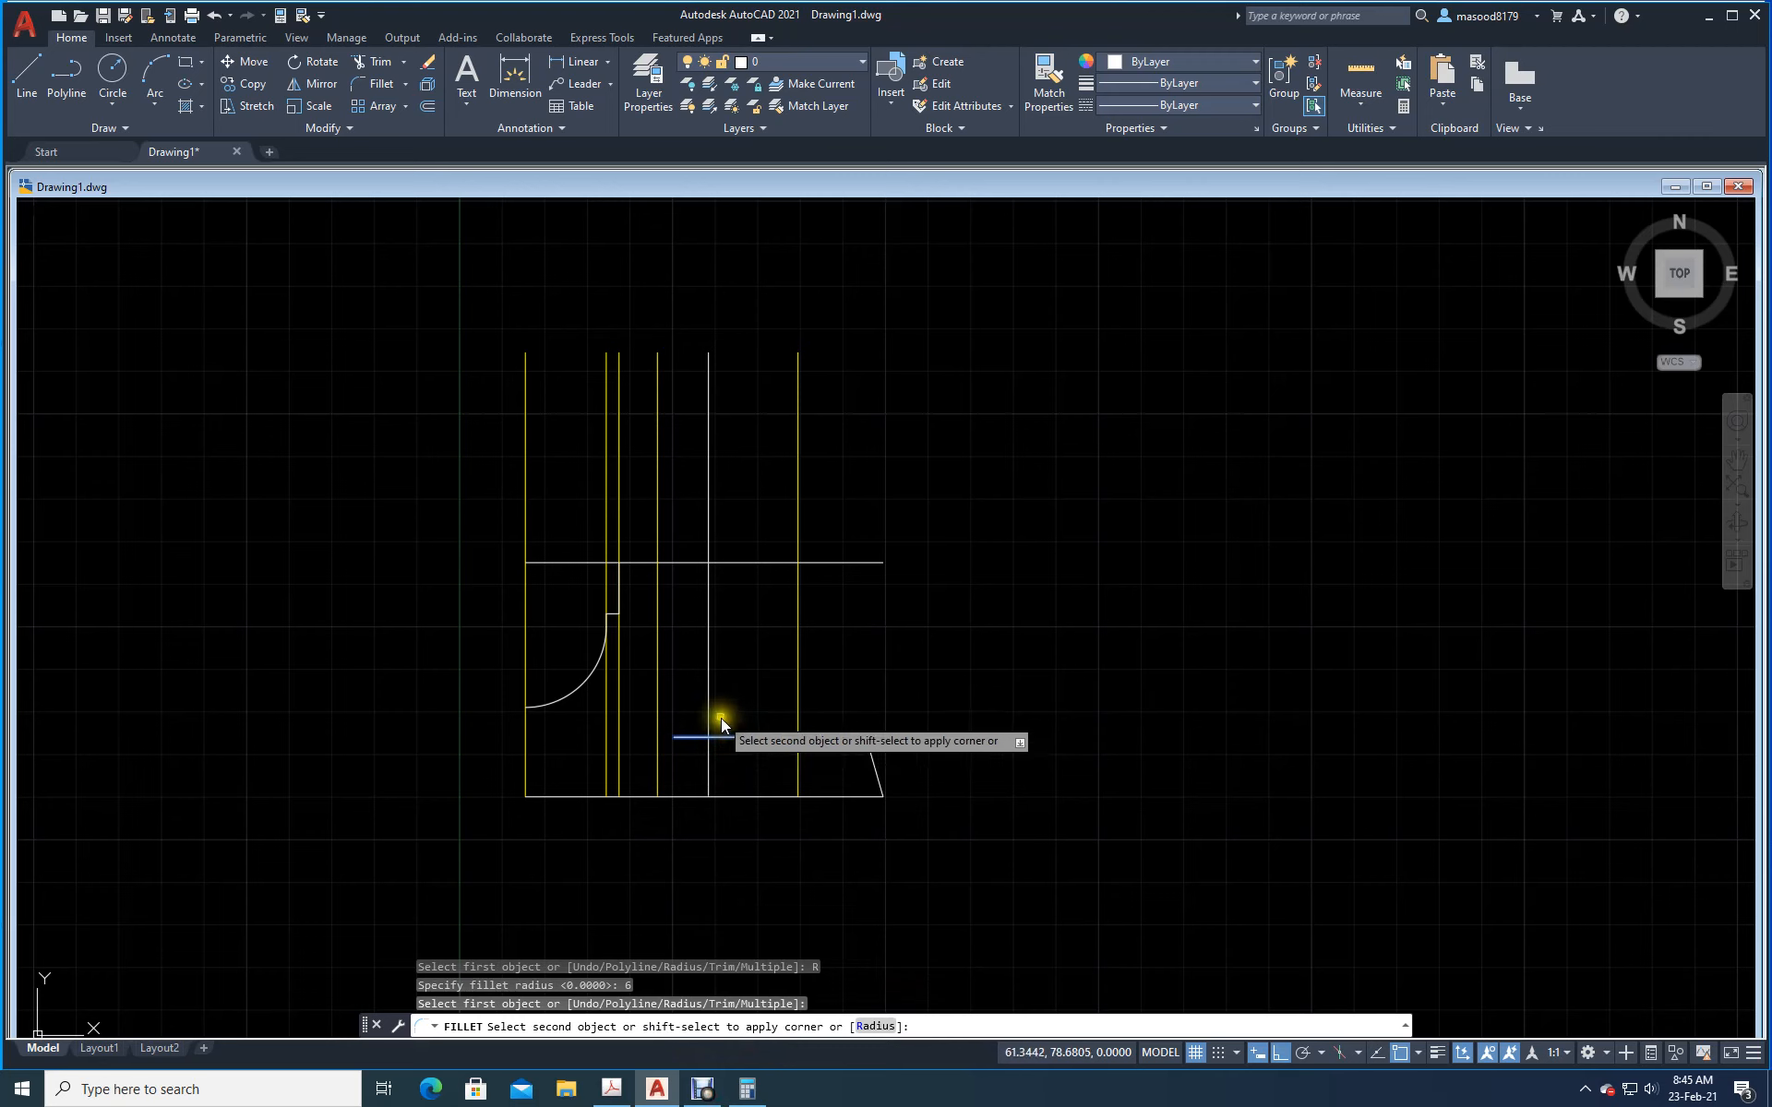
pyautogui.click(707, 705)
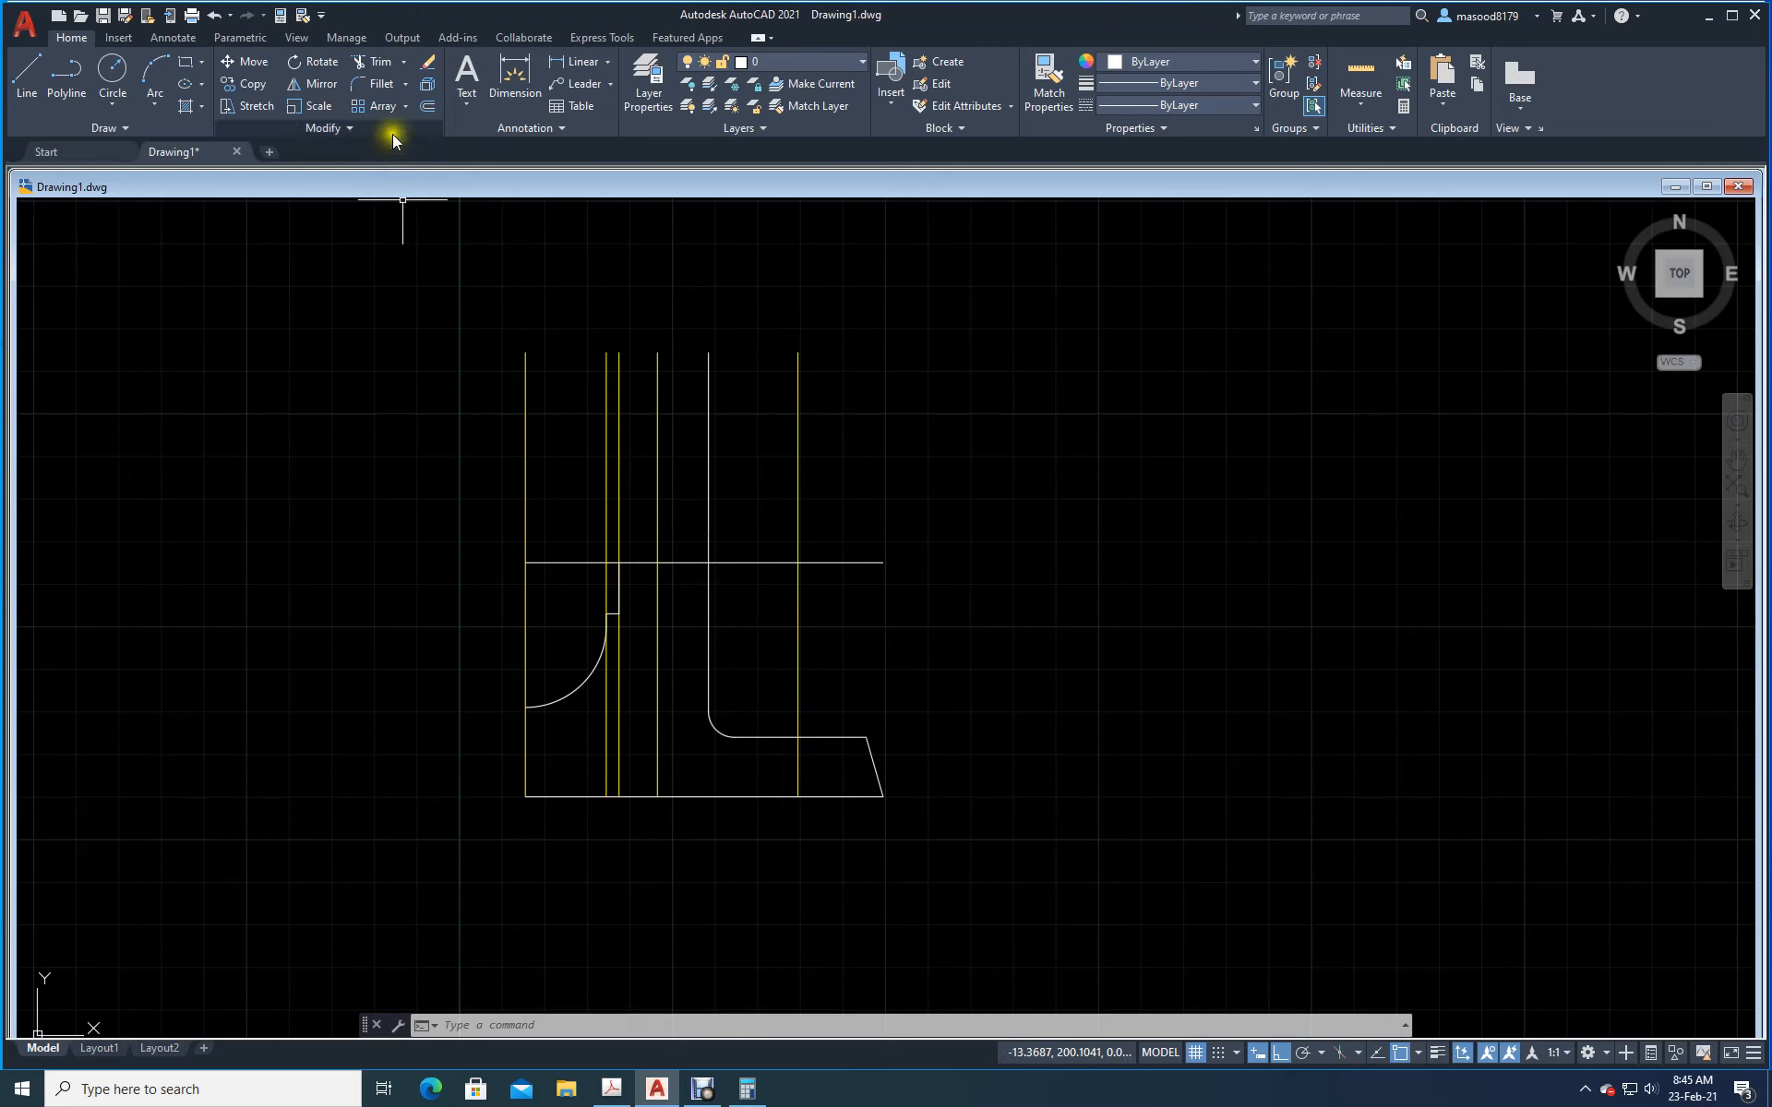
# Step: Join the top horizontal line and the boss's outer wall in a sharp corner with the Fillet command
pyautogui.click(392, 85)
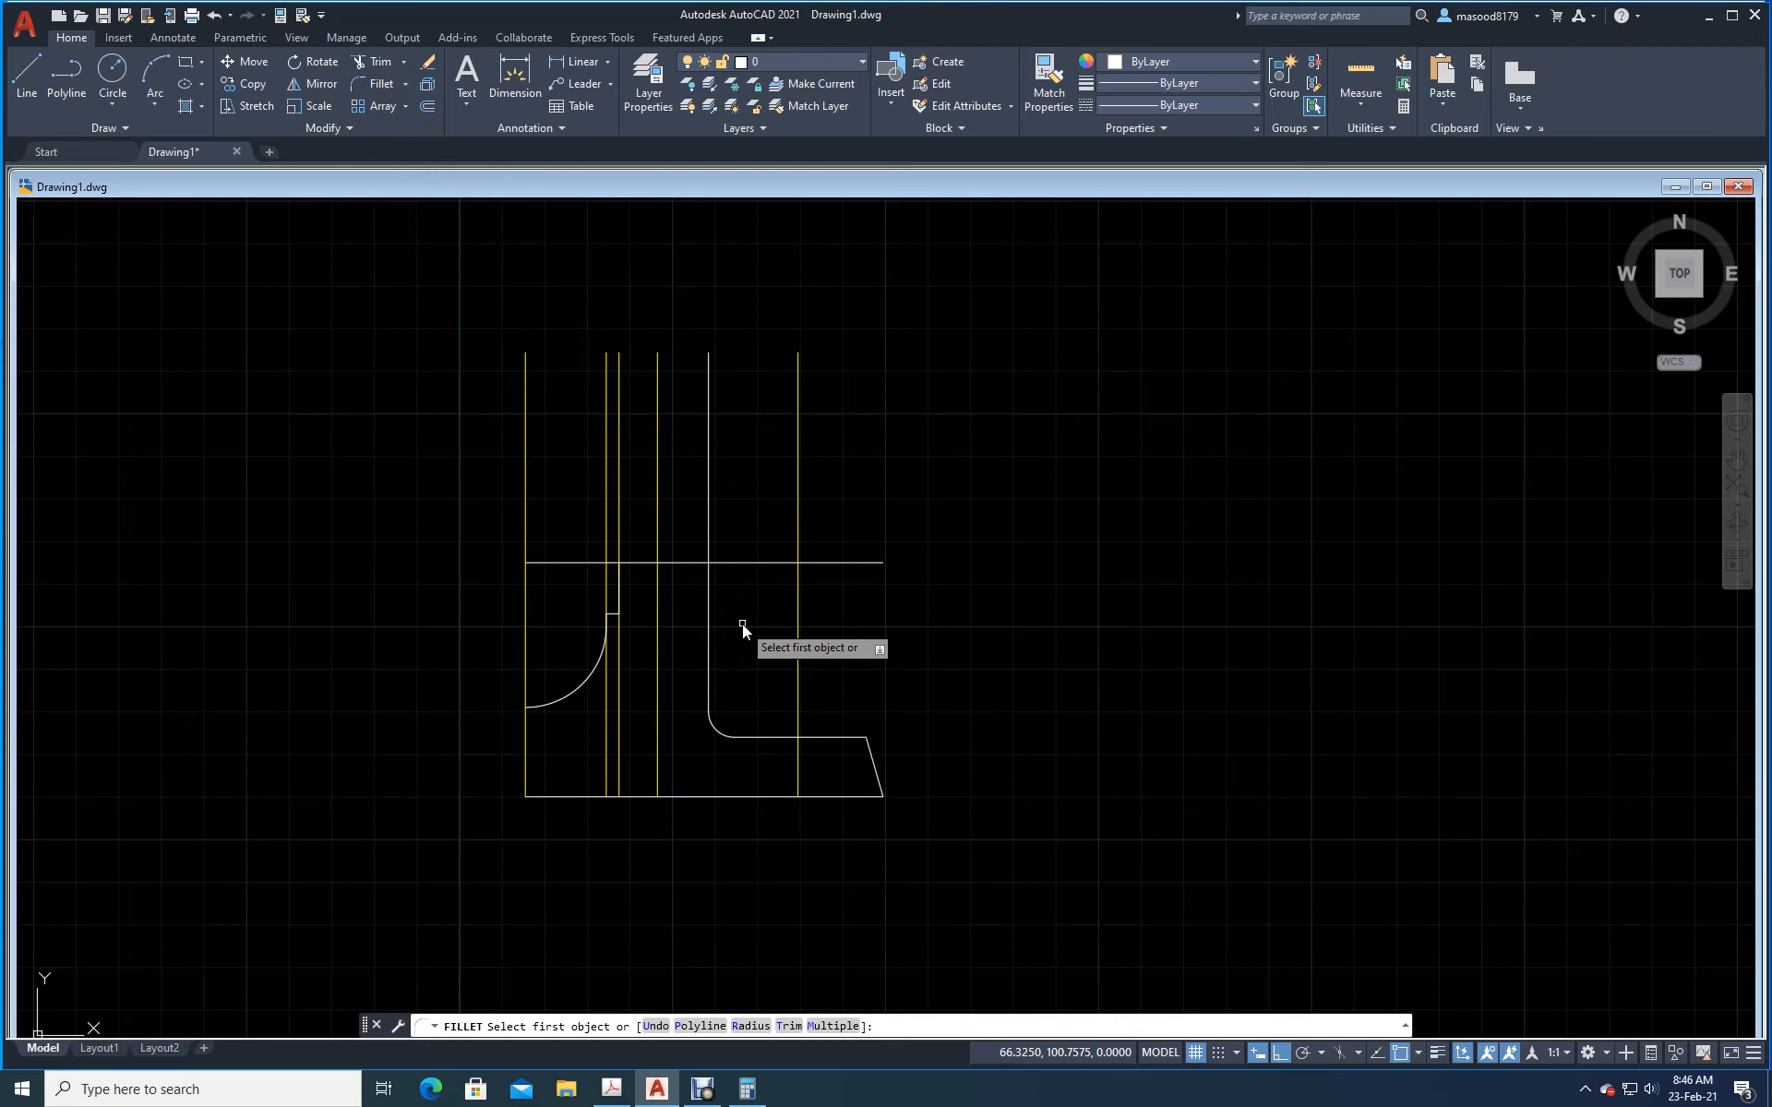
pyautogui.click(691, 563)
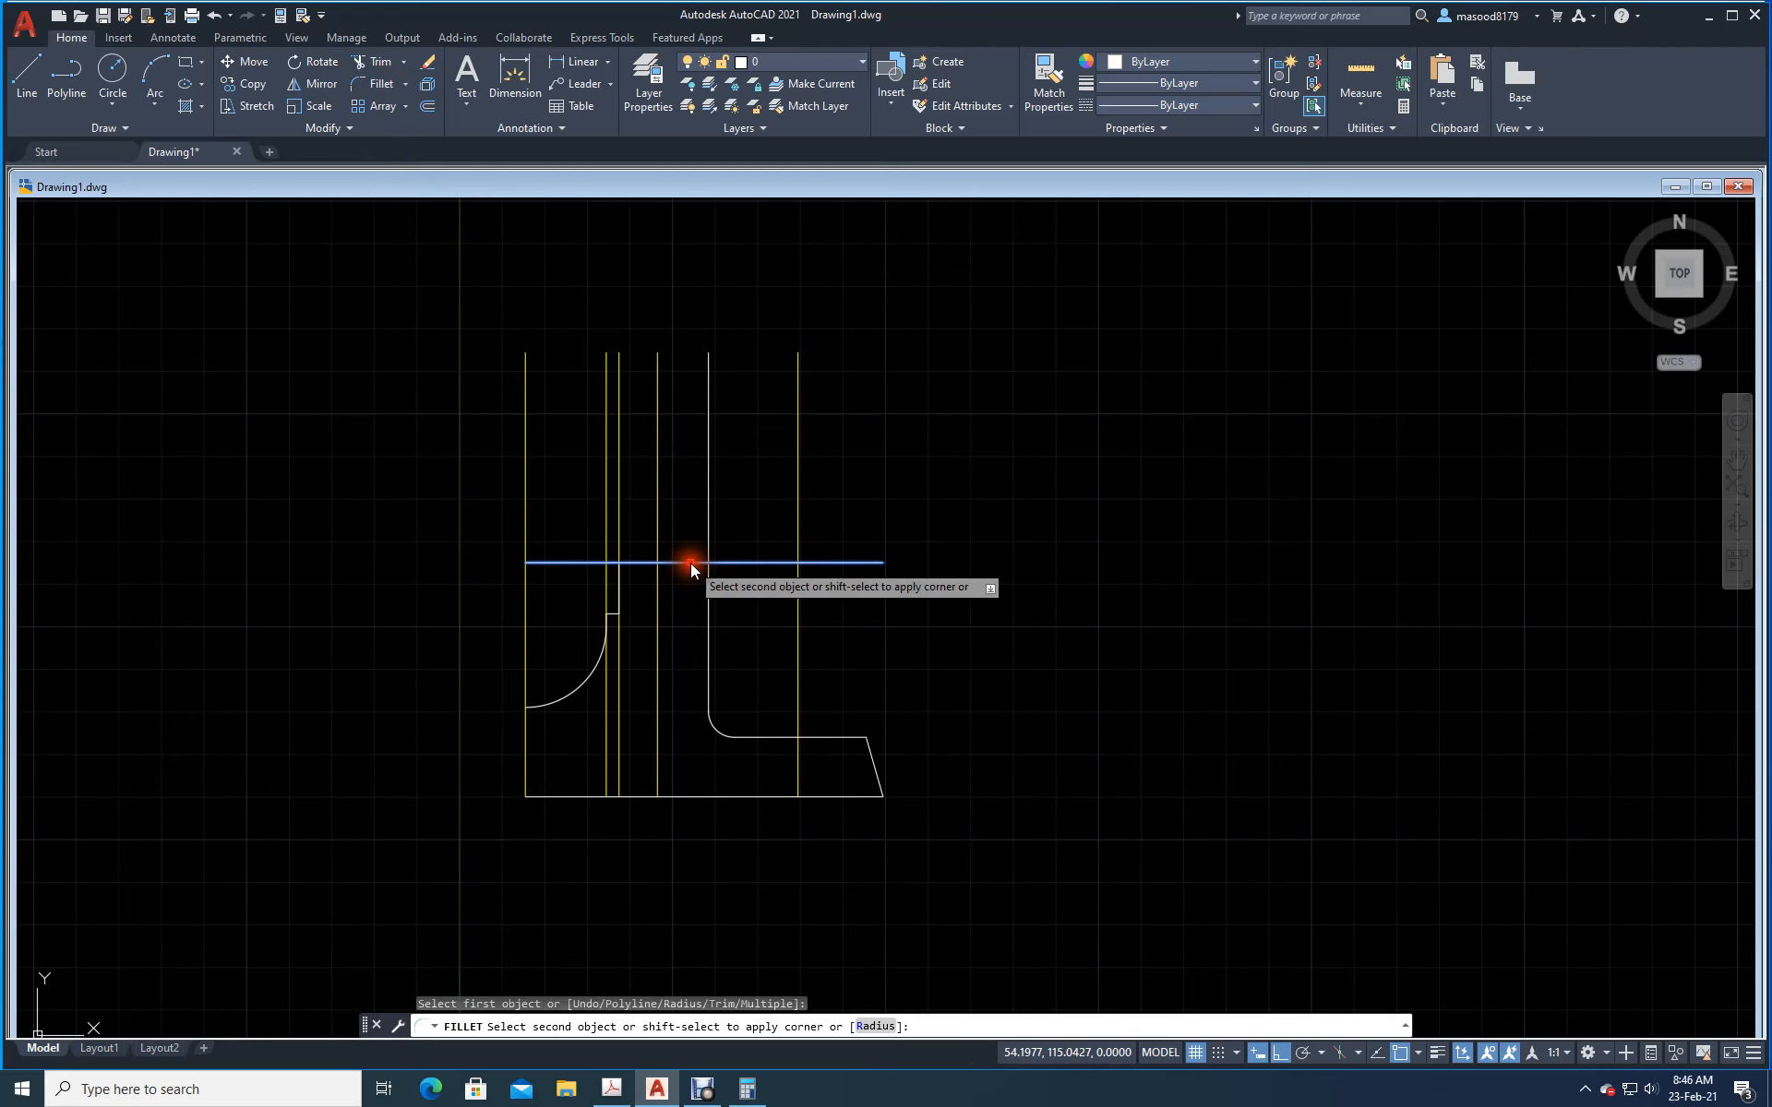
pyautogui.click(709, 600)
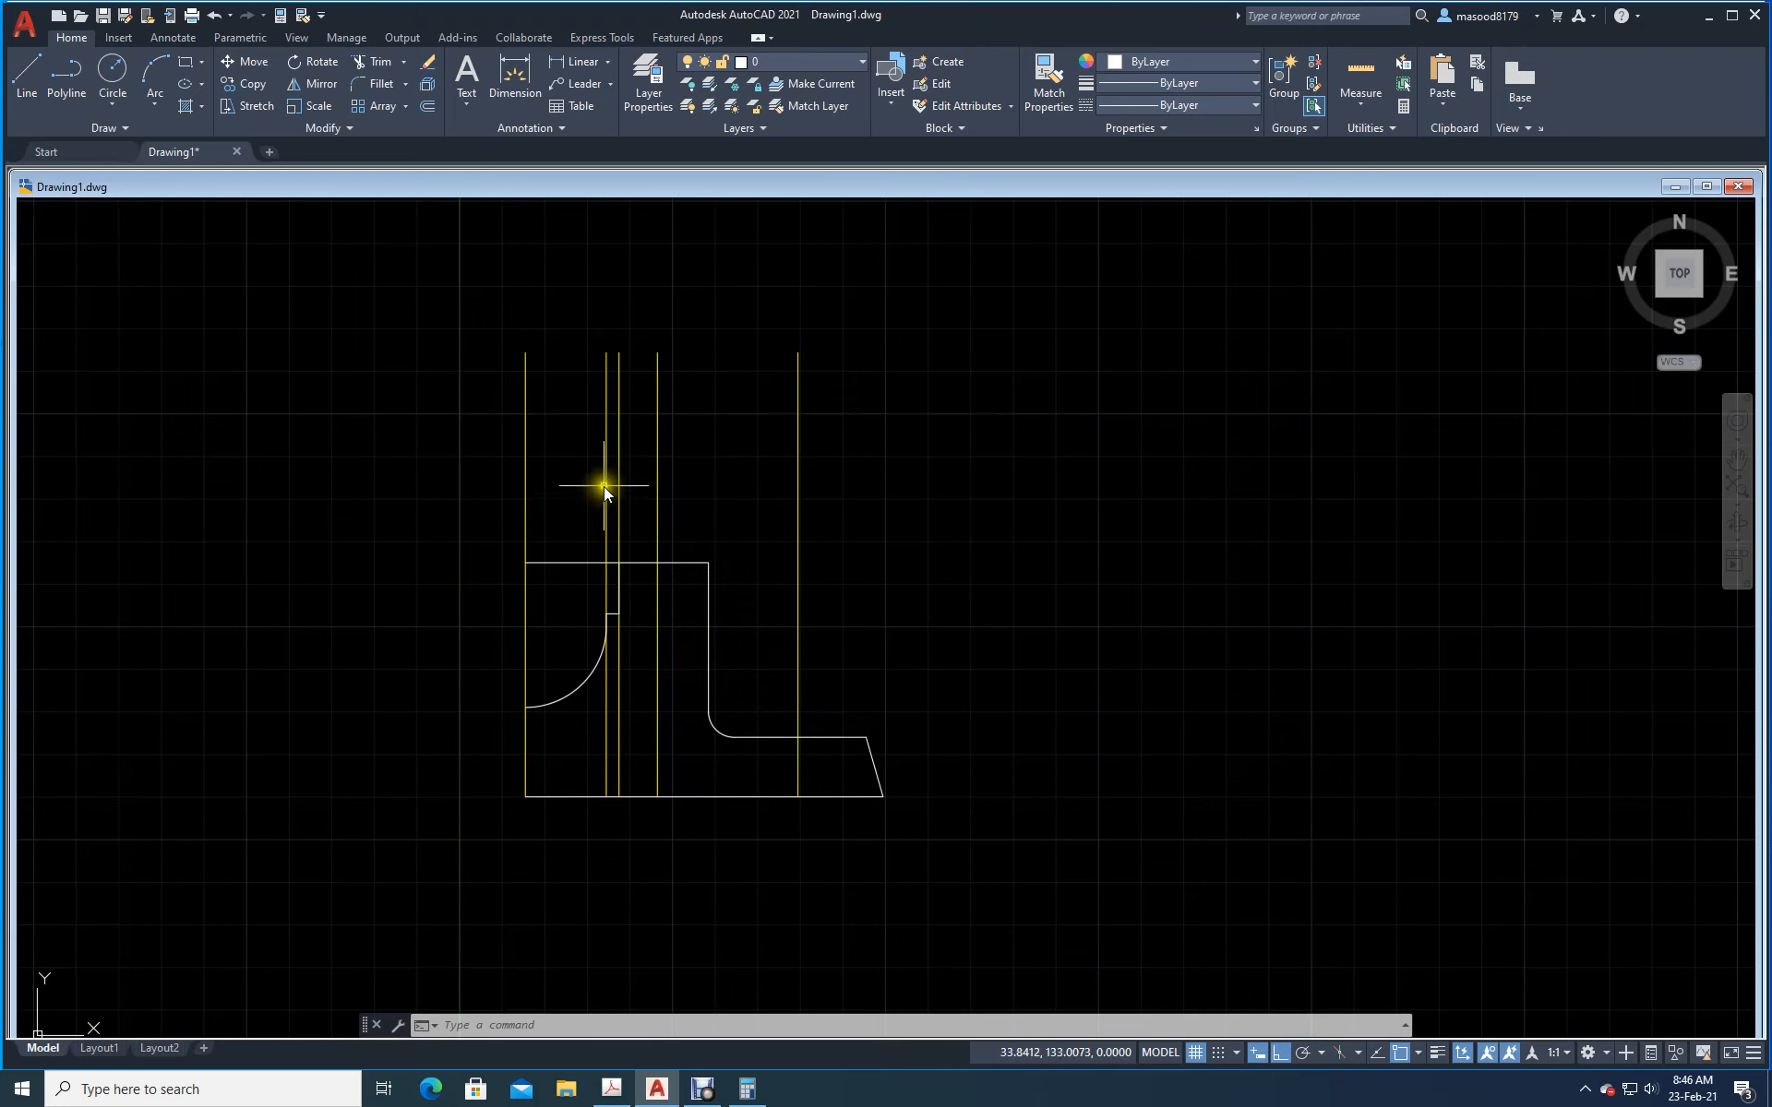
# Step: Erase the two yellow construction lines running through the arc's end and the boss's inner wall
pyautogui.click(428, 63)
pyautogui.click(607, 535)
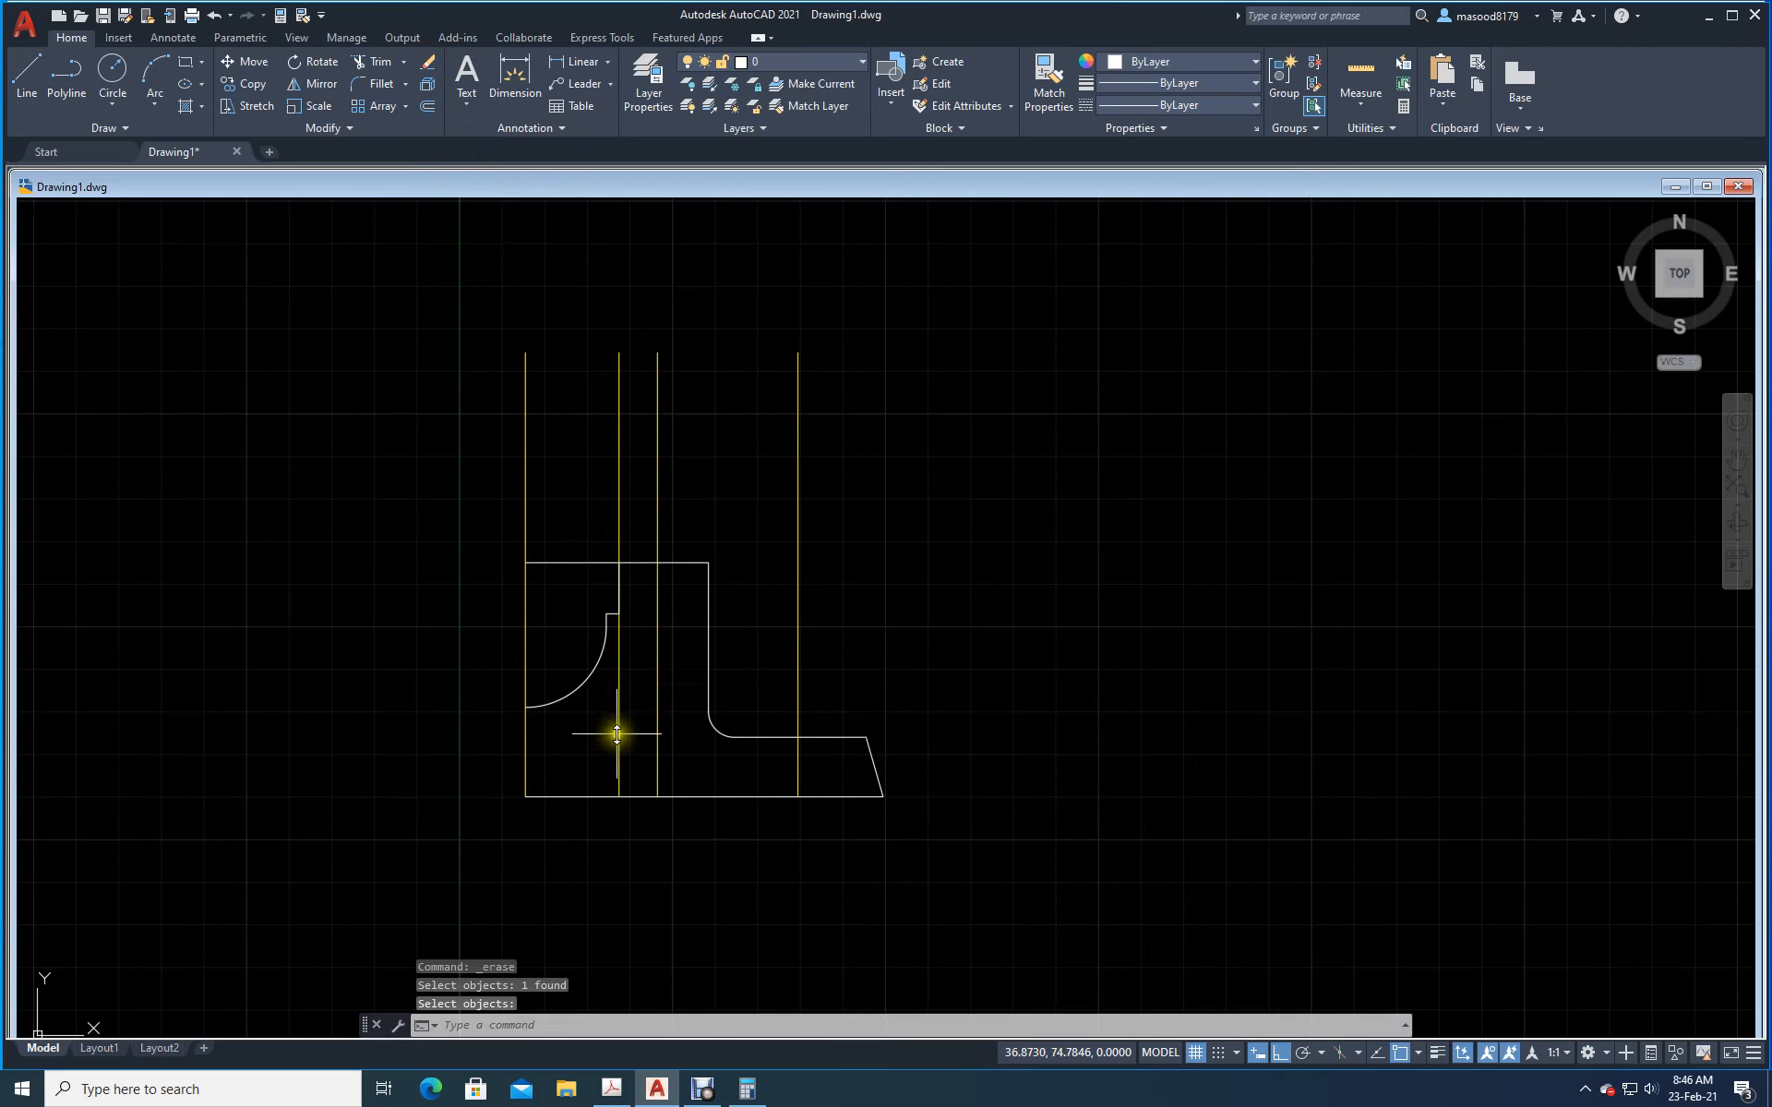
pyautogui.click(424, 64)
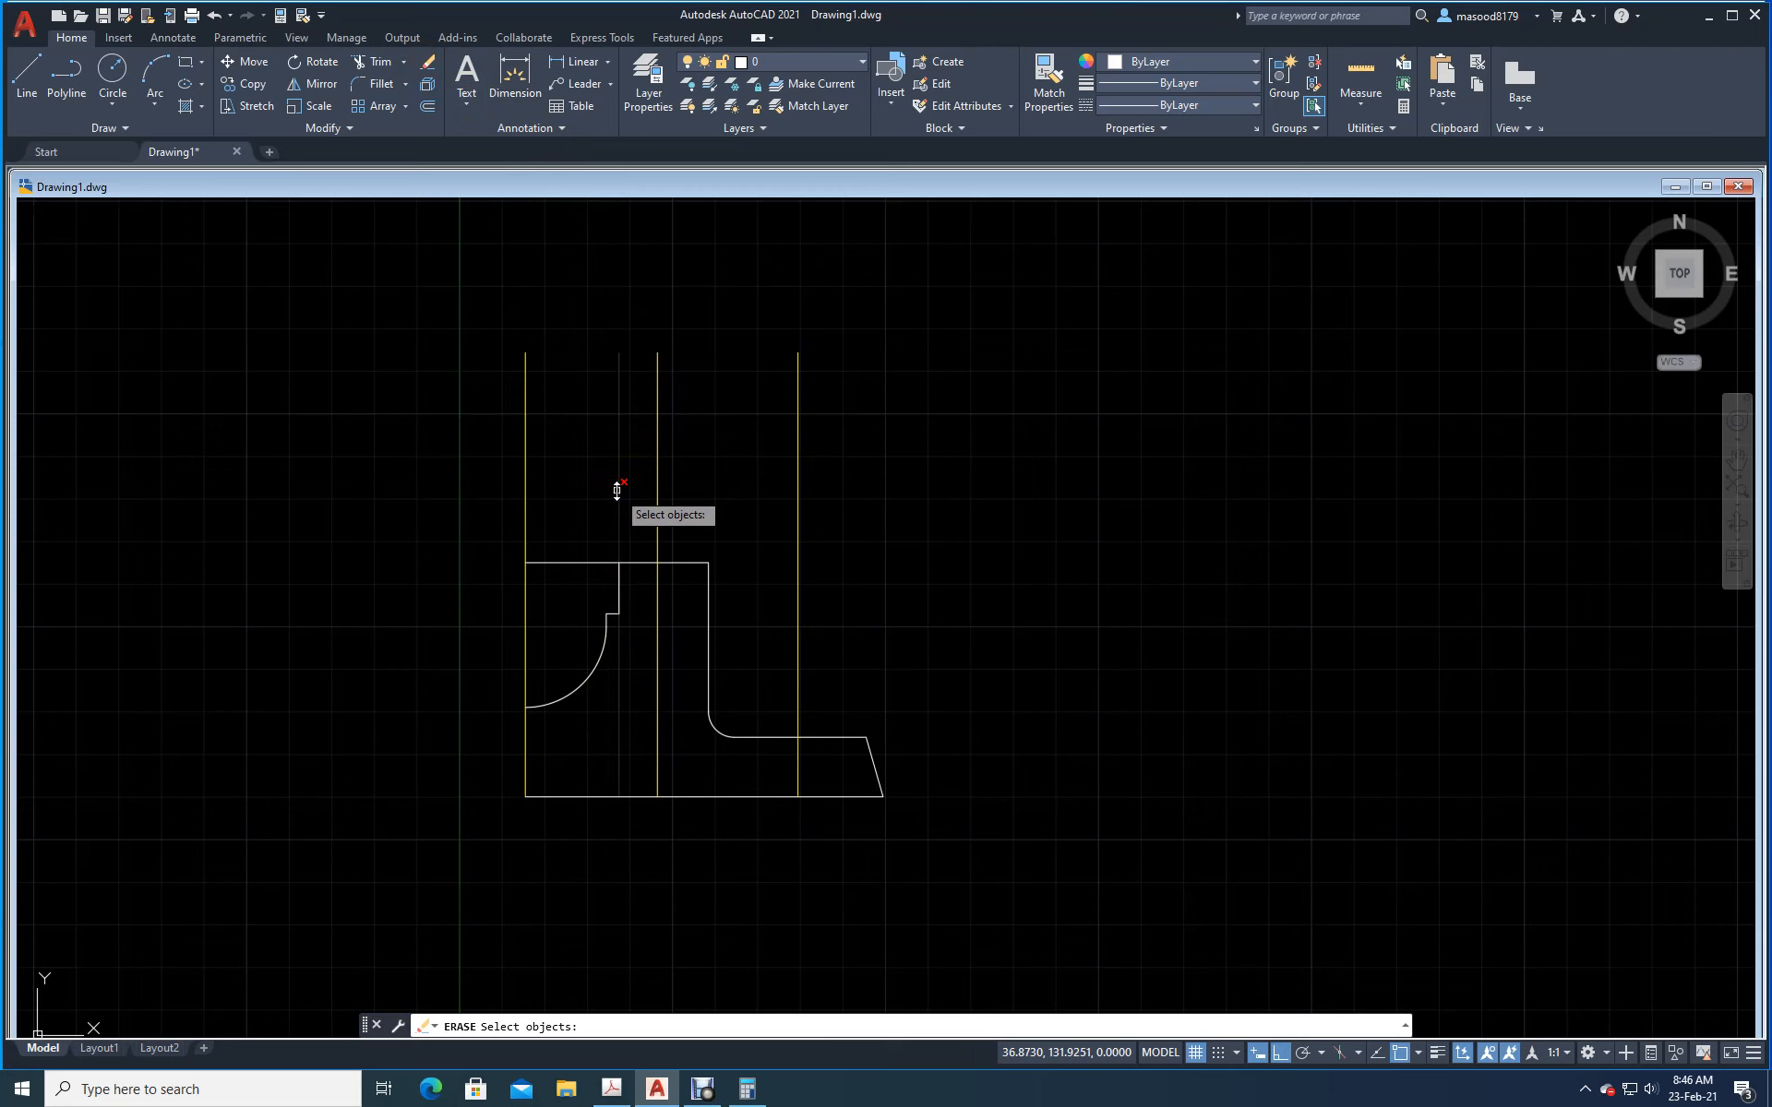
pyautogui.click(618, 490)
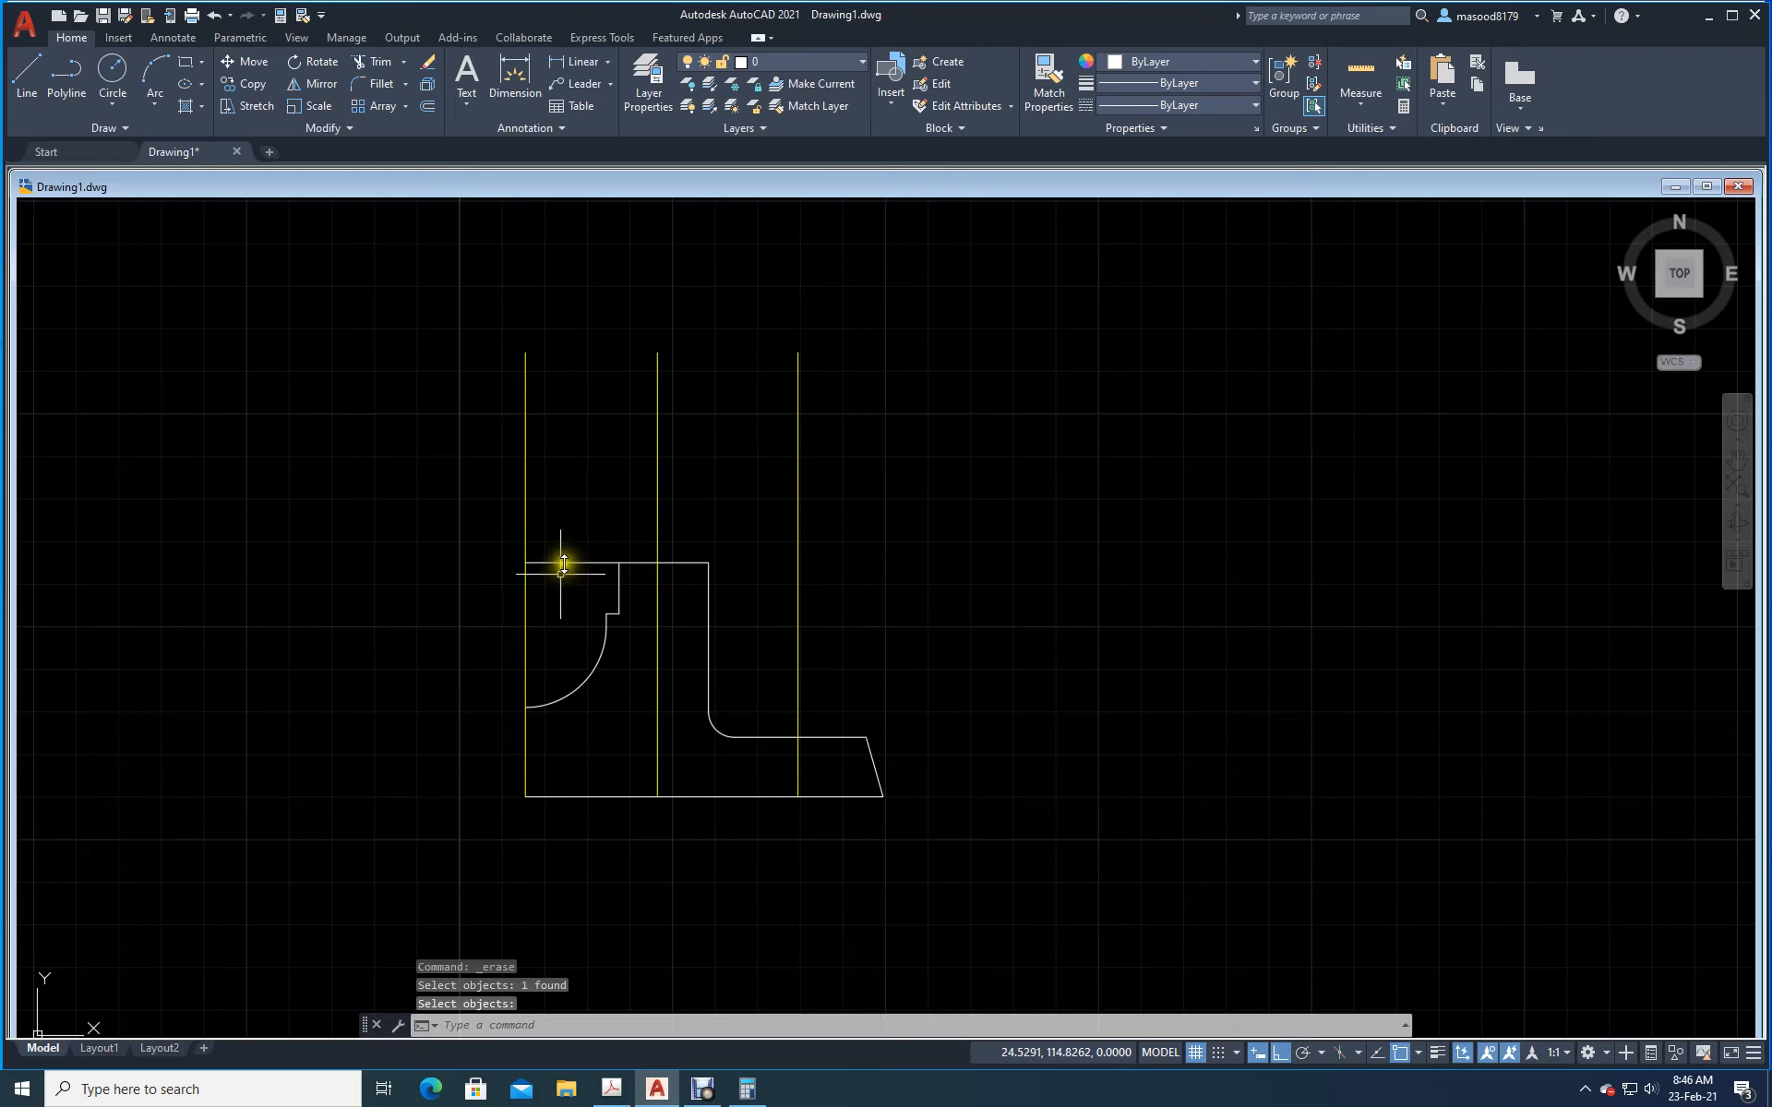
# Step: Trim the top horizontal line between the centre axis and the boss's inner wall
pyautogui.click(374, 64)
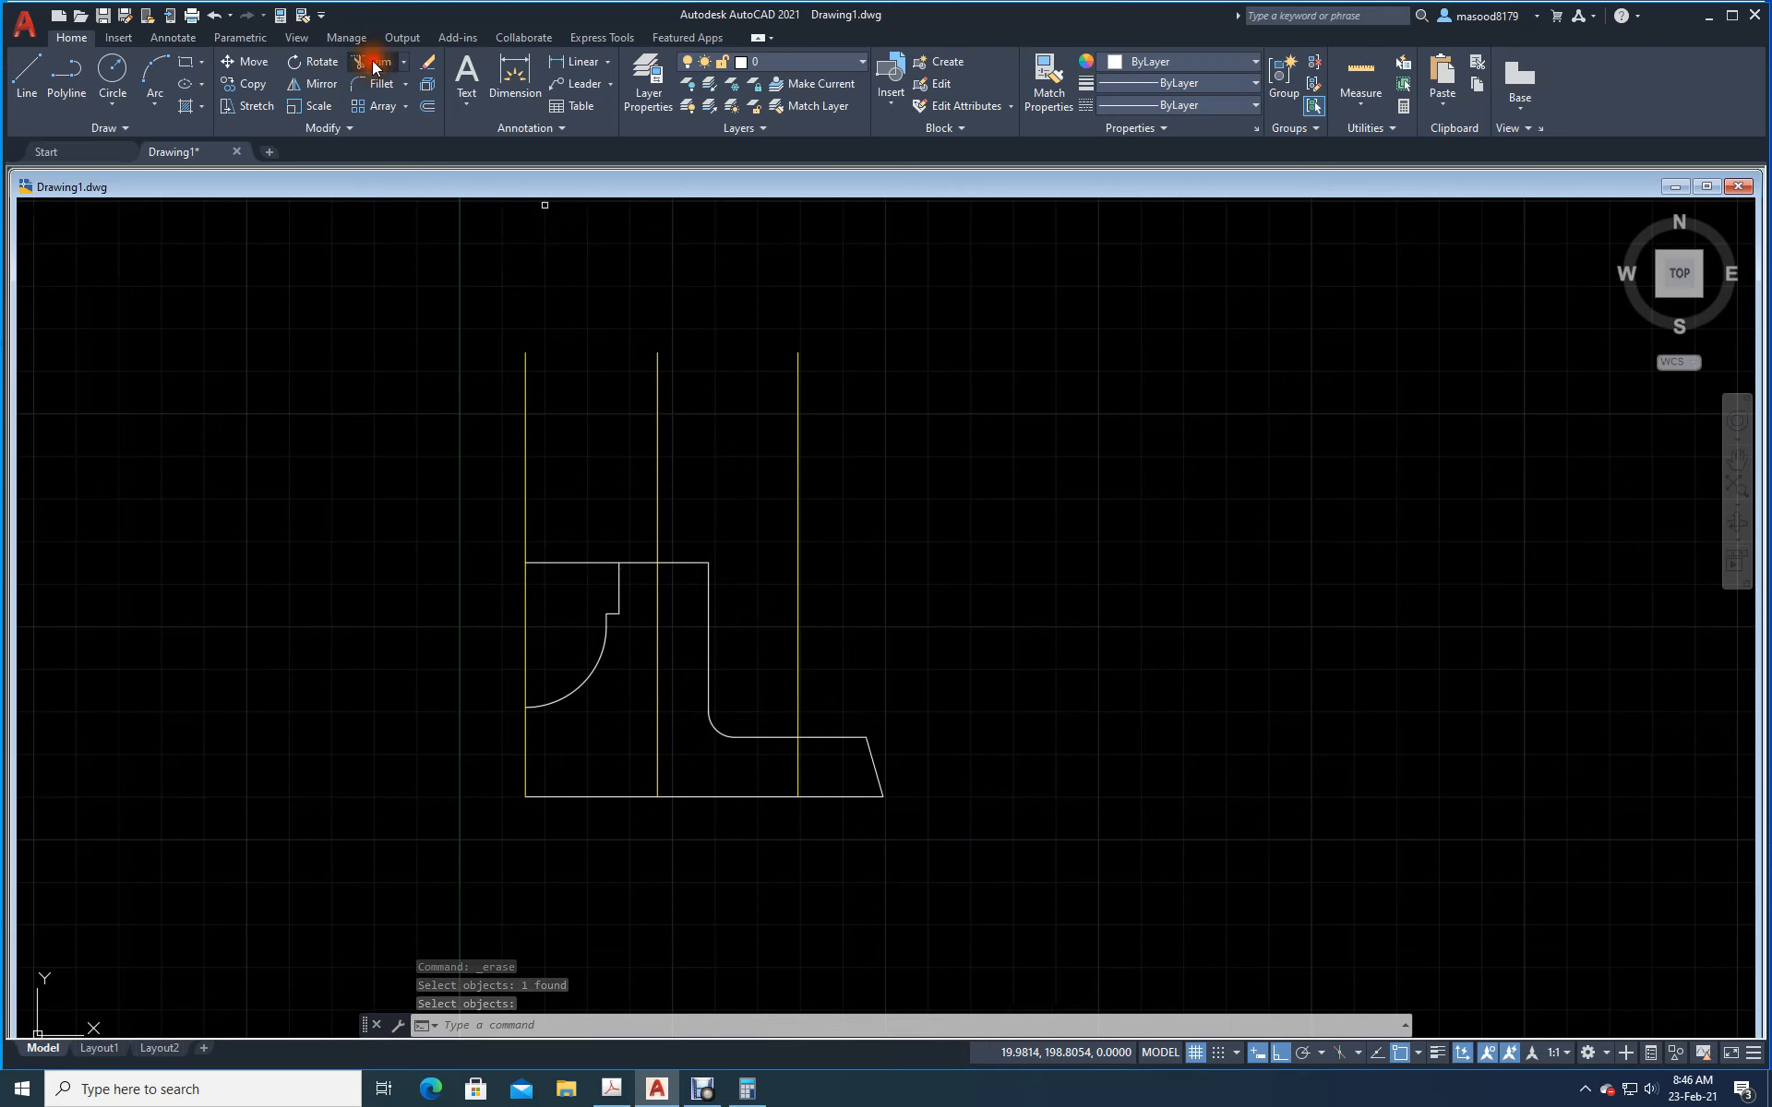
pyautogui.click(567, 563)
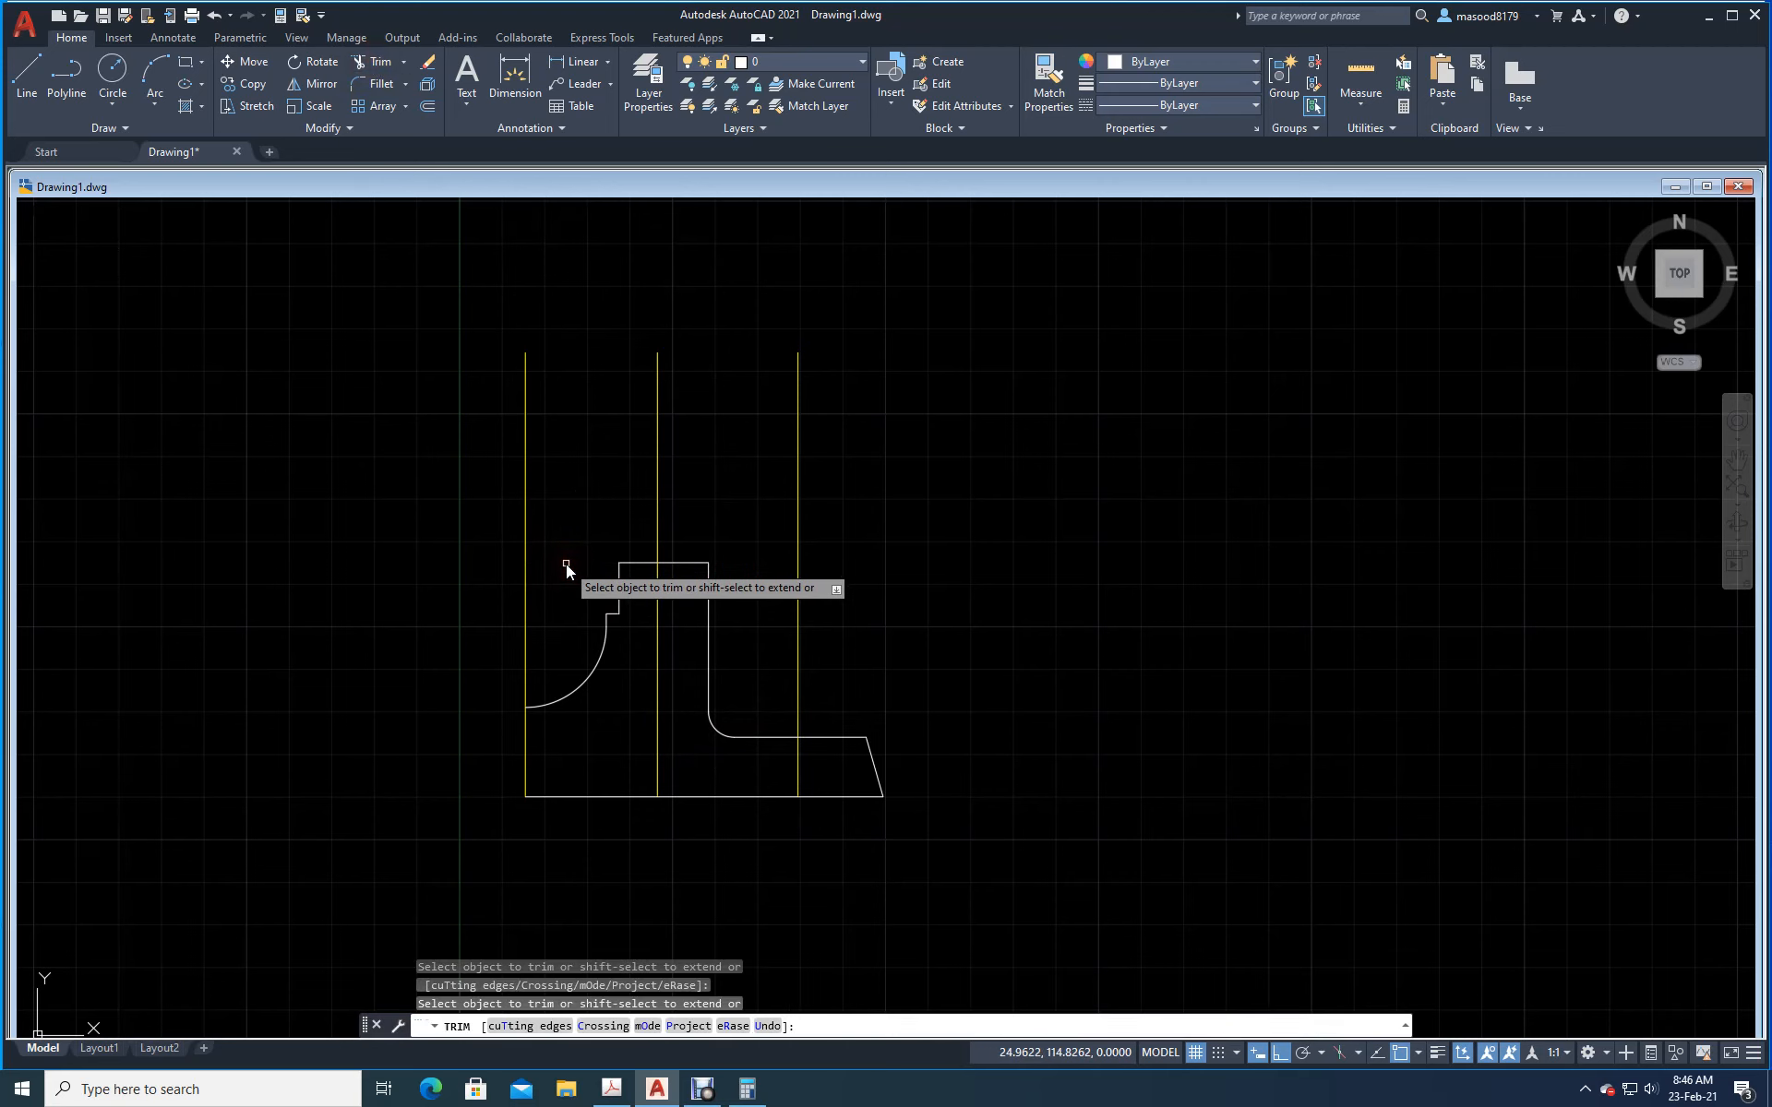
pyautogui.press('Return')
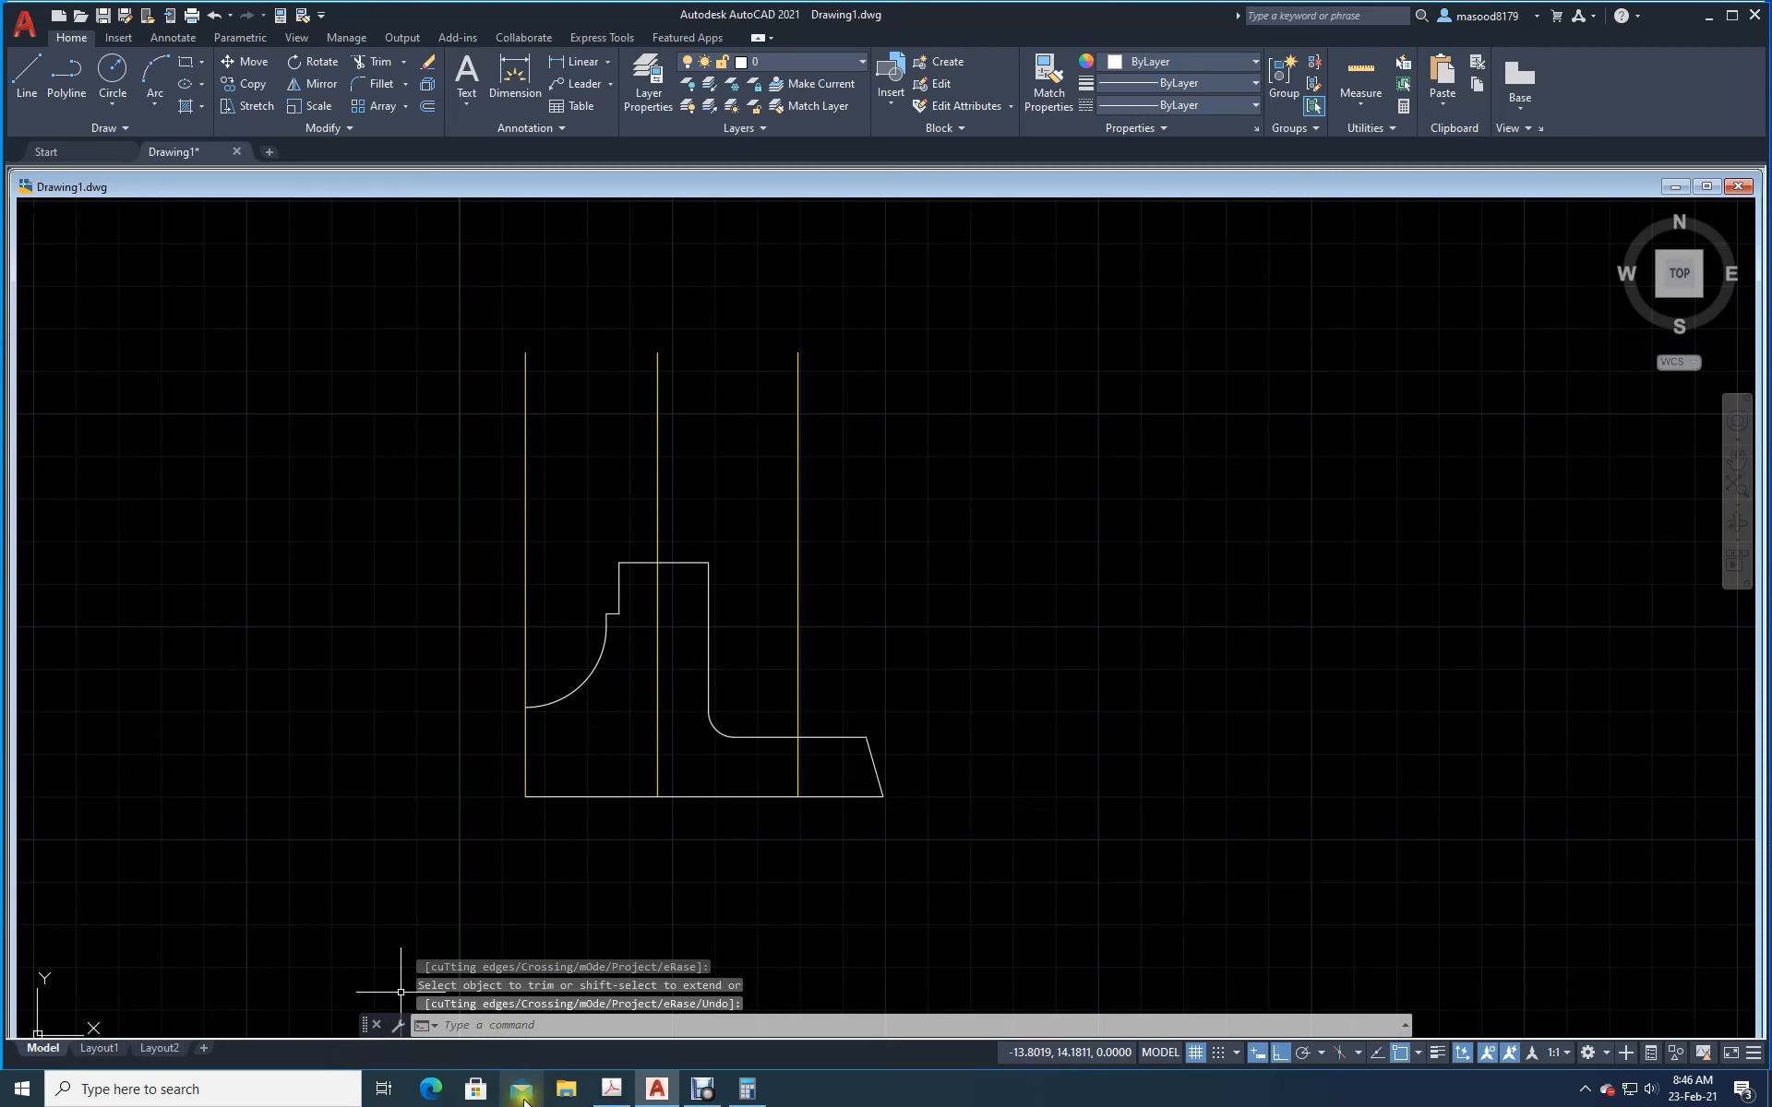
# Step: Check the boss hole's diameter in the reference PDF and, back in AutoCAD, offset the boss axis 5.25 units to both sides using the Through option
pyautogui.click(612, 1094)
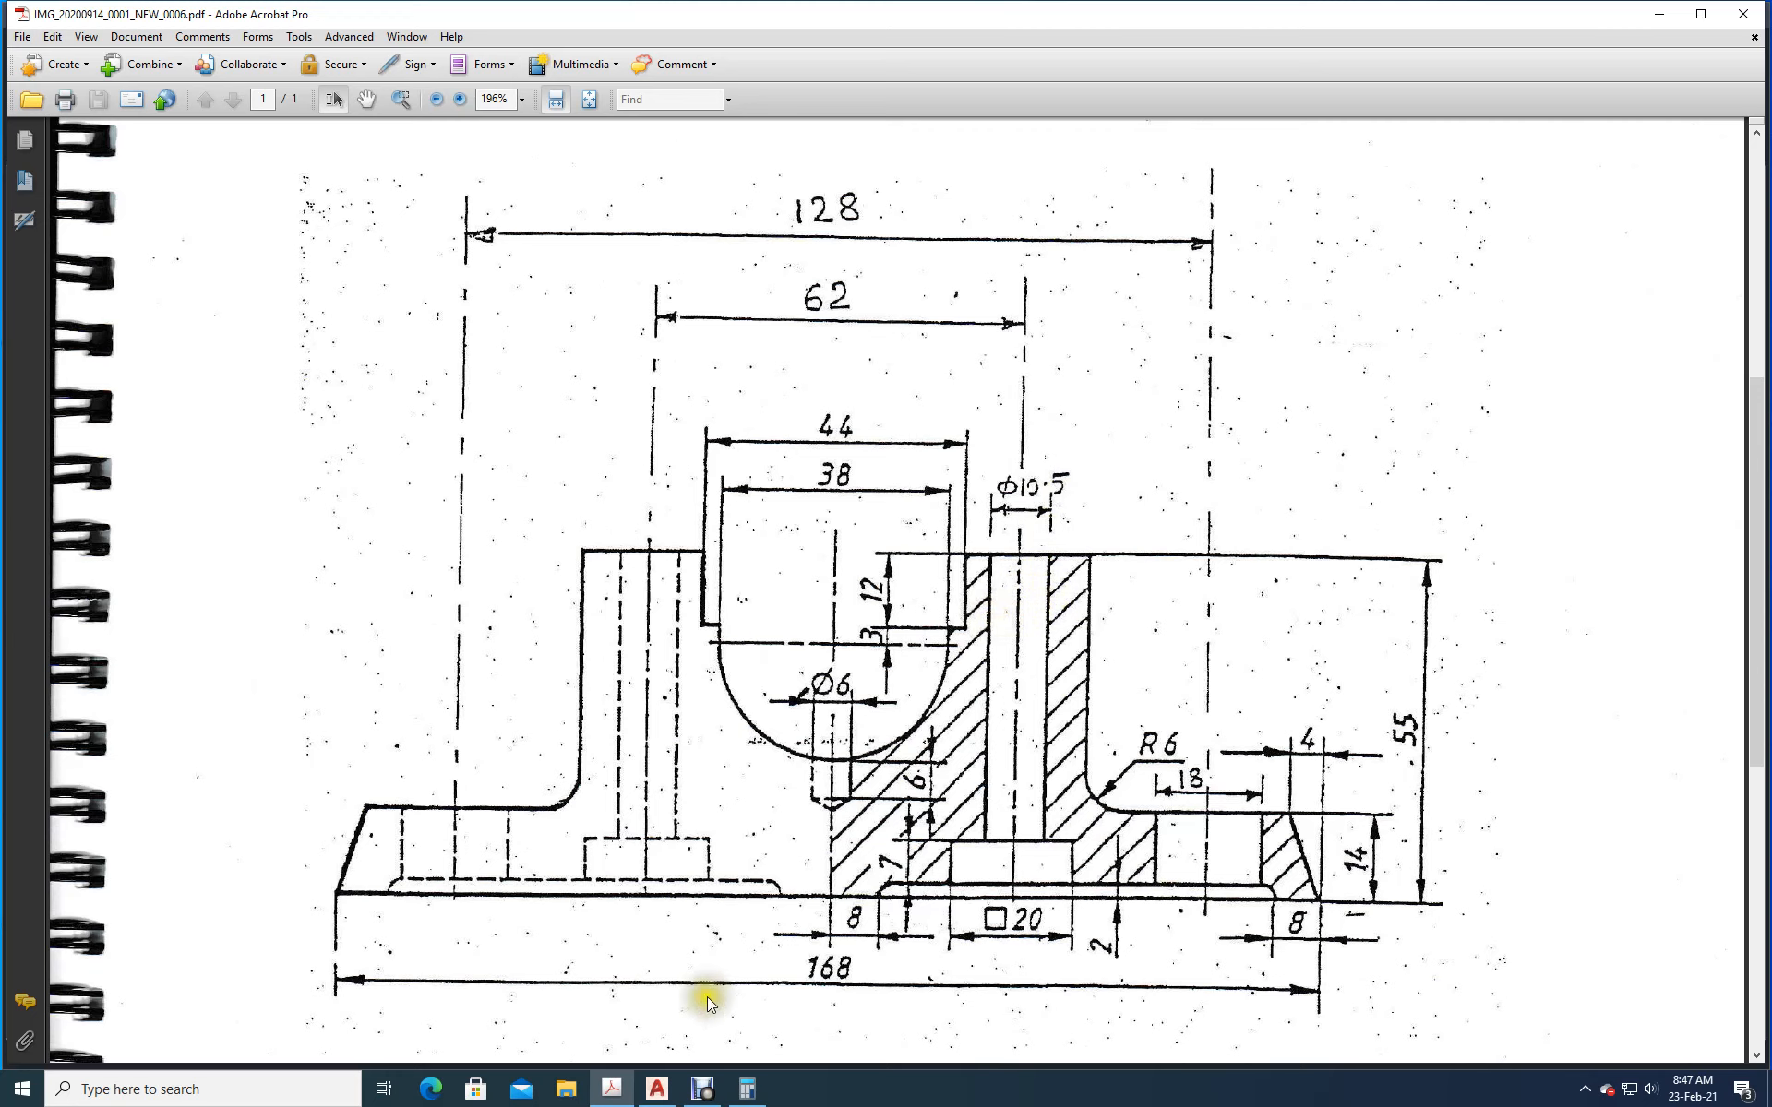
pyautogui.moveTo(659, 1098)
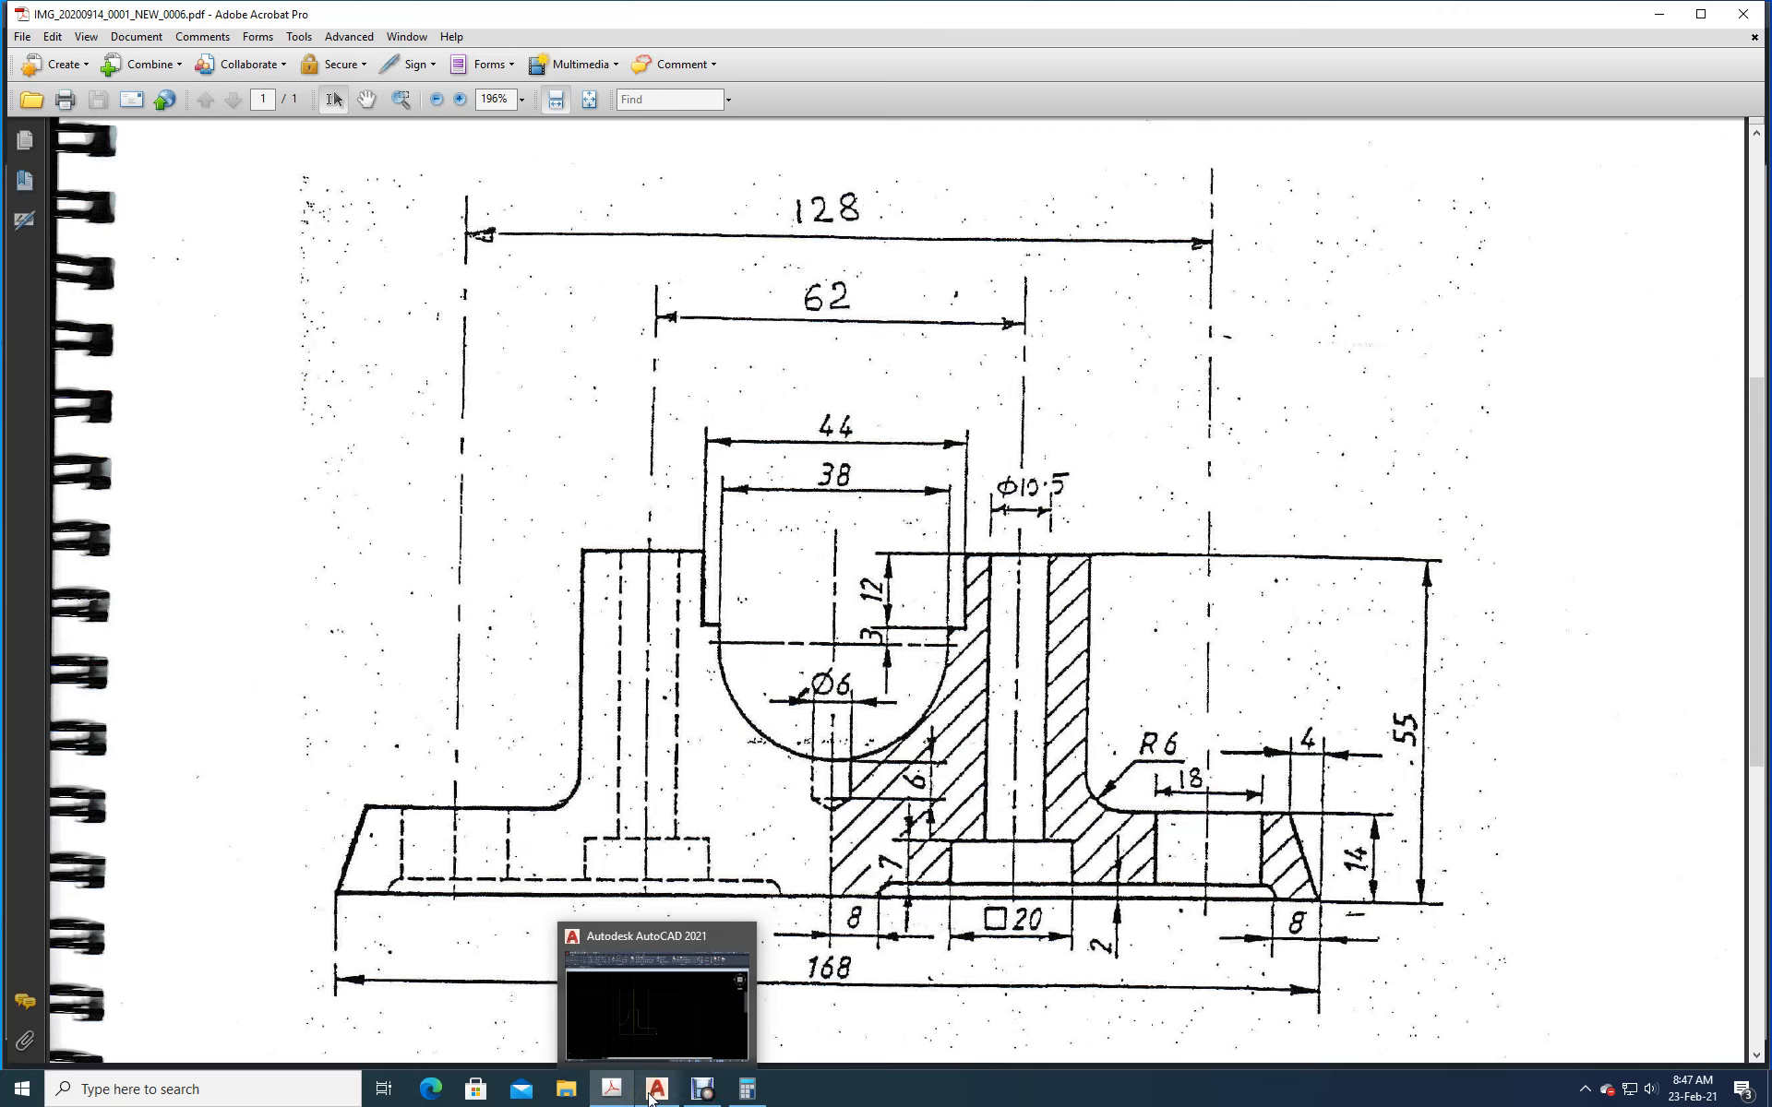
pyautogui.click(651, 1091)
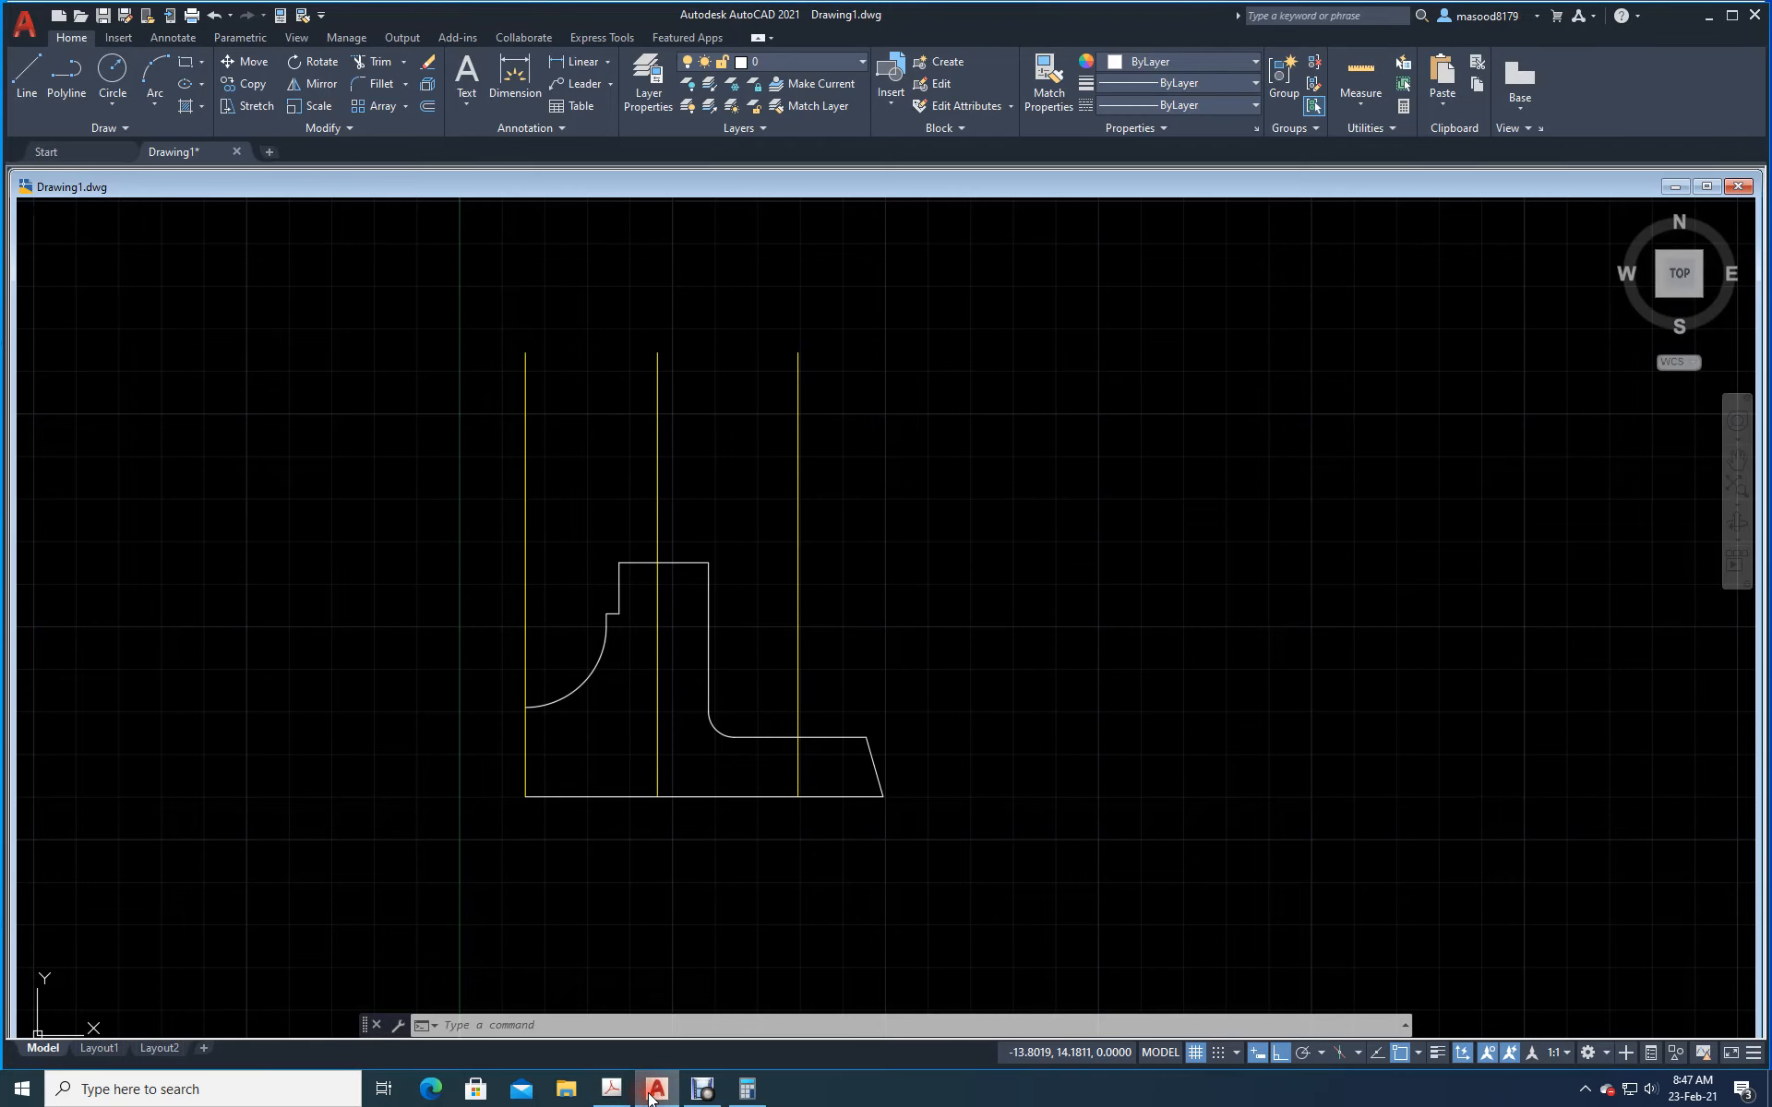
pyautogui.click(425, 109)
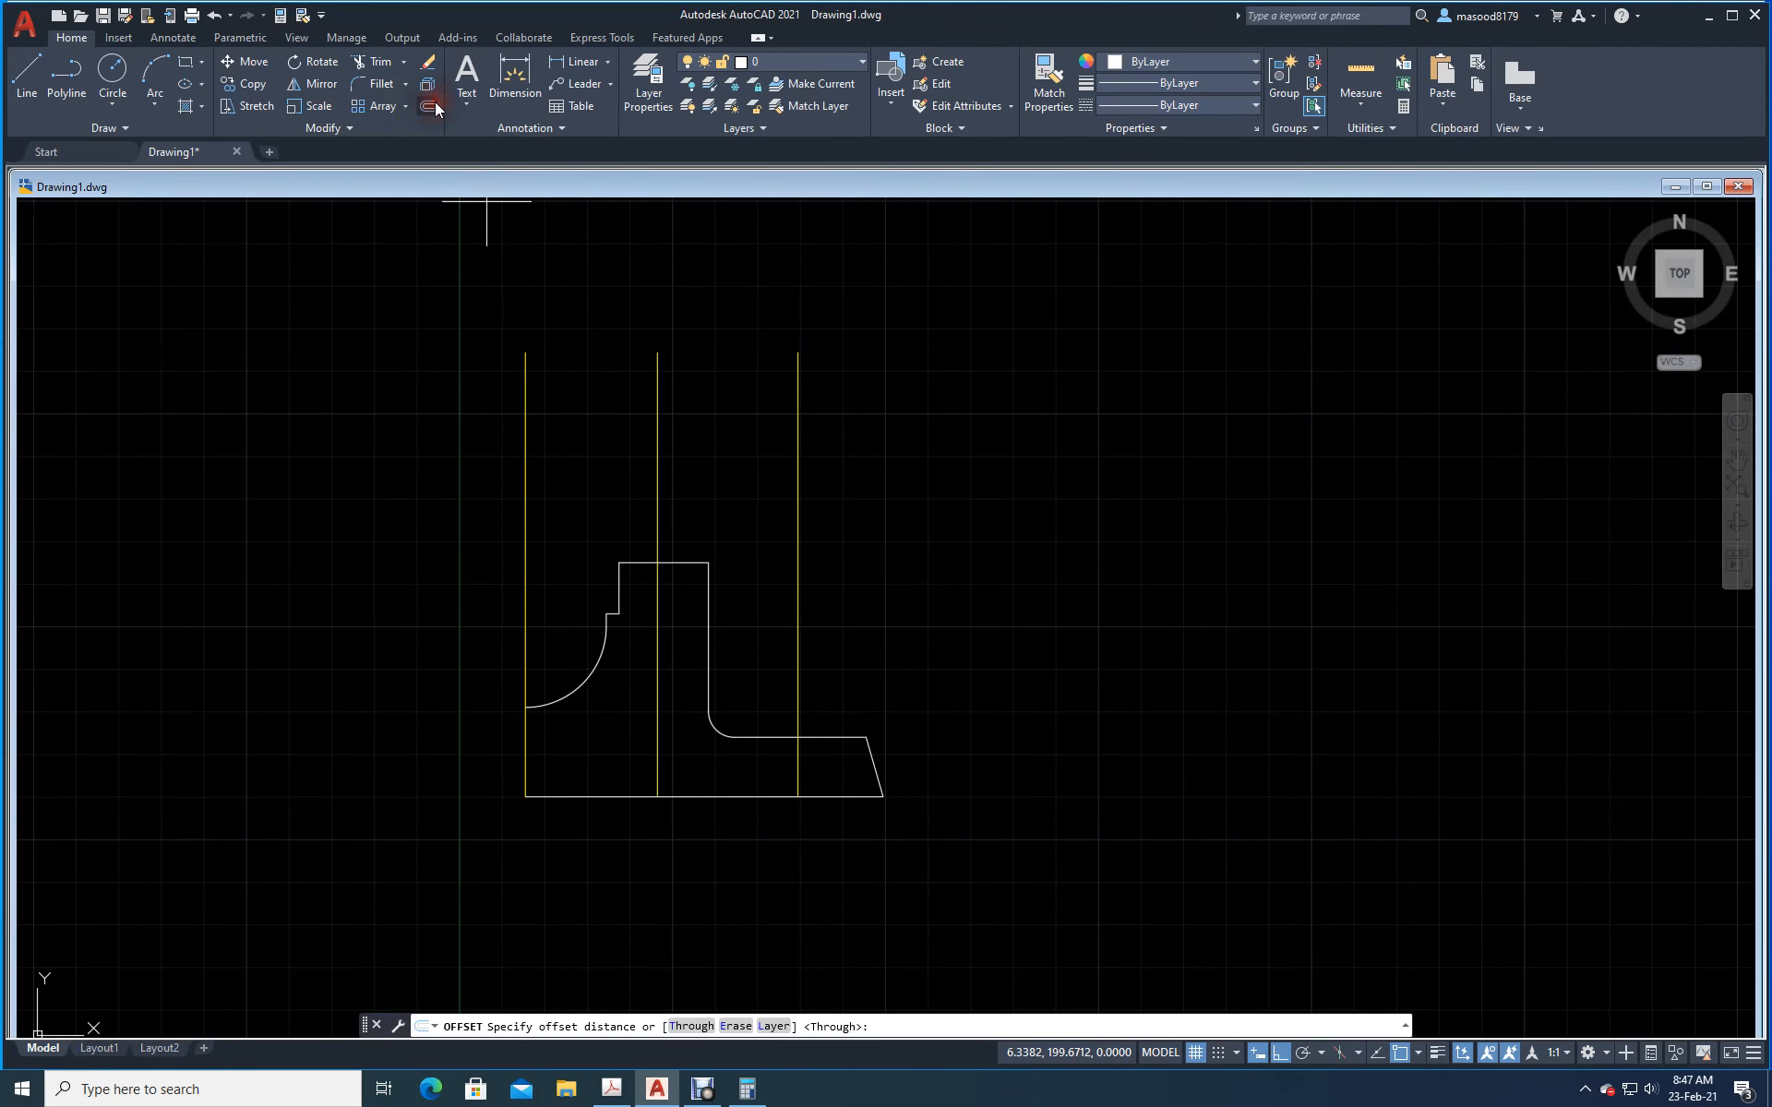
pyautogui.click(693, 1026)
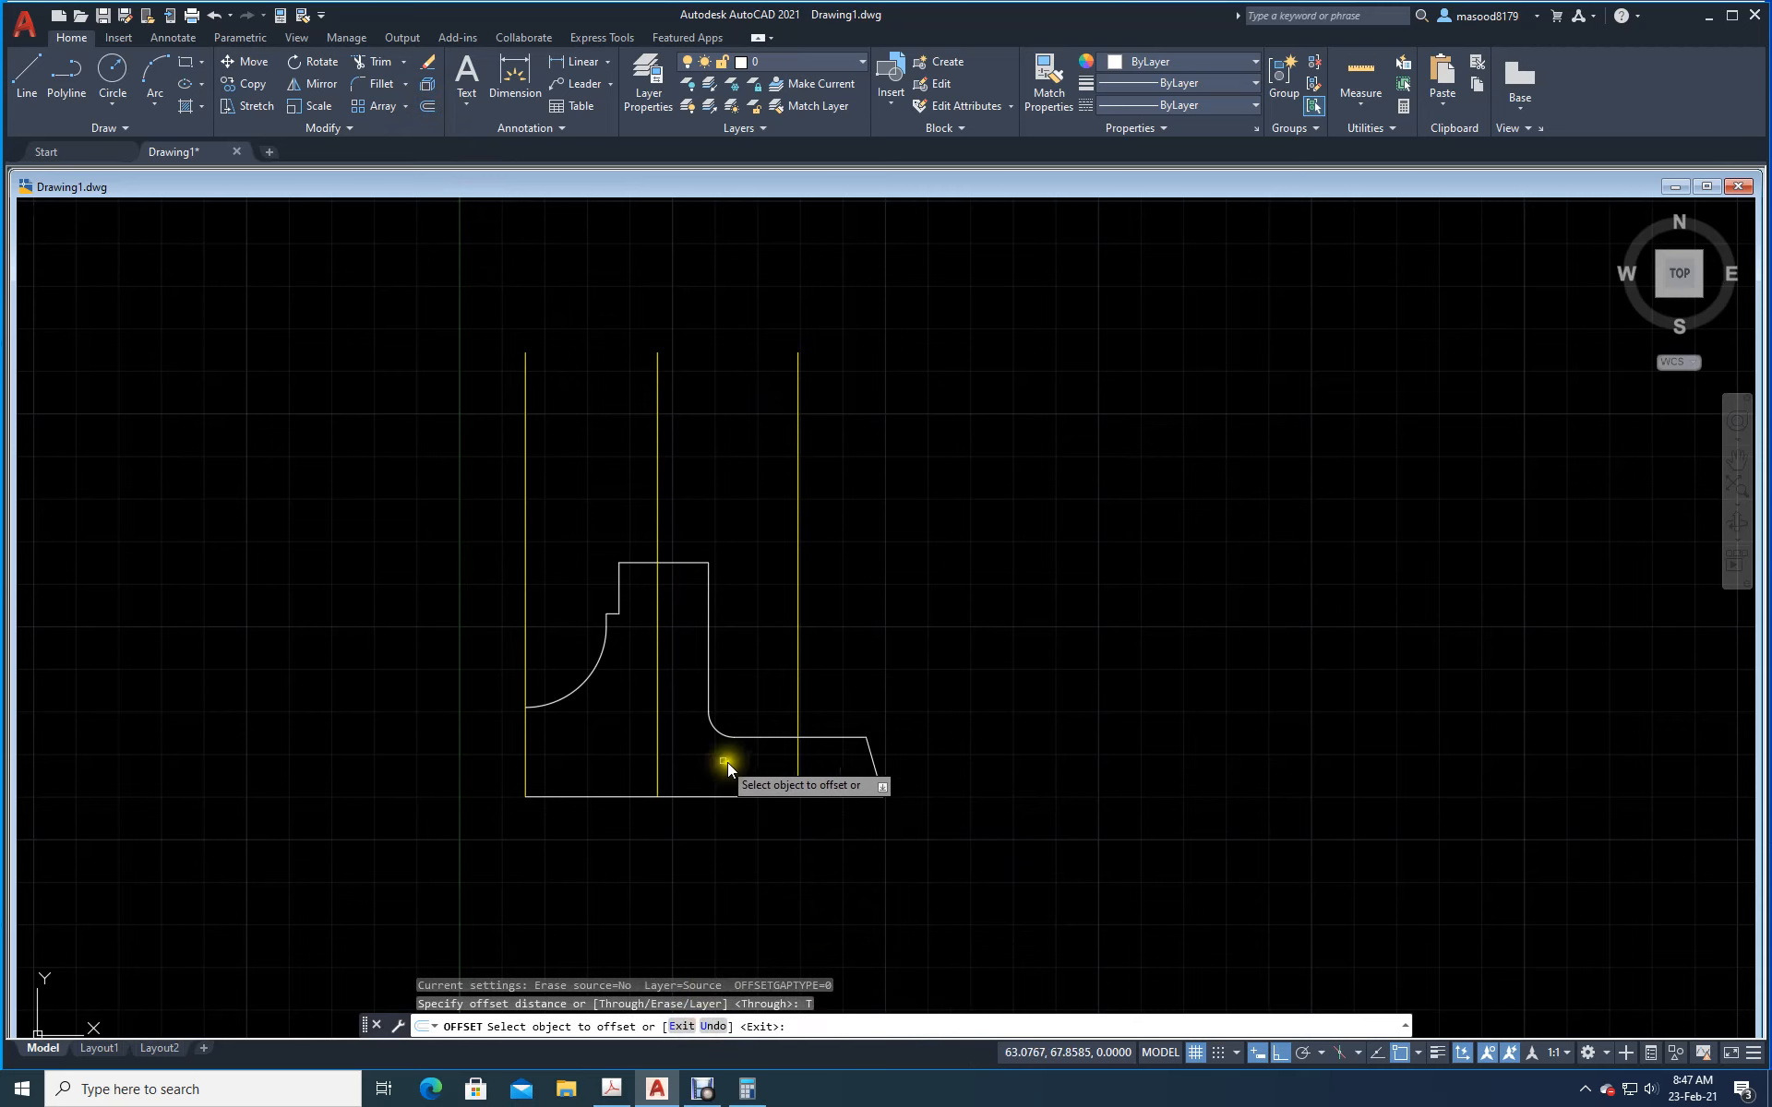
pyautogui.click(657, 705)
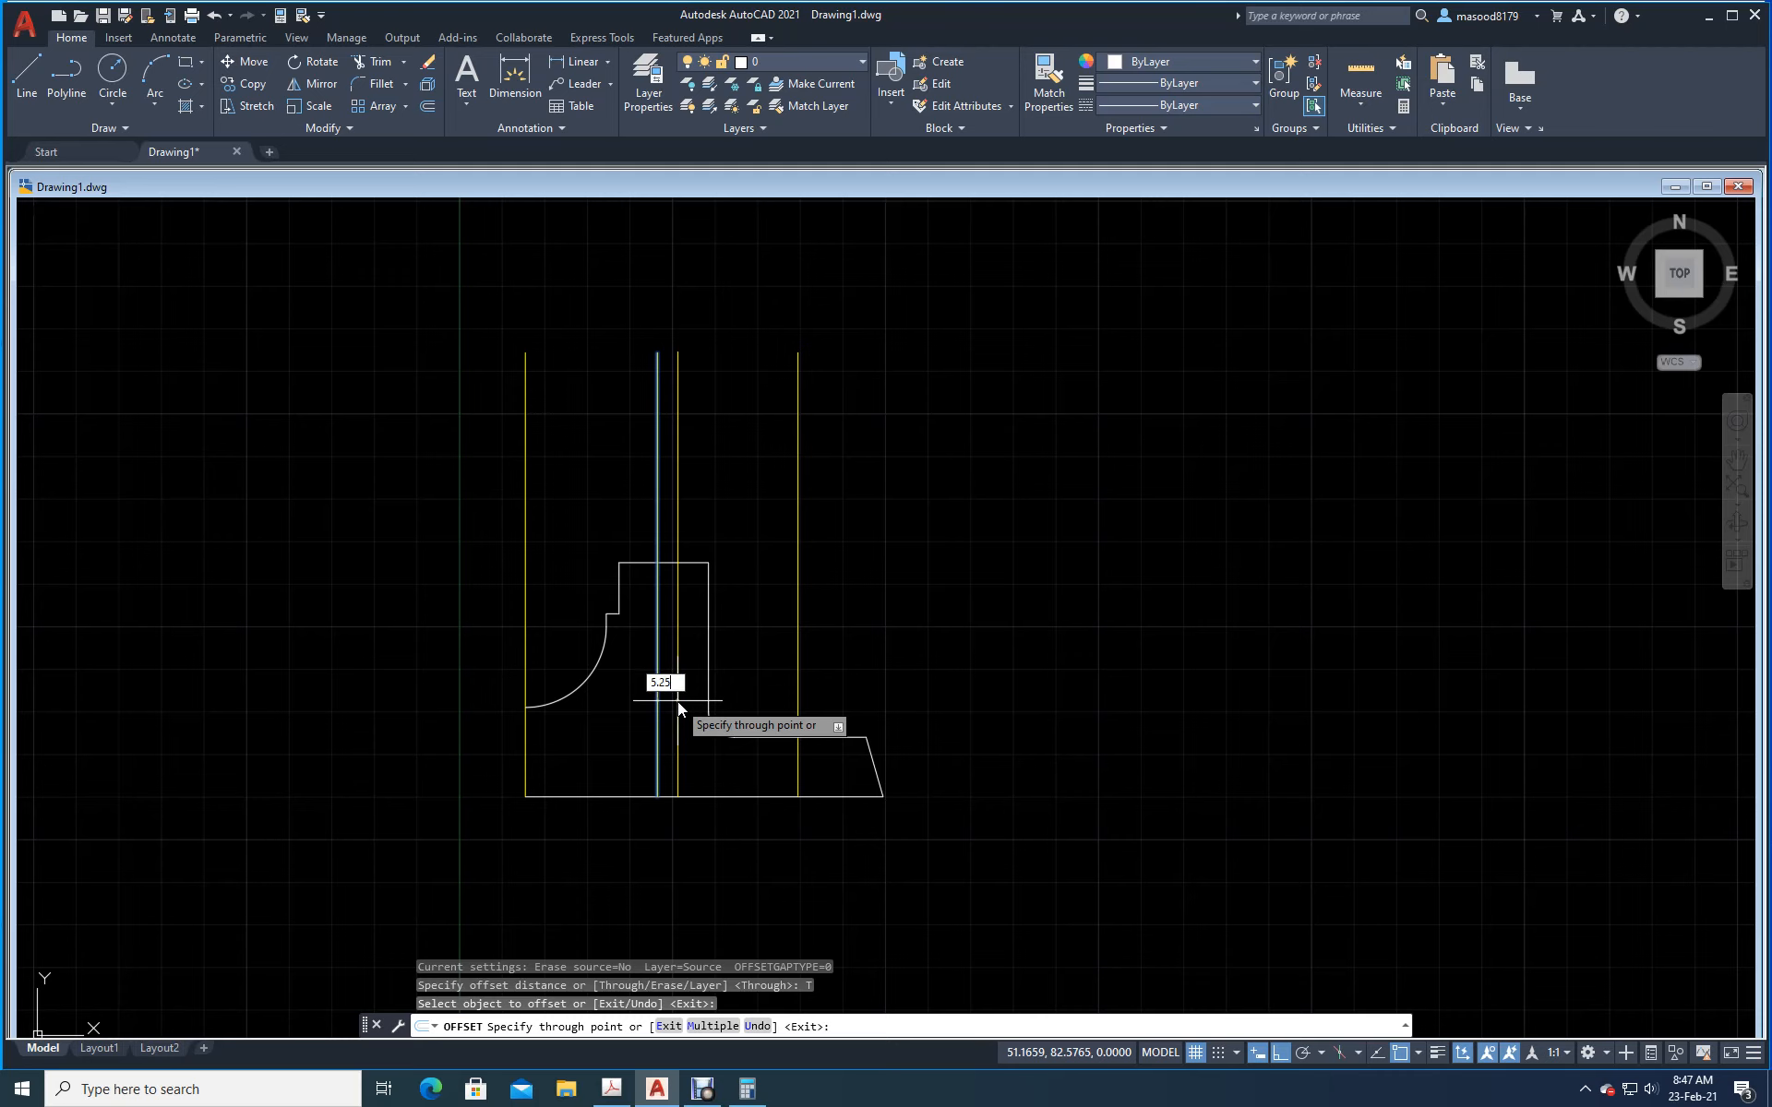
pyautogui.press('Return')
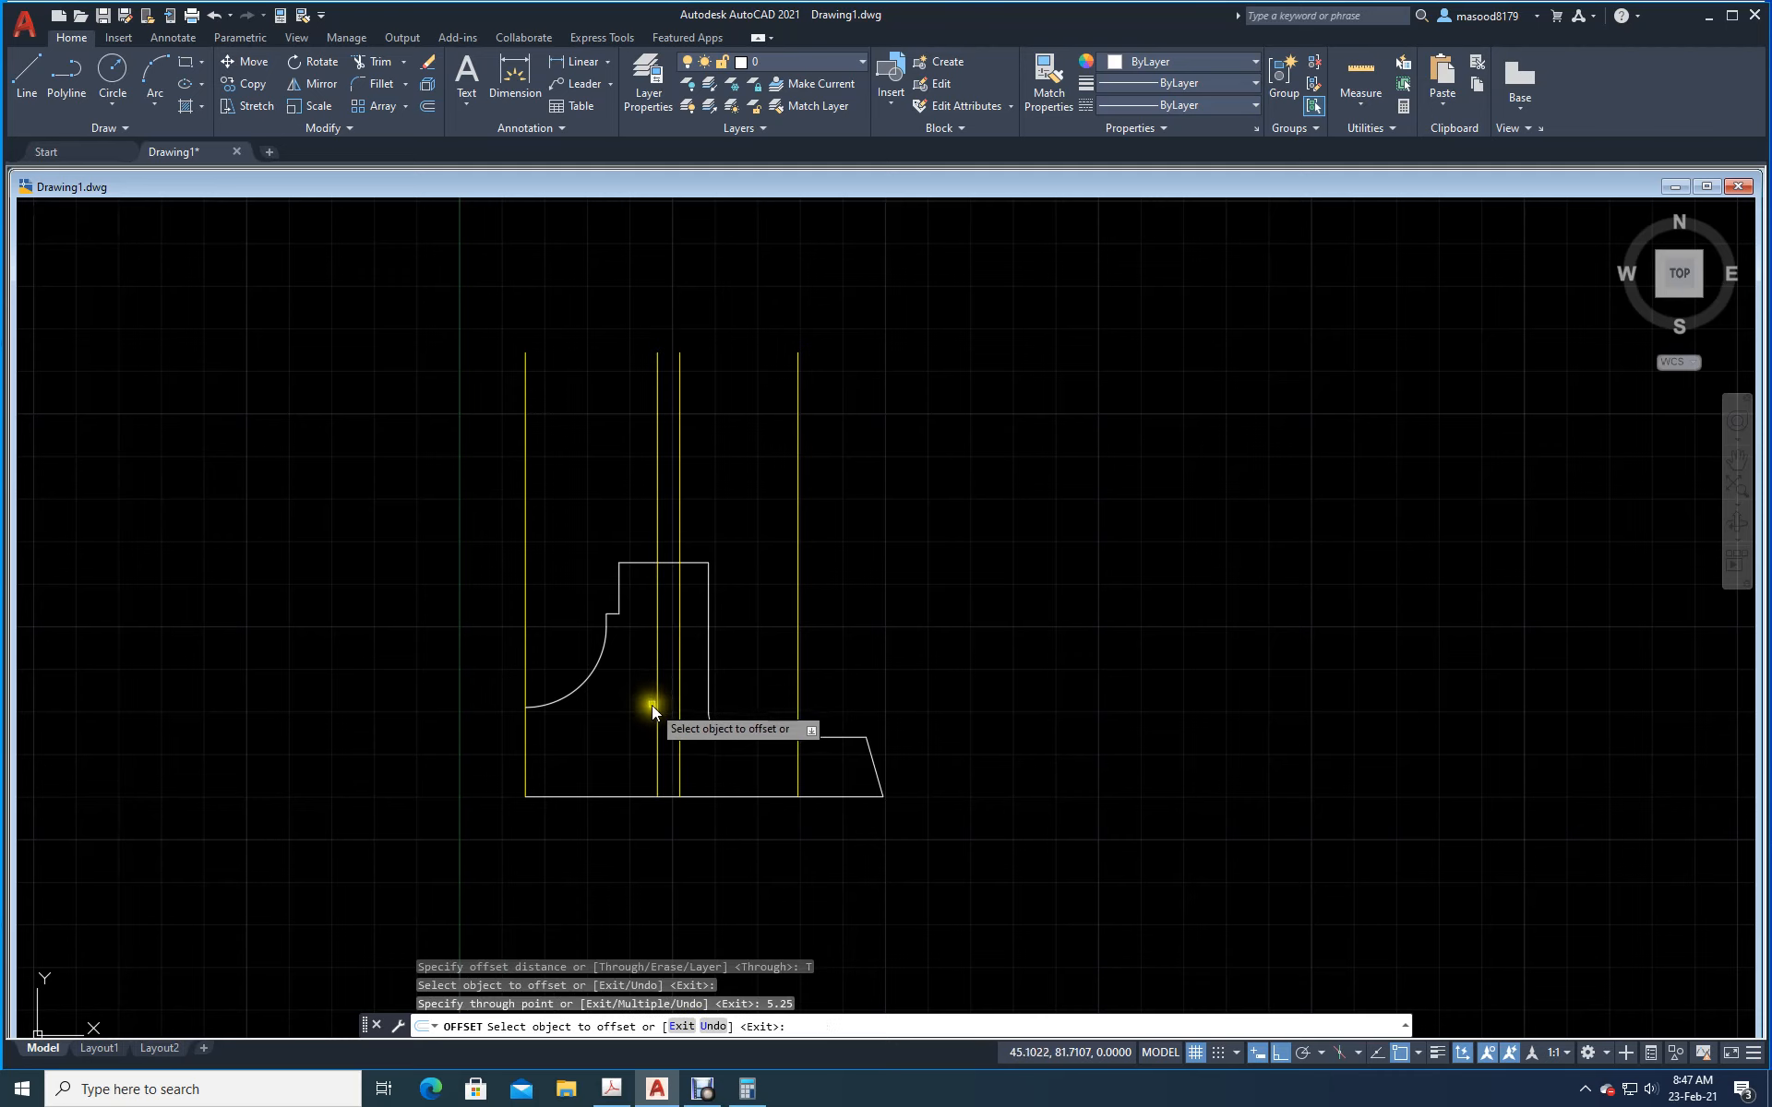
pyautogui.click(657, 707)
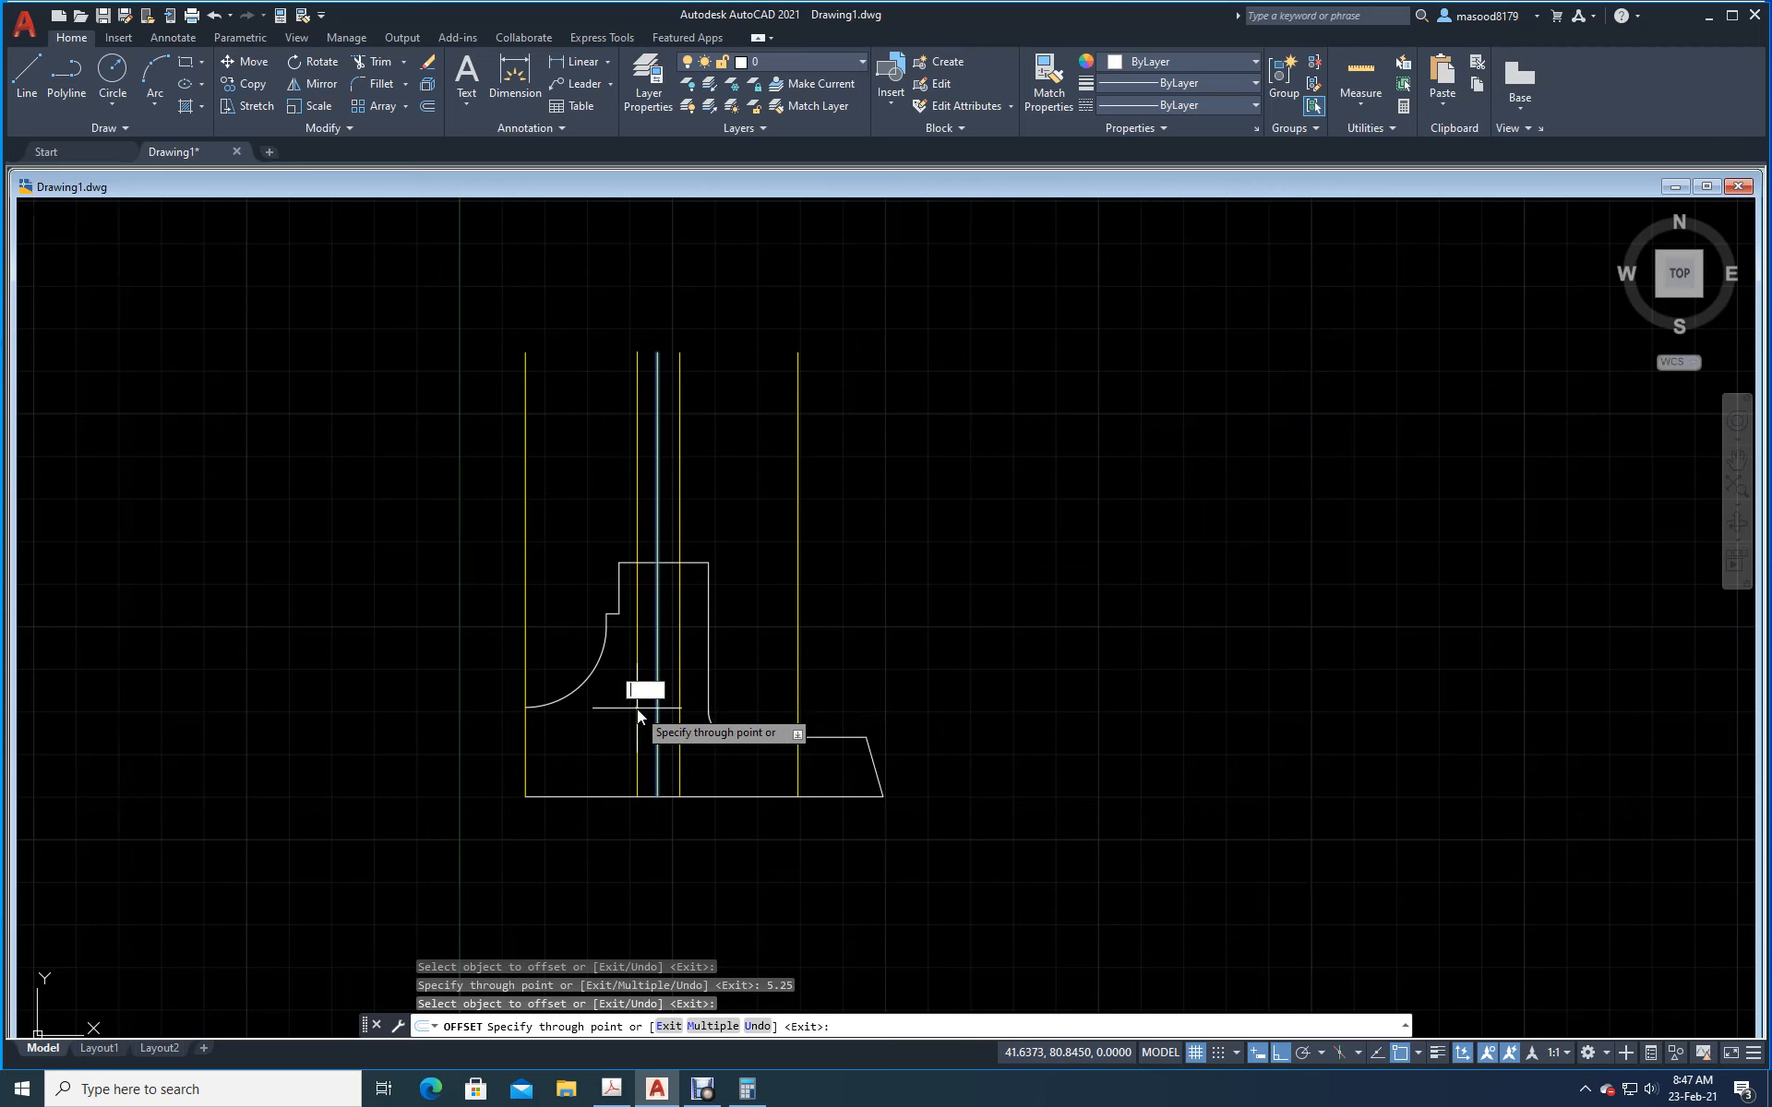
pyautogui.write('5.25')
pyautogui.press('Return')
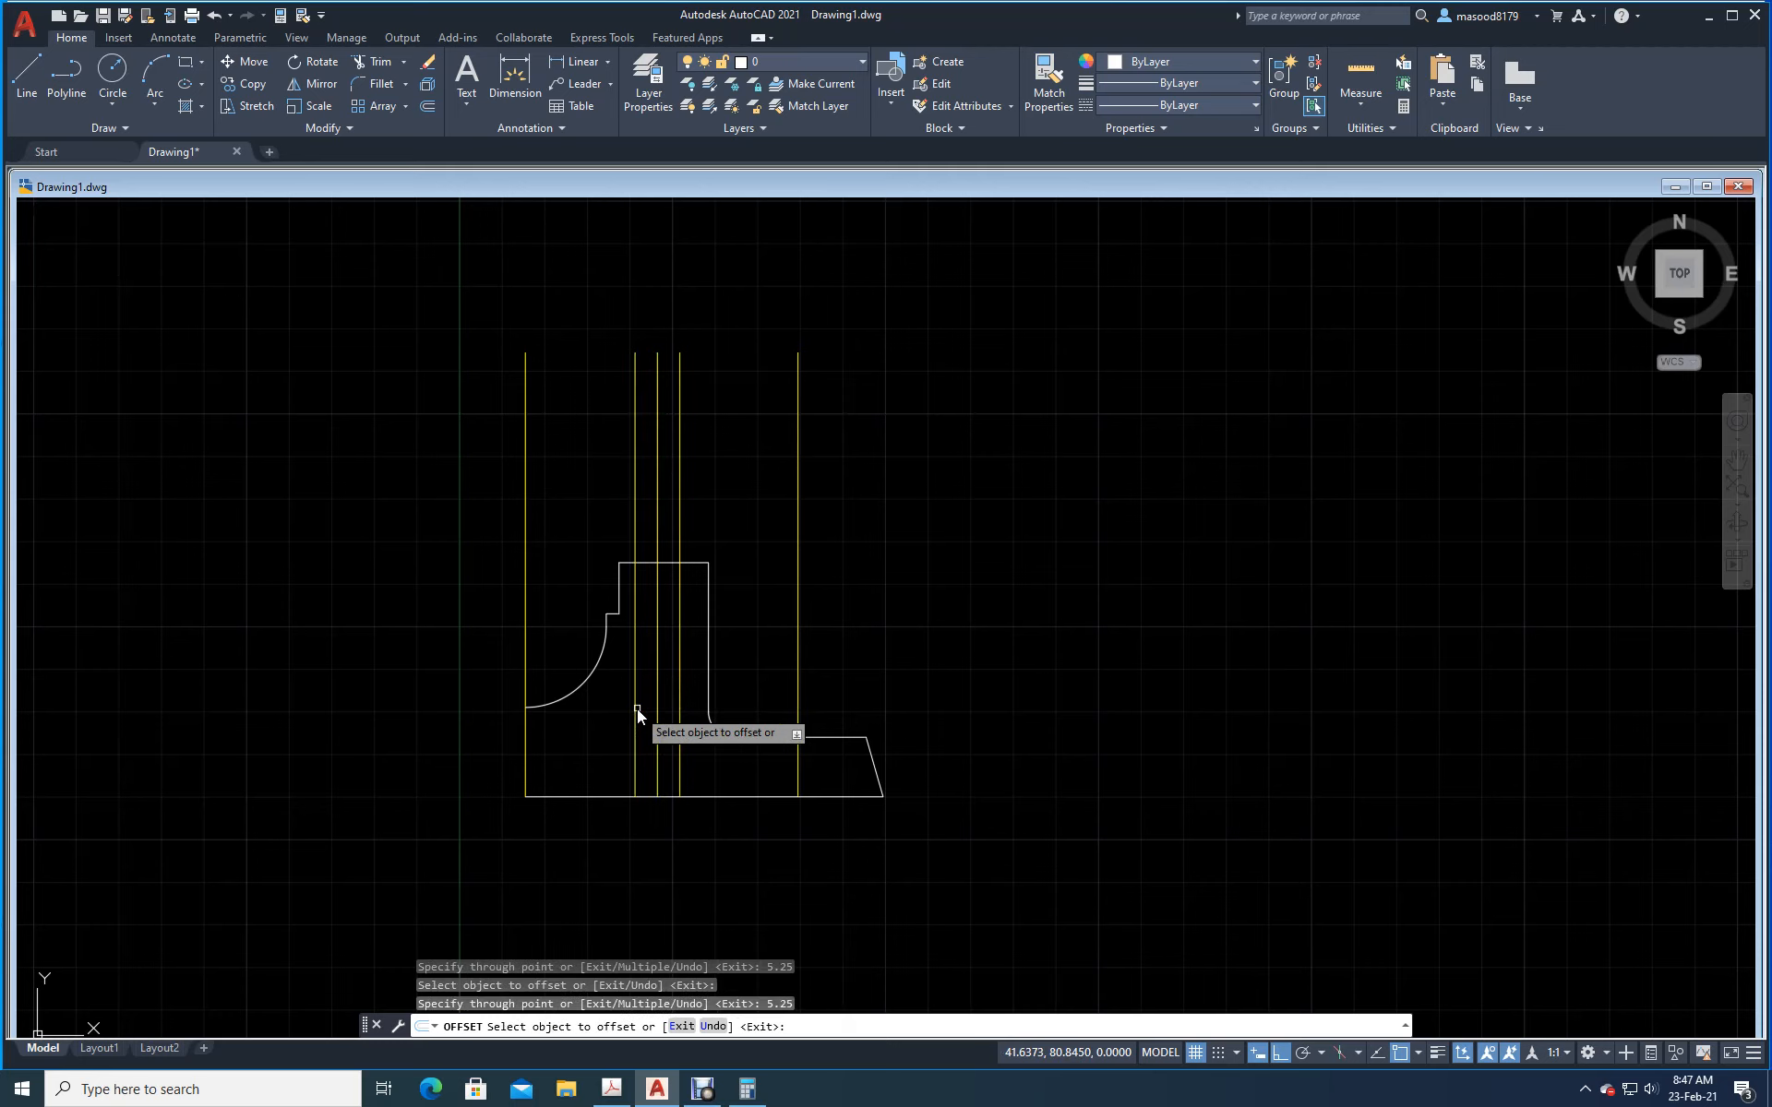
pyautogui.press('Escape')
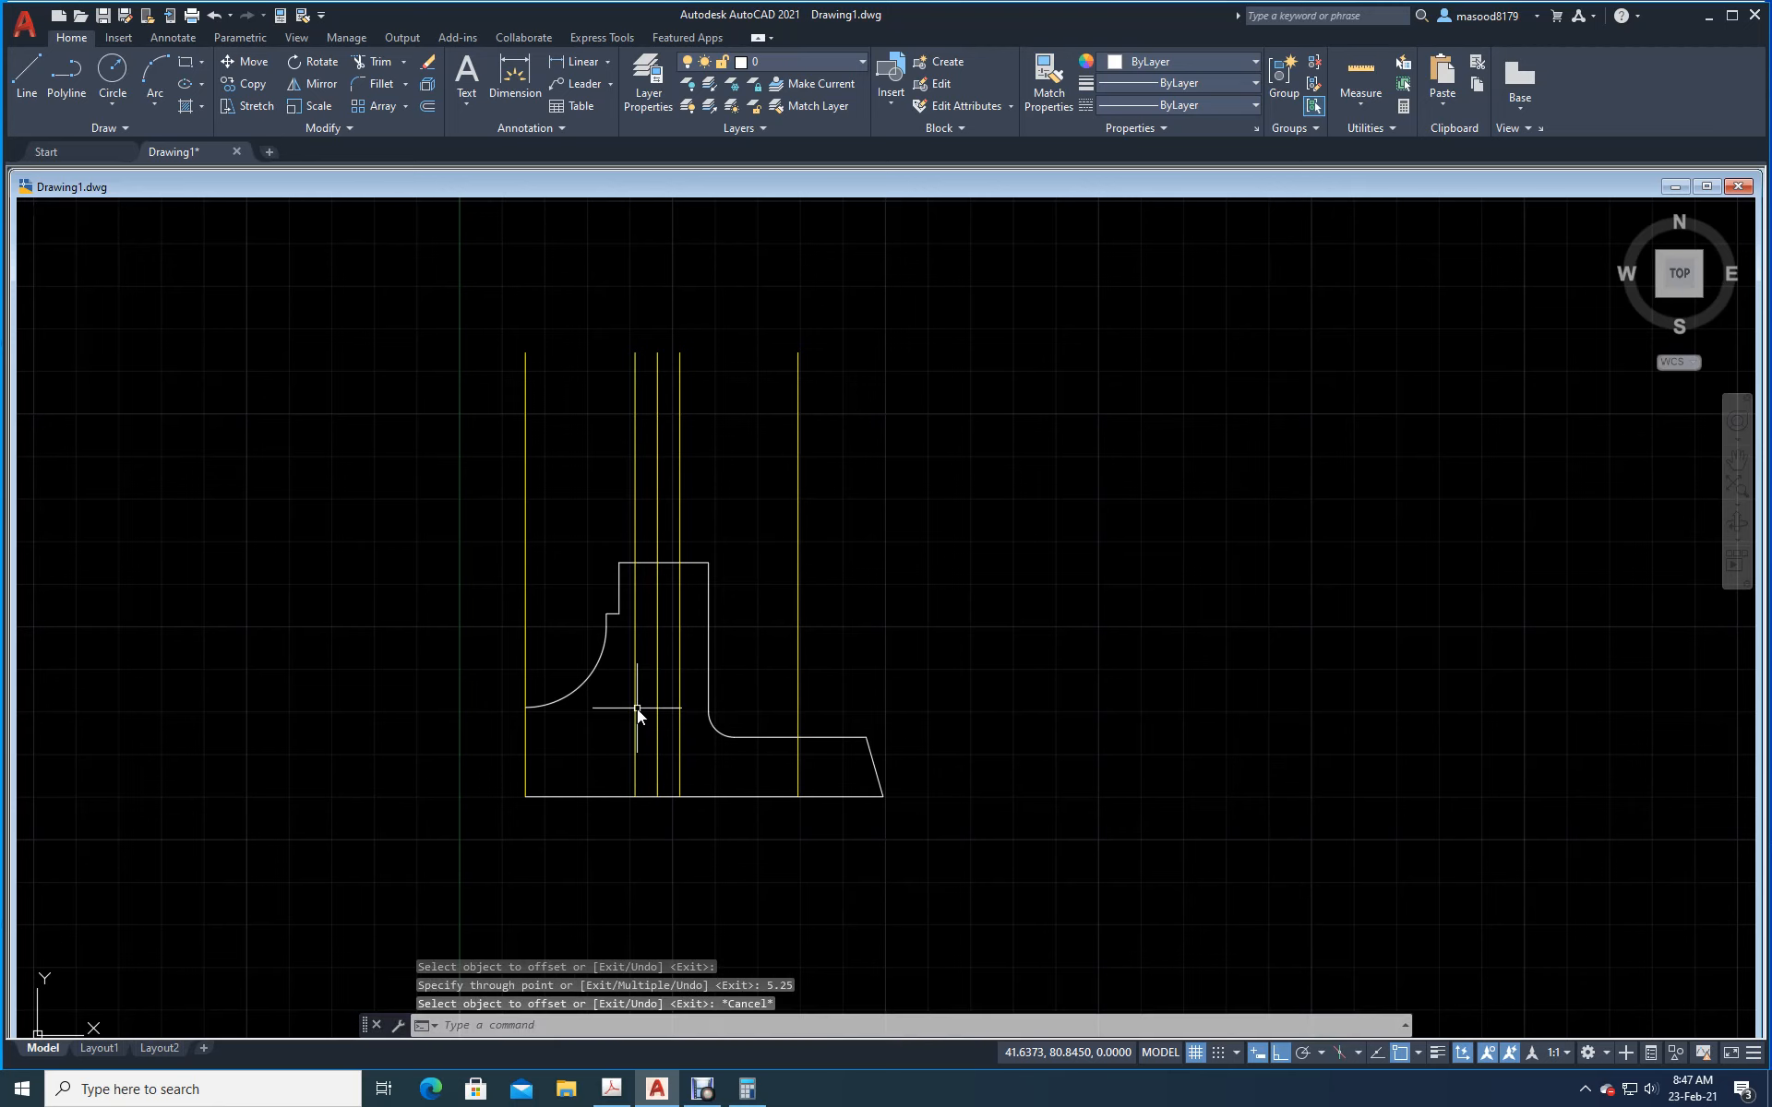
# Step: Move the two offset lines for the boss hole from the Axis layer to layer 0
pyautogui.click(679, 490)
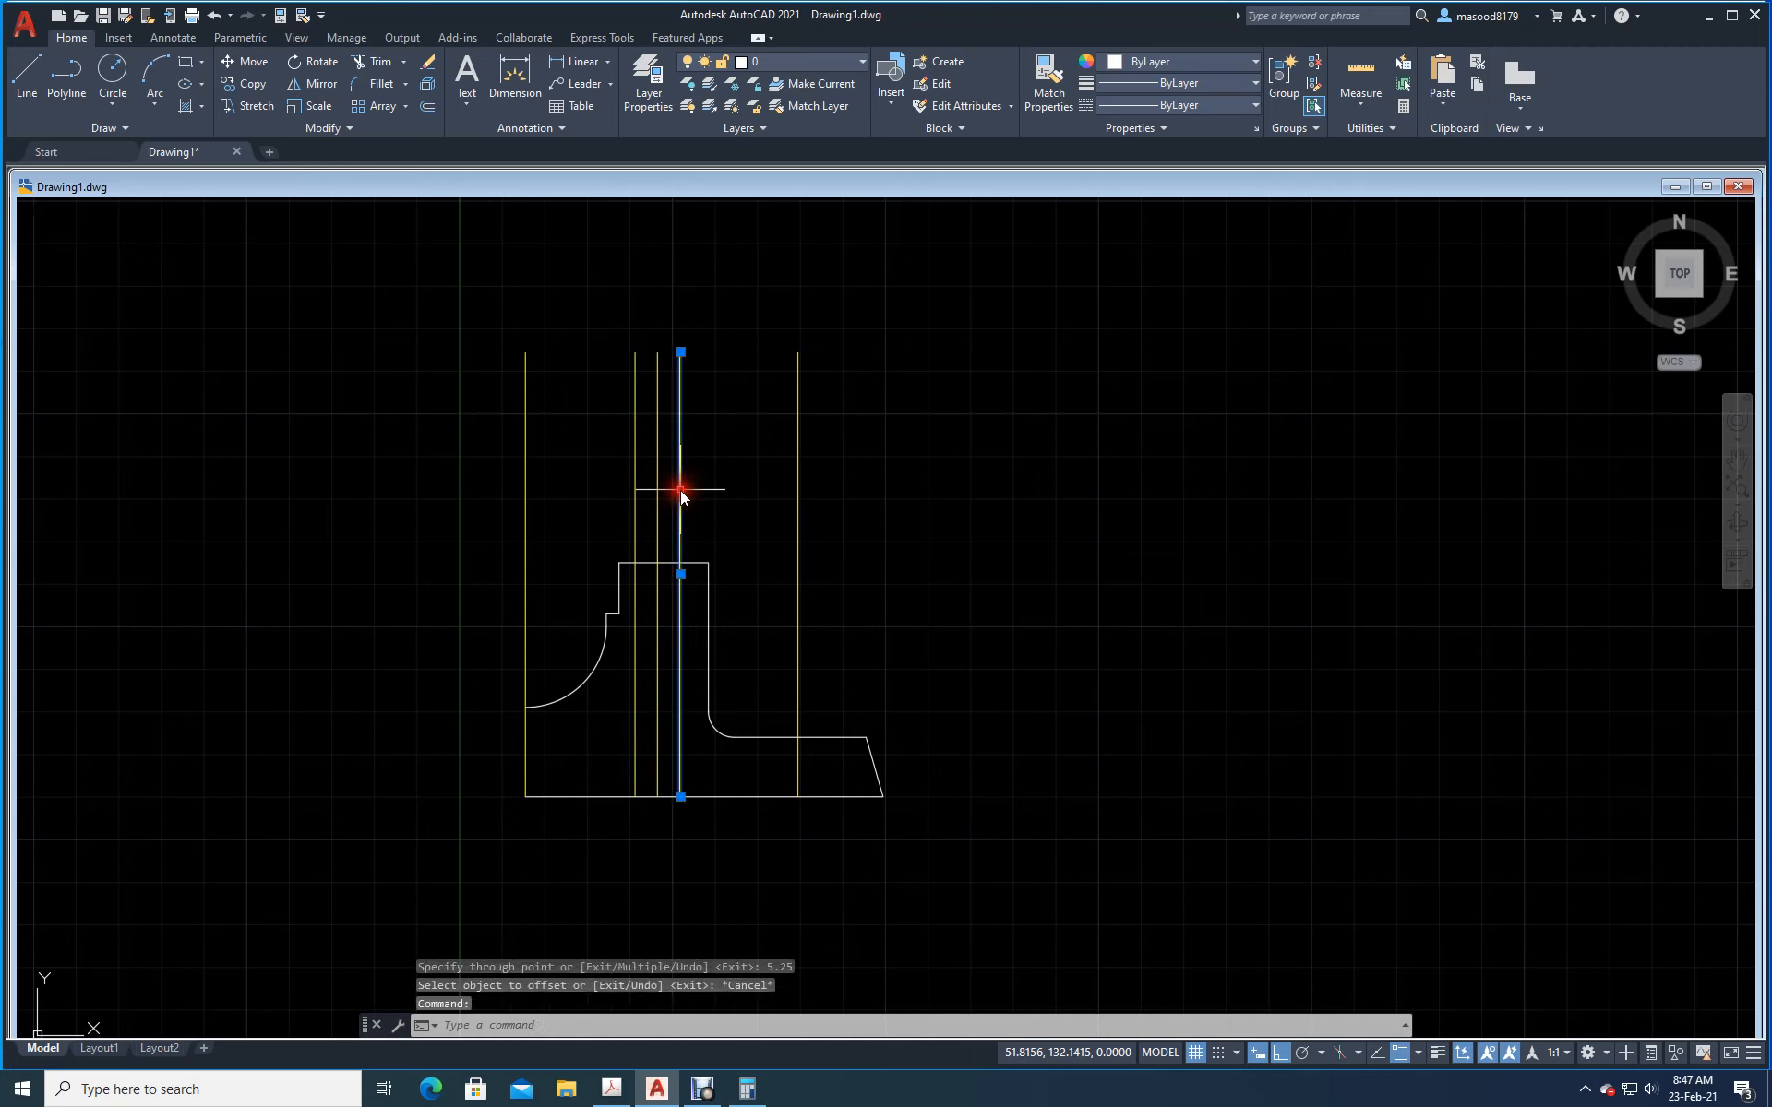
pyautogui.click(634, 487)
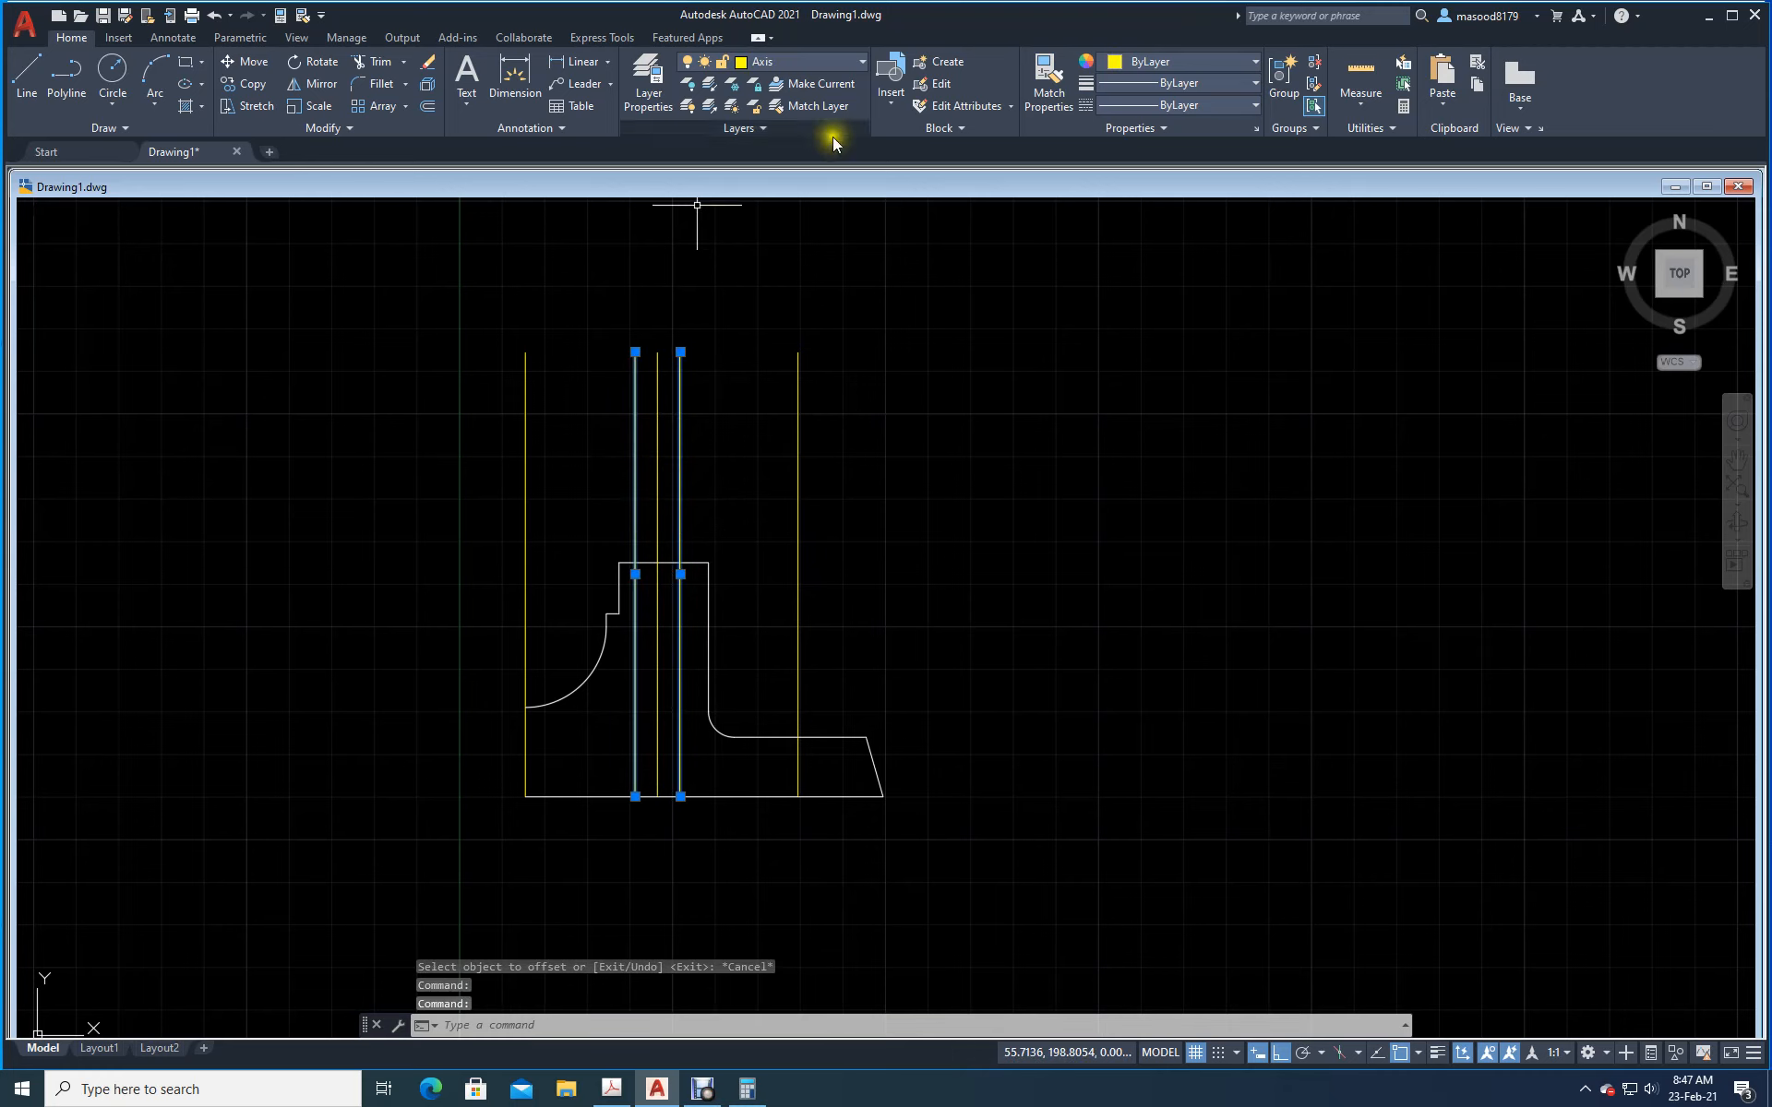
pyautogui.click(862, 61)
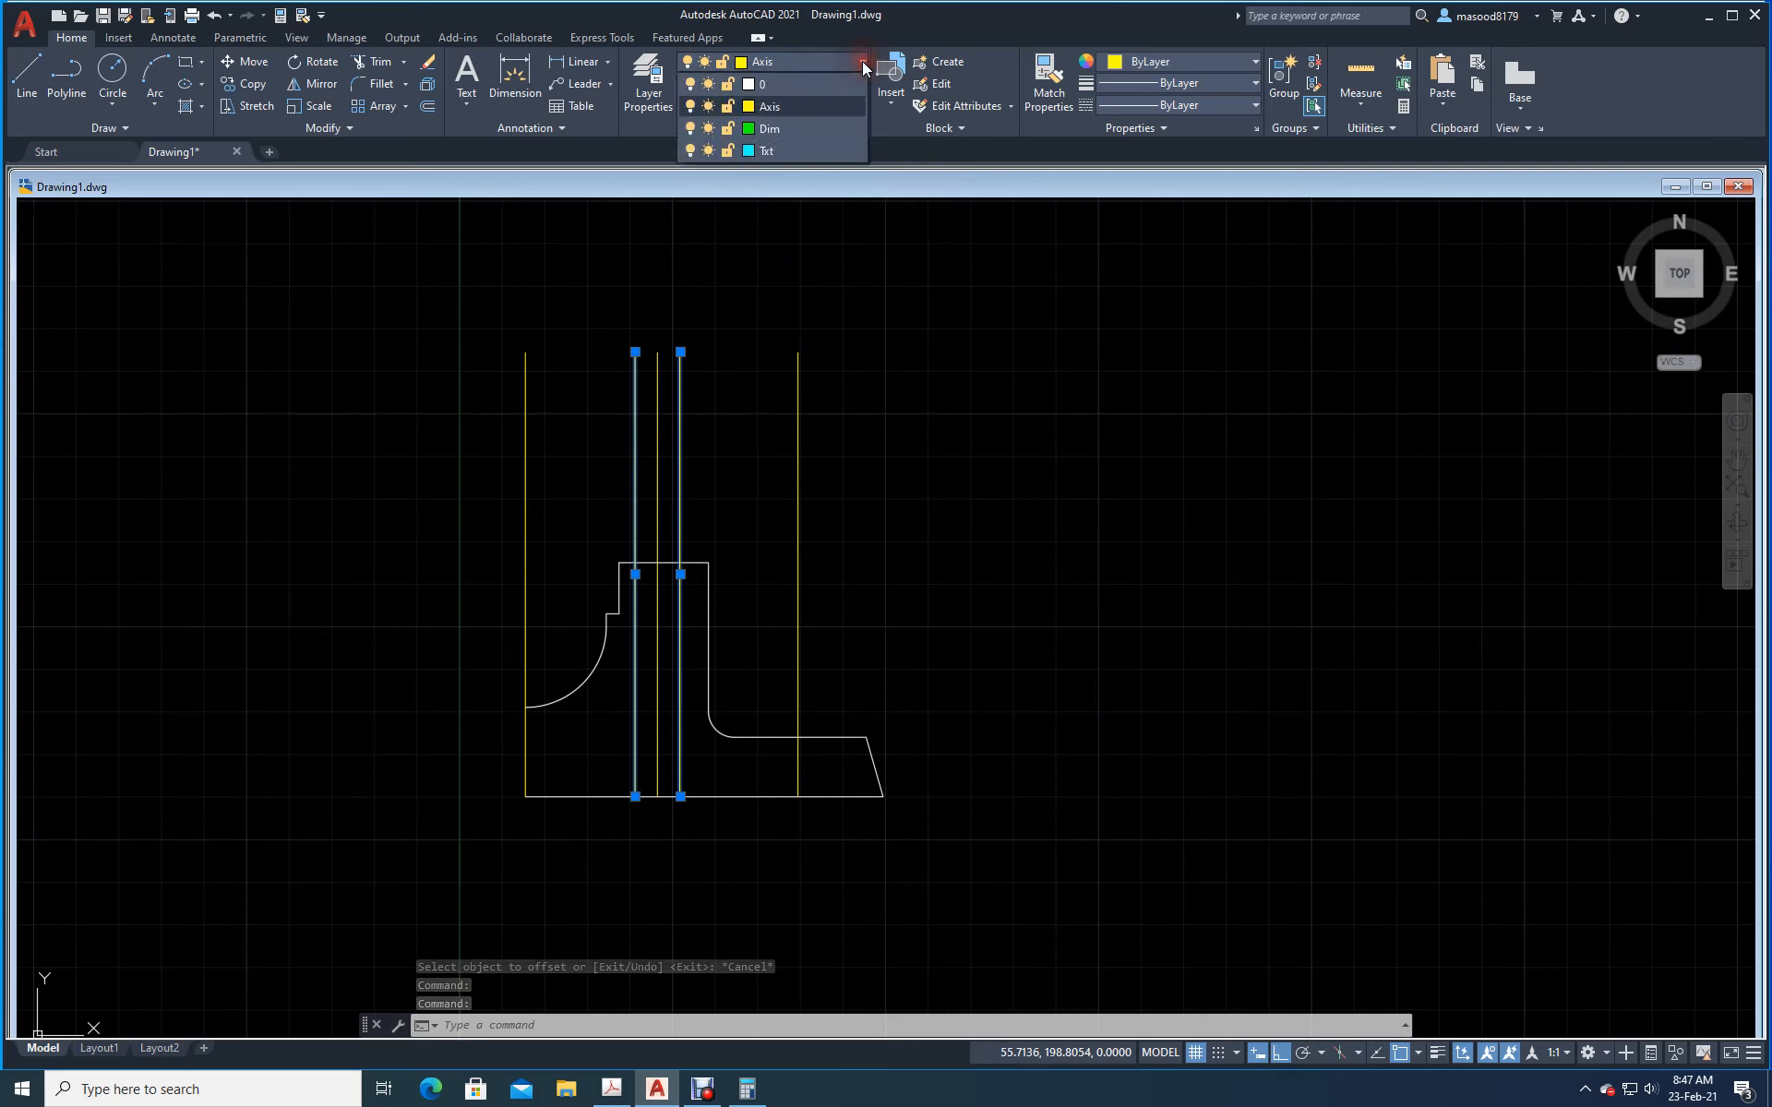
pyautogui.click(791, 84)
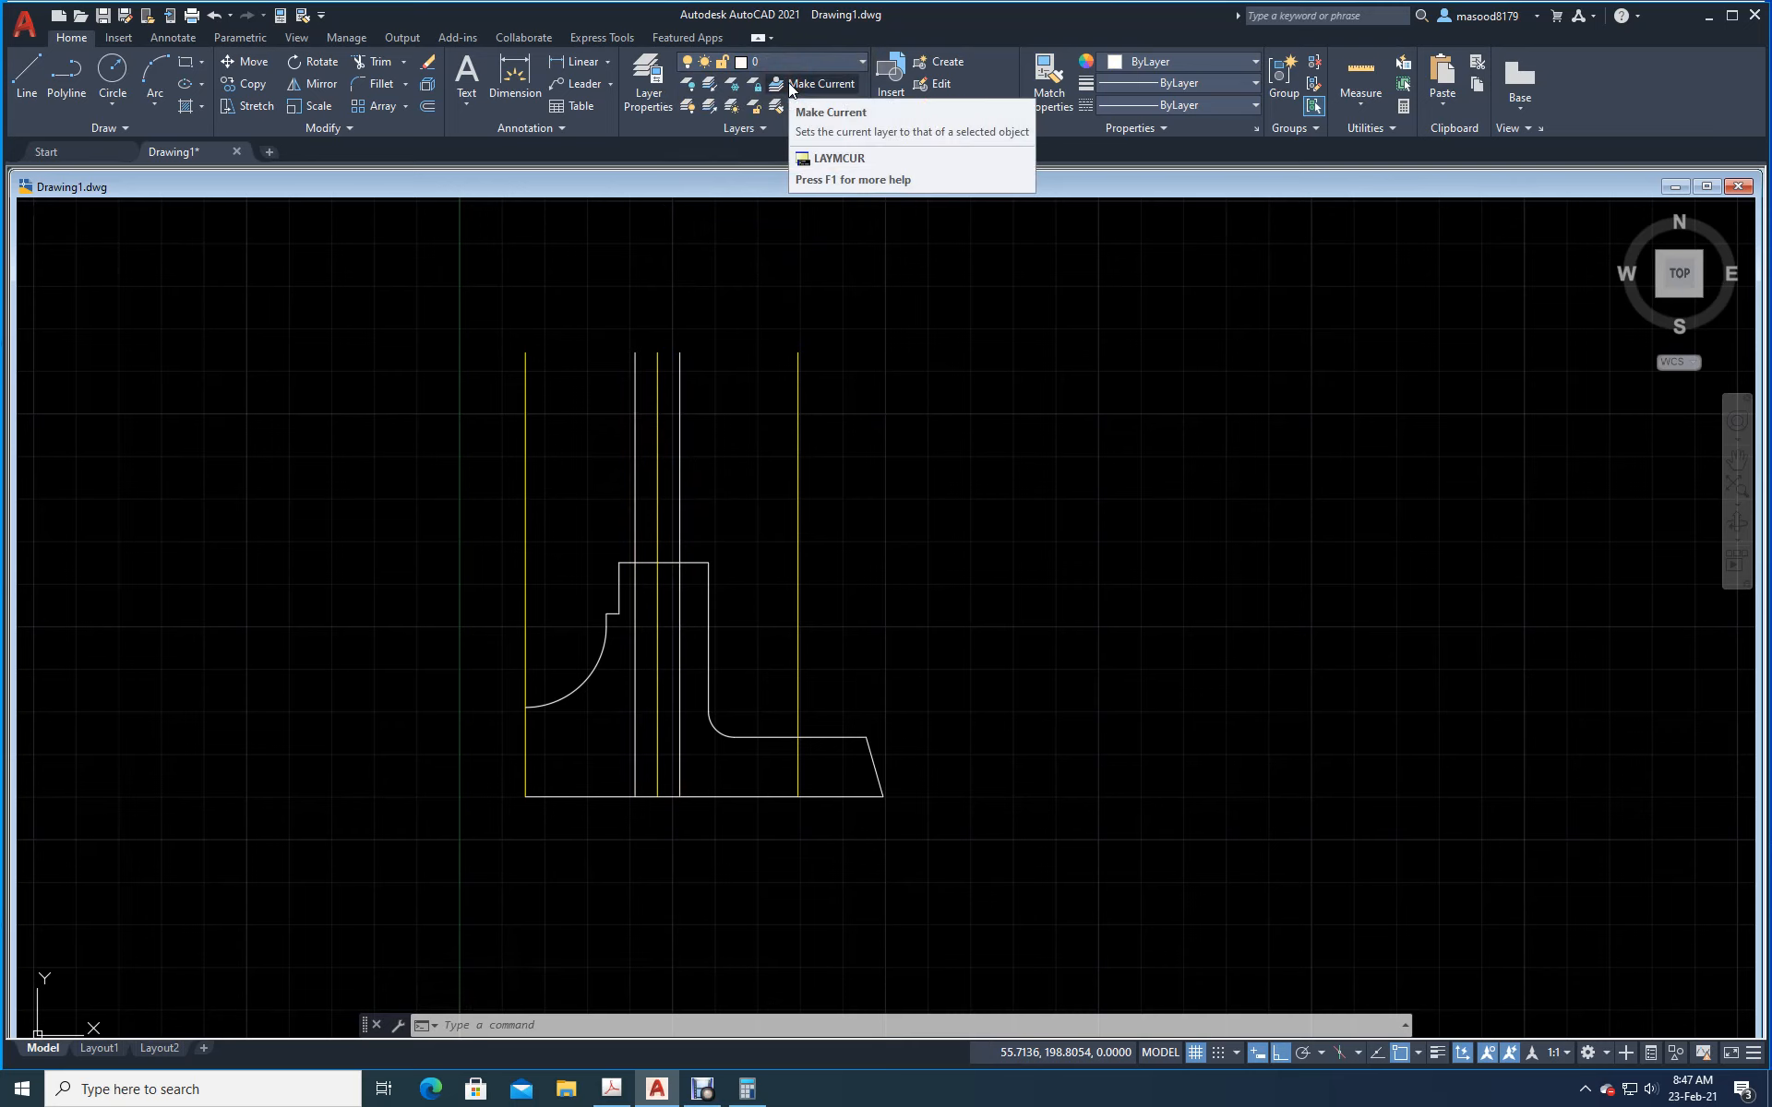
pyautogui.press('Escape')
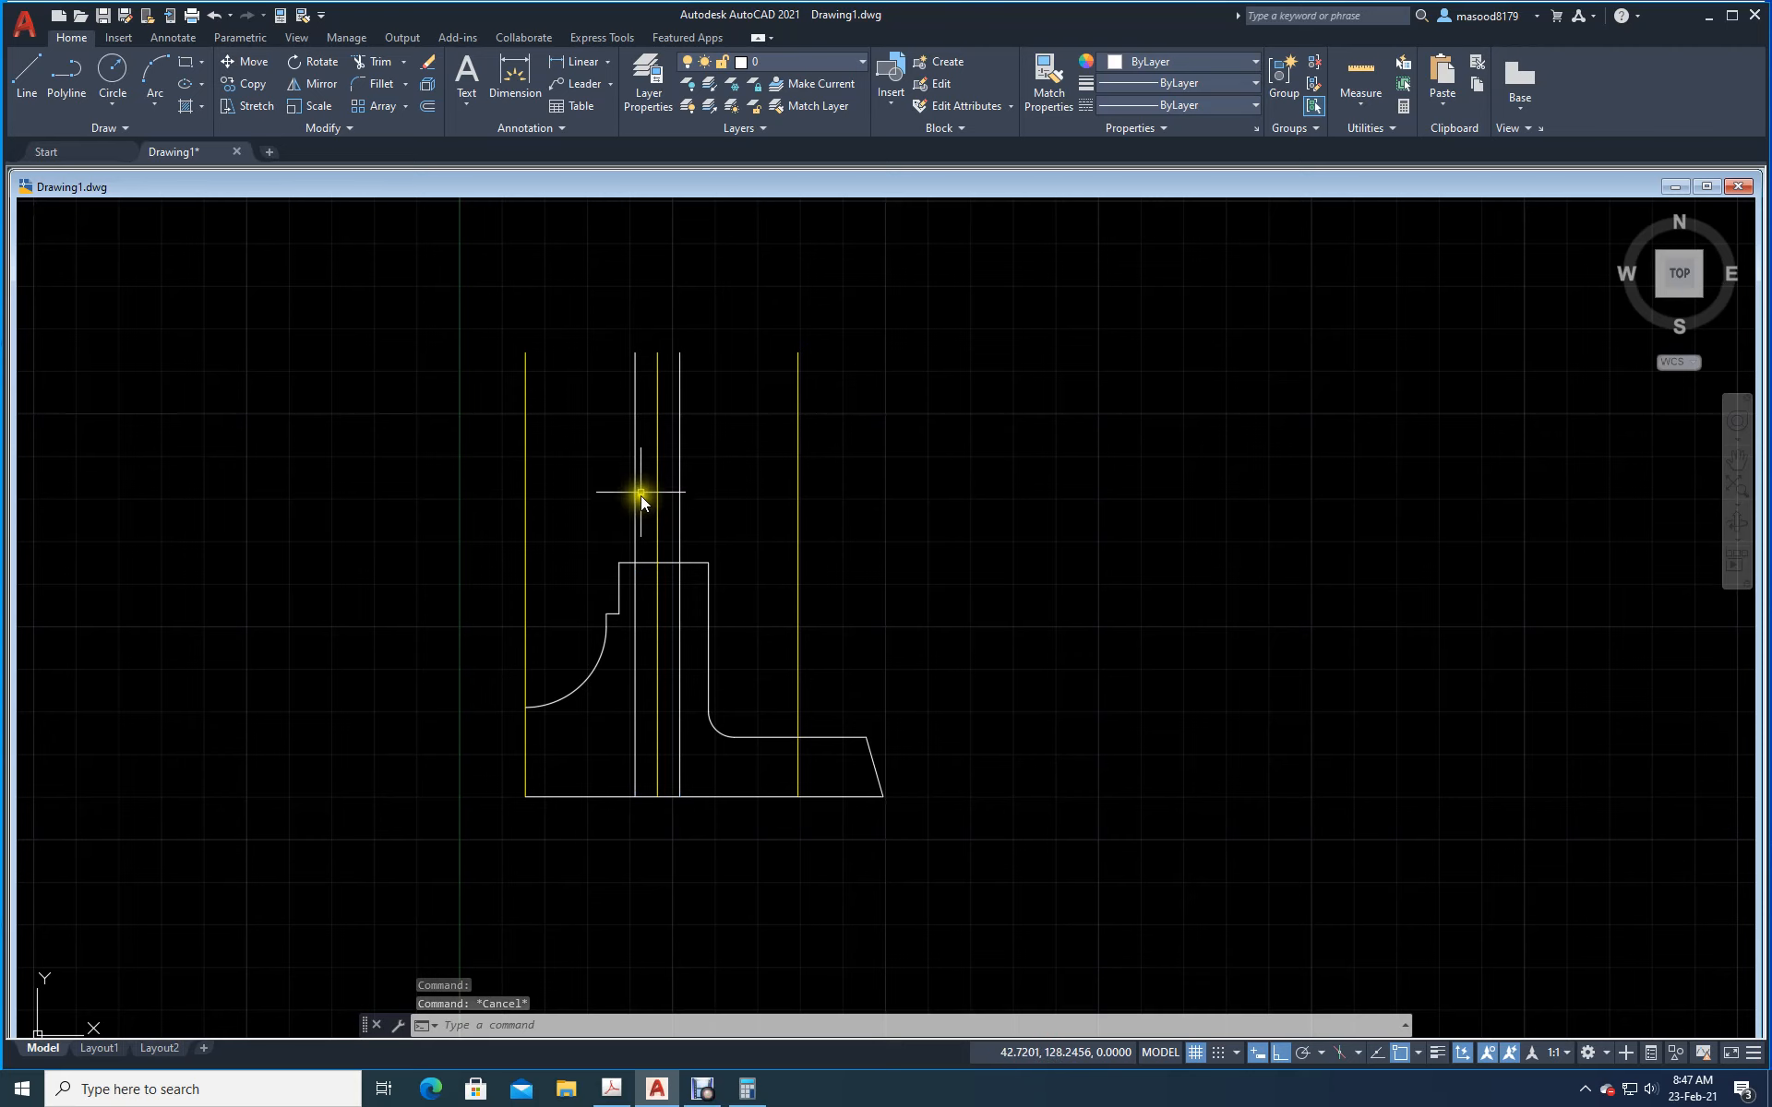
# Step: Trim both hole lines where they extend above the boss's top edge
pyautogui.click(376, 61)
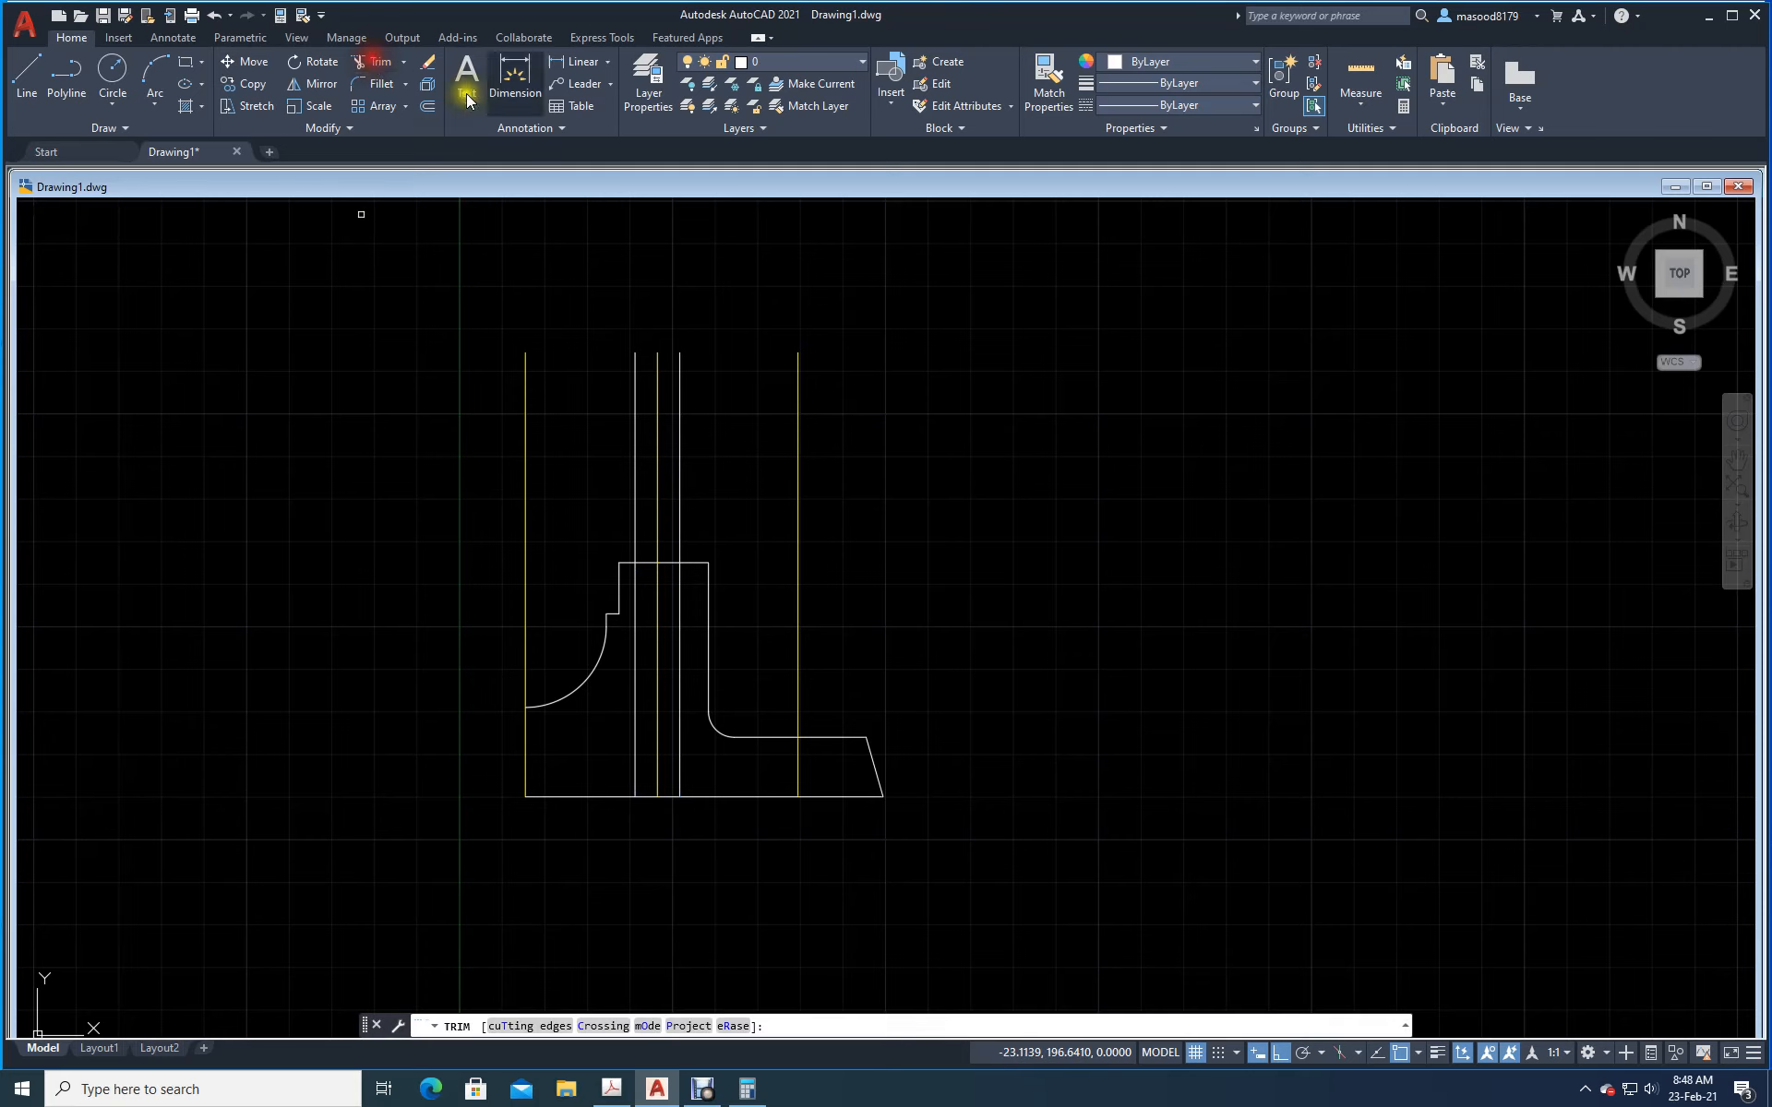
pyautogui.click(678, 469)
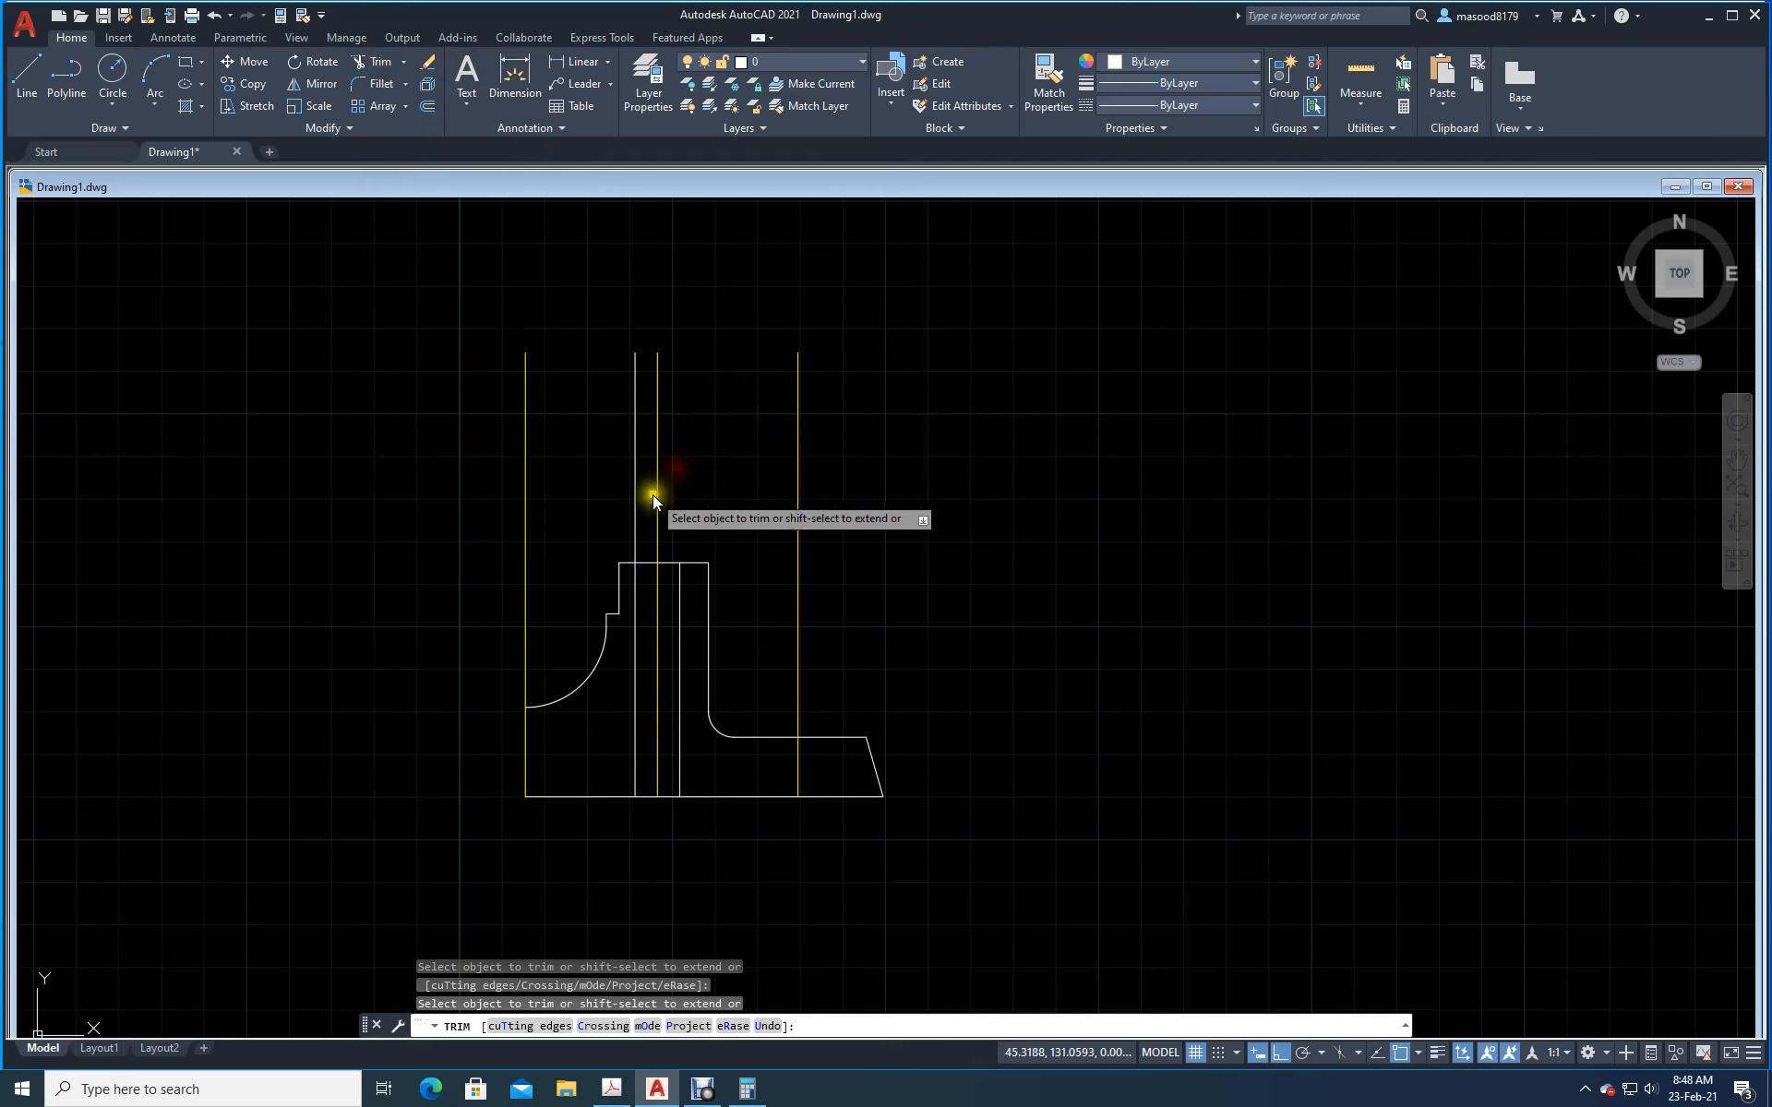
pyautogui.click(633, 484)
pyautogui.press('Return')
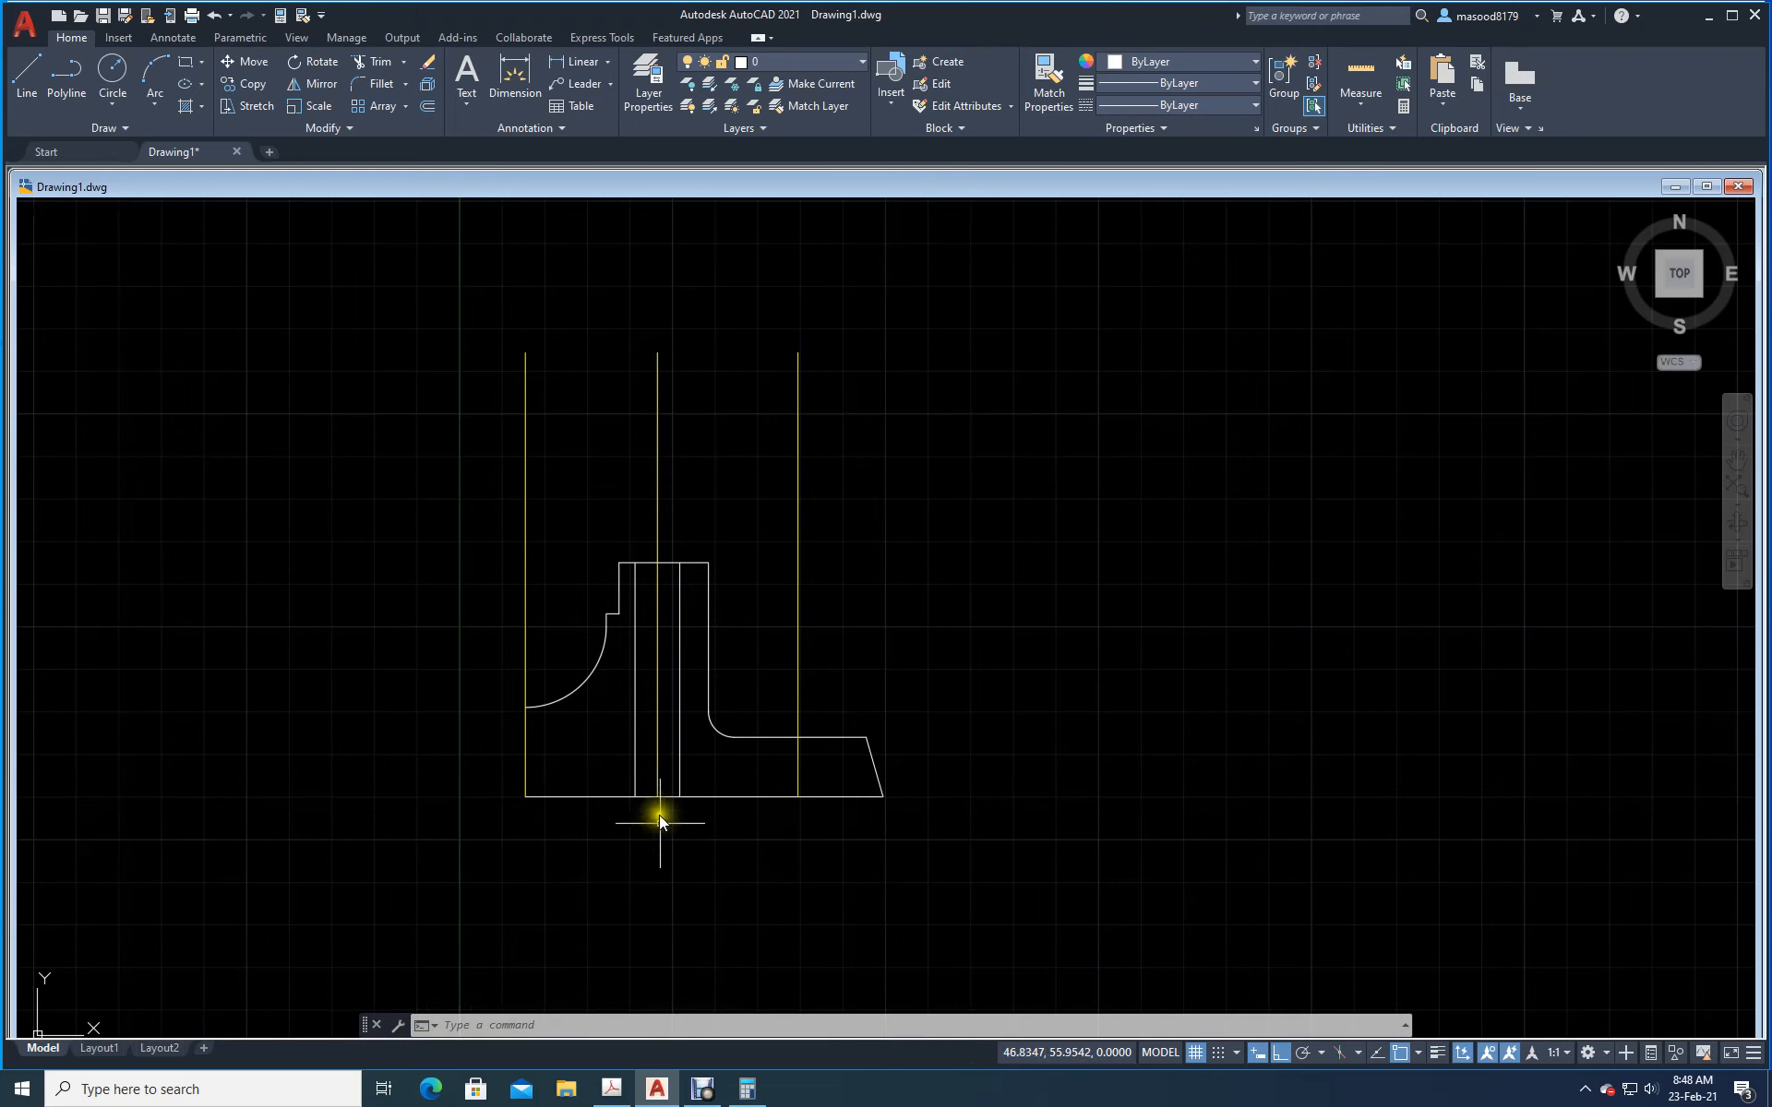
# Step: Check the base recess dimensions in the reference PDF and, back in AutoCAD, try starting a line 8 units from the base's lower-right corner using tracking
pyautogui.click(609, 1092)
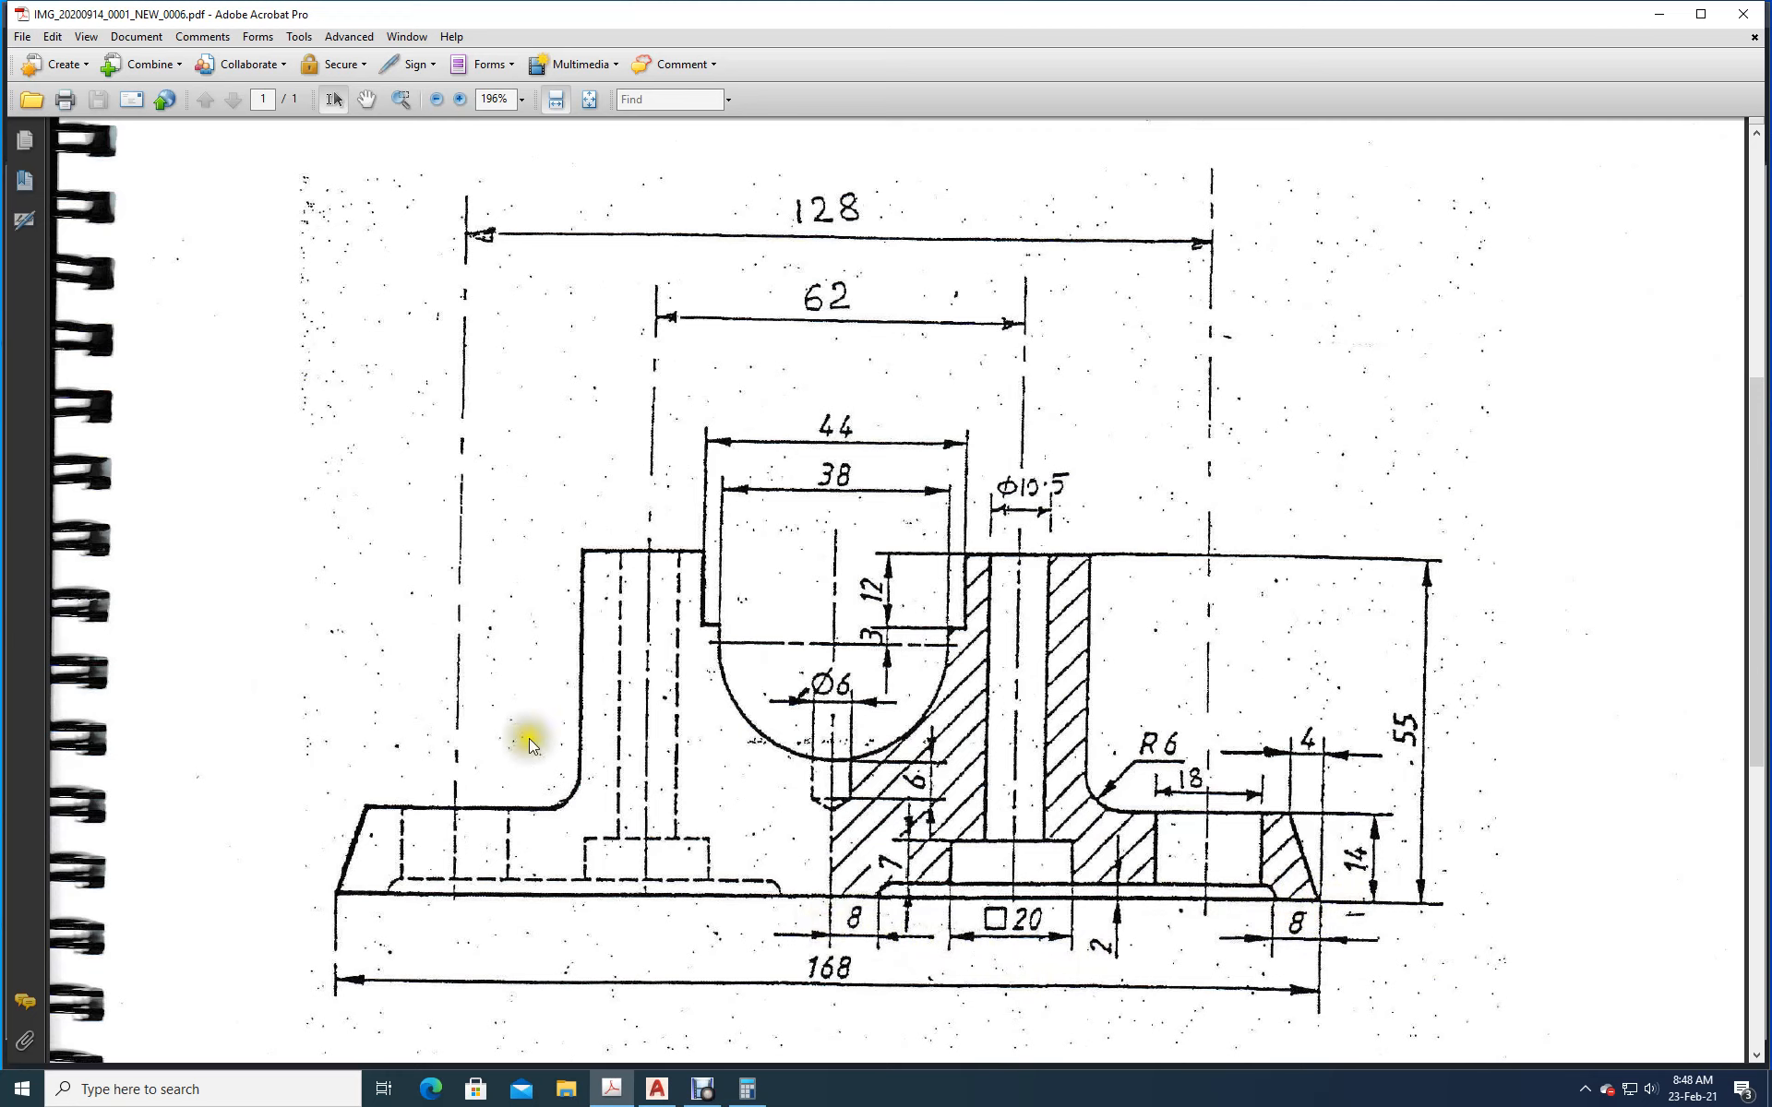
pyautogui.click(656, 1089)
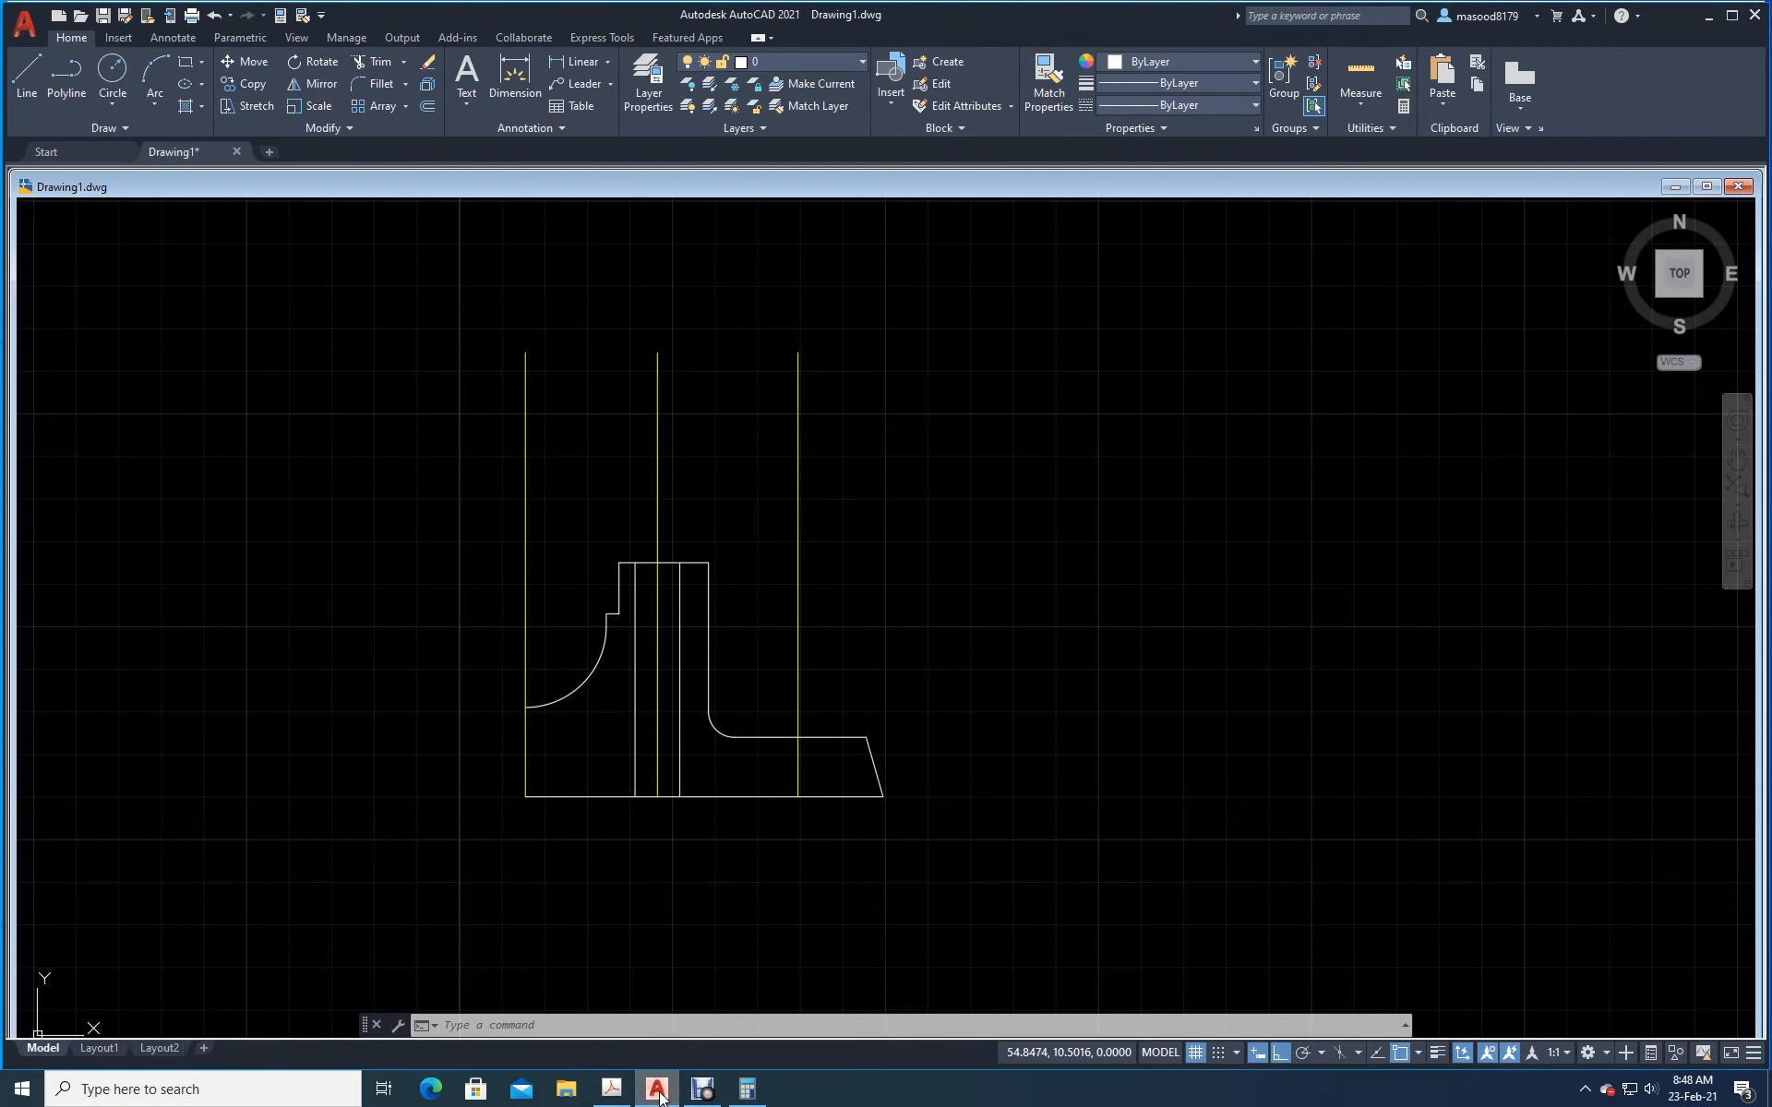
pyautogui.click(25, 67)
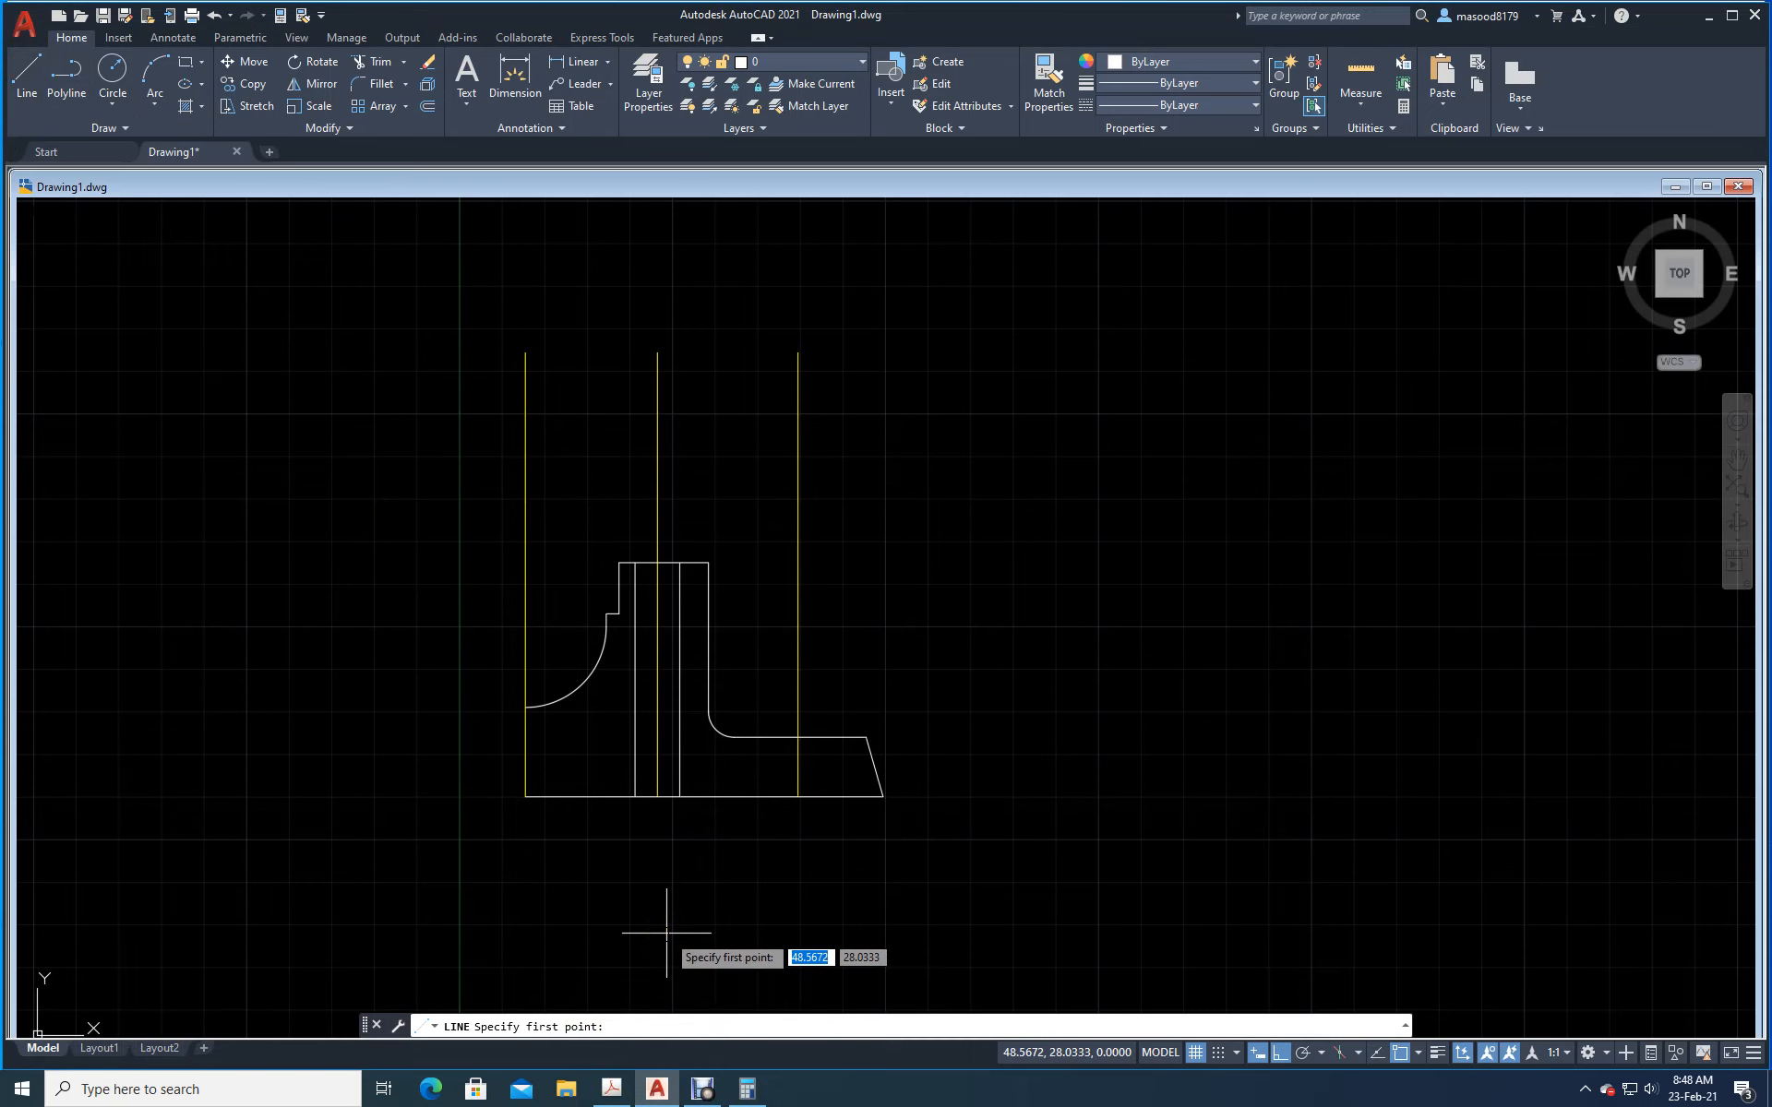
pyautogui.write('tk')
pyautogui.press('Return')
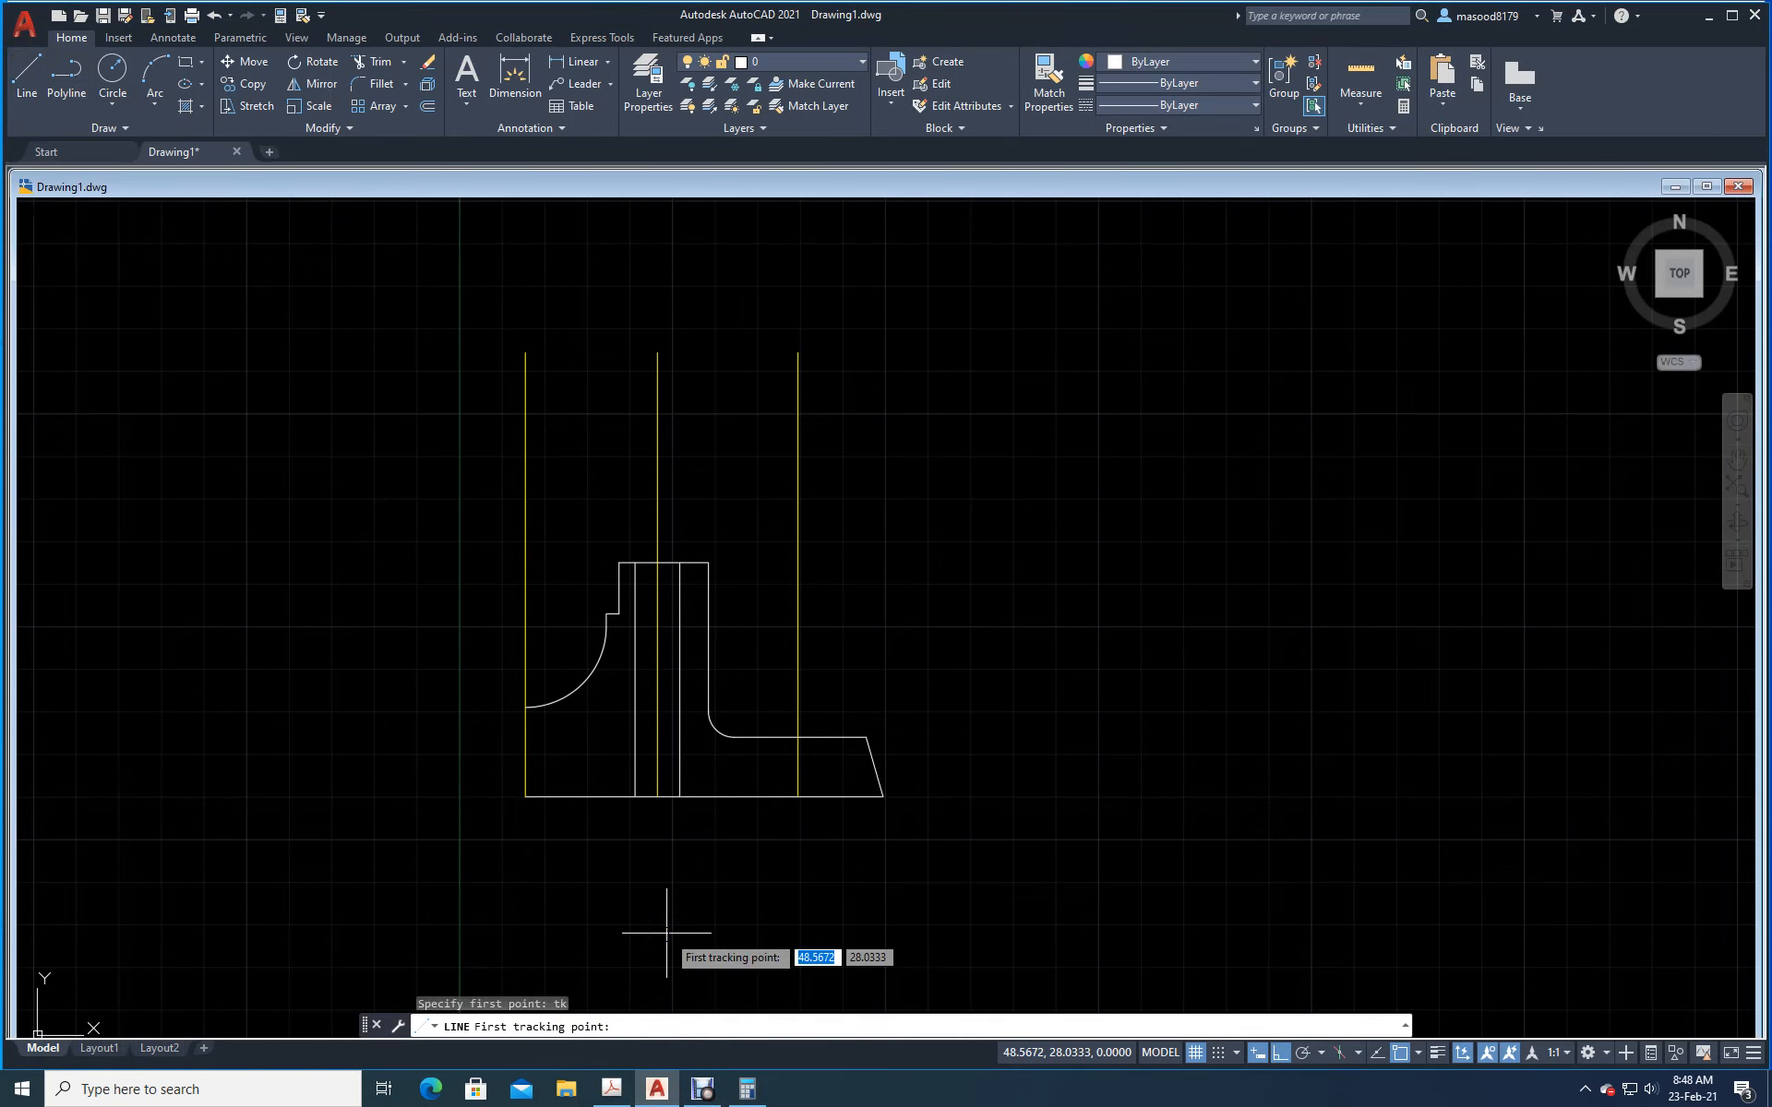
pyautogui.click(878, 793)
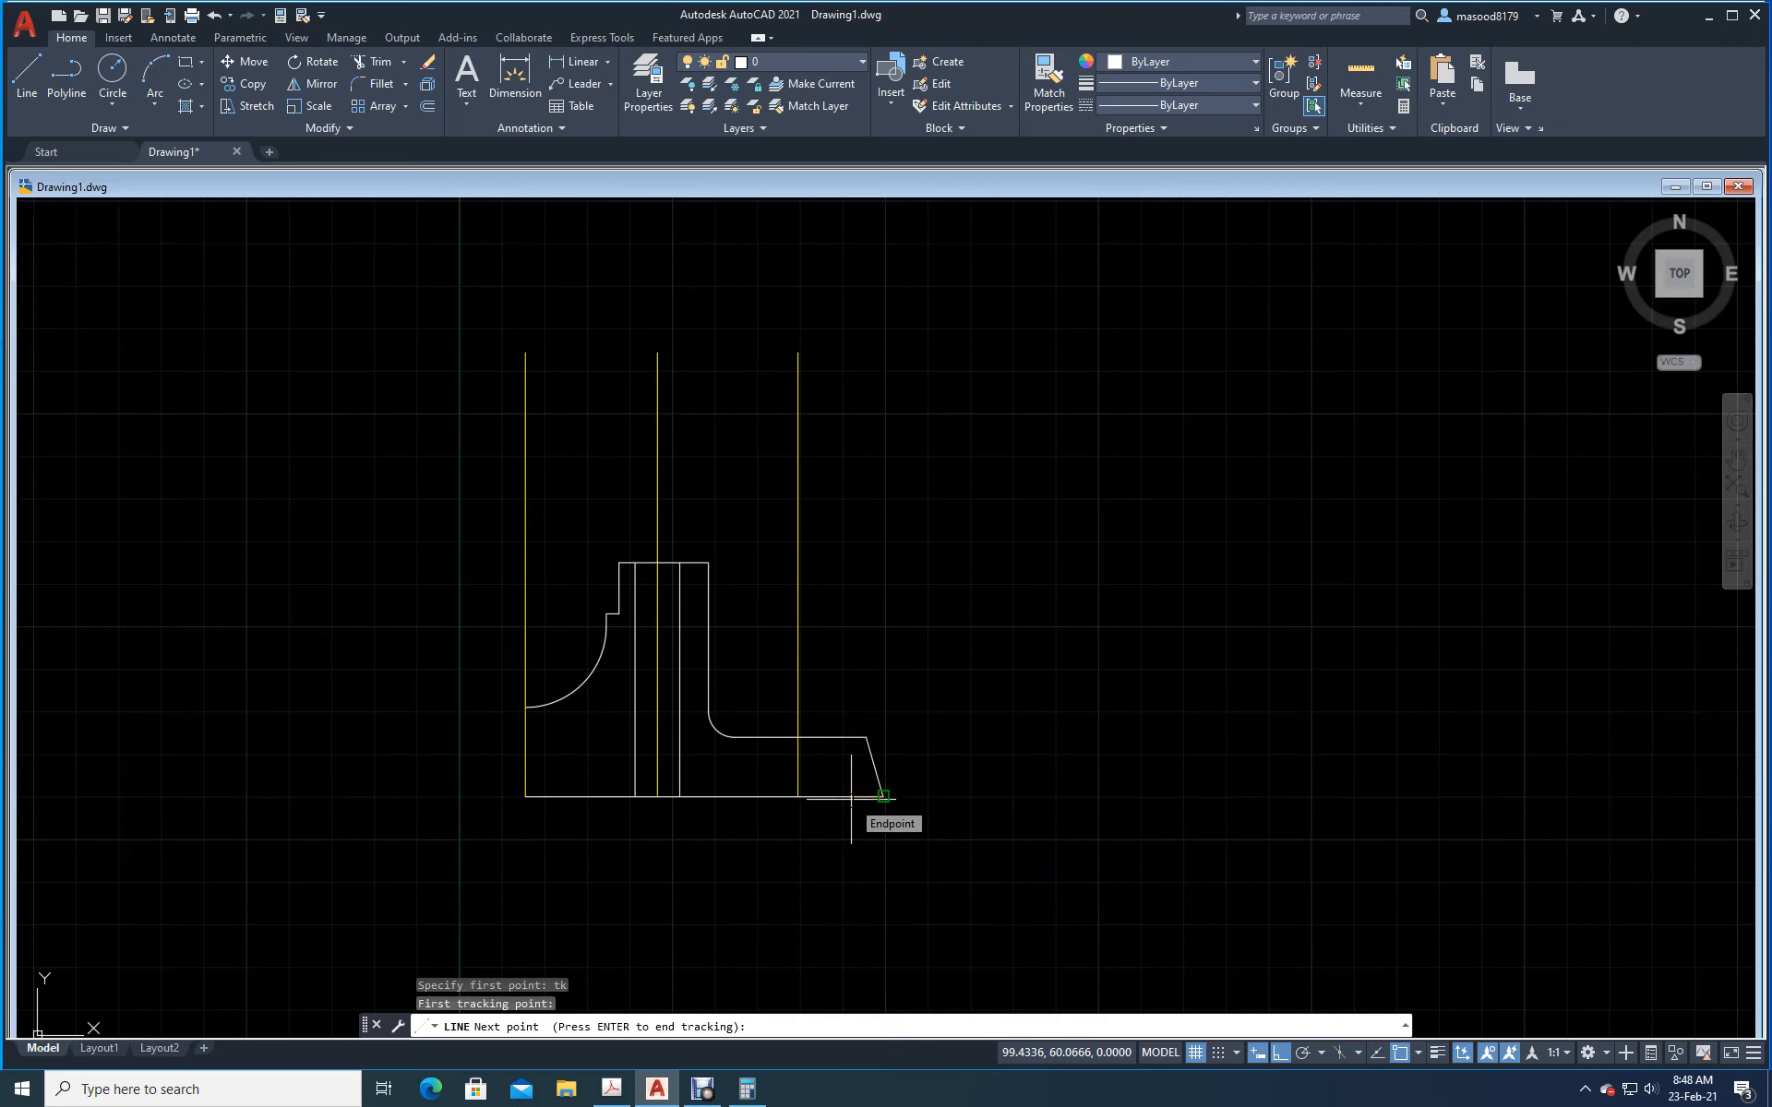
pyautogui.write('8')
pyautogui.press('Return')
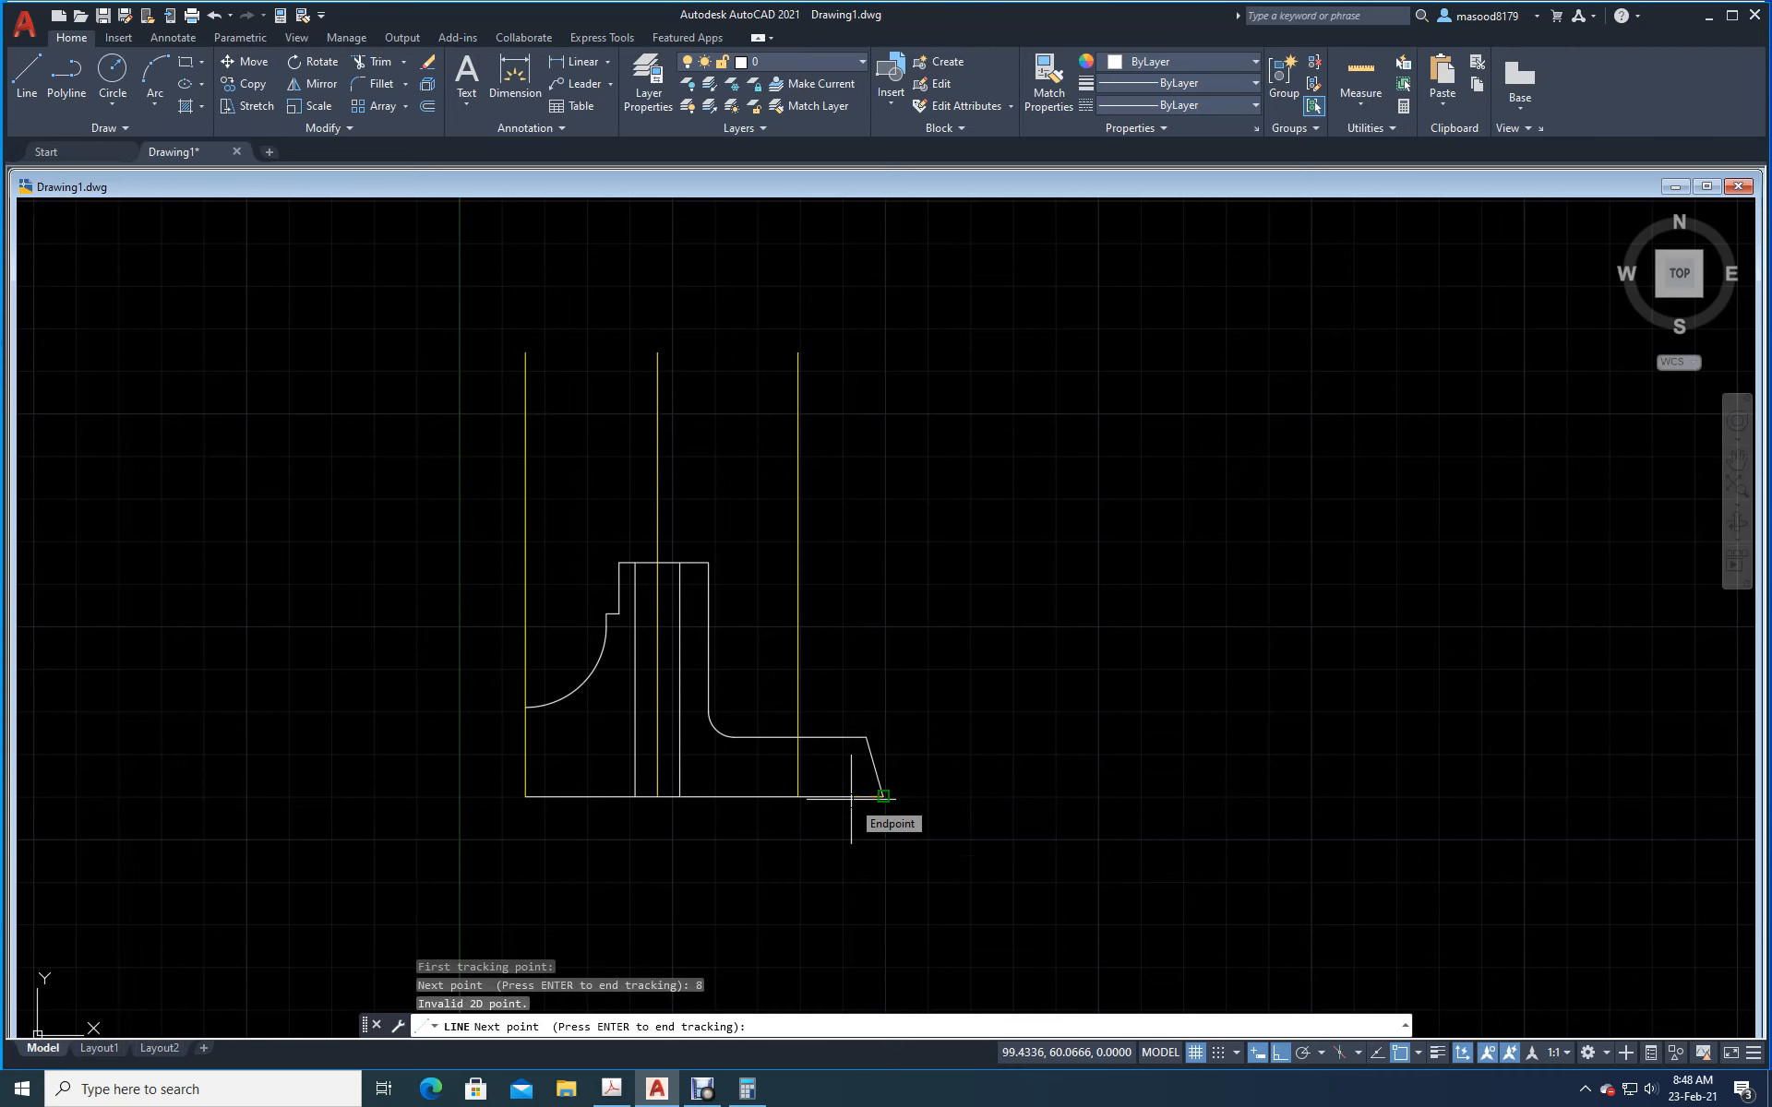
pyautogui.press('Return')
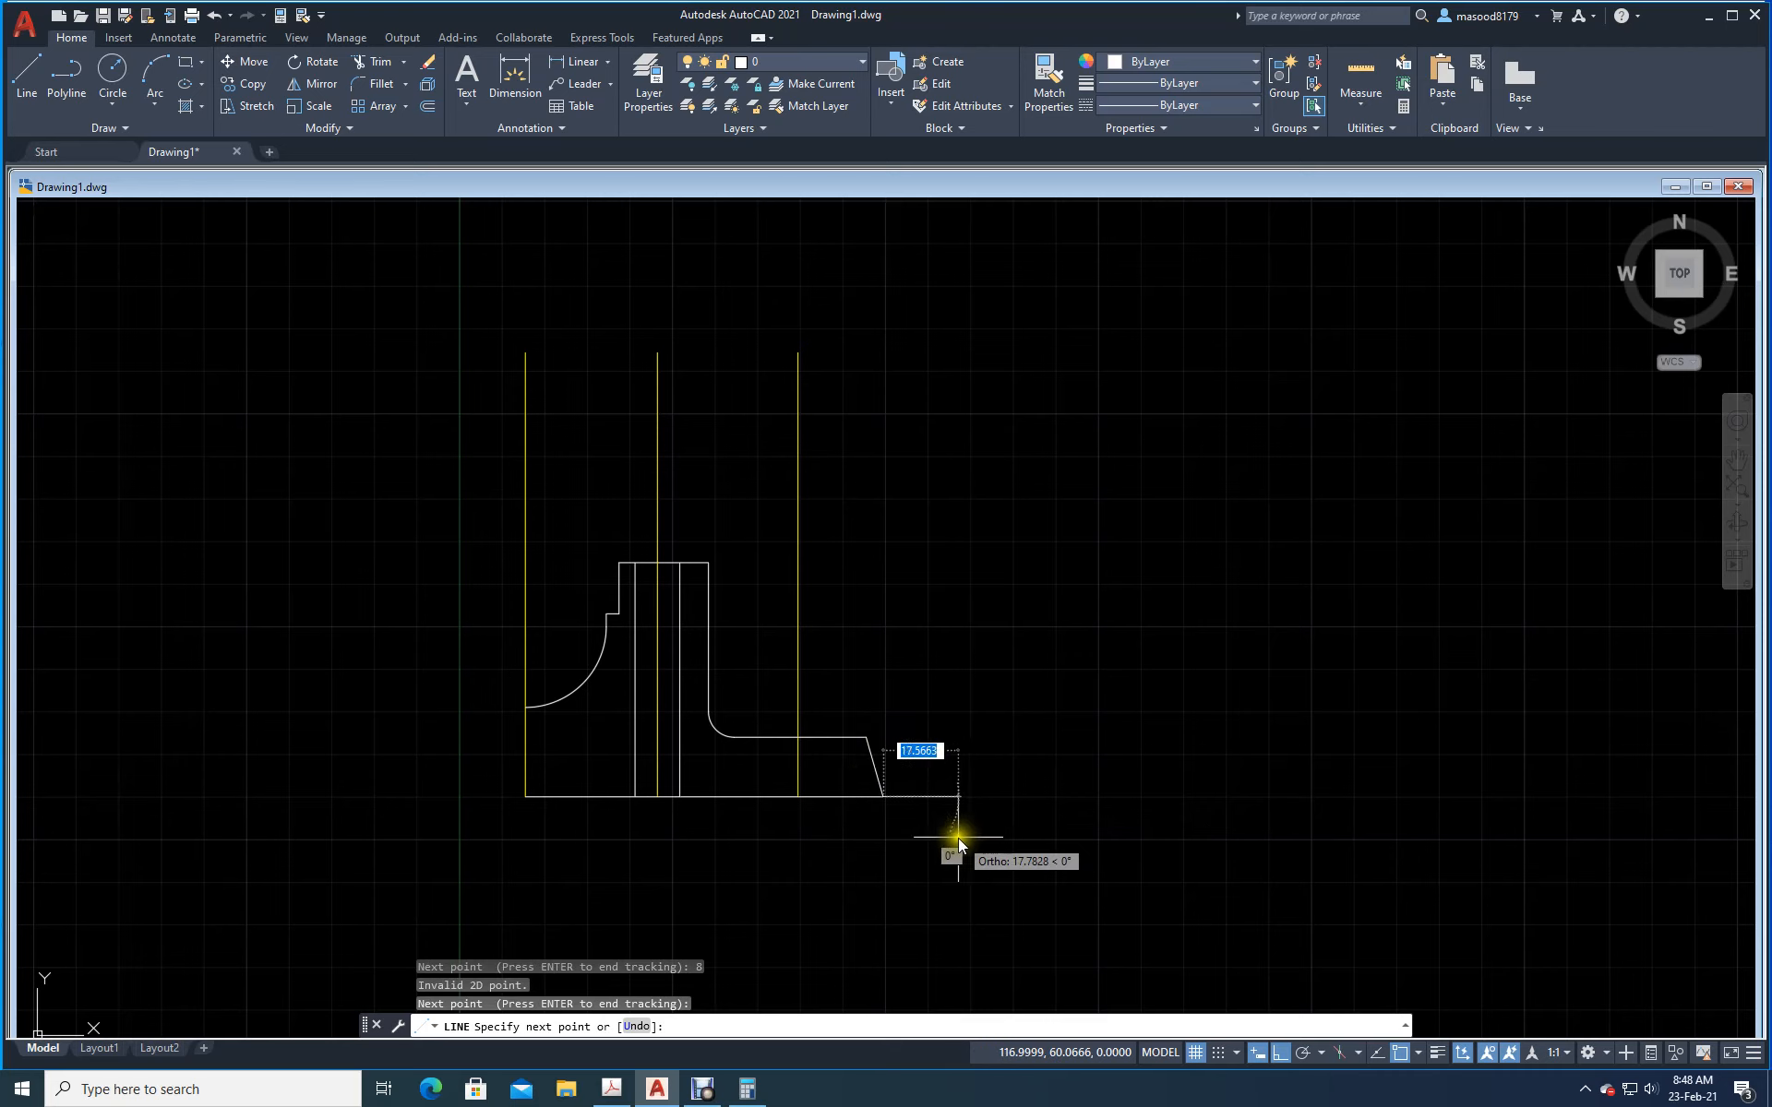
pyautogui.press('Escape')
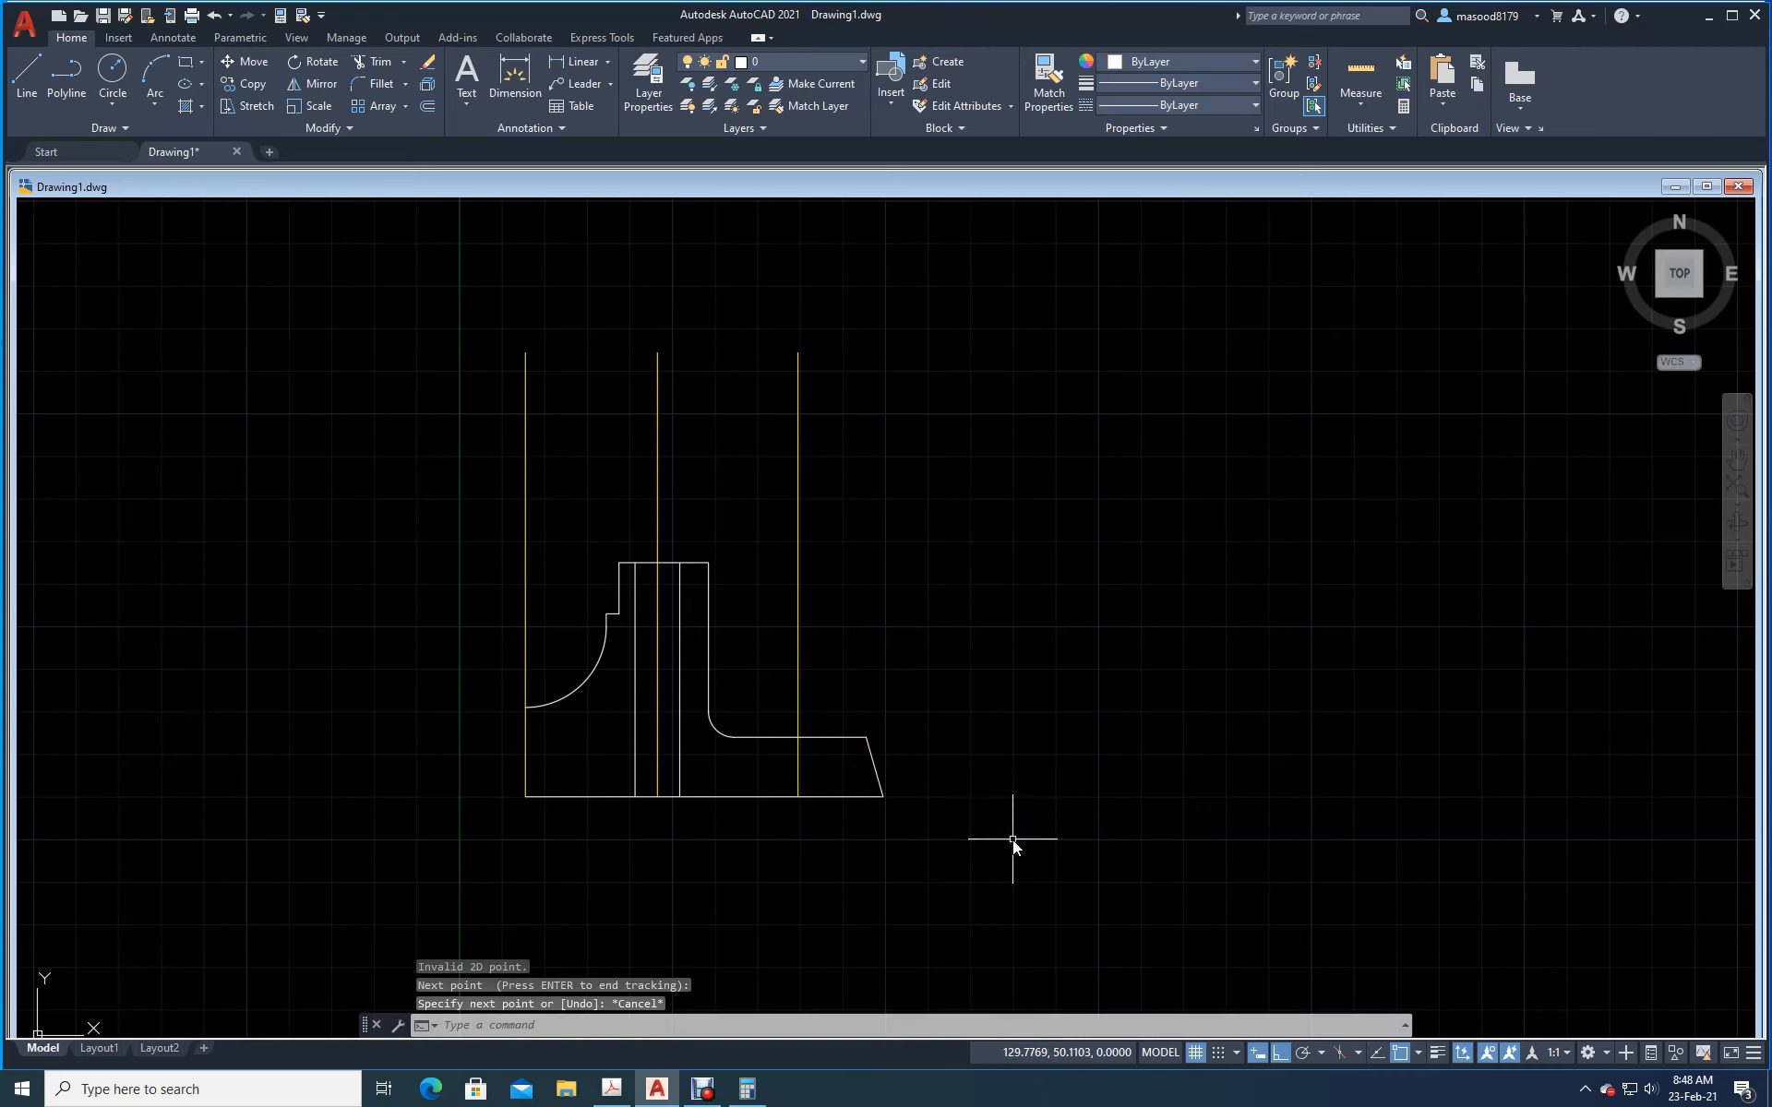
# Step: Start a new line tracked from the base's lower-right corner and turn off the Midpoint and Quadrant object snaps
pyautogui.click(27, 74)
pyautogui.write('tk')
pyautogui.press('Return')
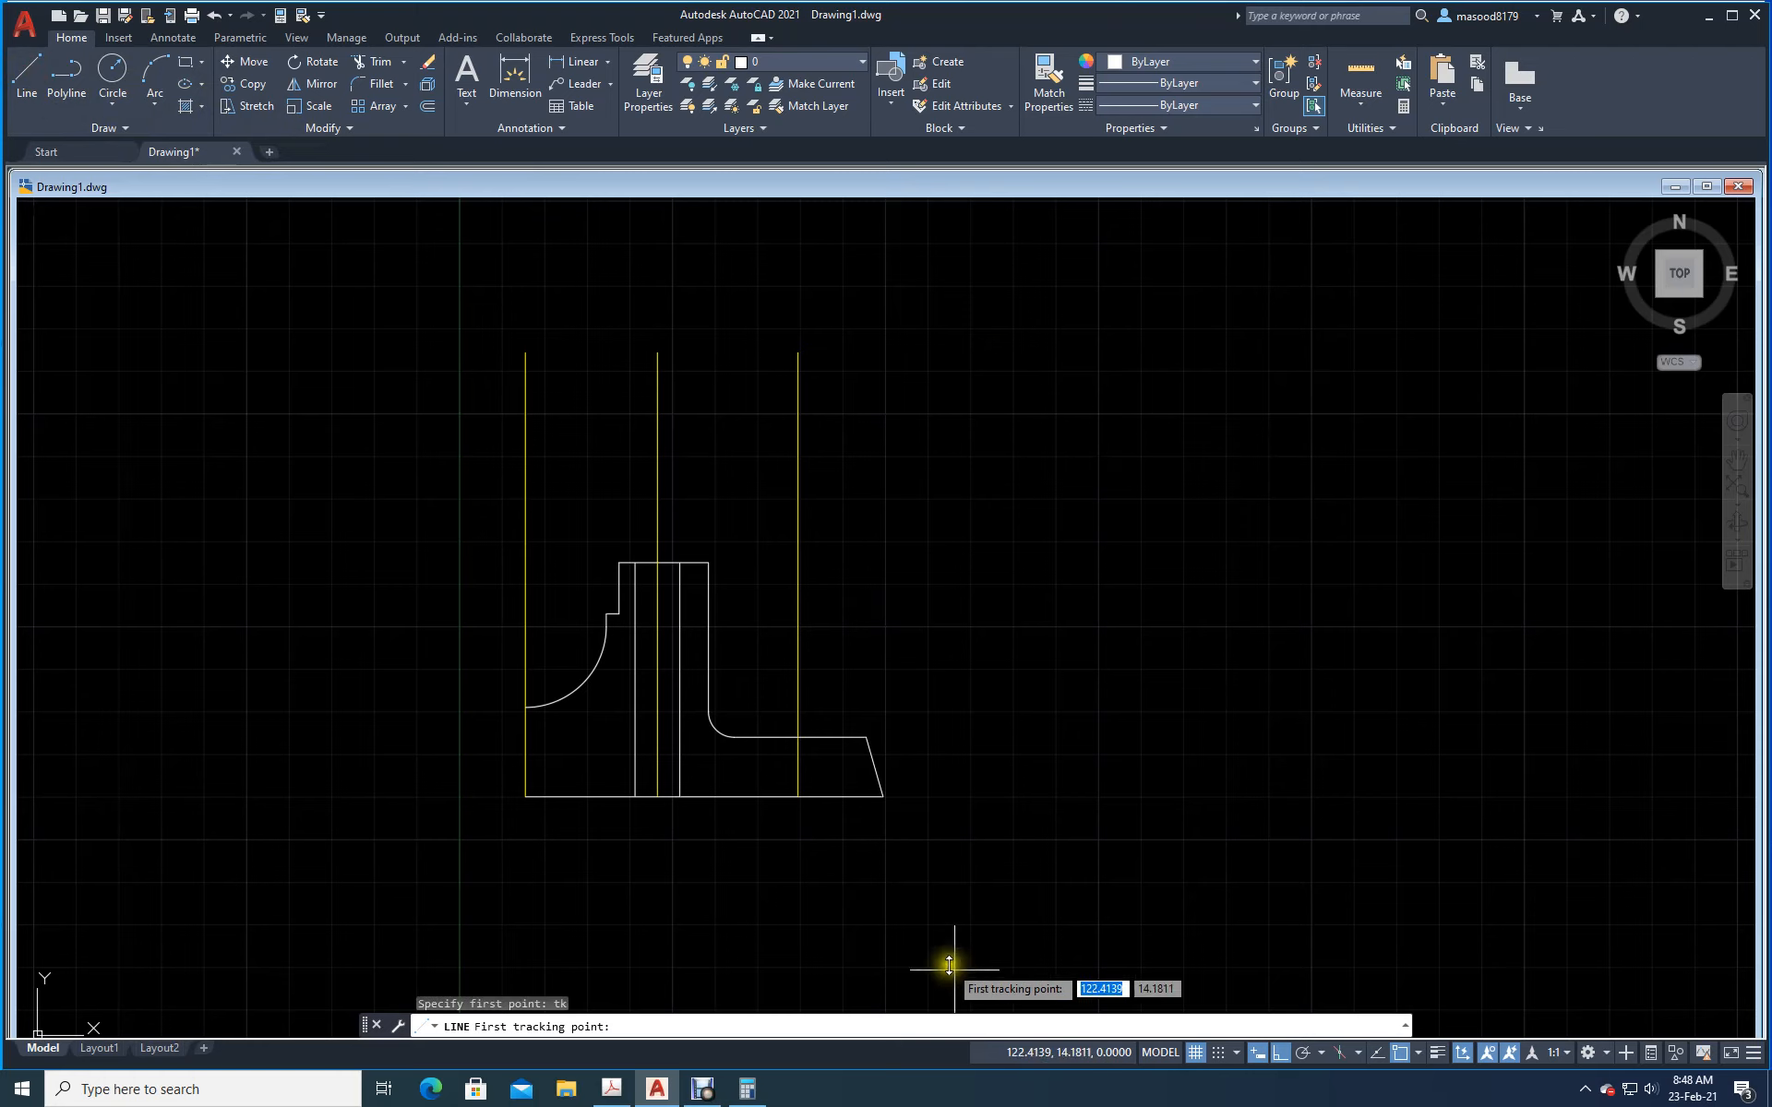
pyautogui.click(883, 796)
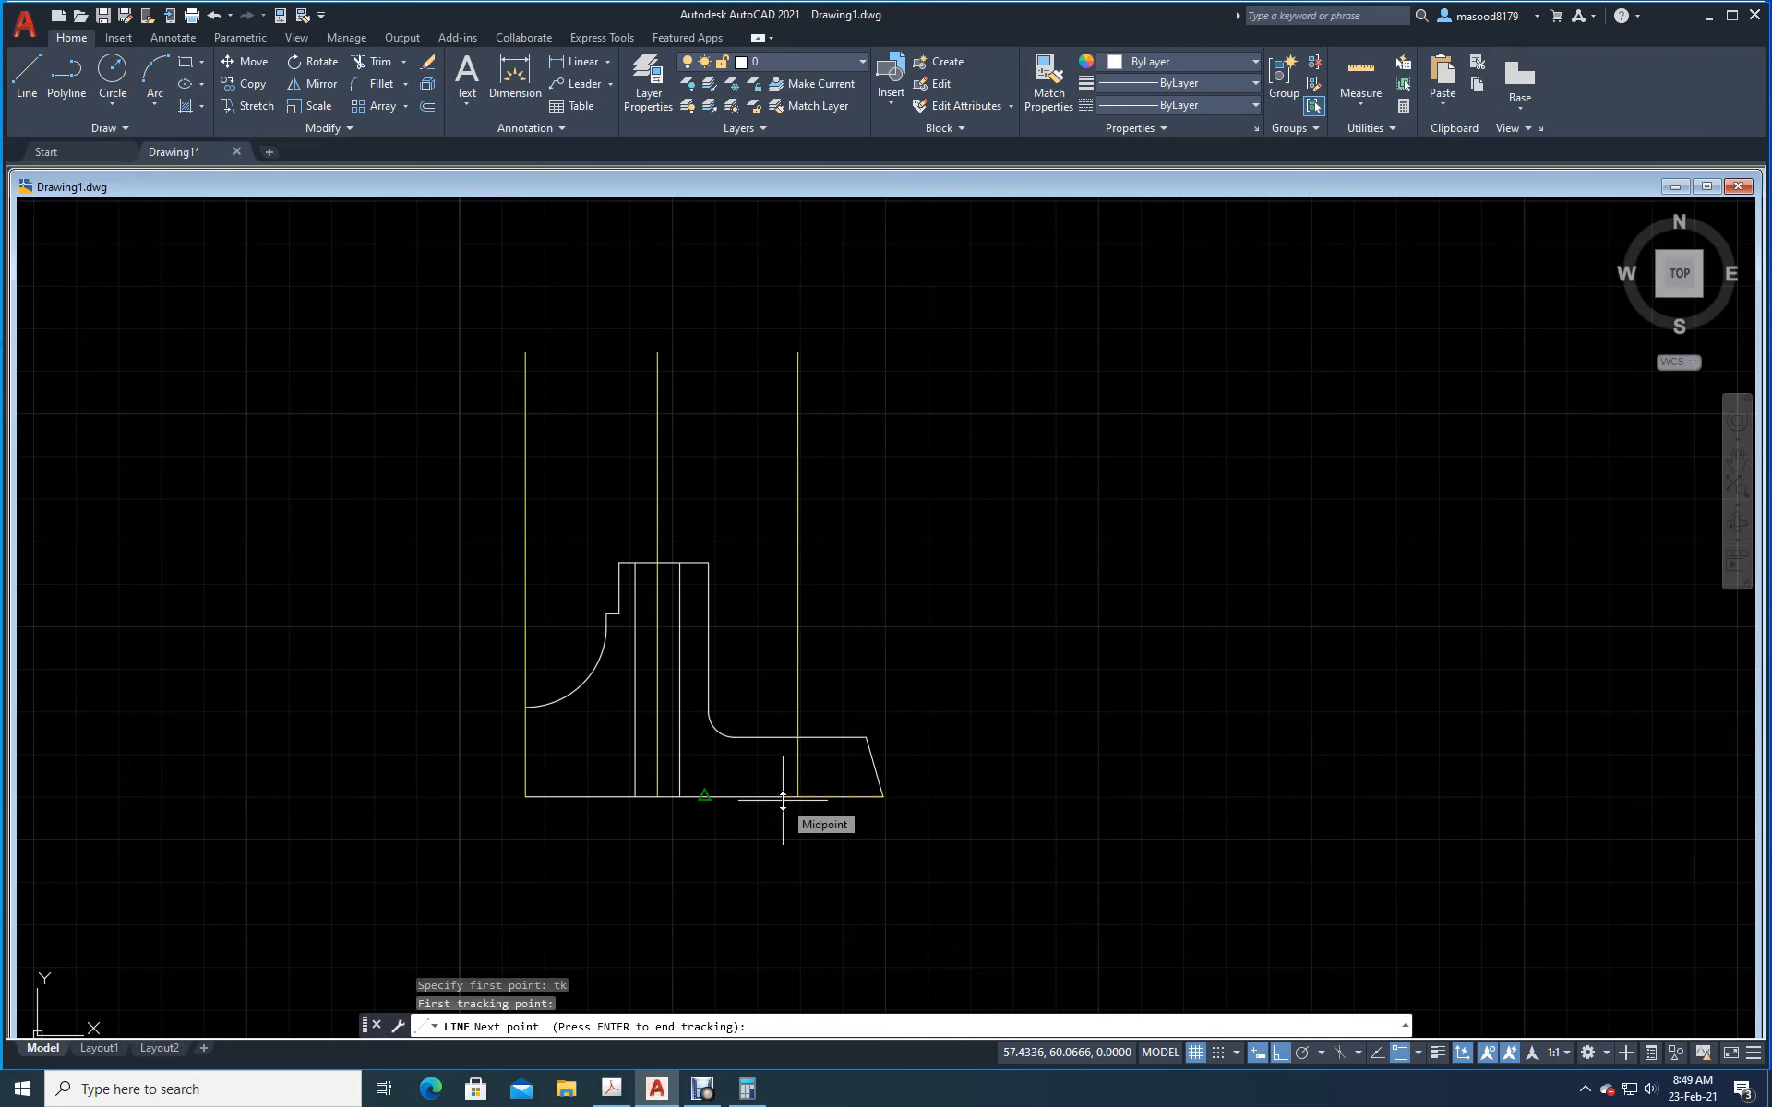
pyautogui.click(1417, 1053)
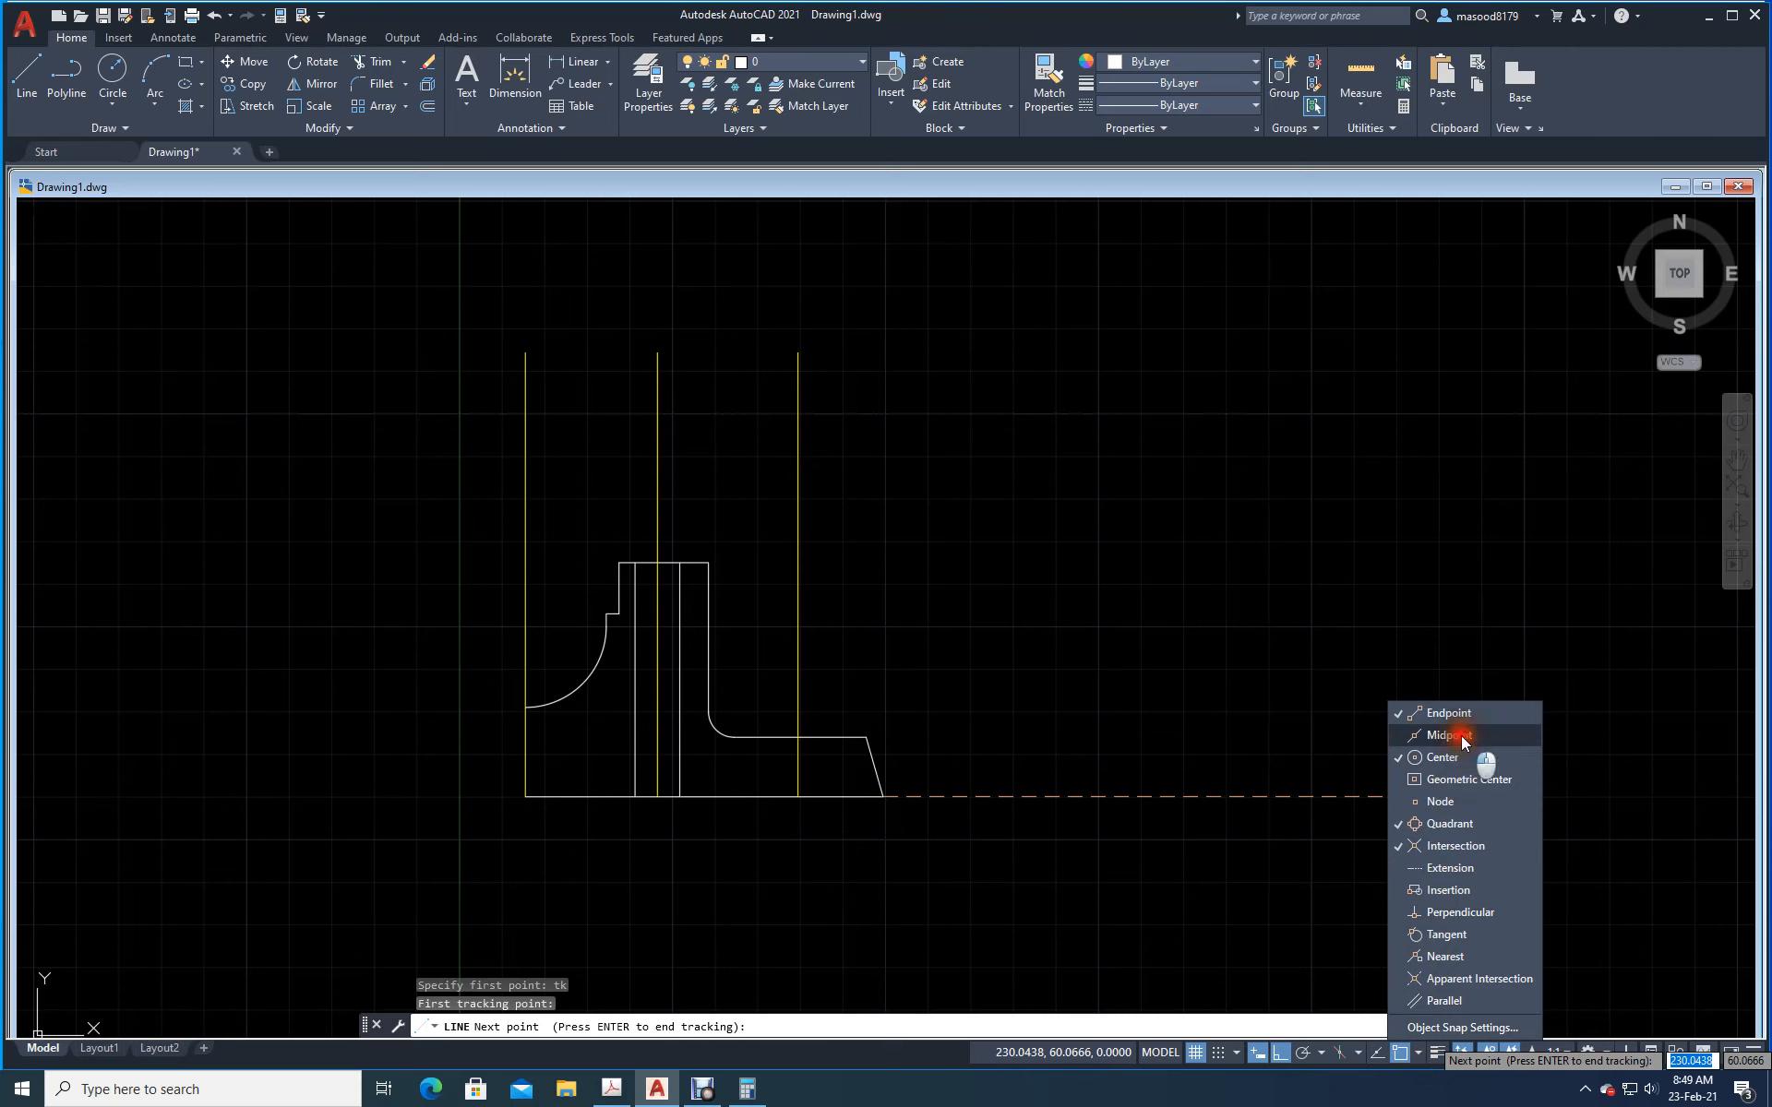
pyautogui.click(1451, 823)
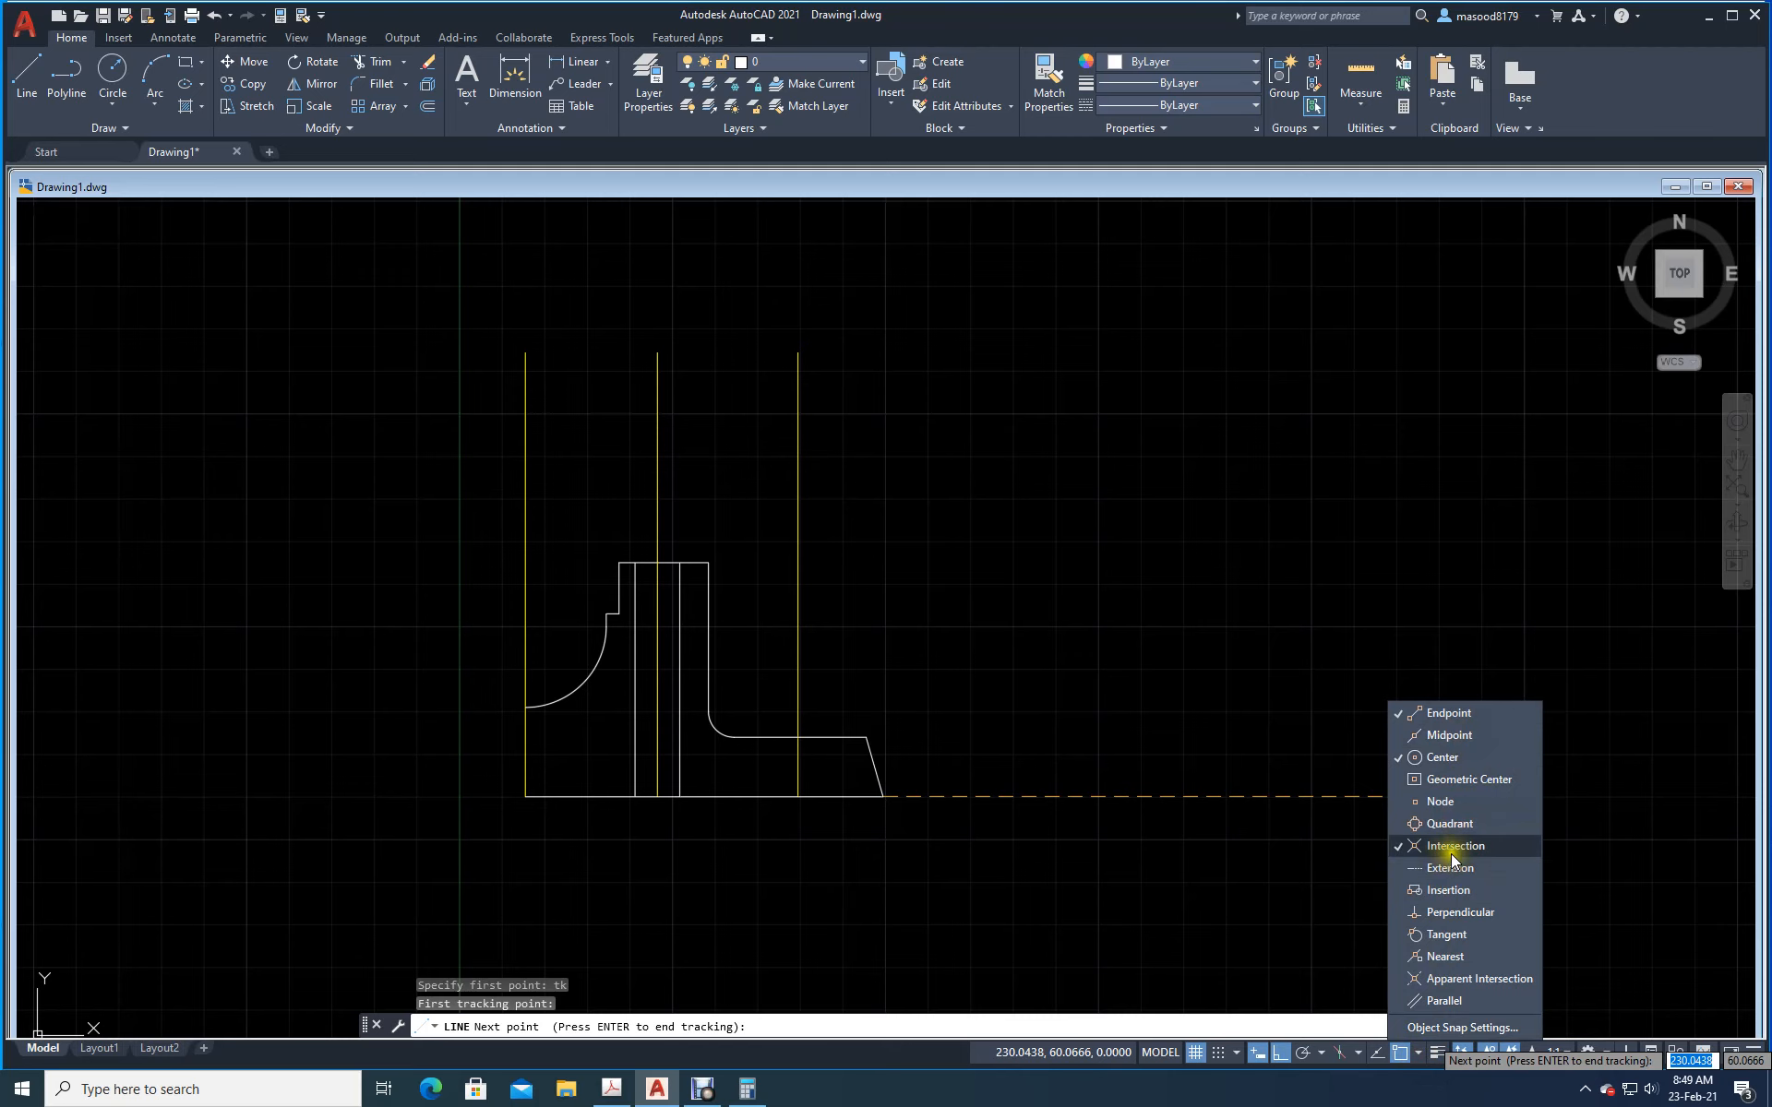
pyautogui.click(1304, 628)
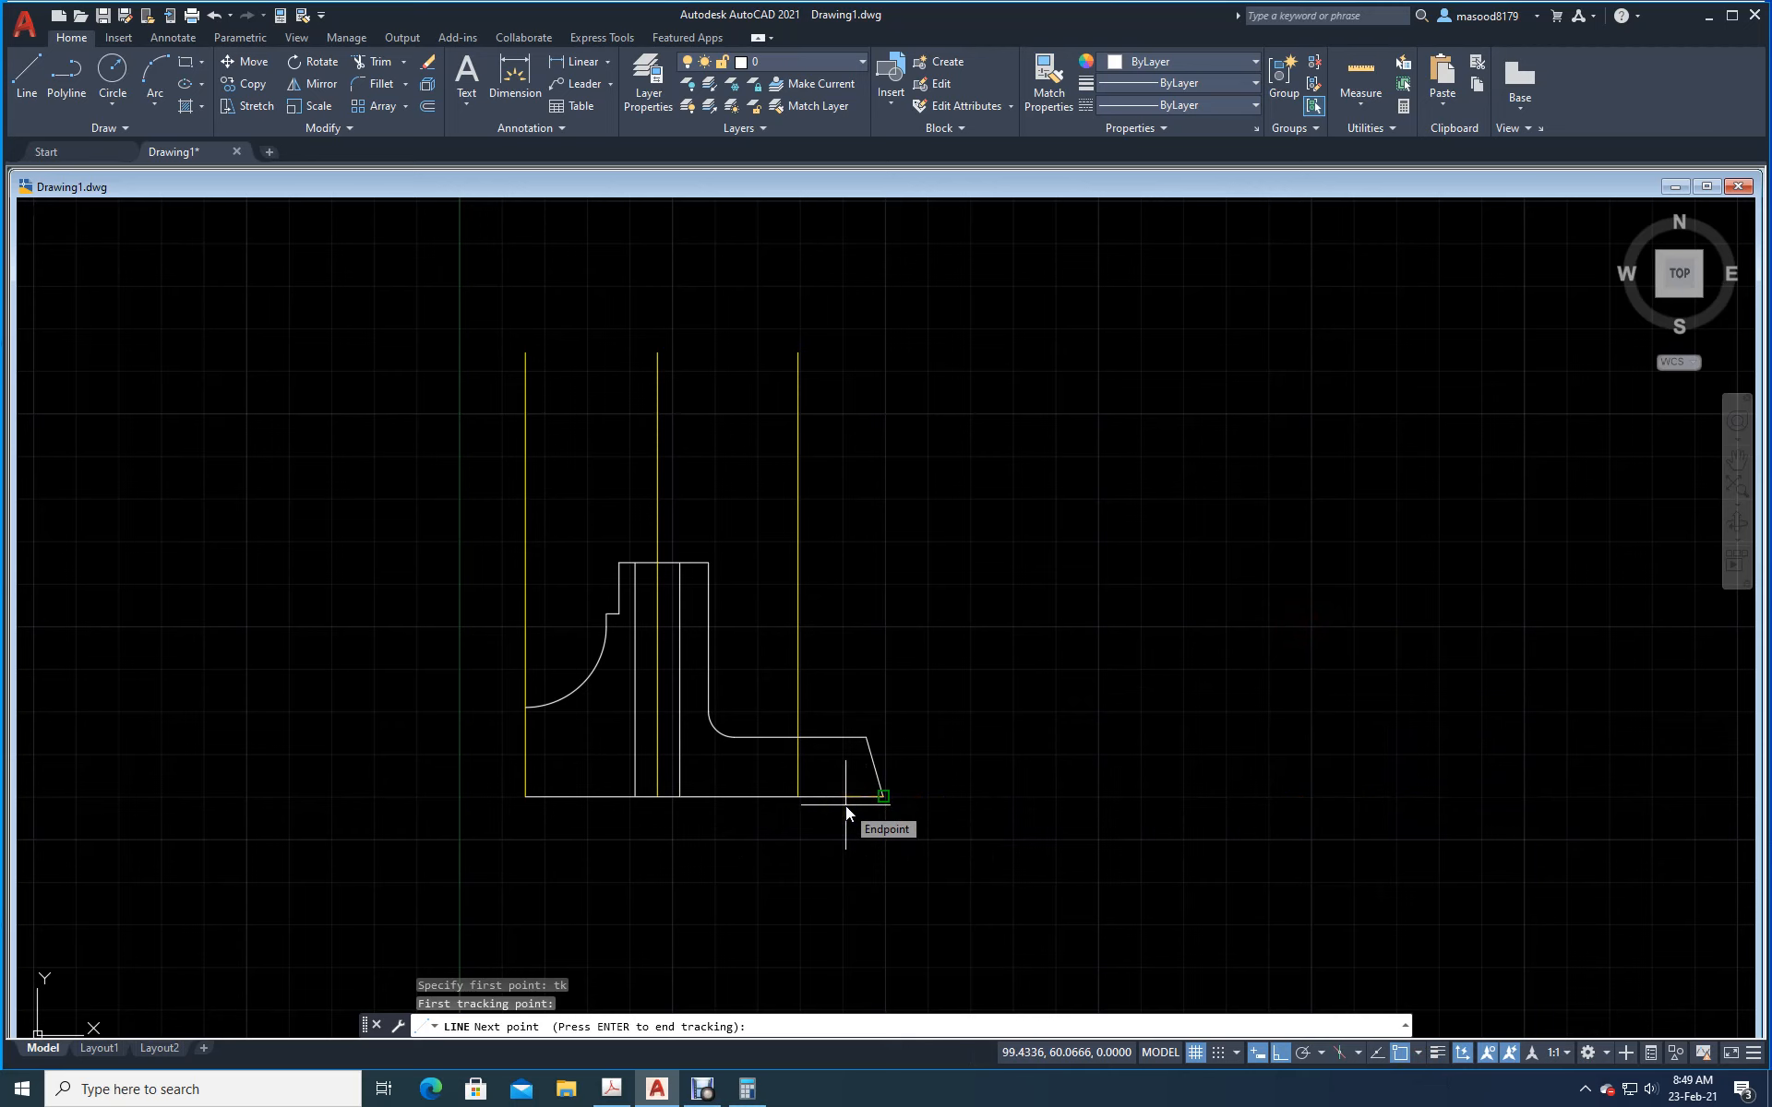
# Step: Try again to place the line's start point 8 units inward along the base edge by tracking from its lower-right corner
pyautogui.write('8')
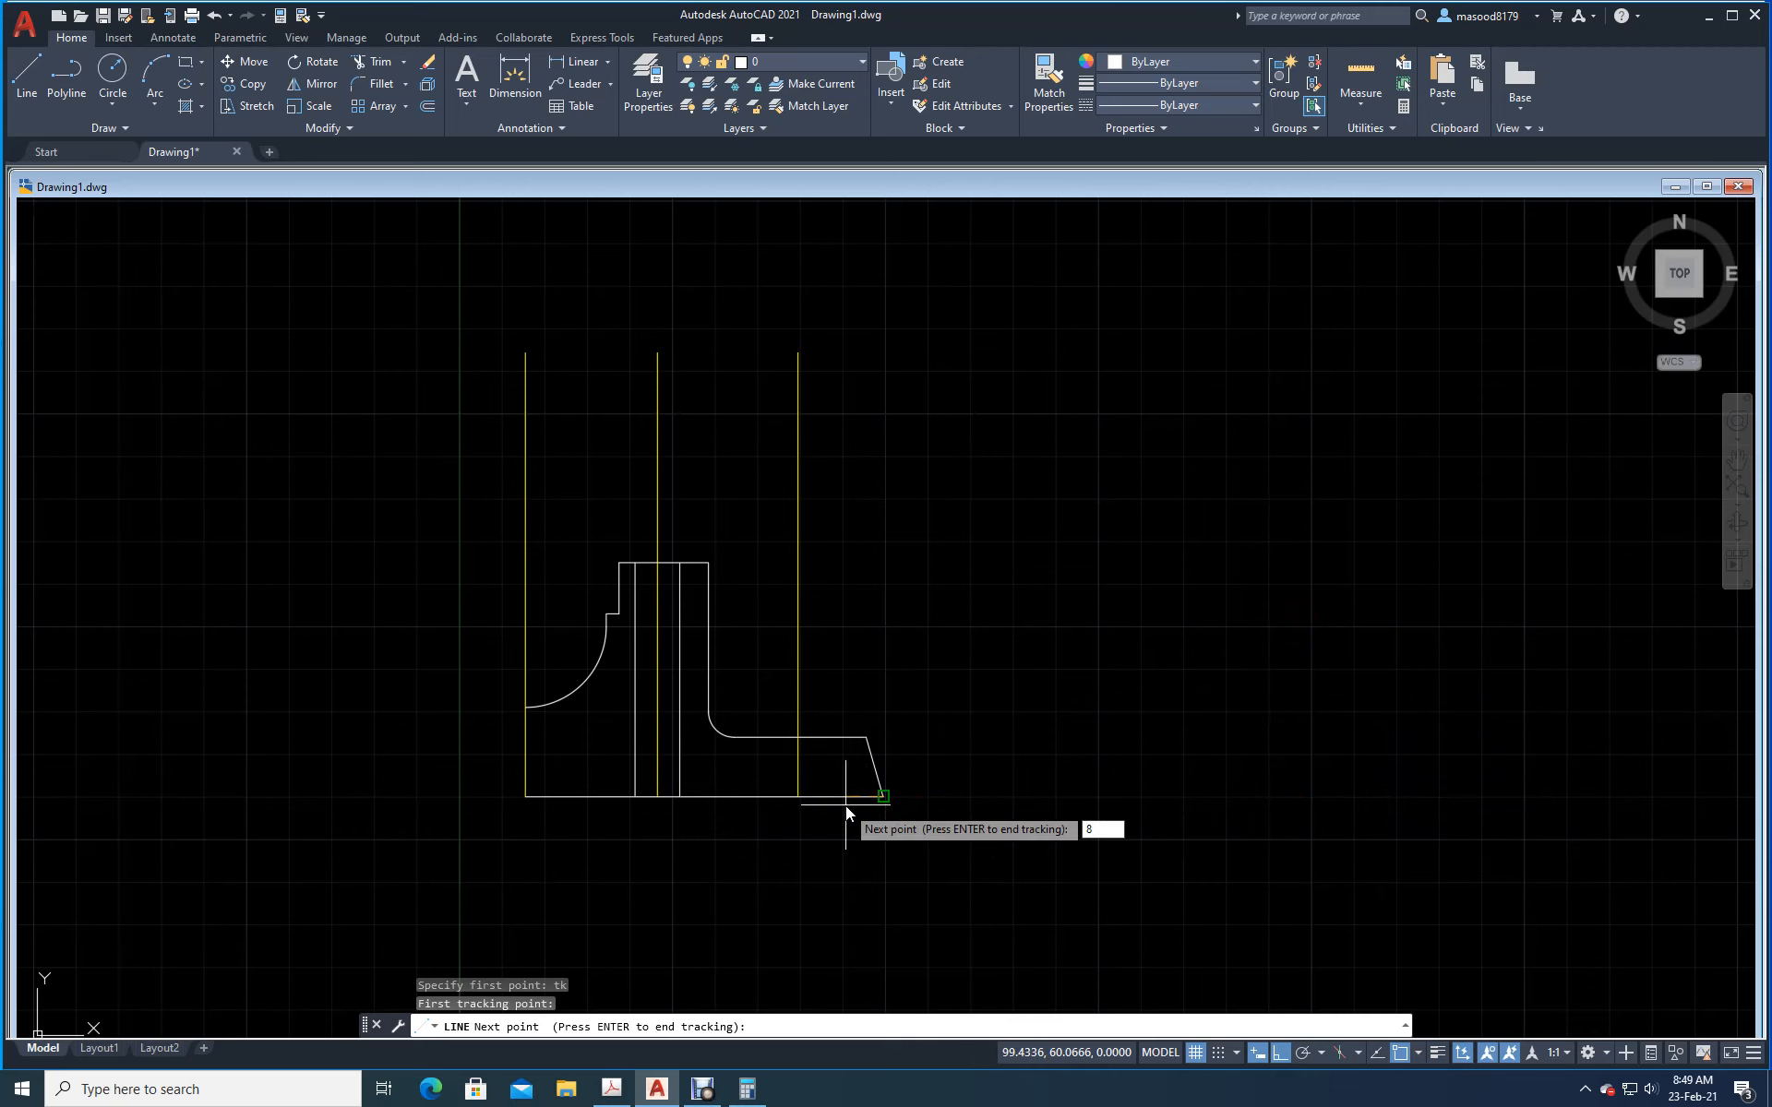
pyautogui.press('Return')
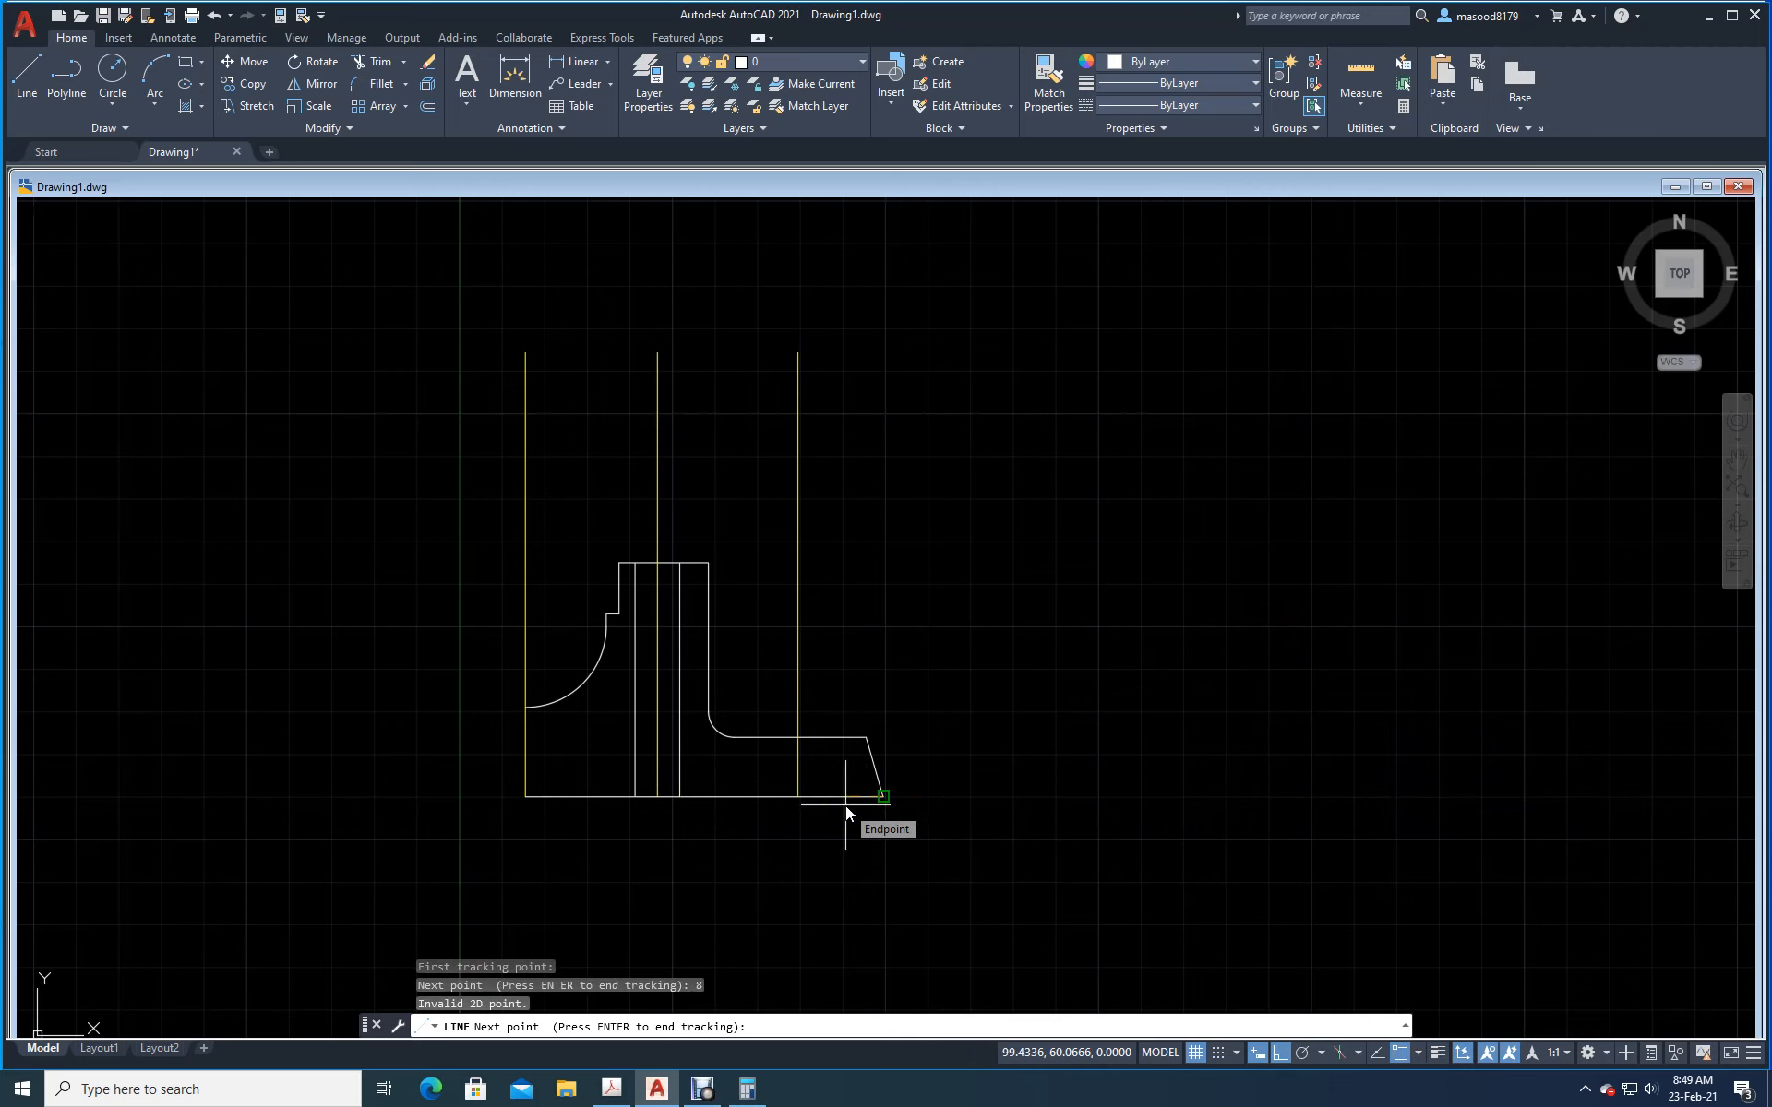
pyautogui.press('Return')
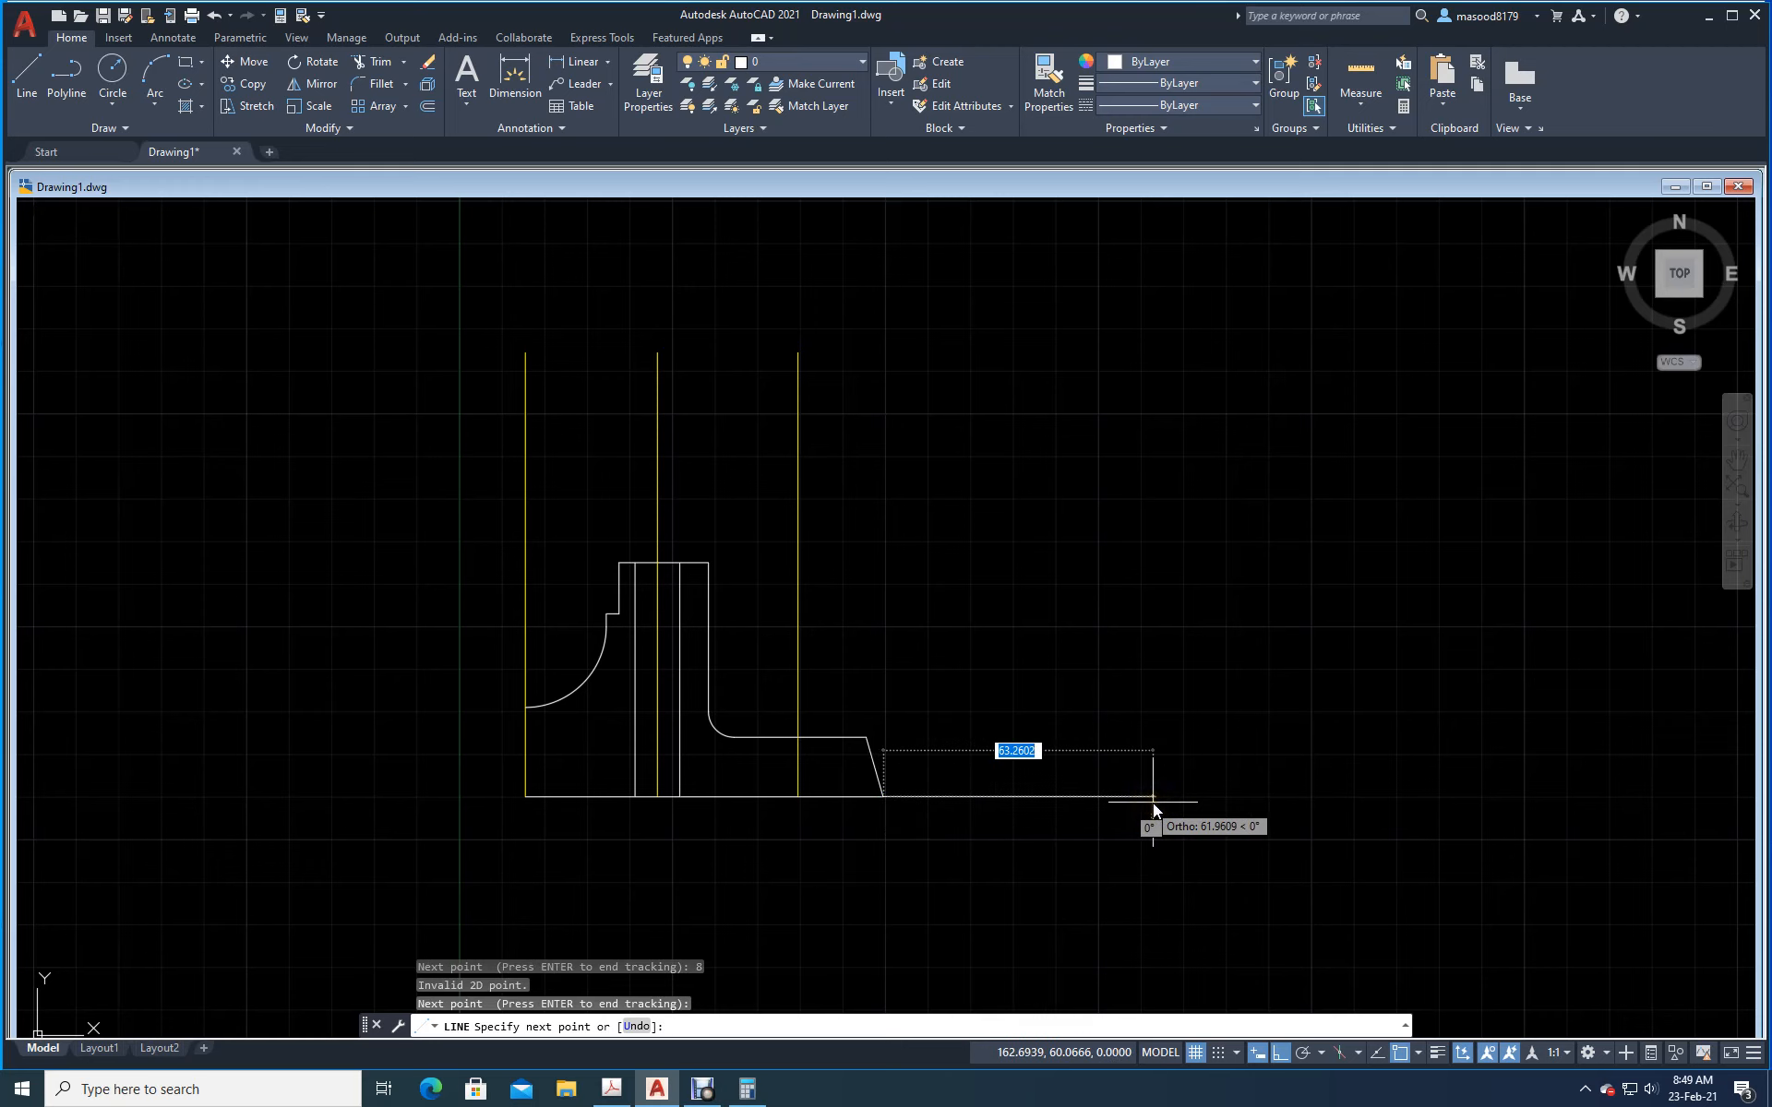
pyautogui.press('Escape')
pyautogui.scroll(4, 851, 773)
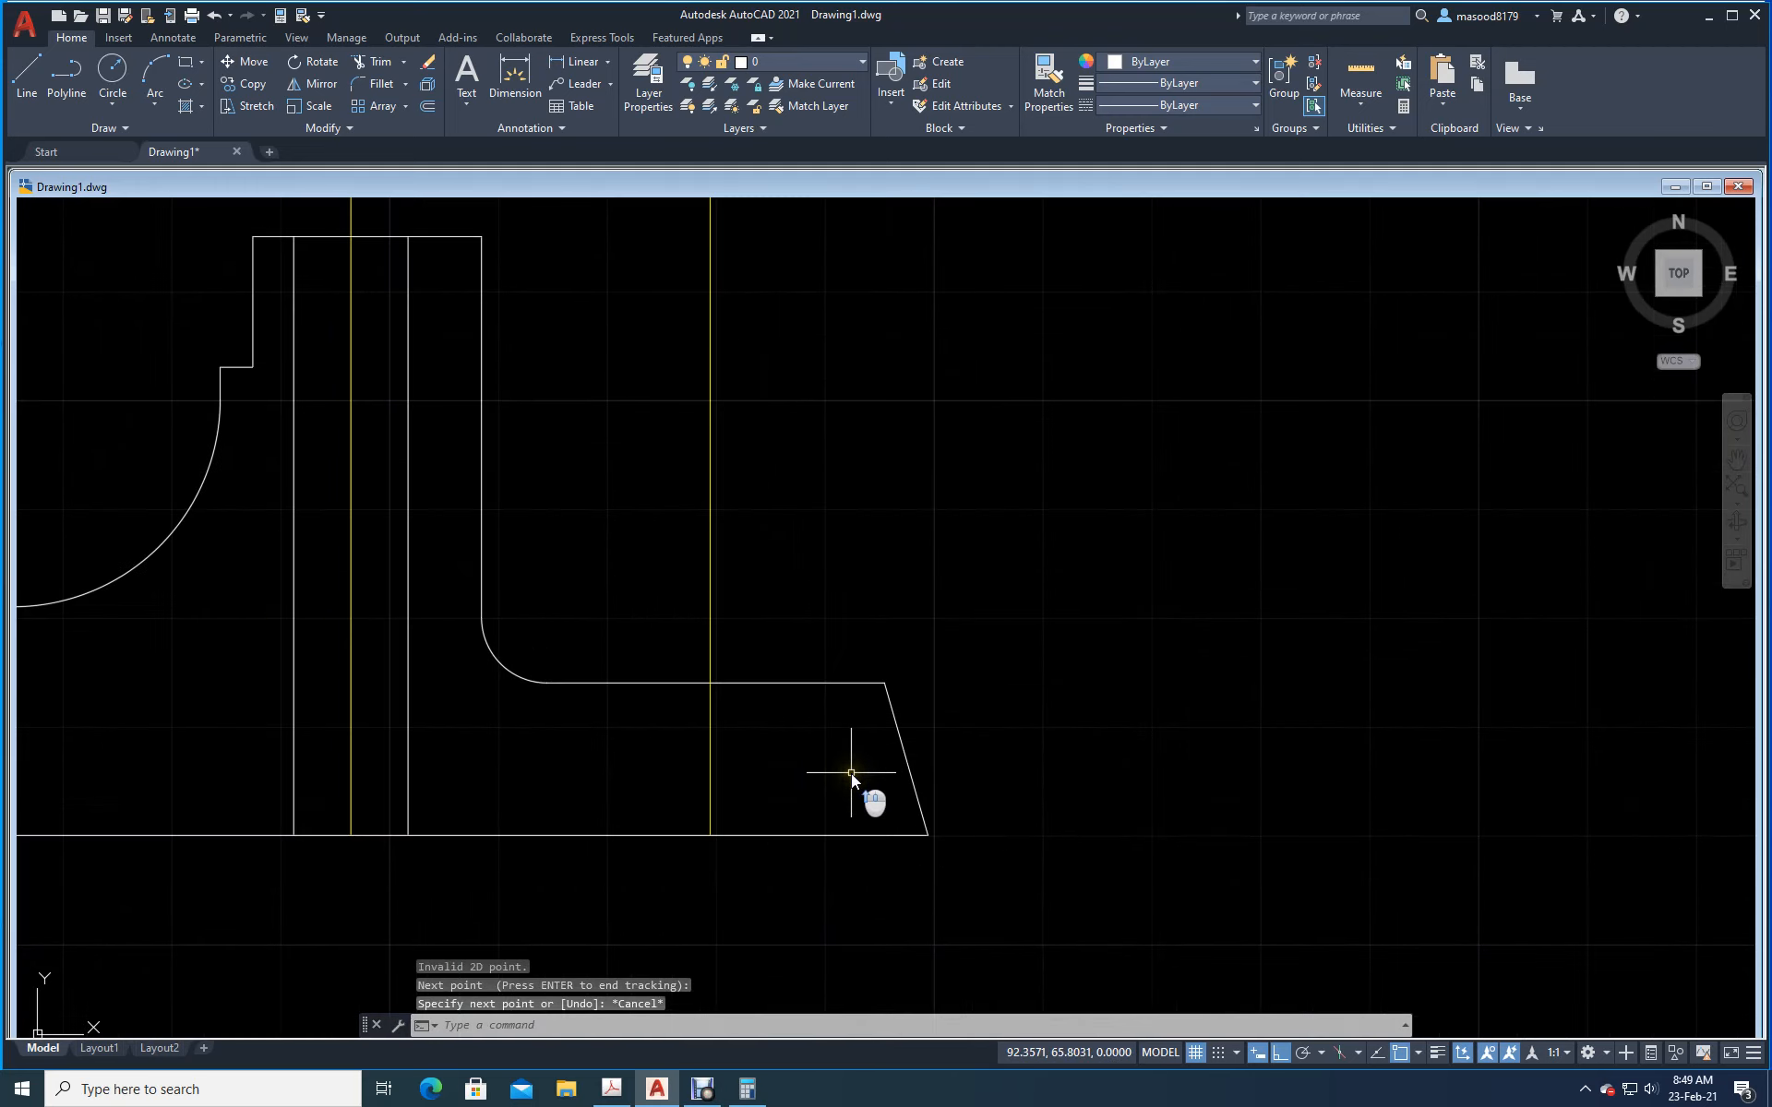
pyautogui.click(26, 78)
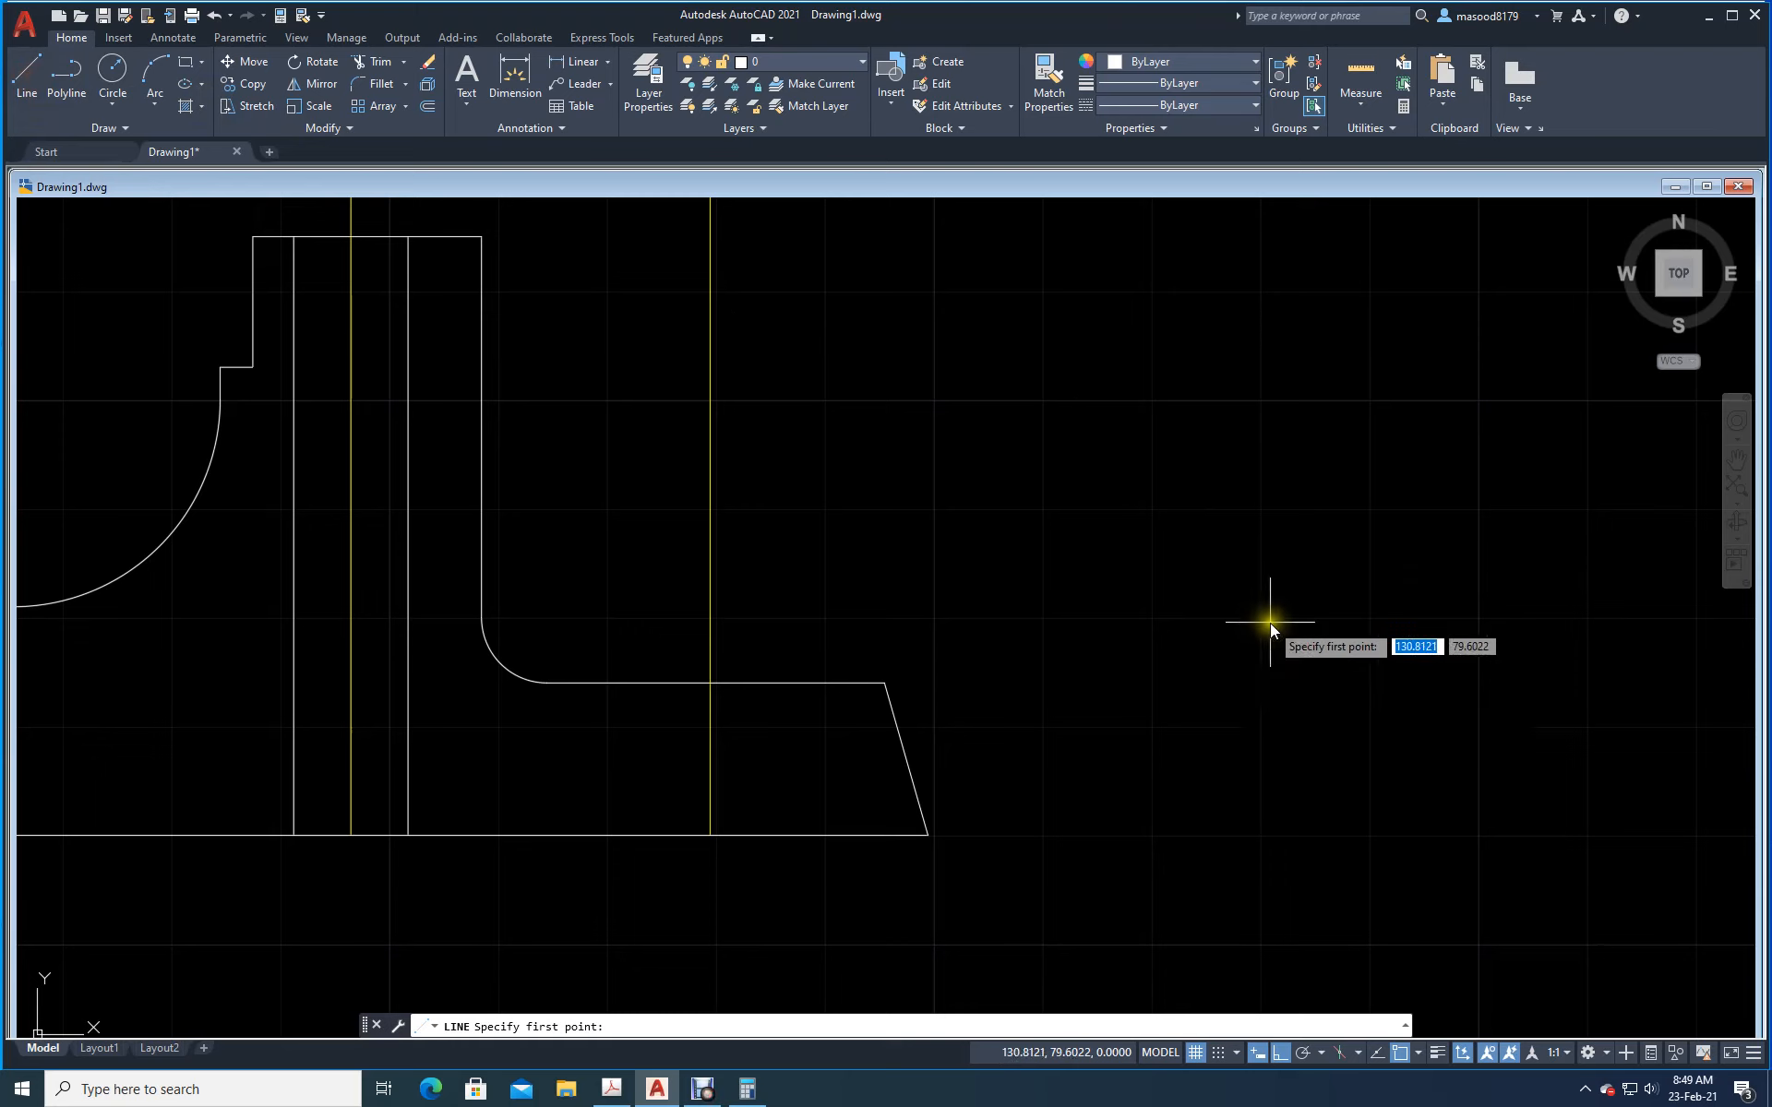
pyautogui.write('tk')
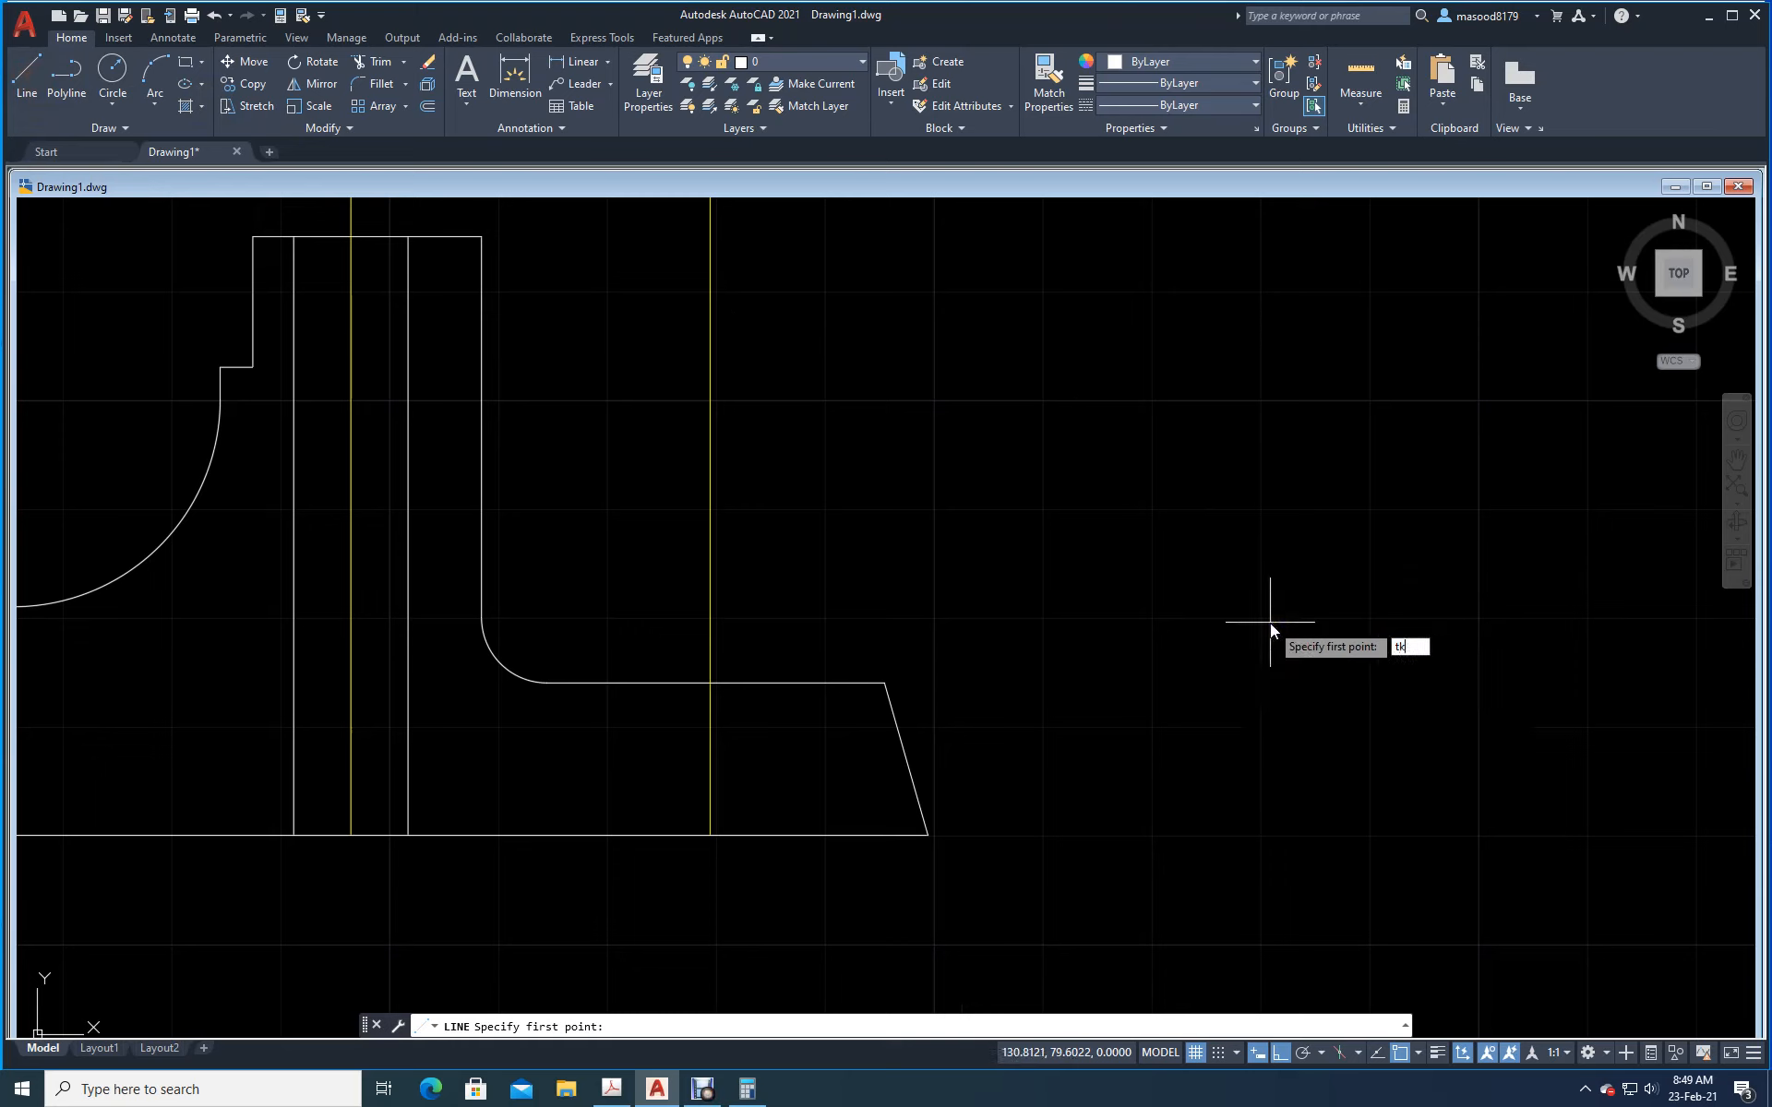
pyautogui.press('Return')
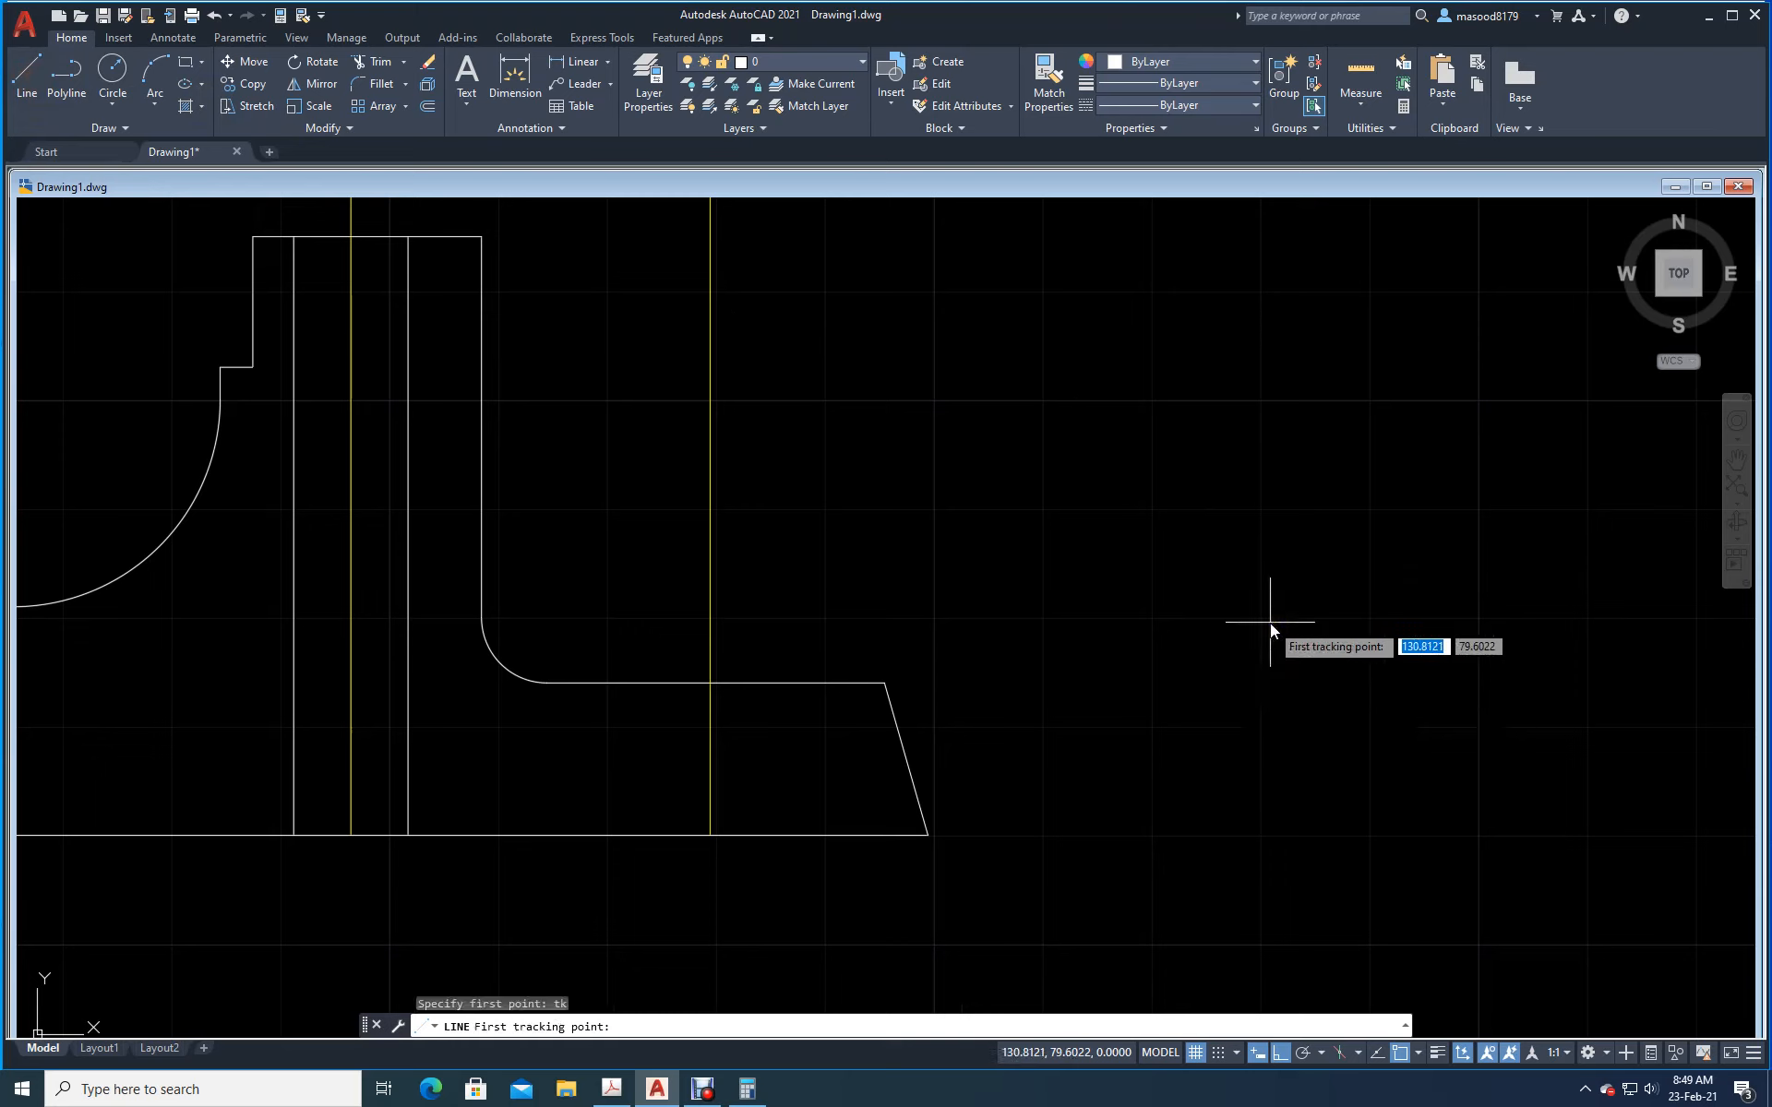
pyautogui.click(926, 837)
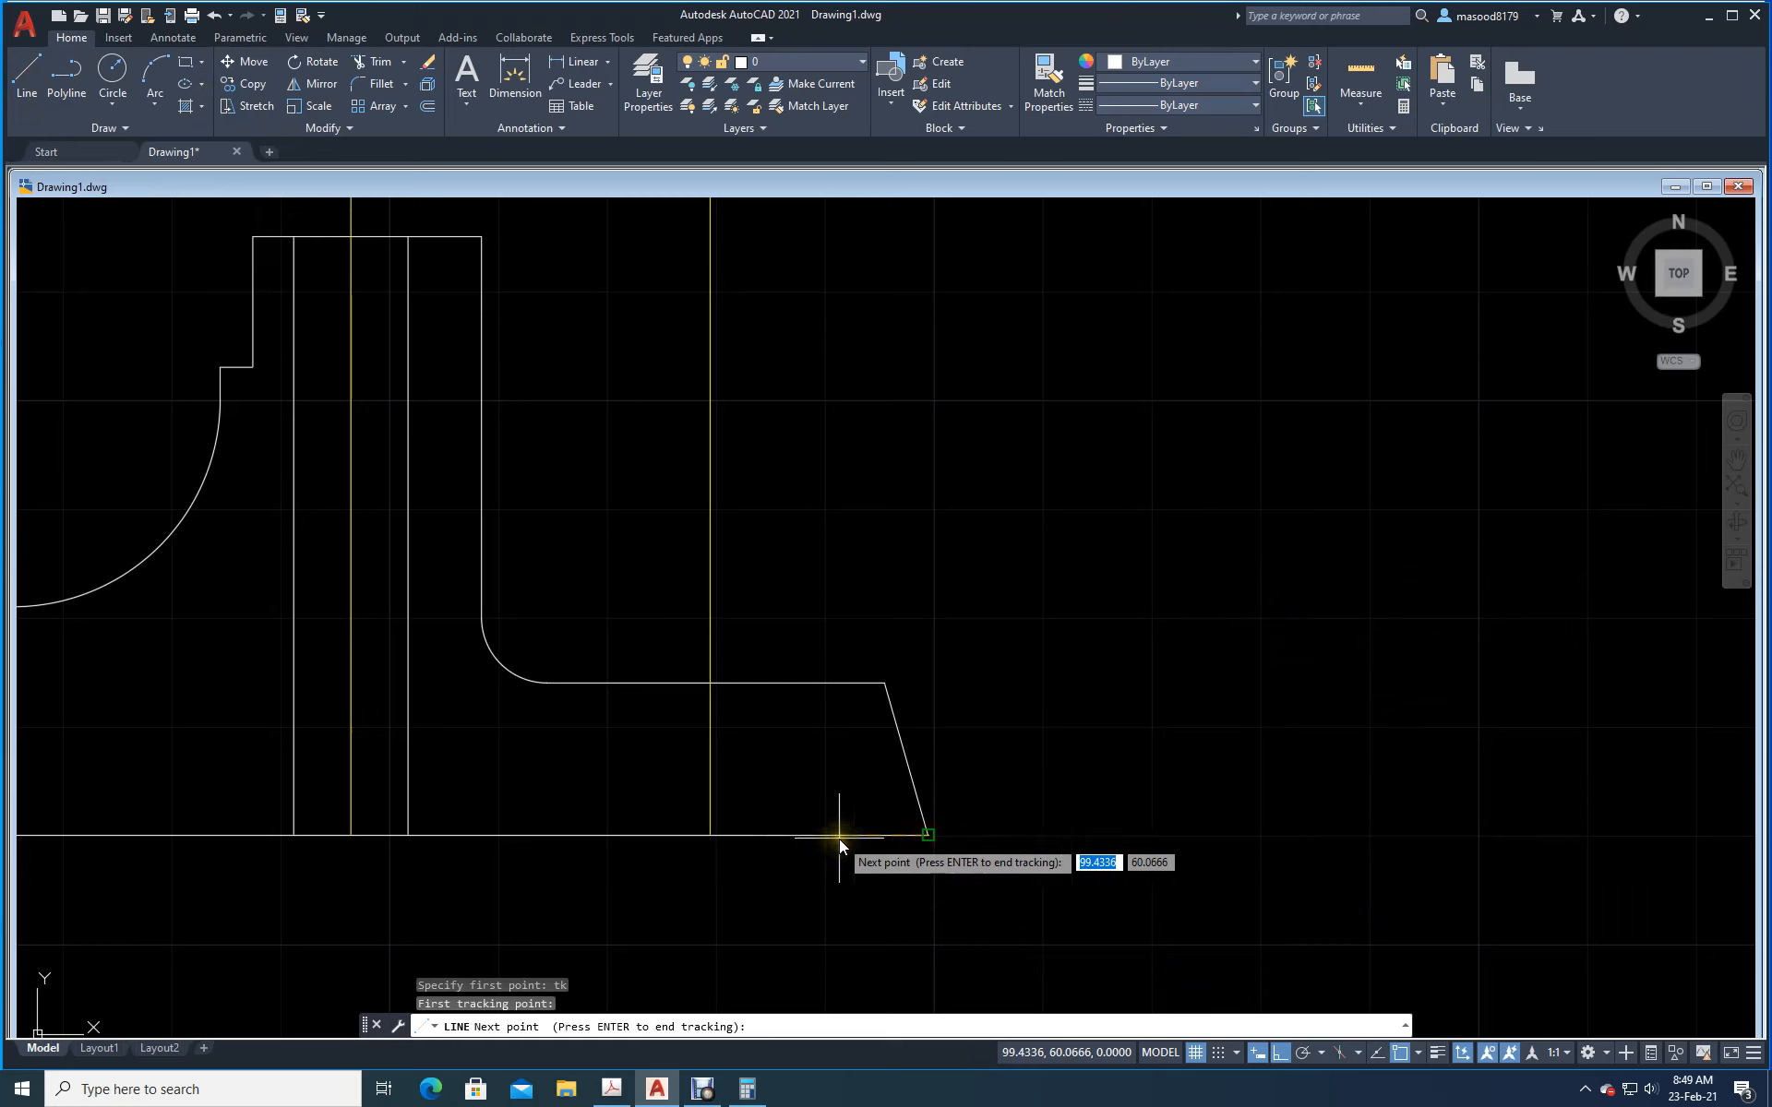
pyautogui.write('8')
pyautogui.press('Return')
pyautogui.press('Return')
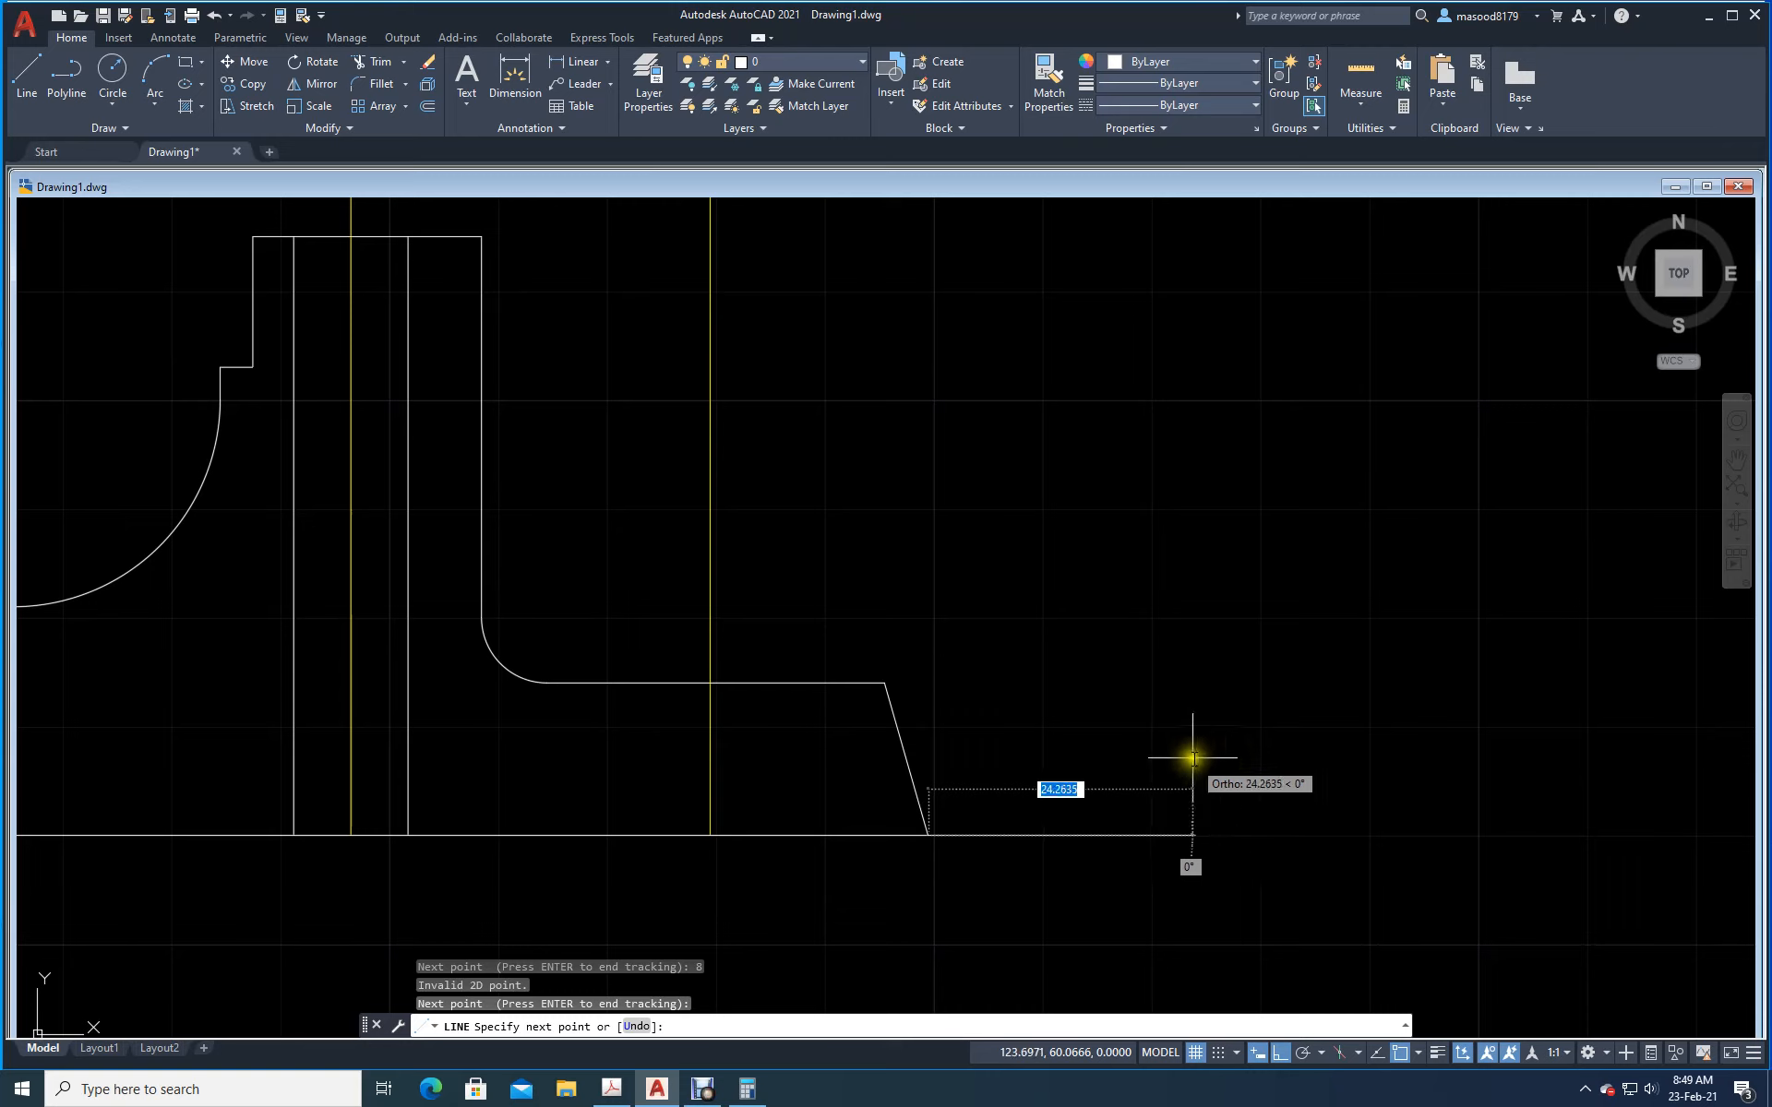
pyautogui.press('Escape')
# Step: Retry the 8-unit tracking from the base corner and draw a 2-unit vertical line upward
pyautogui.click(26, 74)
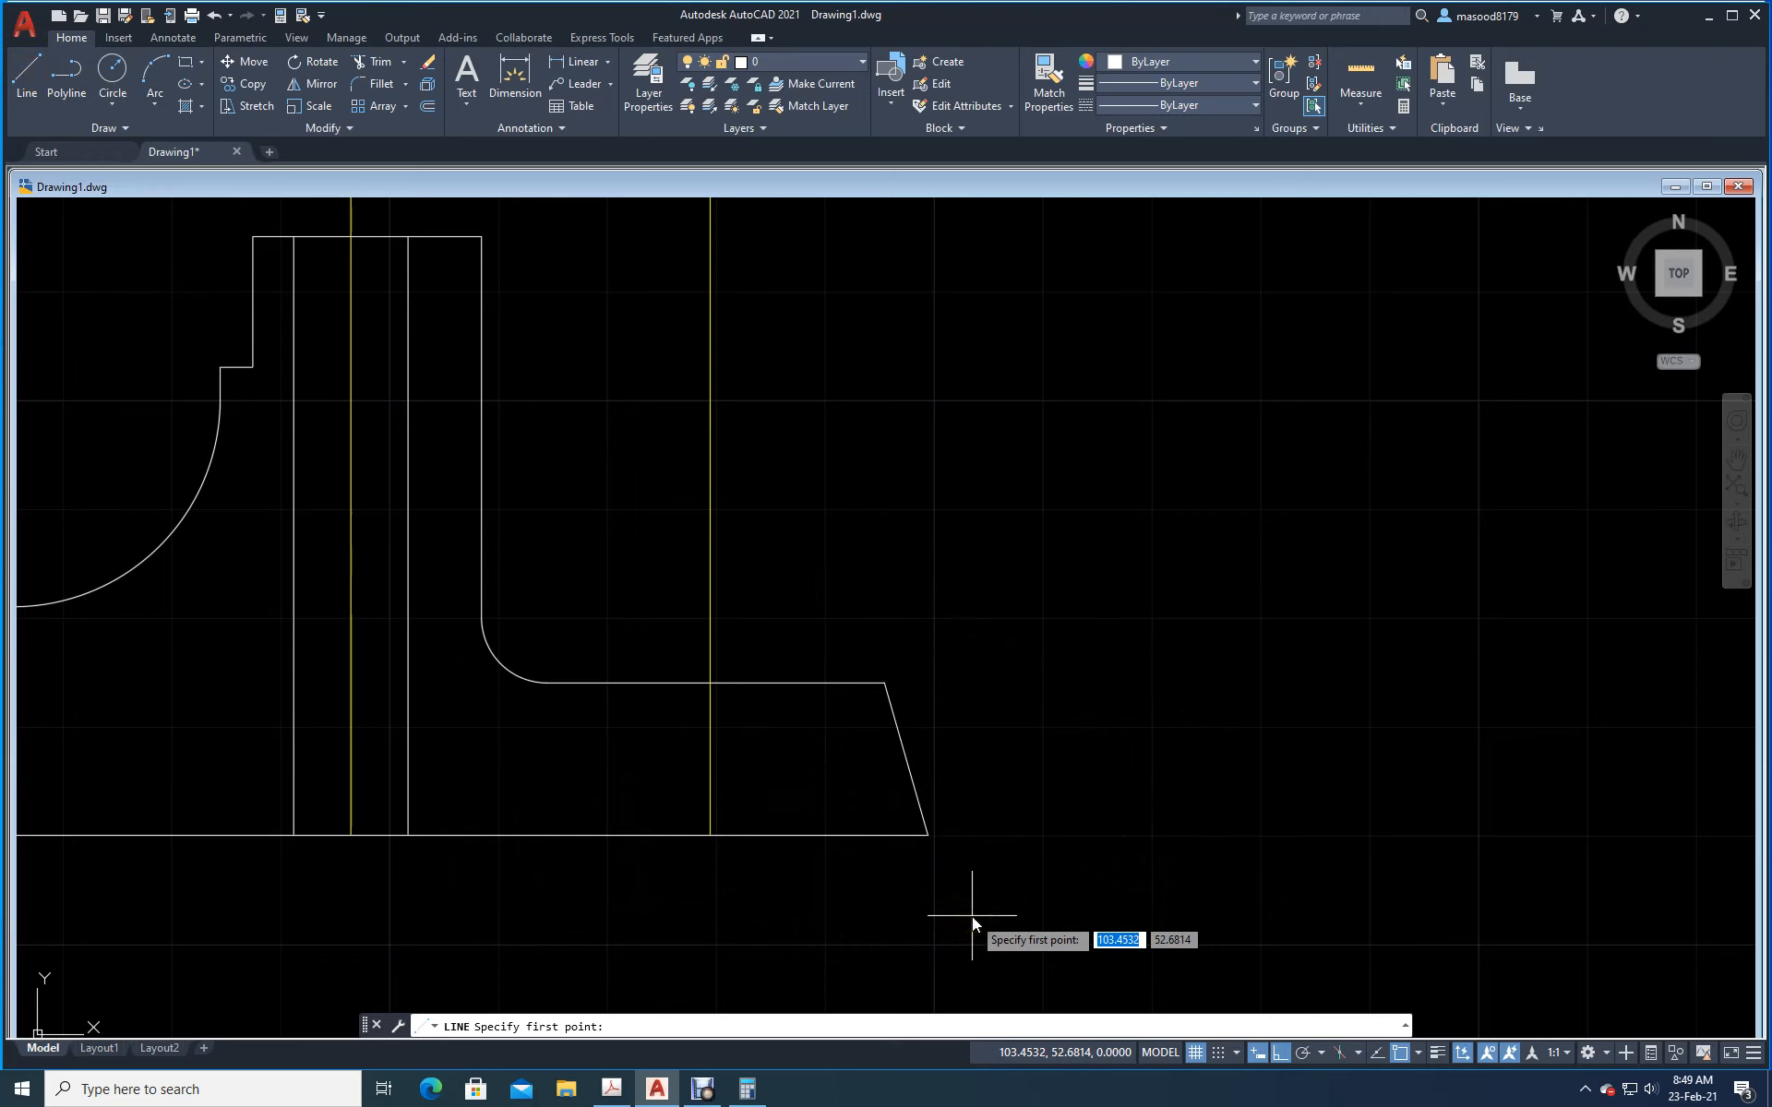
pyautogui.write('tk')
pyautogui.press('Return')
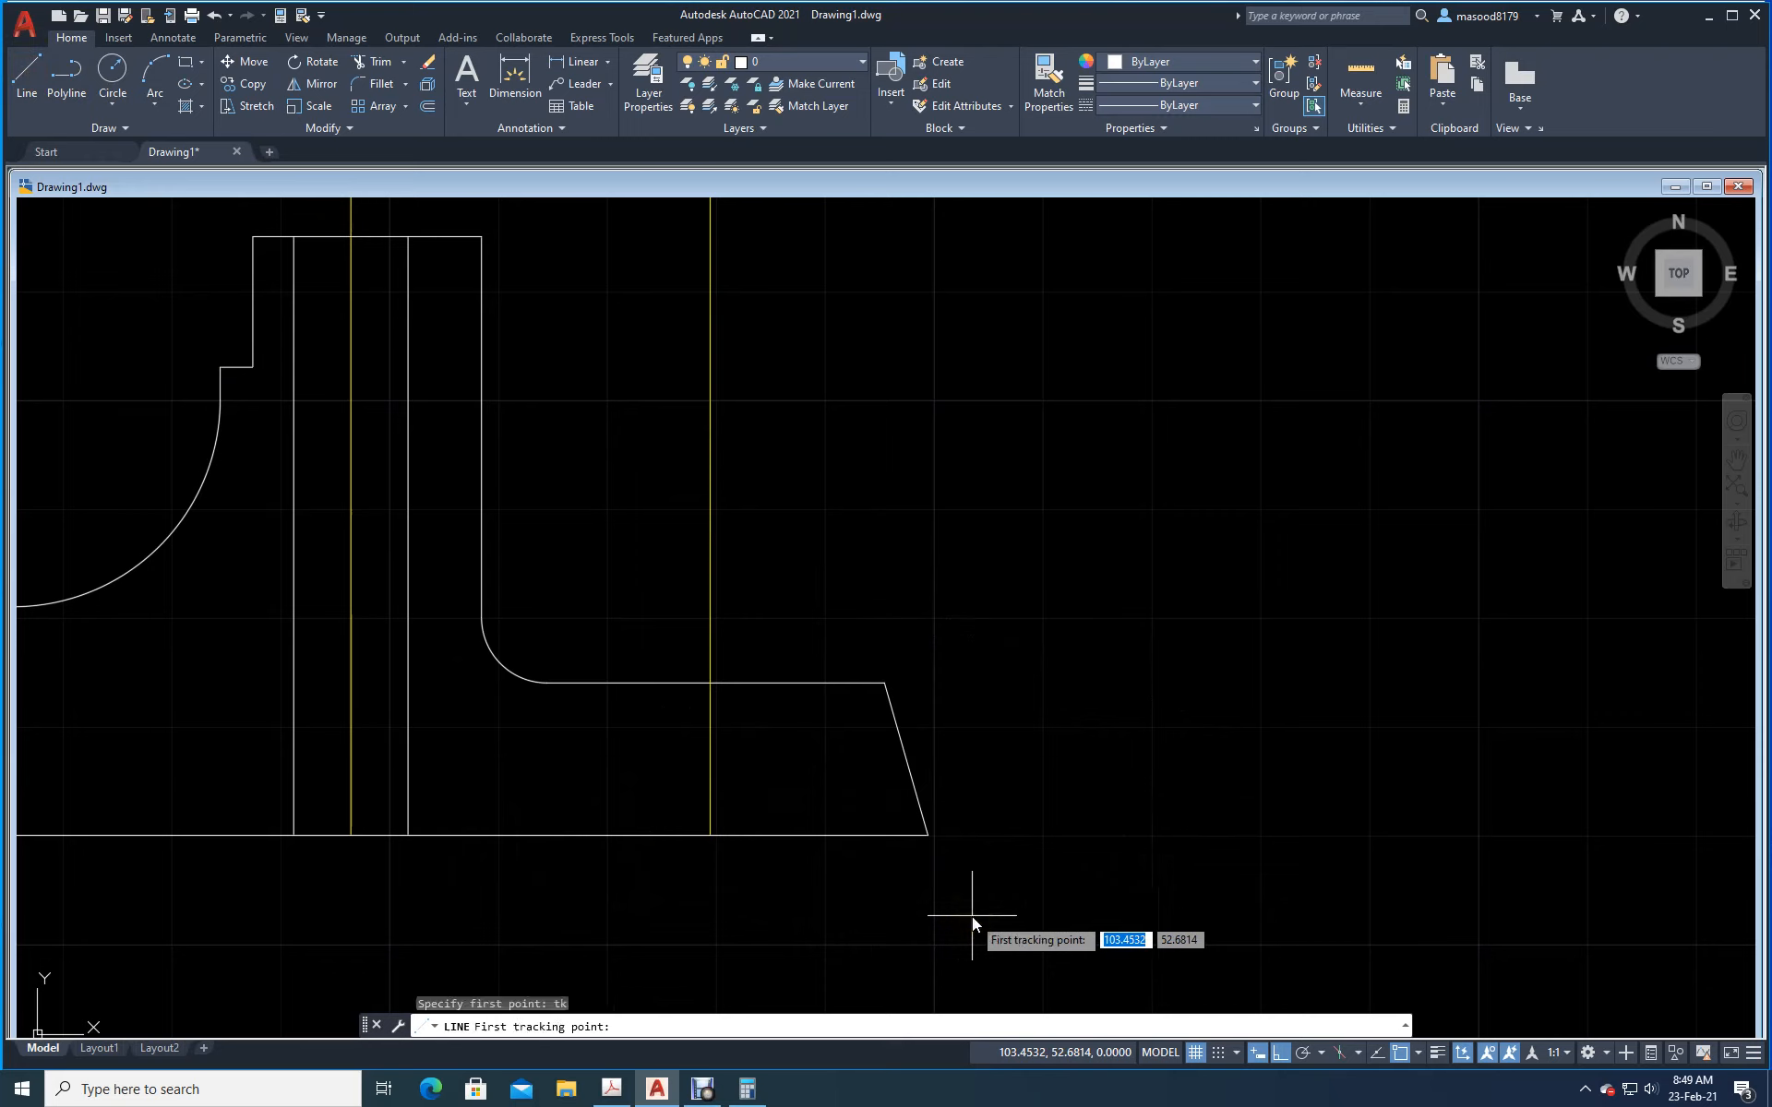
pyautogui.click(927, 836)
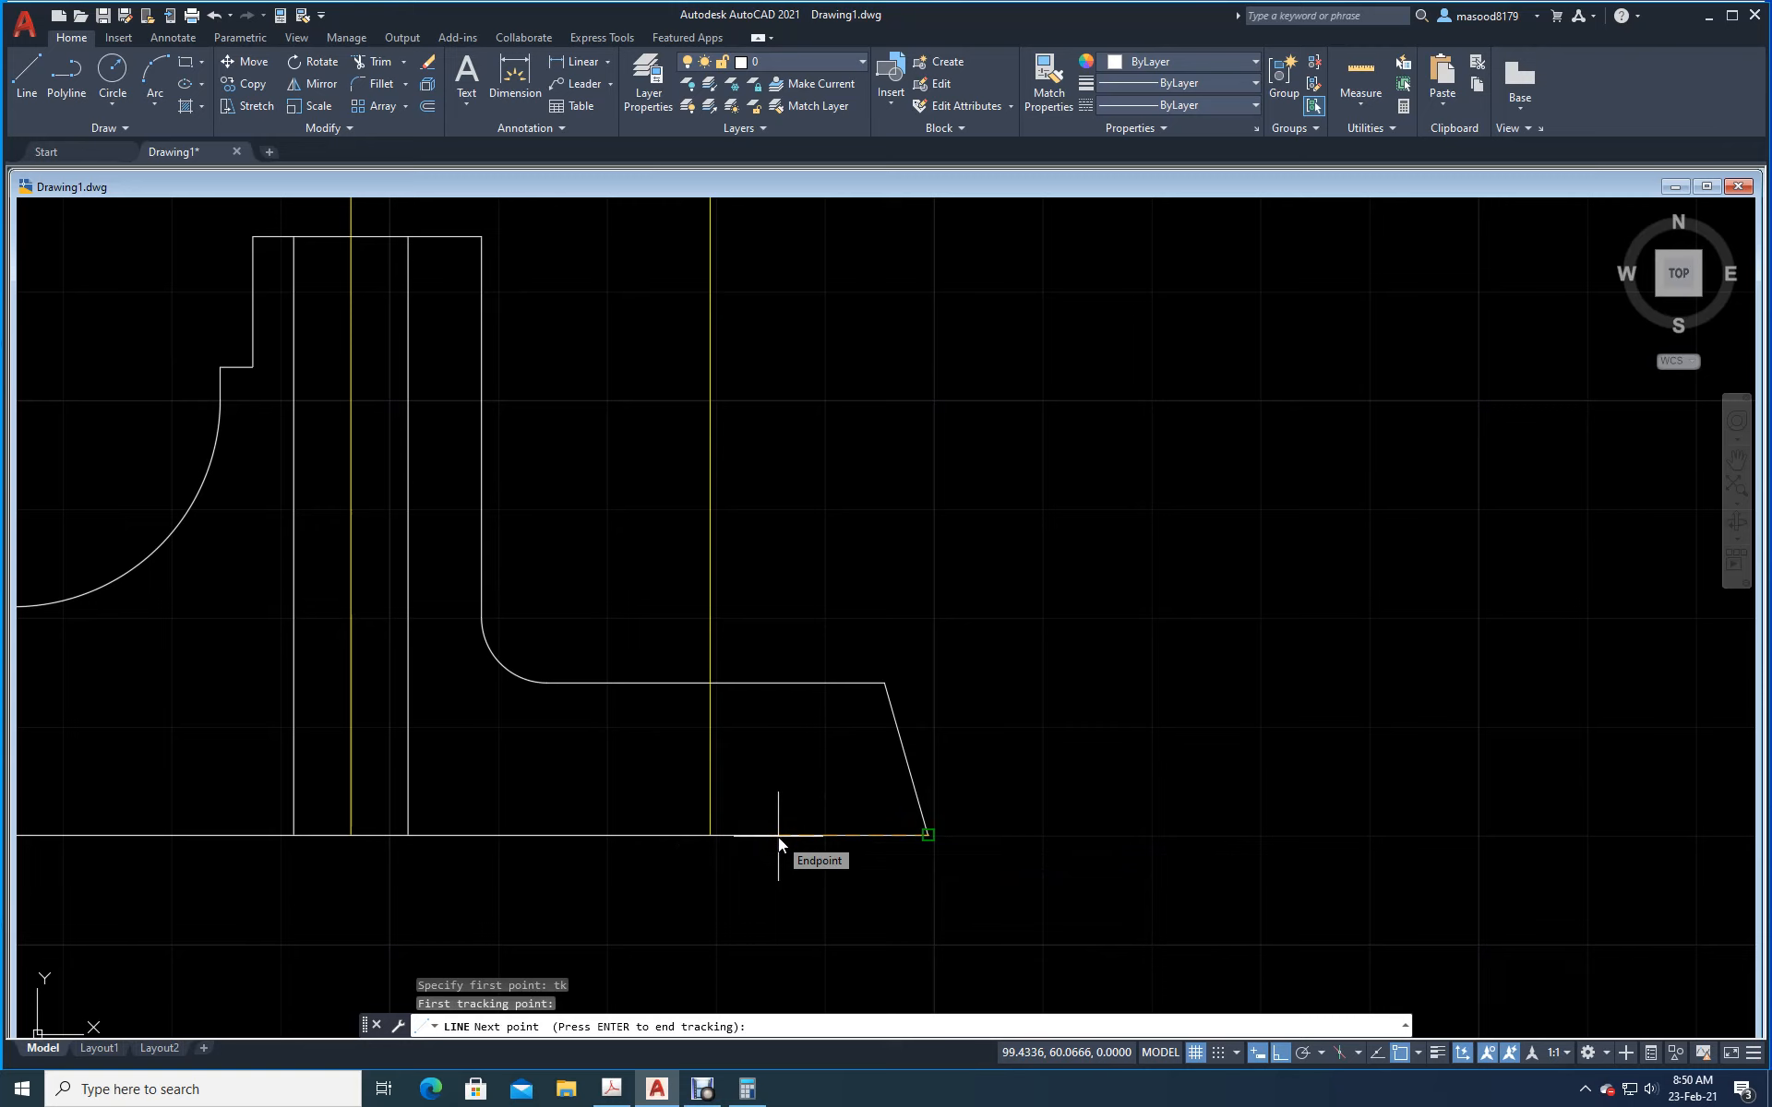
pyautogui.write('8')
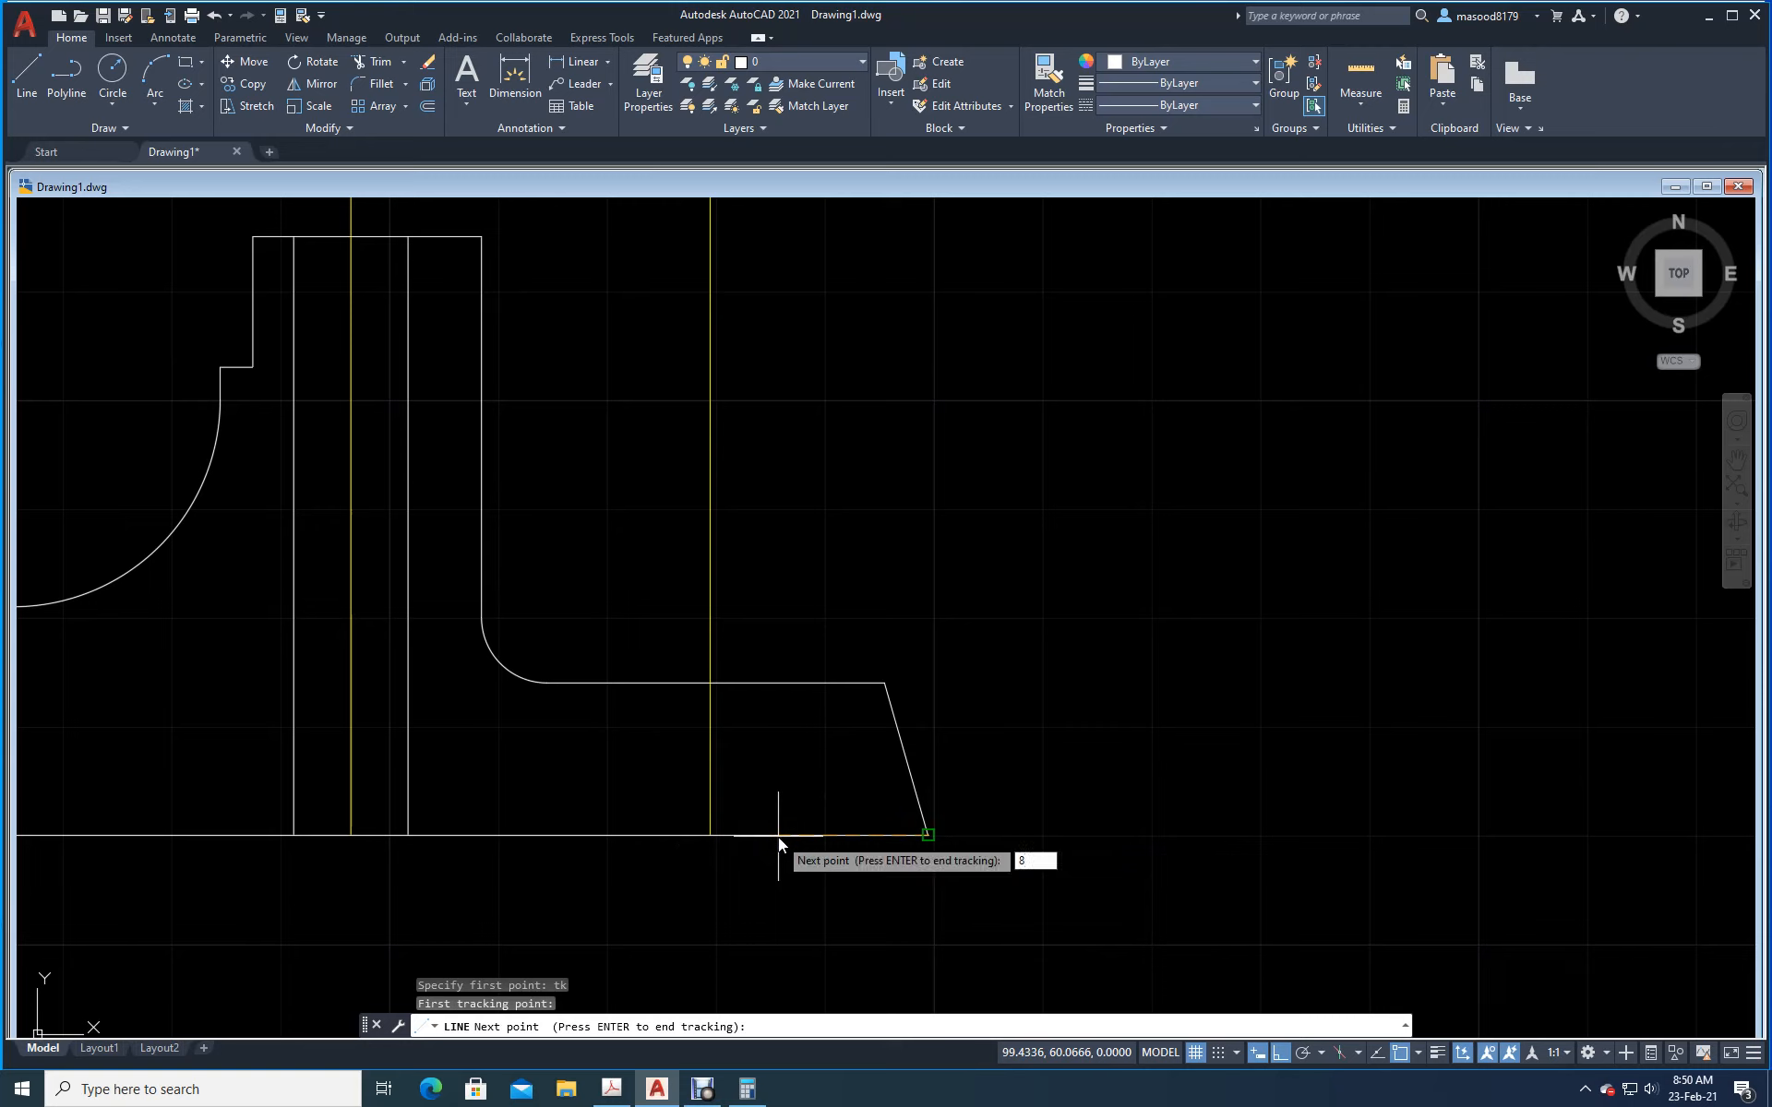
pyautogui.press('Return')
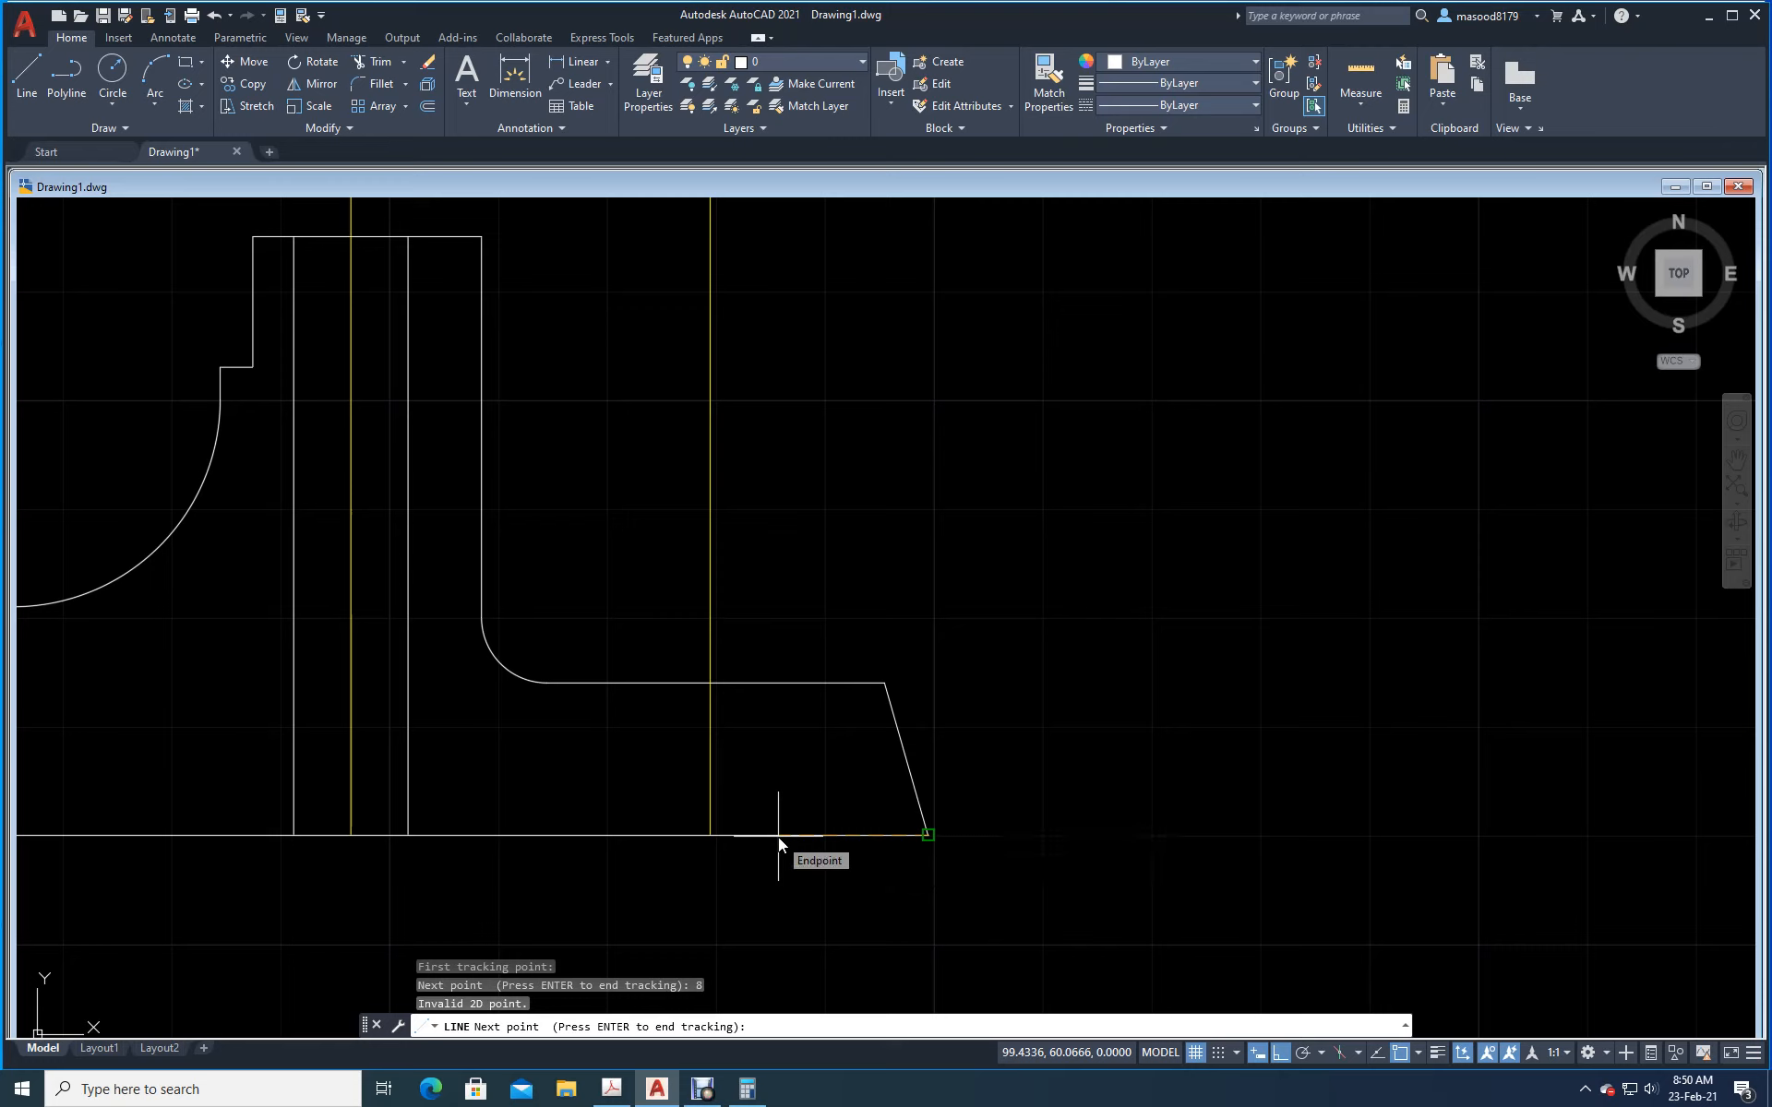
pyautogui.press('Return')
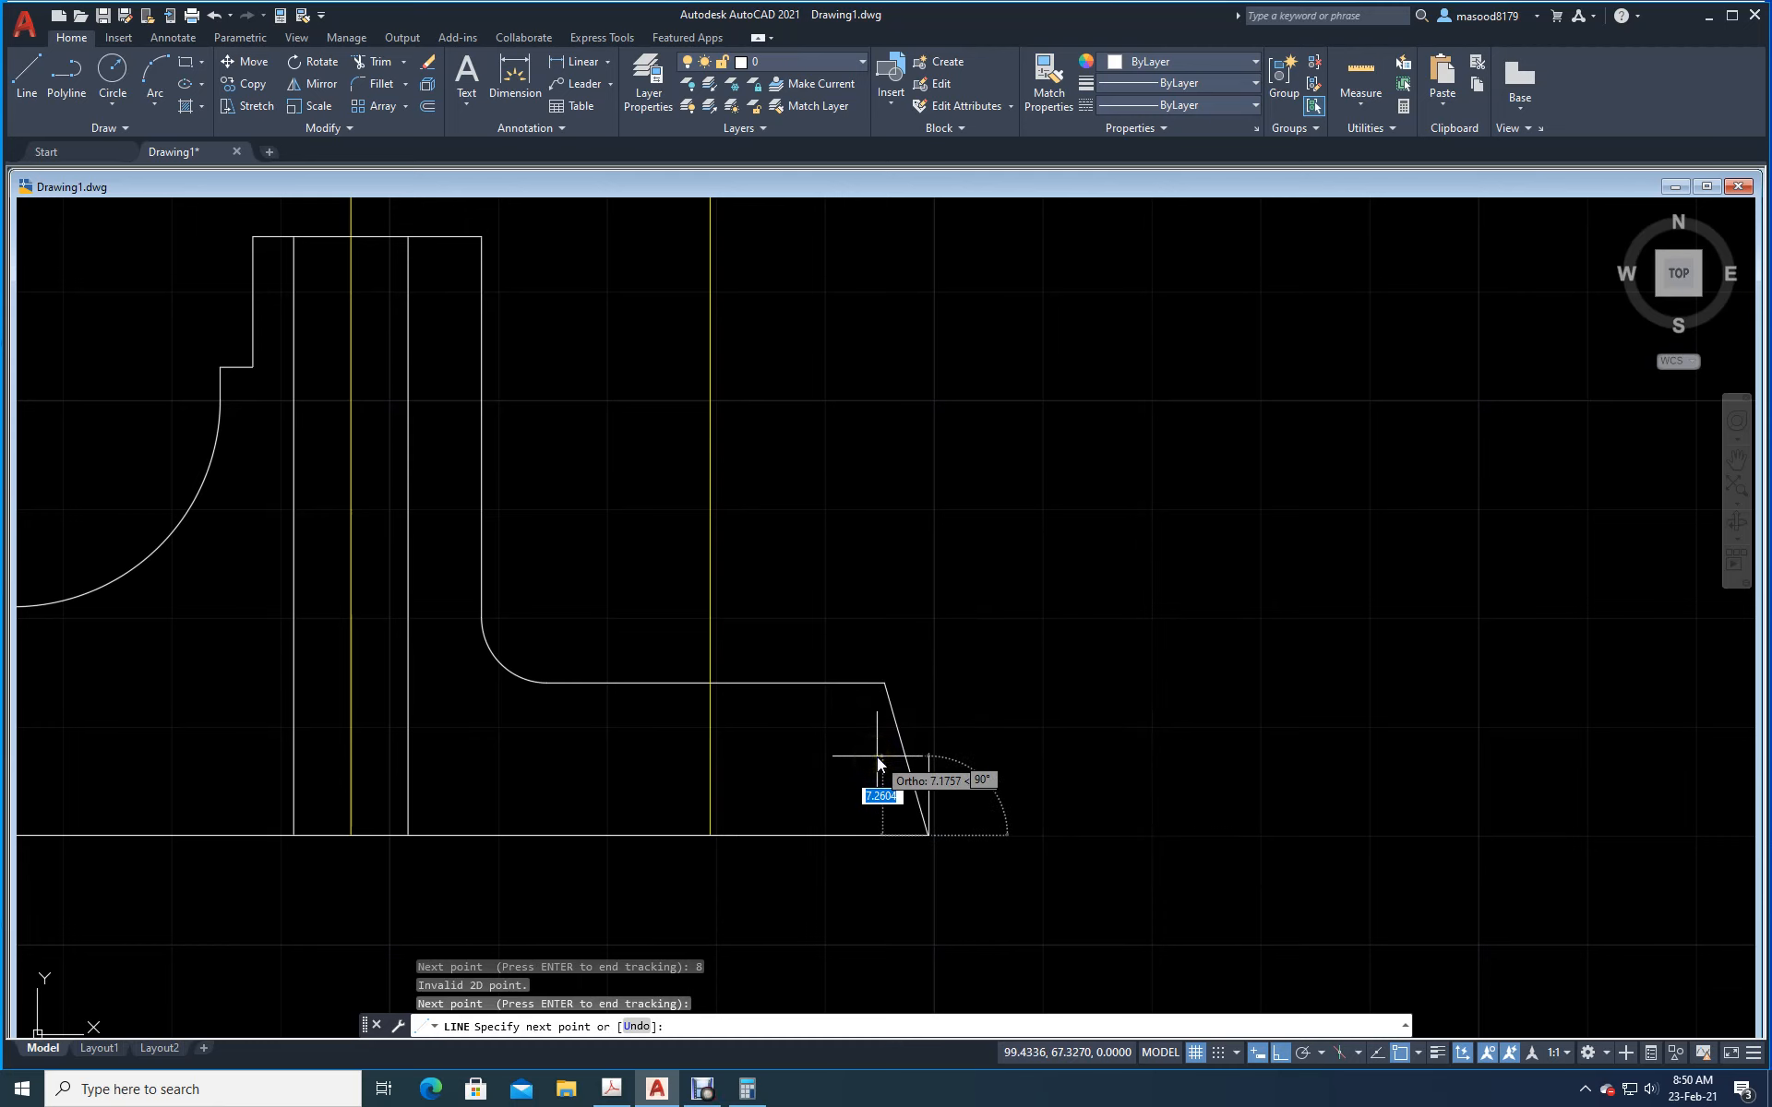
pyautogui.write('2')
pyautogui.press('Return')
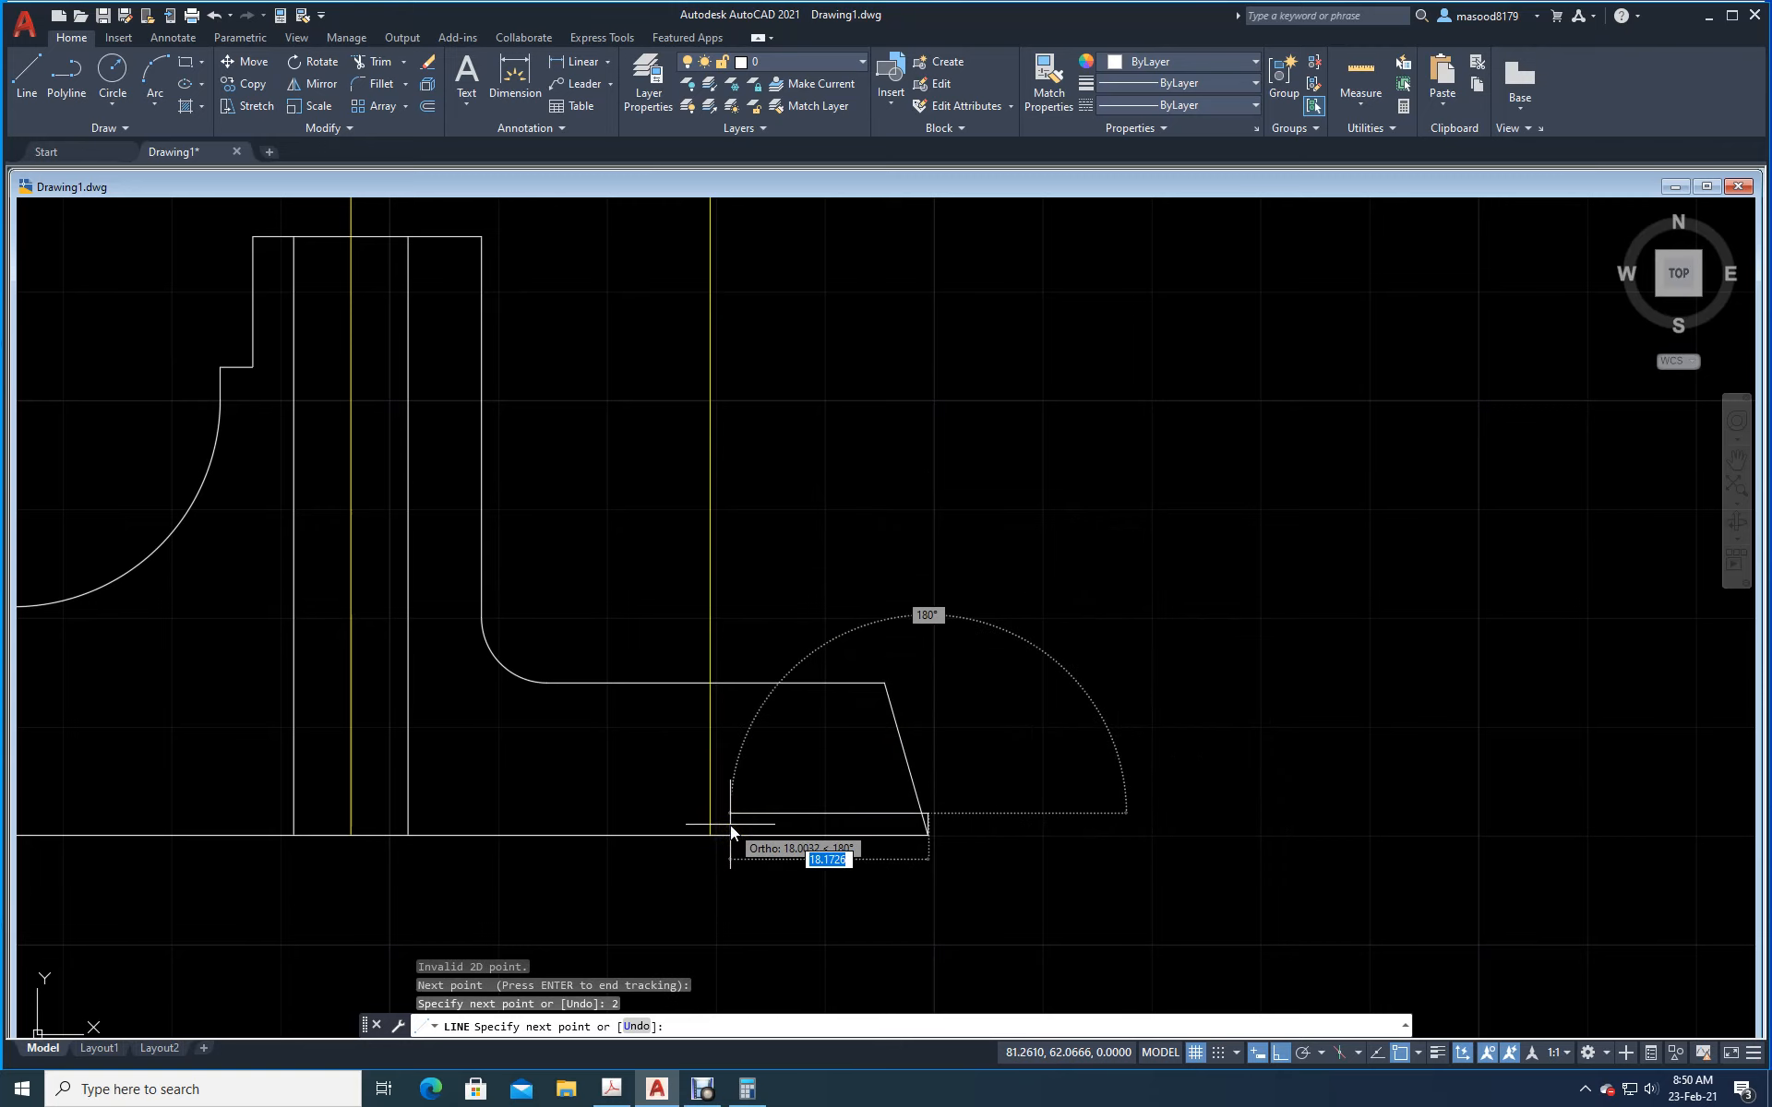
pyautogui.press('Escape')
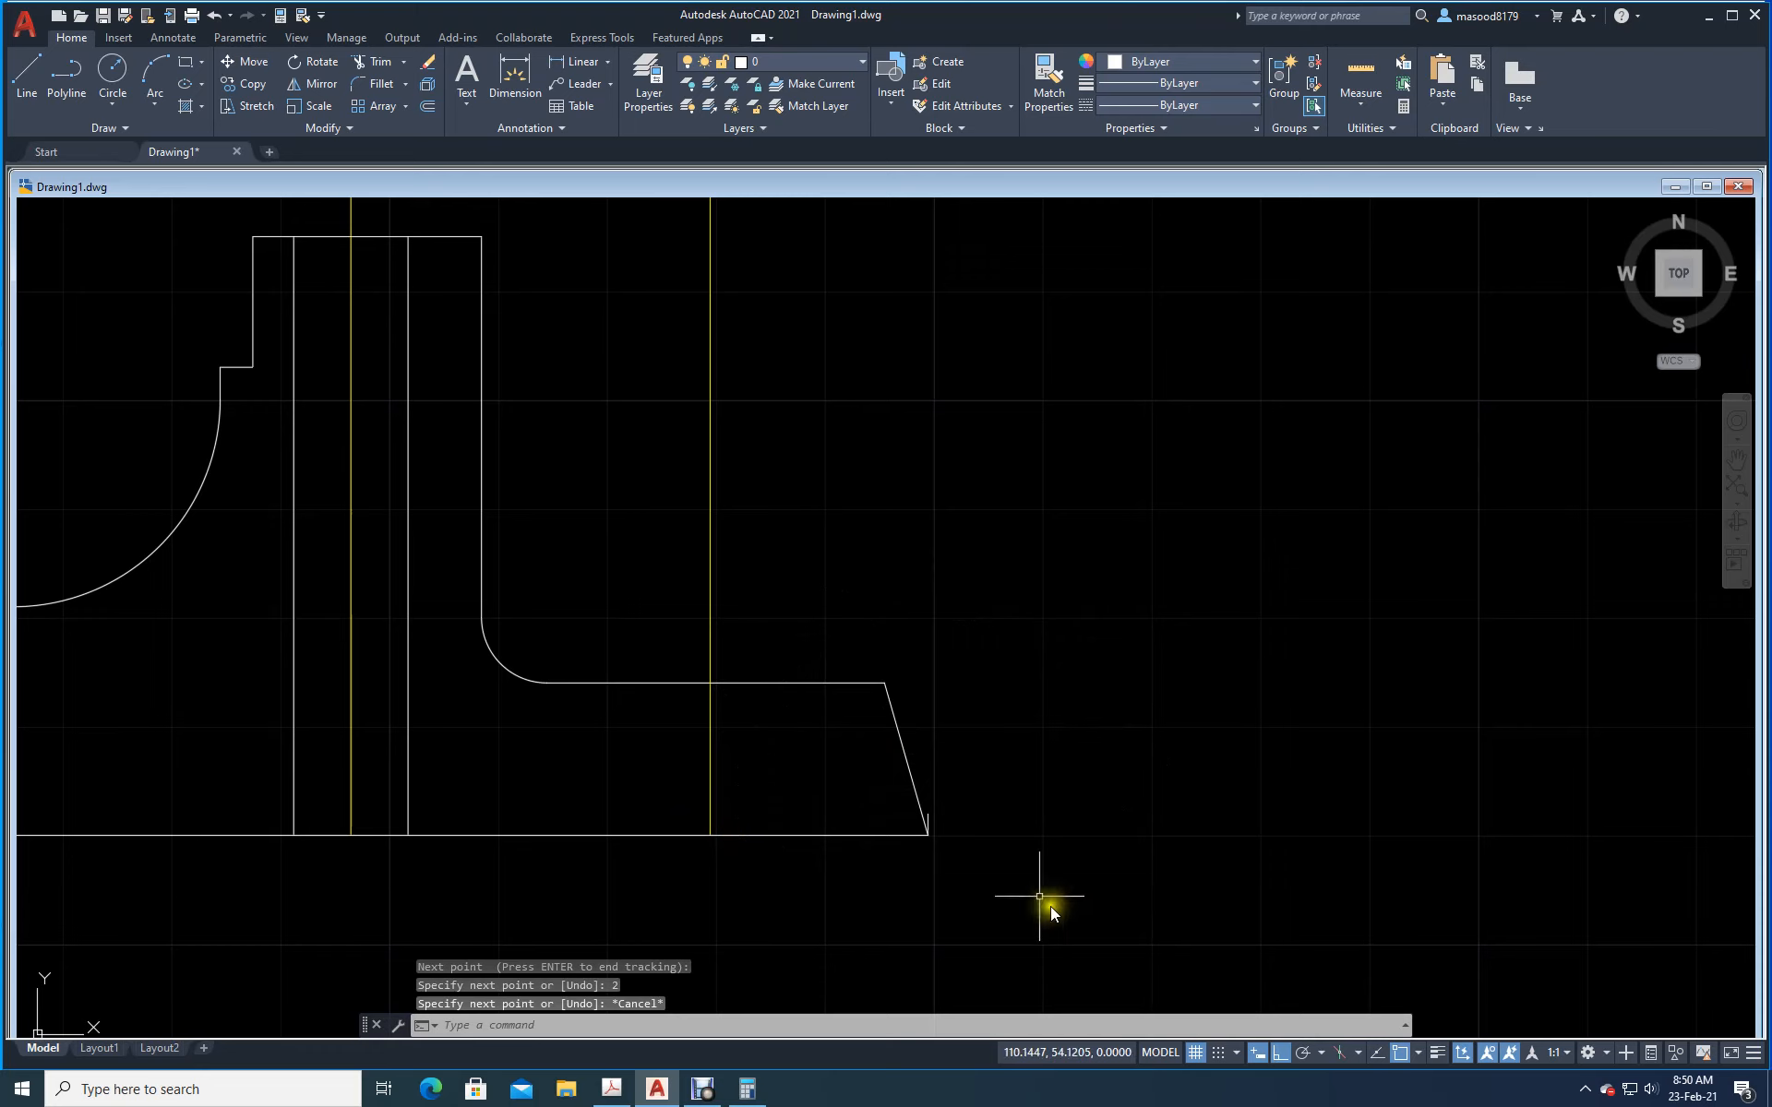
# Step: Erase the 2-unit vertical line at the base's lower-right corner
pyautogui.scroll(4, 1017, 879)
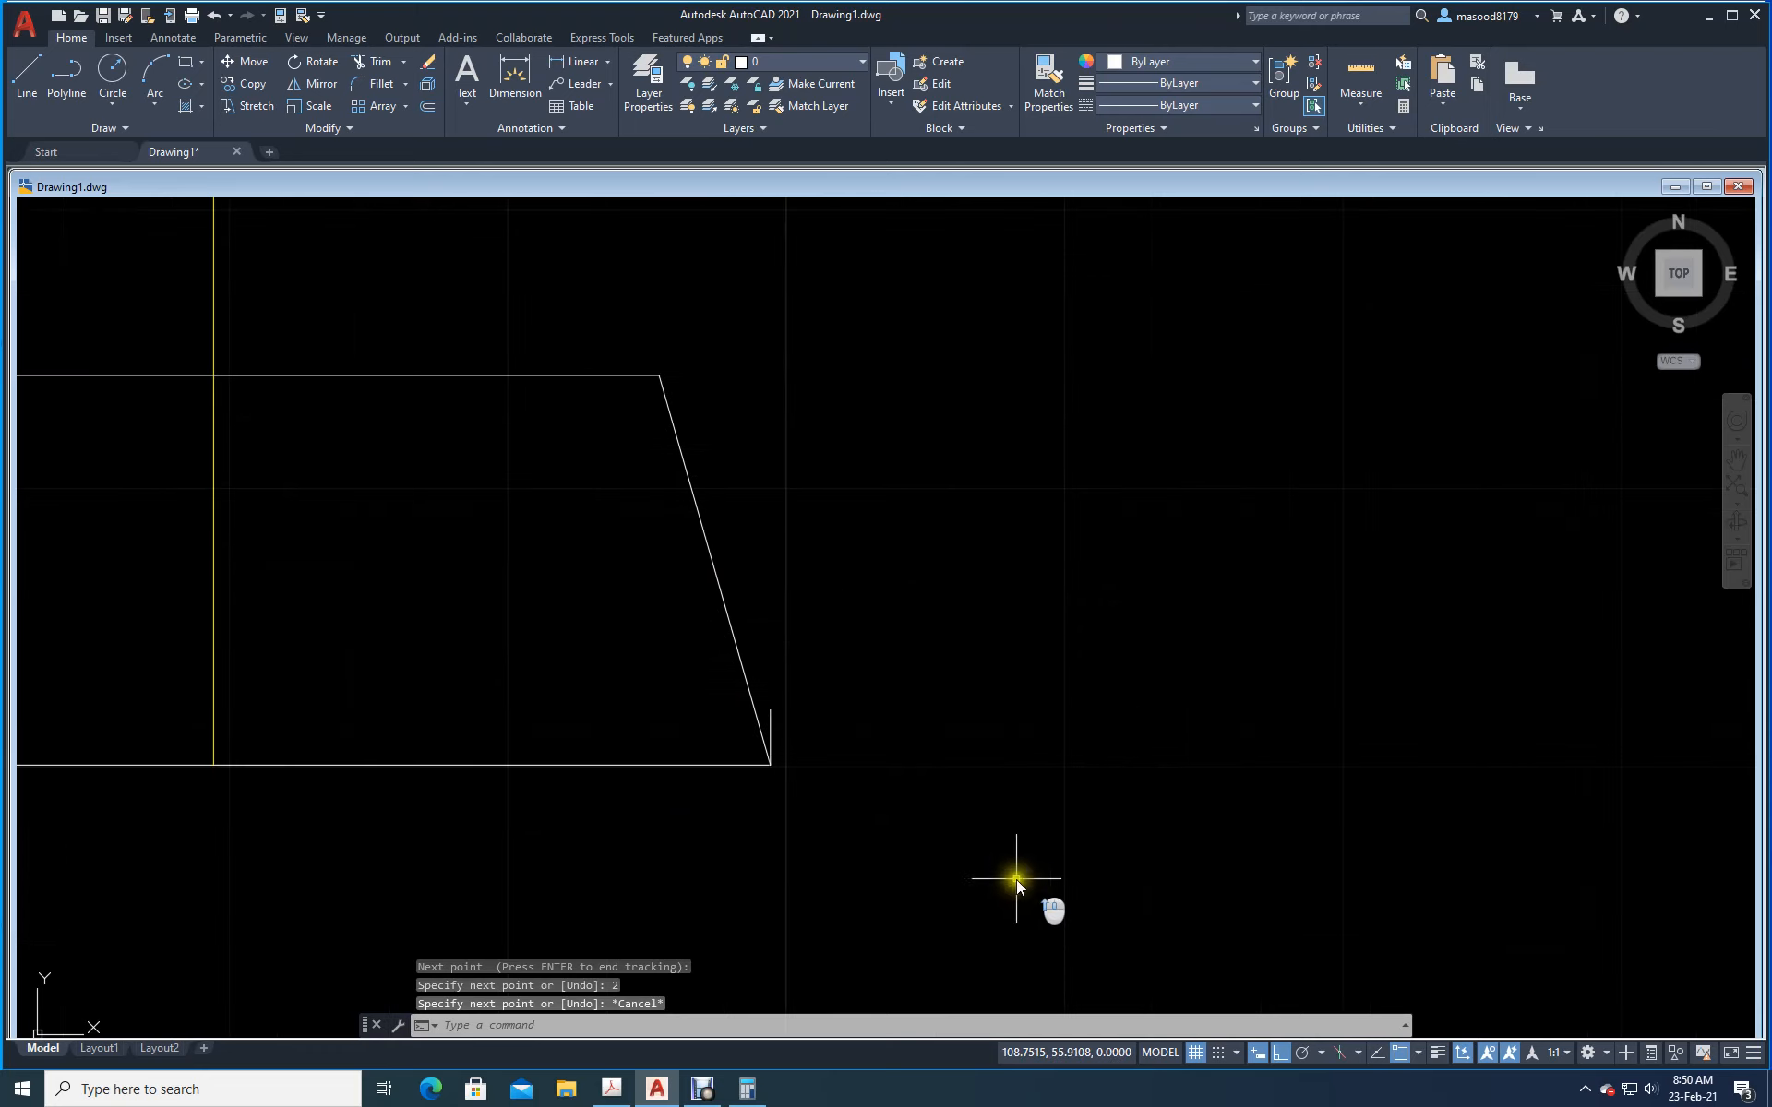
pyautogui.click(428, 63)
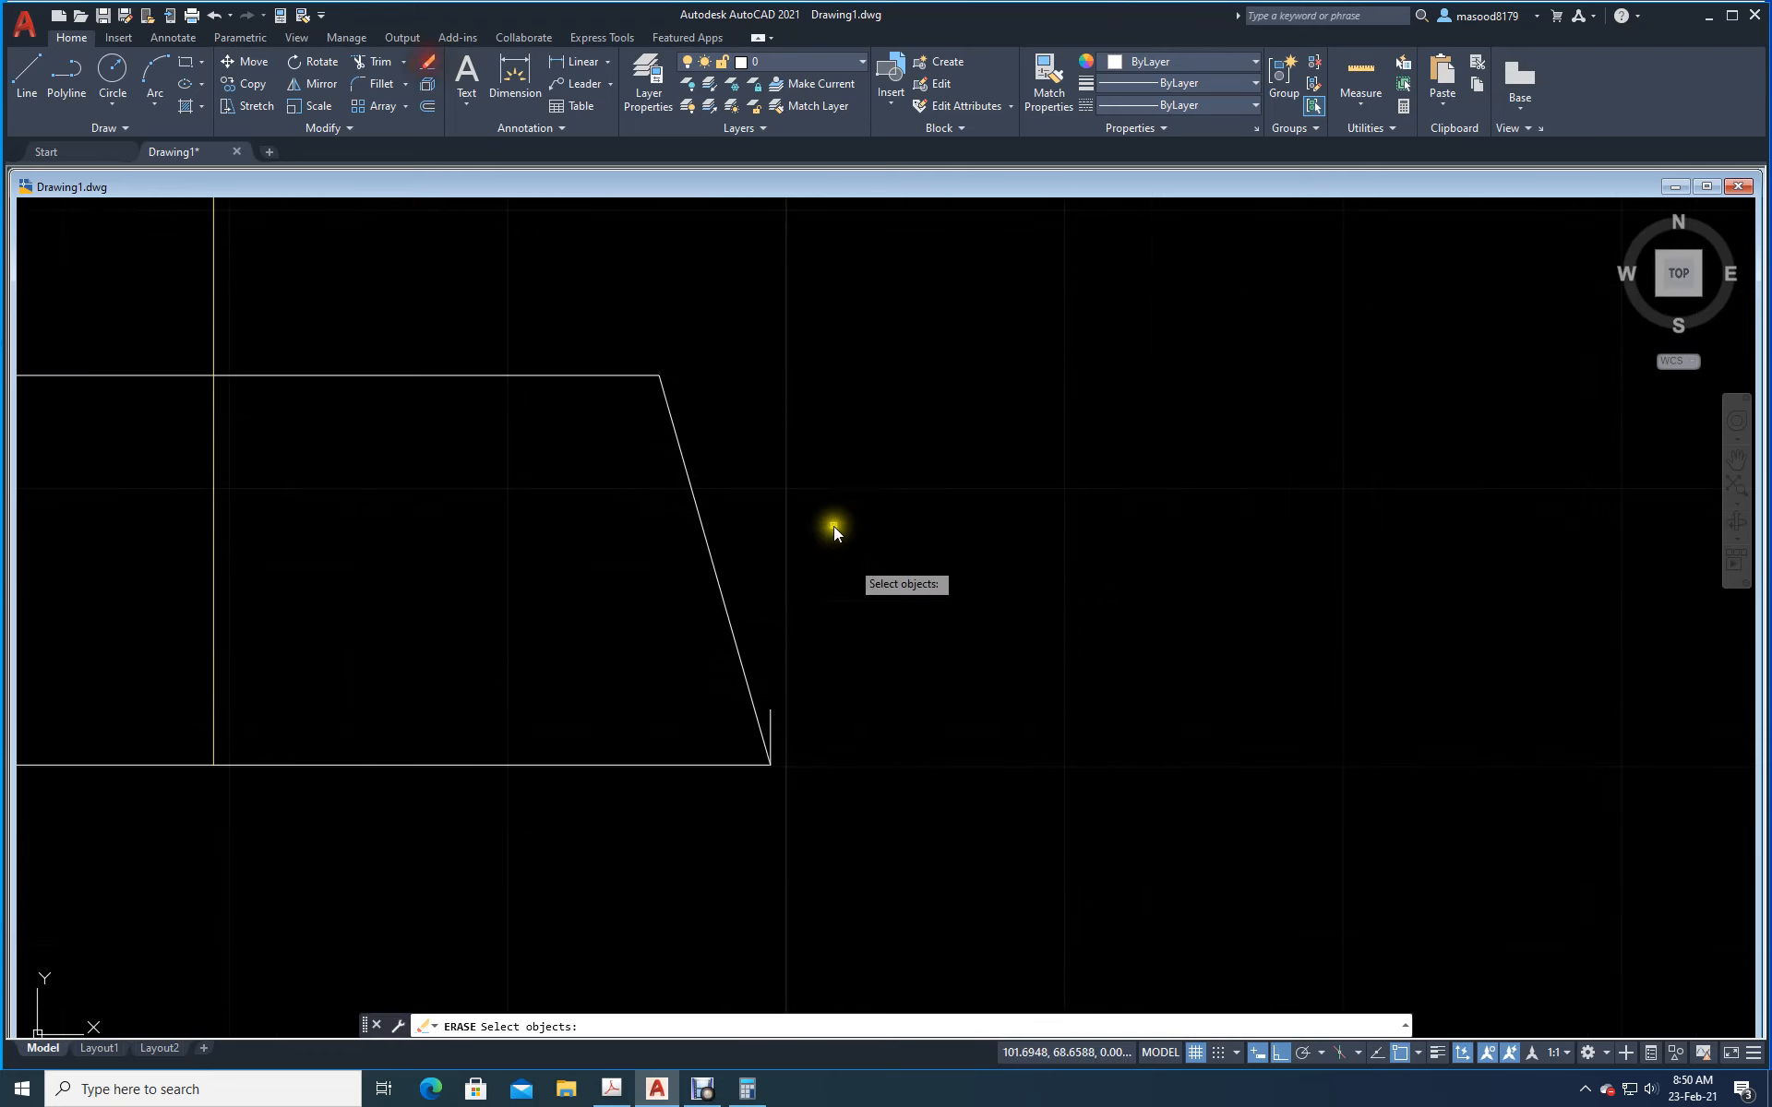
pyautogui.click(770, 722)
pyautogui.press('Return')
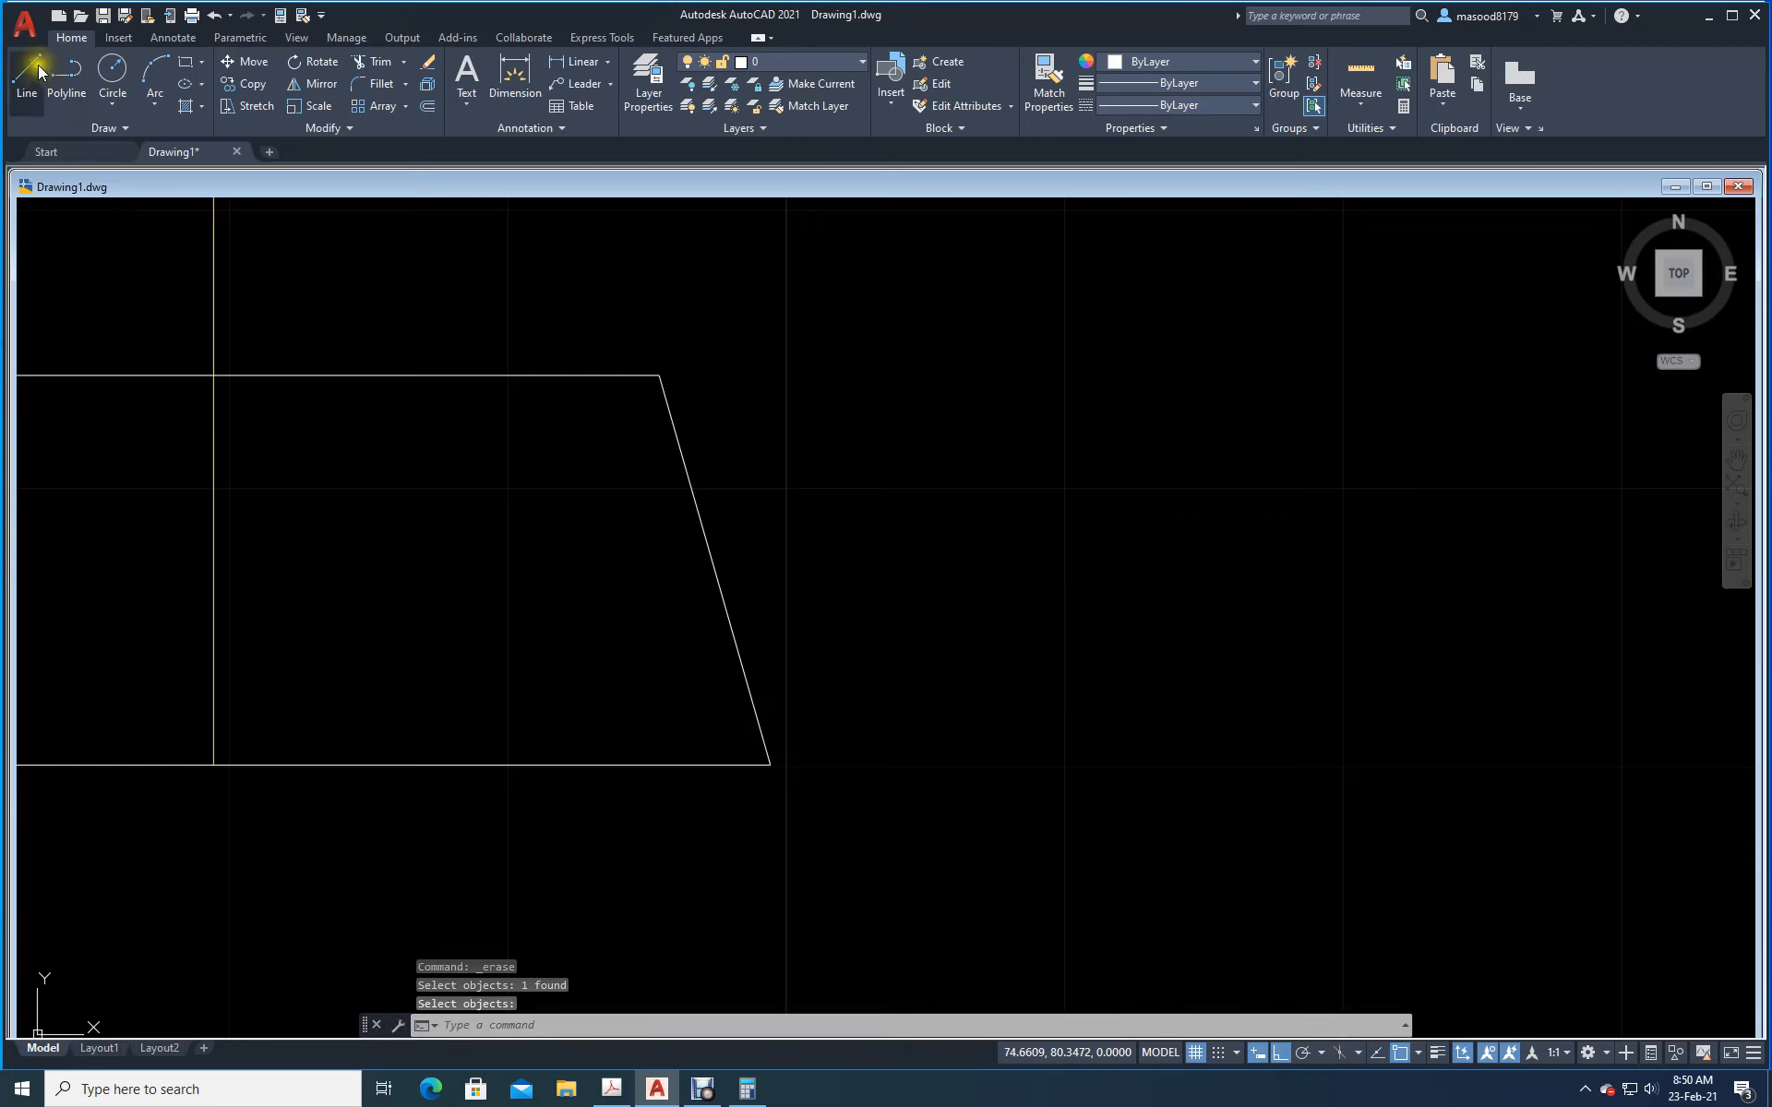
# Step: Draw a vertical line upward from the base's lower-right corner, about a third of the flange's height
pyautogui.click(28, 74)
pyautogui.click(770, 764)
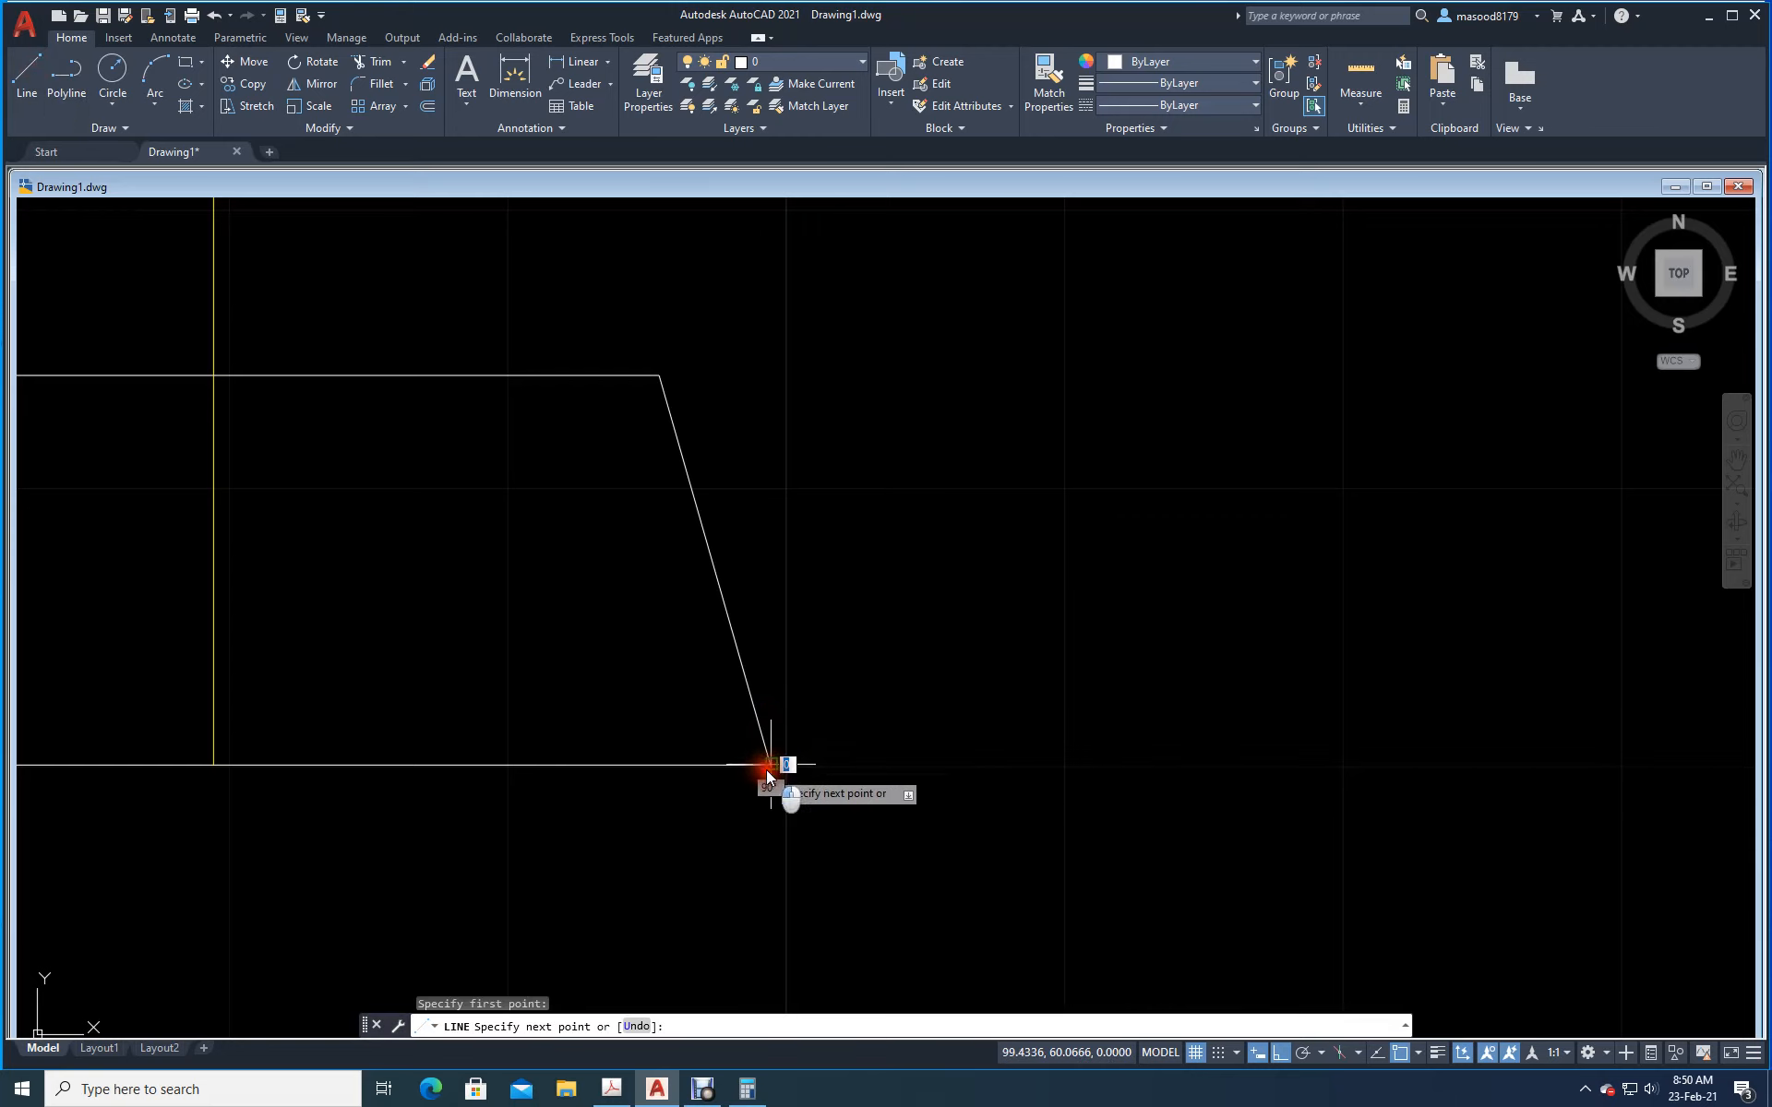
pyautogui.click(771, 635)
pyautogui.press('Return')
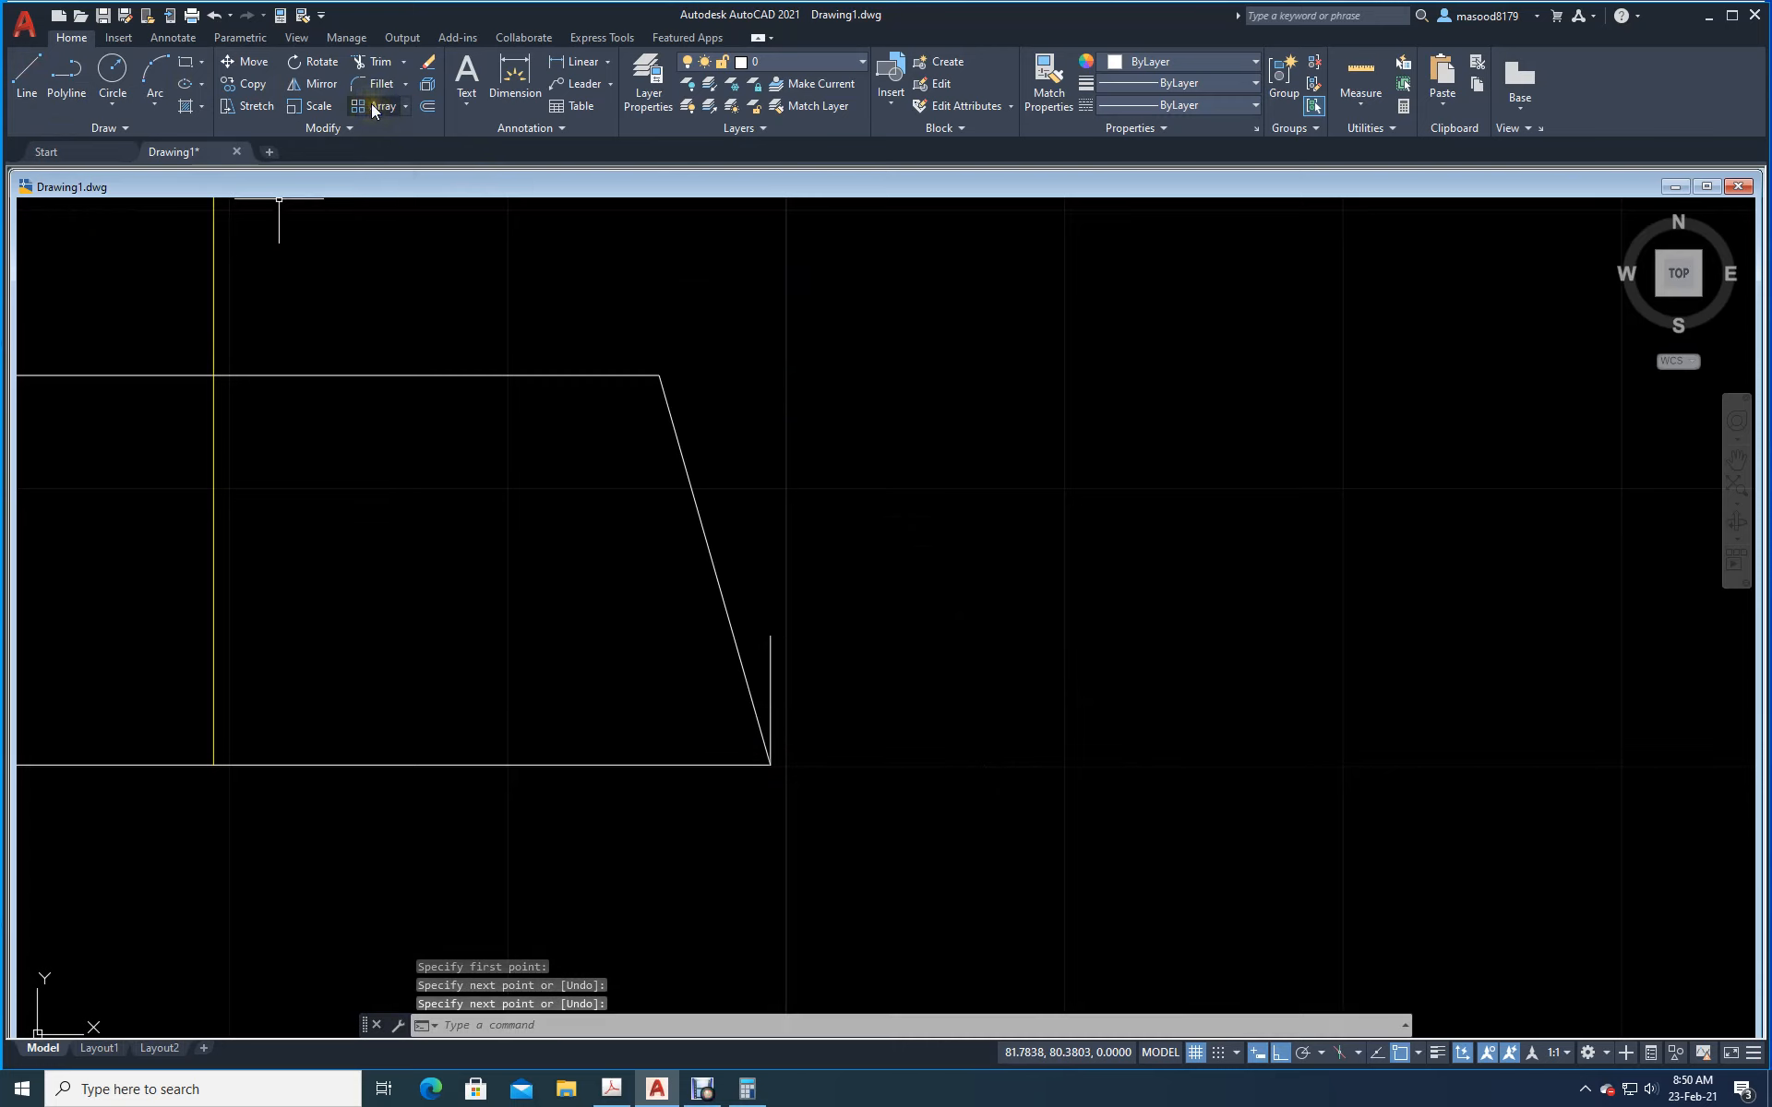
# Step: Offset the short vertical line at the base's lower-right corner 8 units inward
pyautogui.click(425, 109)
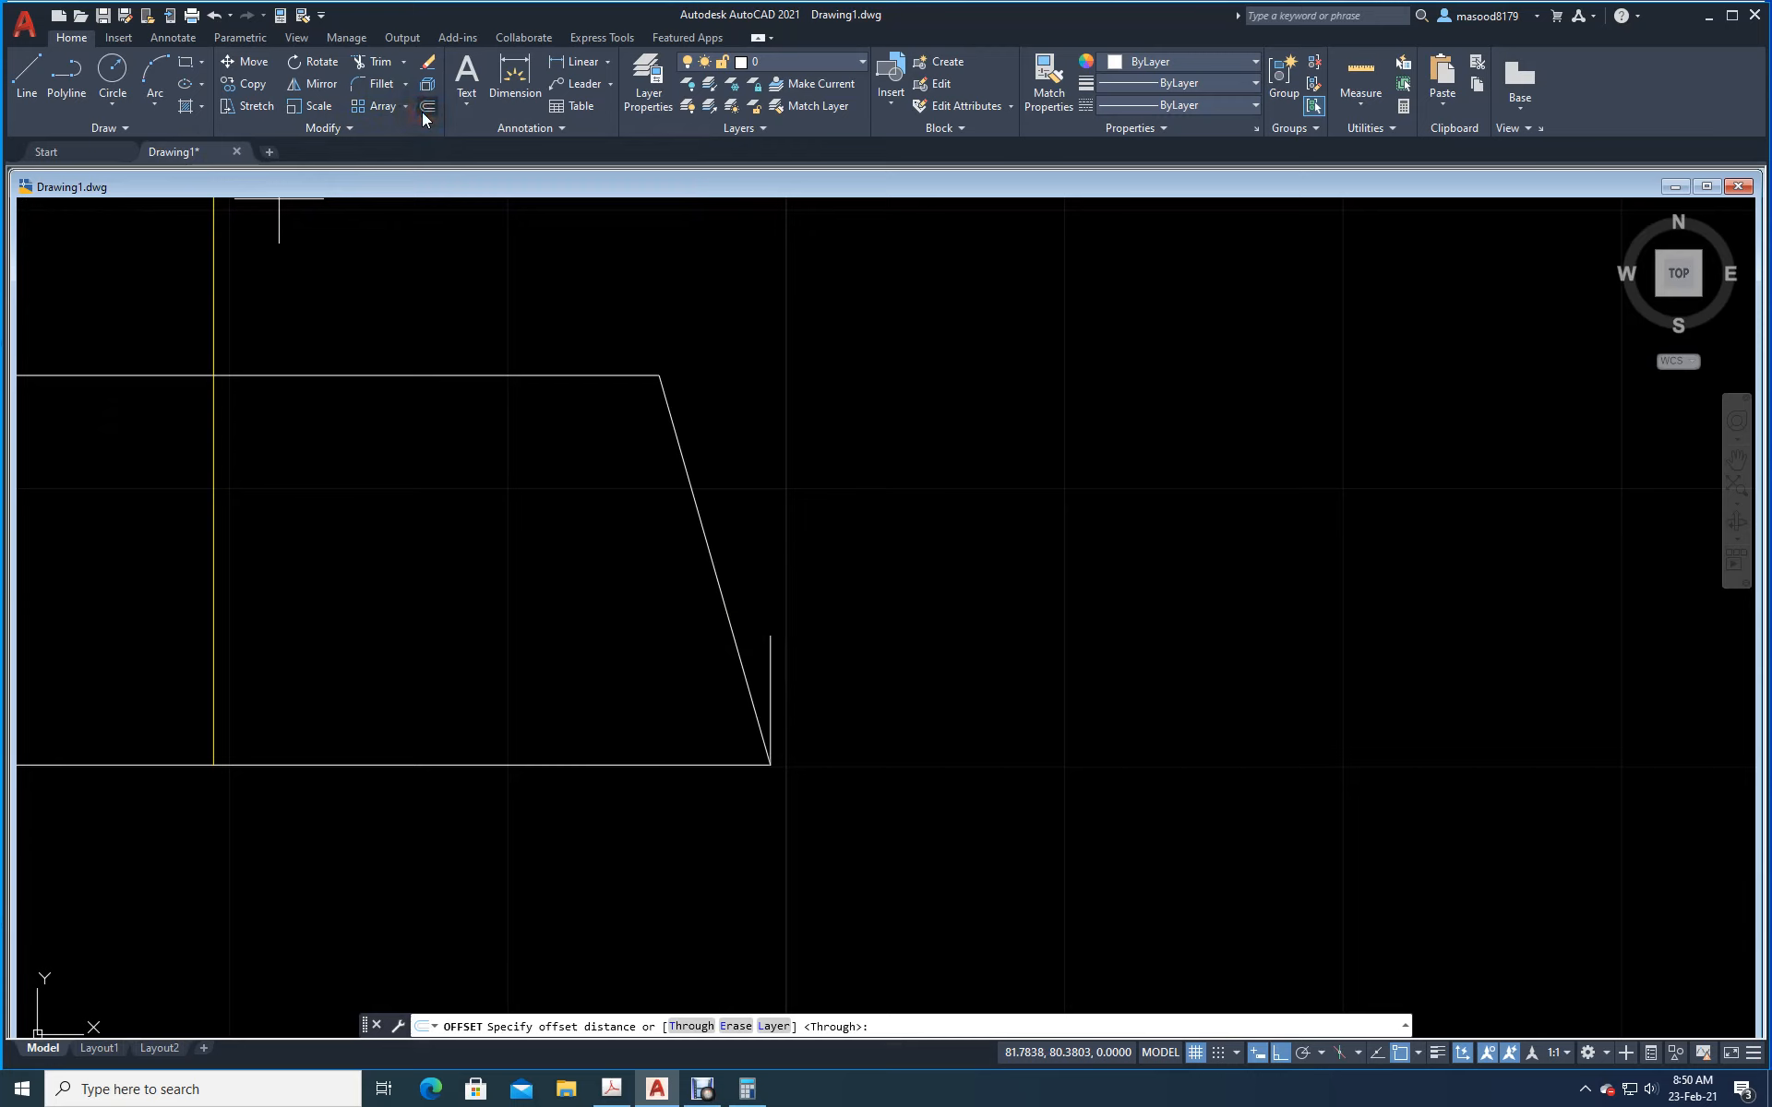
pyautogui.write('8')
pyautogui.press('Return')
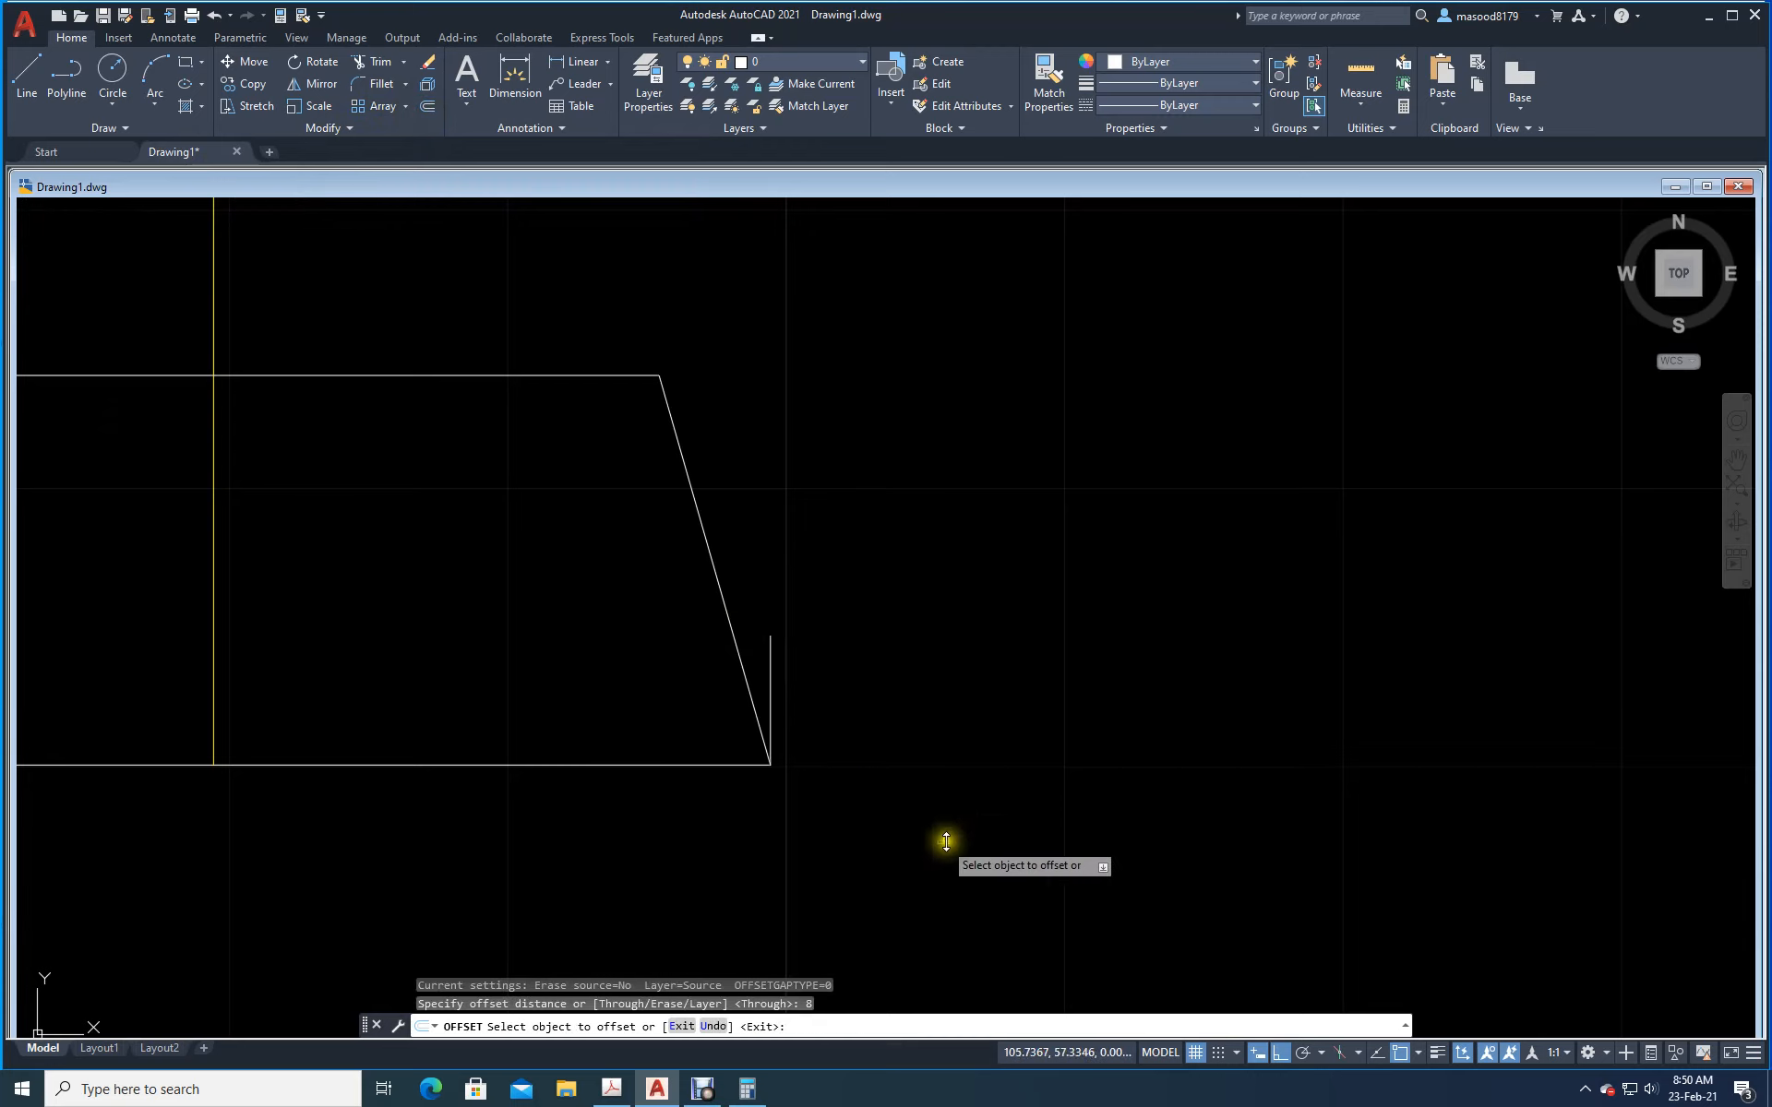
pyautogui.click(770, 675)
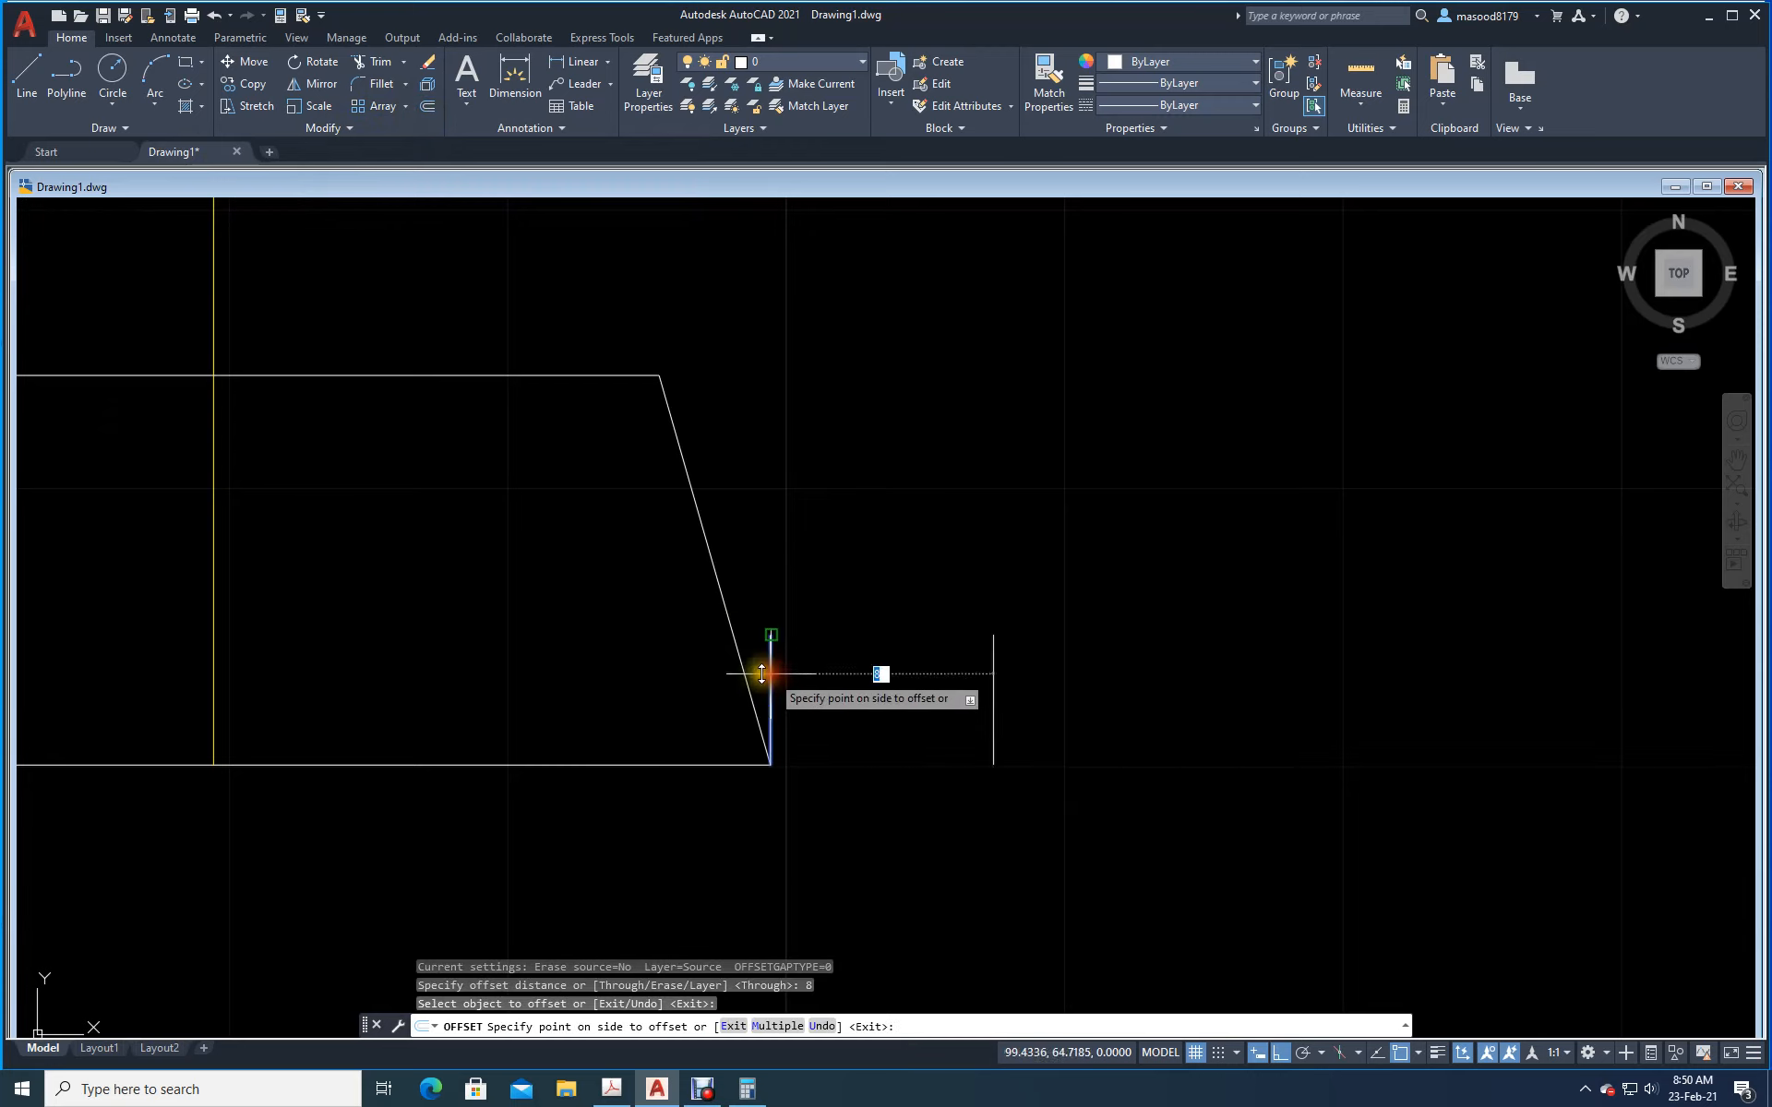
pyautogui.click(628, 691)
pyautogui.press('Return')
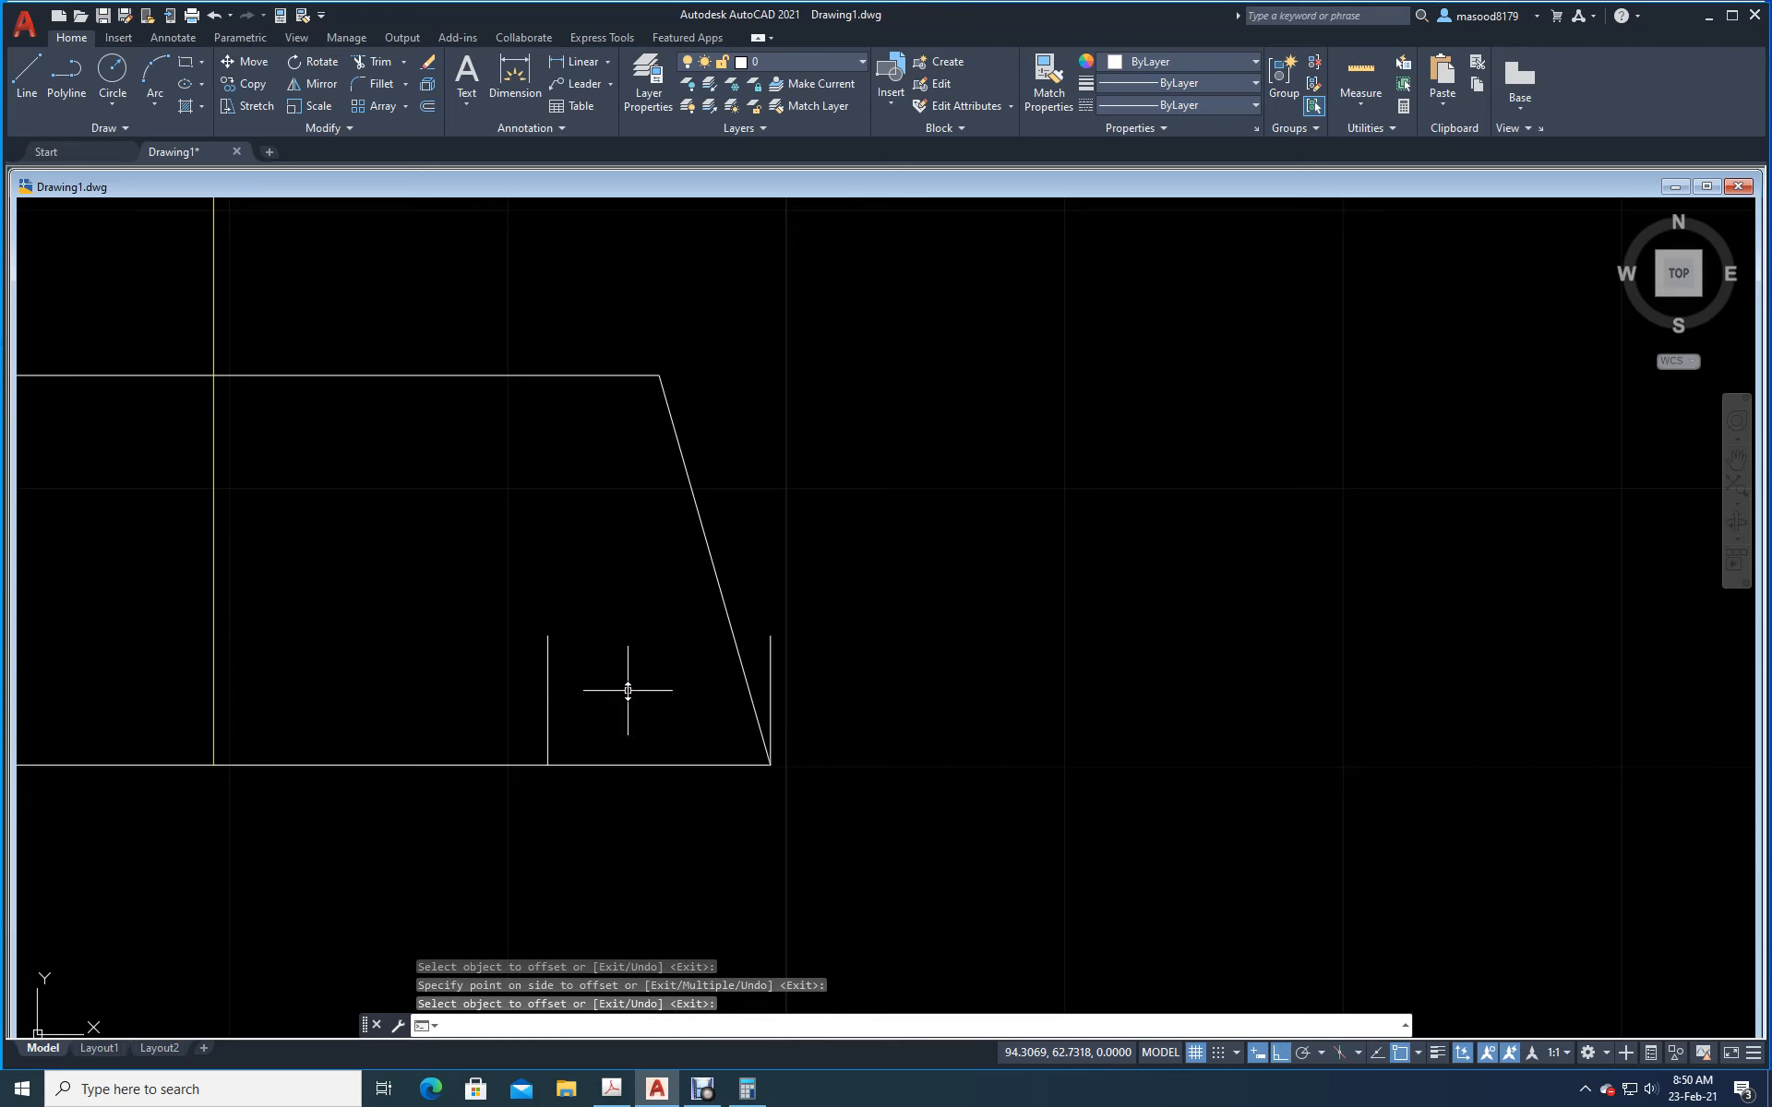
# Step: Offset the base's bottom edge 2 units upward to form the top line of the underside recess
pyautogui.scroll(-4, 332, 765)
pyautogui.moveTo(328, 759)
pyautogui.mouseDown(button='middle')
pyautogui.moveTo(842, 661)
pyautogui.moveTo(886, 704)
pyautogui.moveTo(901, 673)
pyautogui.mouseUp(button='middle')
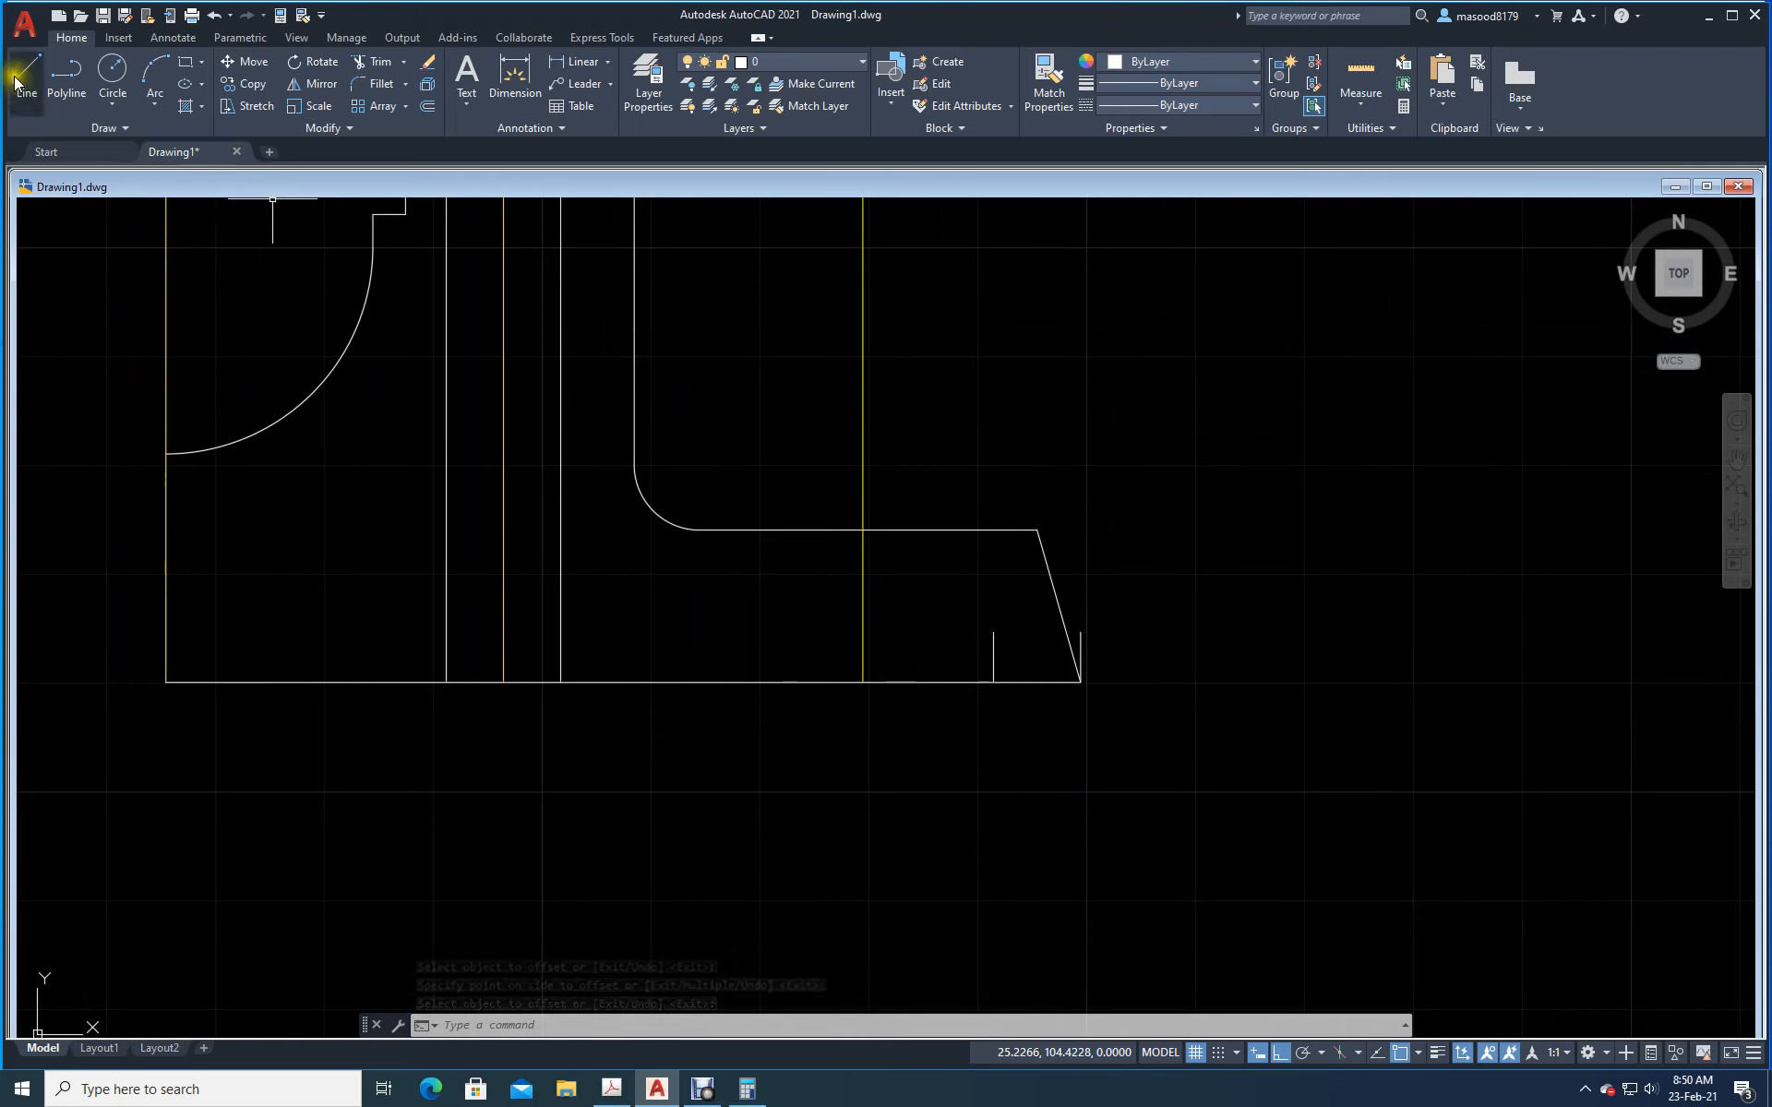
pyautogui.click(422, 108)
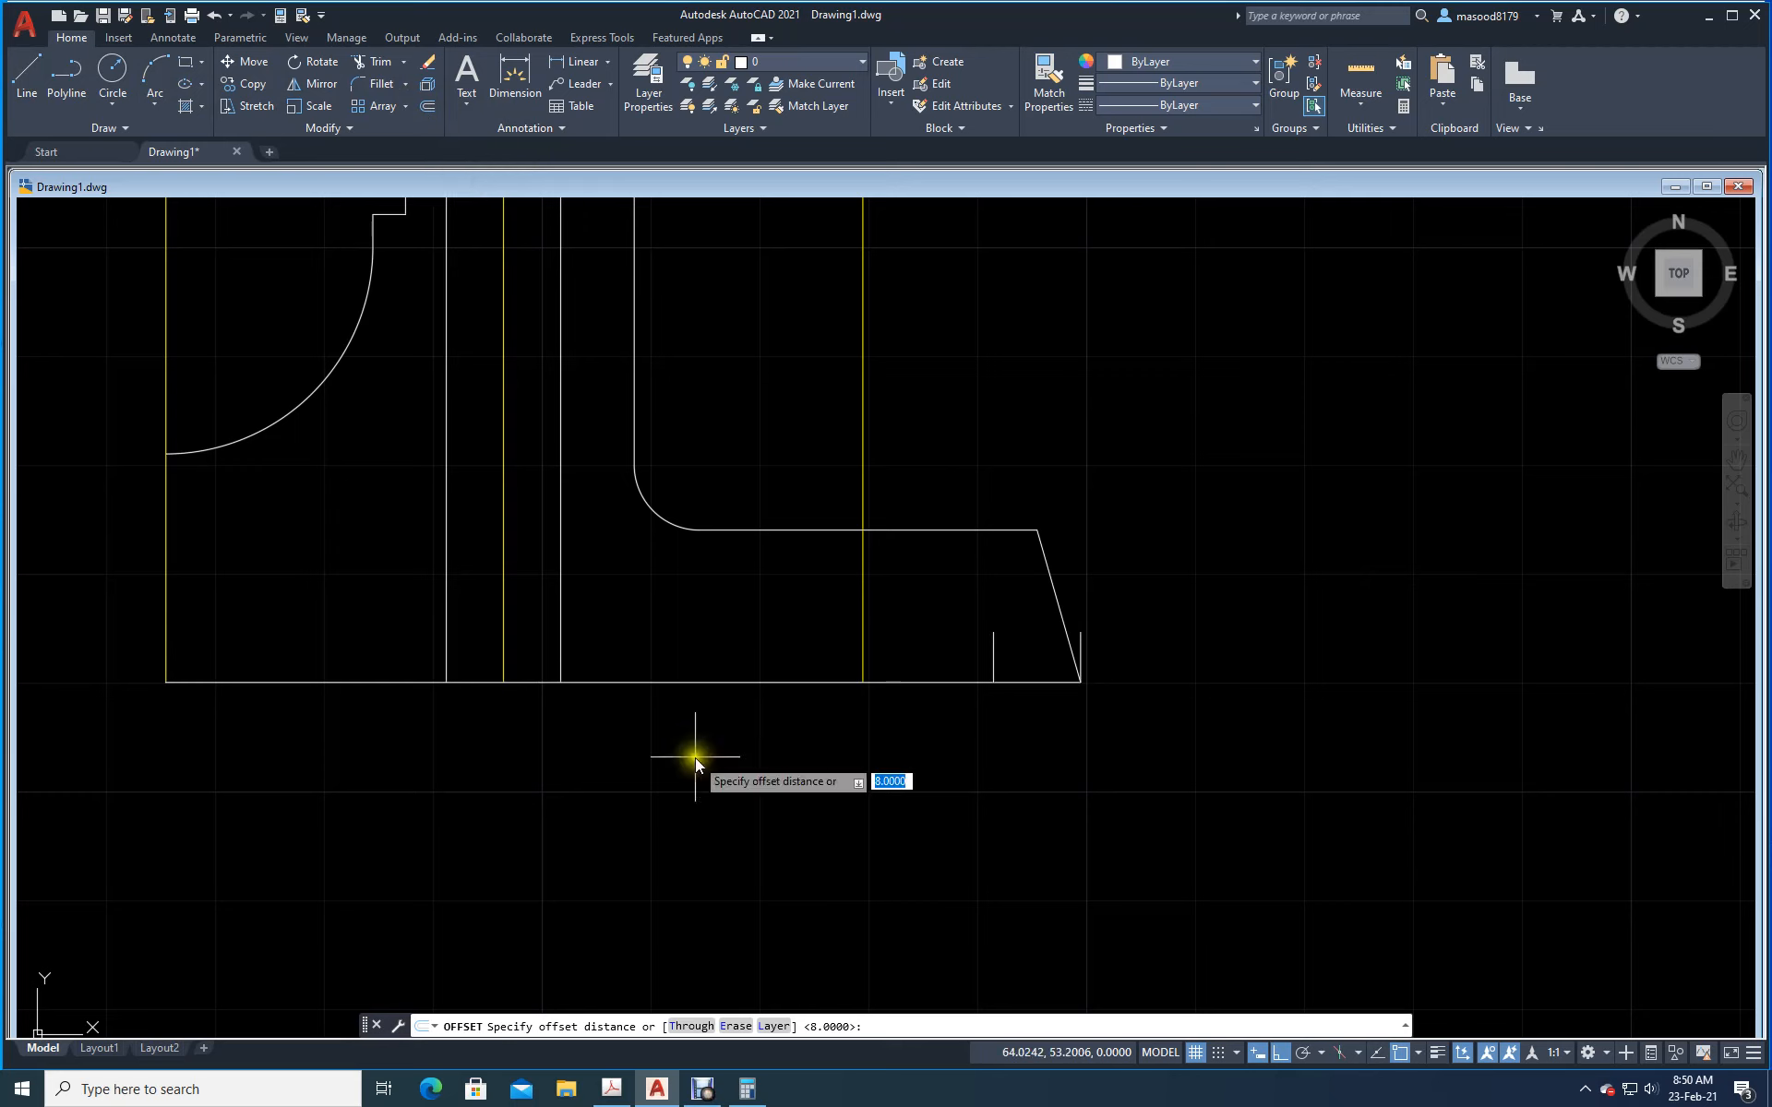
pyautogui.write('2')
pyautogui.press('Return')
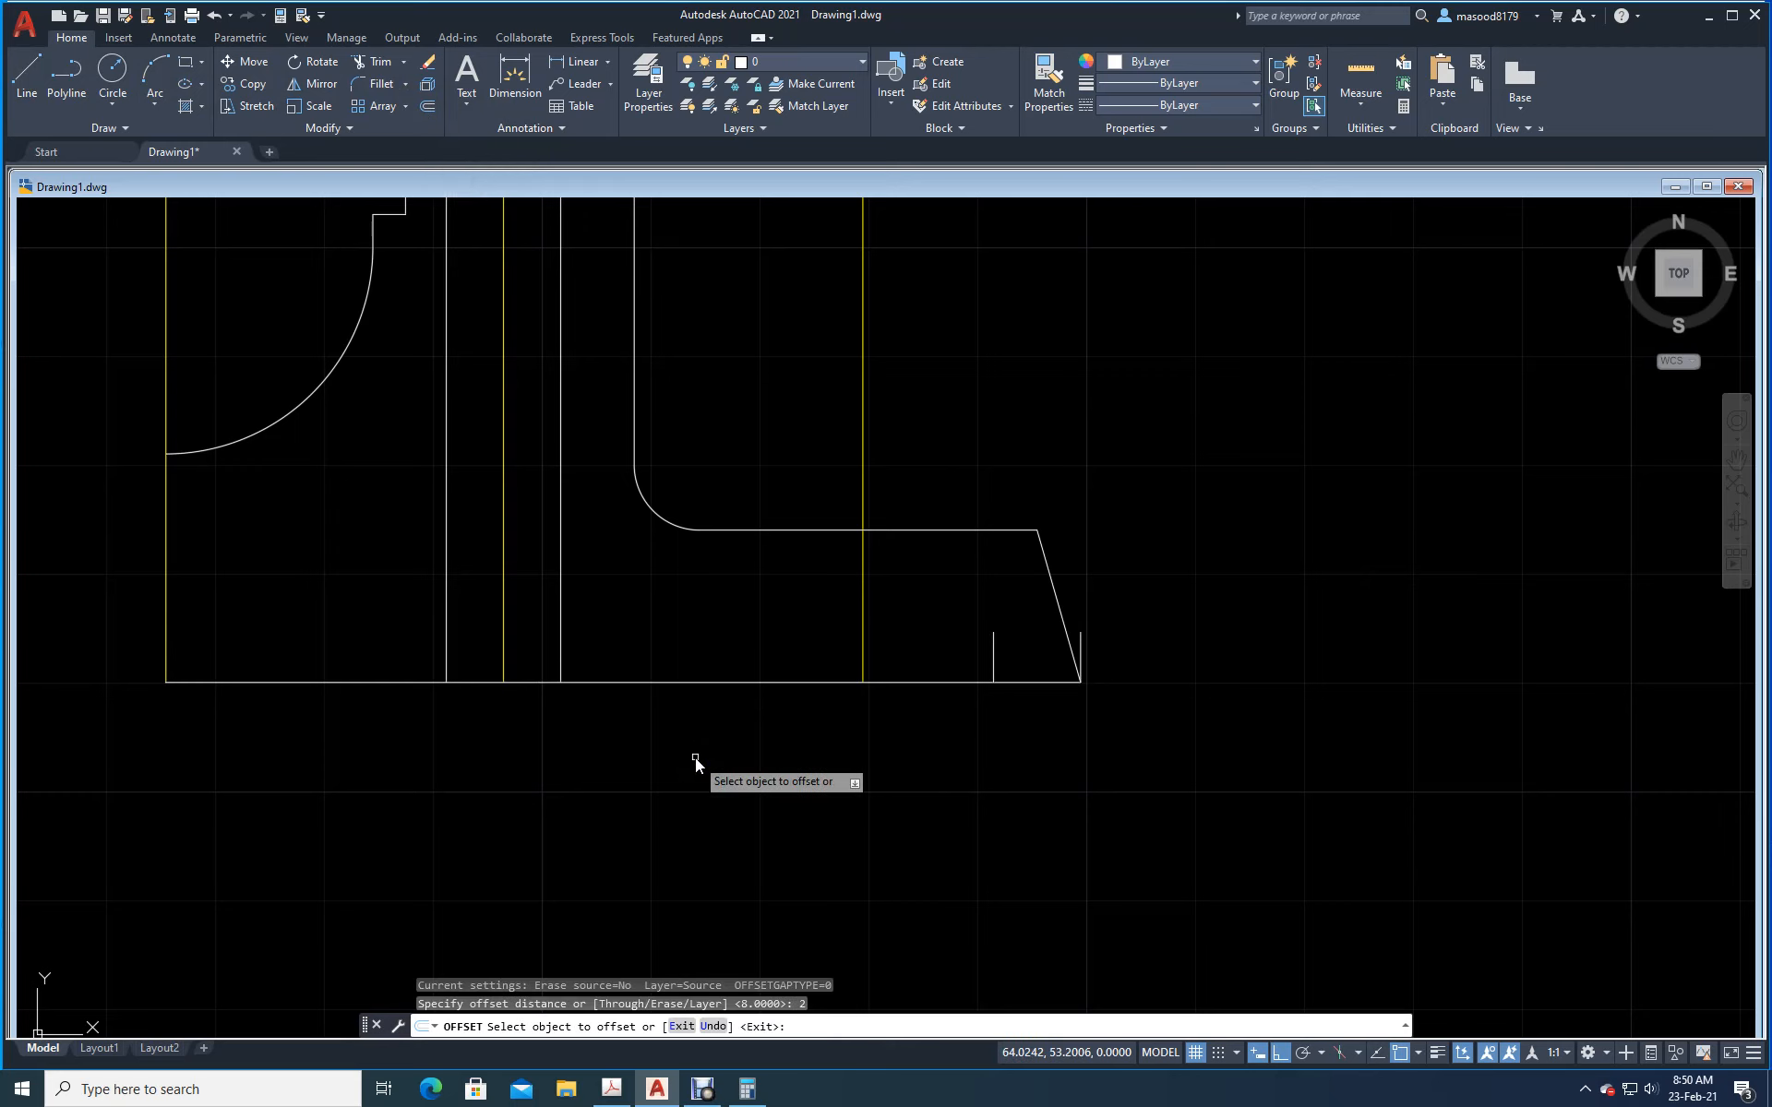
pyautogui.click(752, 682)
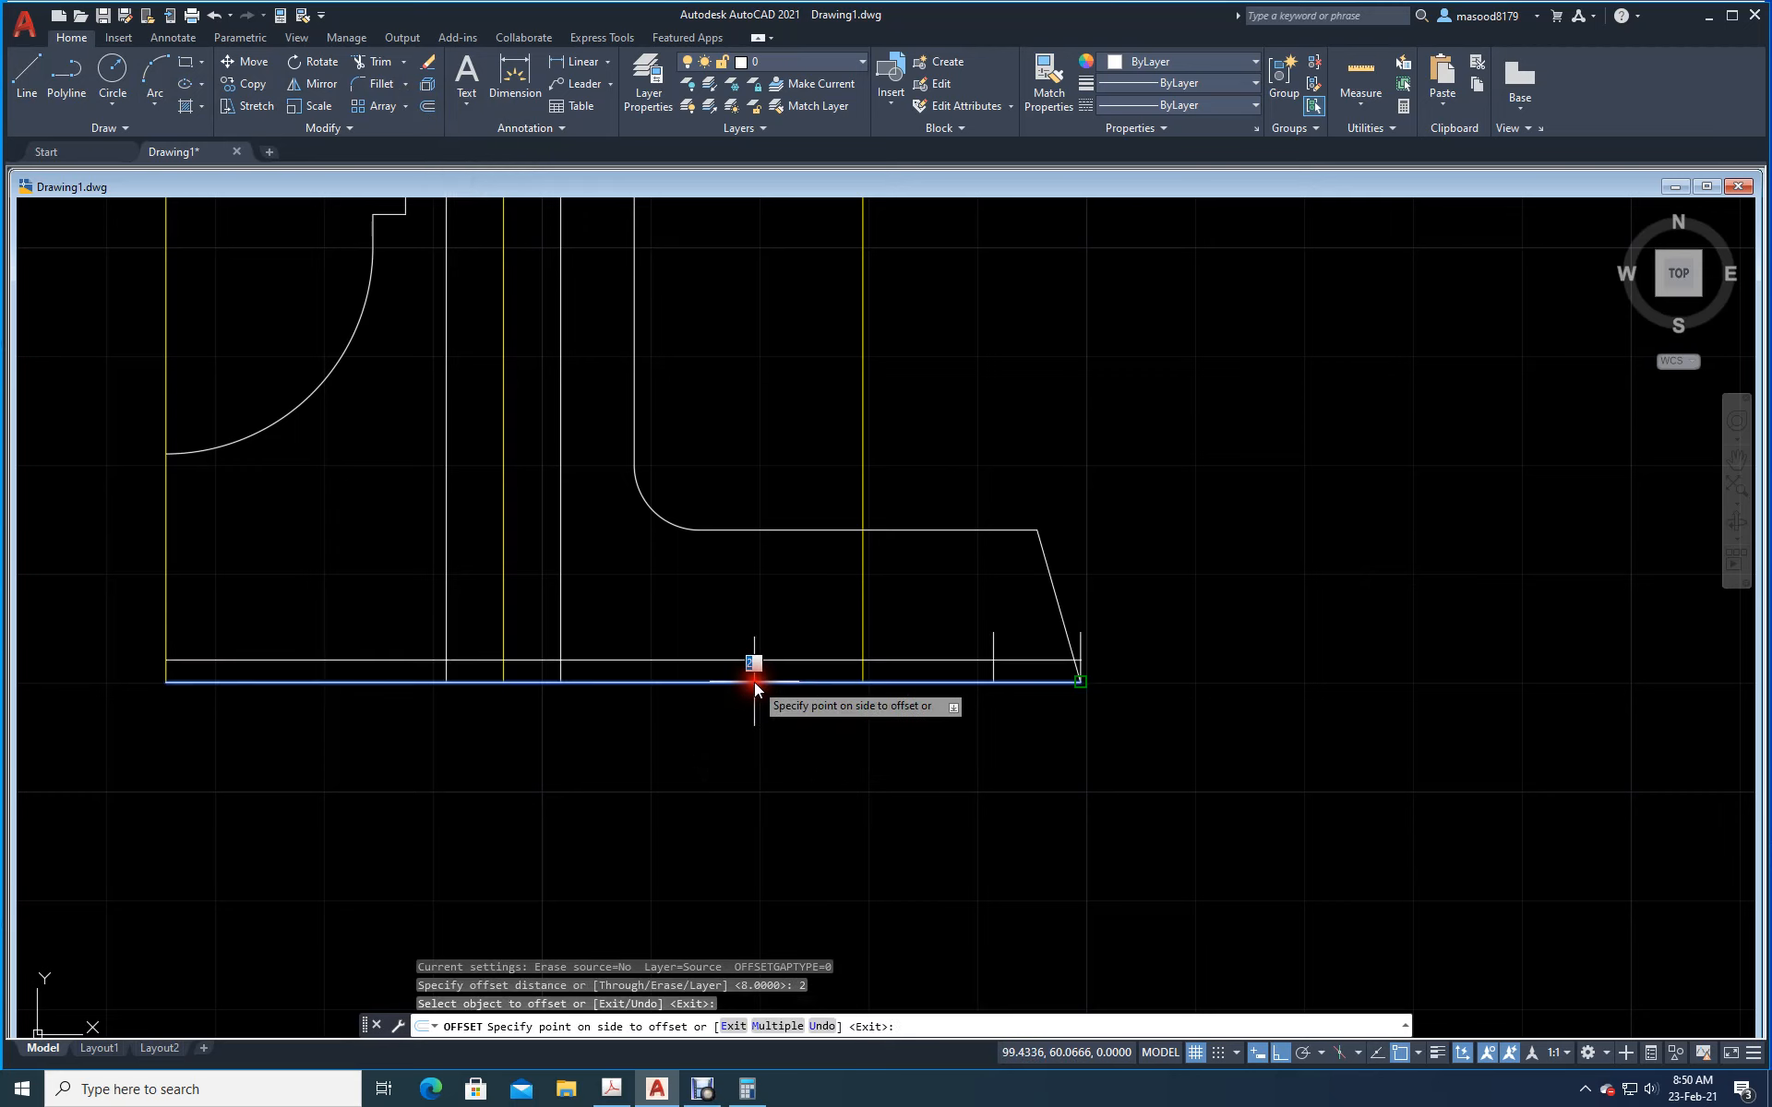
pyautogui.click(750, 625)
pyautogui.press('Return')
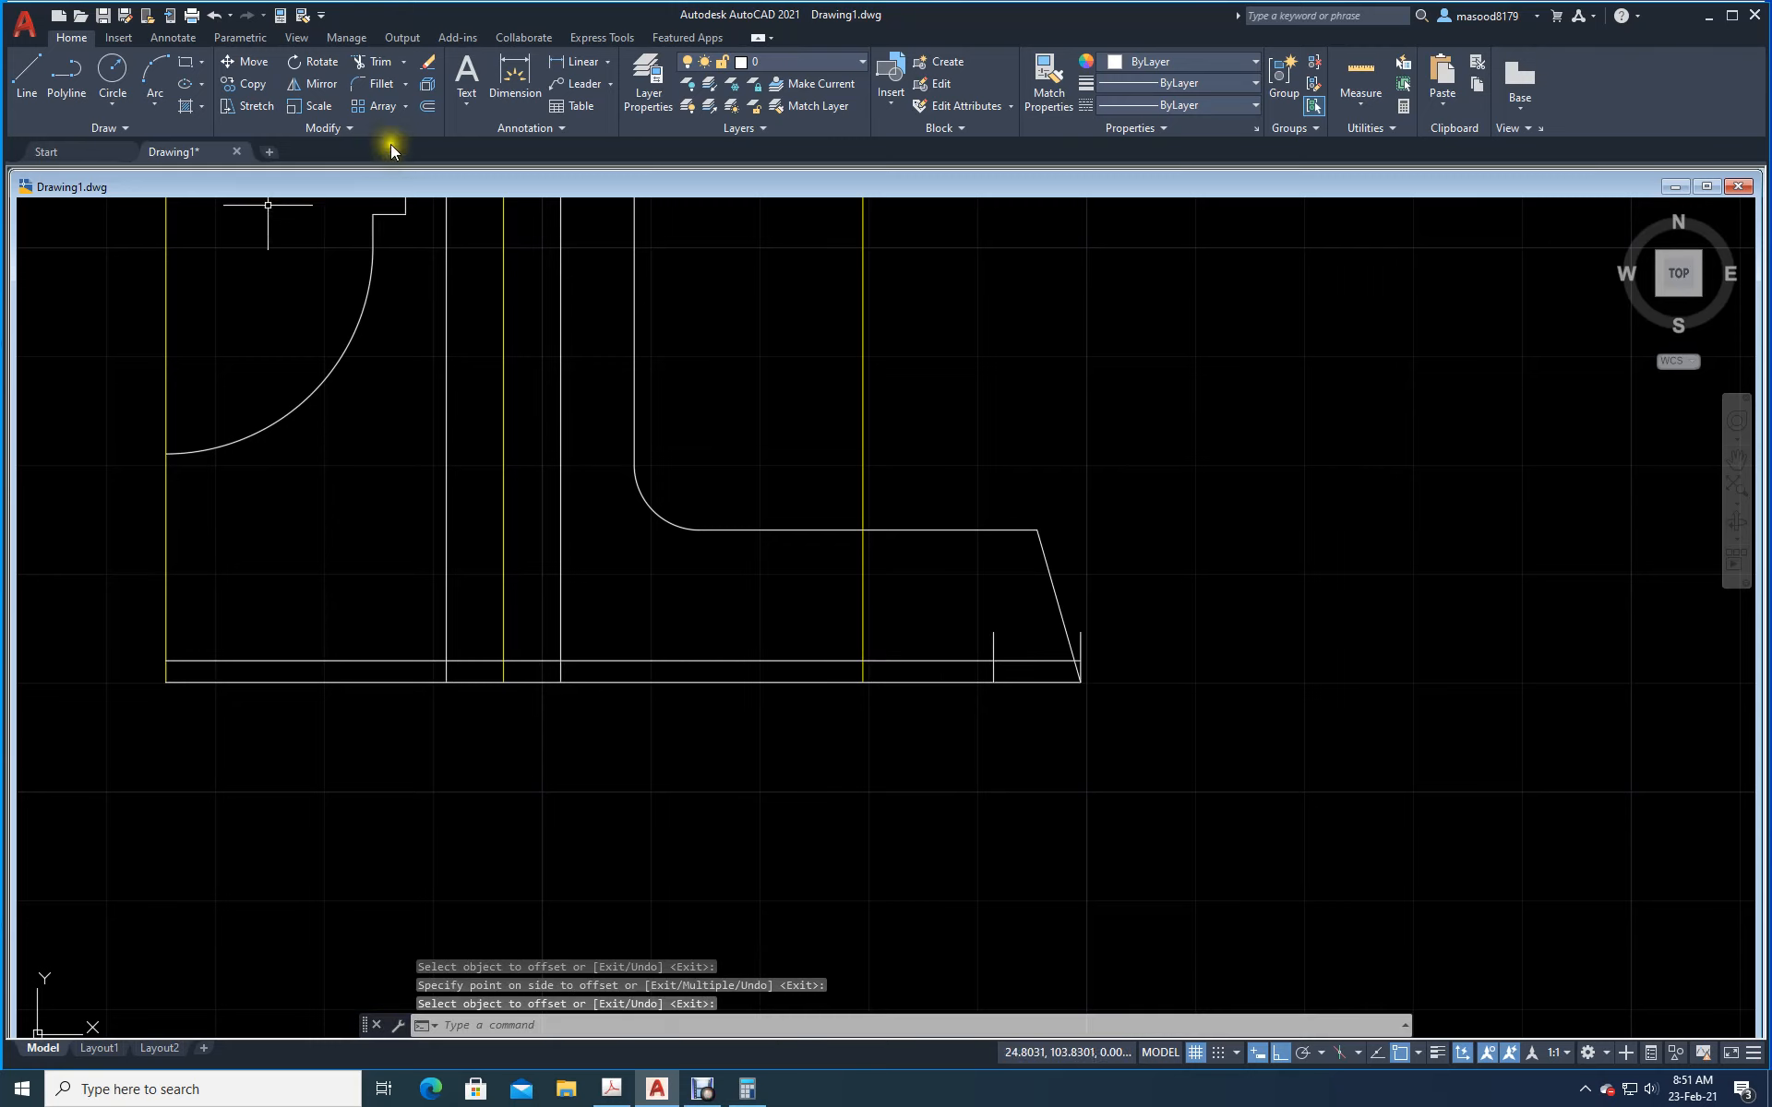
# Step: Fillet the recess's outer corner with radius 2, between the inner short vertical line and the recess's top line
pyautogui.click(381, 85)
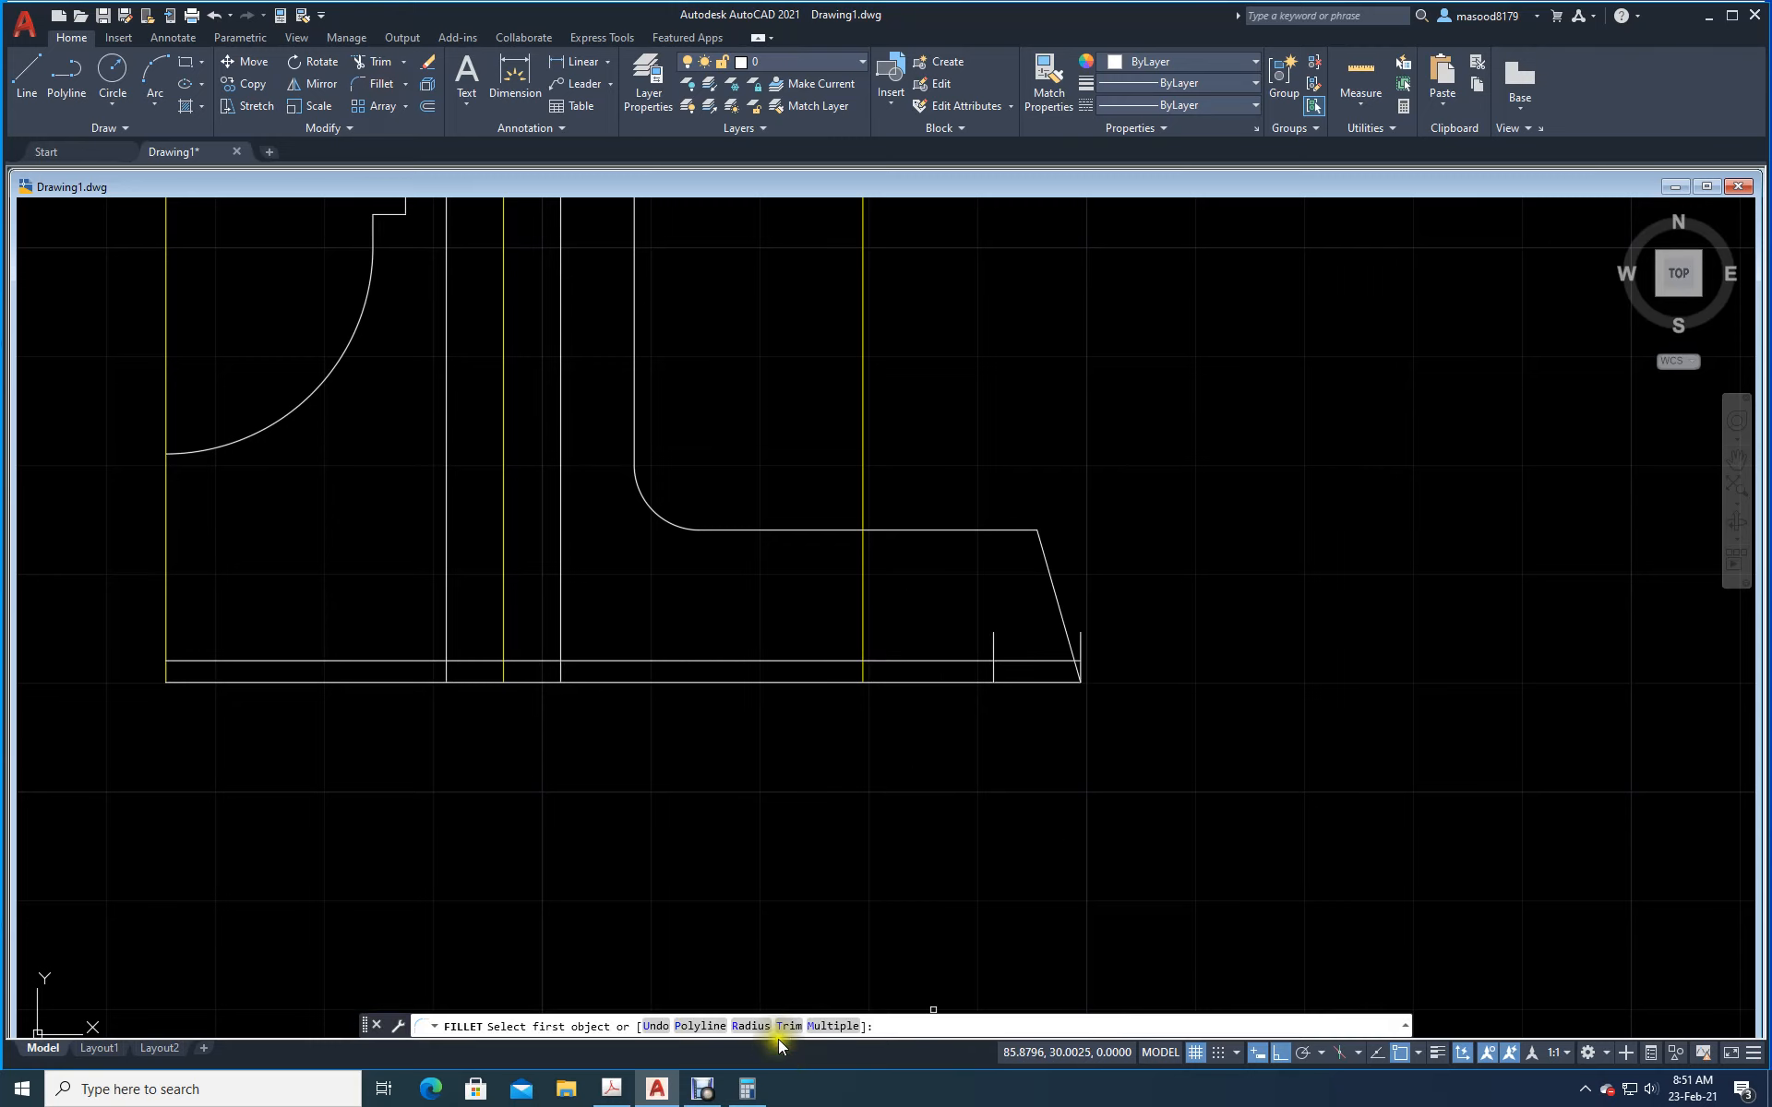
pyautogui.click(747, 1028)
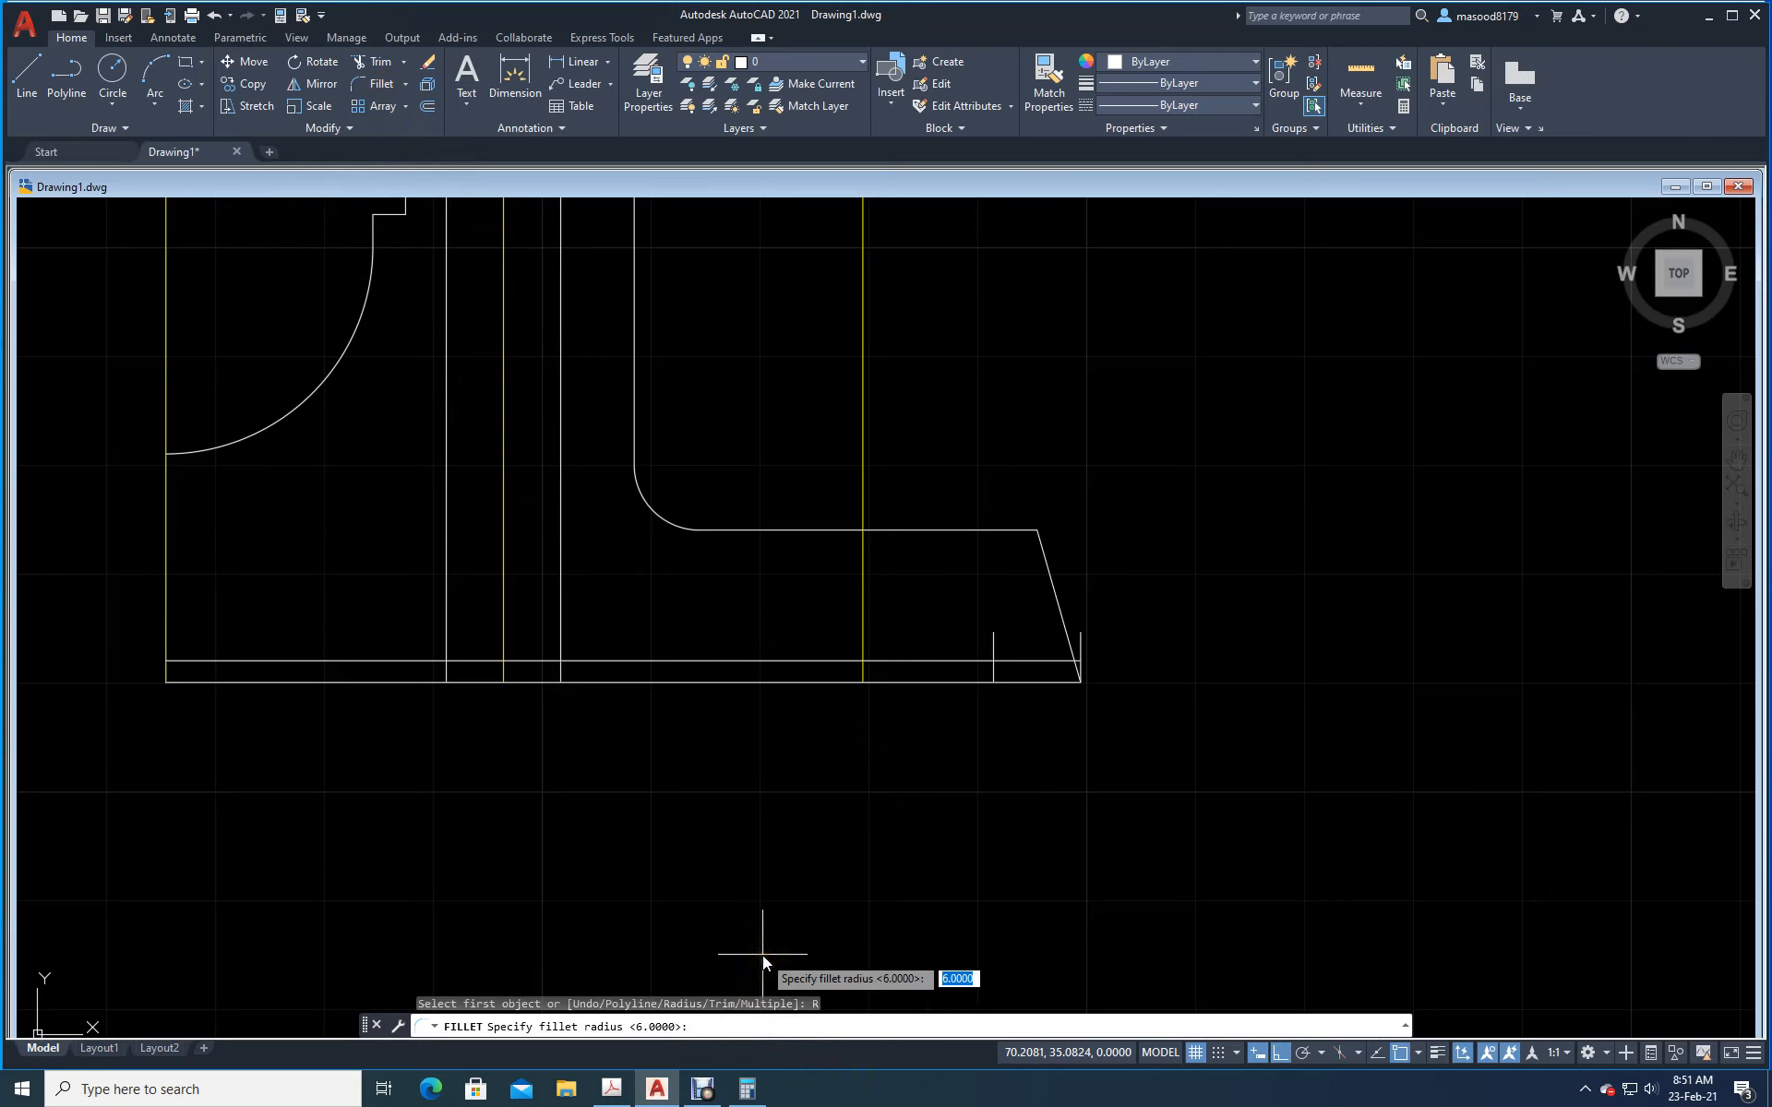
pyautogui.write('2')
pyautogui.press('Return')
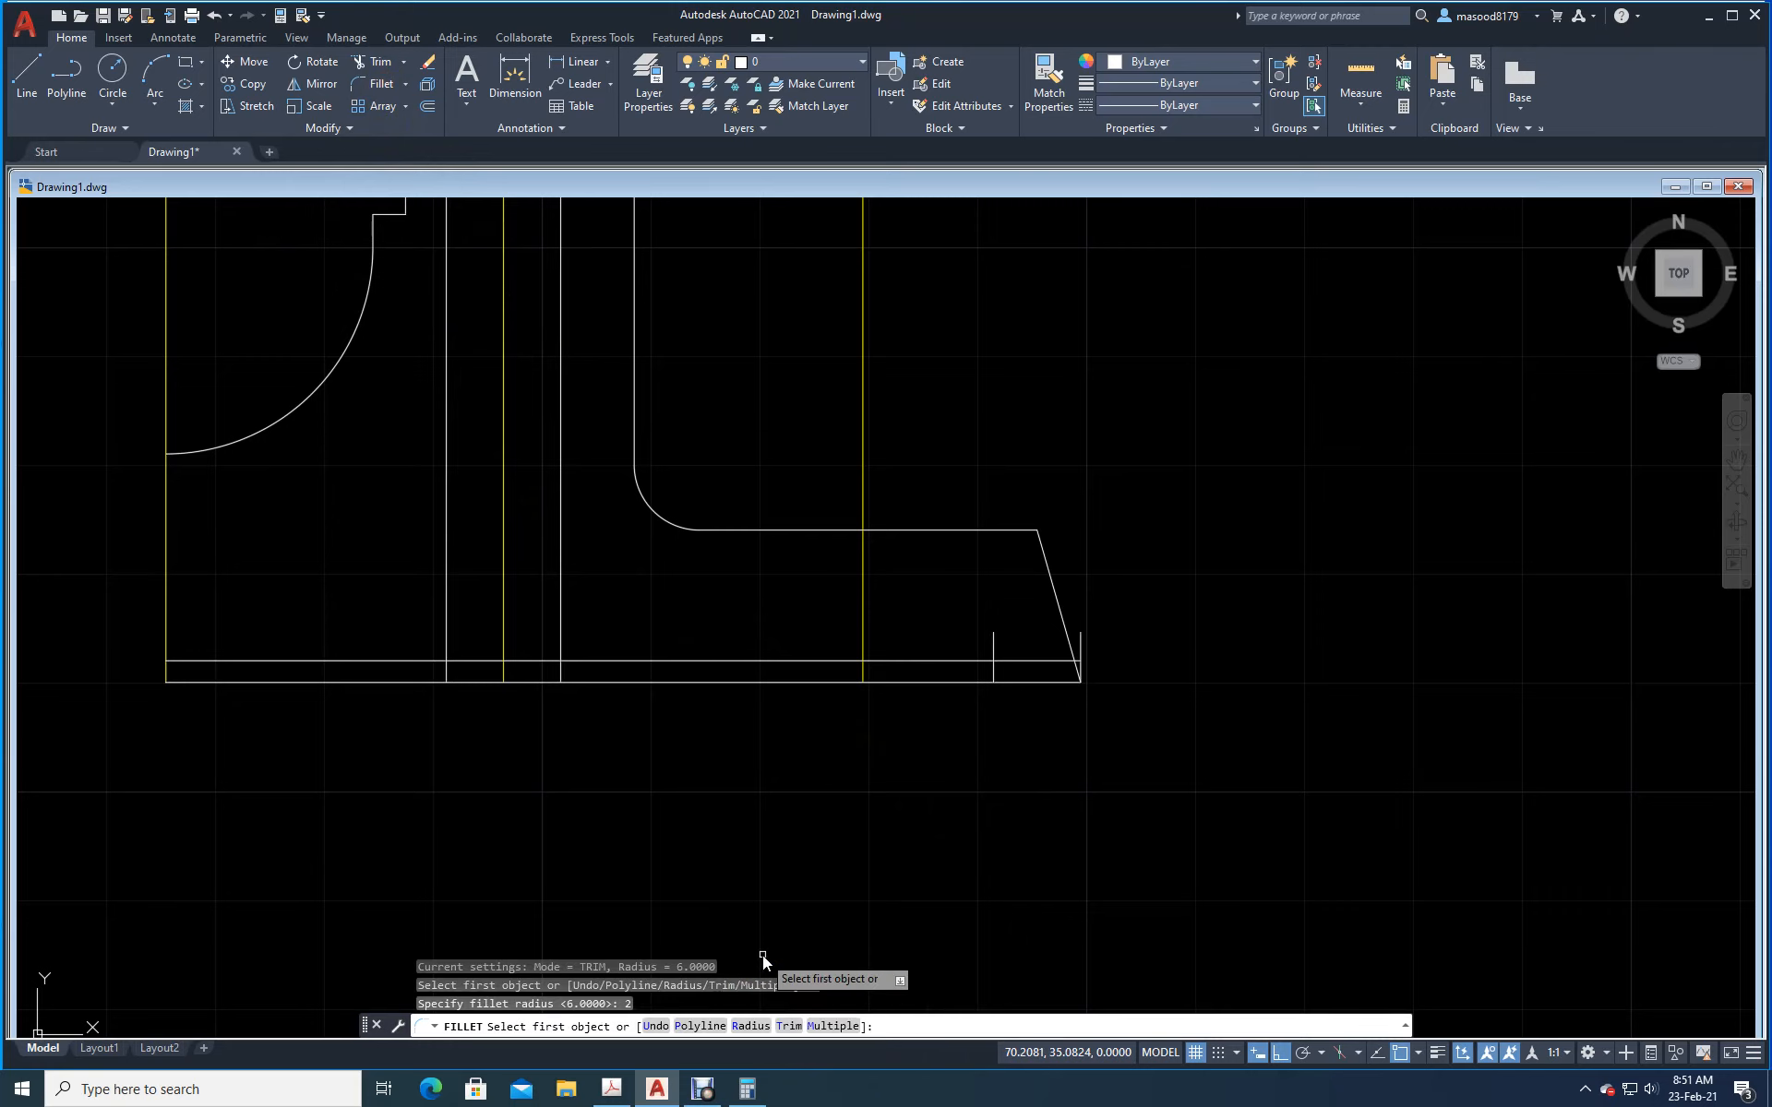
pyautogui.click(994, 676)
pyautogui.click(980, 659)
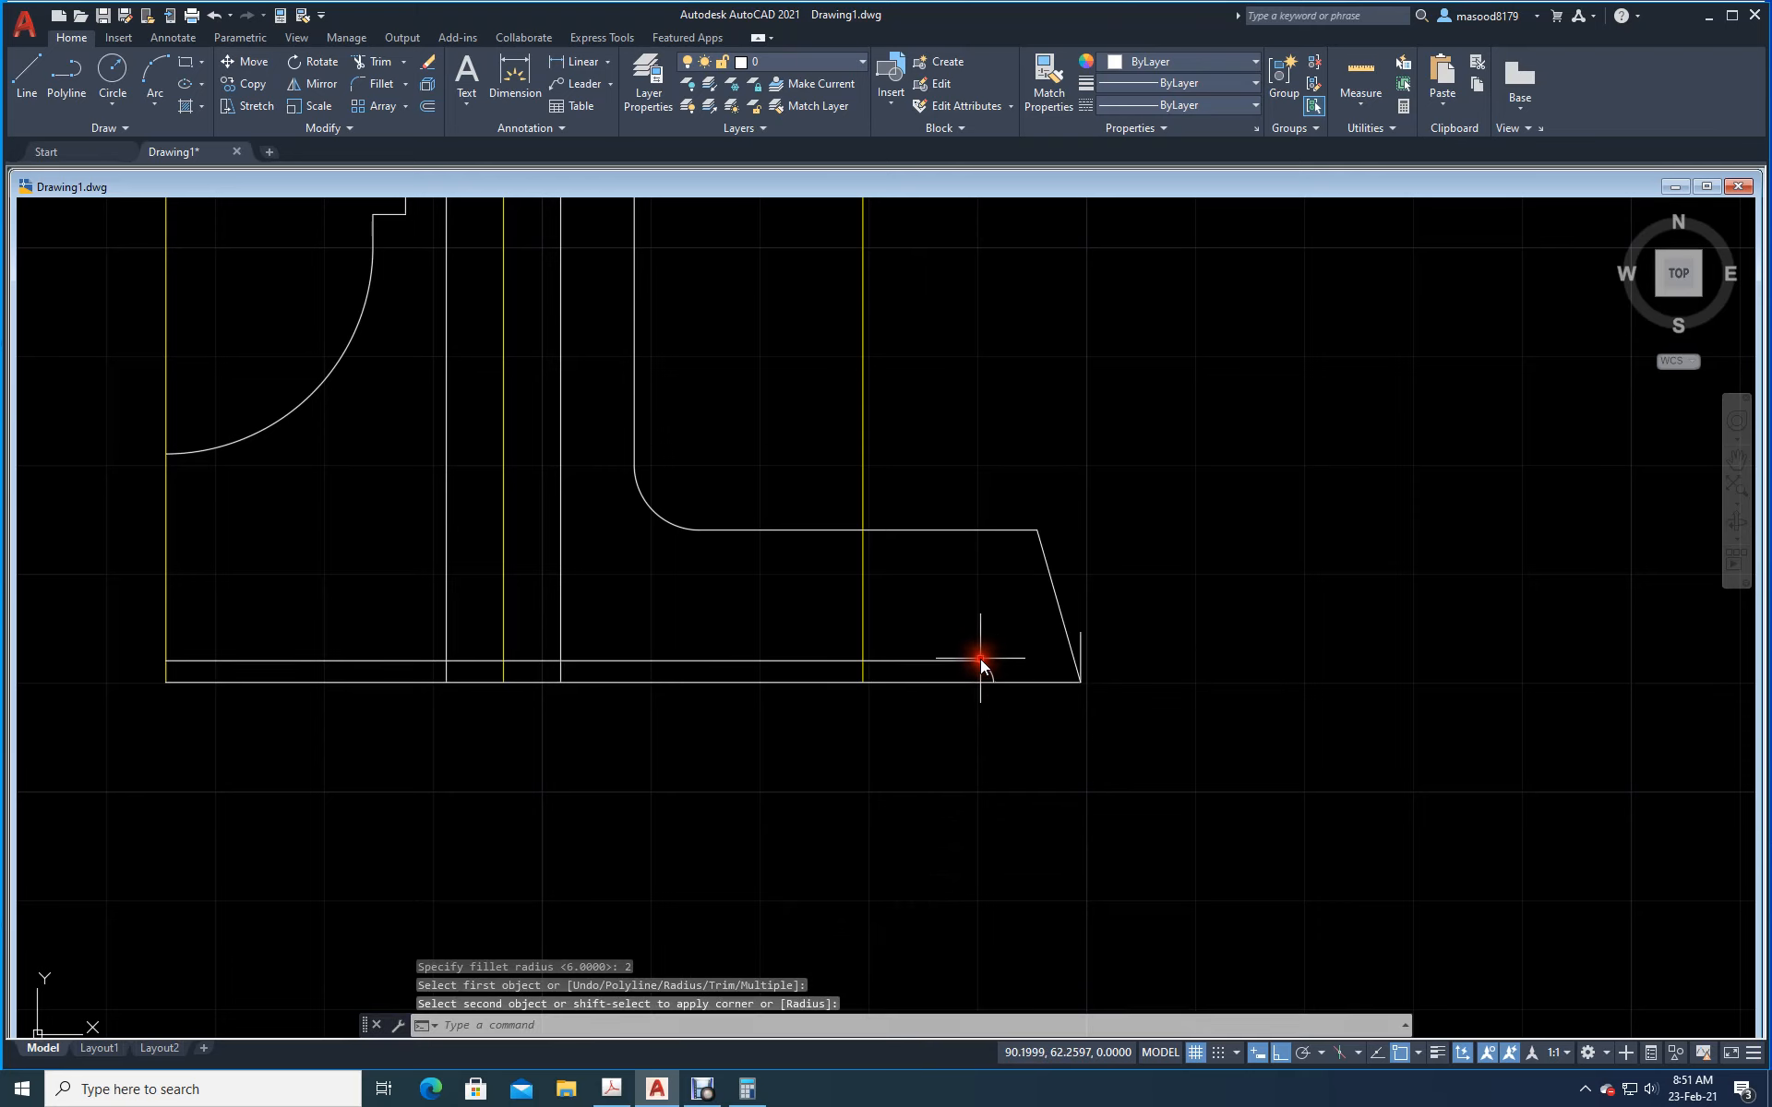
pyautogui.press('Escape')
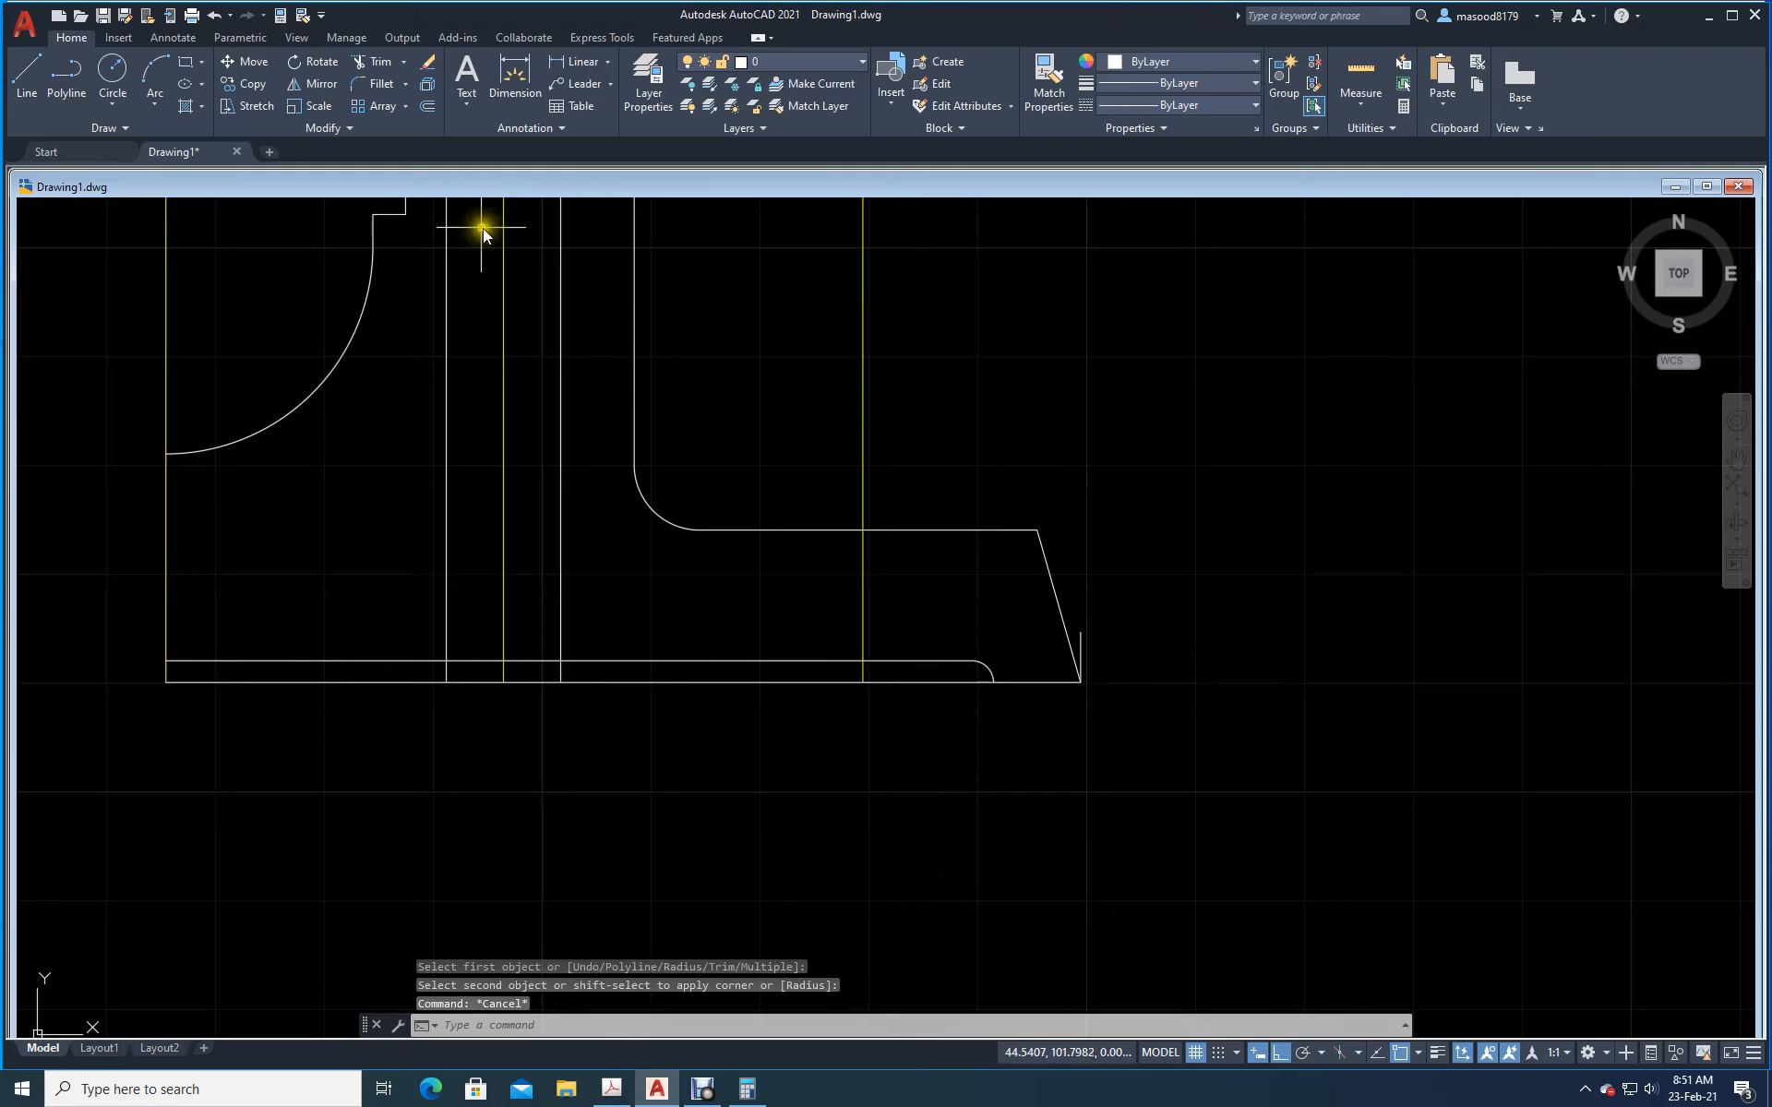
# Step: Erase the short vertical helper line at the base's lower-right corner
pyautogui.click(429, 66)
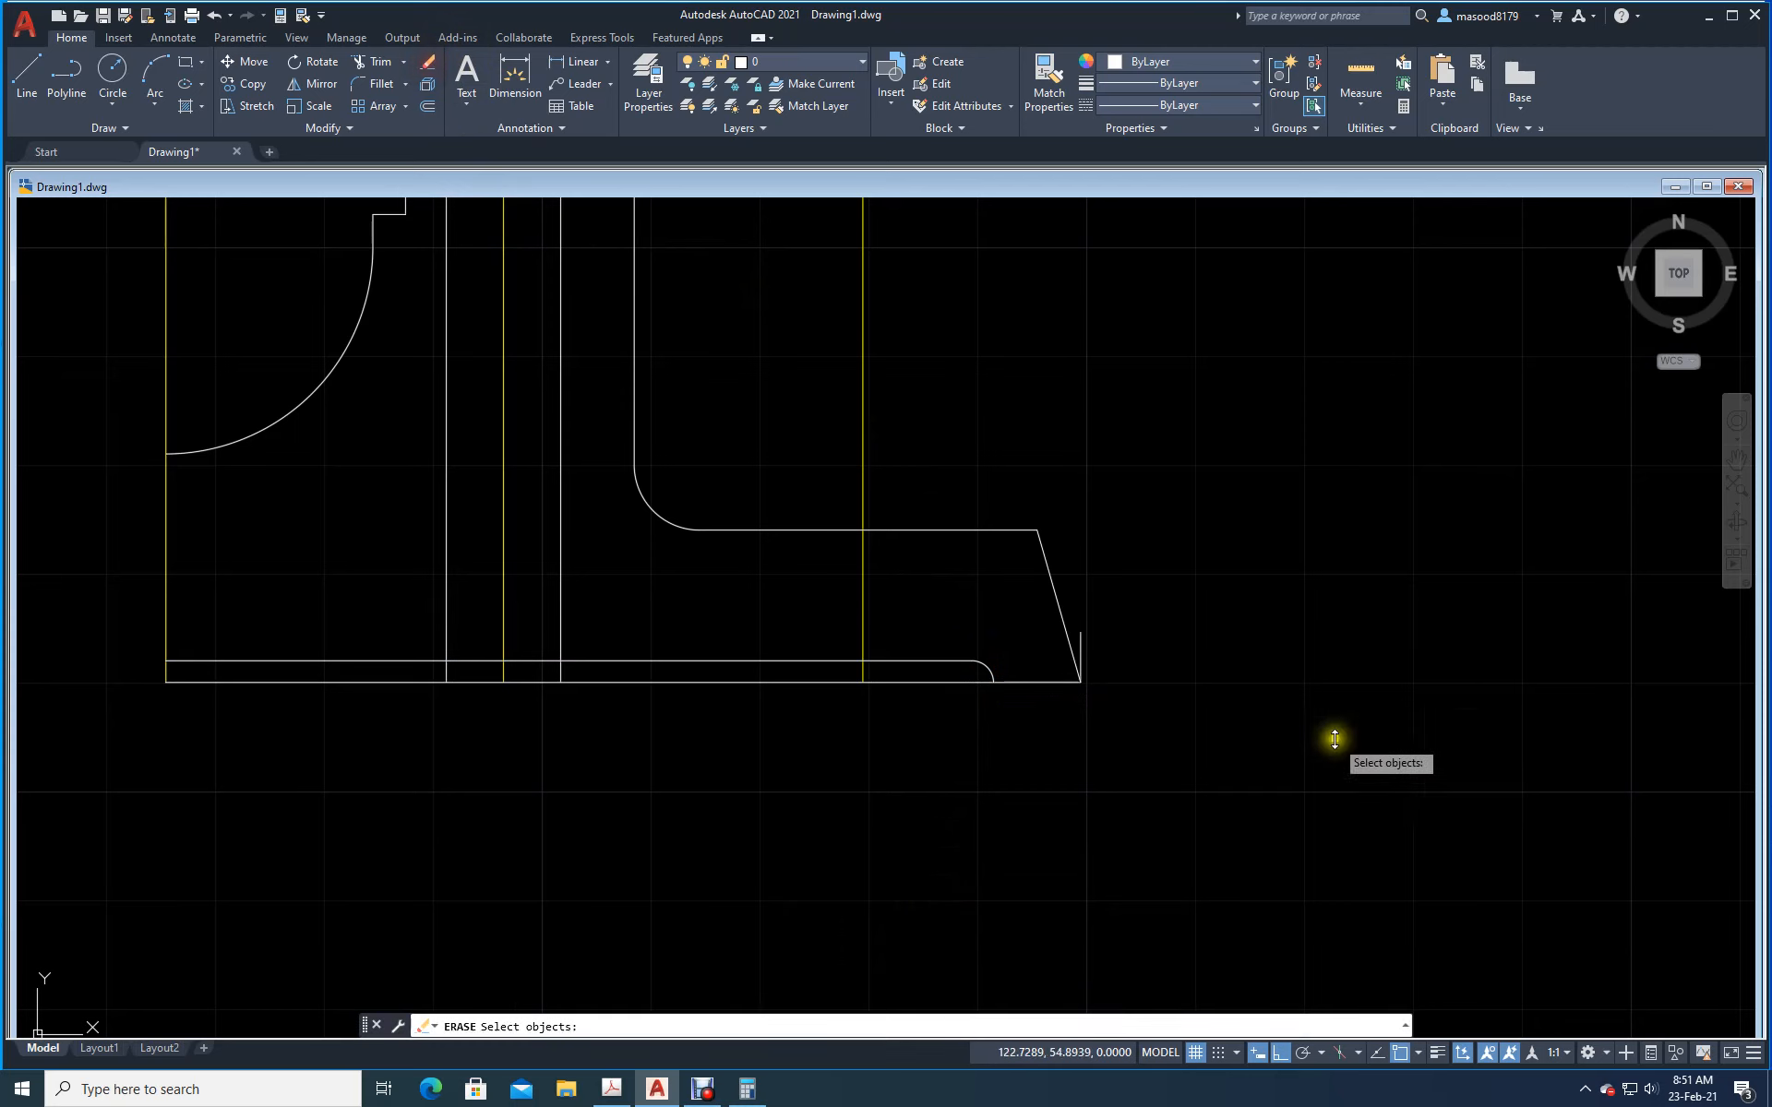
pyautogui.click(1080, 637)
pyautogui.press('Return')
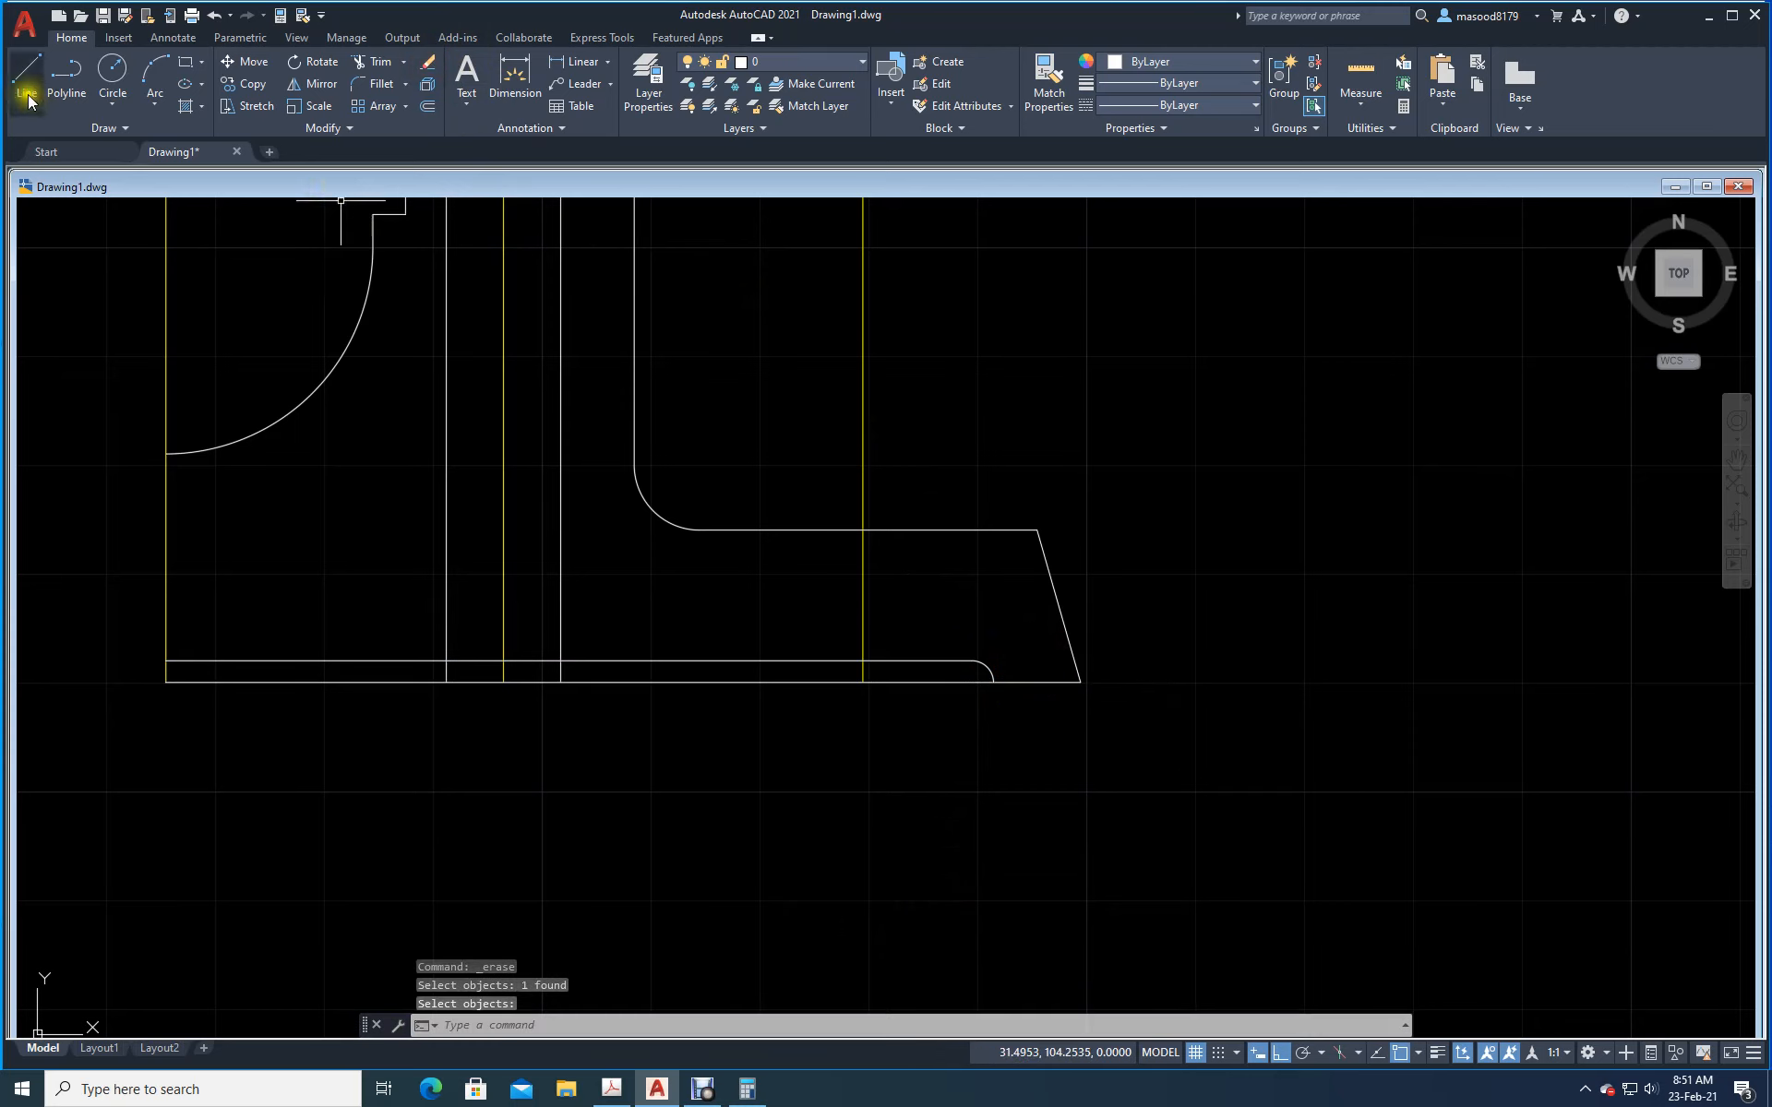
# Step: Offset the part's vertical centre line 8 units to the right to mark the recess's inner end
pyautogui.click(429, 108)
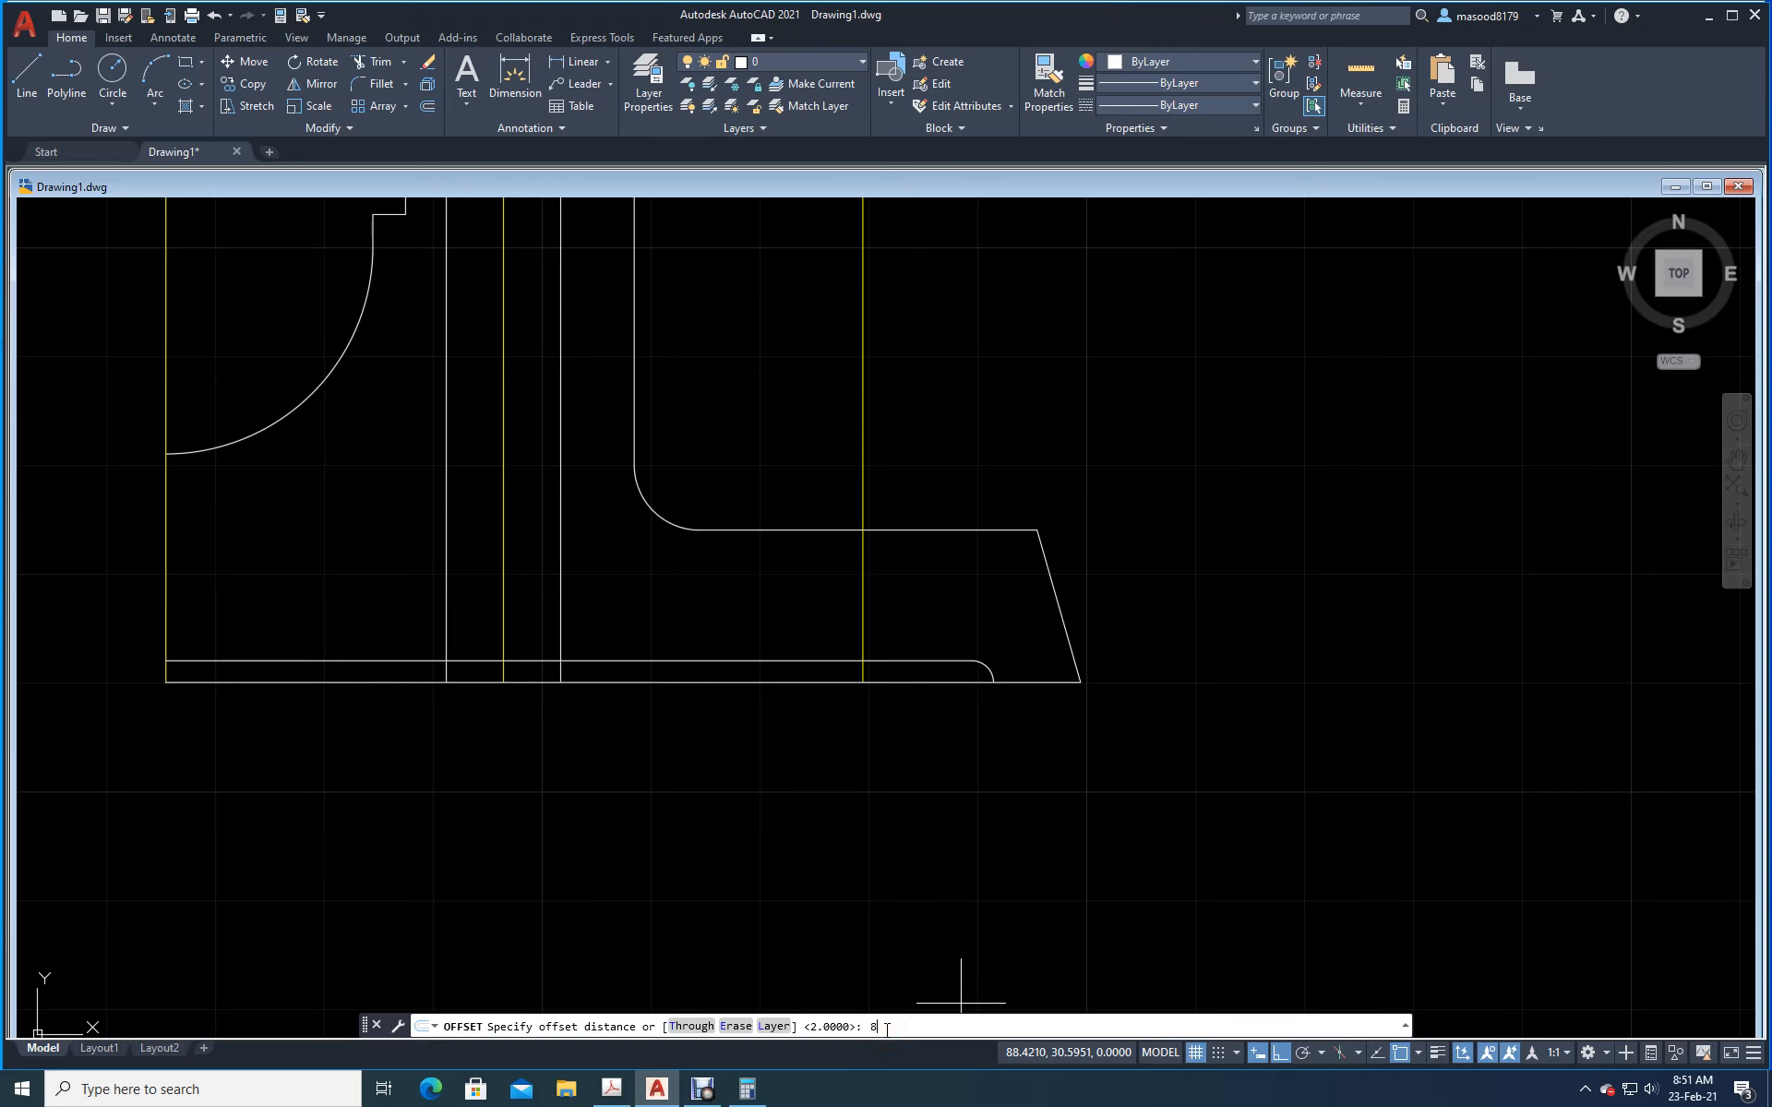
pyautogui.write('8')
pyautogui.press('Return')
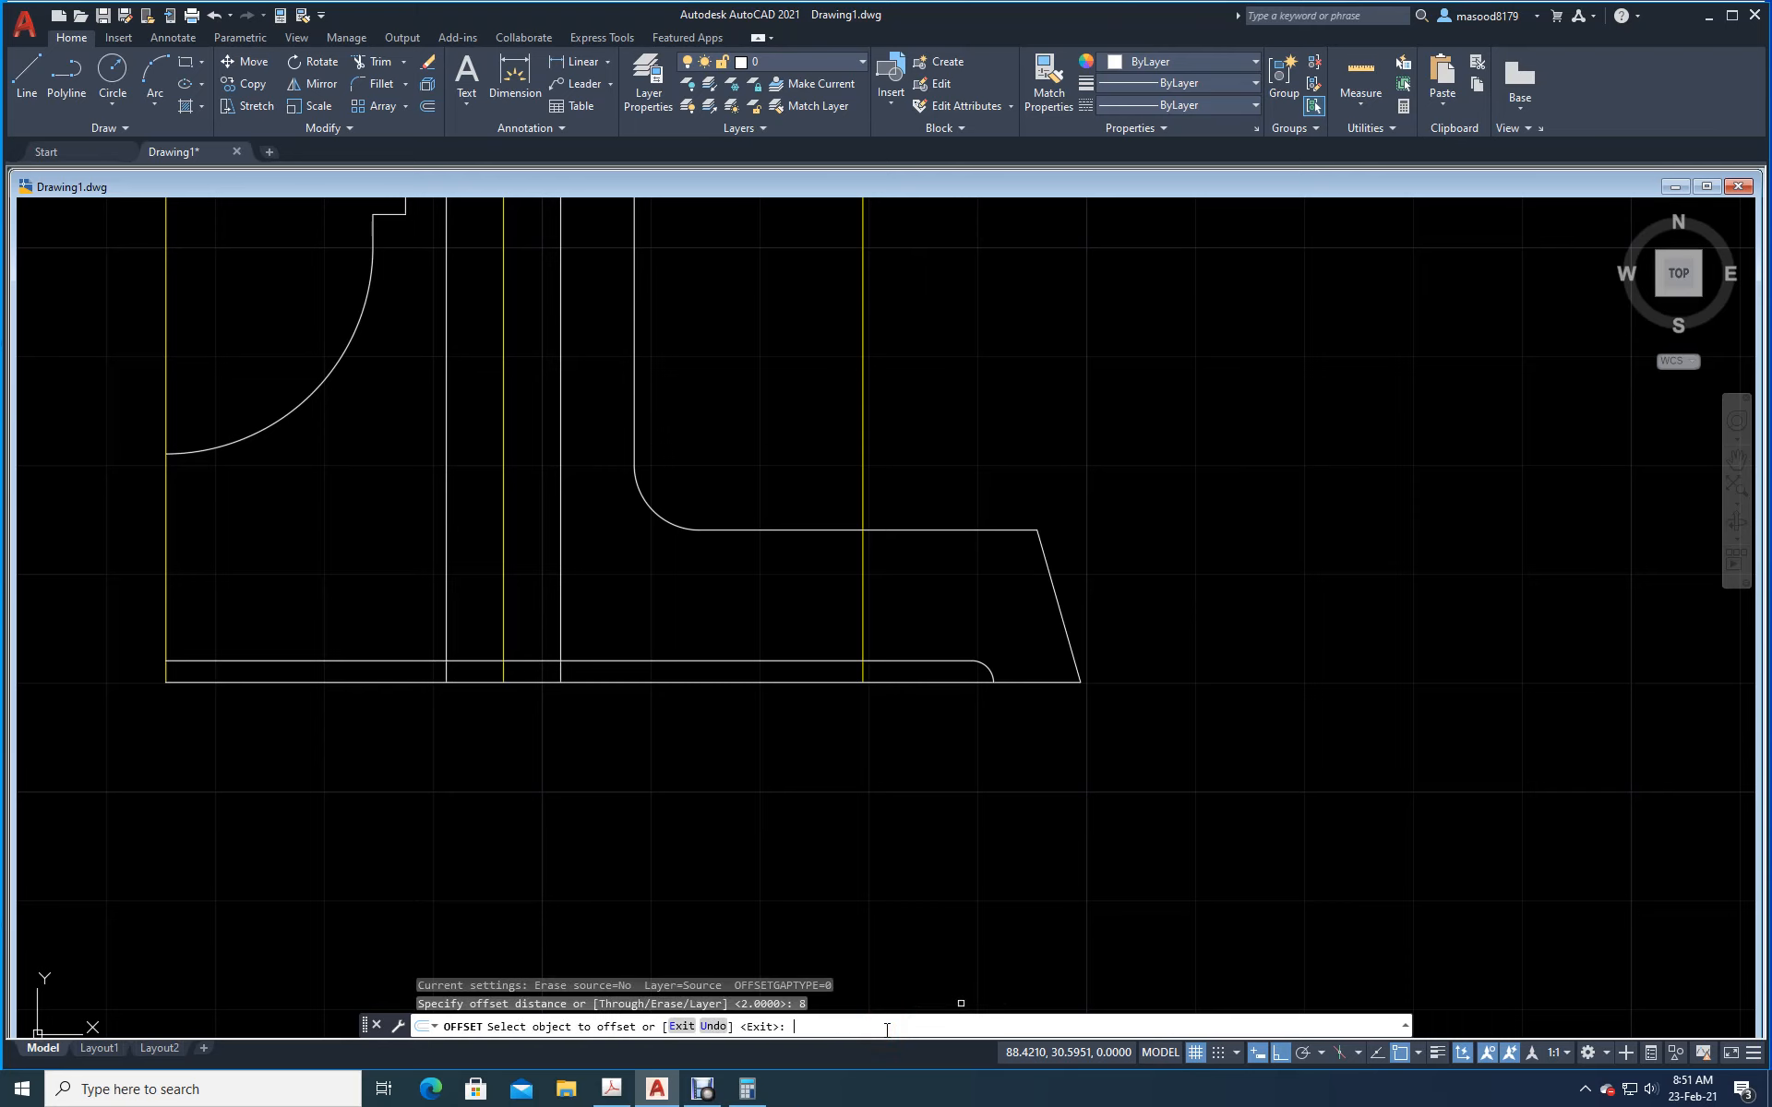
pyautogui.click(167, 633)
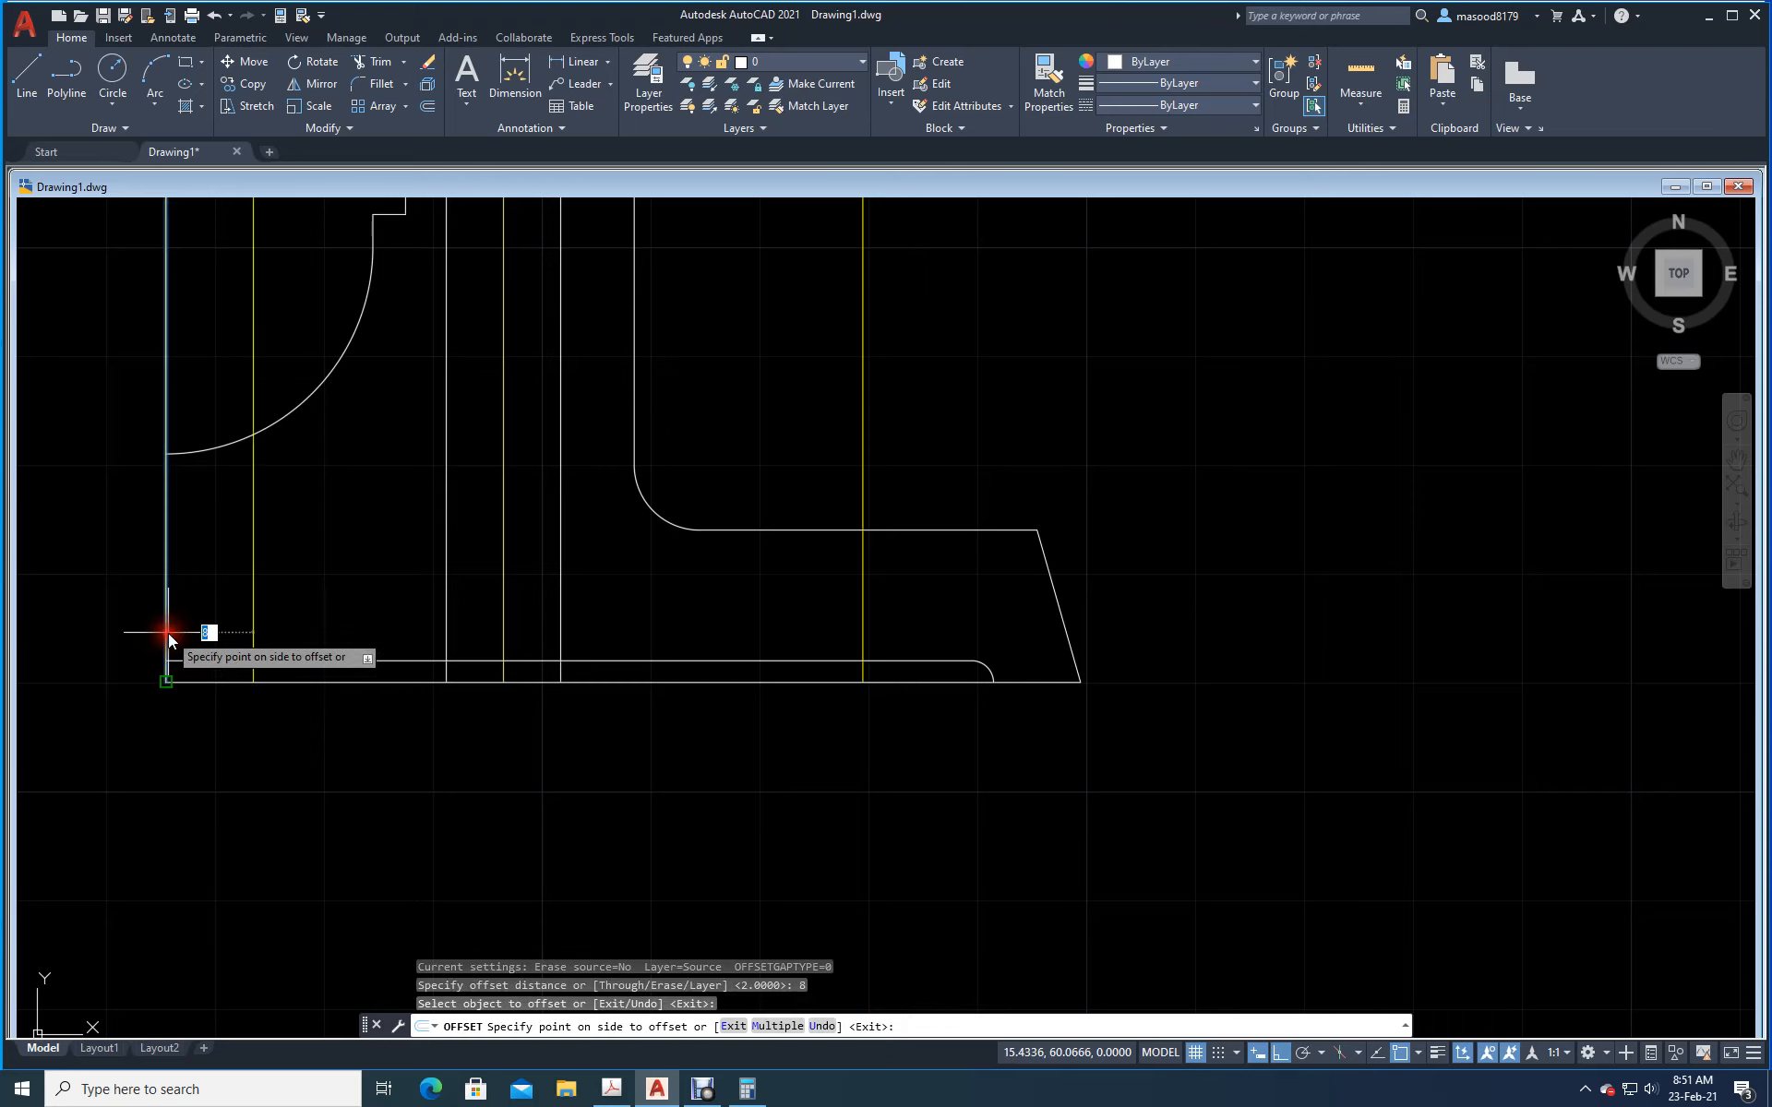
pyautogui.click(170, 636)
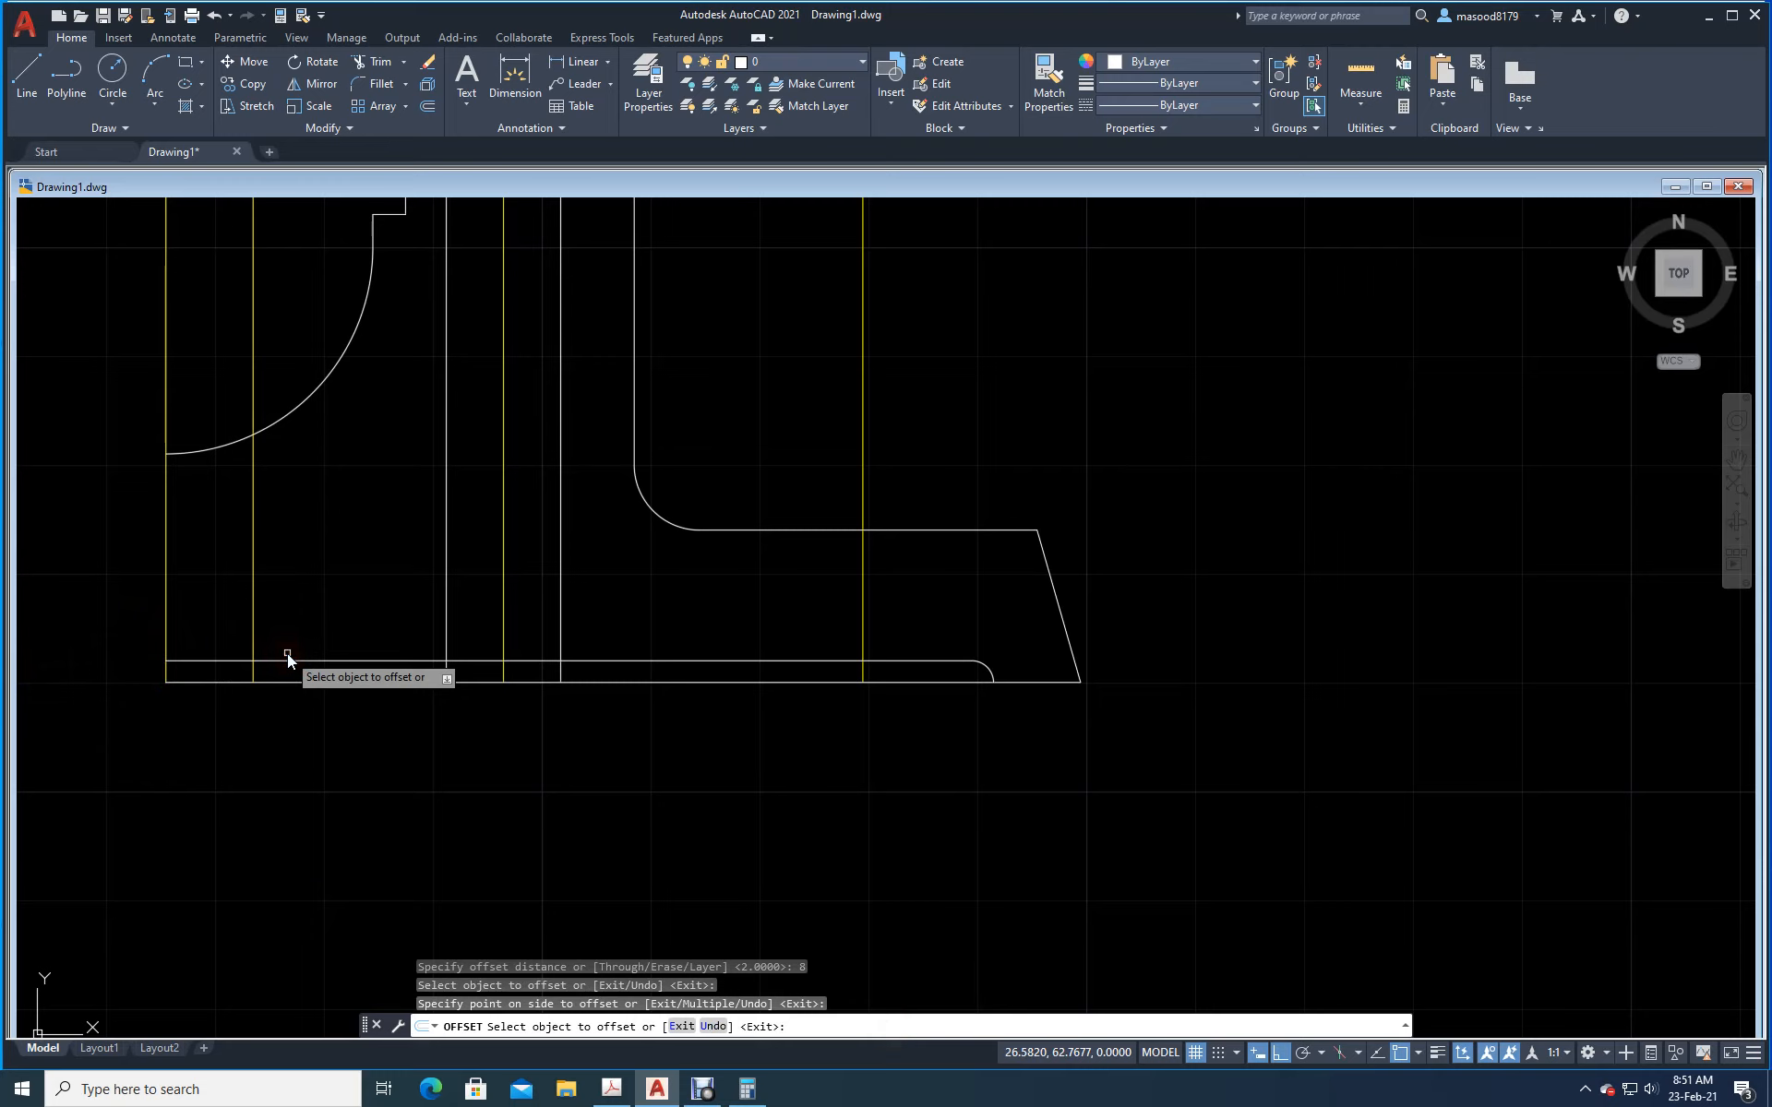
pyautogui.press('Escape')
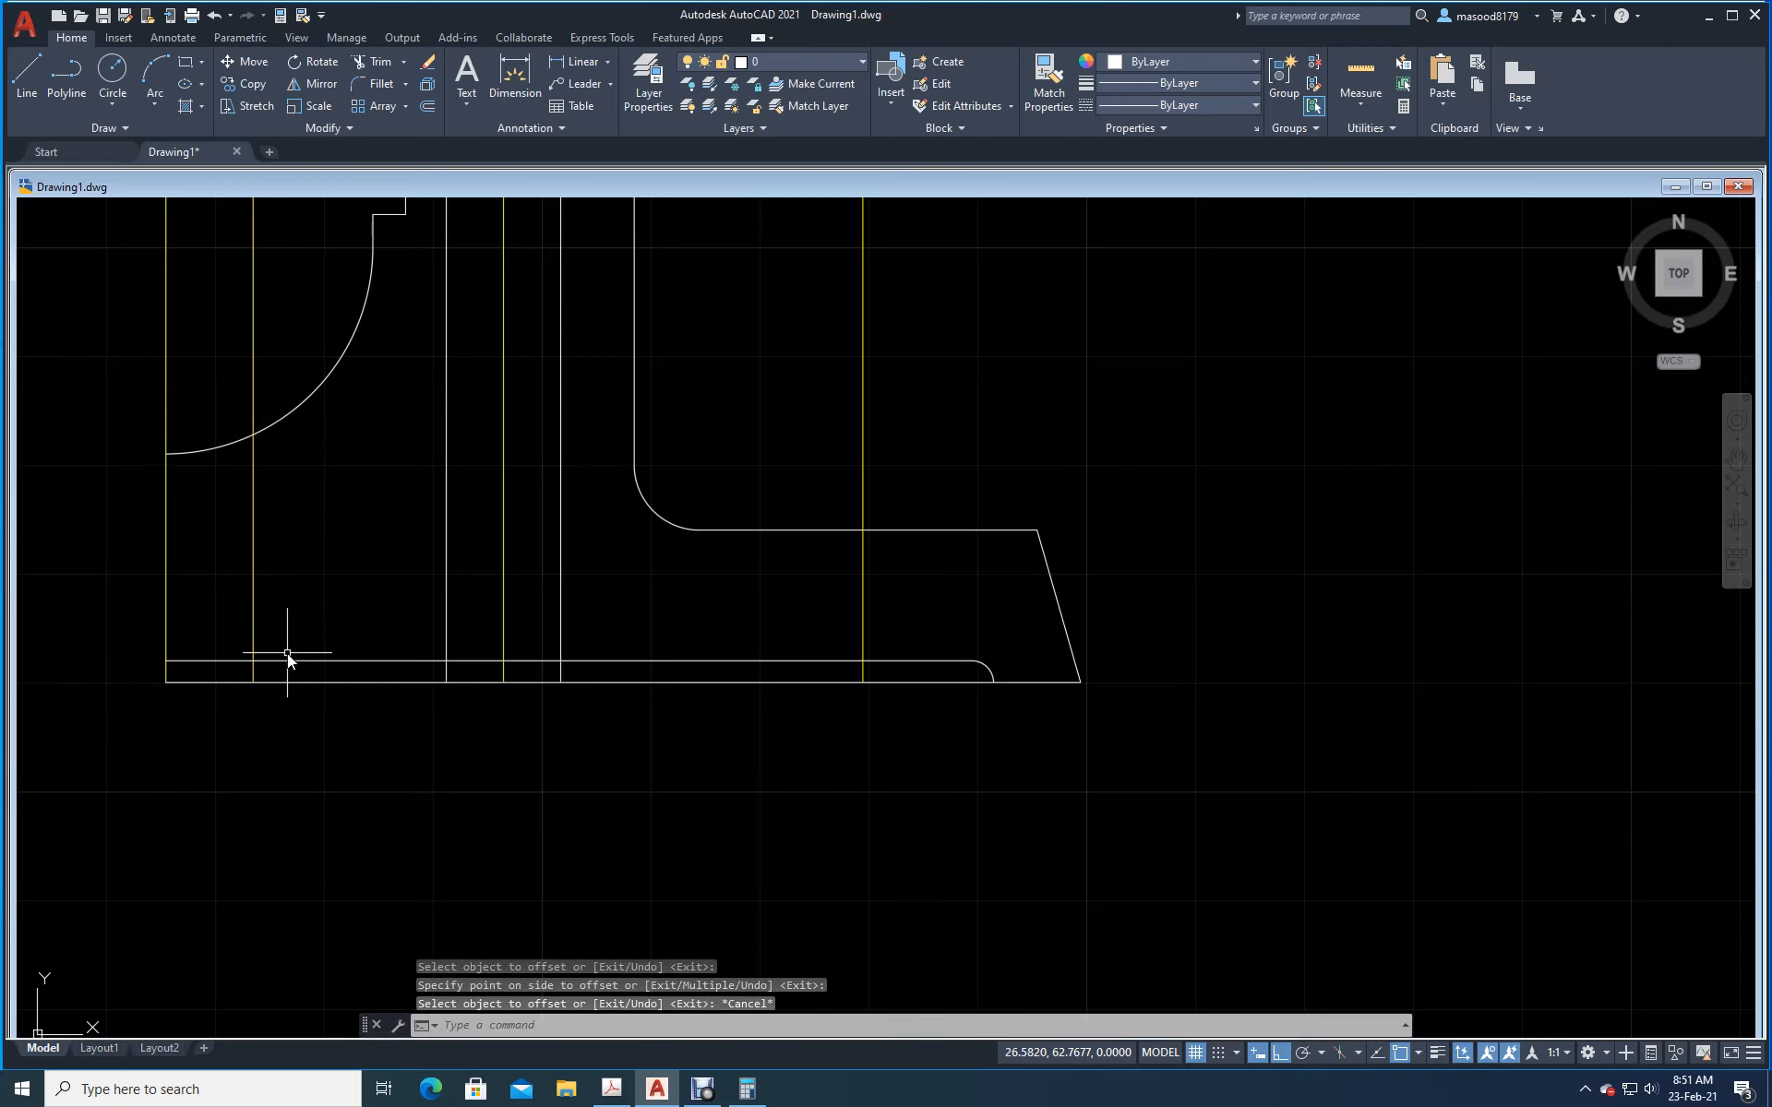
# Step: Fillet the recess's inner corner with radius 2, between its top line and the offset centre line
pyautogui.click(371, 83)
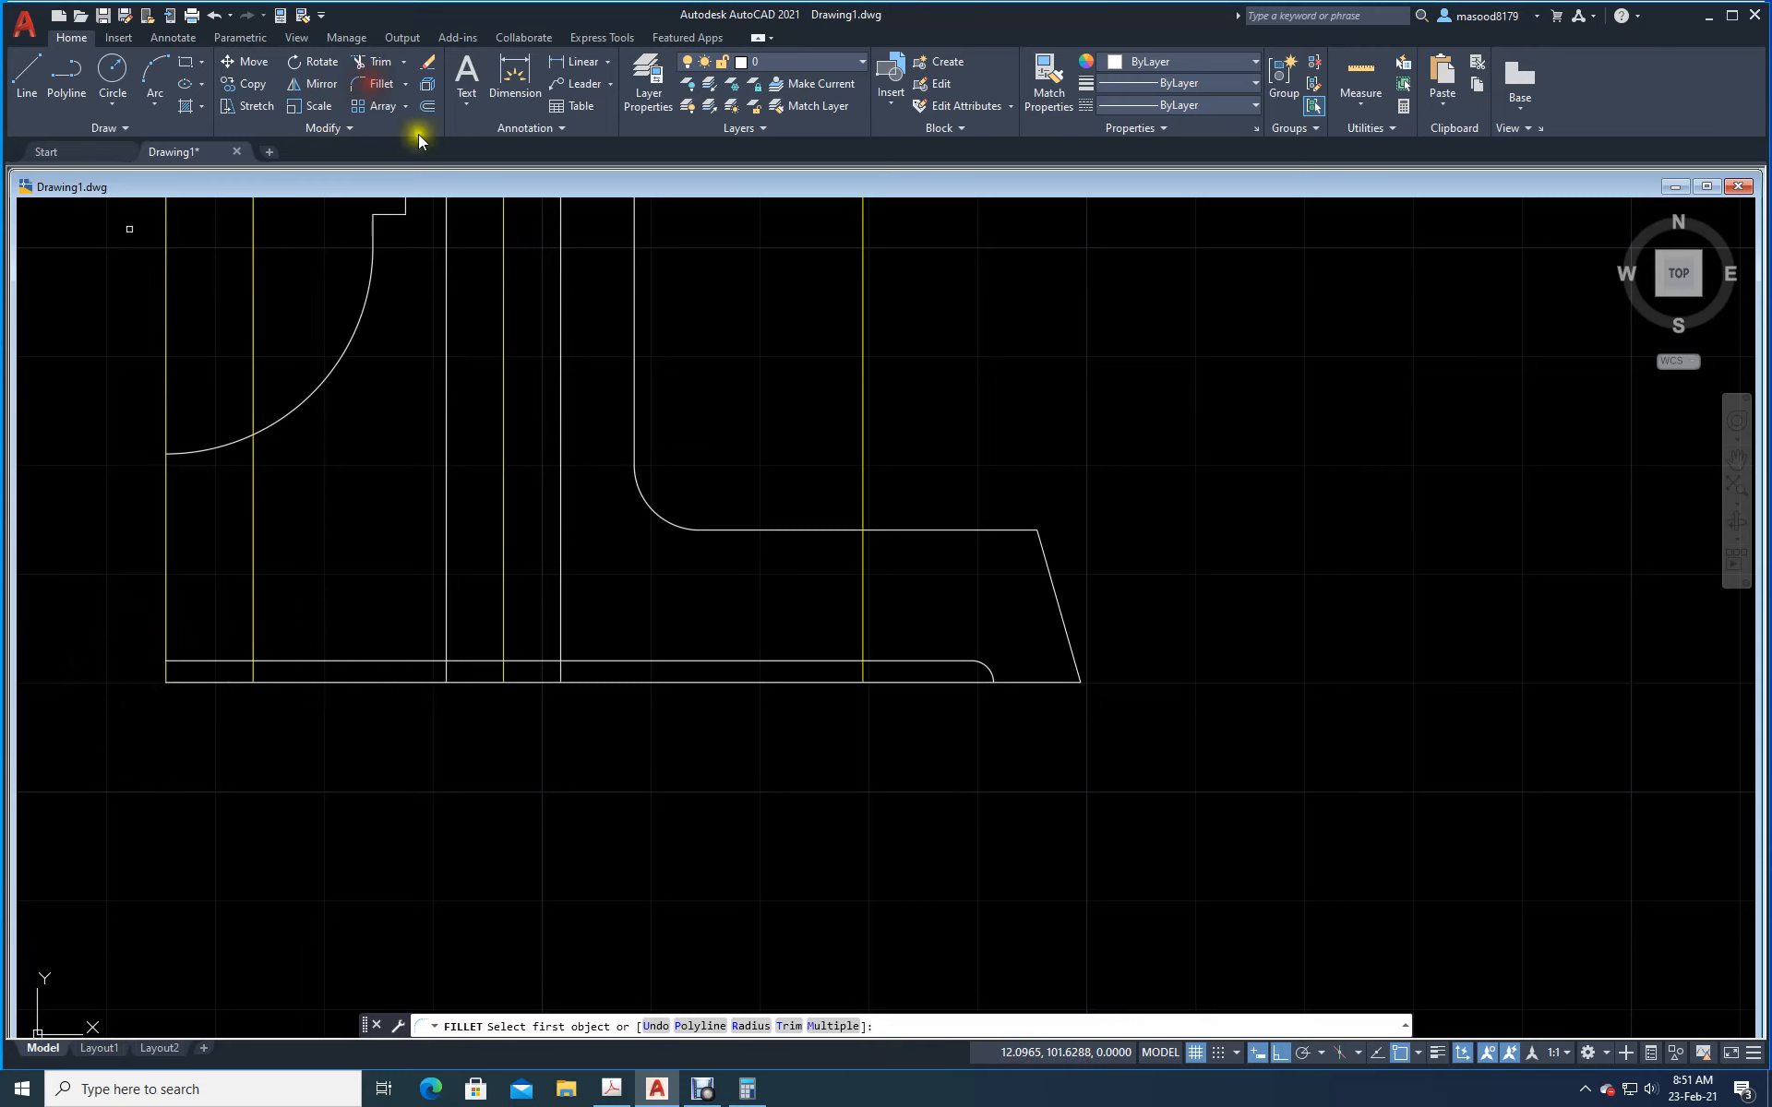
pyautogui.click(750, 1026)
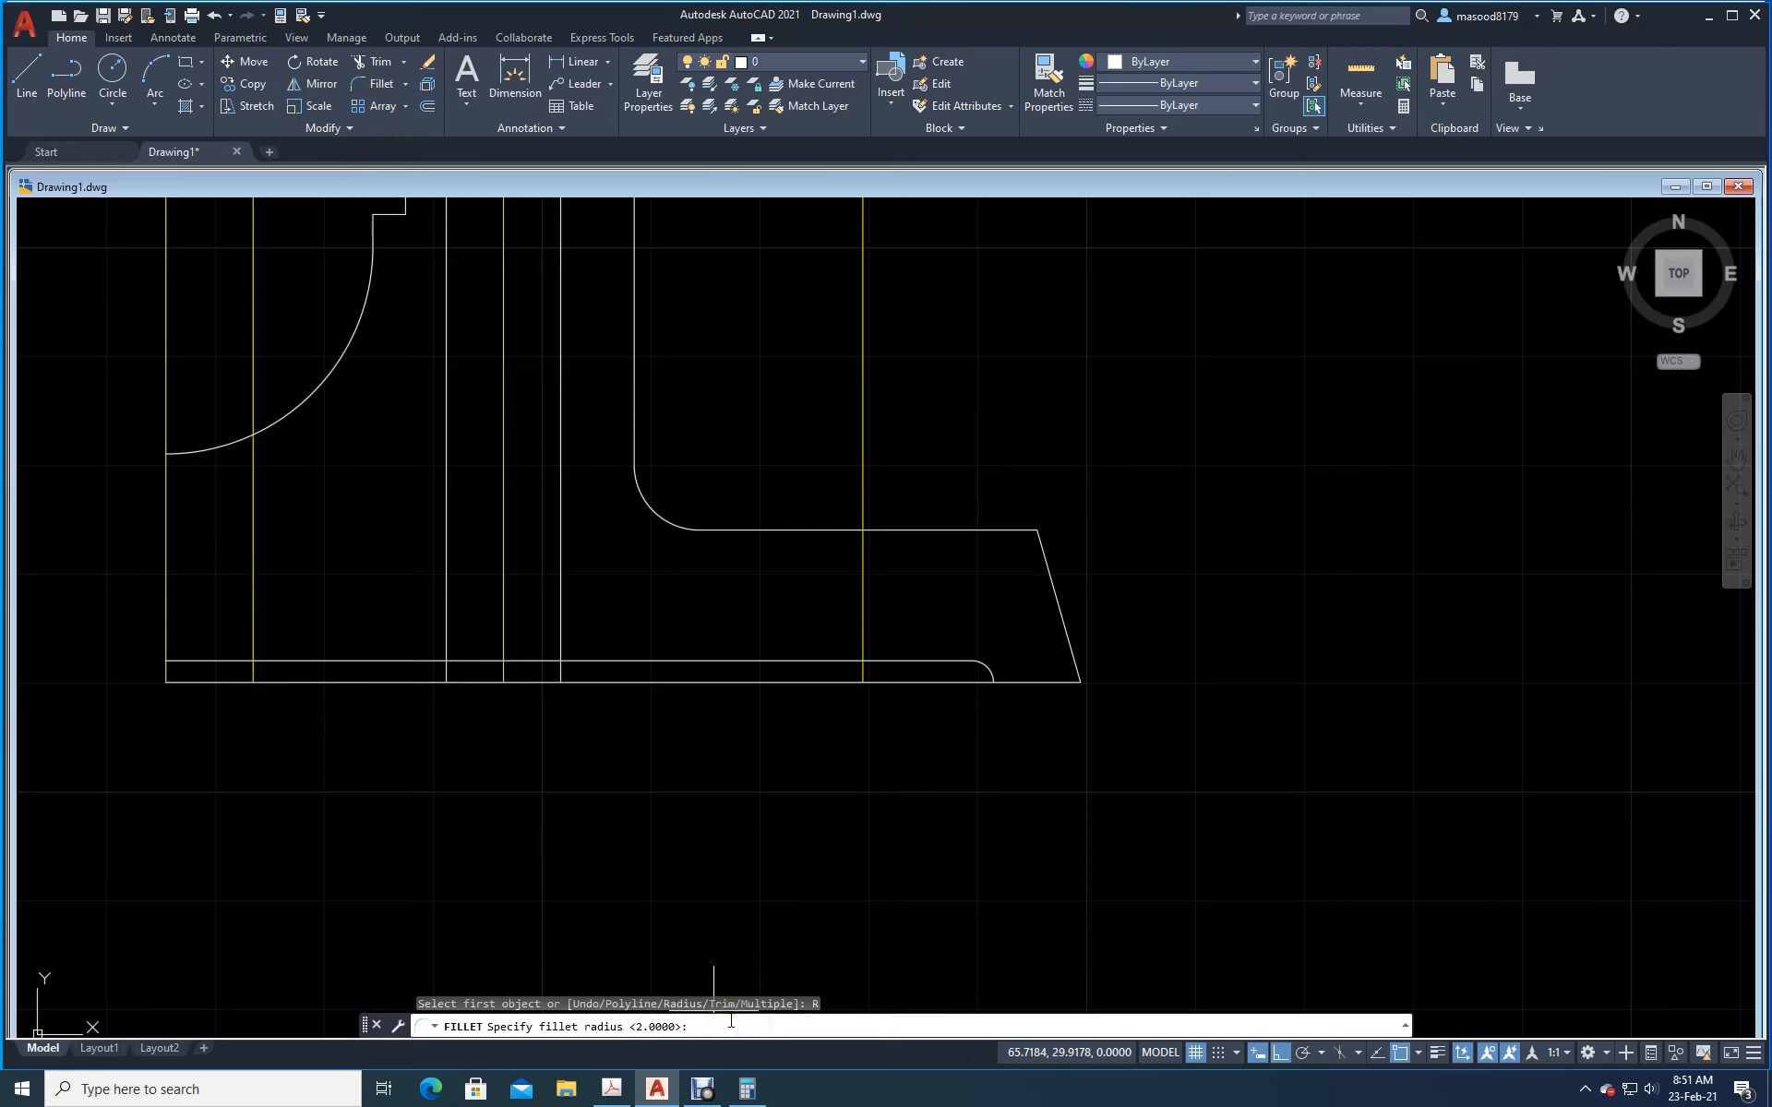
pyautogui.press('Return')
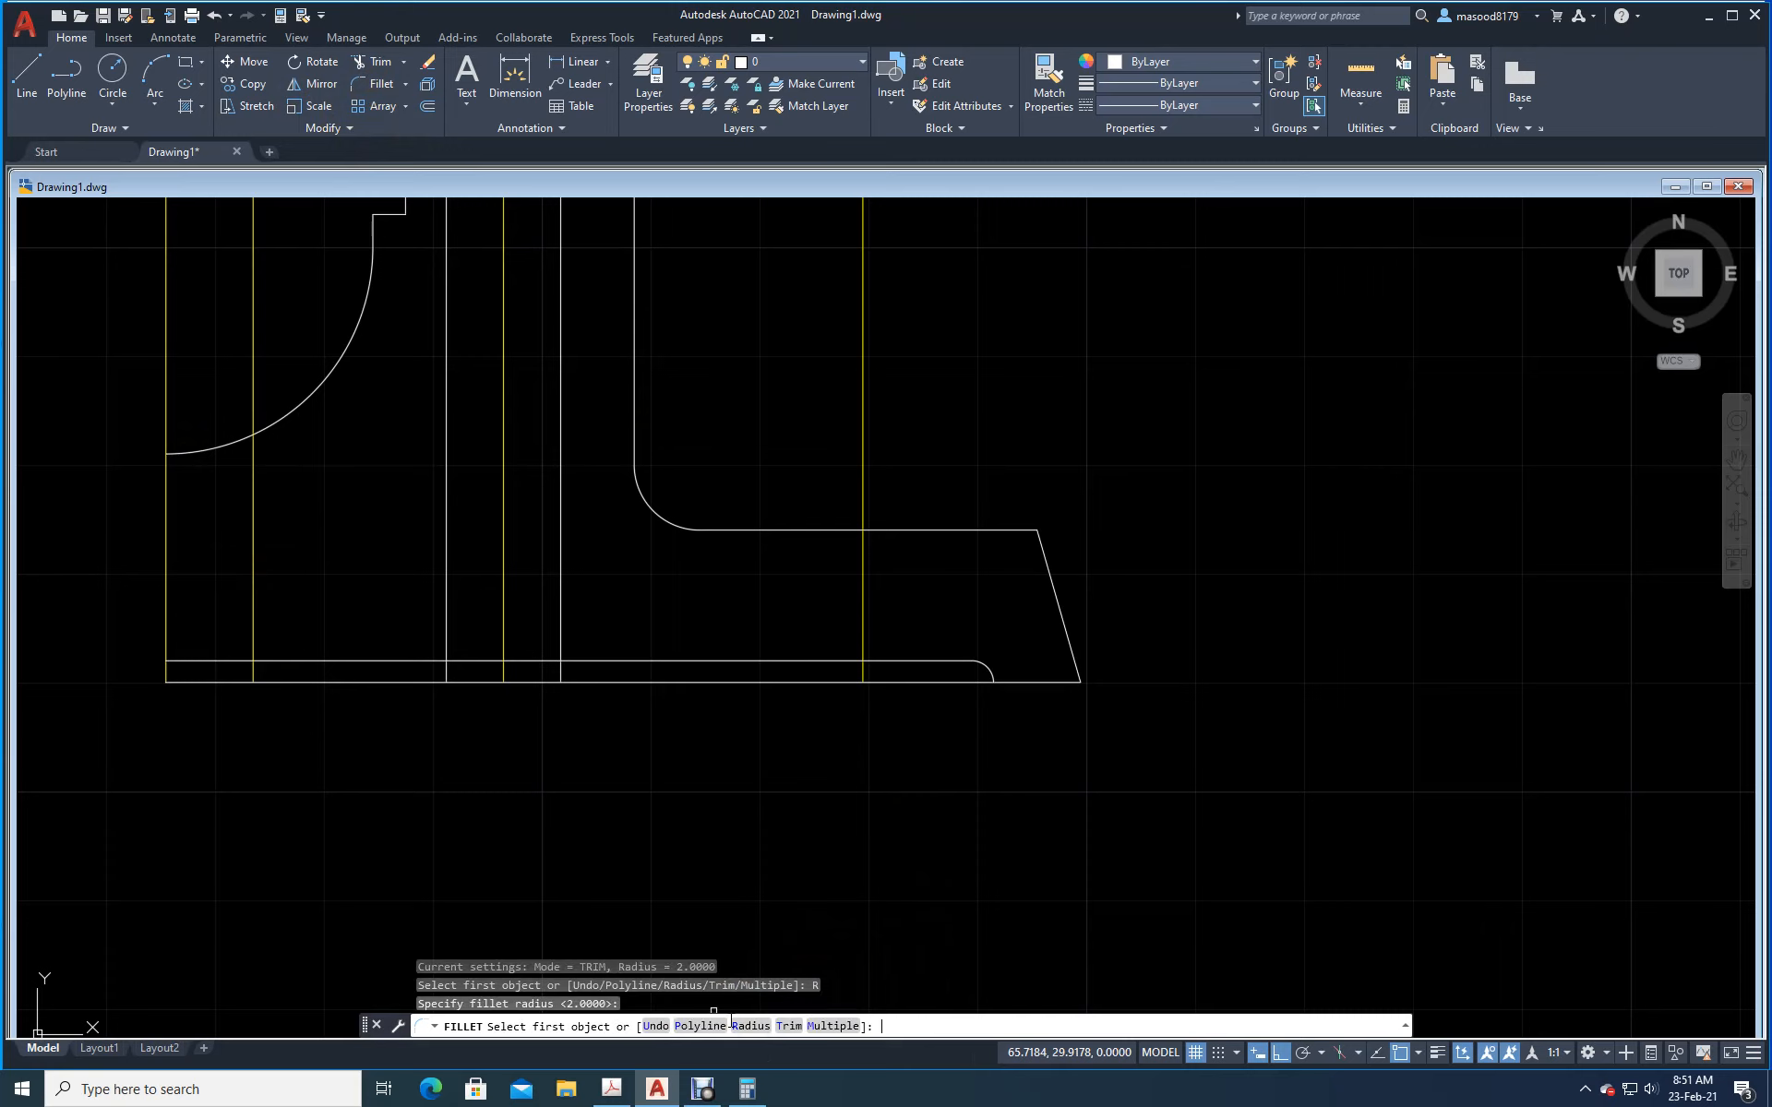
pyautogui.click(275, 664)
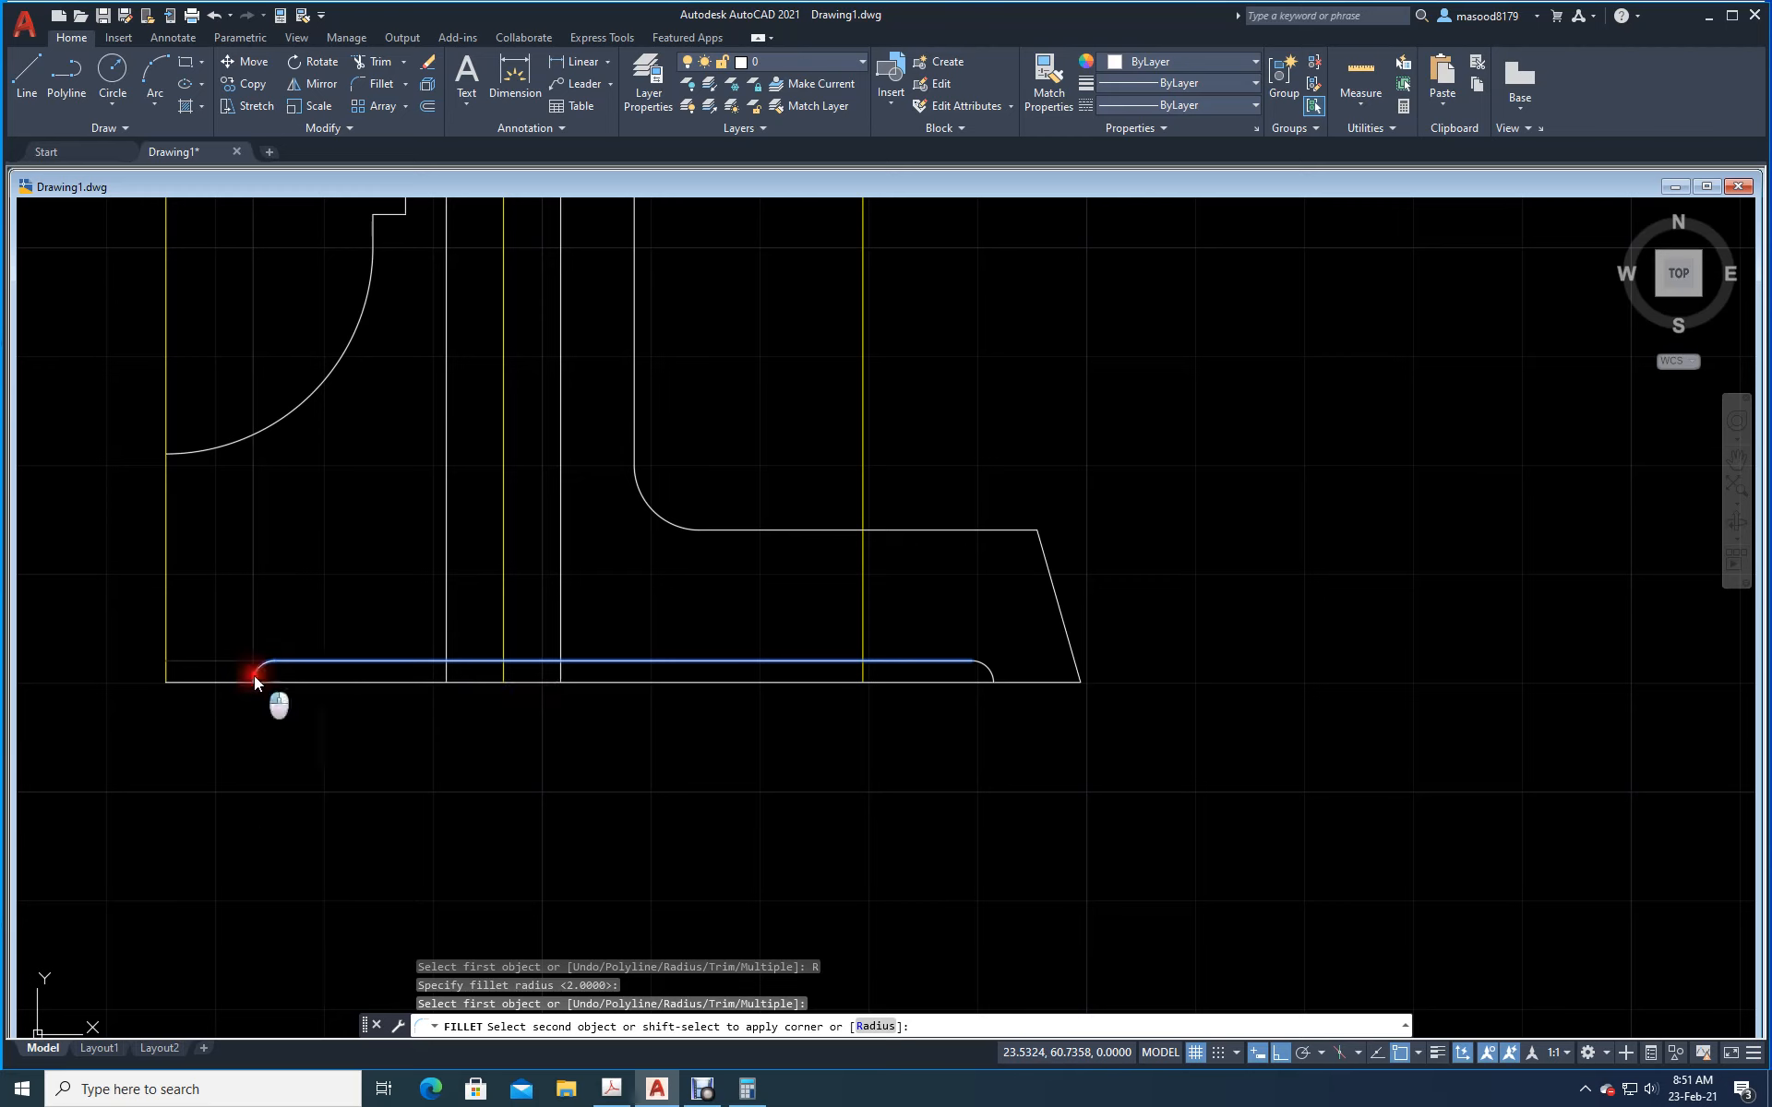
pyautogui.click(254, 680)
pyautogui.press('Escape')
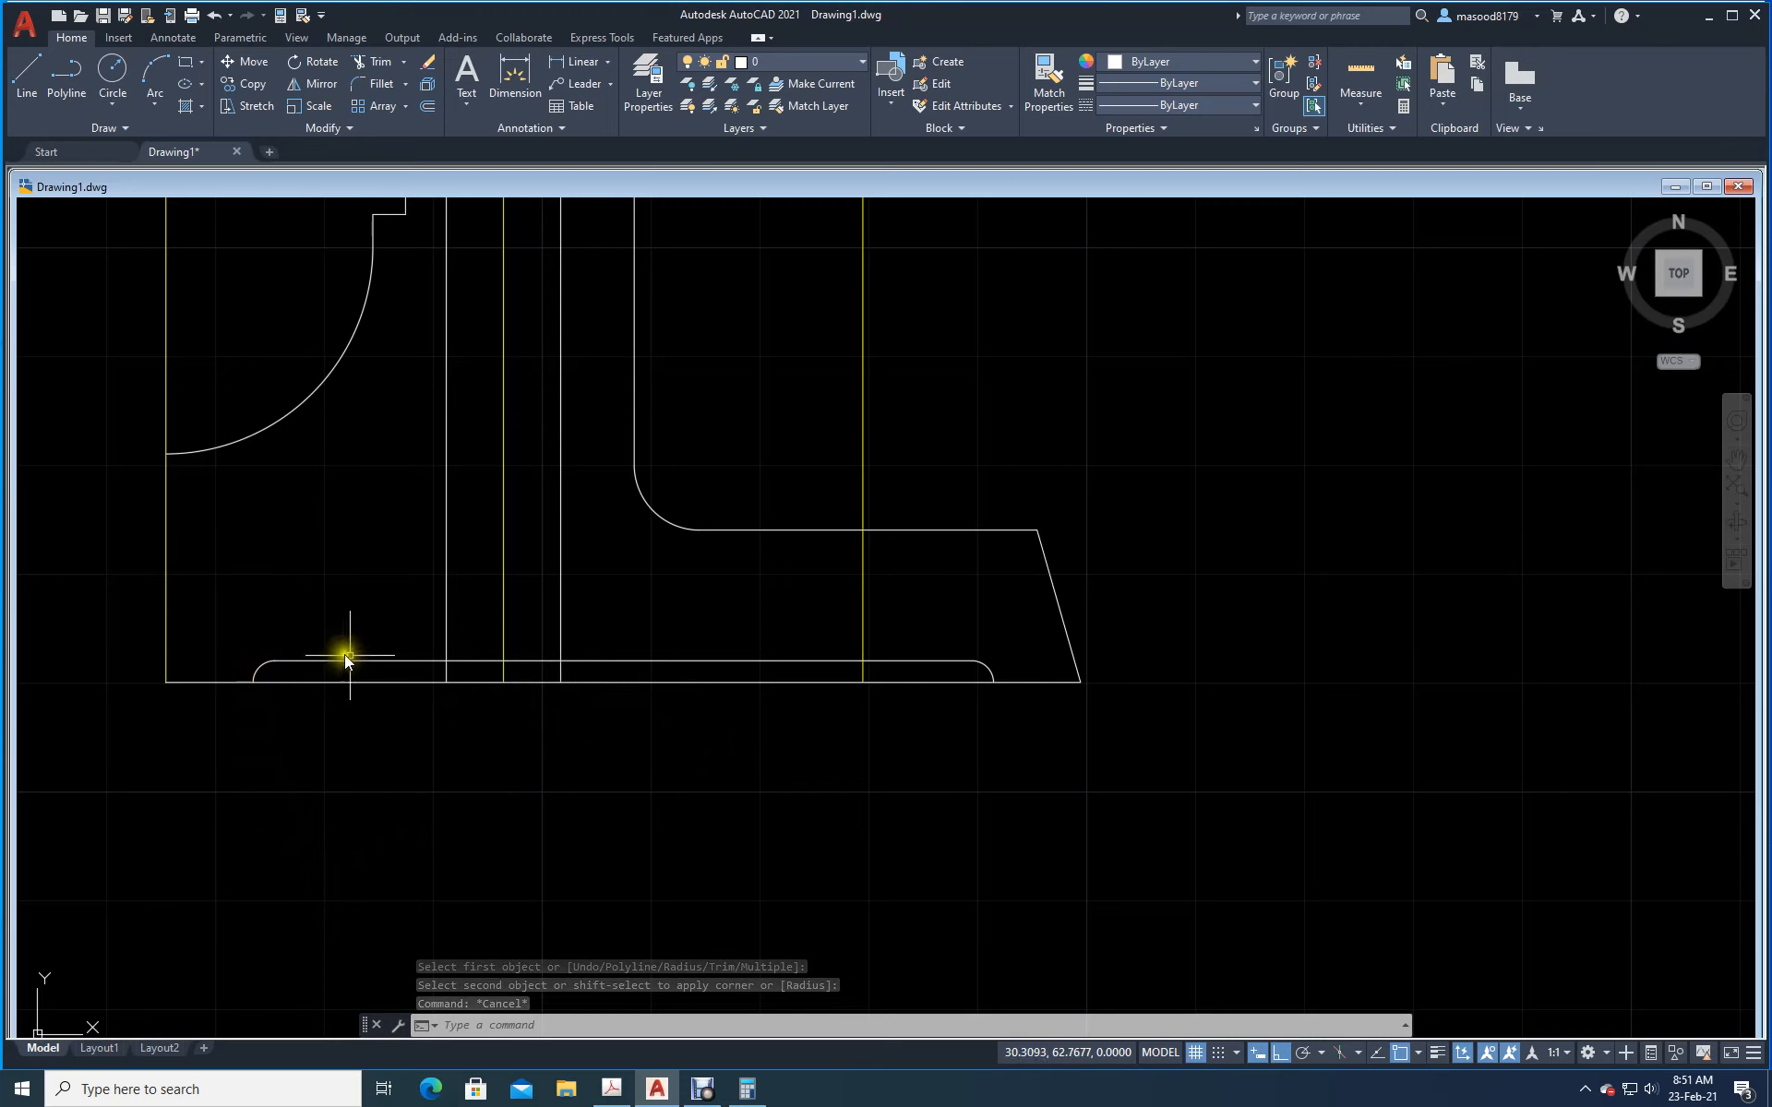
# Step: Consult the square pocket's dimensions in the reference PDF in Acrobat, and back in AutoCAD offset the recess's top line 7 units upward using the Through option
pyautogui.click(611, 1090)
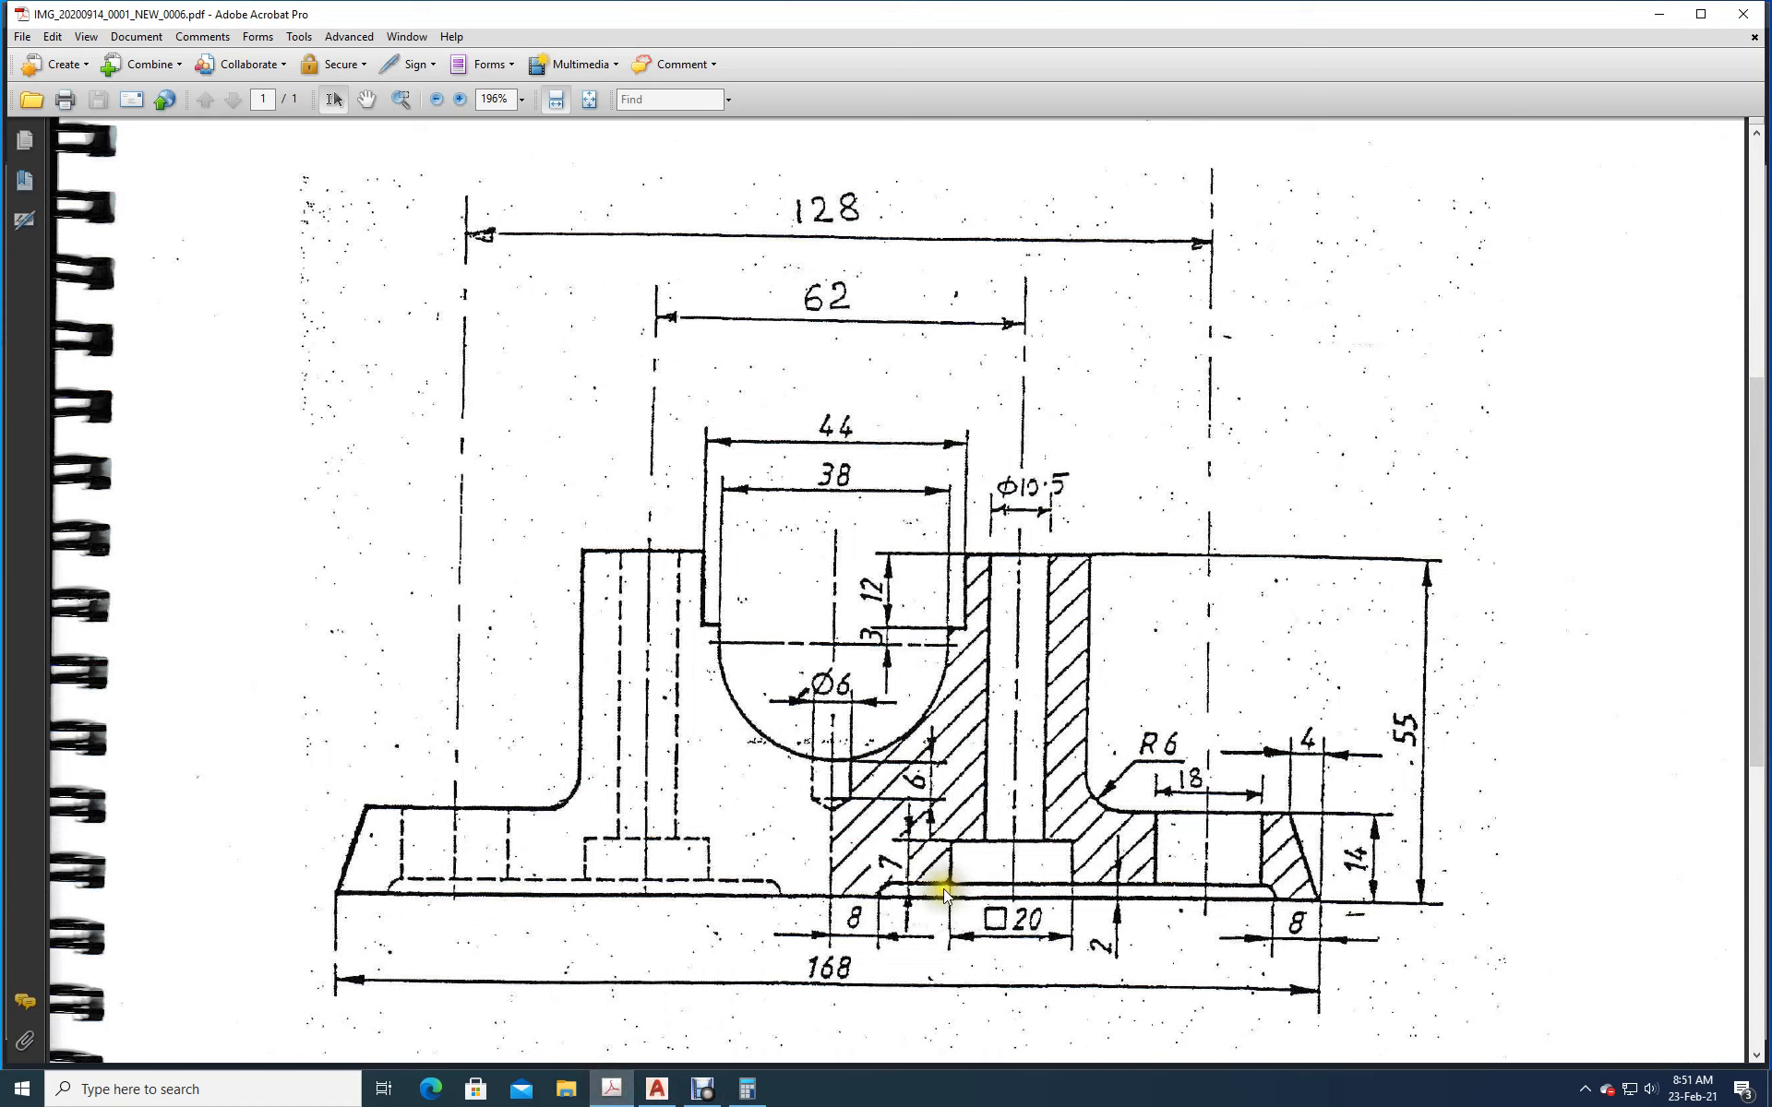
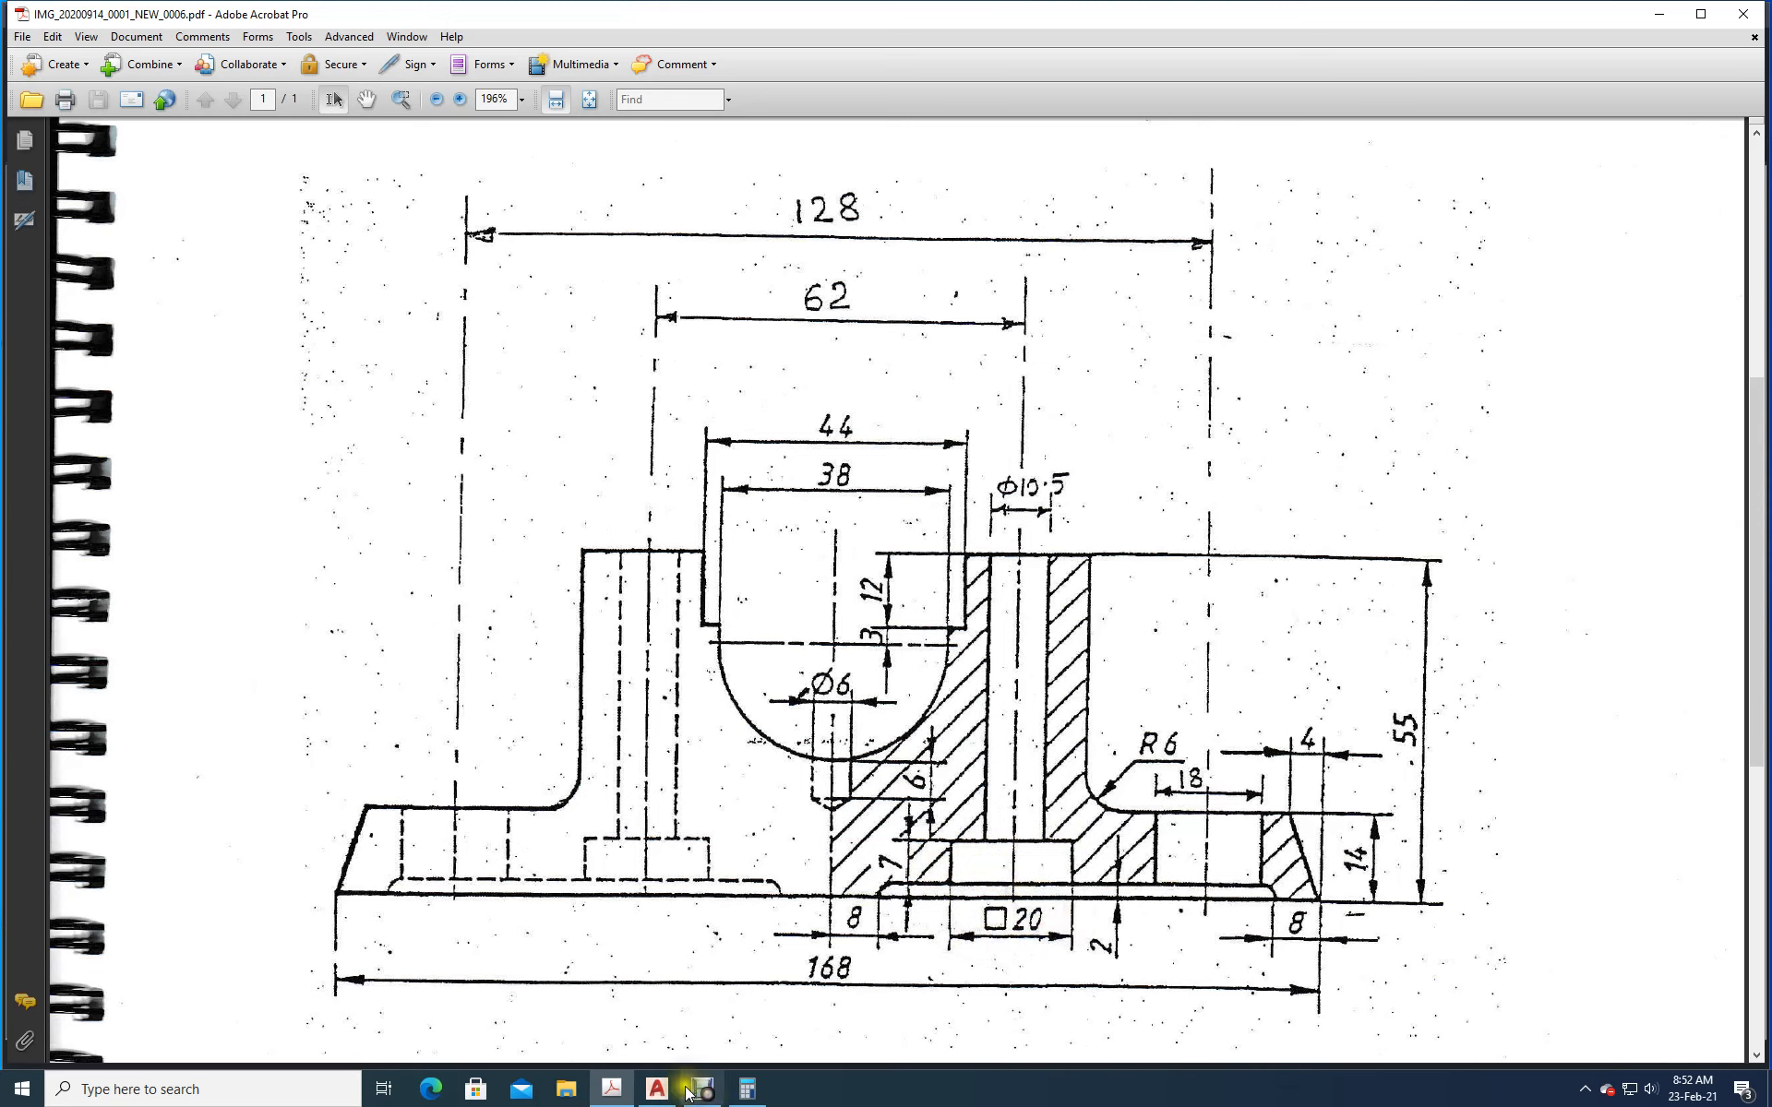
pyautogui.click(656, 1092)
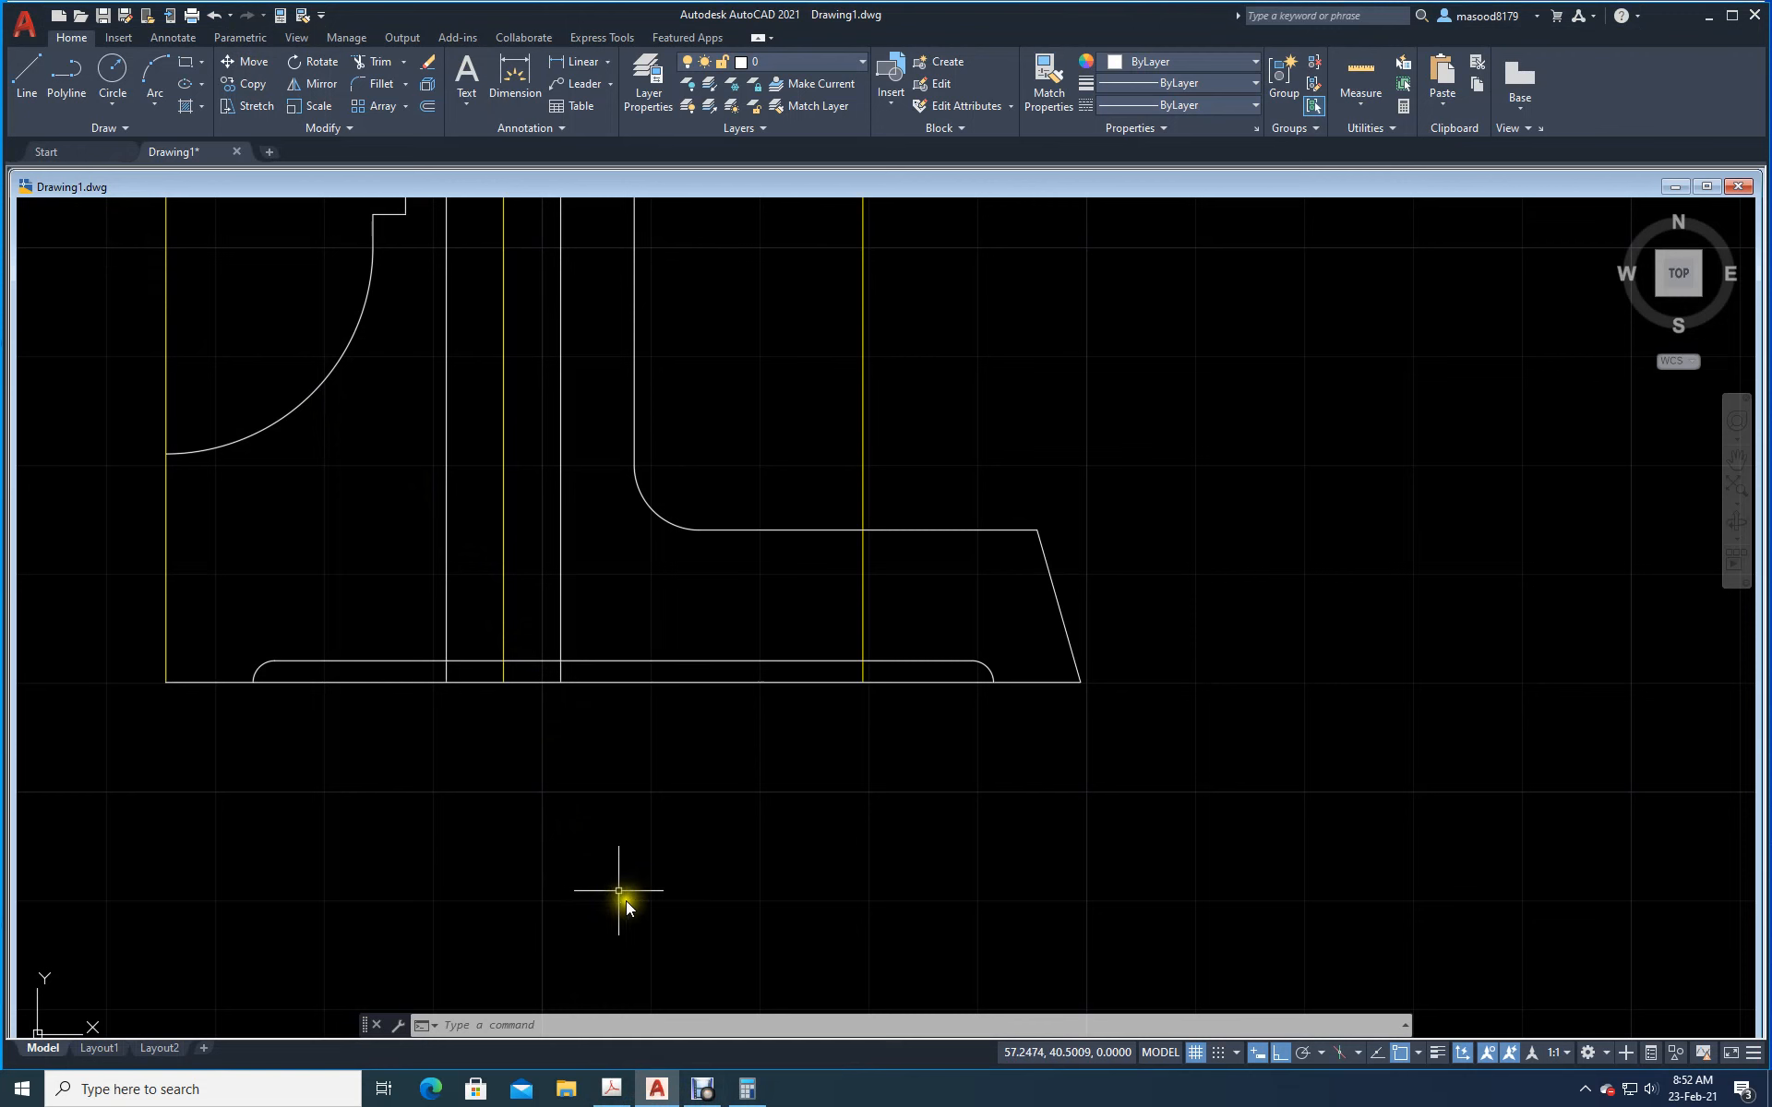
pyautogui.click(611, 1089)
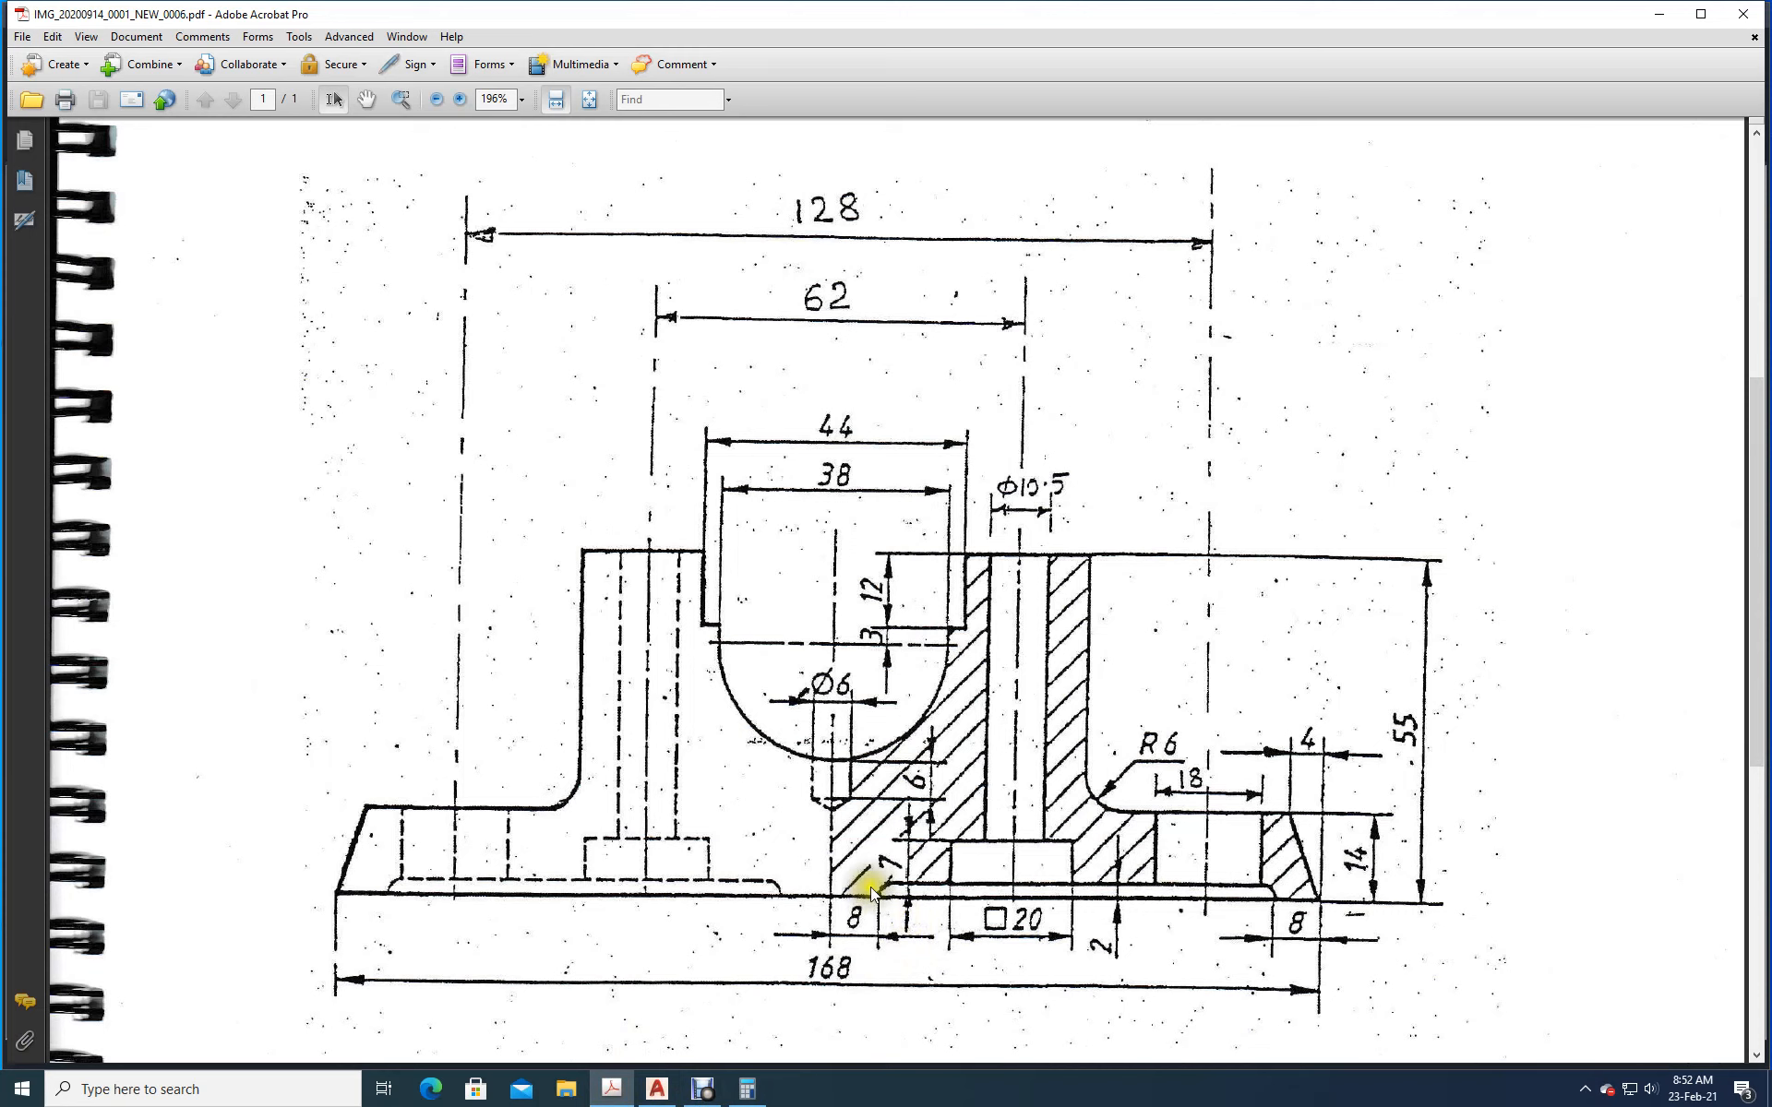
pyautogui.click(656, 1089)
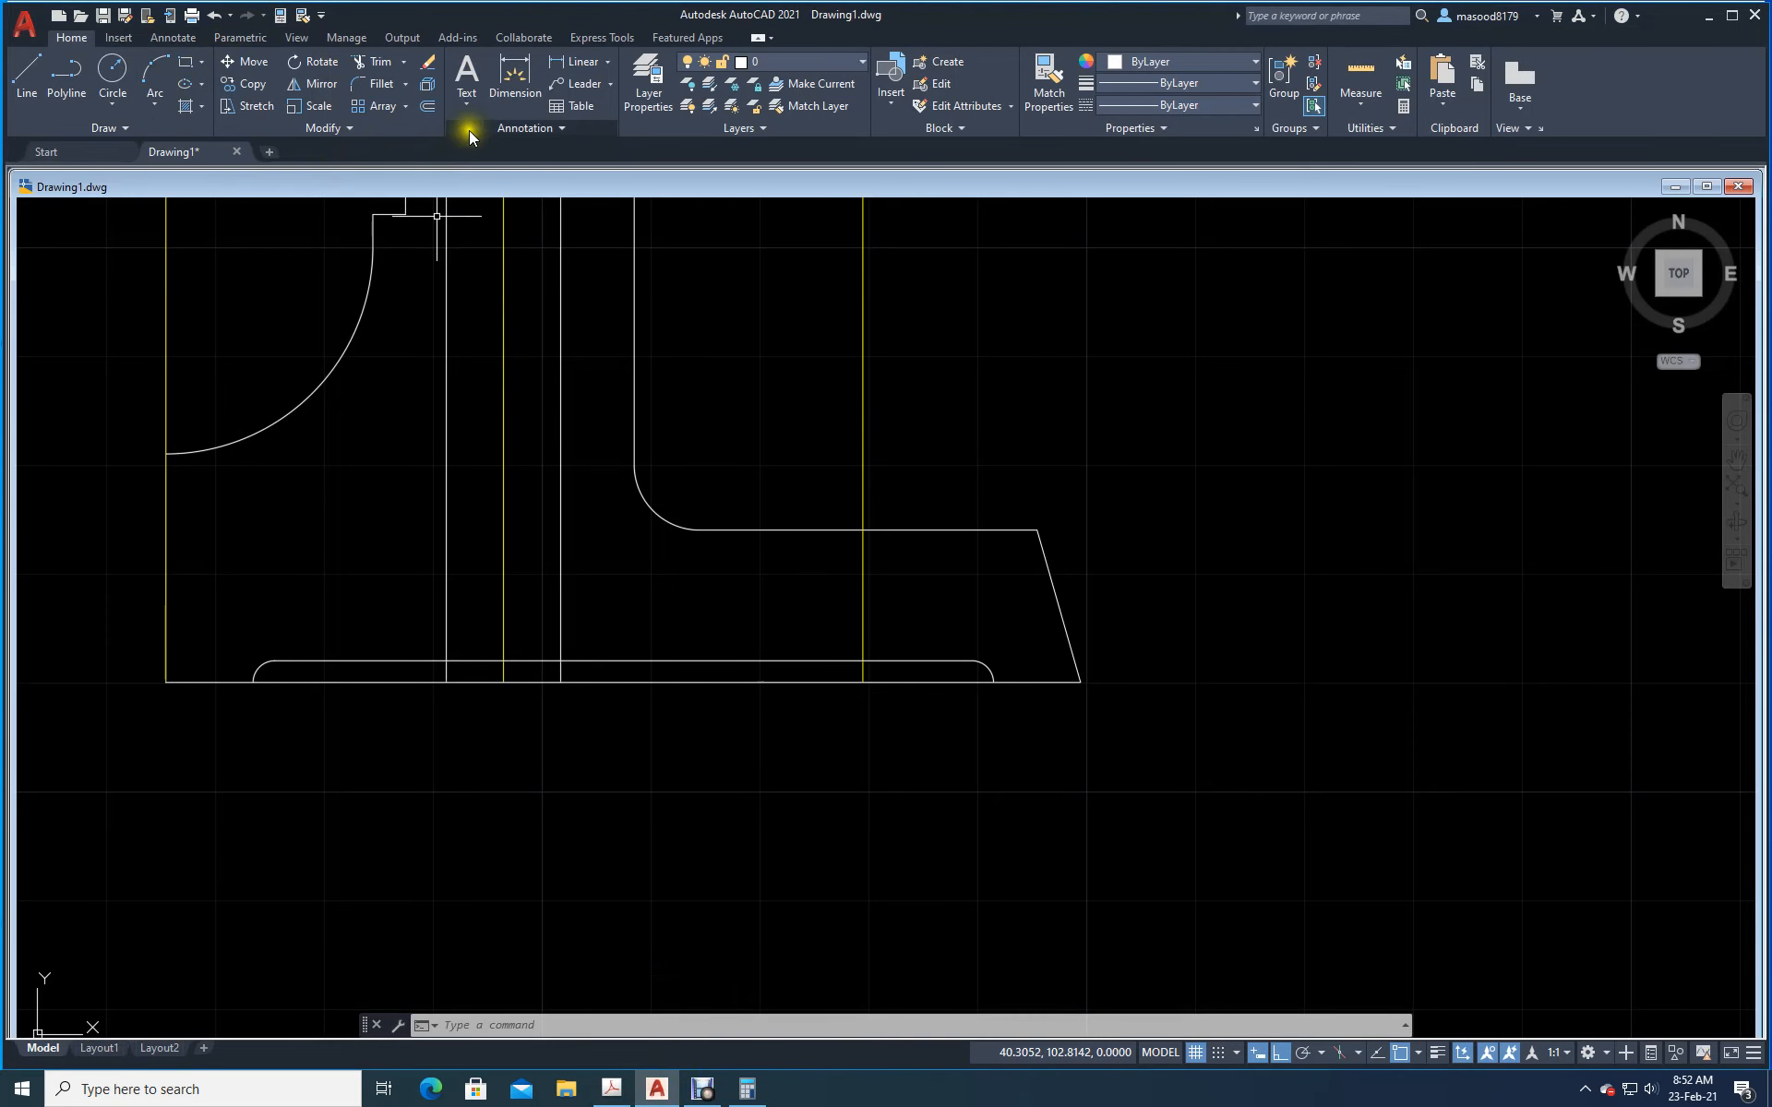
pyautogui.click(427, 108)
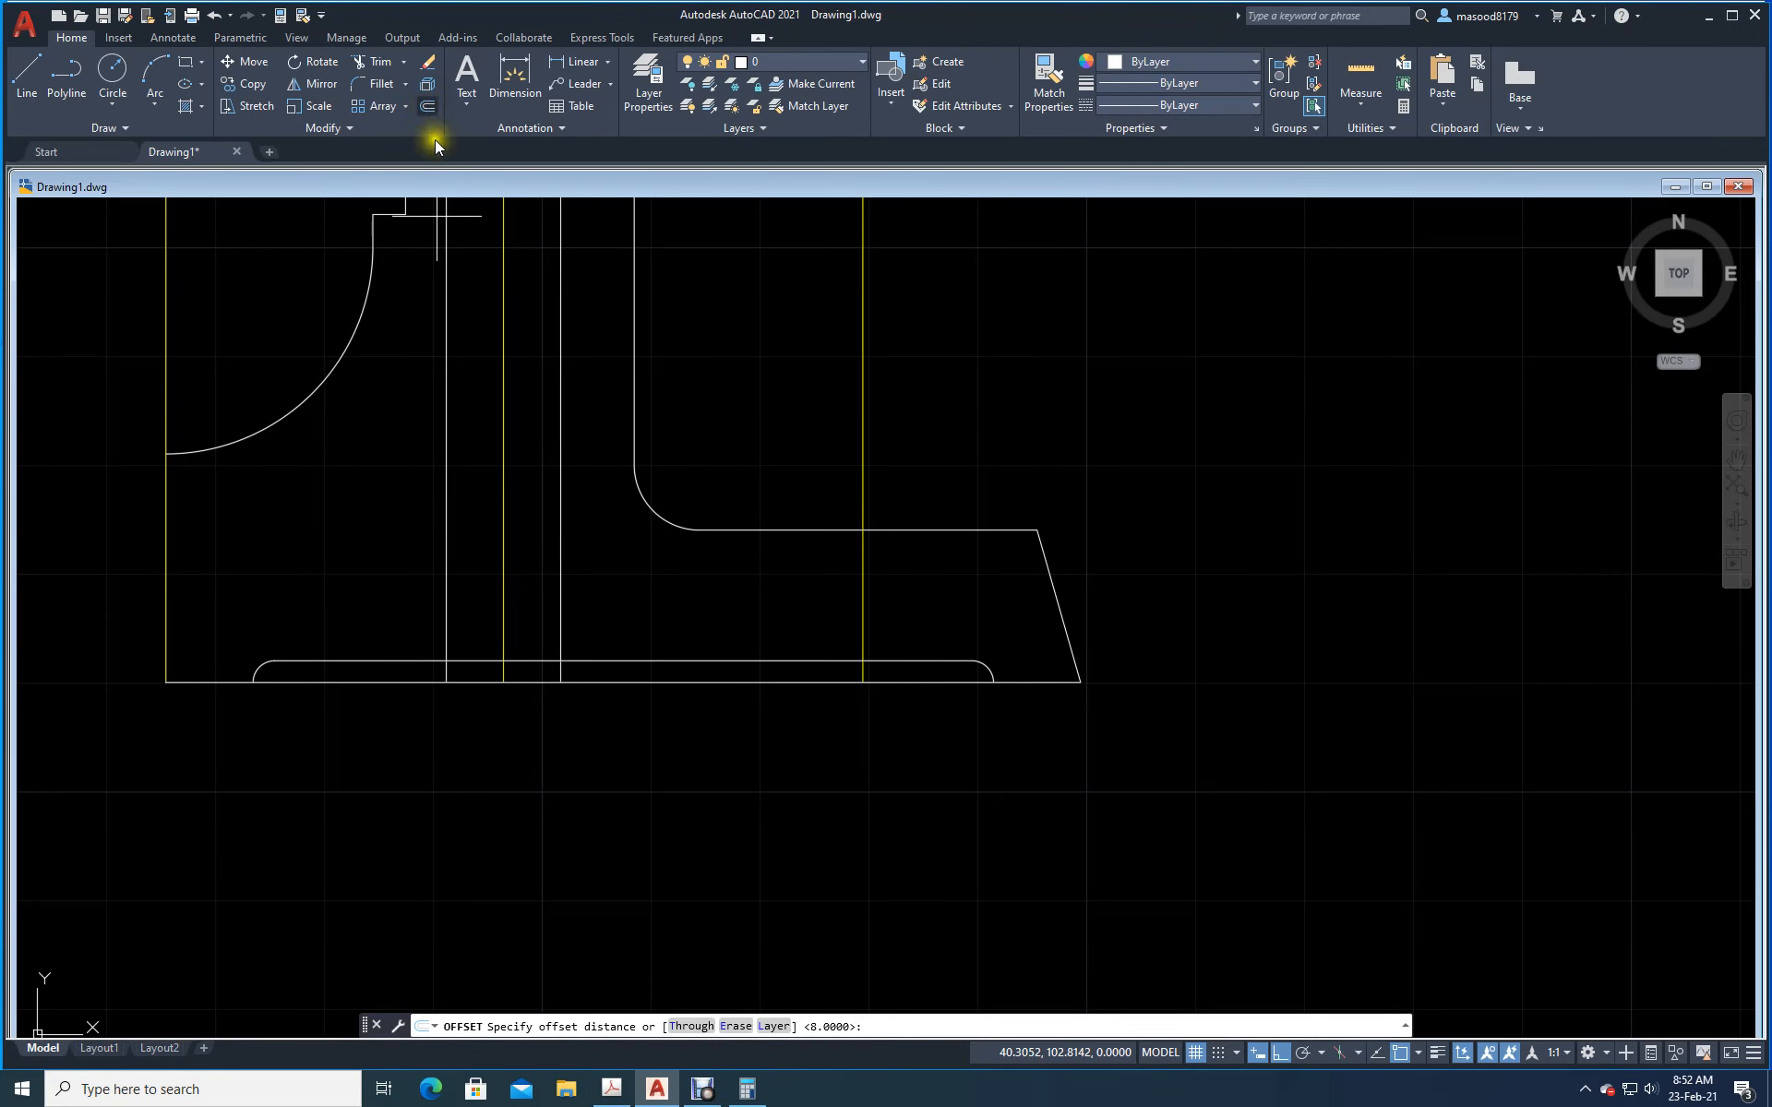
pyautogui.click(699, 1028)
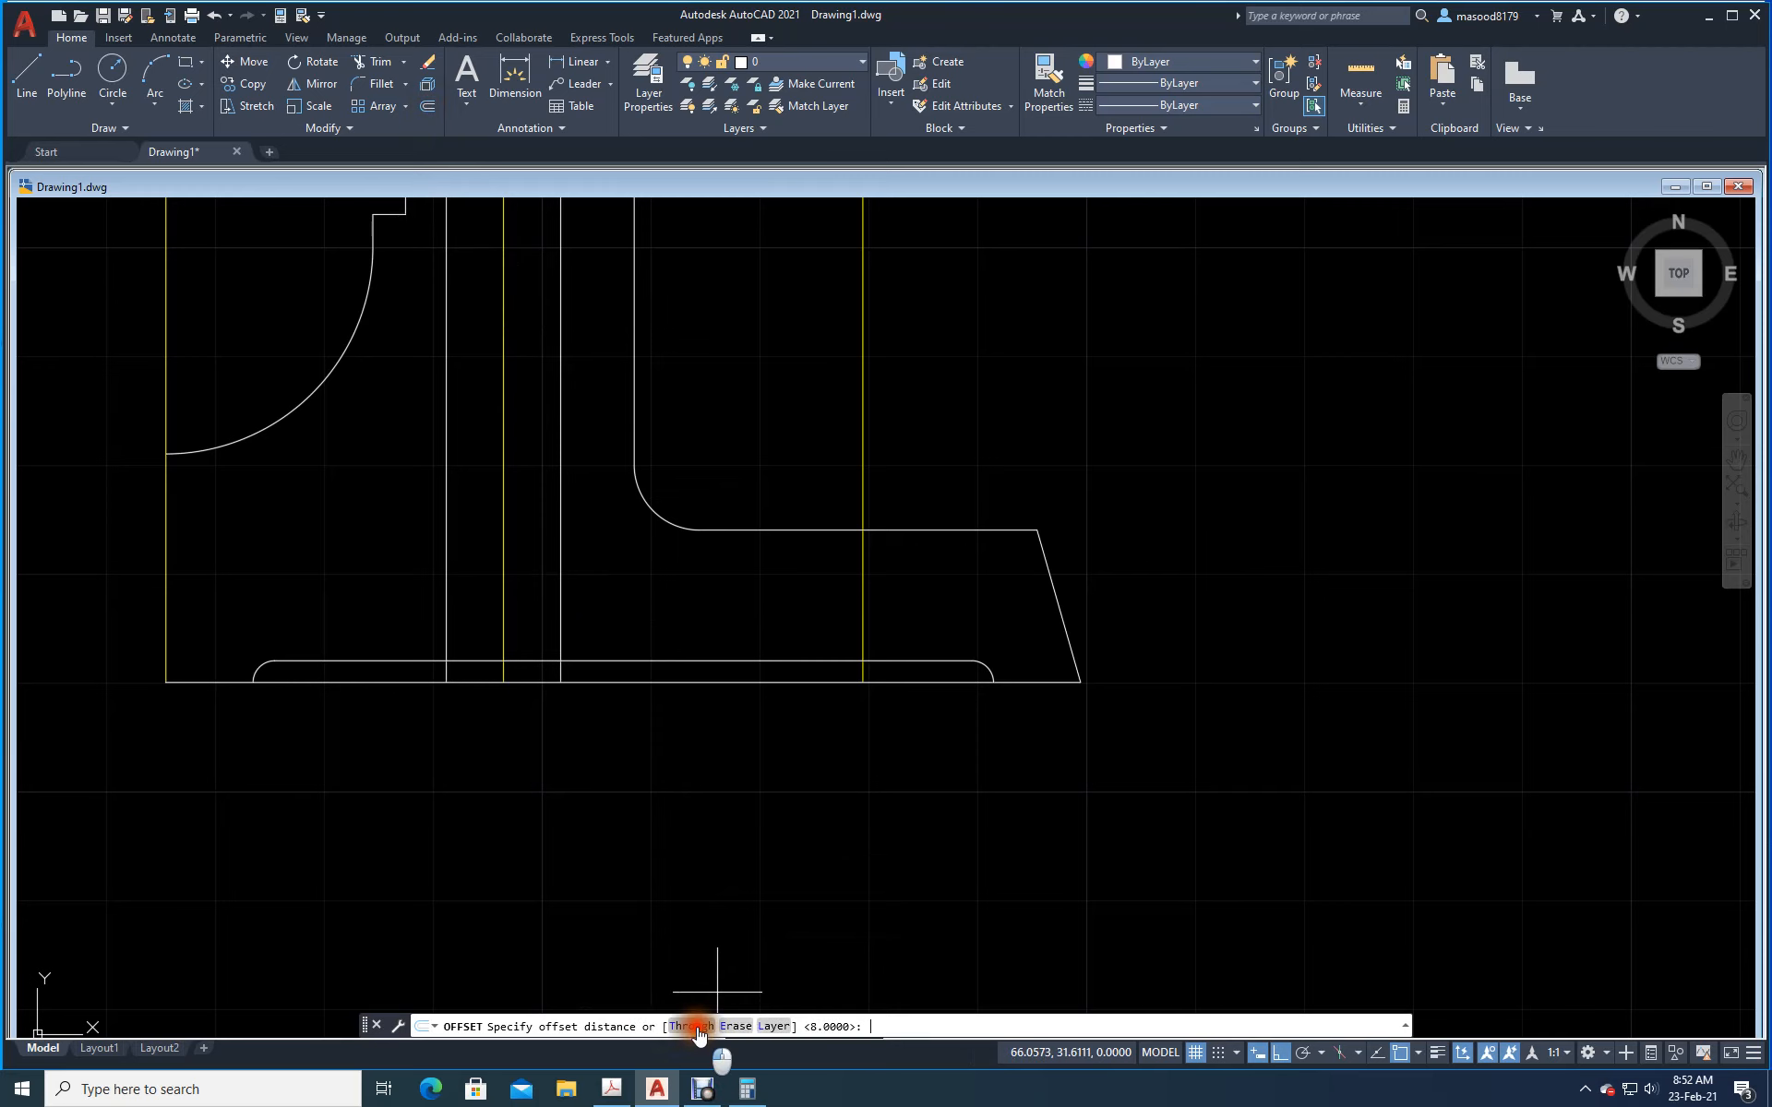
pyautogui.click(370, 661)
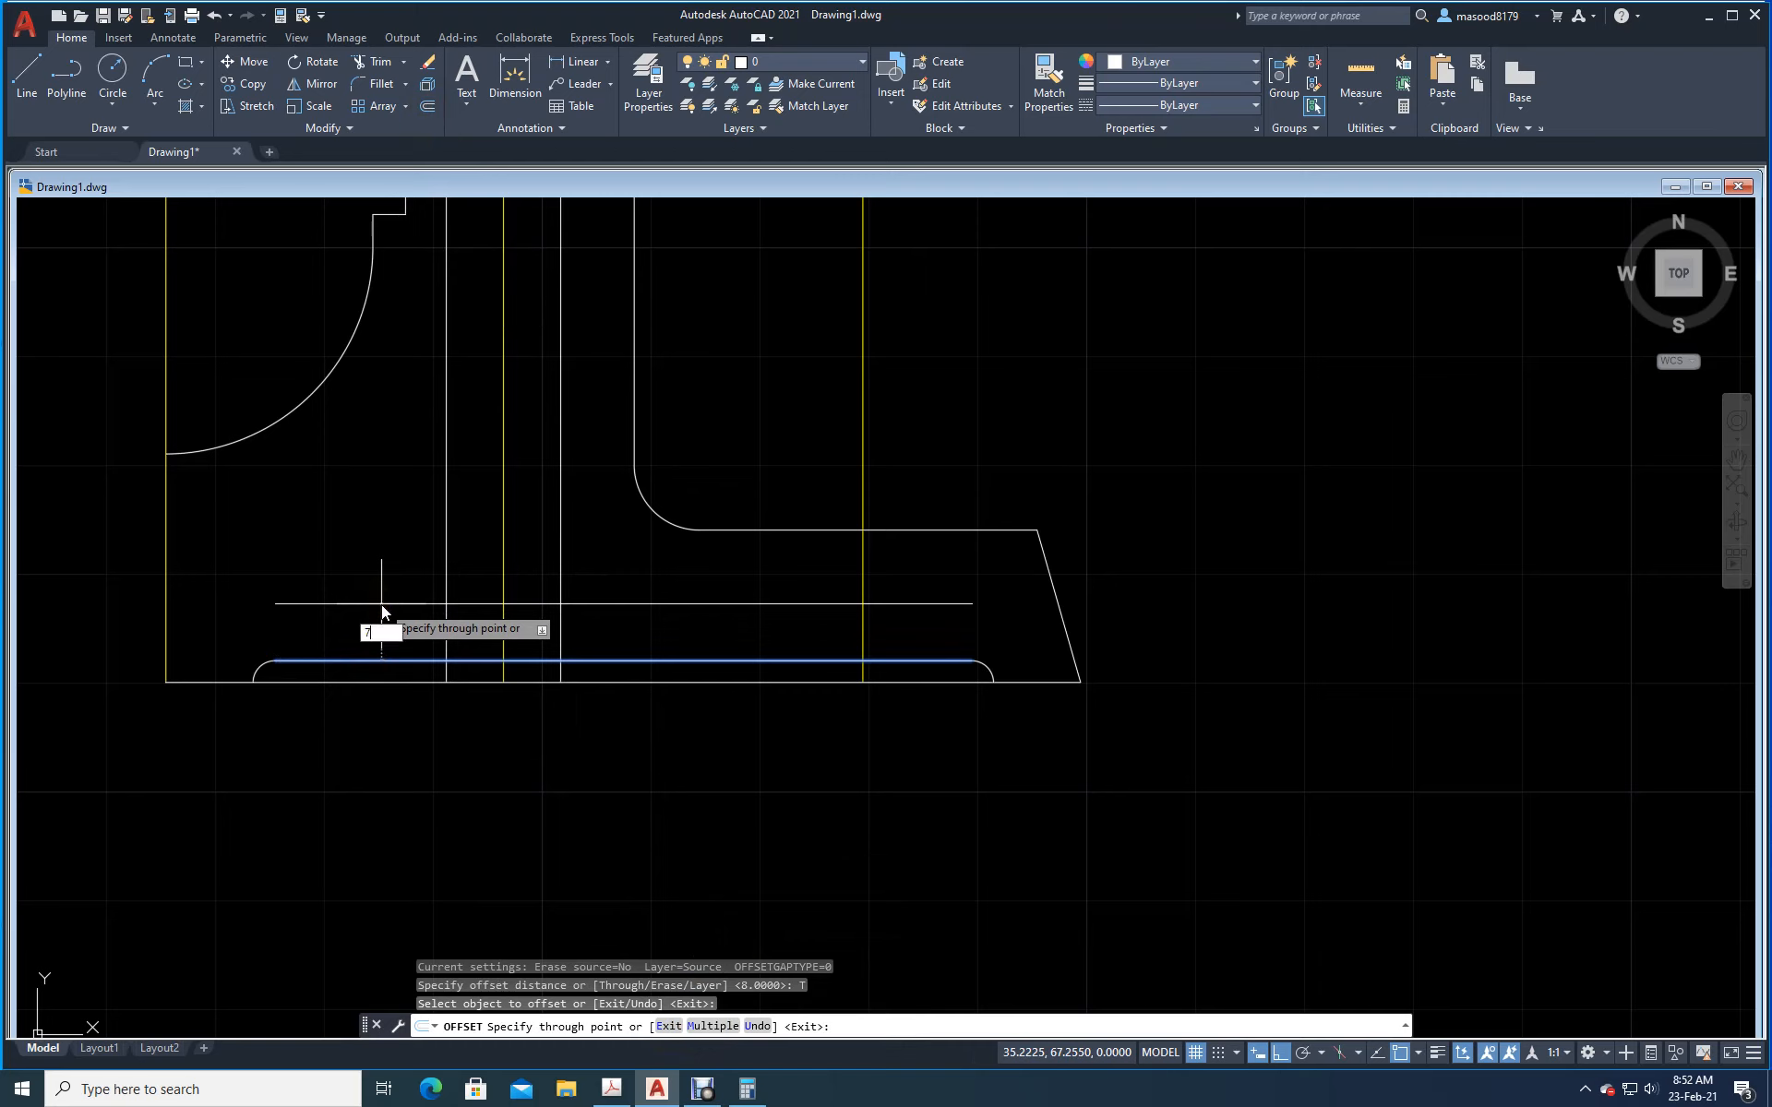
pyautogui.write('7')
pyautogui.press('Return')
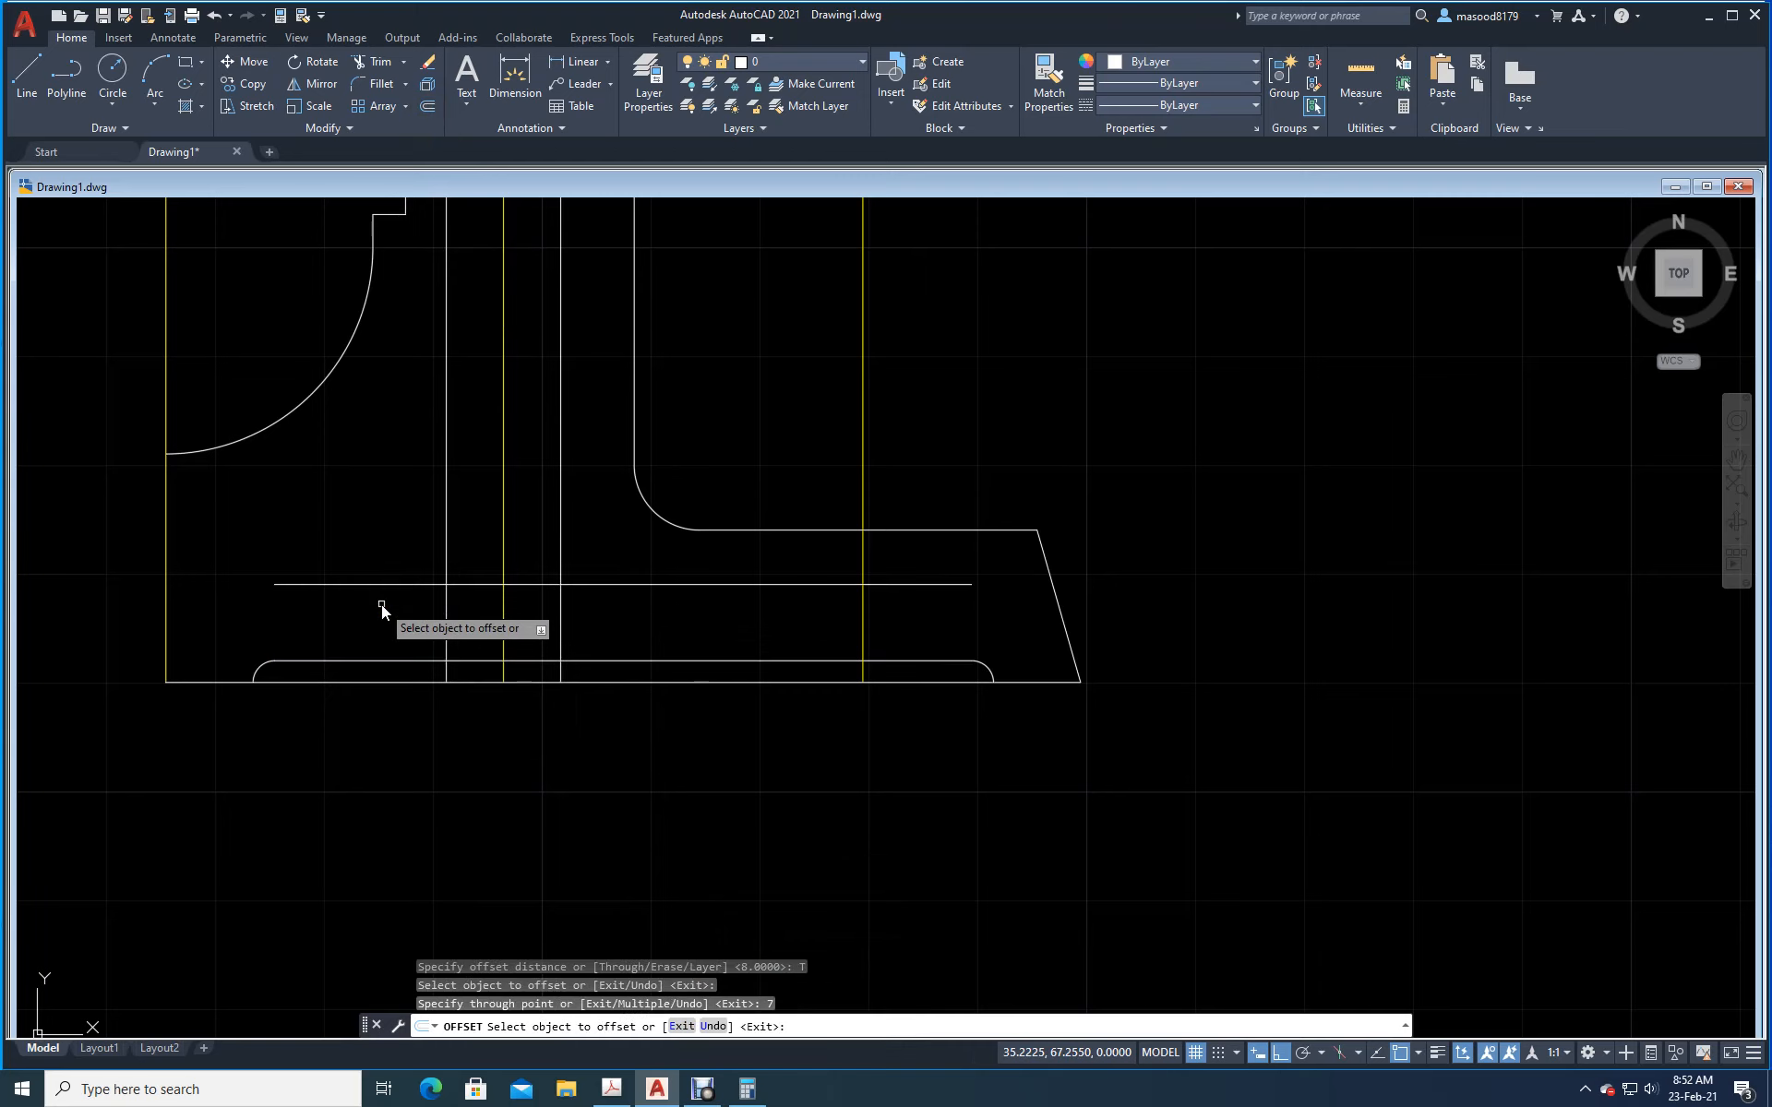
# Step: Offset the bore's vertical centre line 10 units to each side to mark the square pocket's side walls
pyautogui.click(500, 540)
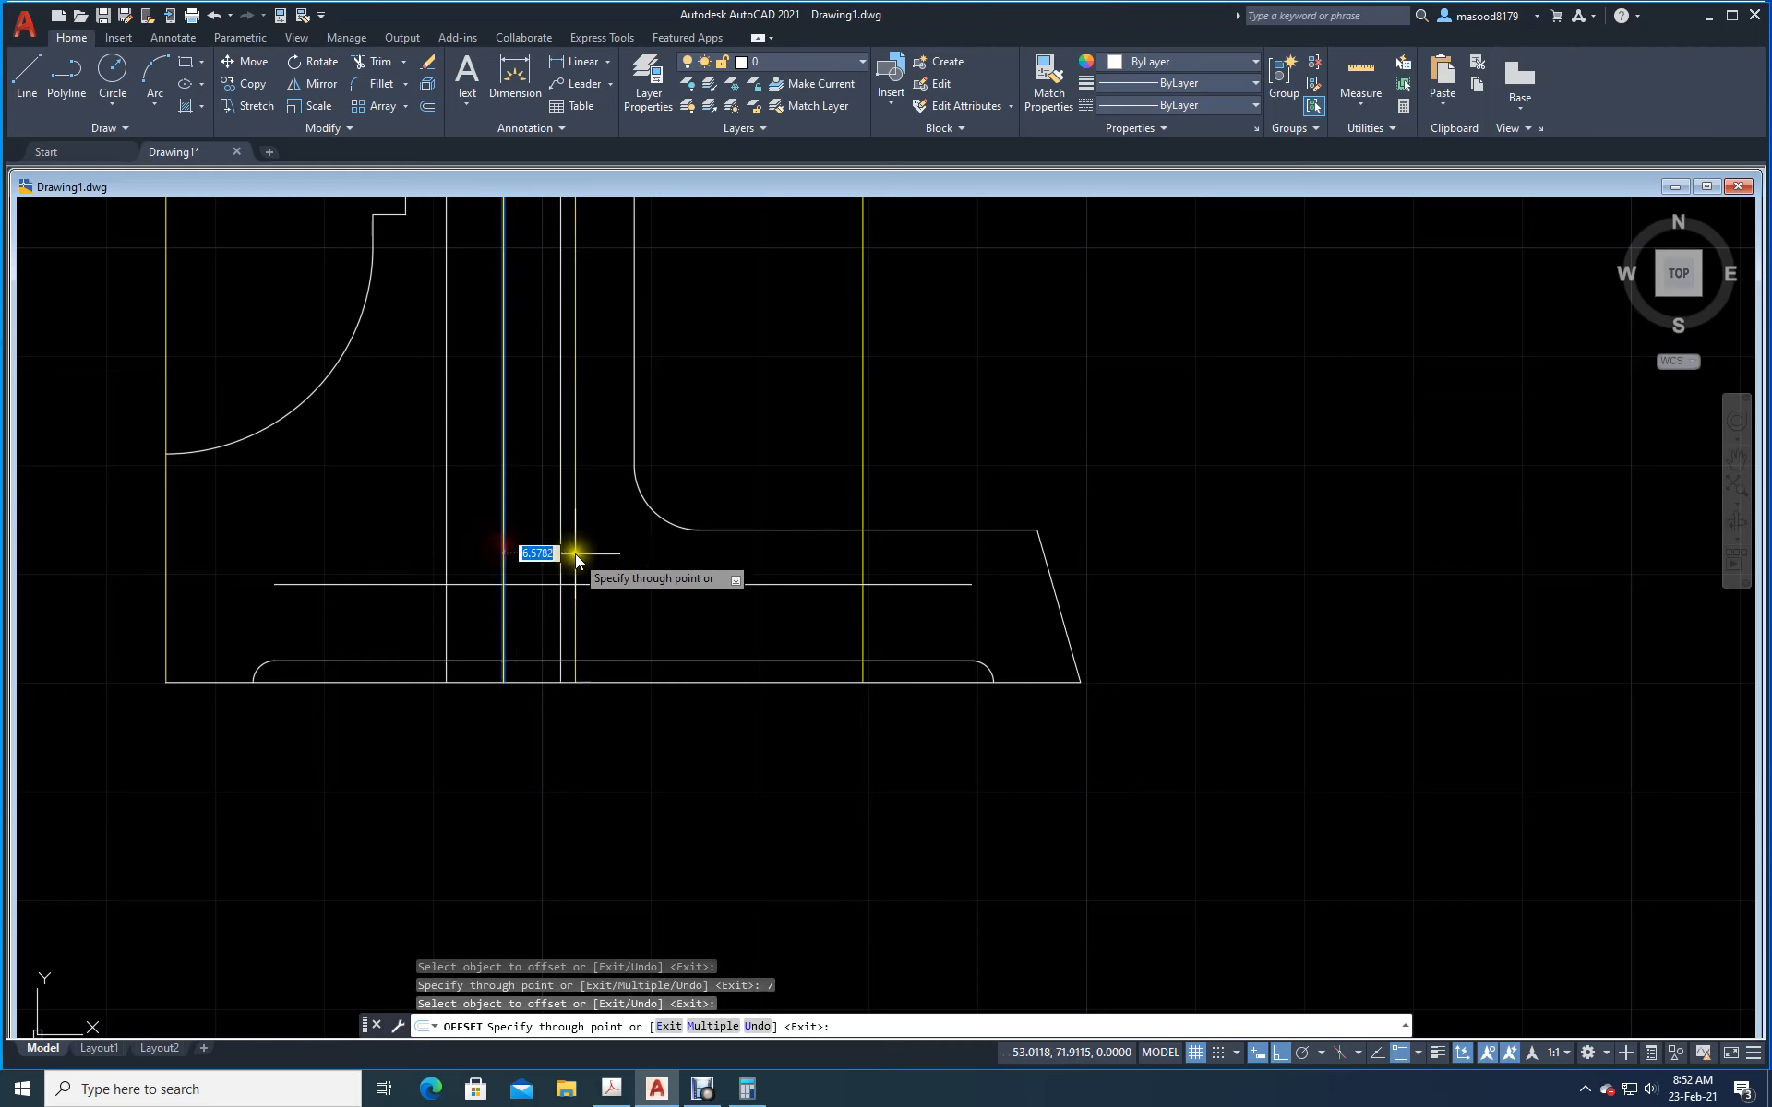
pyautogui.write('10')
pyautogui.press('Return')
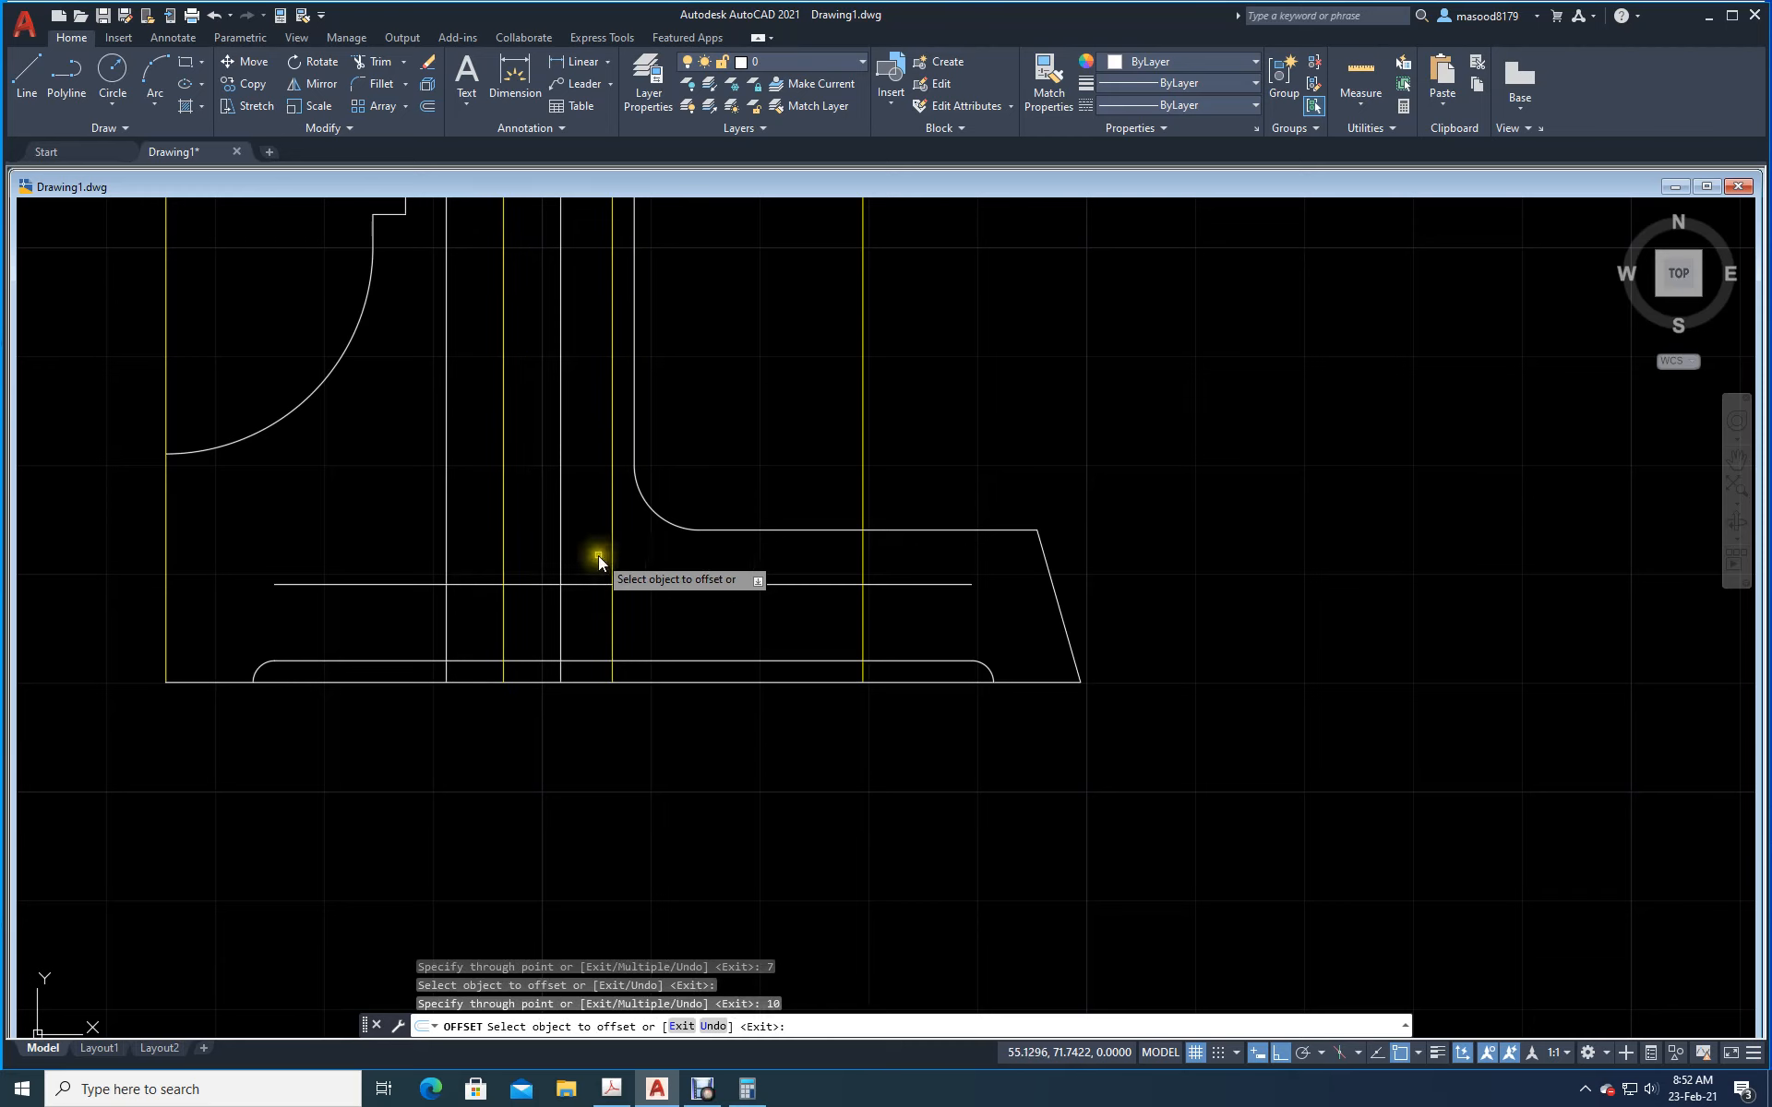
pyautogui.click(501, 562)
pyautogui.write('10')
pyautogui.press('Return')
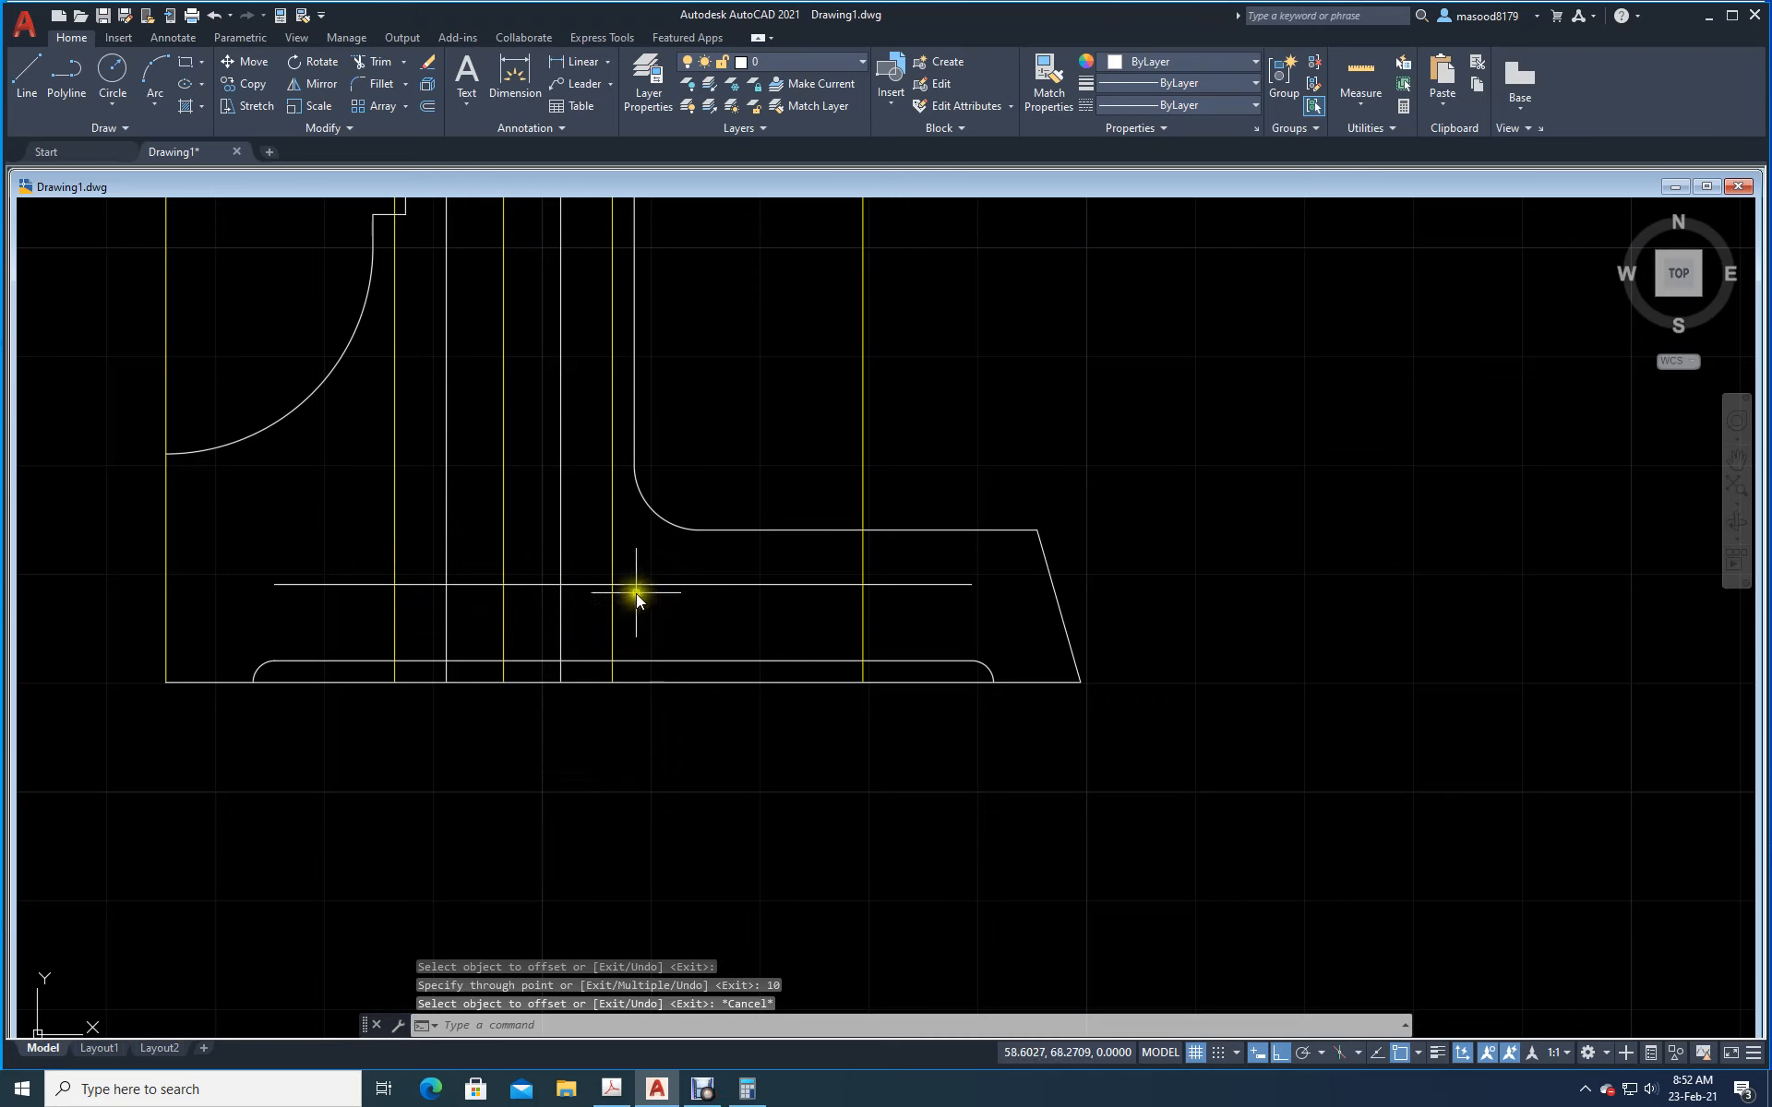
# Step: Move the two offset pocket side lines from the Axis layer to layer 0
pyautogui.click(628, 568)
pyautogui.click(602, 552)
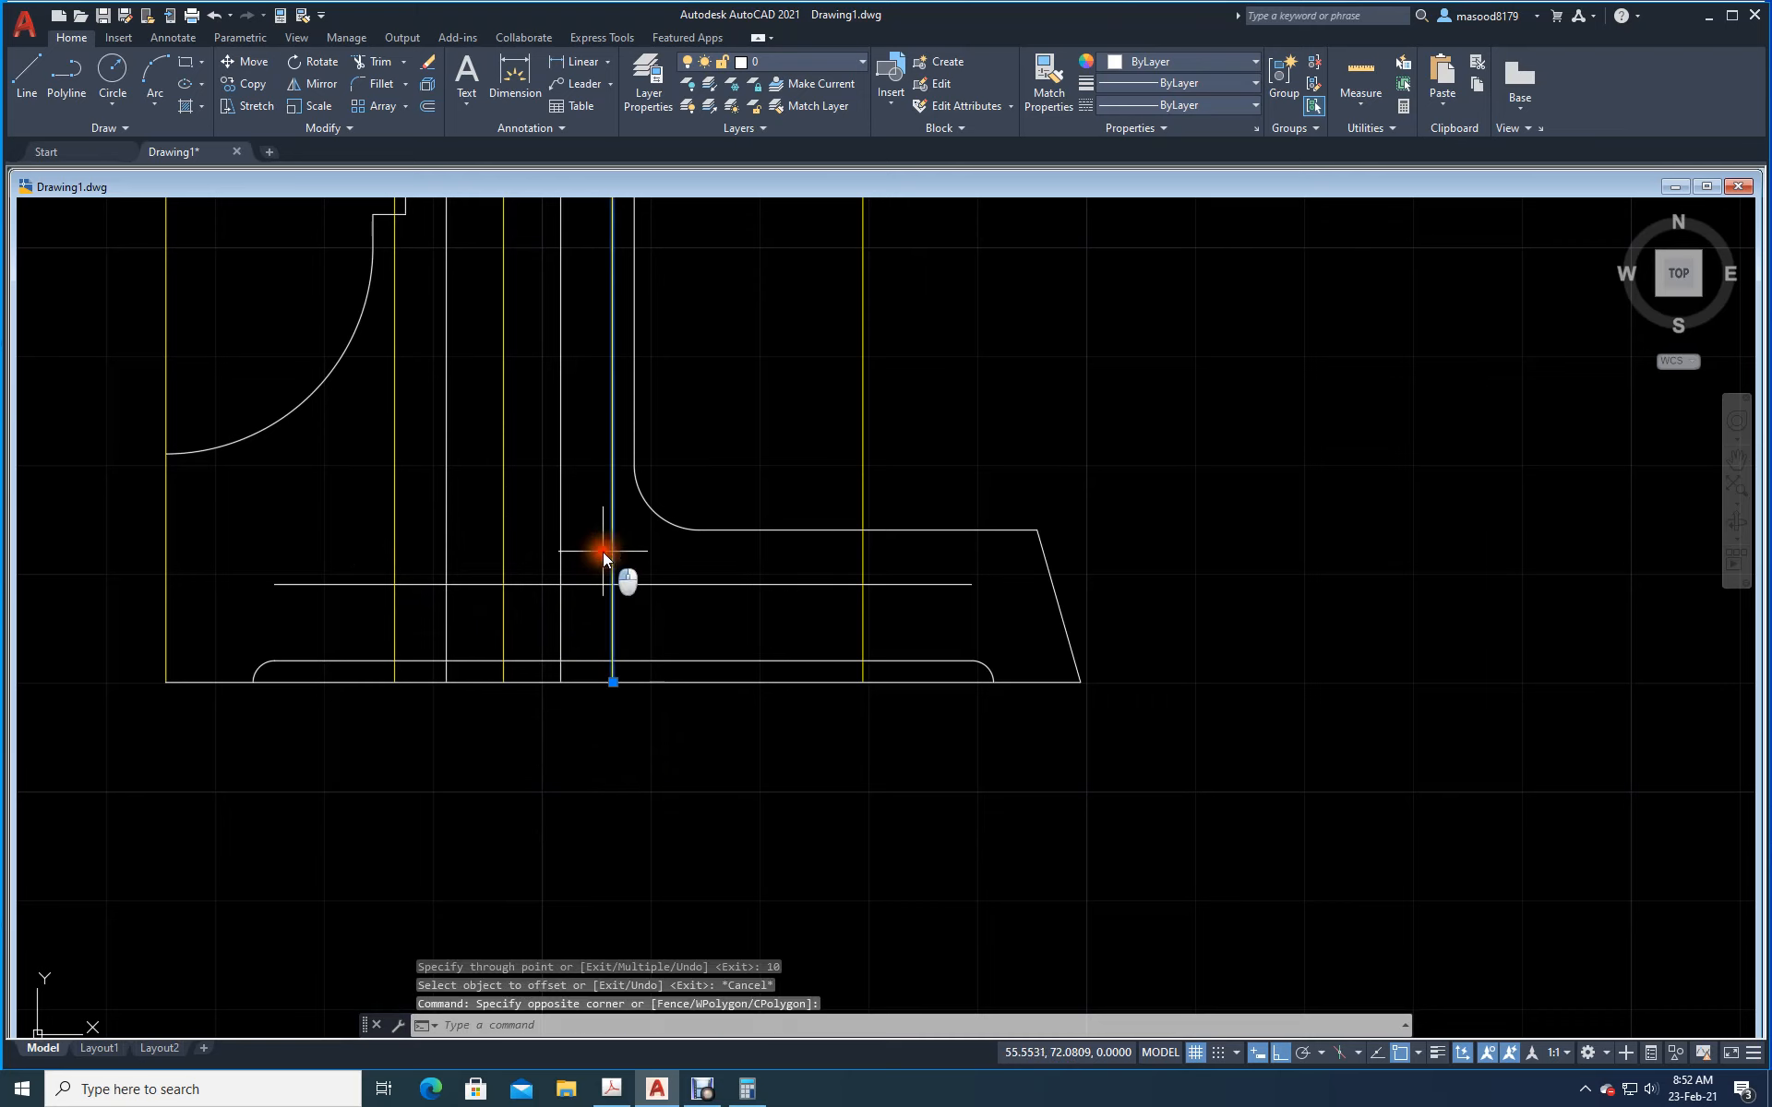
pyautogui.click(403, 558)
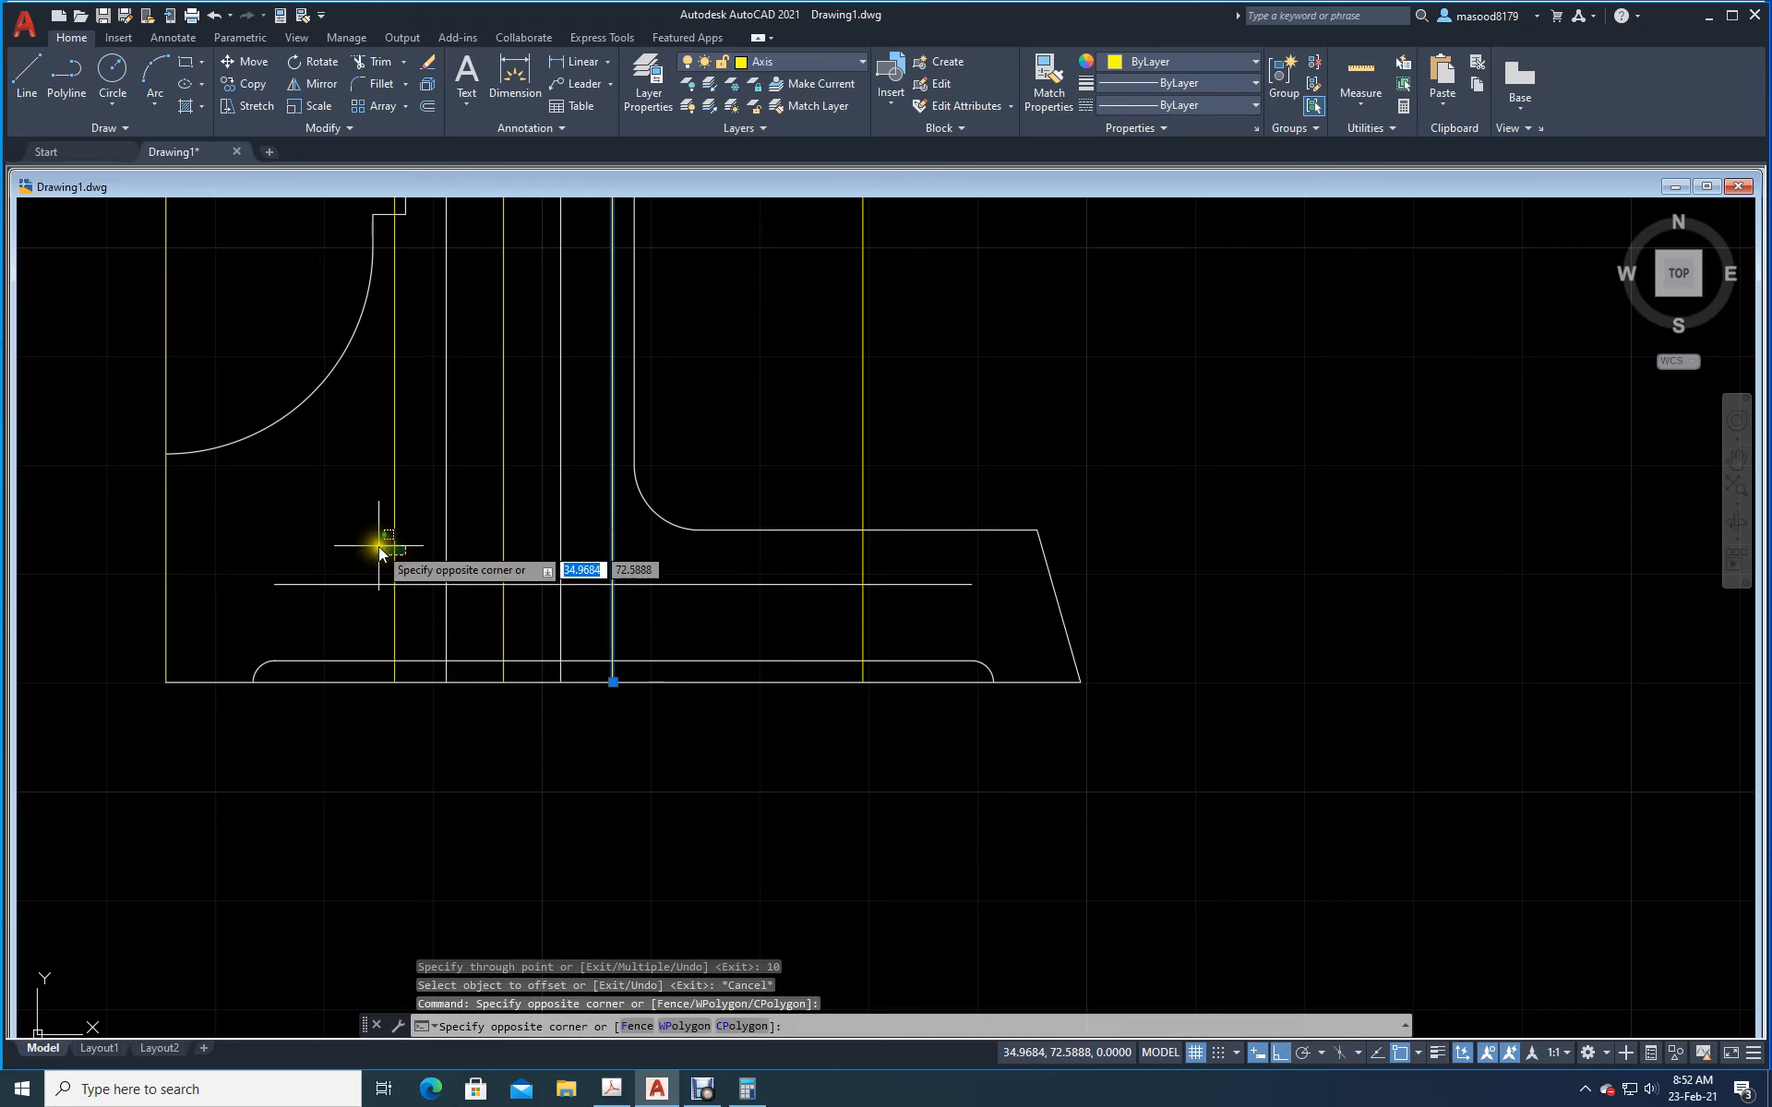
pyautogui.click(376, 545)
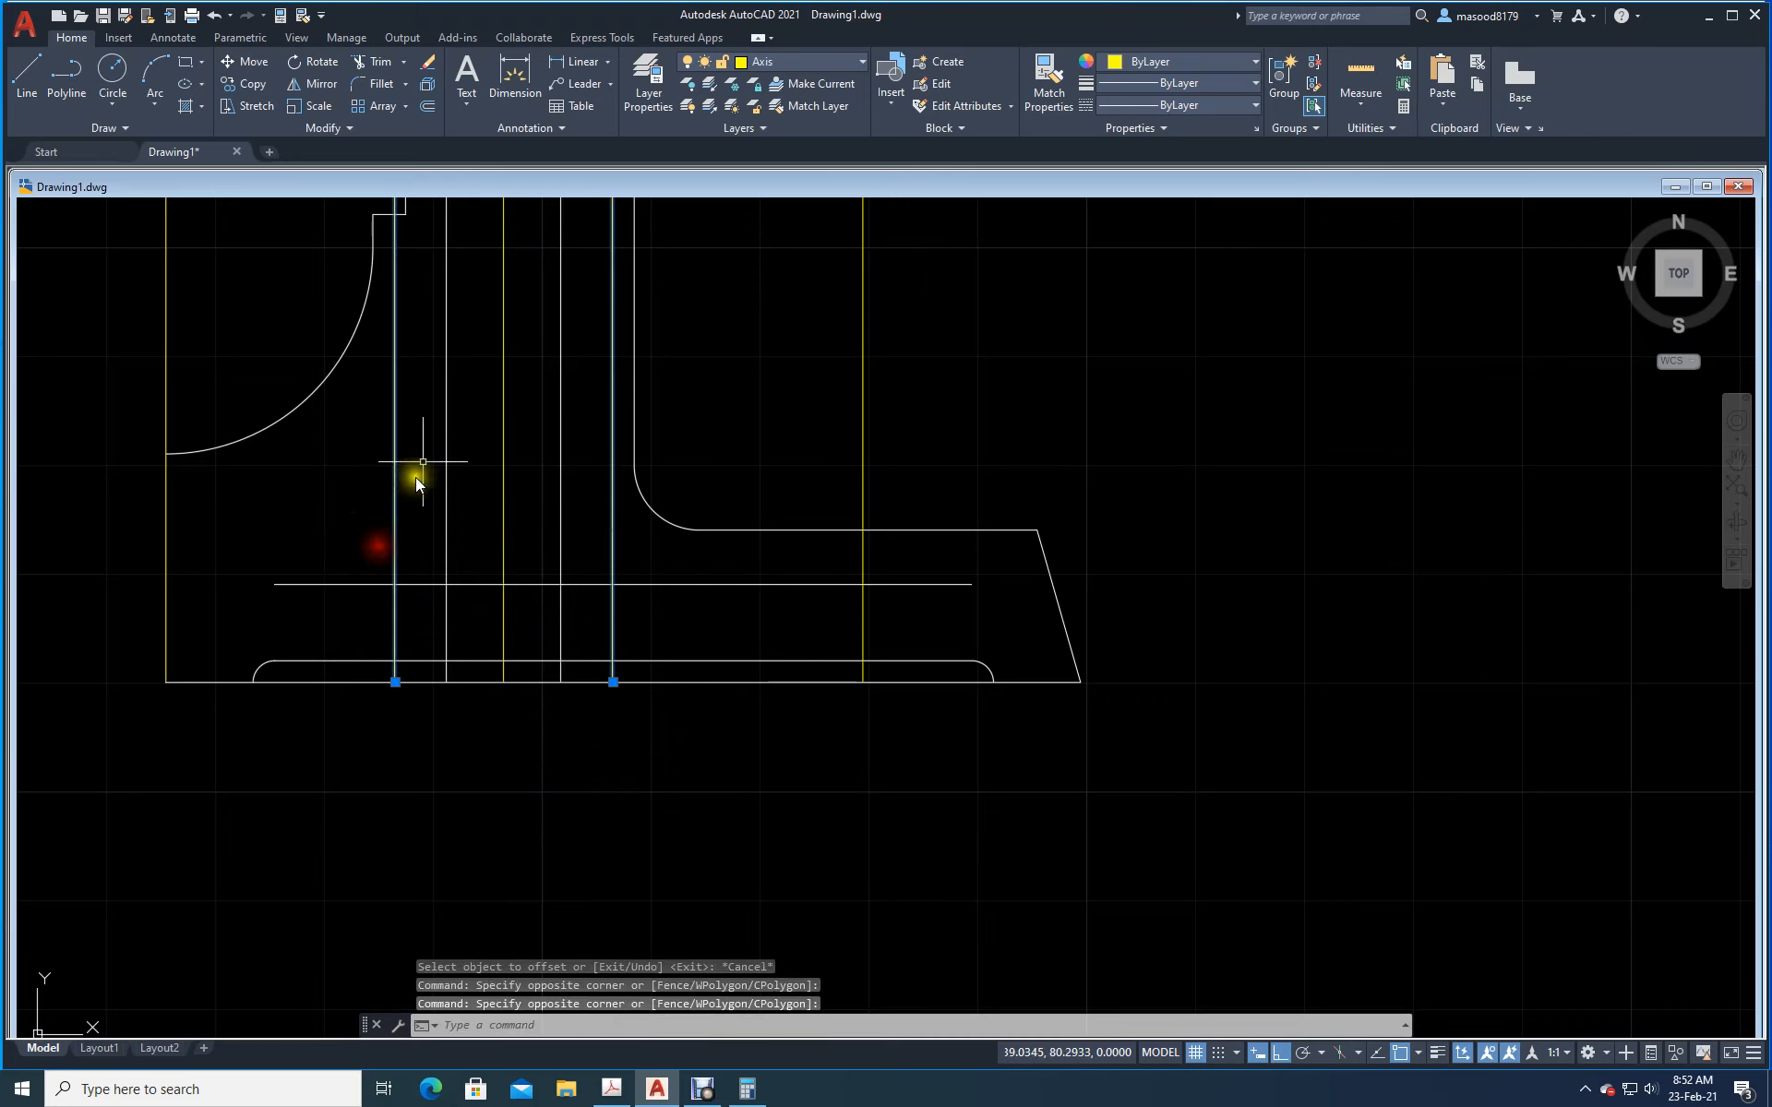
pyautogui.click(860, 62)
pyautogui.click(801, 93)
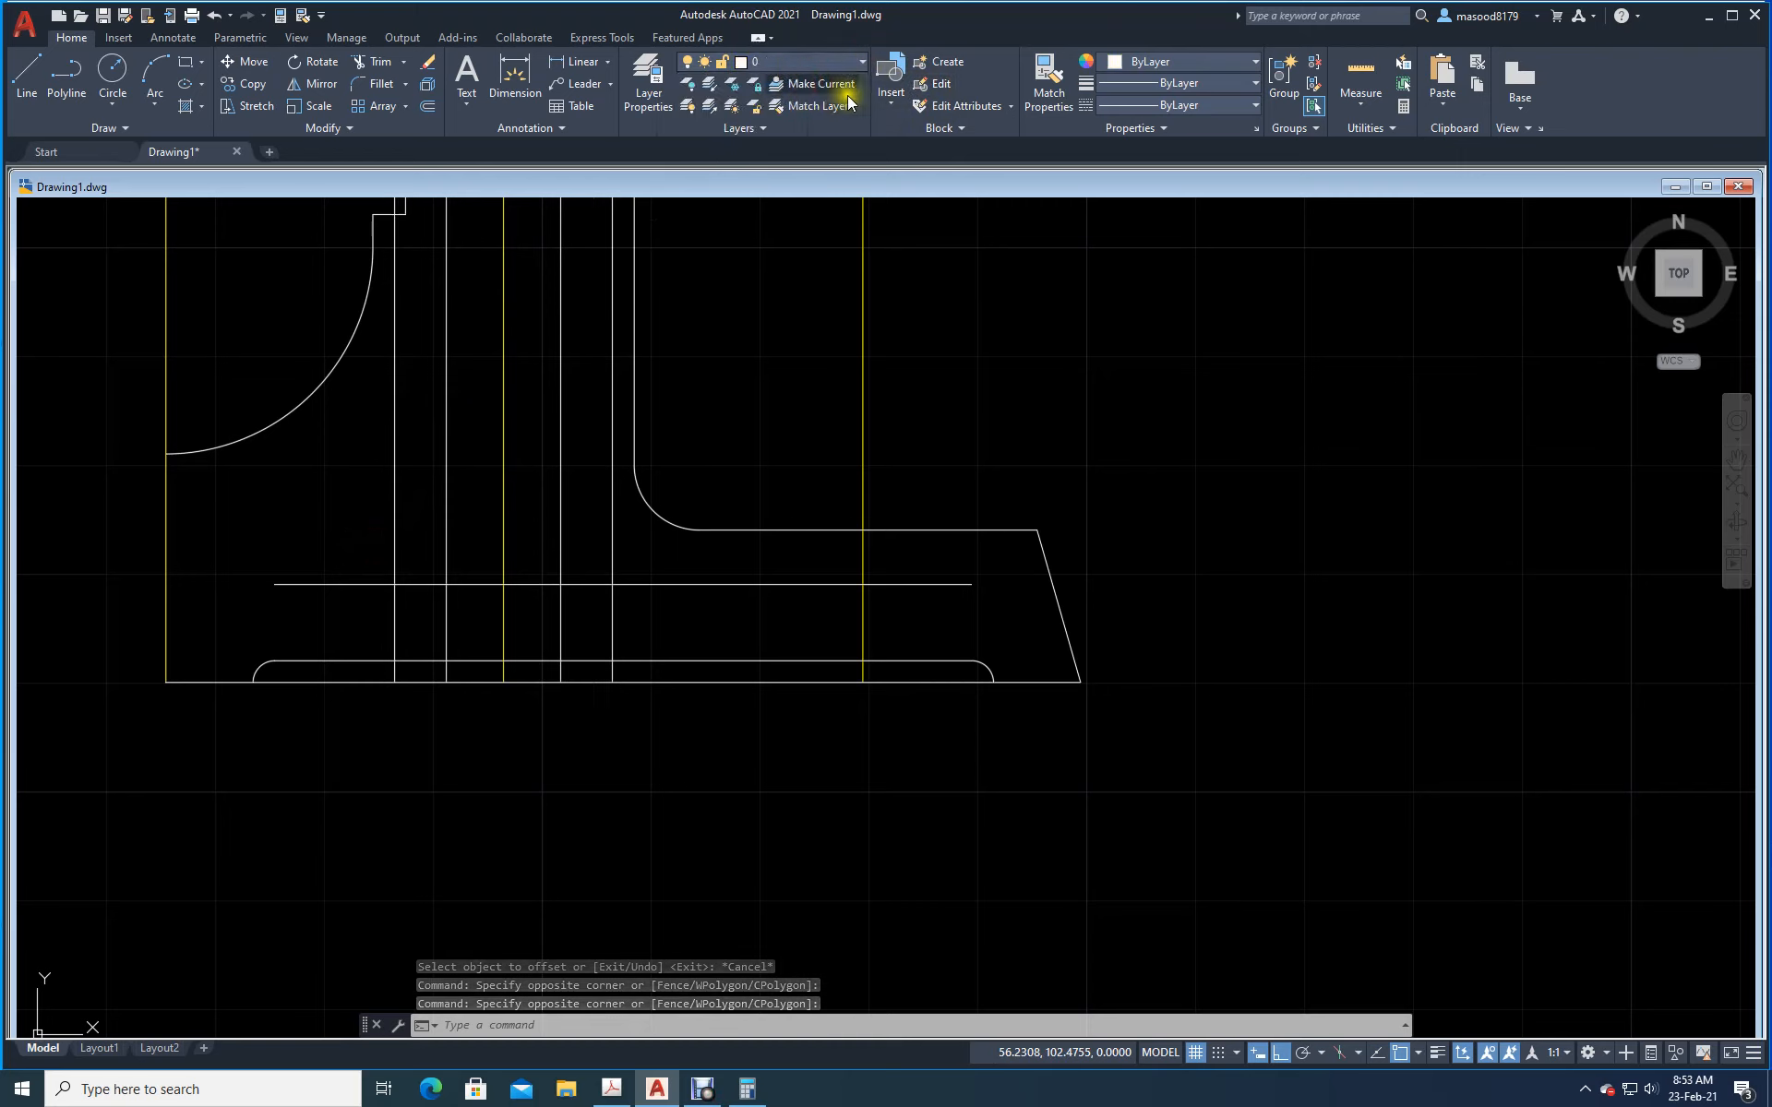
pyautogui.press('Escape')
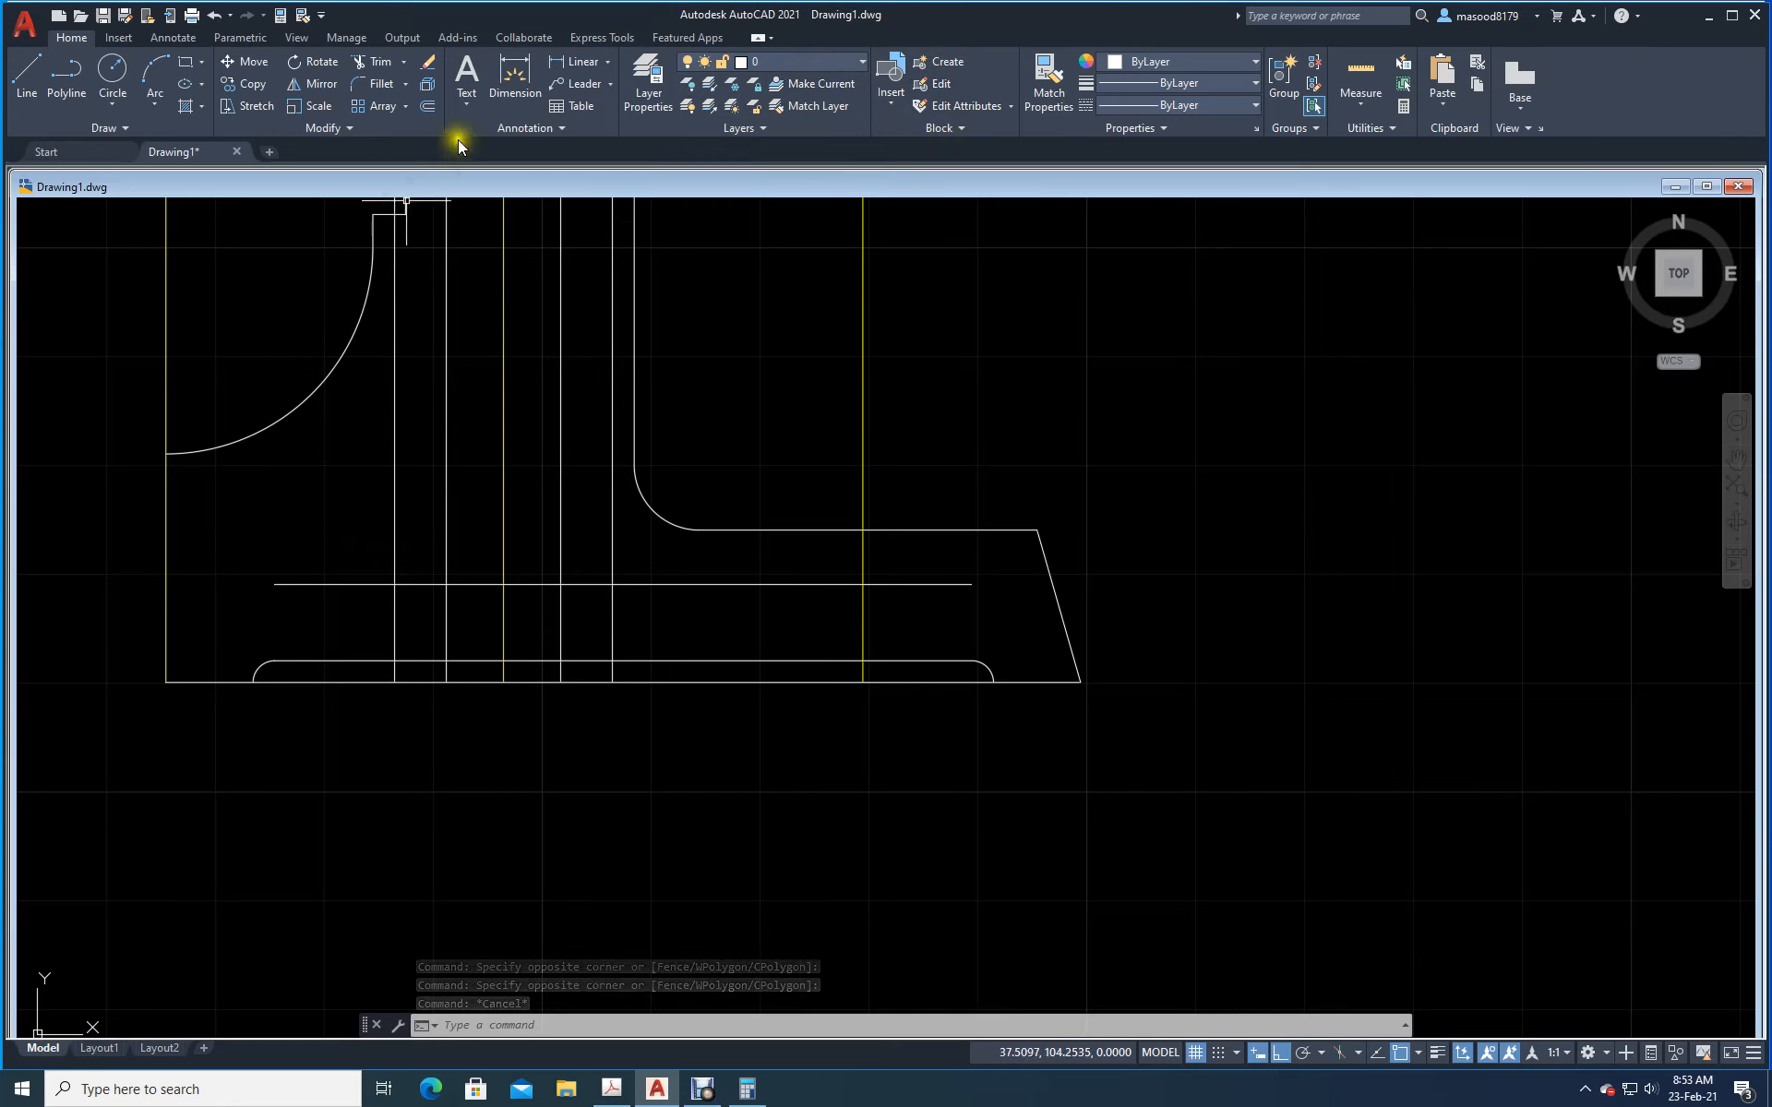
# Step: Trim the bore's edge lines below the pocket's top line and the pocket's side lines below the recess's top line
pyautogui.click(385, 70)
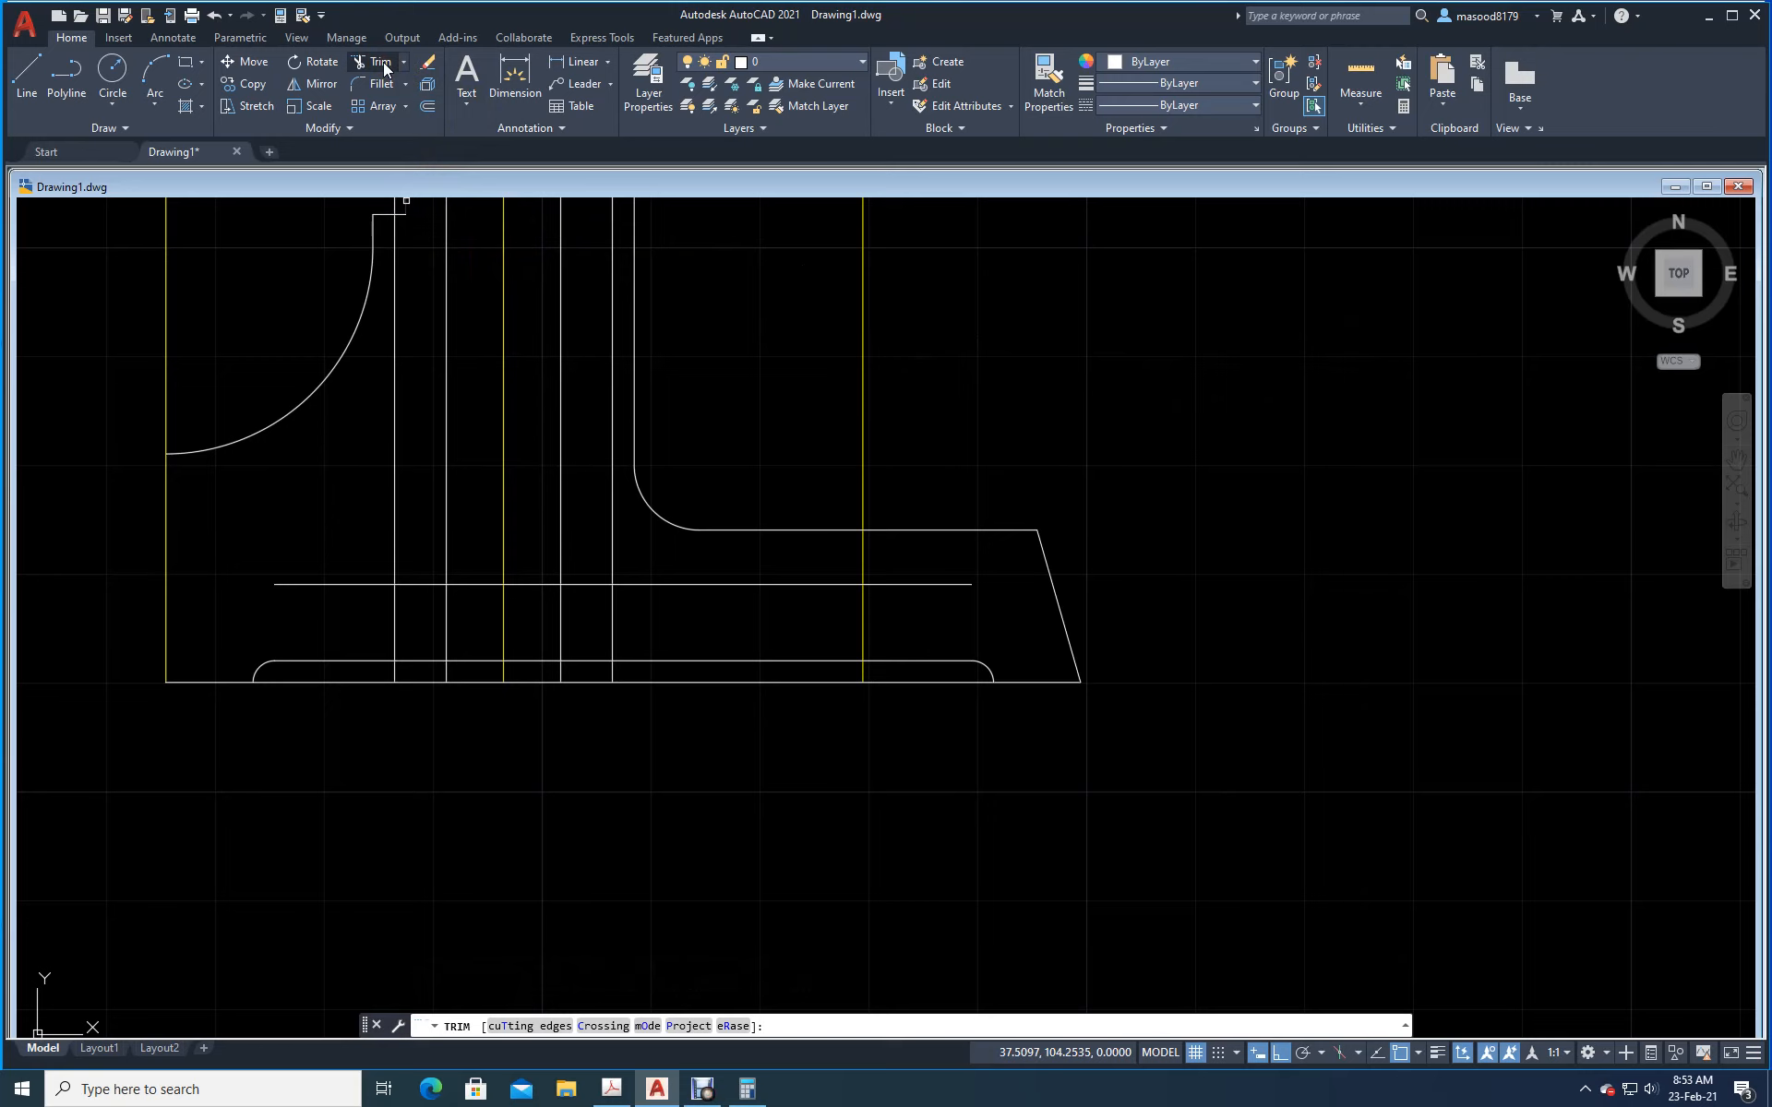
pyautogui.click(562, 673)
pyautogui.click(444, 676)
pyautogui.click(444, 637)
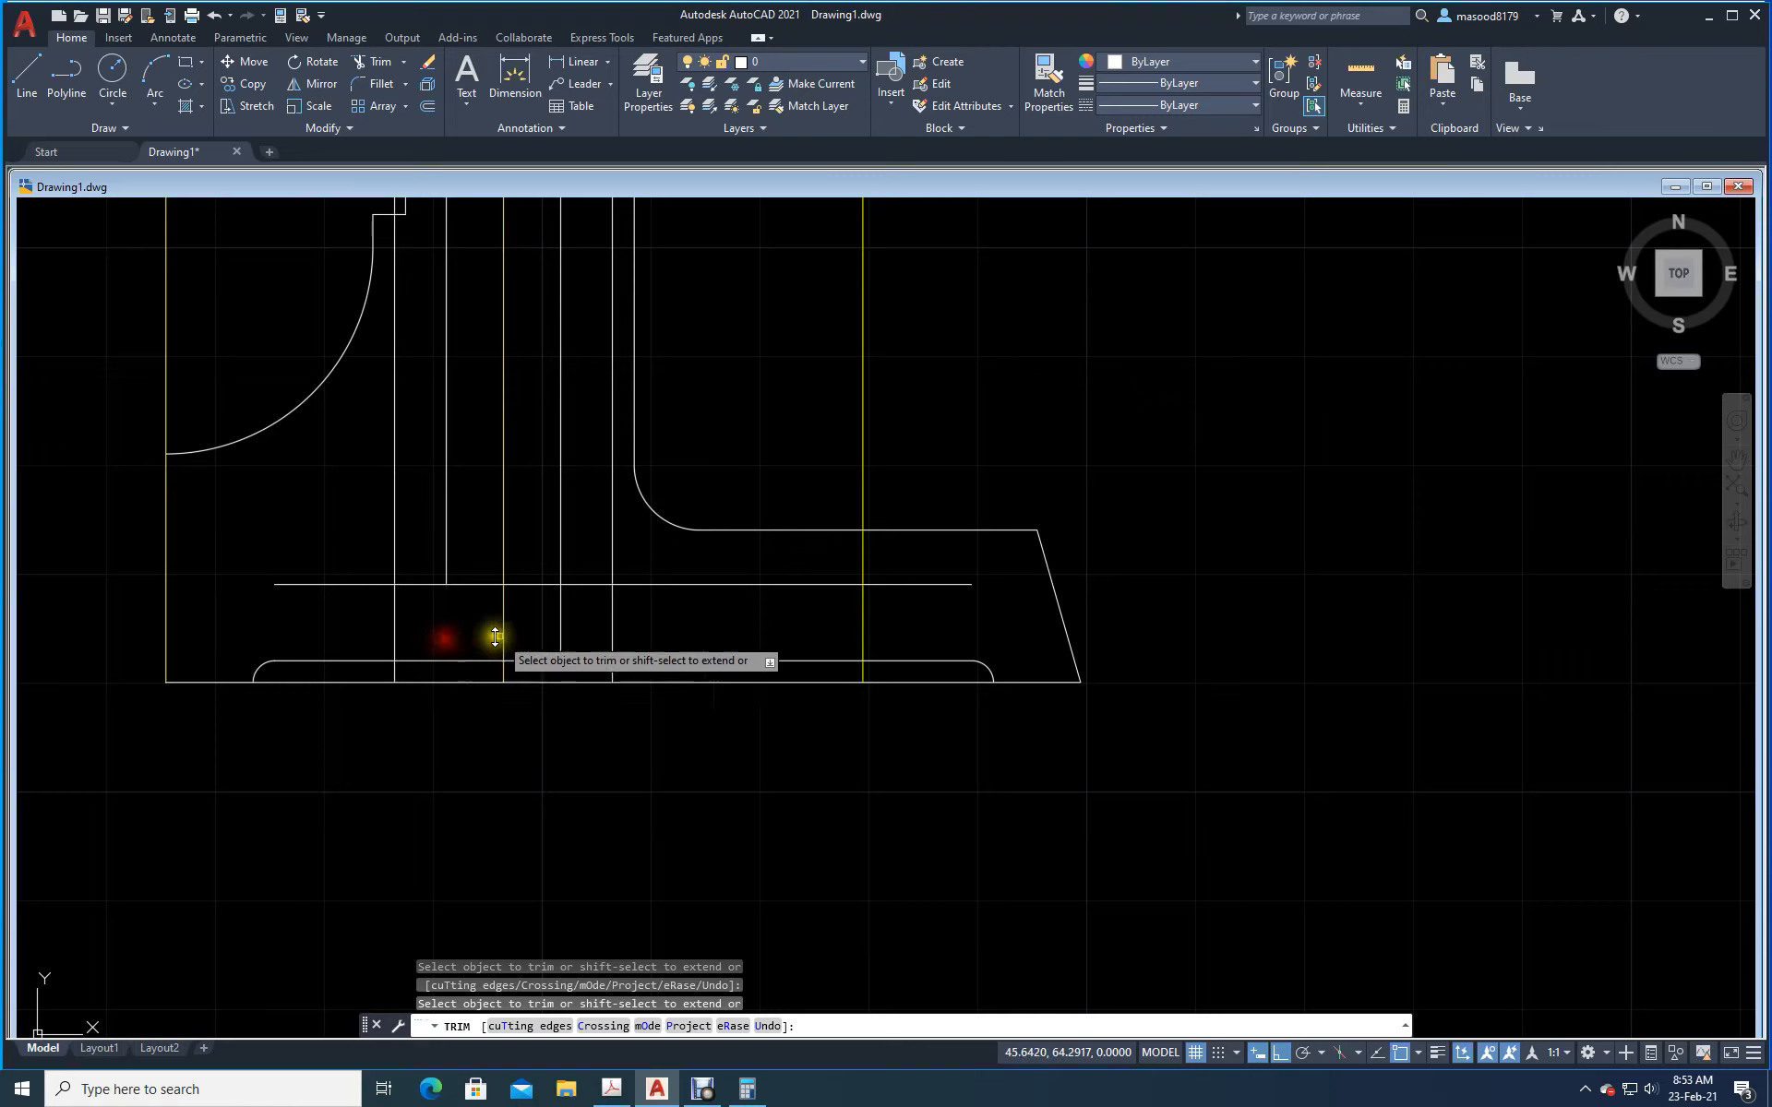
pyautogui.click(560, 635)
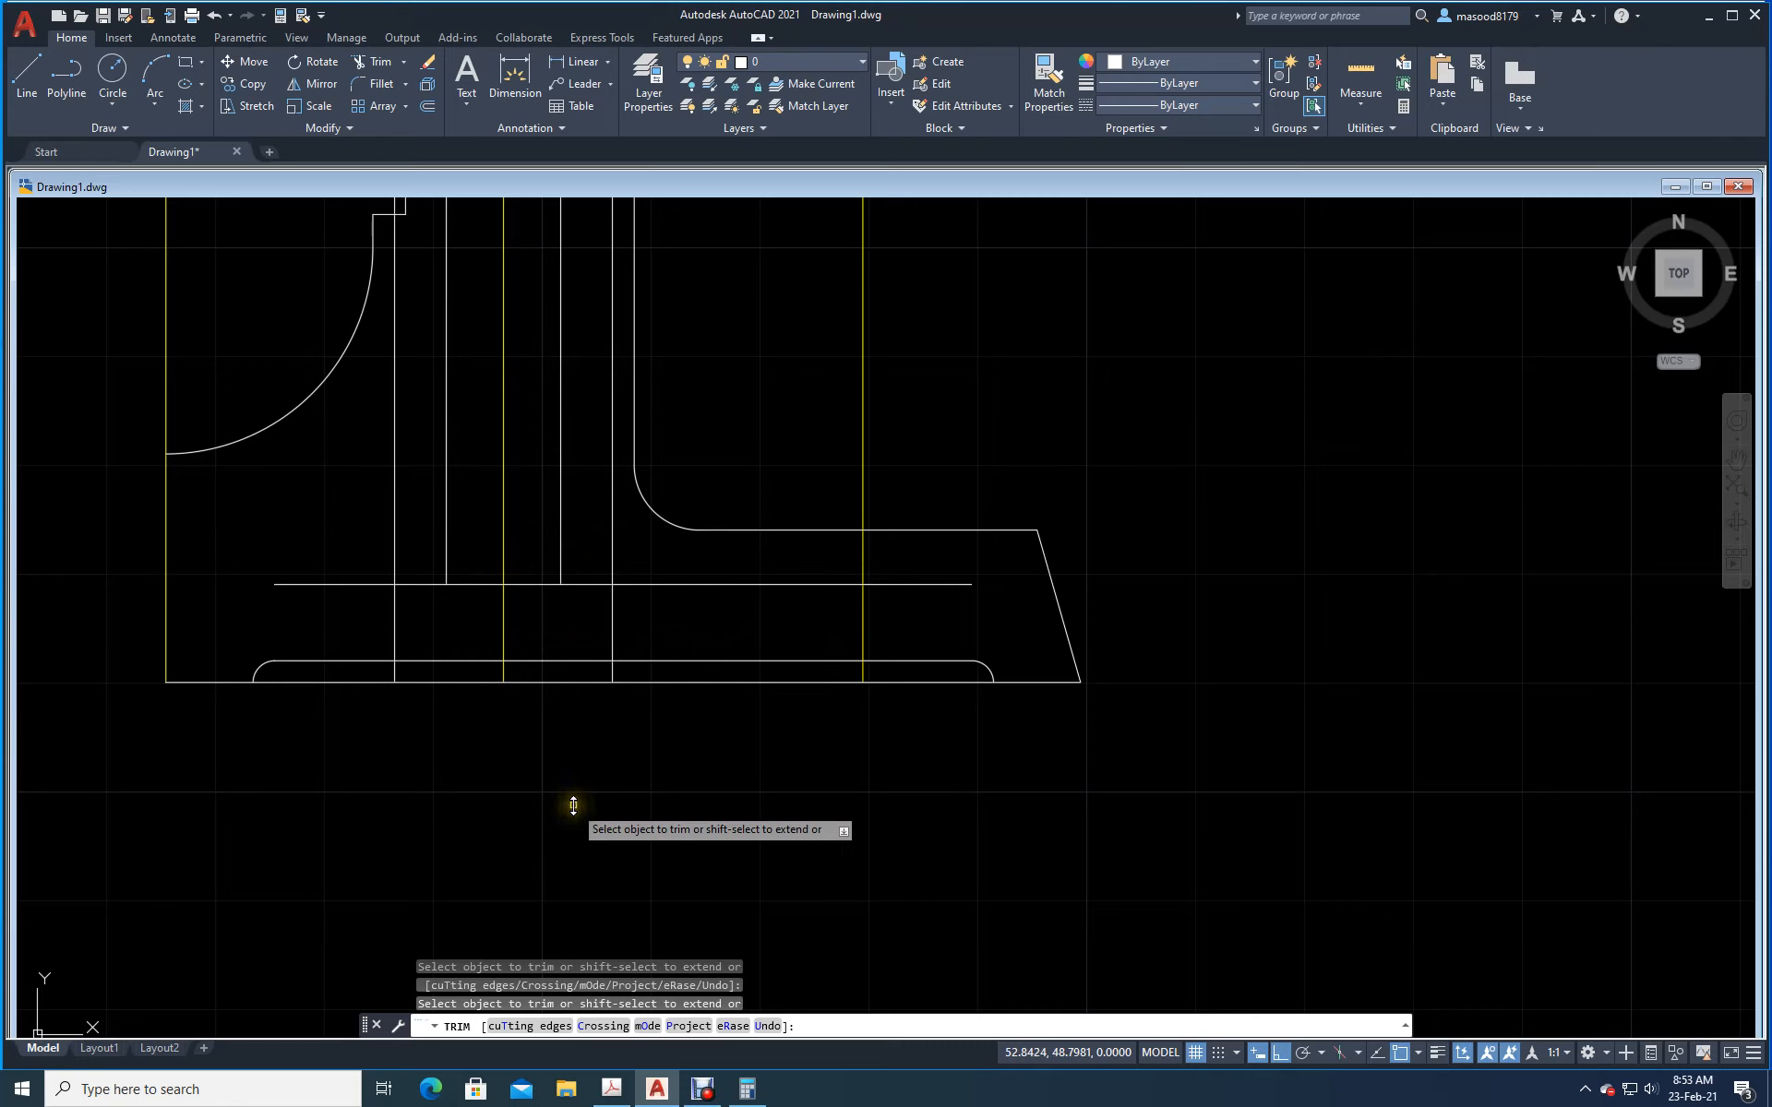
pyautogui.click(613, 673)
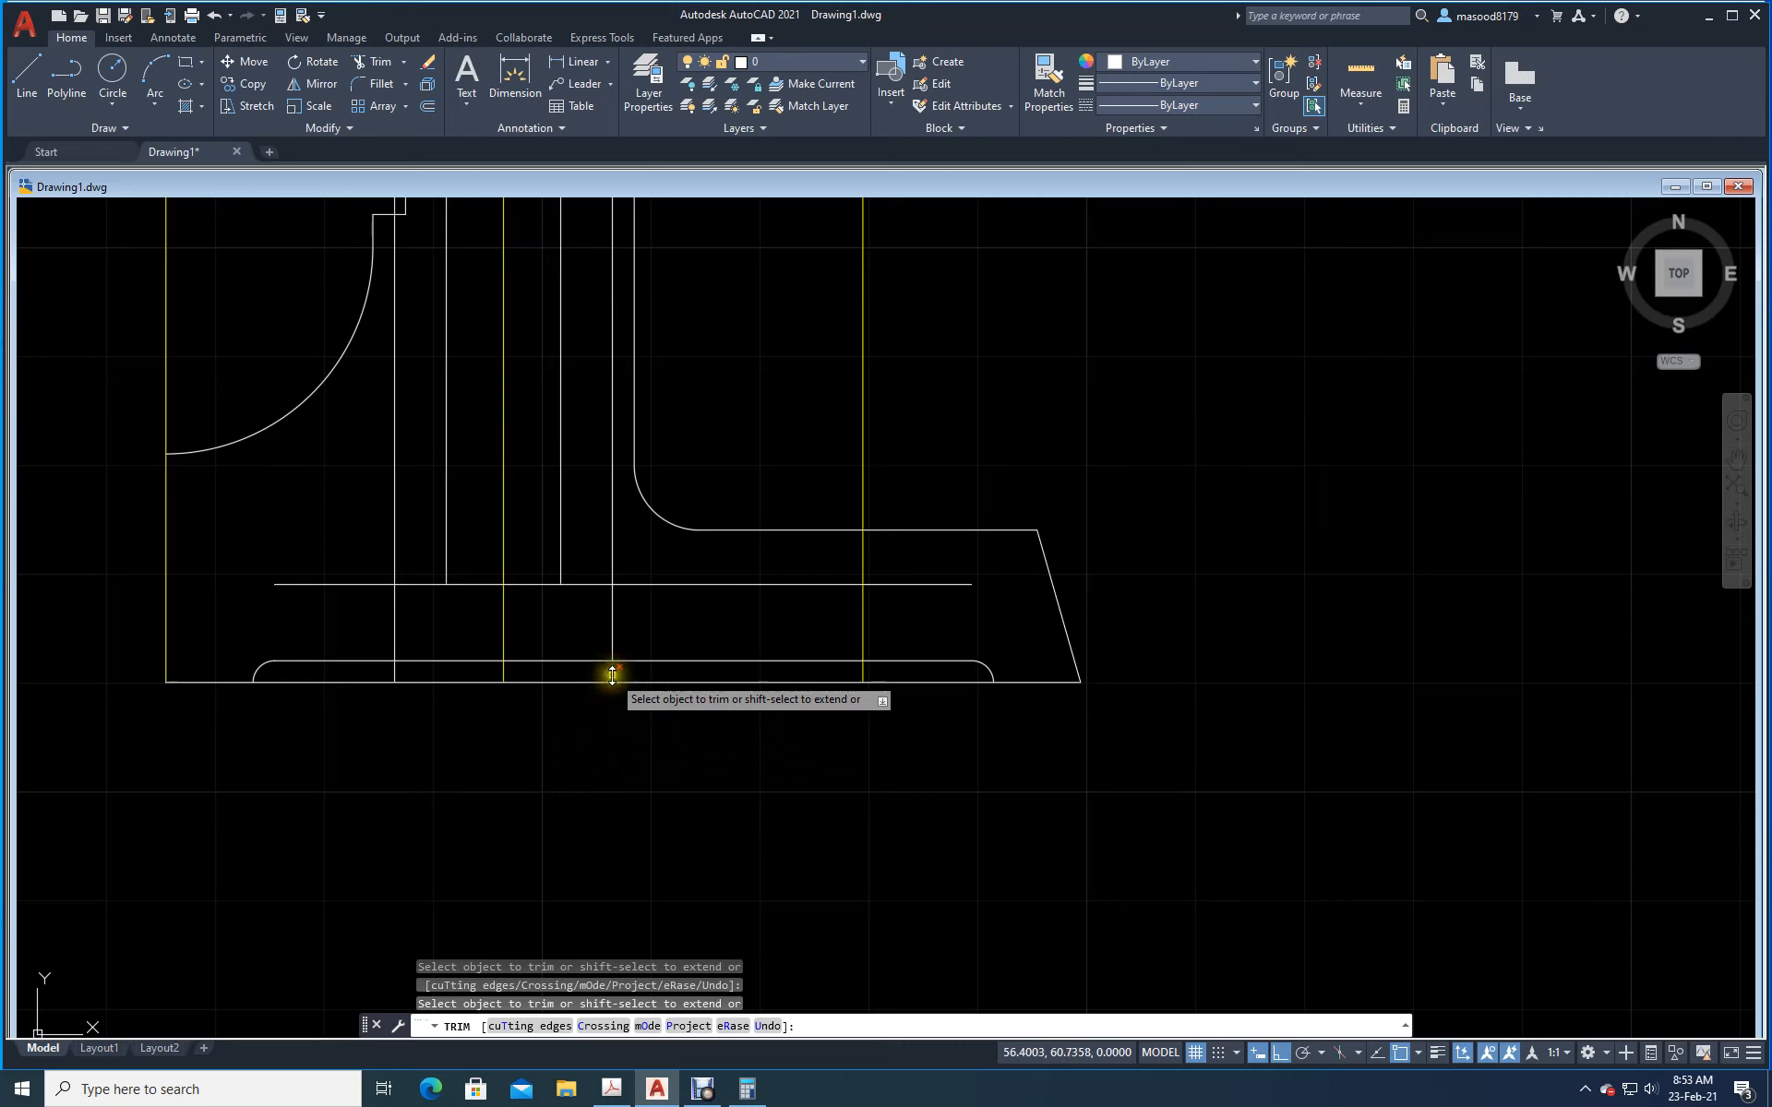
pyautogui.click(405, 681)
pyautogui.press('Return')
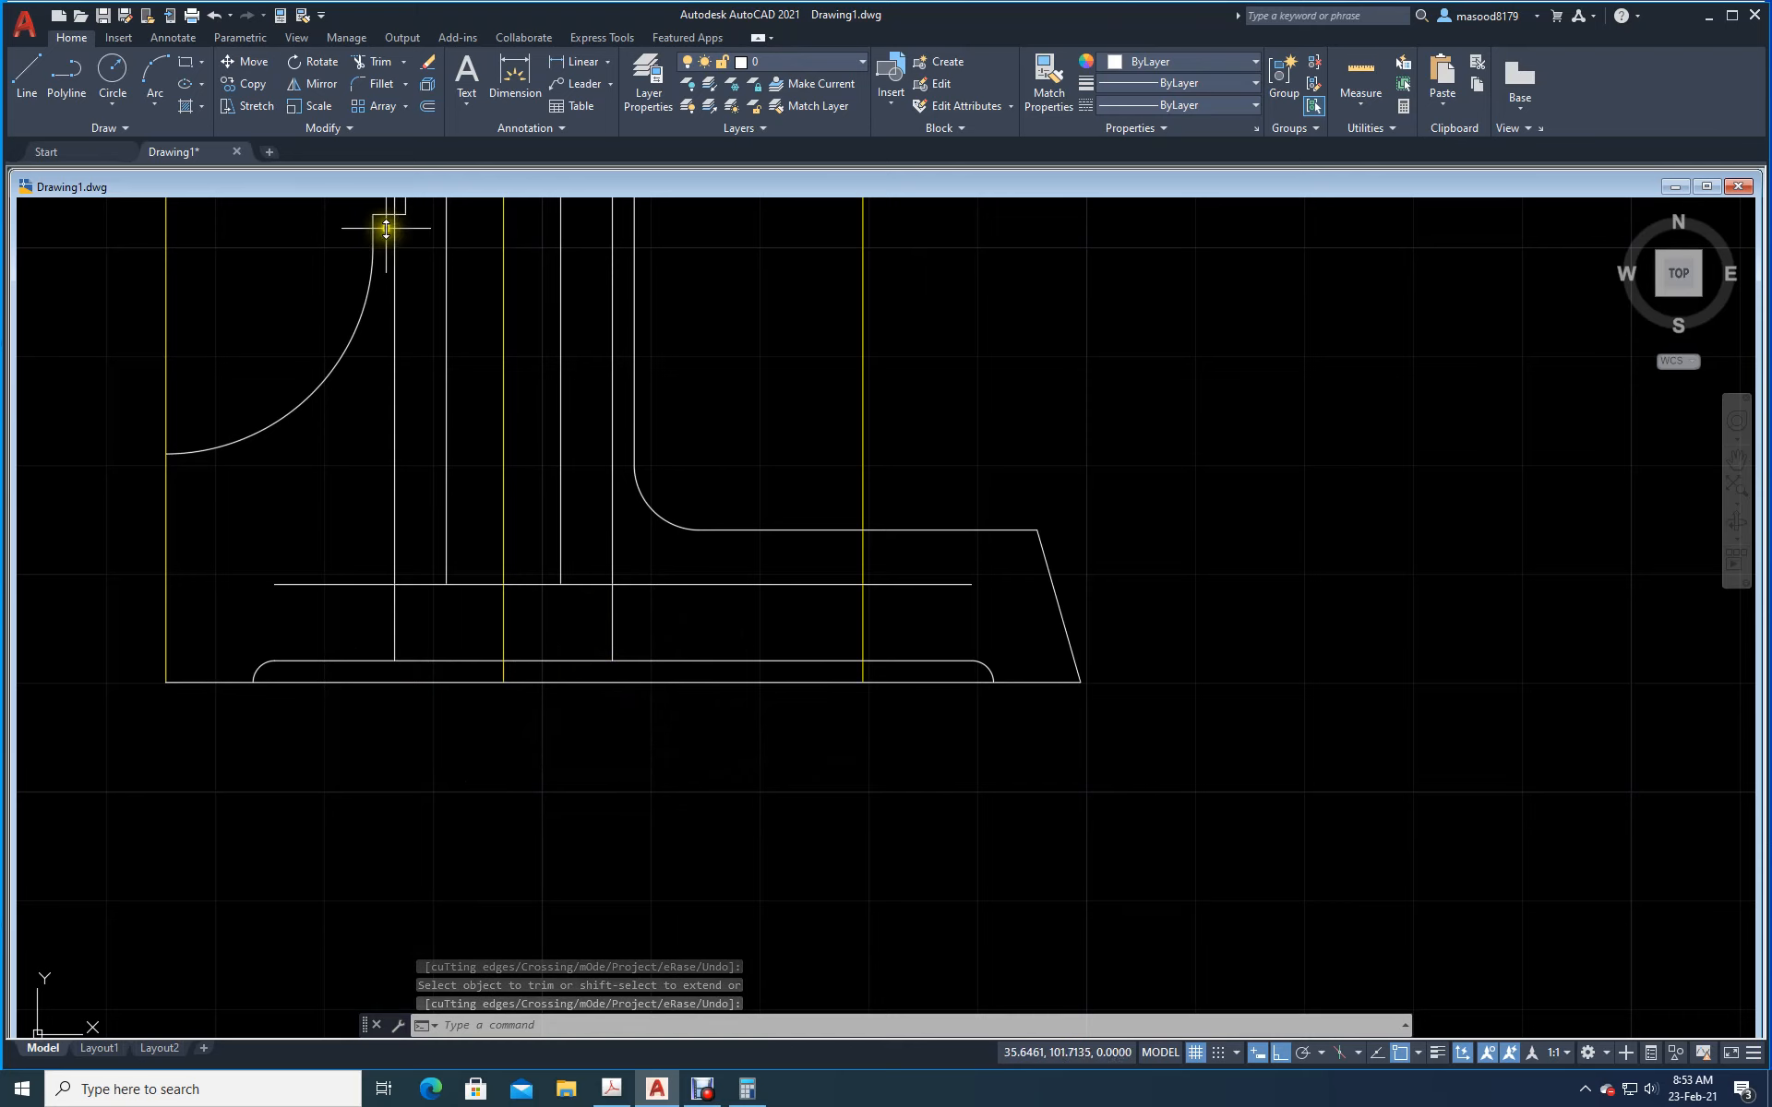
# Step: Join the pocket's top line to both side lines in sharp, zero-radius corners with Fillet, removing the excess line ends
pyautogui.click(376, 85)
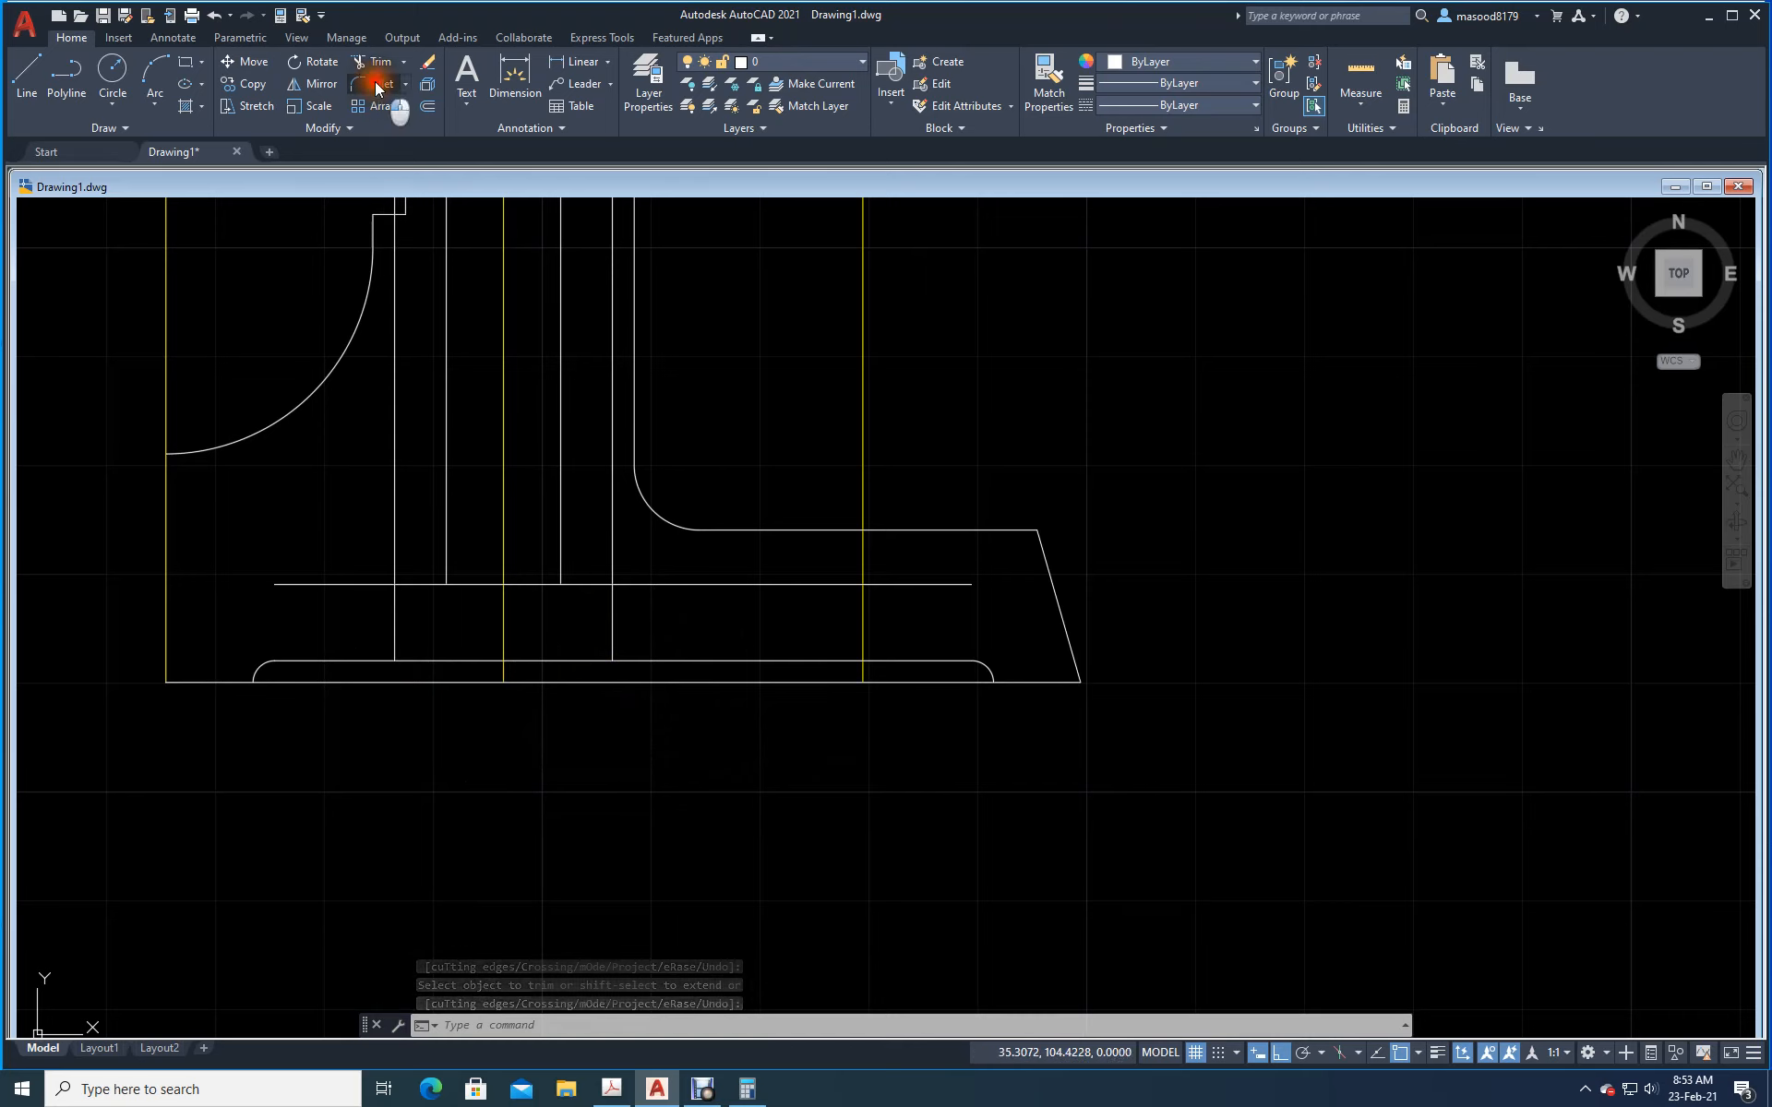
pyautogui.click(611, 617)
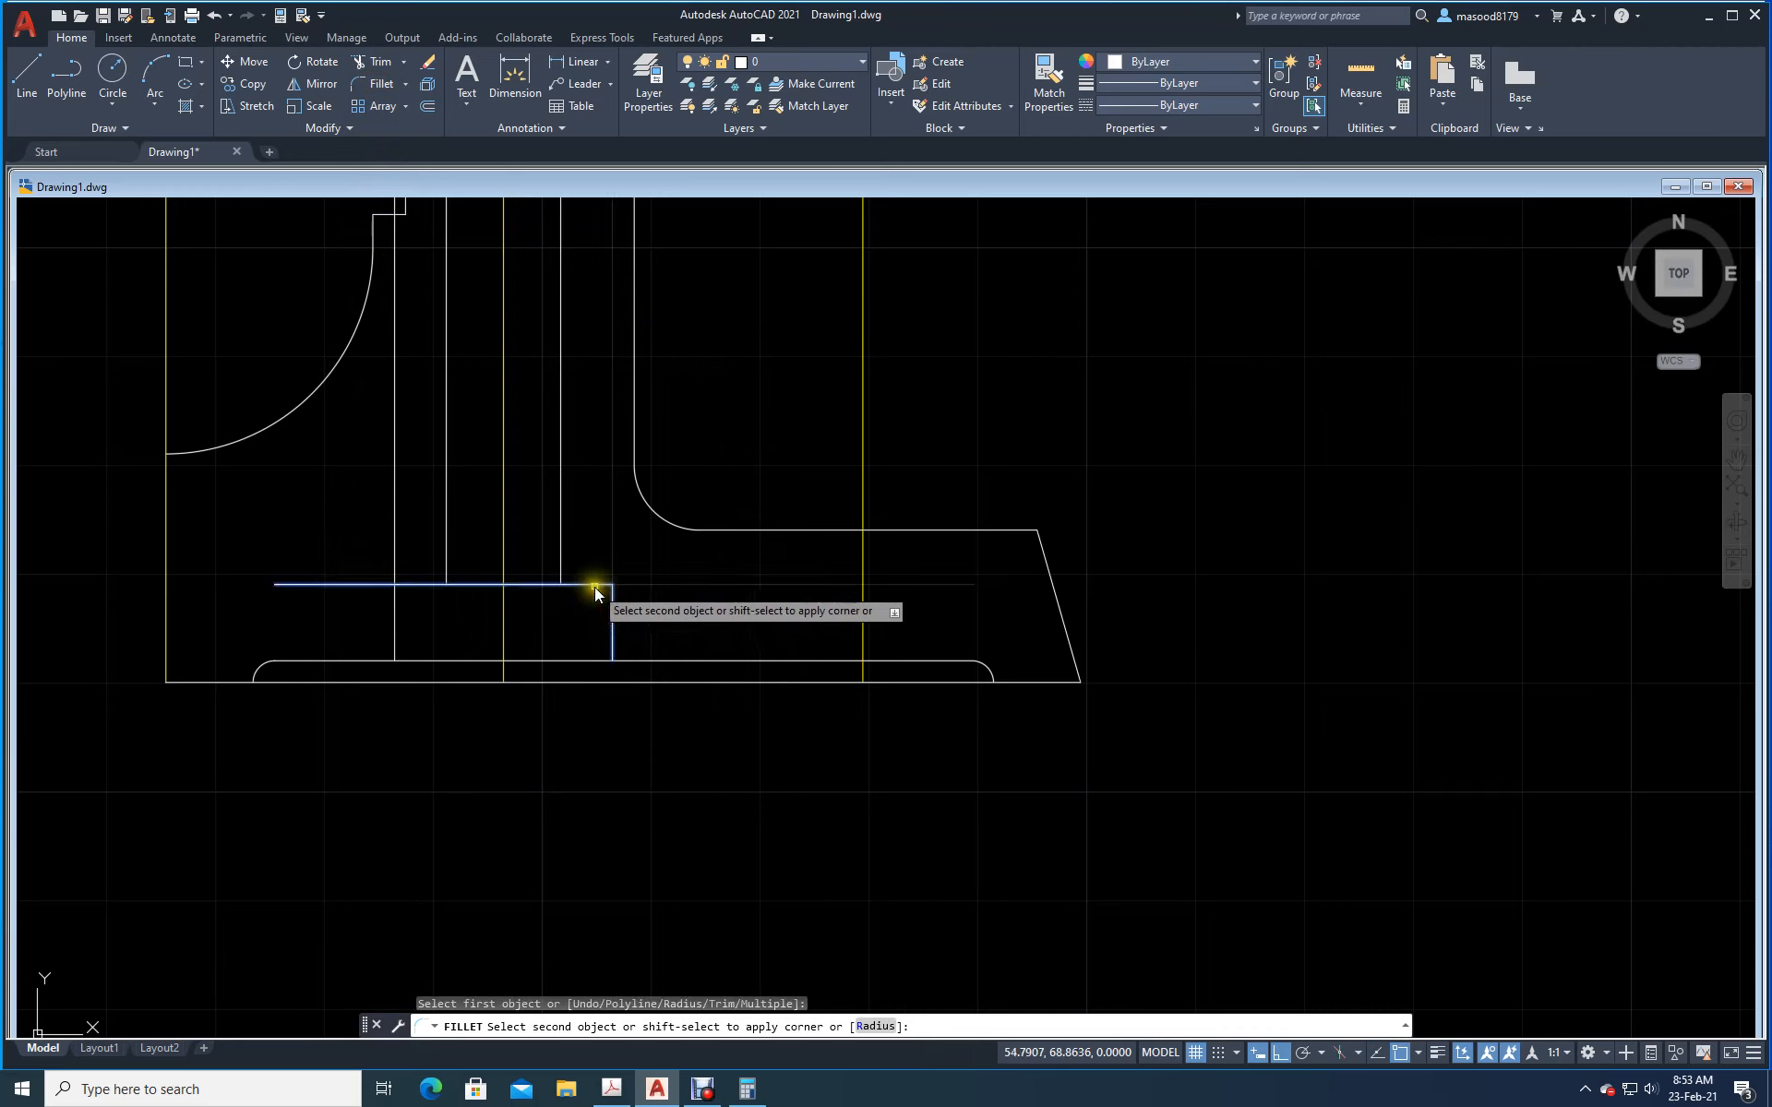
pyautogui.click(595, 586)
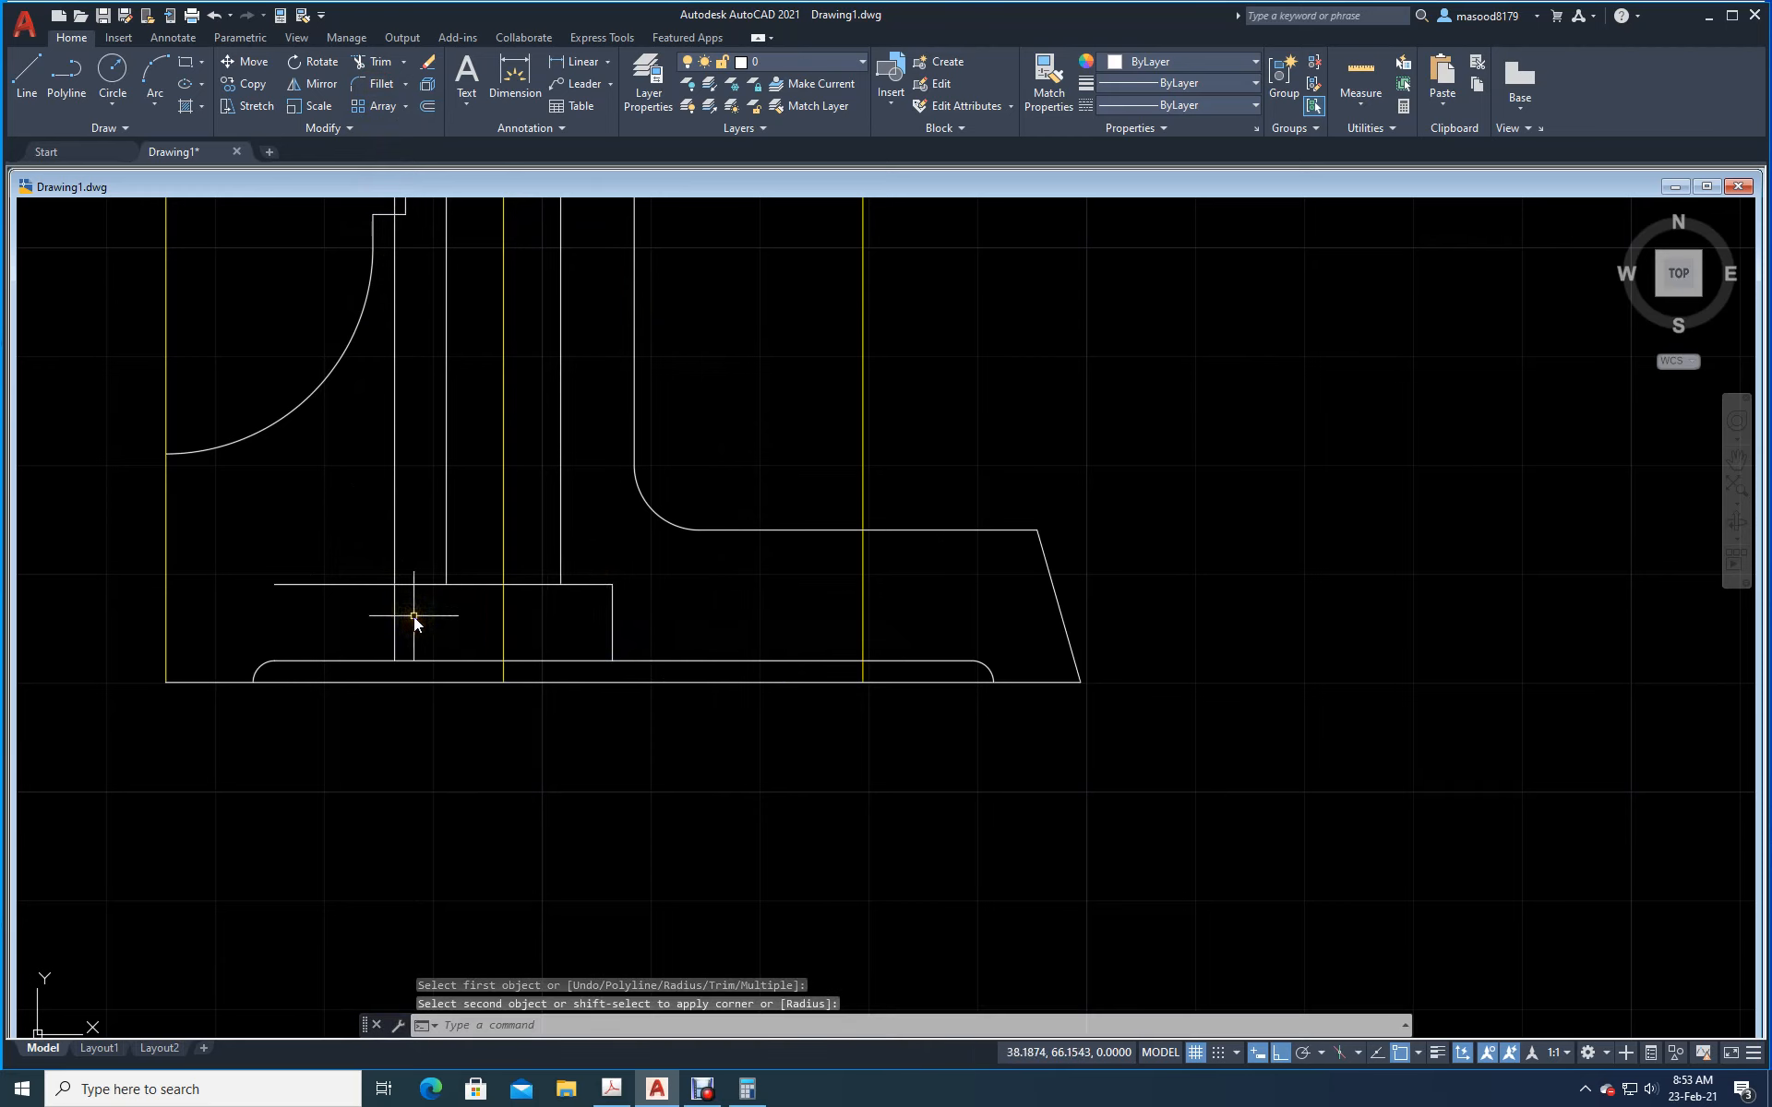
pyautogui.press('Return')
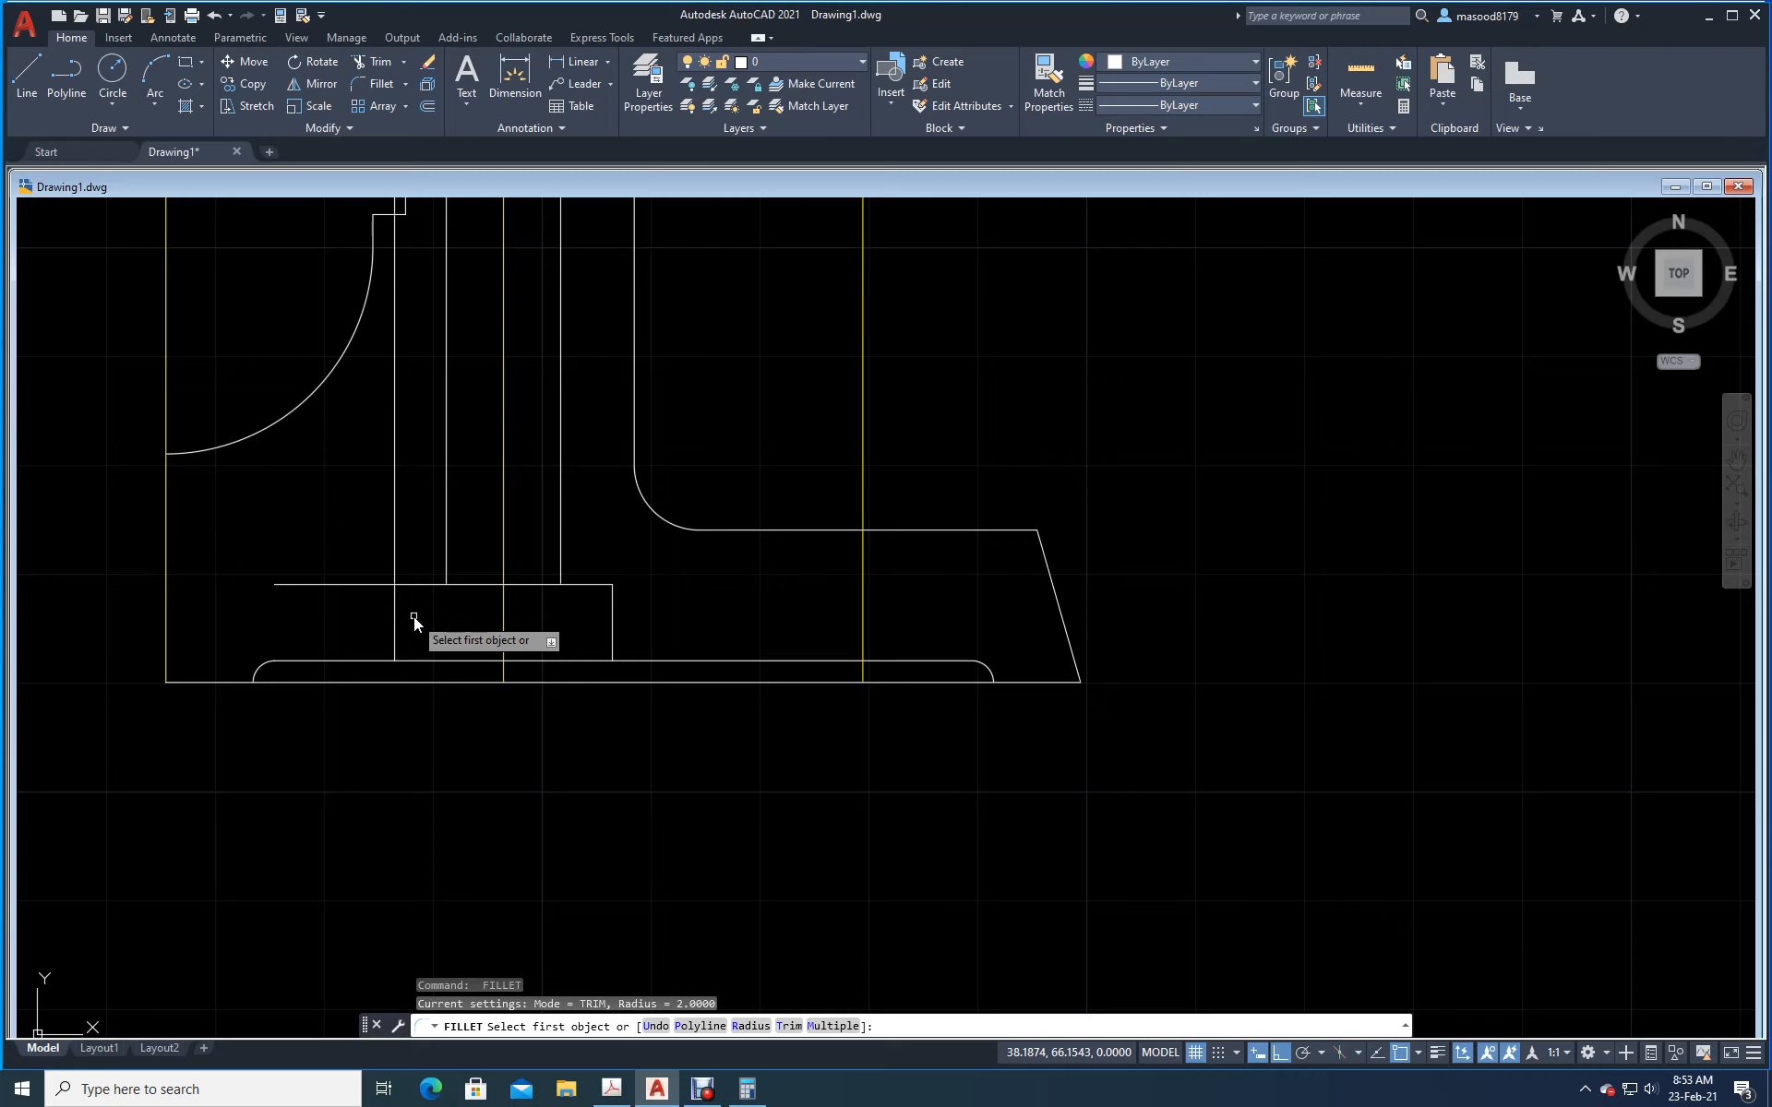
pyautogui.click(395, 611)
pyautogui.click(406, 586)
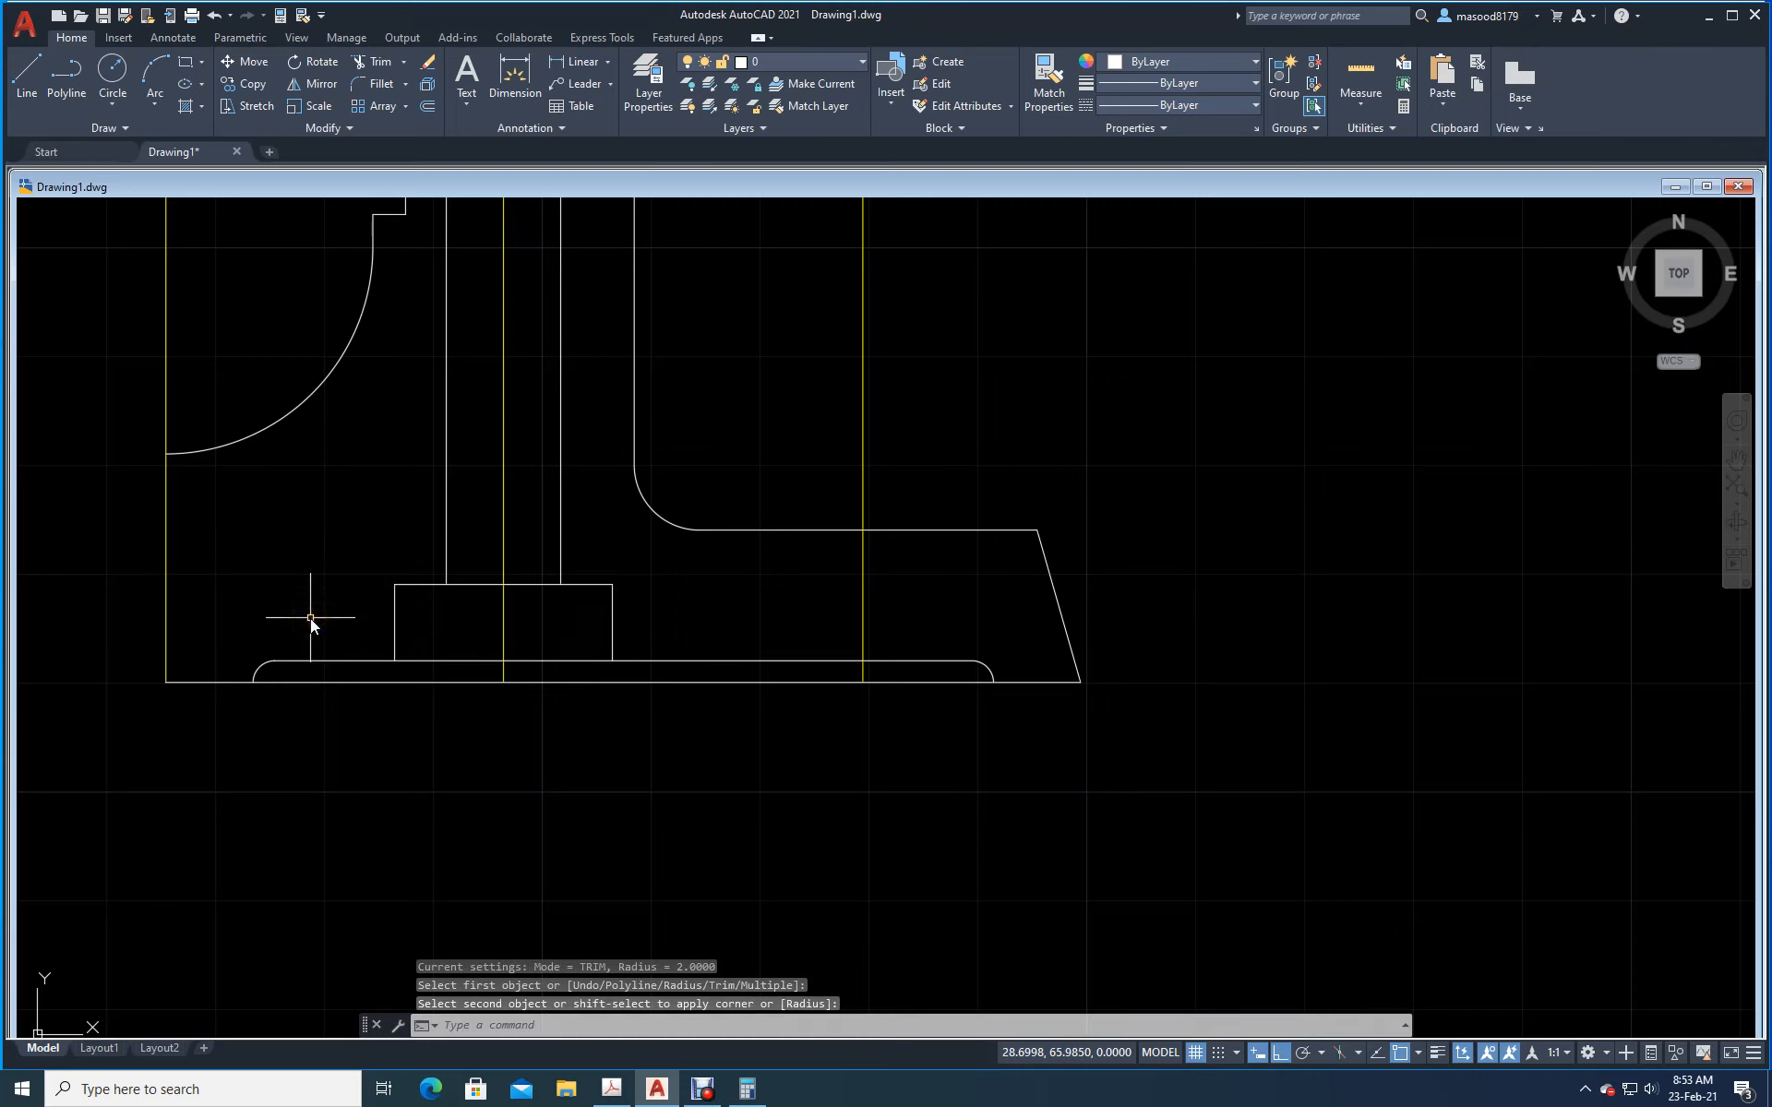
# Step: Check the part's remaining dimensions in the reference PDF in Acrobat, and return to the AutoCAD drawing
pyautogui.press('Return')
pyautogui.moveTo(591, 408)
pyautogui.mouseDown(button='middle')
pyautogui.moveTo(558, 716)
pyautogui.moveTo(567, 554)
pyautogui.mouseUp(button='middle')
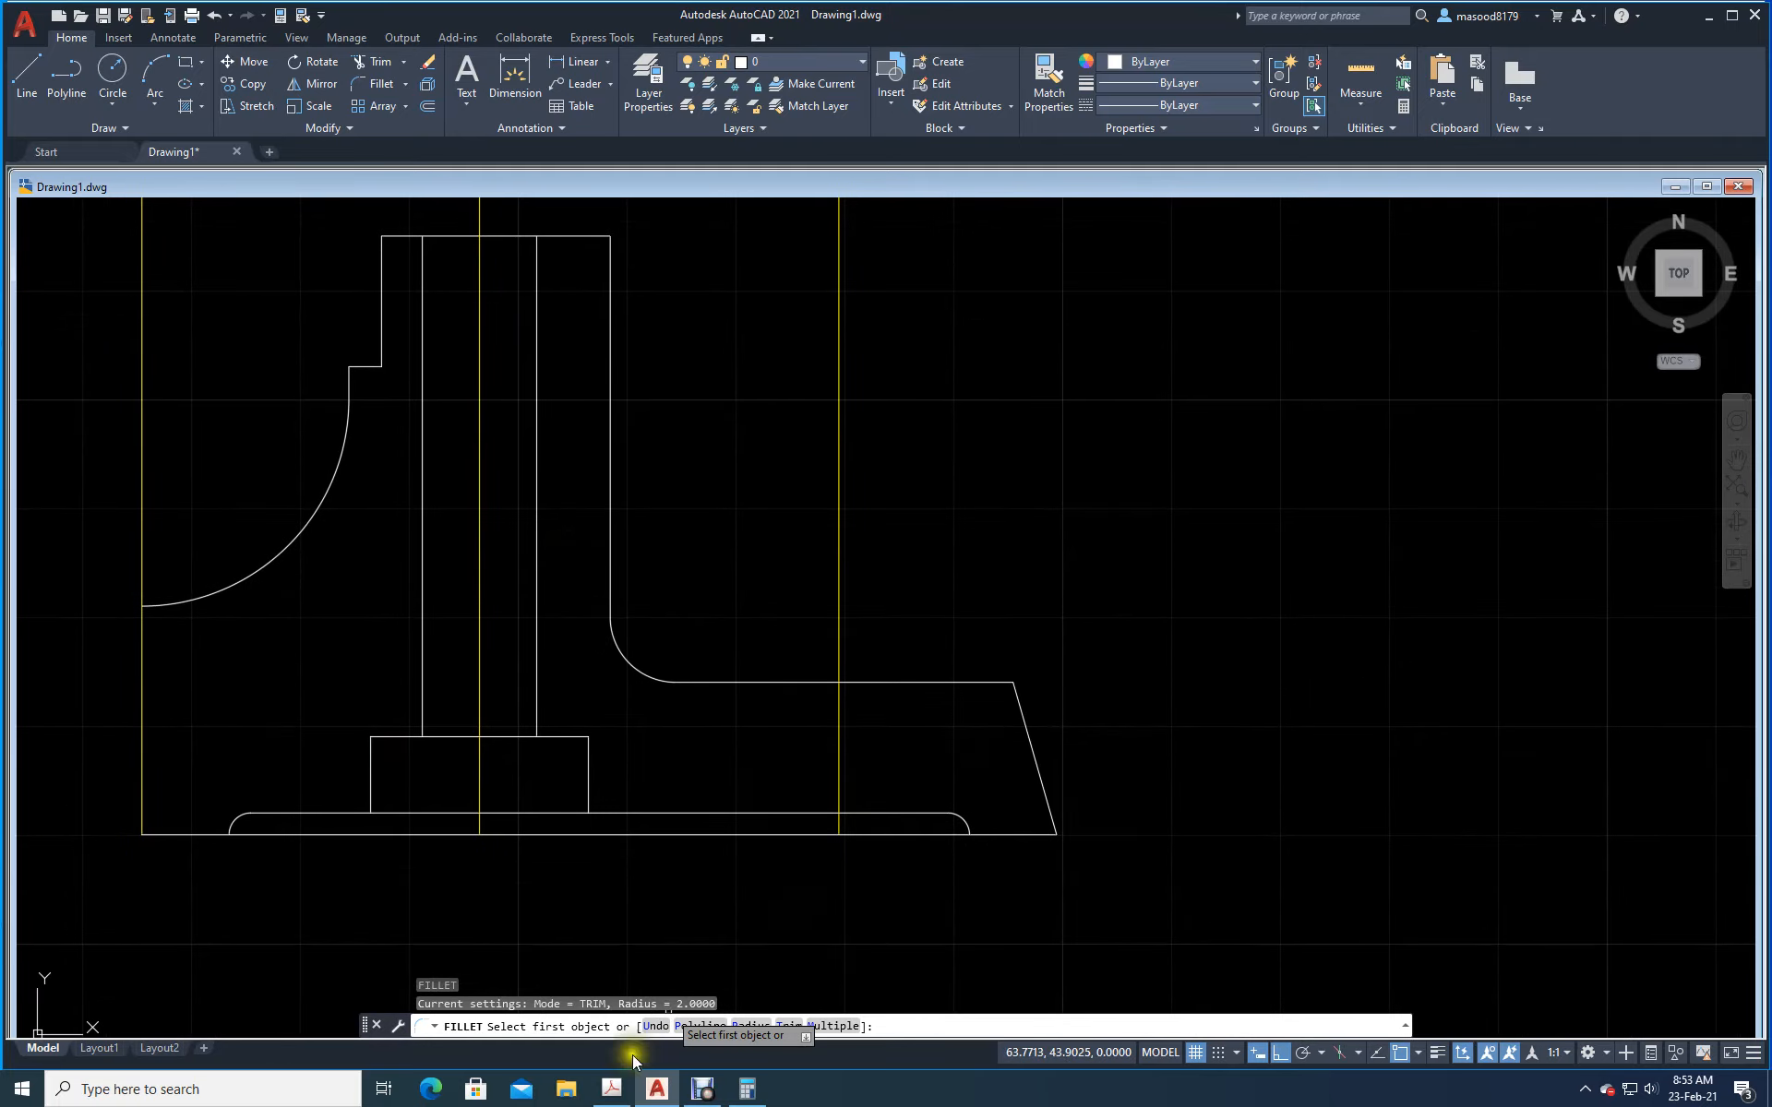
pyautogui.click(613, 1090)
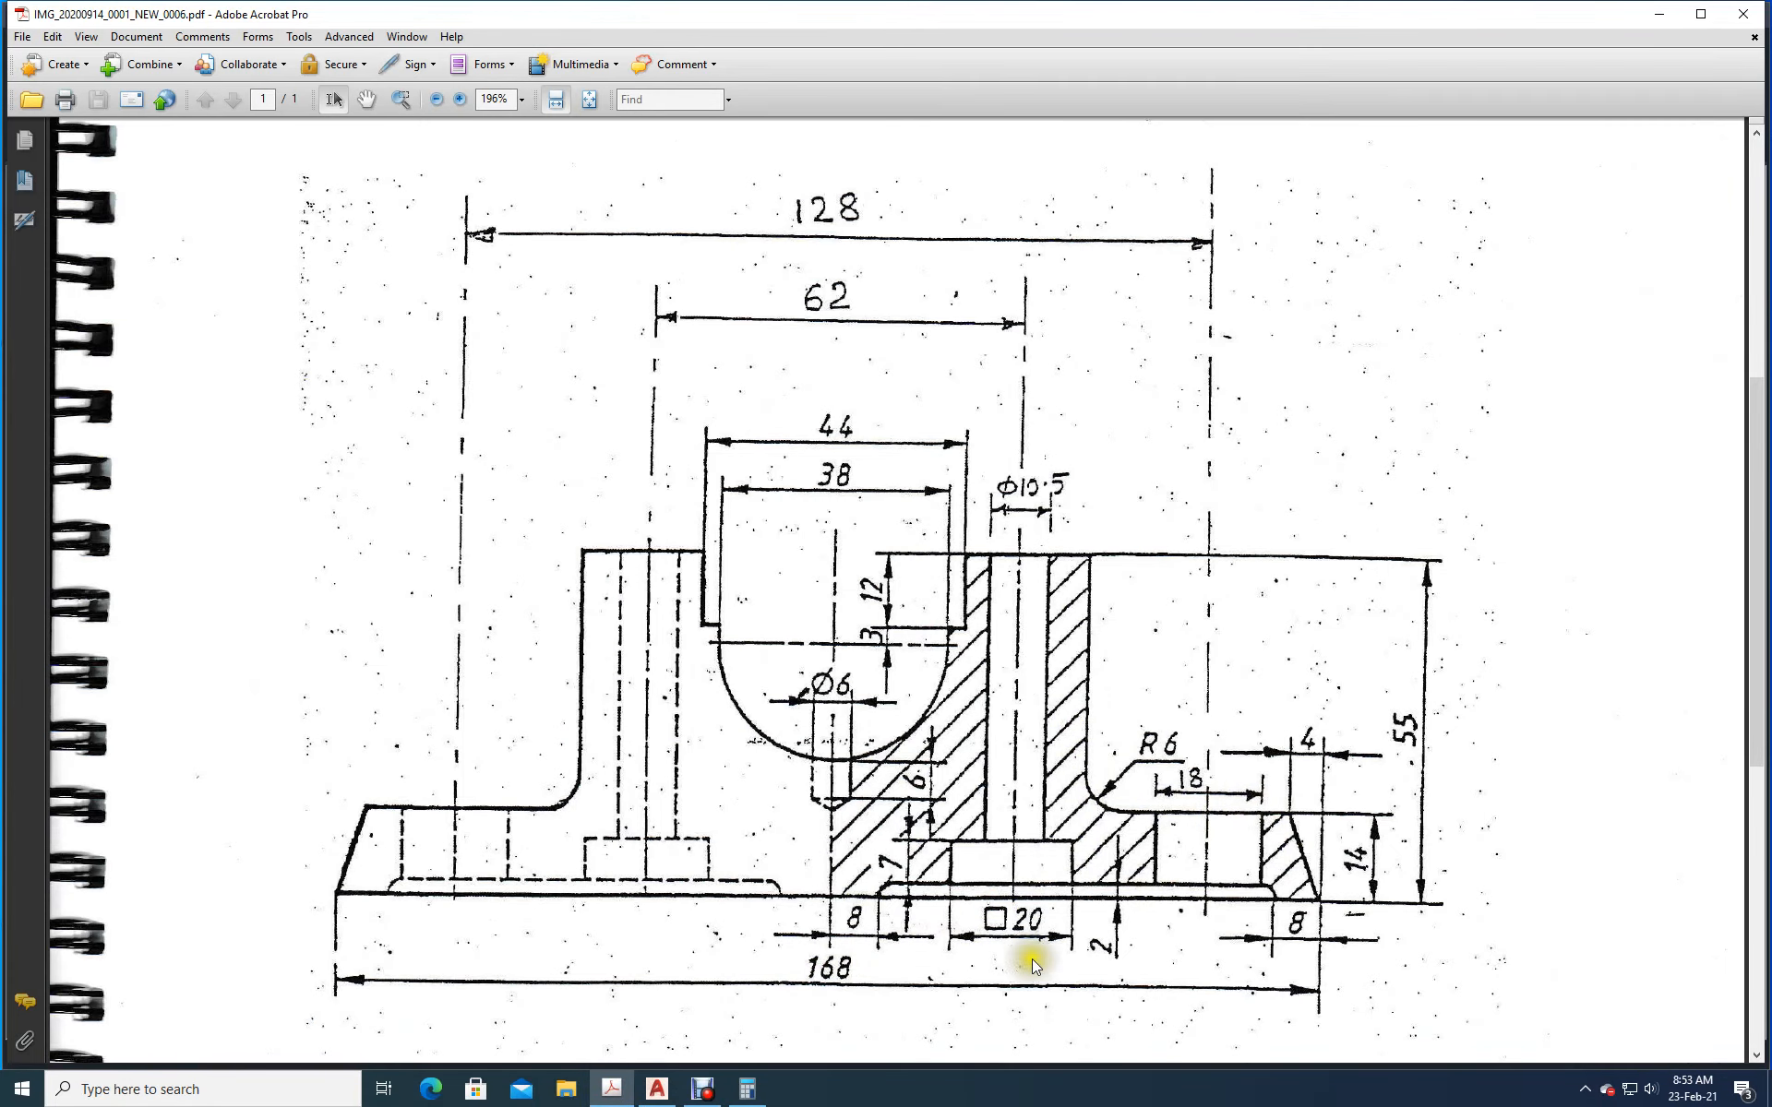
pyautogui.click(657, 1090)
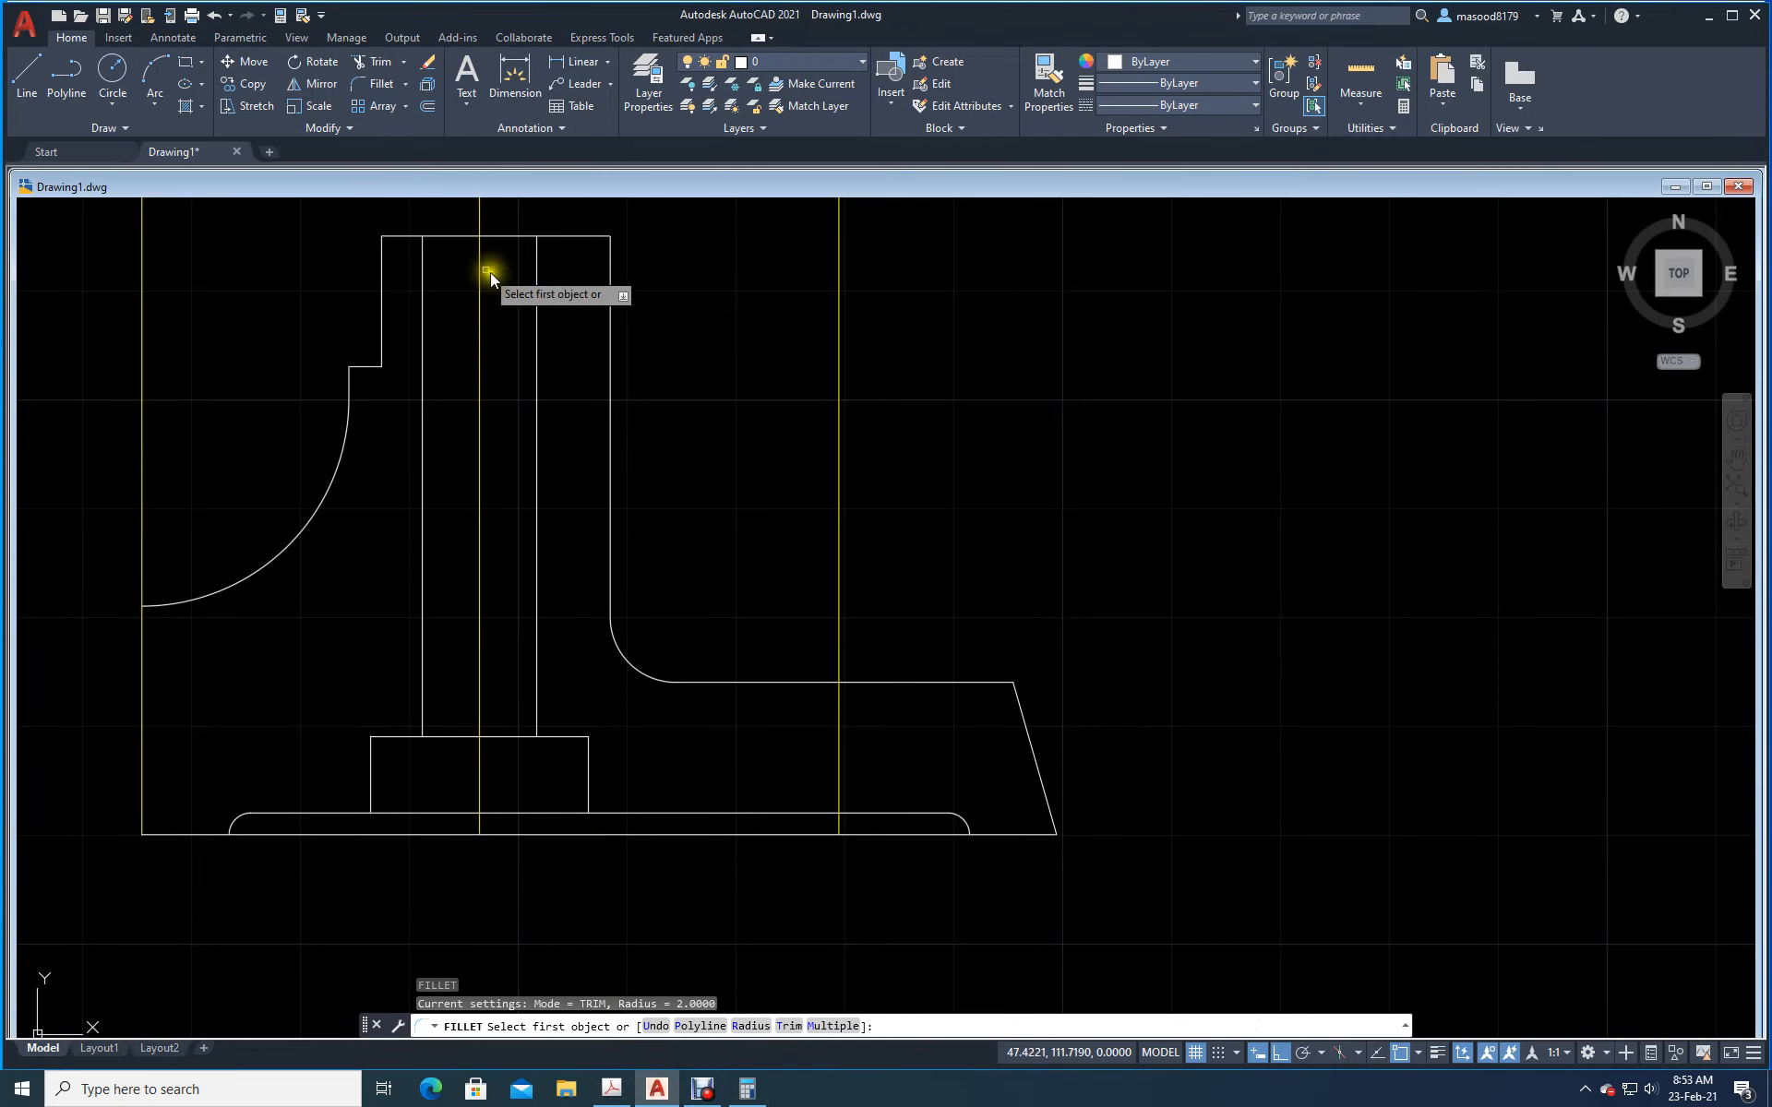
# Step: Offset the axis line through the stepped base 9 units to each side using the Through option
pyautogui.click(429, 108)
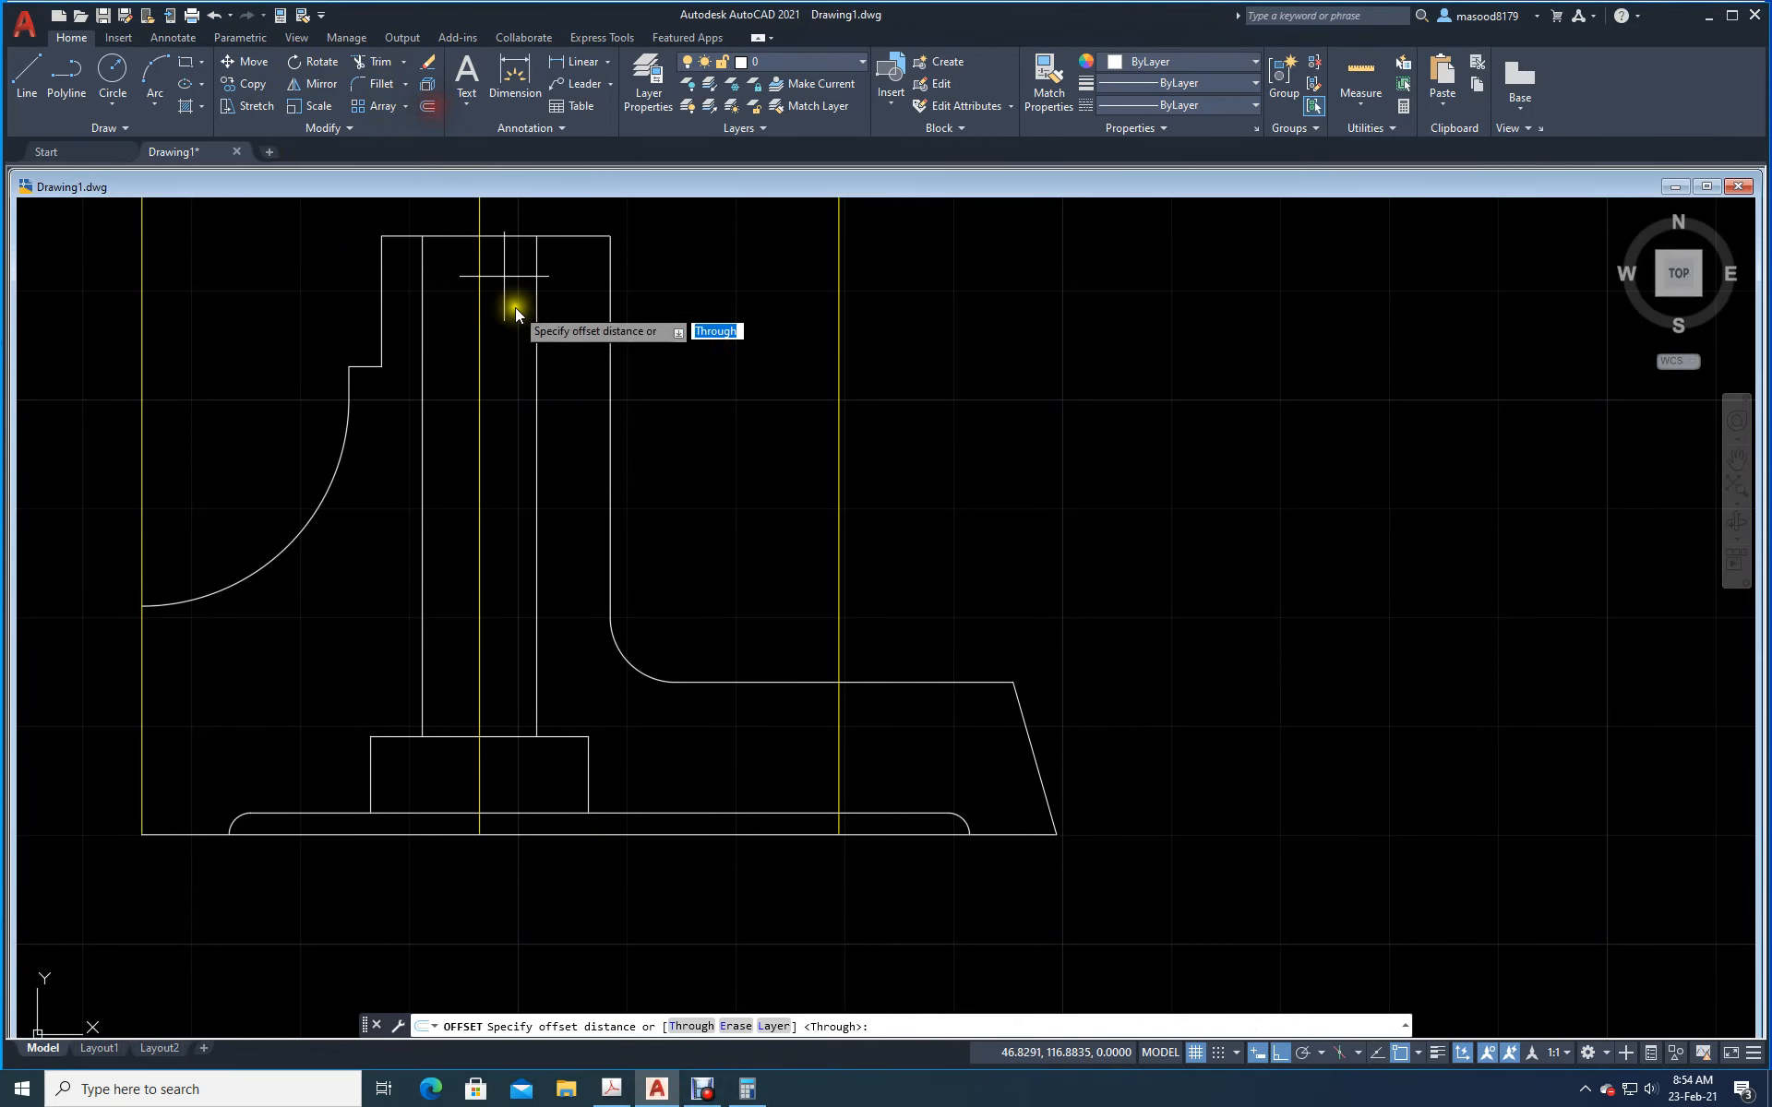
pyautogui.click(671, 1029)
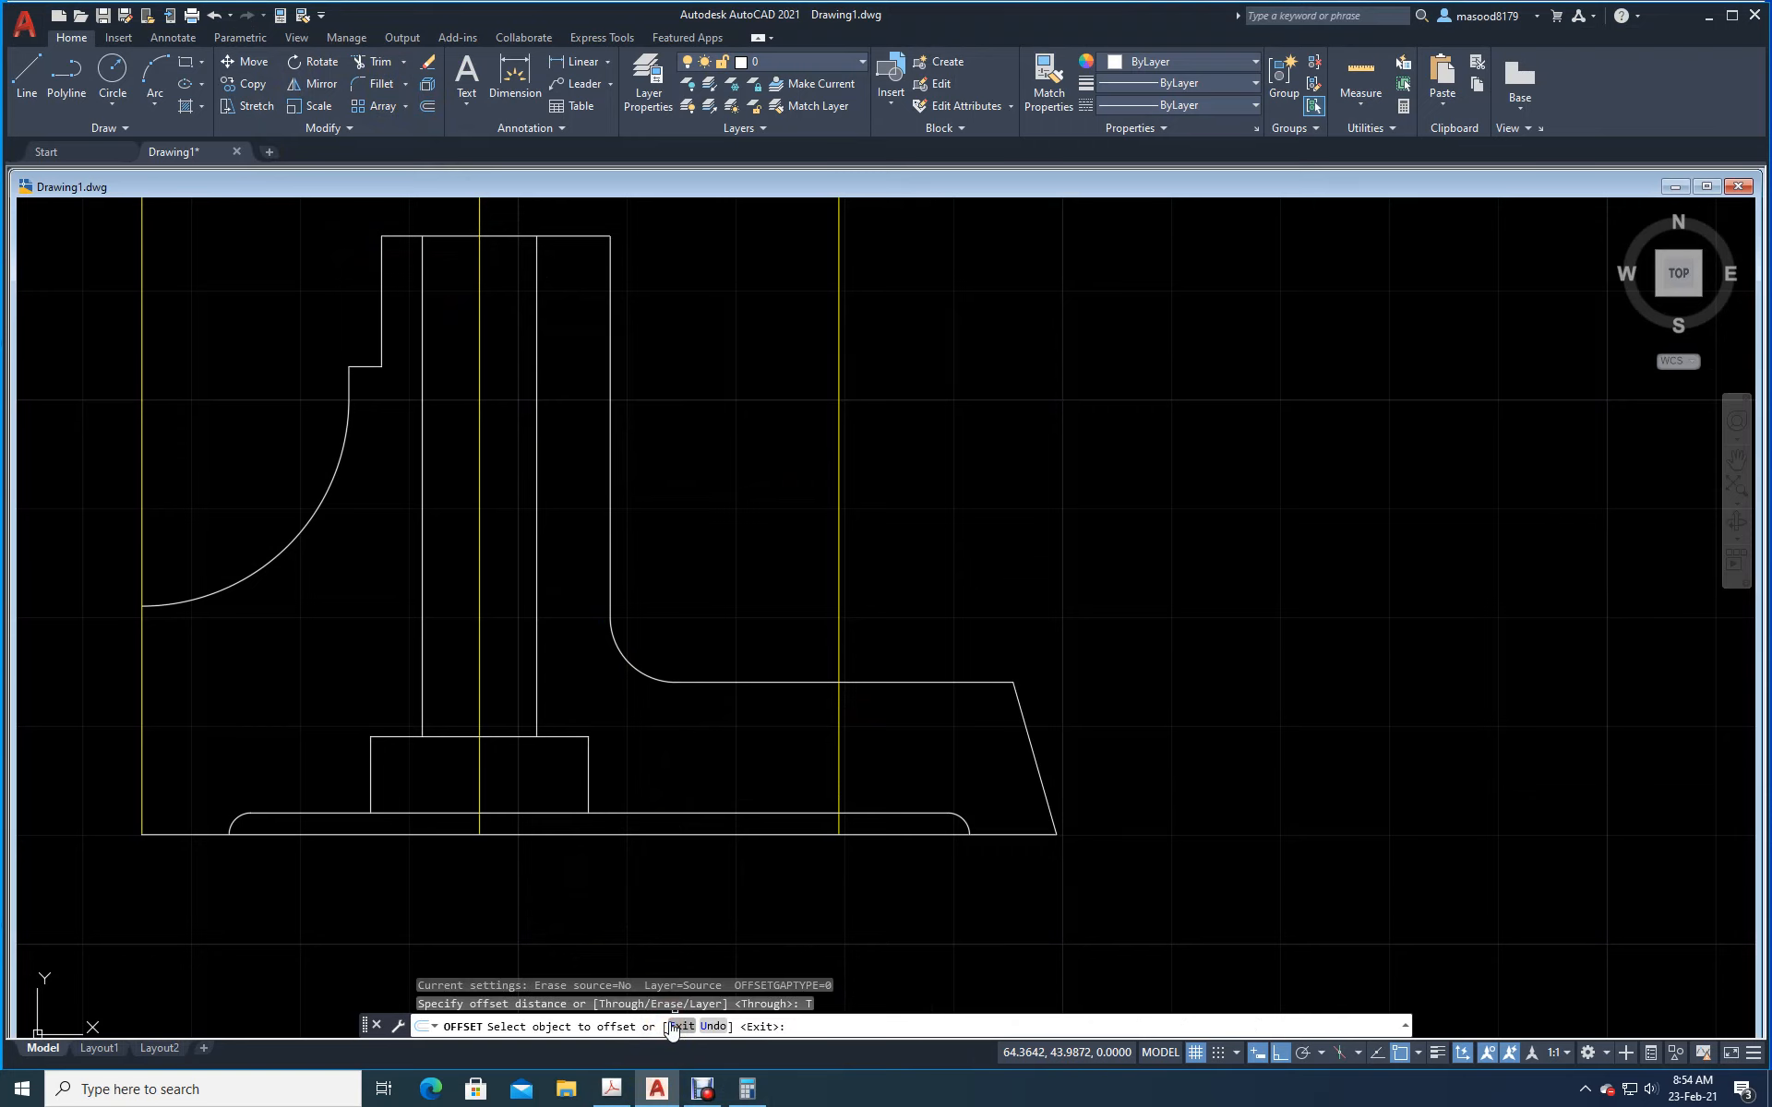
pyautogui.click(840, 743)
pyautogui.write('9')
pyautogui.press('Return')
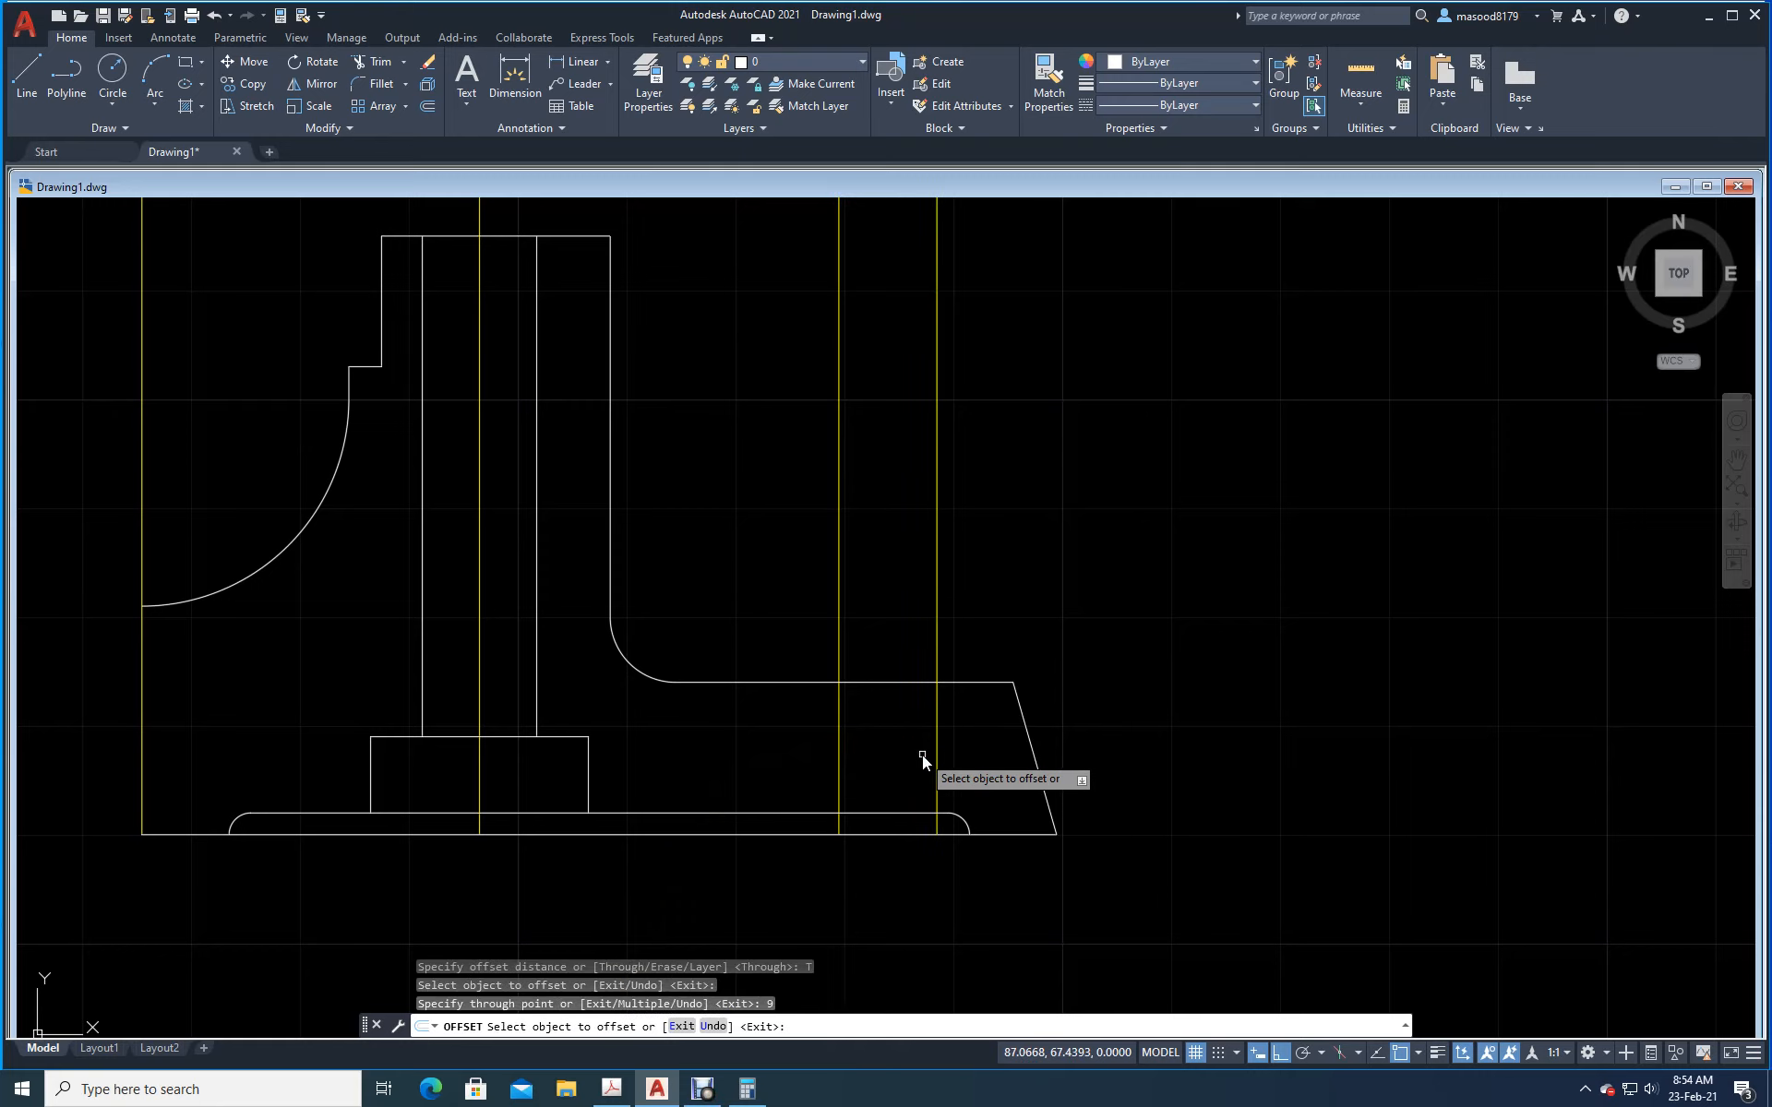
pyautogui.click(838, 772)
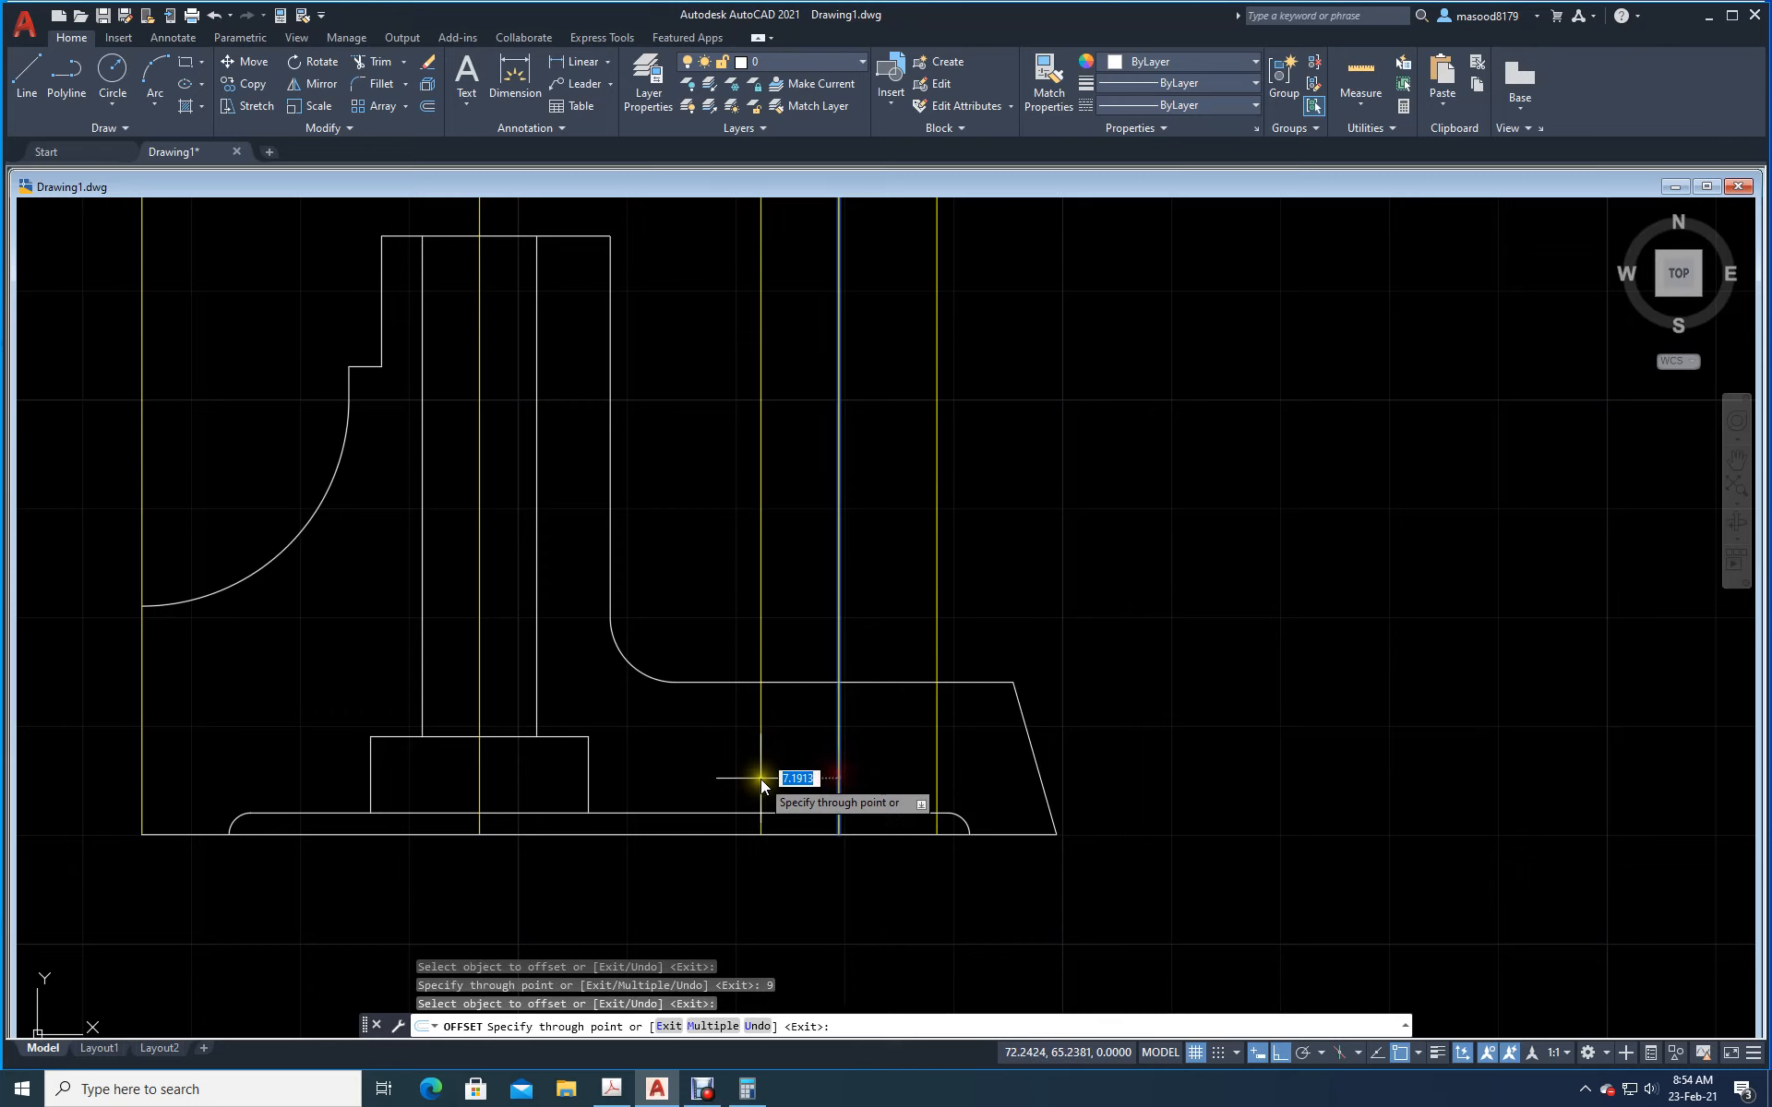
pyautogui.write('9')
pyautogui.press('Return')
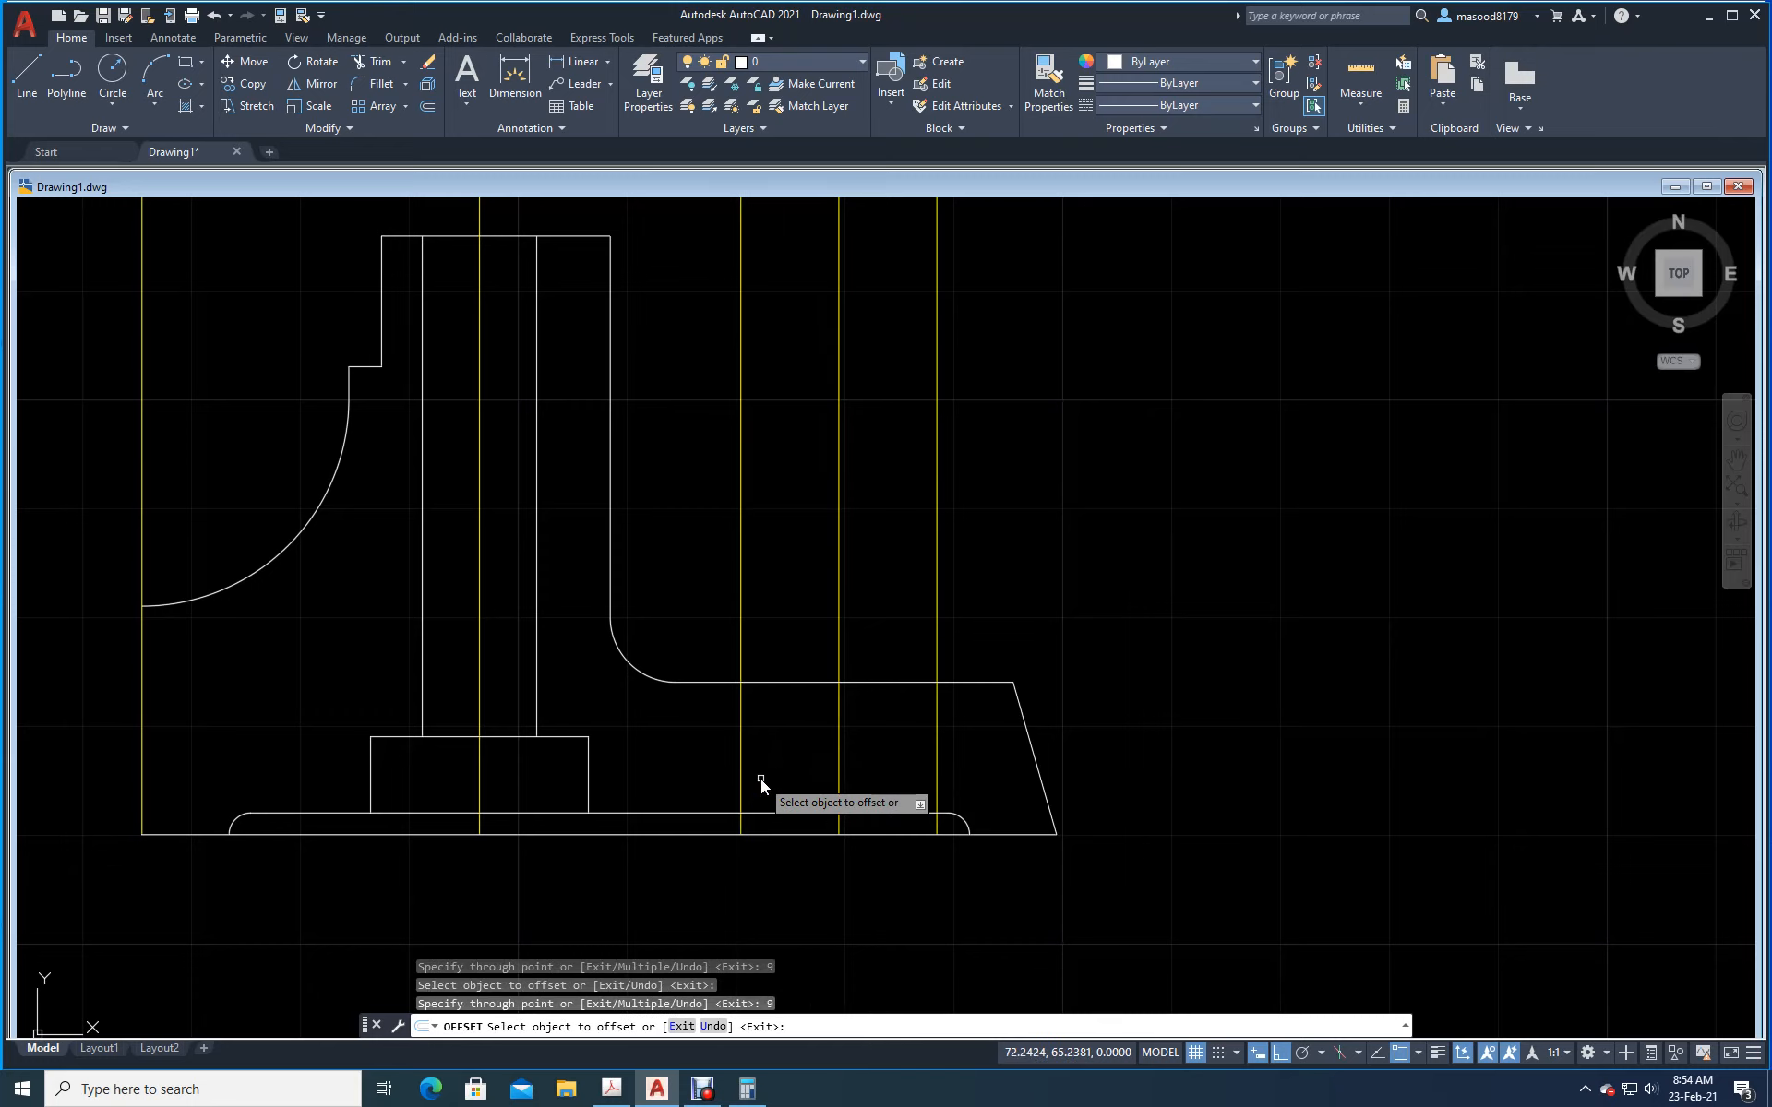
pyautogui.press('Escape')
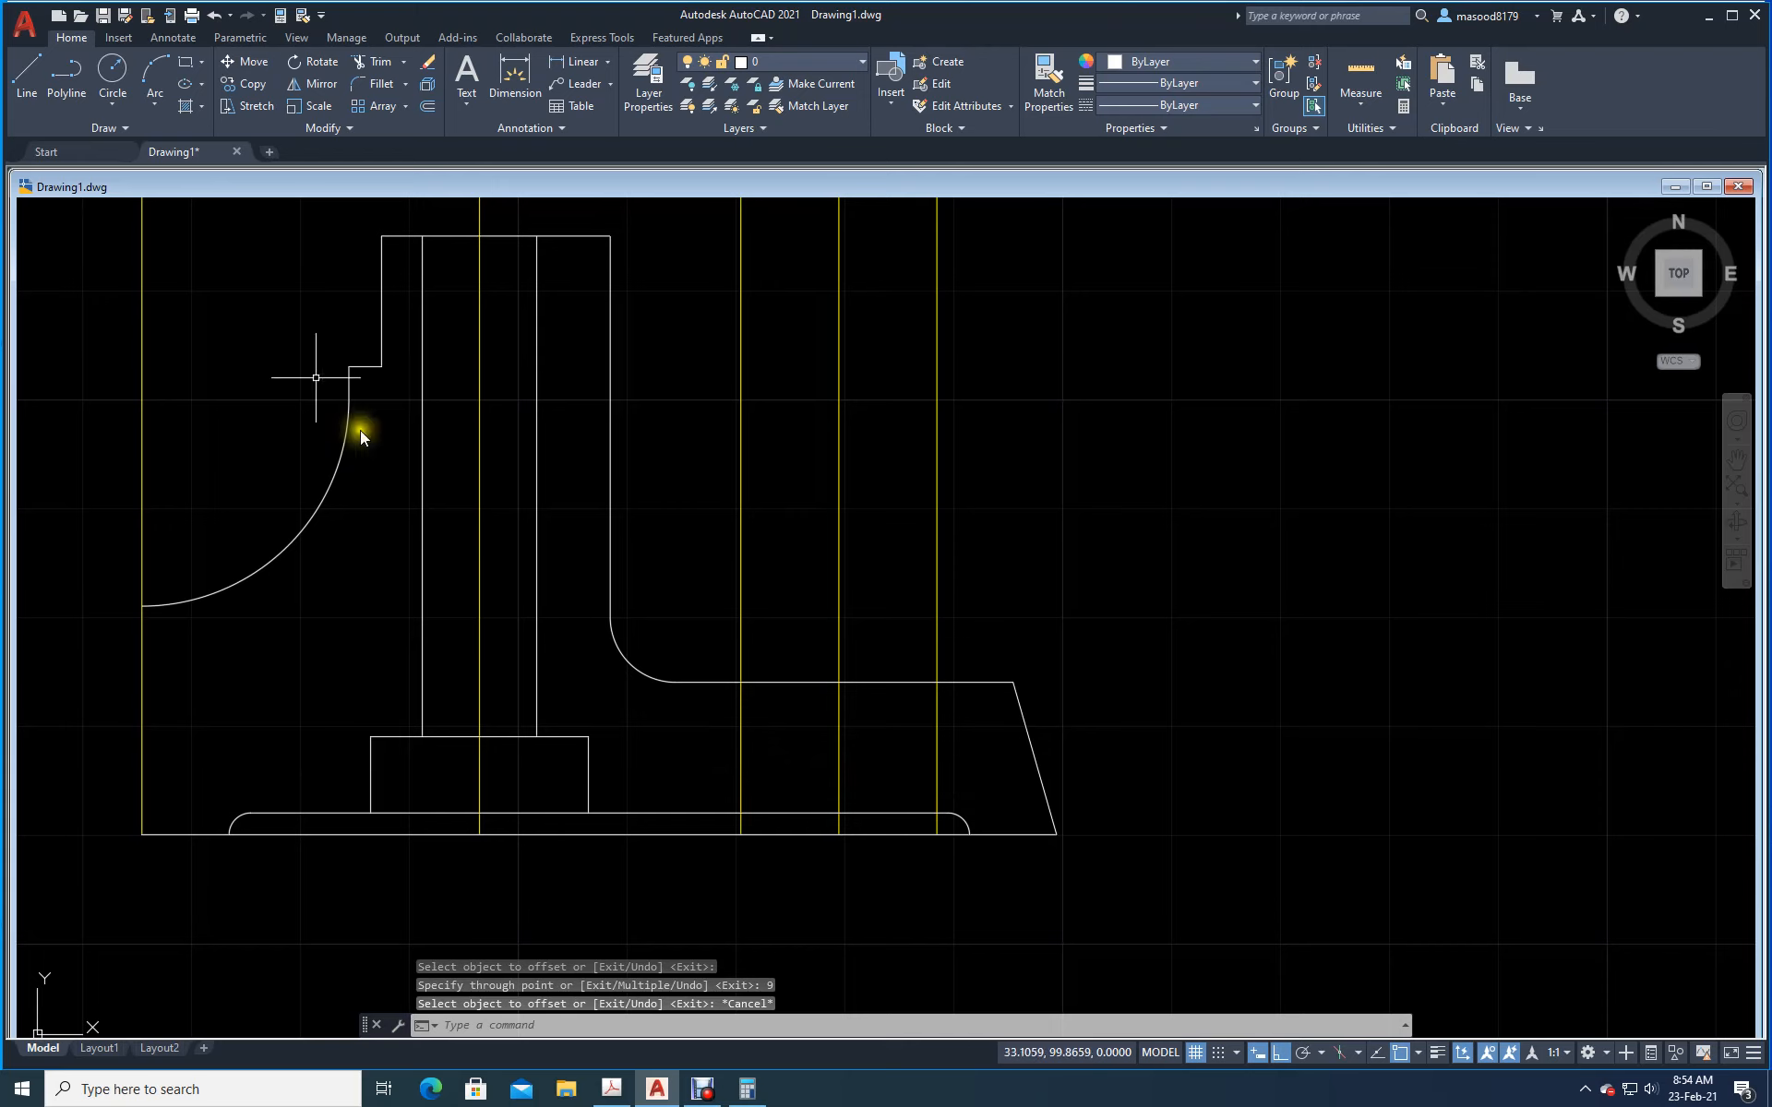
# Step: Trim both offset lines above the base's top edge and below the upper line of the bottom recess
pyautogui.click(372, 61)
pyautogui.click(936, 581)
pyautogui.click(741, 575)
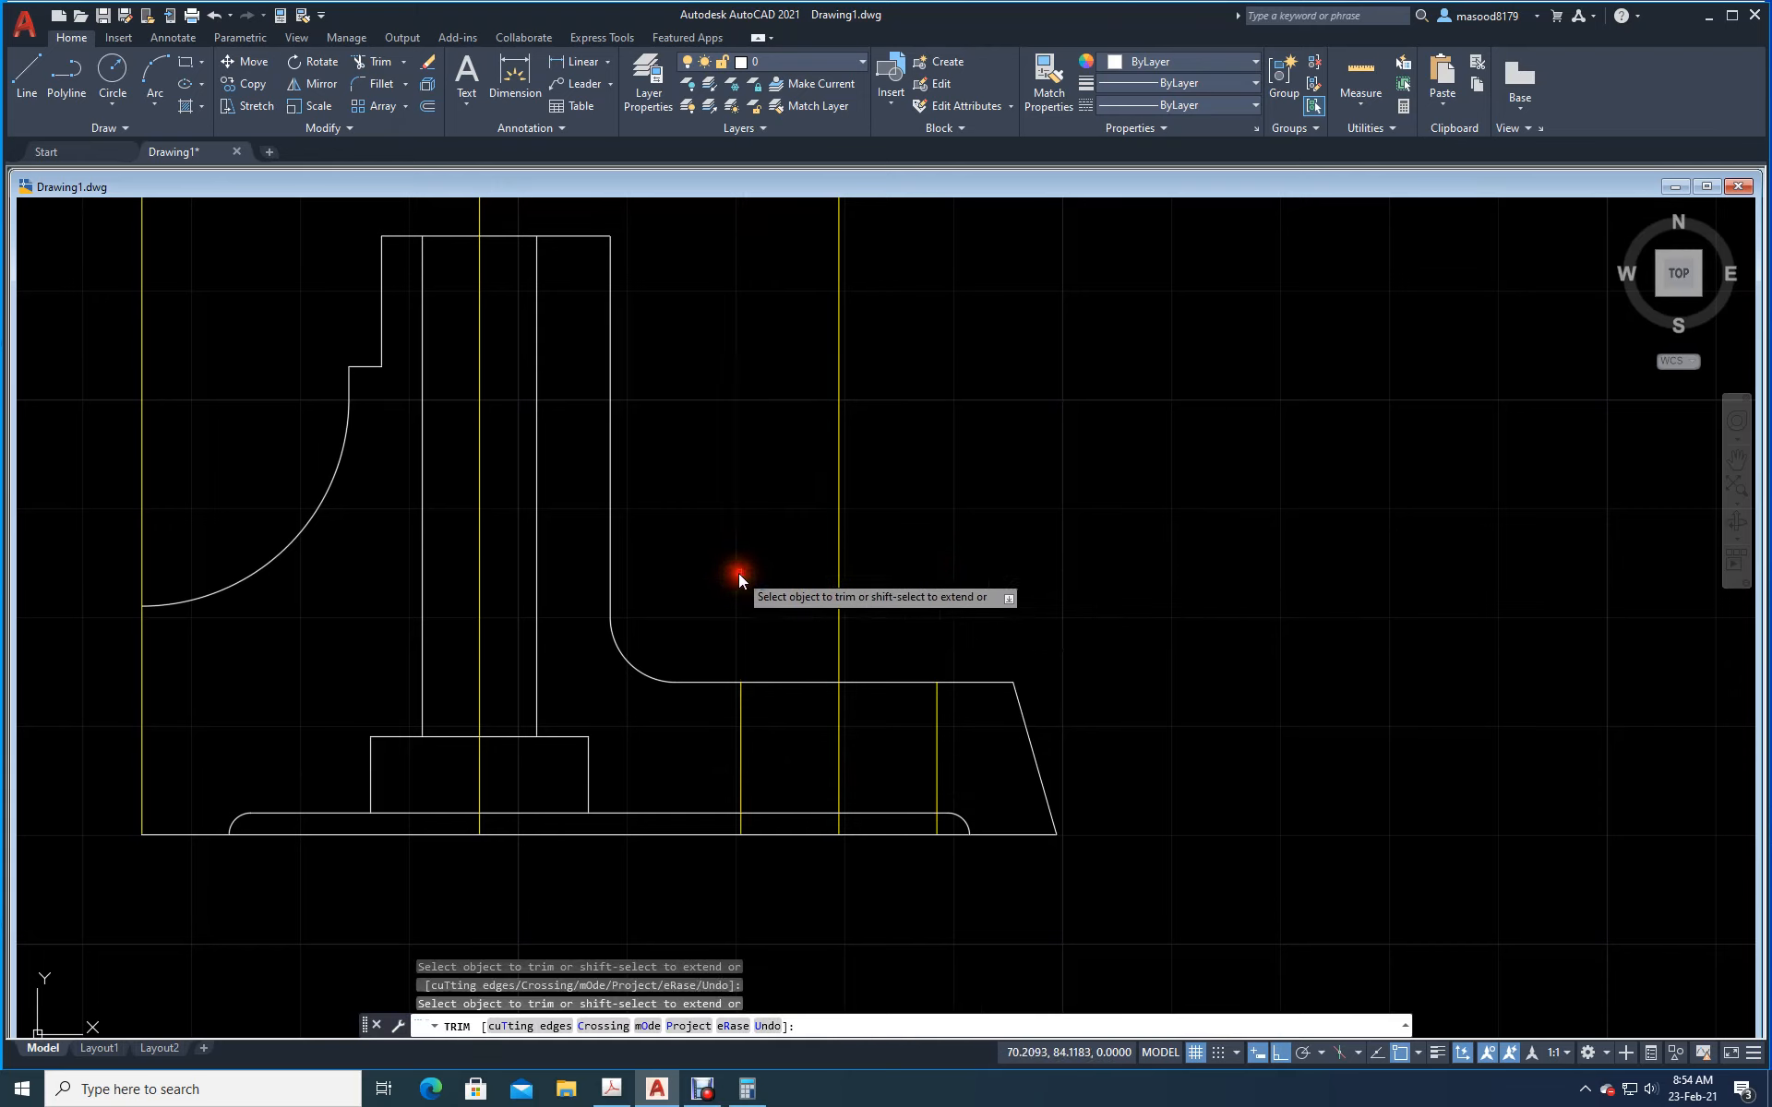
pyautogui.click(937, 827)
pyautogui.click(788, 834)
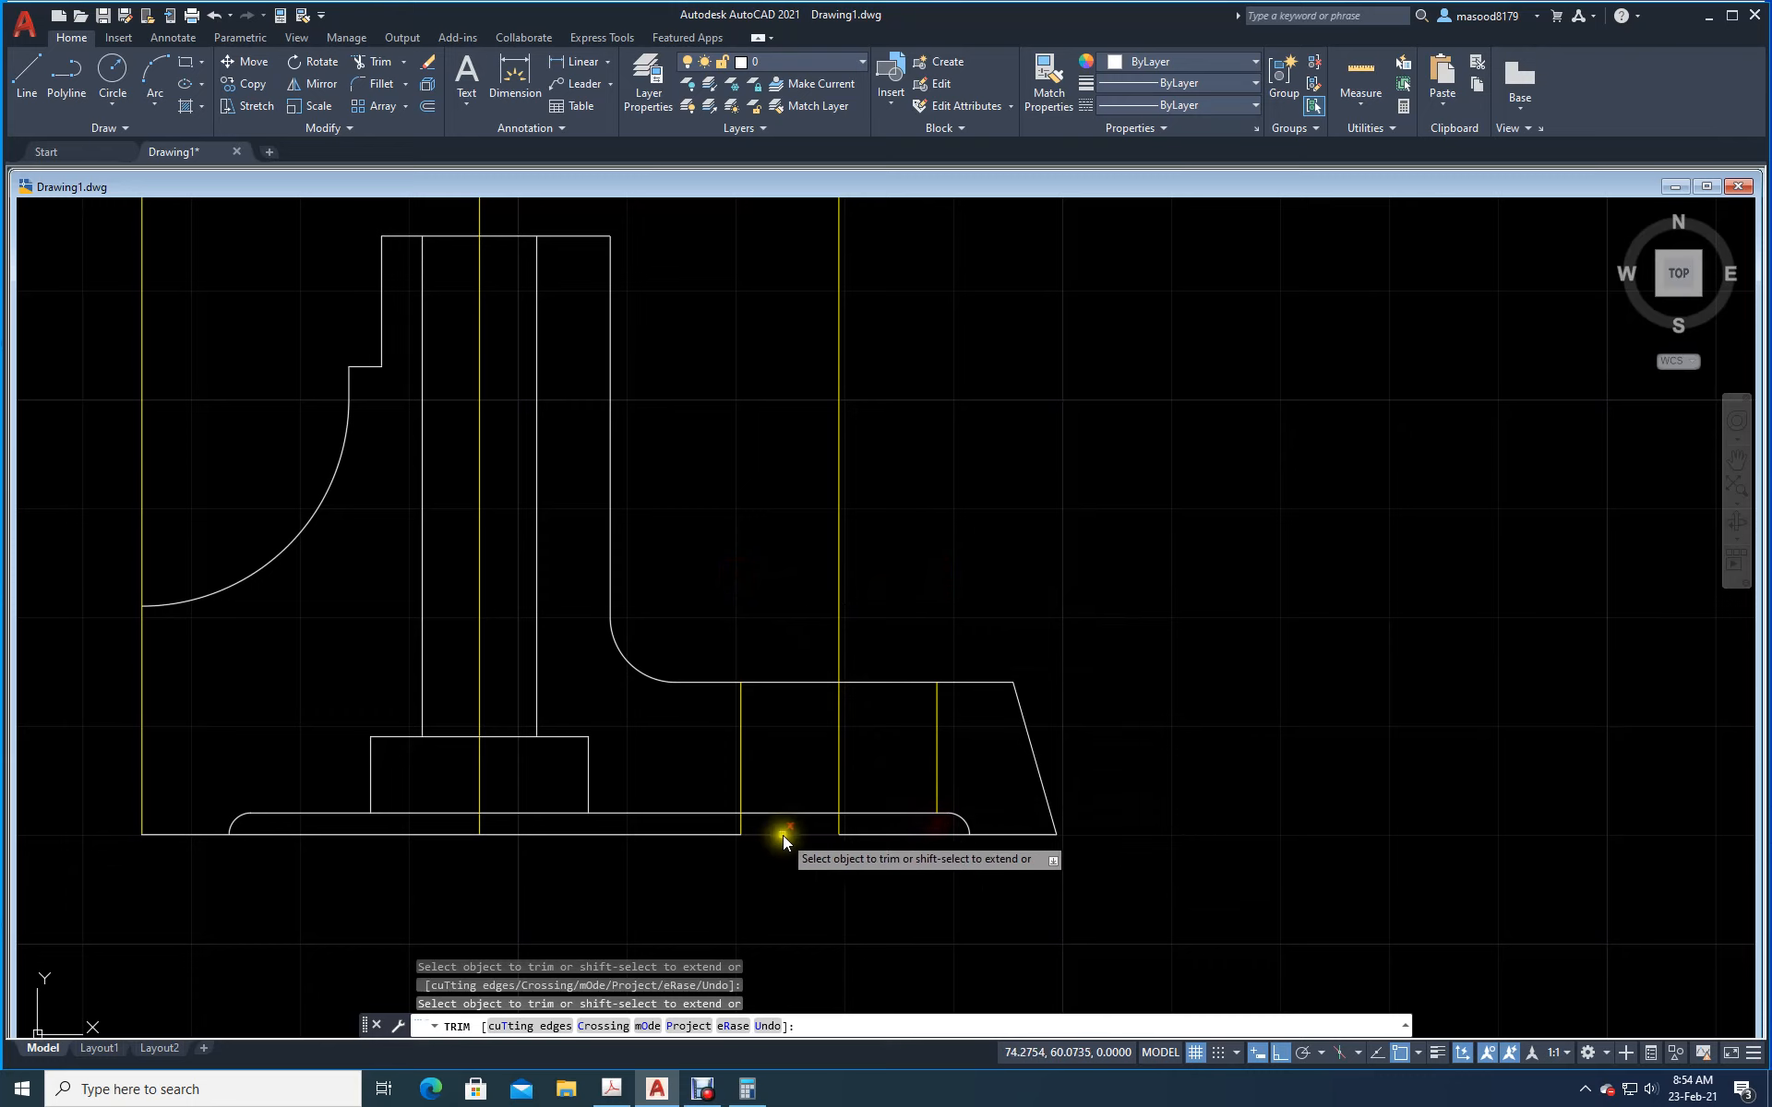
pyautogui.click(741, 826)
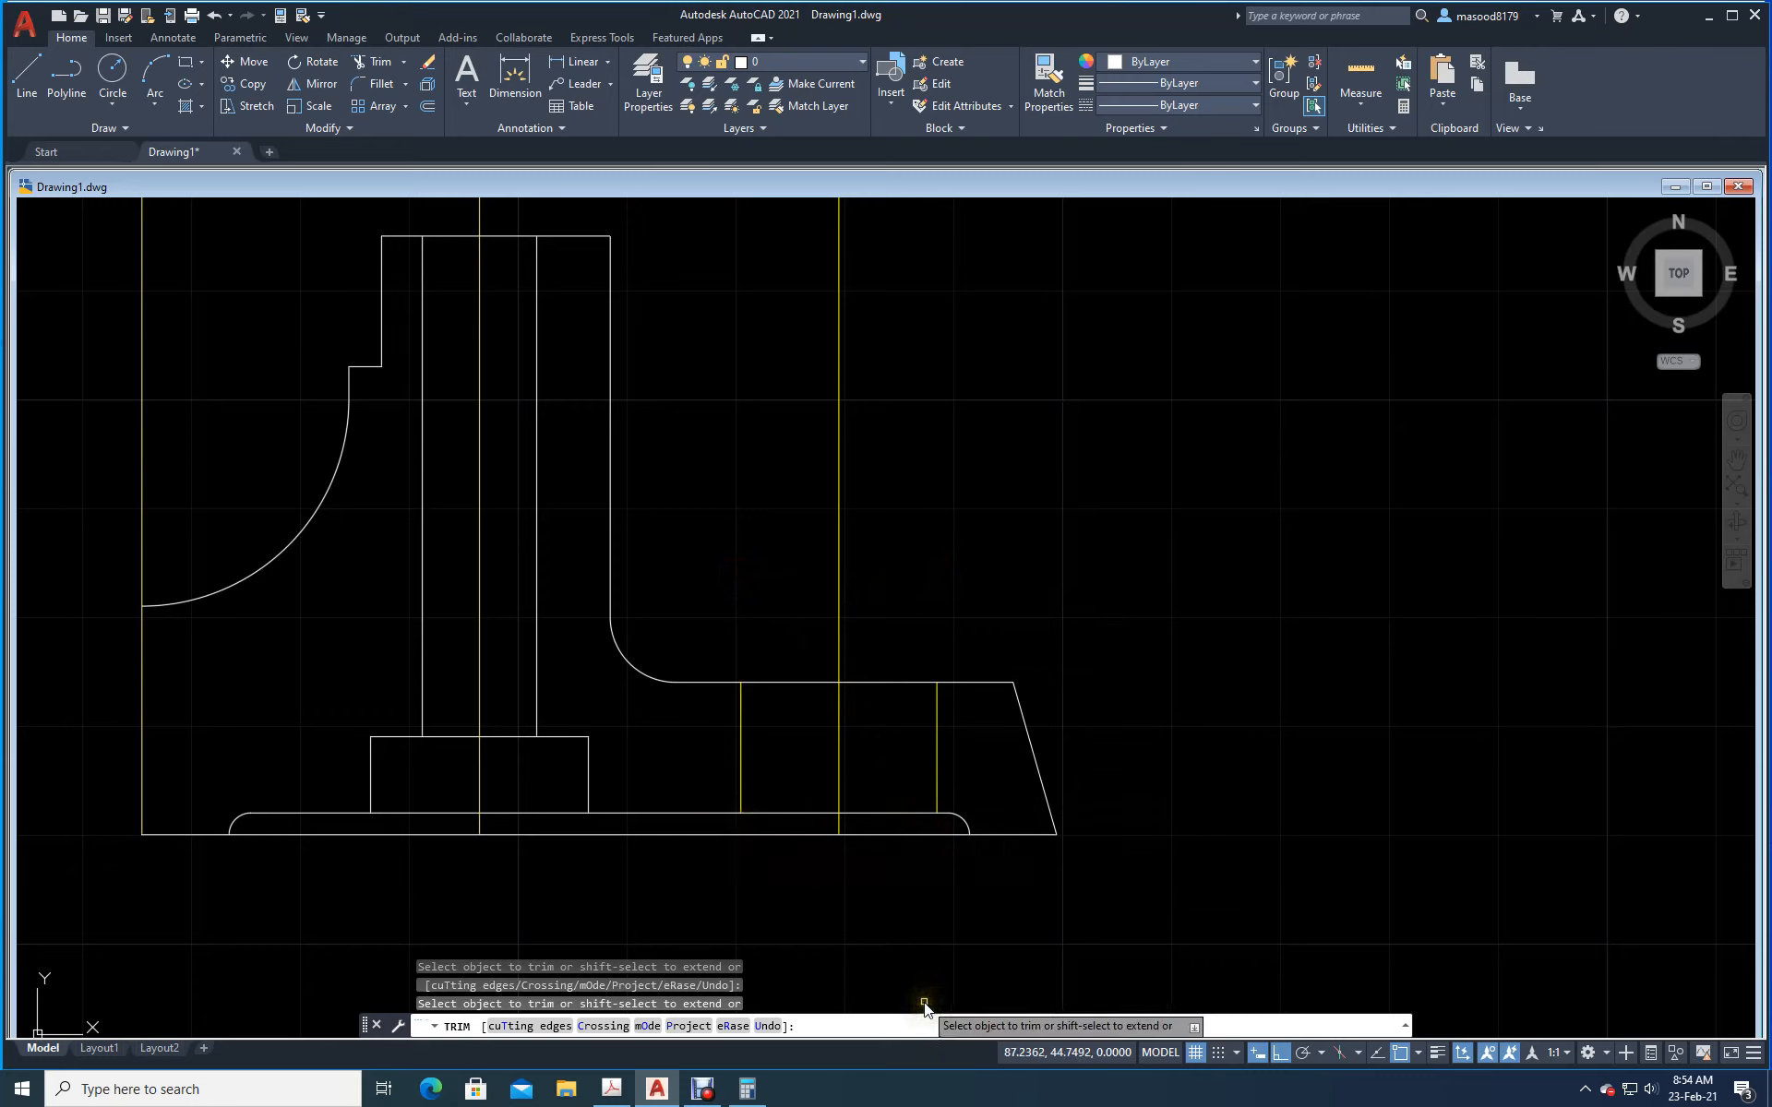
pyautogui.press('Return')
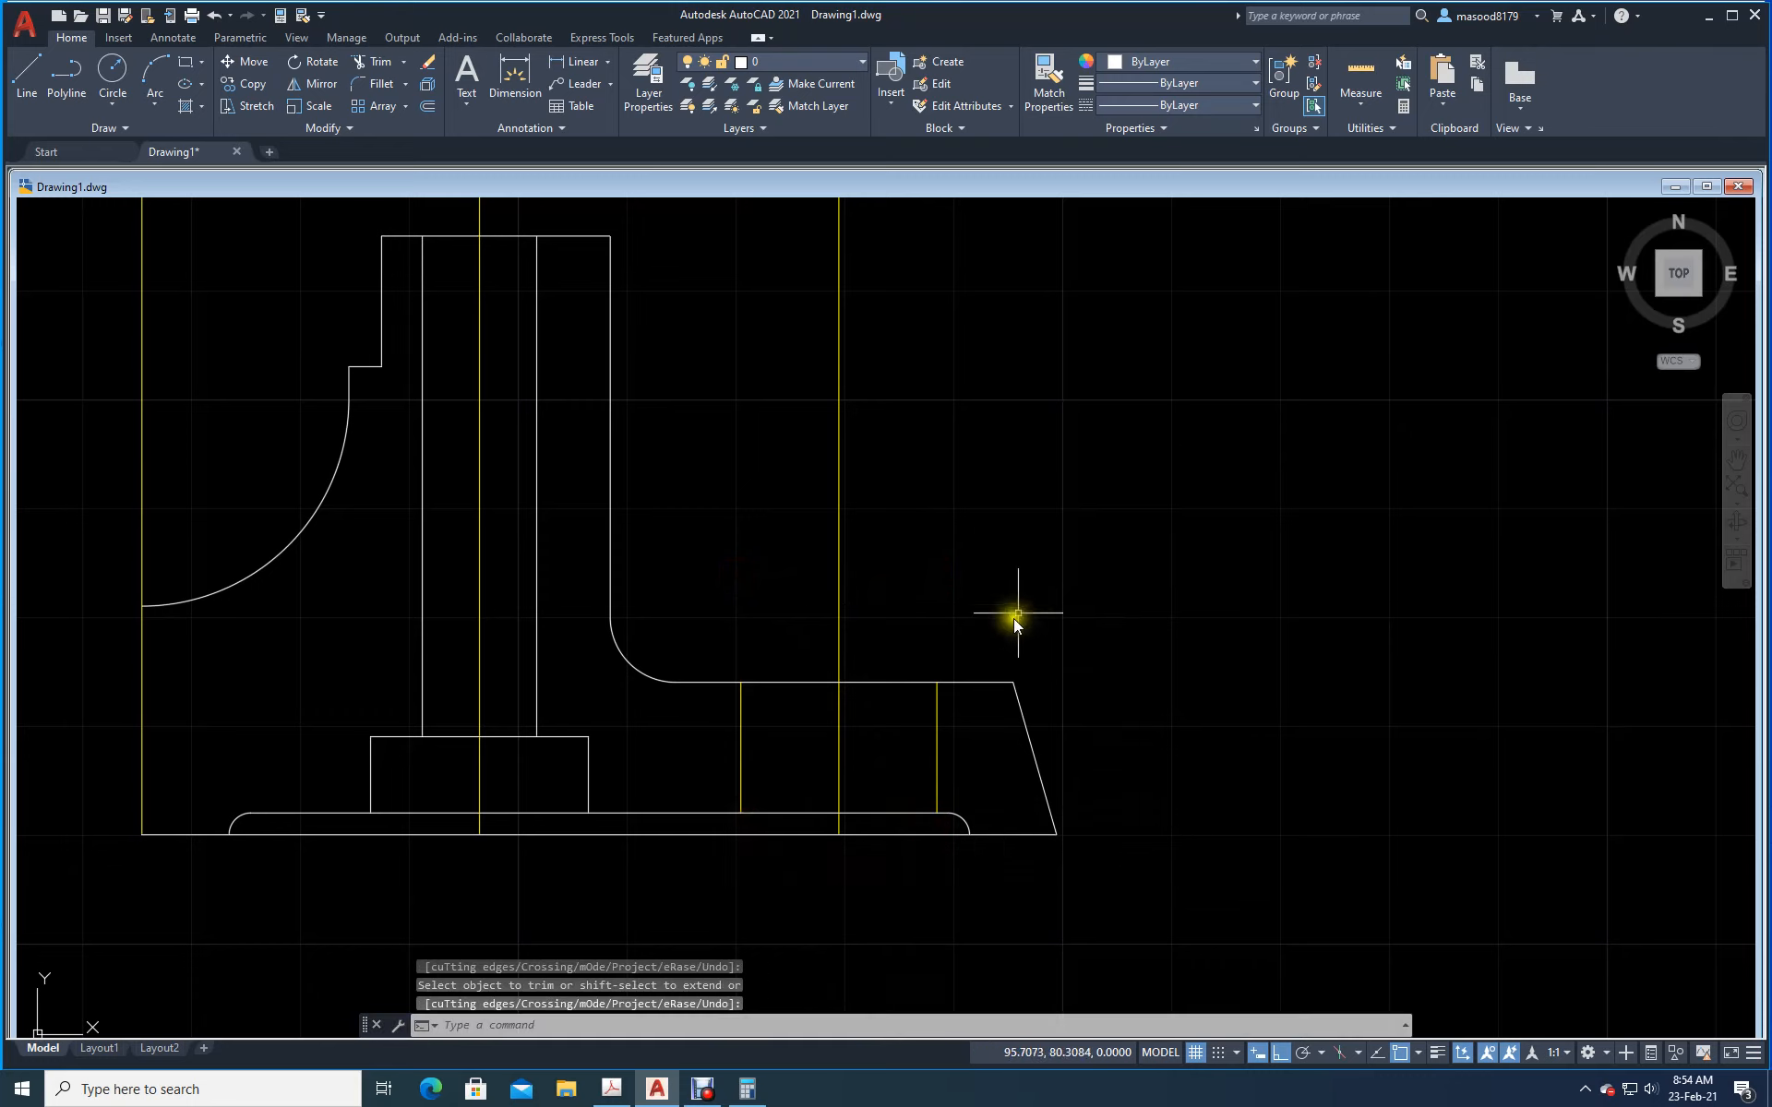
# Step: Move the two trimmed hole edge lines from the Axis layer to layer 0
pyautogui.click(960, 783)
pyautogui.click(914, 747)
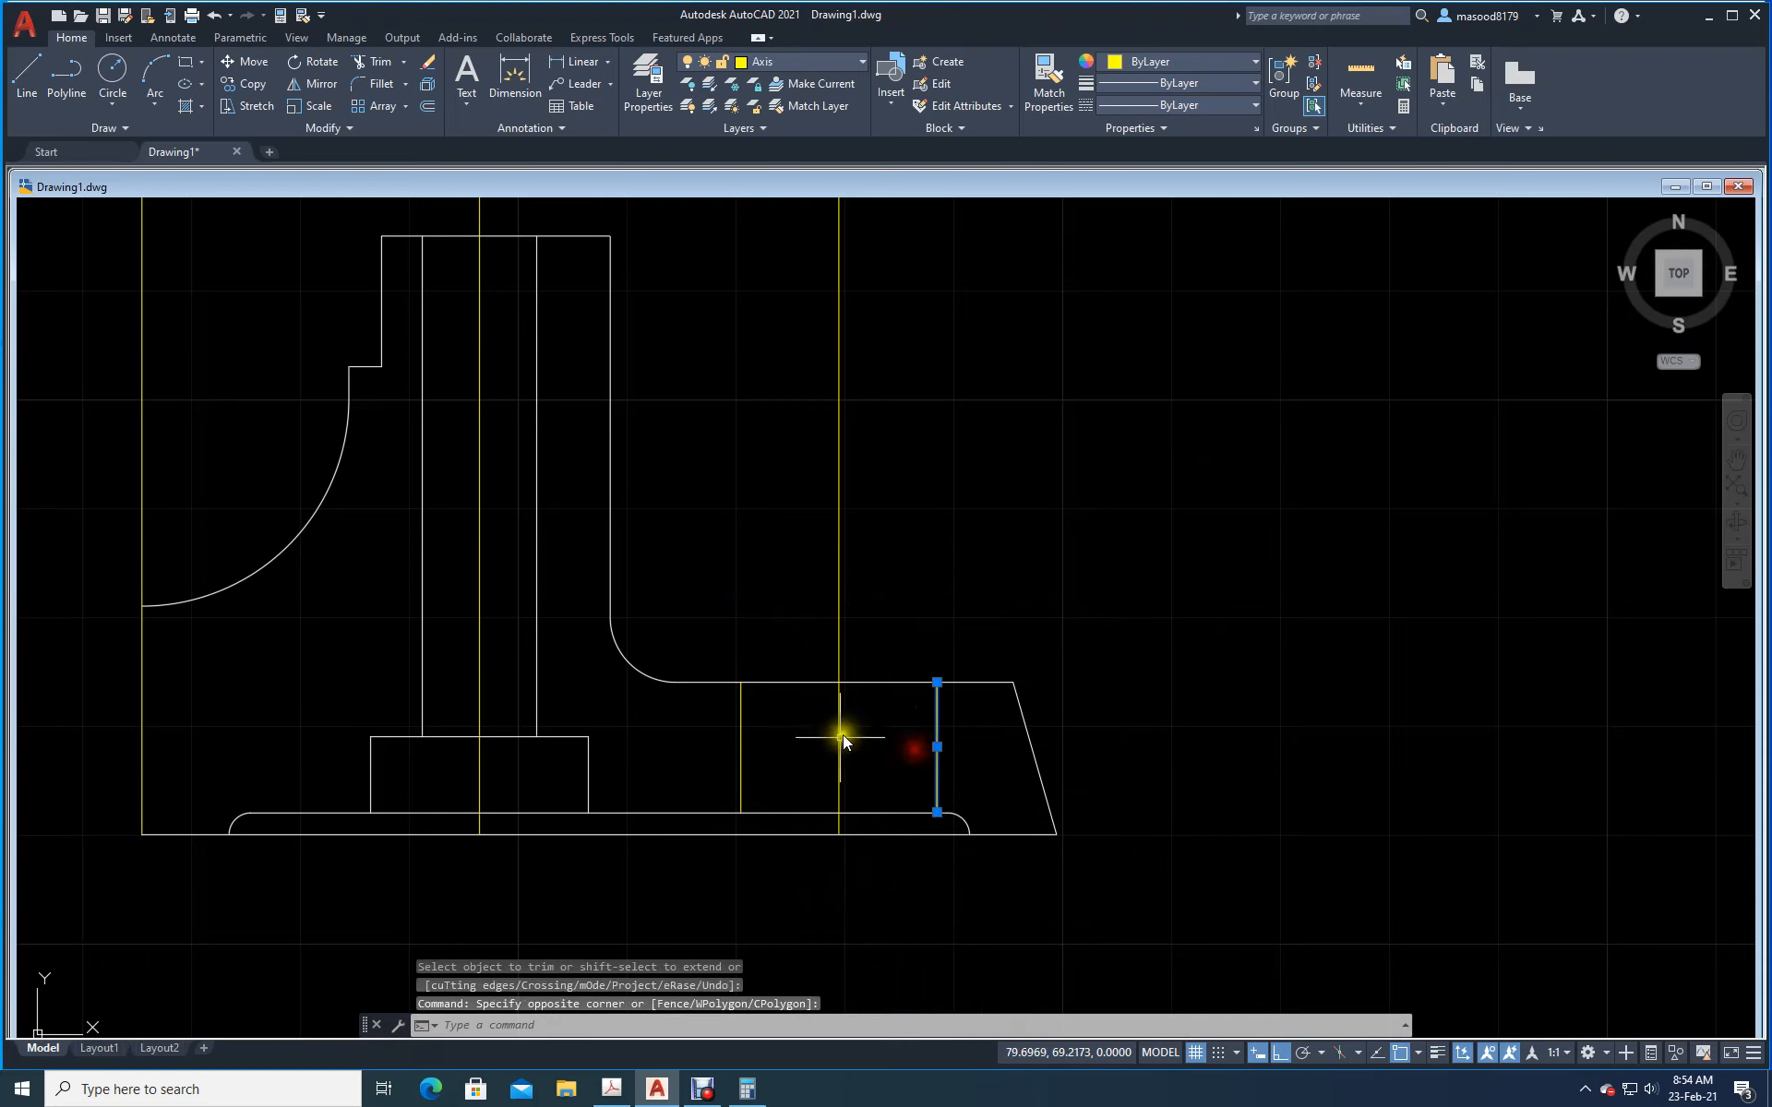
pyautogui.click(781, 769)
pyautogui.click(703, 742)
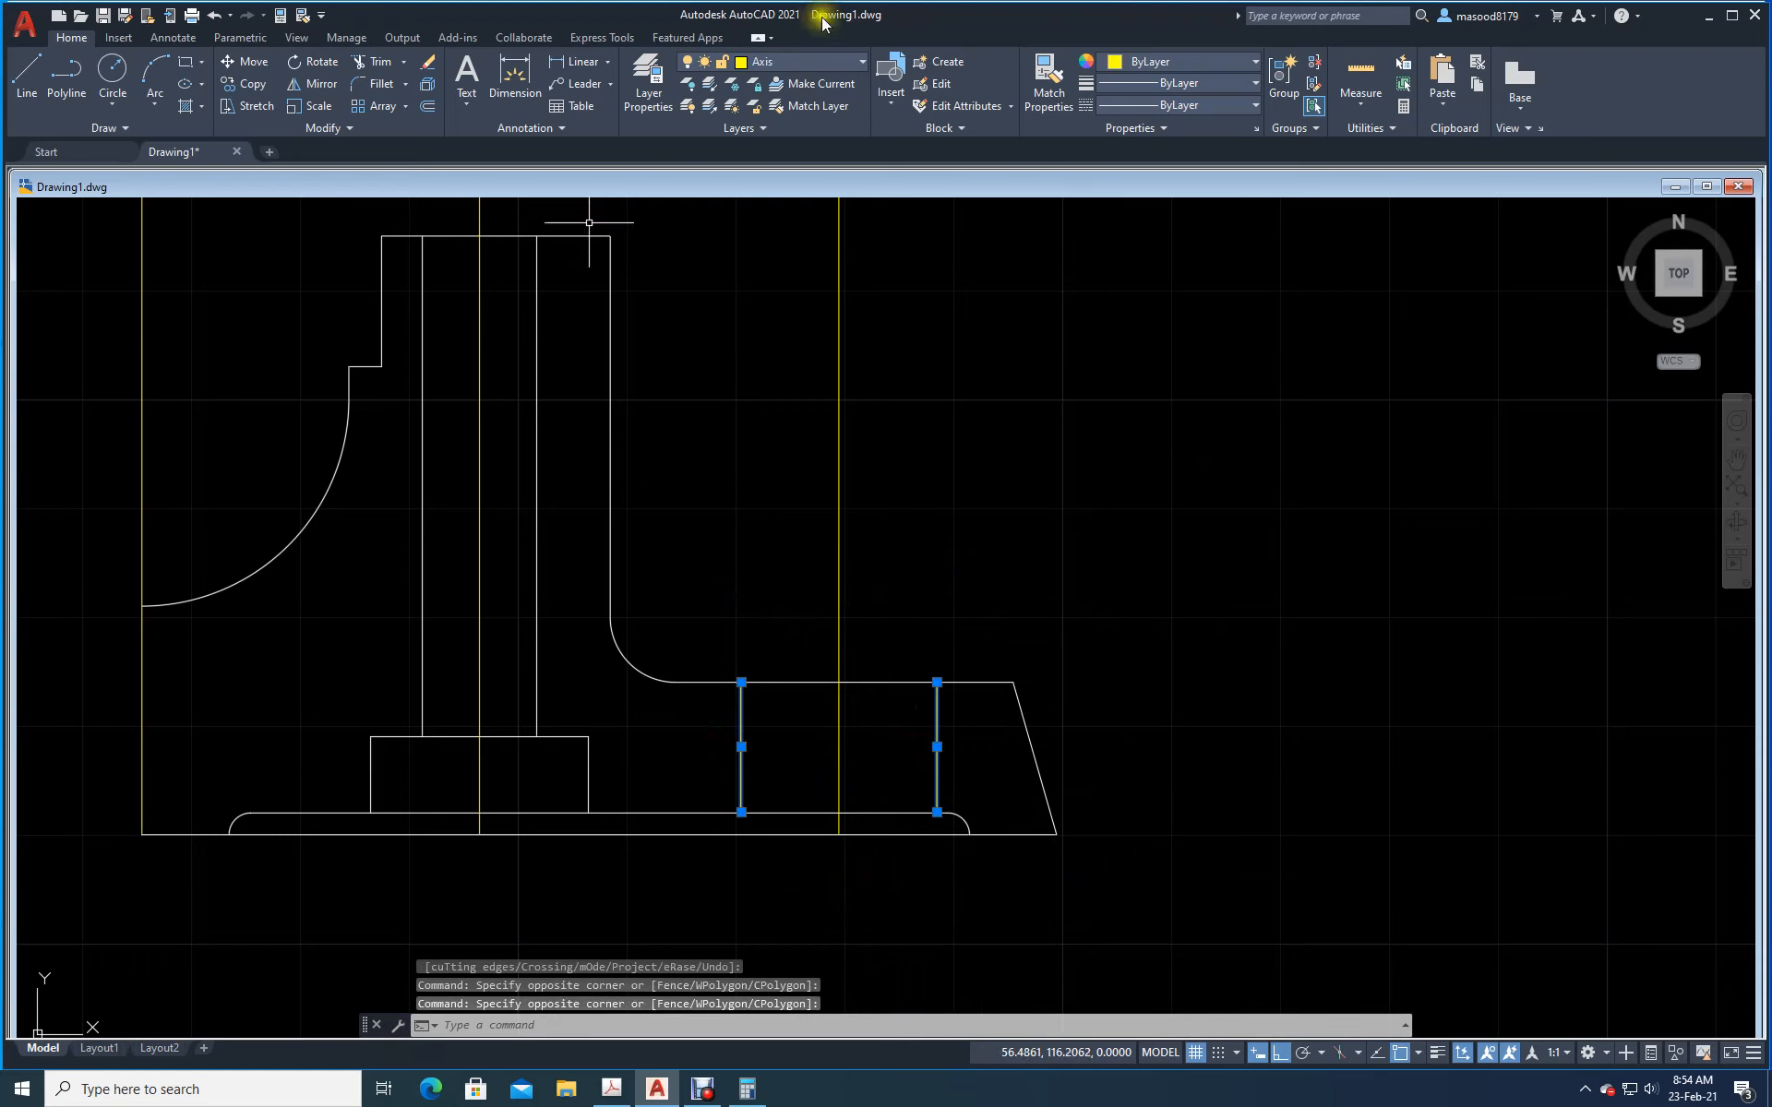
pyautogui.click(862, 61)
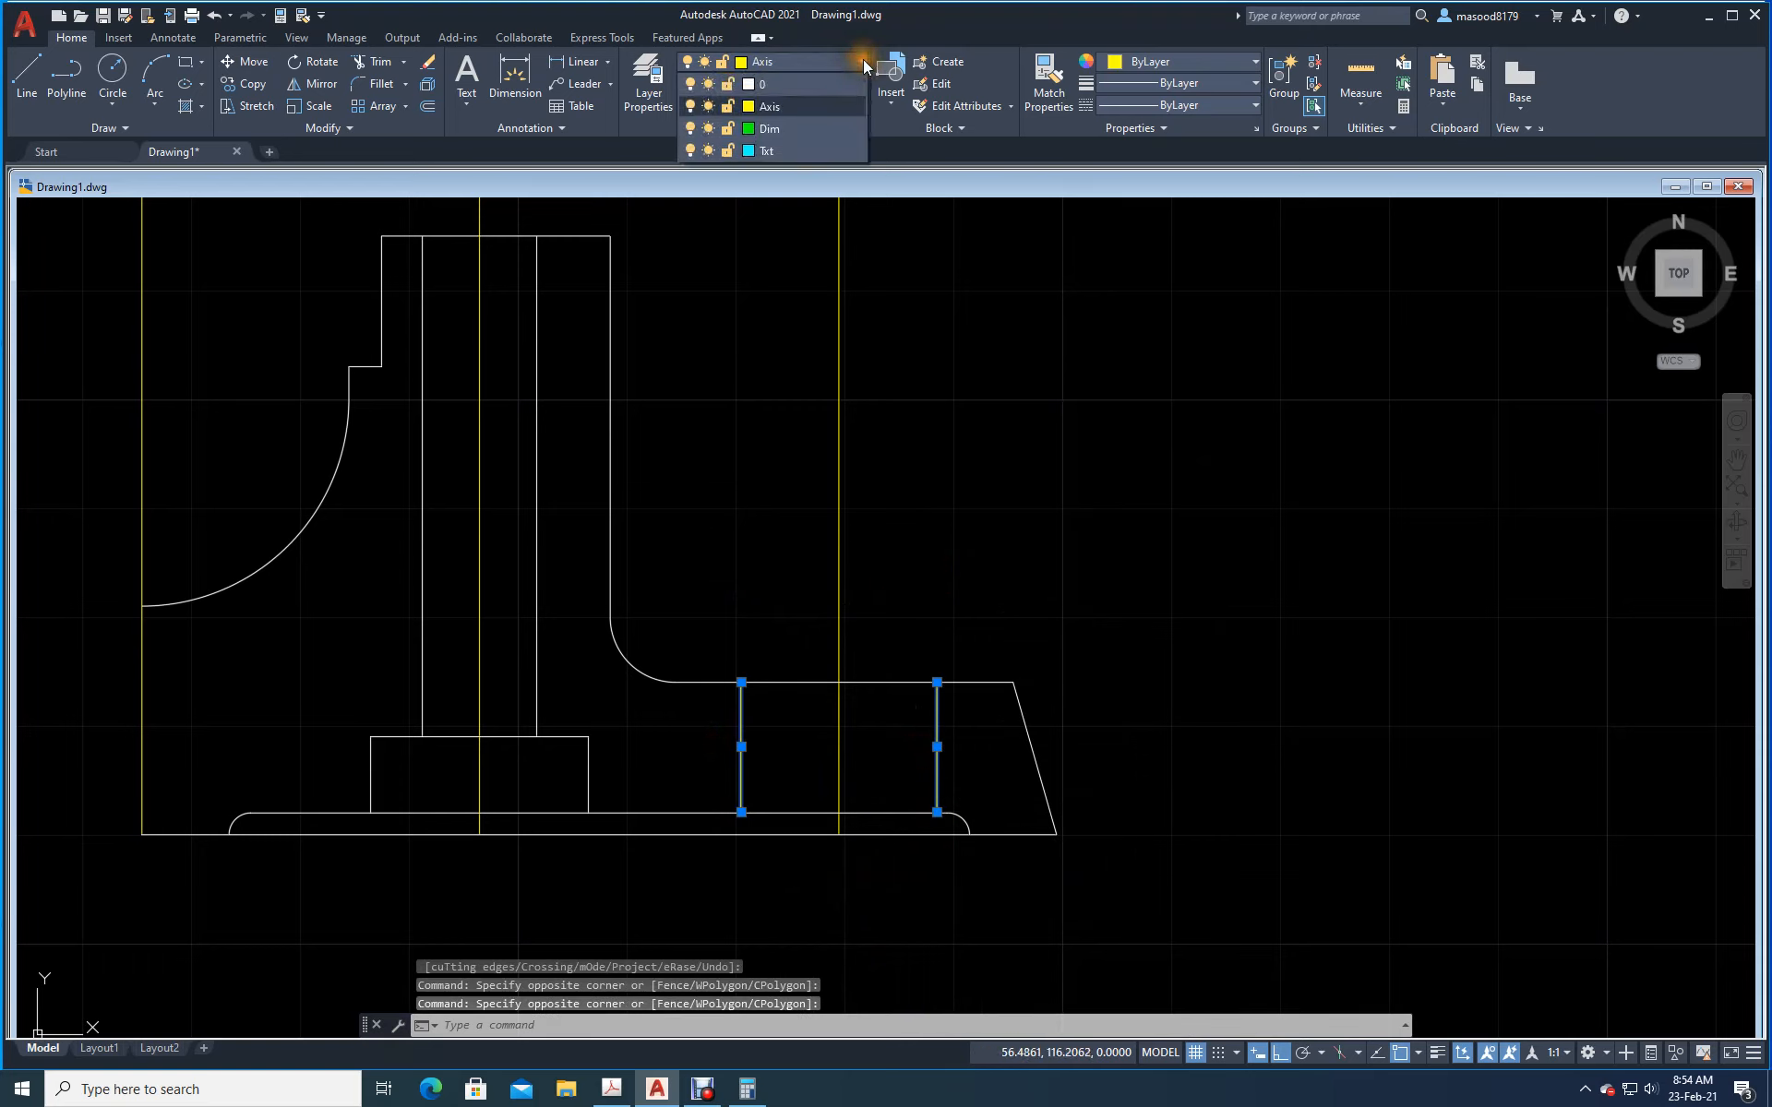
pyautogui.click(745, 83)
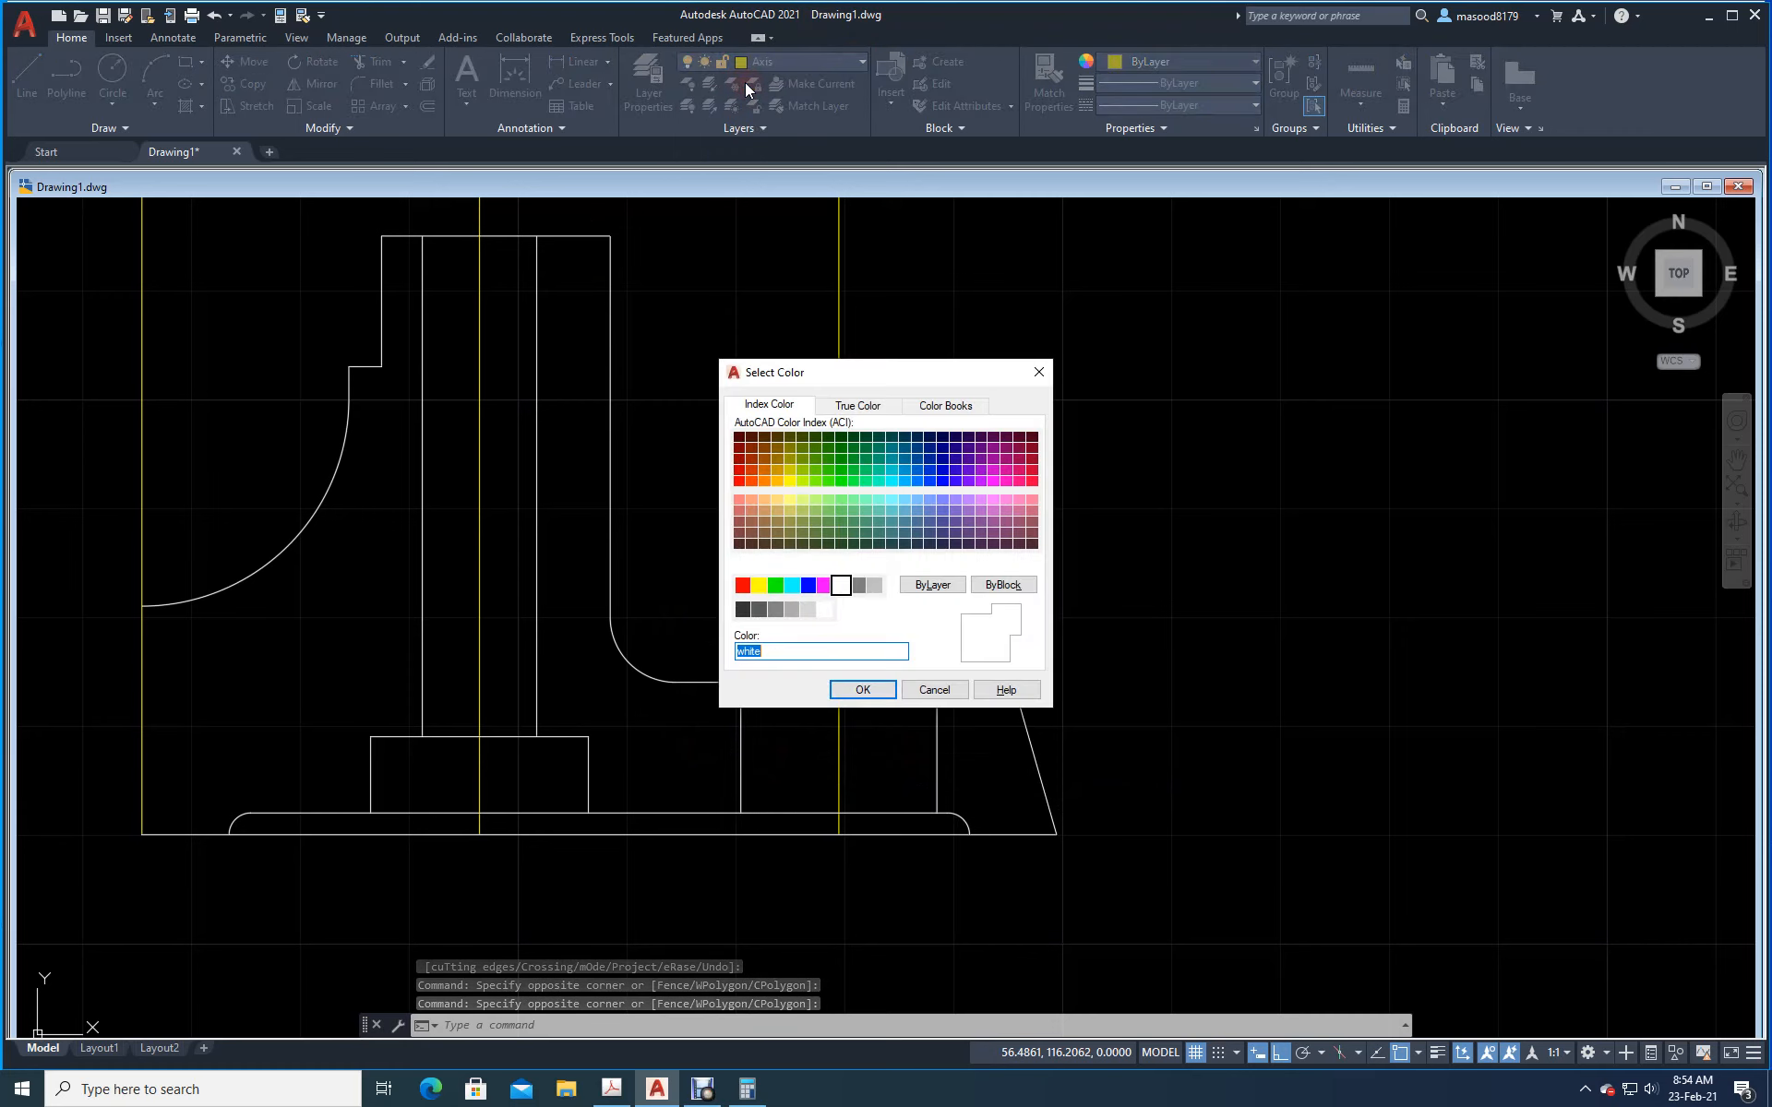
pyautogui.click(932, 689)
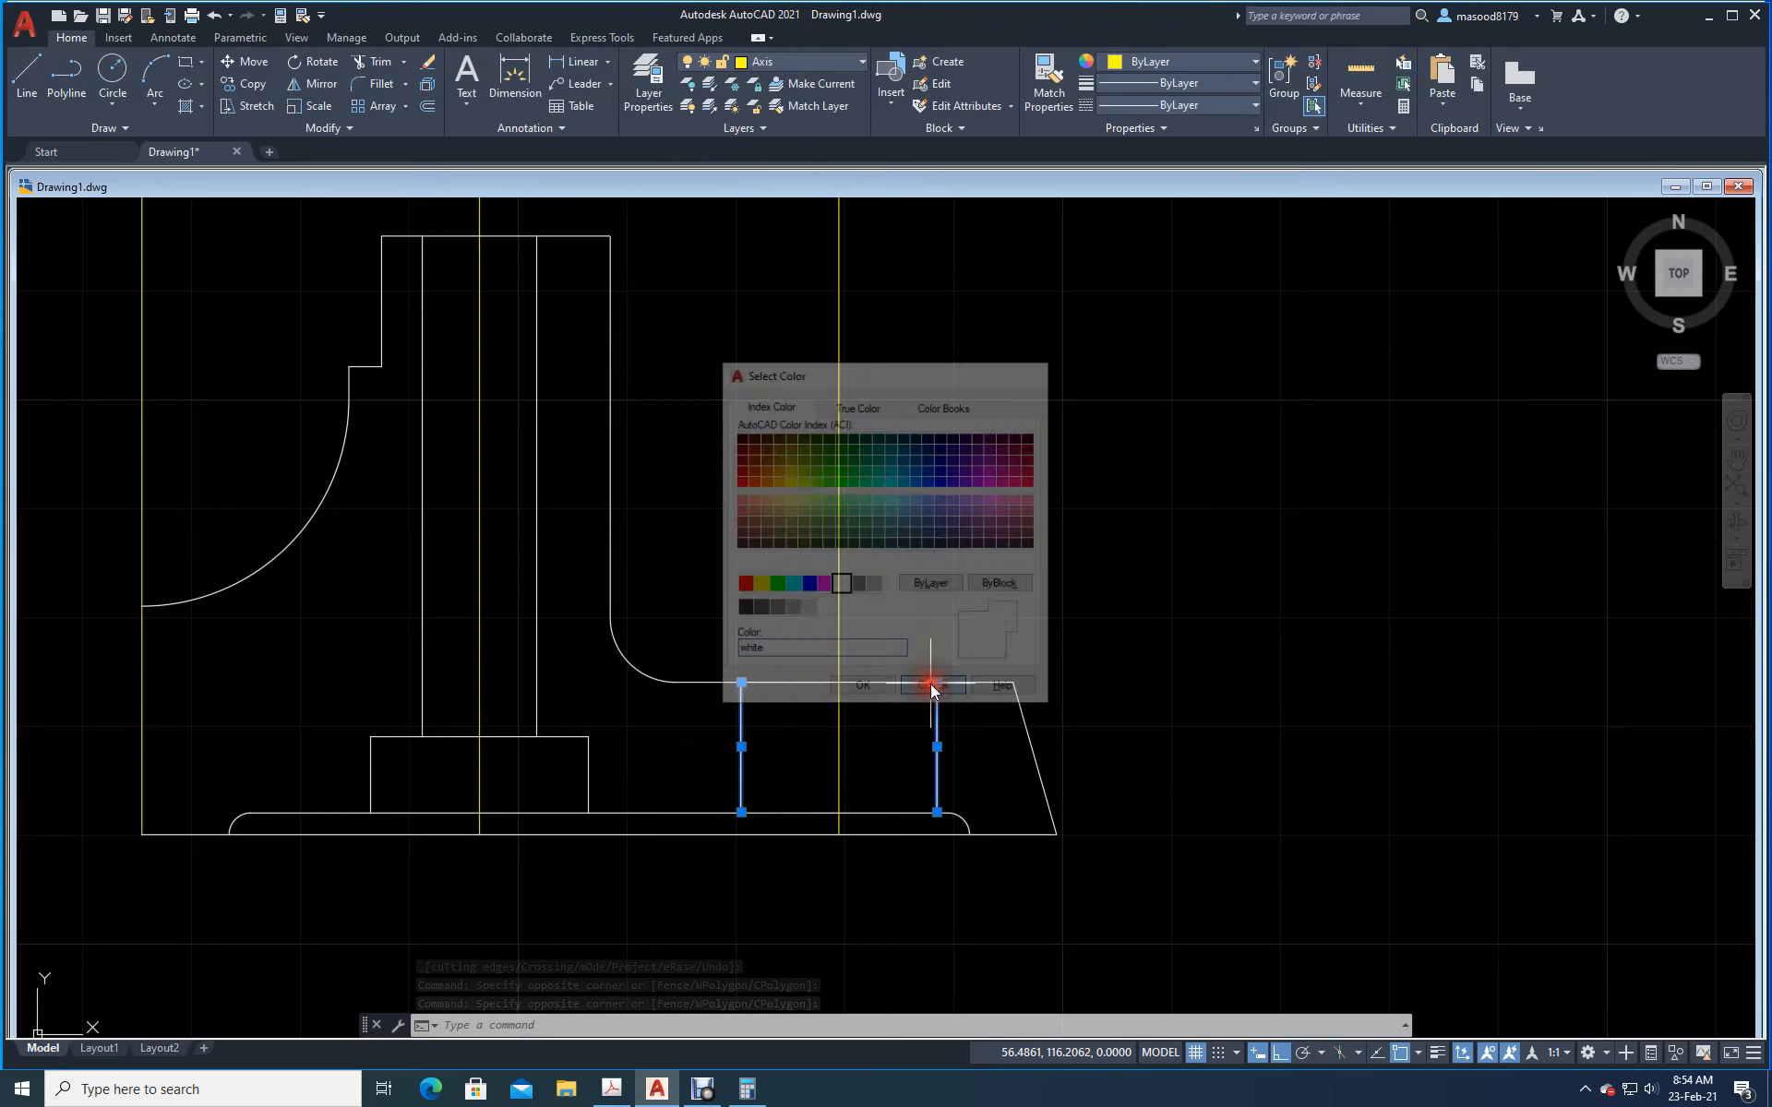
pyautogui.click(861, 60)
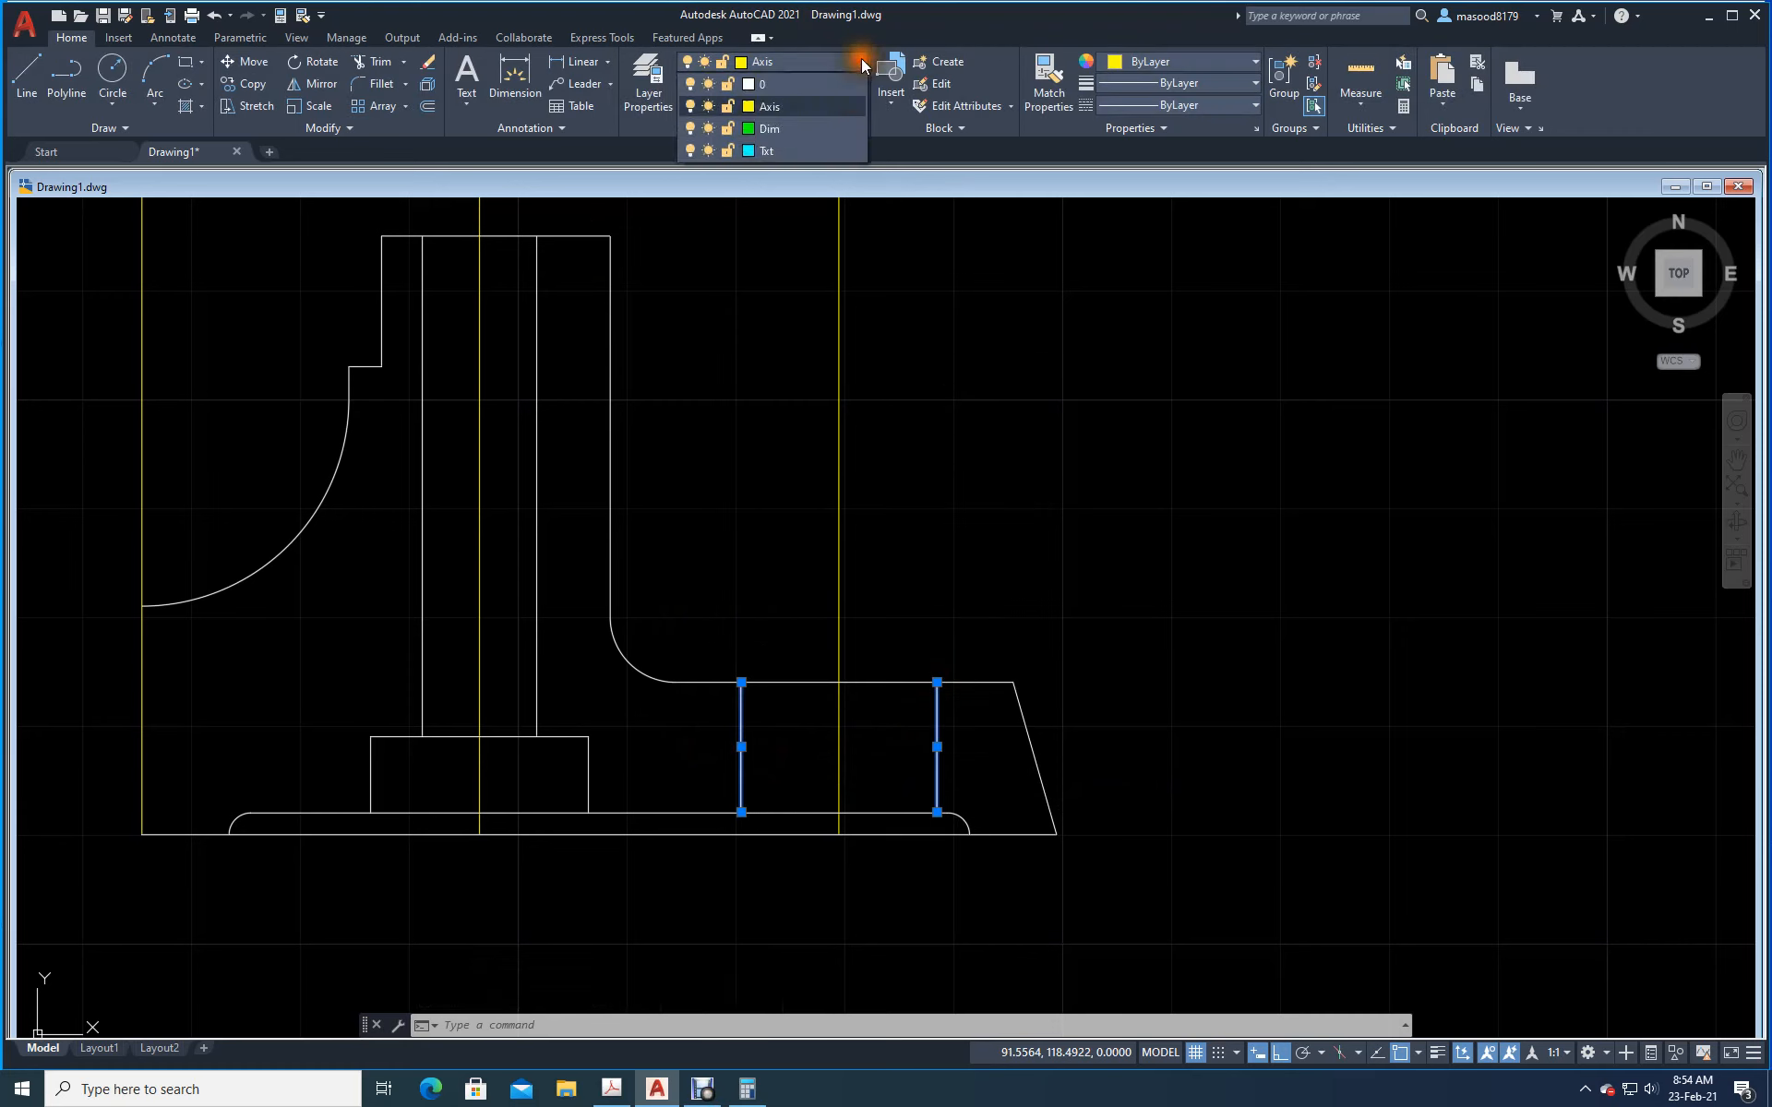
pyautogui.click(681, 83)
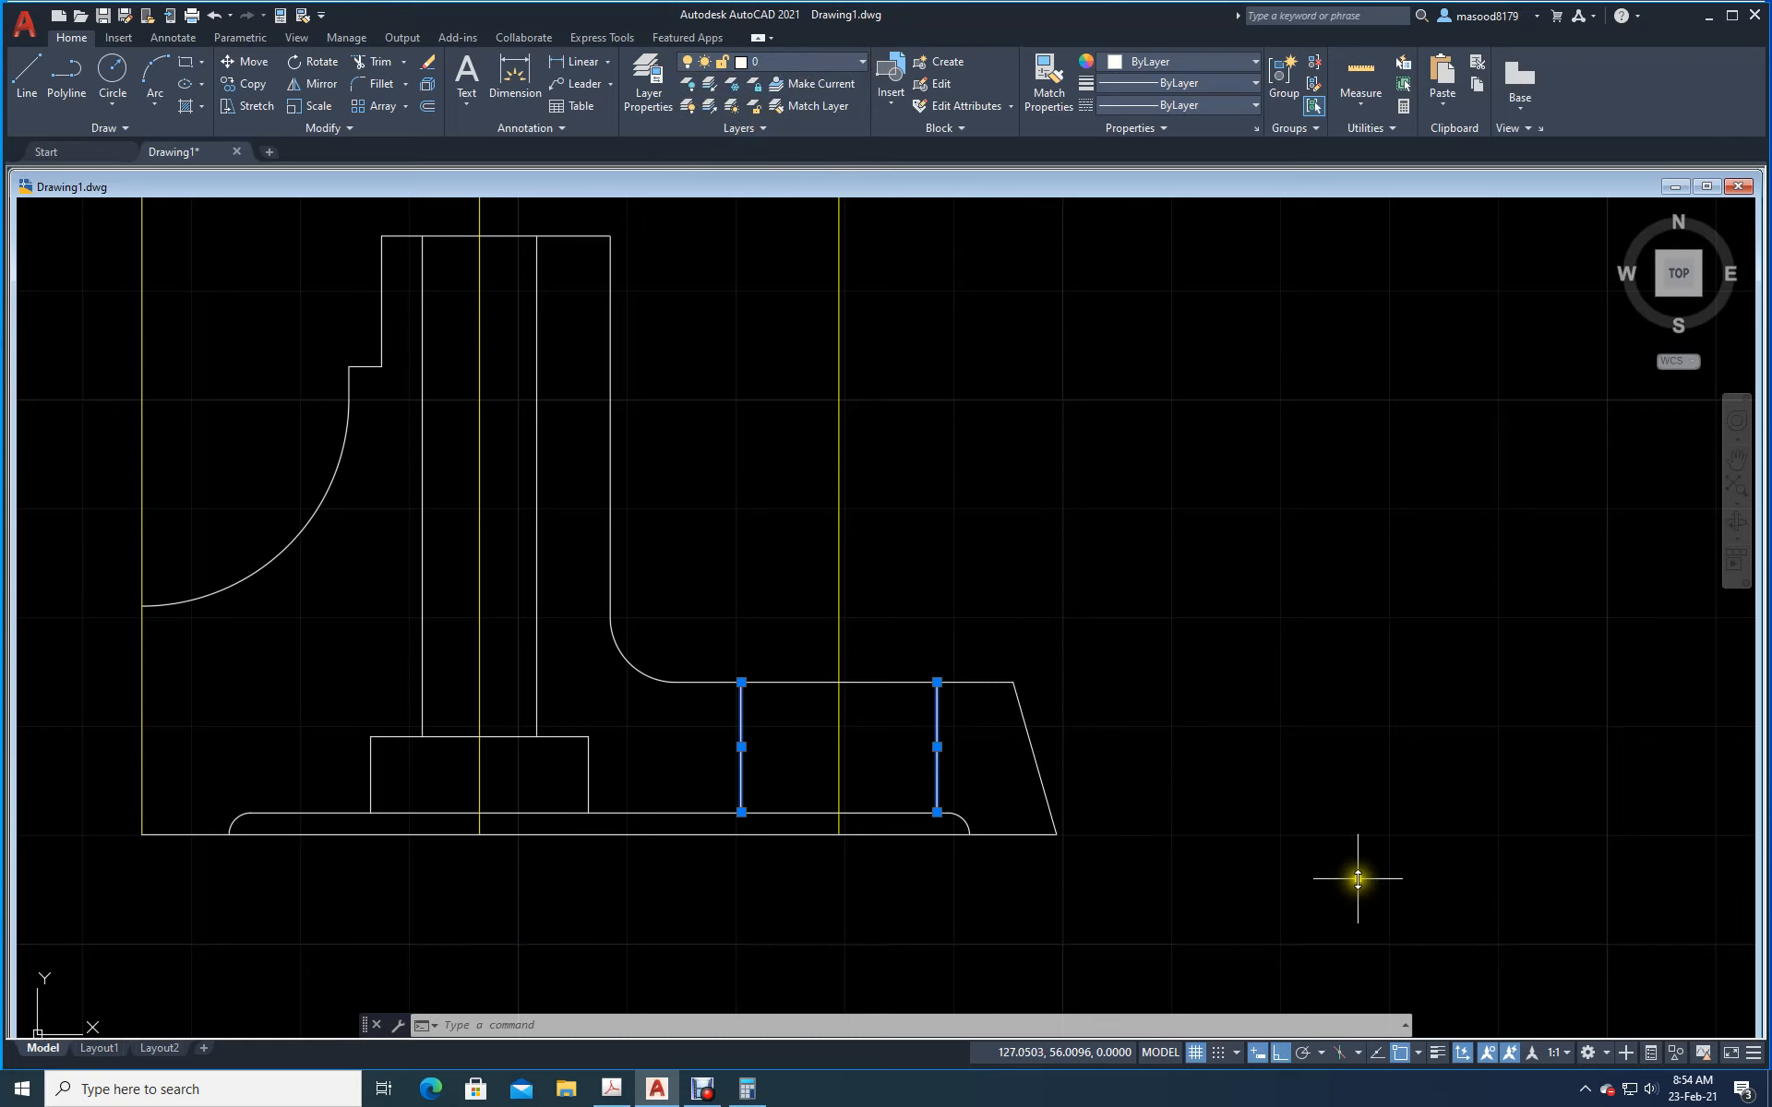
pyautogui.press('Escape')
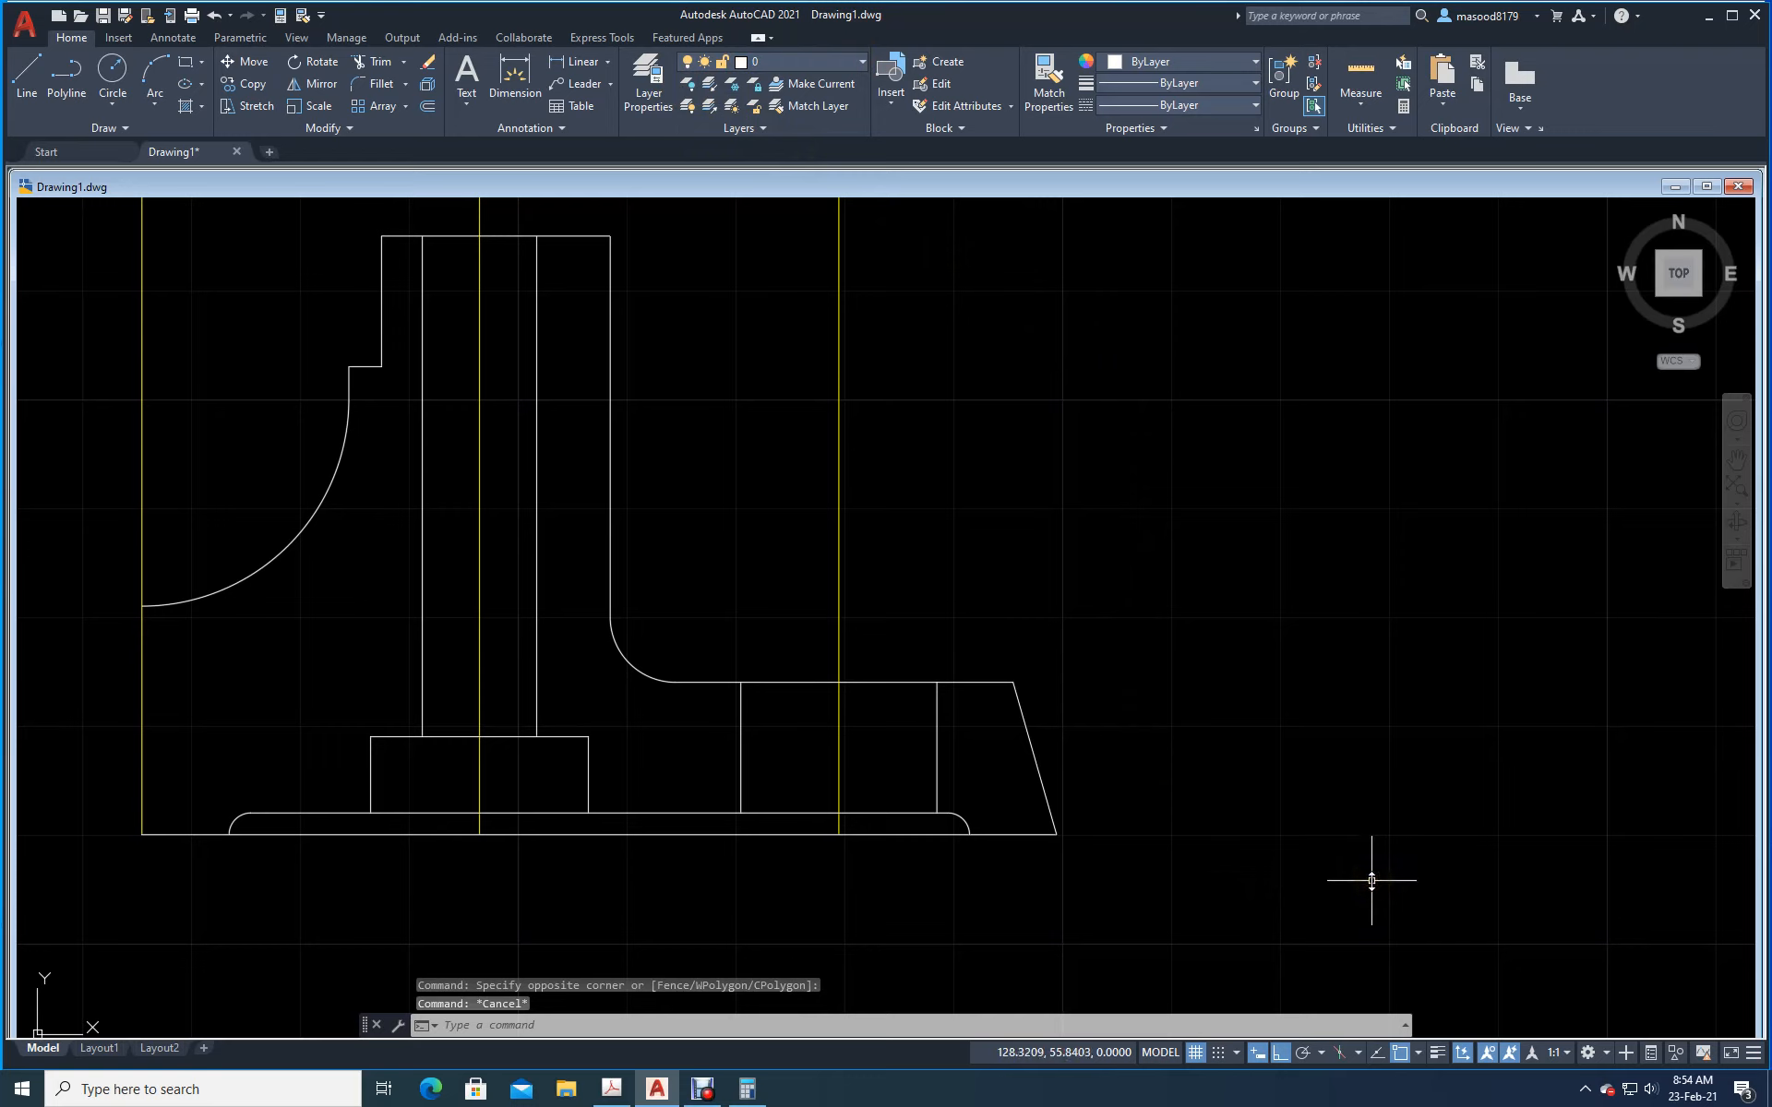
# Step: Stretch the lower ends of the hole axis and the middle column axis about 6 units below the base line
pyautogui.click(840, 750)
pyautogui.click(839, 834)
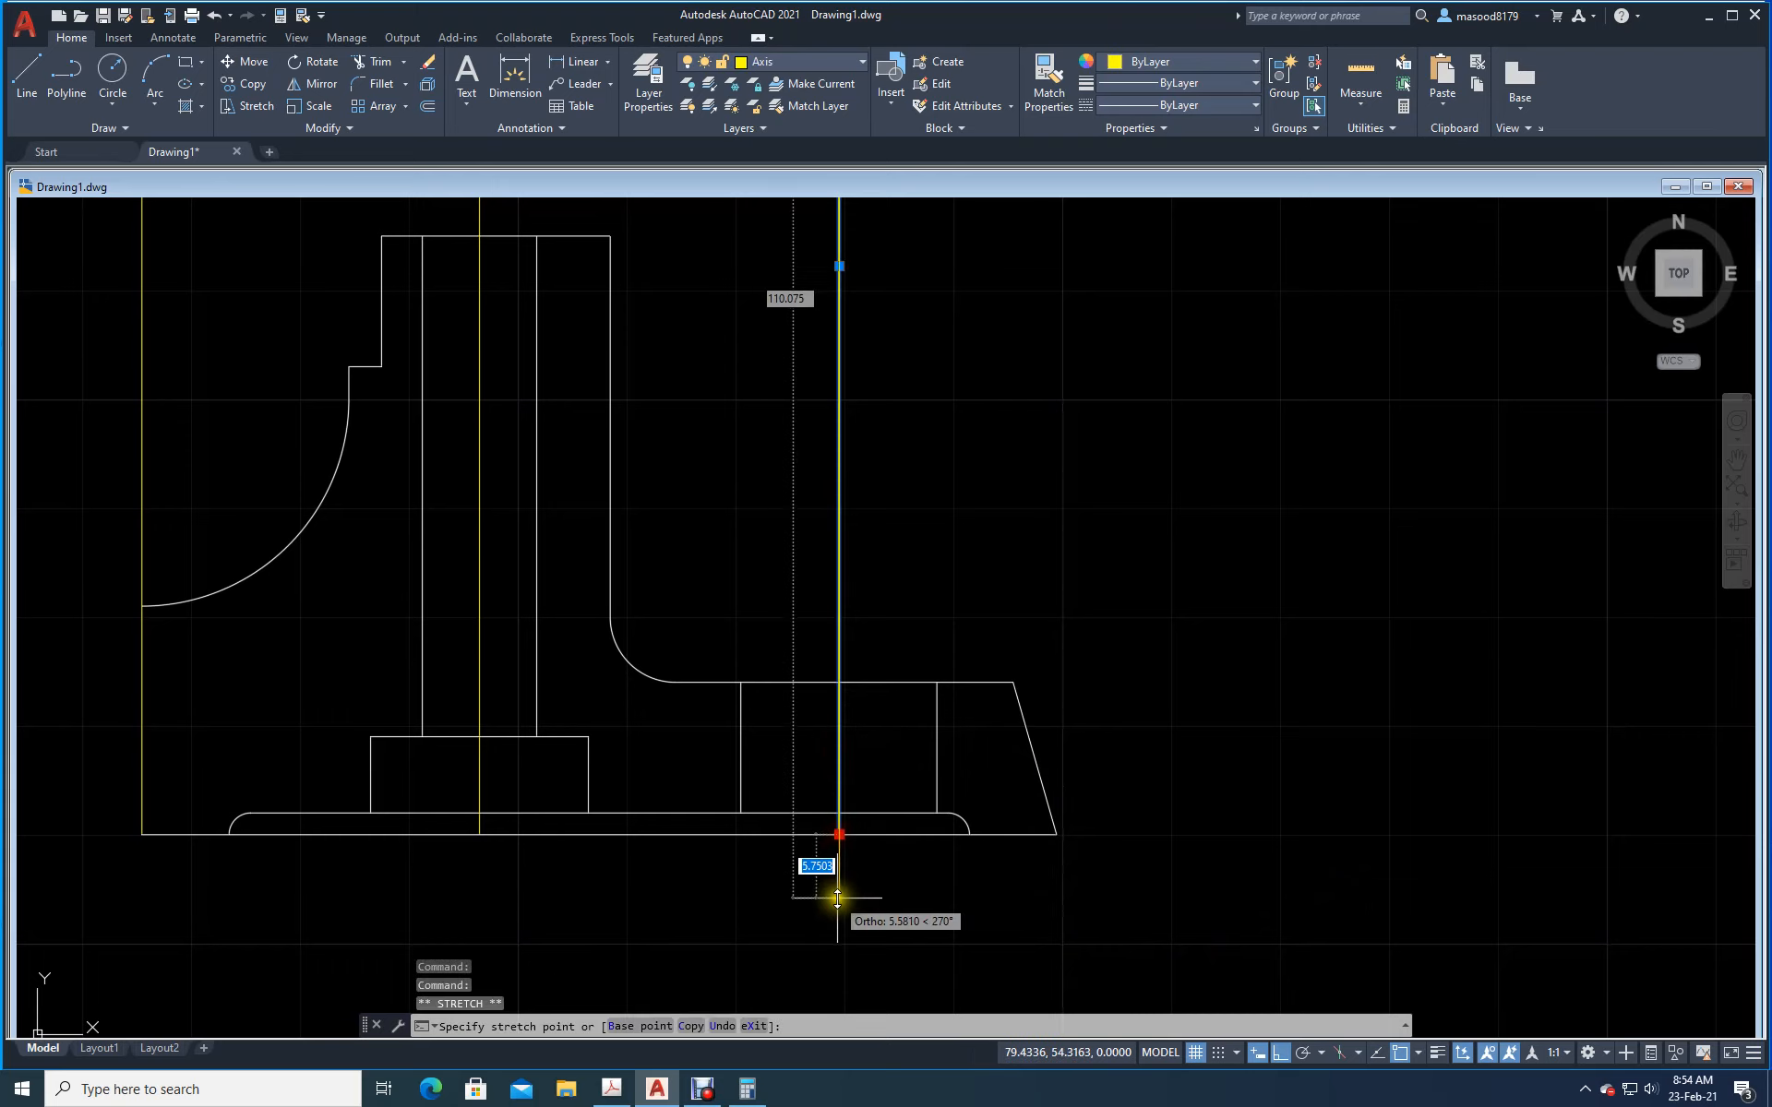
pyautogui.click(837, 904)
pyautogui.press('Escape')
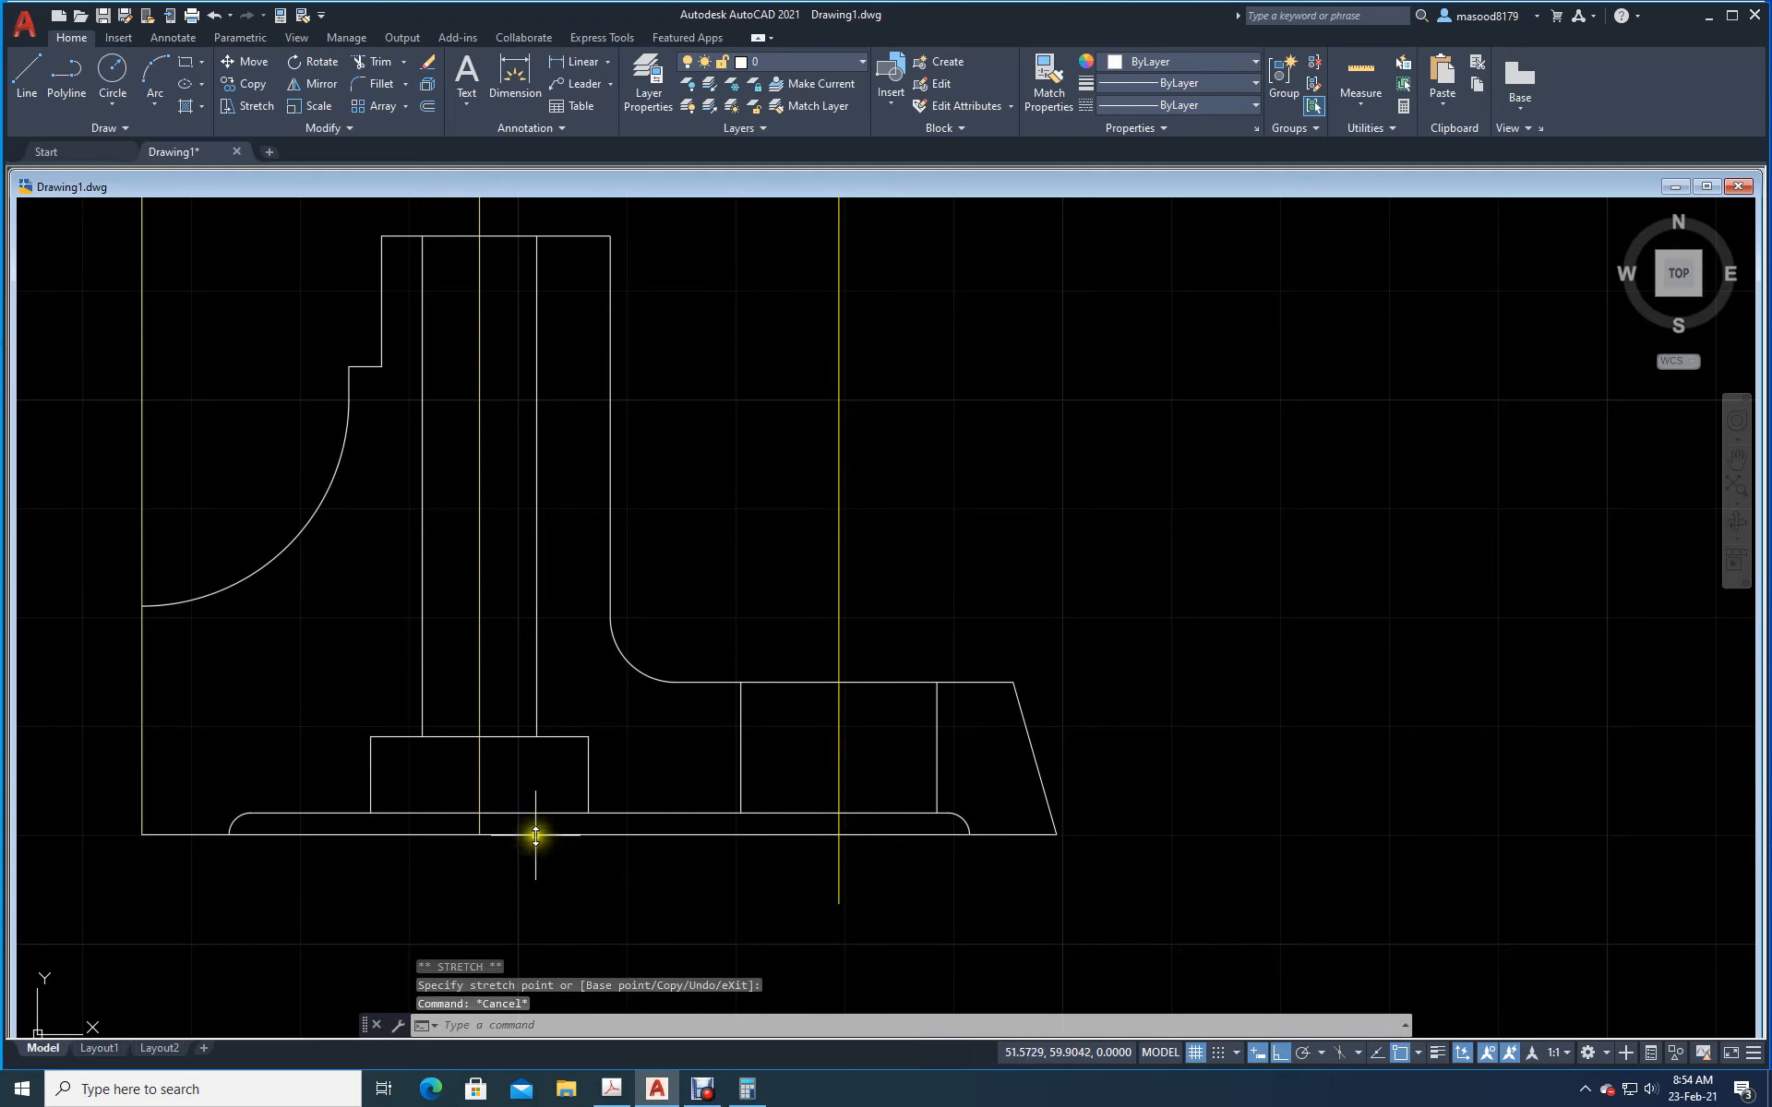
pyautogui.click(478, 788)
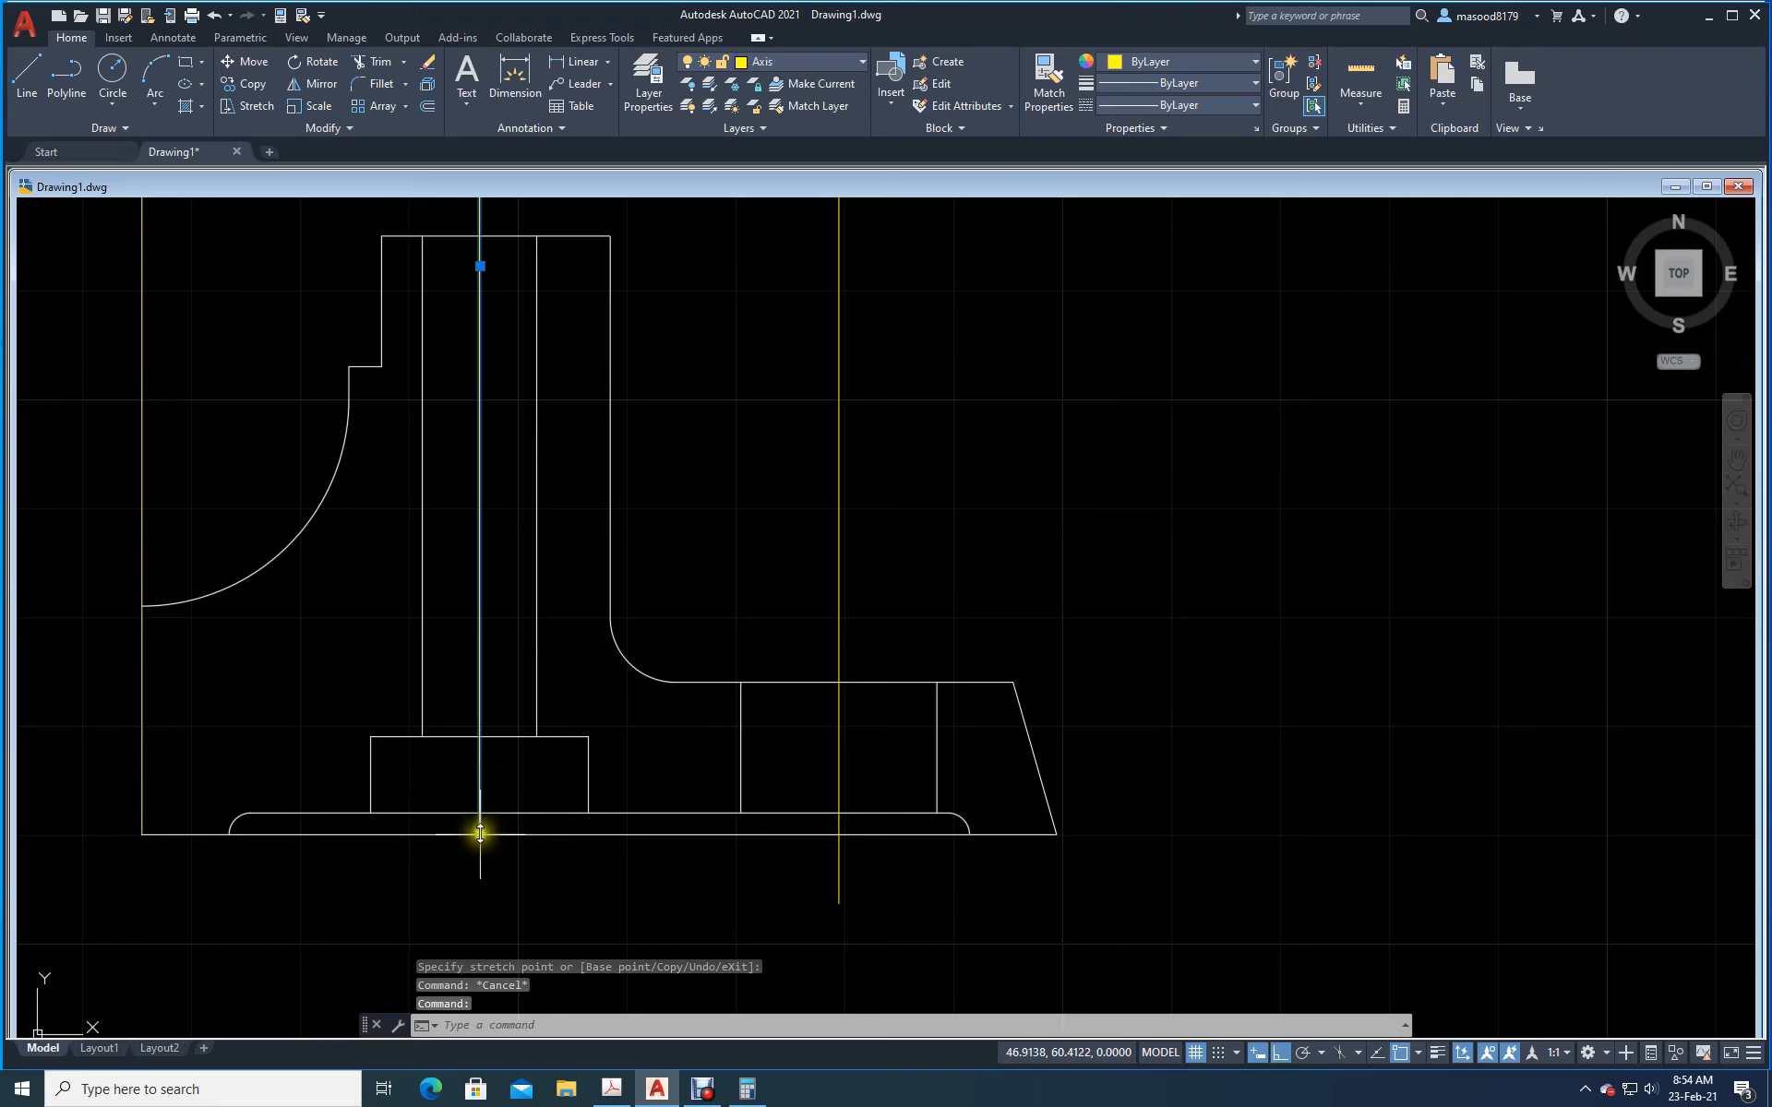
pyautogui.click(479, 834)
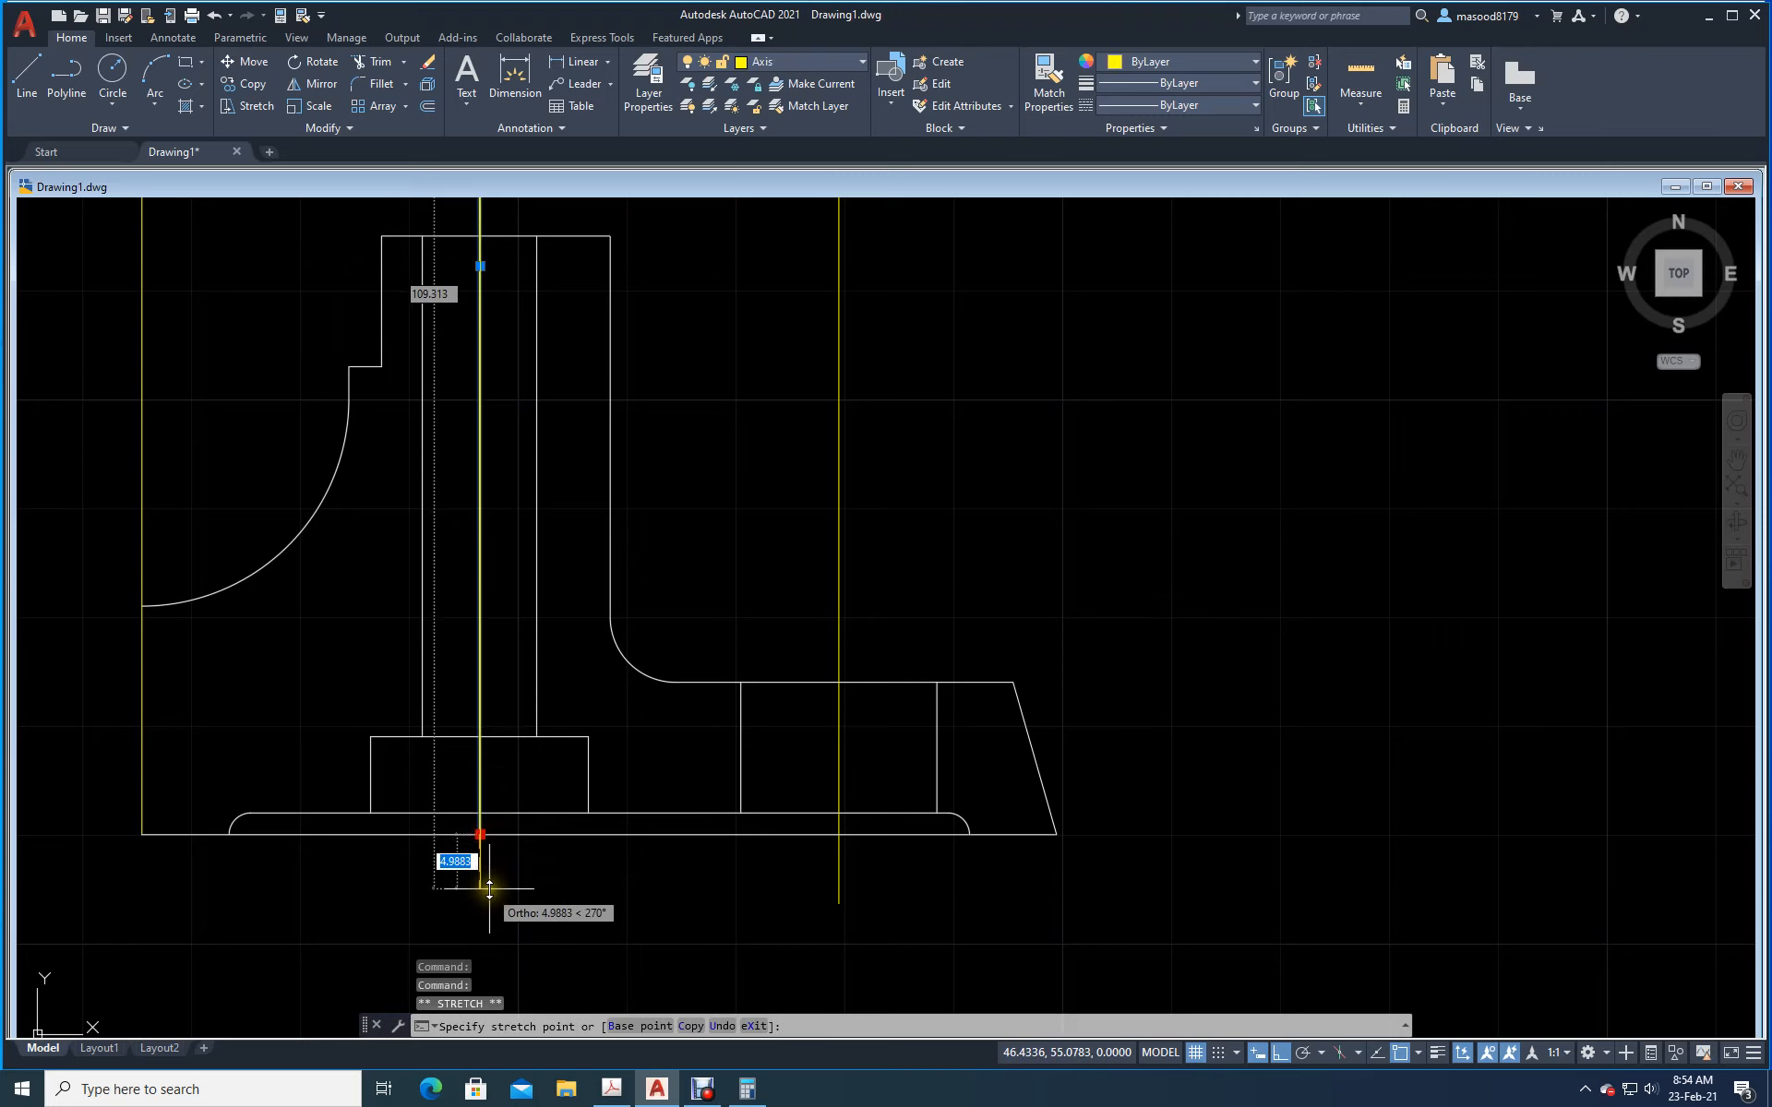
pyautogui.press('Escape')
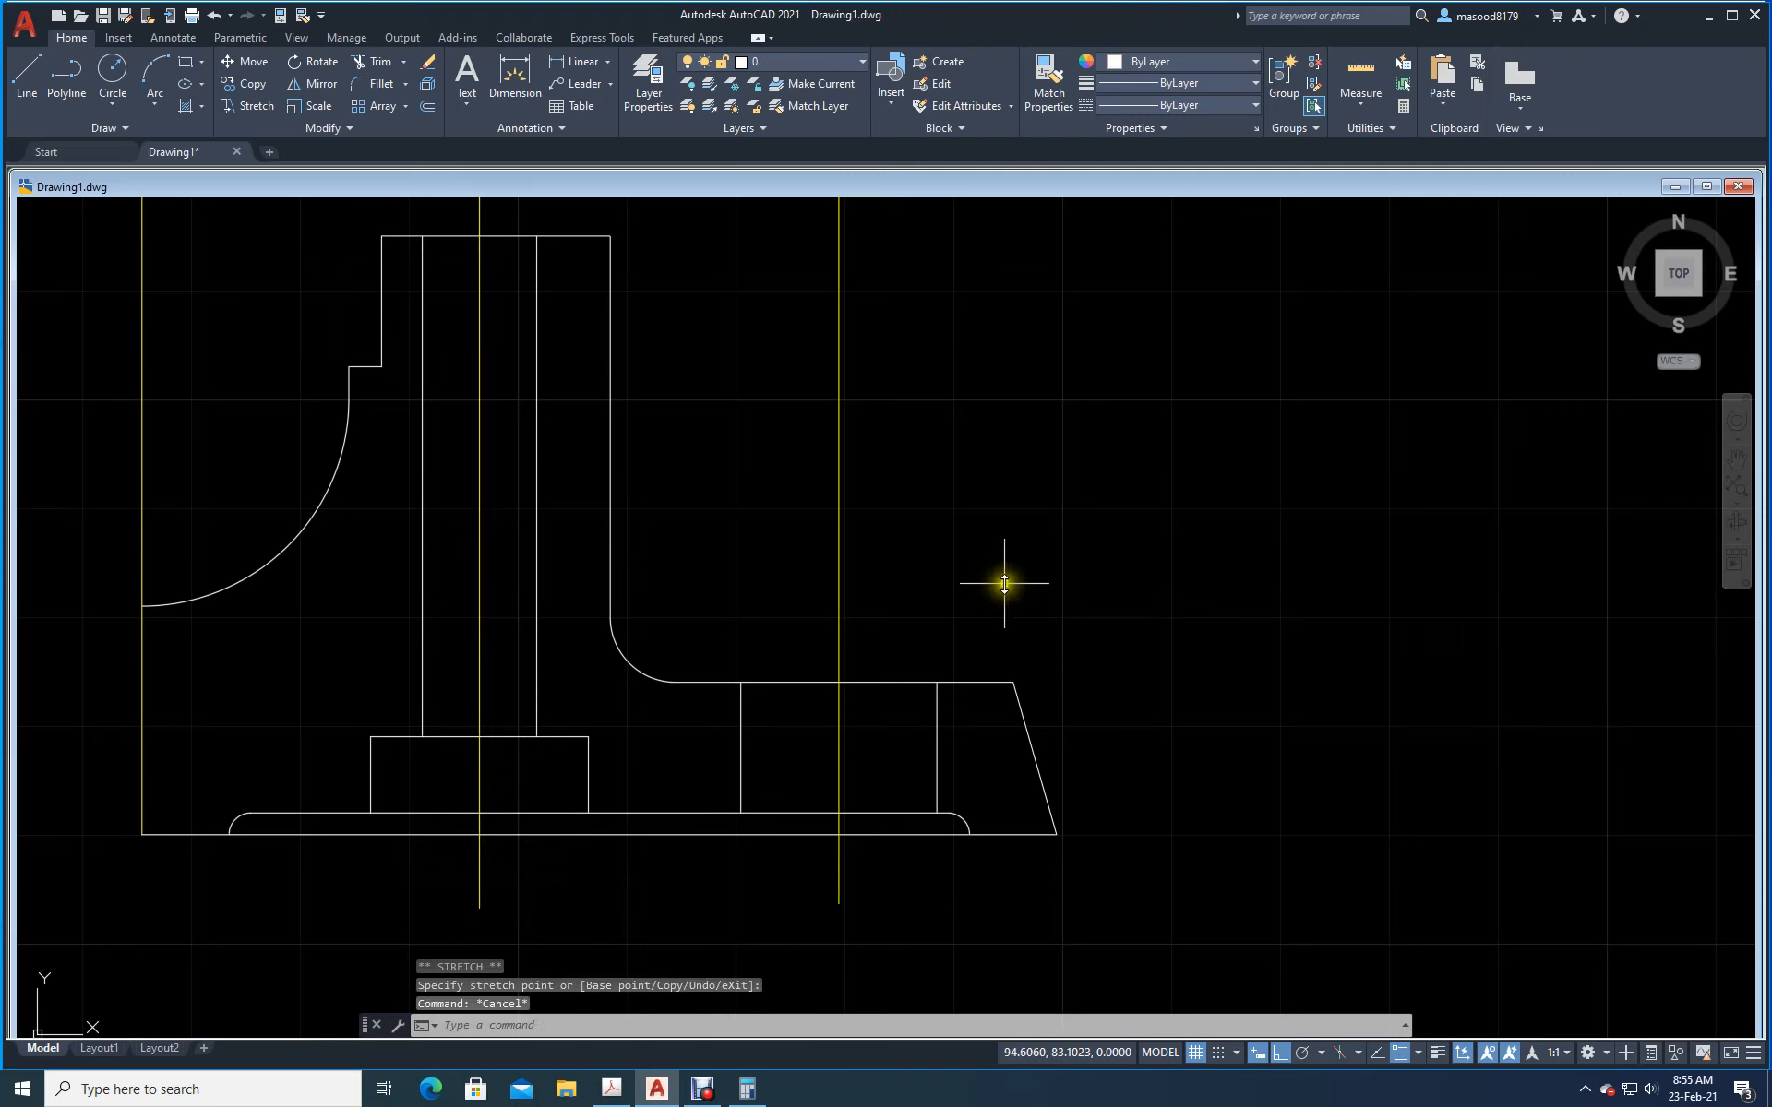
# Step: Try to shorten the hole axis by stretching its upper end down towards the part
pyautogui.scroll(-2, 1010, 591)
pyautogui.moveTo(1005, 452)
pyautogui.mouseDown(button='middle')
pyautogui.moveTo(1029, 490)
pyautogui.moveTo(1015, 688)
pyautogui.moveTo(1008, 582)
pyautogui.mouseUp(button='middle')
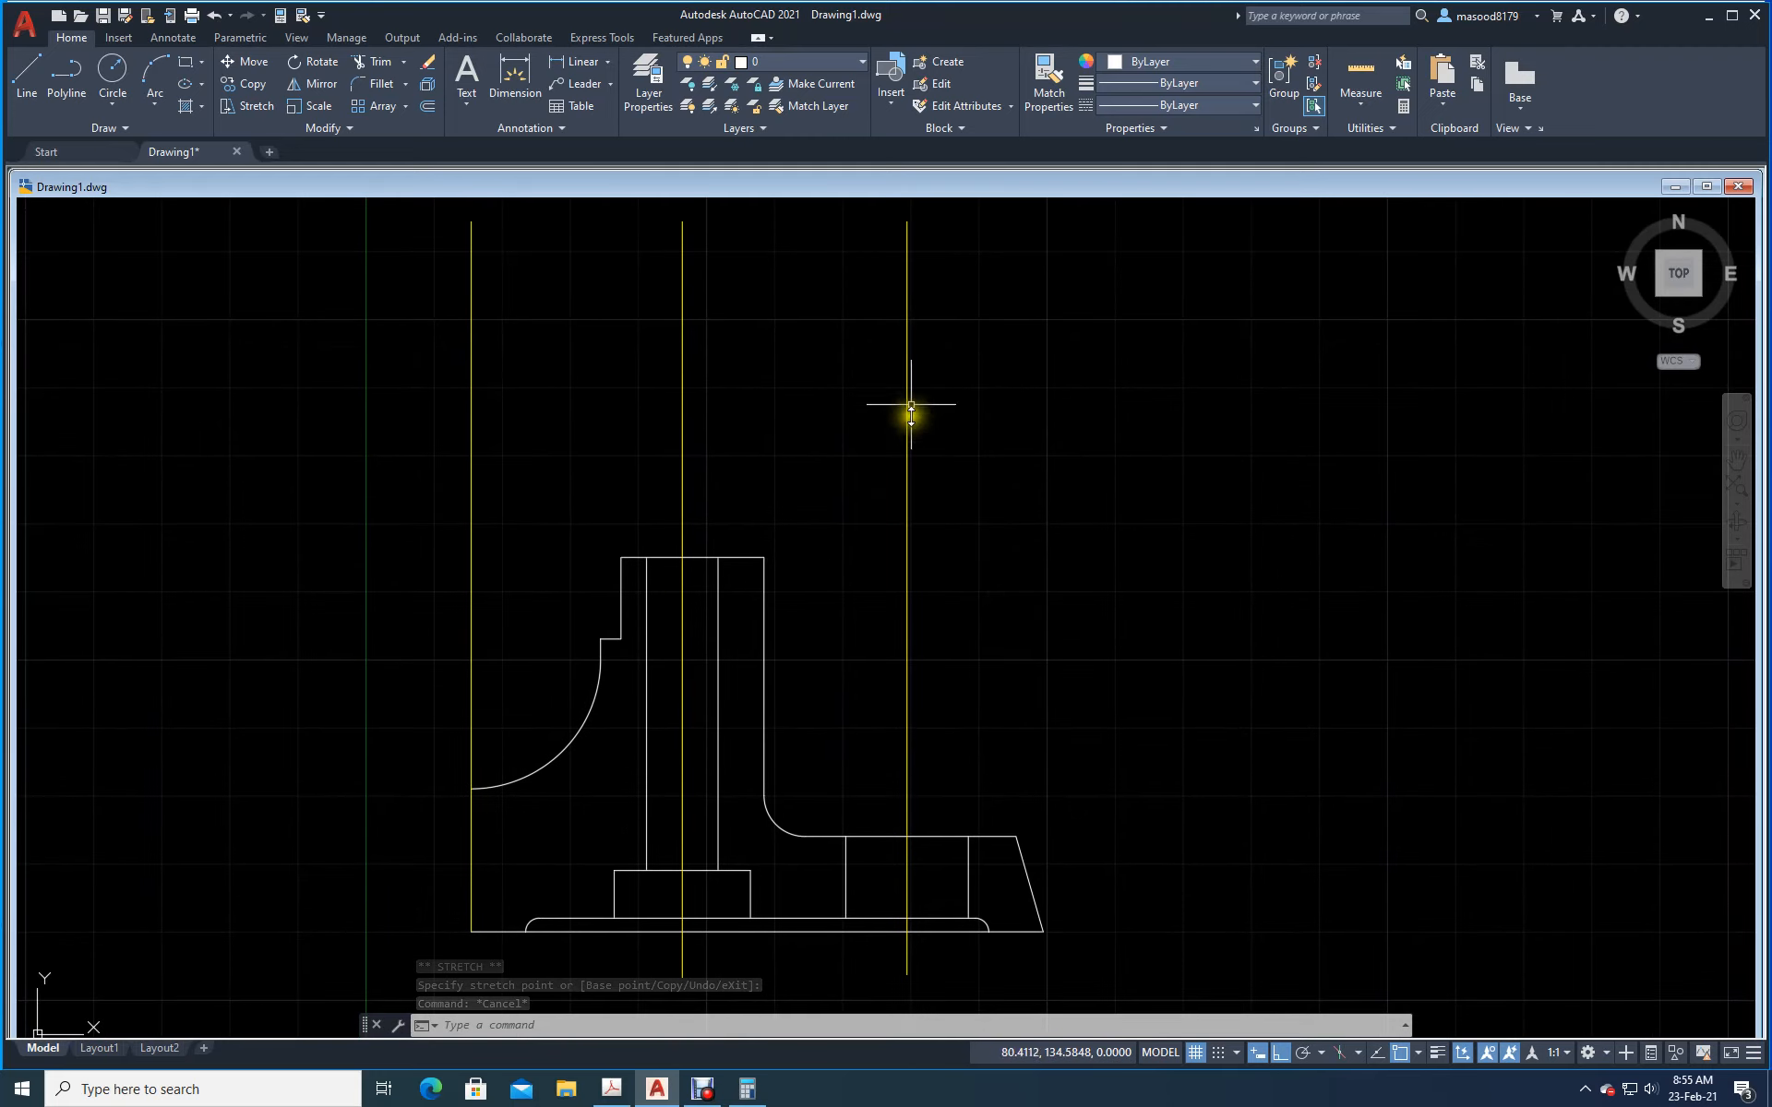
pyautogui.click(907, 262)
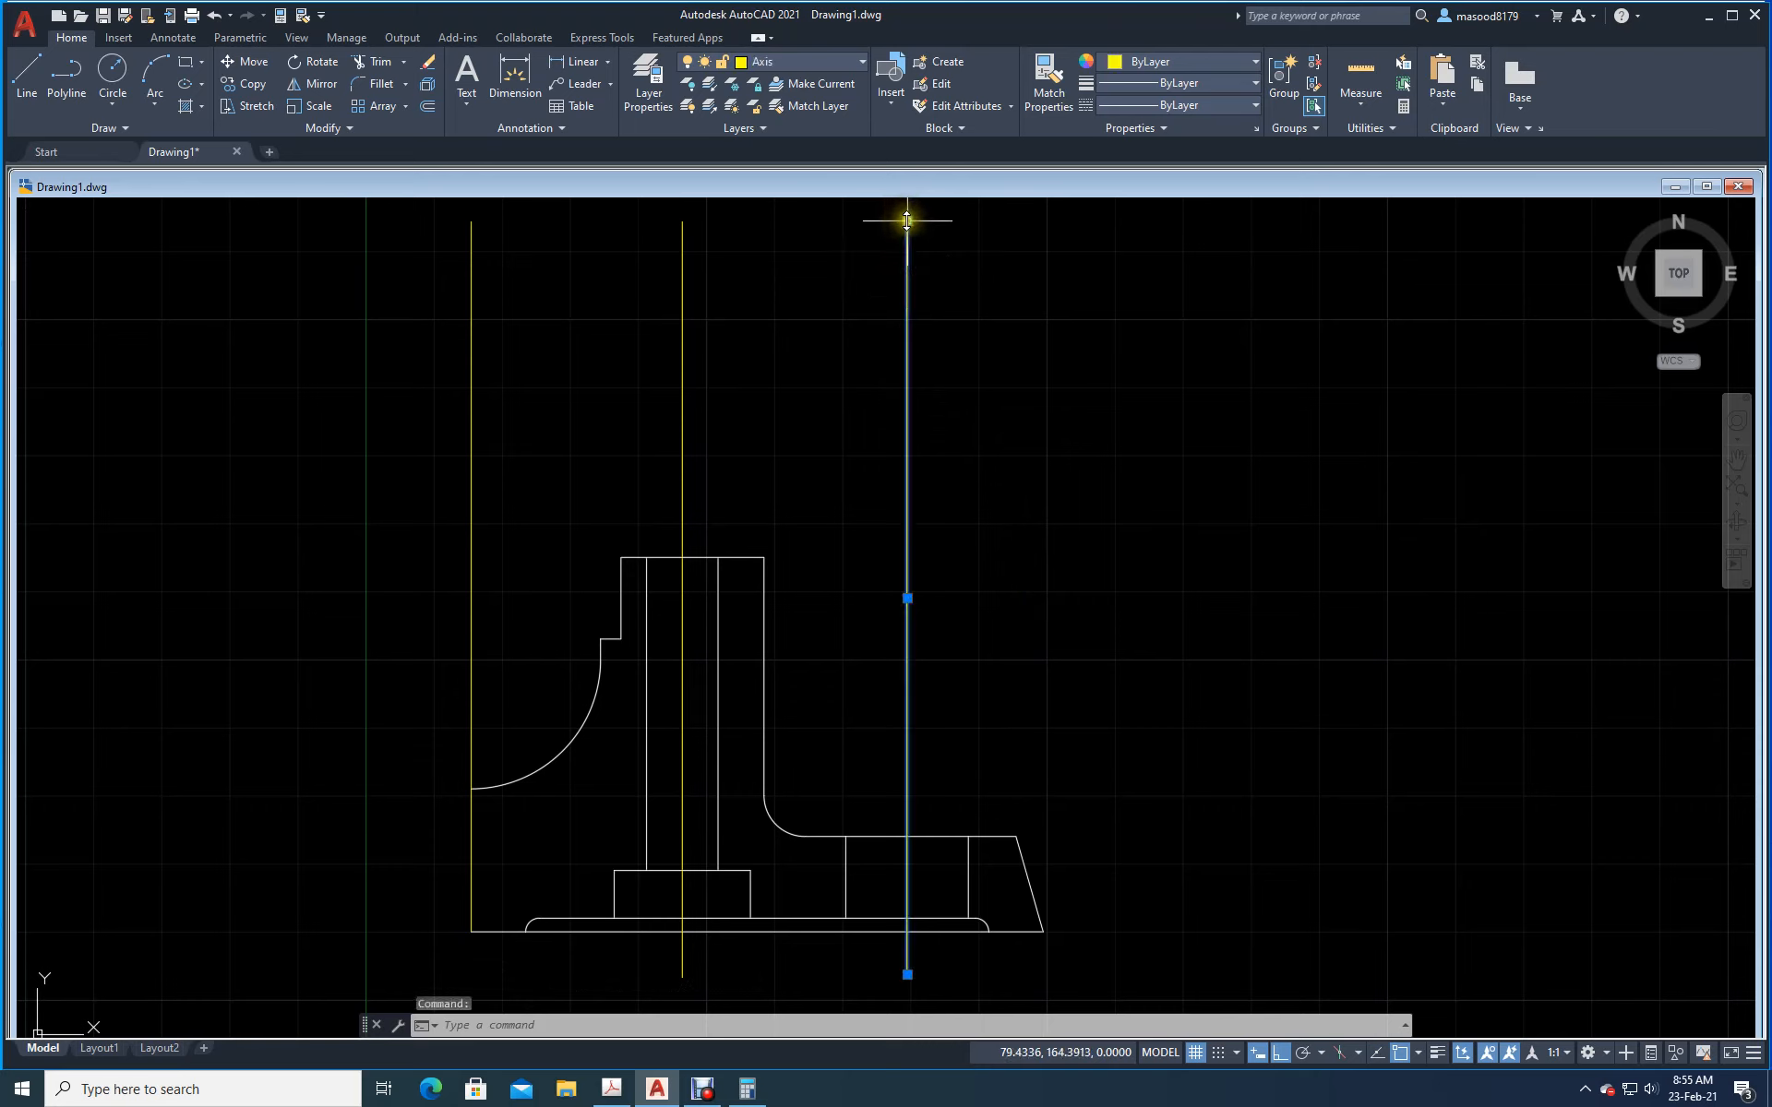
pyautogui.click(907, 221)
pyautogui.click(908, 447)
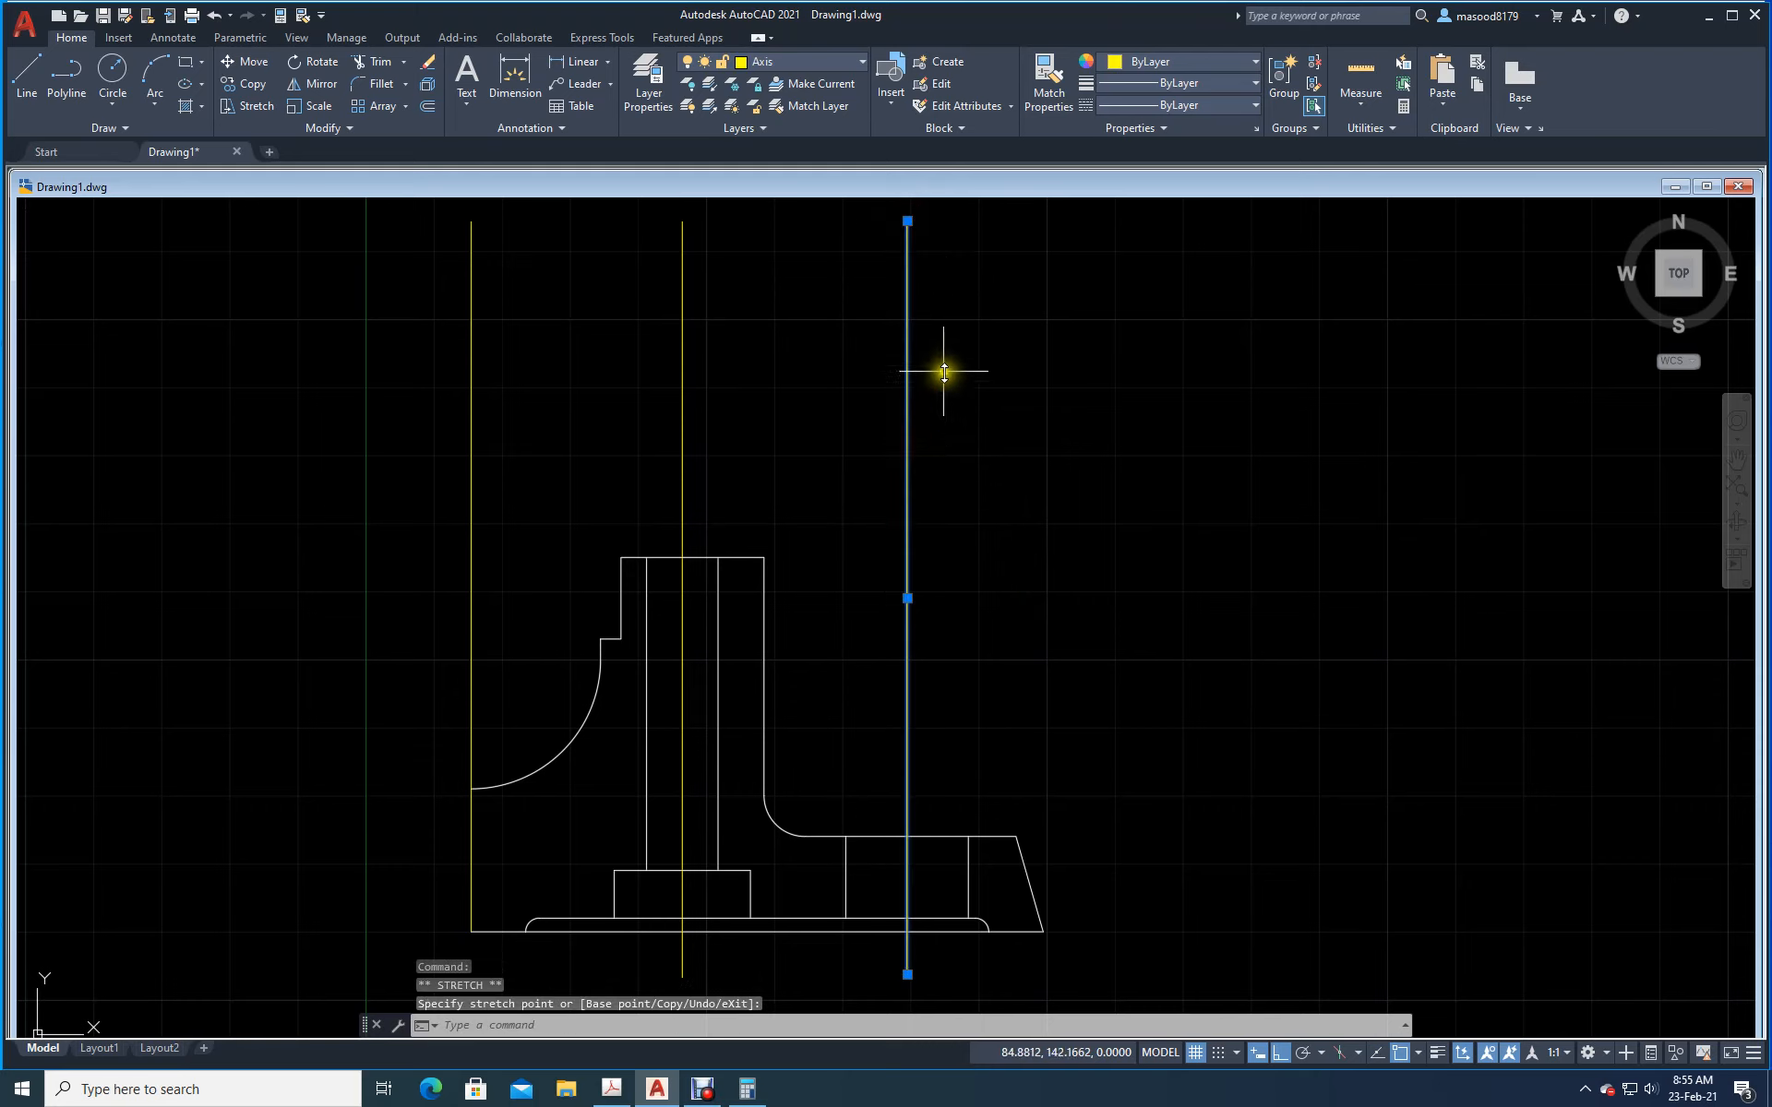
pyautogui.press('Escape')
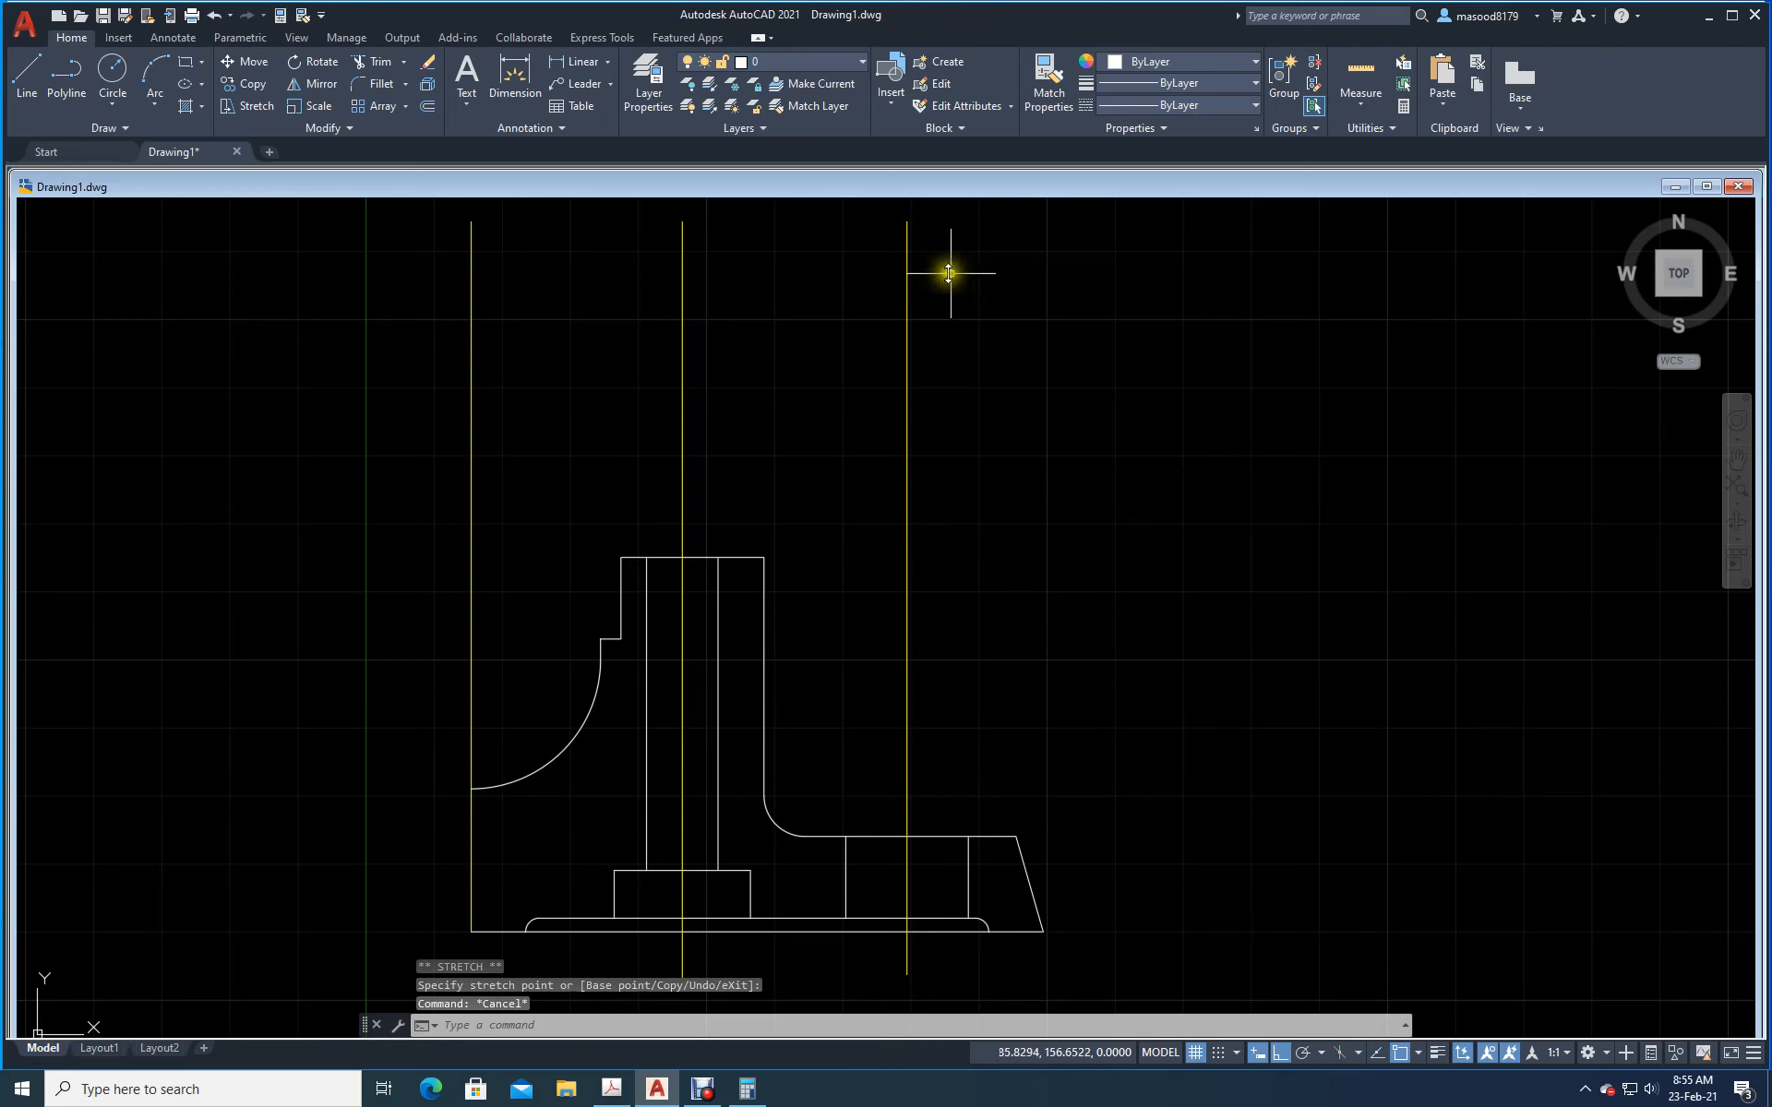
# Step: Draw a horizontal construction line across all three axis lines, a little above the column's top edge
pyautogui.click(28, 80)
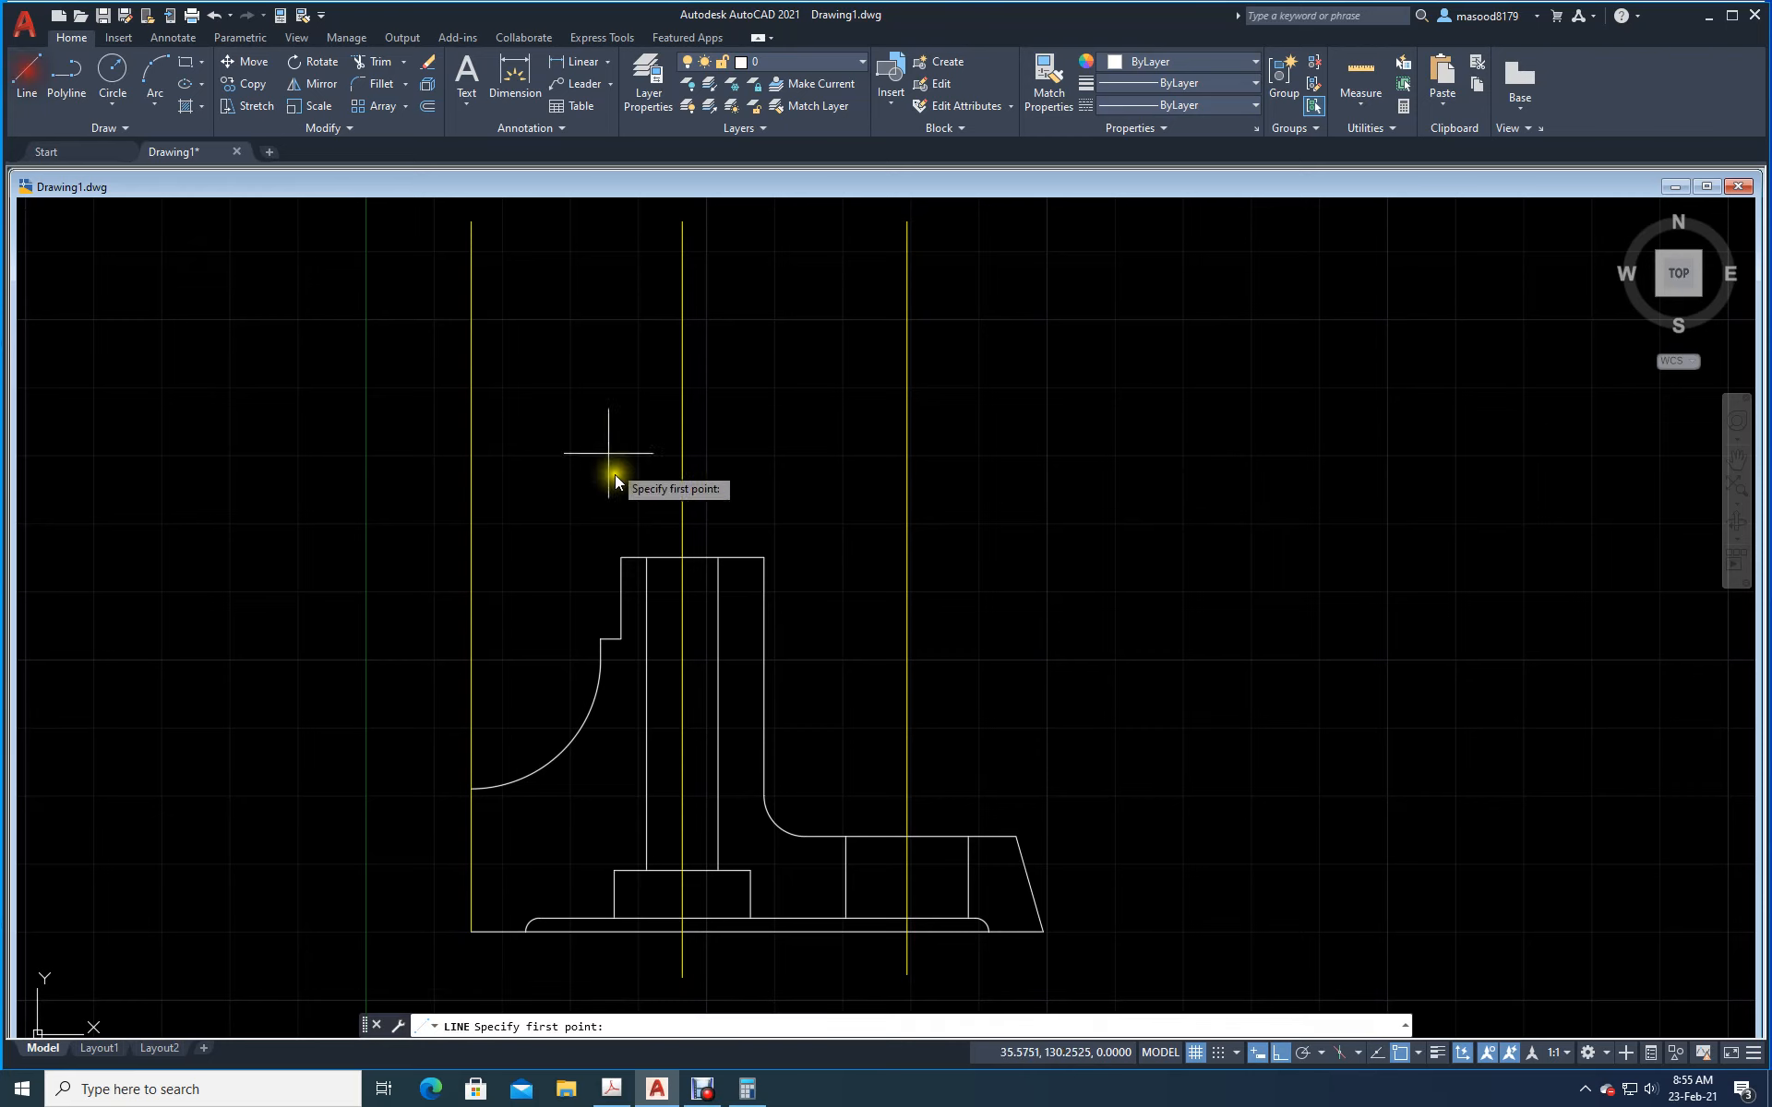
pyautogui.click(407, 469)
pyautogui.click(1061, 471)
pyautogui.press('Return')
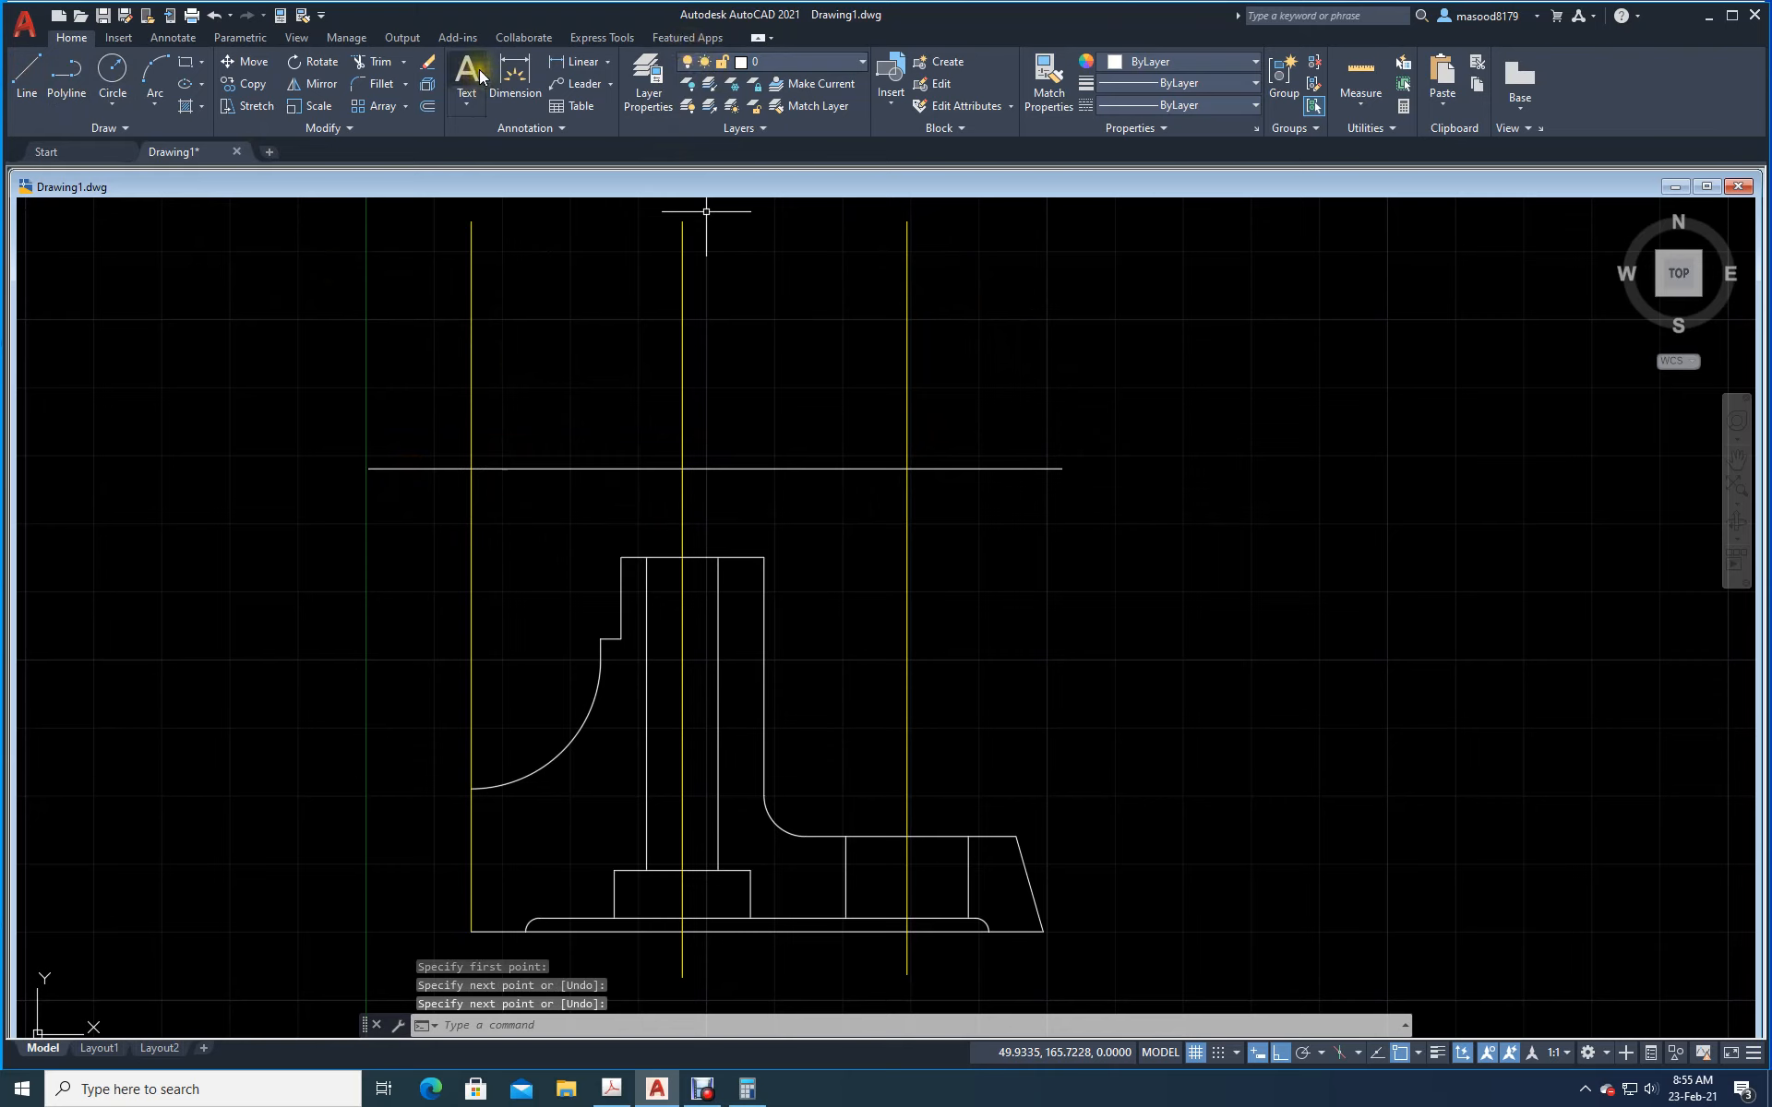
# Step: Trim the portions of the three axis lines above the horizontal construction line with a fence
pyautogui.click(374, 63)
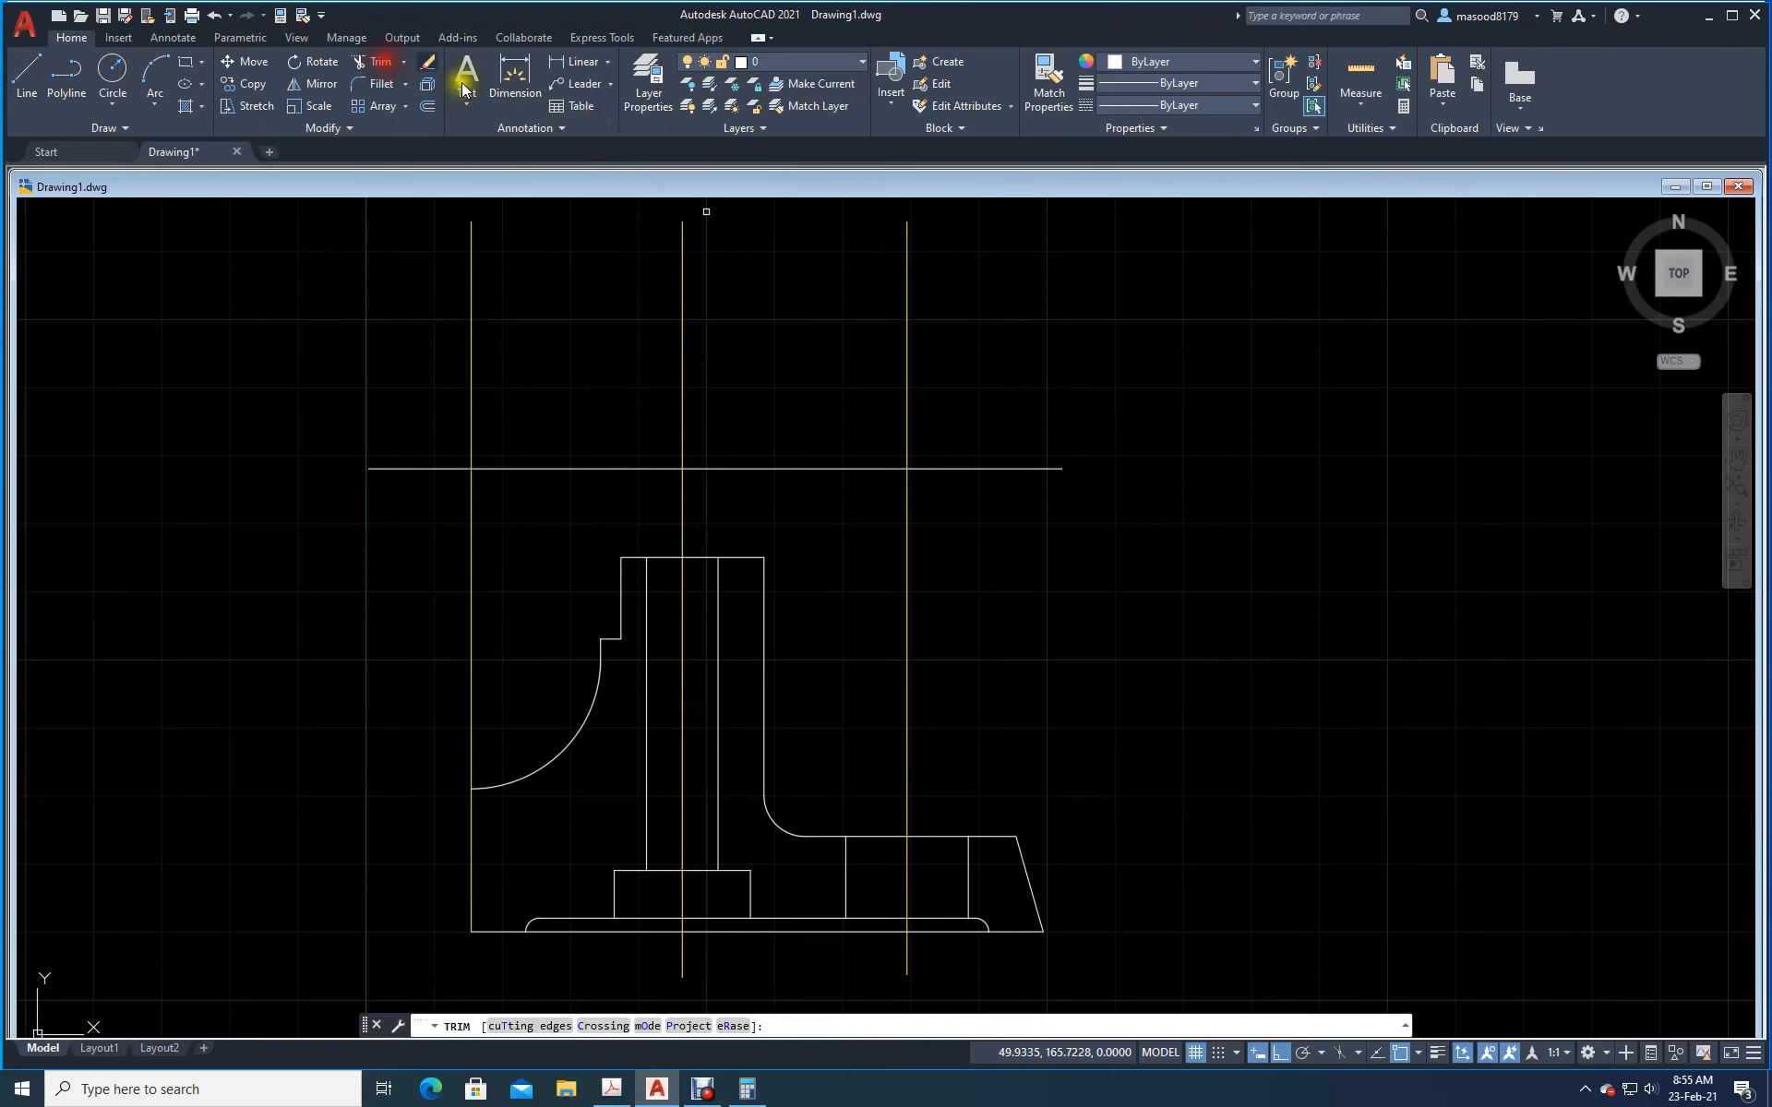
pyautogui.click(1010, 358)
pyautogui.click(401, 374)
pyautogui.press('Return')
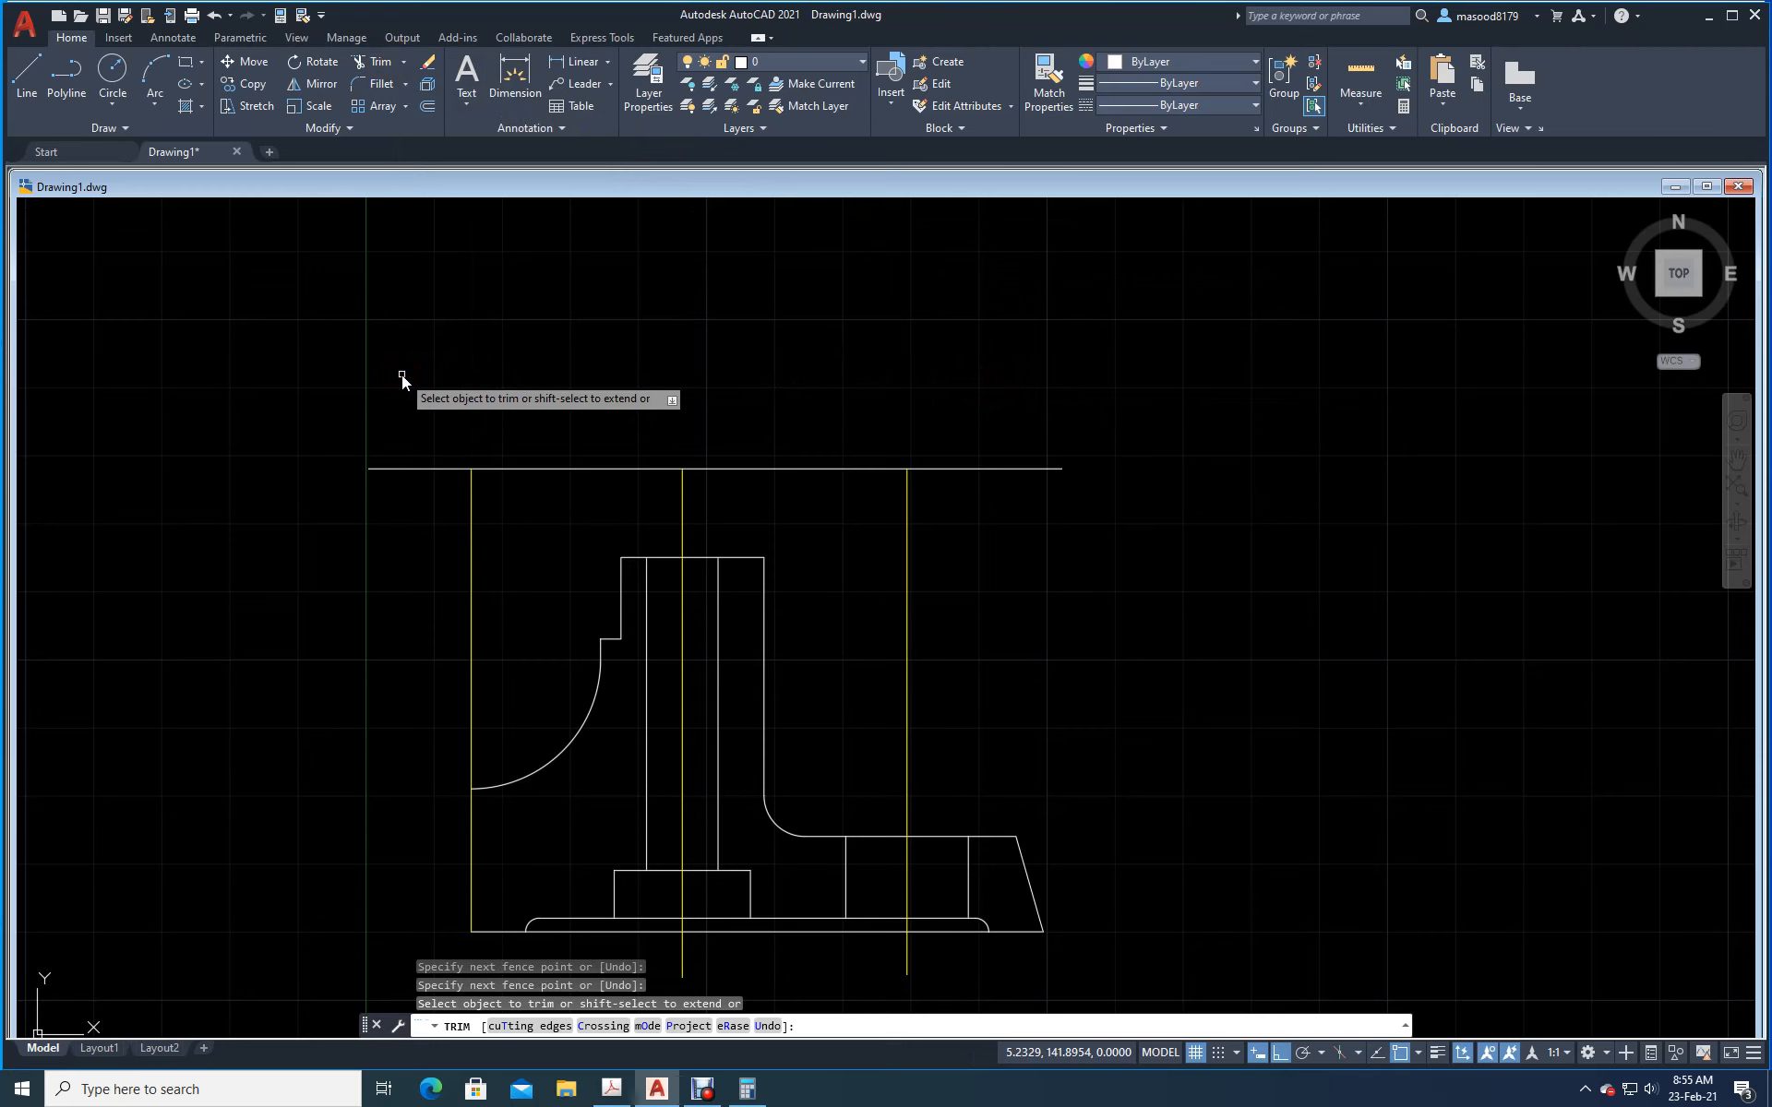
# Step: Erase the horizontal construction line above the column
pyautogui.click(426, 62)
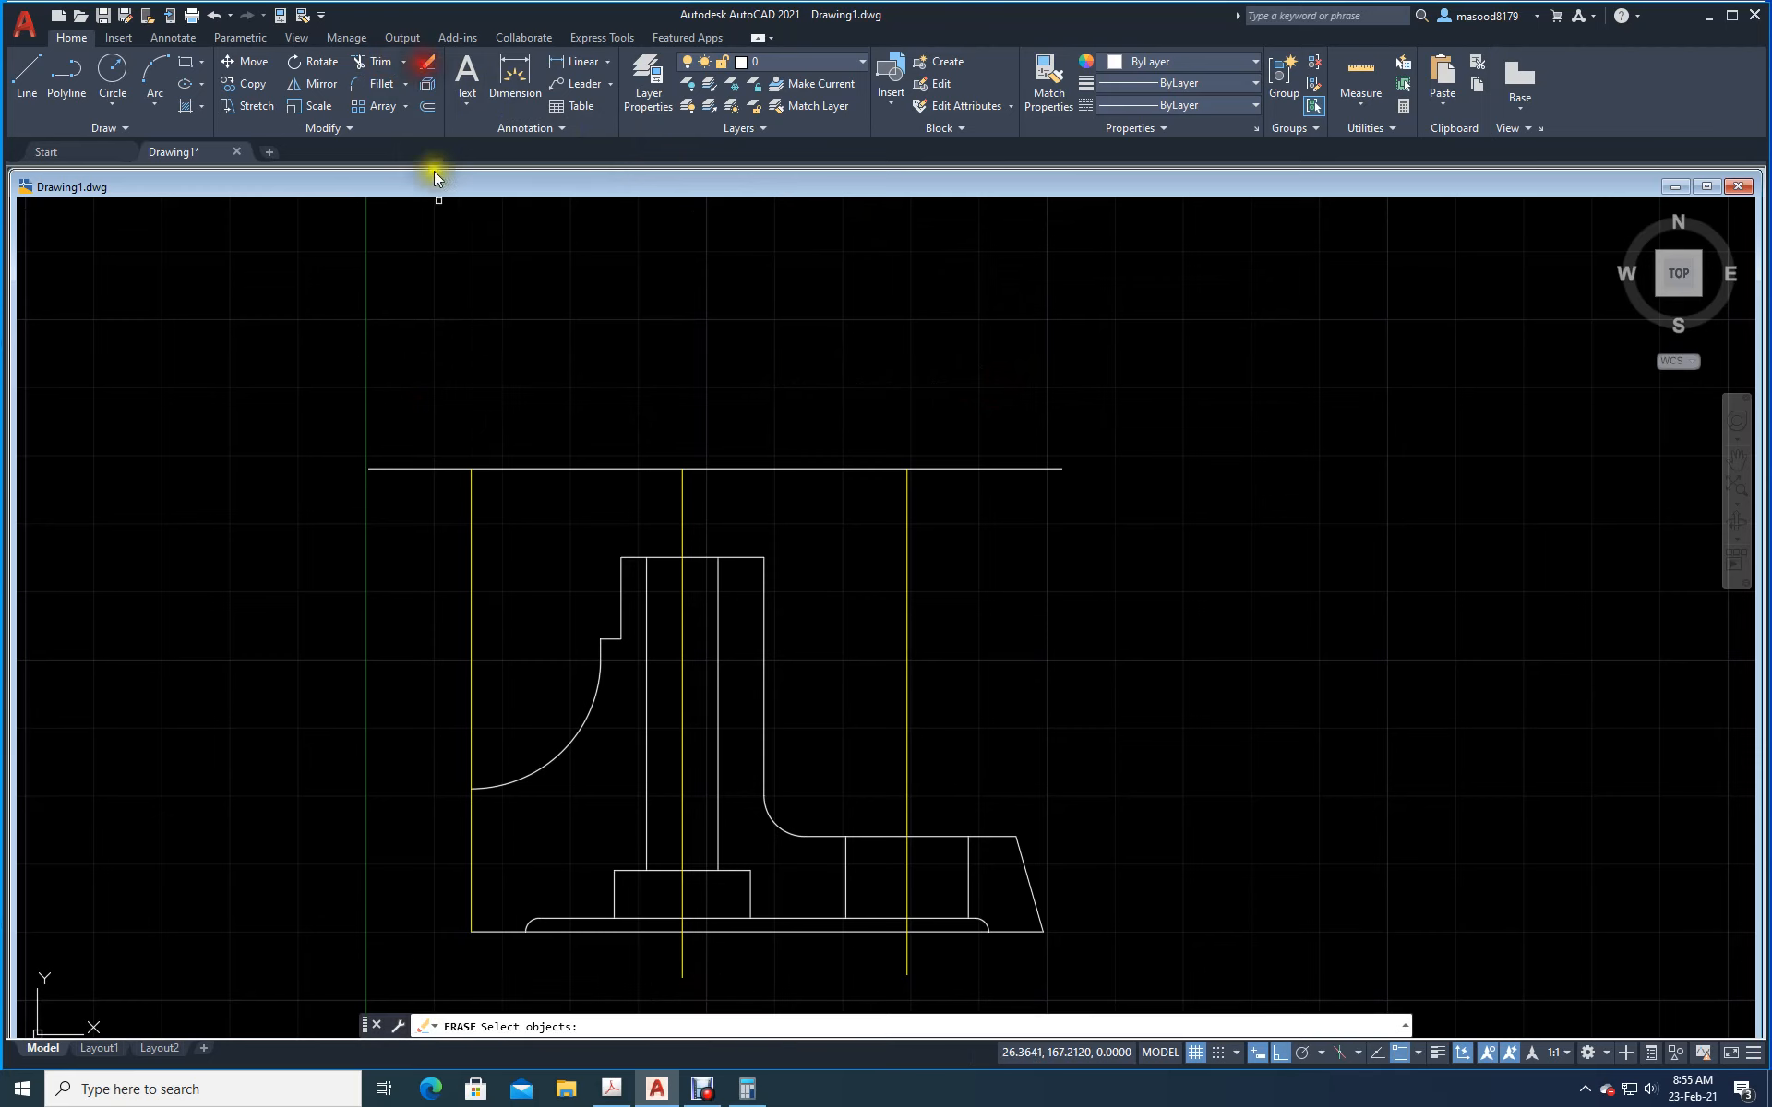
pyautogui.click(528, 545)
pyautogui.click(505, 445)
pyautogui.press('Return')
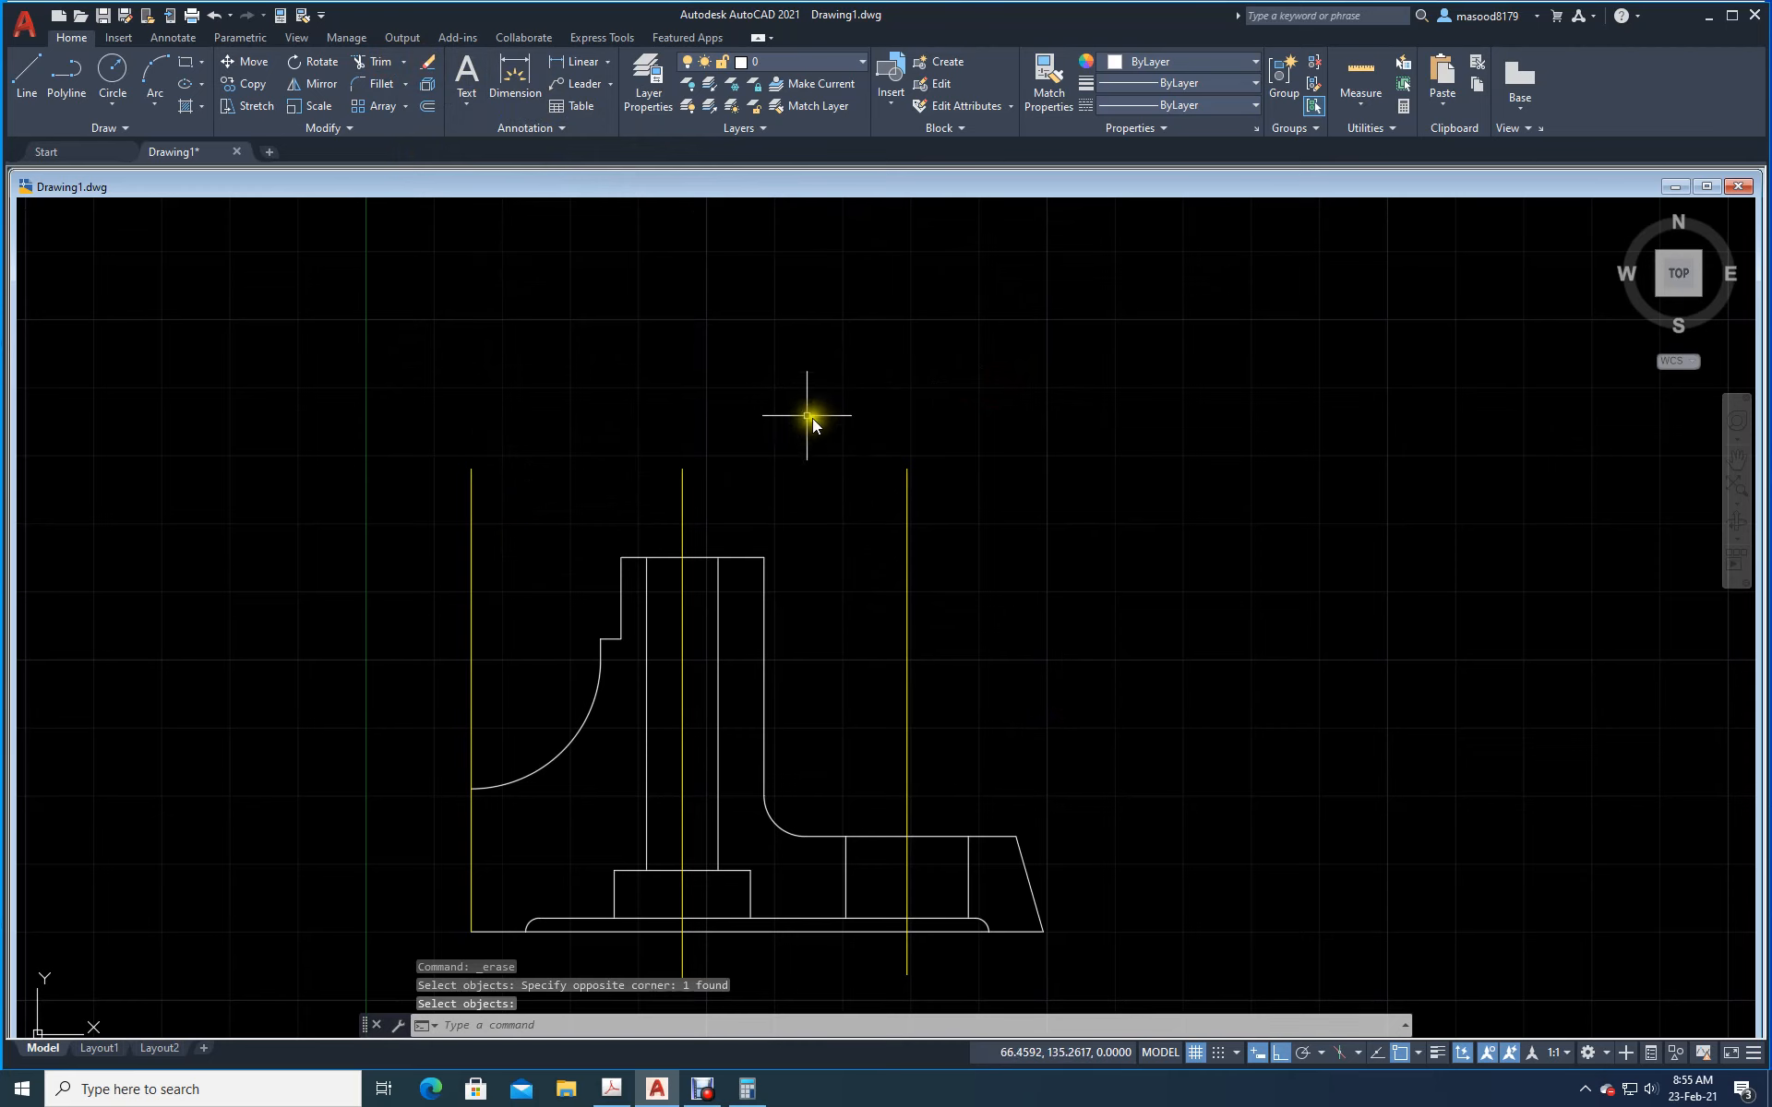
# Step: Load the ACAD_ISO08W100 (ISO long-dash short-dash) linetype and assign it to the Axis layer
pyautogui.click(654, 88)
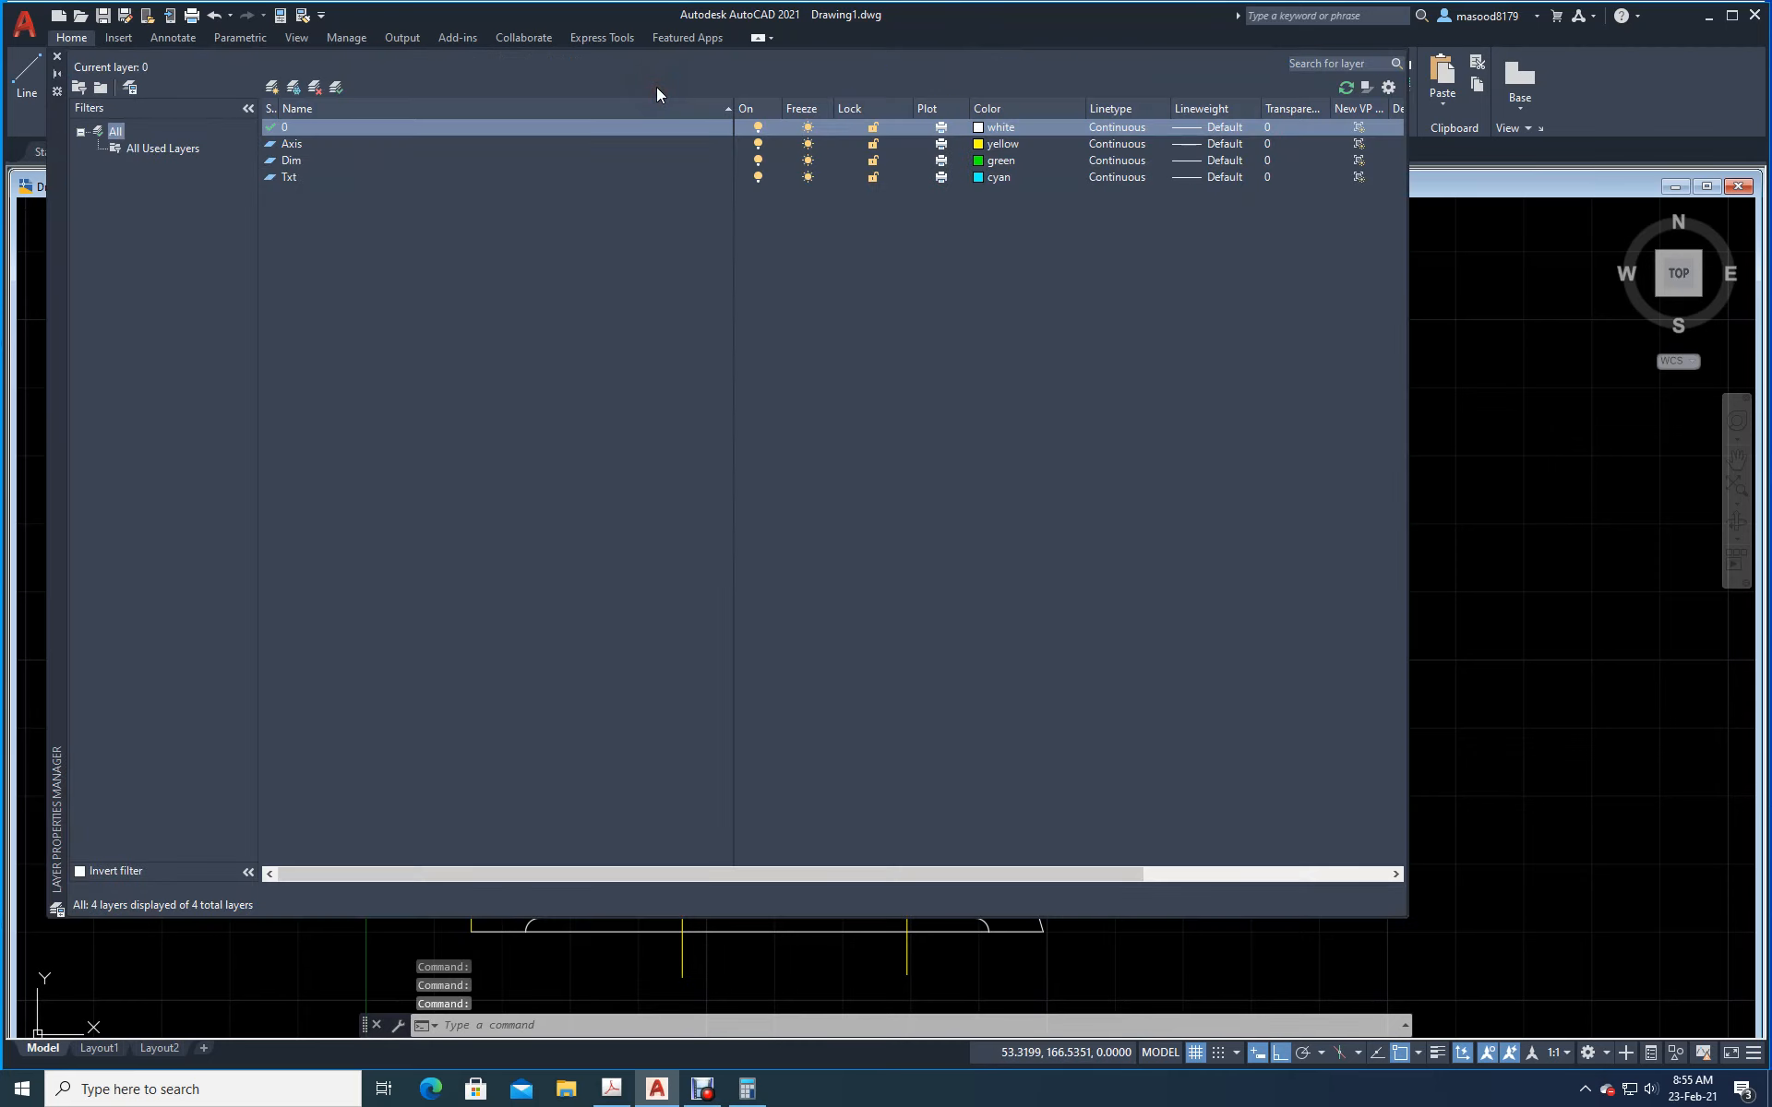
pyautogui.click(286, 145)
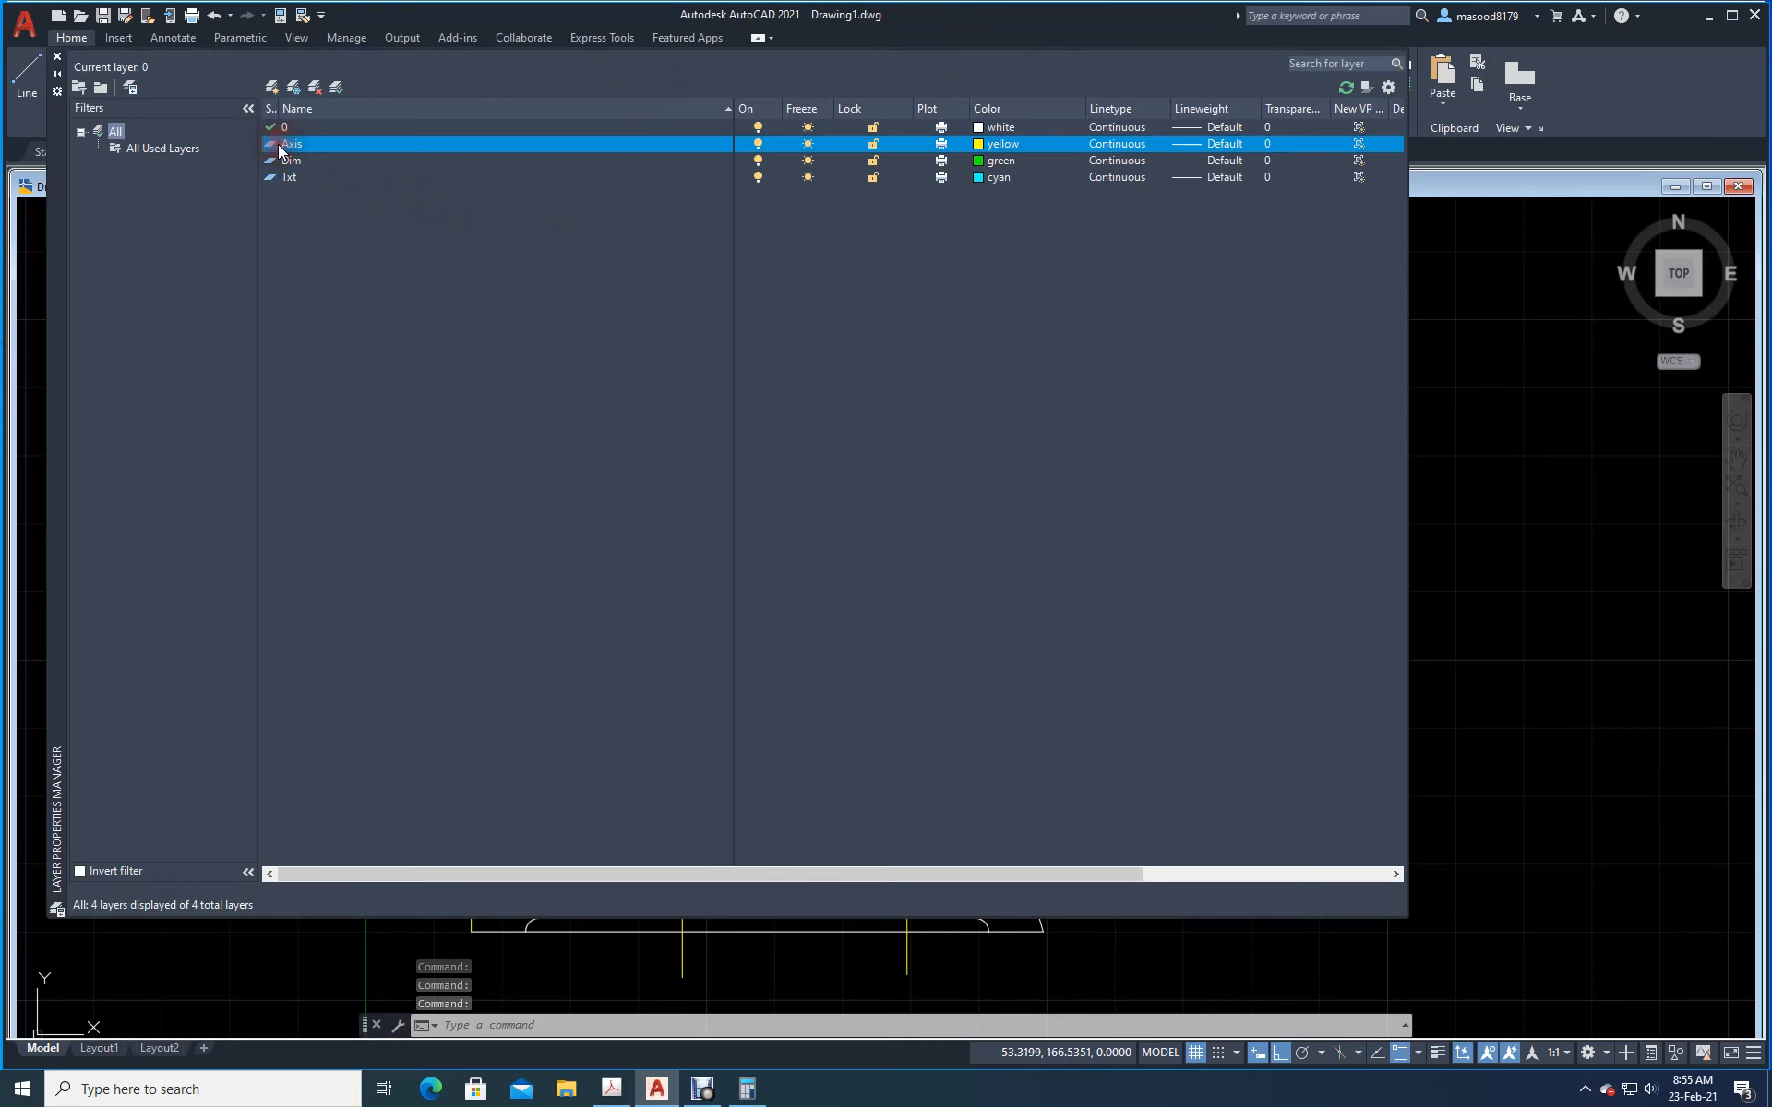
pyautogui.click(1096, 148)
pyautogui.click(918, 644)
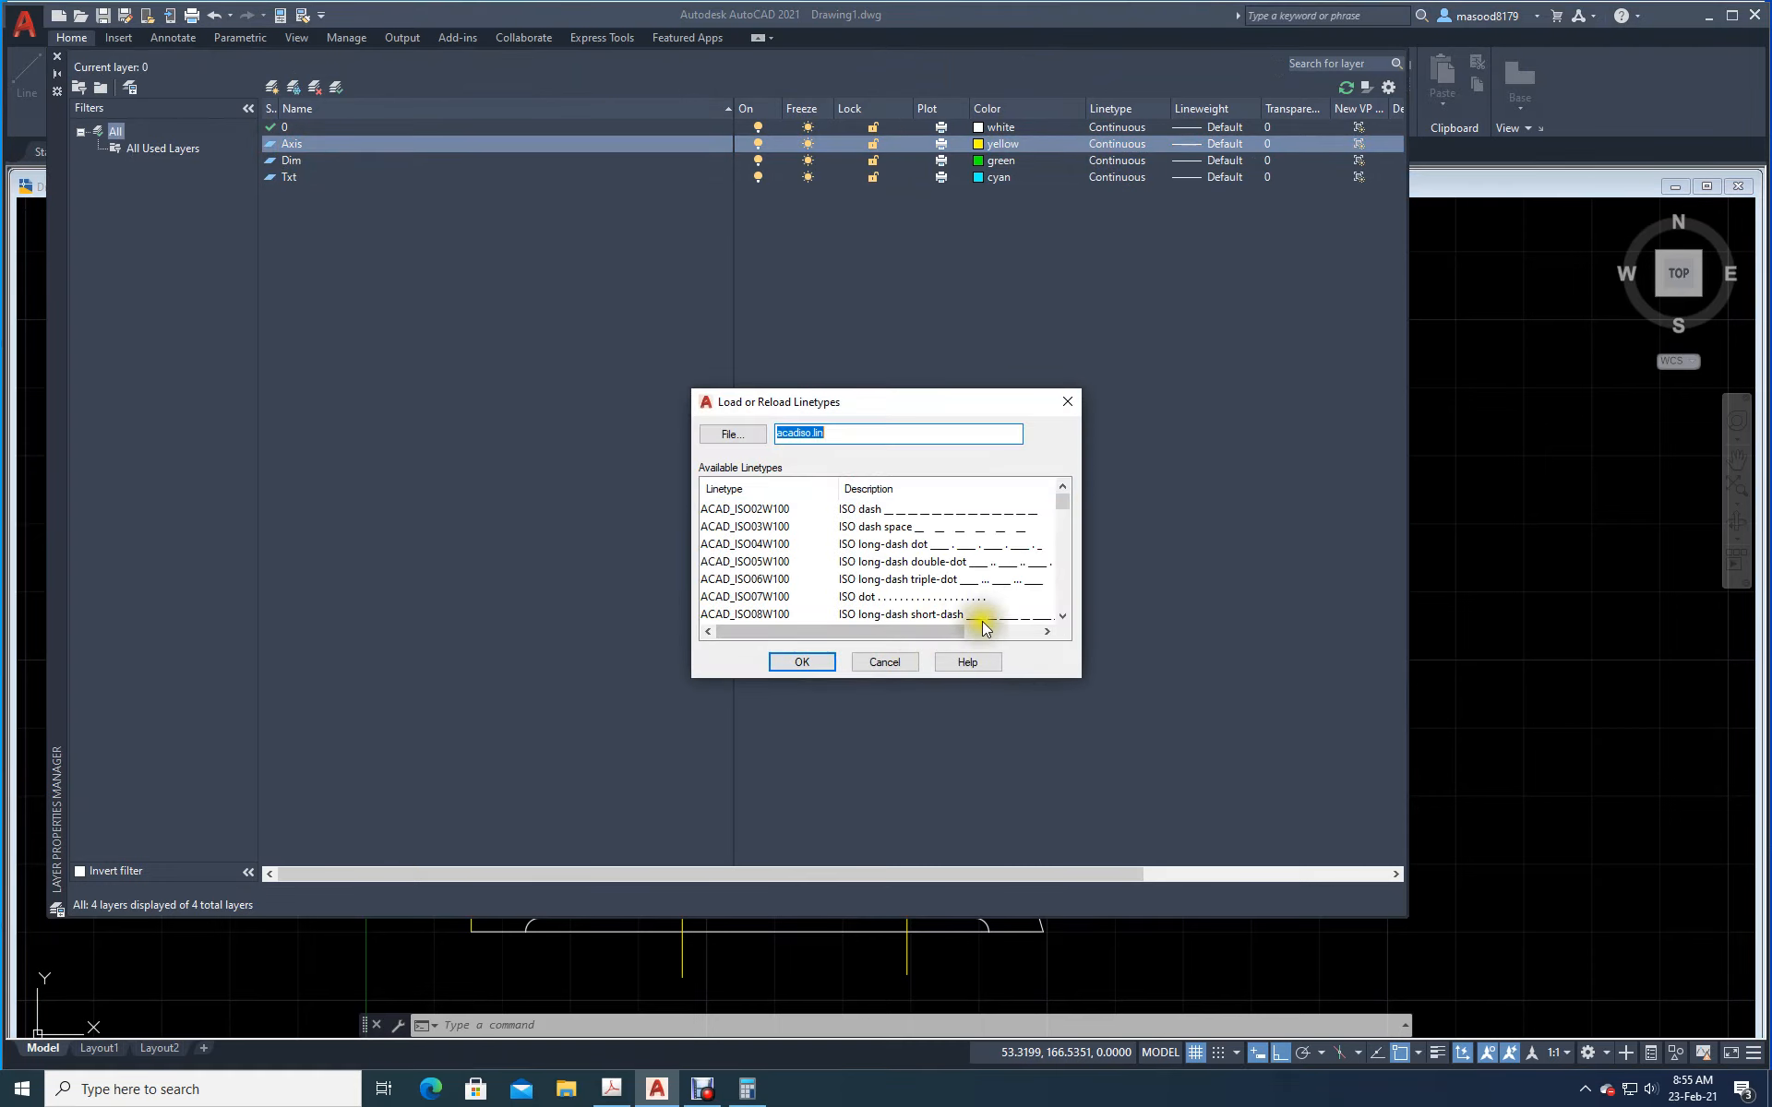
pyautogui.click(982, 618)
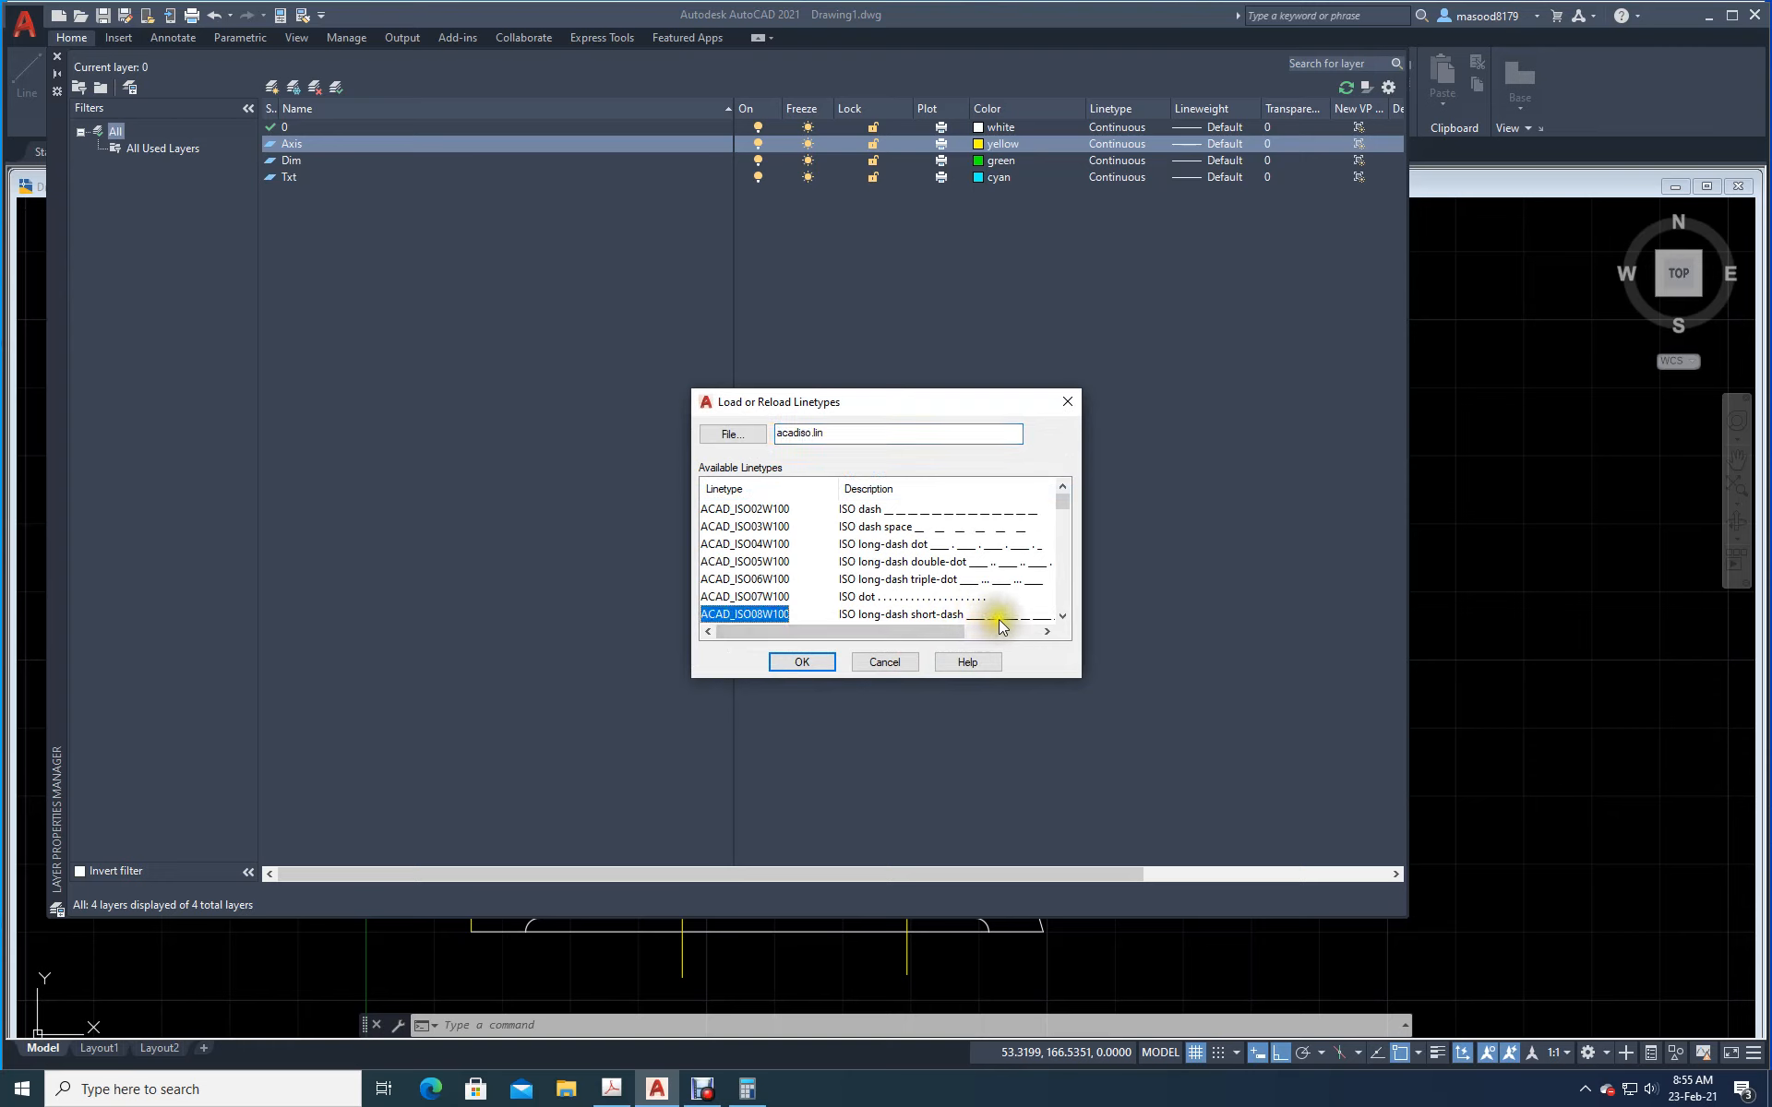
pyautogui.click(802, 663)
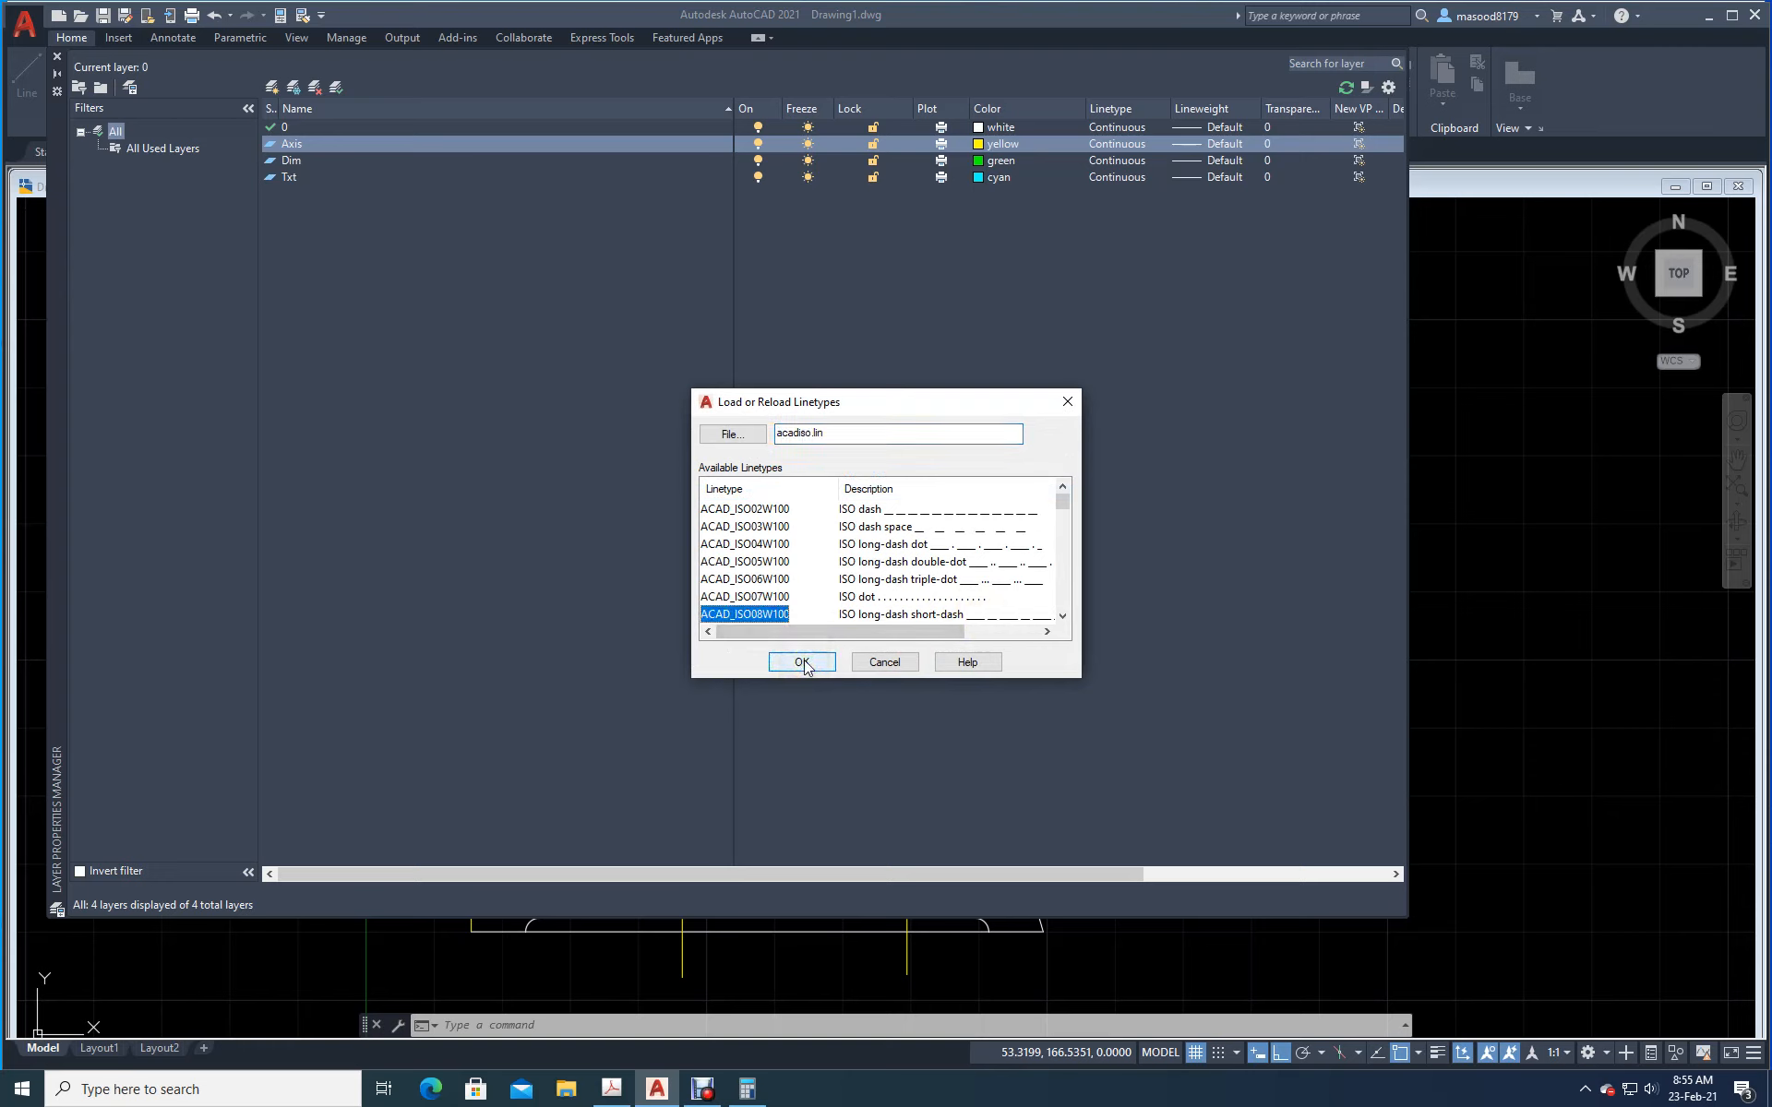
pyautogui.click(802, 663)
pyautogui.click(855, 493)
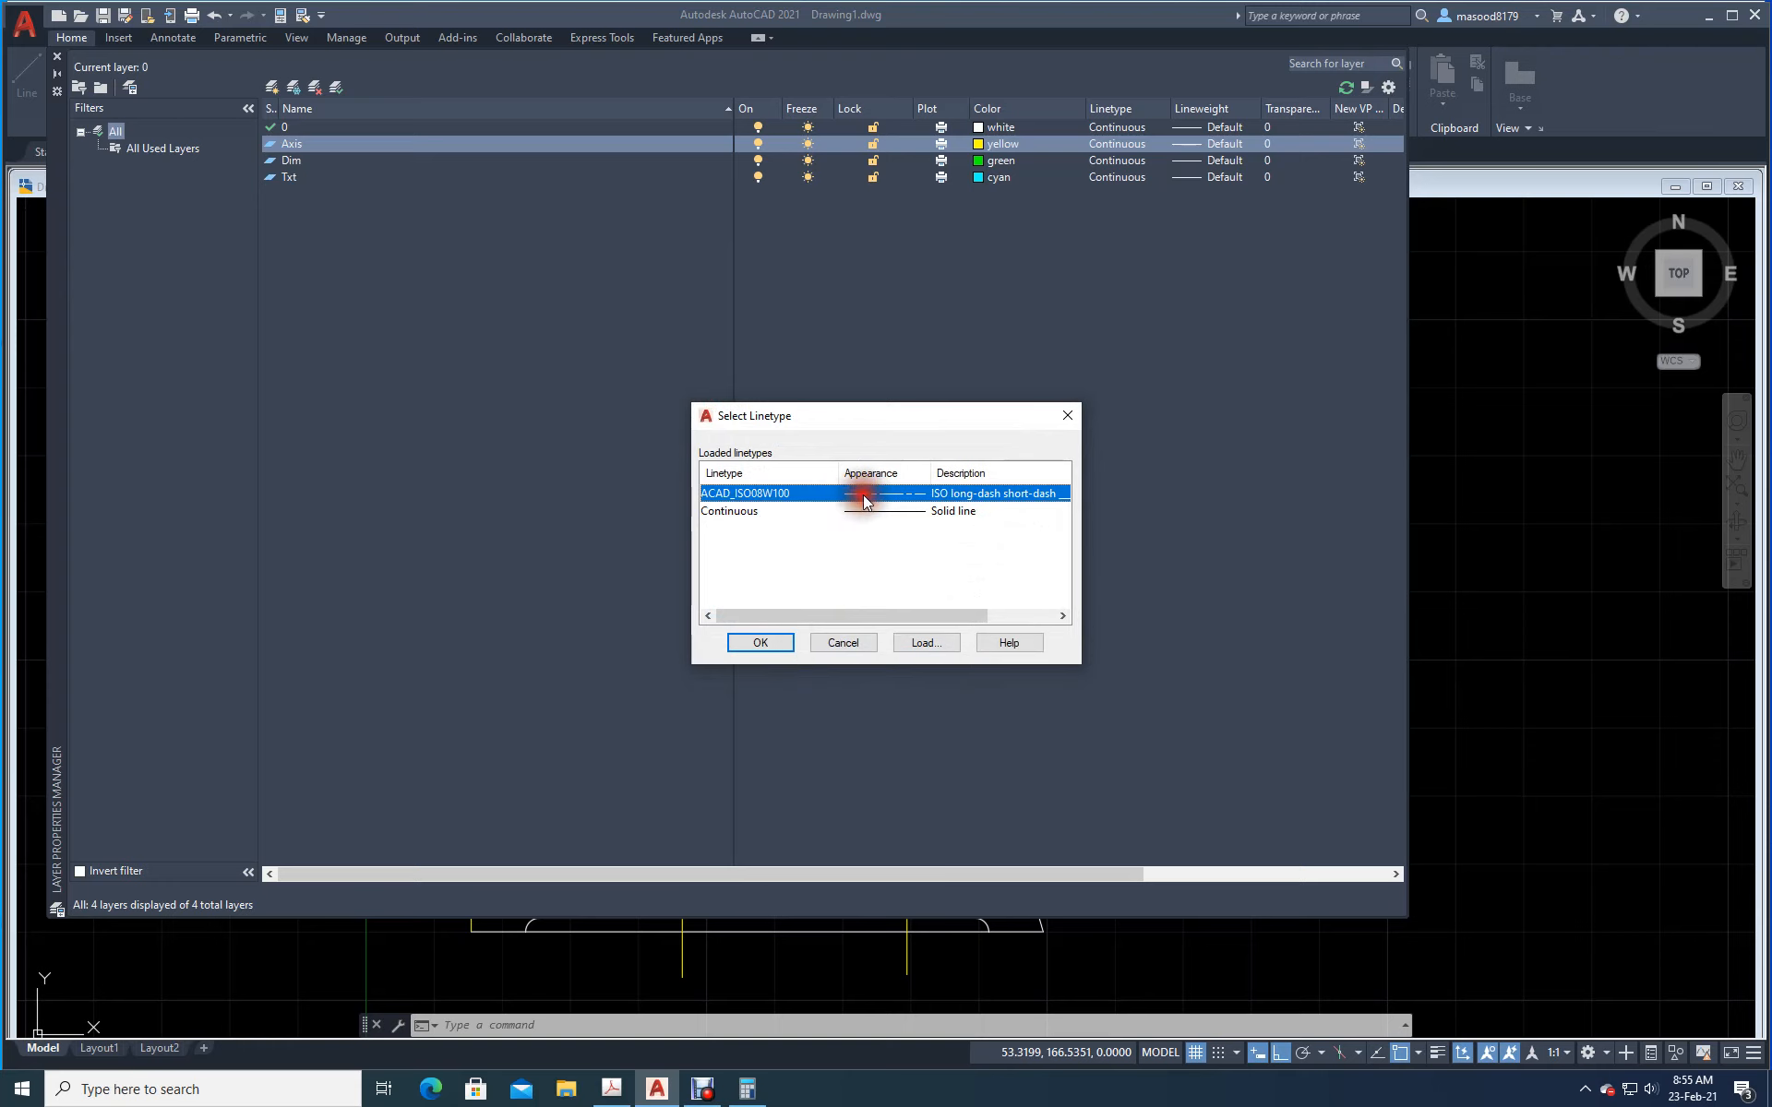
pyautogui.click(761, 644)
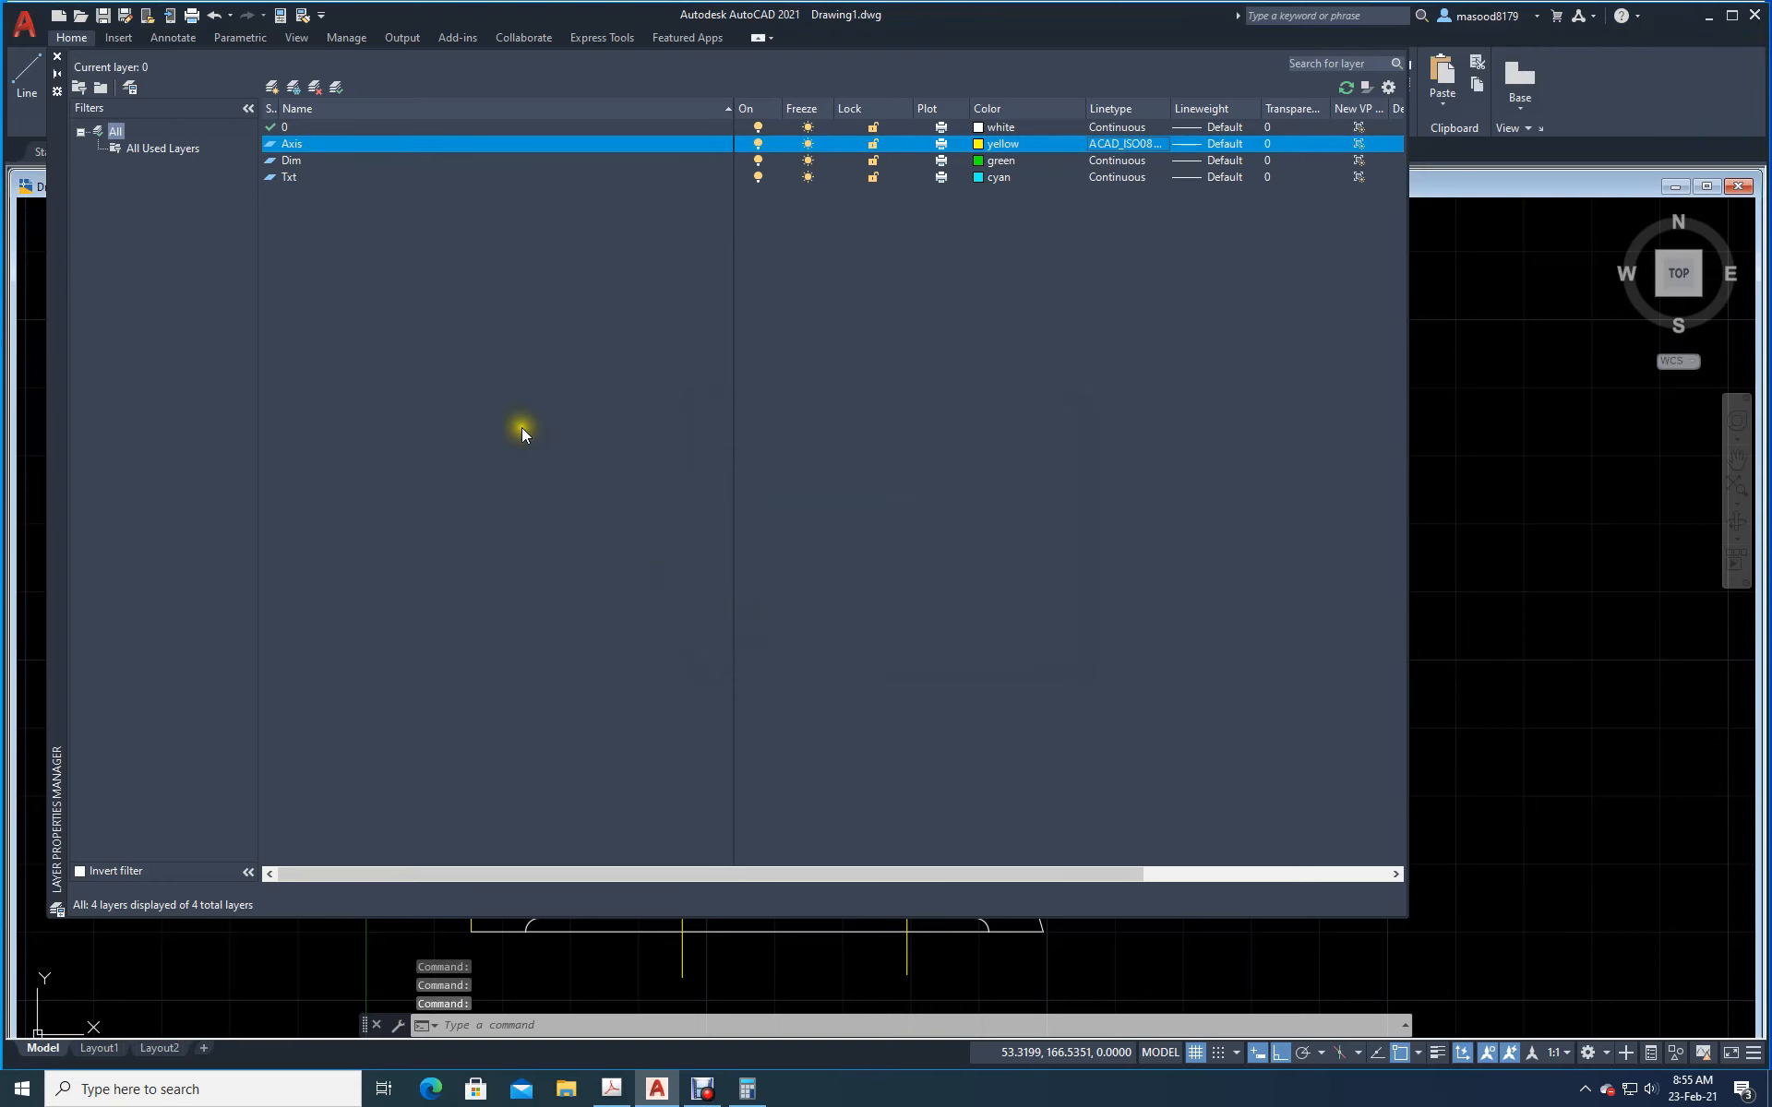
pyautogui.click(57, 58)
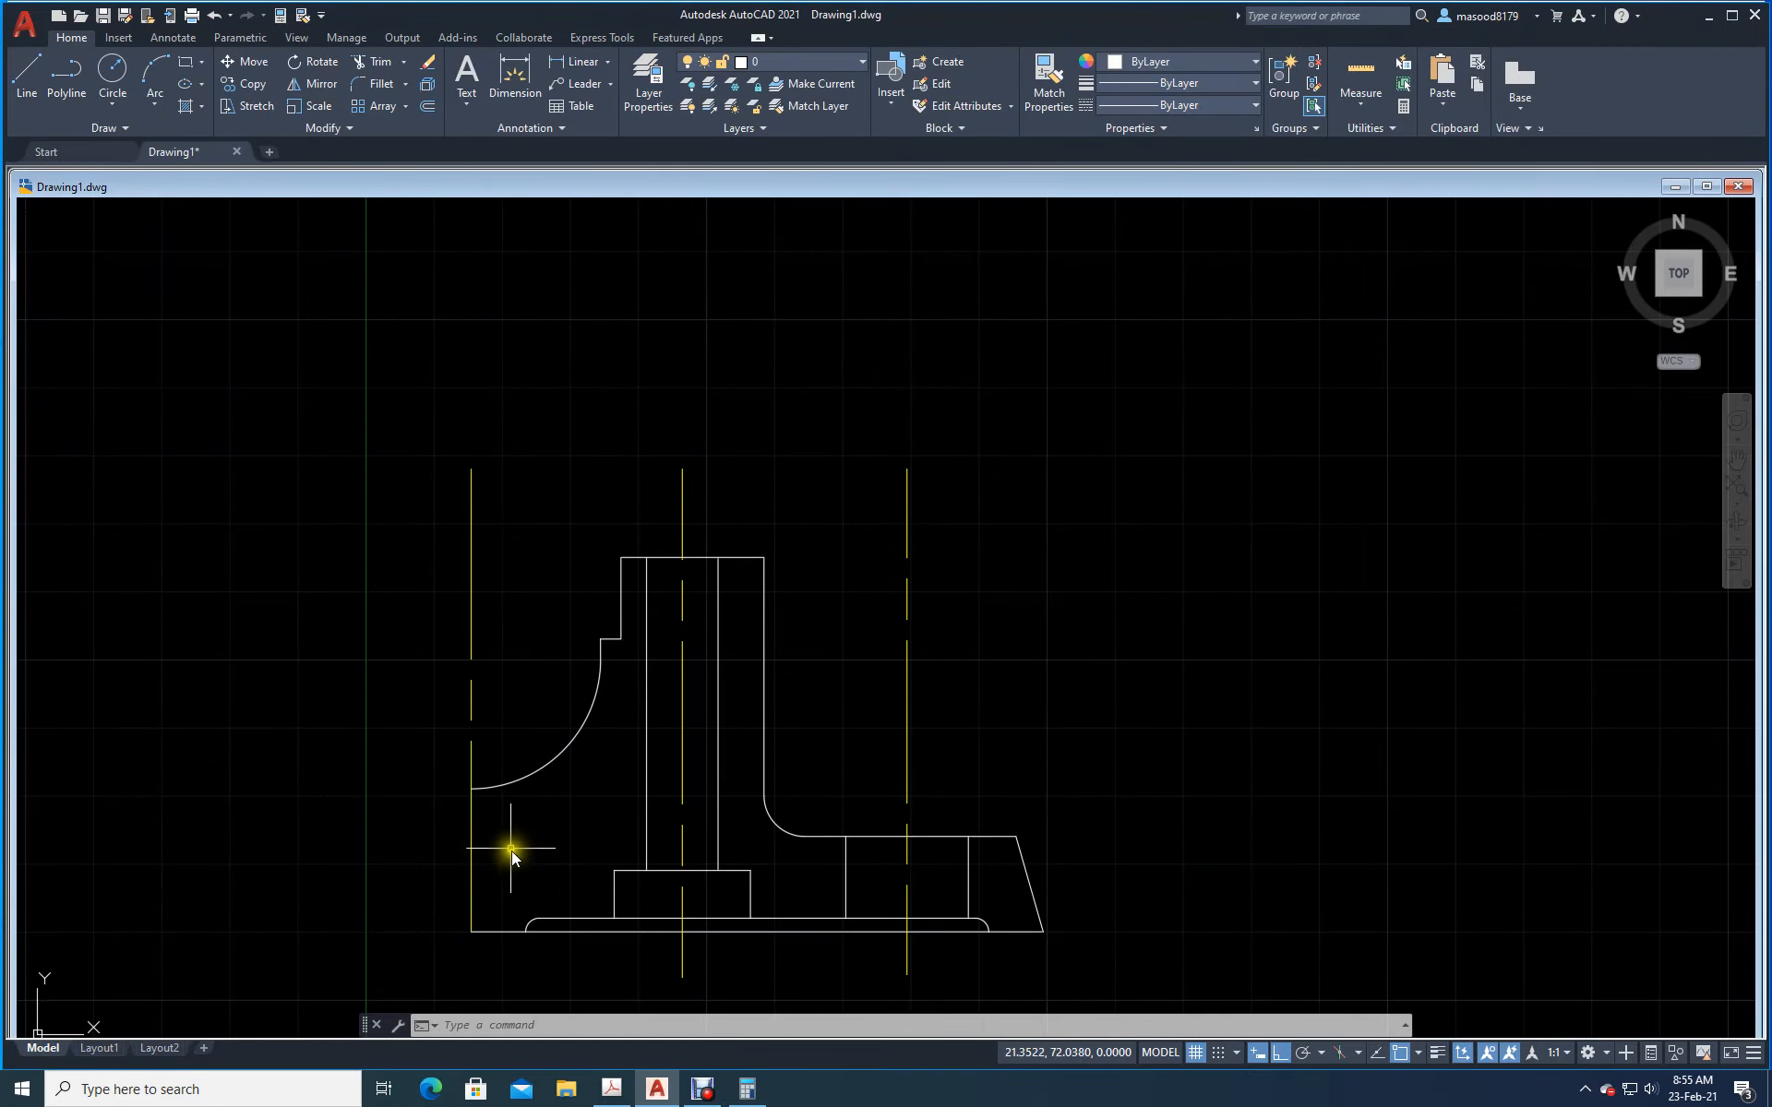
# Step: Check the dimensions of the small hole under the arc in the reference PDF, and return to the AutoCAD drawing
pyautogui.scroll(3, 513, 850)
pyautogui.moveTo(469, 810)
pyautogui.mouseDown(button='middle')
pyautogui.moveTo(558, 704)
pyautogui.moveTo(590, 618)
pyautogui.mouseUp(button='middle')
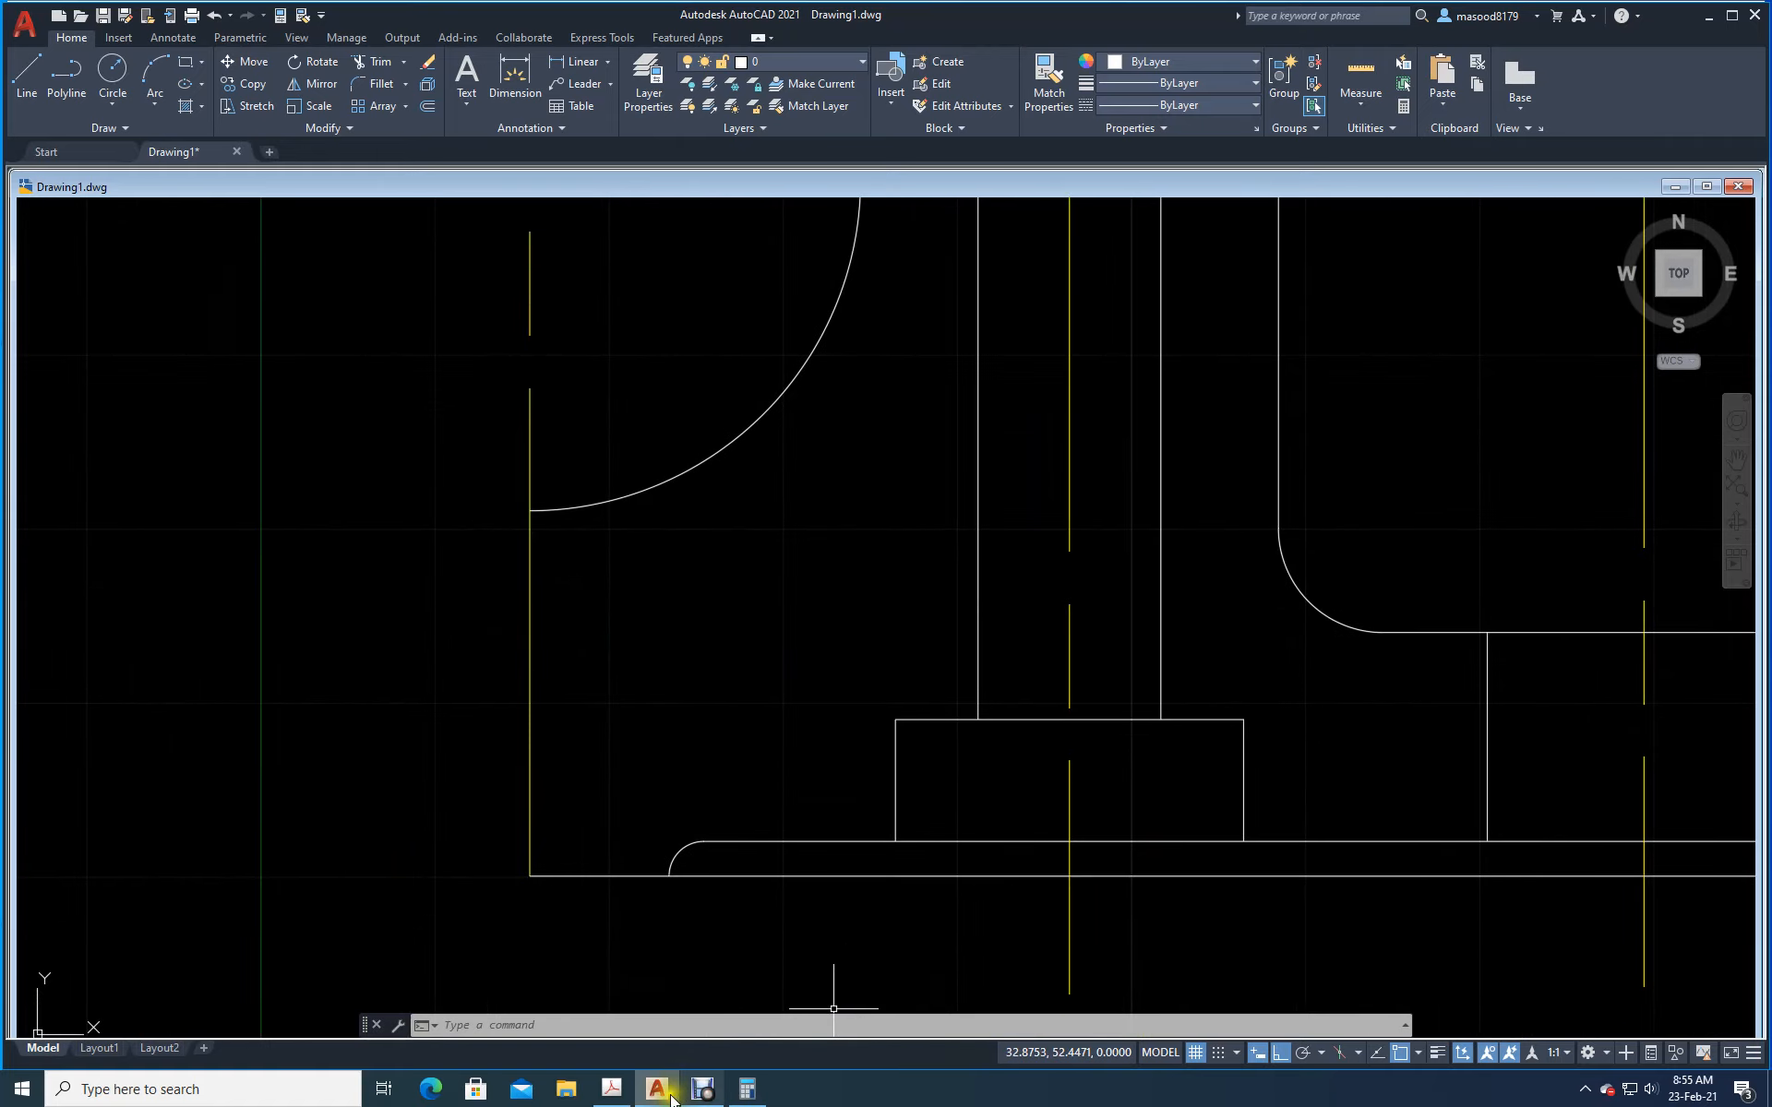
pyautogui.click(616, 1093)
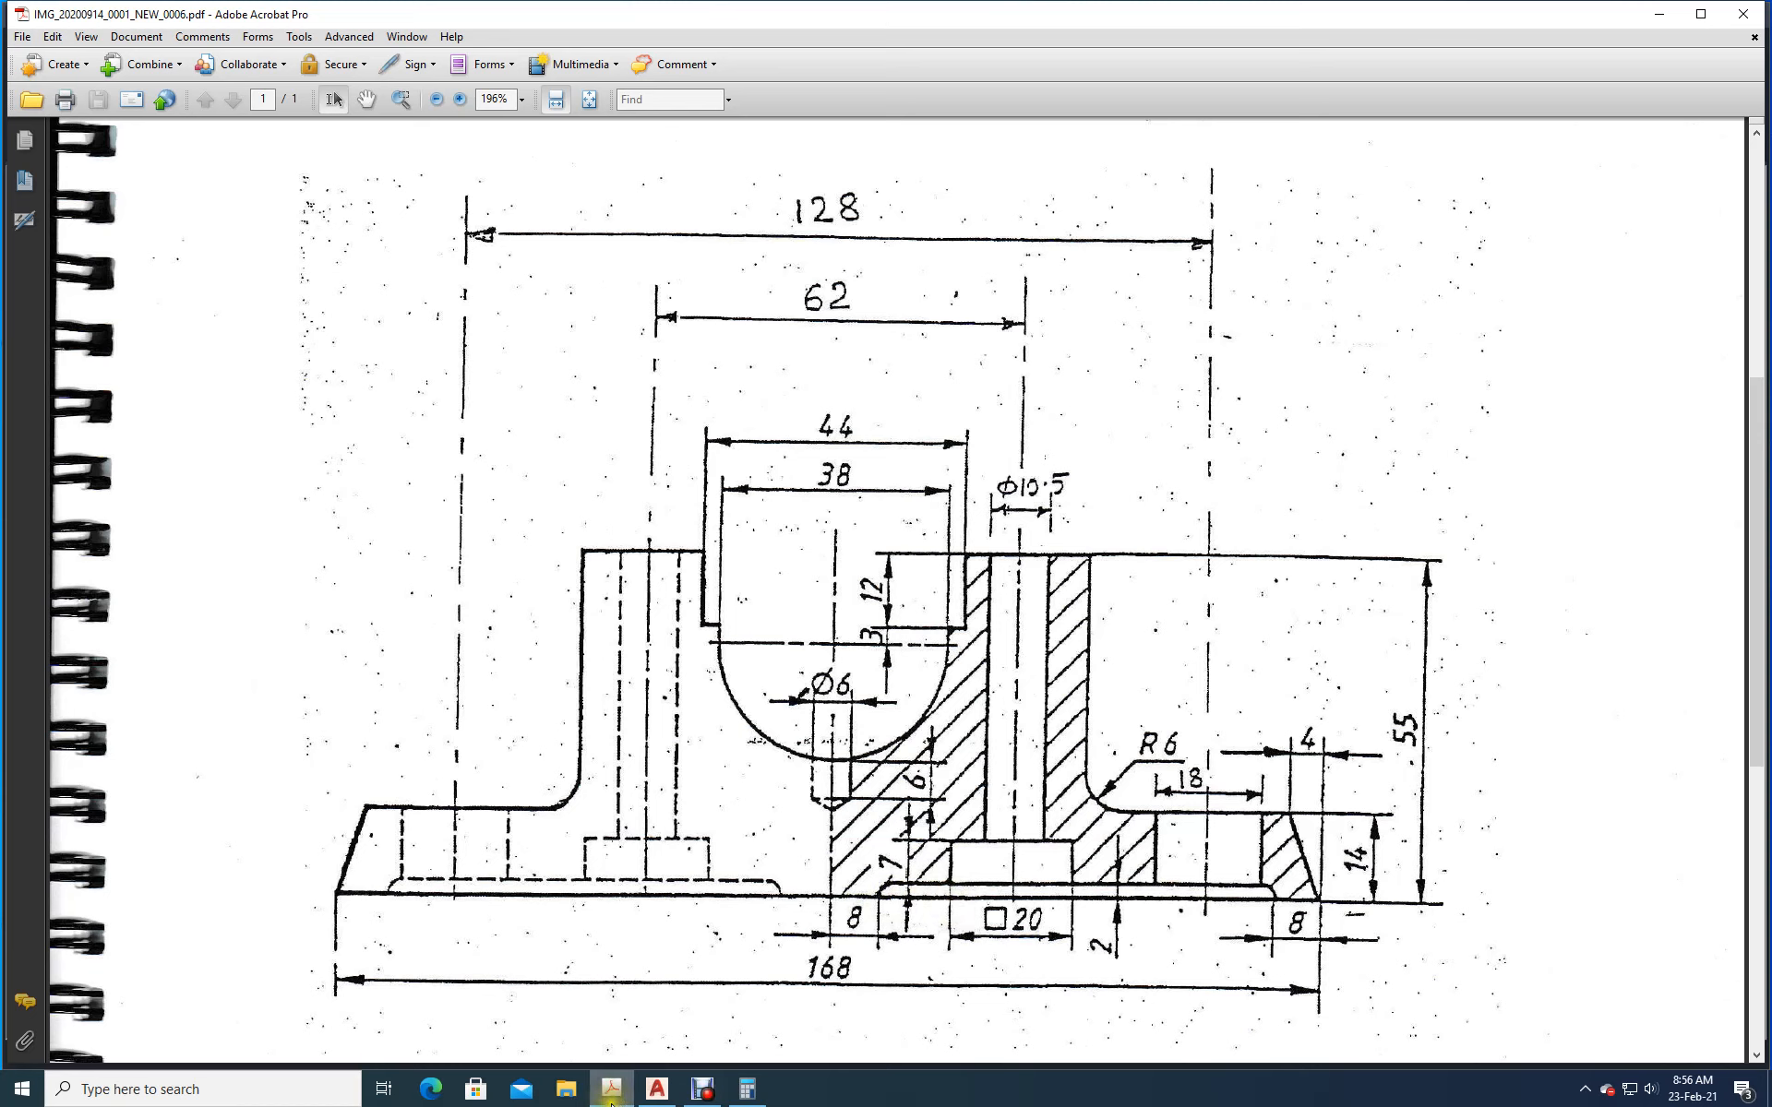
pyautogui.click(658, 1090)
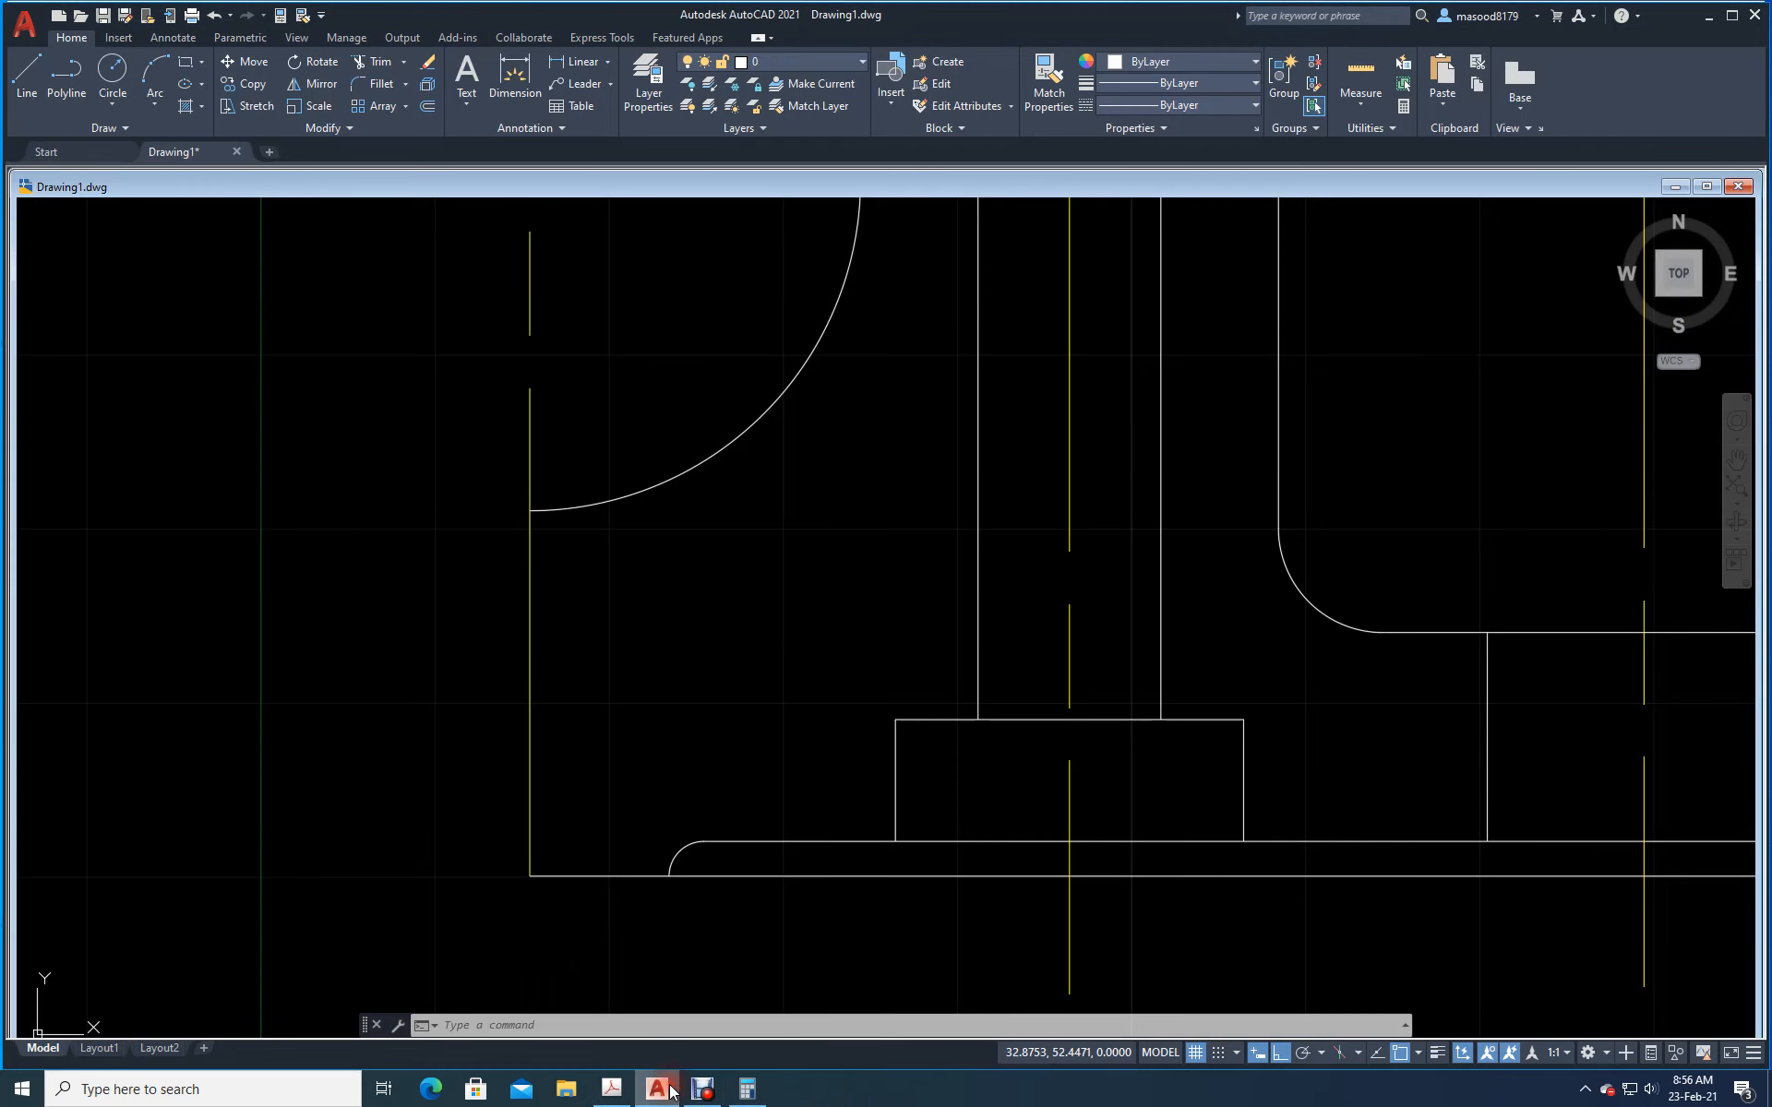
# Step: Offset the leftmost axis line 6 units to the right
pyautogui.click(429, 107)
pyautogui.write('6')
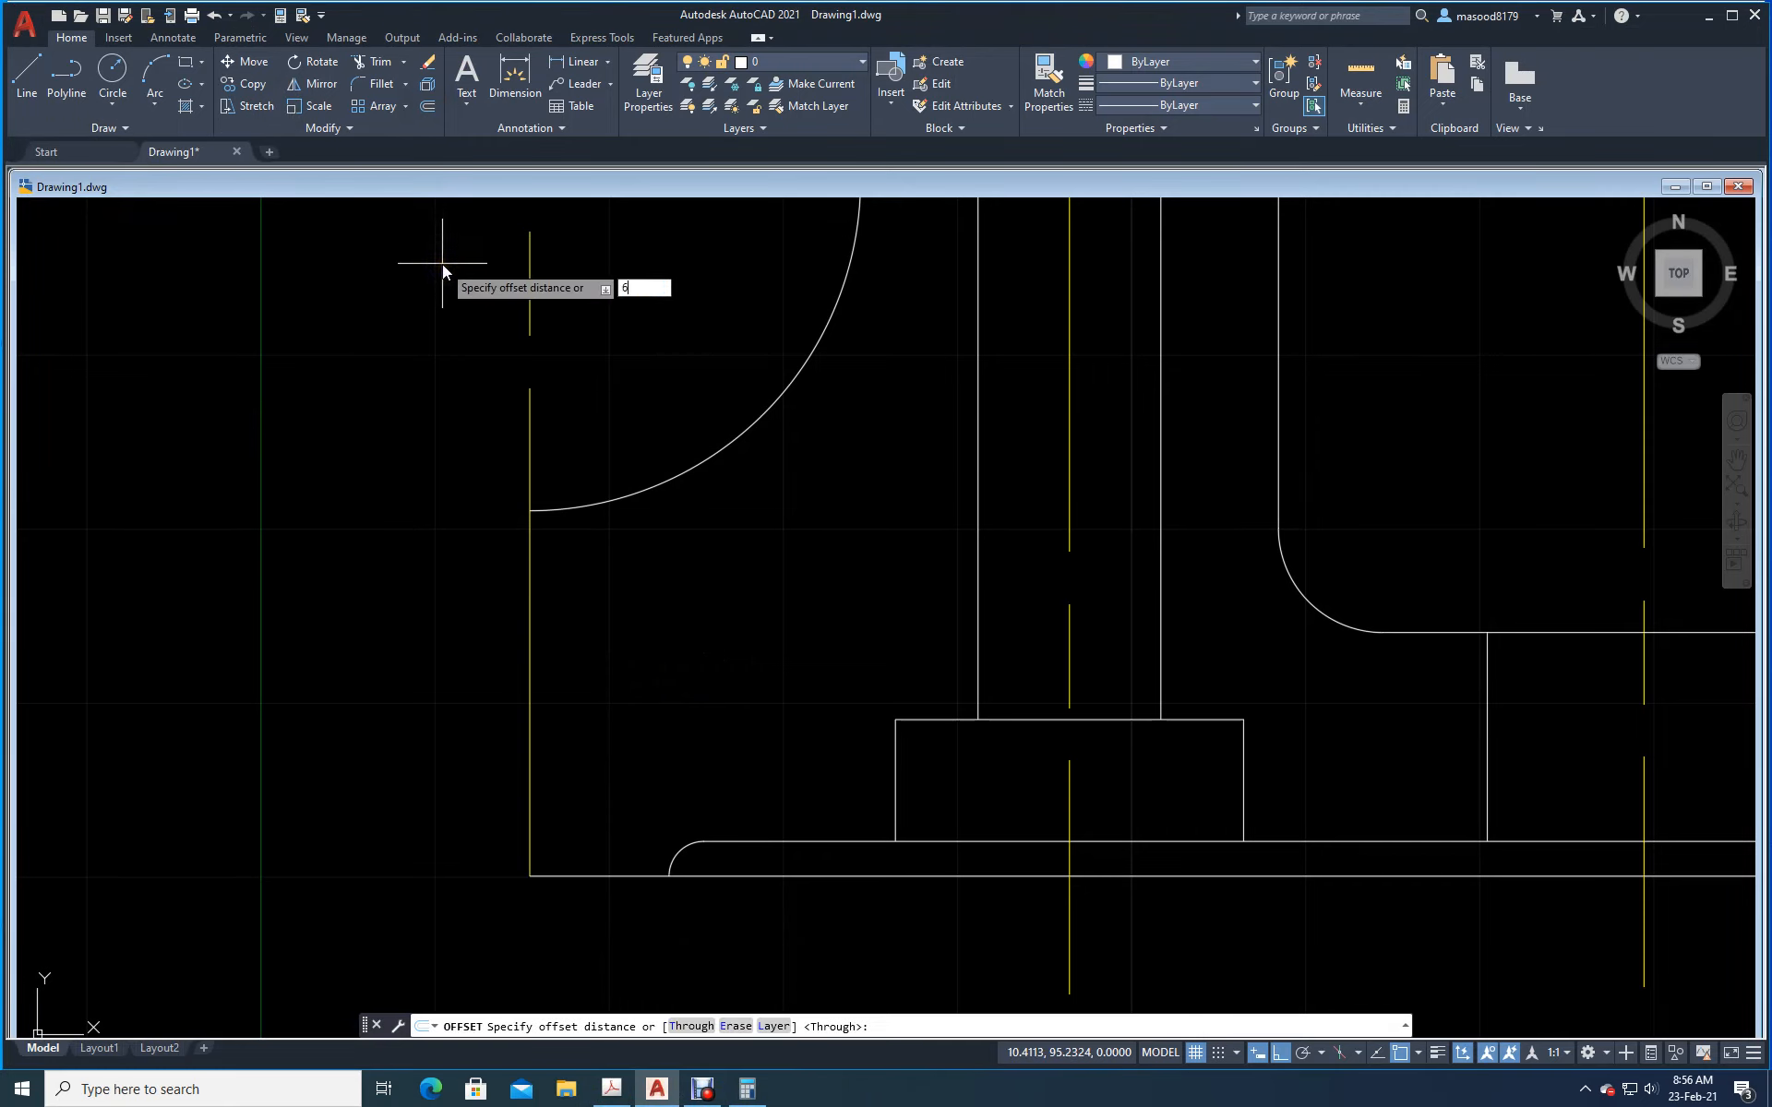
pyautogui.press('Return')
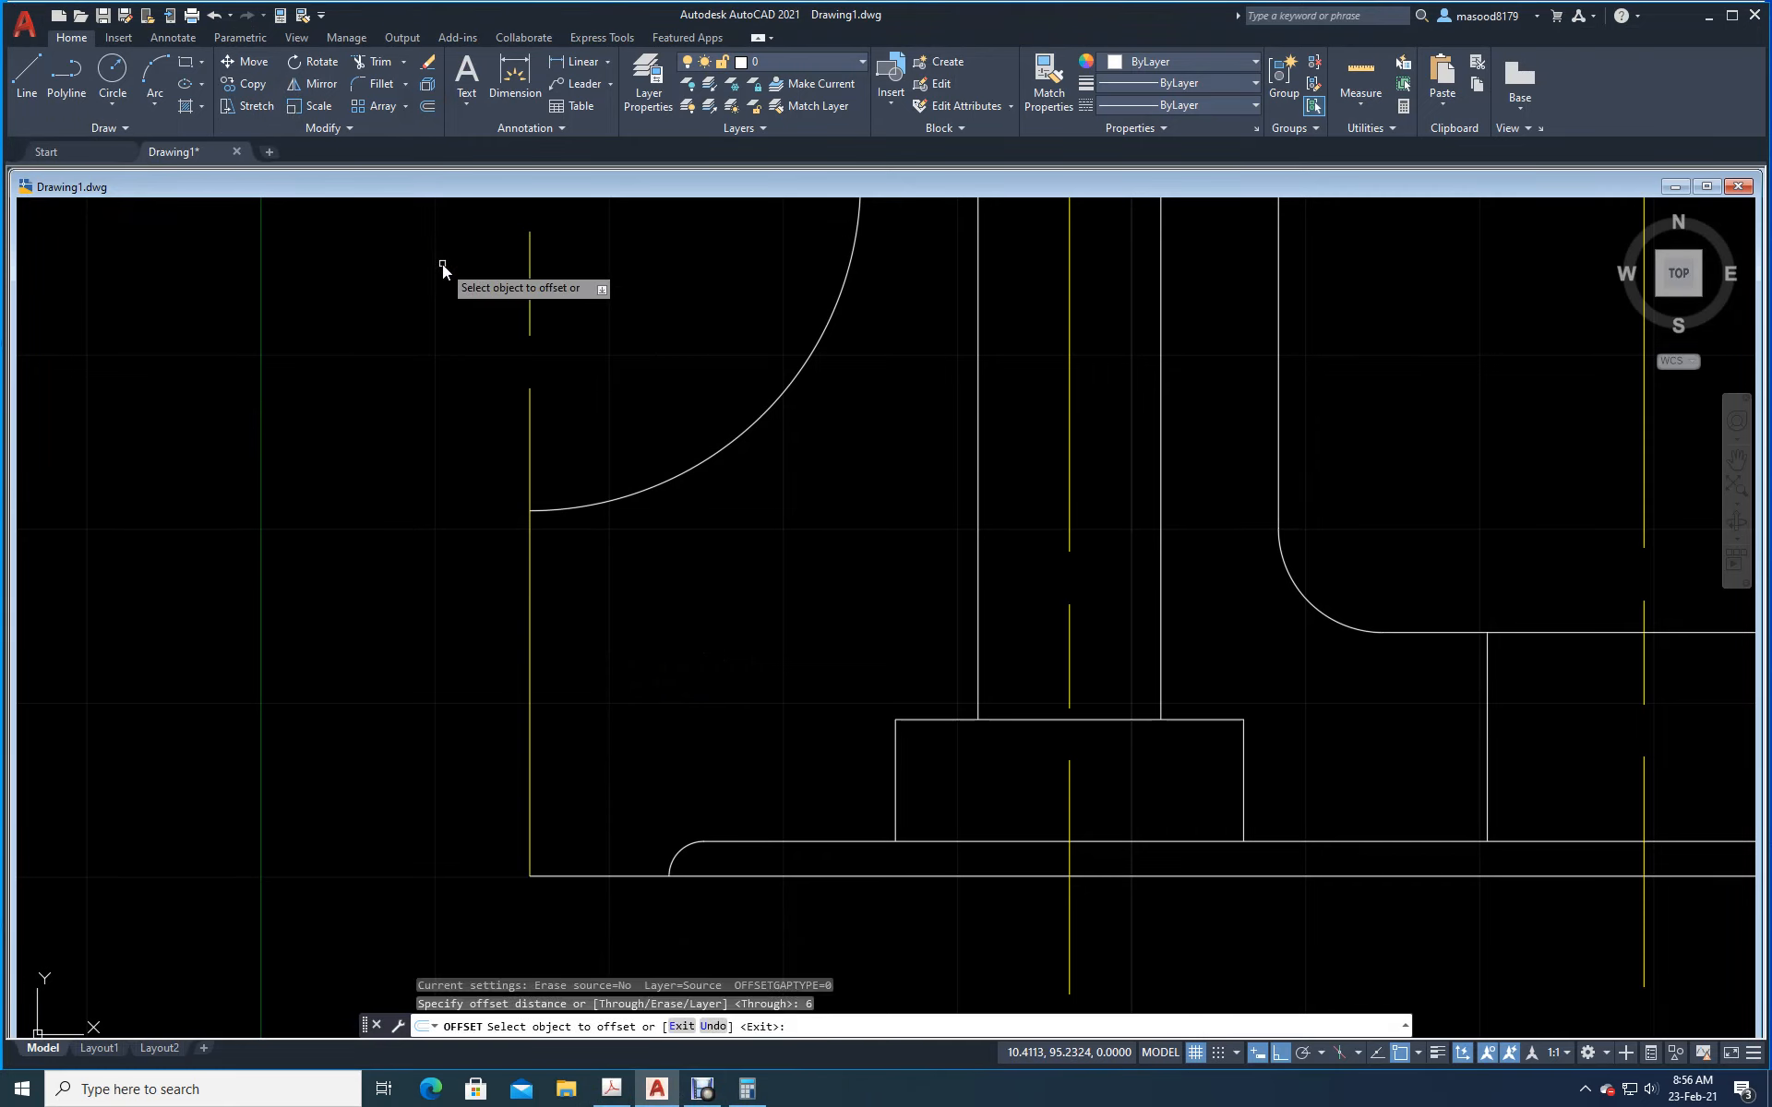
pyautogui.click(529, 584)
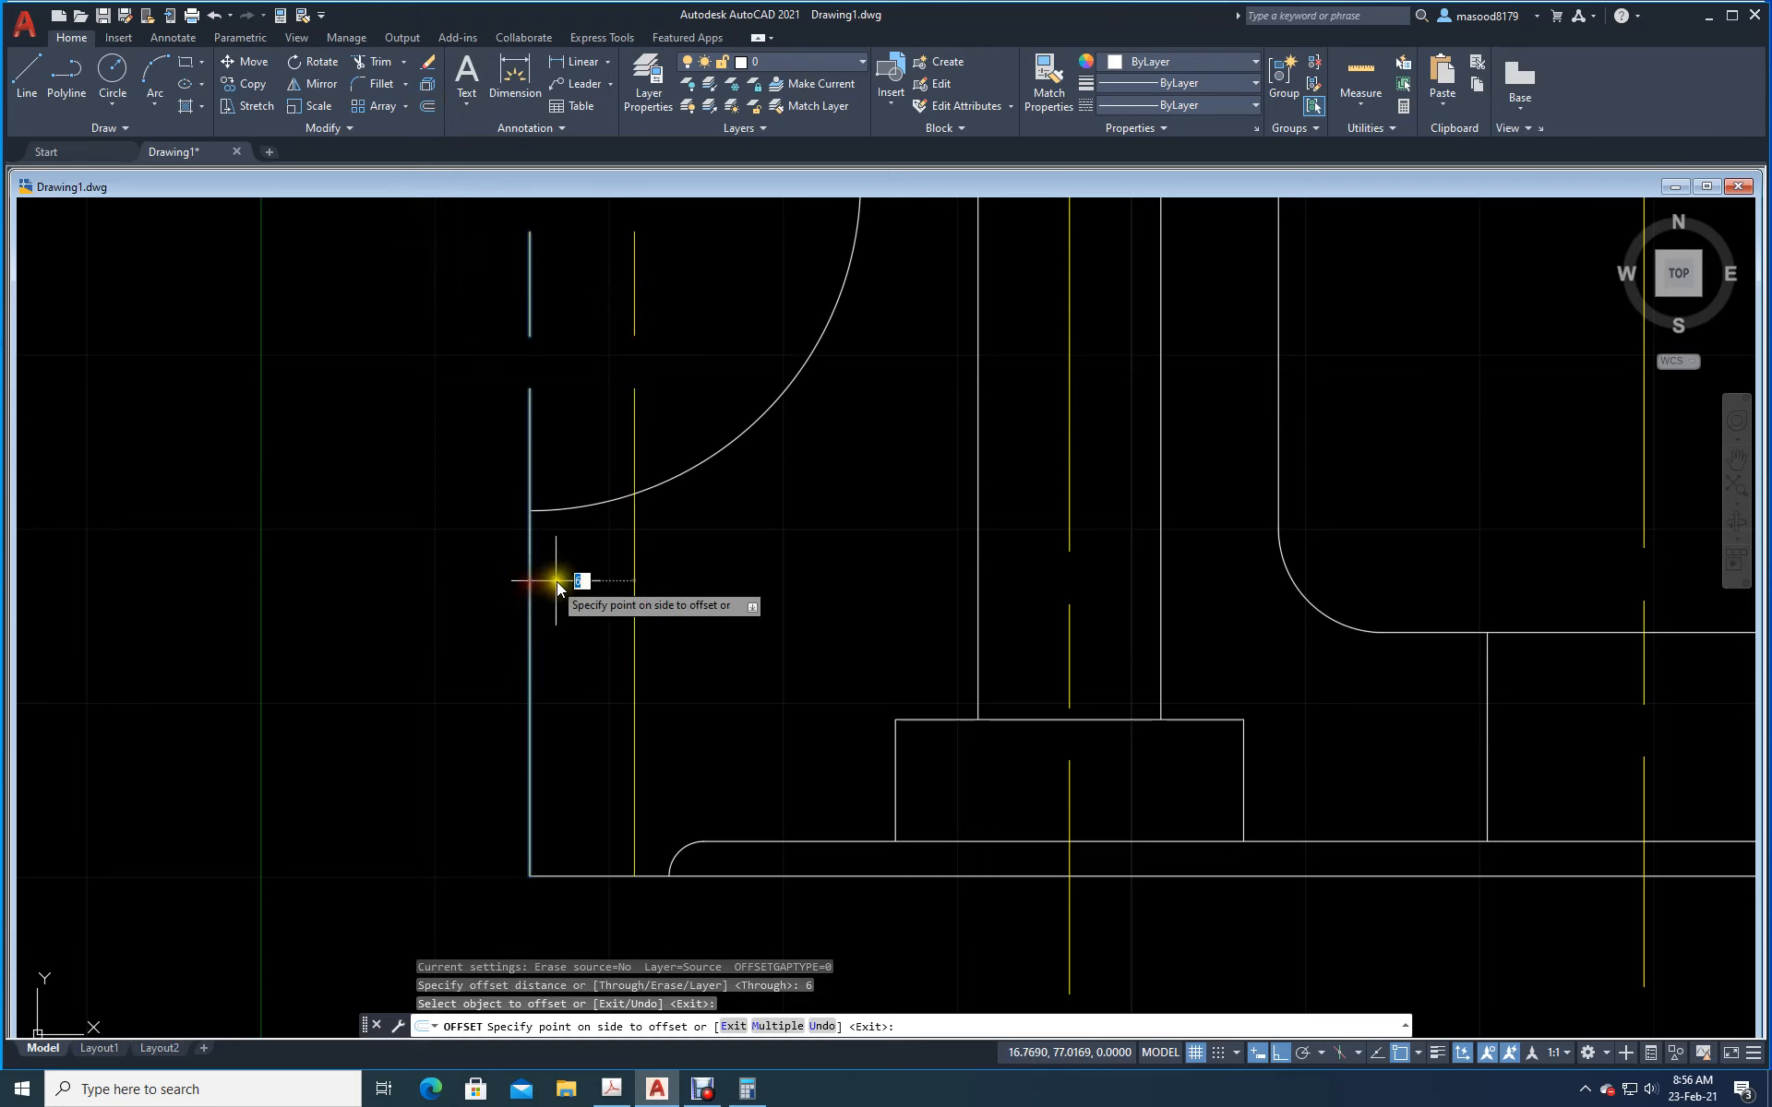
pyautogui.click(563, 583)
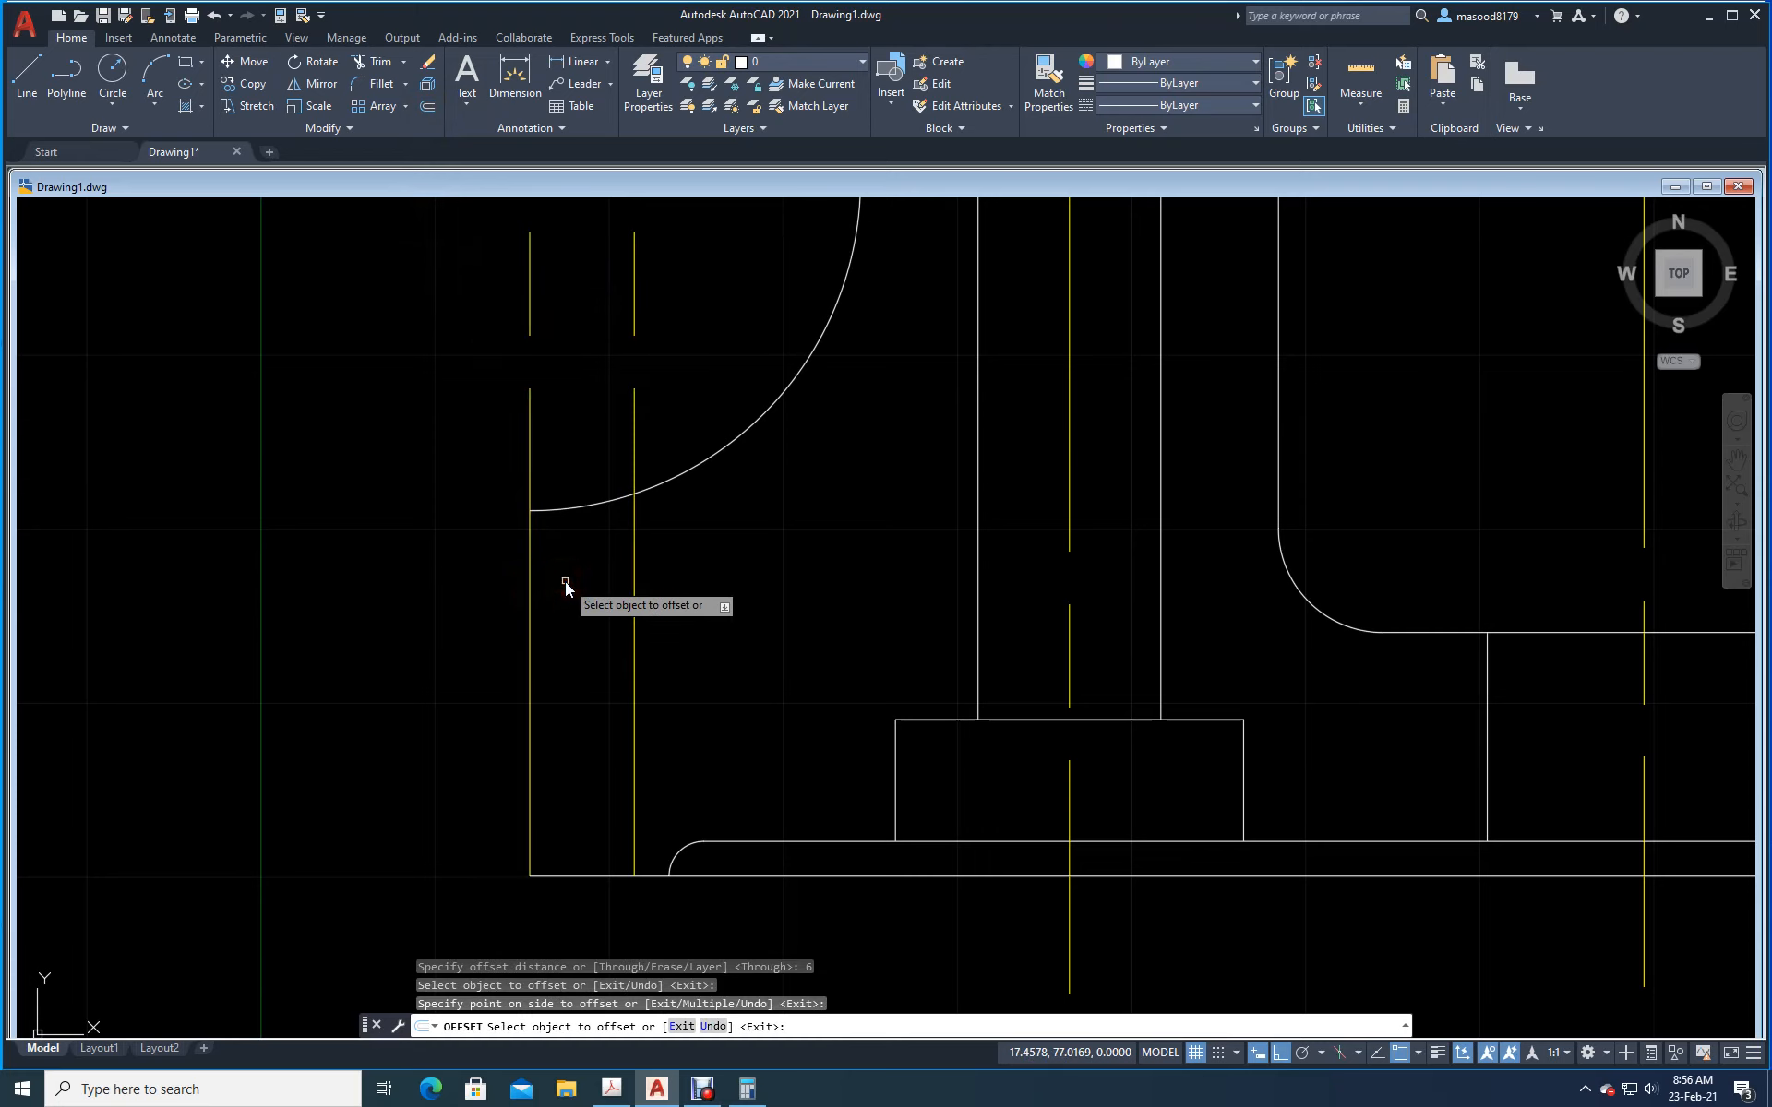
pyautogui.press('Escape')
# Step: Erase the 6-unit offset copy of the leftmost axis line
pyautogui.click(426, 63)
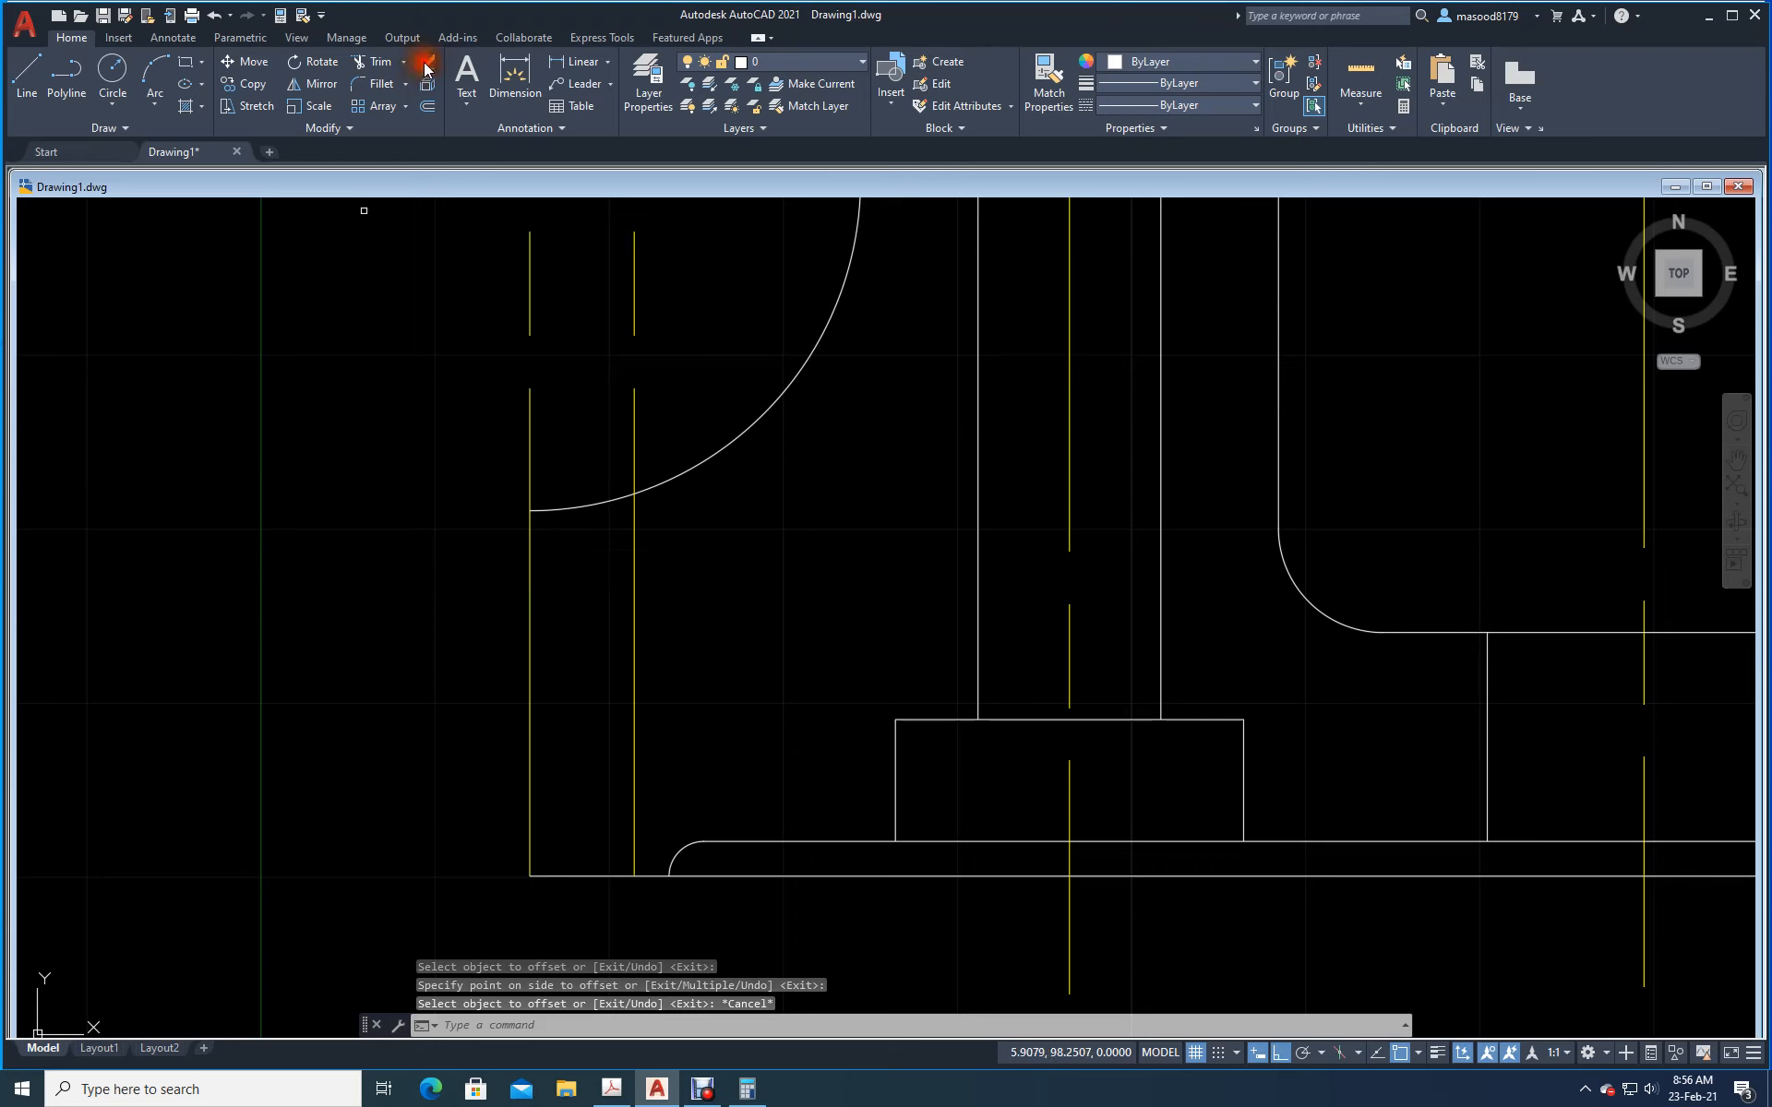
pyautogui.click(692, 688)
pyautogui.click(596, 638)
pyautogui.press('Return')
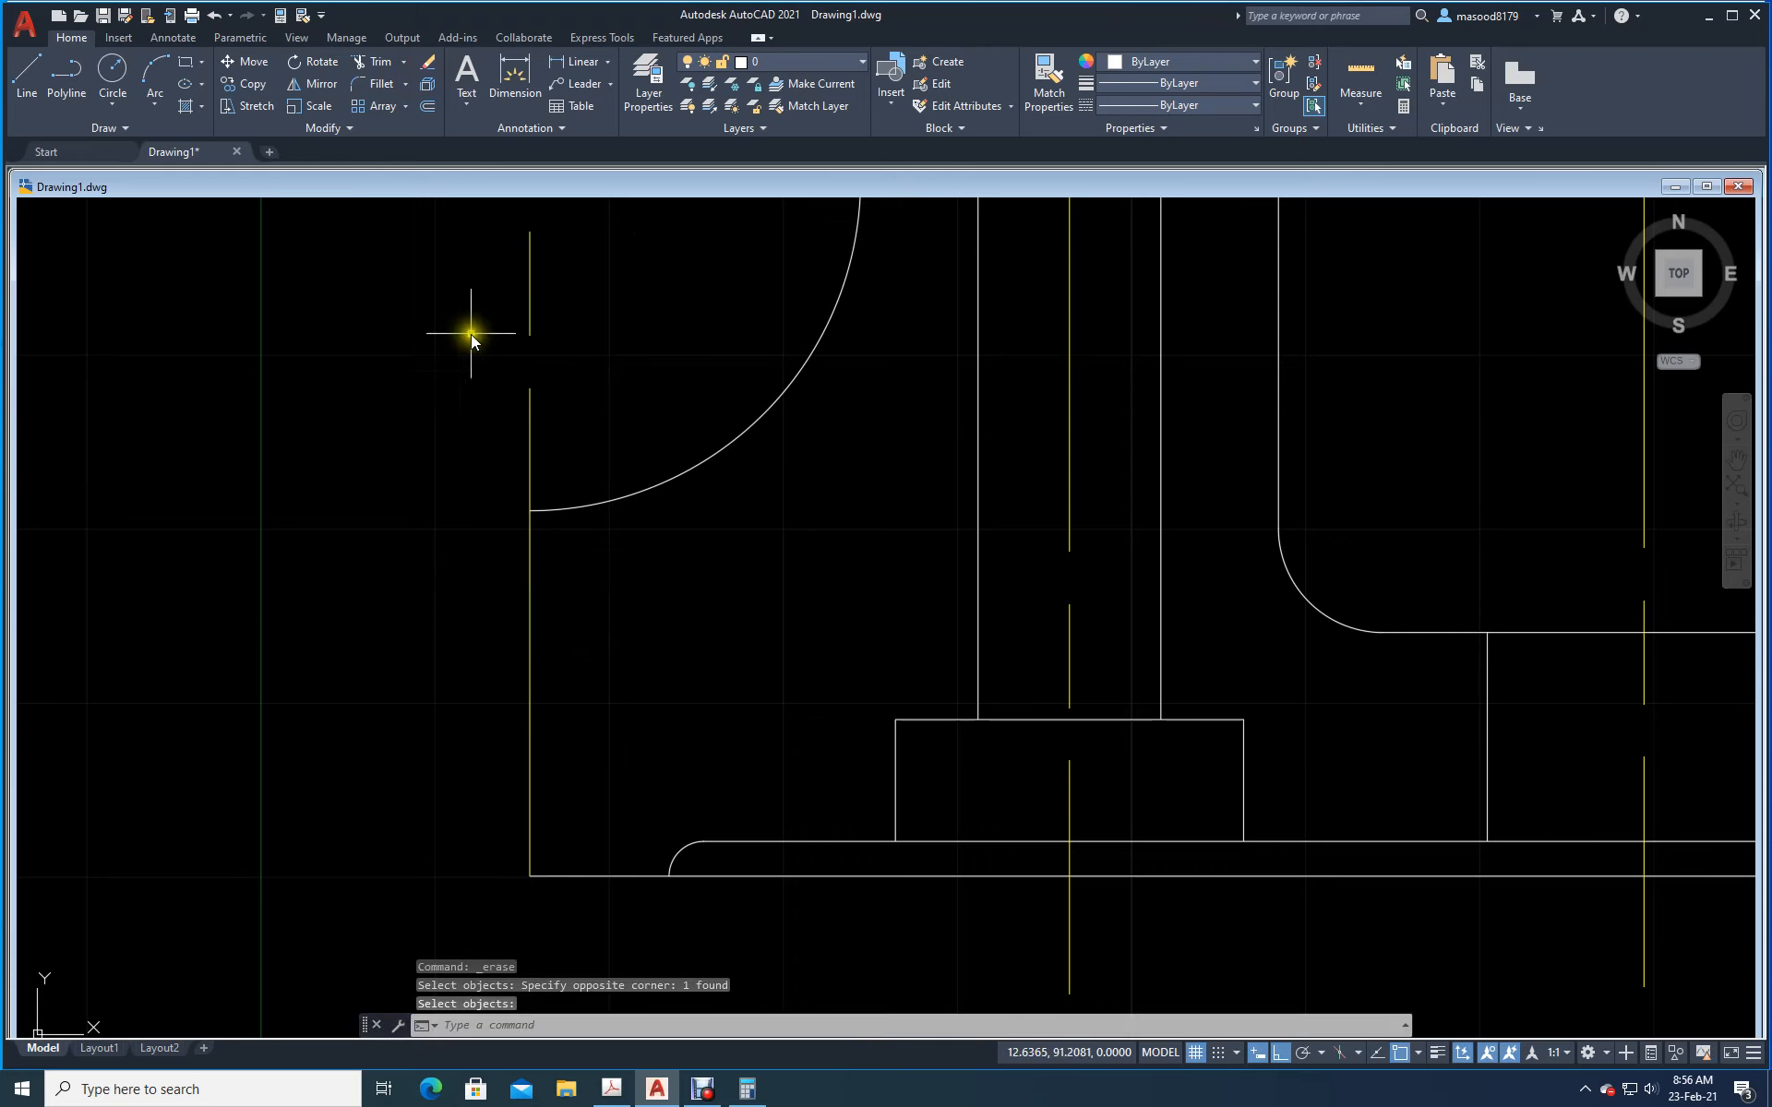
# Step: Offset the leftmost axis line 3 units to the right to mark the small hole's edge
pyautogui.click(428, 107)
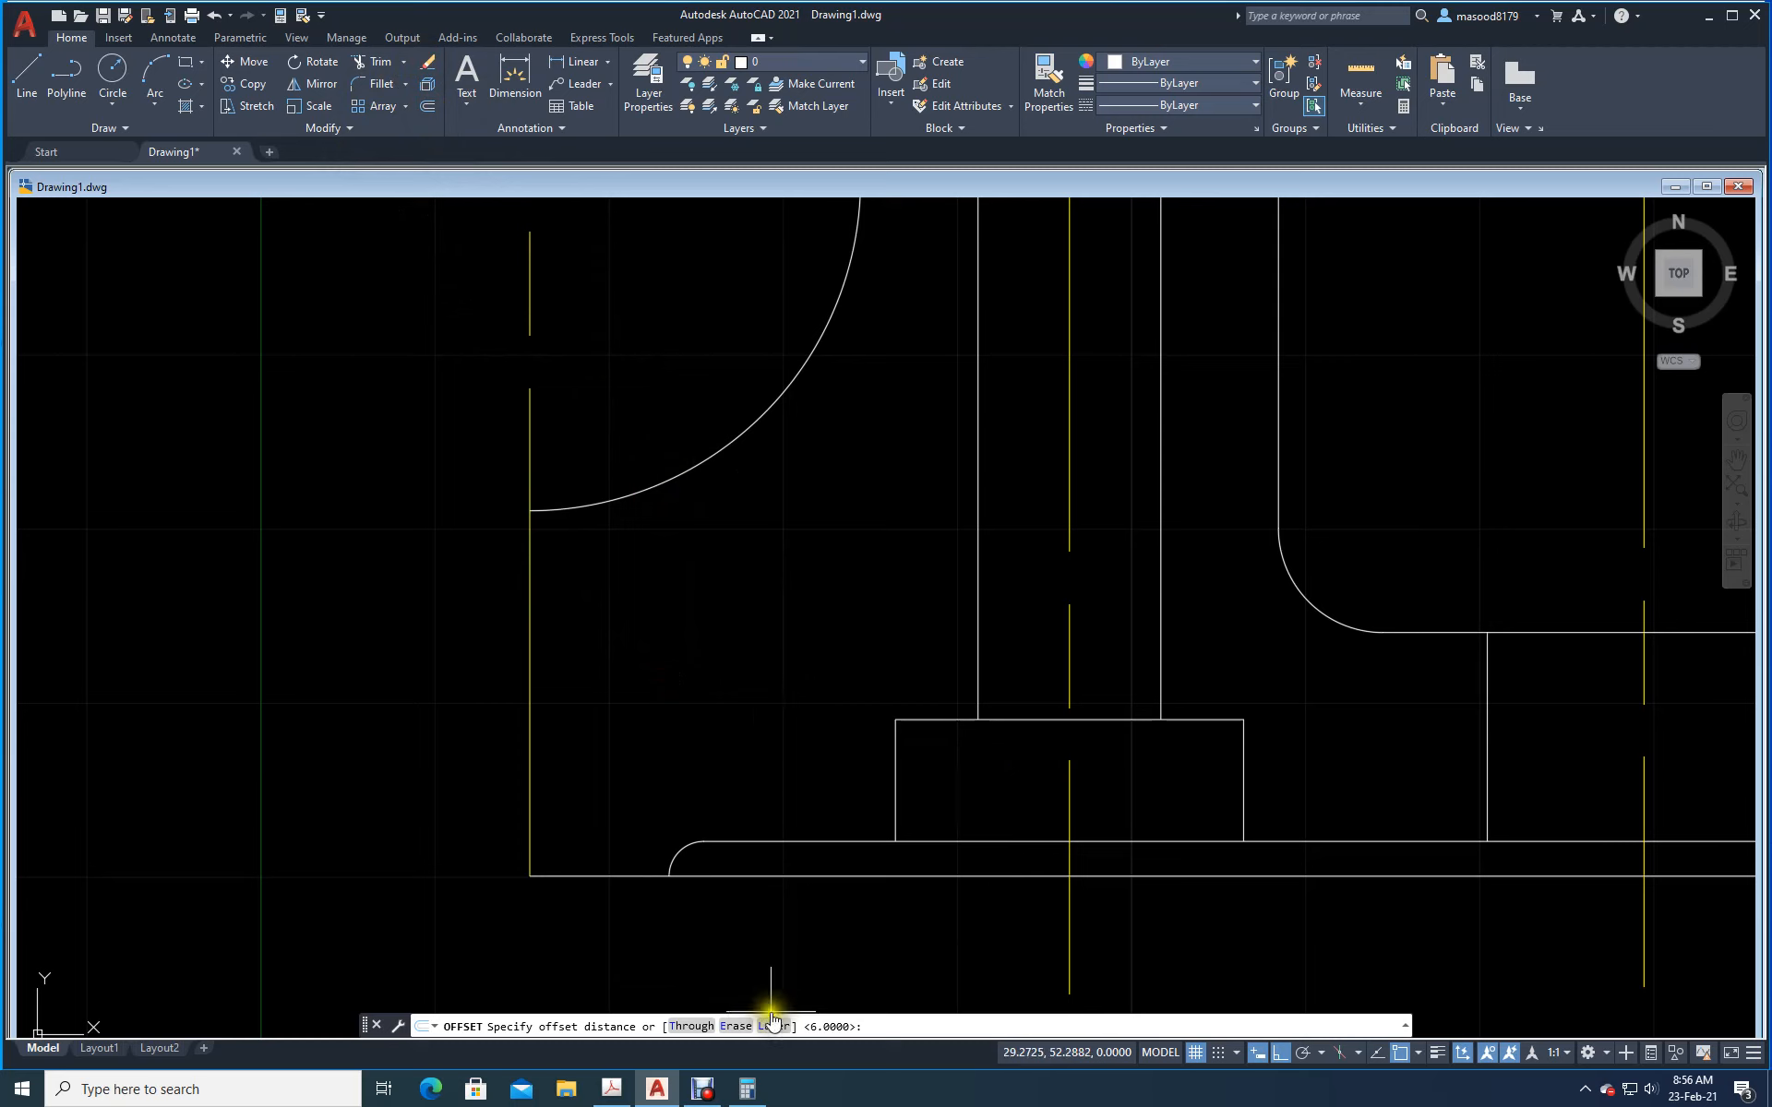
pyautogui.press('Return')
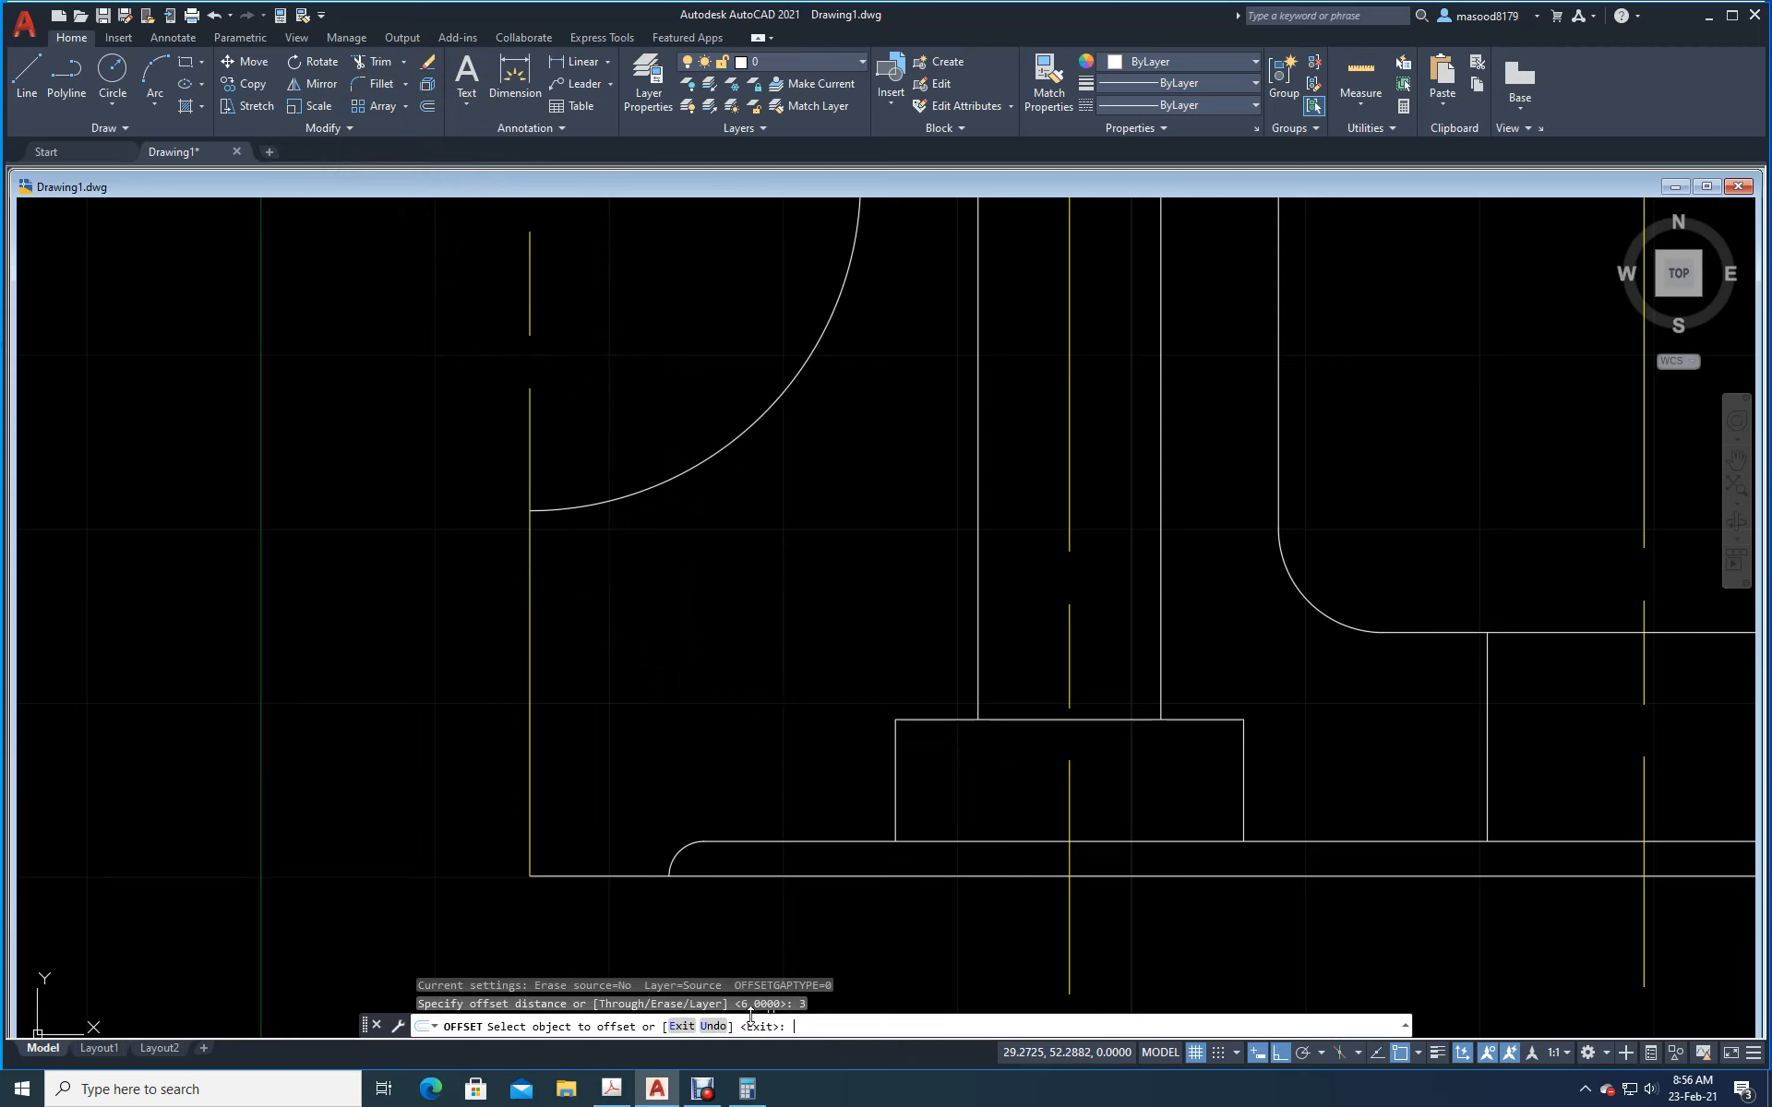
pyautogui.click(529, 602)
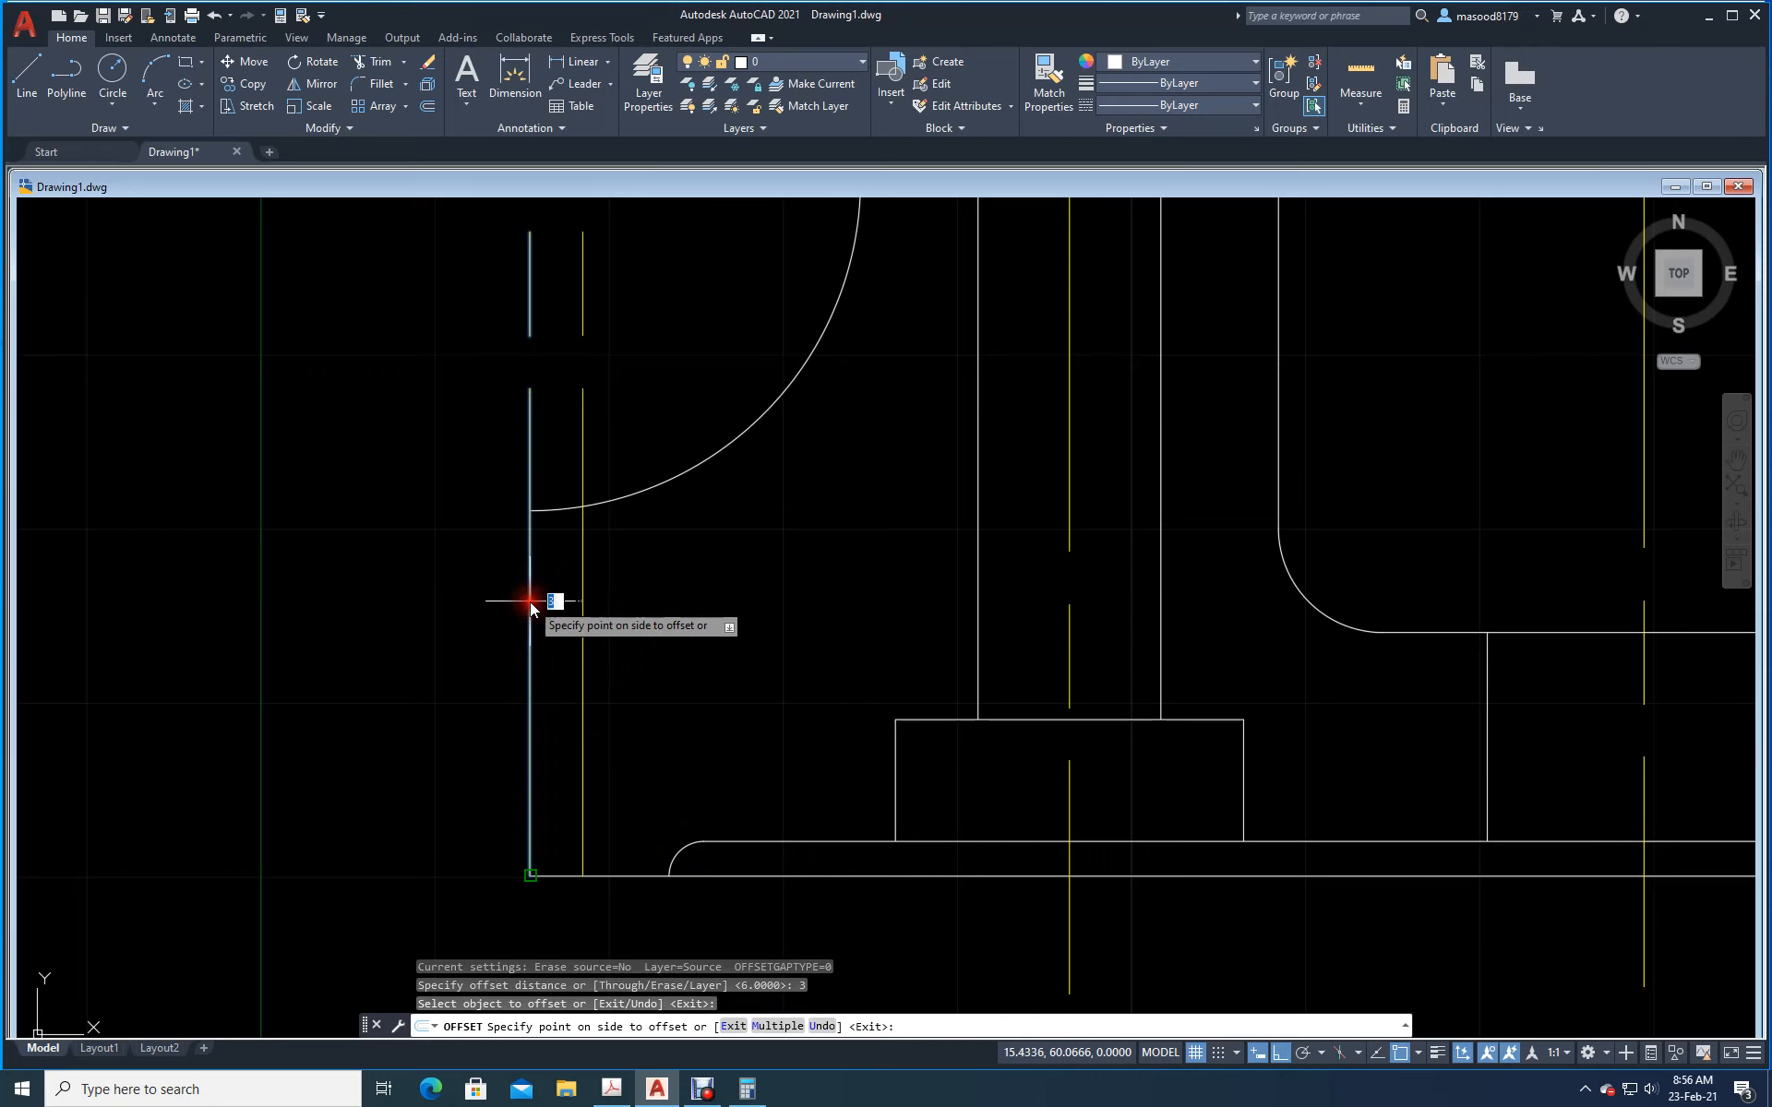
pyautogui.click(574, 609)
pyautogui.press('Return')
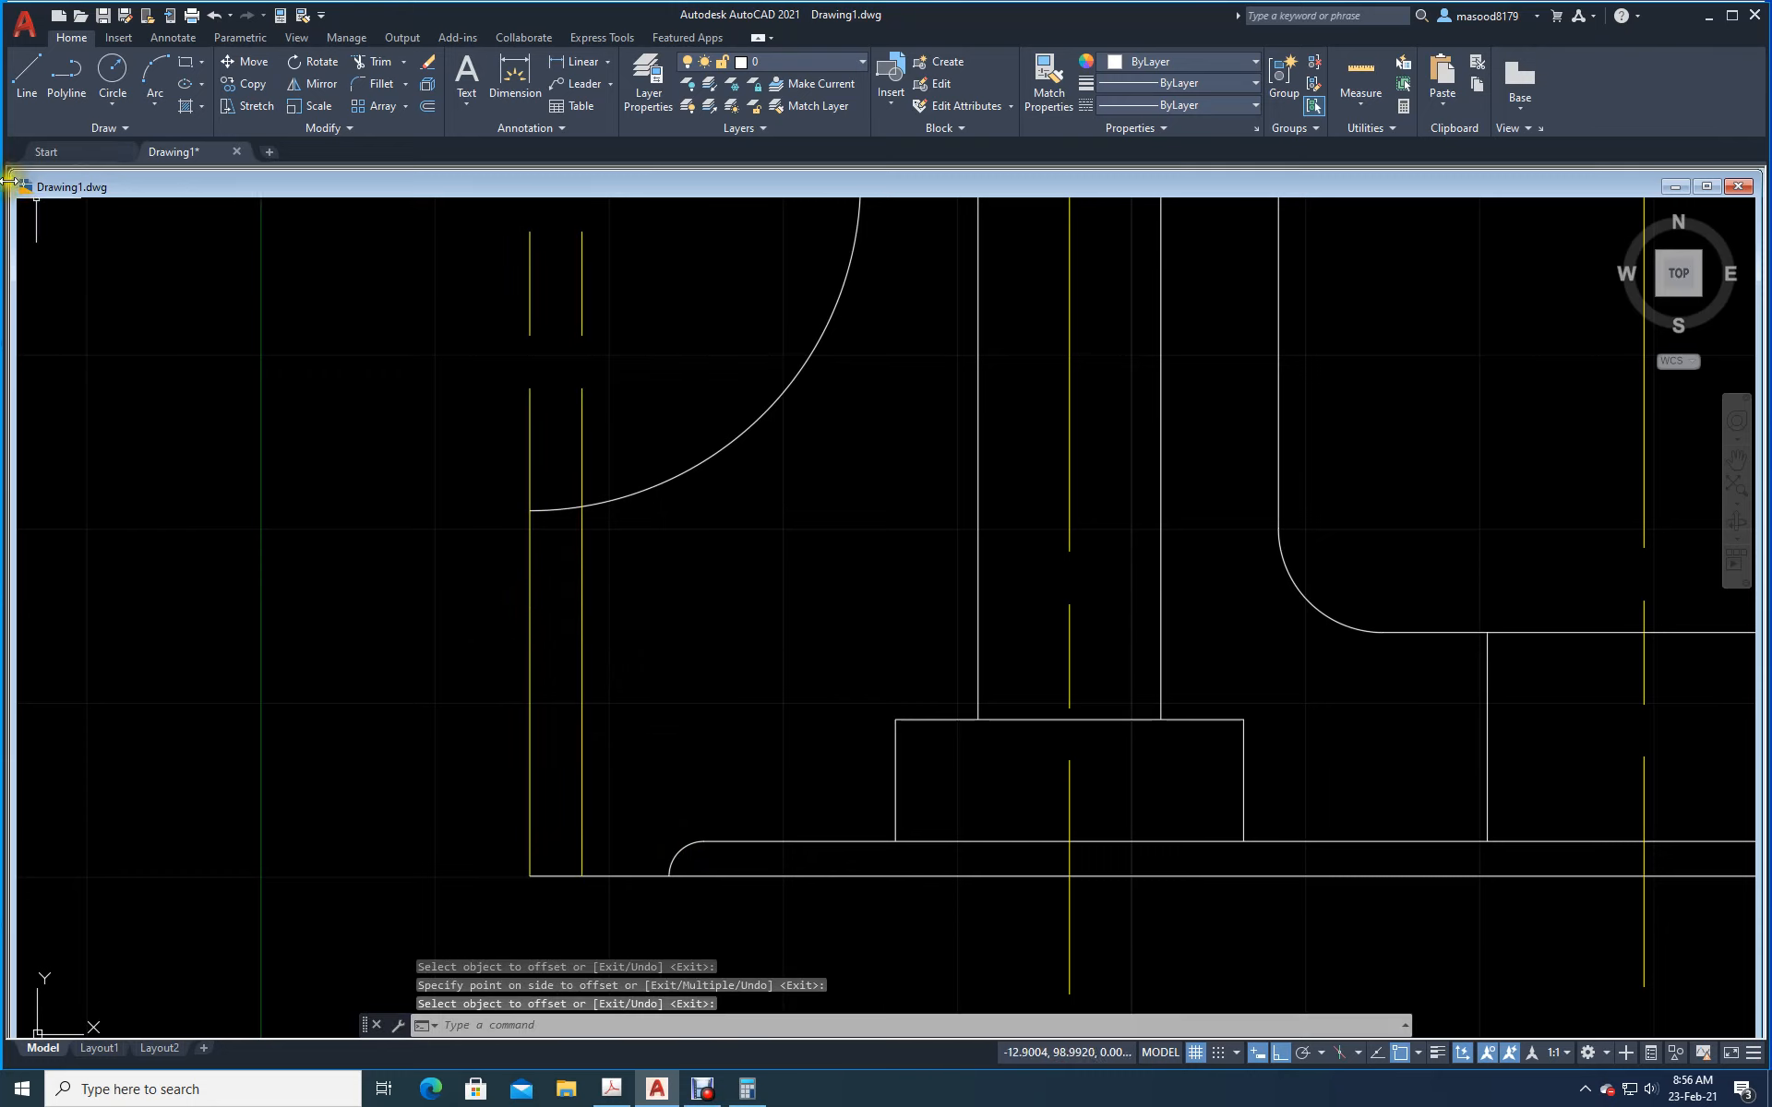
# Step: Draw a line 6 units down from the arc's lower endpoint, and continue it horizontally just past the hole-edge line
pyautogui.click(25, 77)
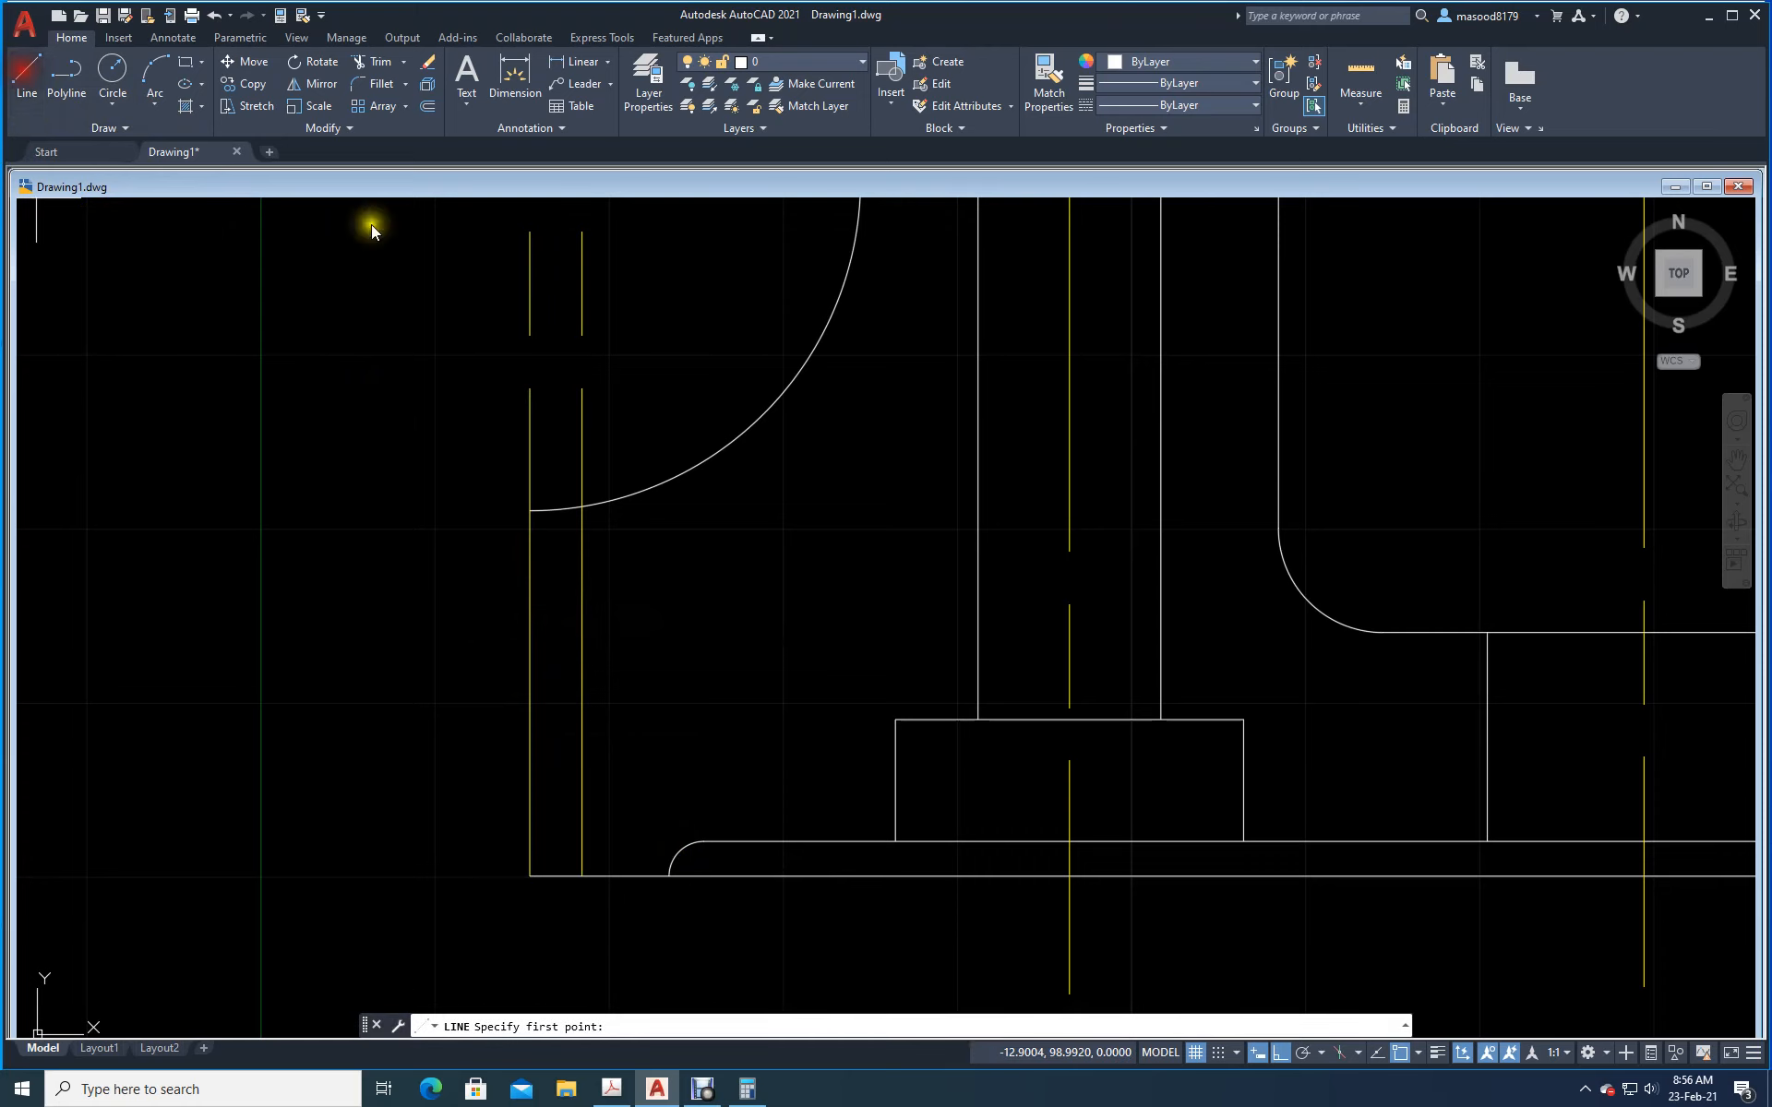
pyautogui.click(529, 510)
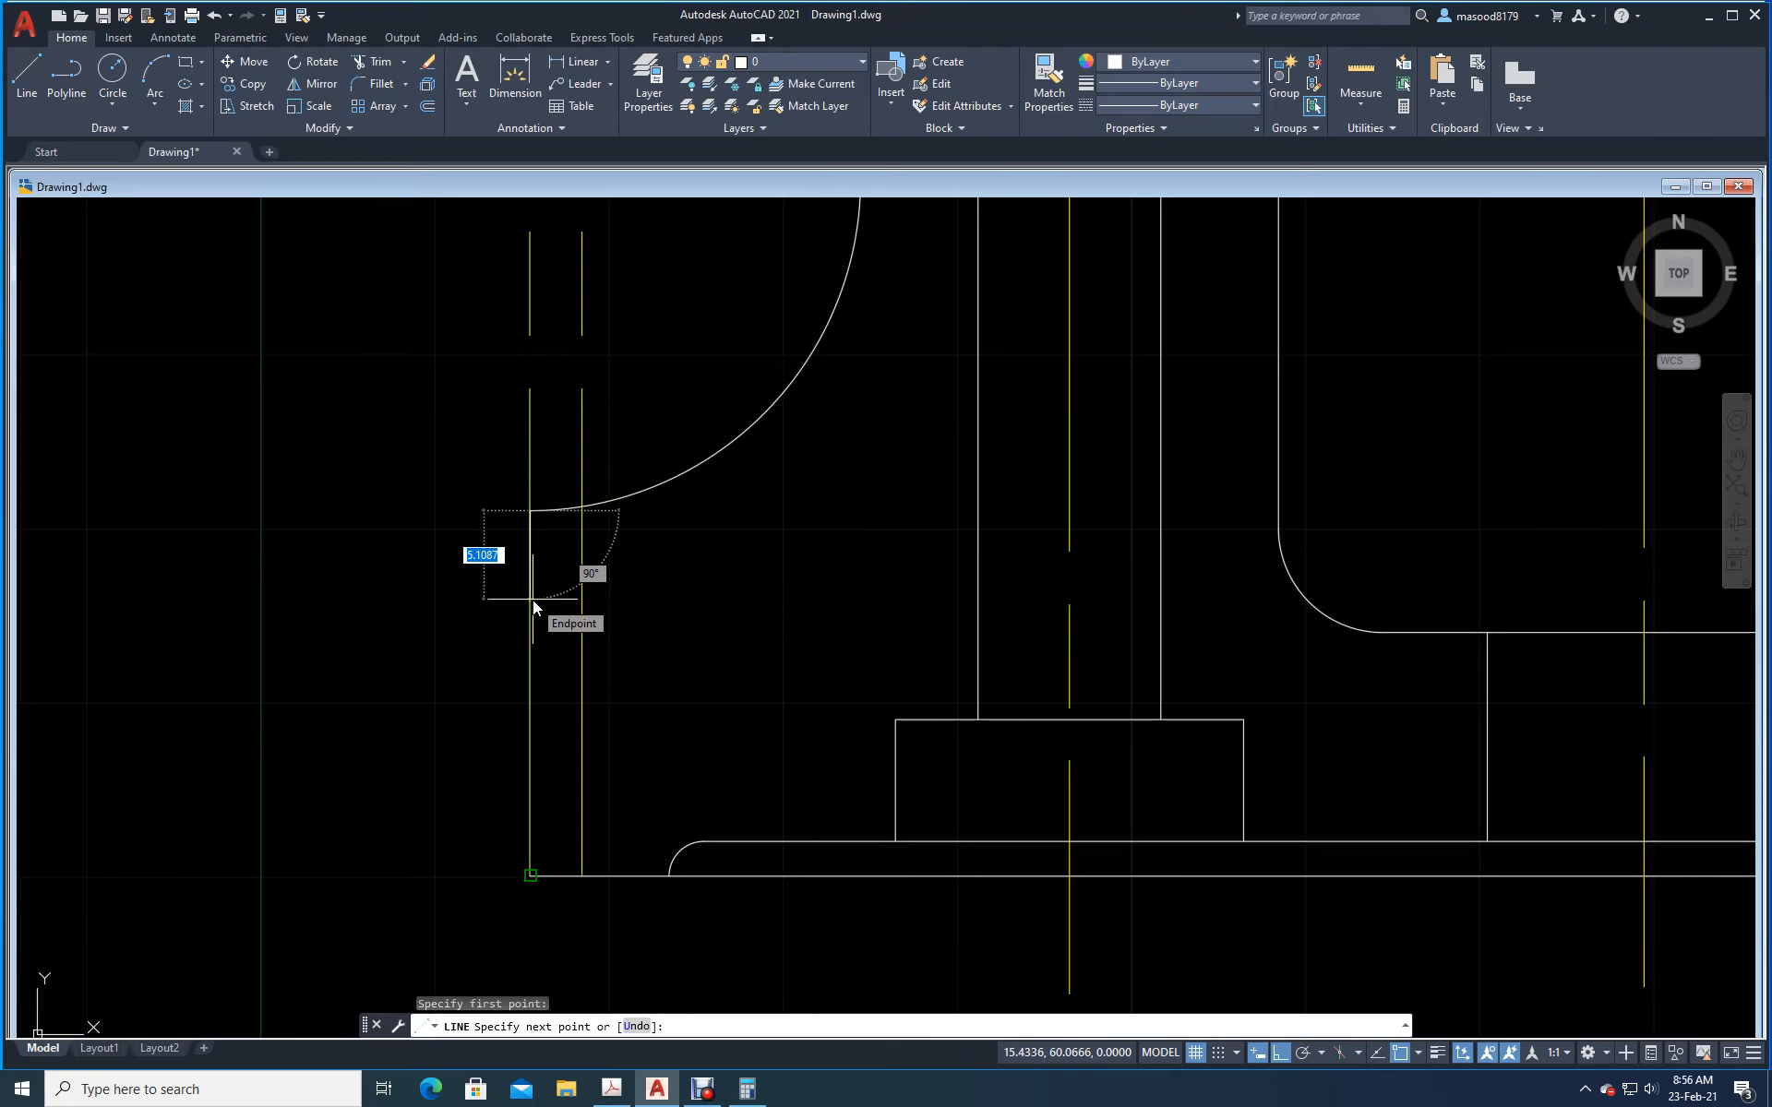
pyautogui.write('6')
pyautogui.press('Return')
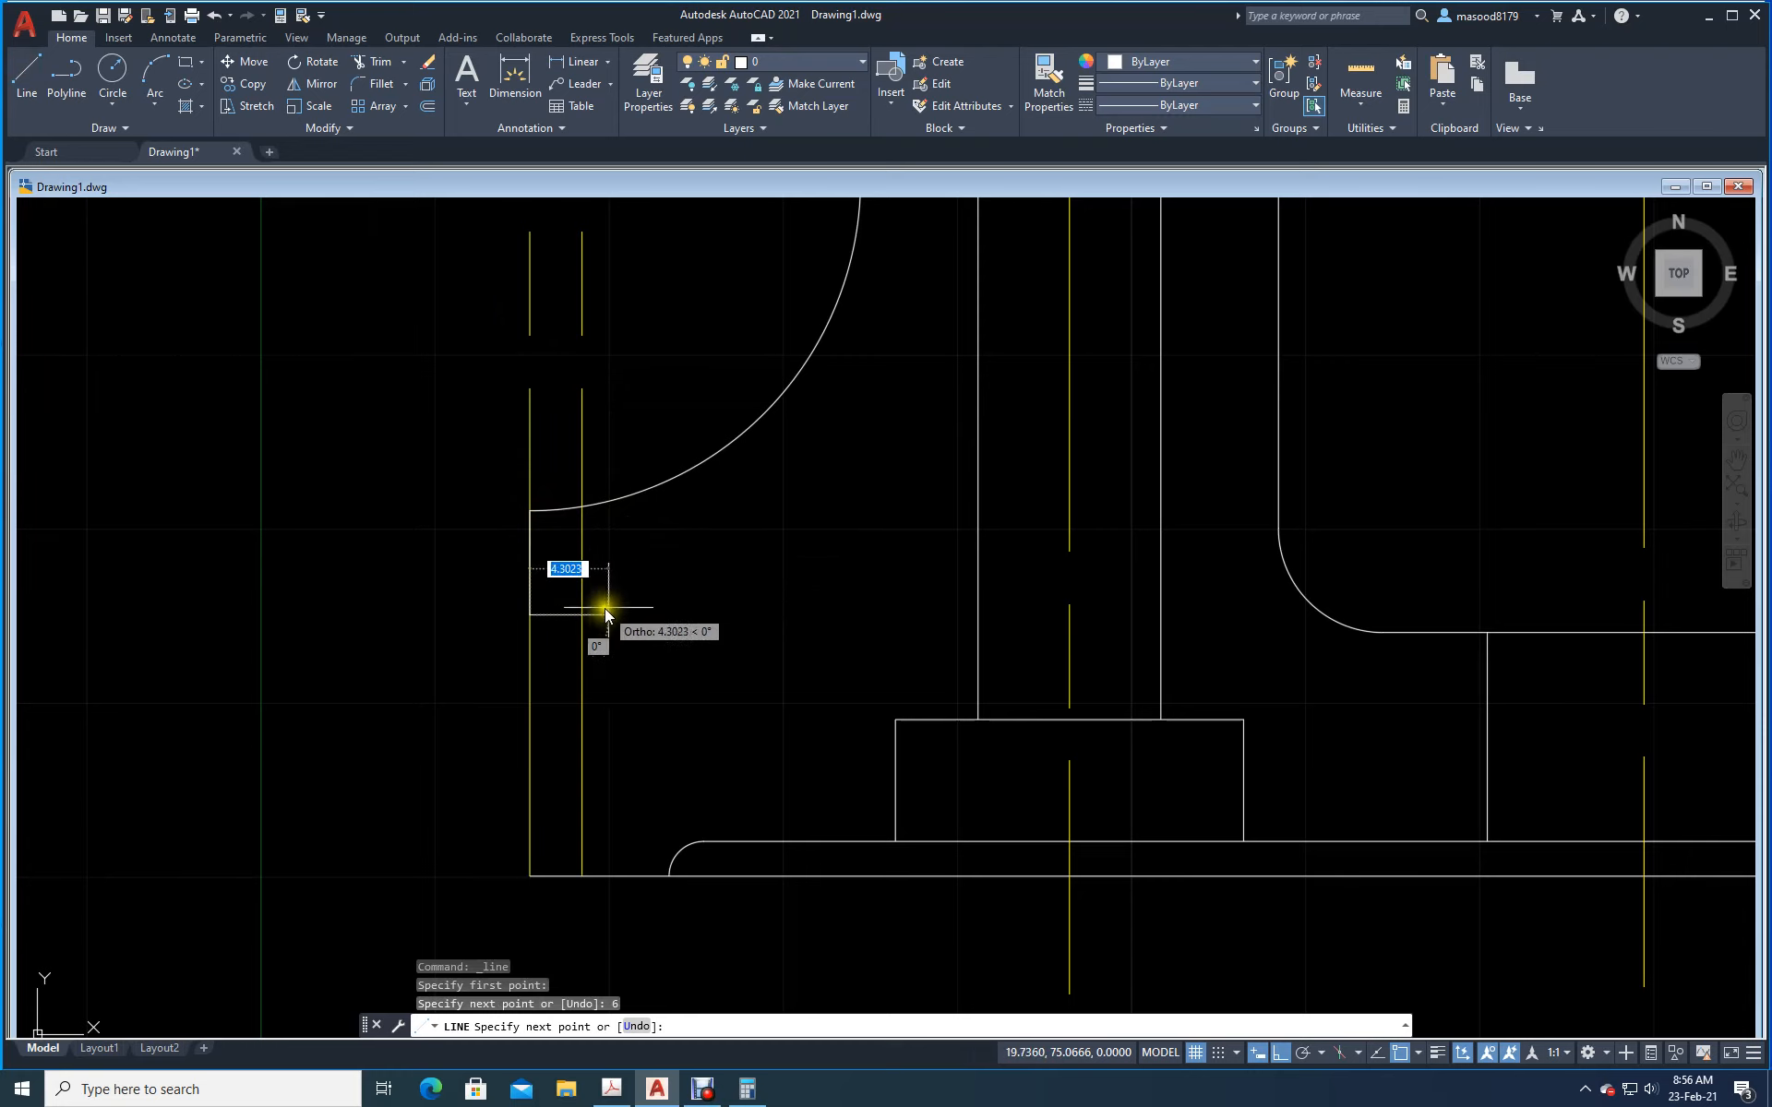
pyautogui.click(618, 614)
pyautogui.press('Return')
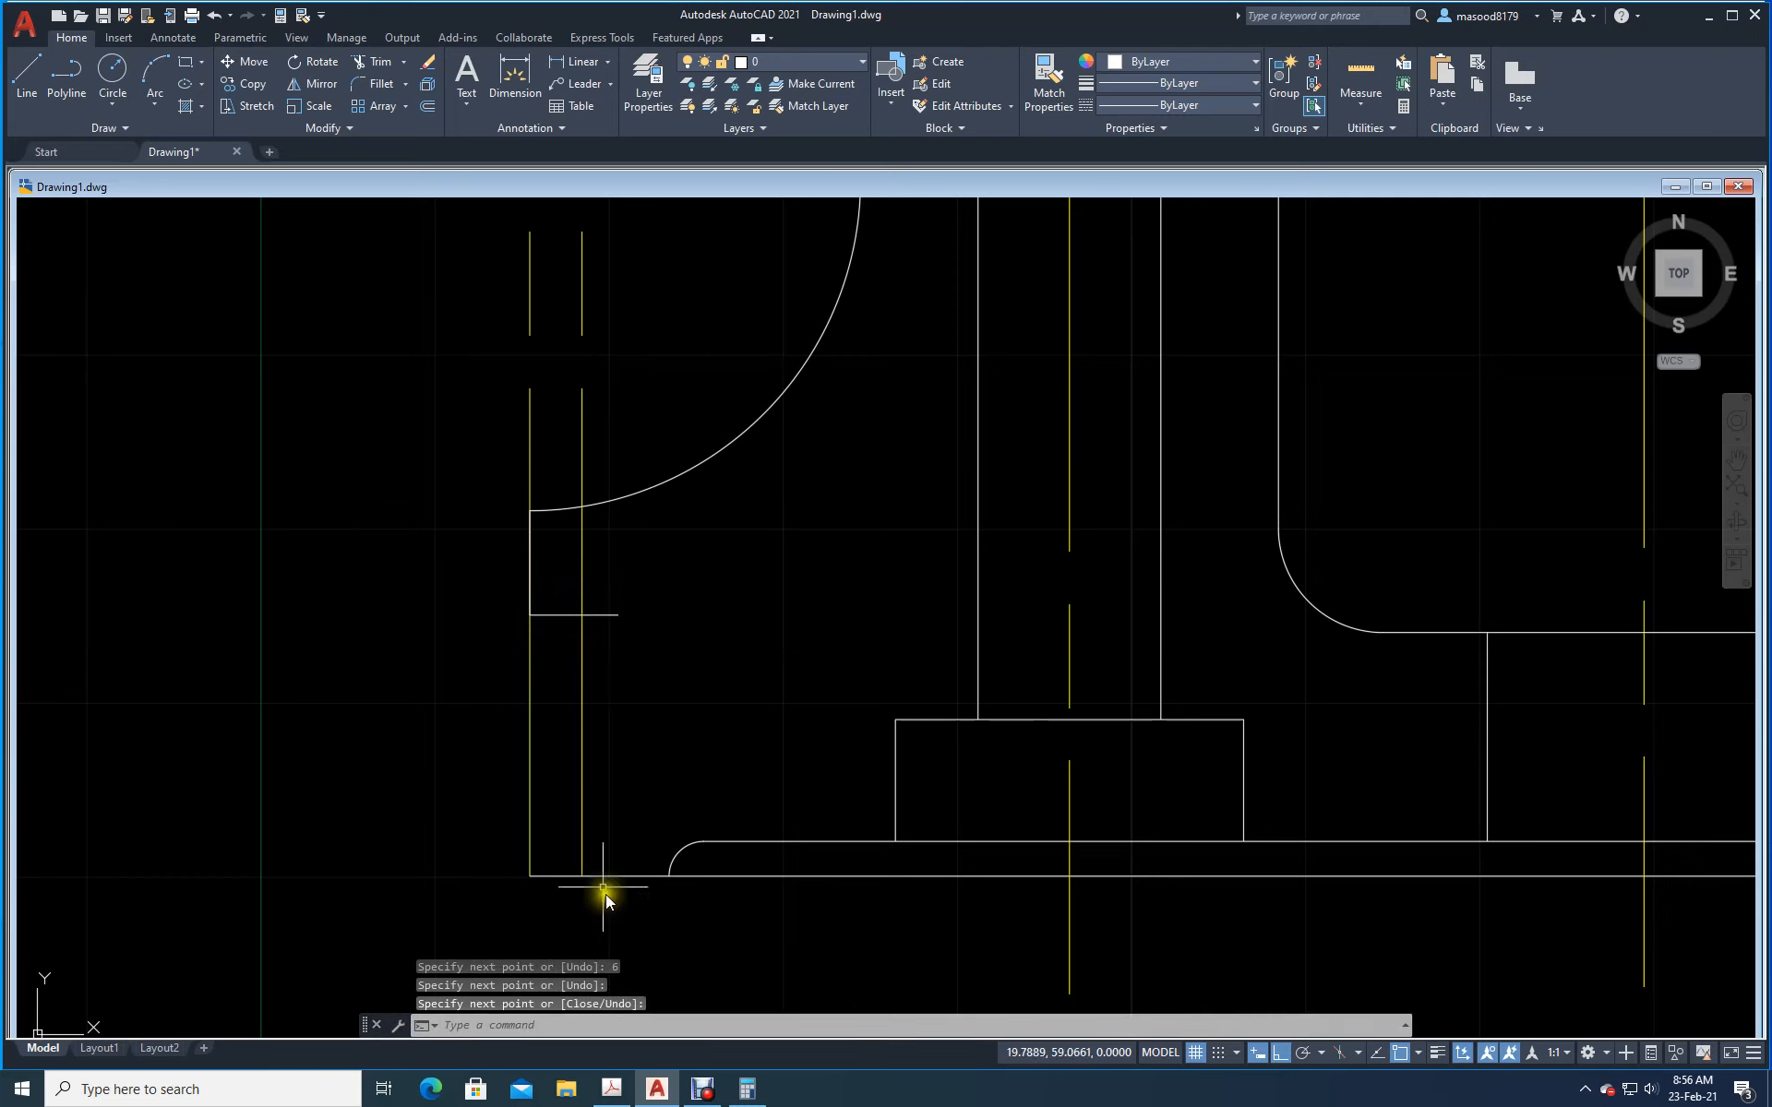
# Step: Lock layer 0 with the hole-edge line and short horizontal line selected, and clear the selection
pyautogui.click(612, 679)
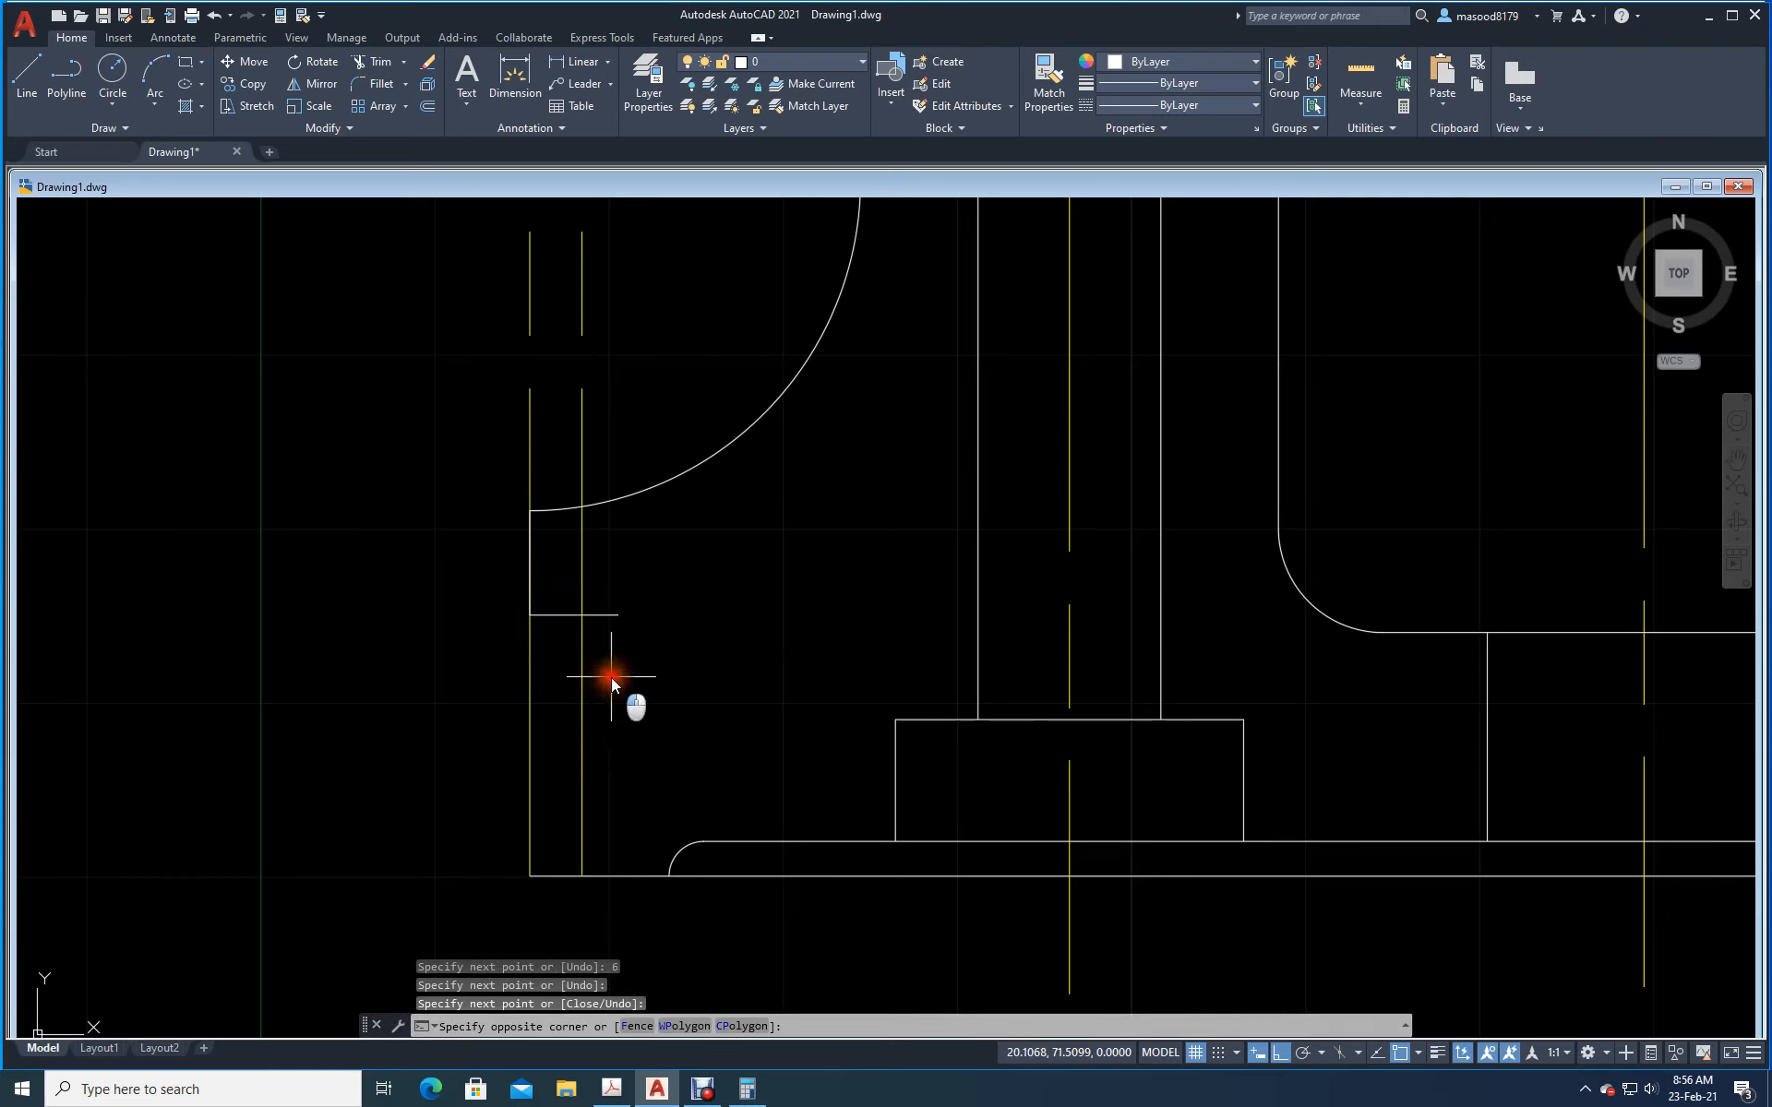
pyautogui.click(567, 600)
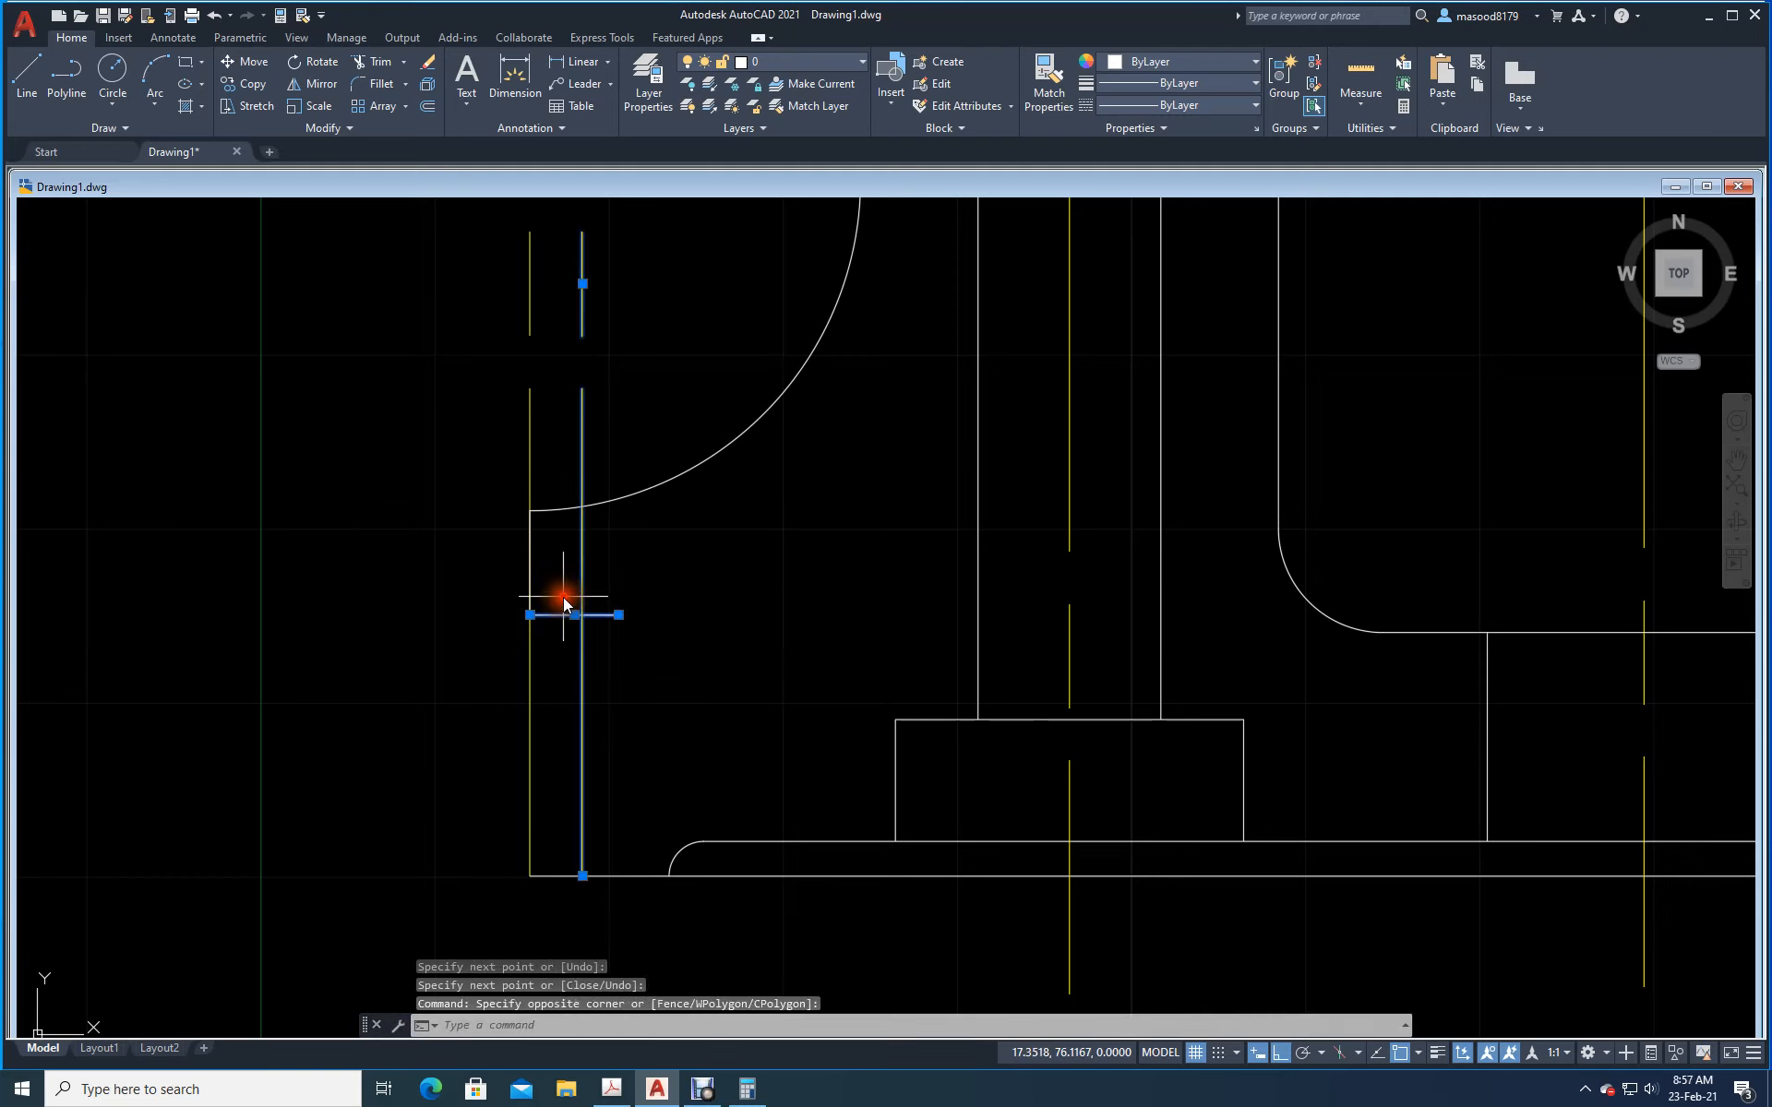
pyautogui.click(863, 61)
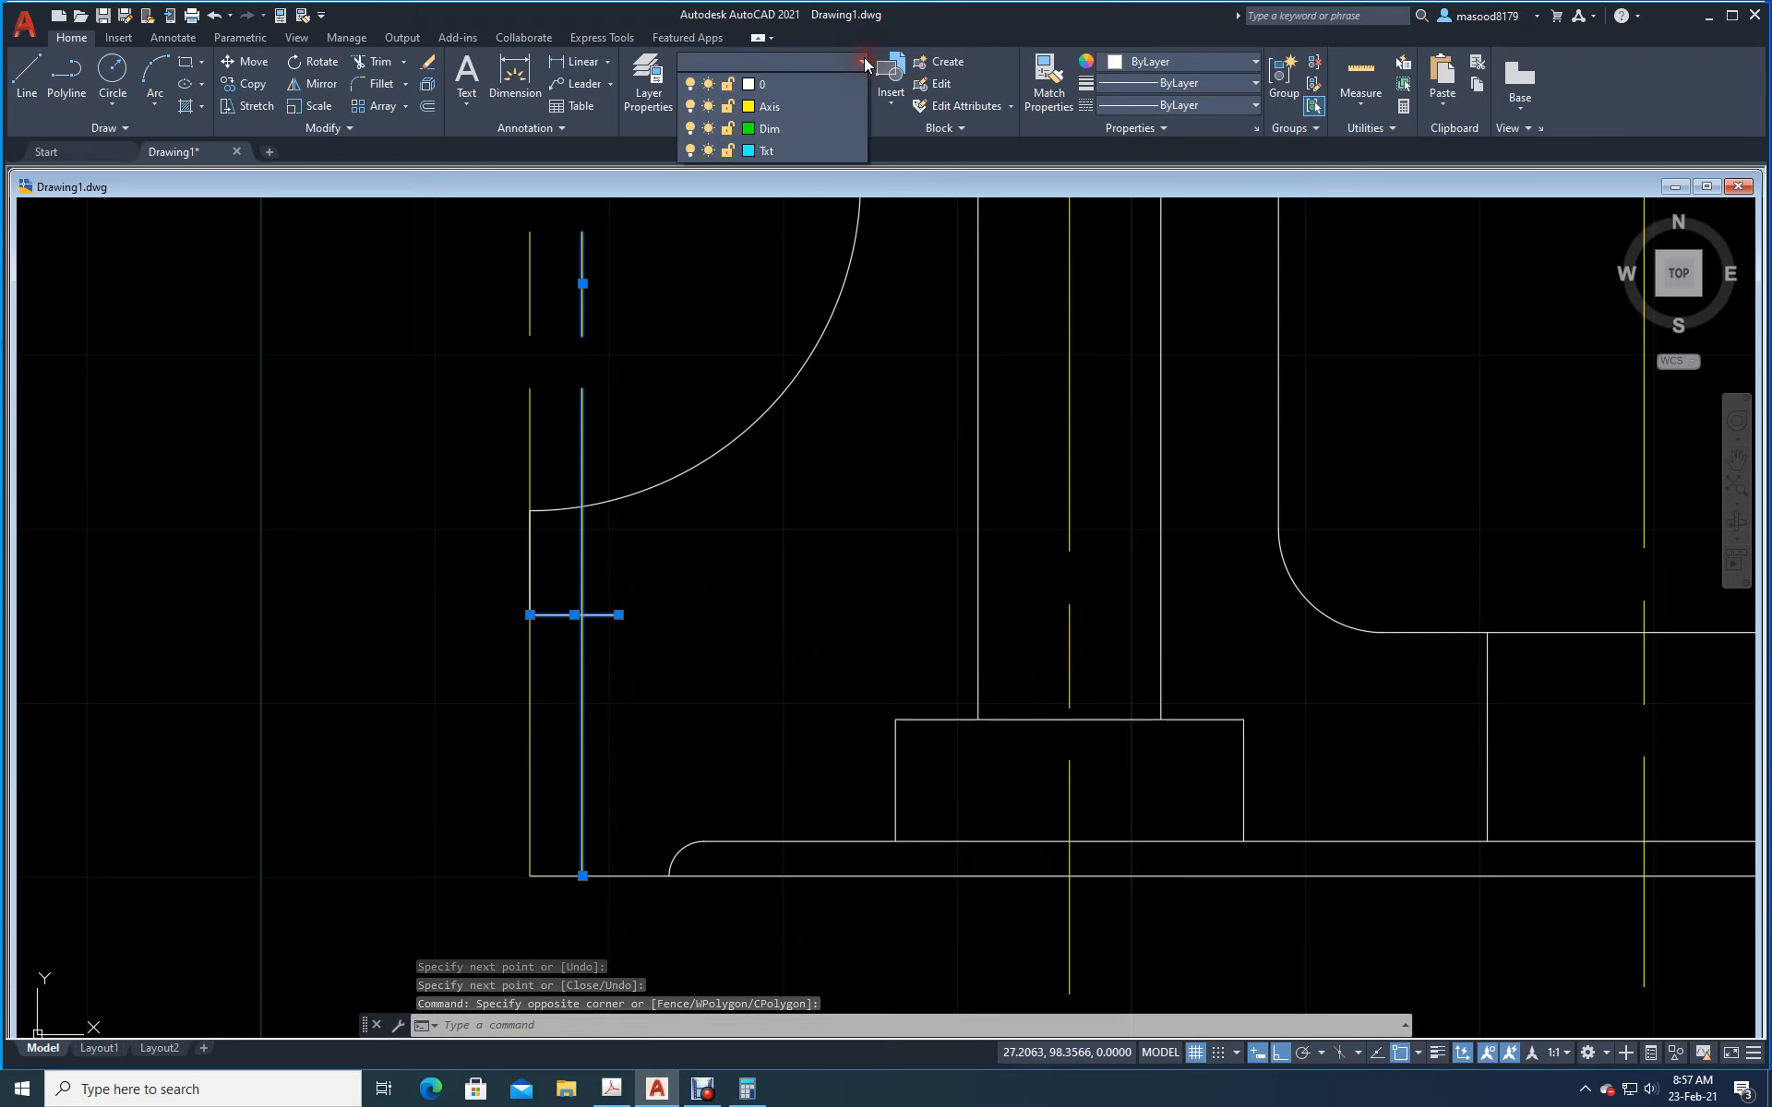
pyautogui.click(727, 85)
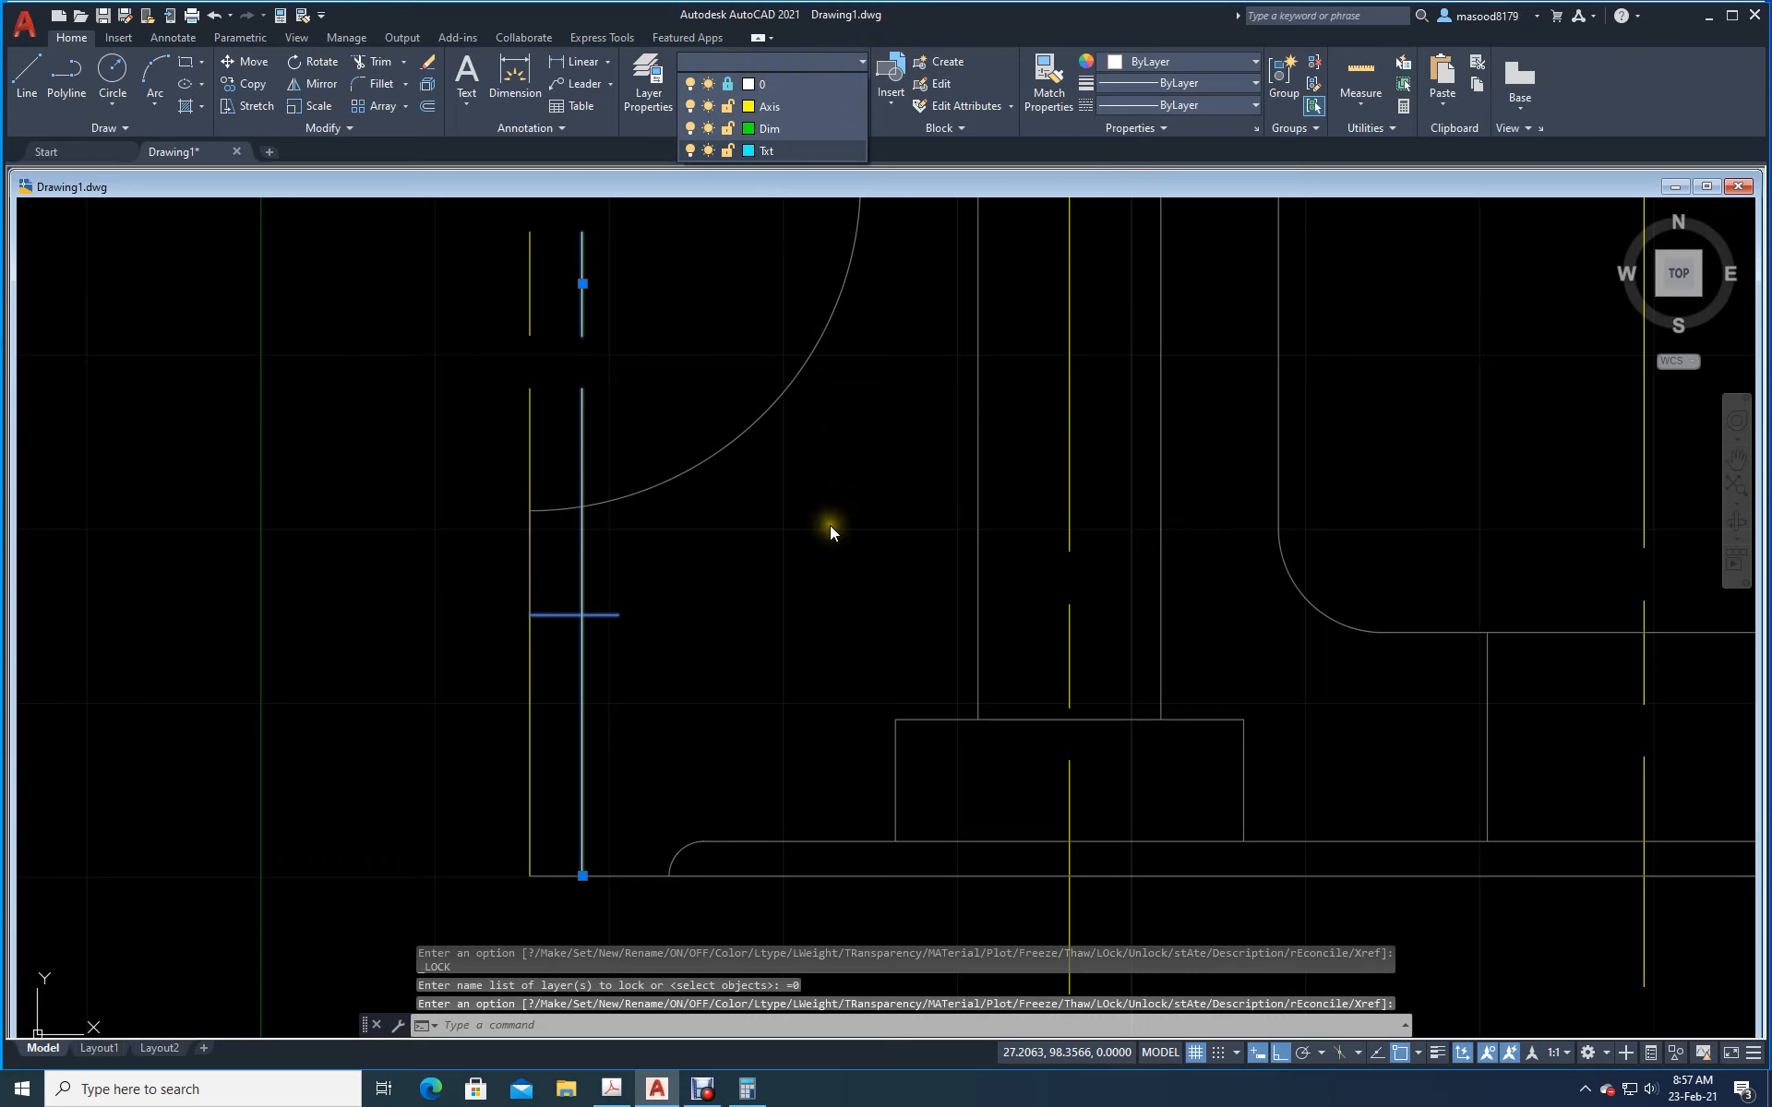
pyautogui.press('Escape')
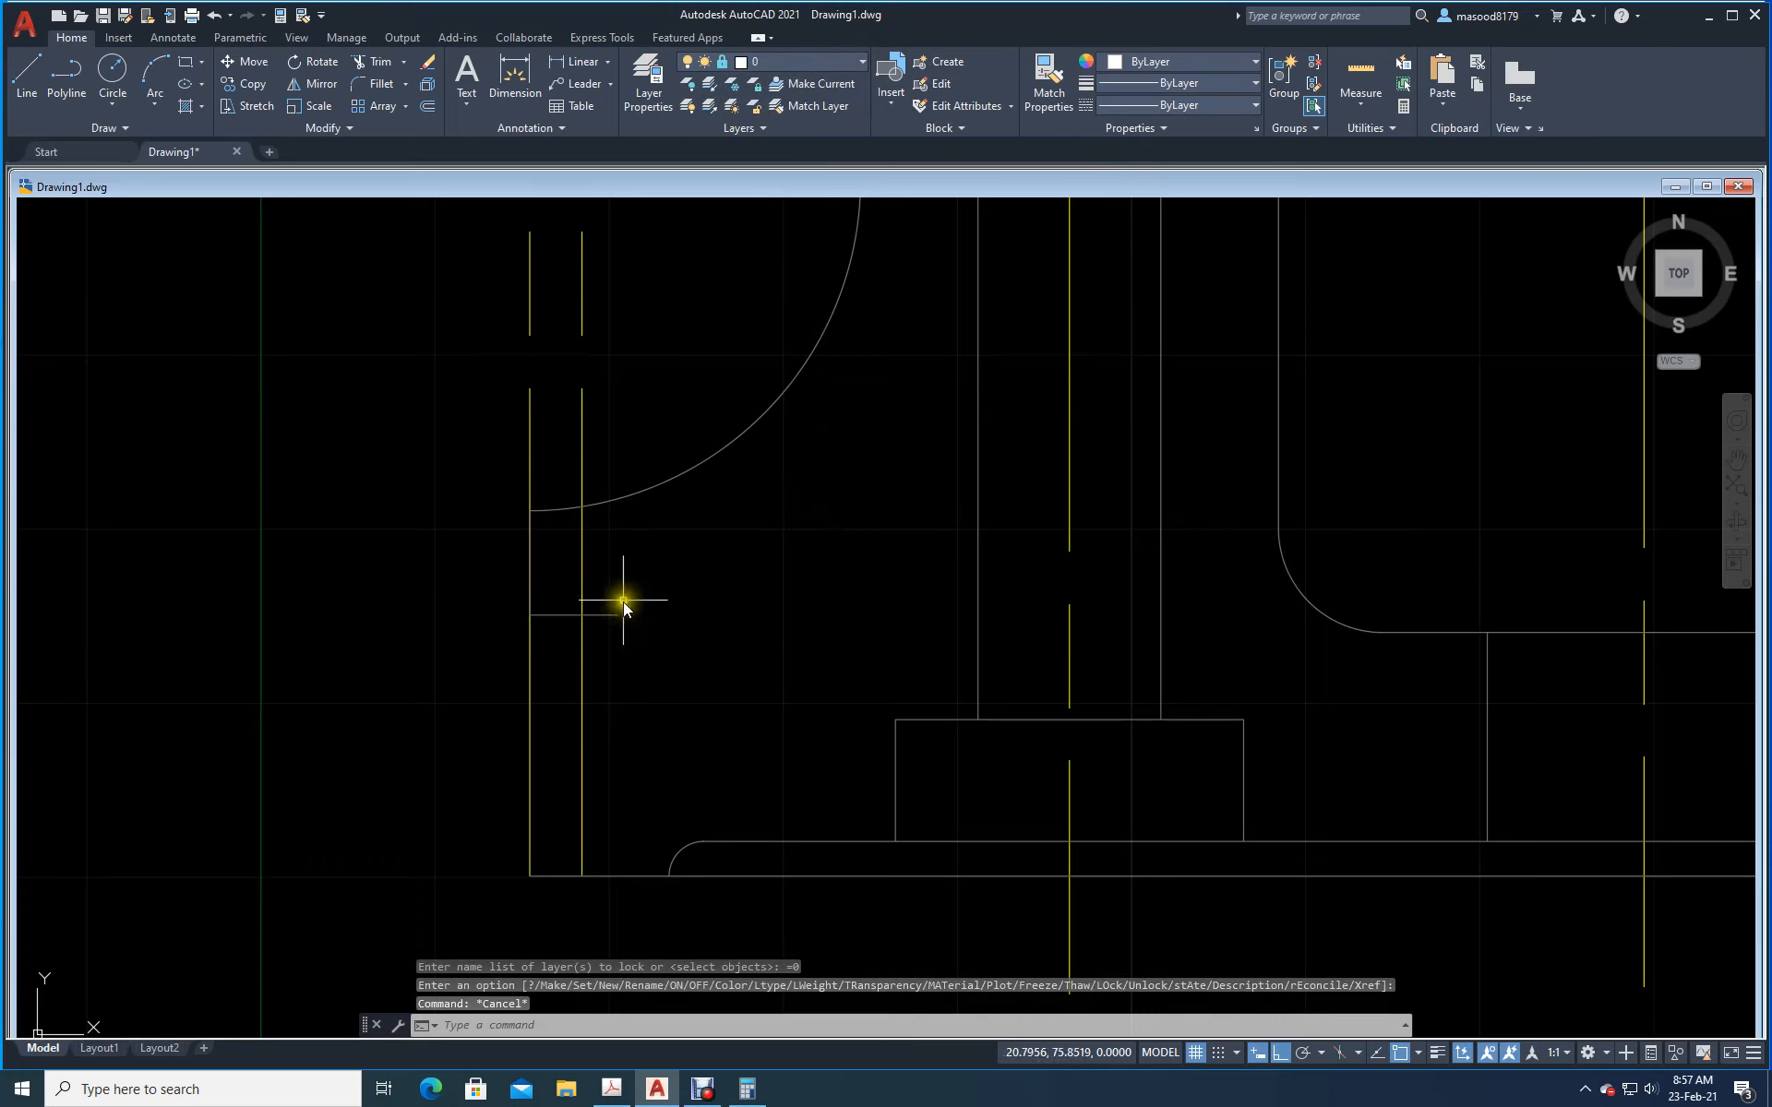
# Step: Move the small hole's edge line from the Axis layer to layer 0
pyautogui.click(582, 579)
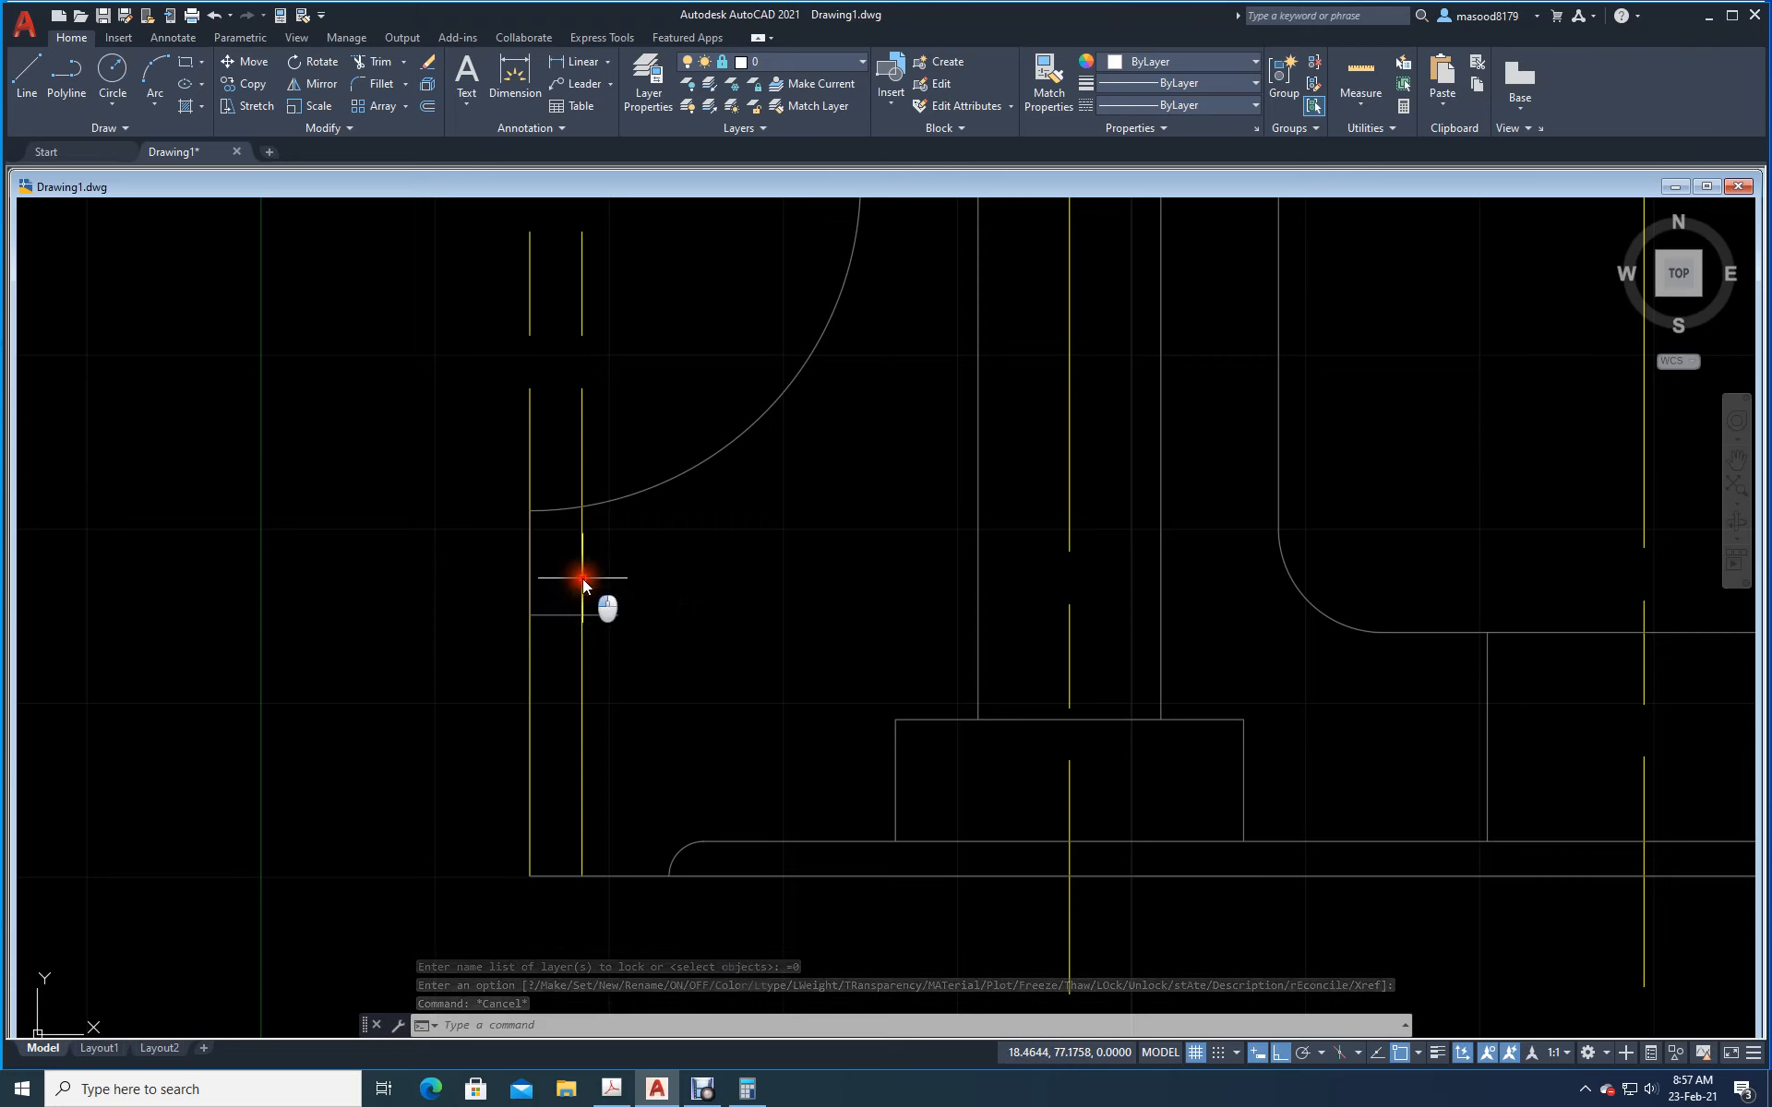
pyautogui.click(863, 63)
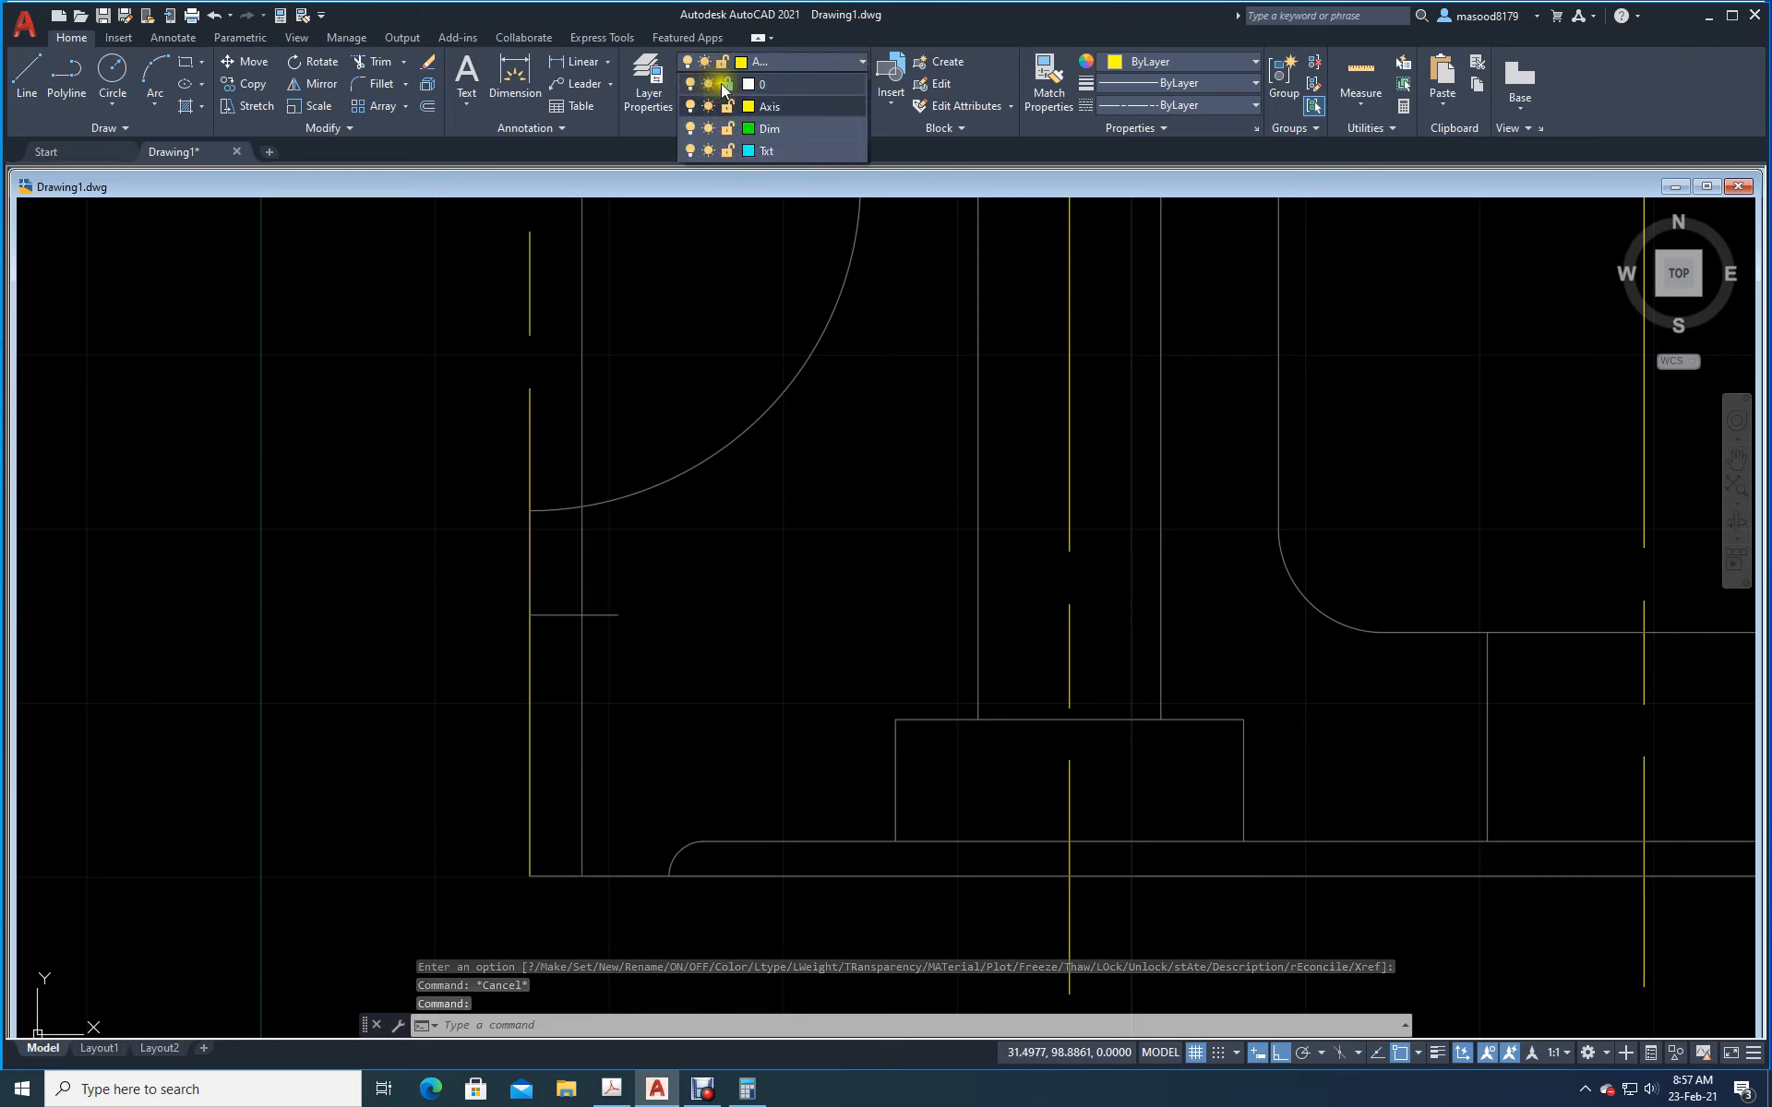
pyautogui.click(794, 83)
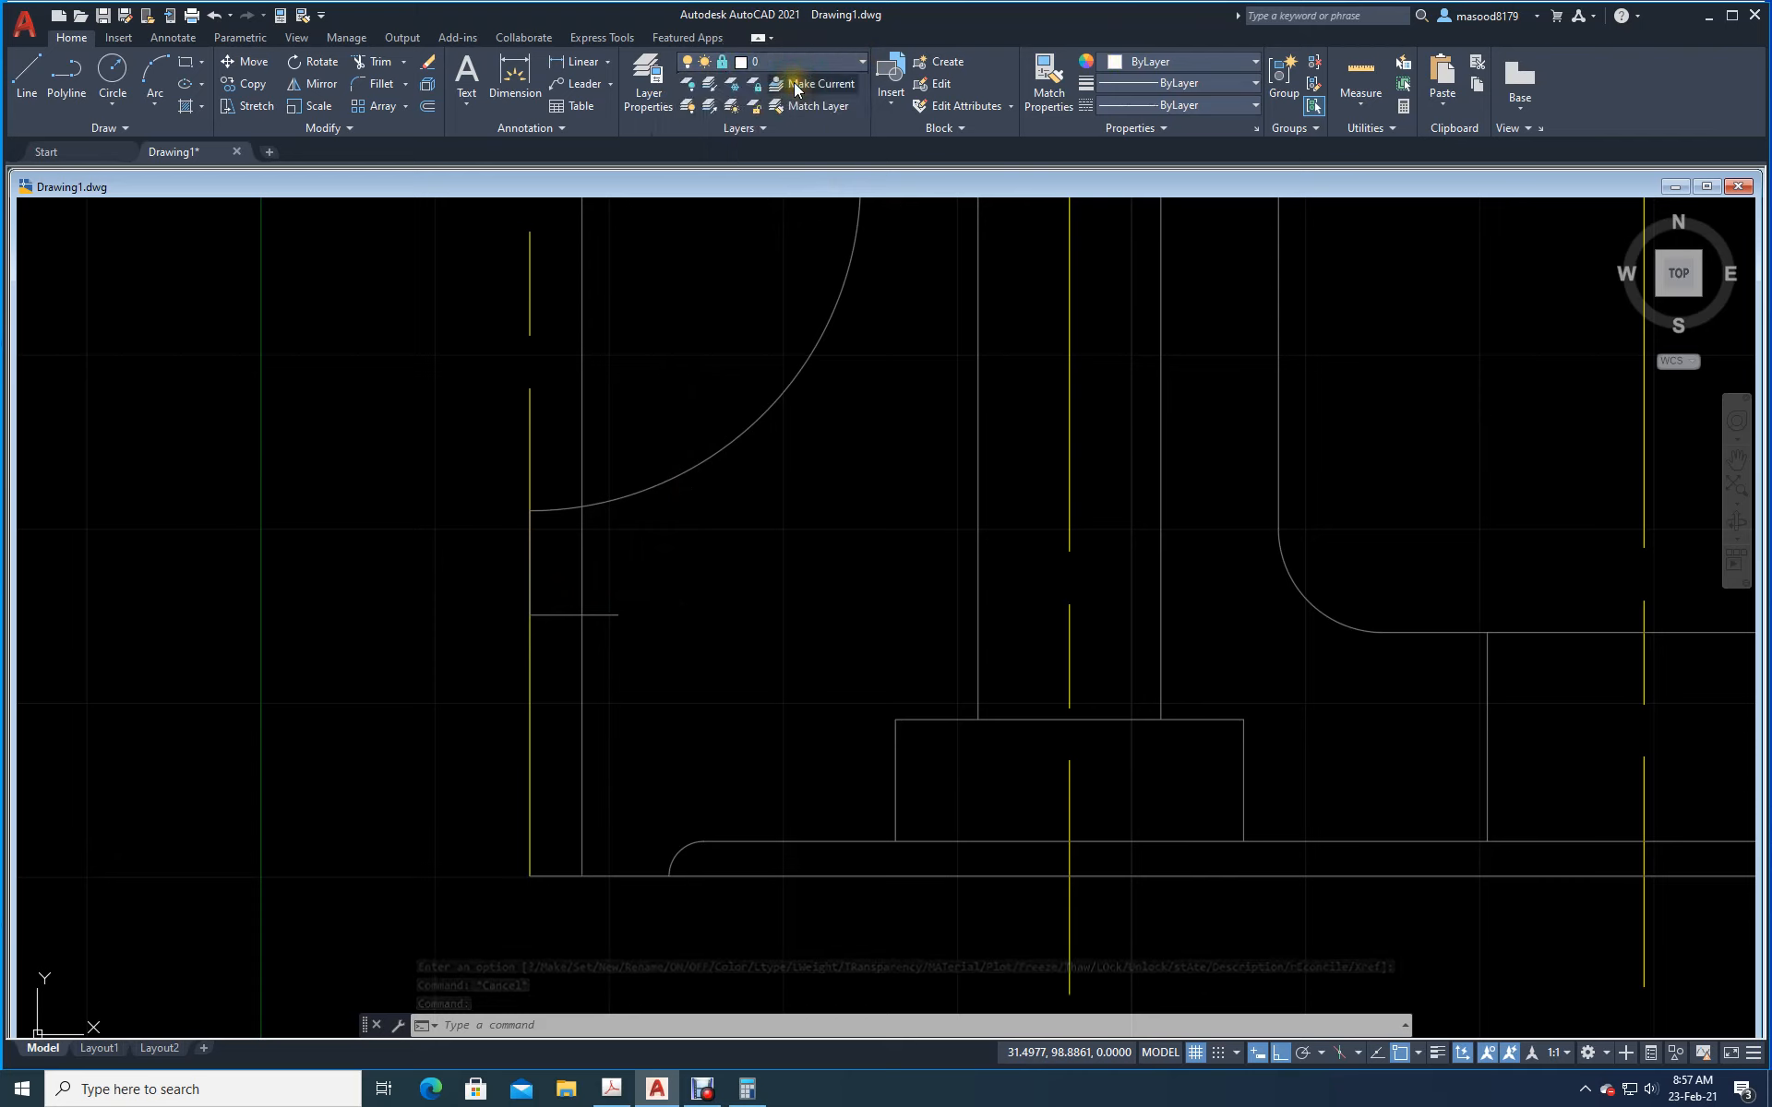
pyautogui.press('Escape')
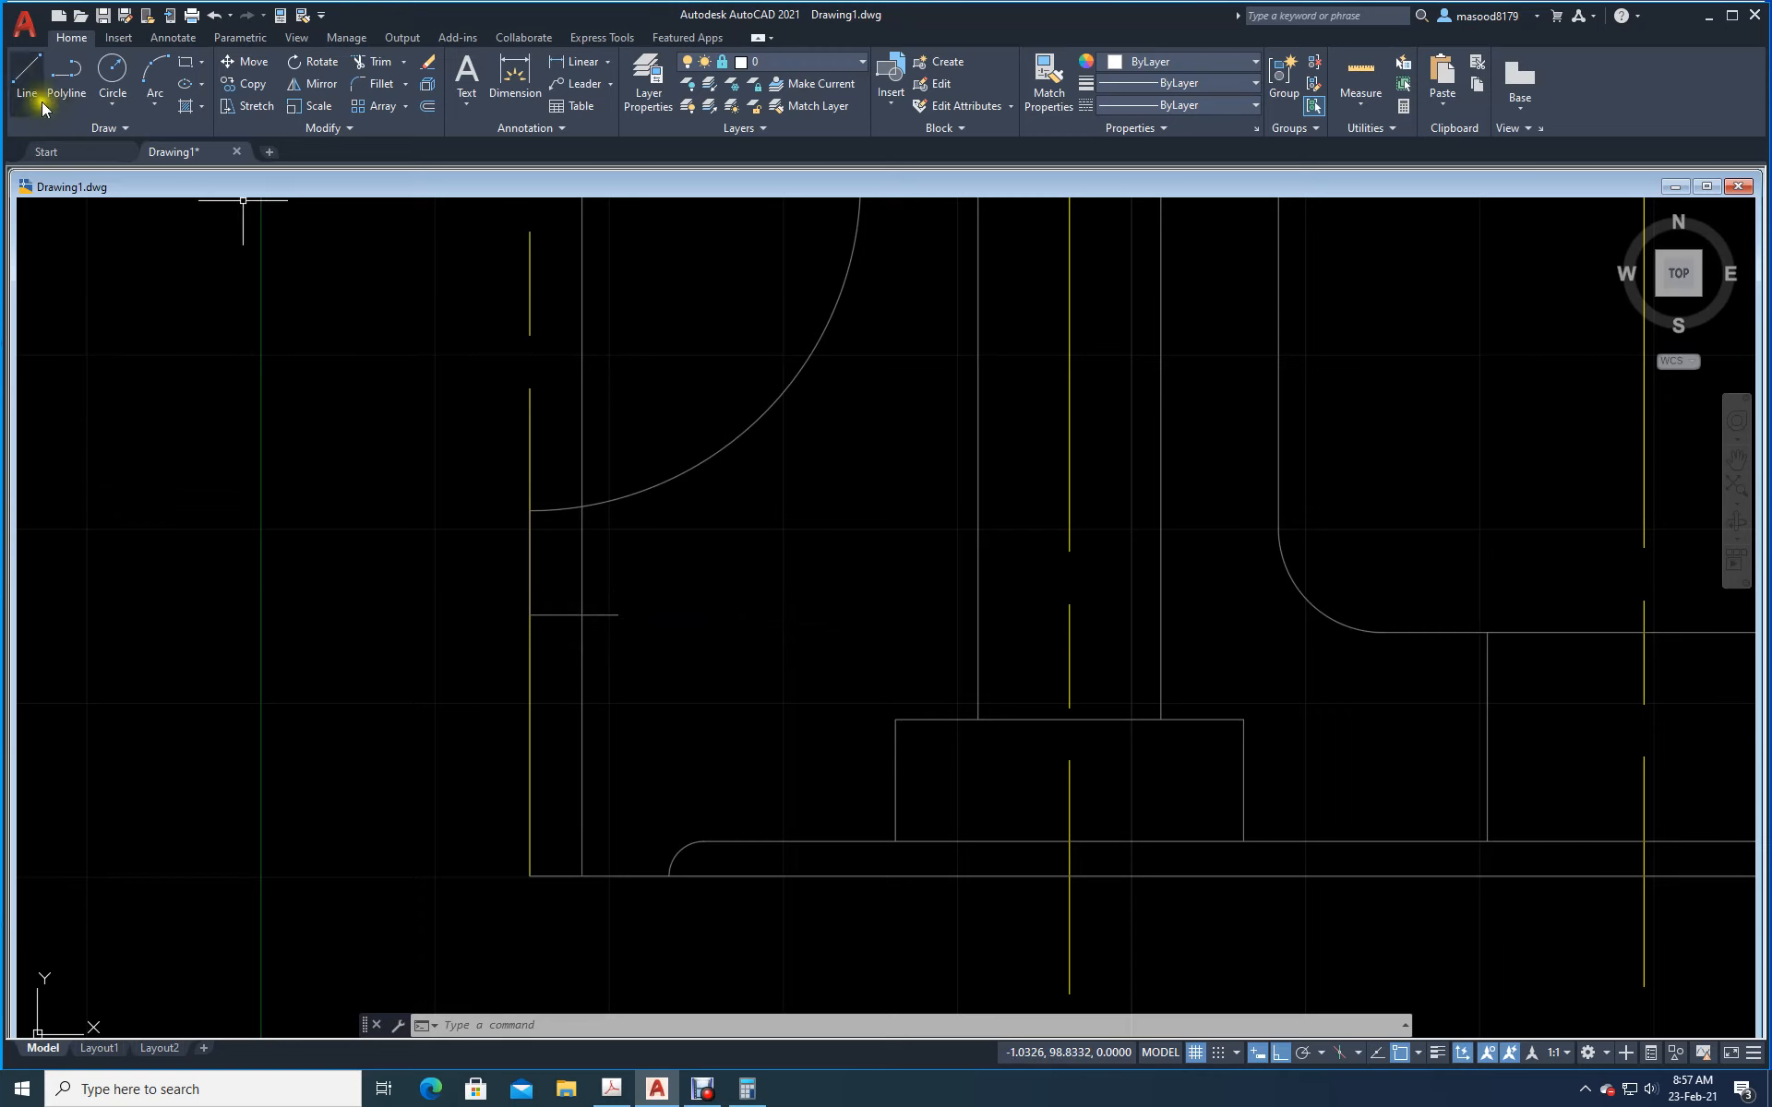
# Step: With ortho off, draw a line about 6.4 units long at 150° from the hole-edge intersection, sloping down past the axis
pyautogui.click(28, 78)
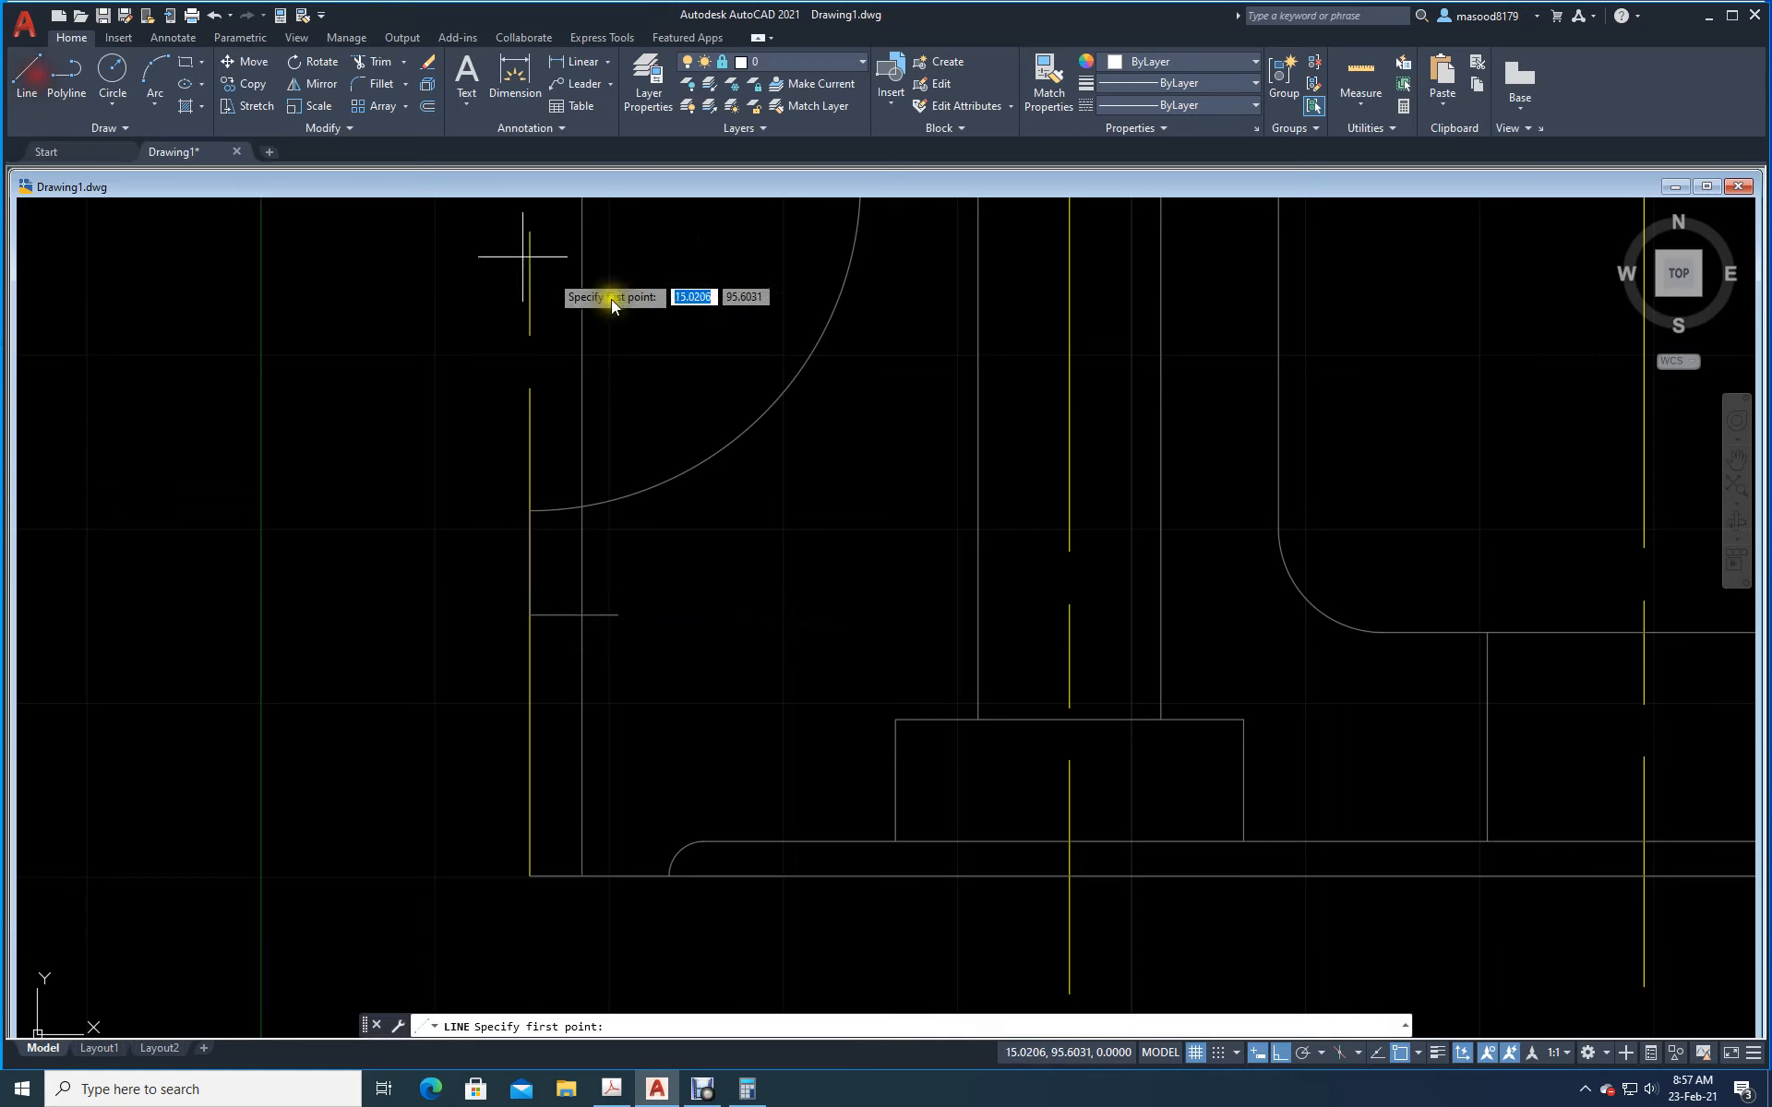
pyautogui.click(581, 614)
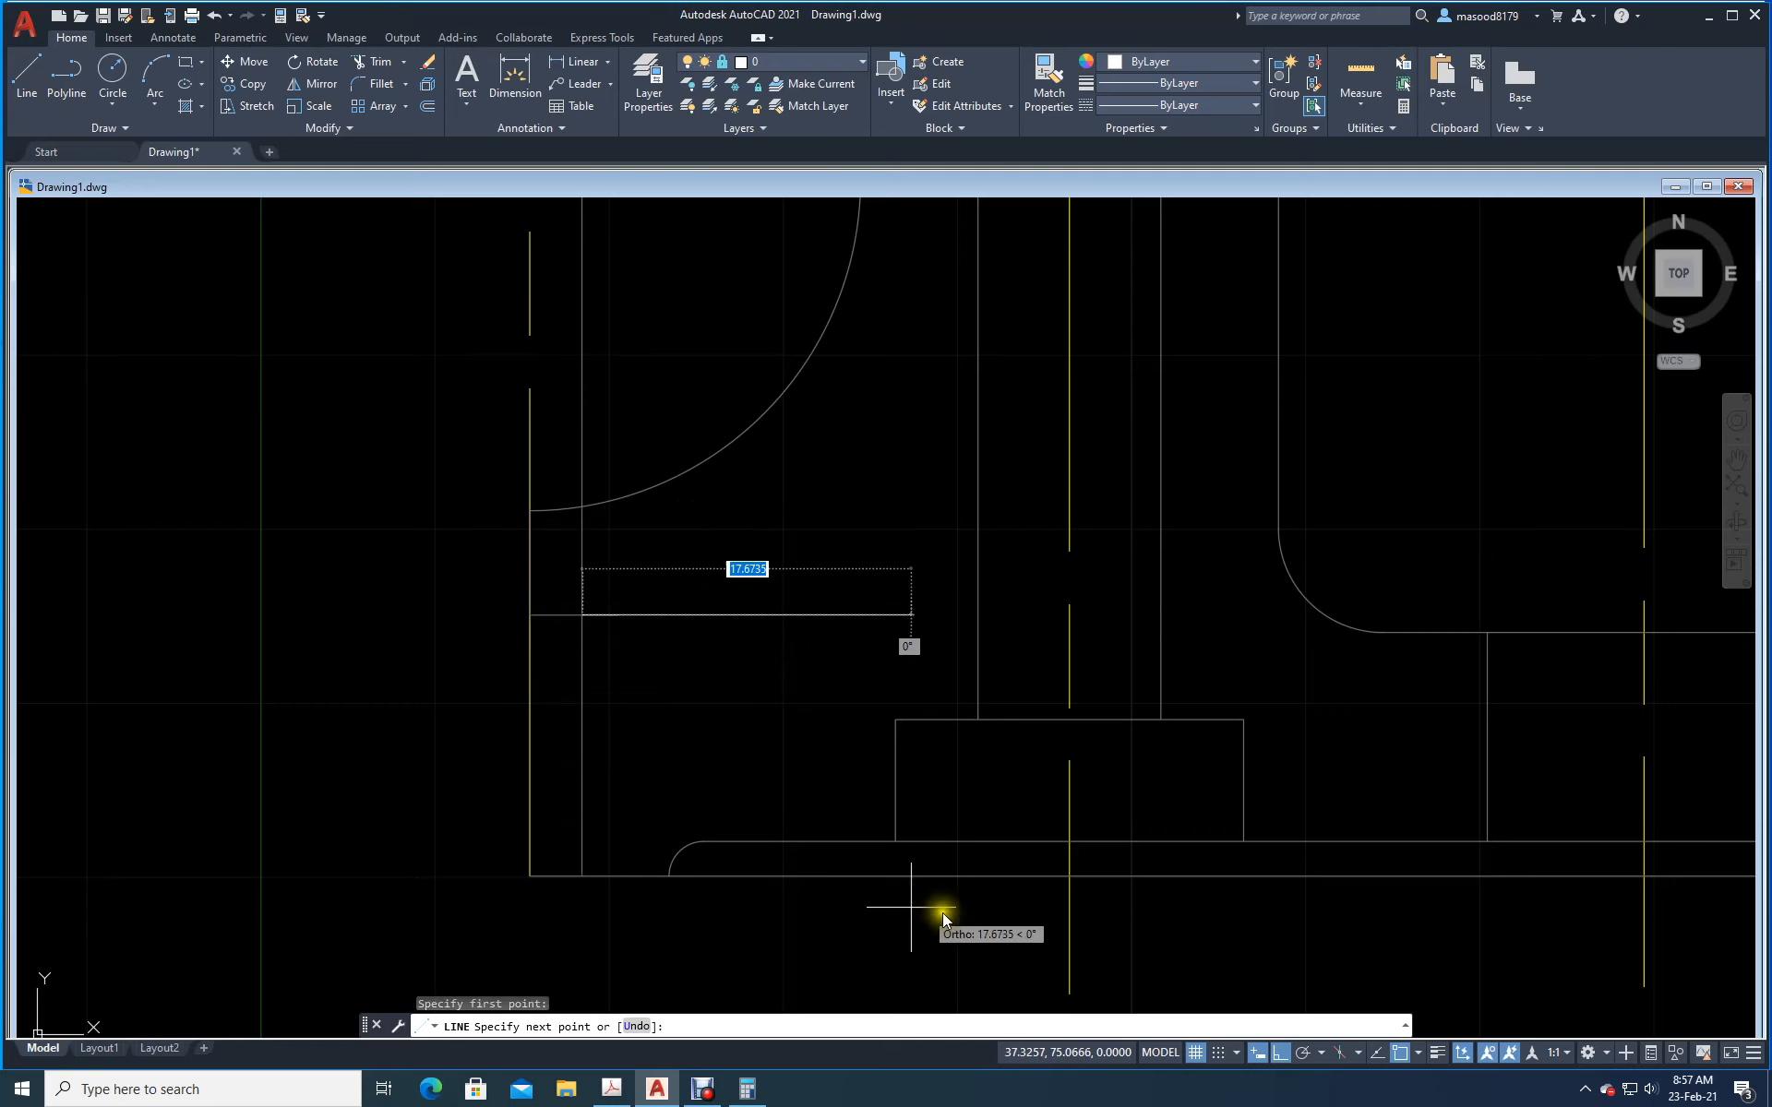
pyautogui.click(1280, 1052)
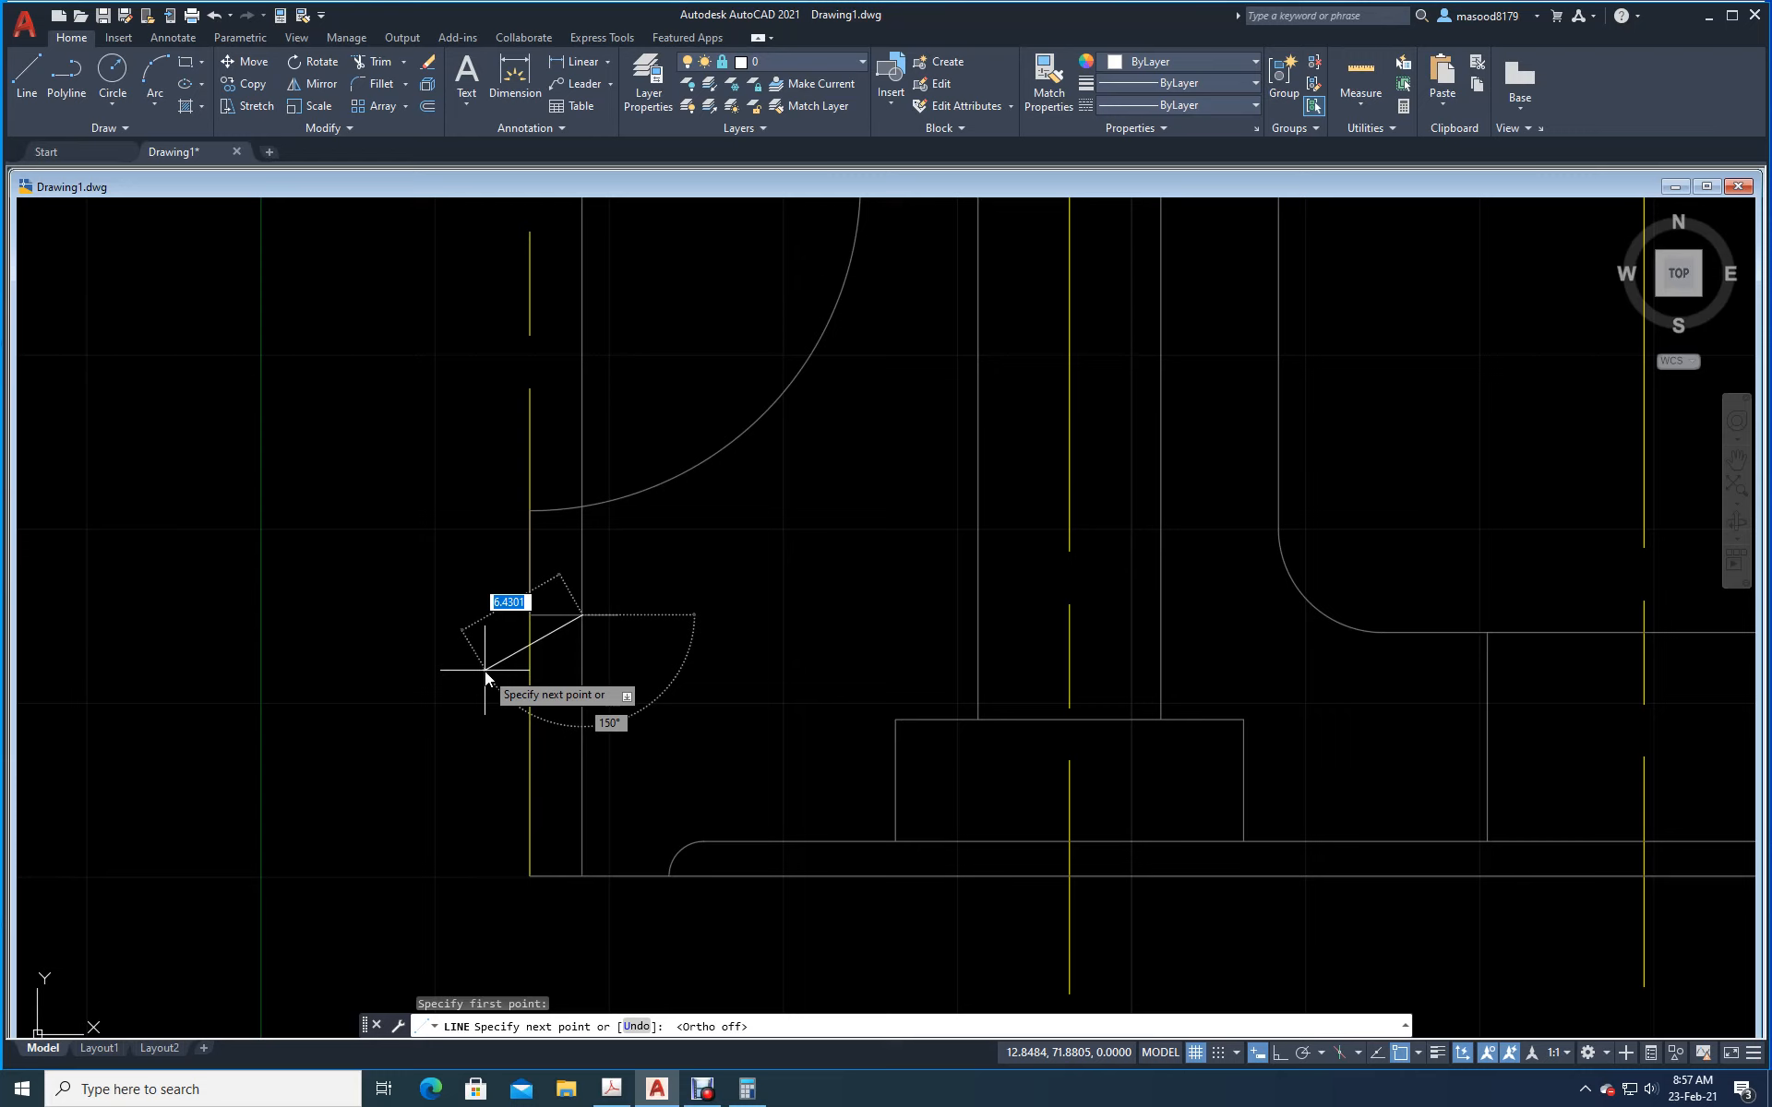
pyautogui.press('Tab')
pyautogui.write('150')
pyautogui.press('Return')
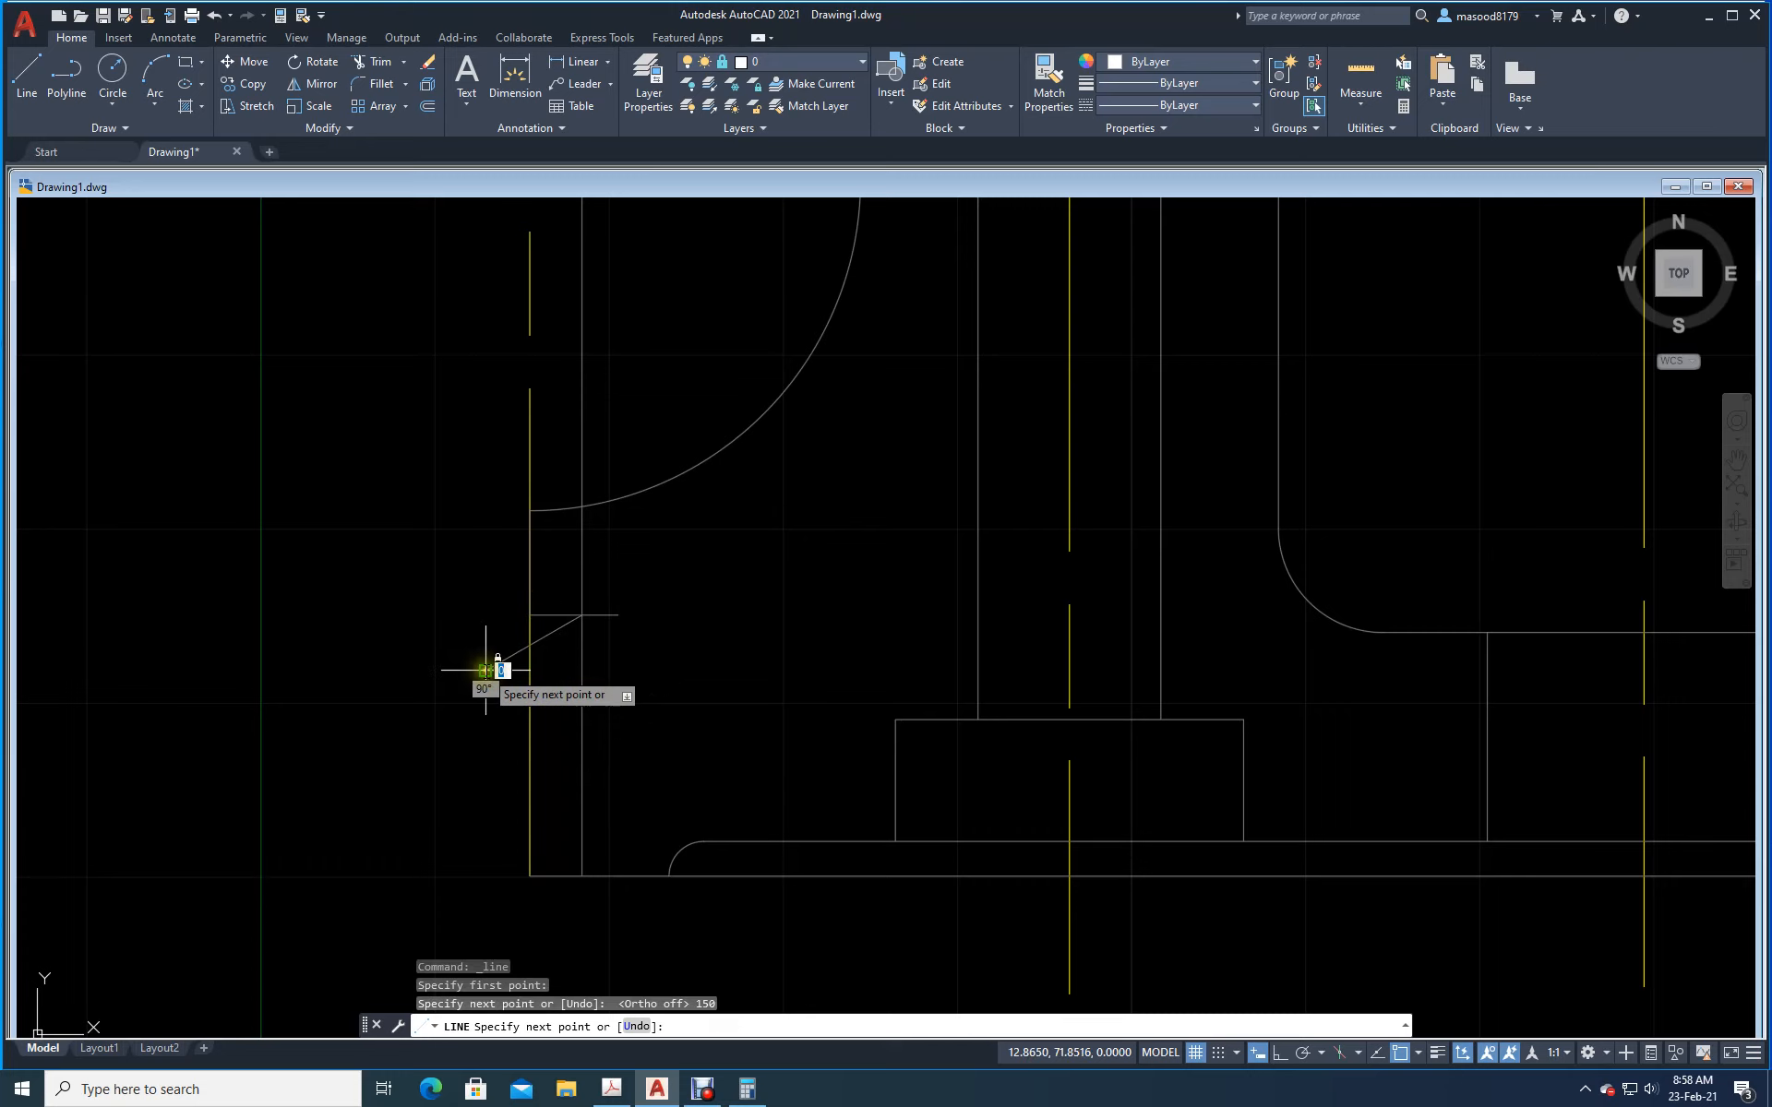
pyautogui.press('Return')
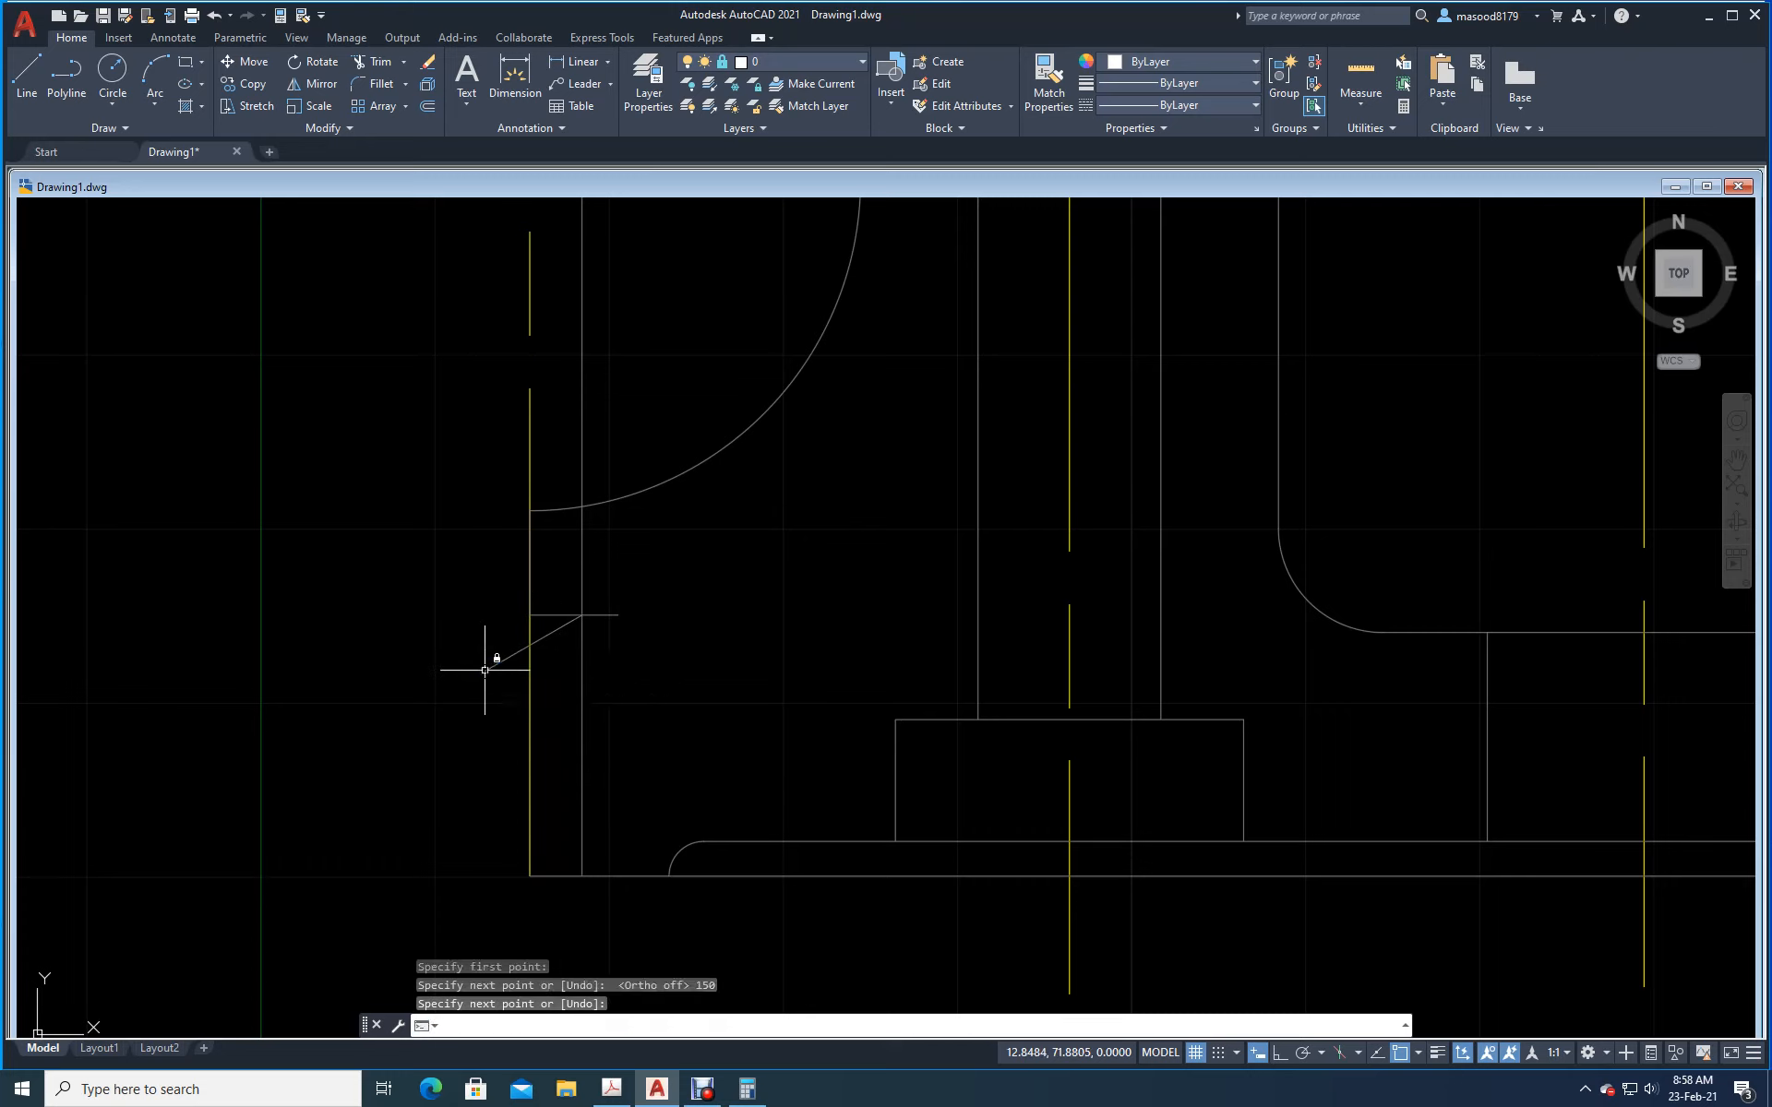
pyautogui.scroll(2, 523, 621)
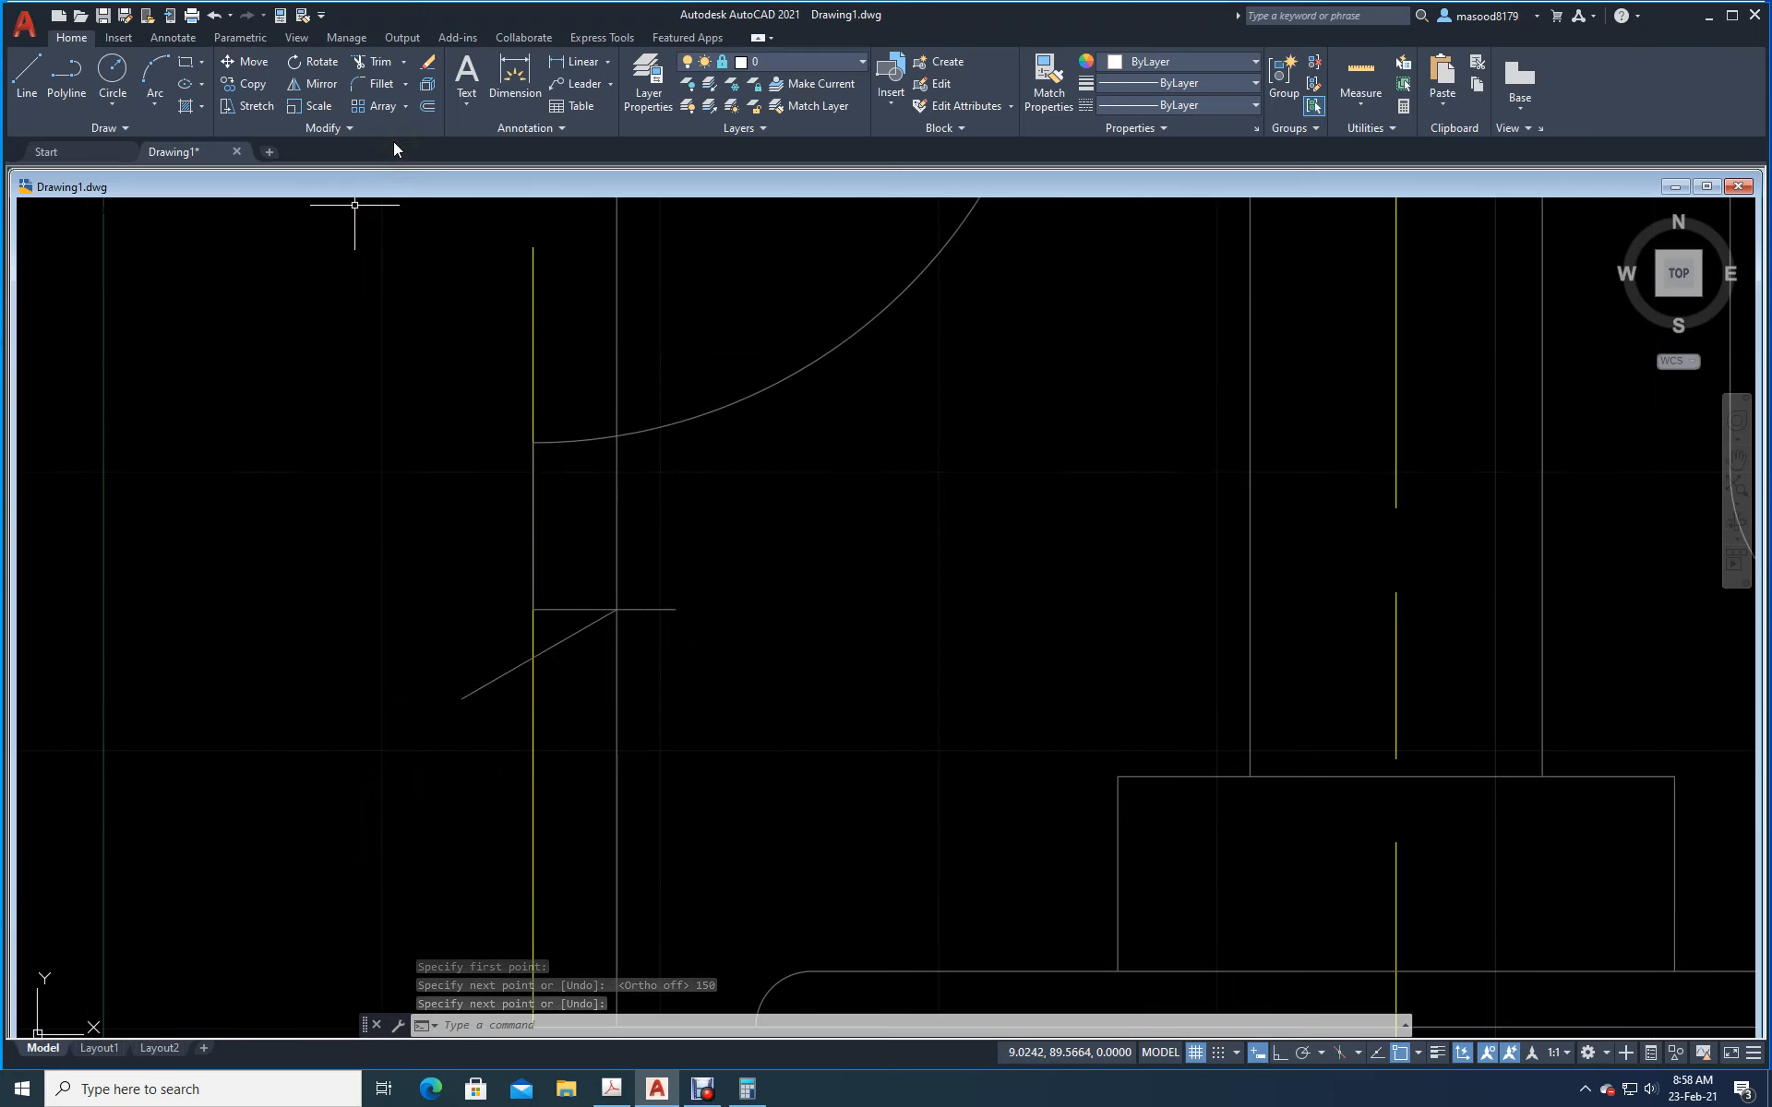
pyautogui.click(371, 59)
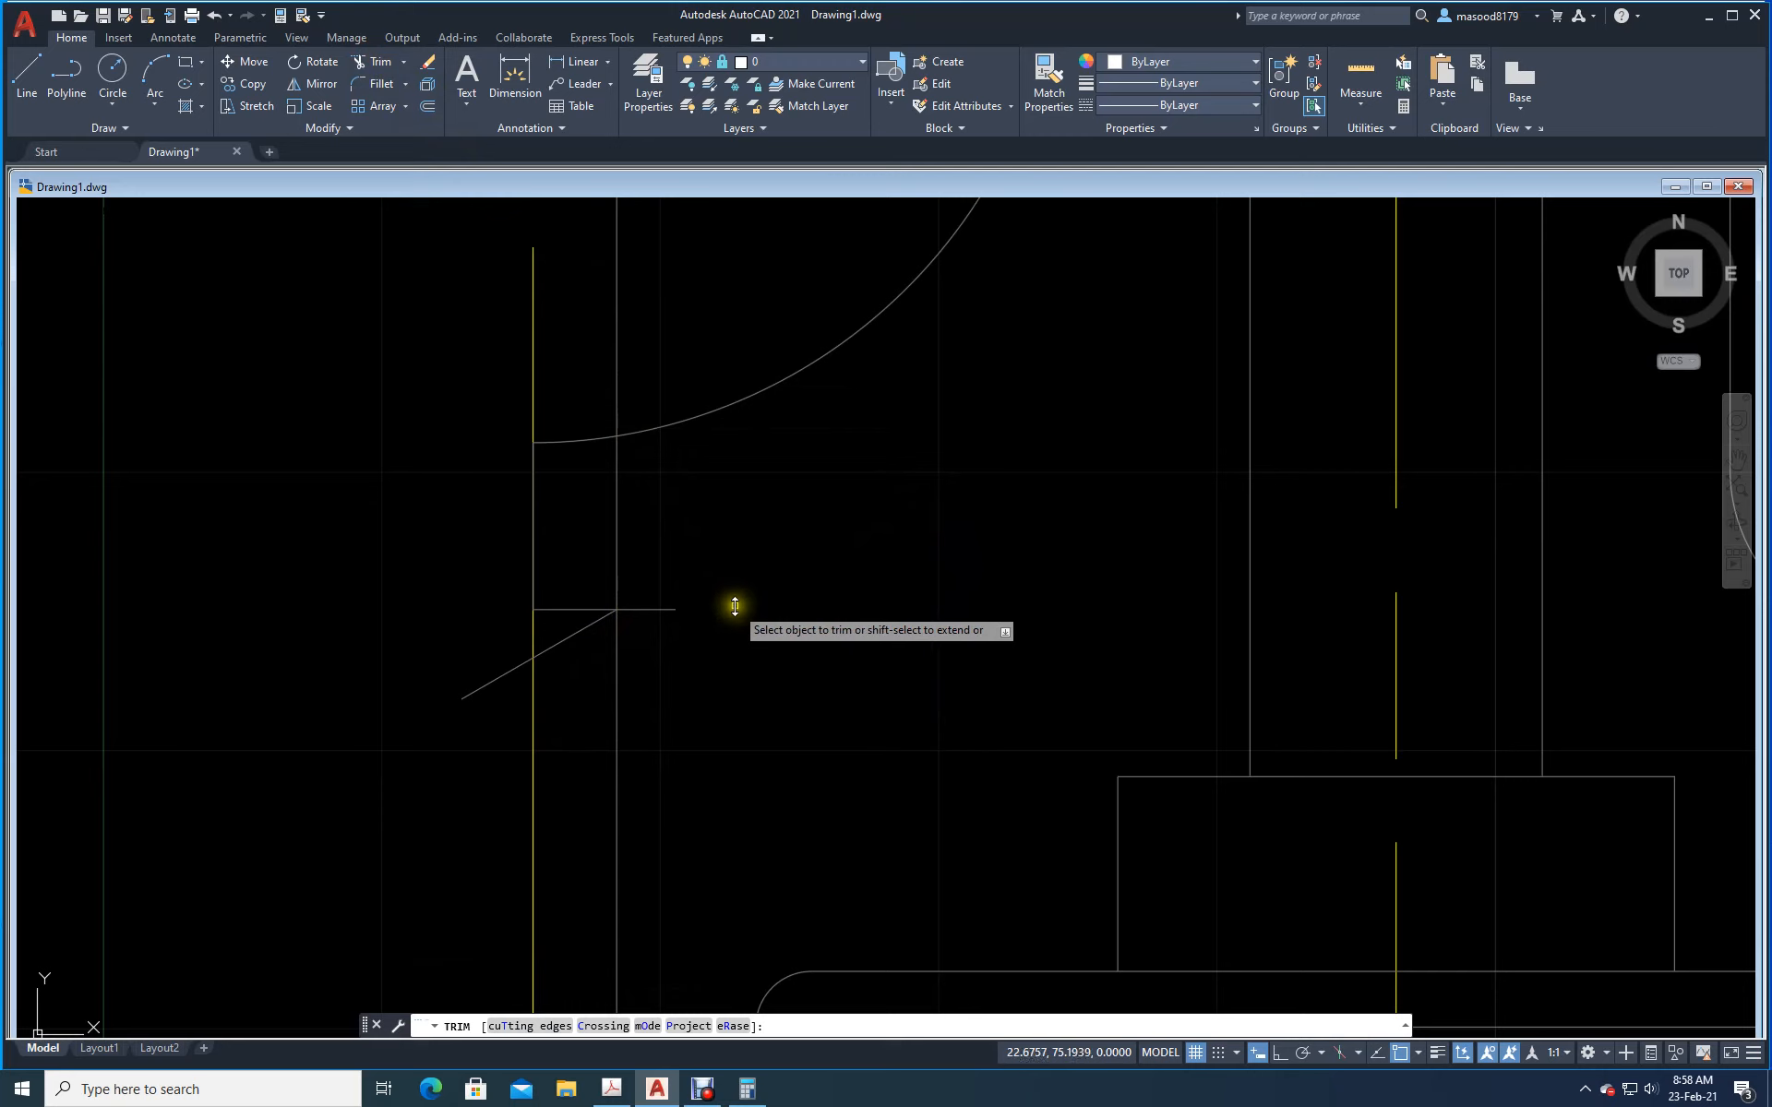
pyautogui.press('Escape')
pyautogui.press('Escape')
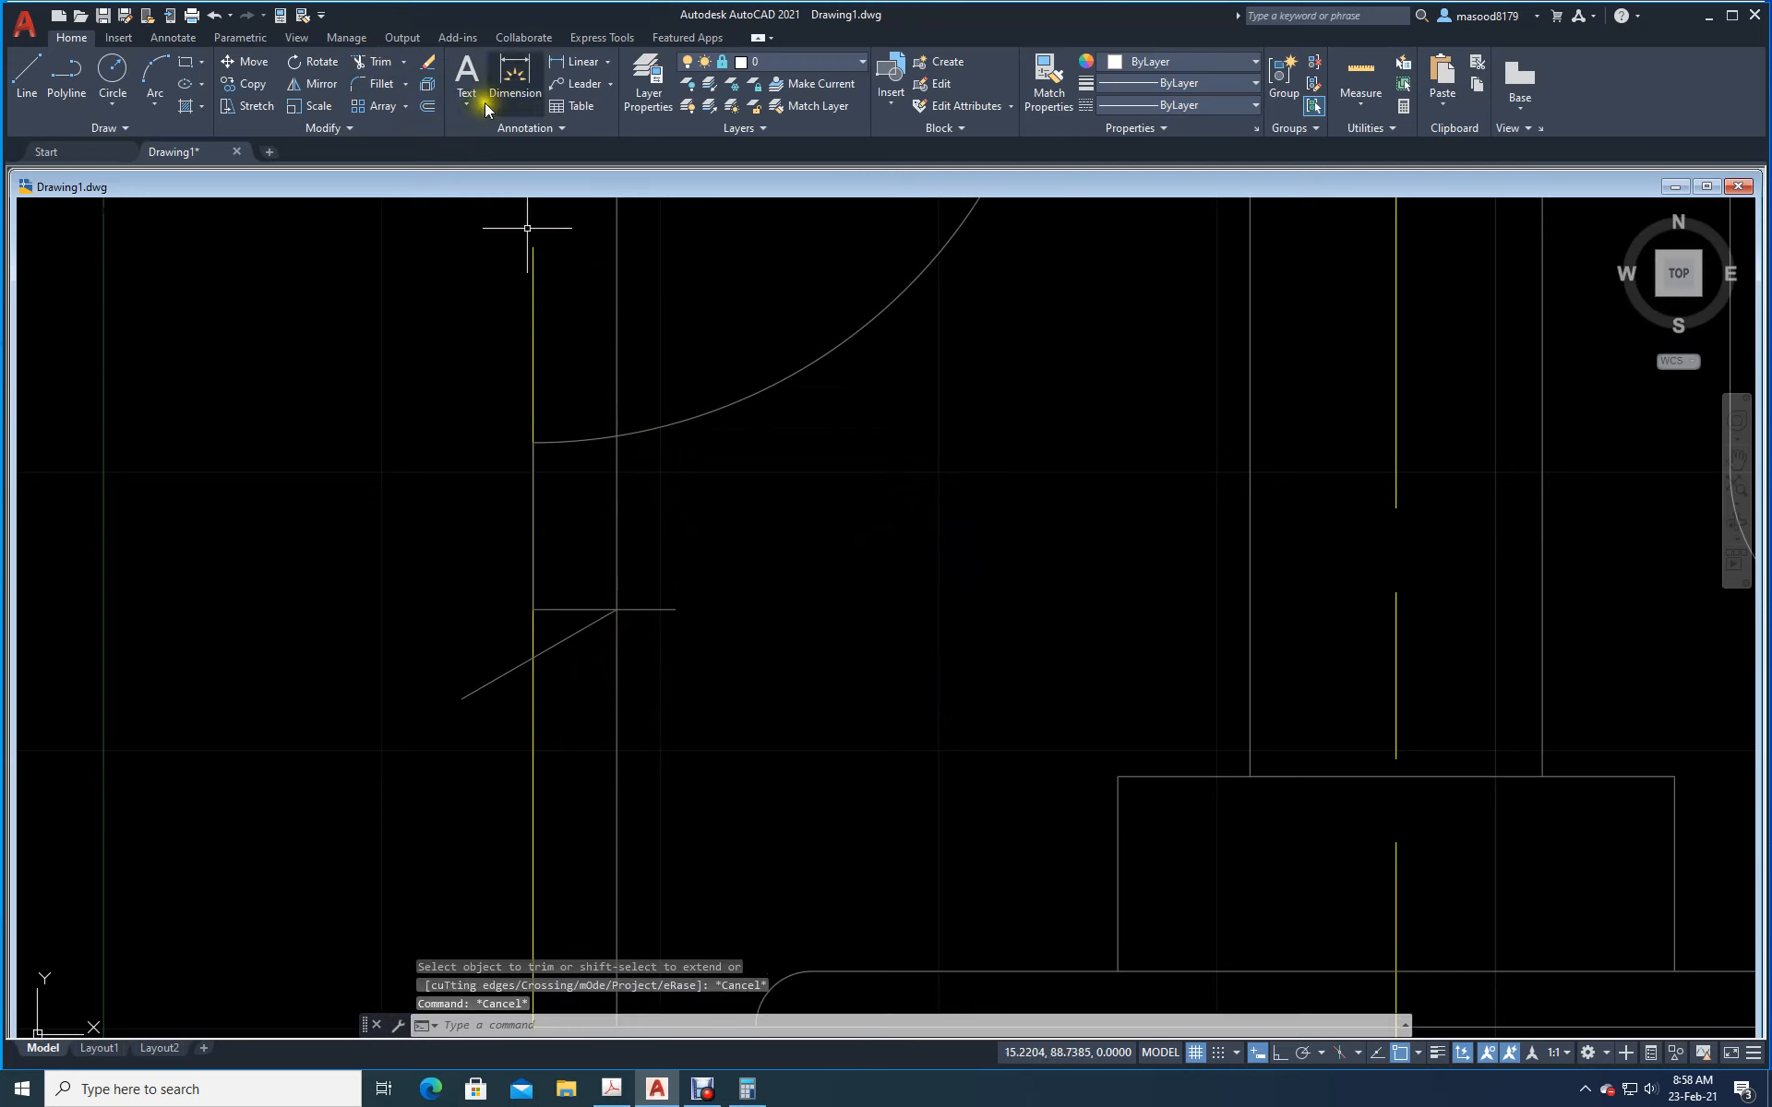
pyautogui.click(364, 60)
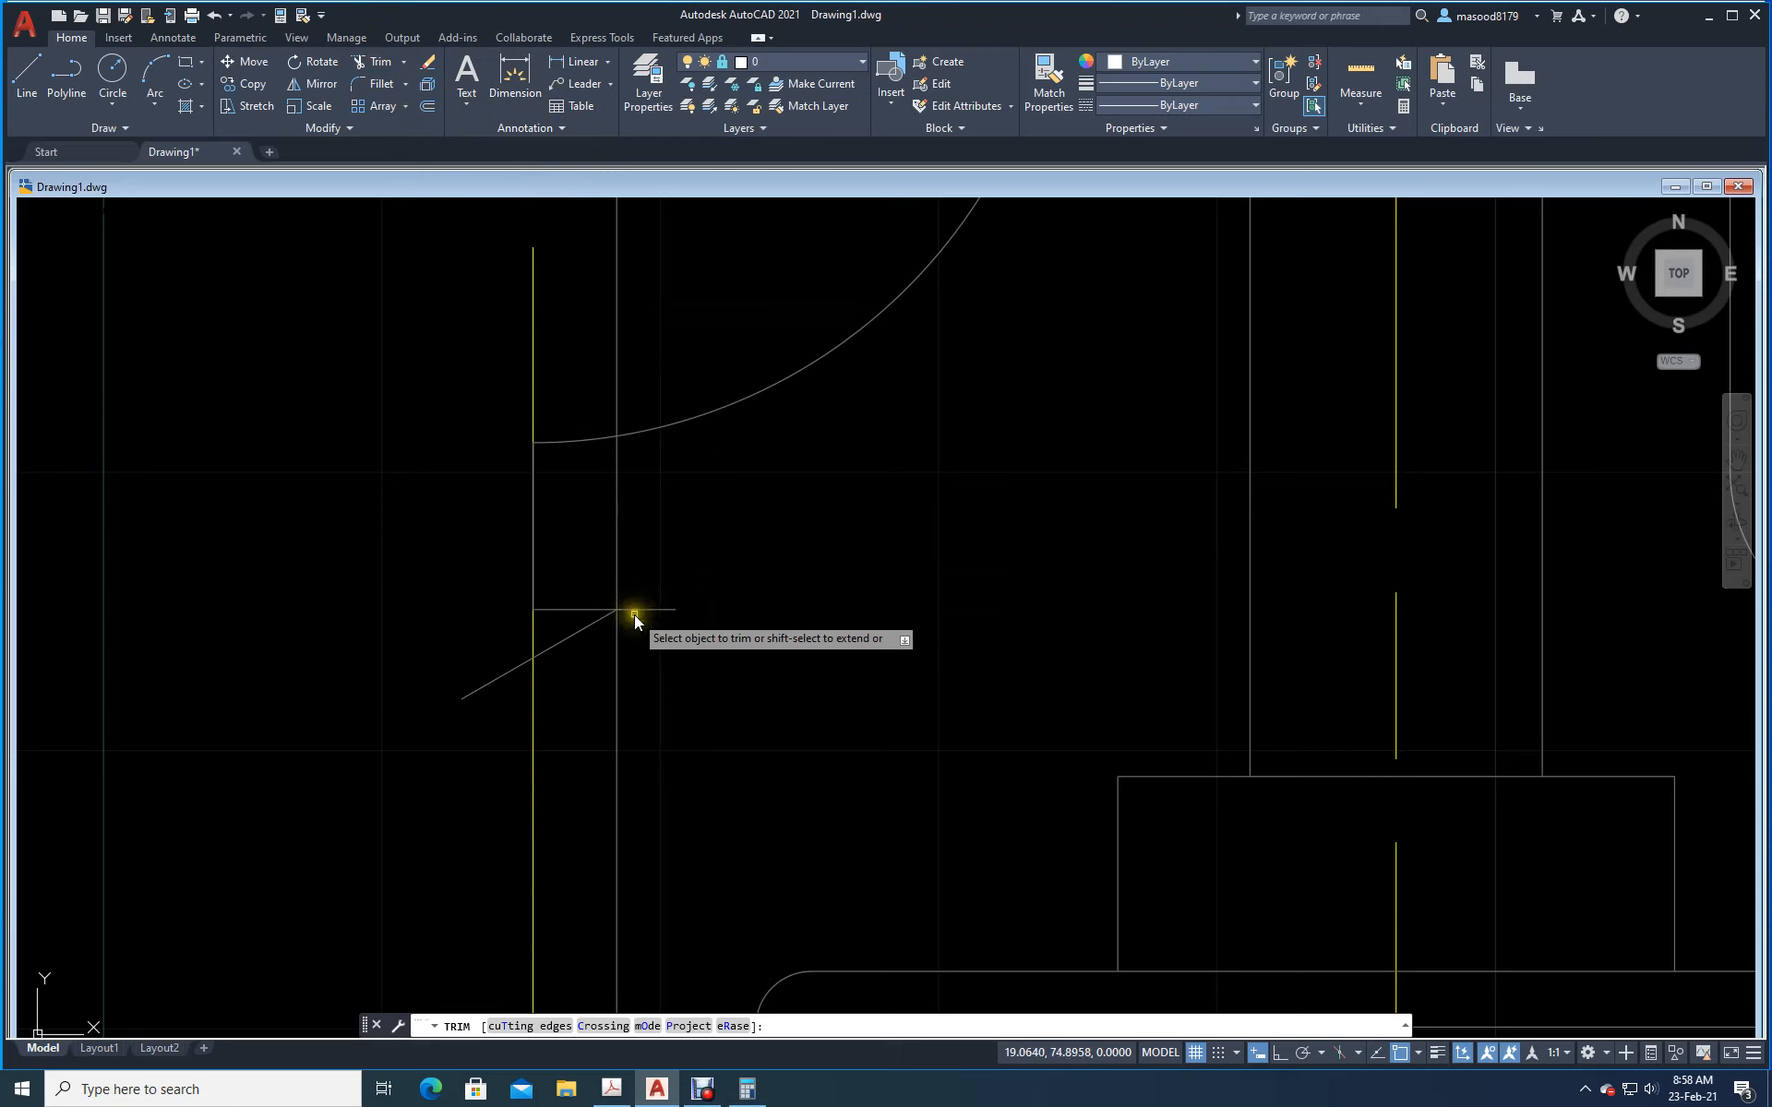
pyautogui.press('Escape')
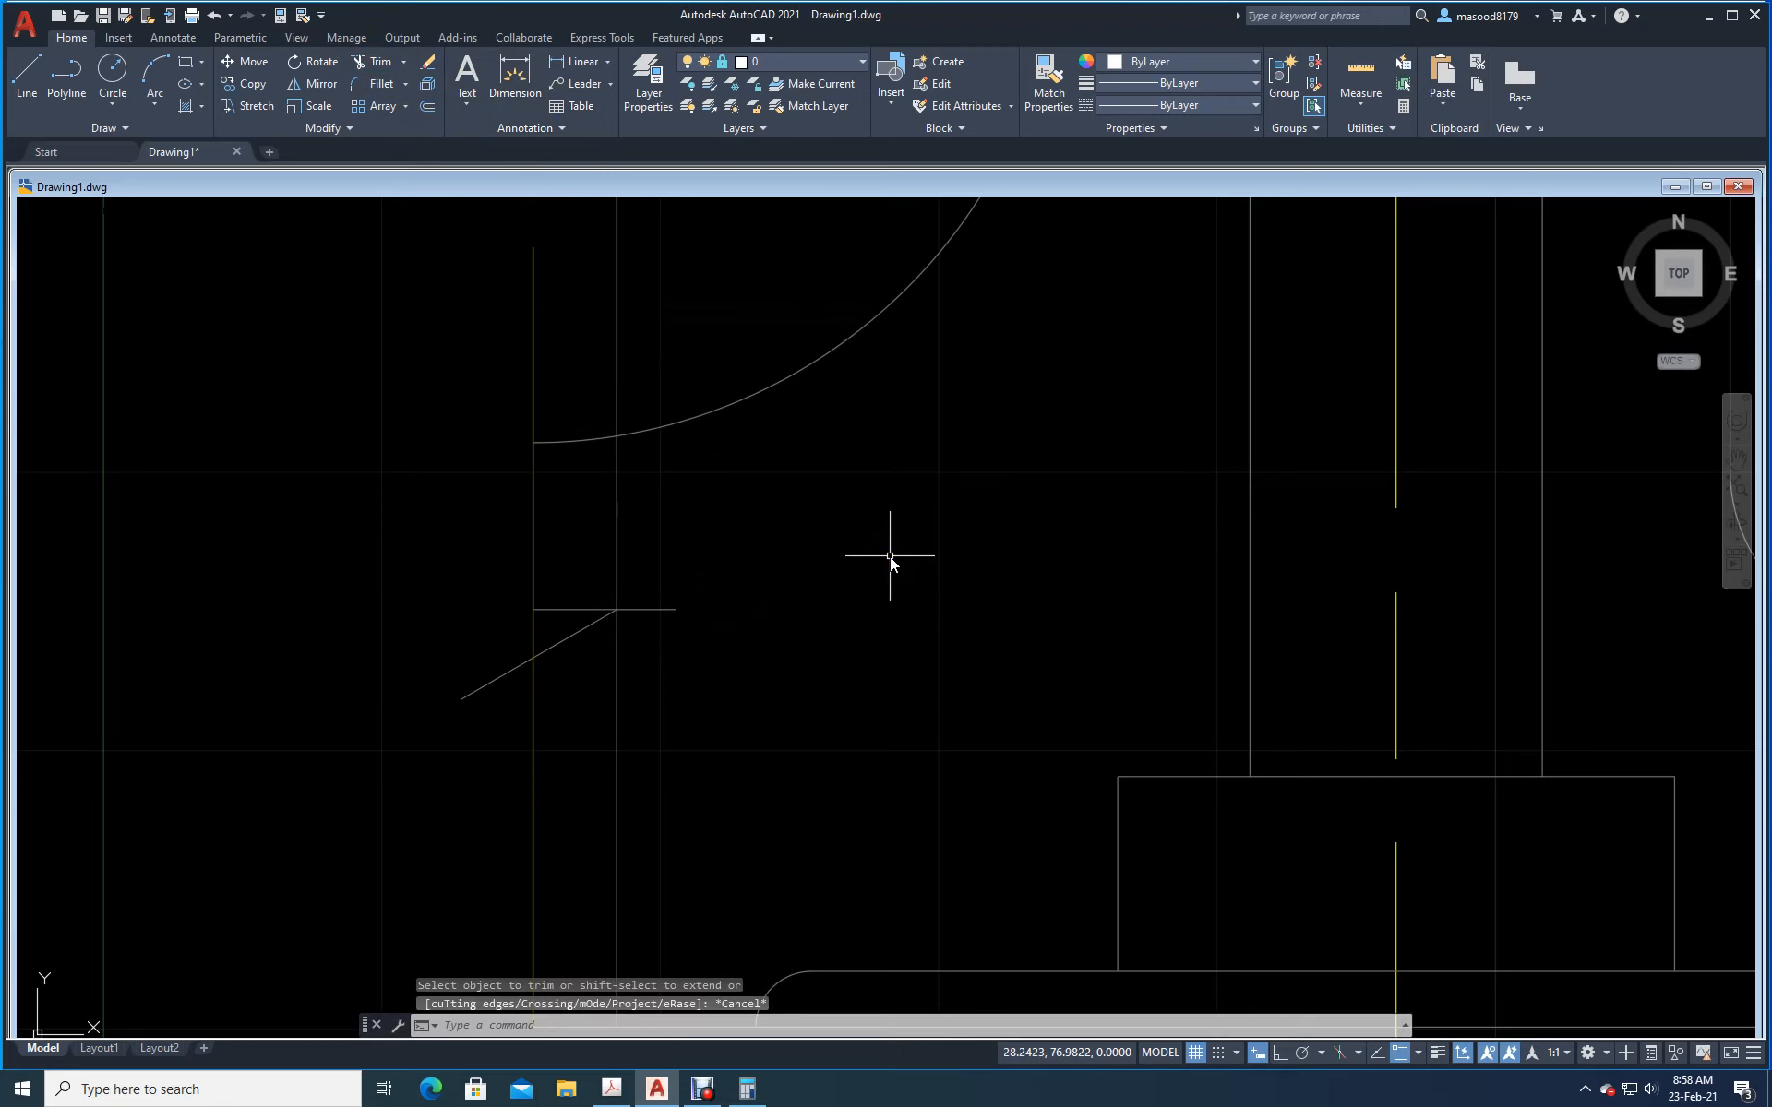
pyautogui.click(565, 263)
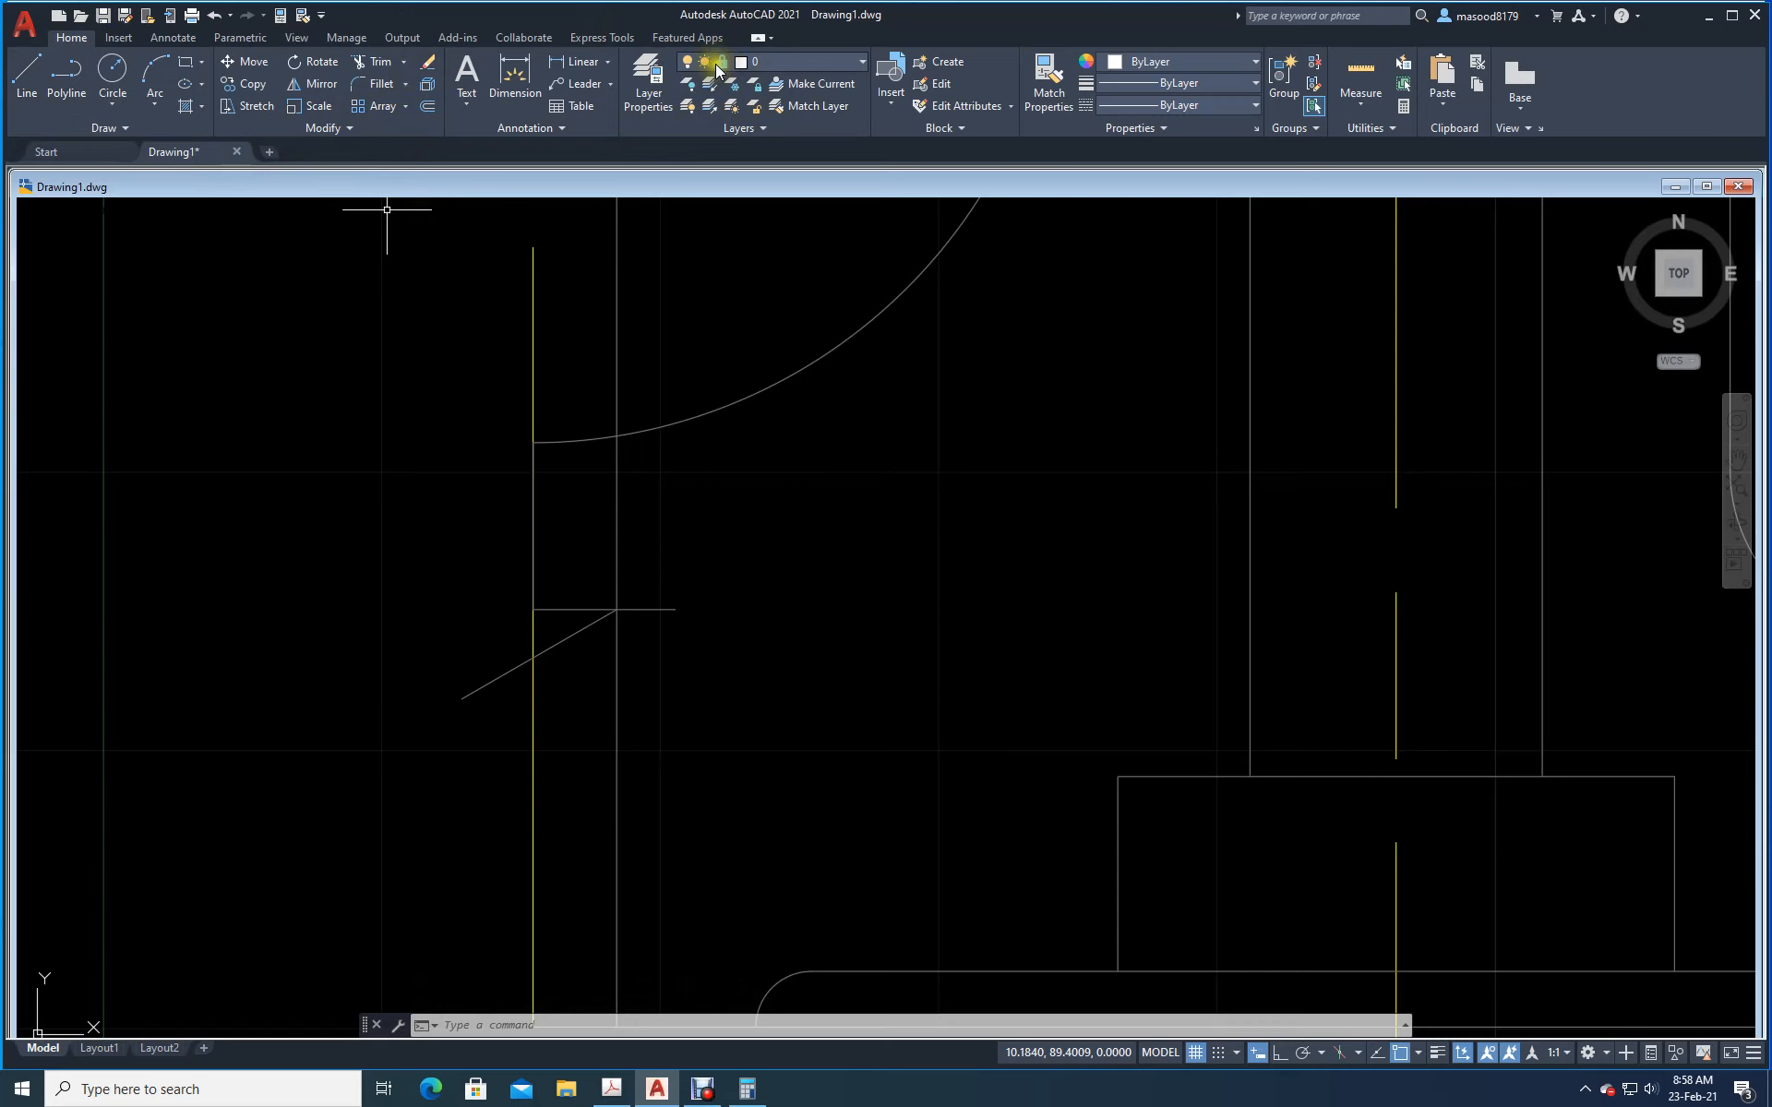
# Step: Unlock layer 0 in the layer properties
pyautogui.click(650, 68)
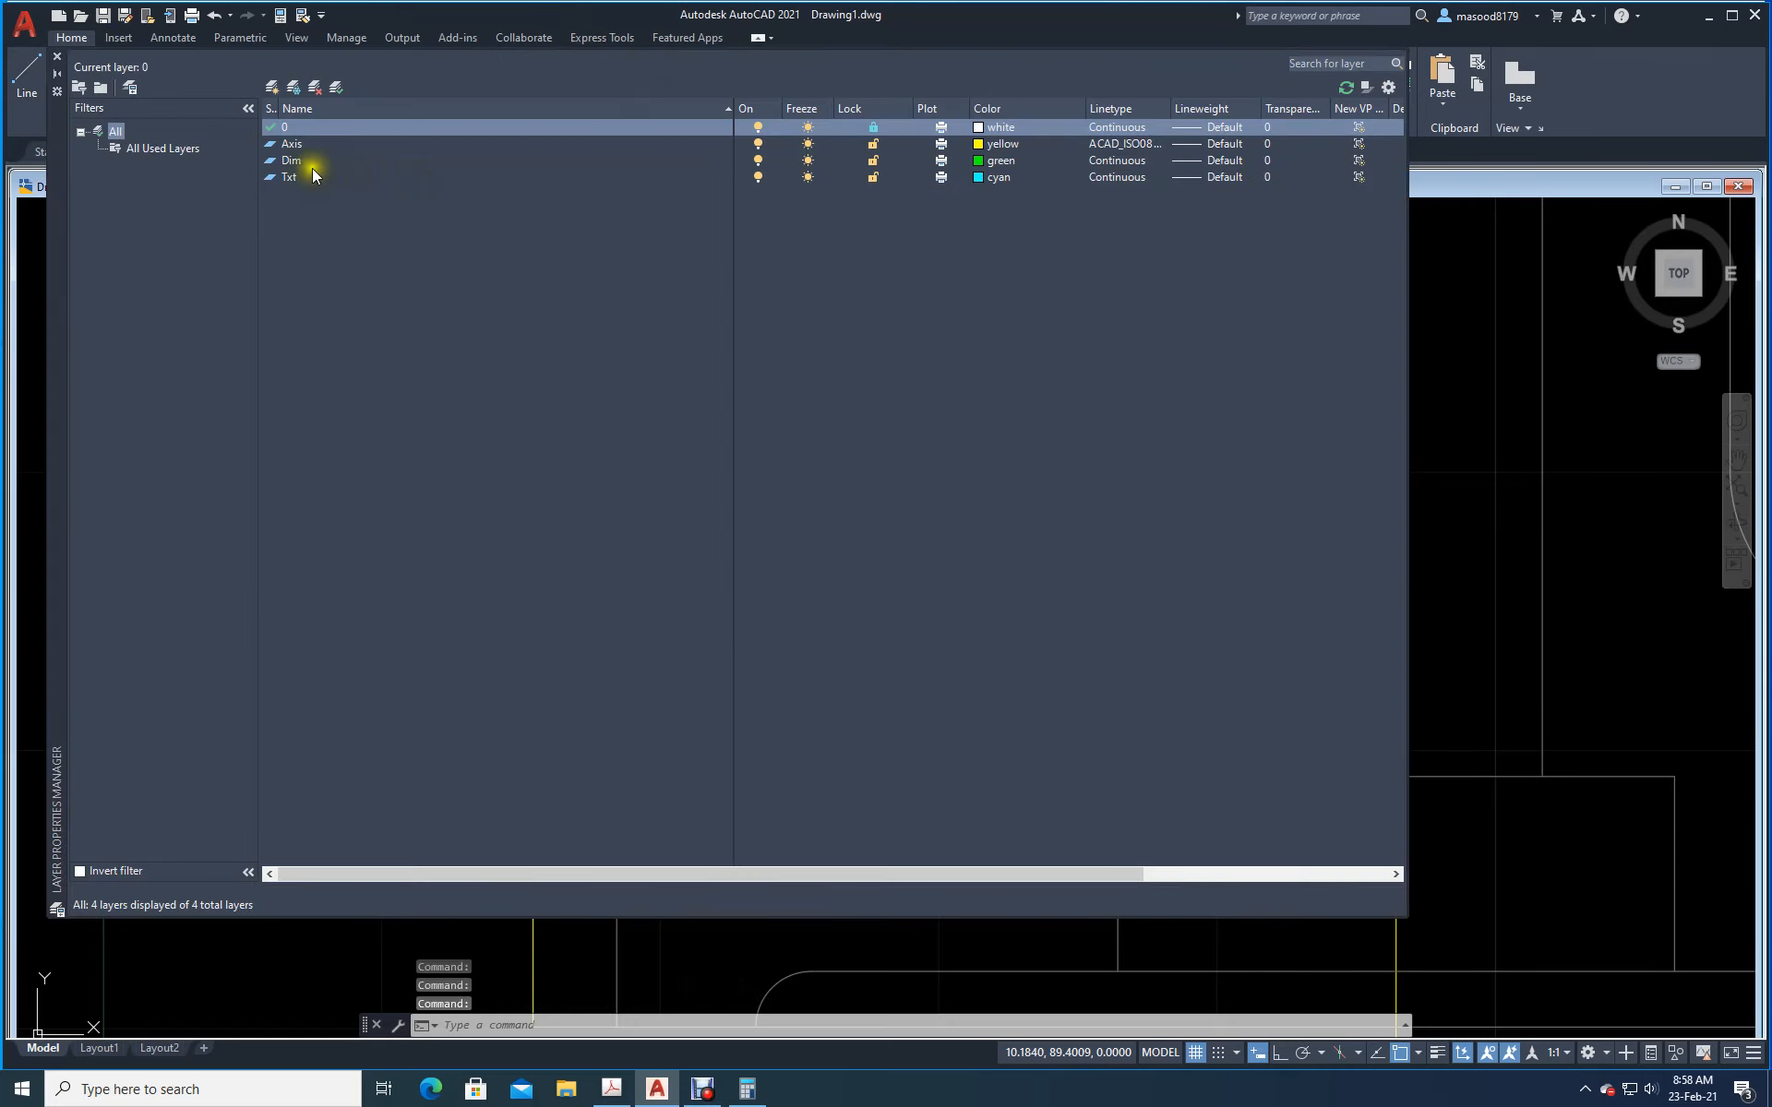
pyautogui.click(875, 129)
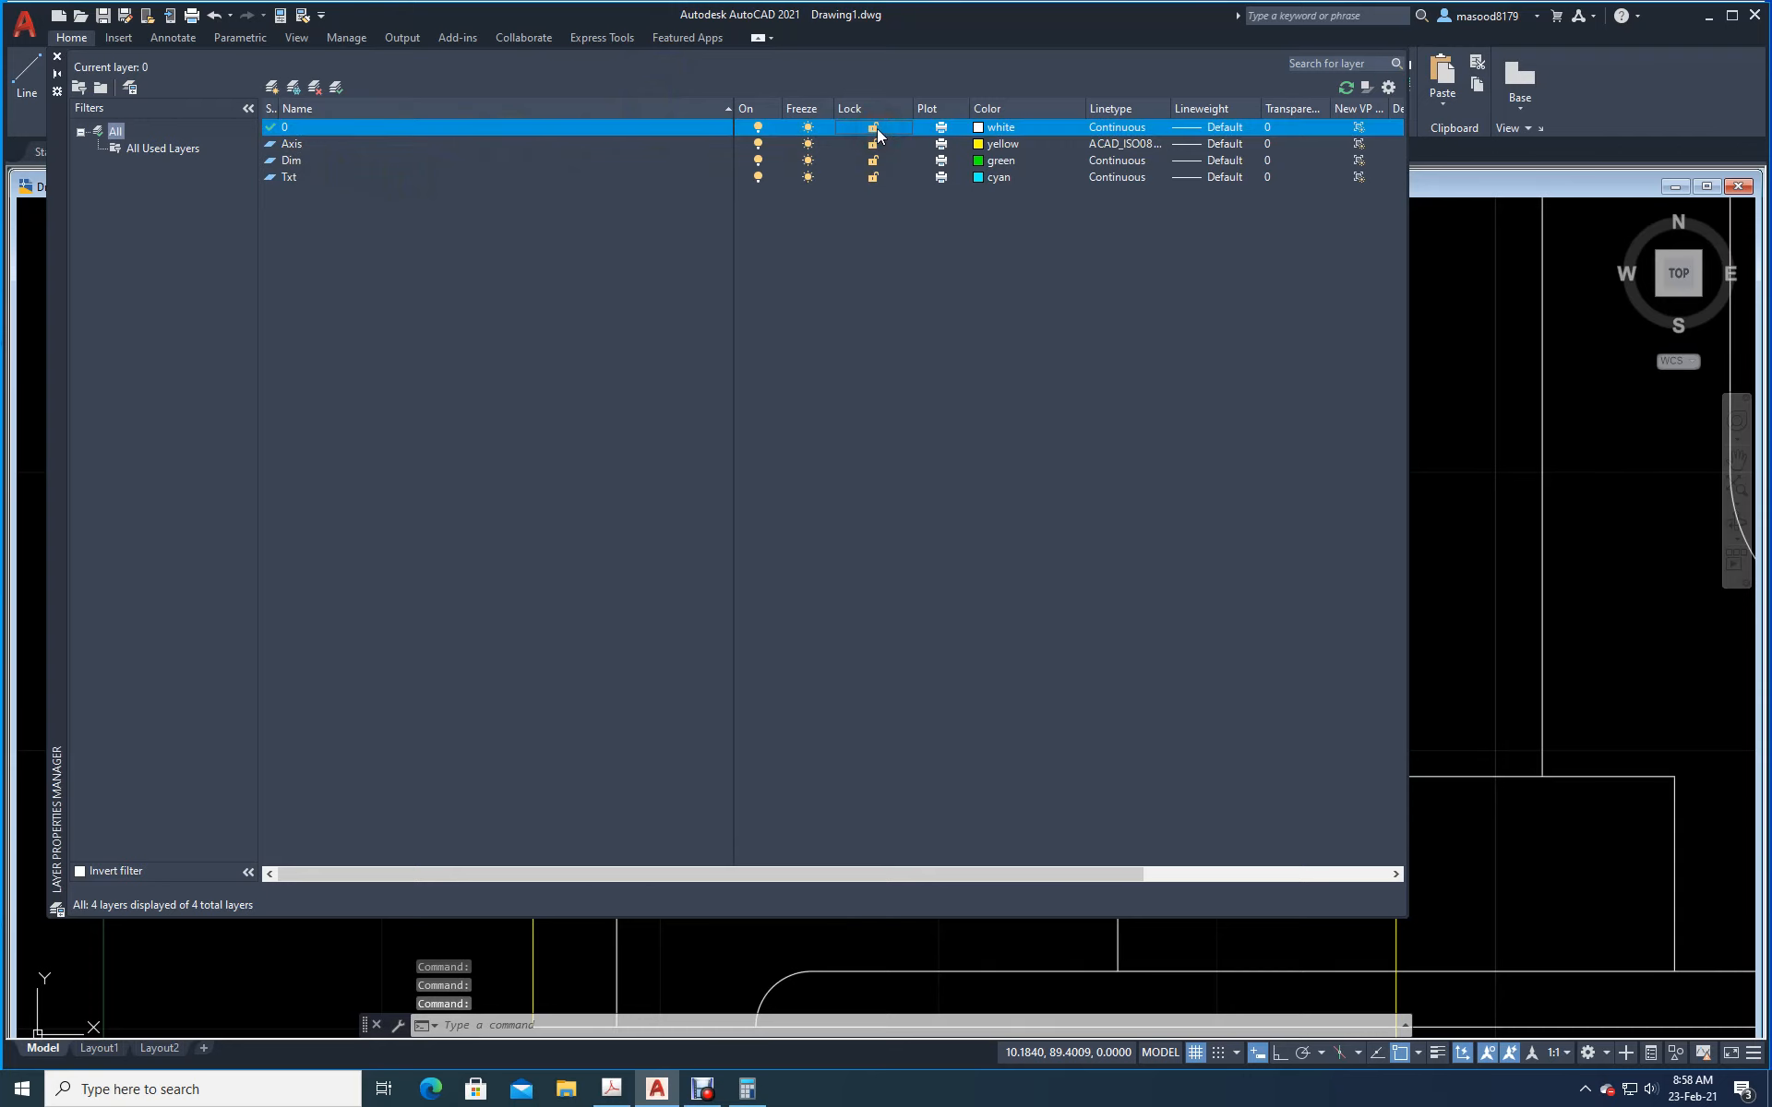
pyautogui.click(56, 58)
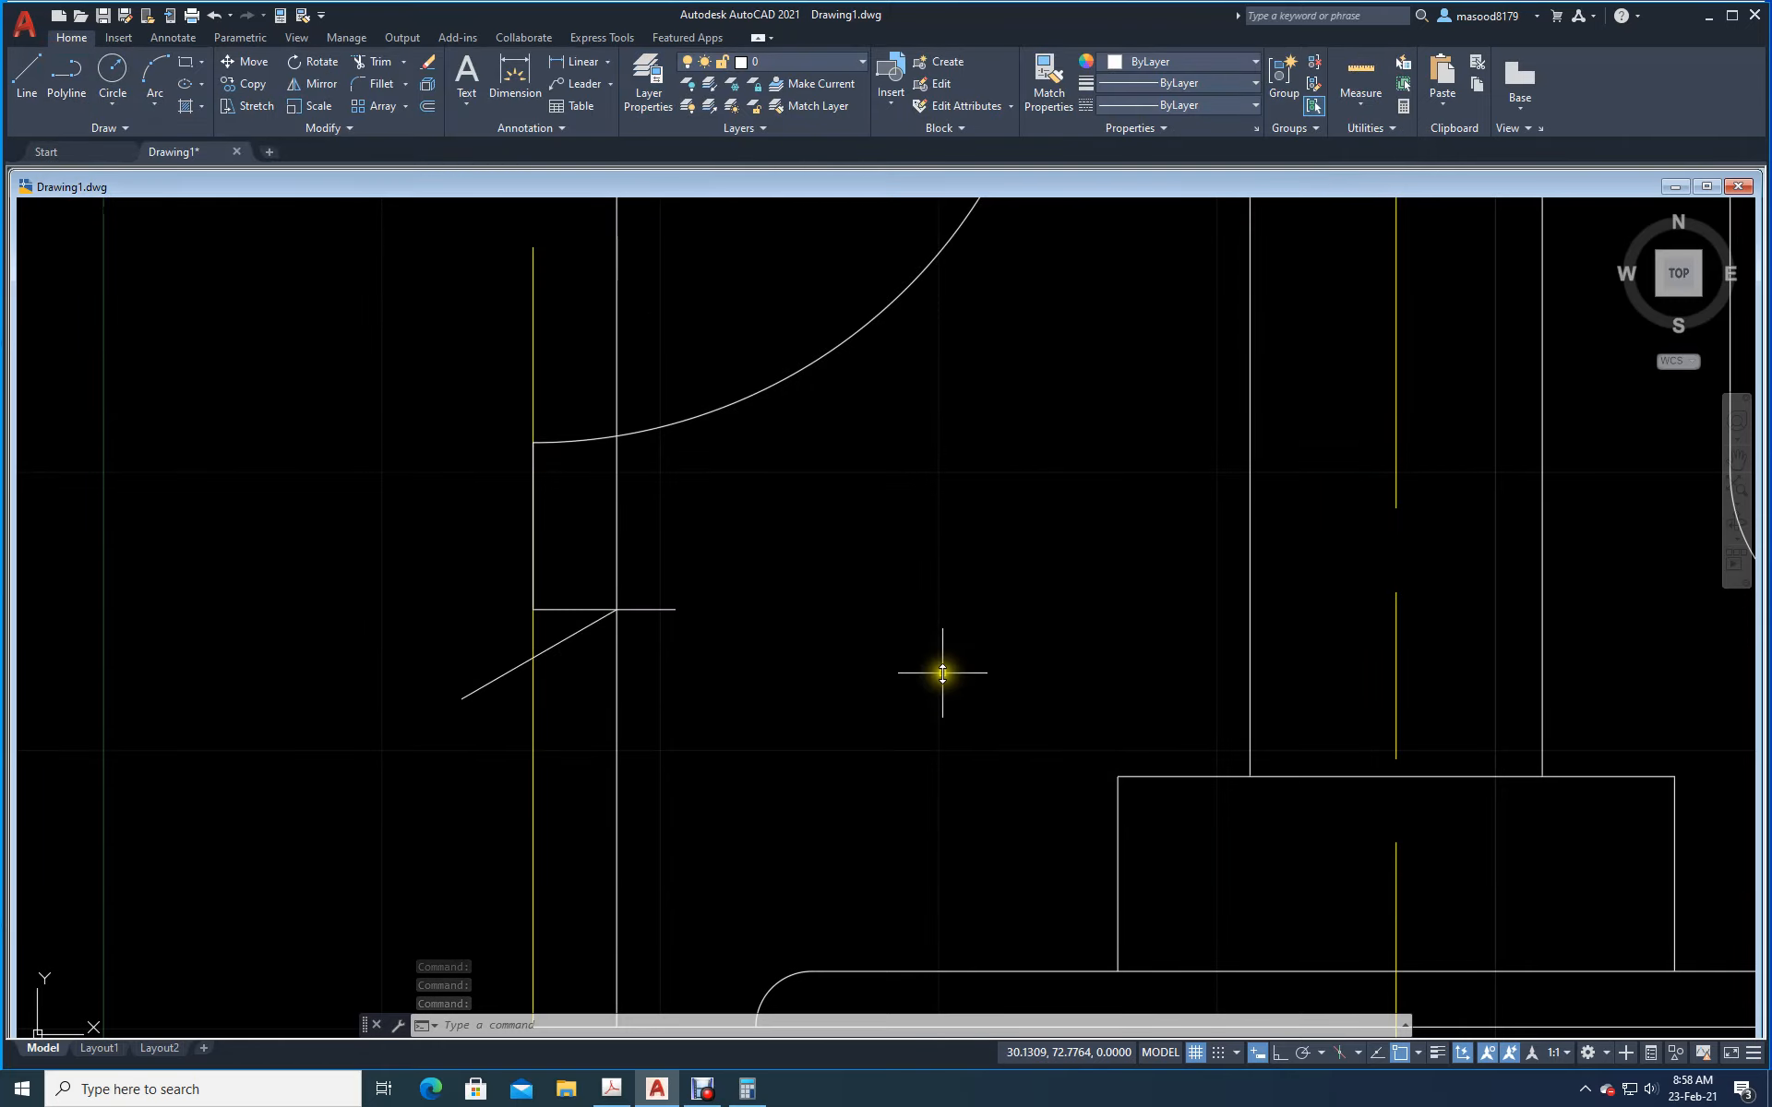
# Step: Trim the hole-edge line below the hole, the short horizontal line's overhang and the sloped line's part beyond the axis
pyautogui.click(374, 61)
pyautogui.click(617, 674)
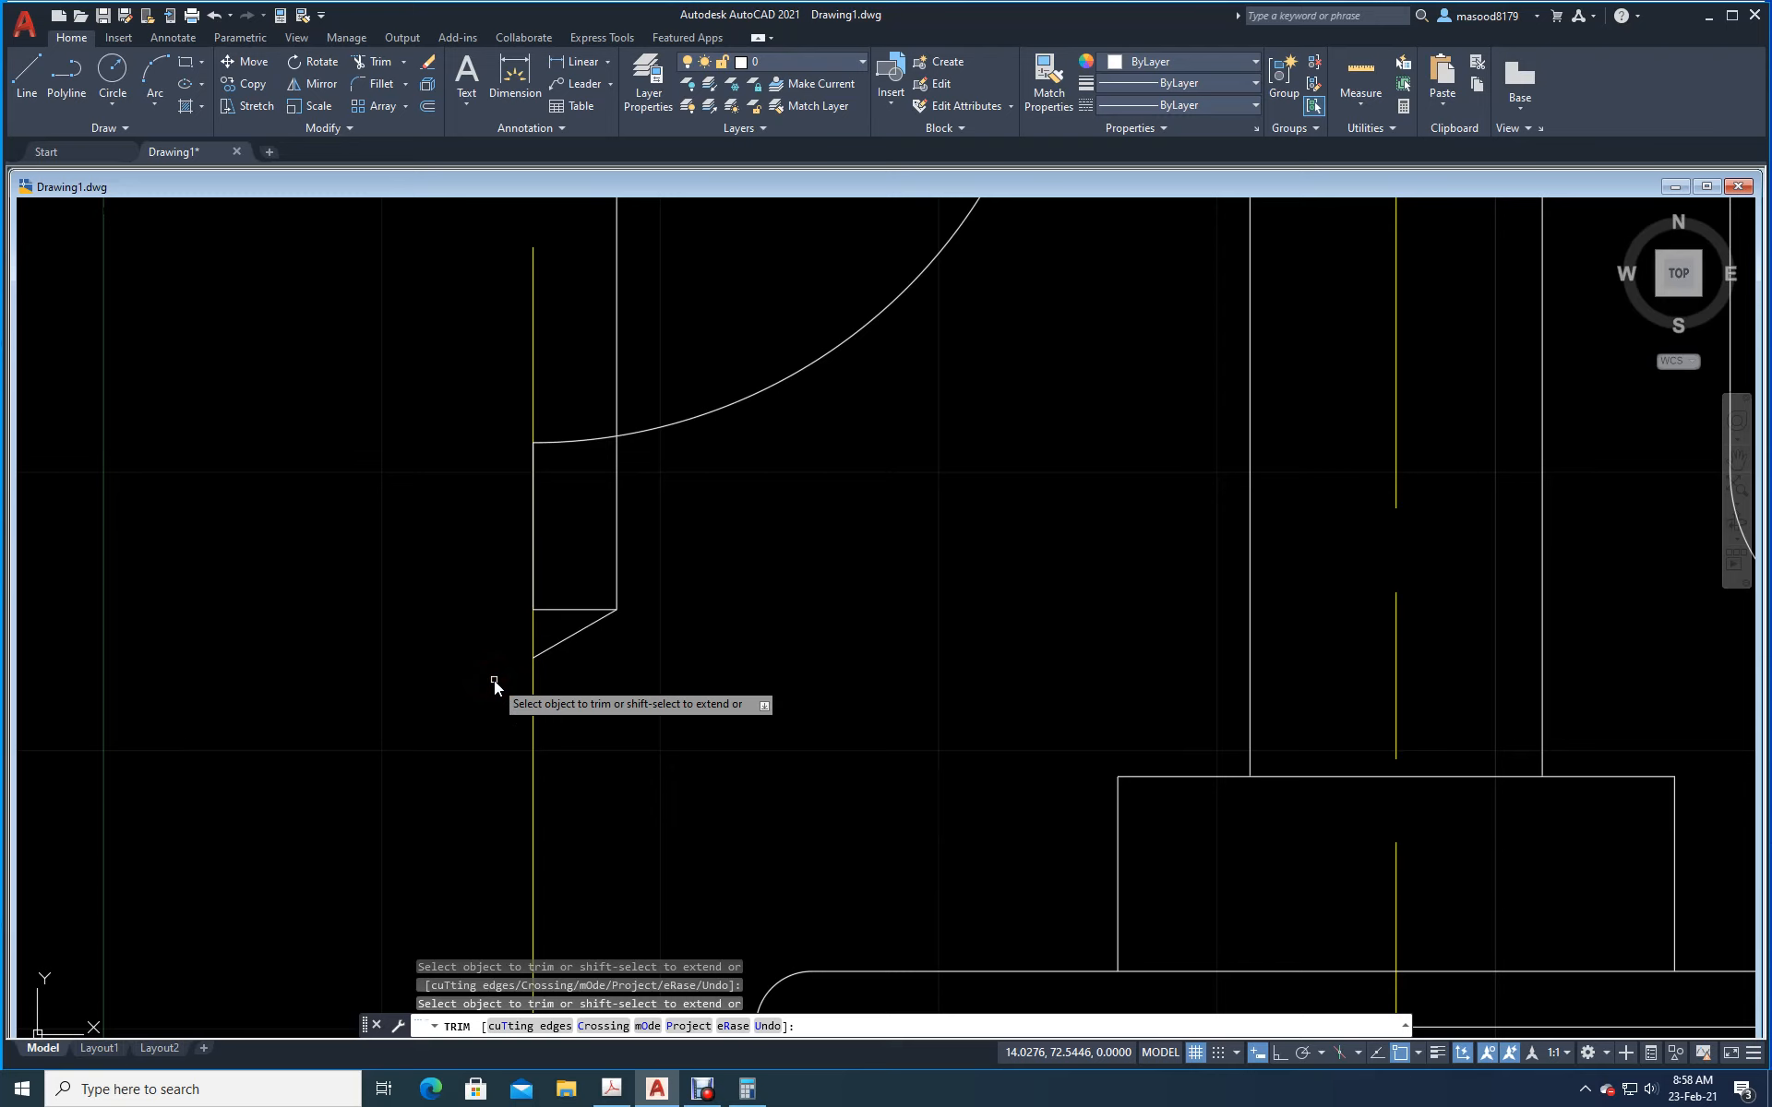
pyautogui.press('Escape')
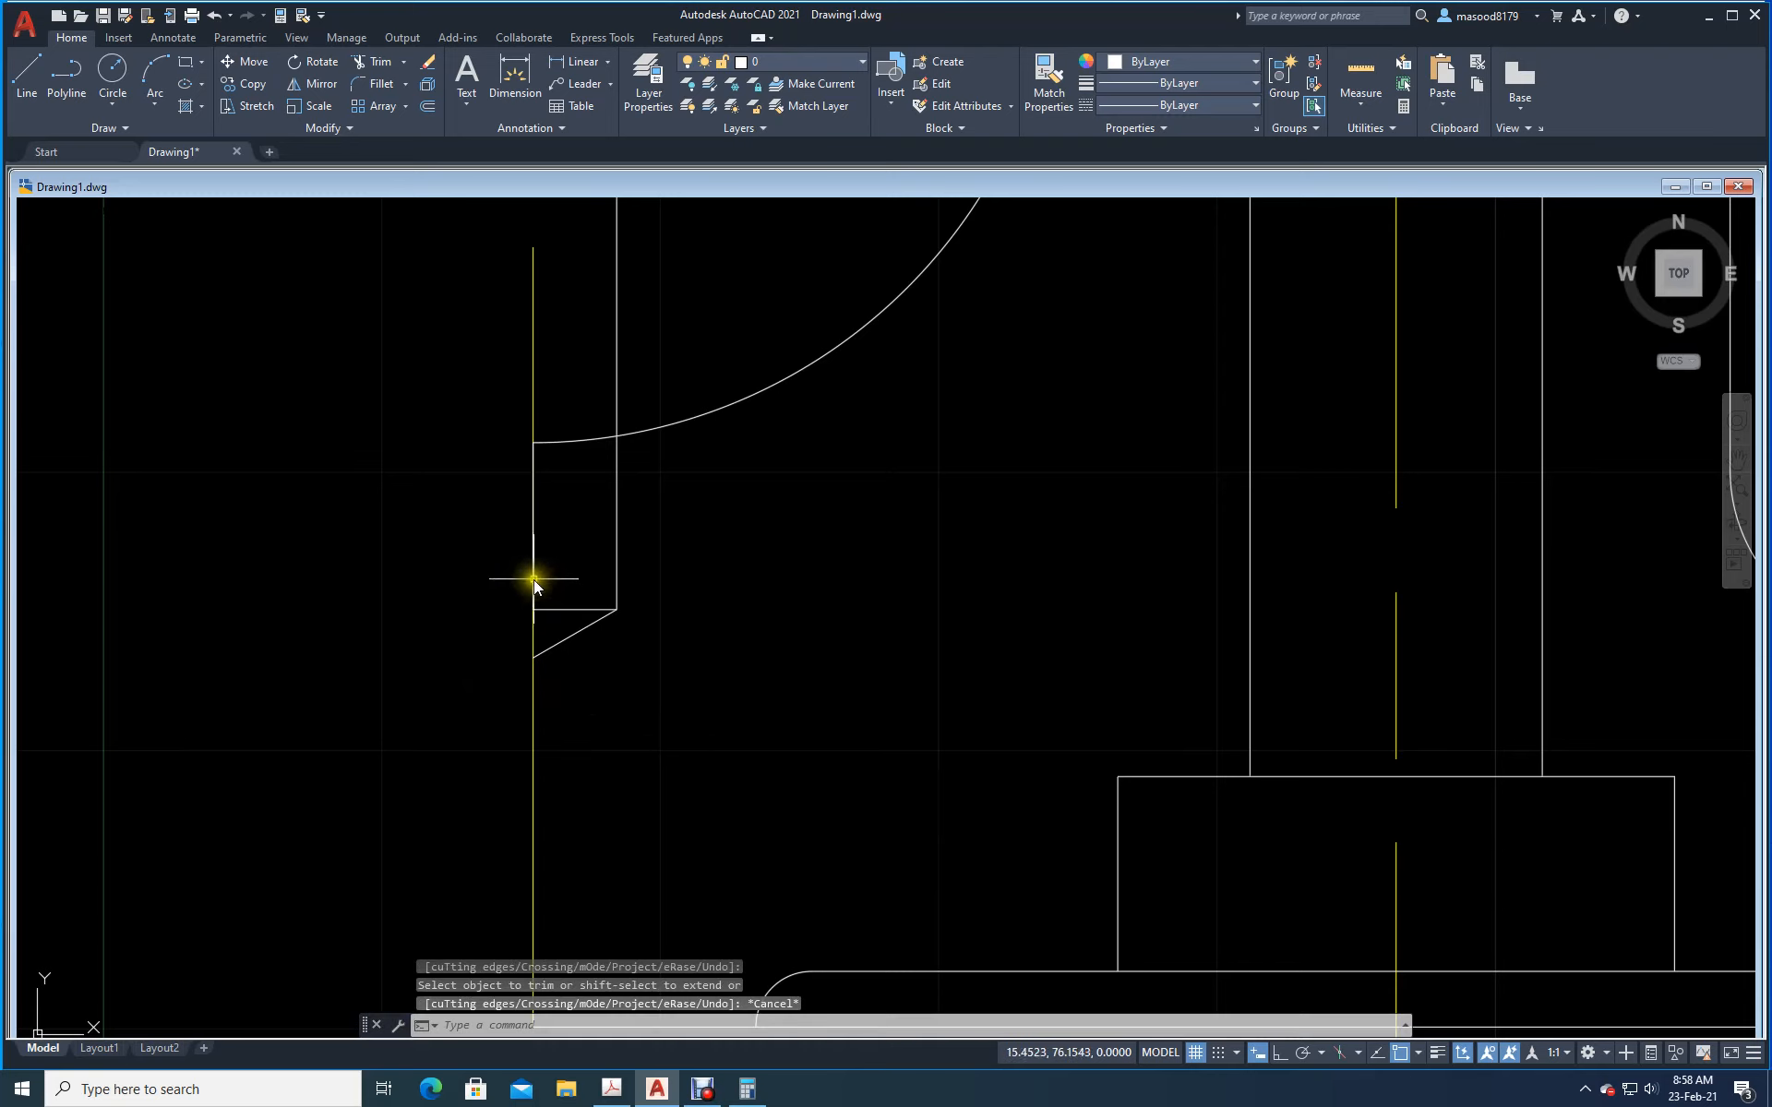
# Step: Stretch the lower end of the short vertical line on the axis down to the sloped line's endpoint
pyautogui.click(533, 582)
pyautogui.click(534, 610)
pyautogui.click(534, 658)
pyautogui.moveTo(534, 659)
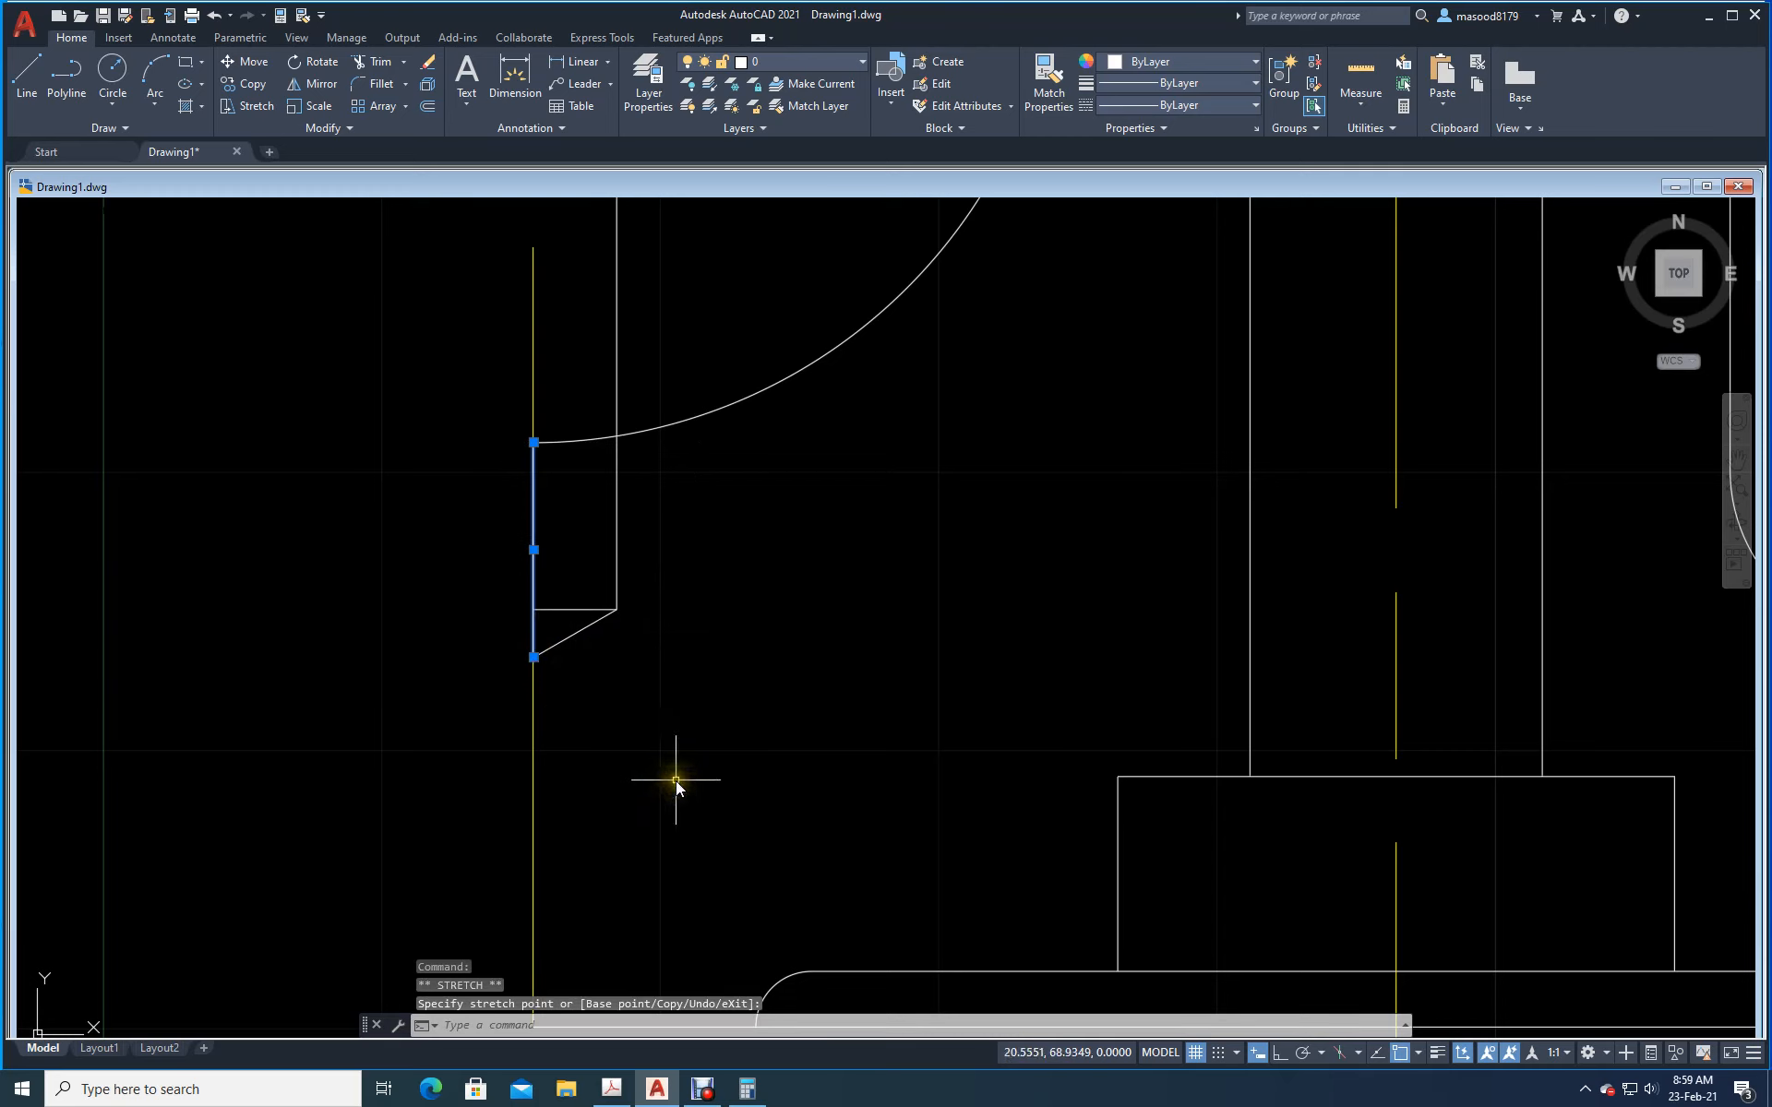
pyautogui.press('Escape')
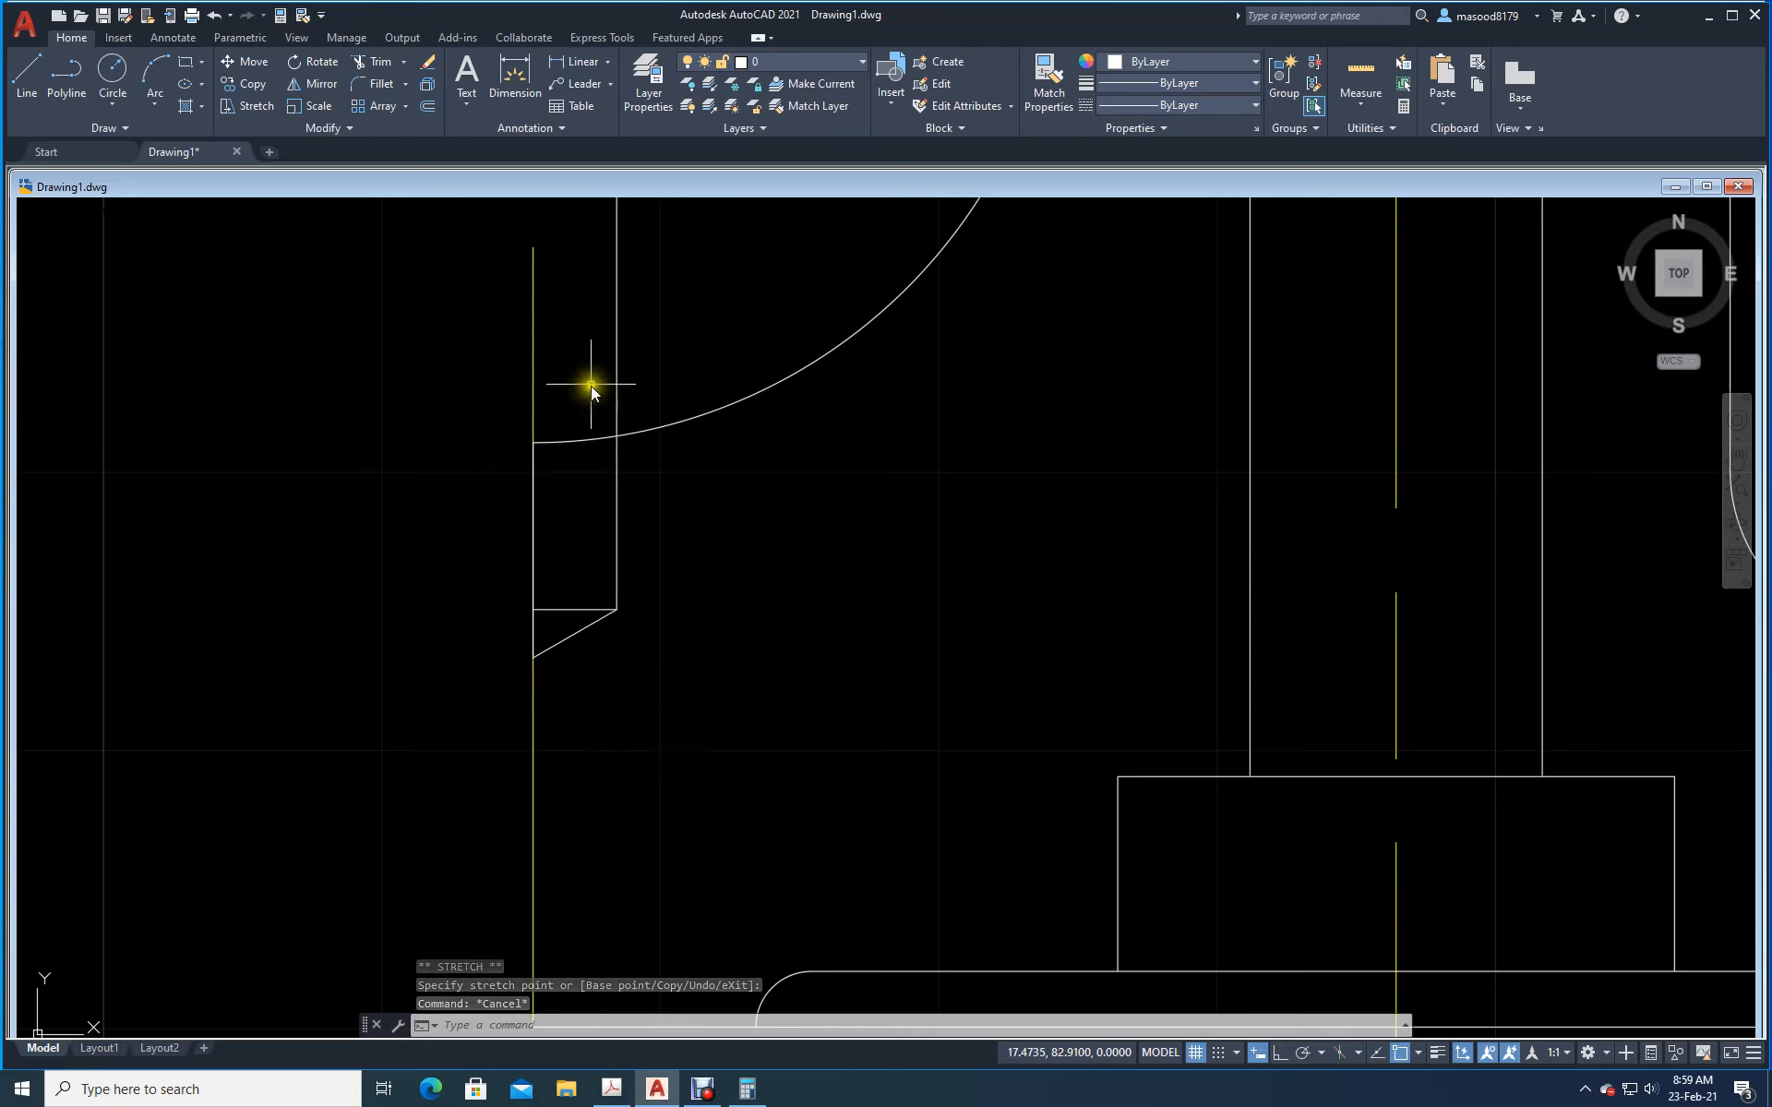
# Step: Trim away the part of the hole-edge line above the arc
pyautogui.click(367, 70)
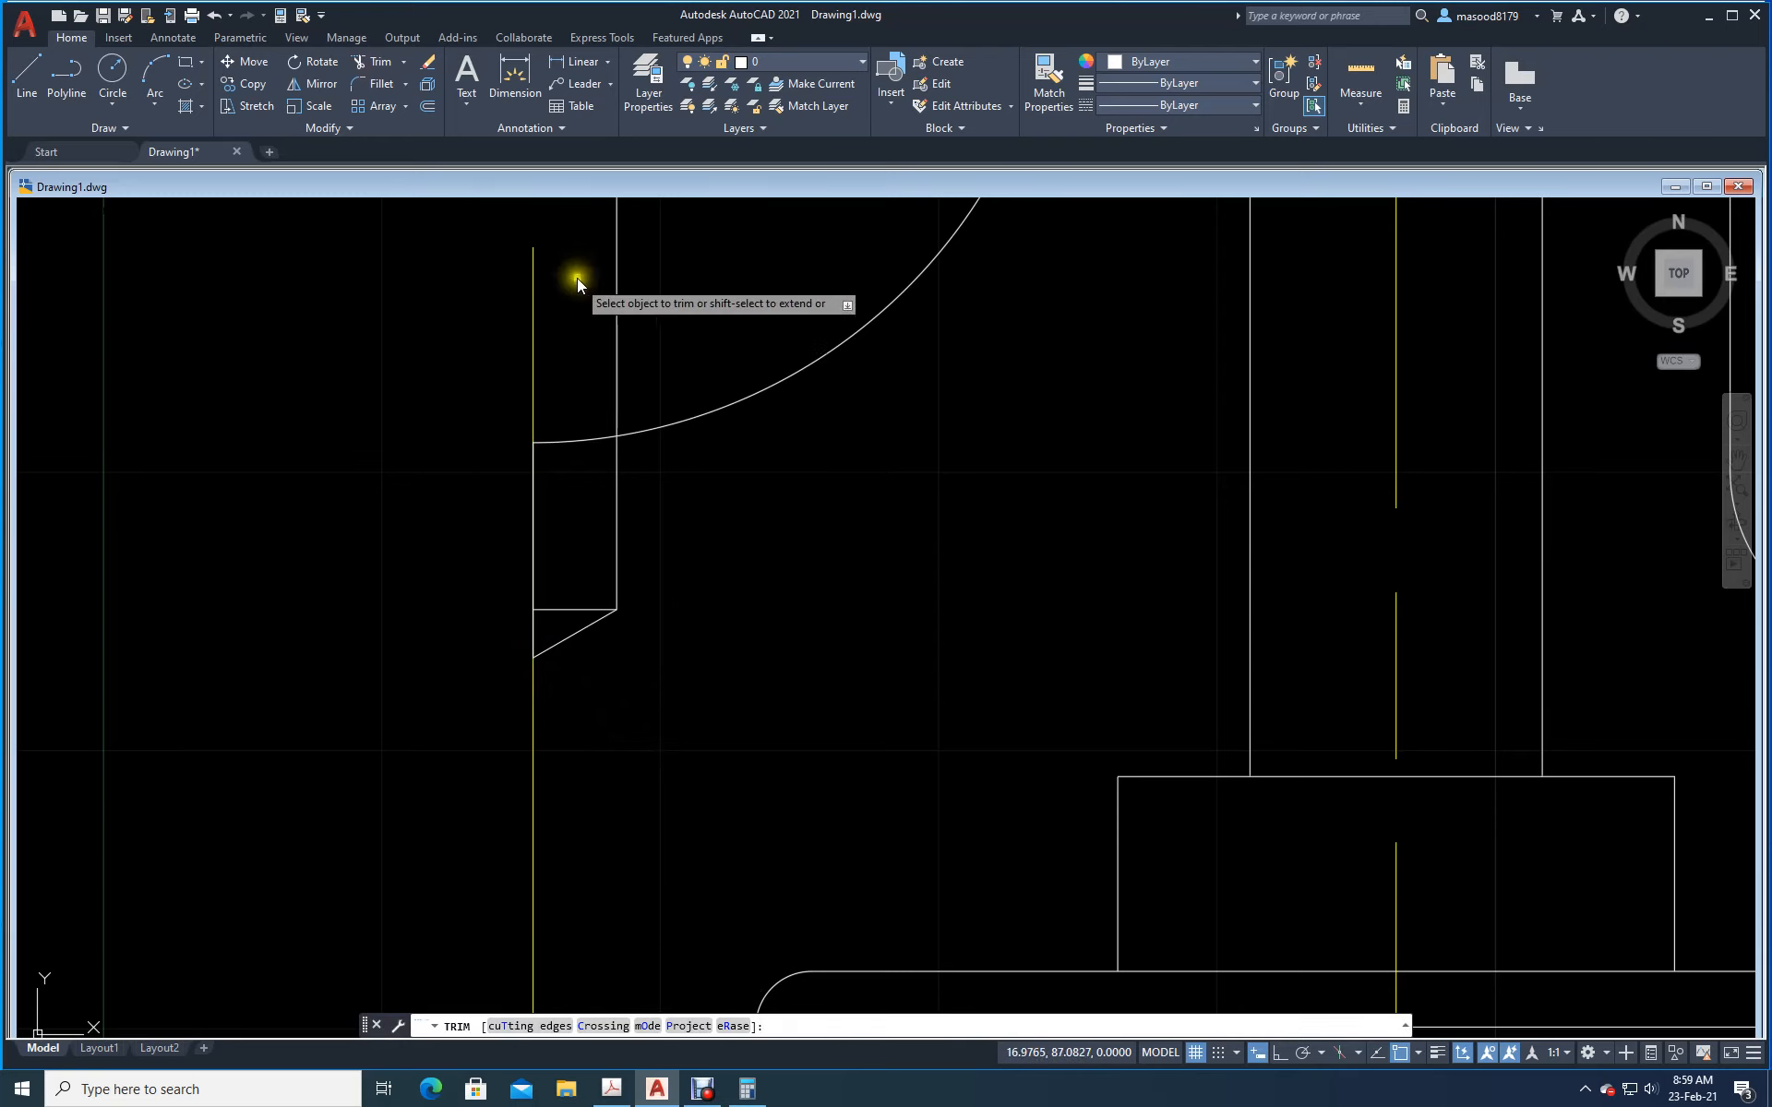
pyautogui.click(614, 368)
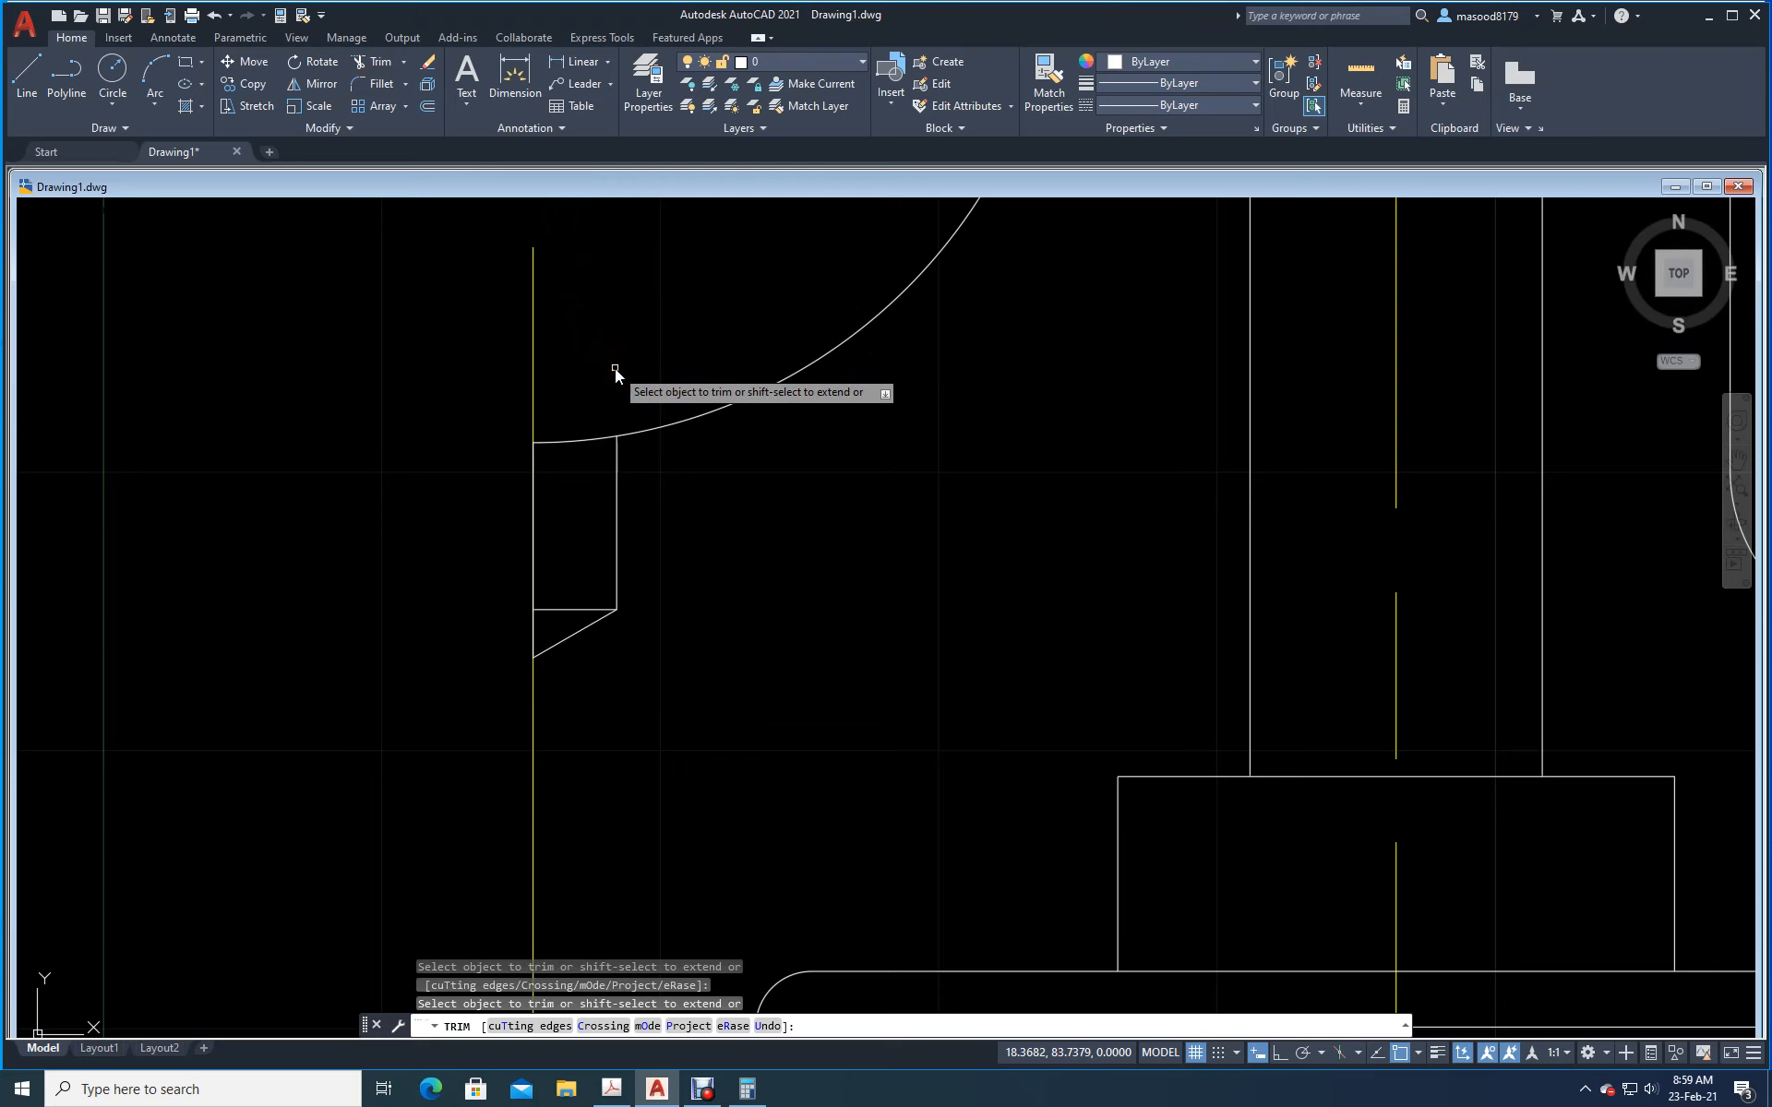
pyautogui.rightClick(616, 368)
# Step: Mirror the complete half profile with its axis lines about the leftmost vertical axis with ortho on, keeping the source objects
pyautogui.scroll(-3, 915, 513)
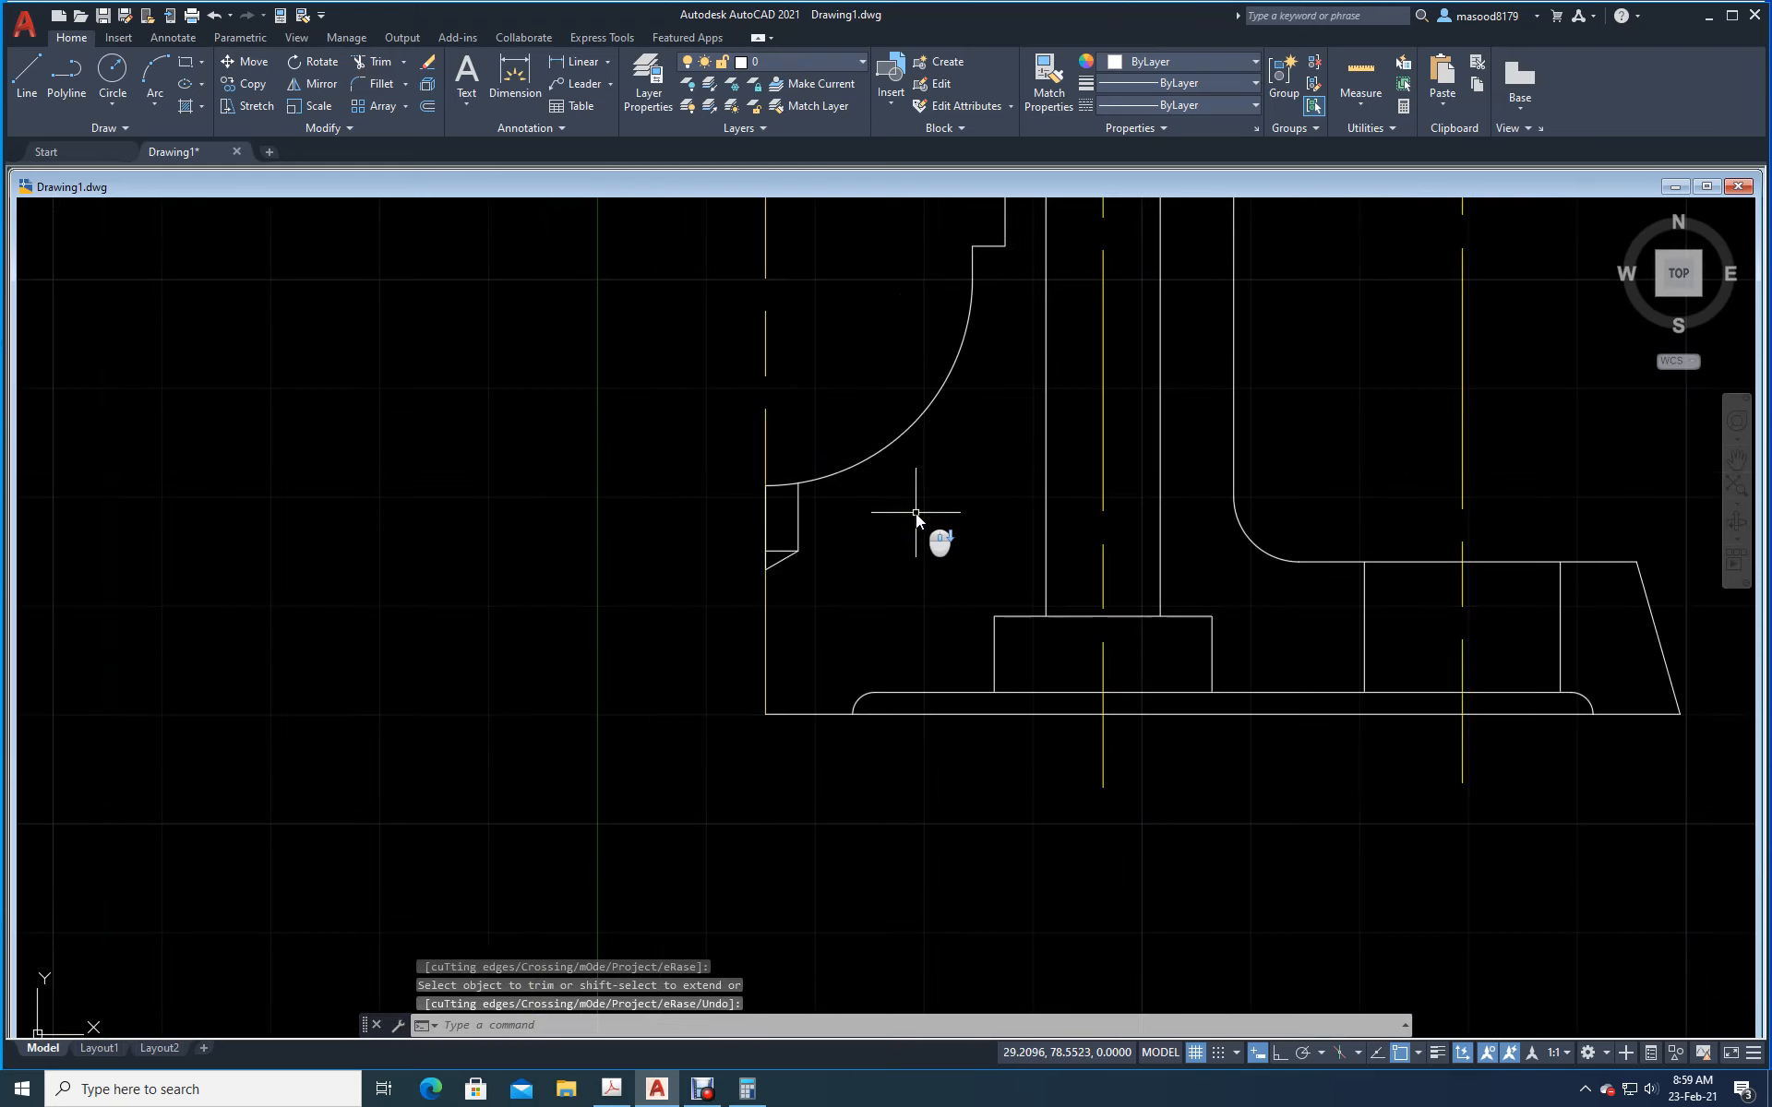
pyautogui.moveTo(896, 379); pyautogui.dragTo(834, 550, button='middle')
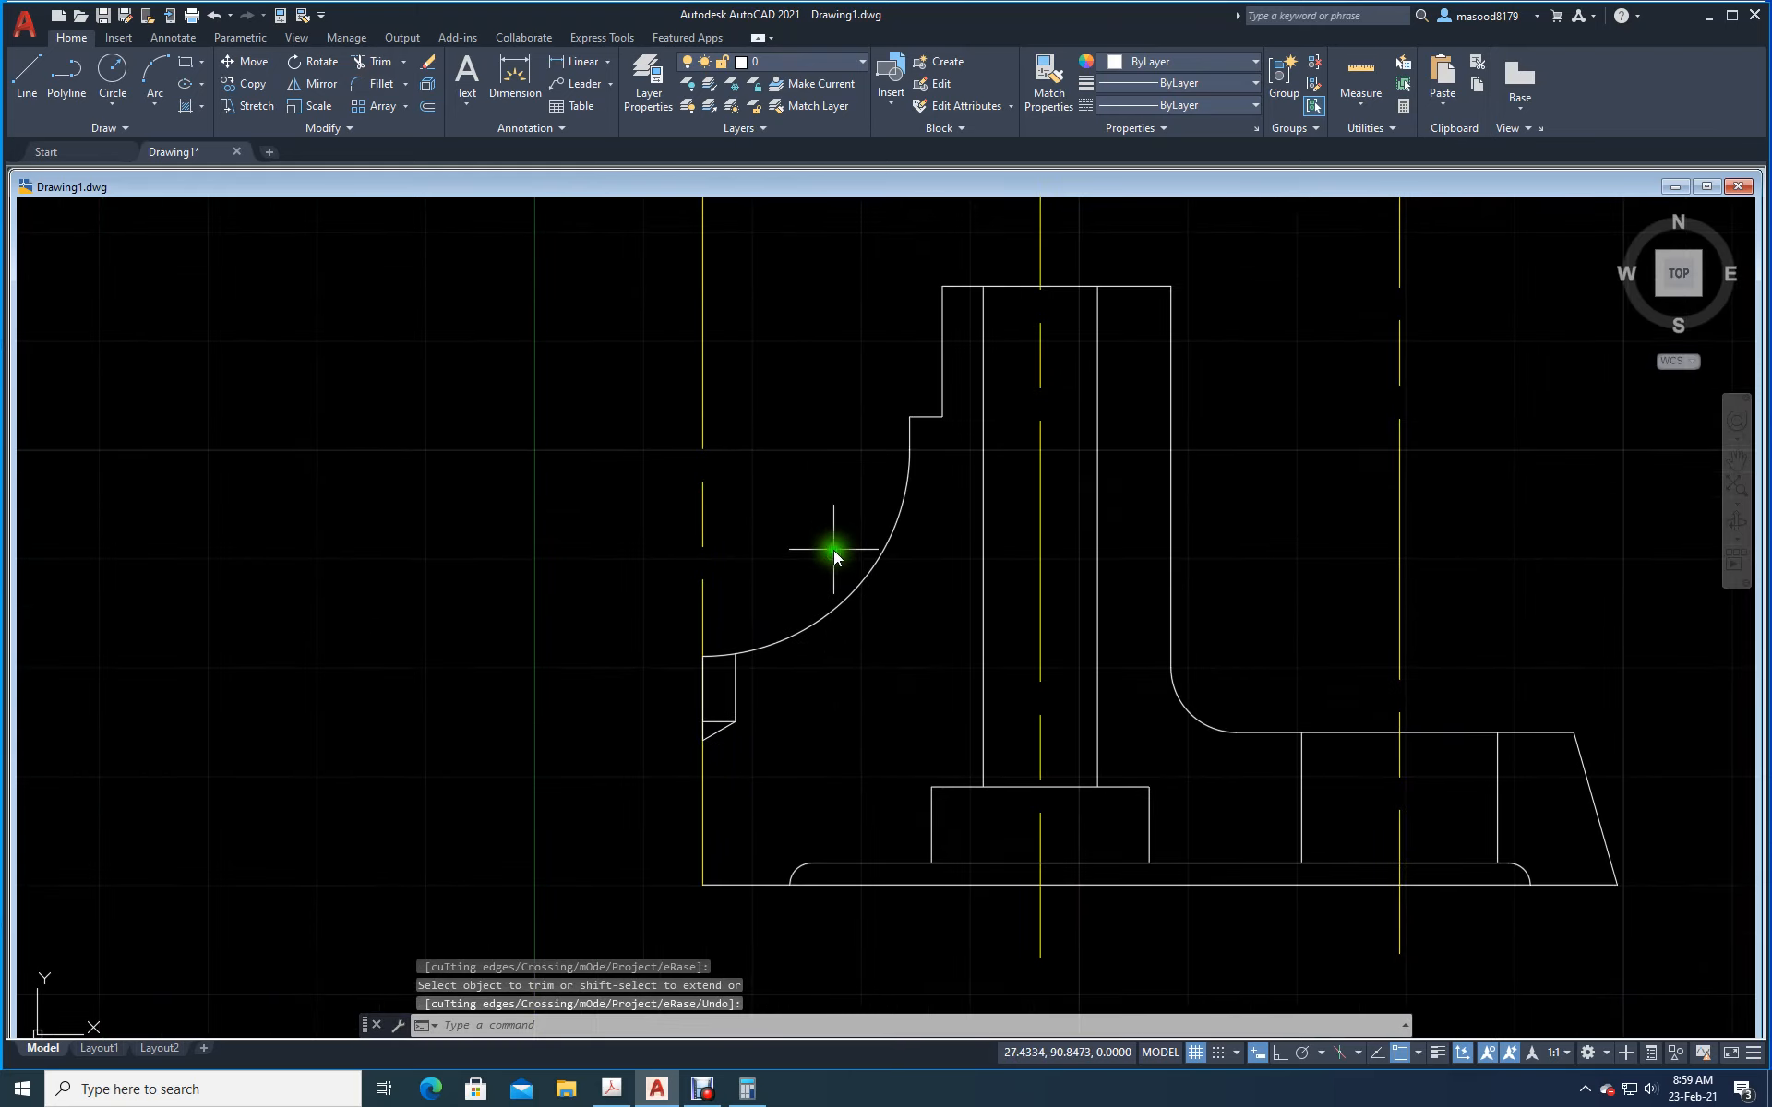
pyautogui.scroll(-2, 833, 550)
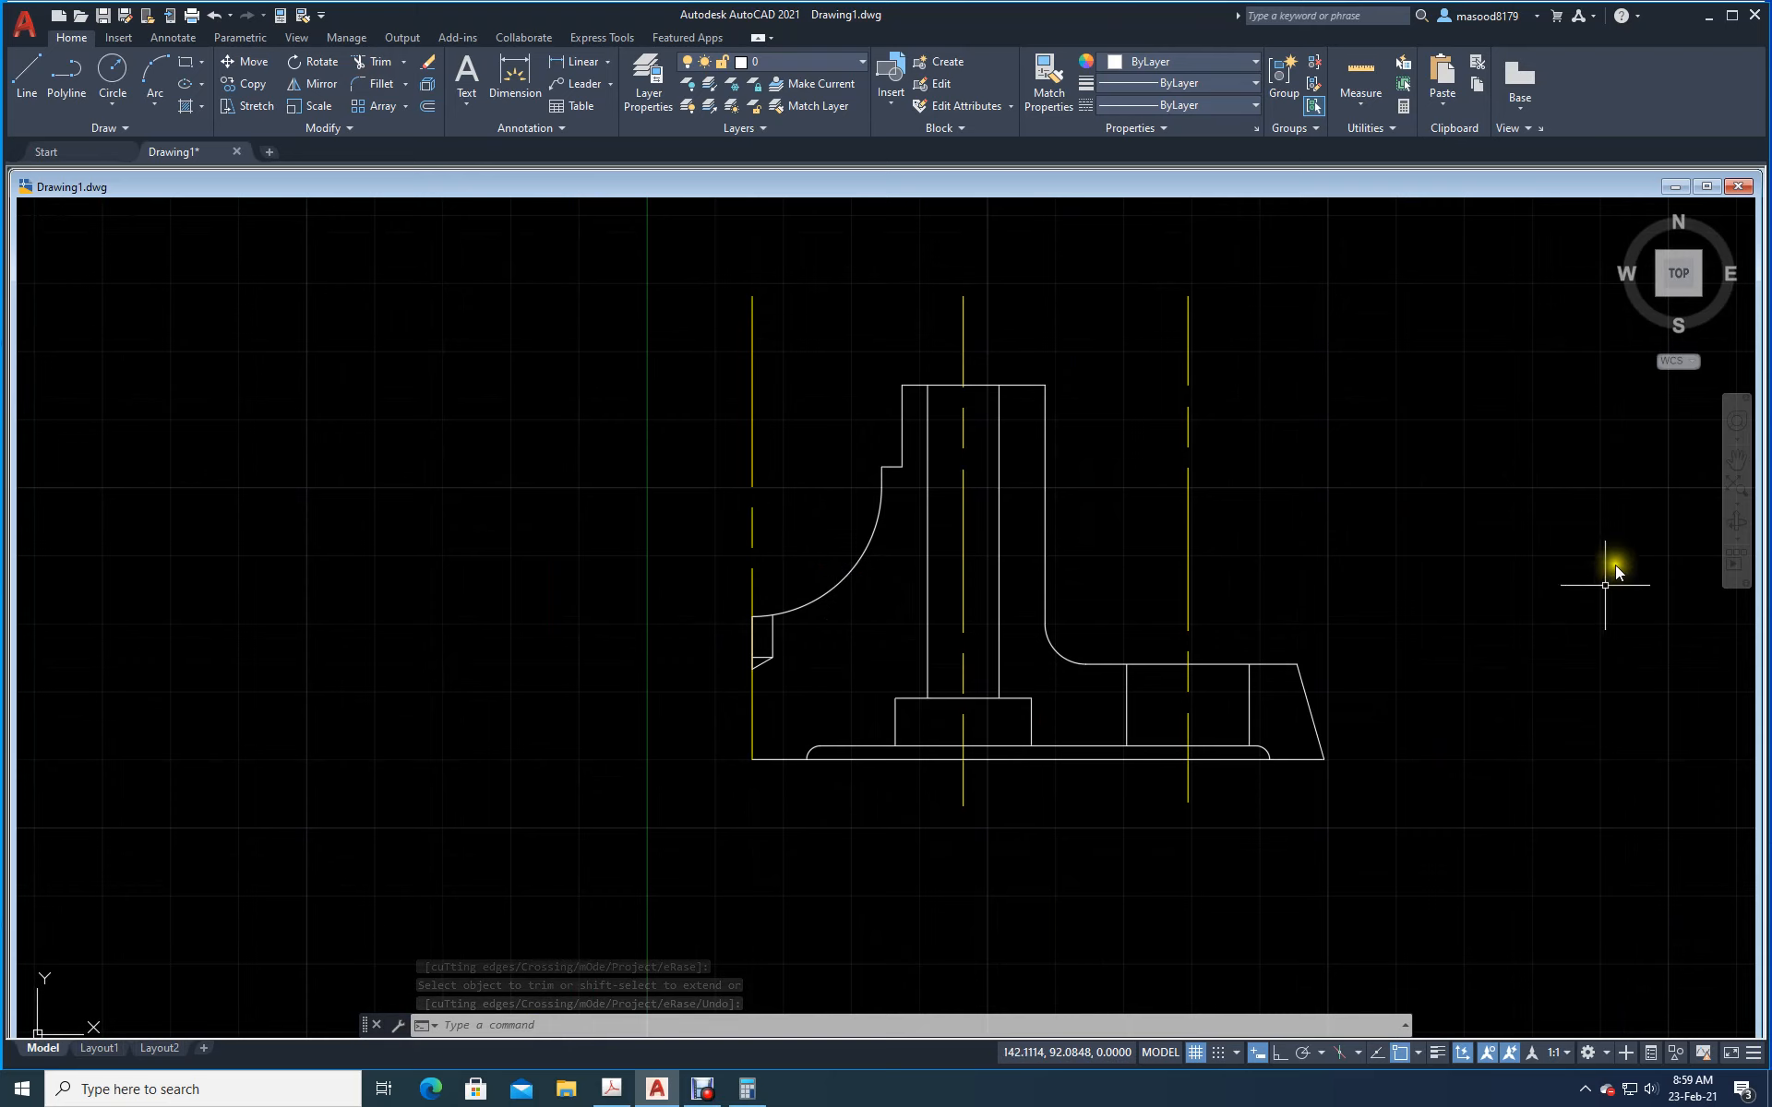
pyautogui.click(317, 81)
pyautogui.click(674, 242)
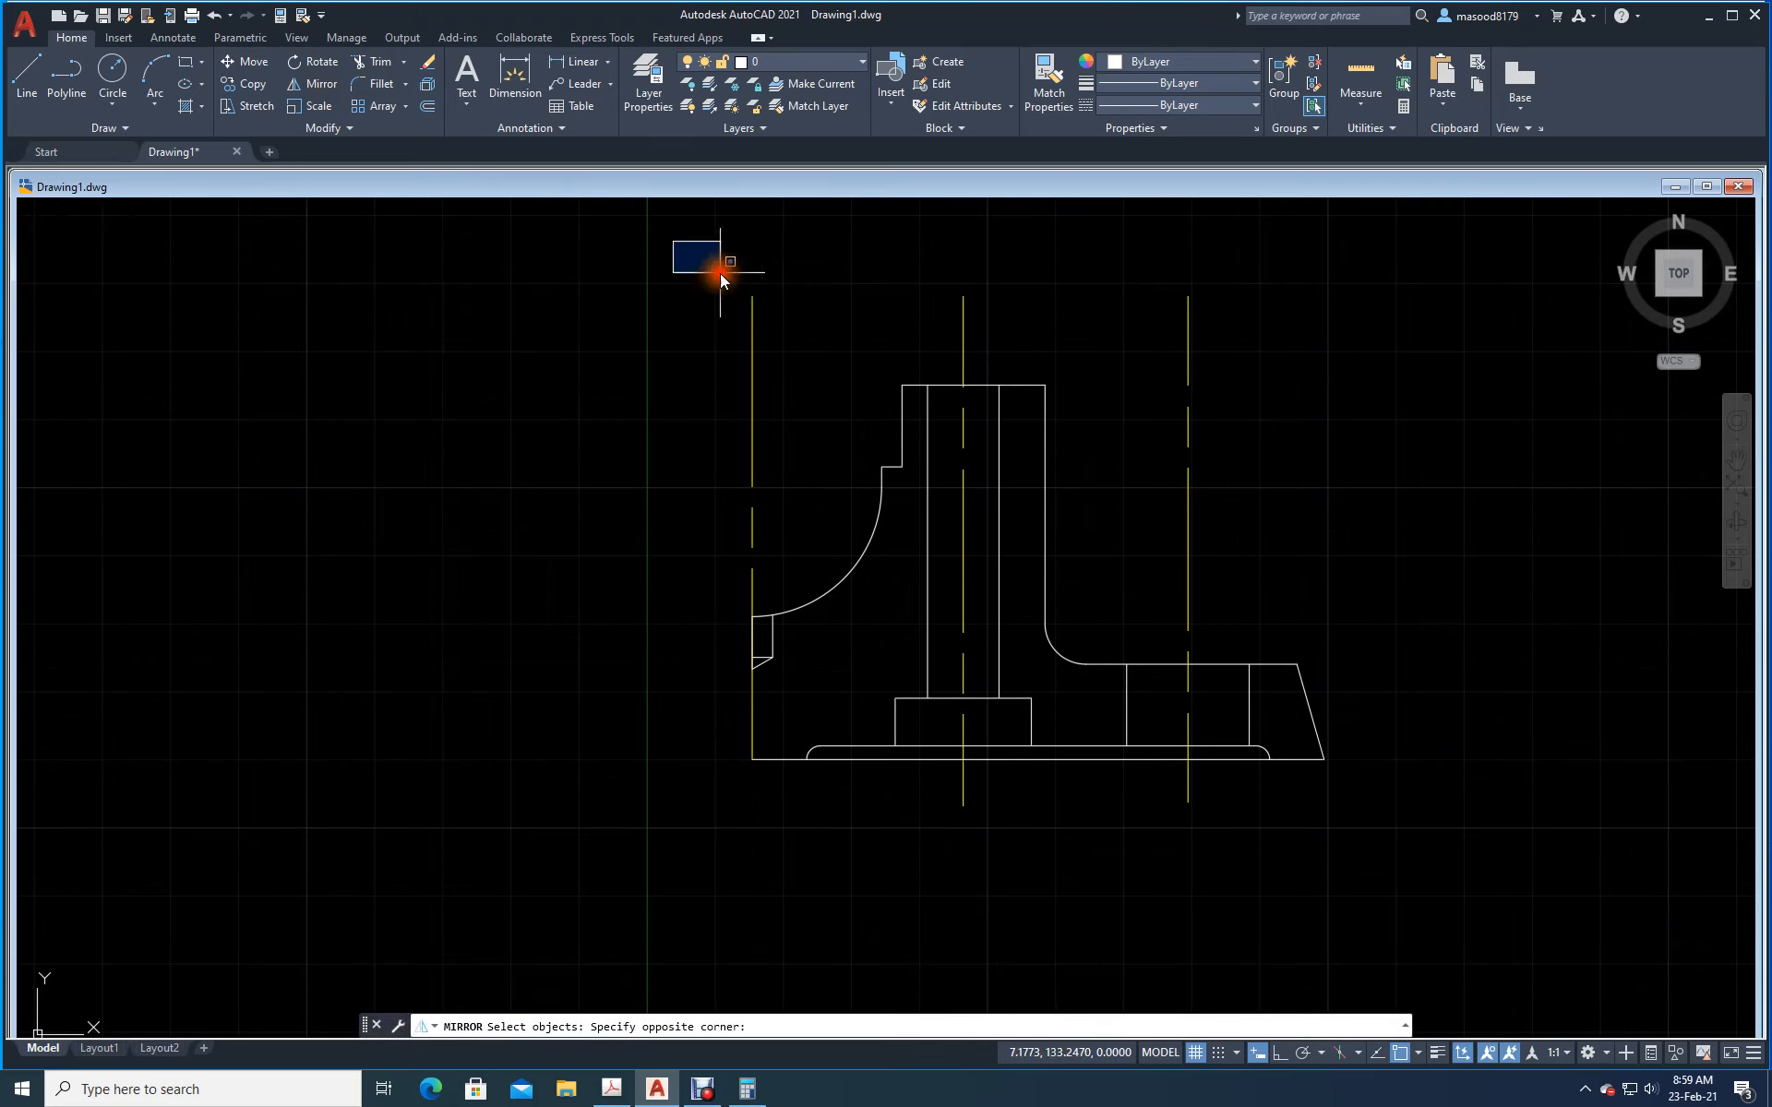
pyautogui.click(1486, 888)
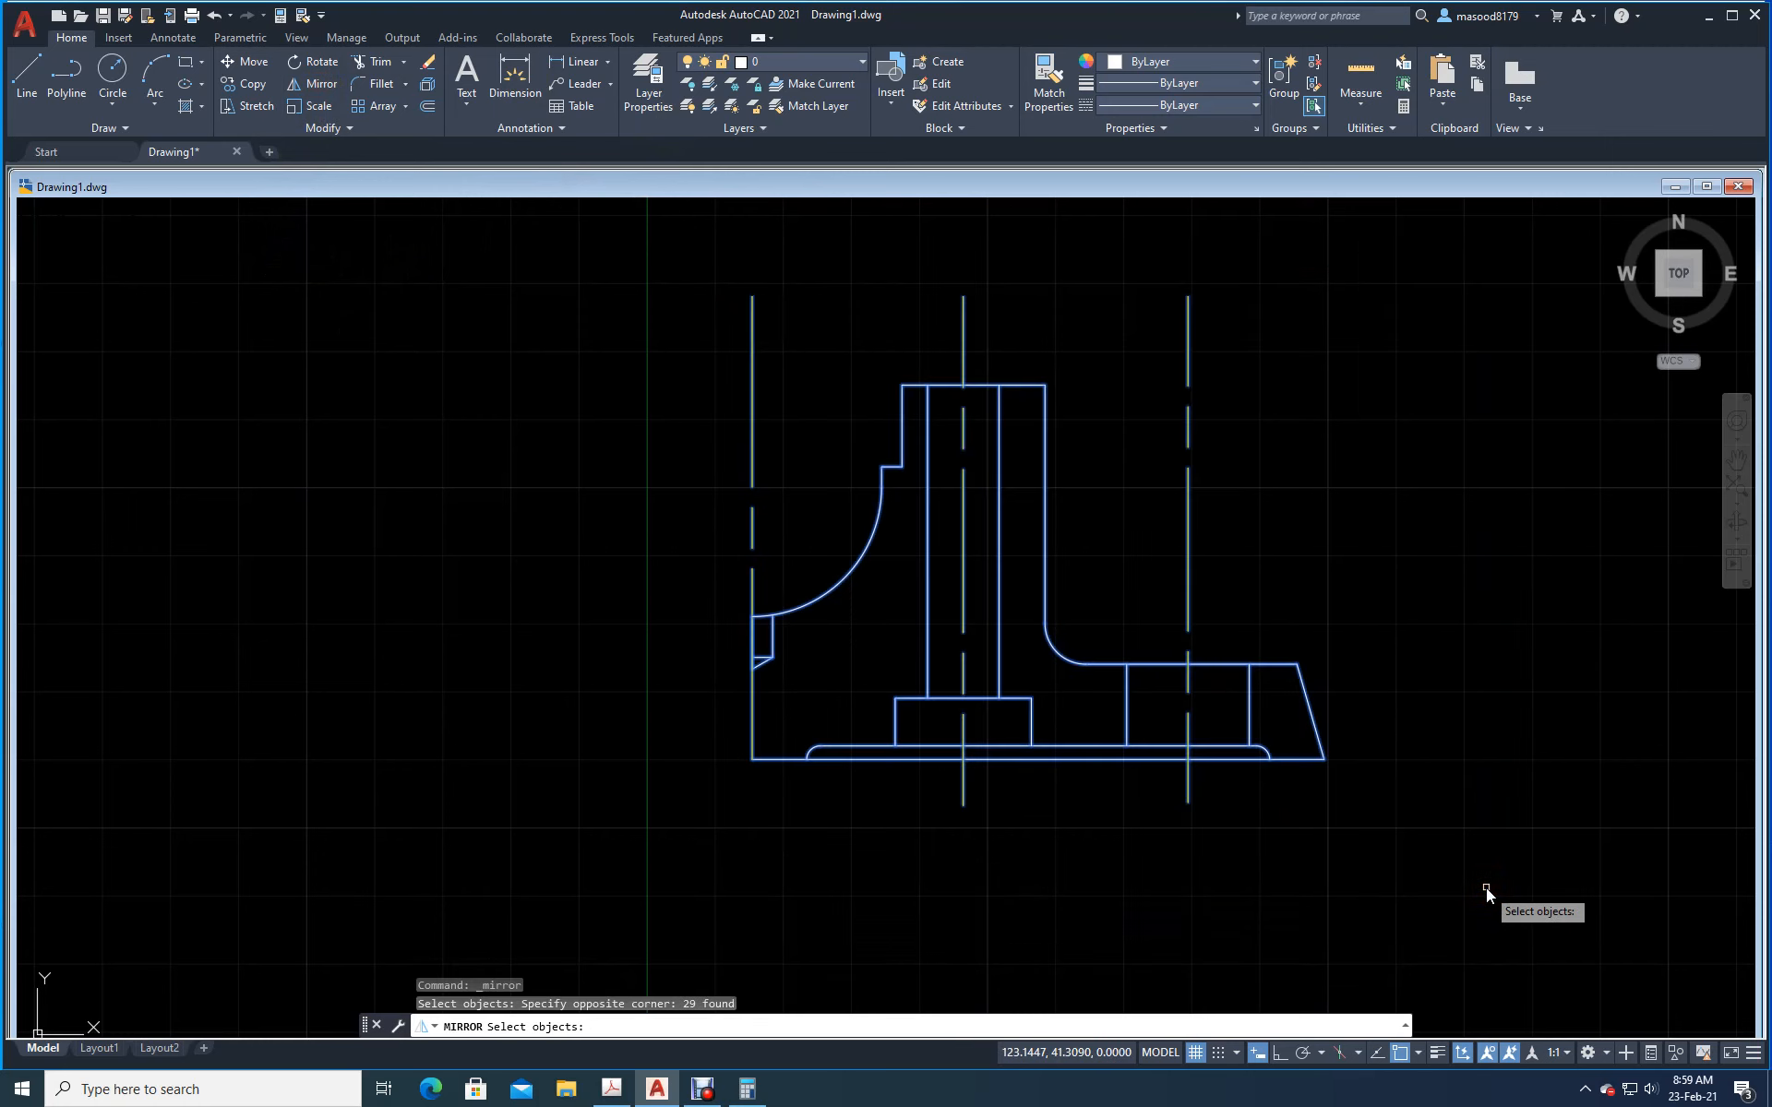
pyautogui.press('Return')
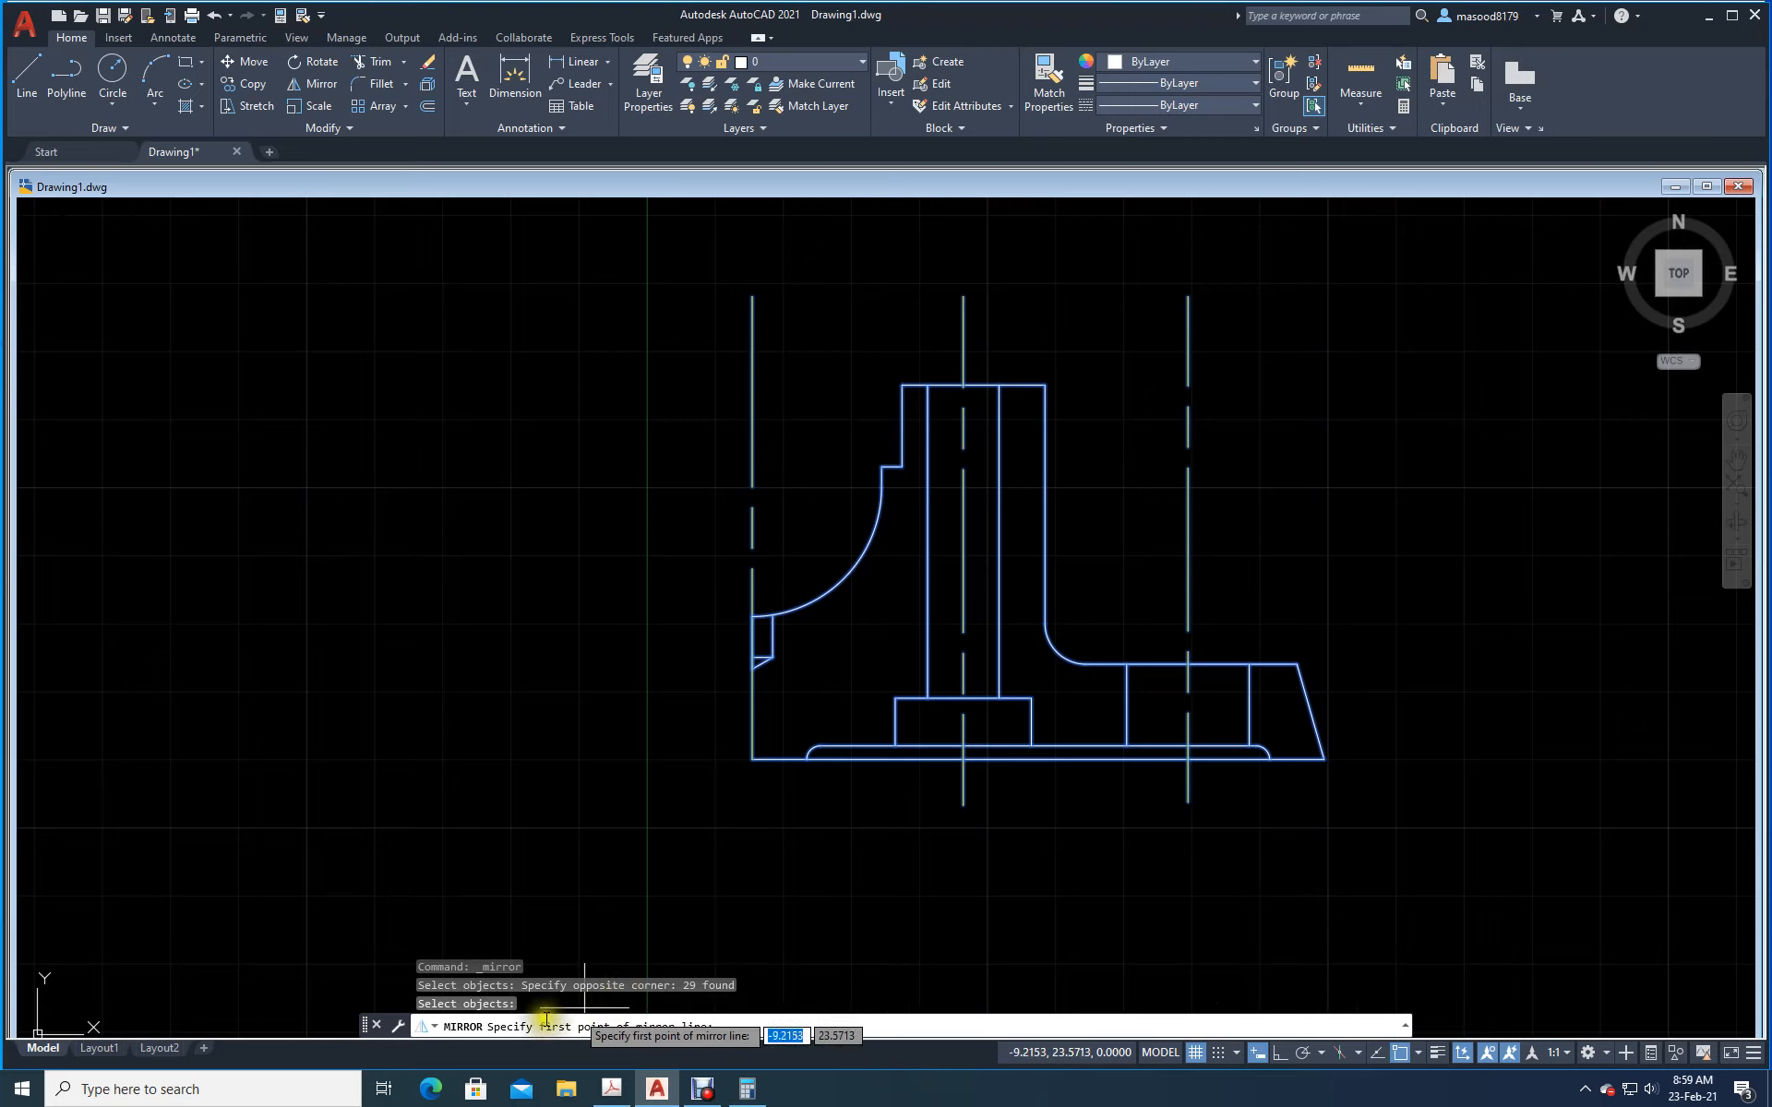
pyautogui.click(752, 759)
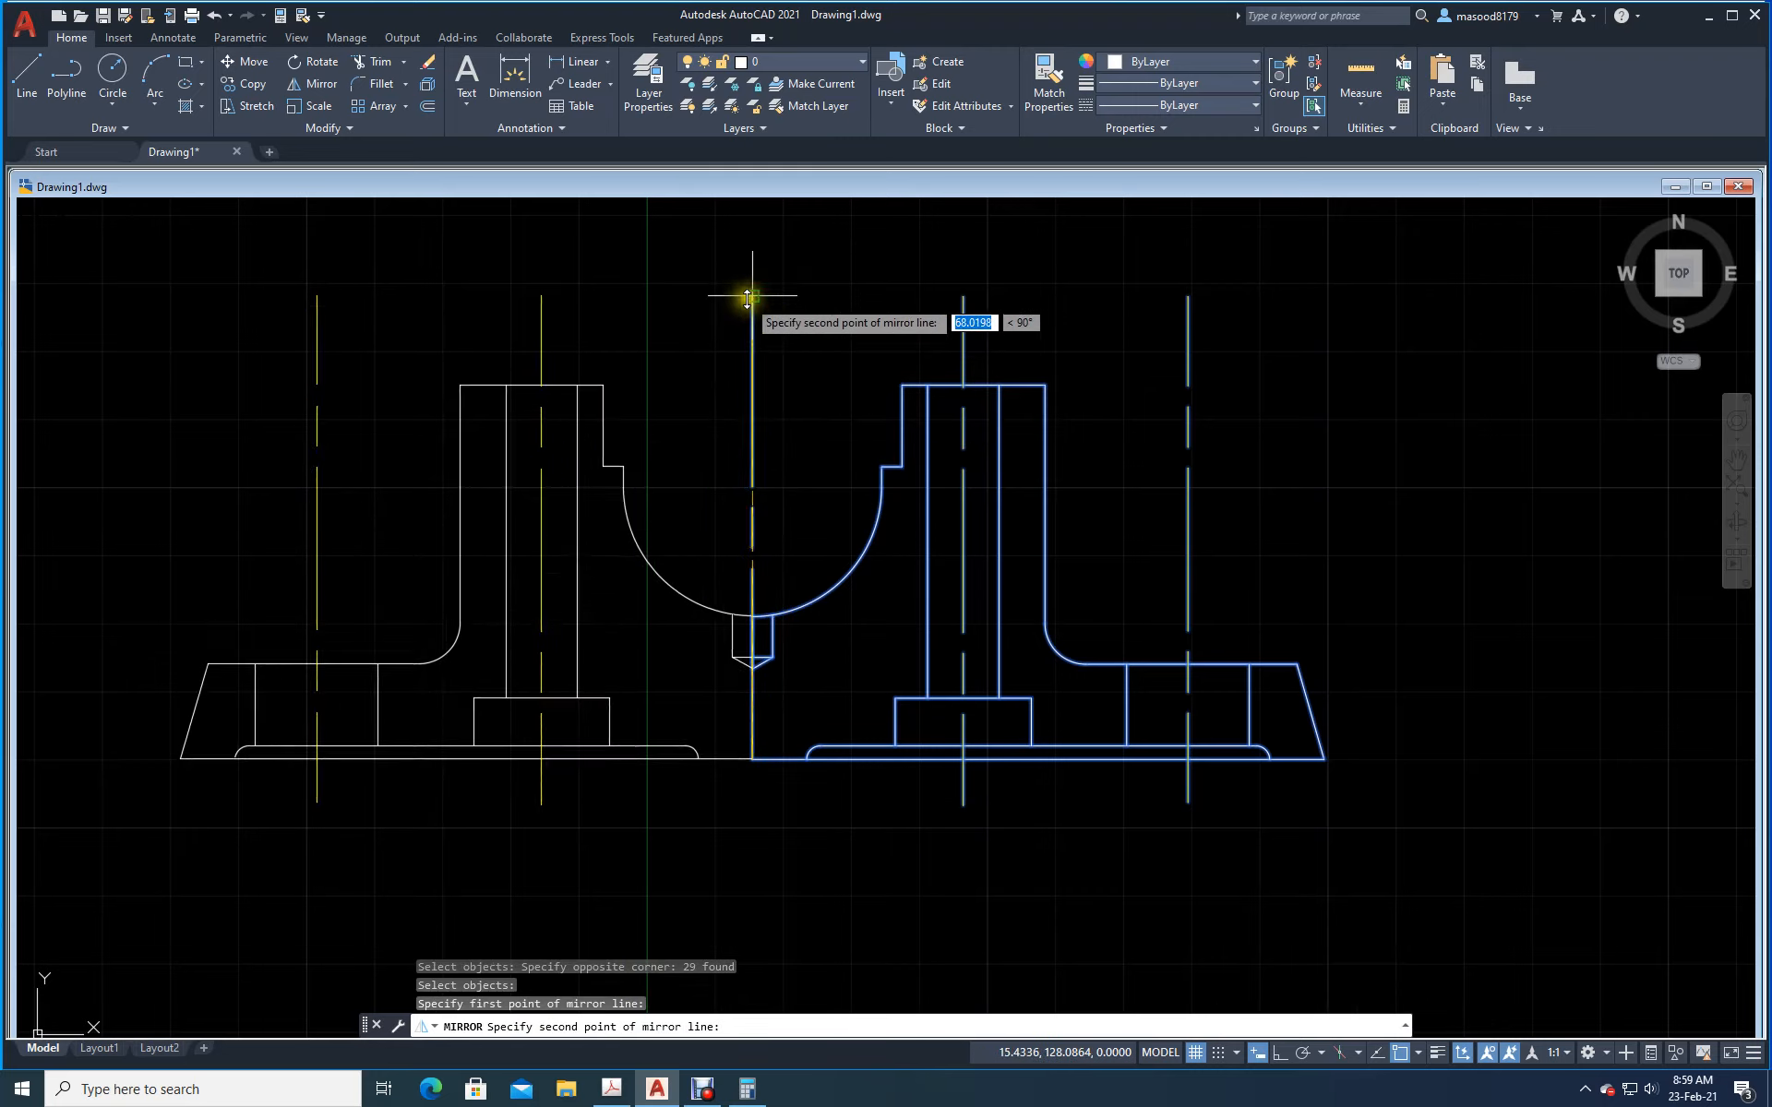
pyautogui.click(1278, 1053)
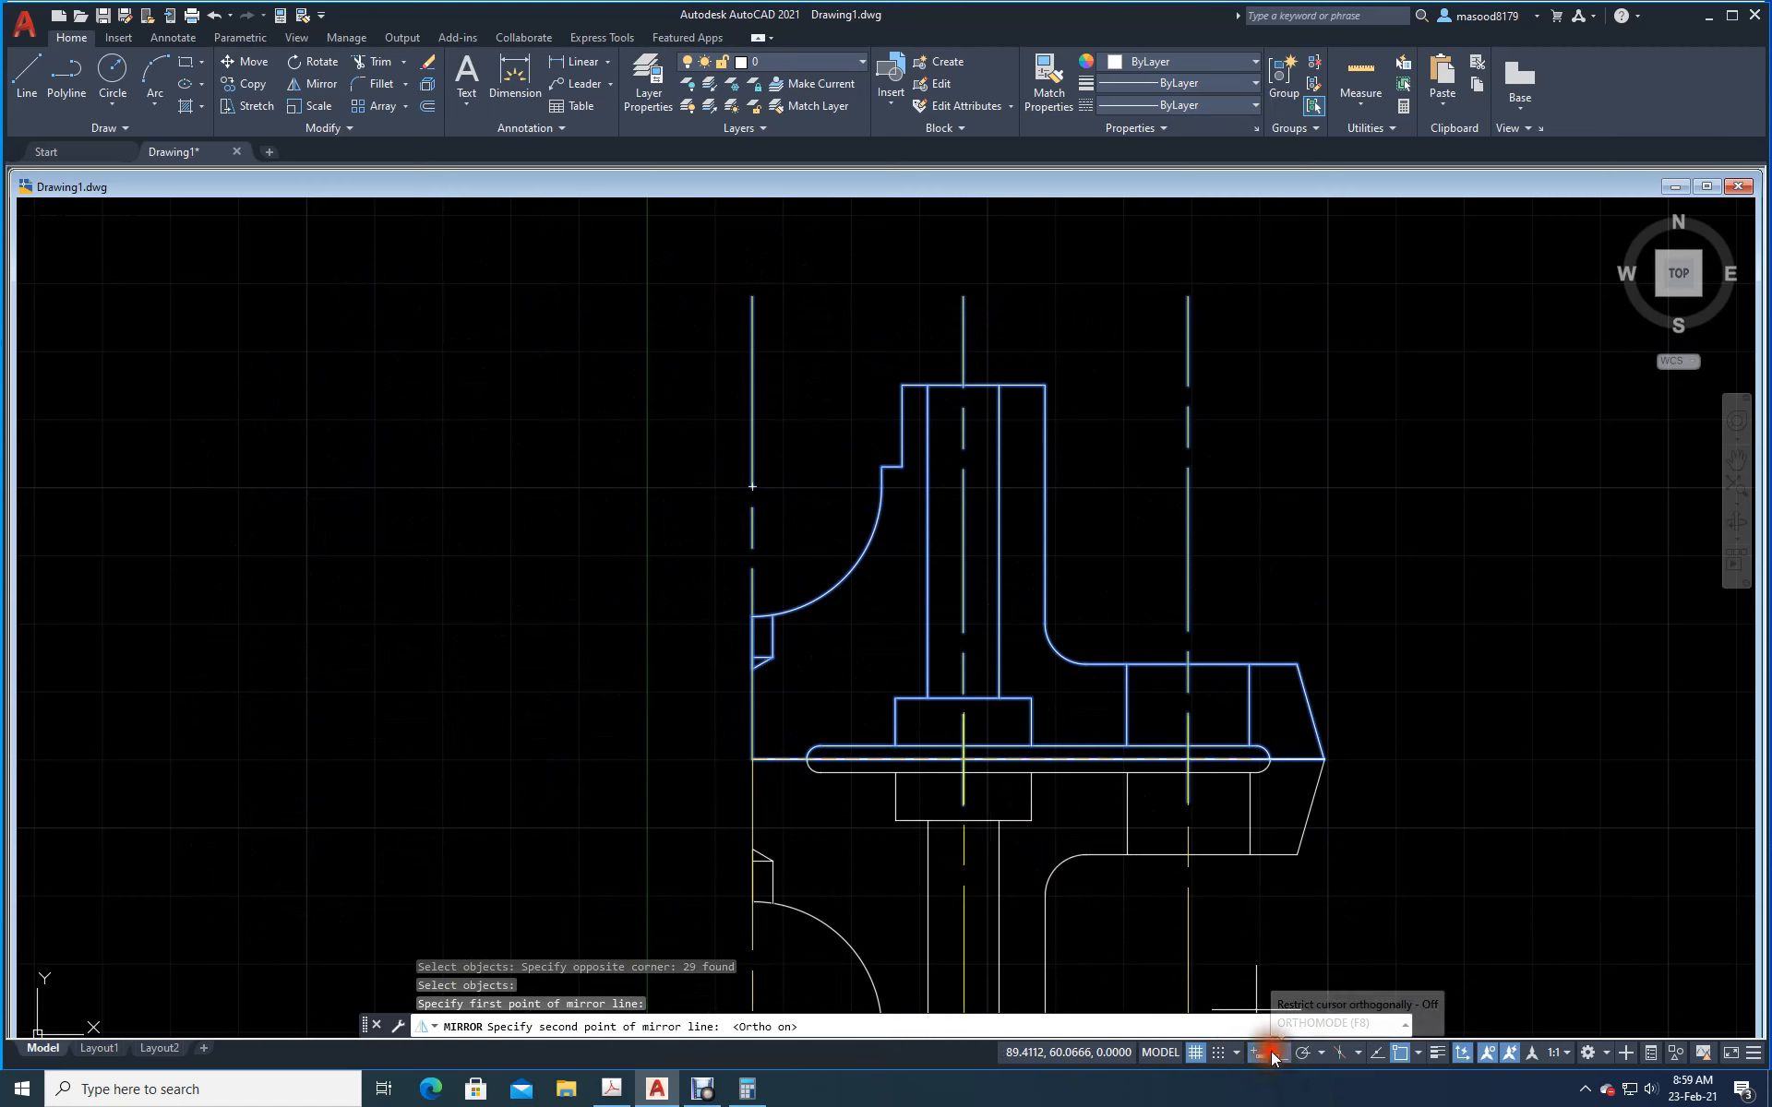
pyautogui.click(746, 230)
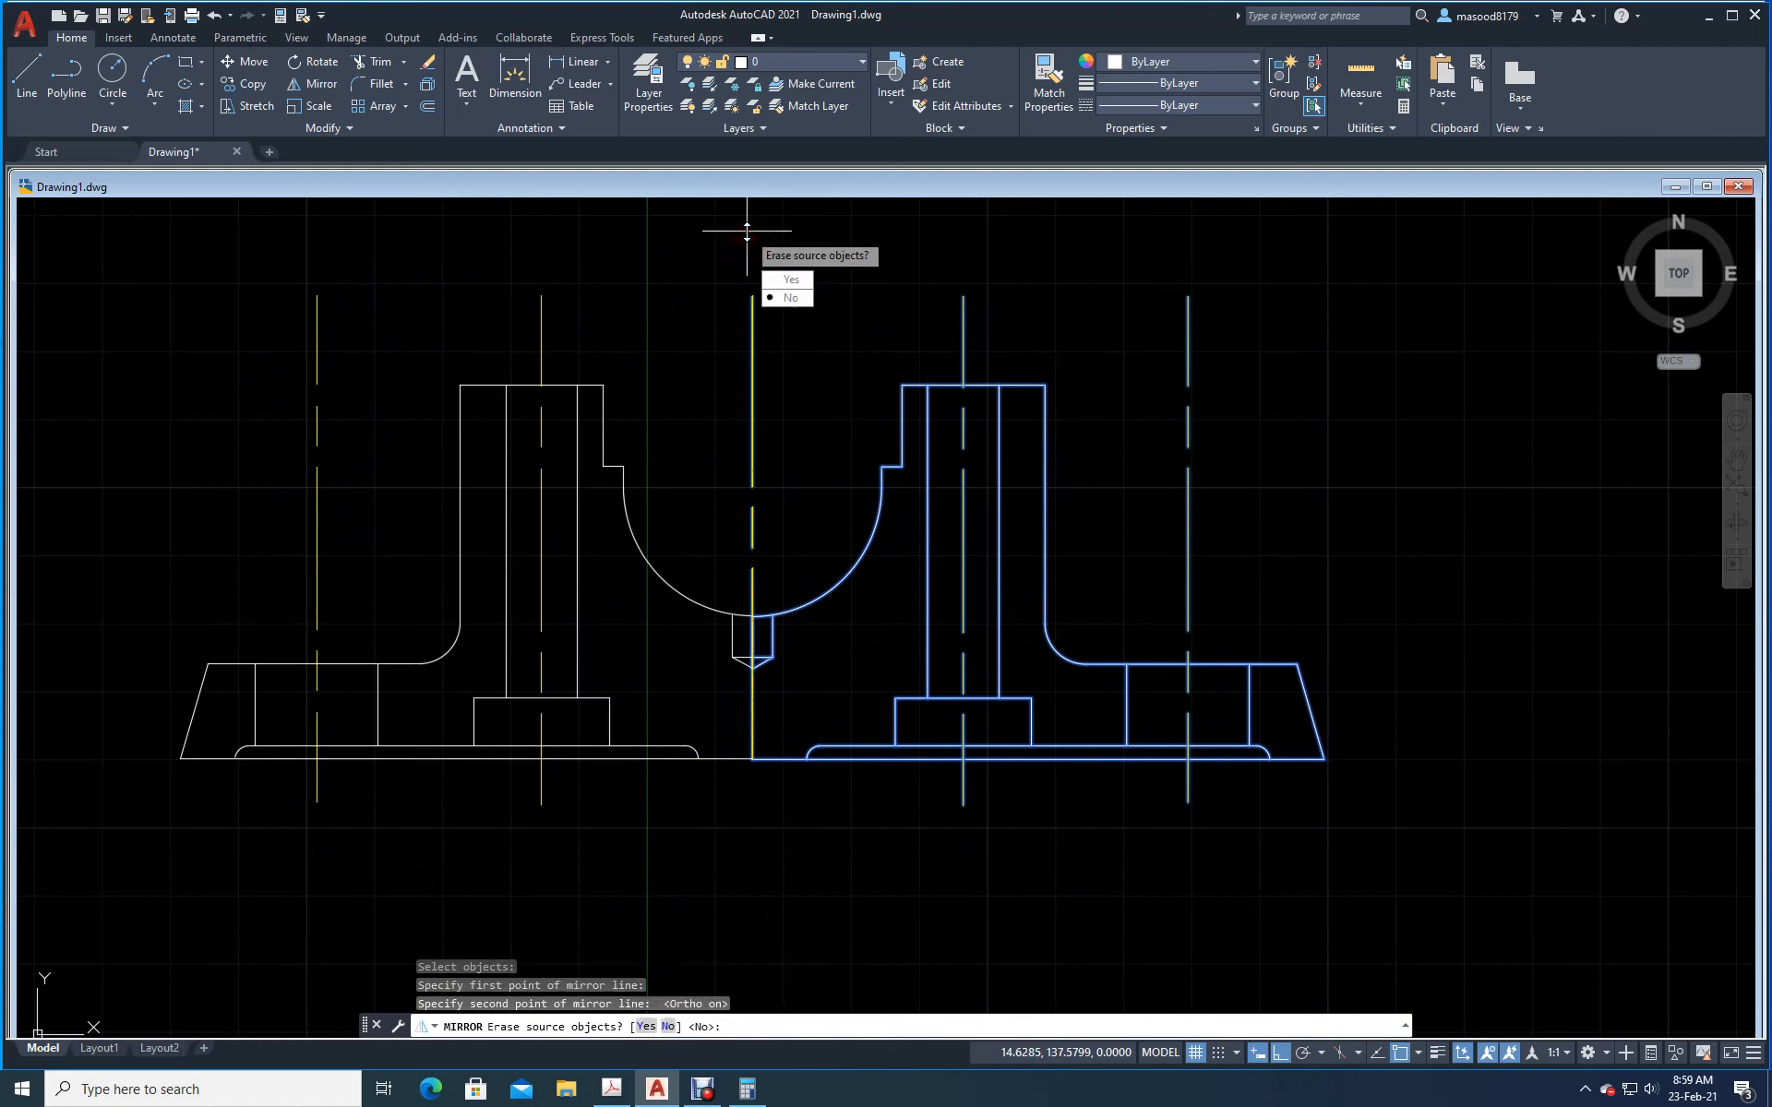
pyautogui.press('Return')
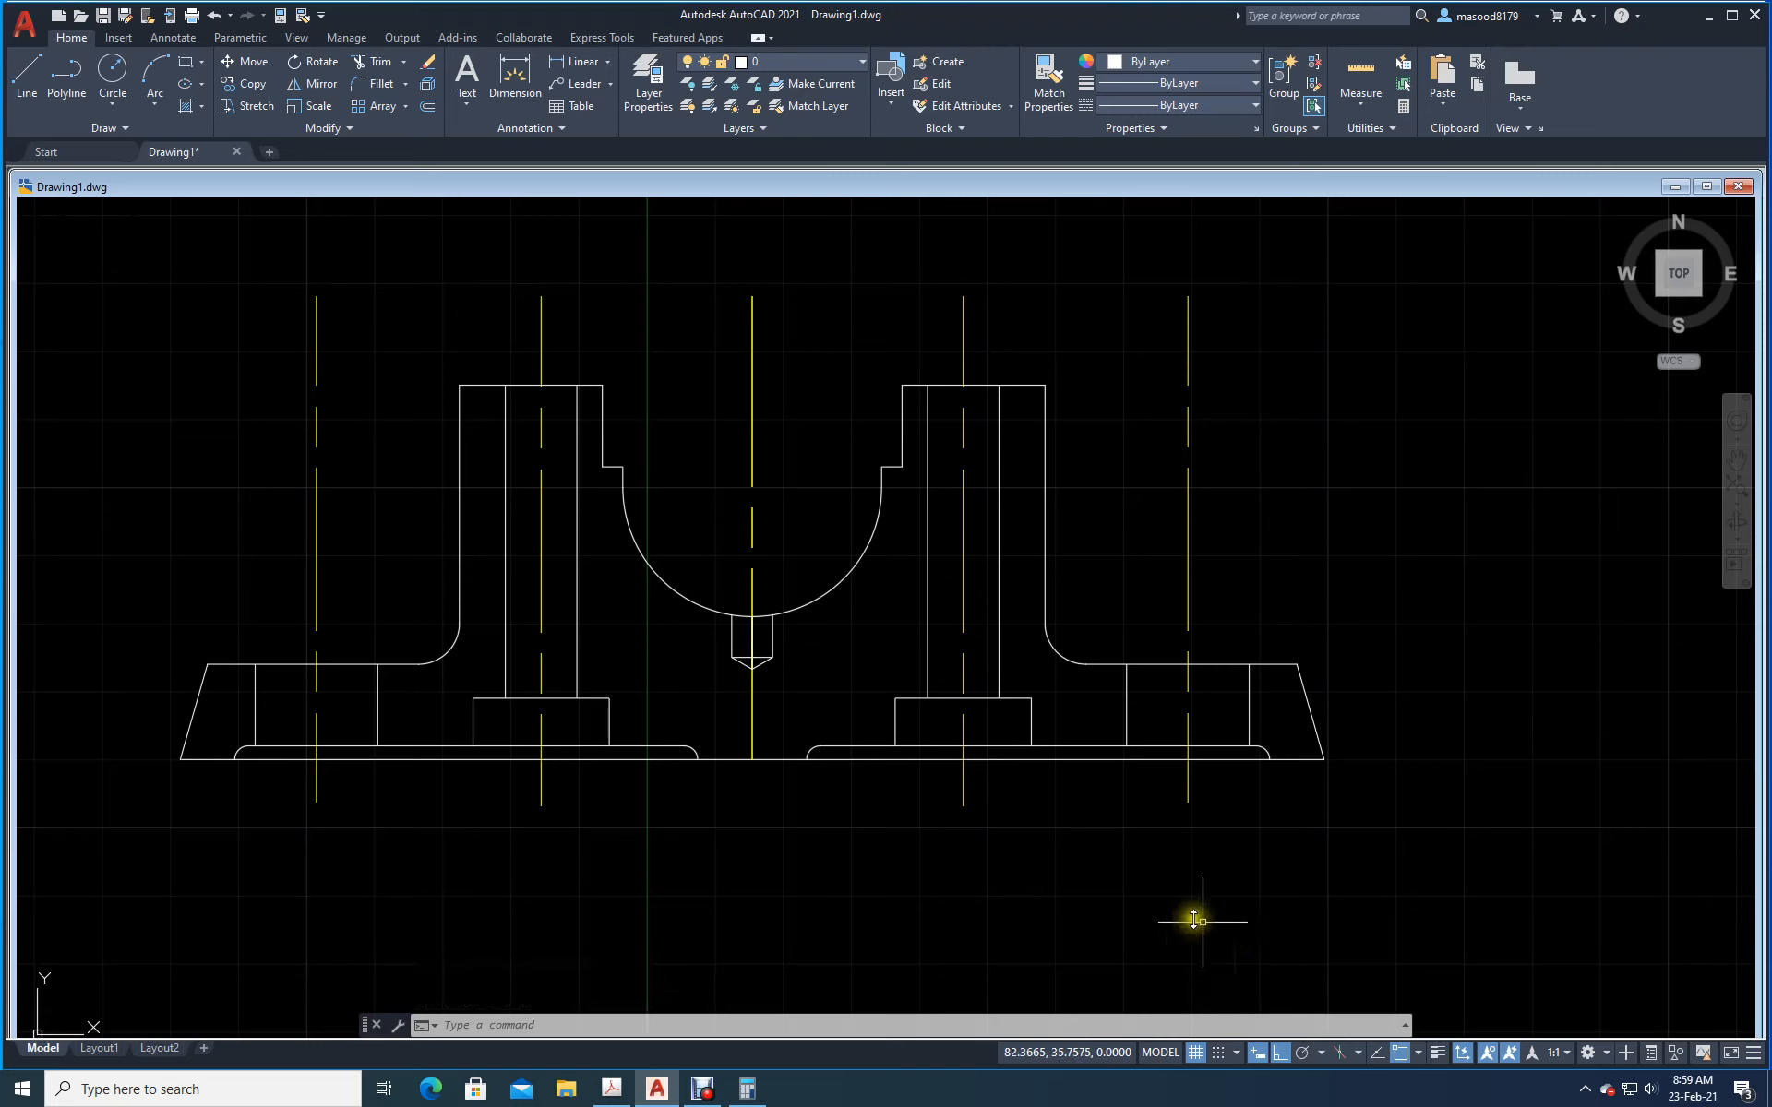
# Step: Hatch the three cut regions of the section to the right of the central axis with the ANSI31 pattern
pyautogui.click(186, 107)
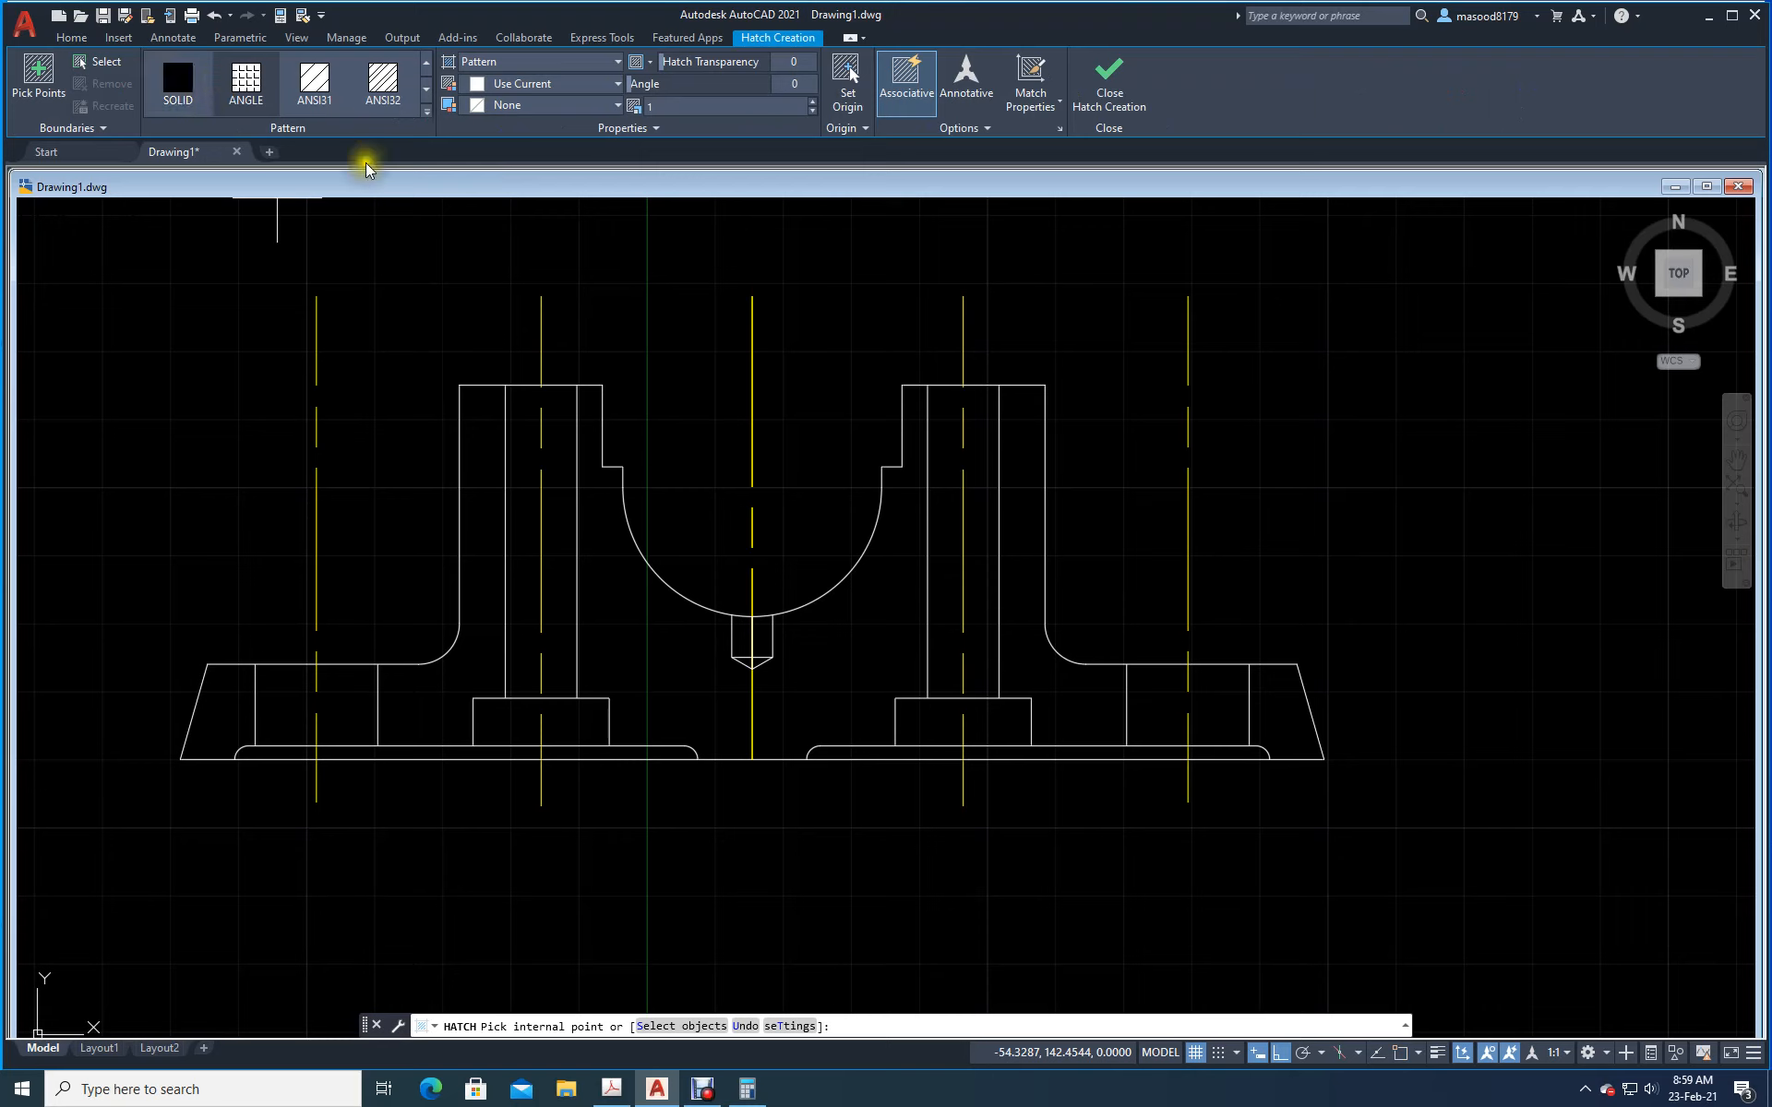
pyautogui.click(315, 86)
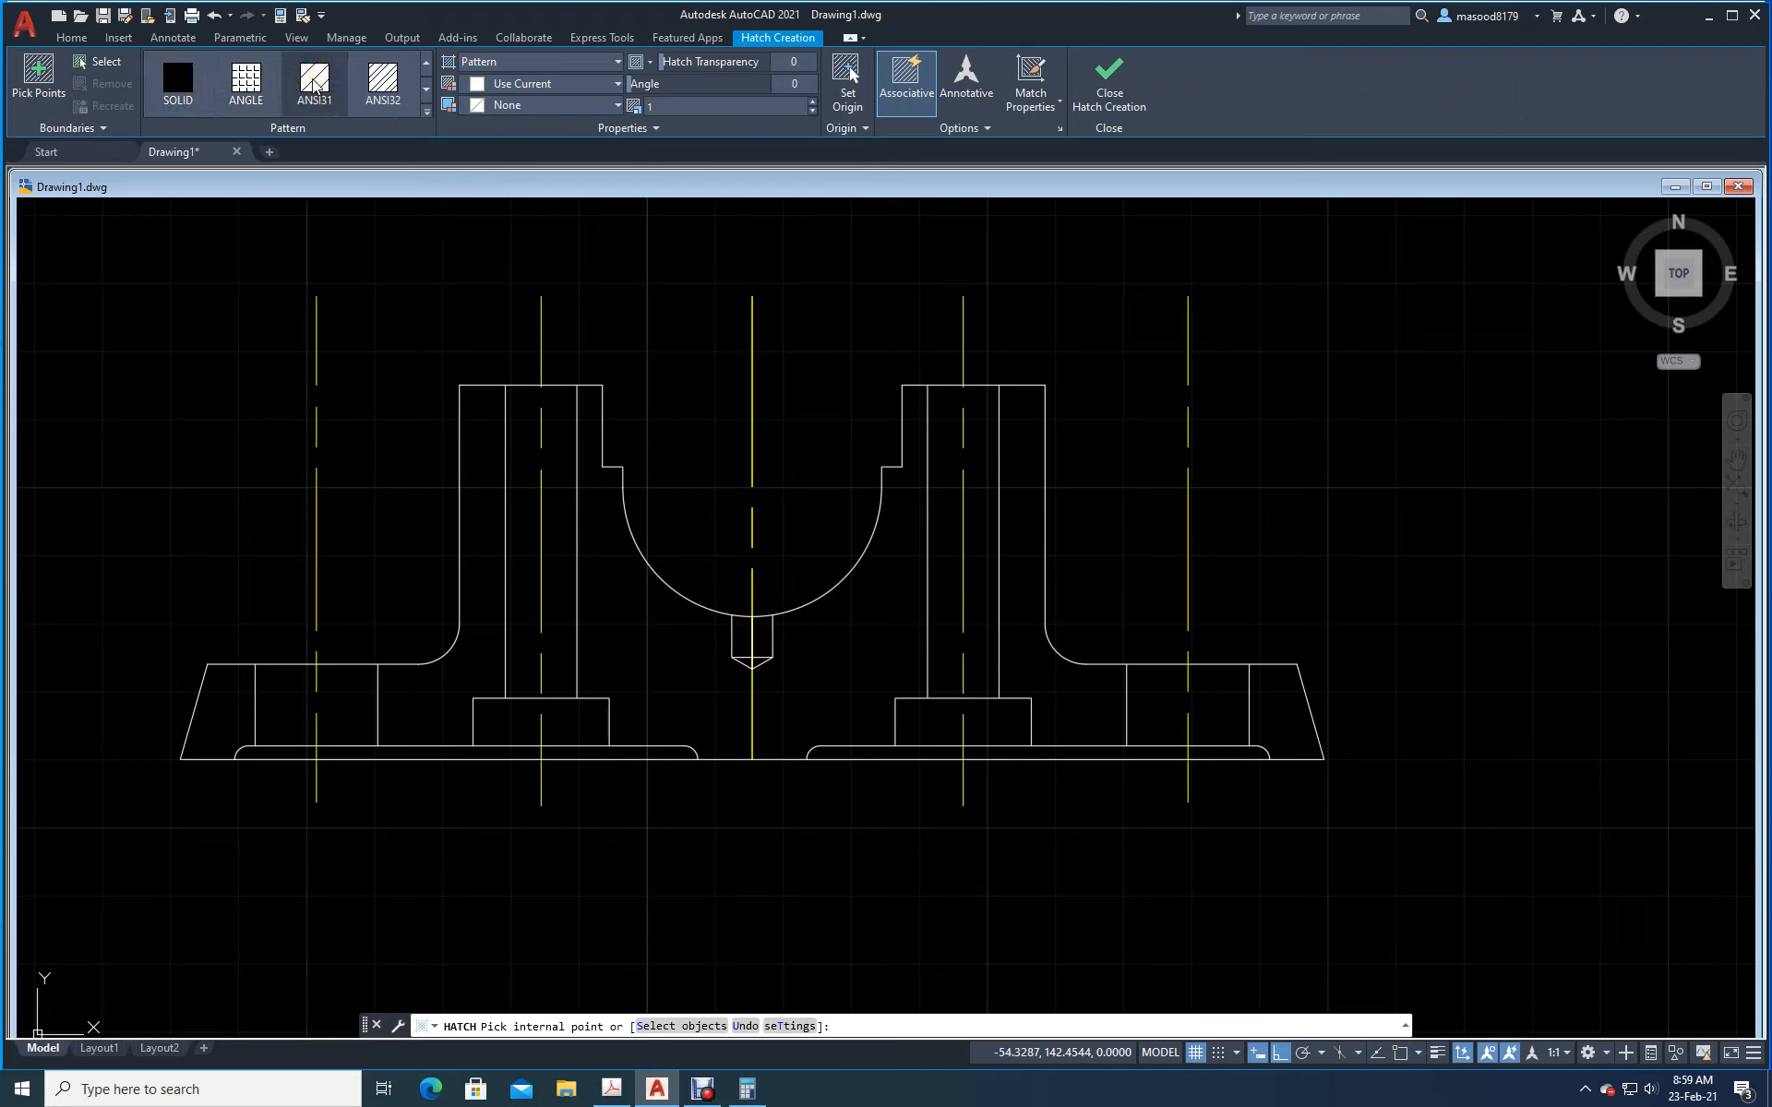
pyautogui.click(873, 649)
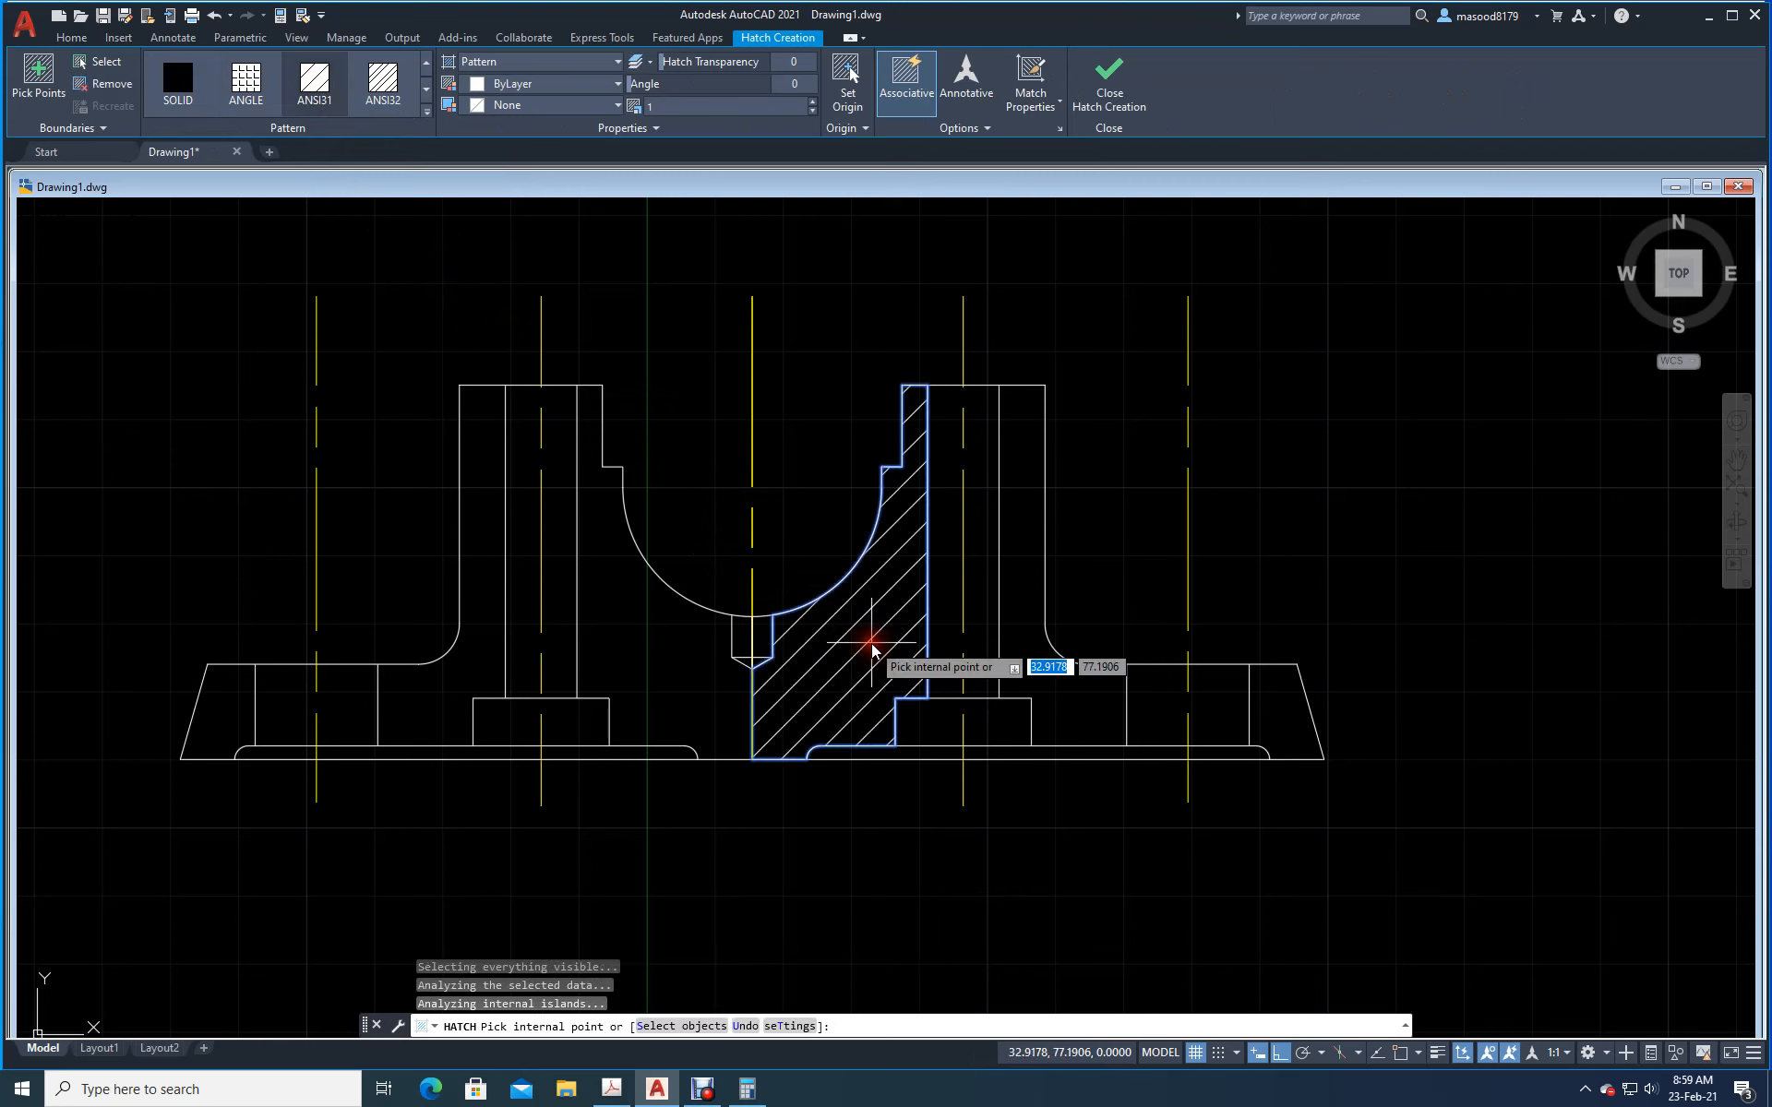
pyautogui.click(1022, 661)
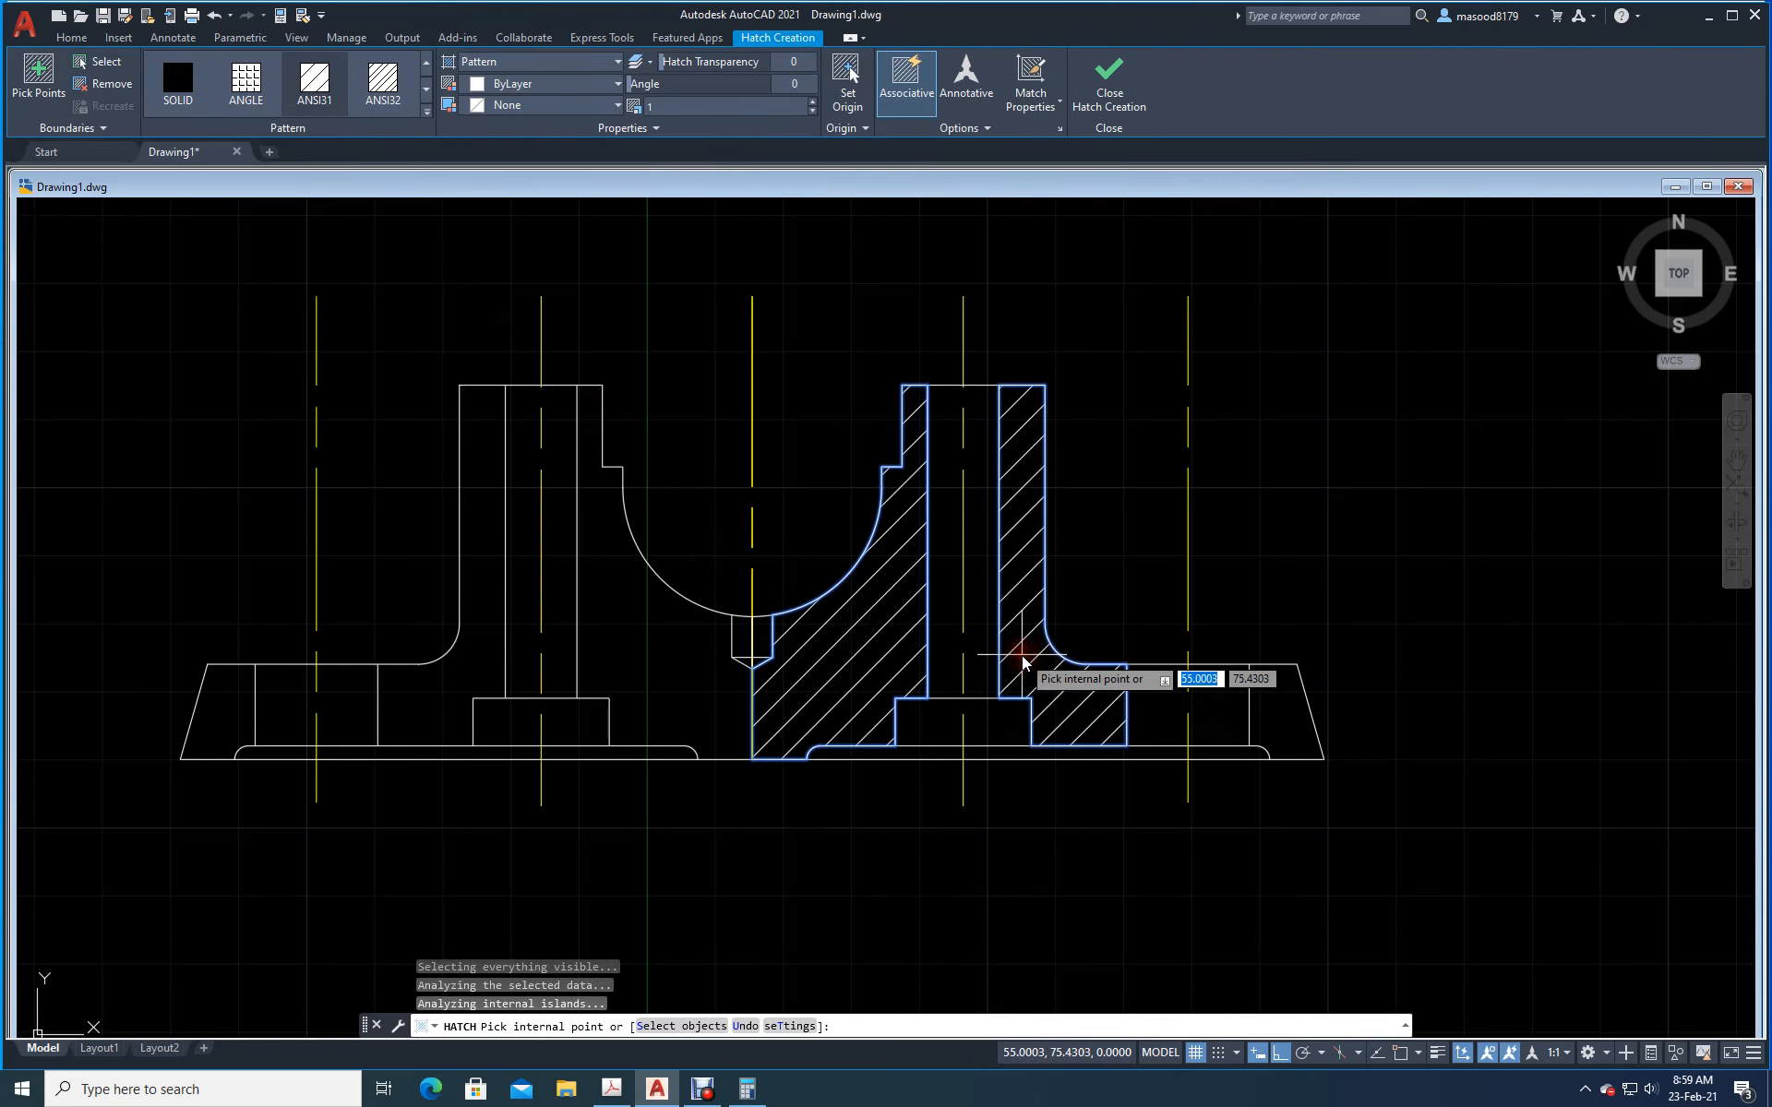
pyautogui.click(1267, 726)
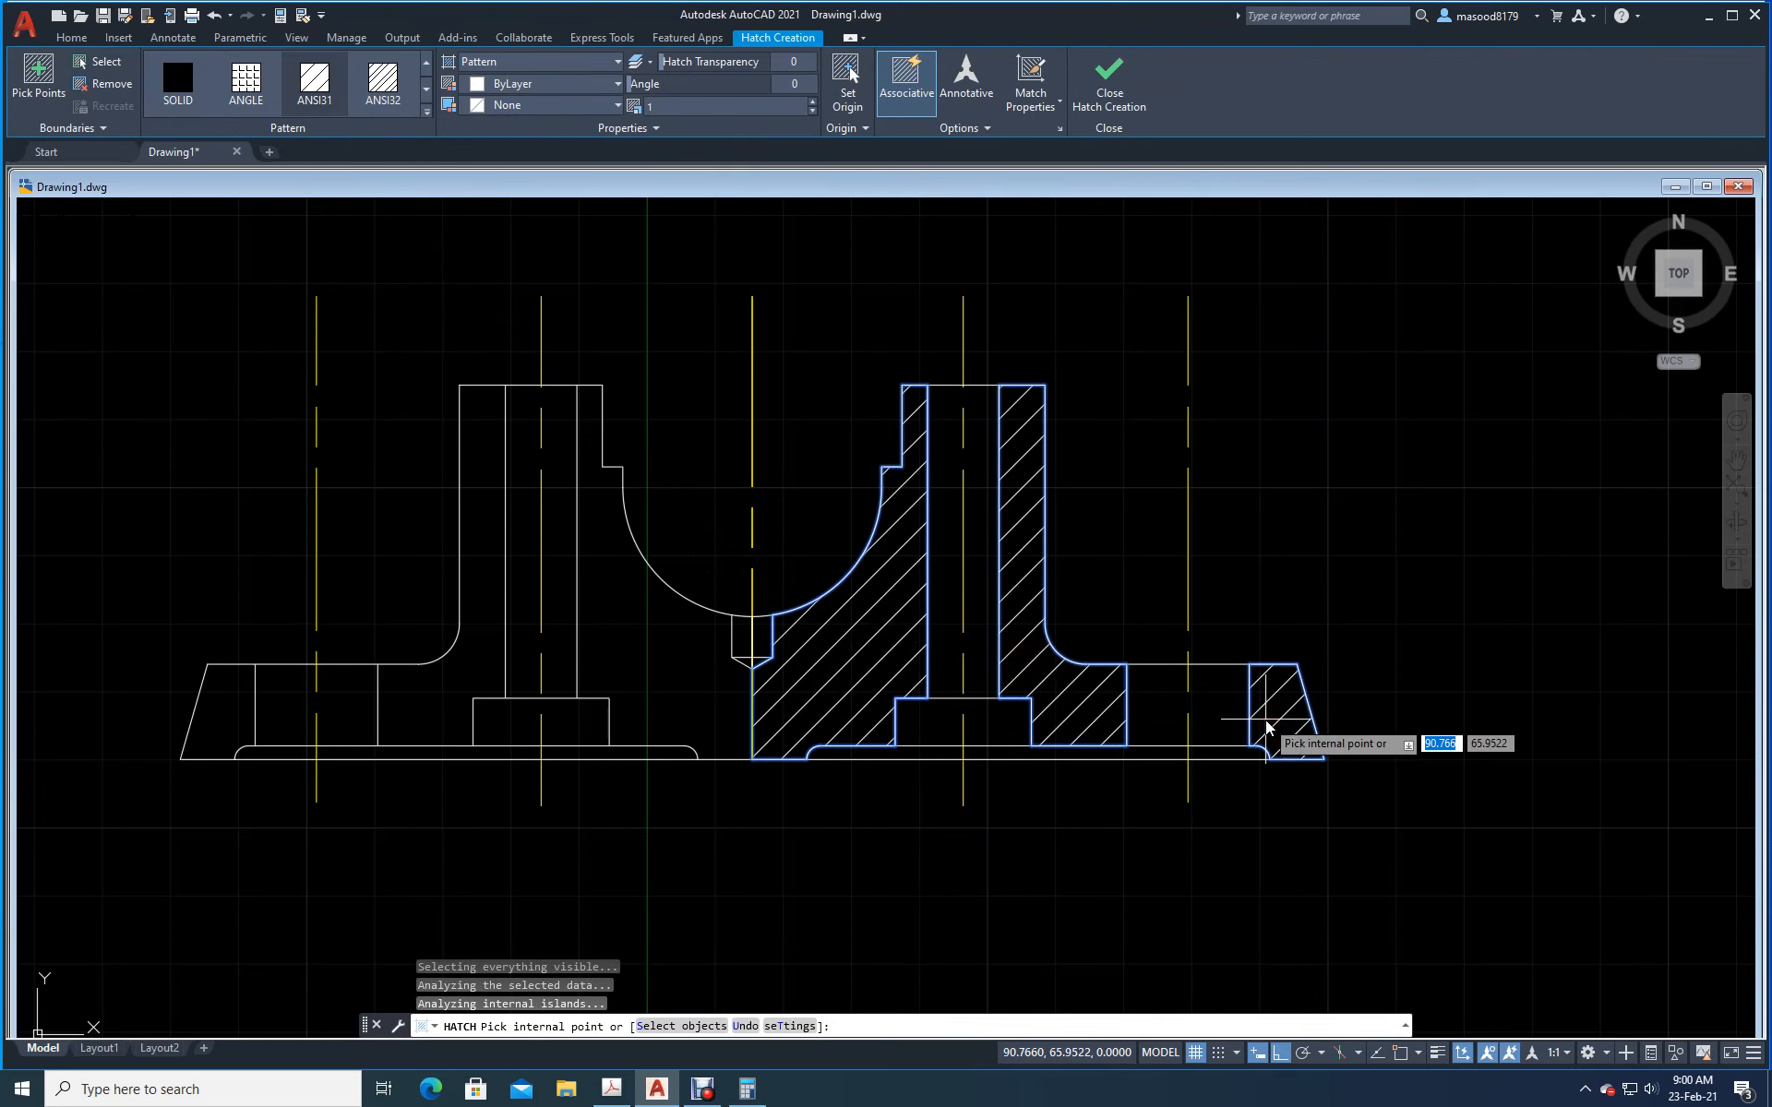
pyautogui.press('Return')
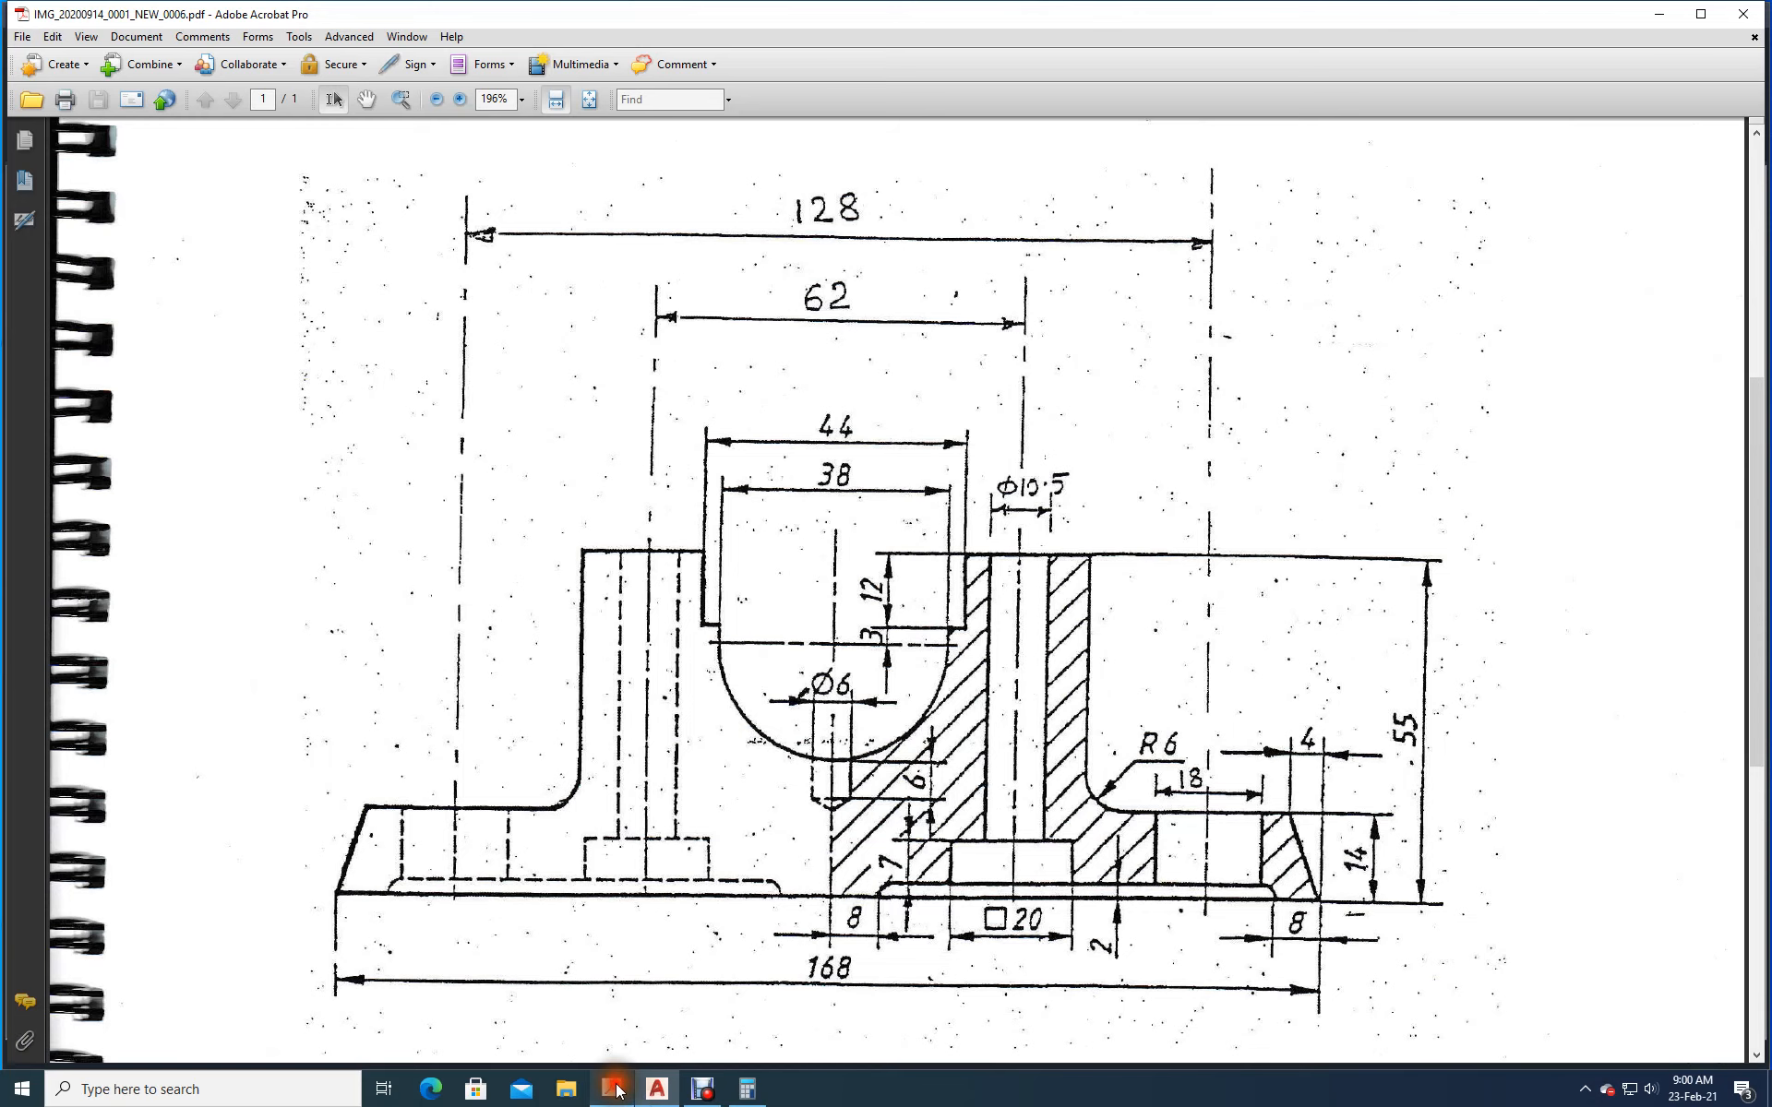
# Step: Check the hidden lines in the reference PDF, return to the AutoCAD drawing and load the ACAD_ISO02W100 linetype
pyautogui.click(612, 1089)
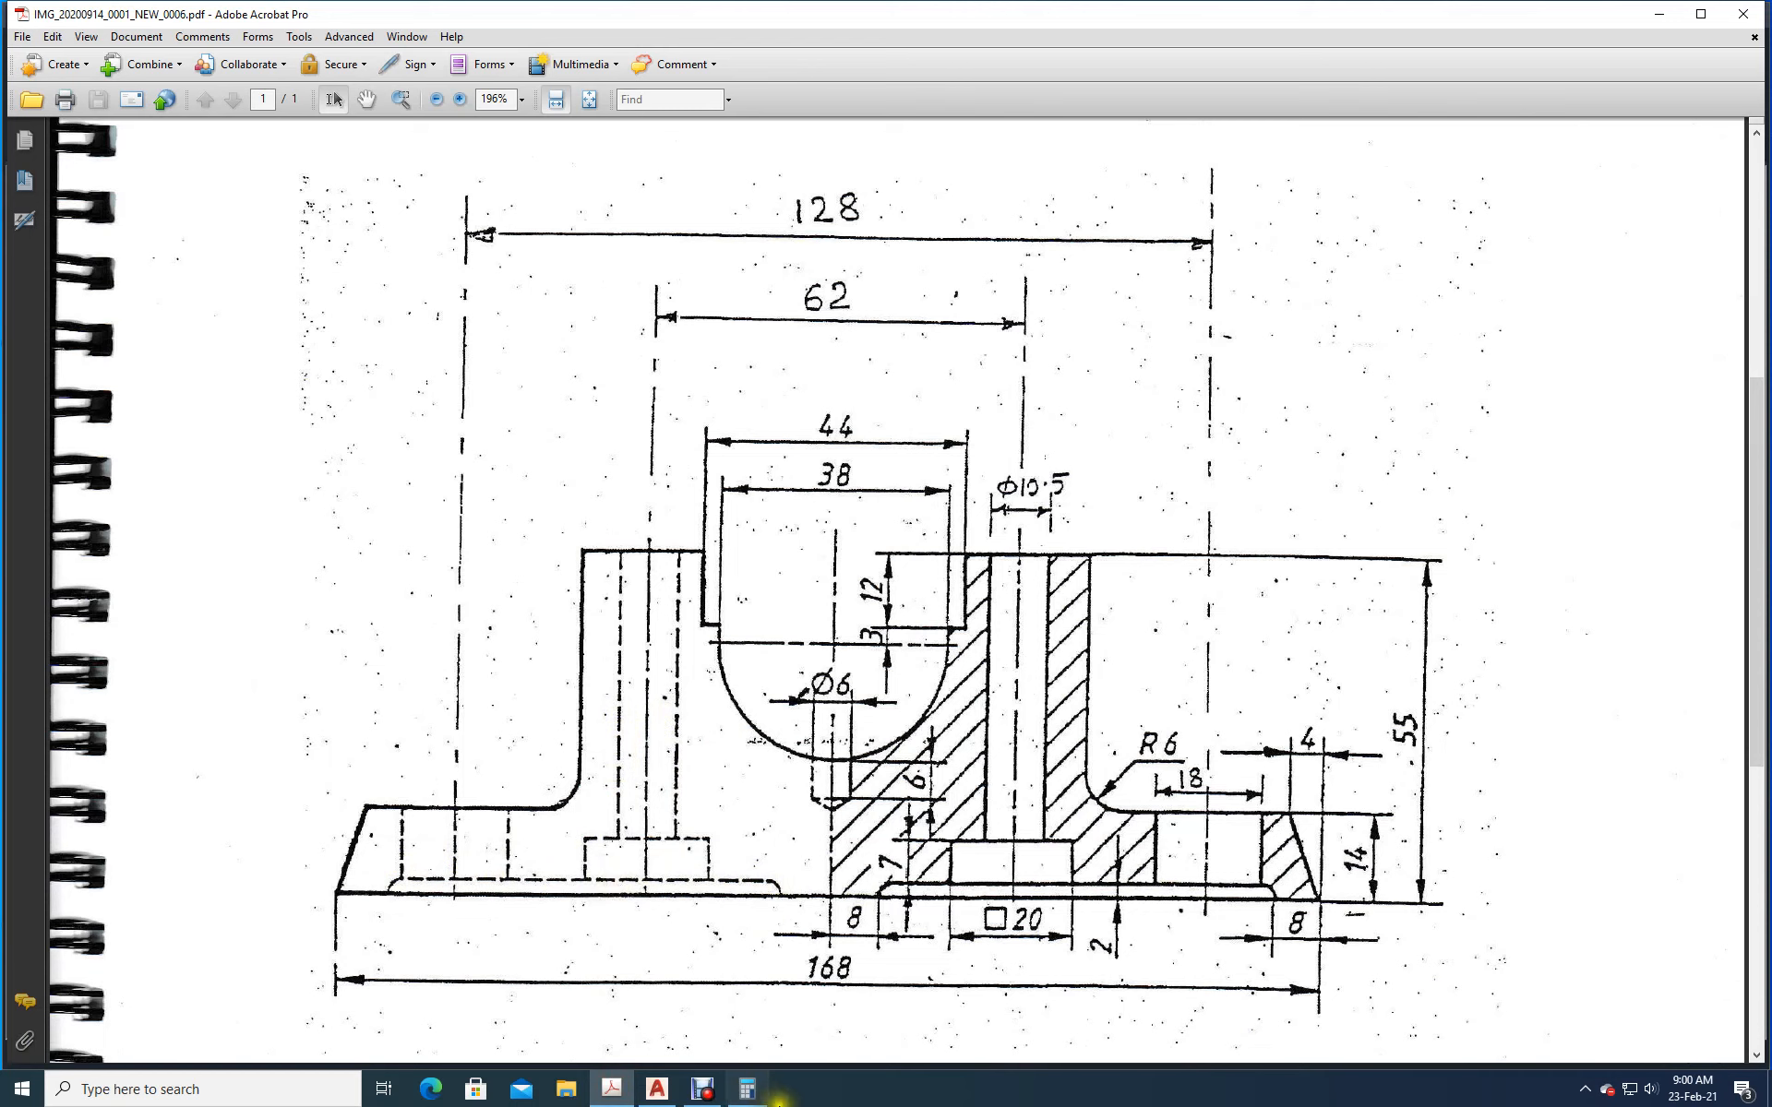
pyautogui.click(652, 1093)
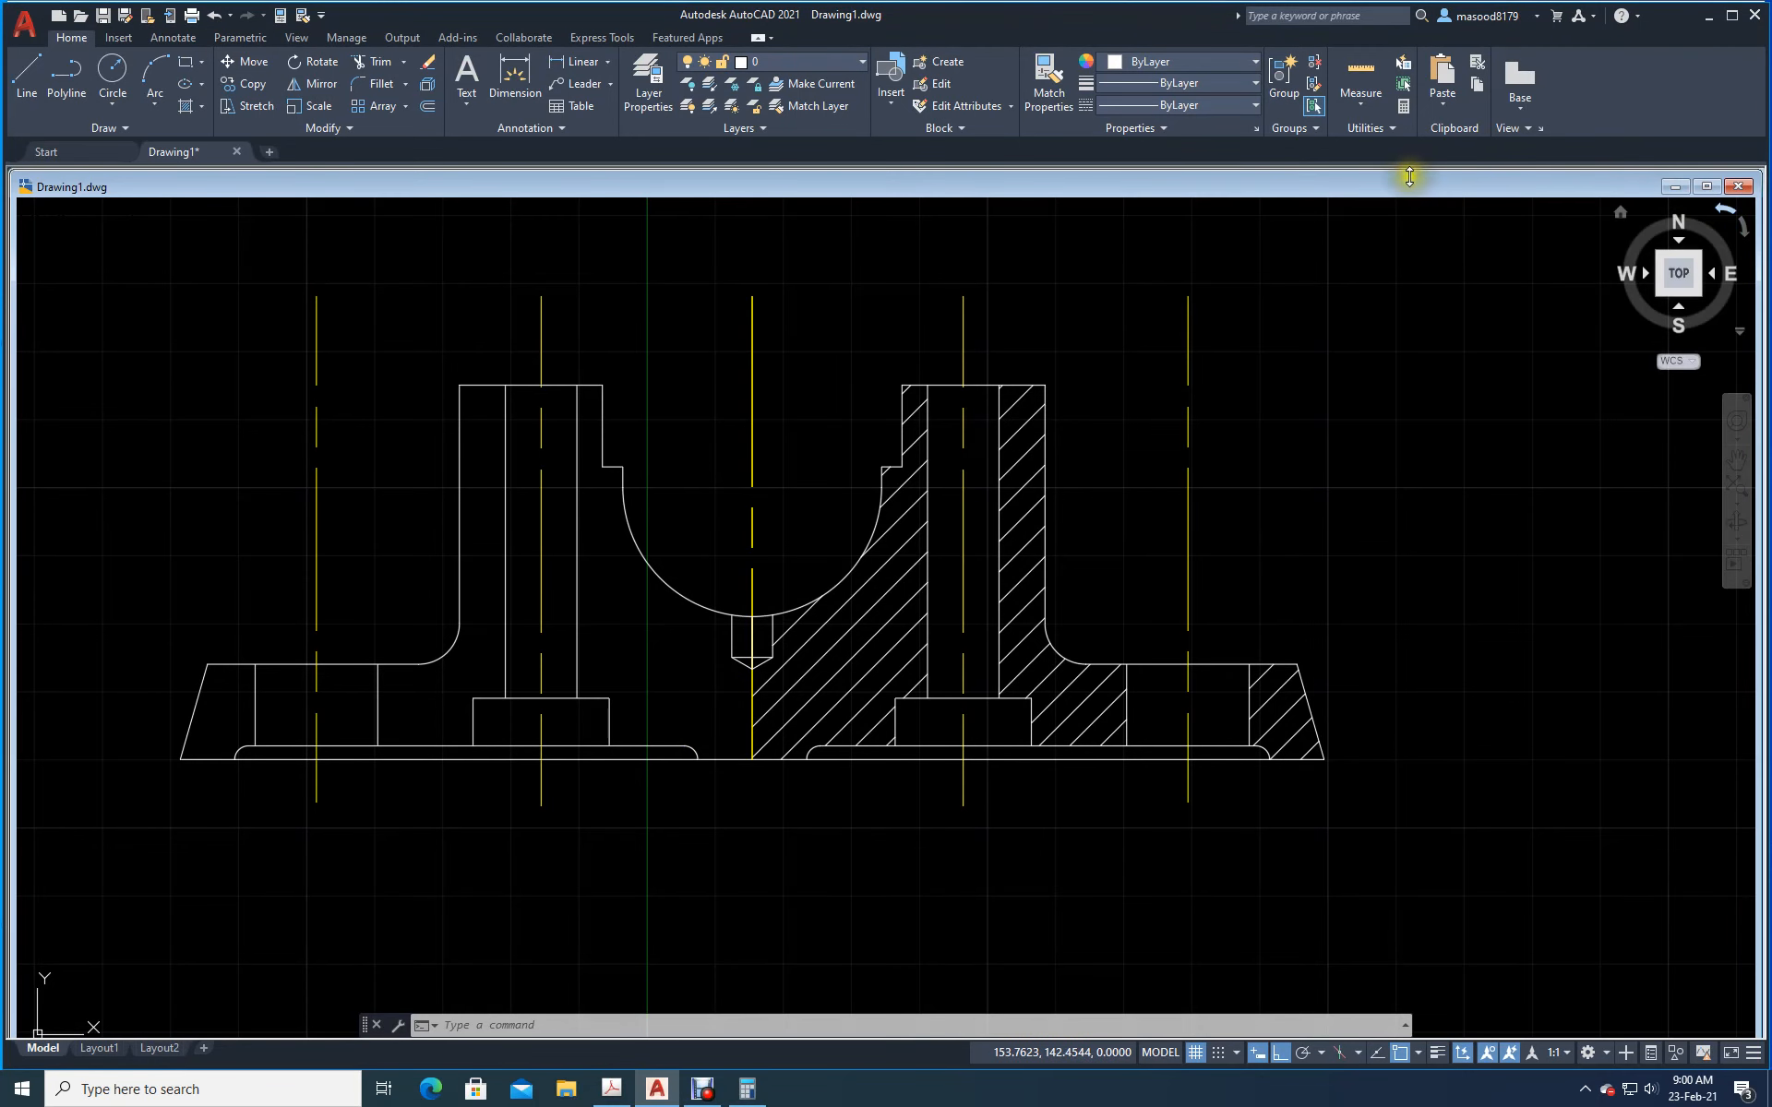
pyautogui.click(1253, 107)
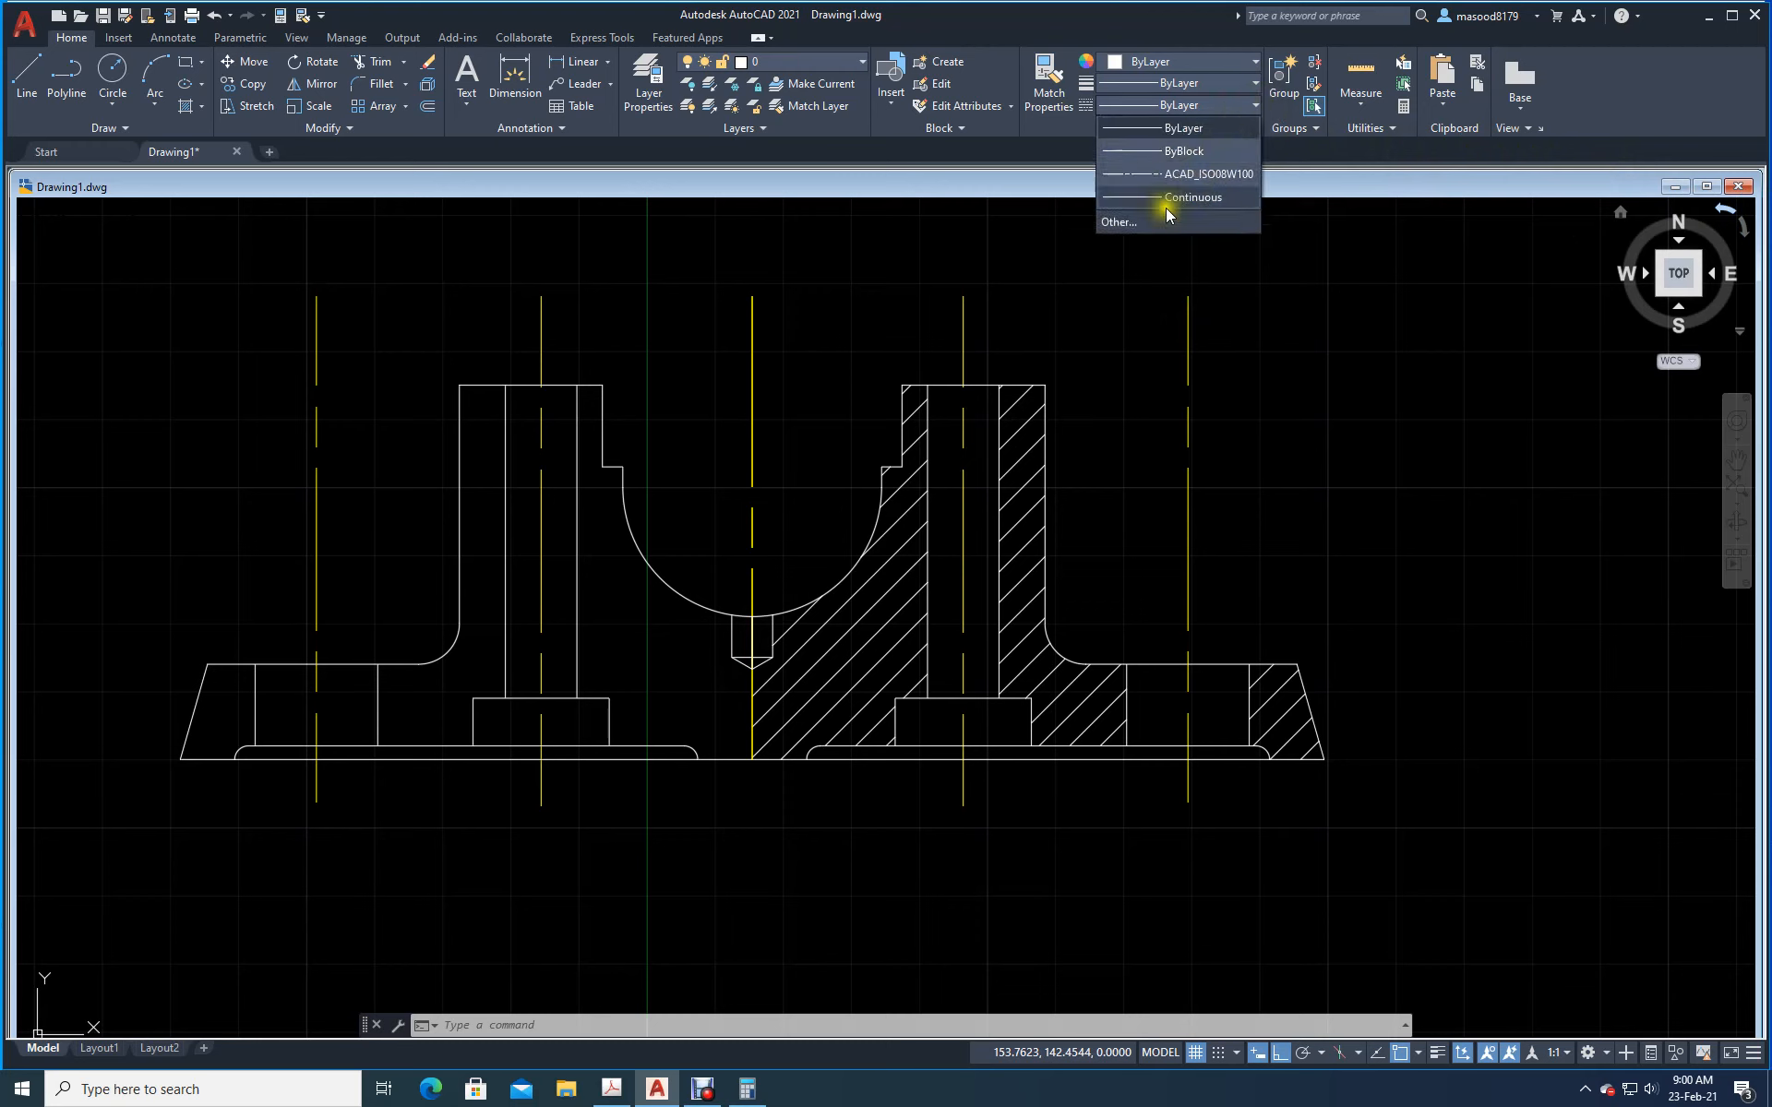
pyautogui.click(1122, 220)
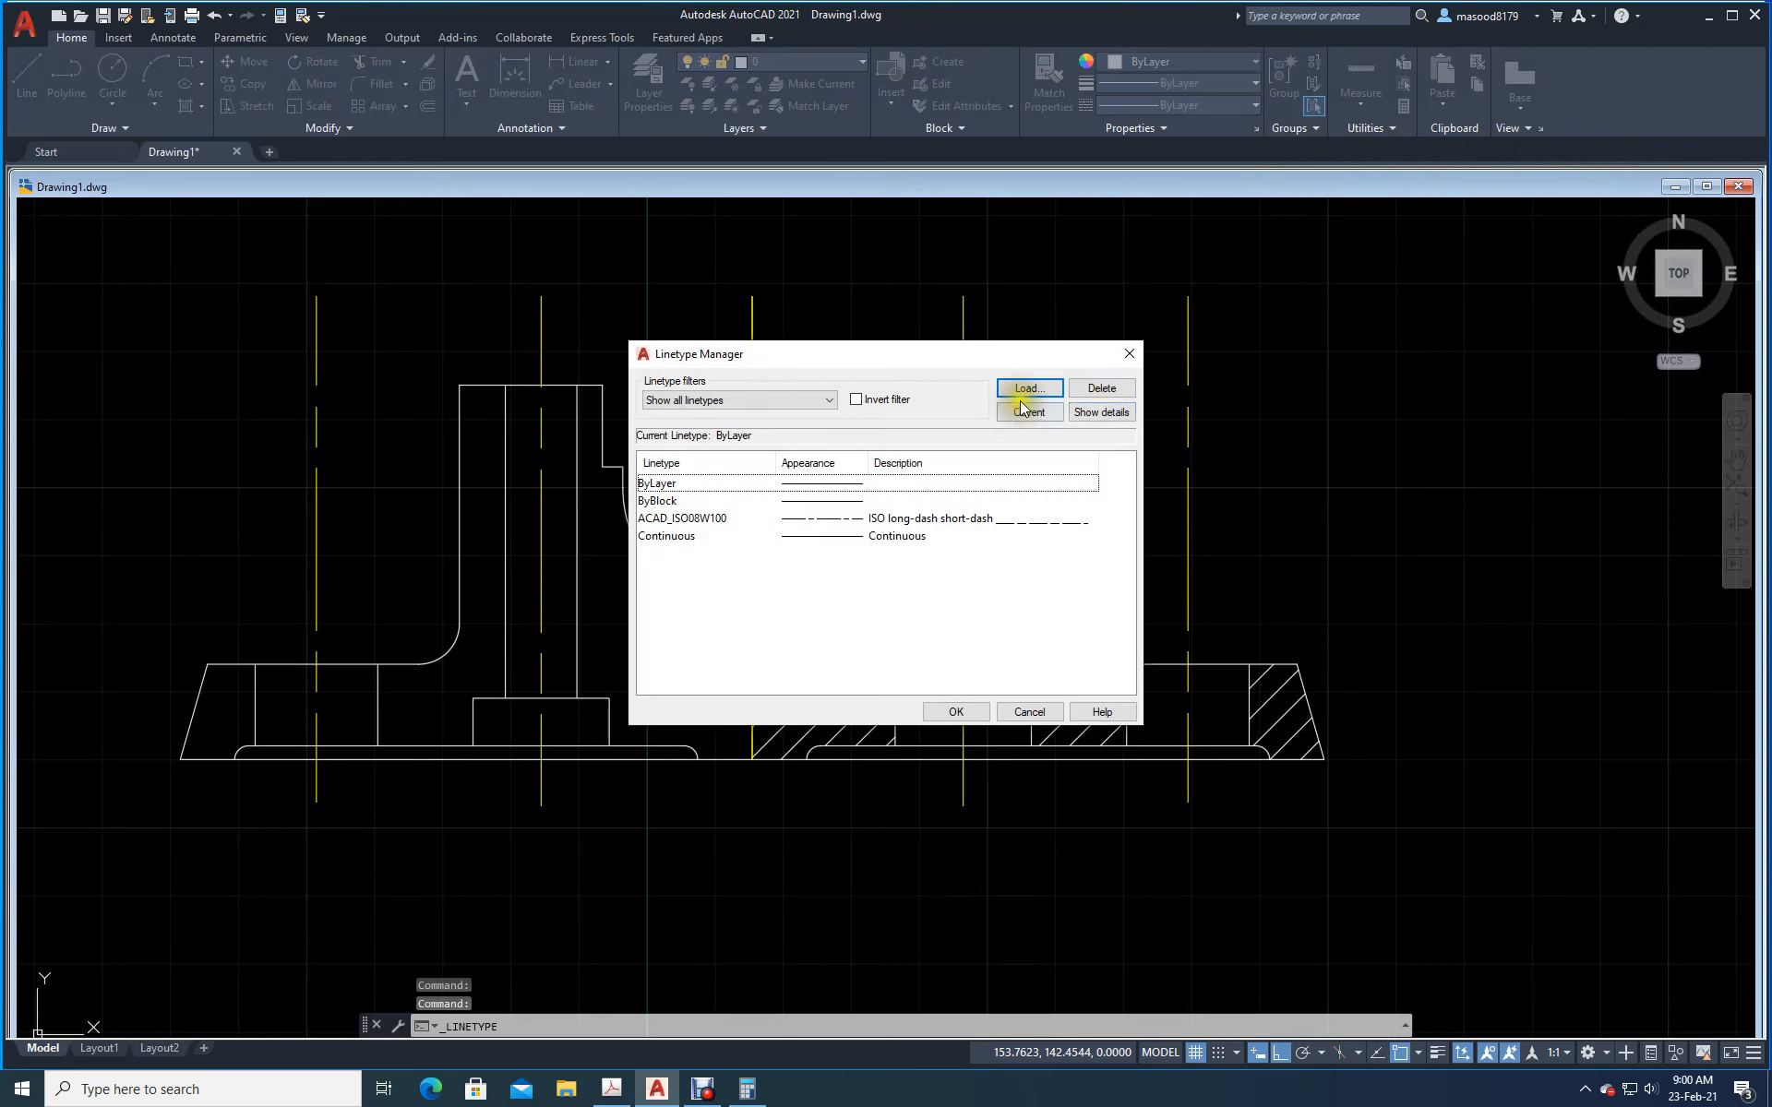
pyautogui.click(1028, 388)
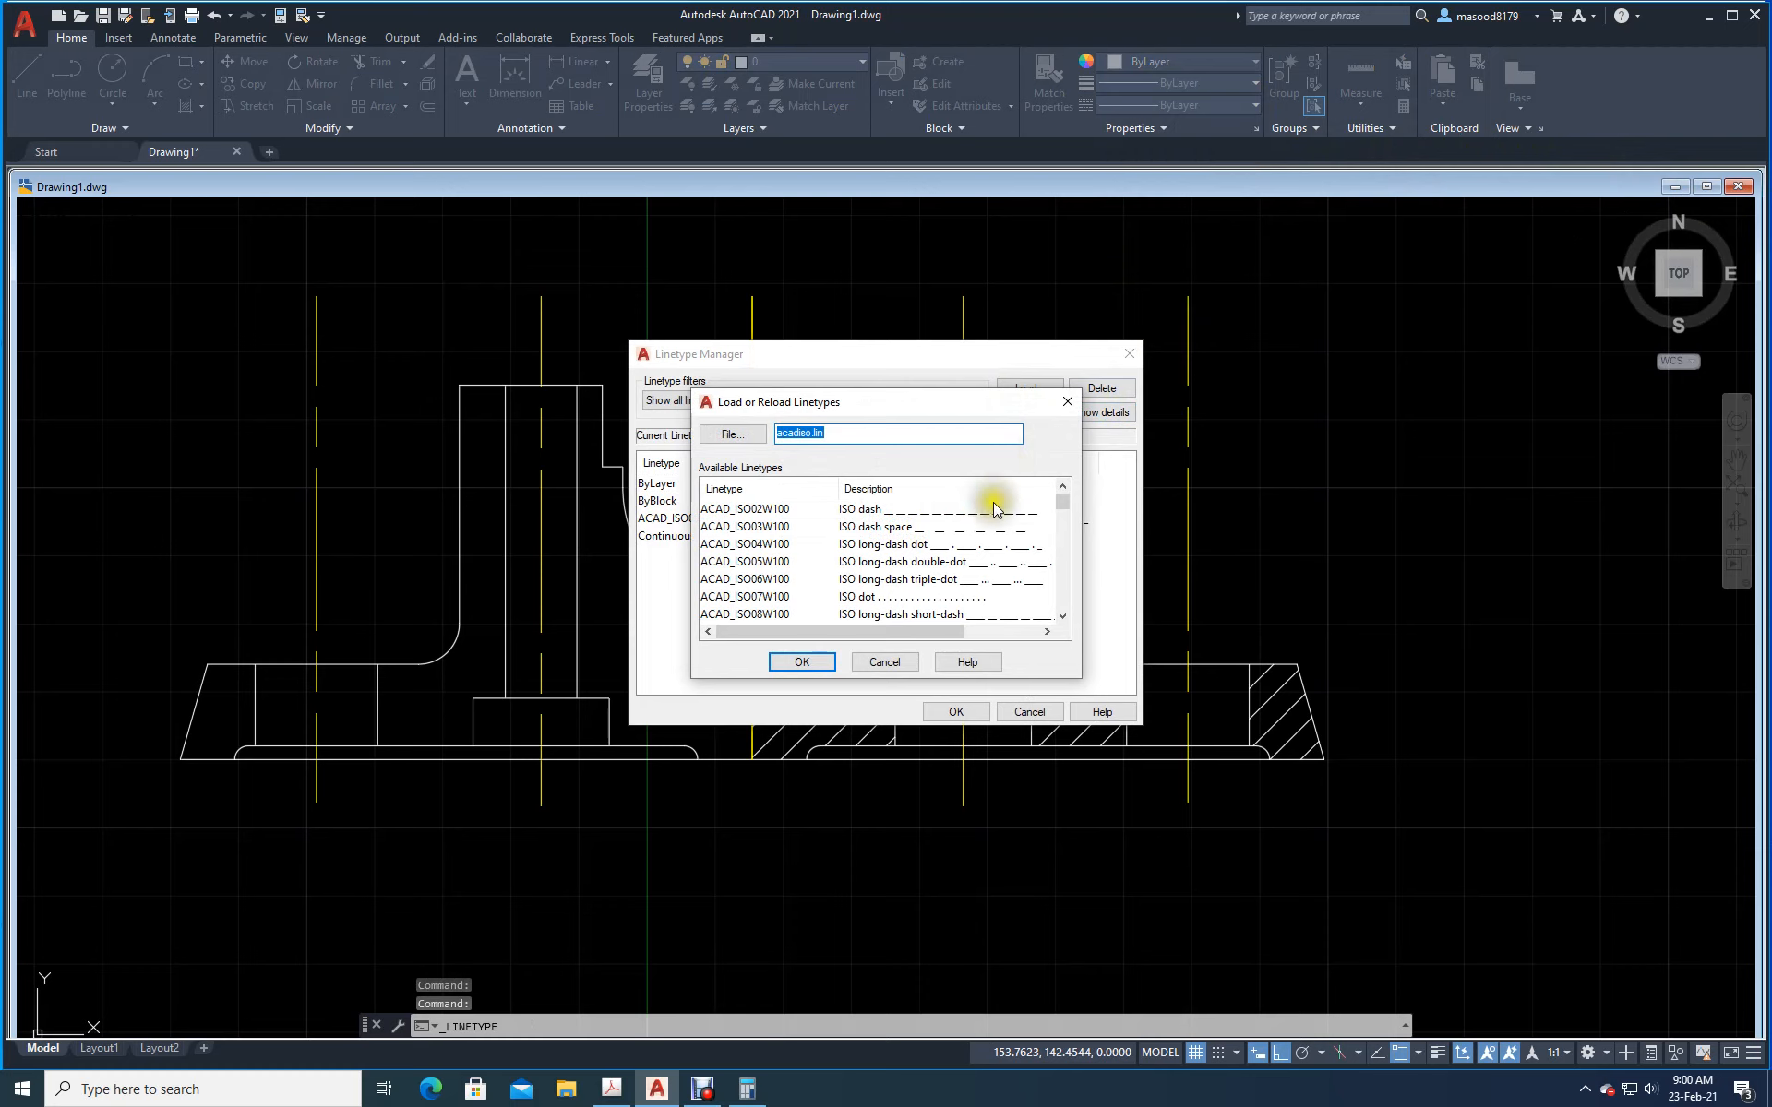
pyautogui.click(951, 511)
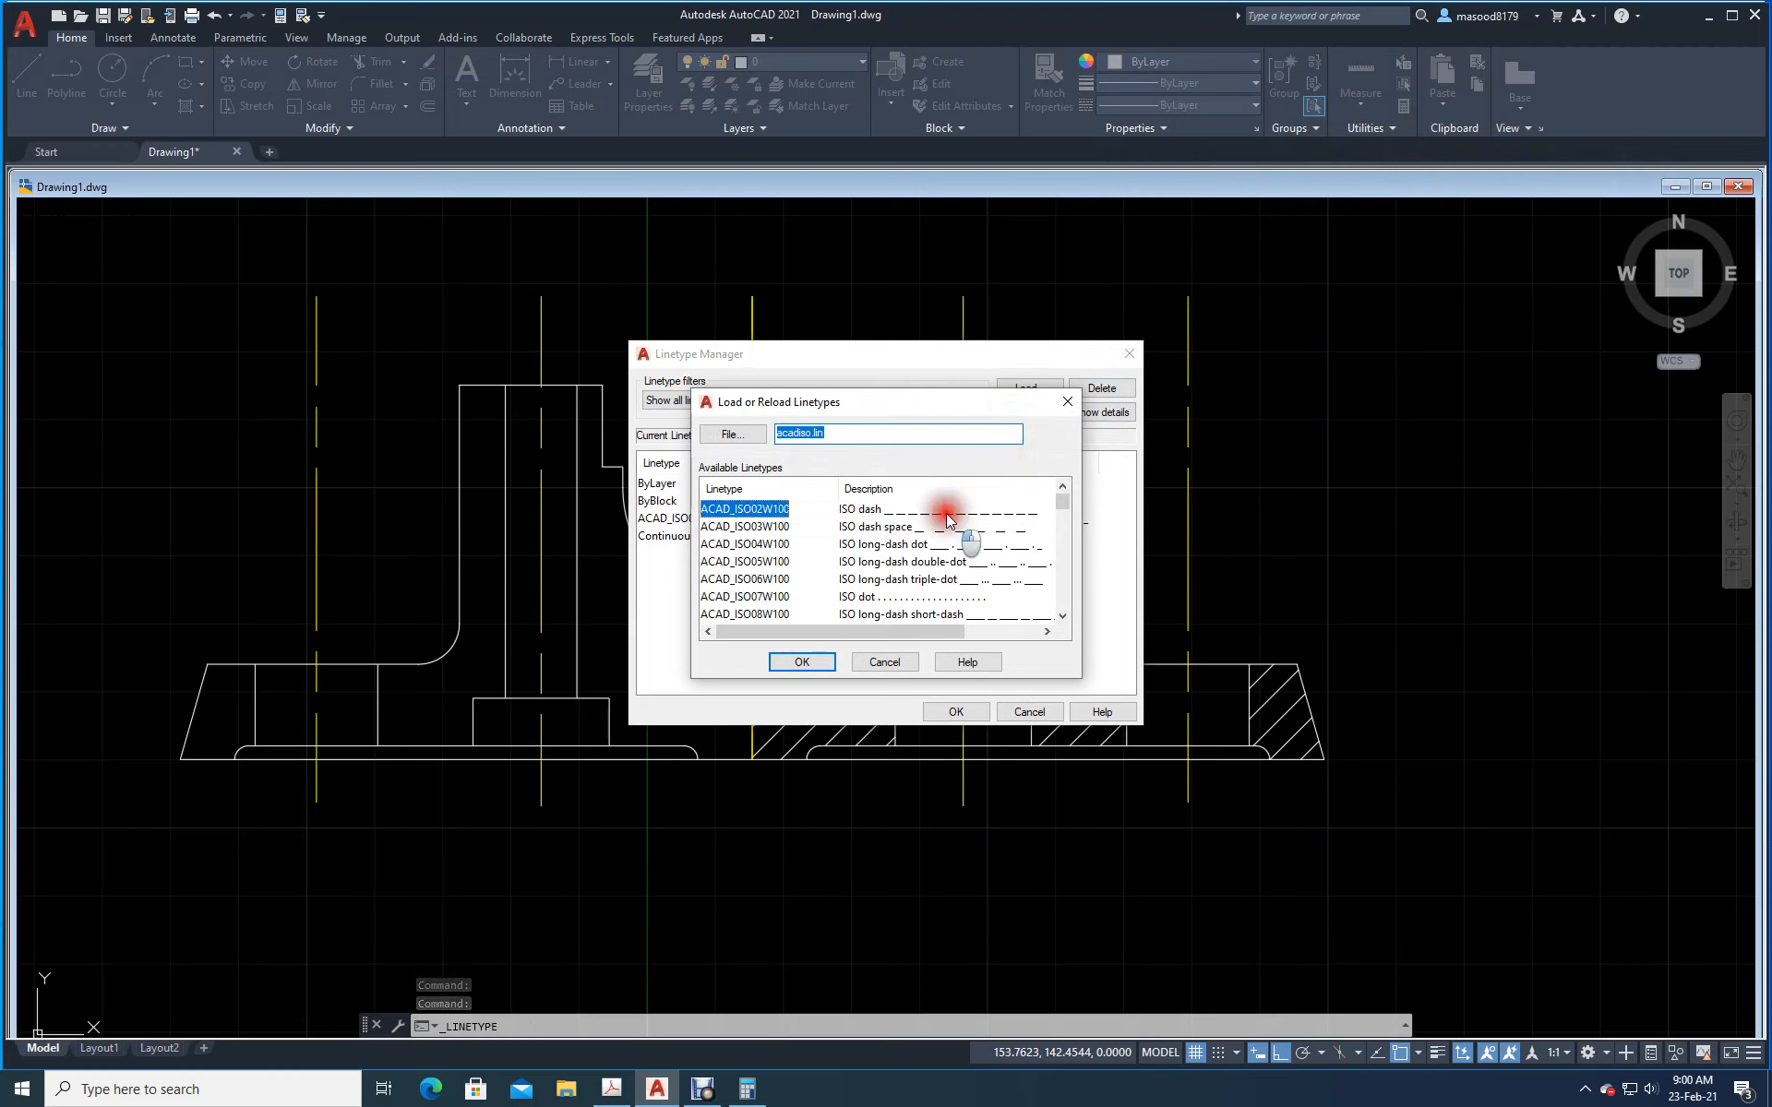
pyautogui.click(793, 658)
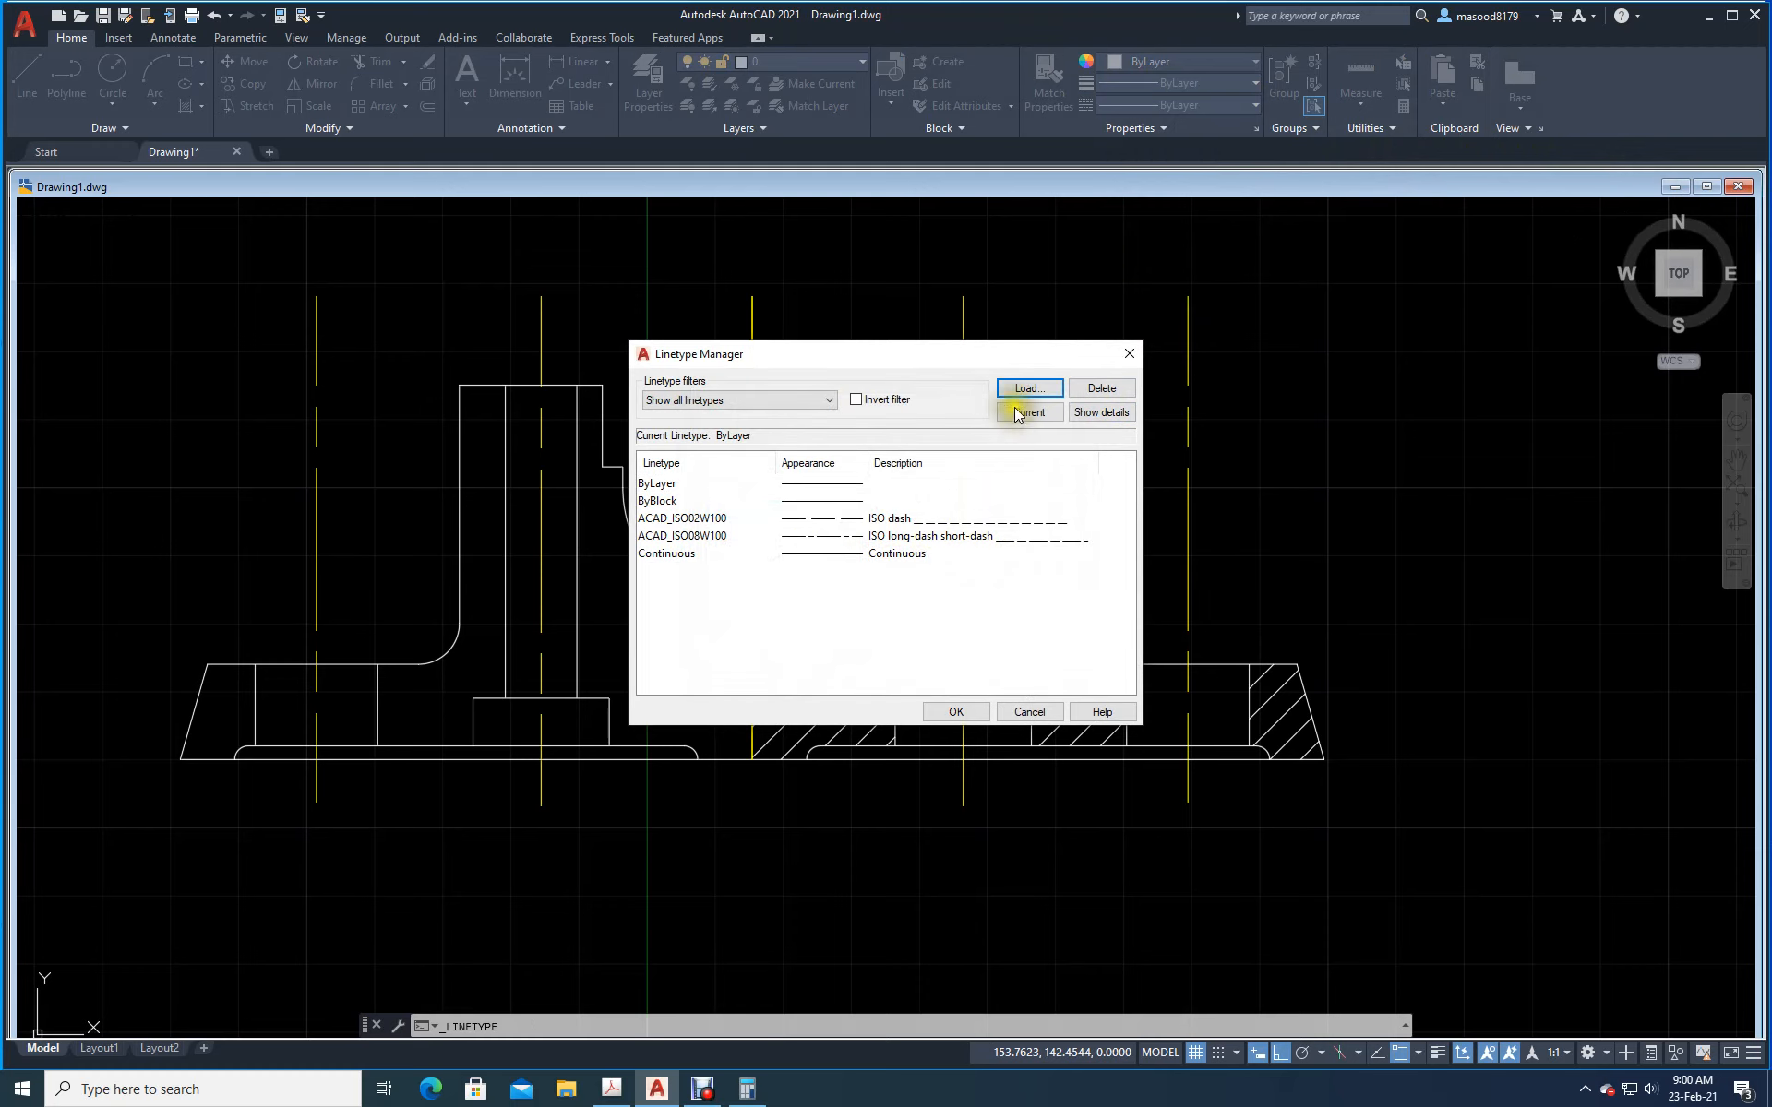
pyautogui.click(977, 711)
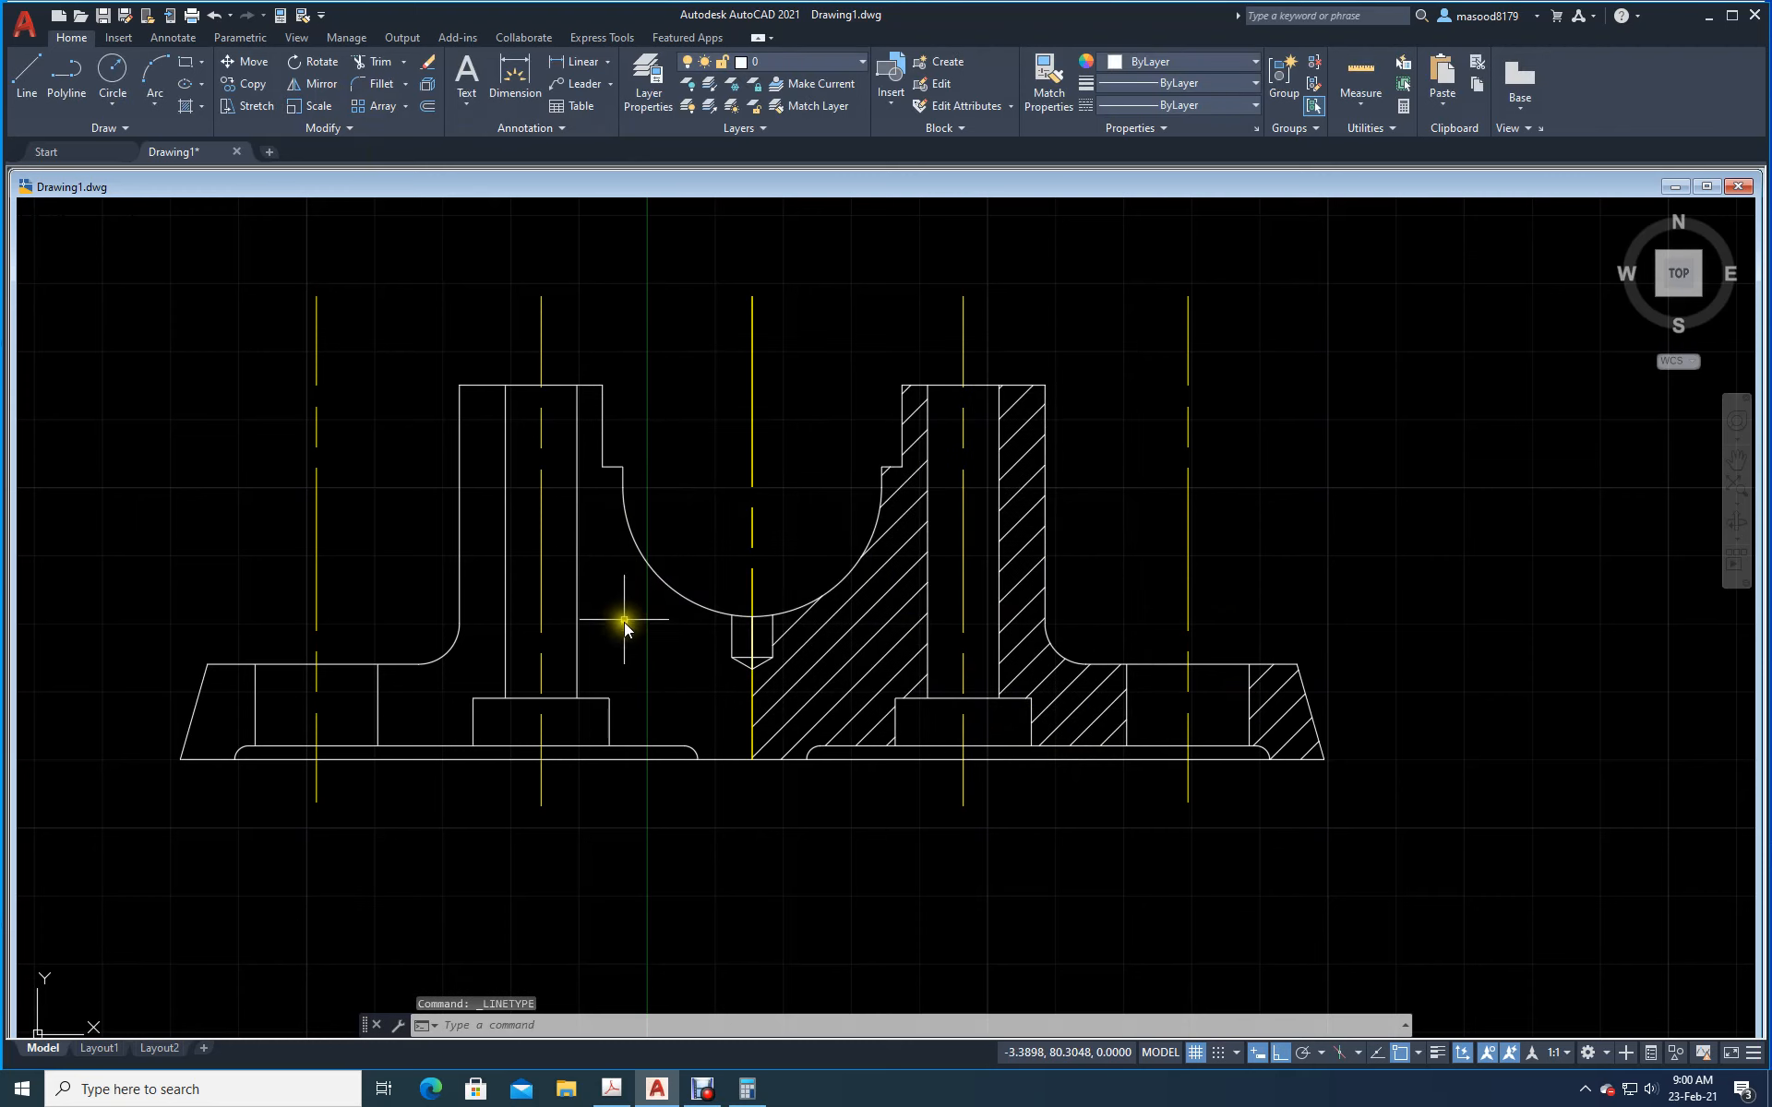
# Step: Assign the ACAD_ISO02W100 linetype to the left half's bore edges, counterbore top and right side, base hole edges and recess top line
pyautogui.click(645, 711)
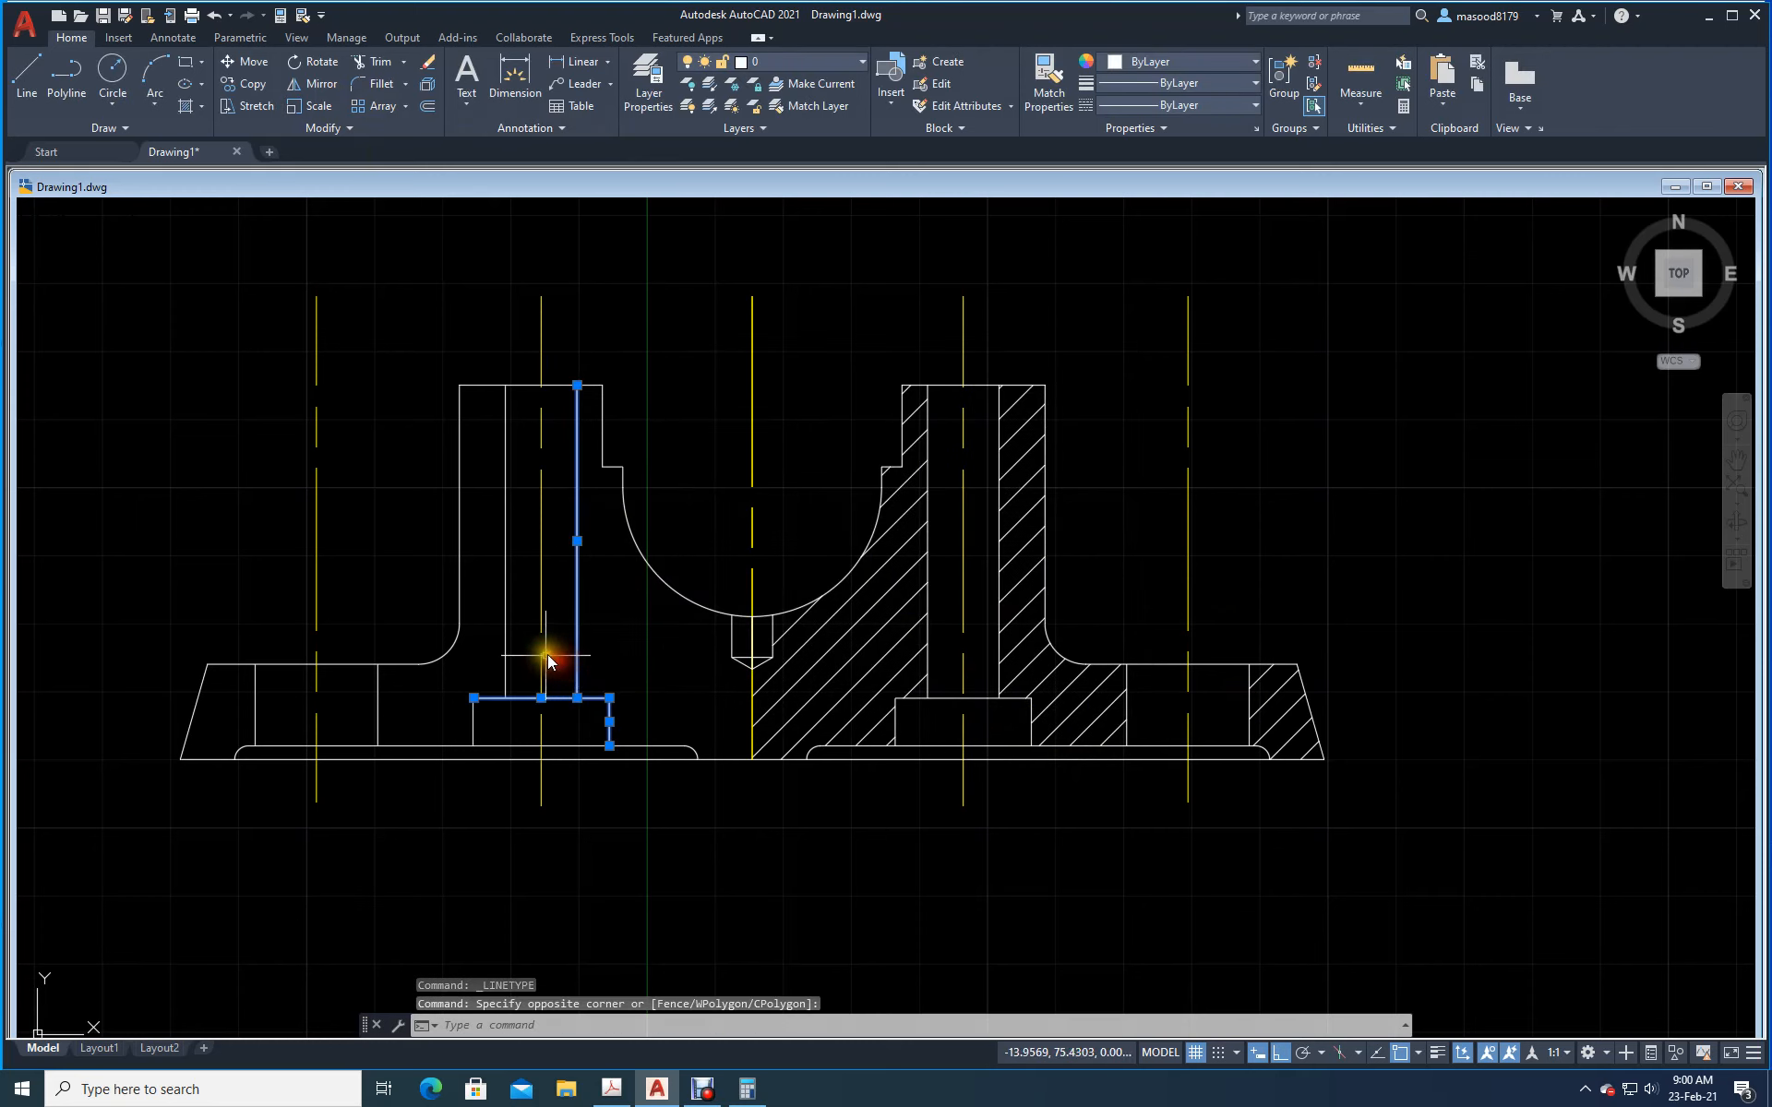
pyautogui.click(518, 674)
pyautogui.click(490, 645)
pyautogui.click(404, 719)
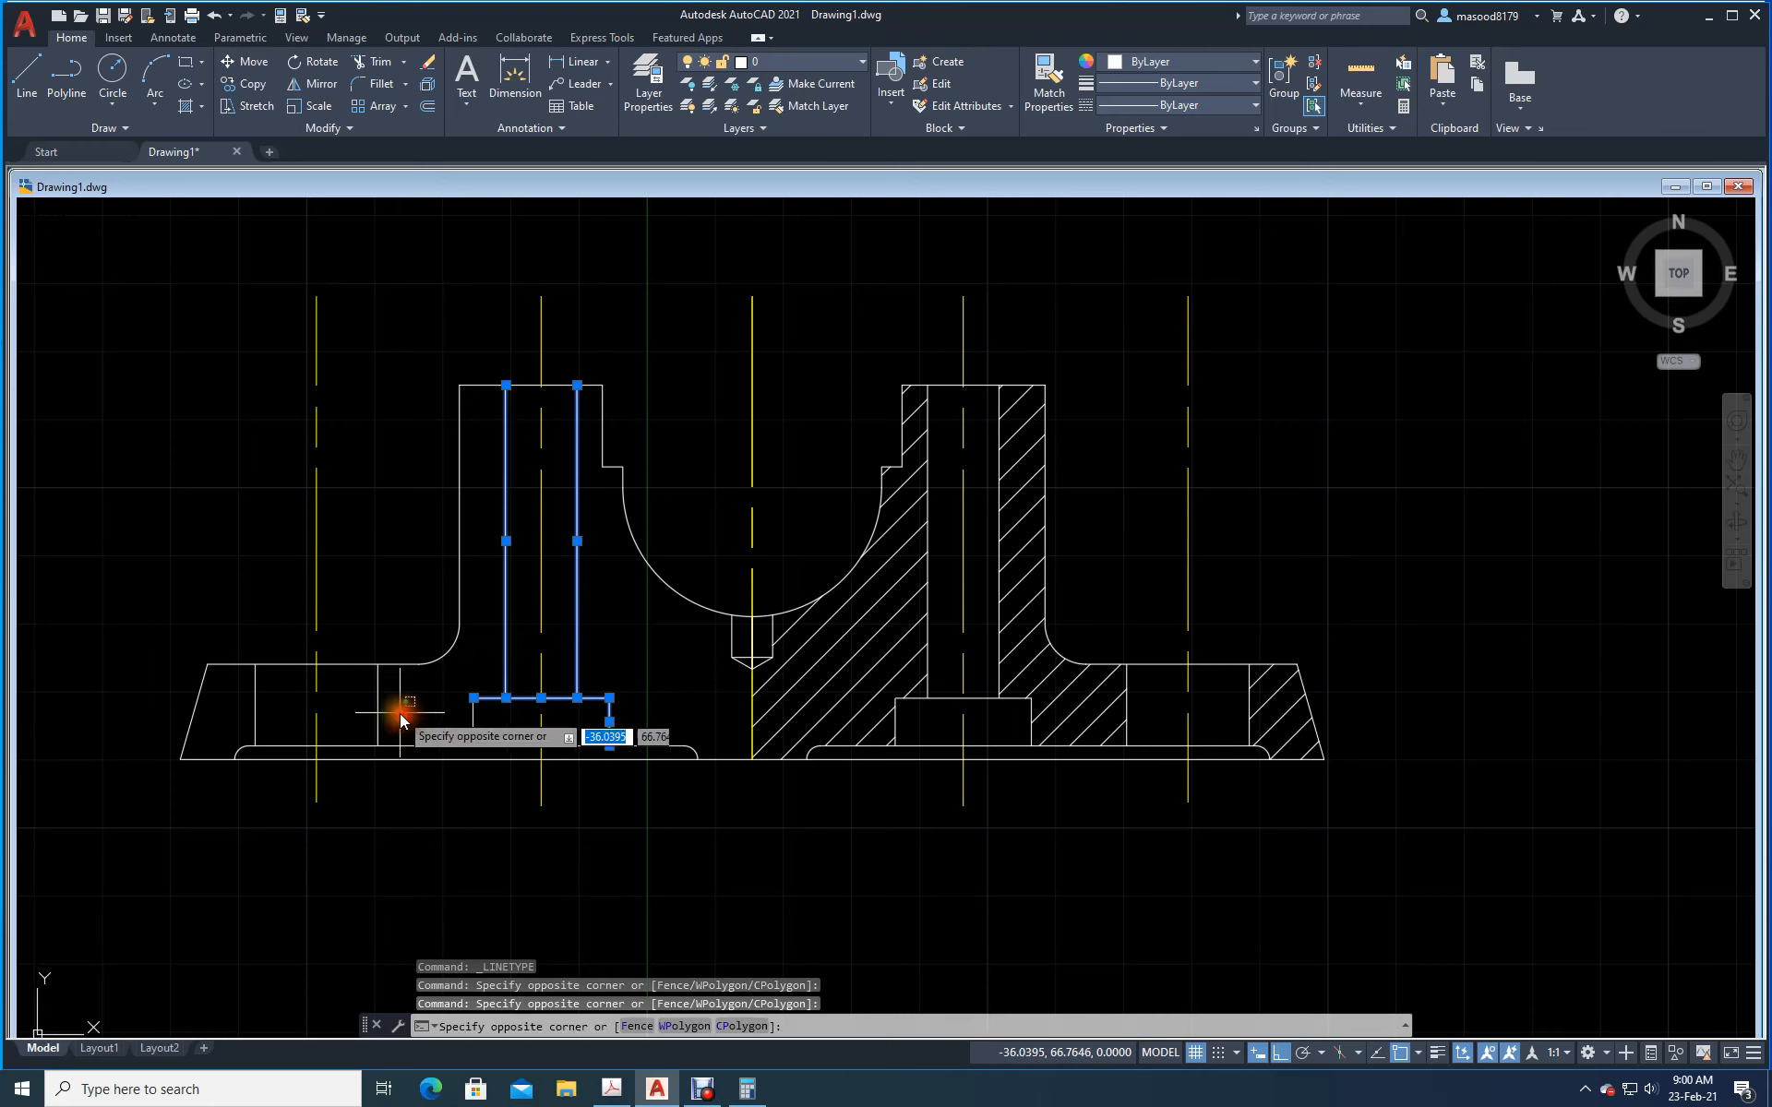
pyautogui.click(356, 706)
pyautogui.click(260, 712)
pyautogui.click(238, 715)
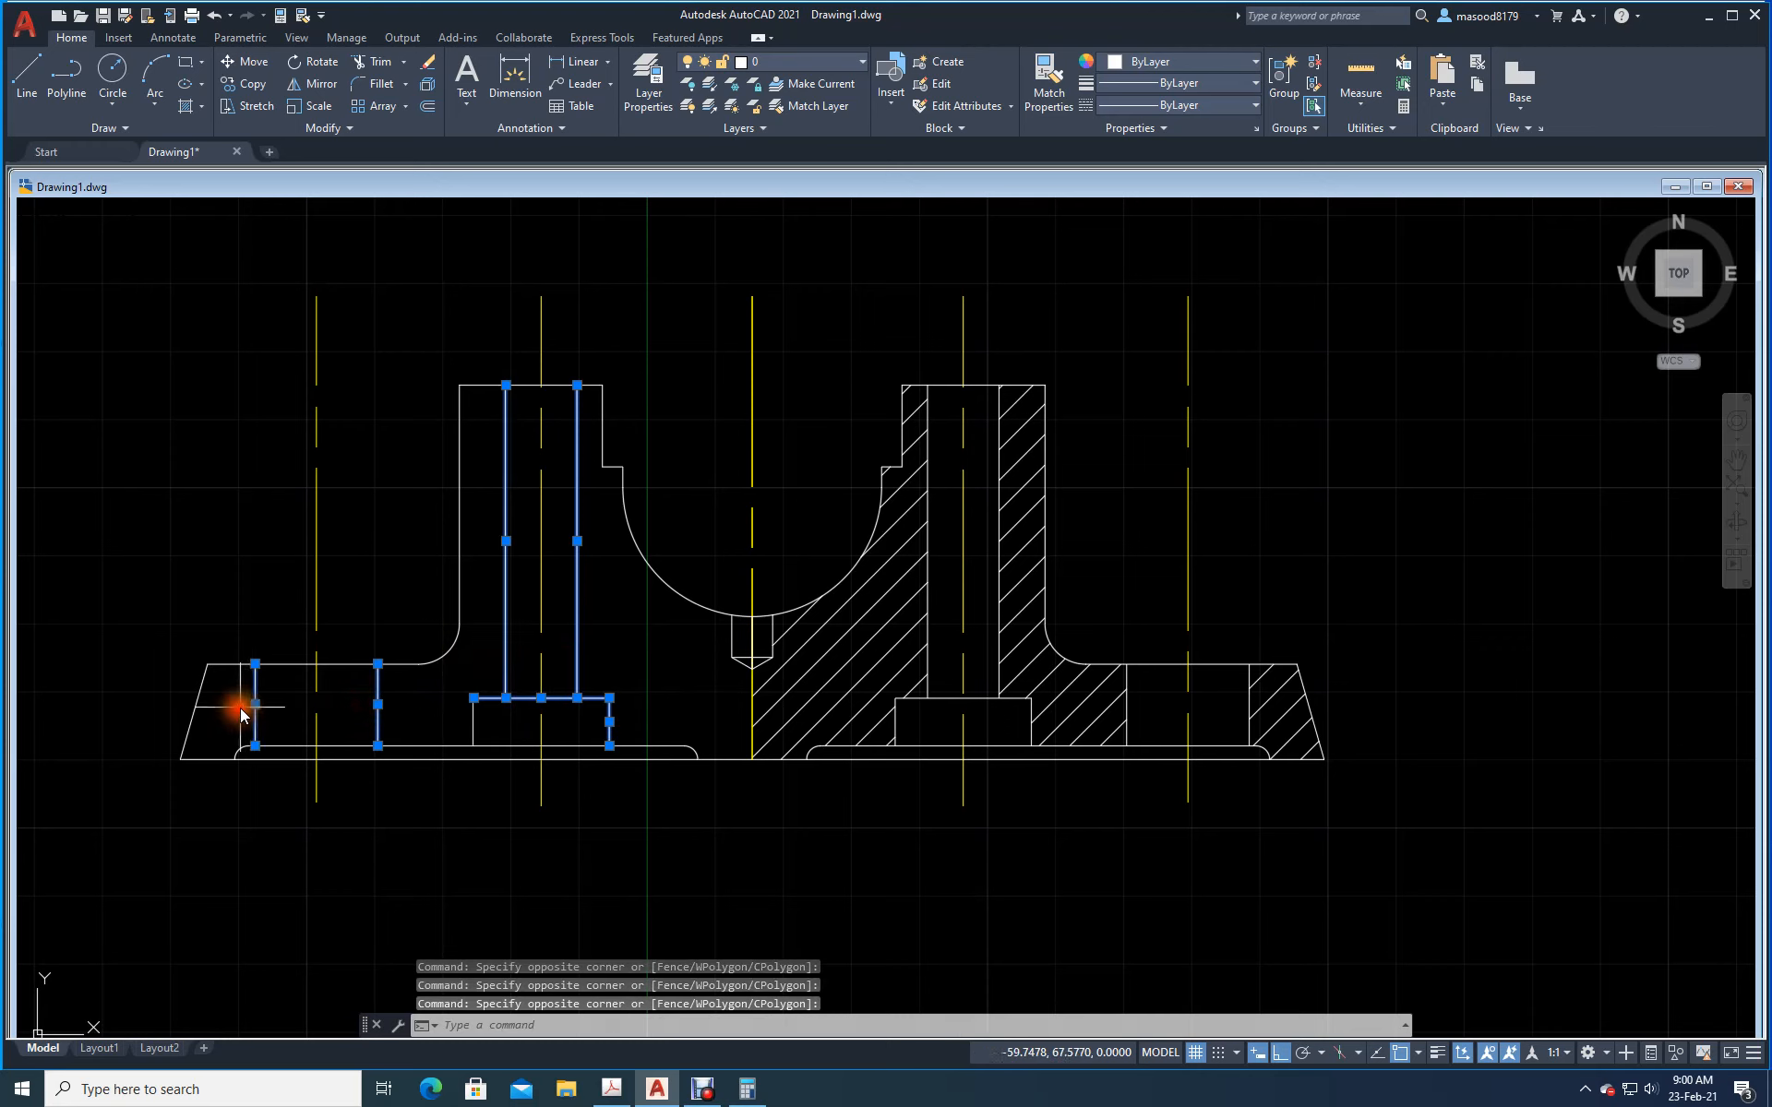
pyautogui.click(445, 749)
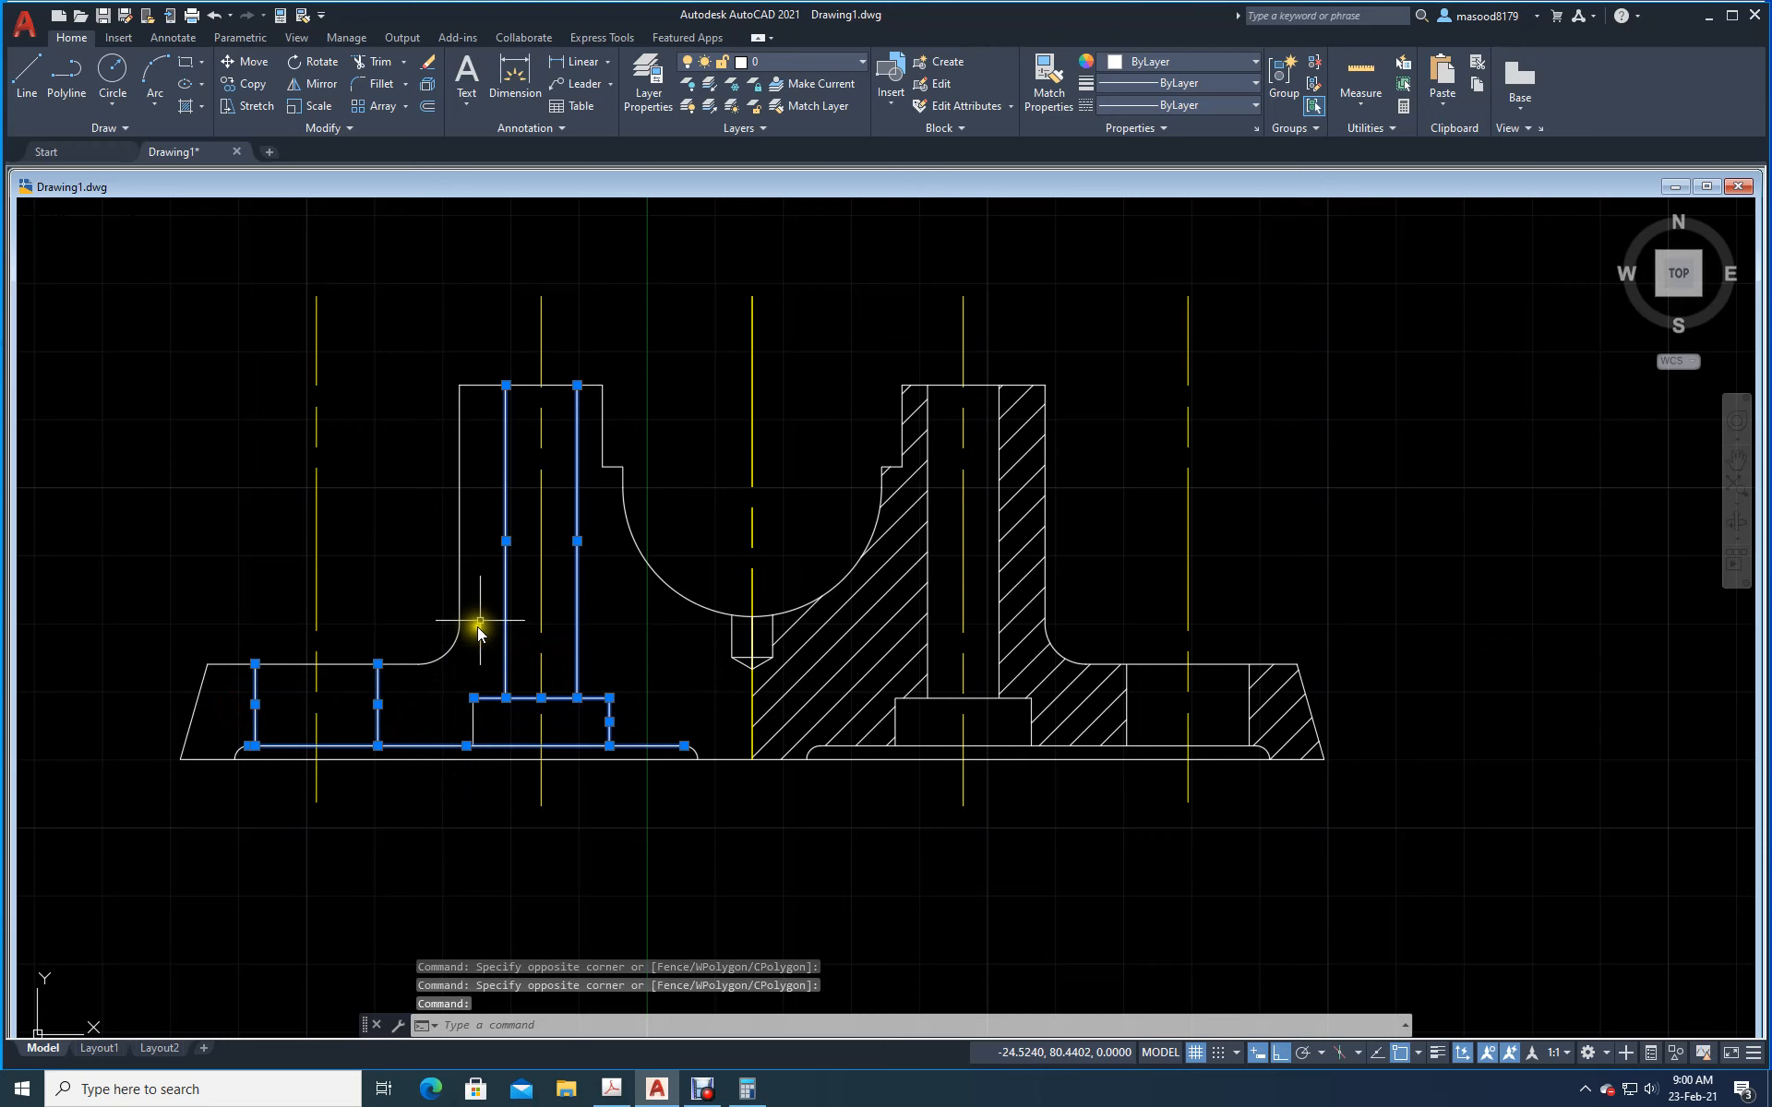
pyautogui.click(1257, 105)
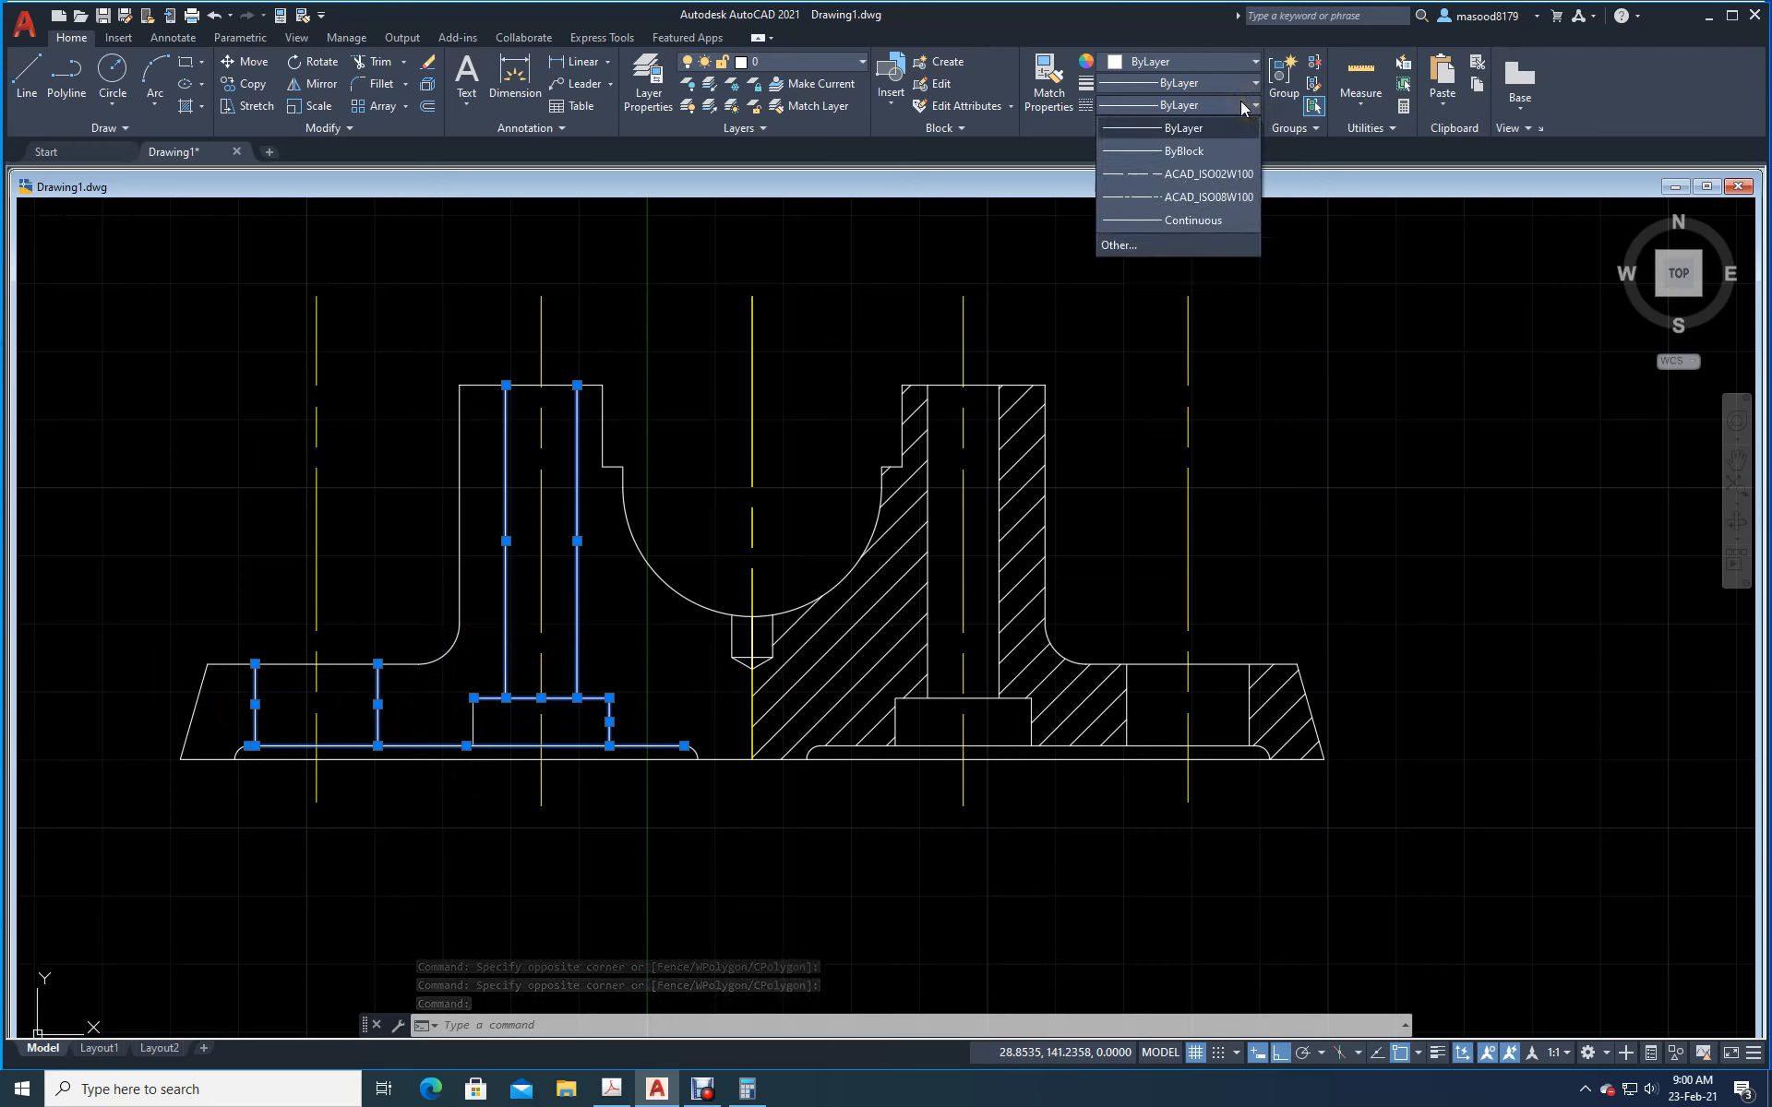
pyautogui.click(1116, 175)
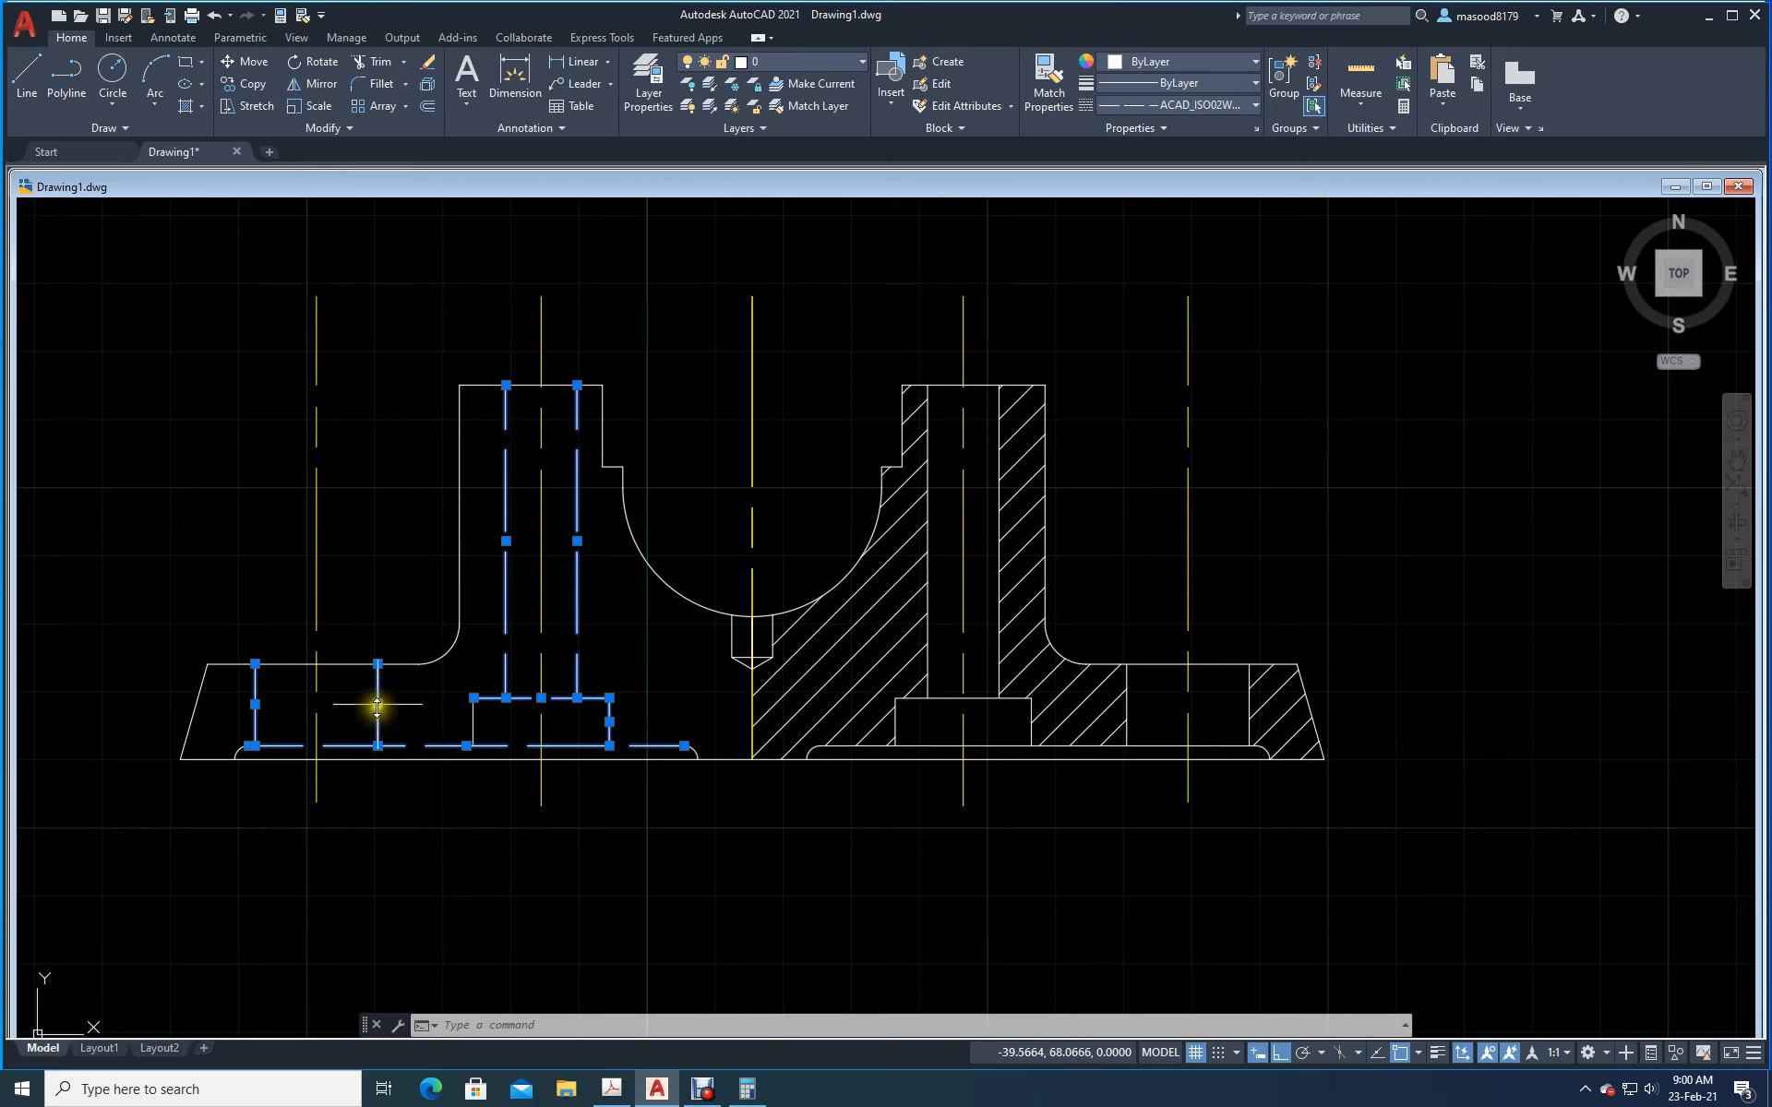
# Step: Set the linetype scale of the selected hidden lines to 0.25 and clear the selection
pyautogui.rightClick(378, 706)
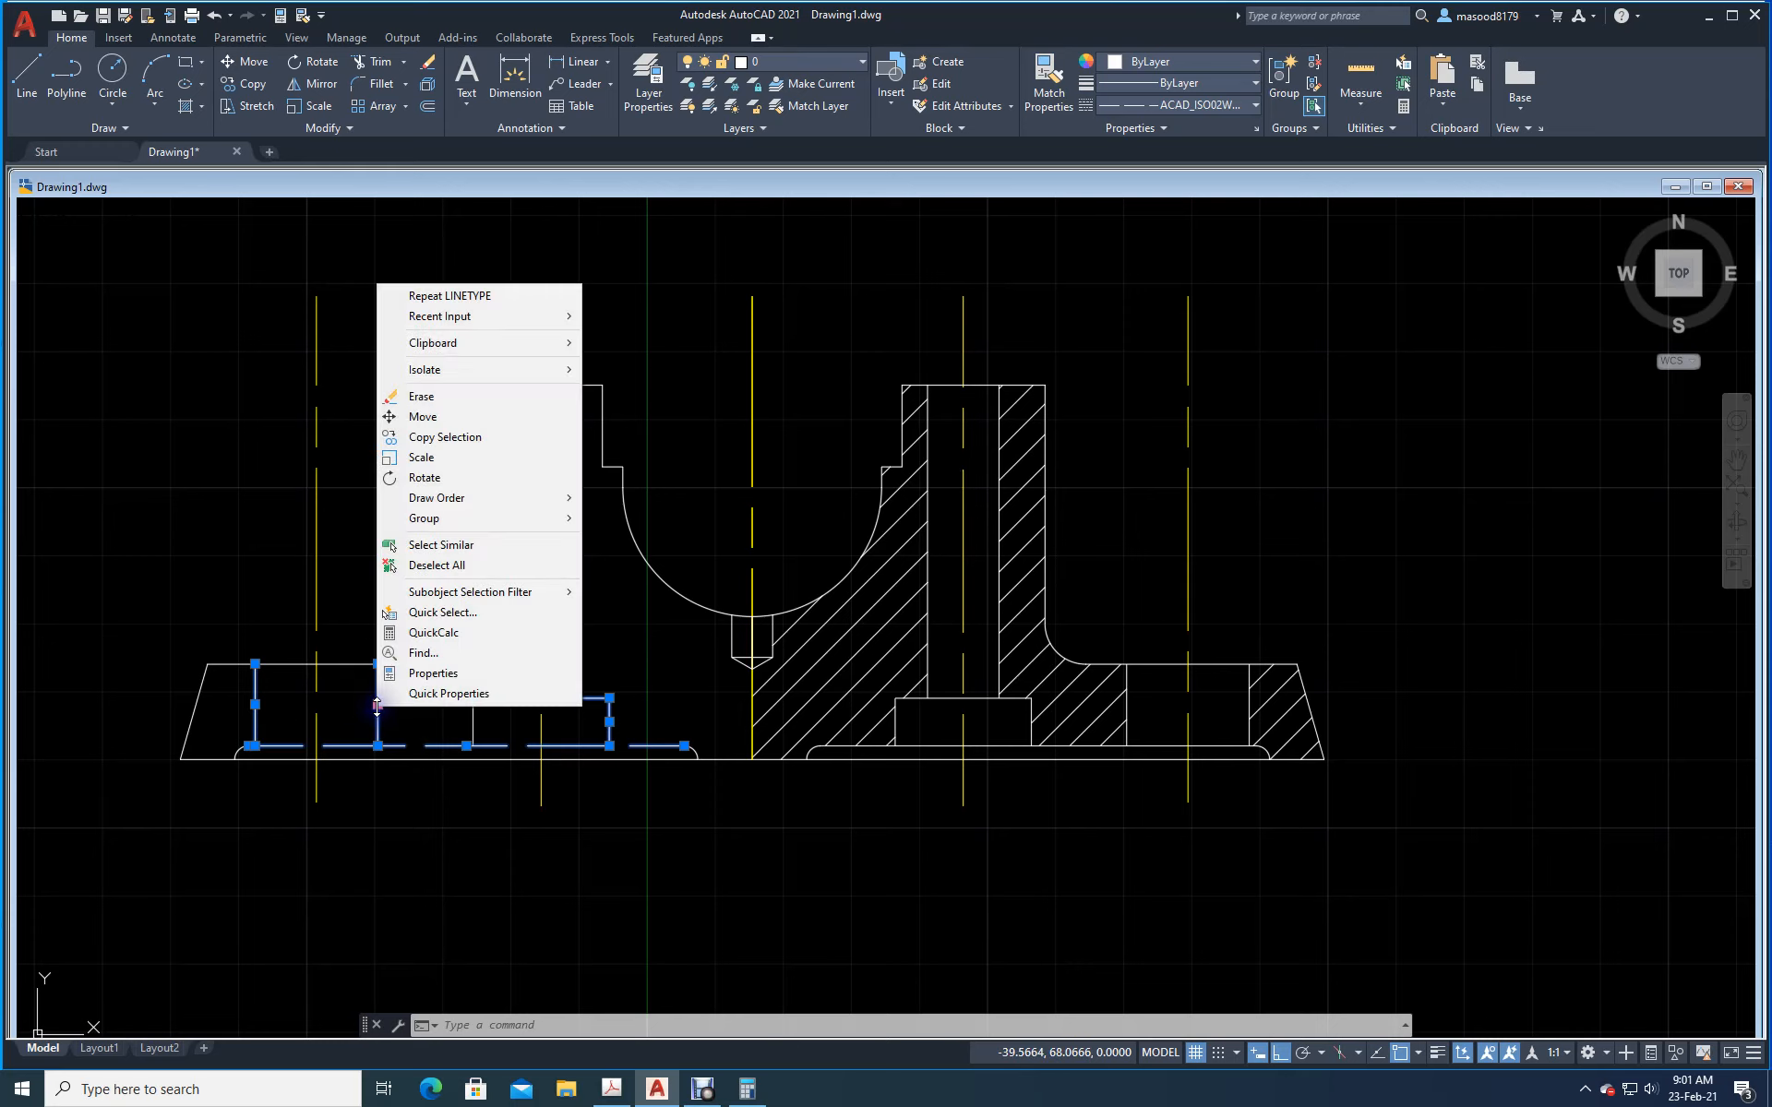
pyautogui.click(424, 673)
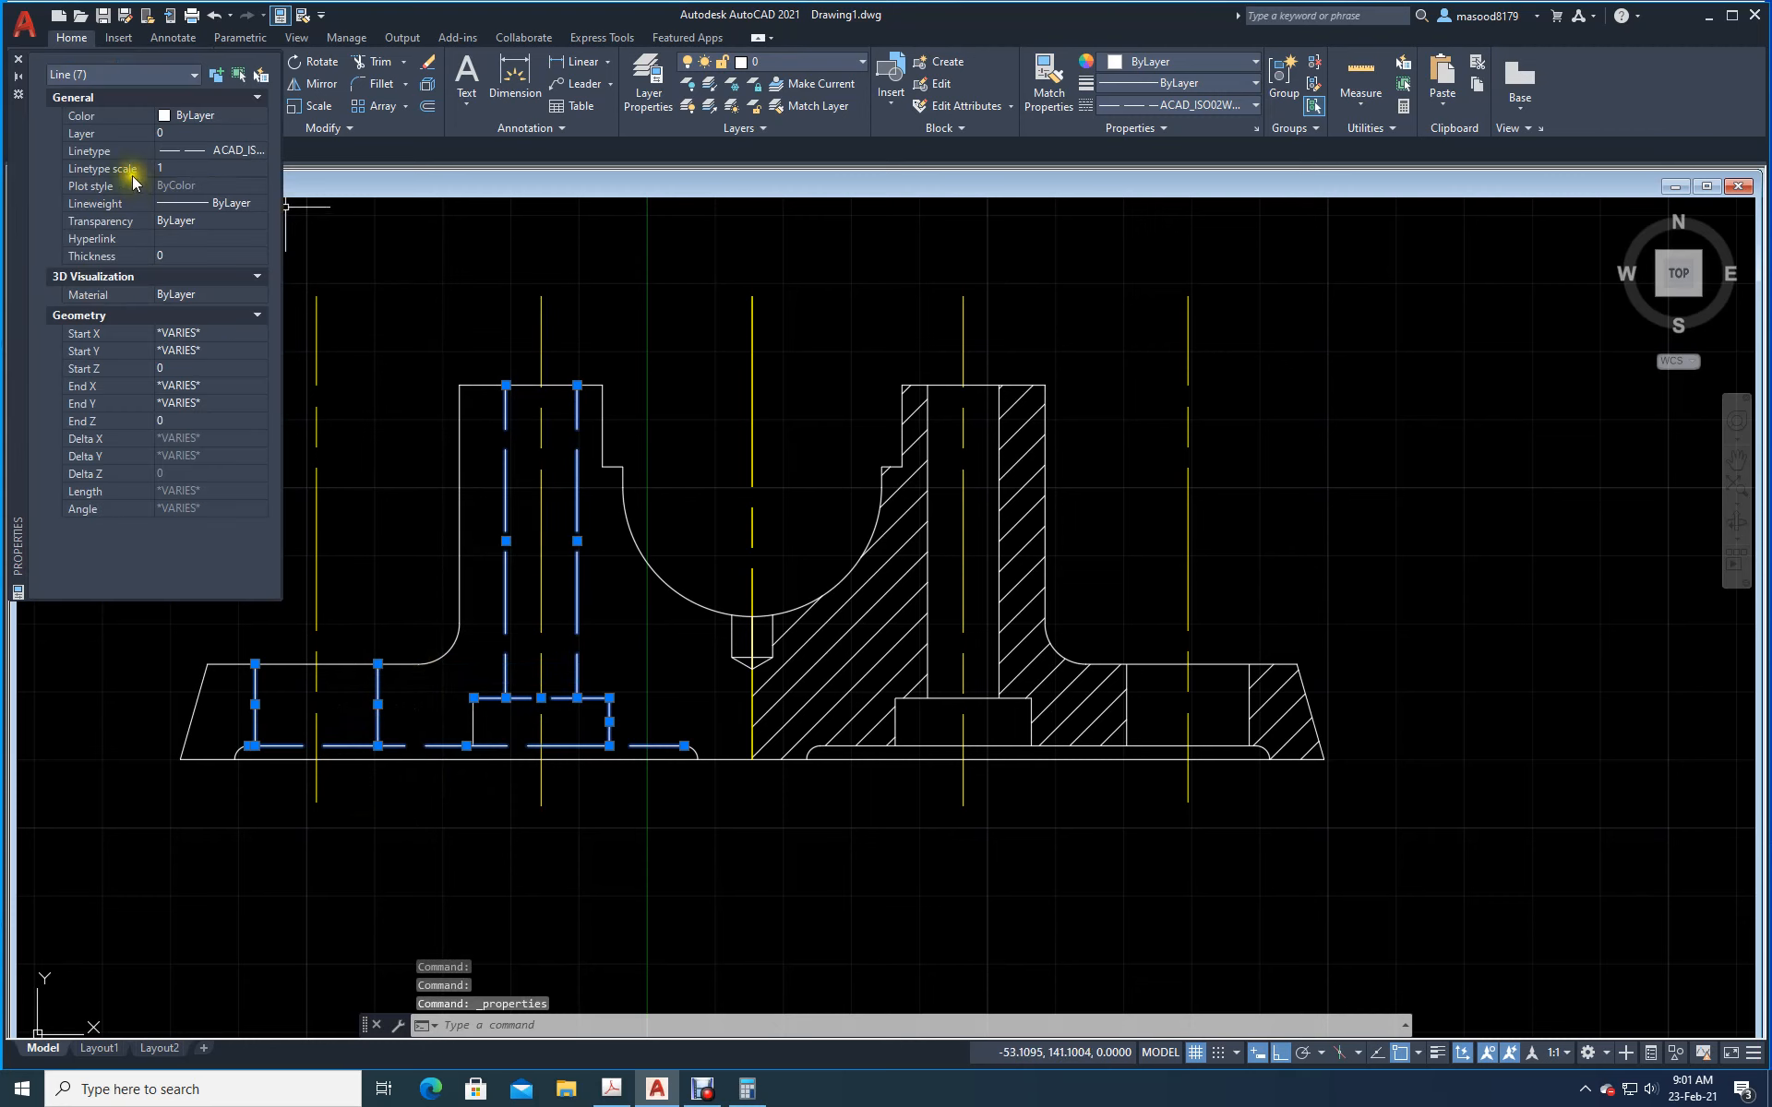
pyautogui.click(167, 170)
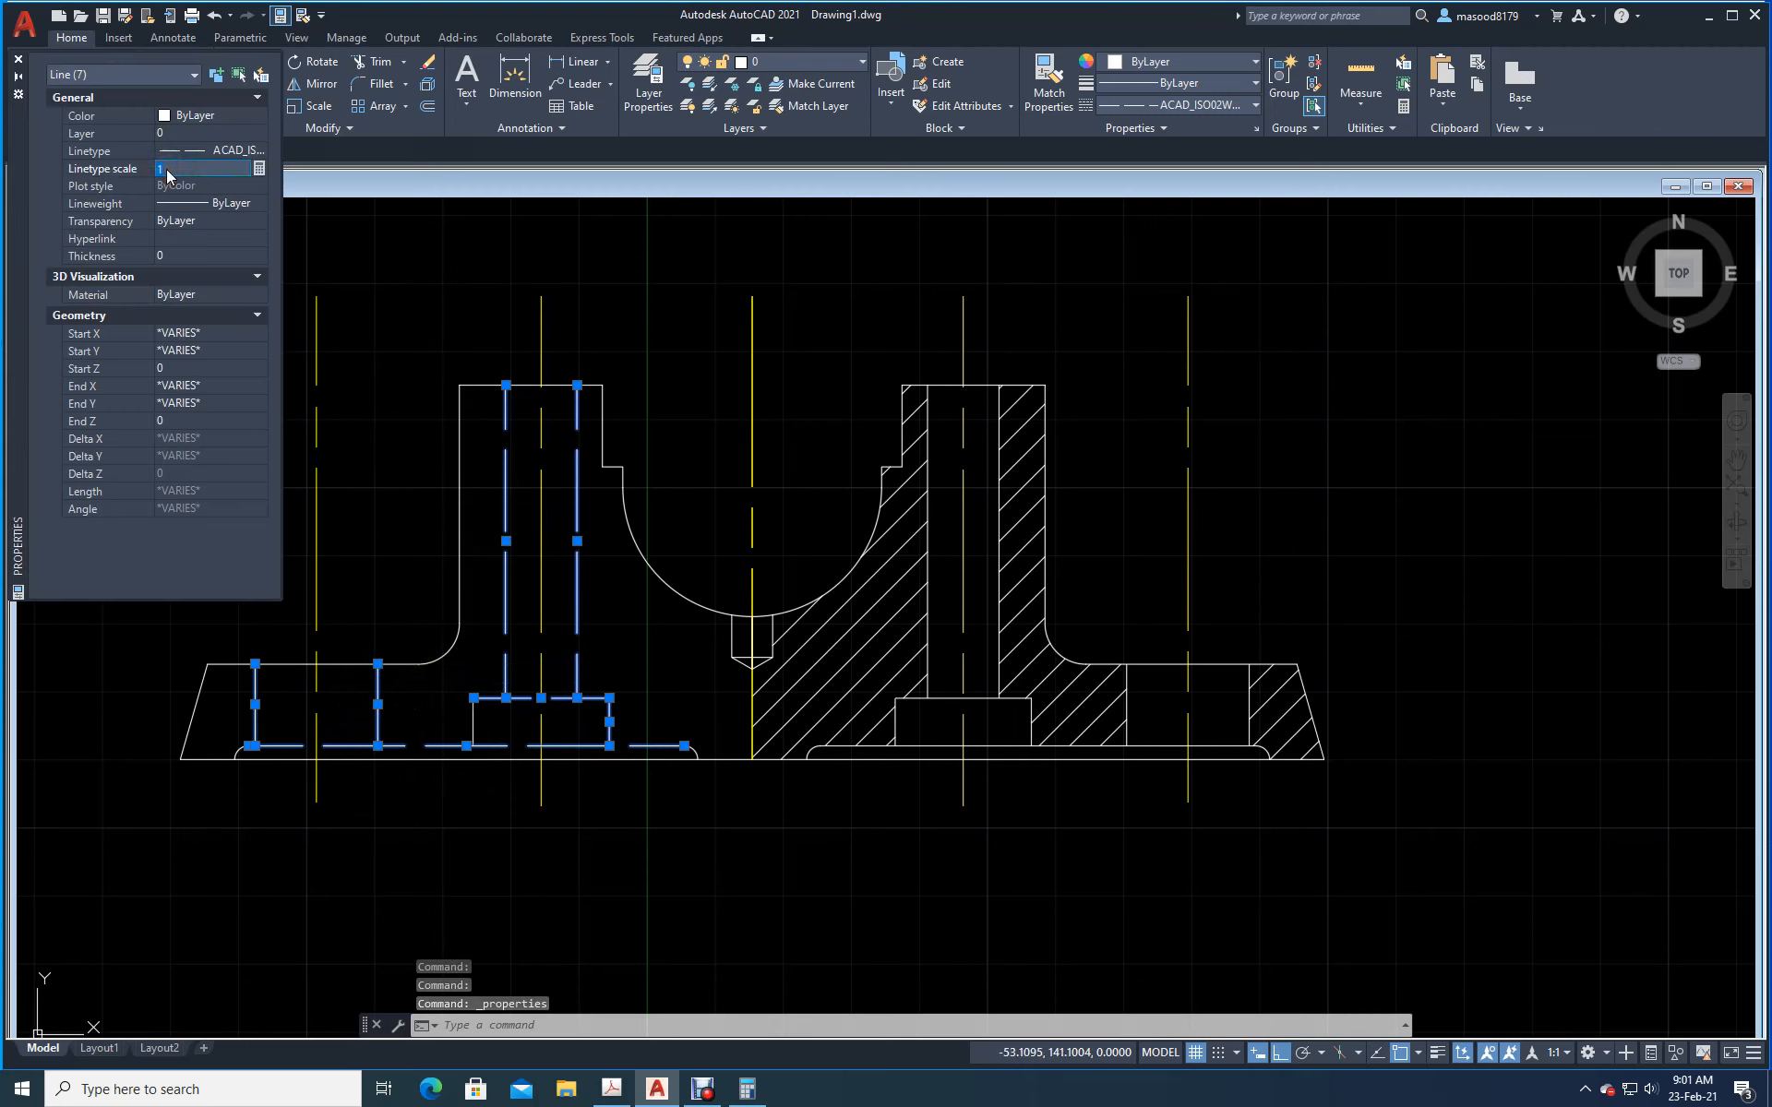
pyautogui.press('Return')
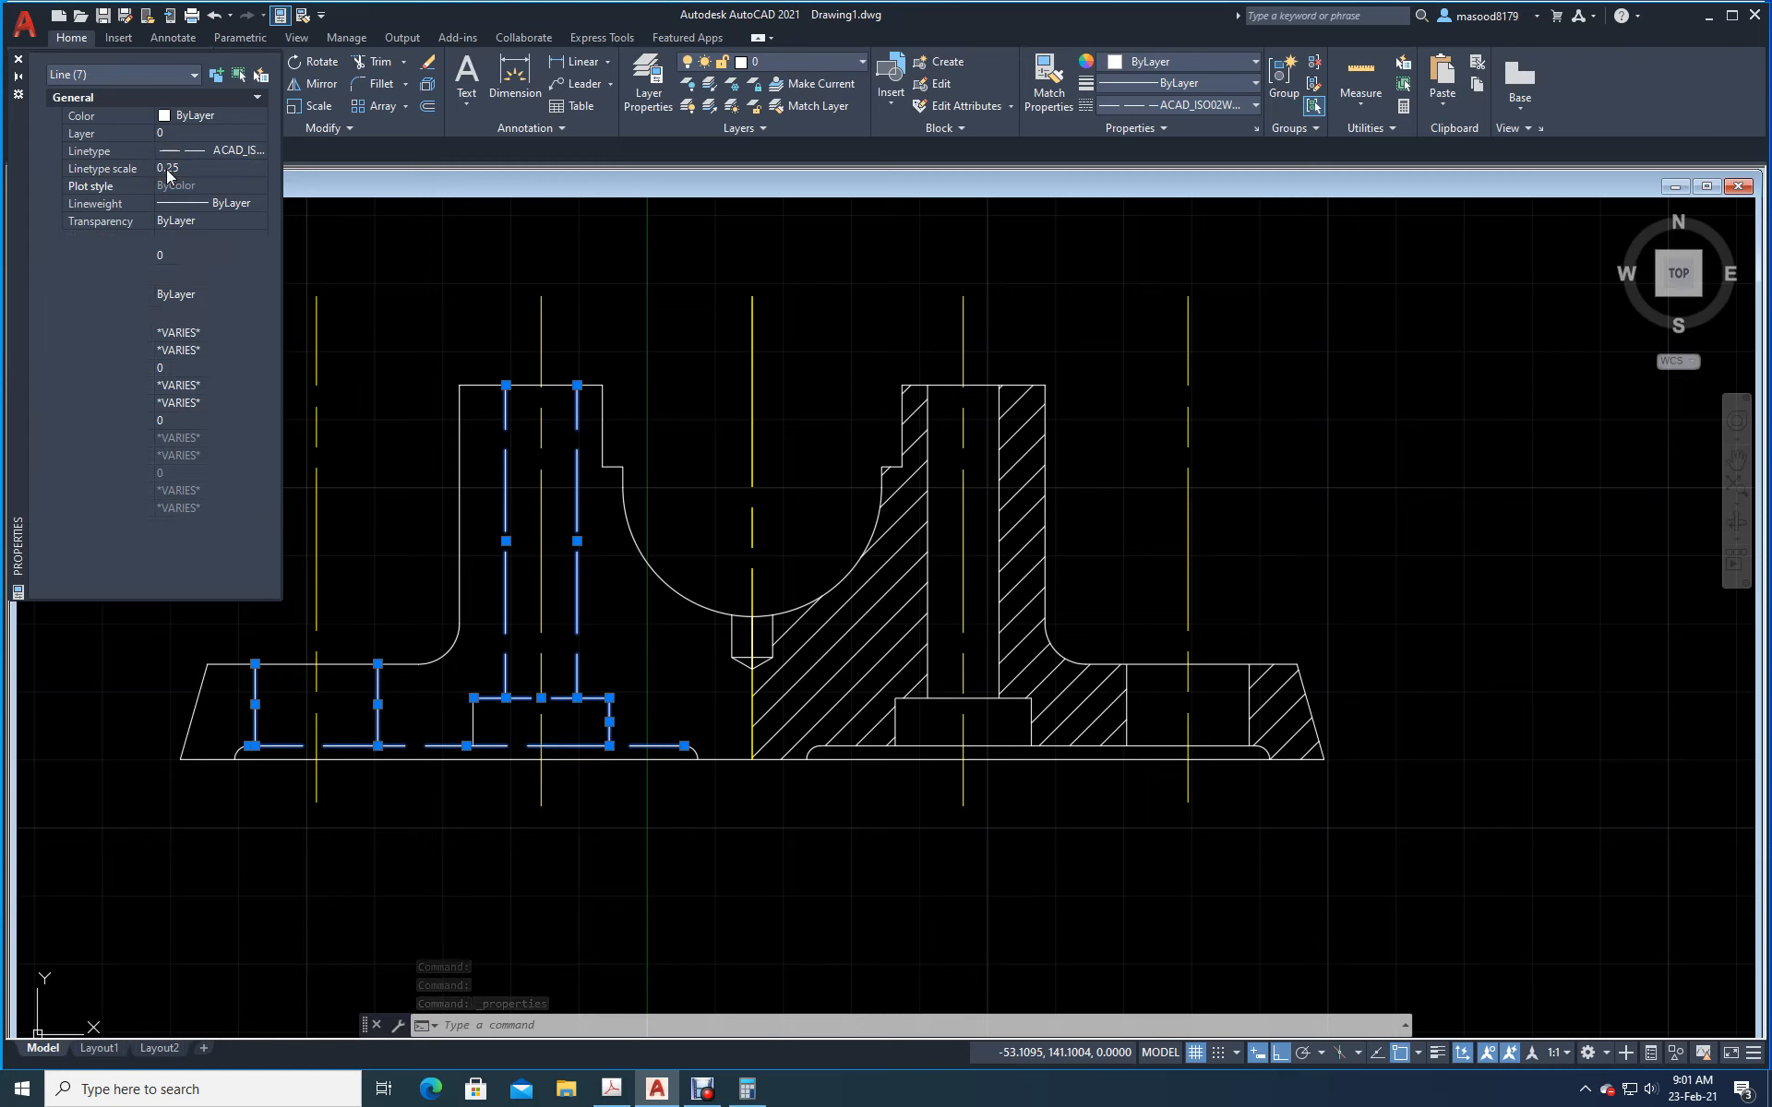
pyautogui.click(17, 62)
pyautogui.press('Escape')
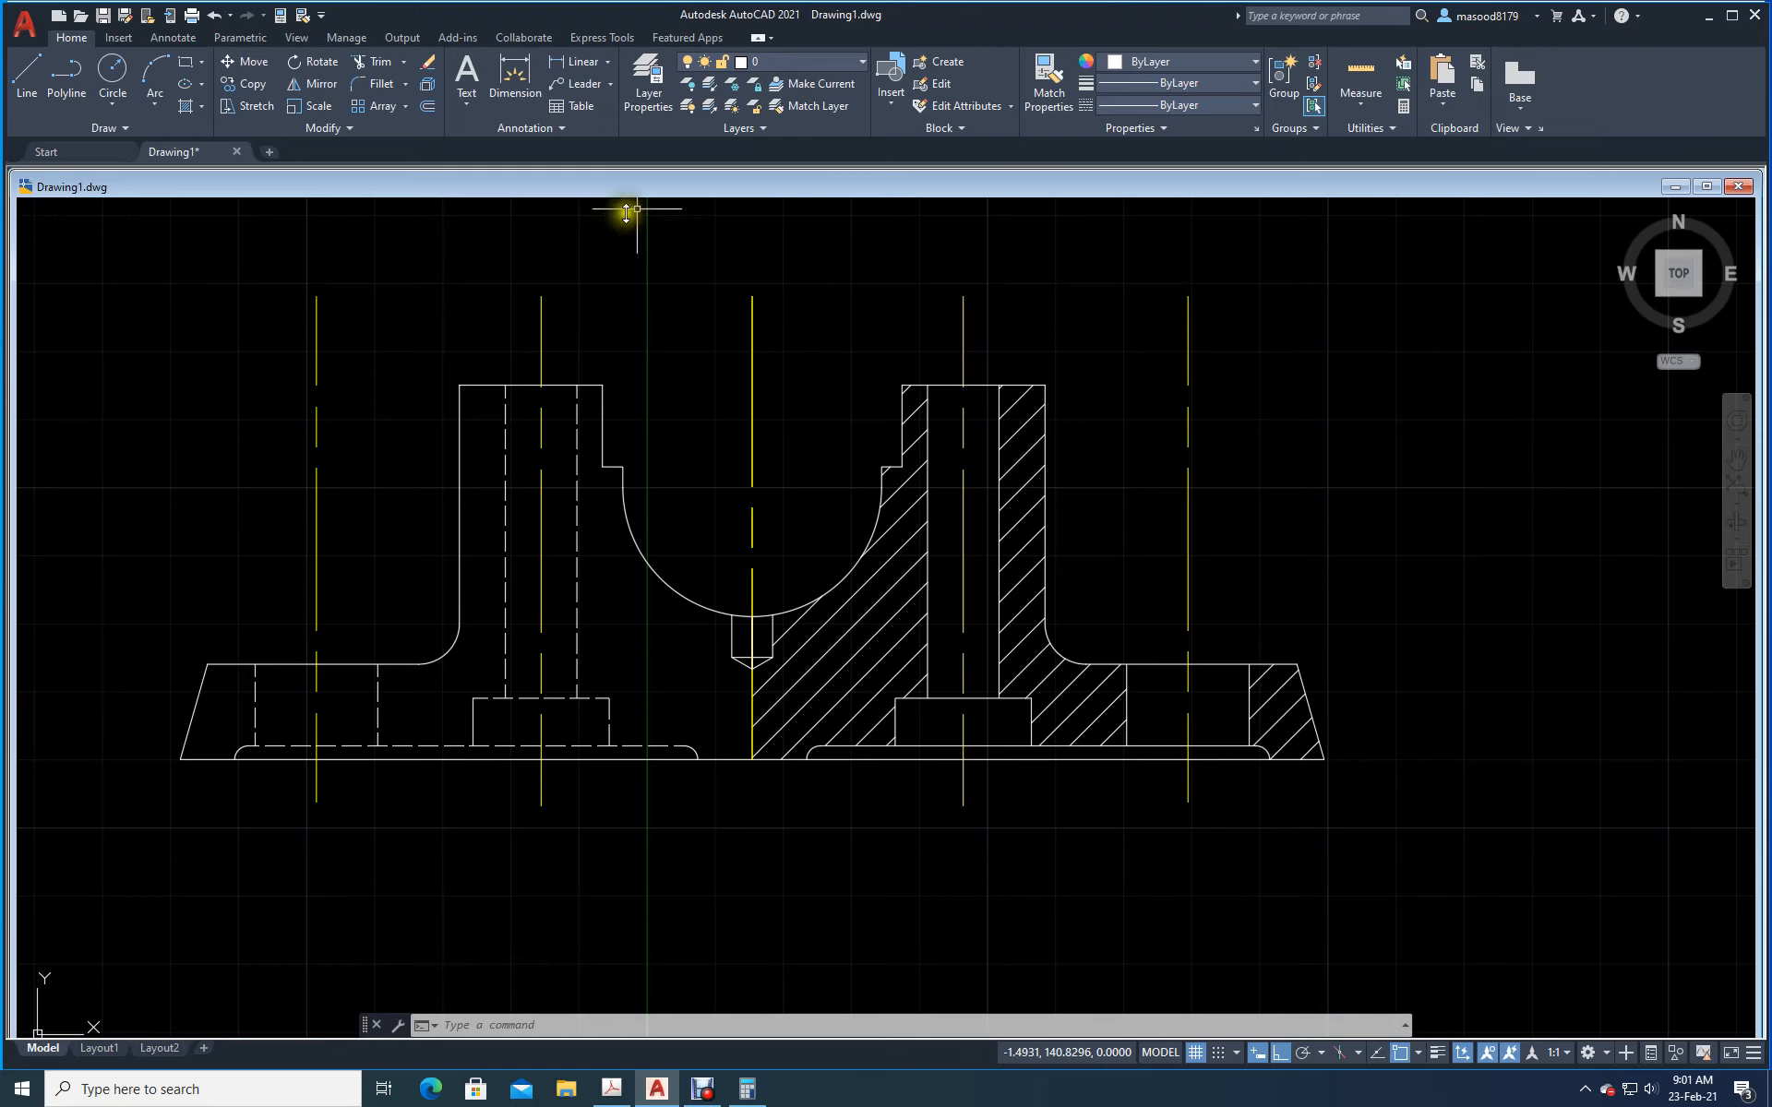
# Step: Make the Dim layer current
pyautogui.click(646, 73)
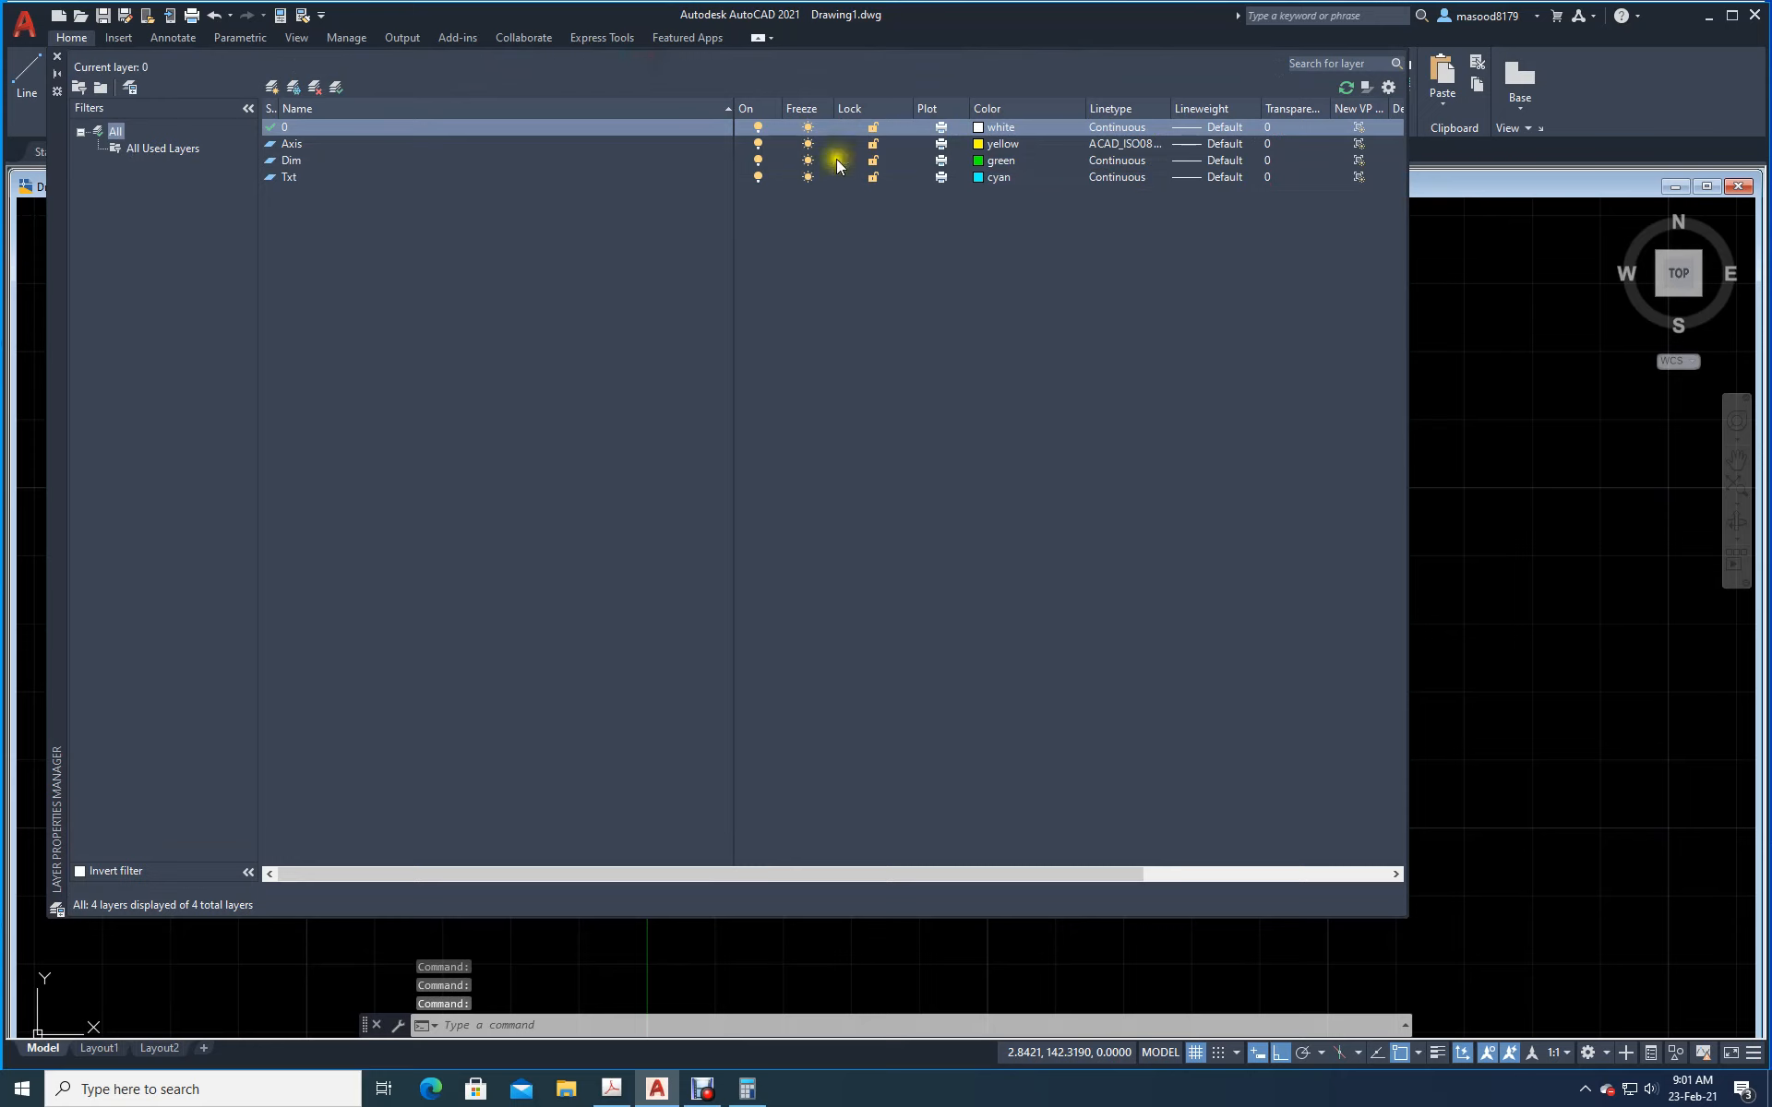
pyautogui.doubleClick(288, 163)
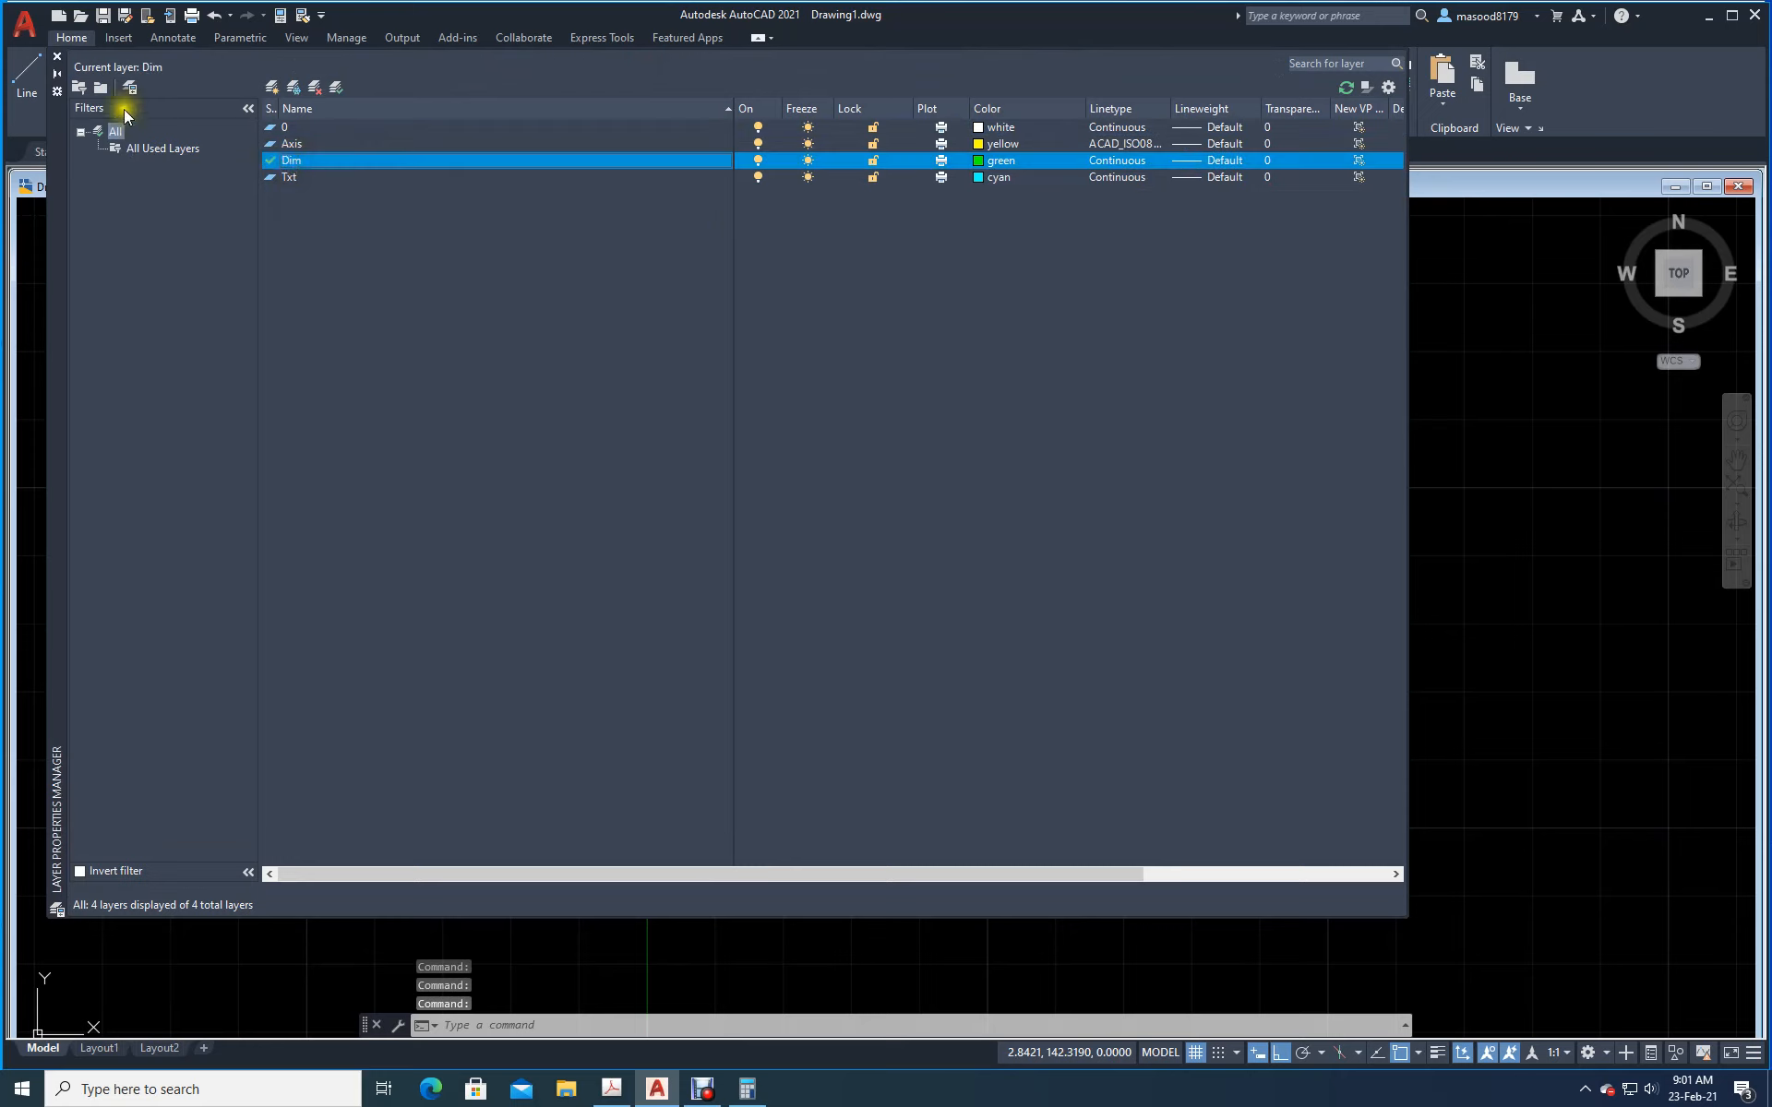
pyautogui.click(58, 61)
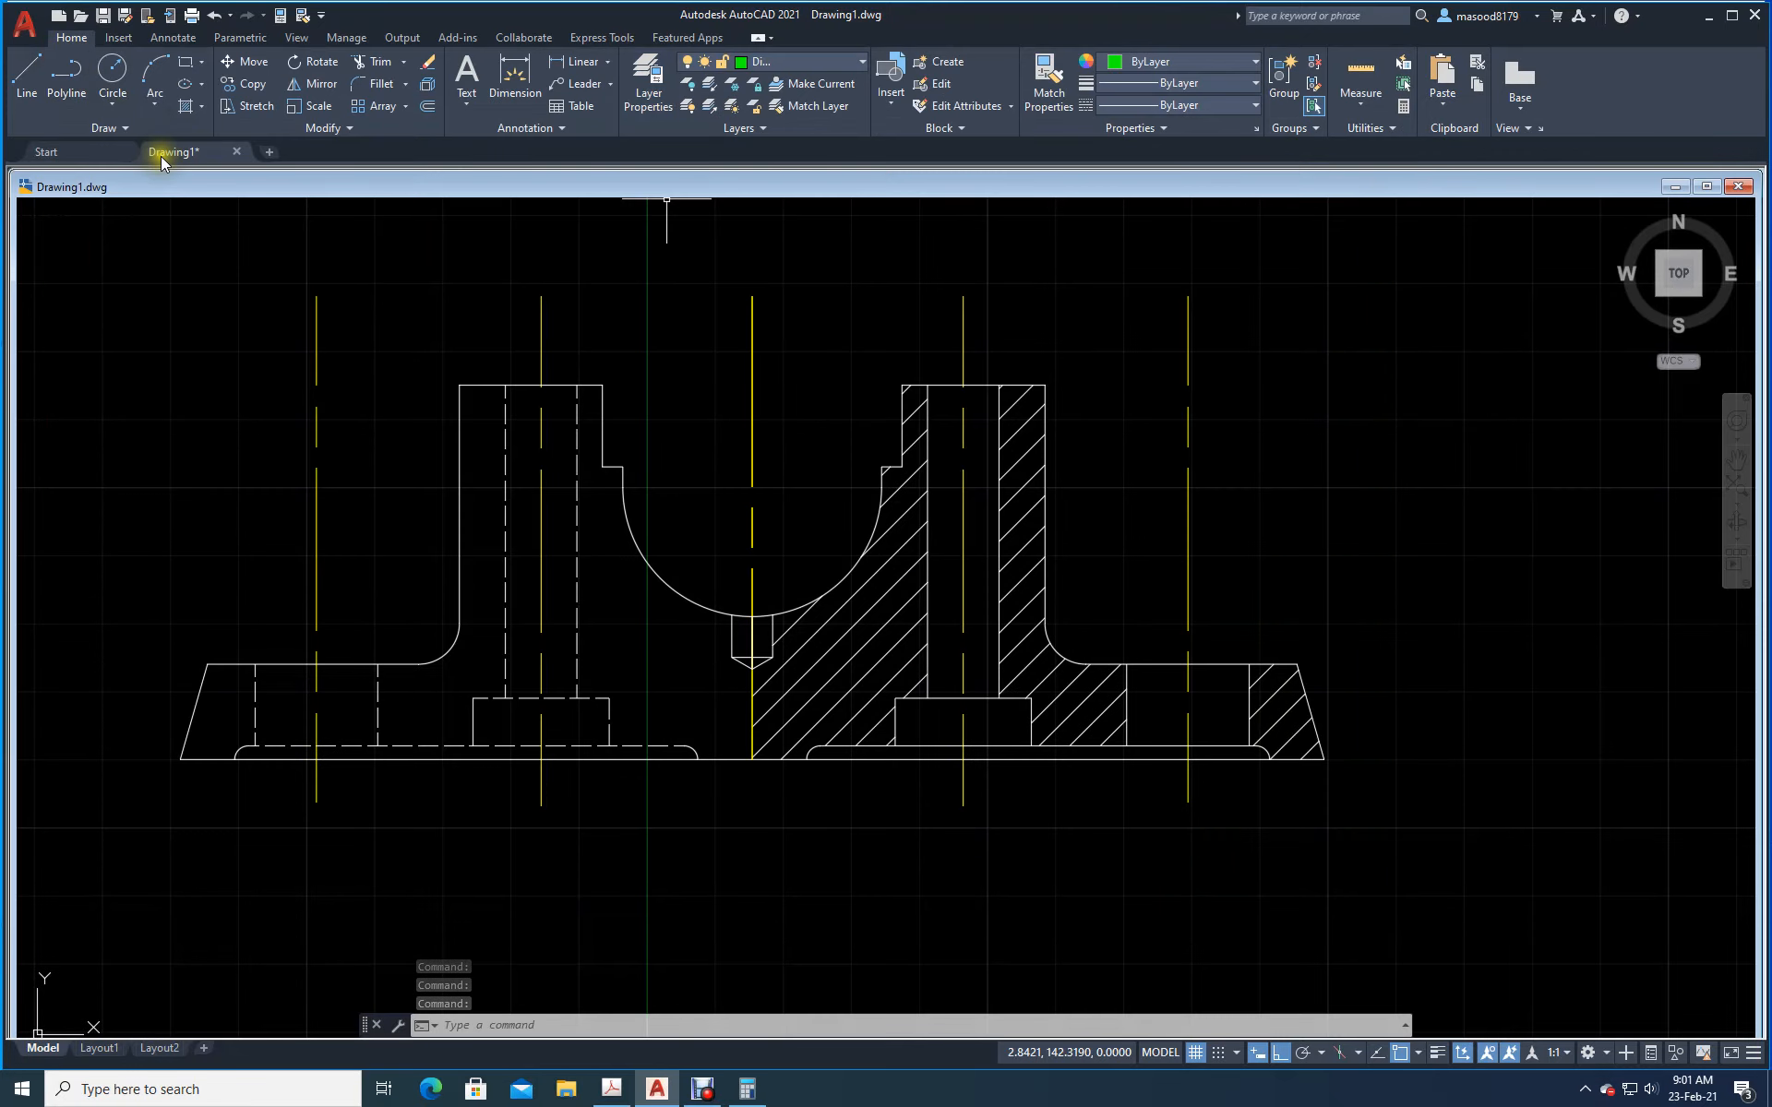
# Step: Dimension the overall width of the base between its two lower corners, placing the dimension below the part
pyautogui.click(512, 67)
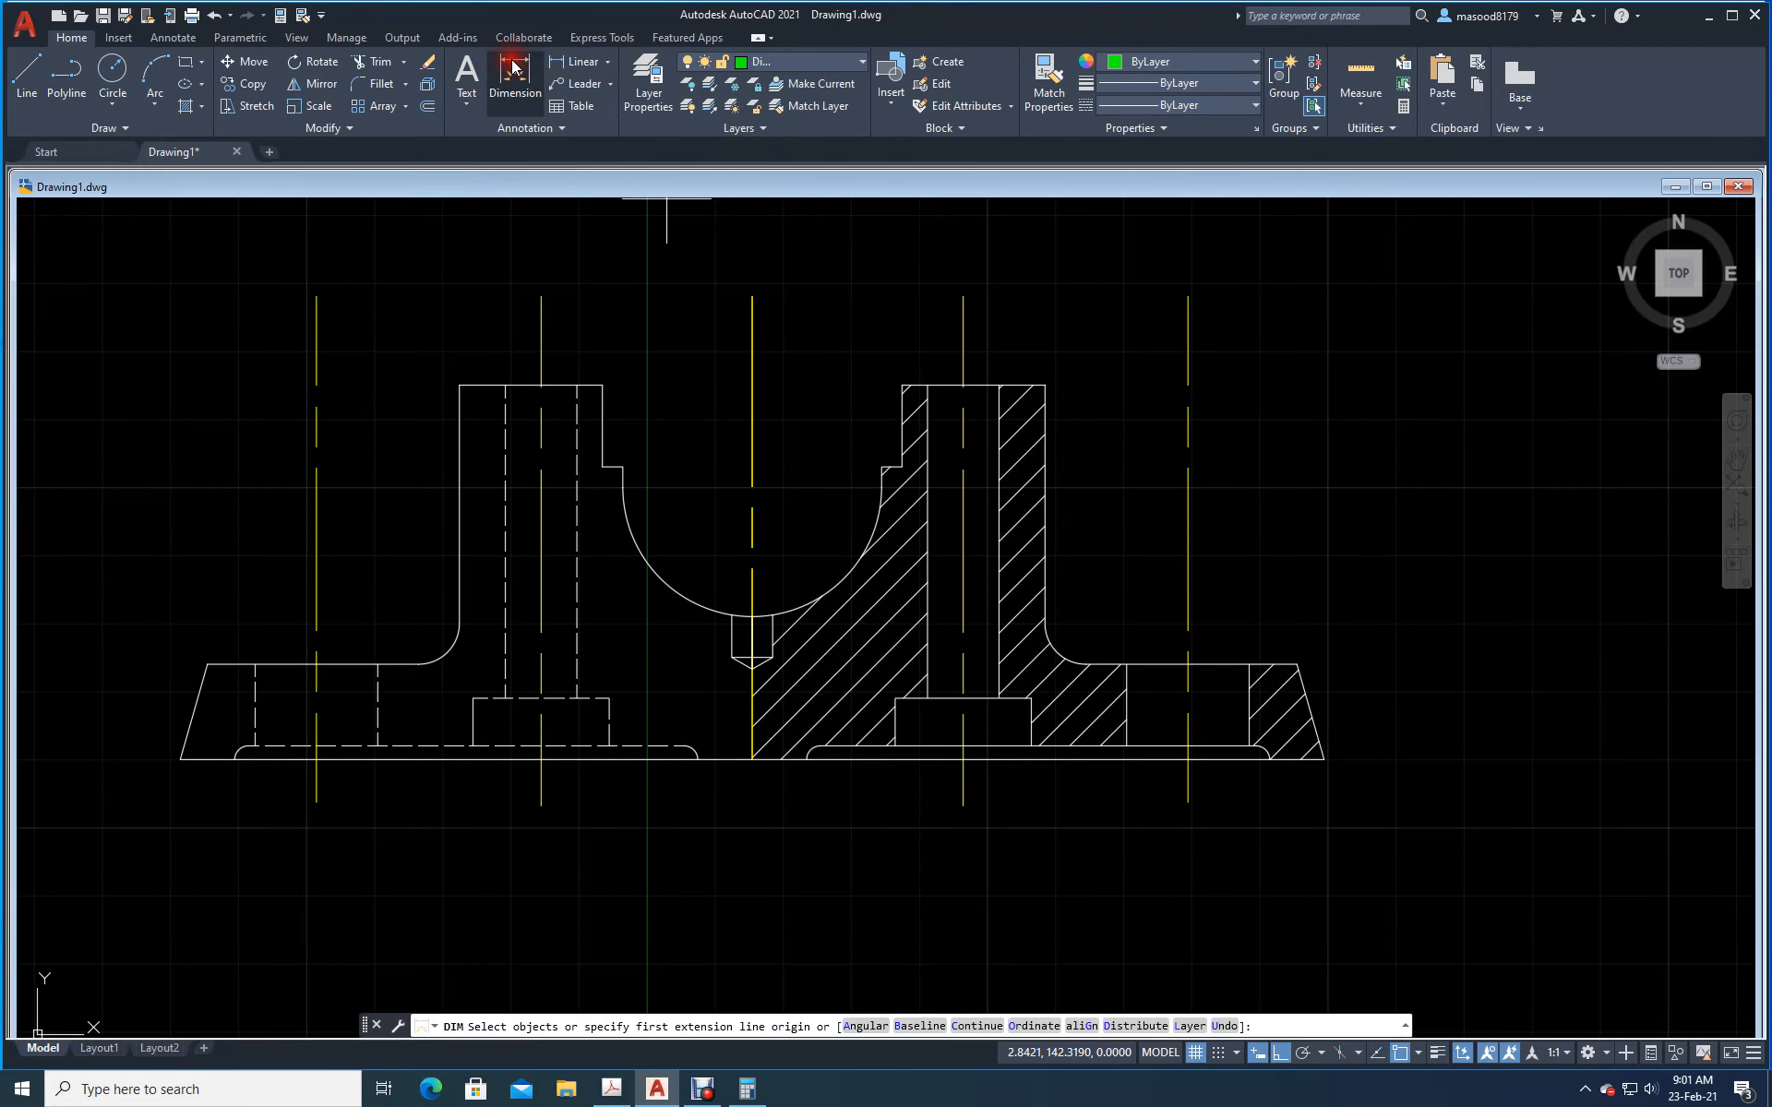
pyautogui.click(182, 760)
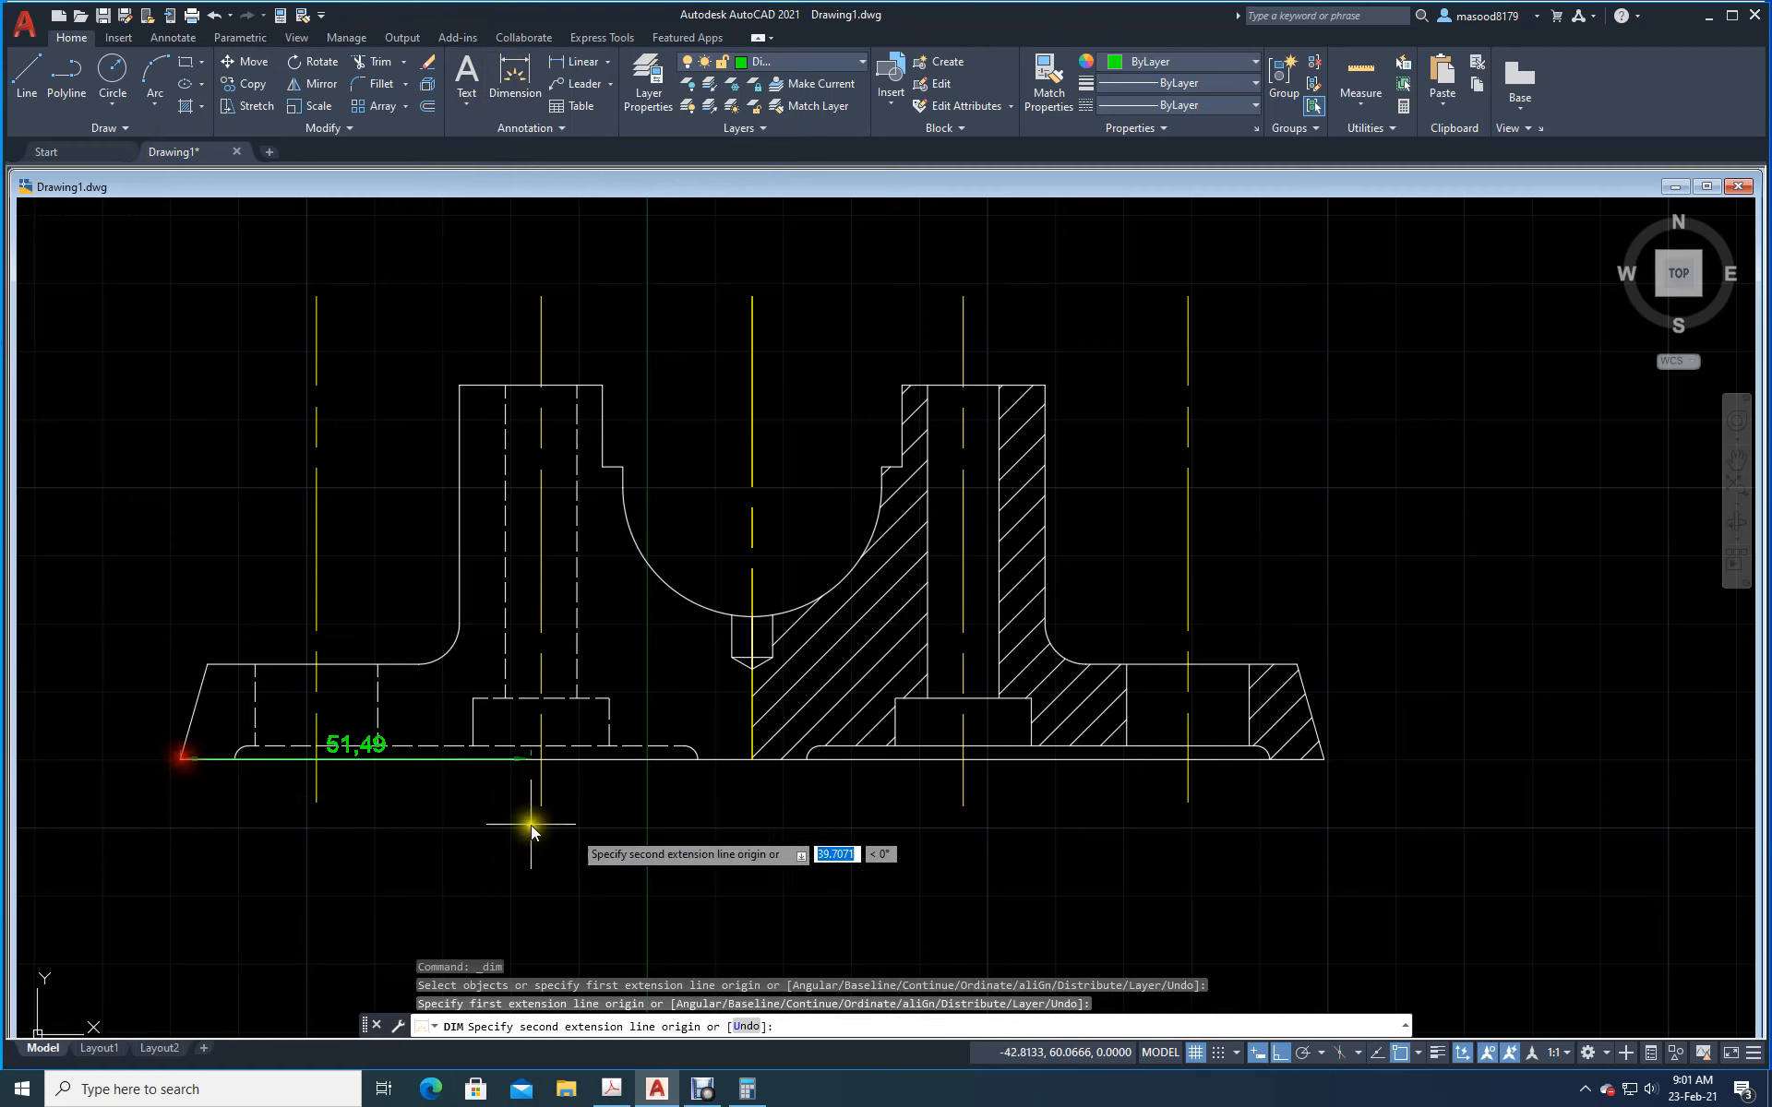
pyautogui.click(1319, 761)
pyautogui.click(1294, 867)
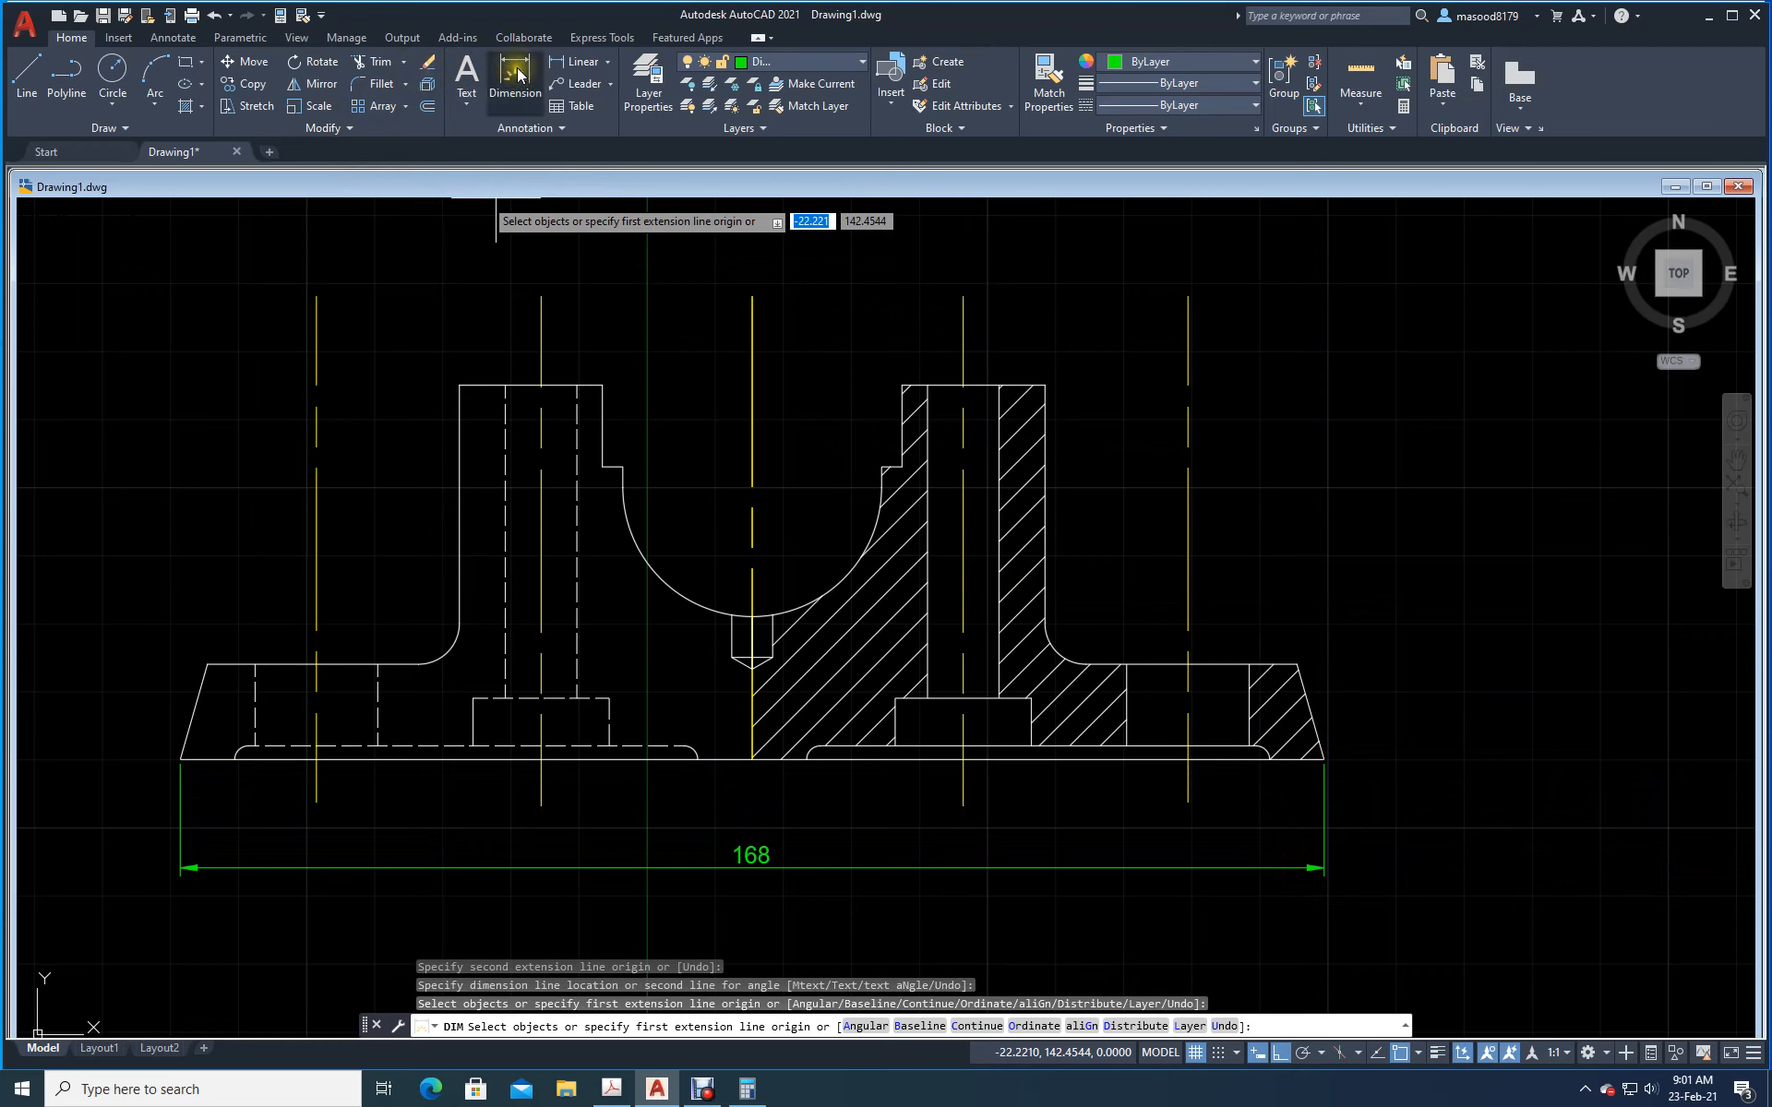
pyautogui.press('Return')
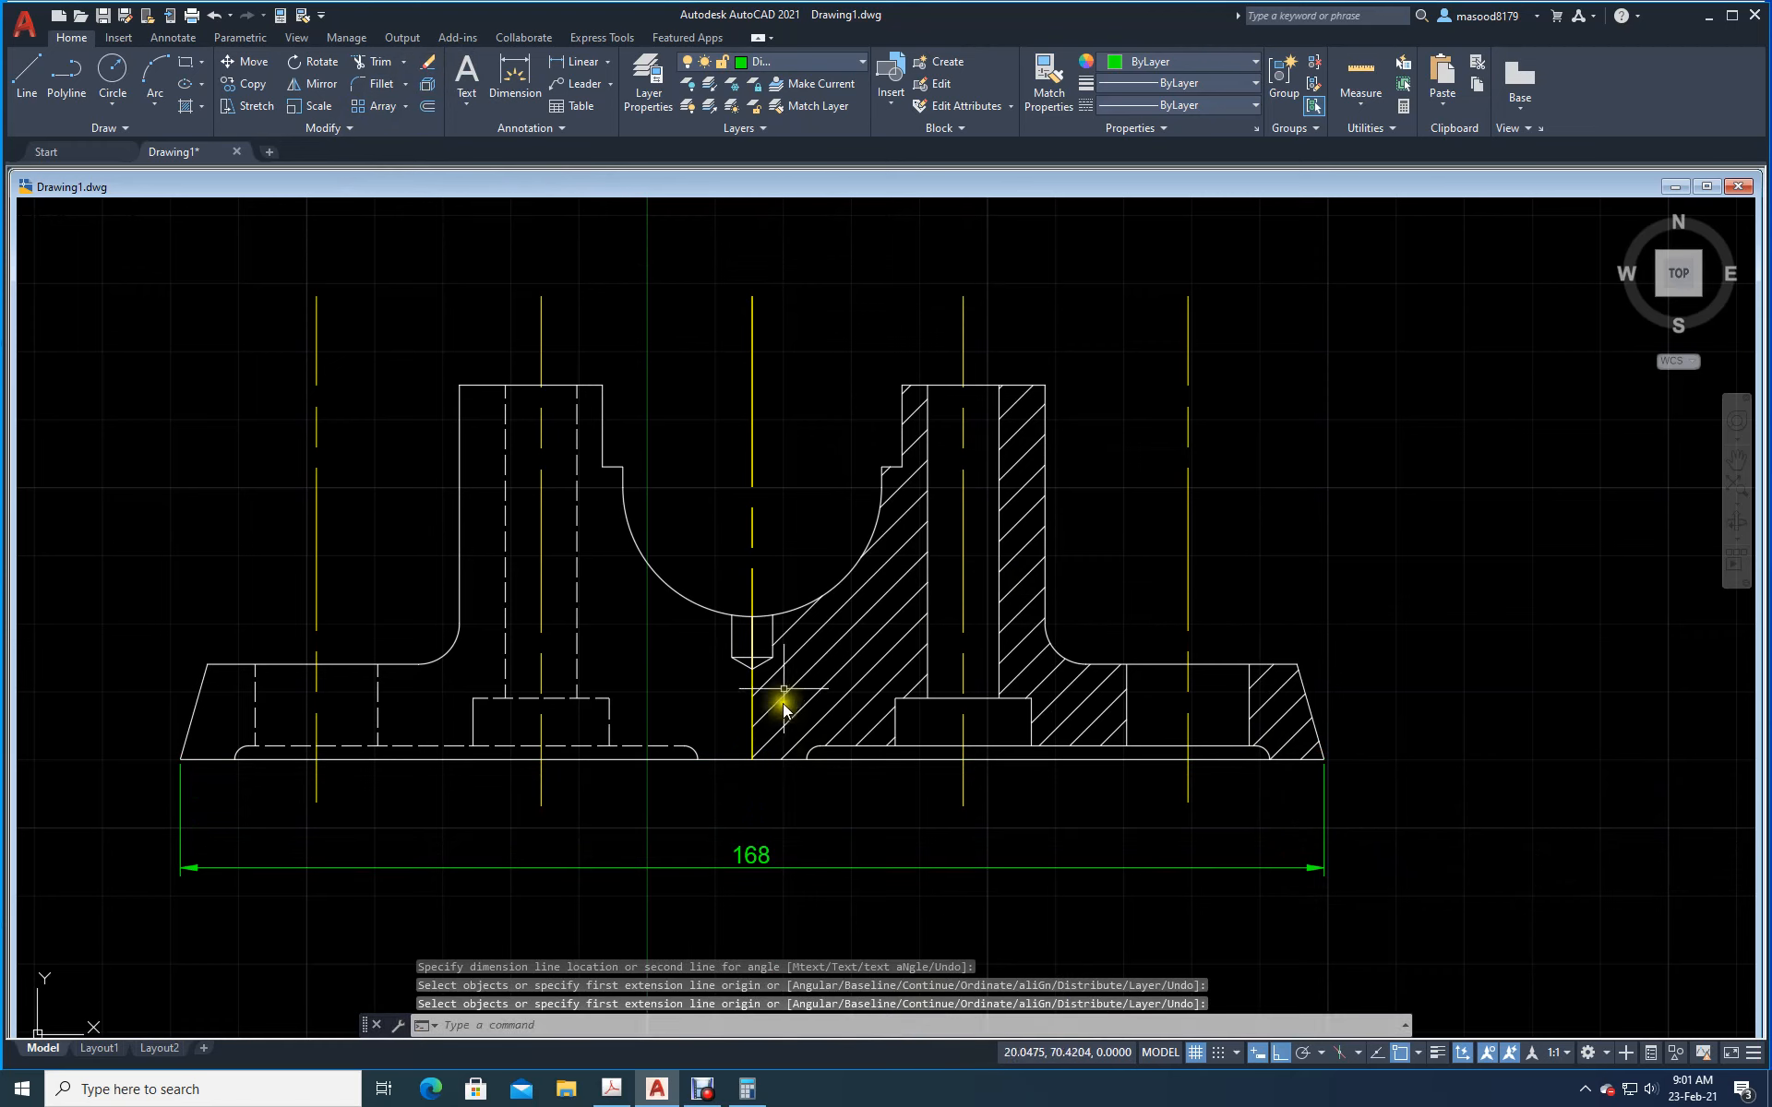
# Step: Dimension the distance from the central axis to the near edge of the right bottom recess, just below the base
pyautogui.click(514, 78)
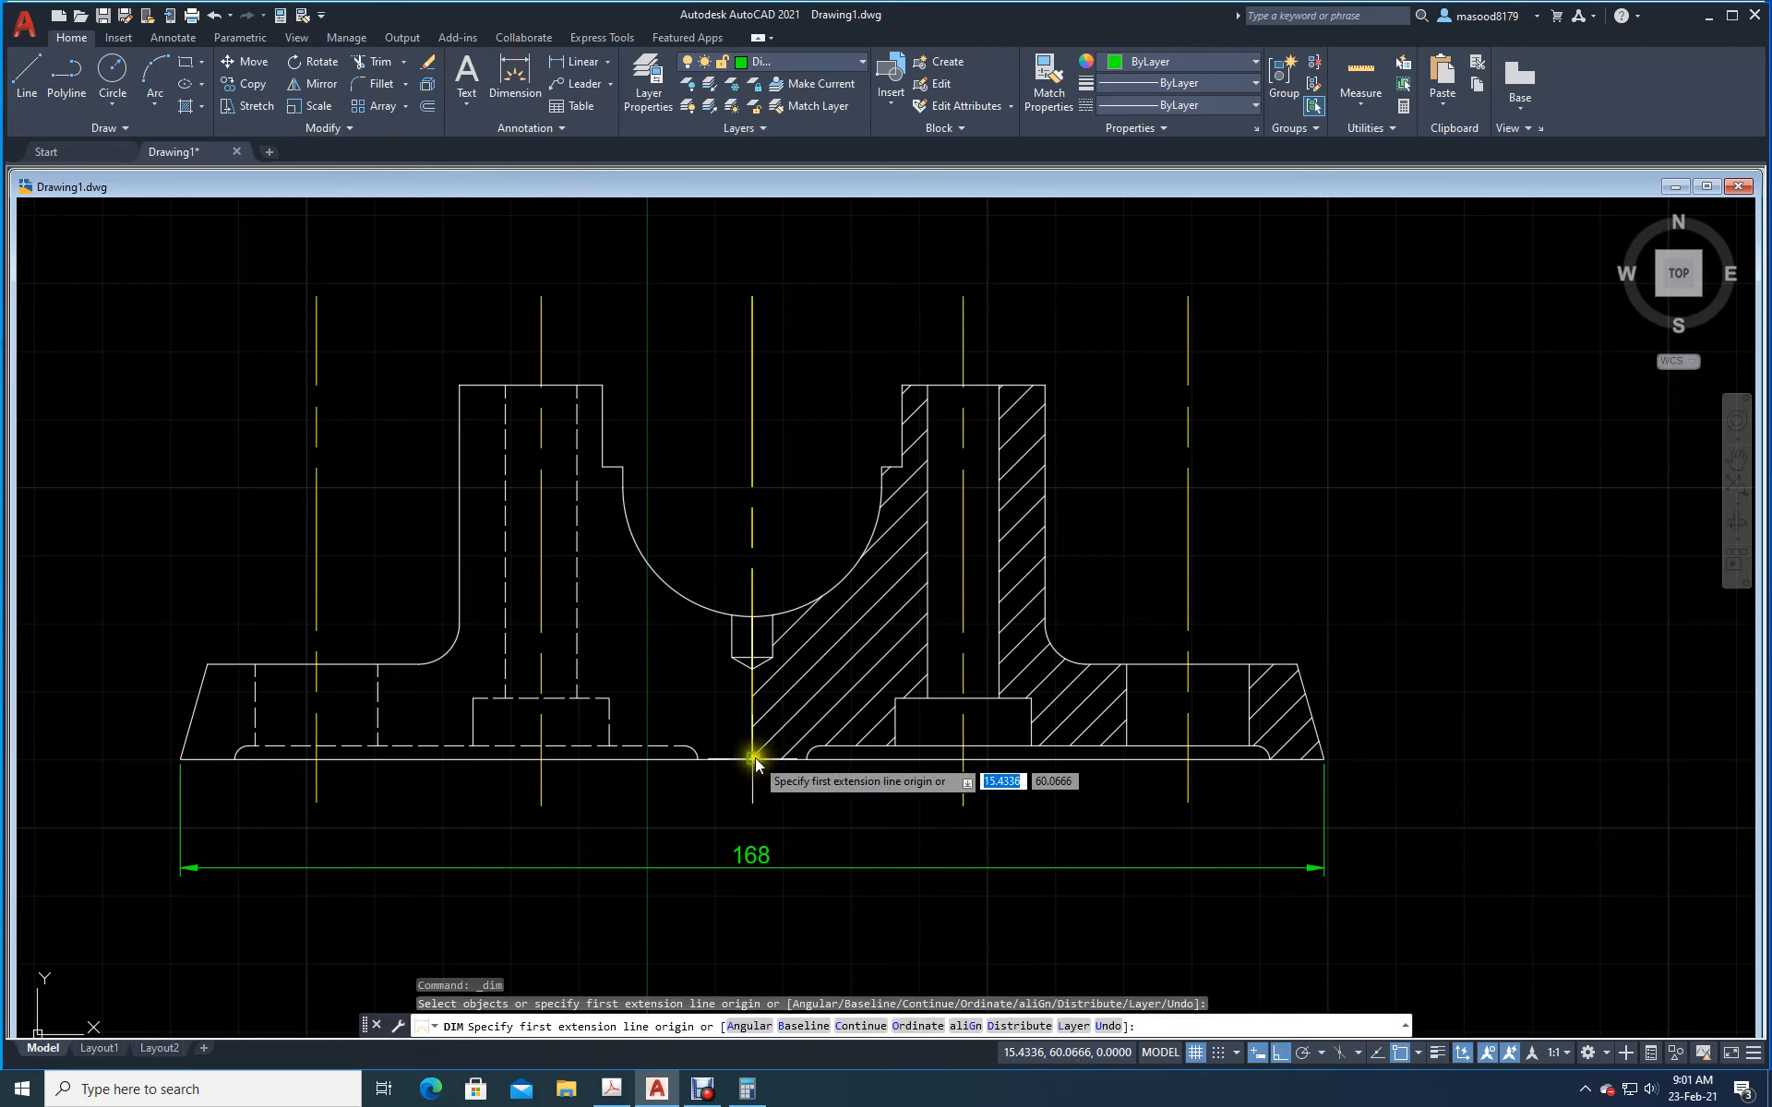
pyautogui.click(752, 759)
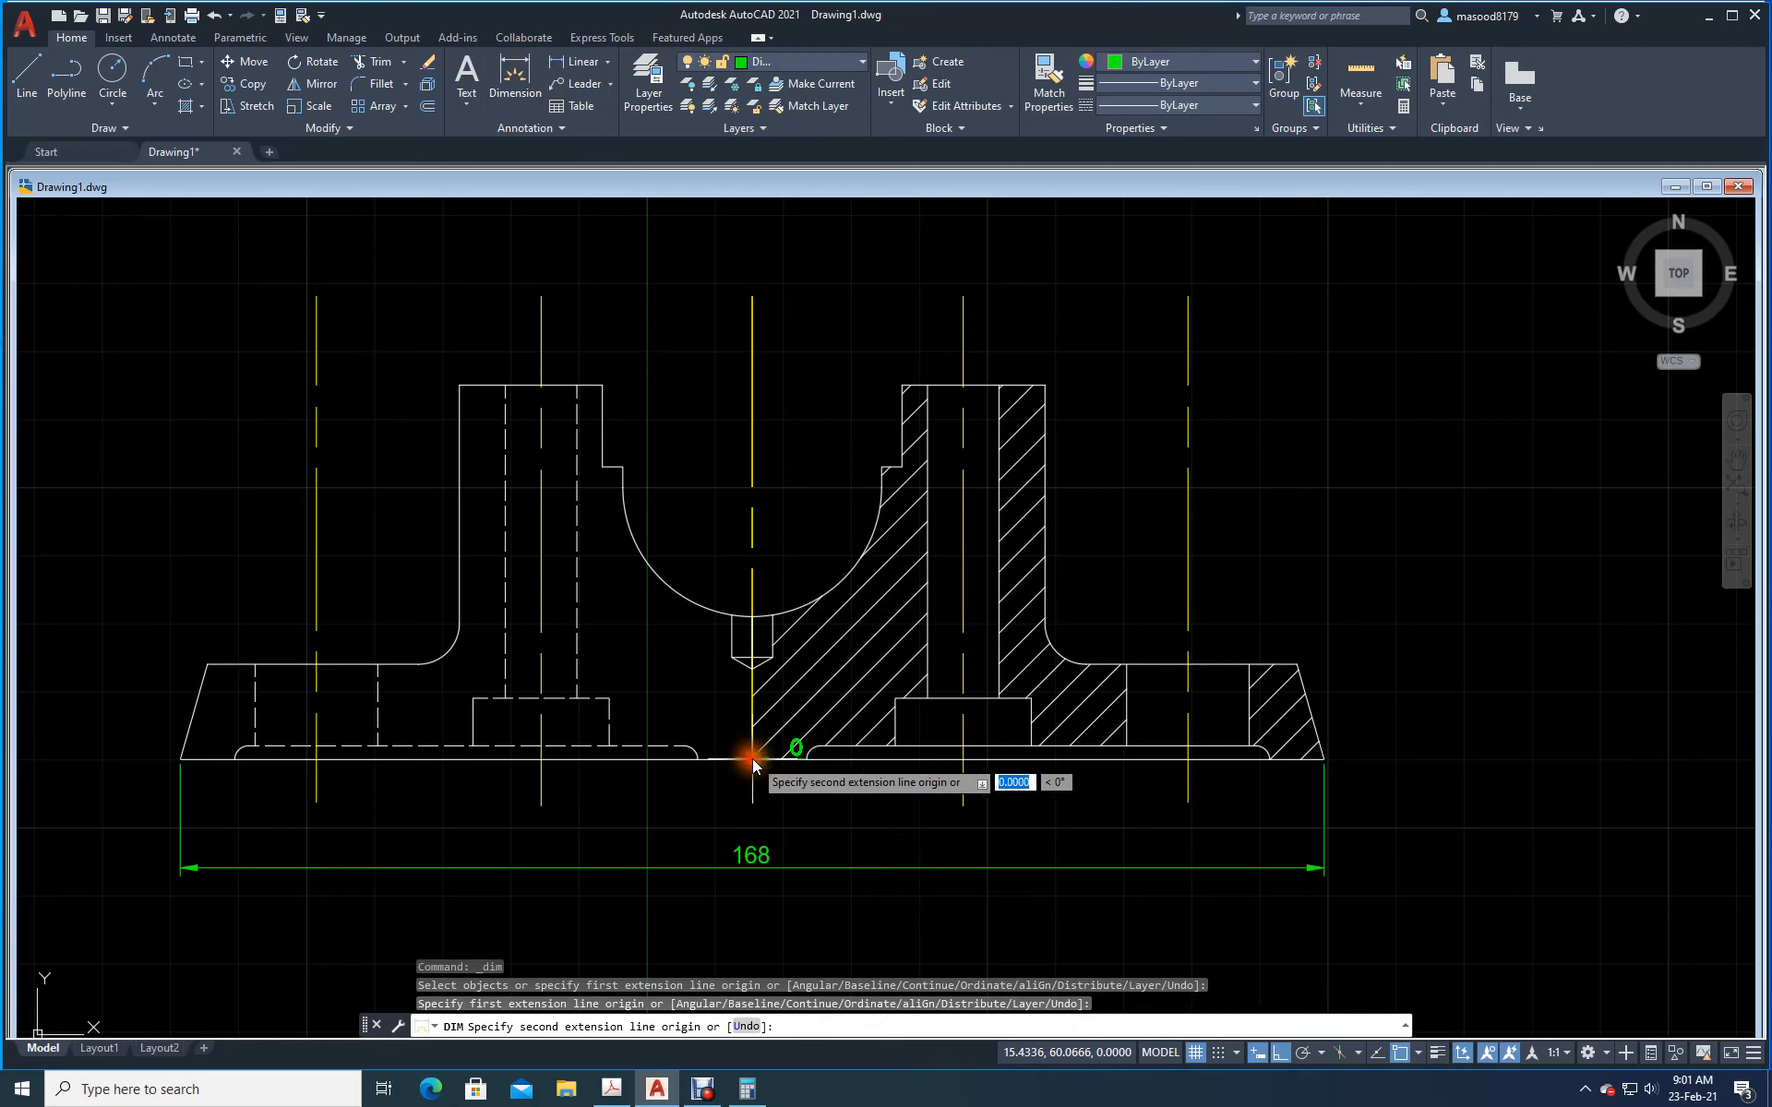
pyautogui.click(808, 760)
pyautogui.click(815, 800)
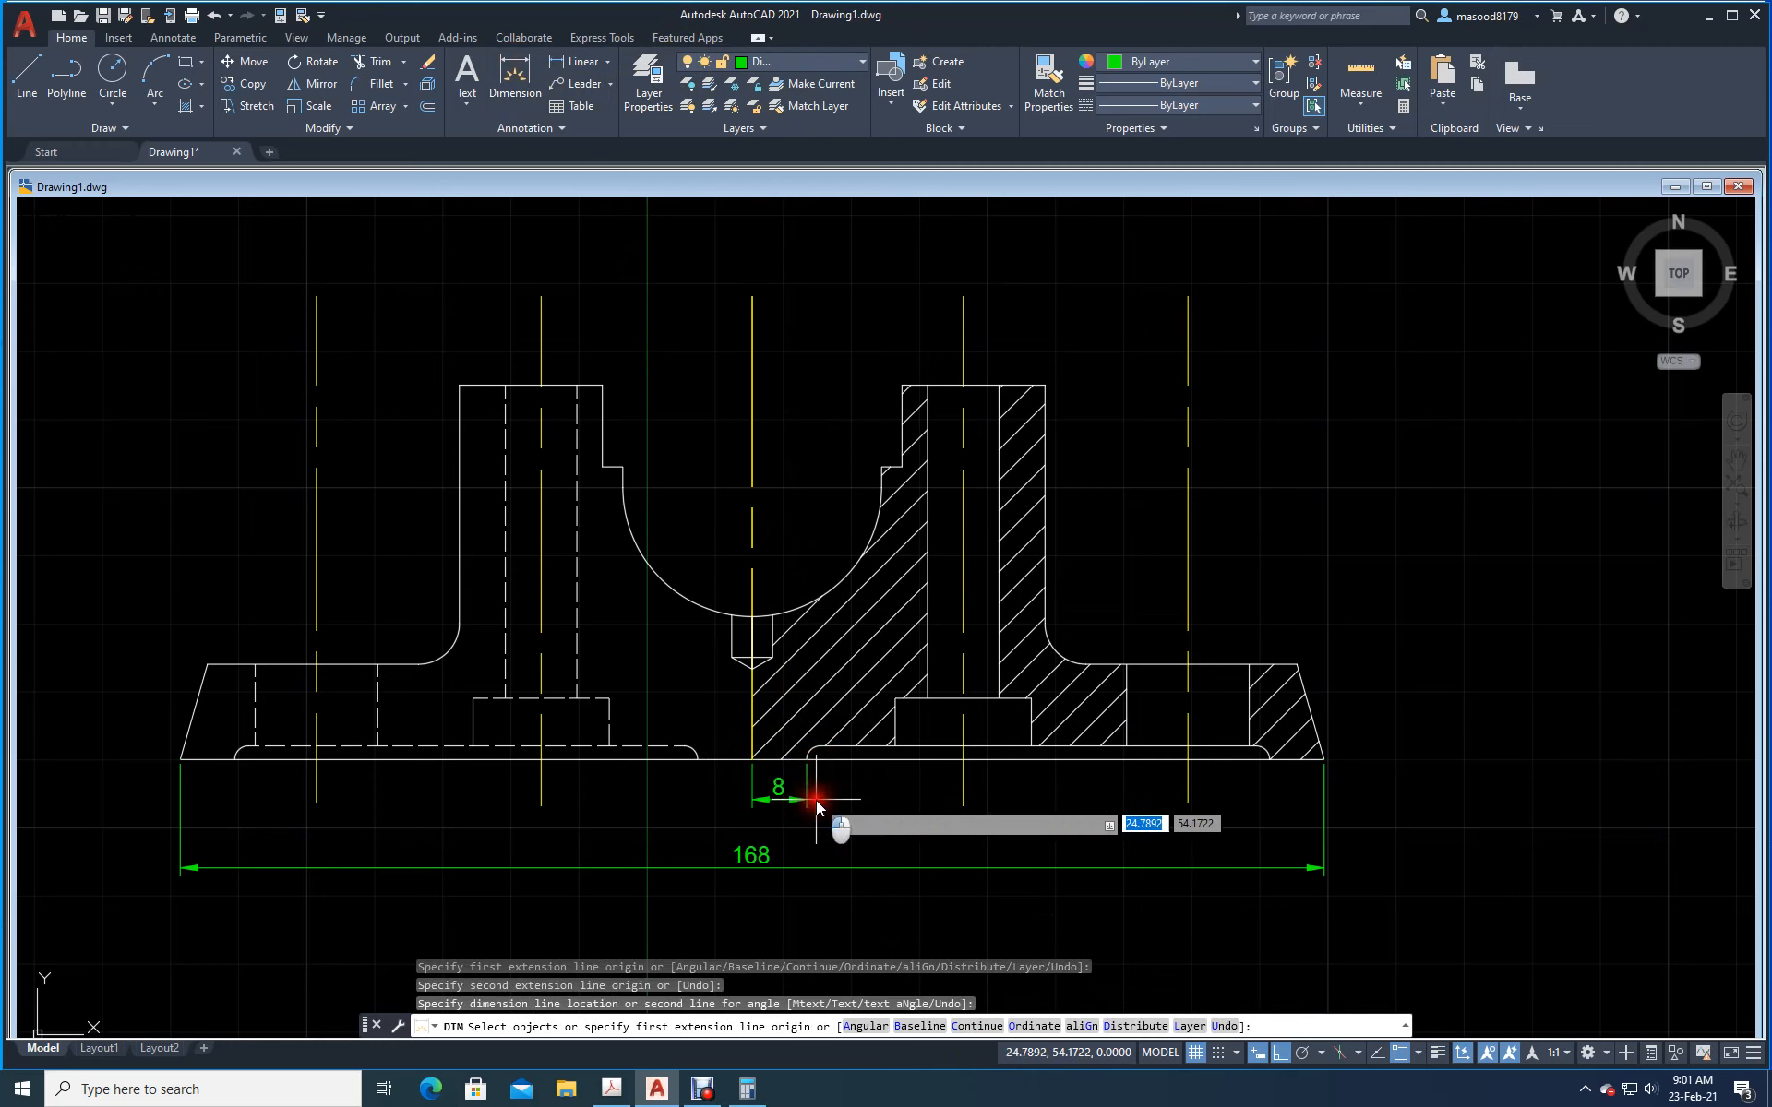
# Step: Try dimensioning the width of the right counterbore from its upper corners, placing the dimension inside the counterbore
pyautogui.press('Return')
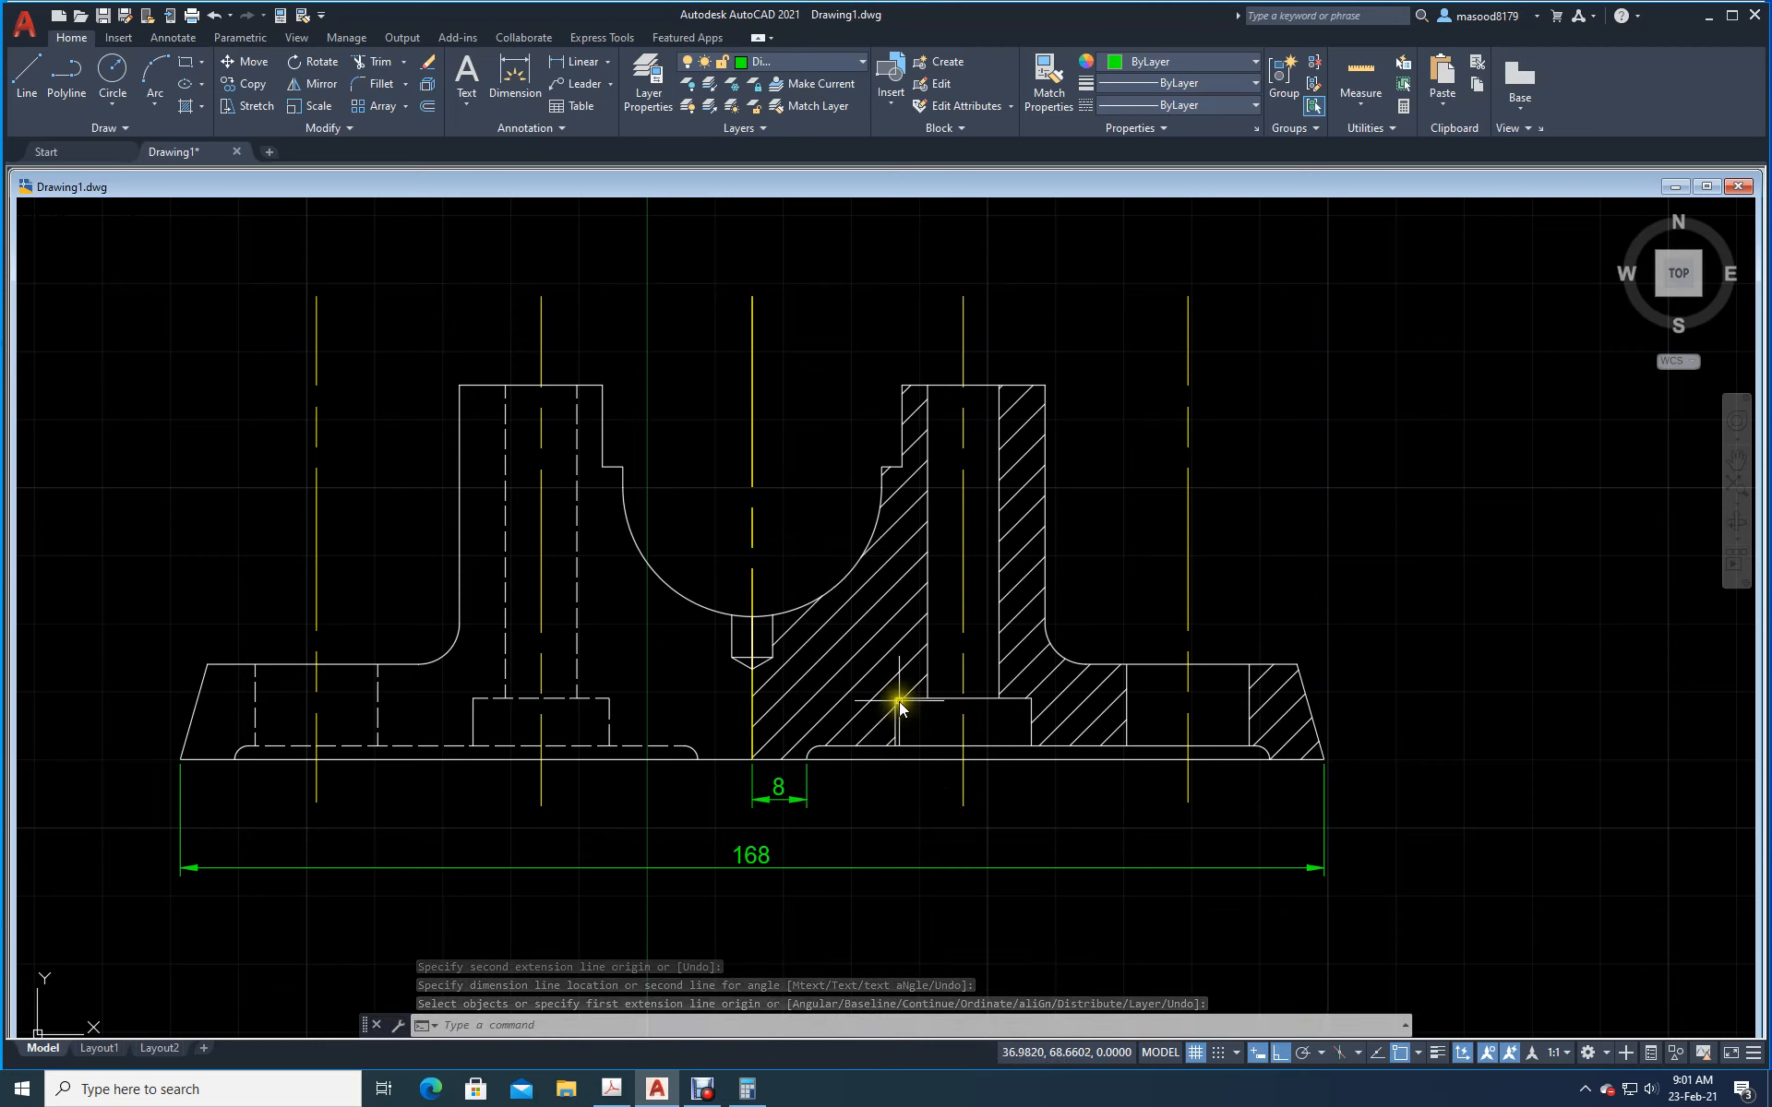
pyautogui.press('Return')
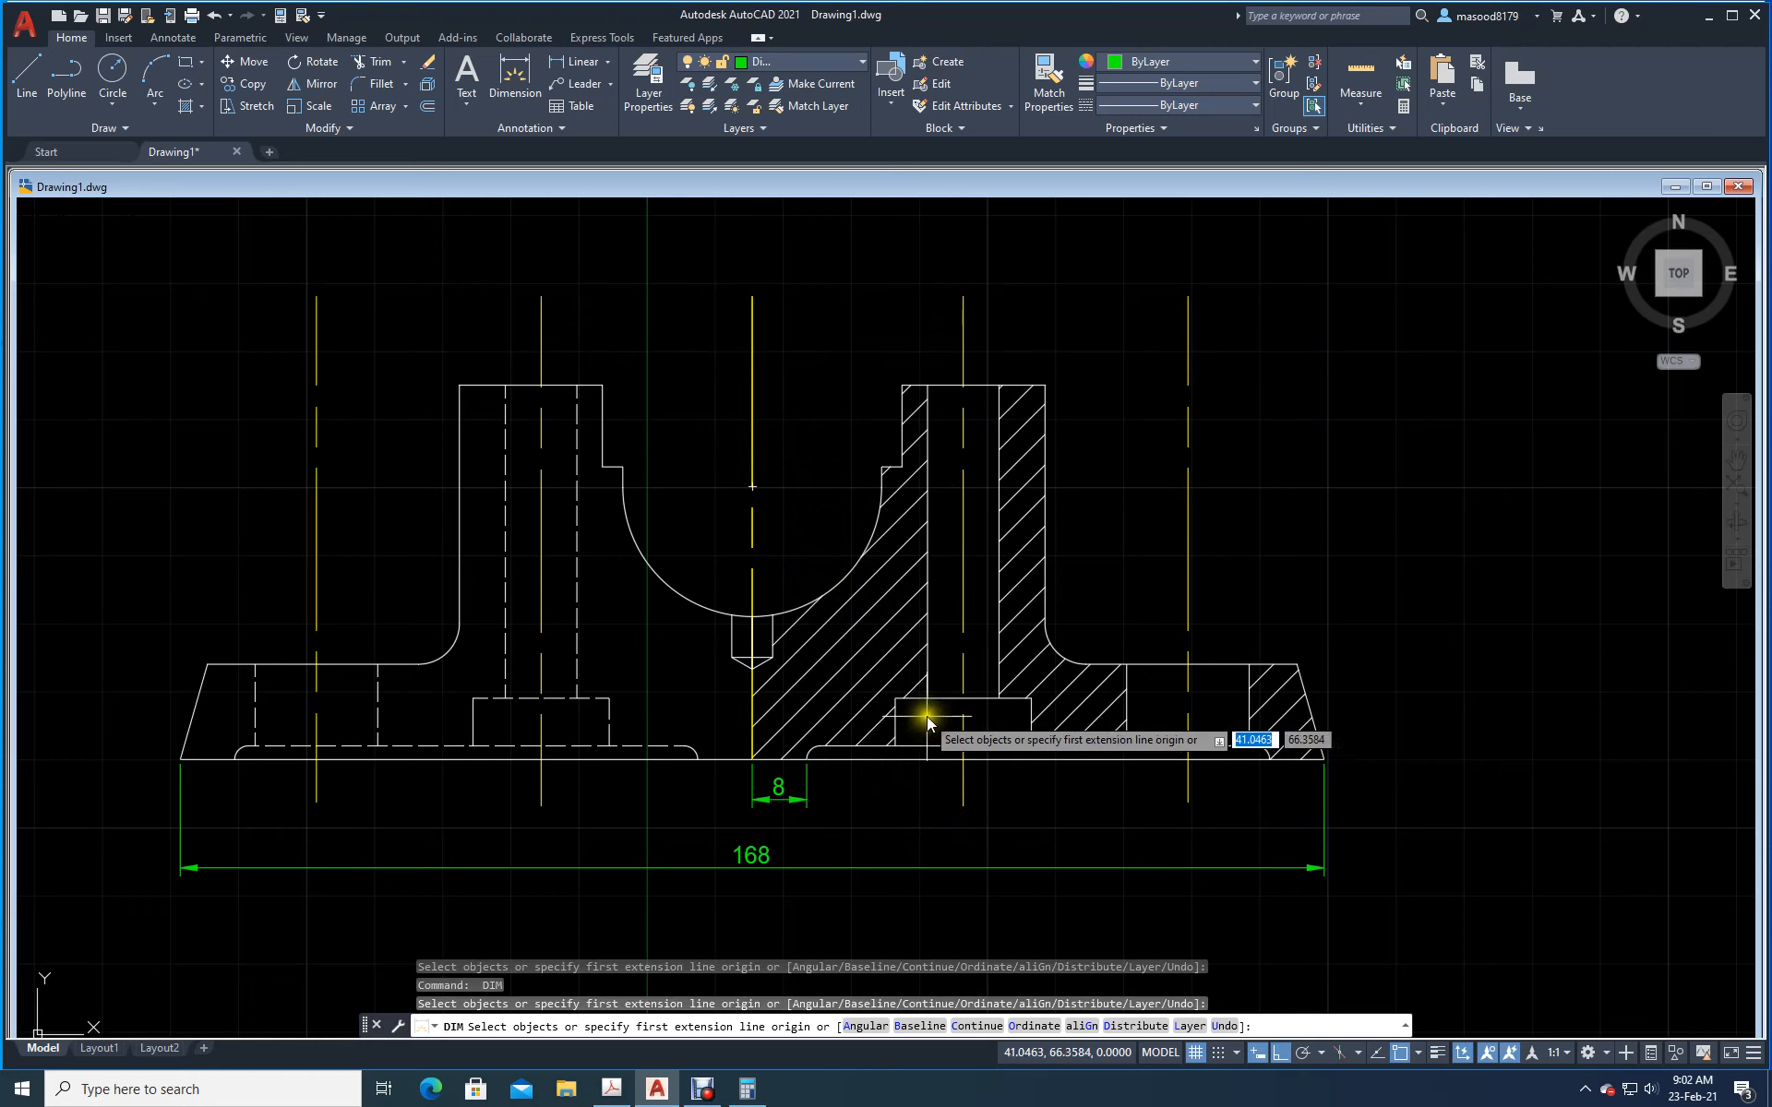
pyautogui.click(894, 699)
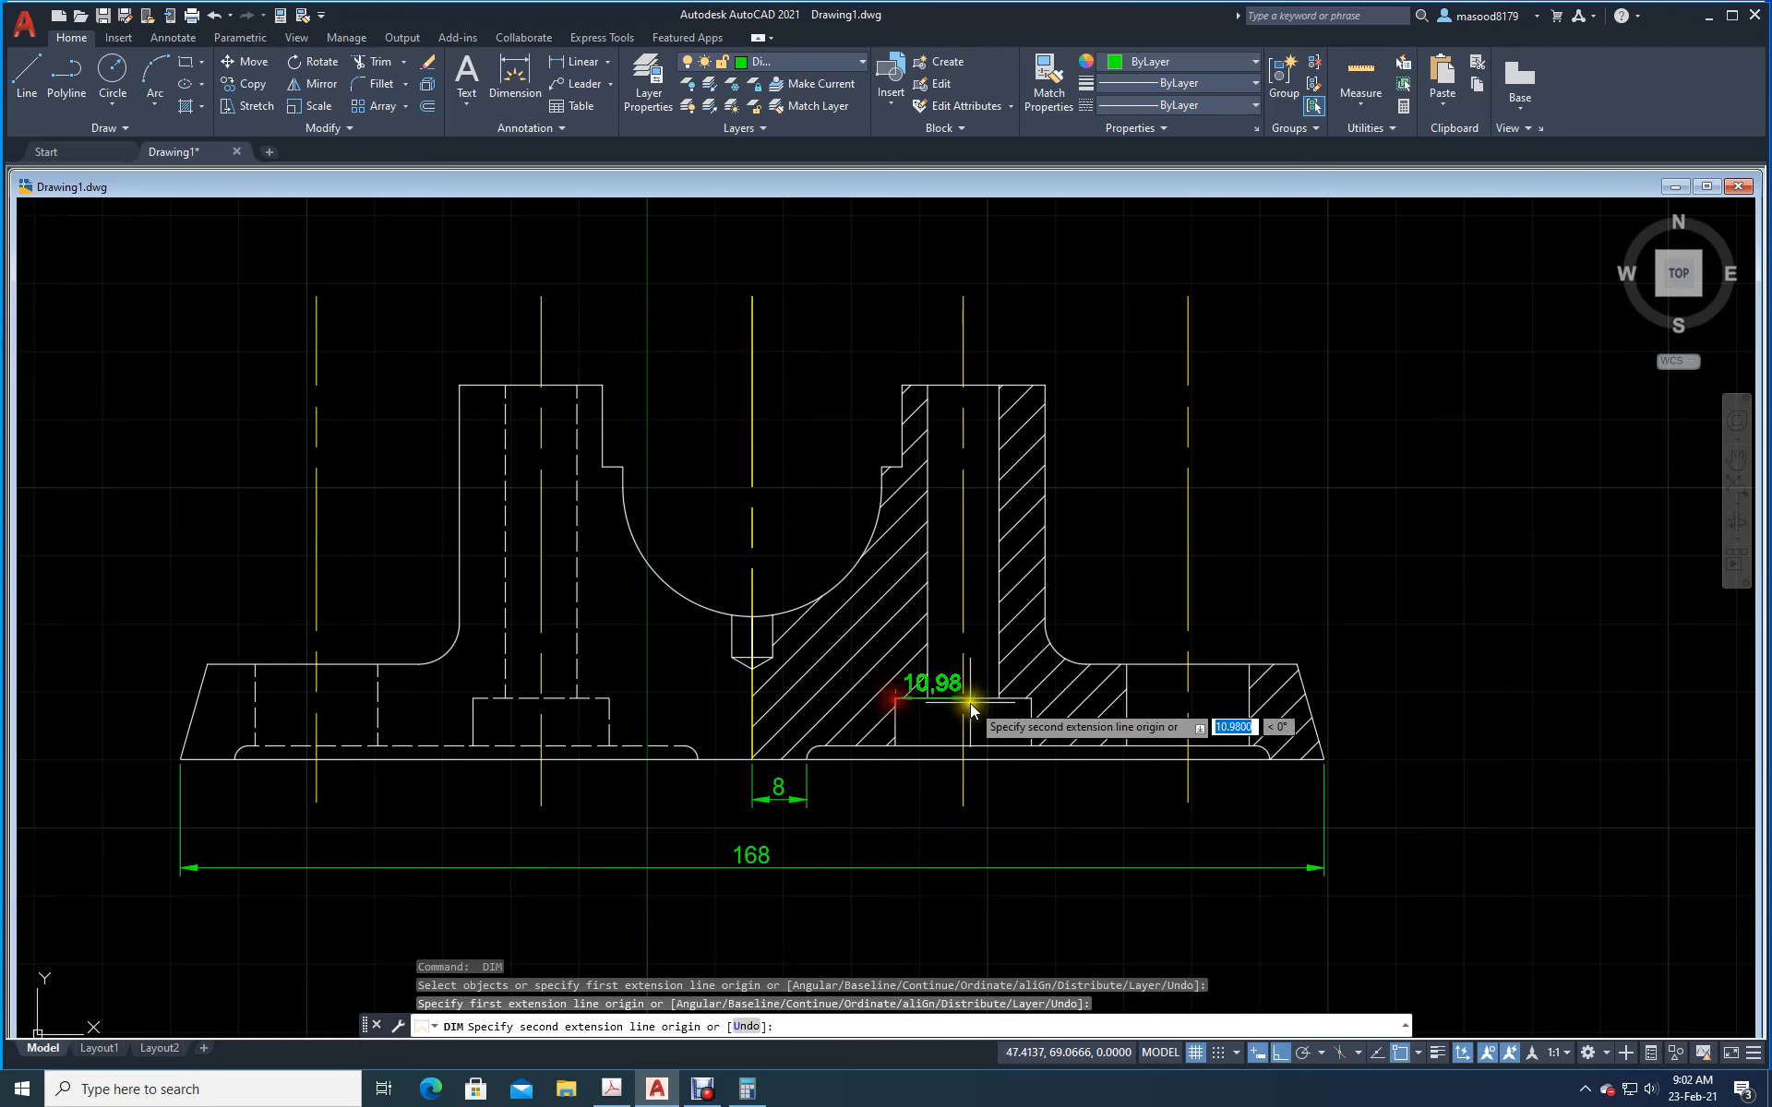
pyautogui.click(1032, 699)
pyautogui.click(1032, 736)
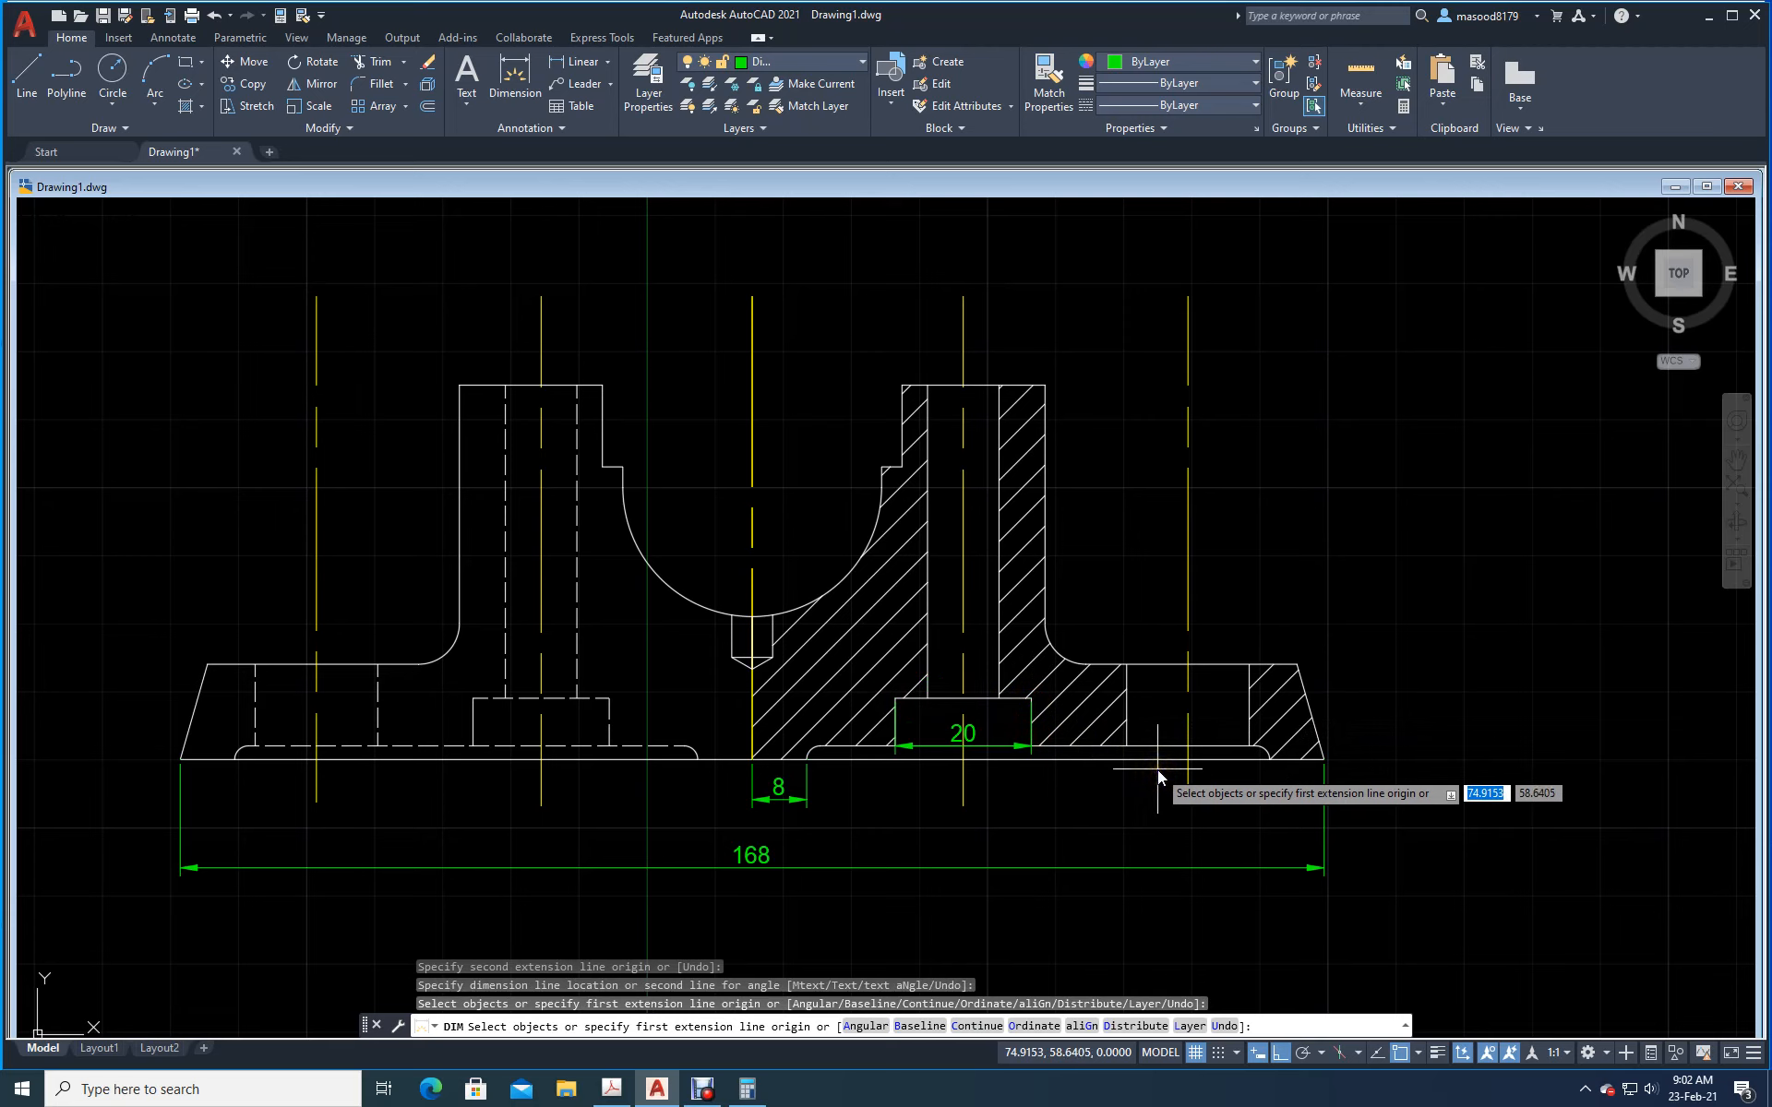
pyautogui.press('Return')
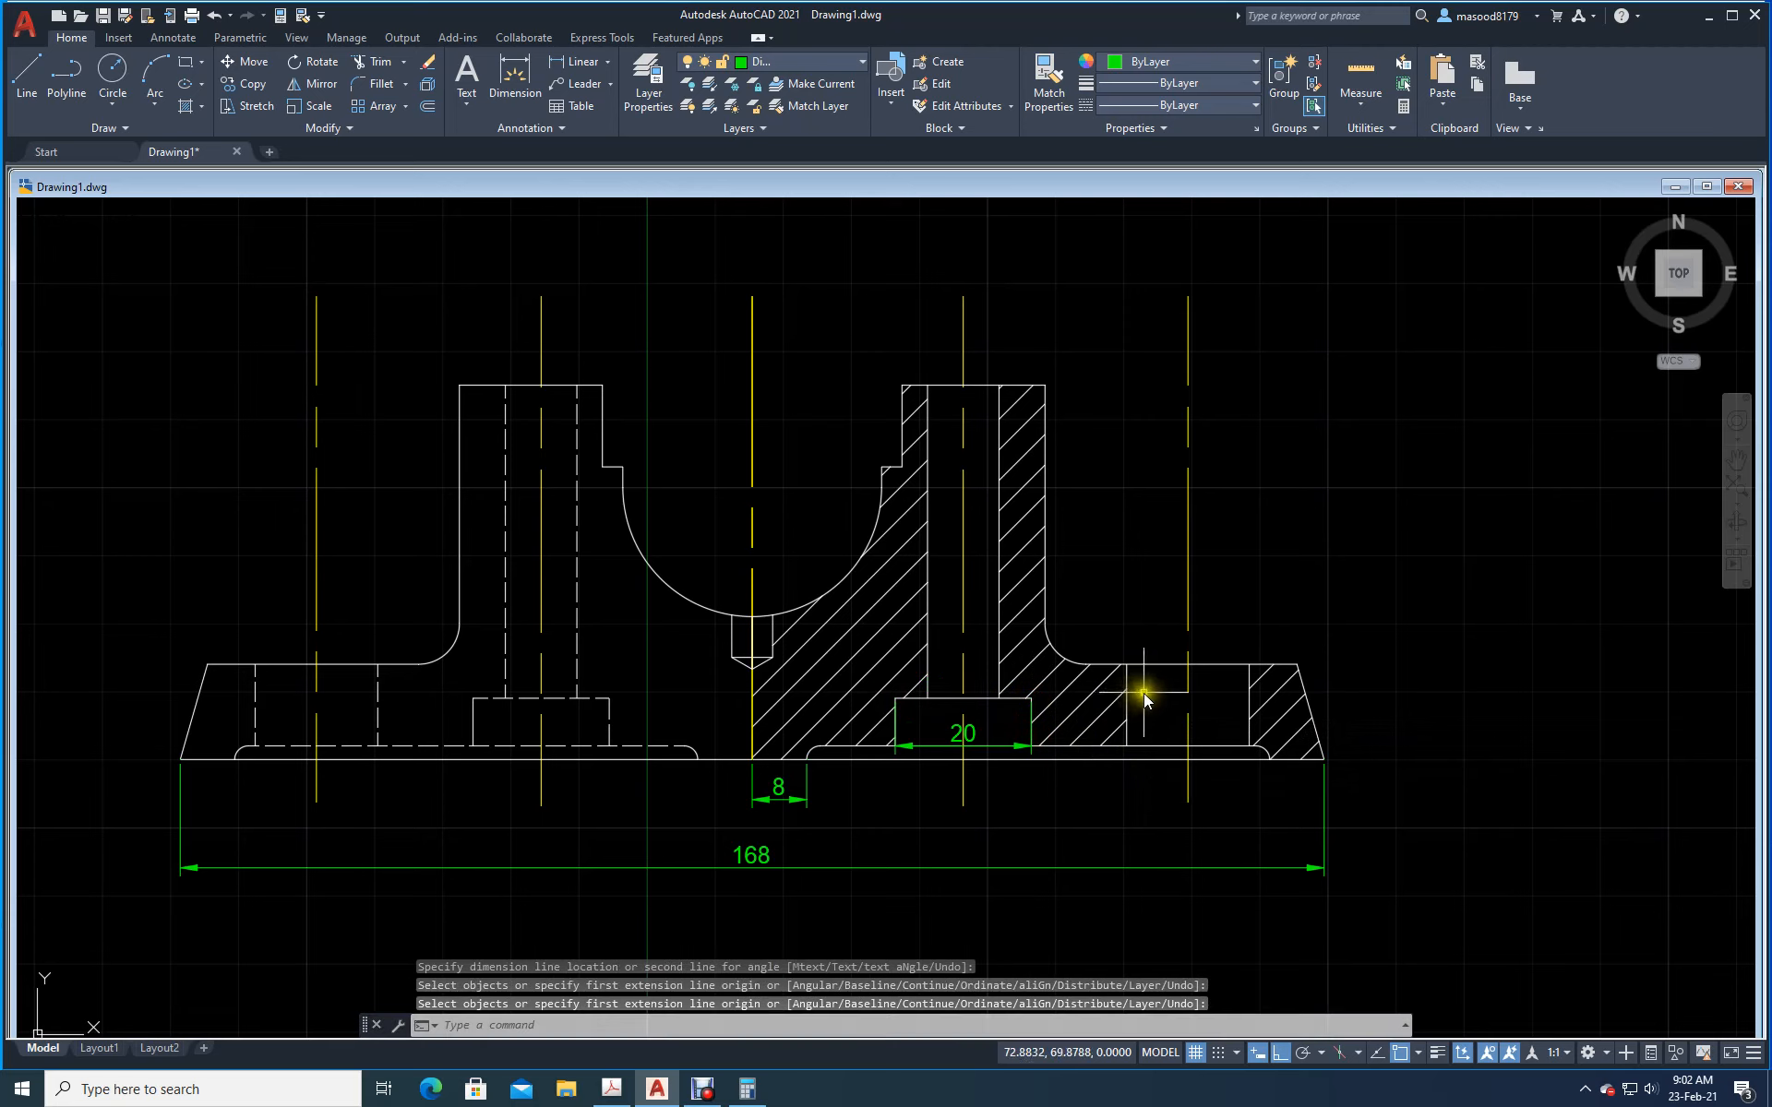
# Step: Try dimensioning the width of the outer right hole inside the base, and undo both dimensions placed inside the part
pyautogui.press('Return')
pyautogui.click(1126, 664)
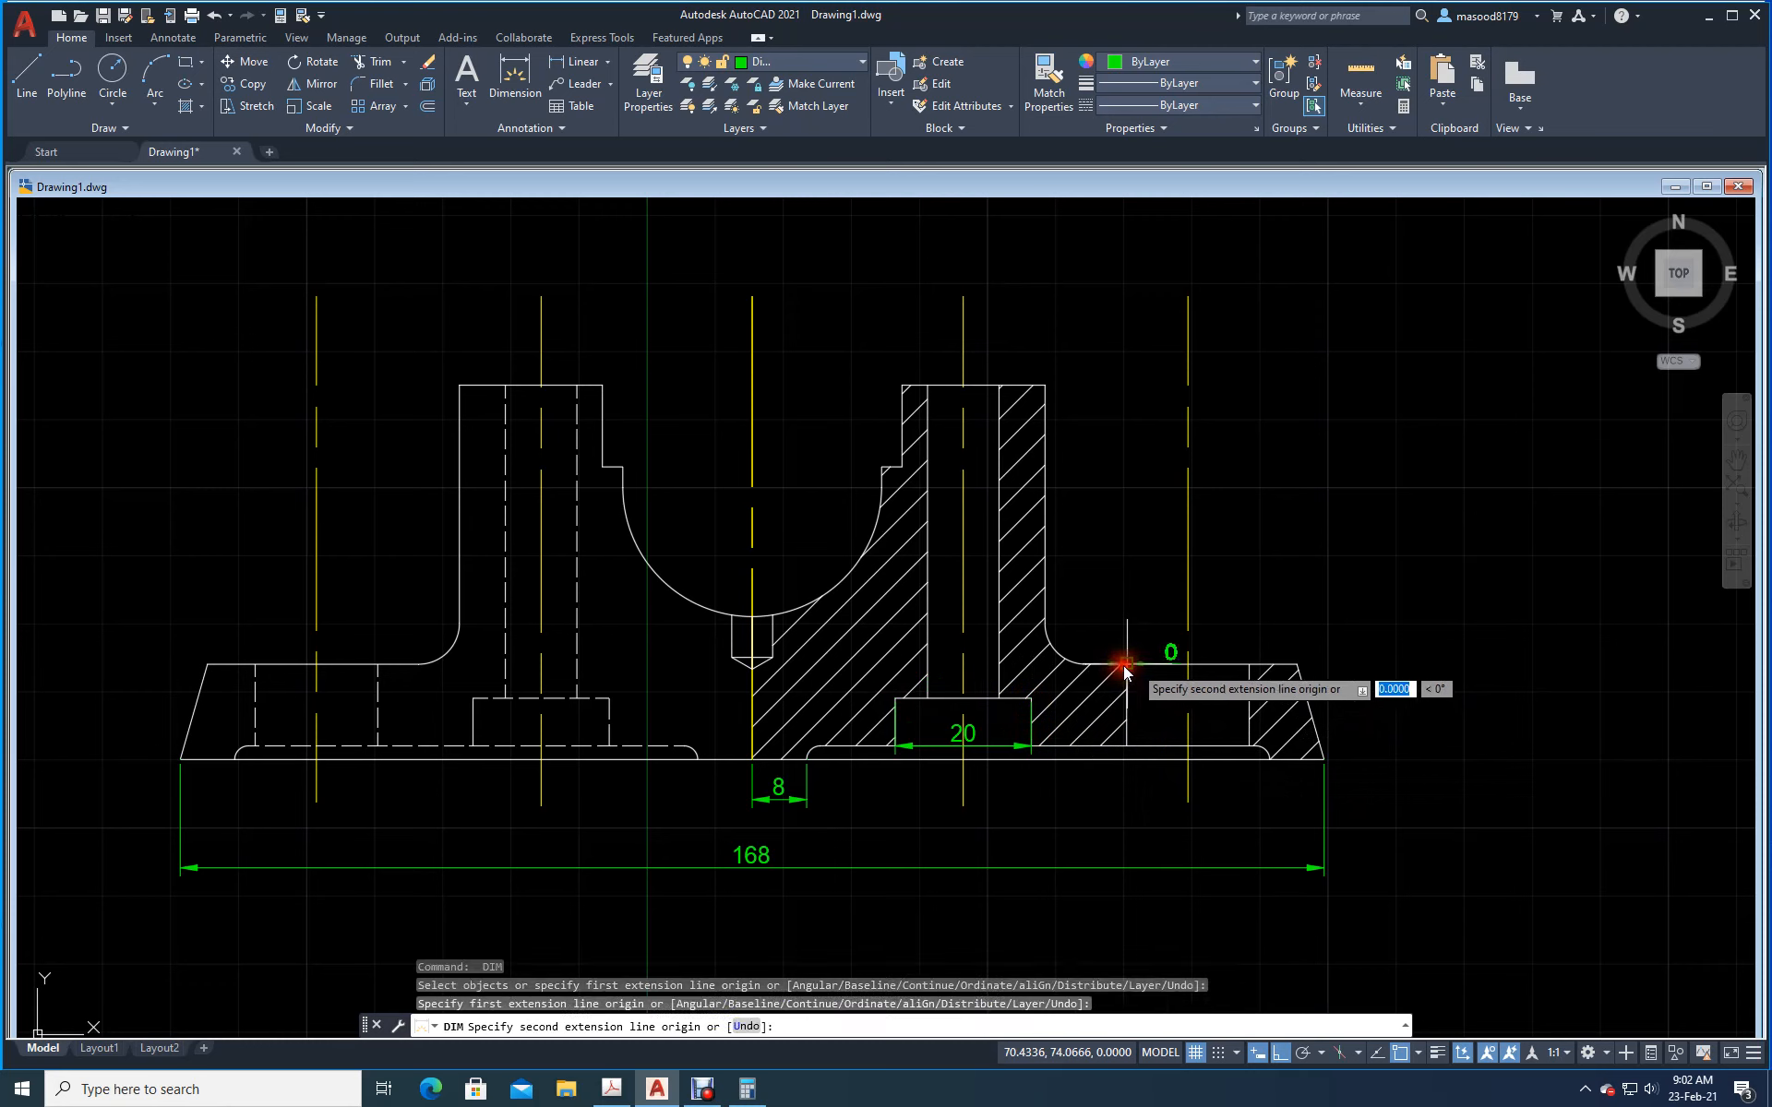
pyautogui.click(1251, 668)
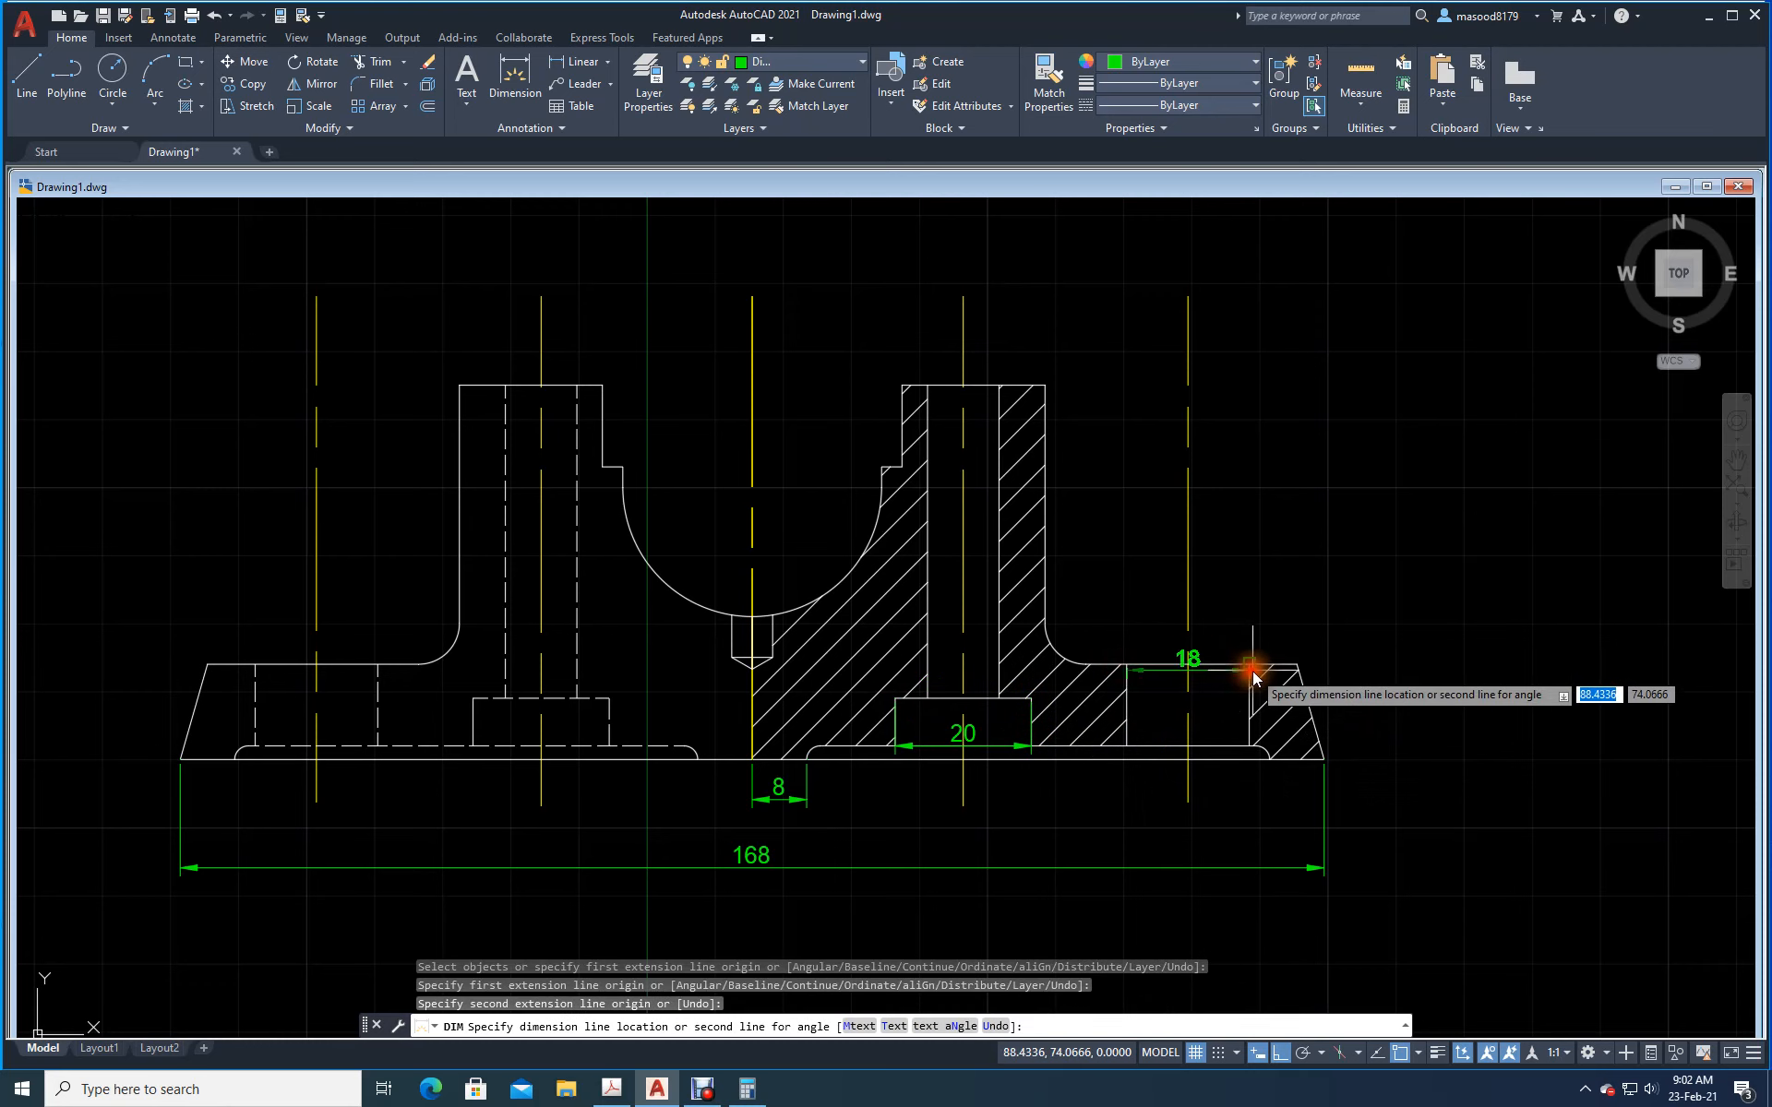
pyautogui.click(1253, 744)
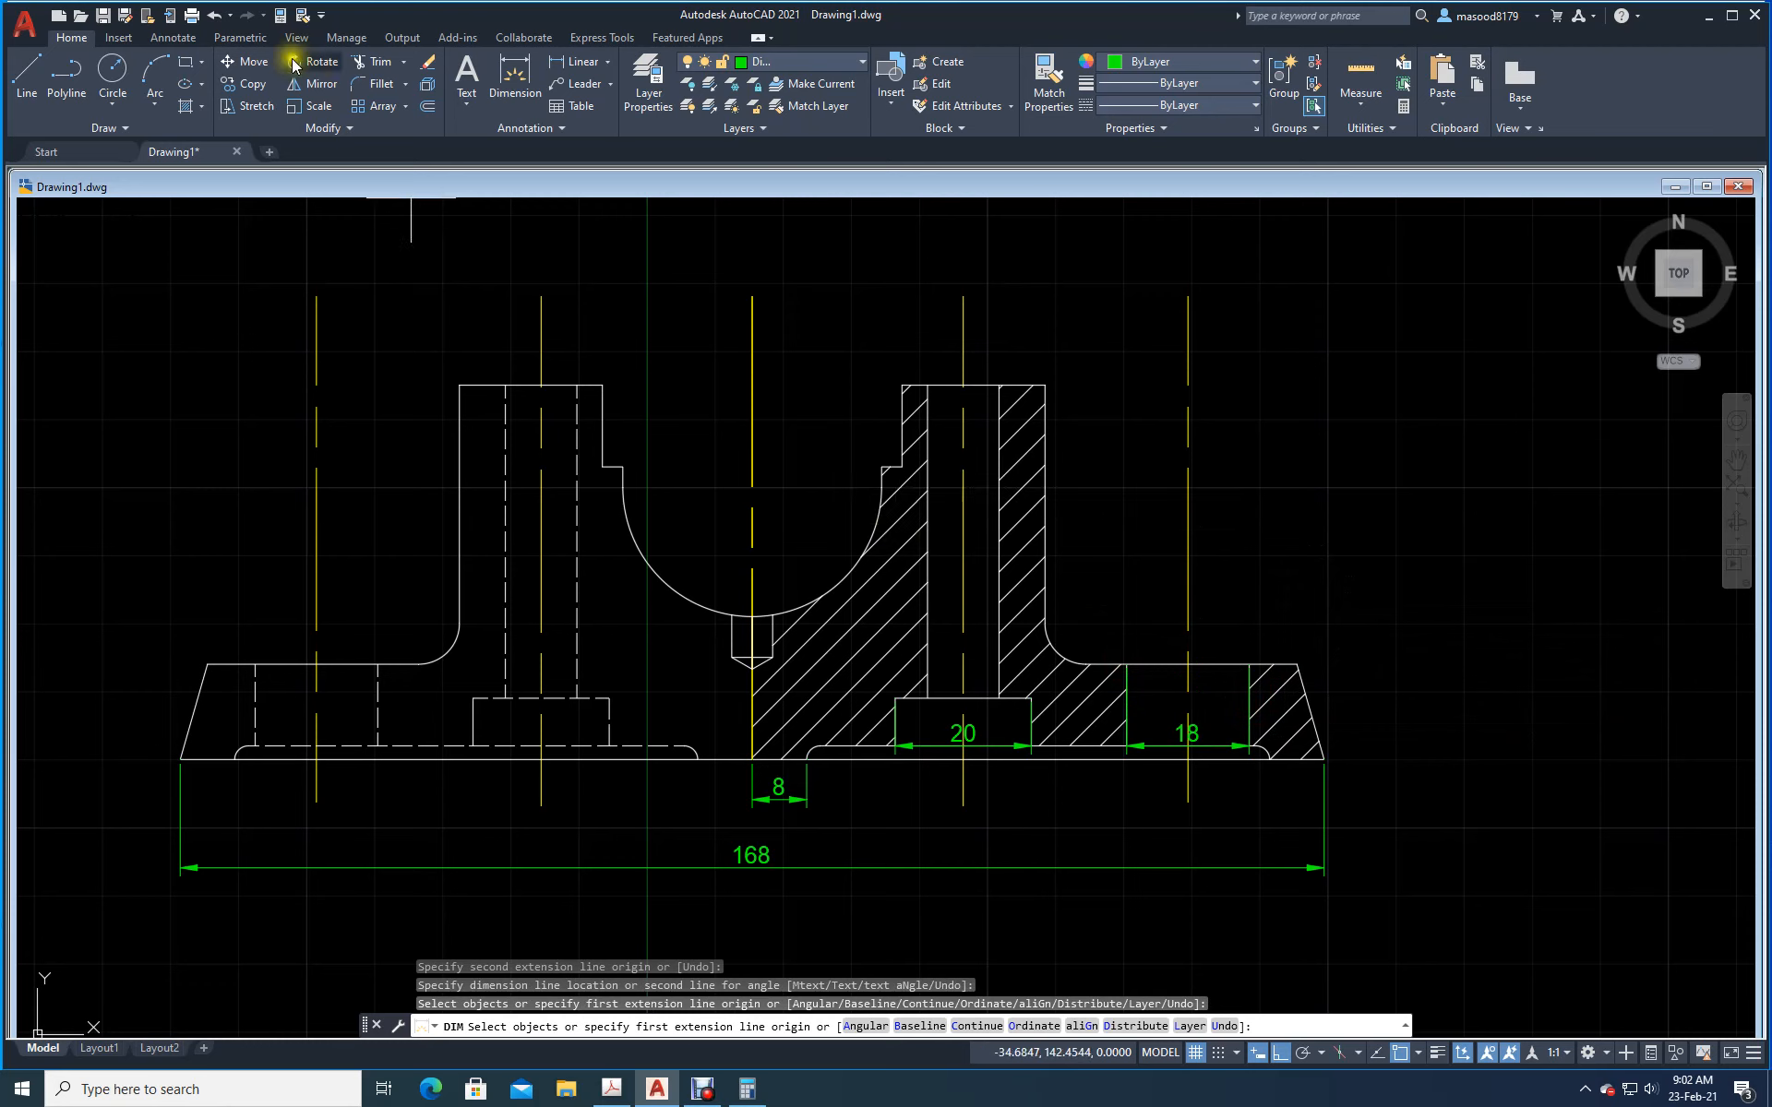
pyautogui.click(215, 17)
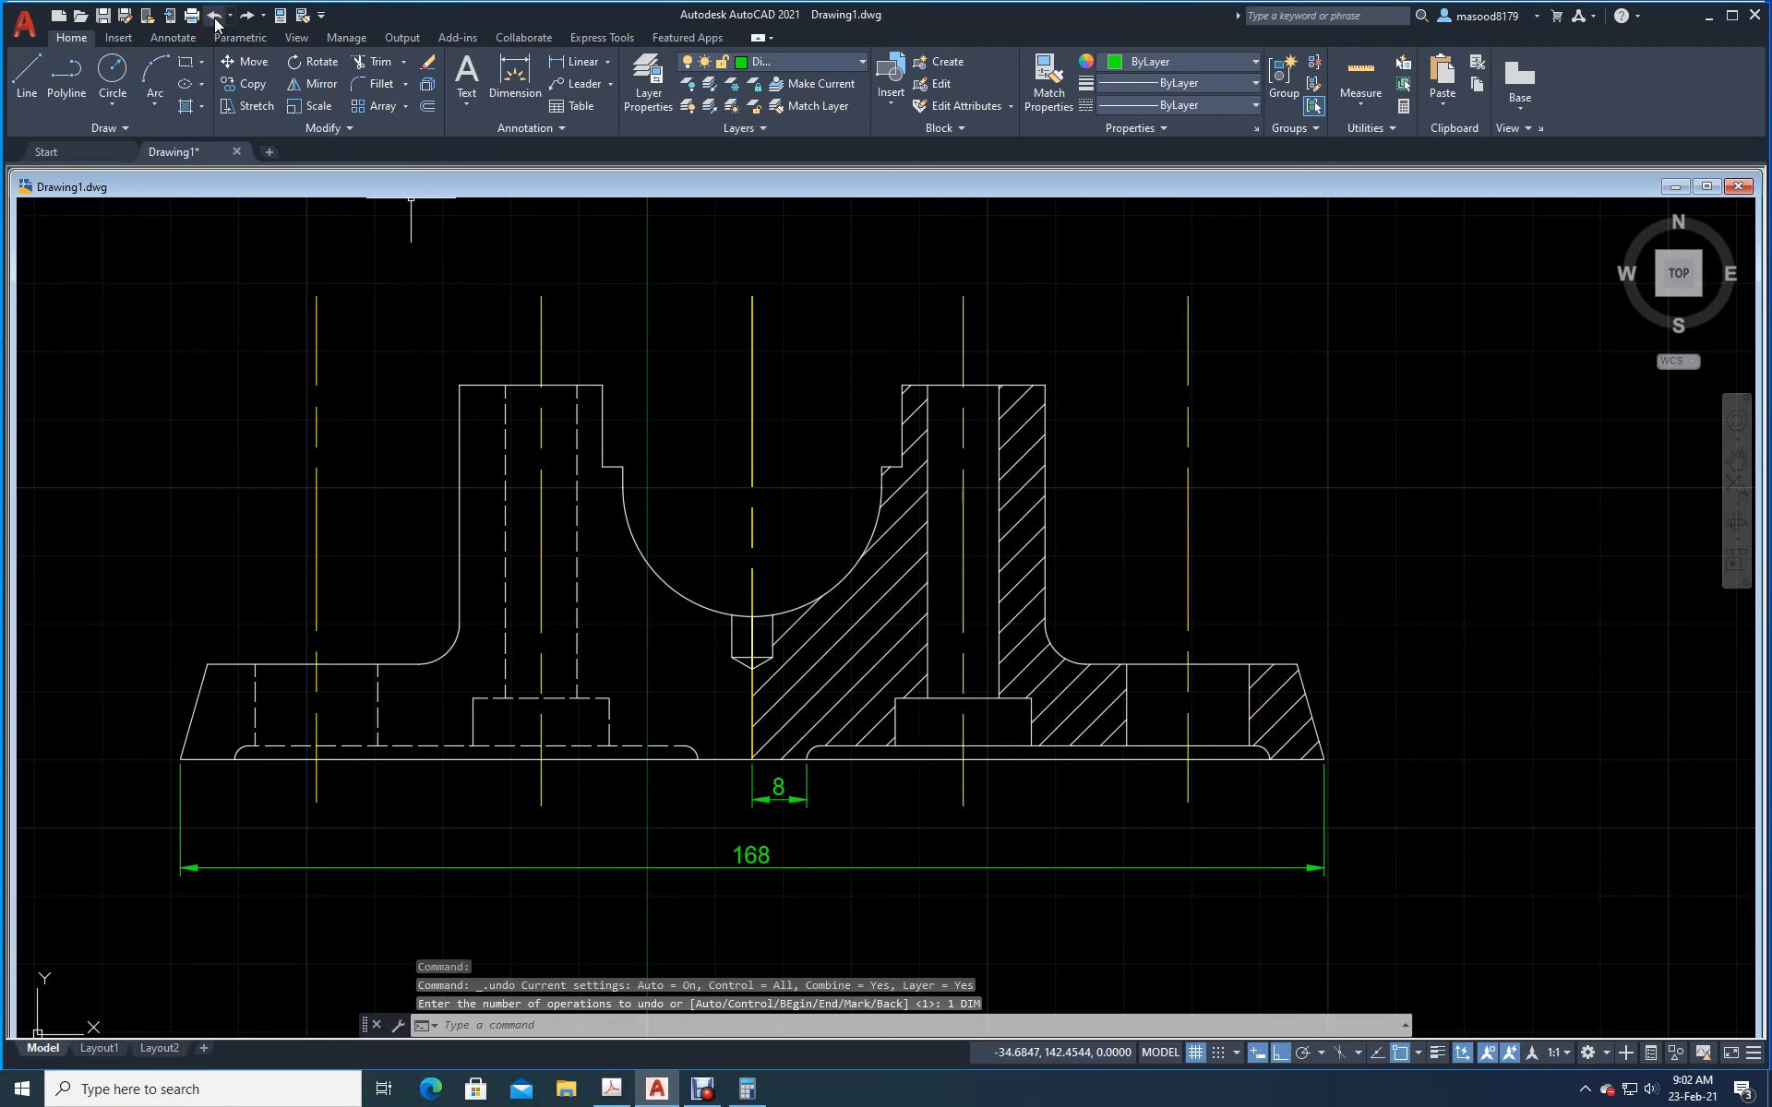
# Step: Dimension the right counterbore's width between its lower corners, placing it below the base in line with the recess-offset dimension
pyautogui.click(510, 72)
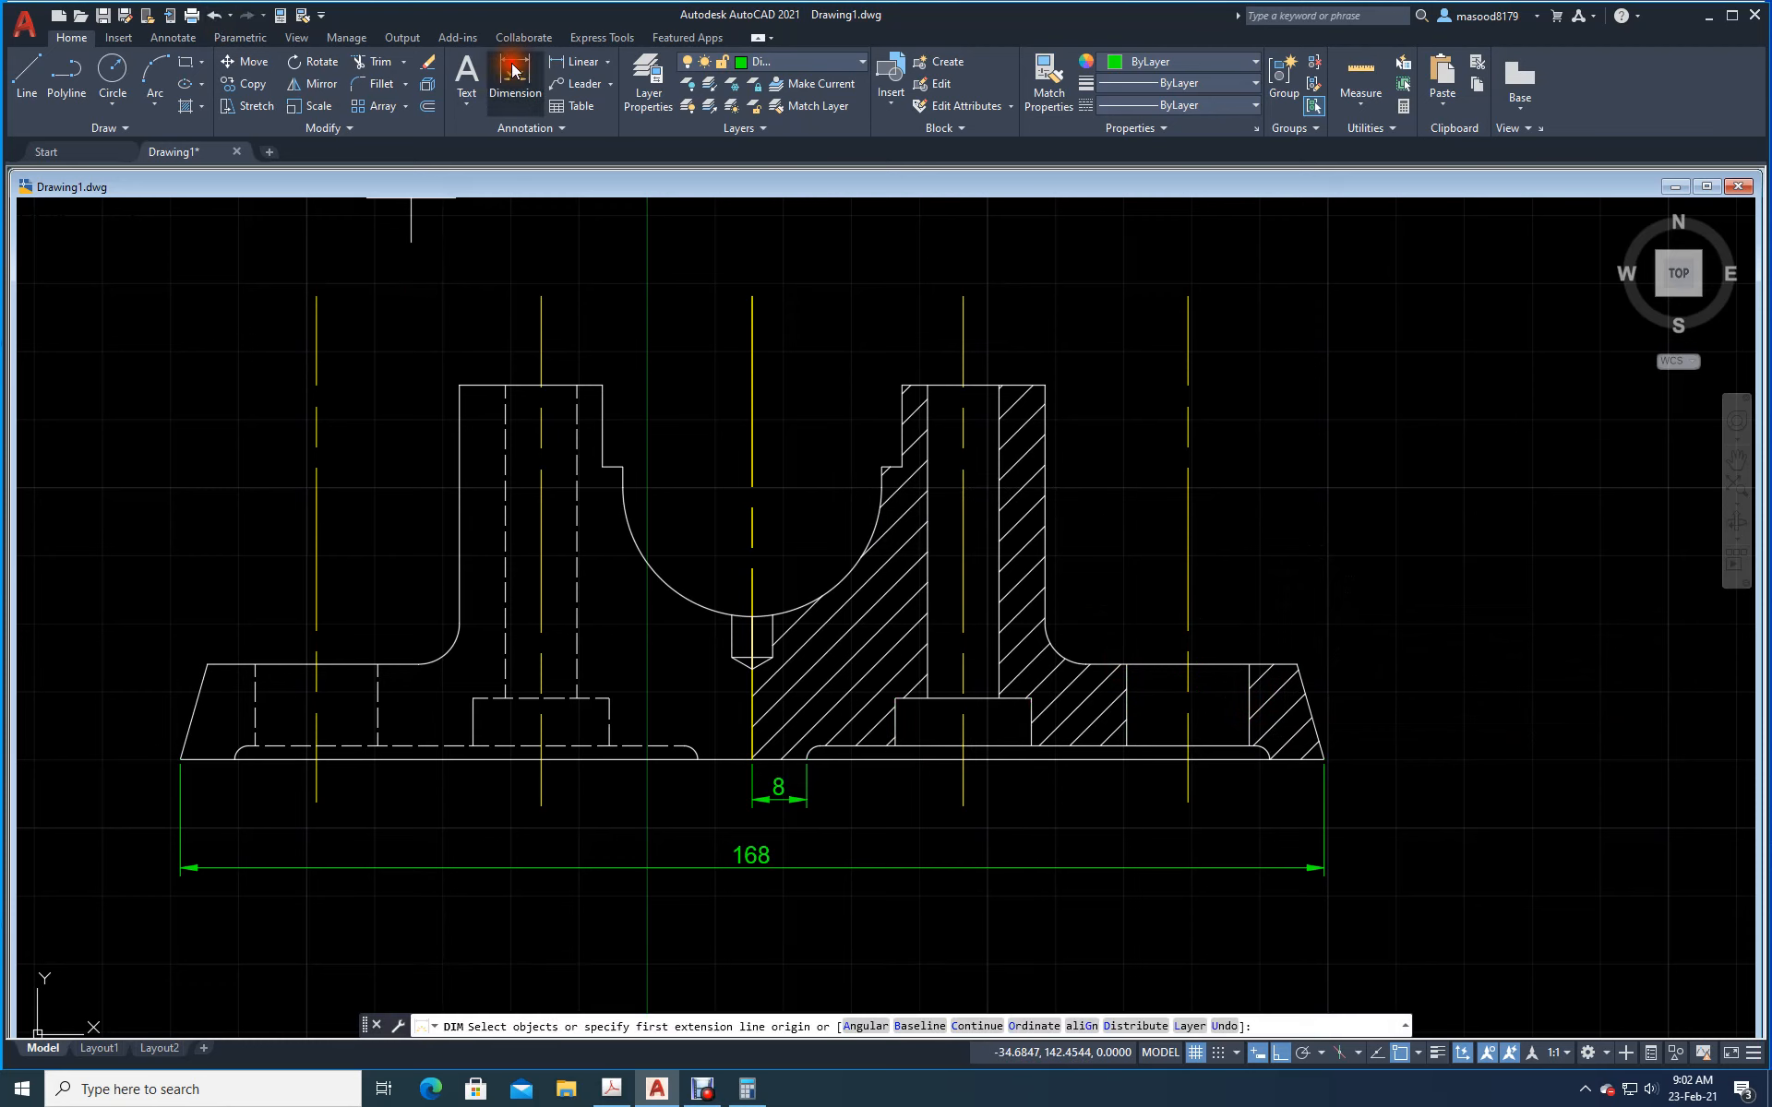
pyautogui.click(895, 746)
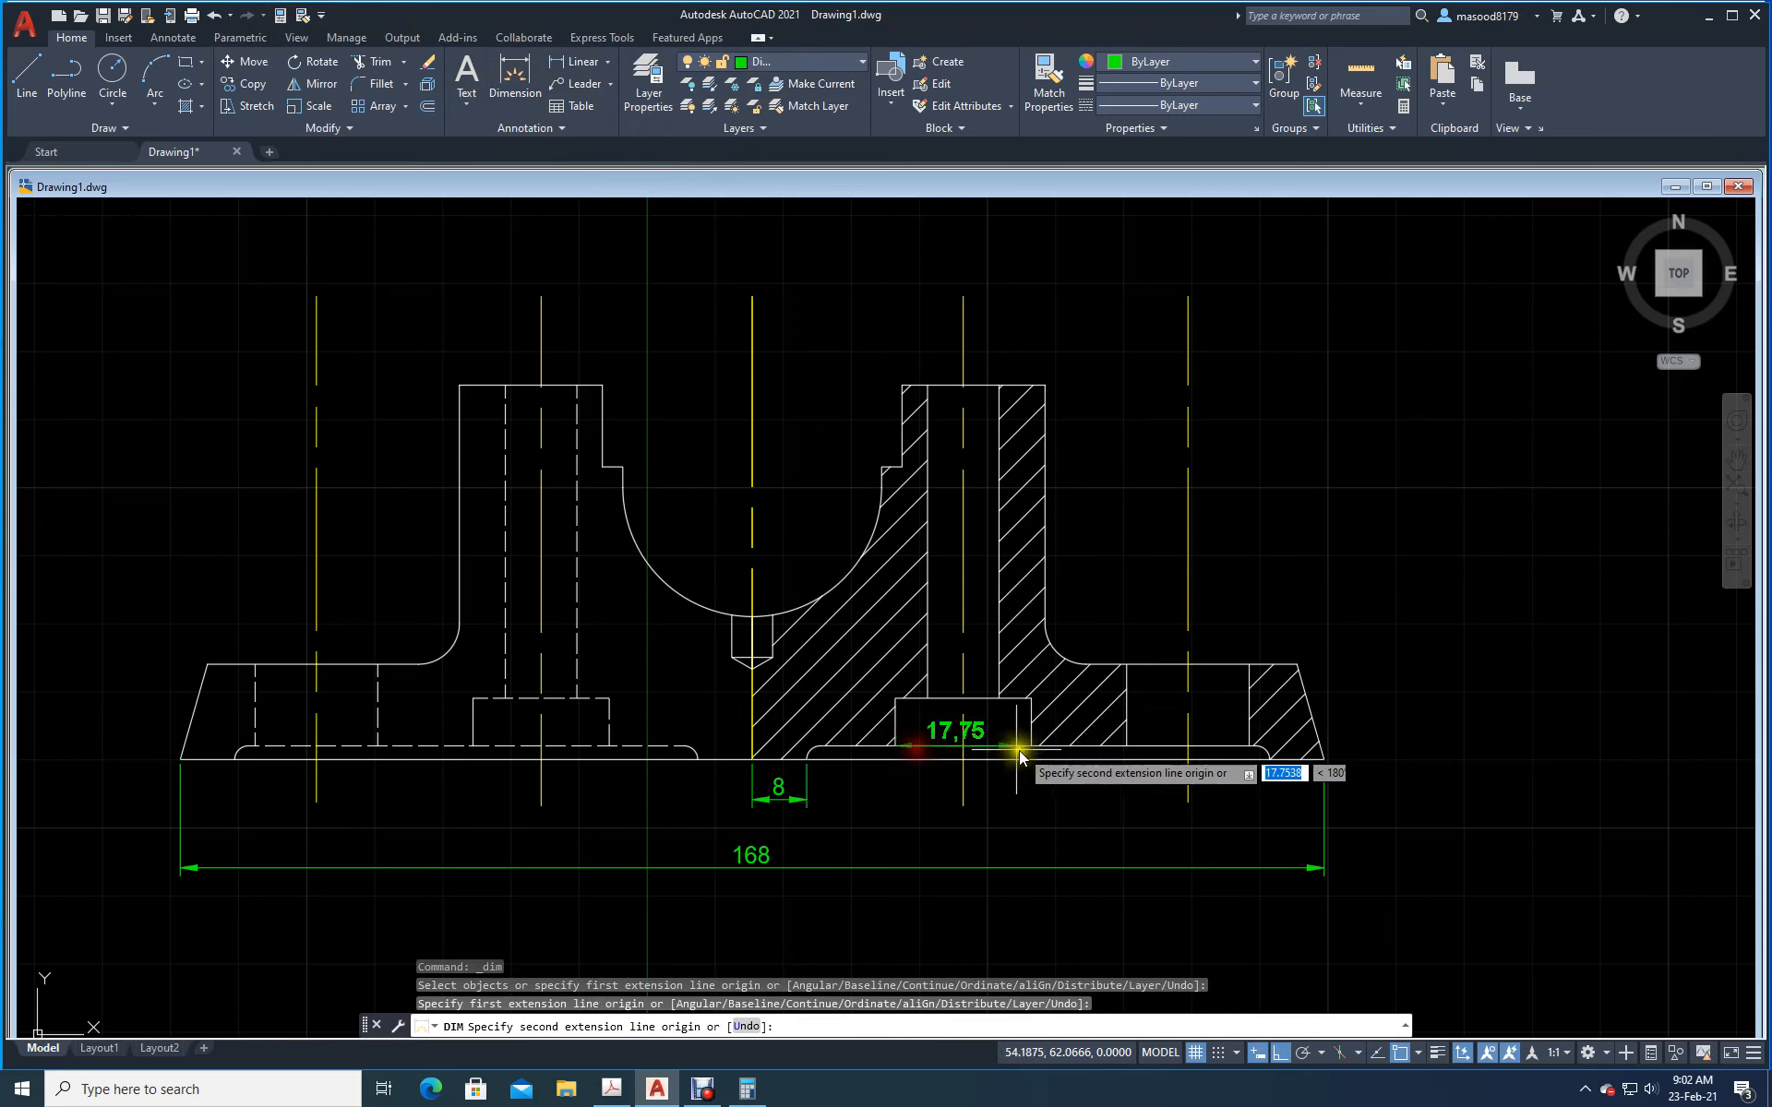
pyautogui.click(1032, 745)
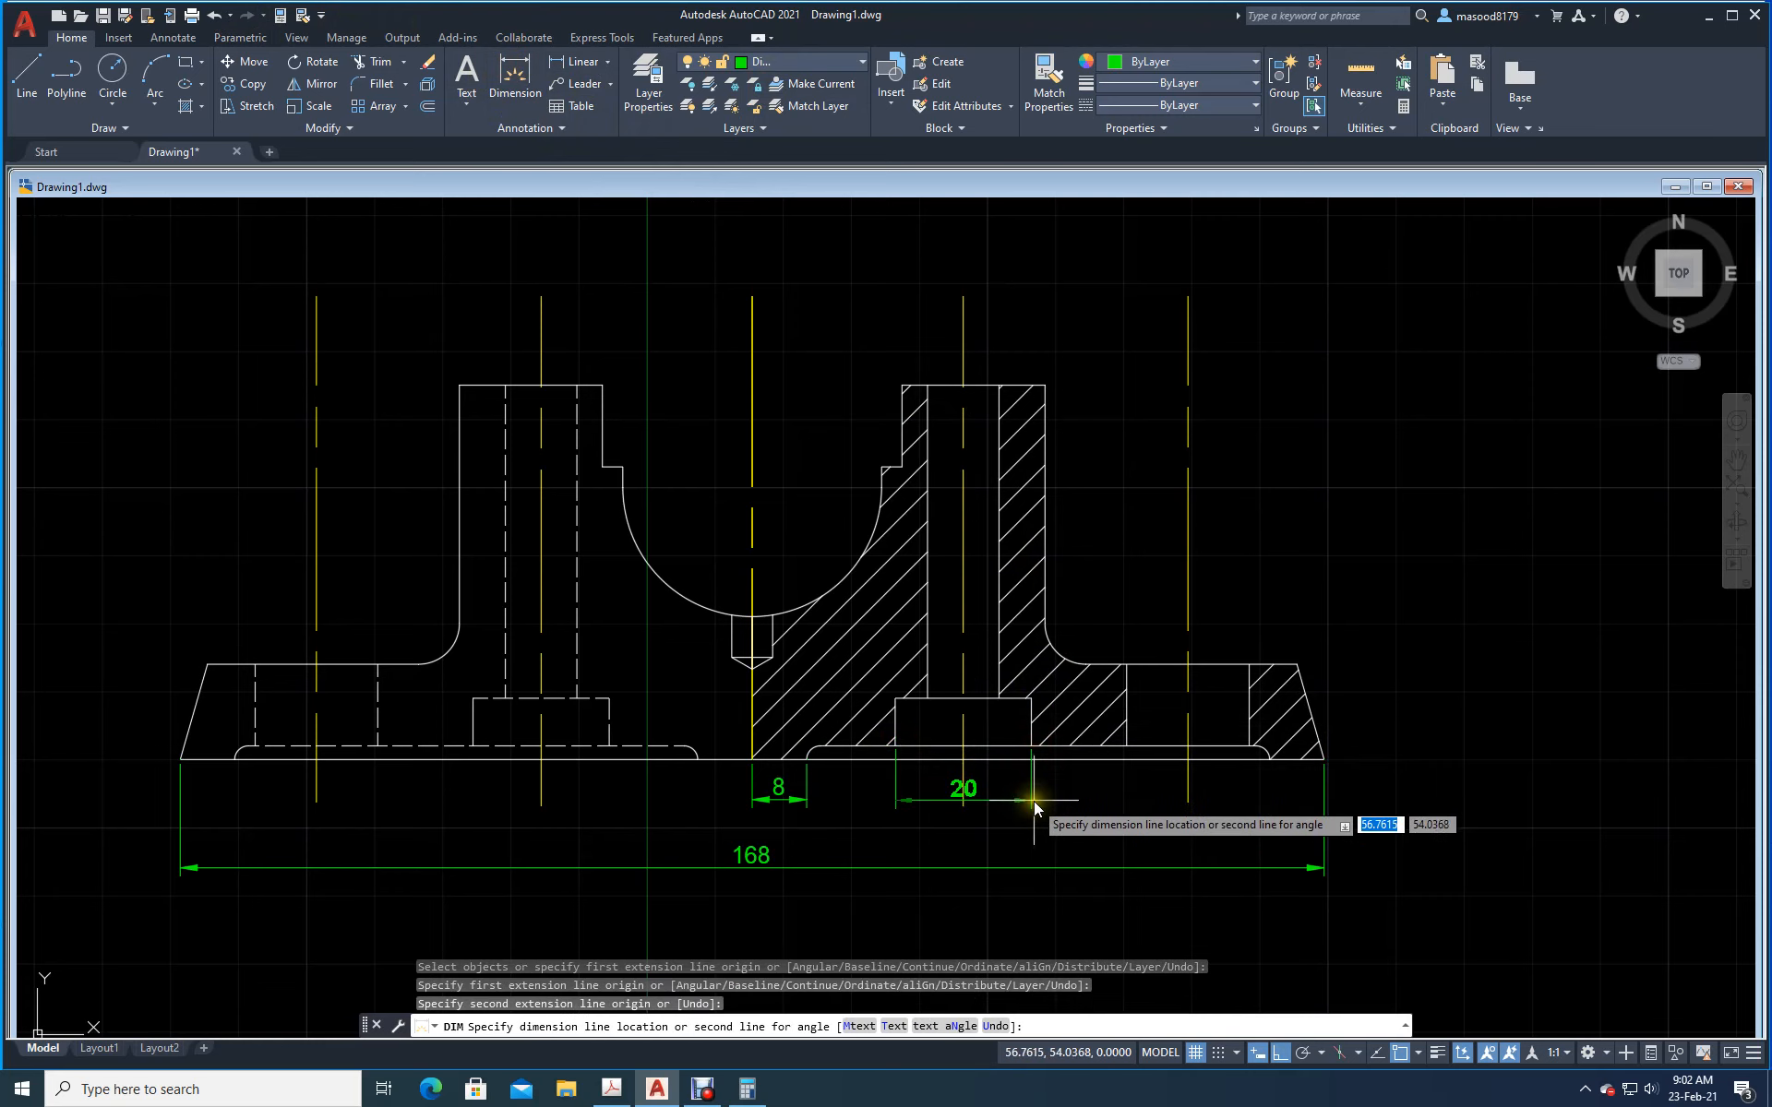
pyautogui.click(1033, 801)
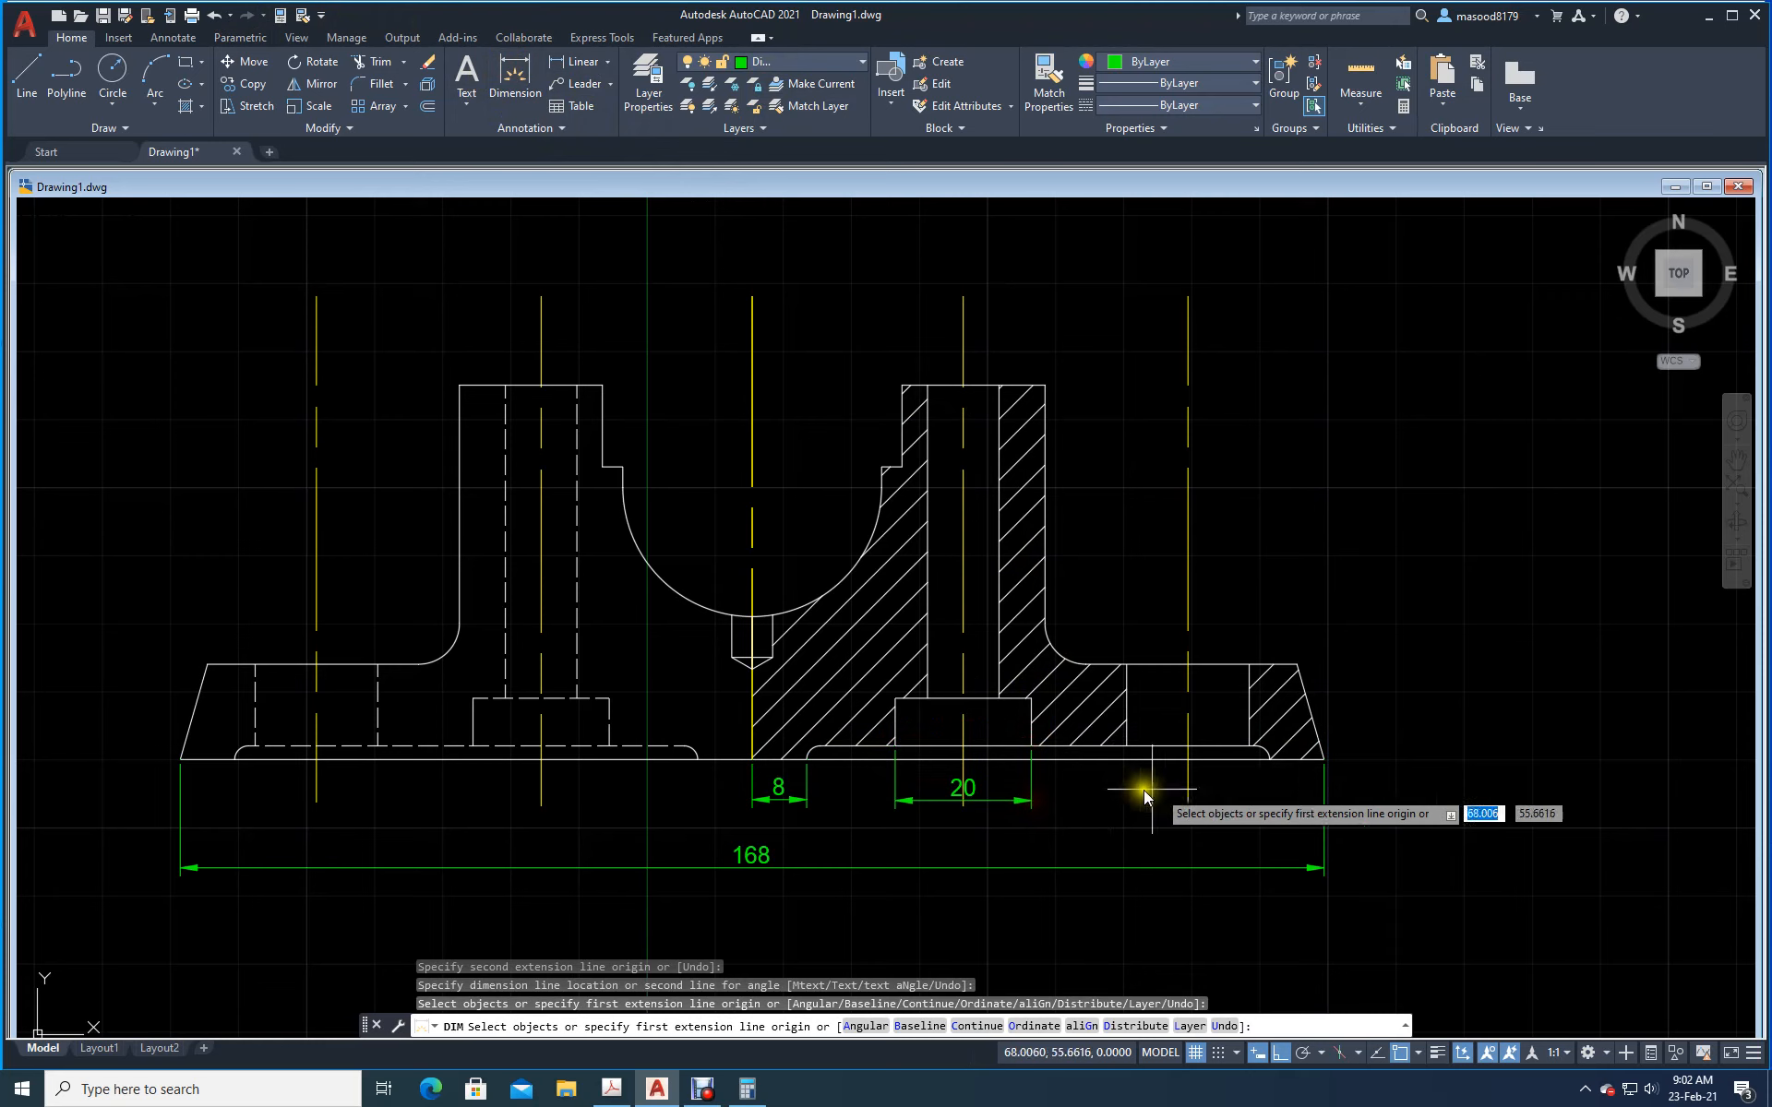
pyautogui.press('Return')
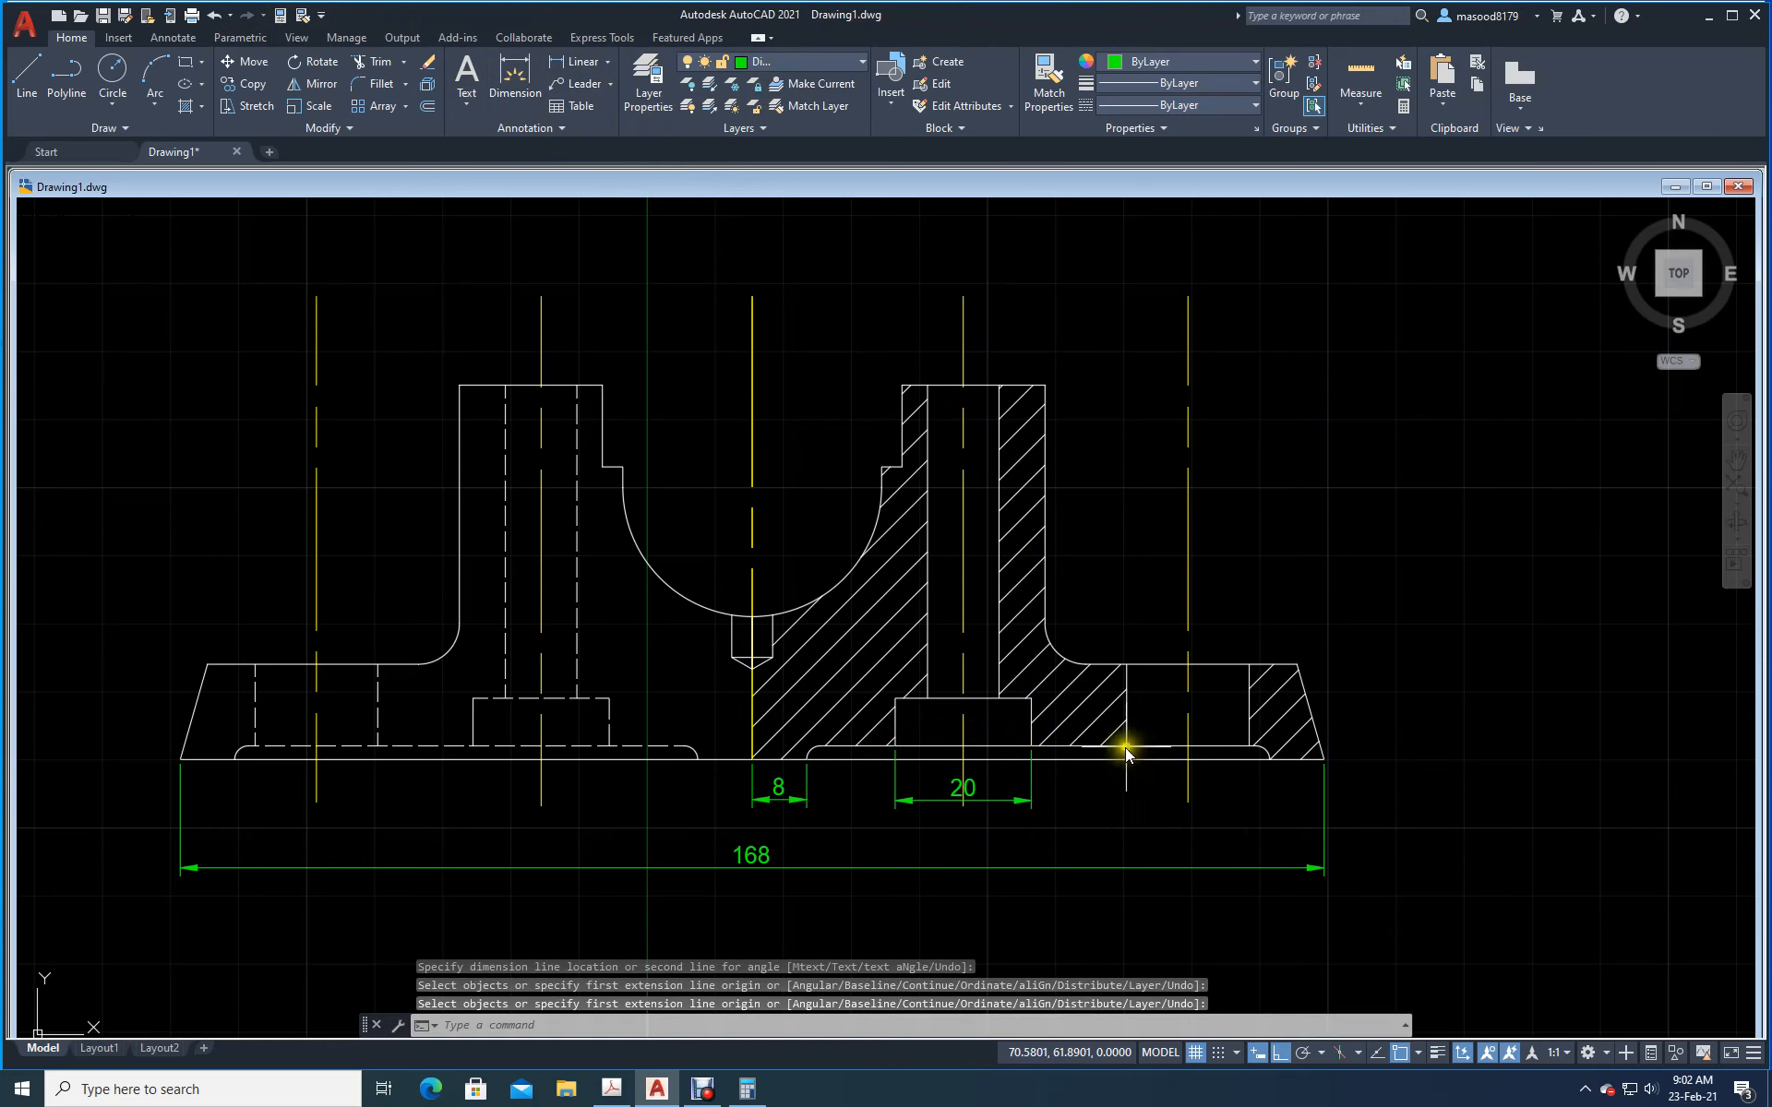
# Step: Dimension the outer right hole's width between its lower corners, placing it below the base in line with the counterbore dimension
pyautogui.press('Return')
pyautogui.click(1127, 757)
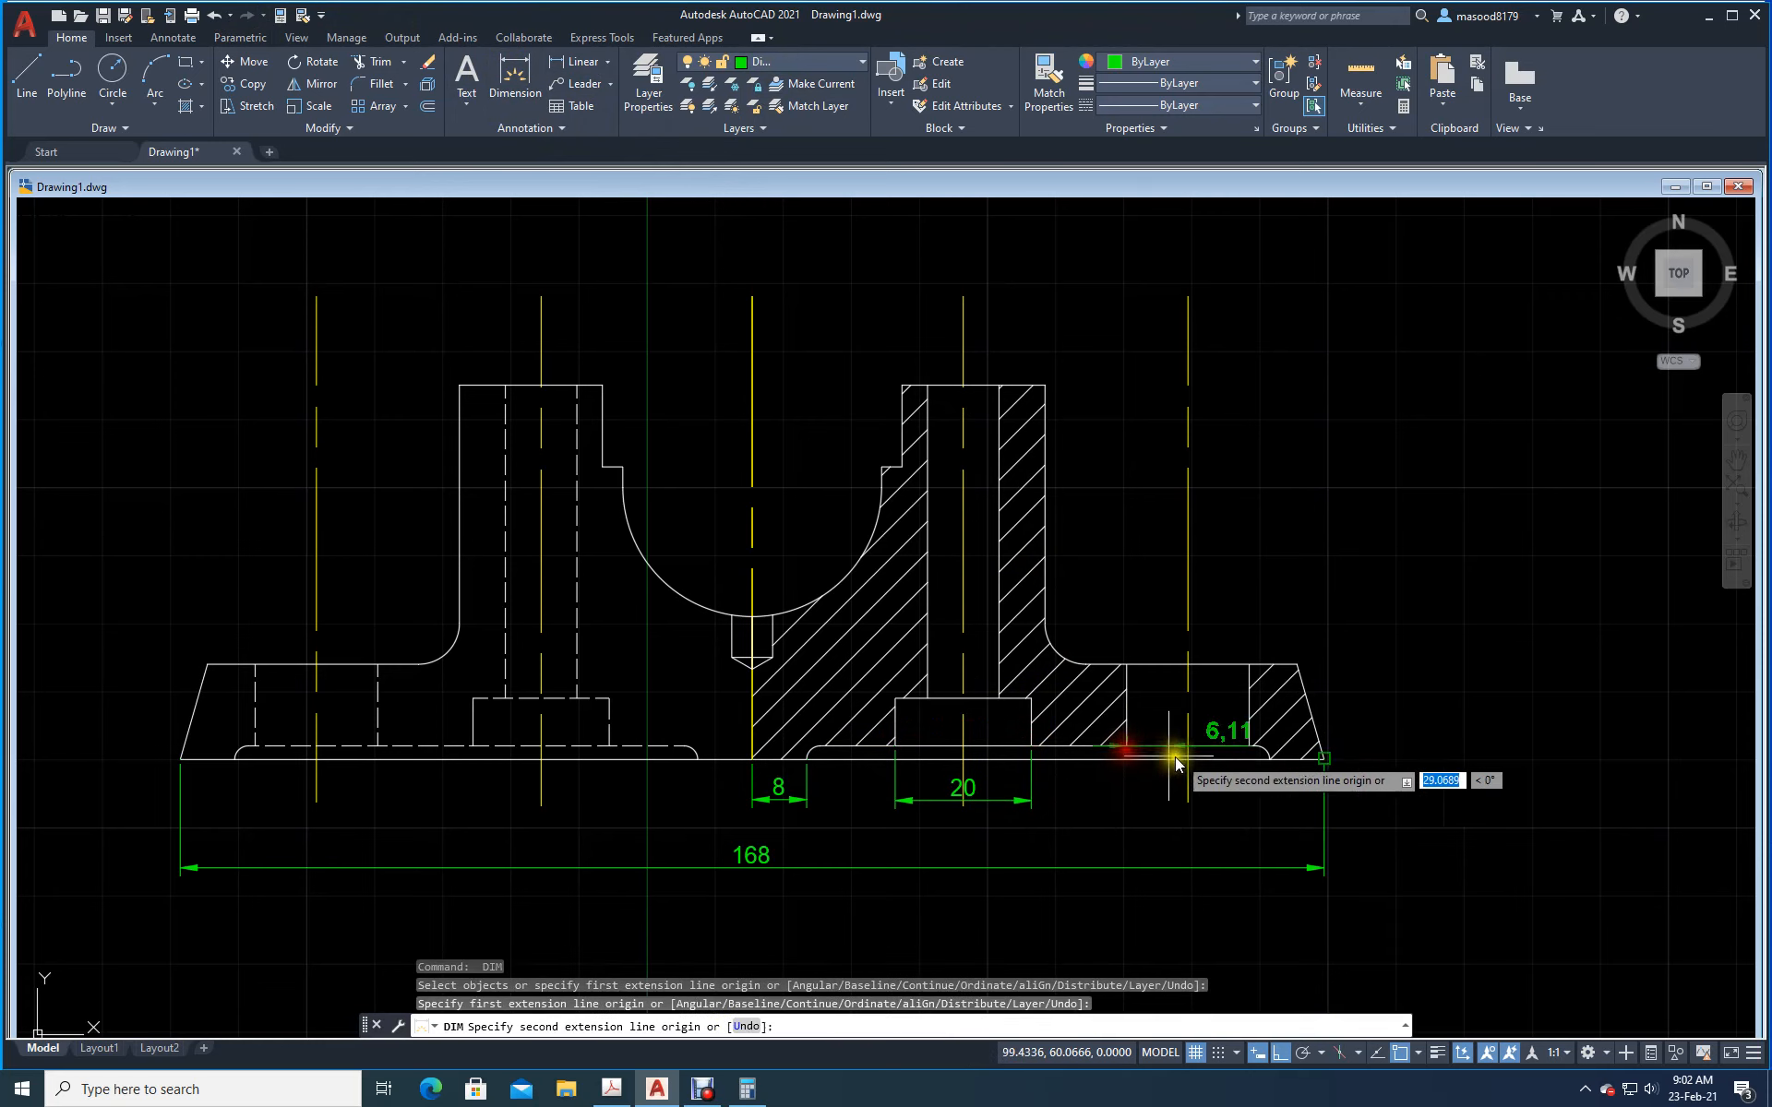
pyautogui.click(1250, 752)
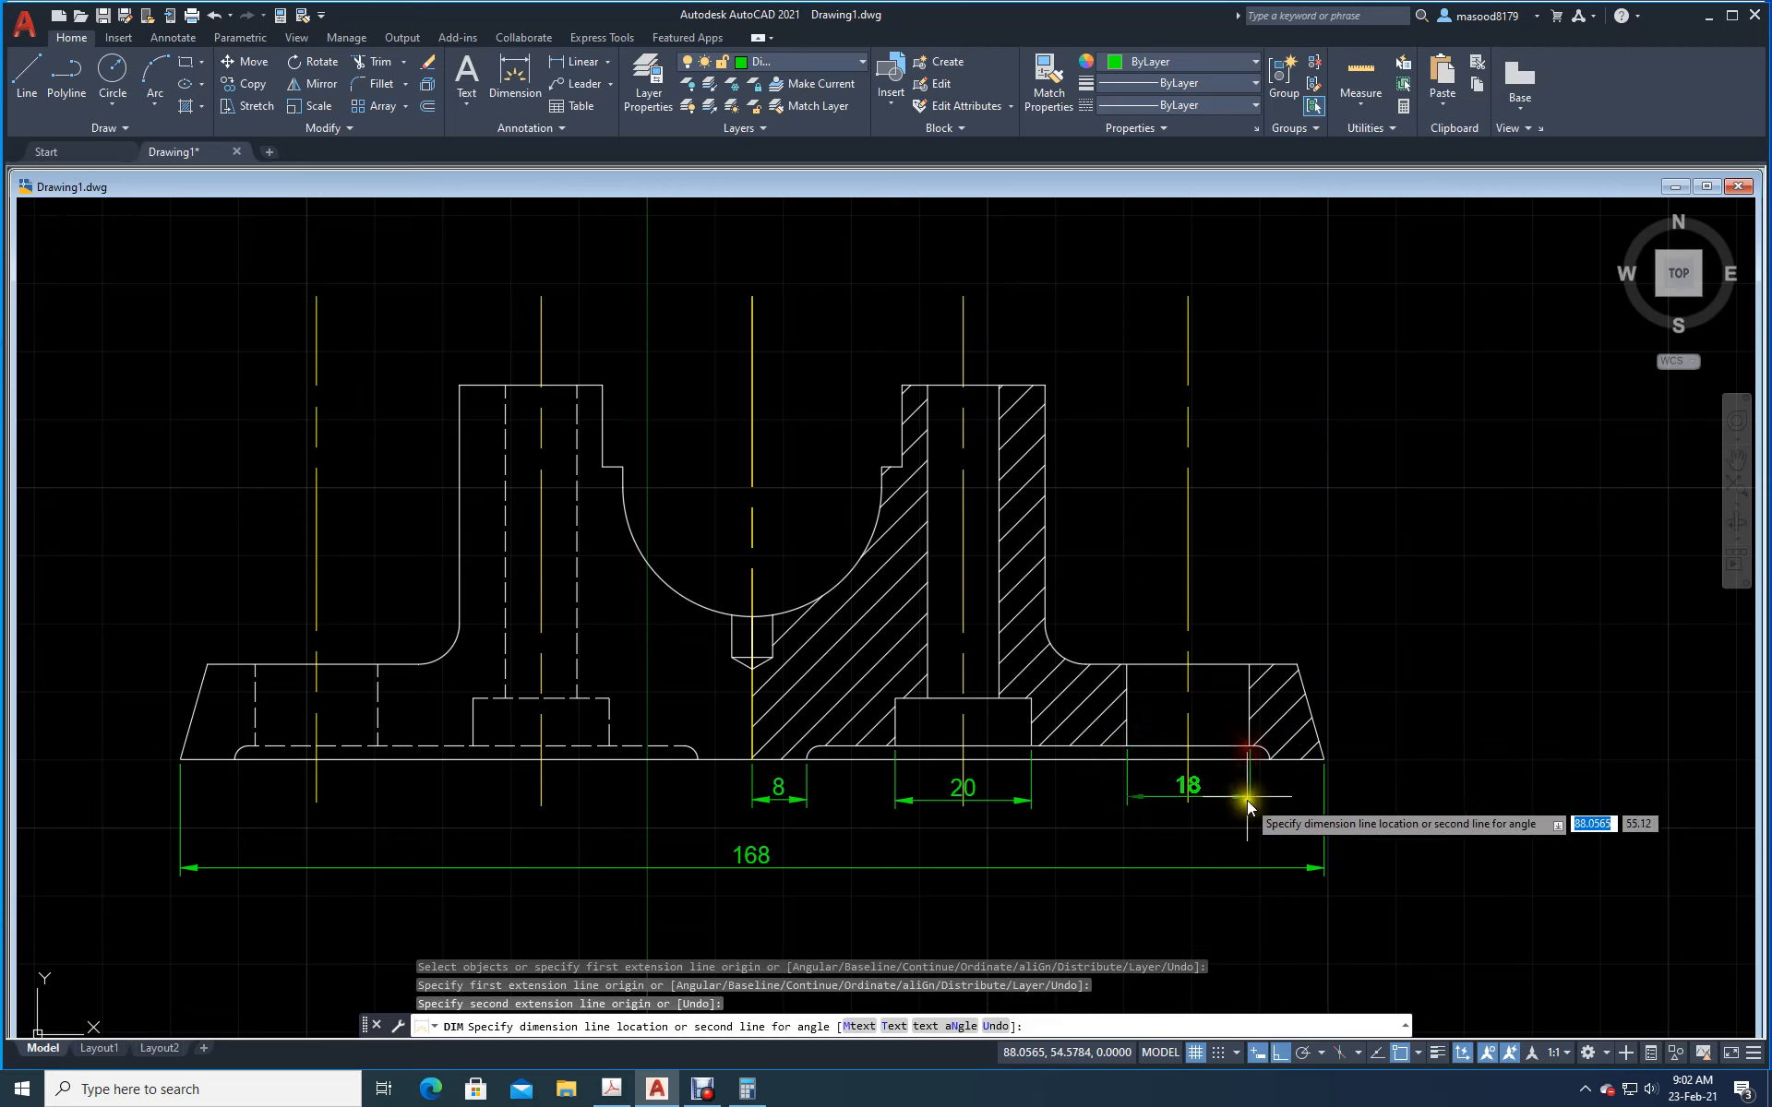
pyautogui.click(1255, 800)
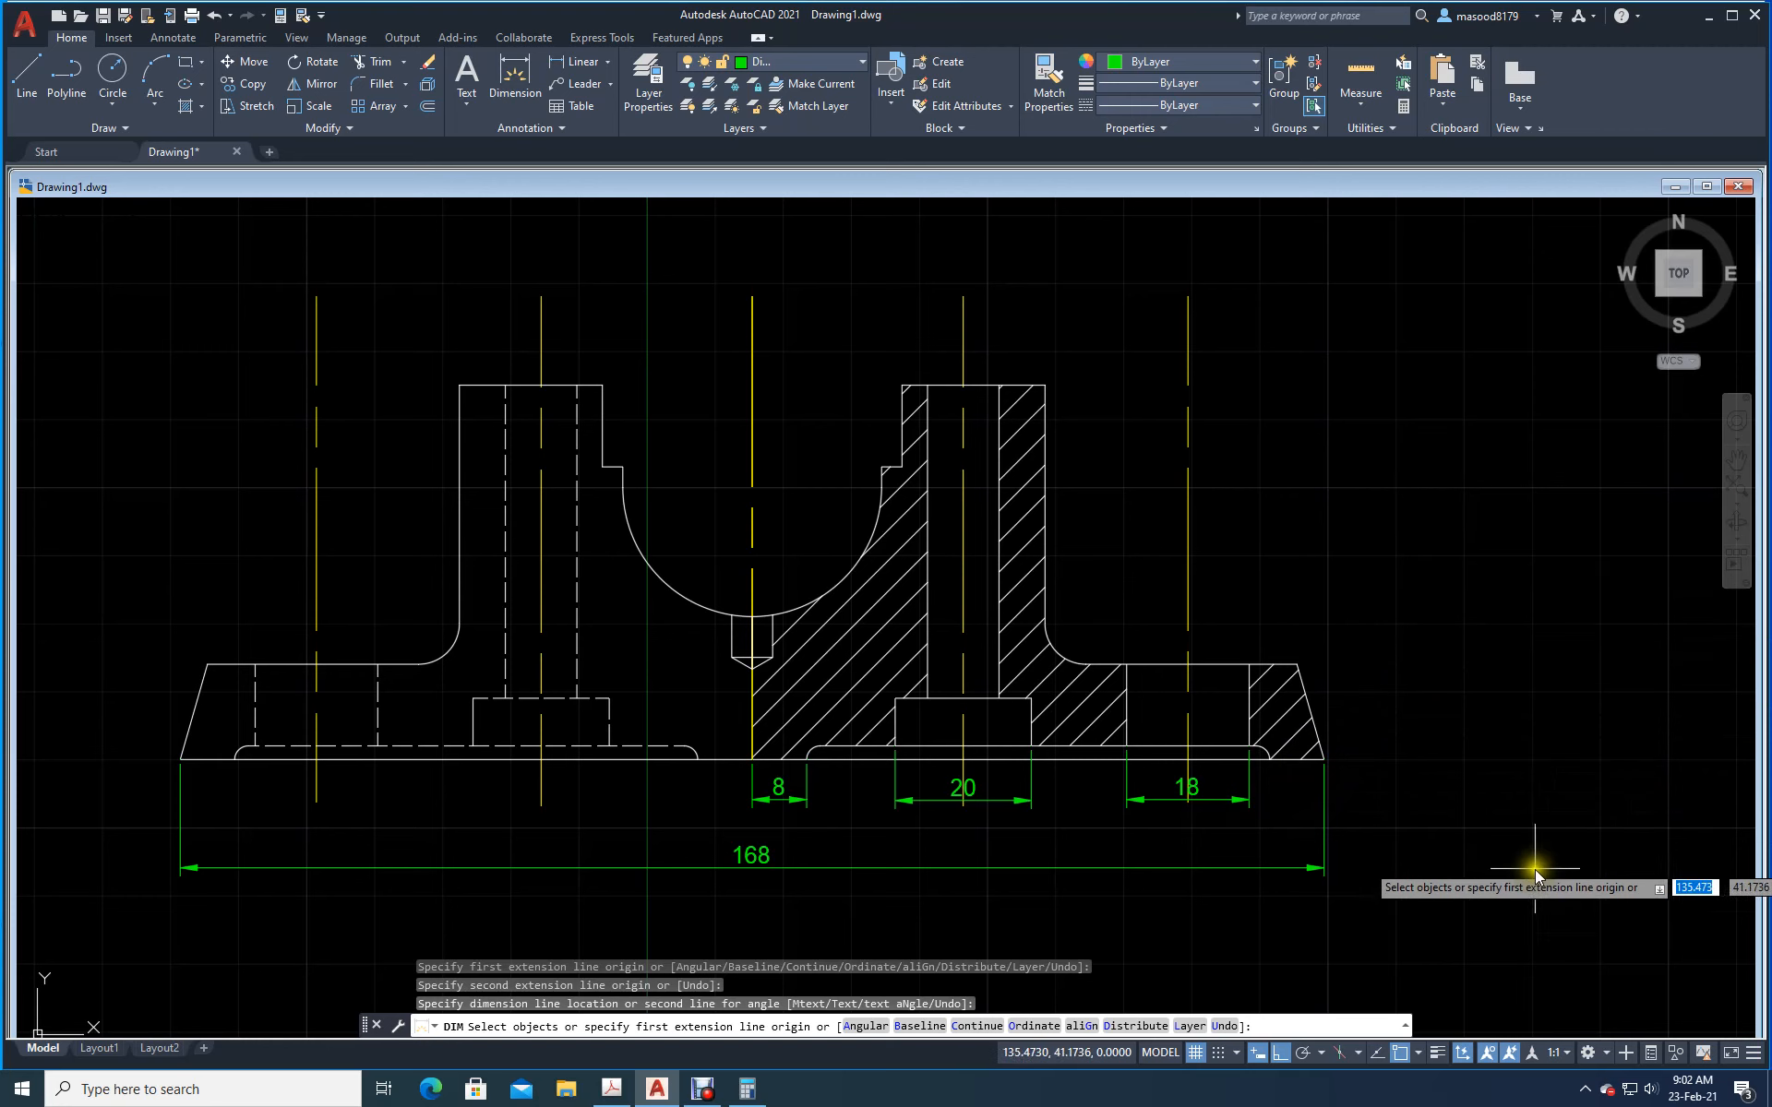
pyautogui.scroll(4, 1249, 762)
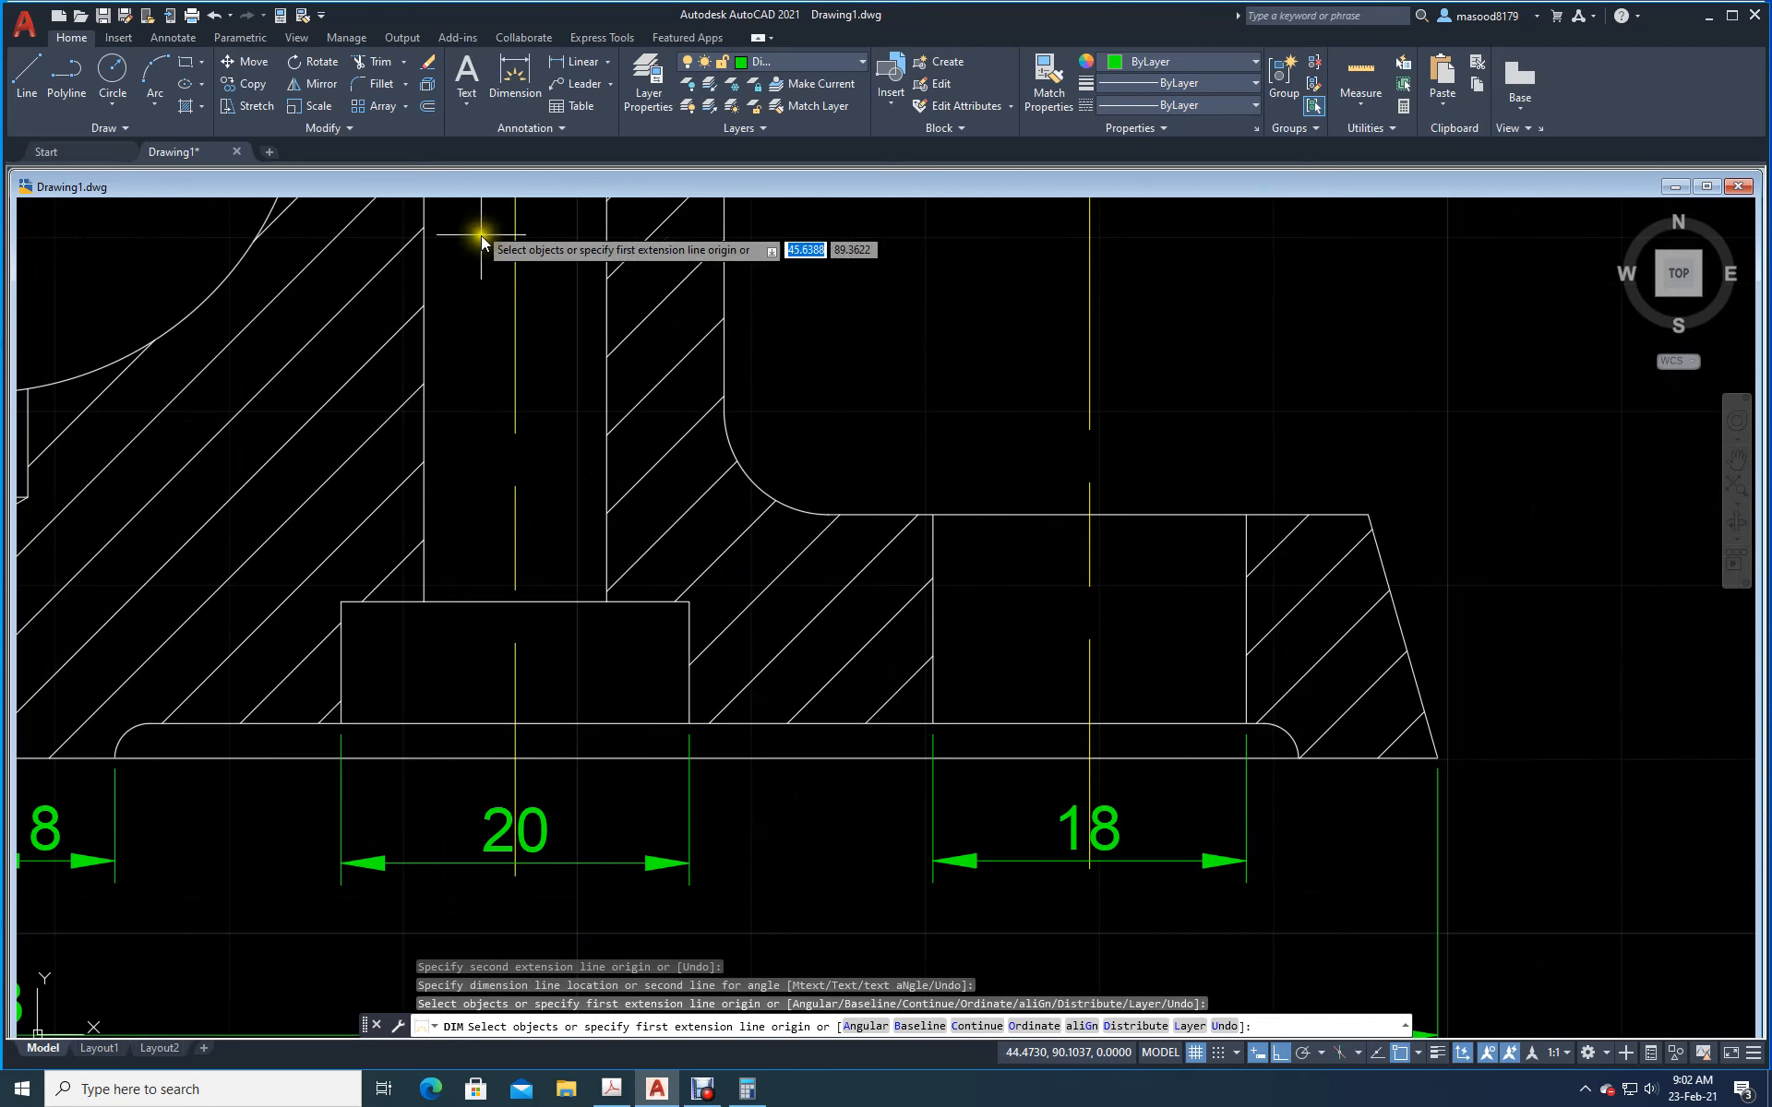
pyautogui.click(511, 72)
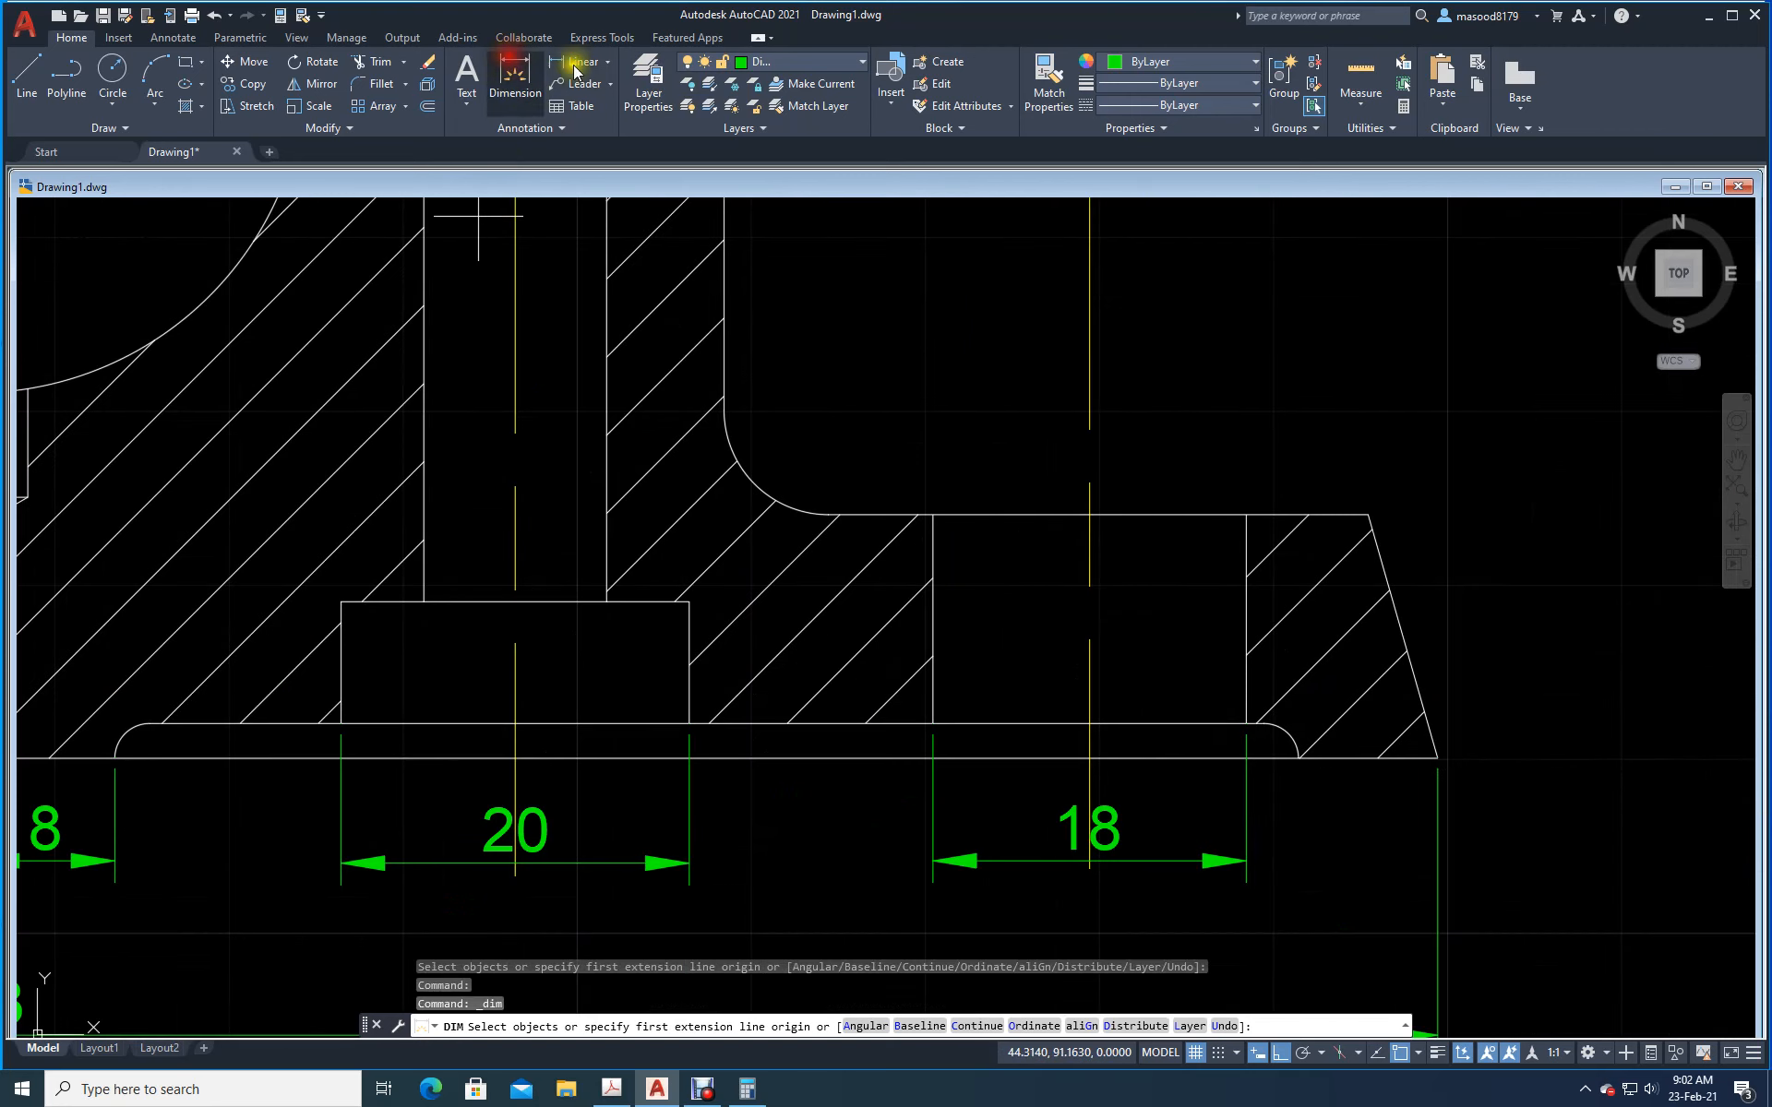
pyautogui.click(1440, 763)
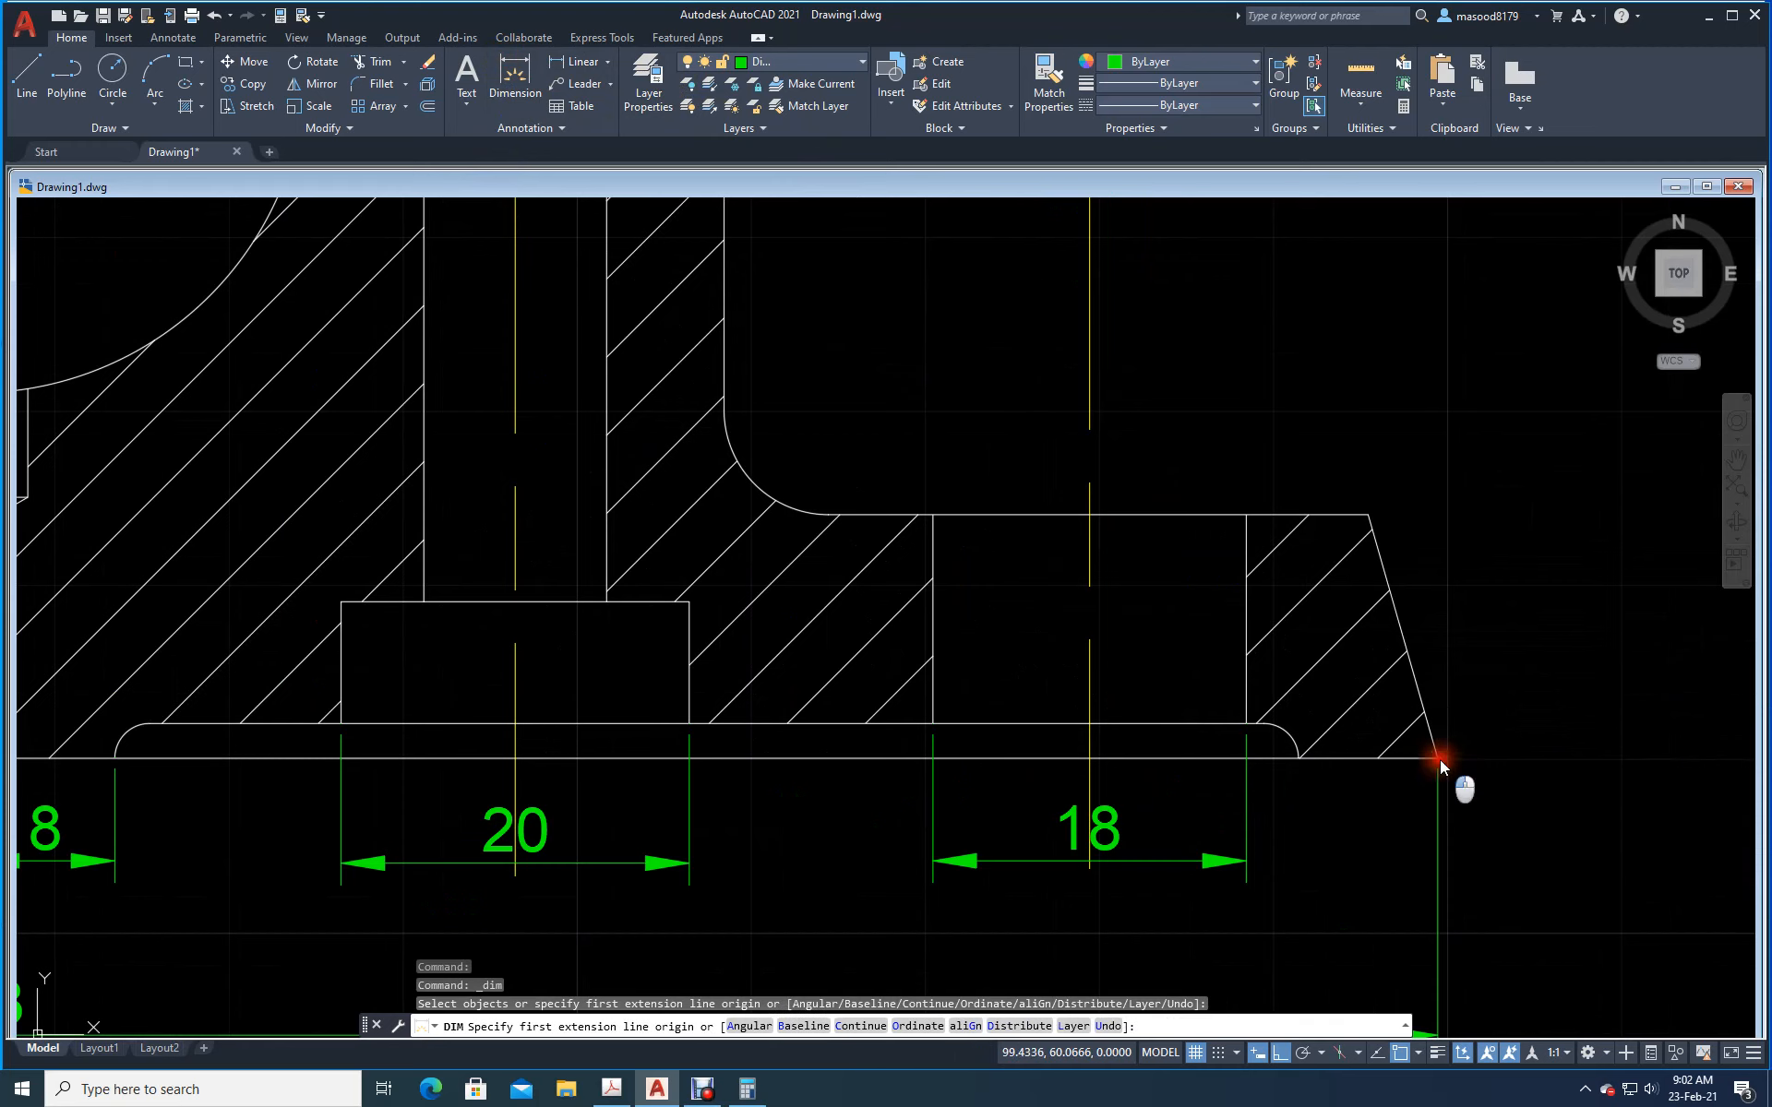
pyautogui.click(1298, 762)
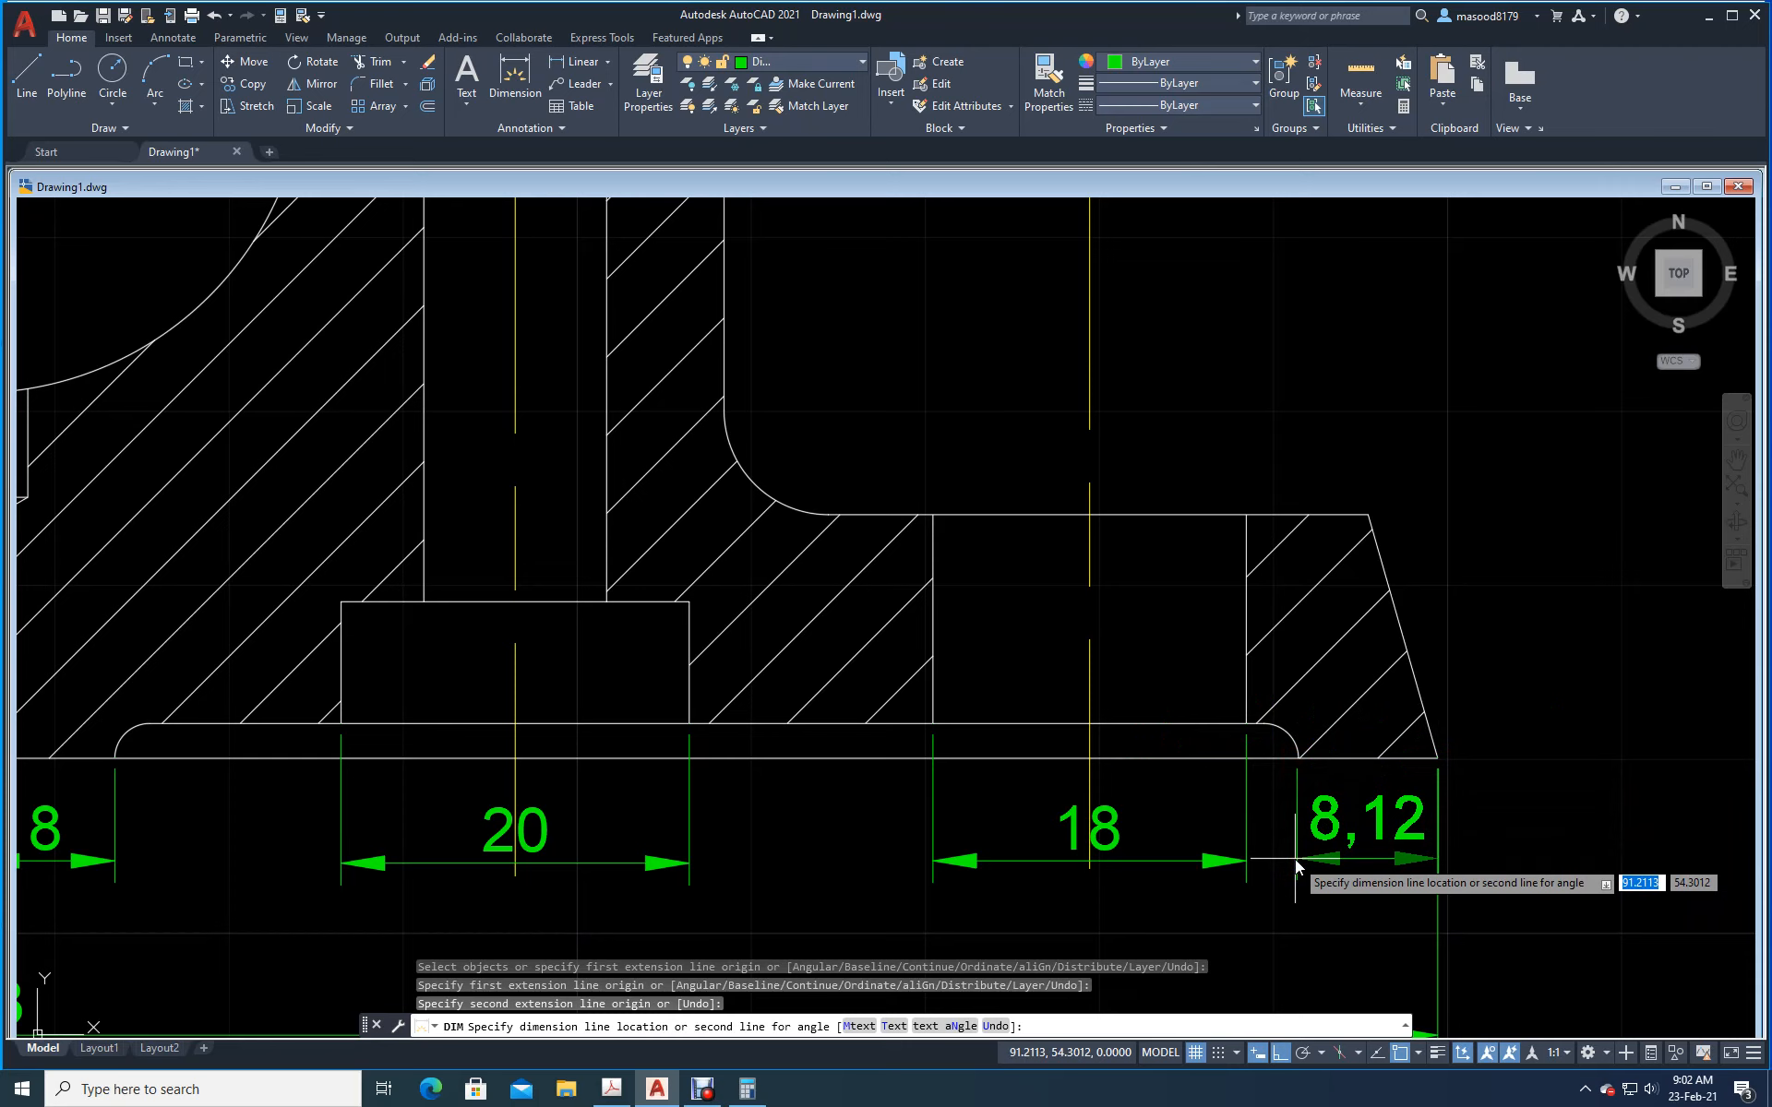
pyautogui.press('Escape')
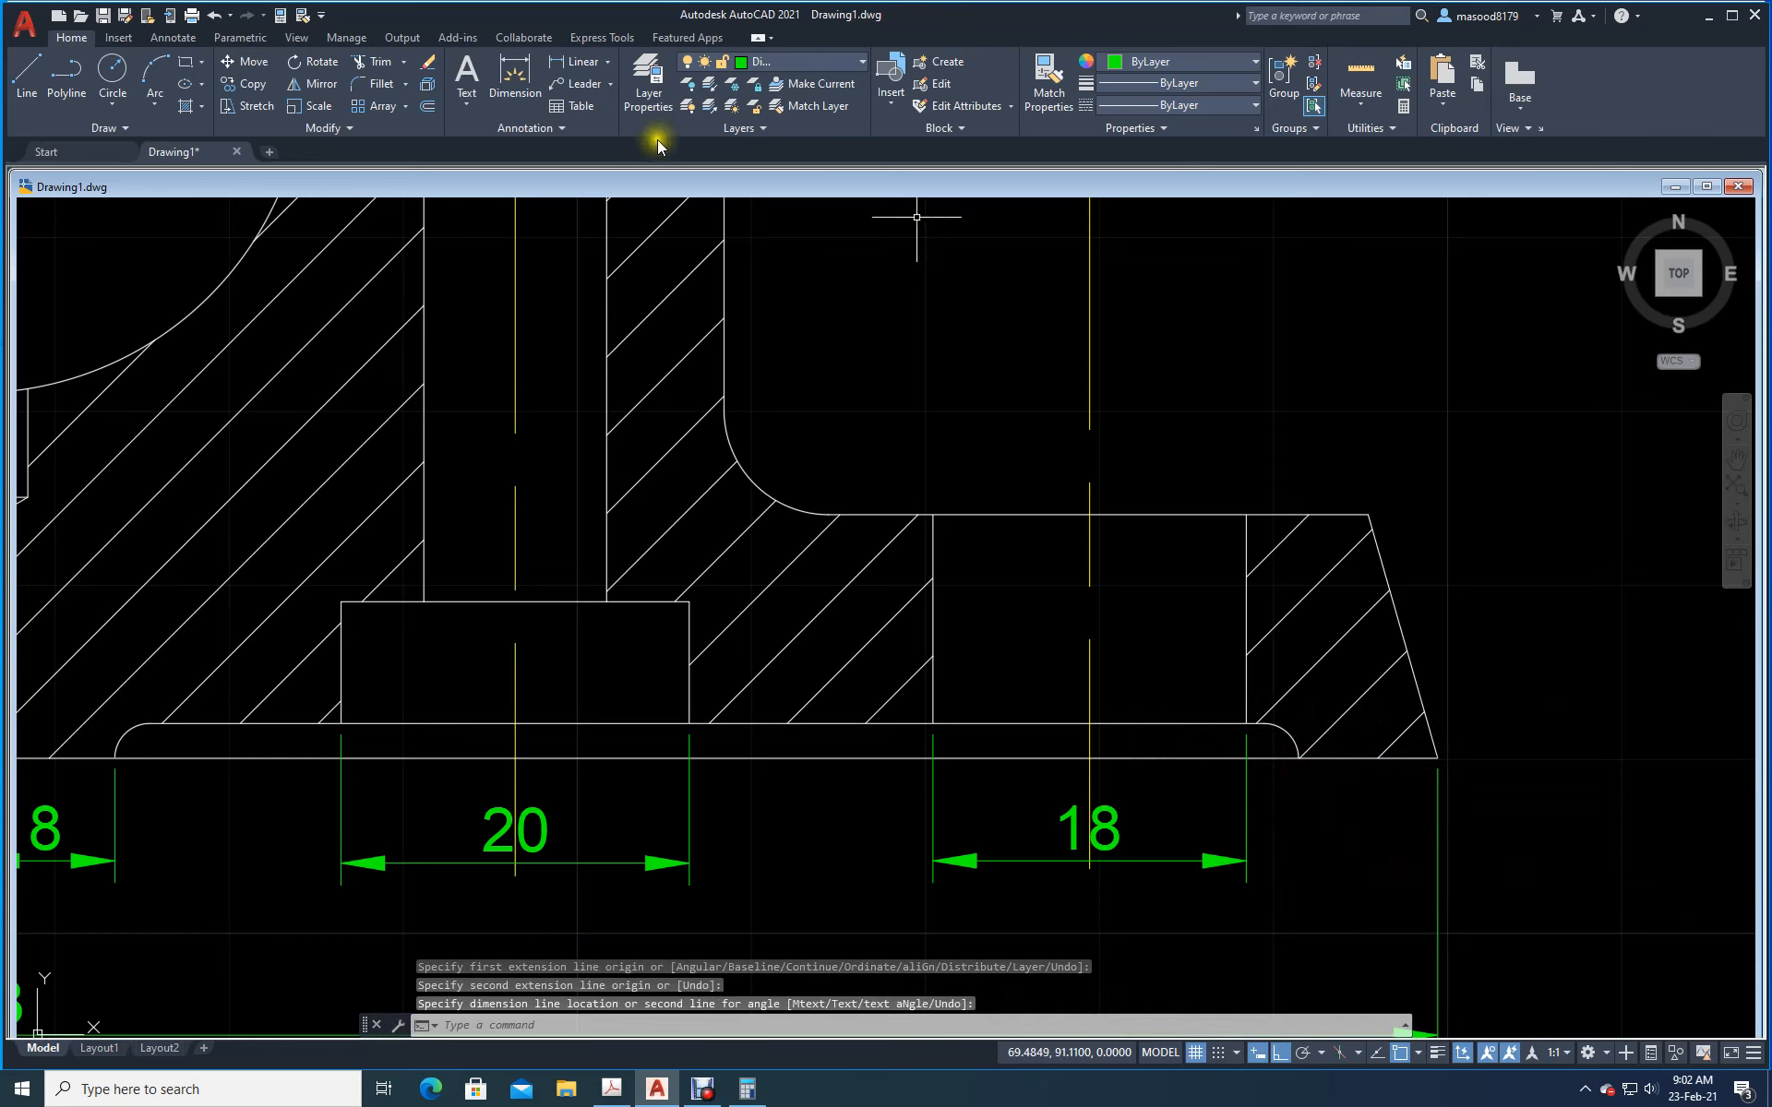
# Step: Dimension the distance from the right recess's outer edge to the base's lower right corner, placing it just below the base
pyautogui.click(533, 72)
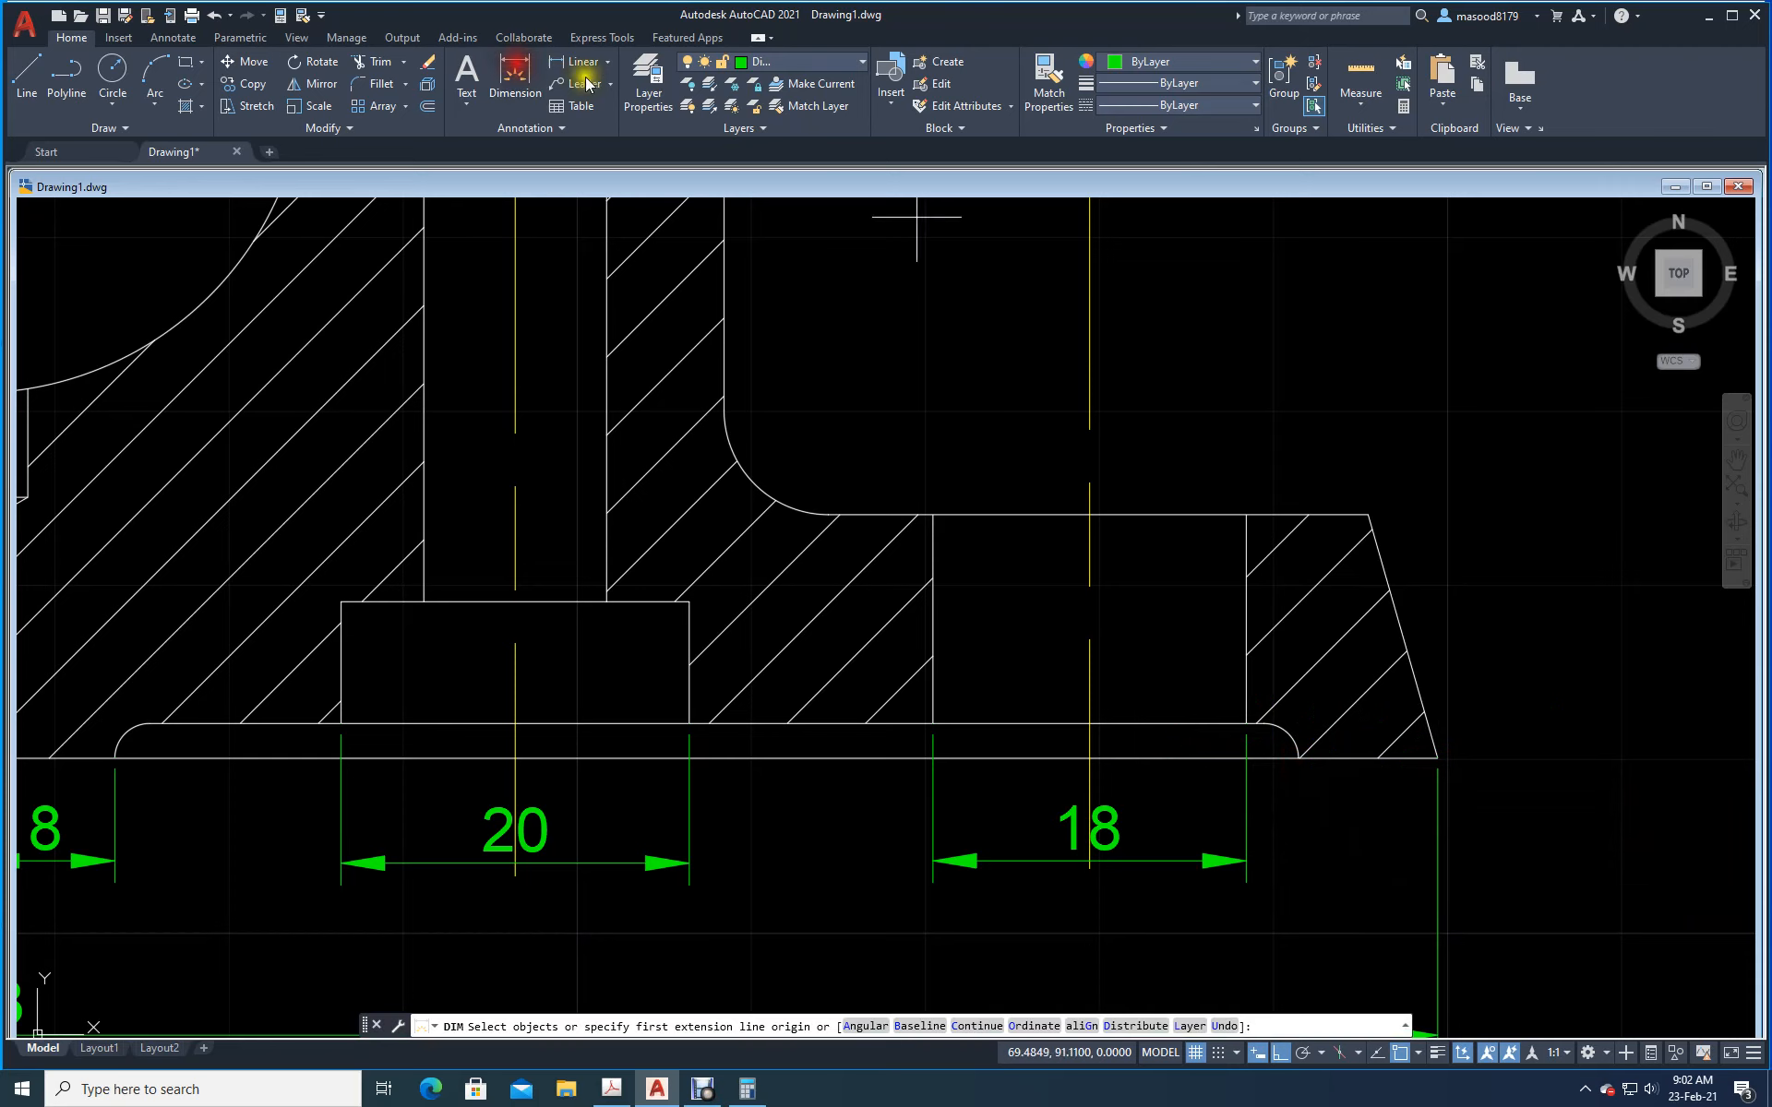
pyautogui.click(1298, 759)
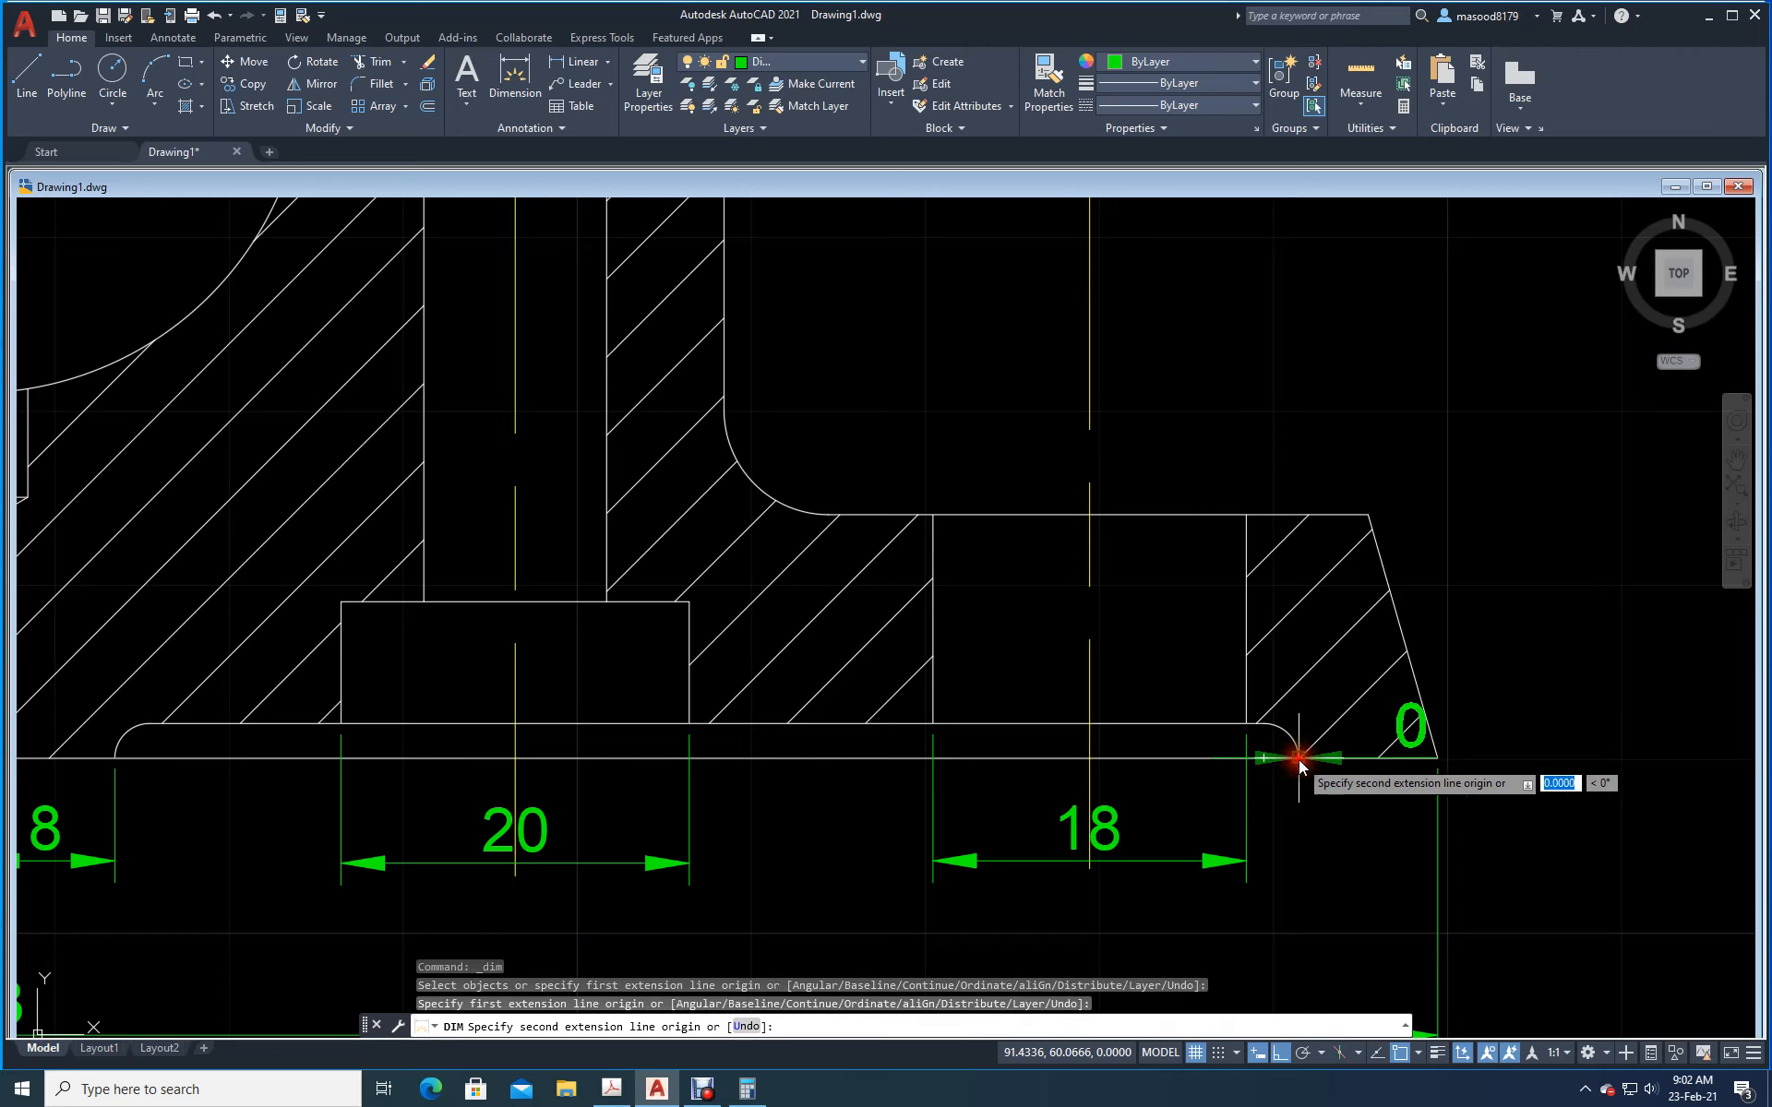
pyautogui.click(1435, 757)
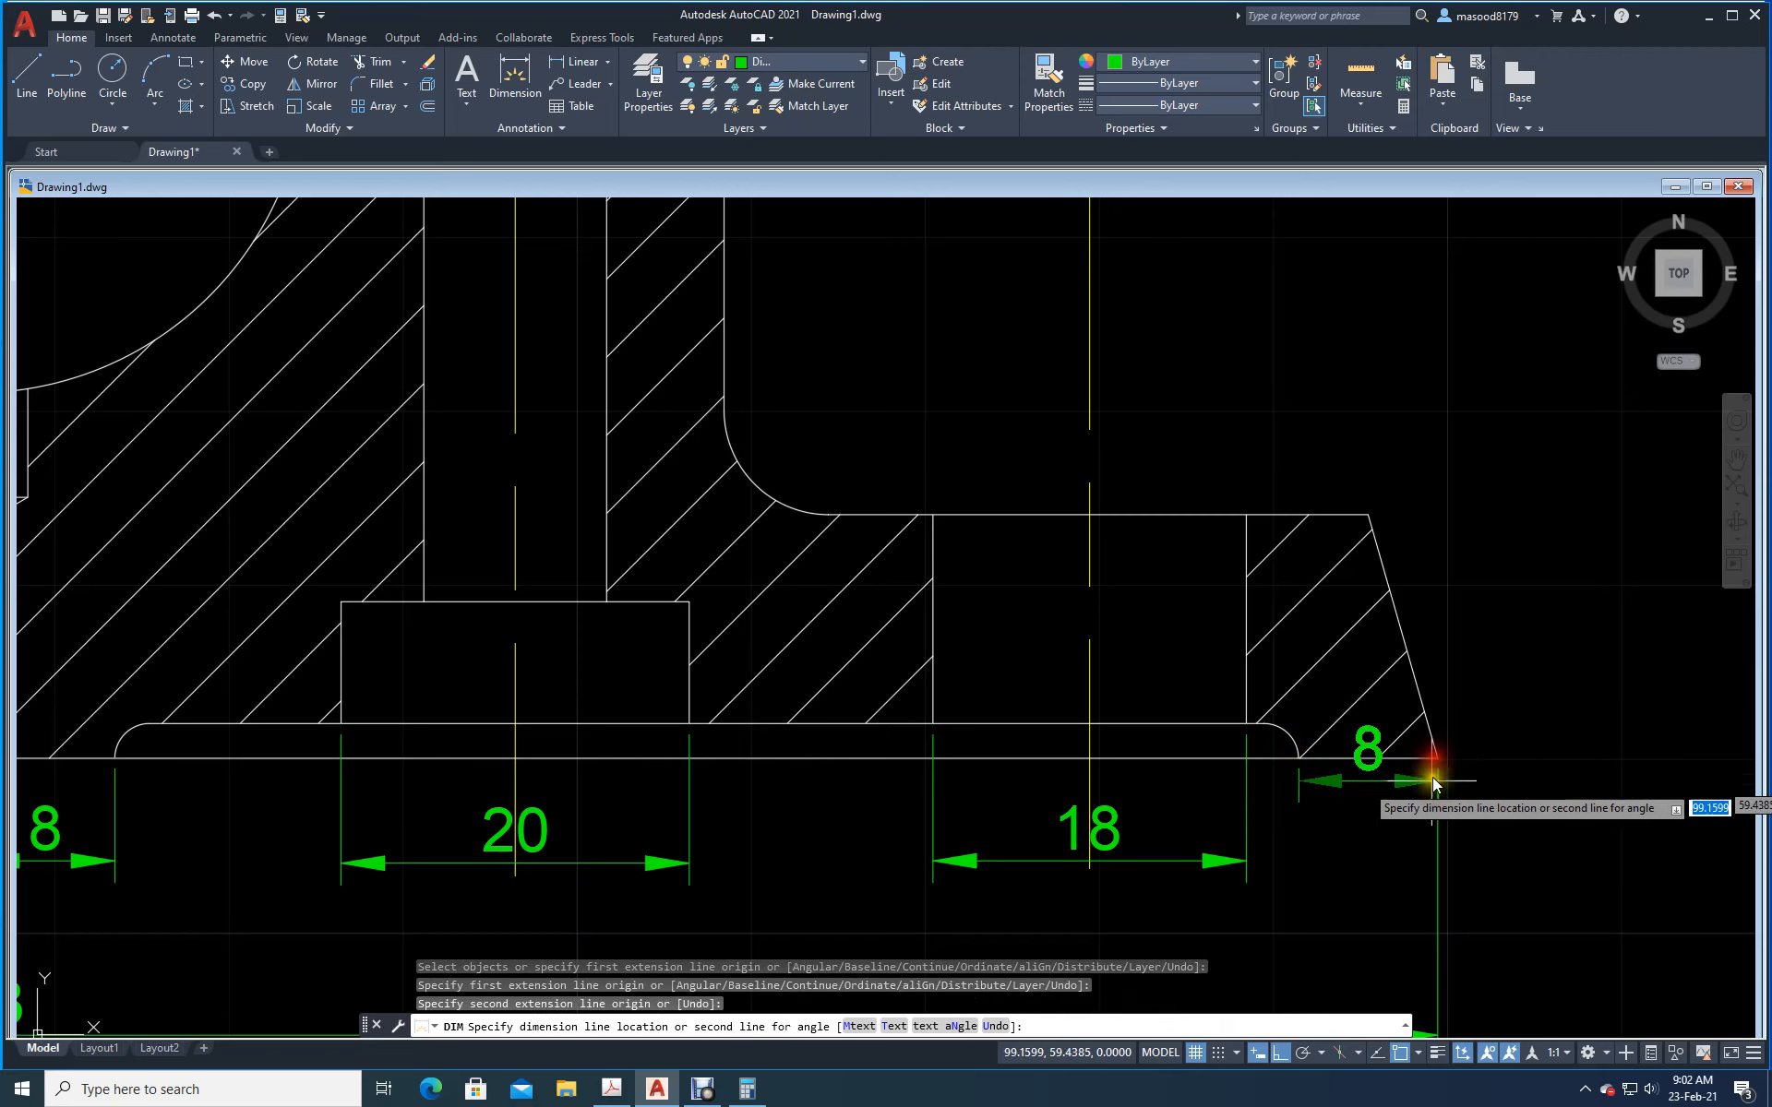
pyautogui.click(1426, 861)
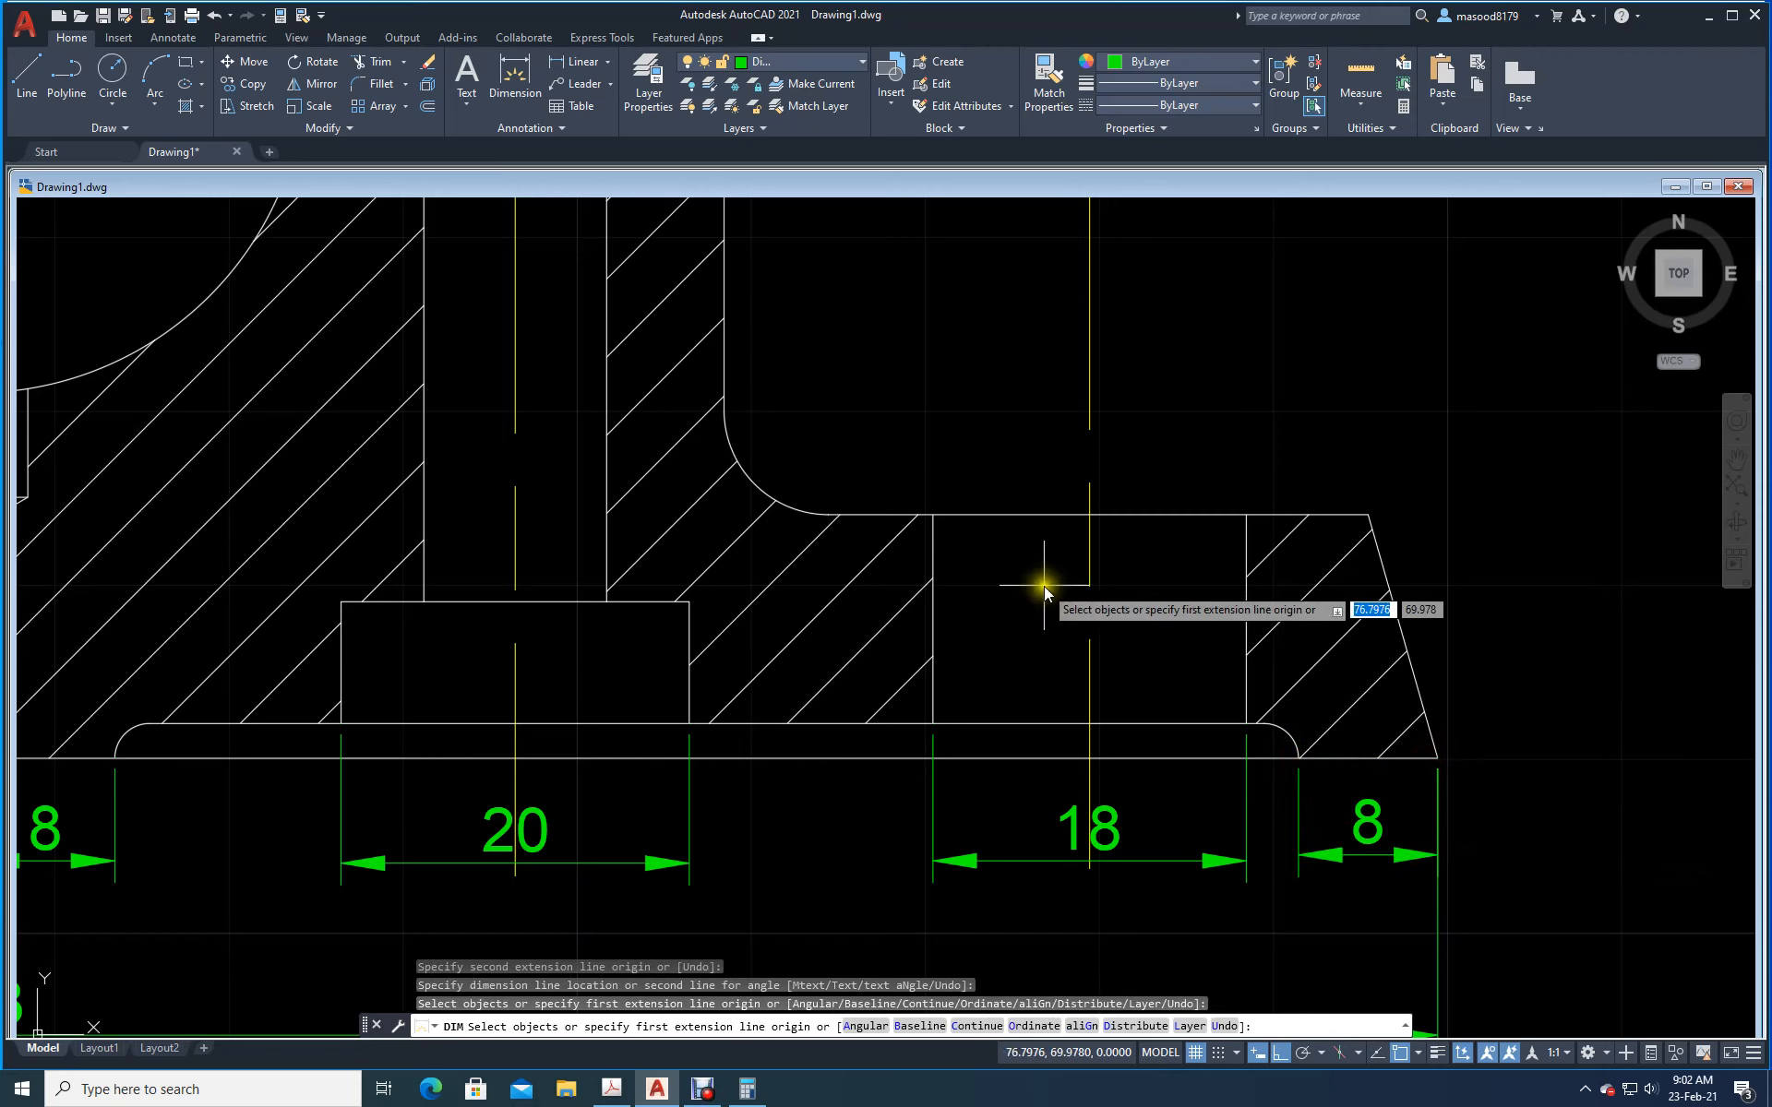
# Step: Dimension the depth of the right bottom recess vertically, placing the dimension within the outer right hole
pyautogui.click(514, 77)
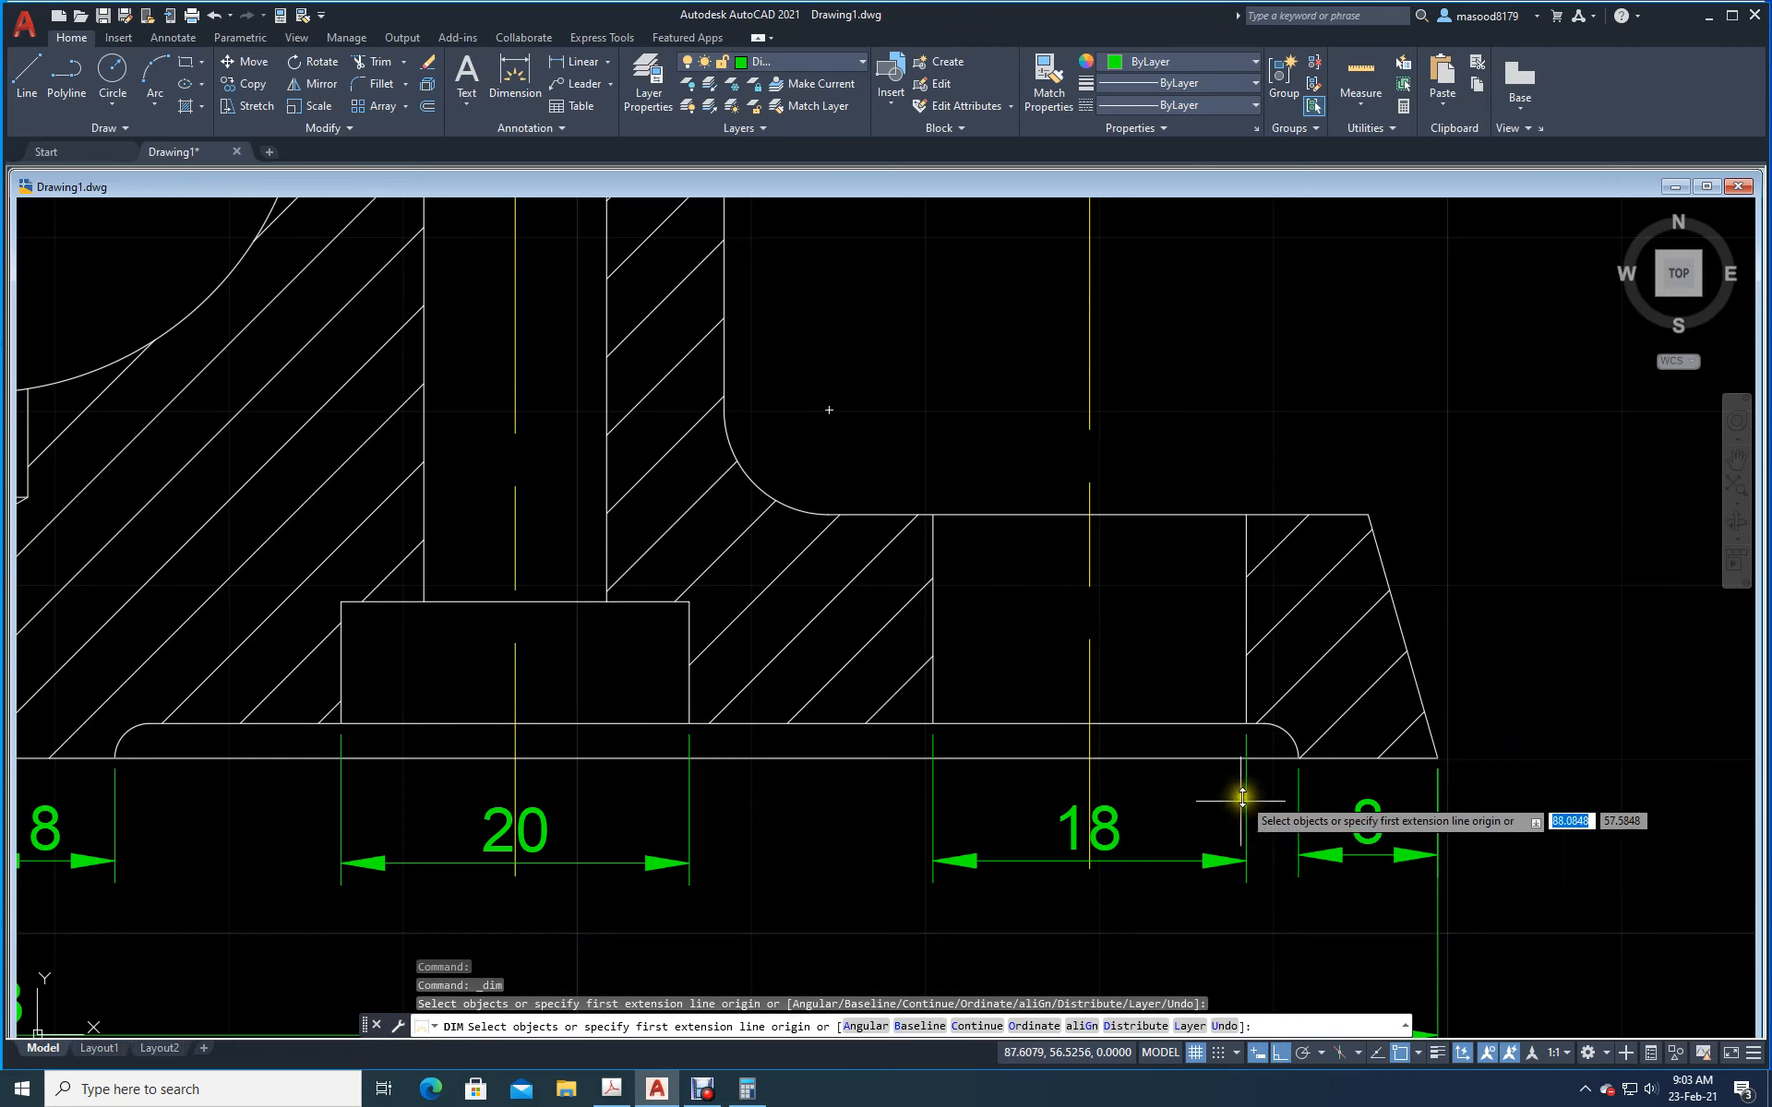
pyautogui.click(1297, 757)
pyautogui.click(1246, 724)
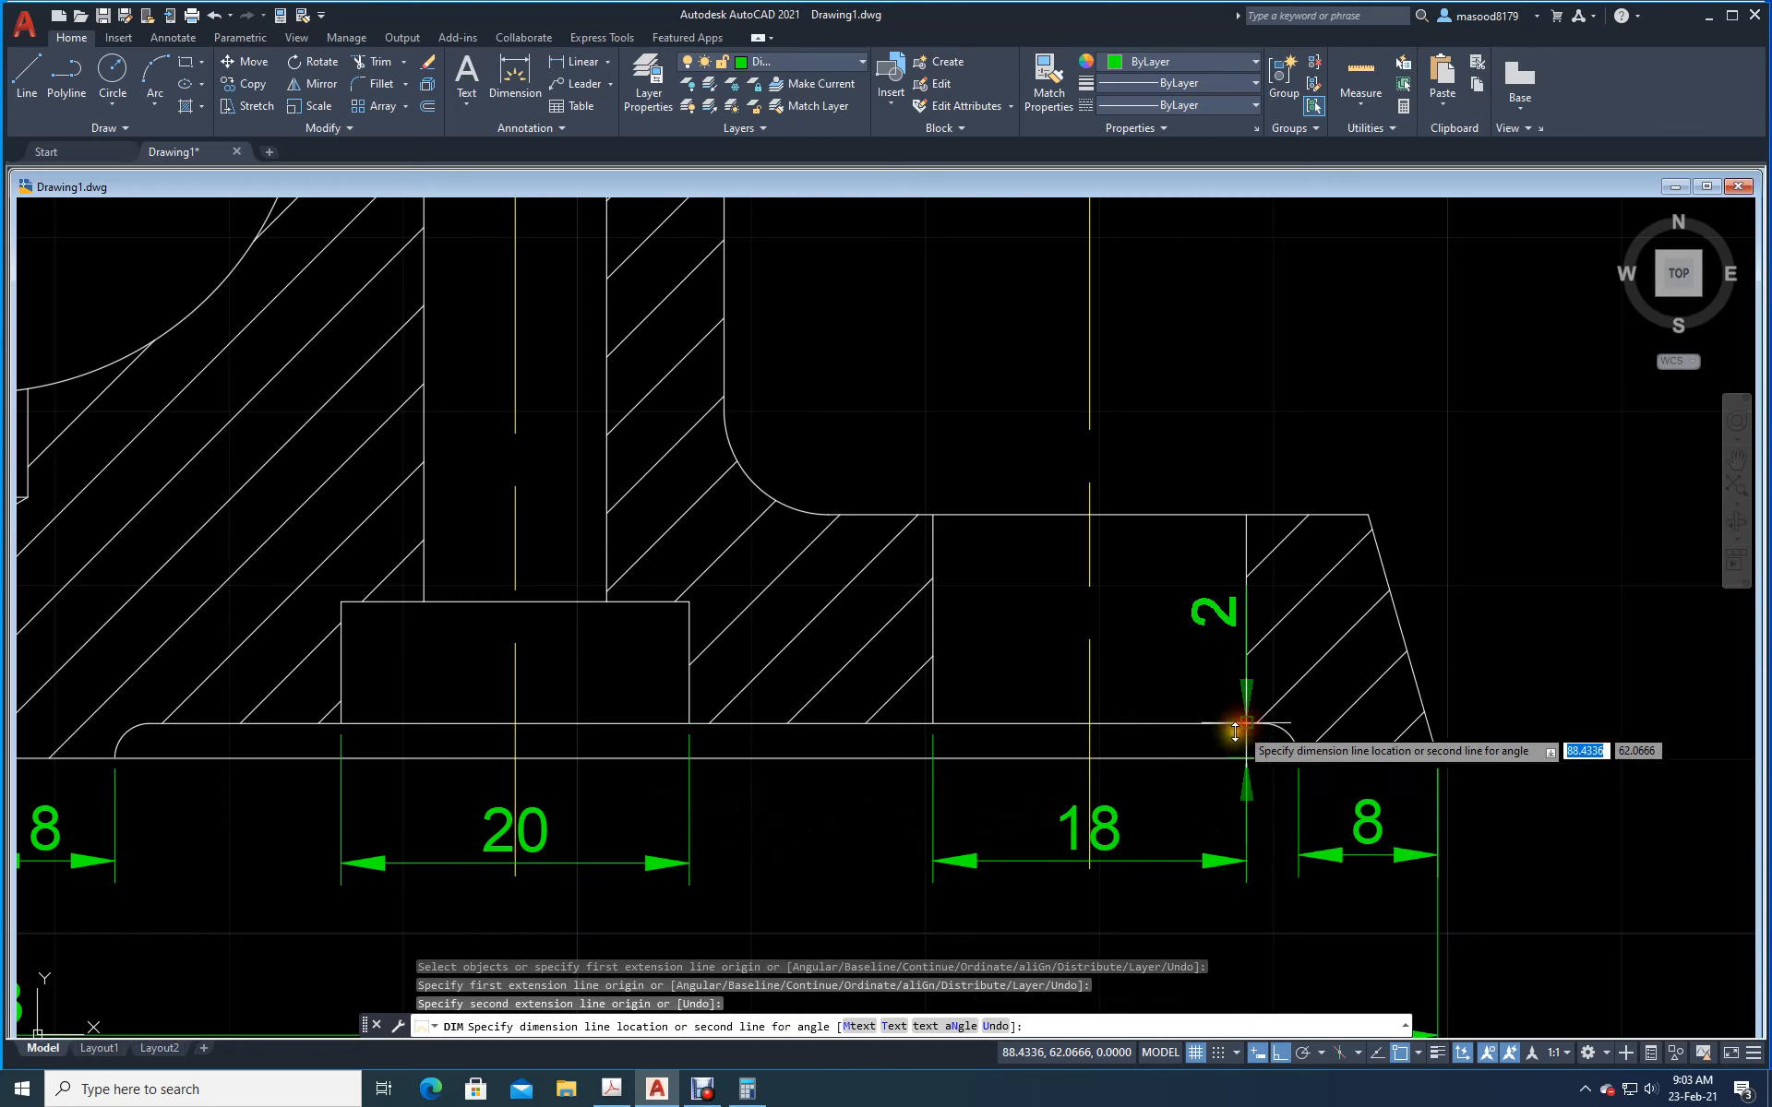
pyautogui.click(1175, 740)
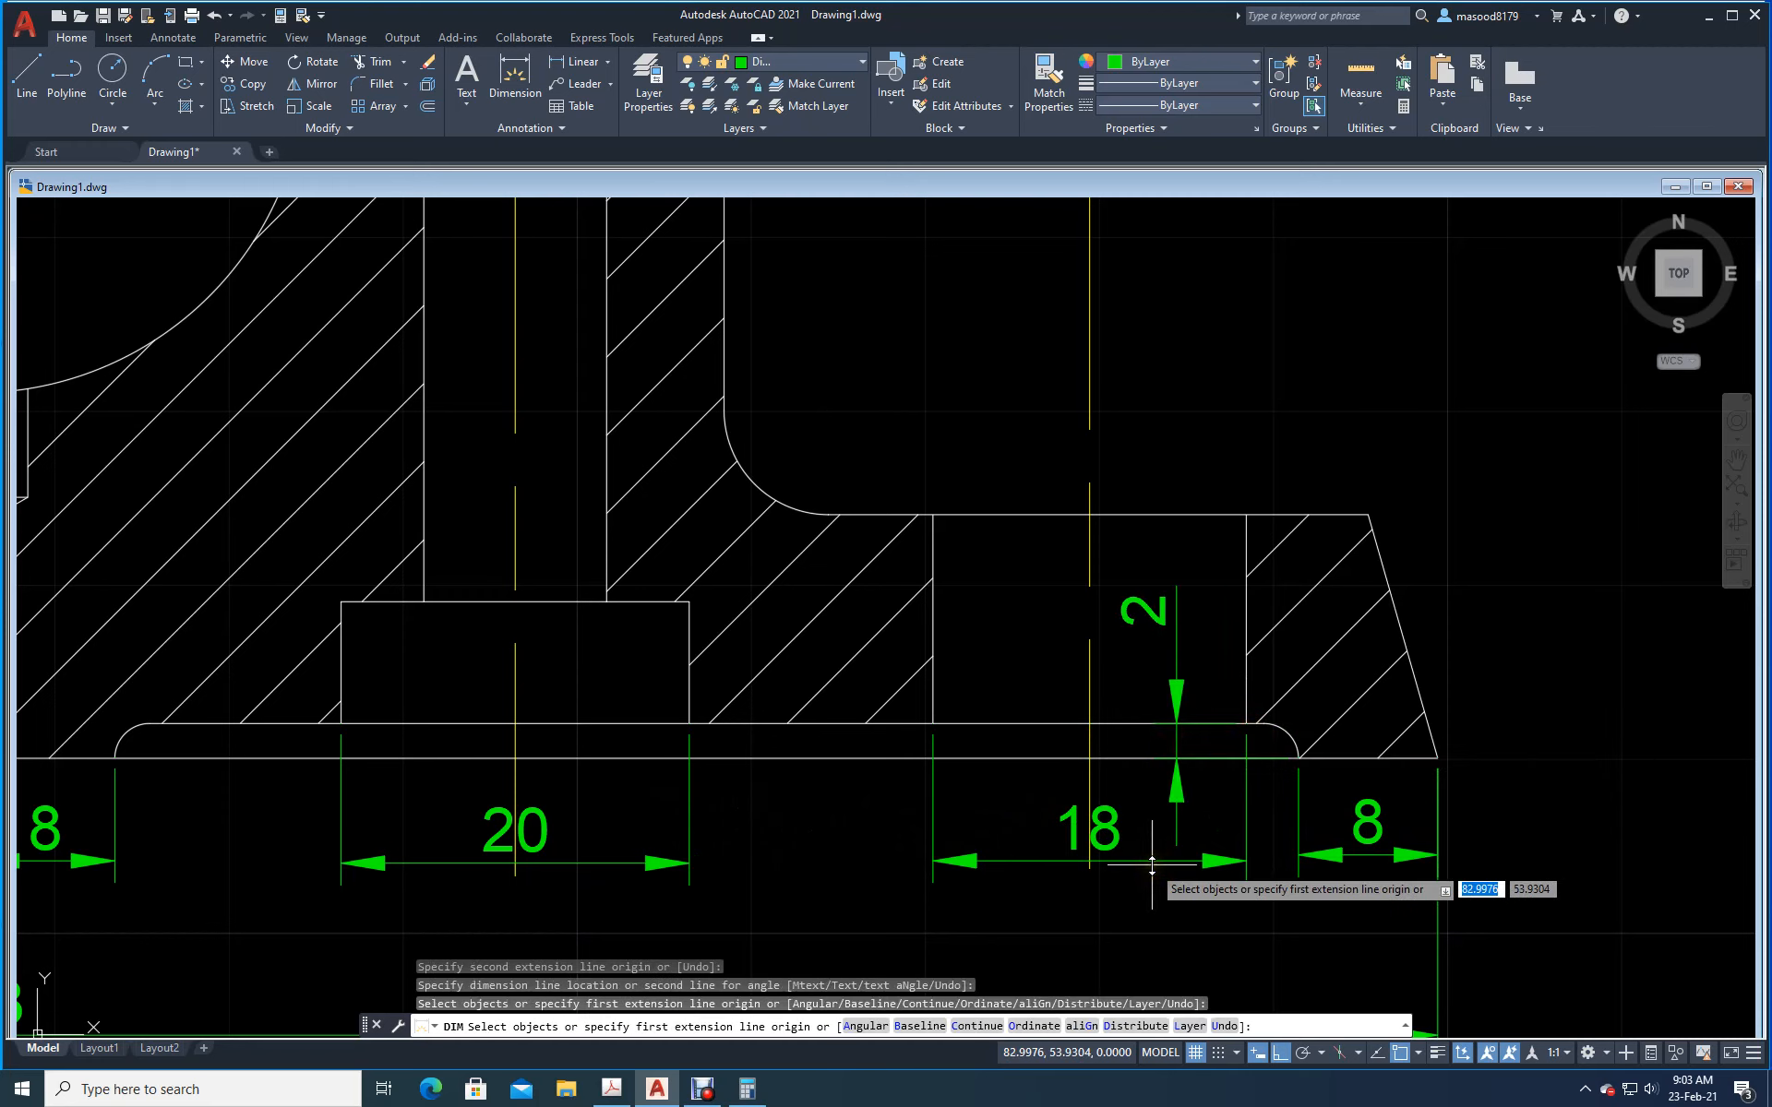
# Step: Dimension the right counterbore's depth vertically along its right side, placing the dimension over the adjacent hatched area
pyautogui.click(522, 63)
pyautogui.click(690, 606)
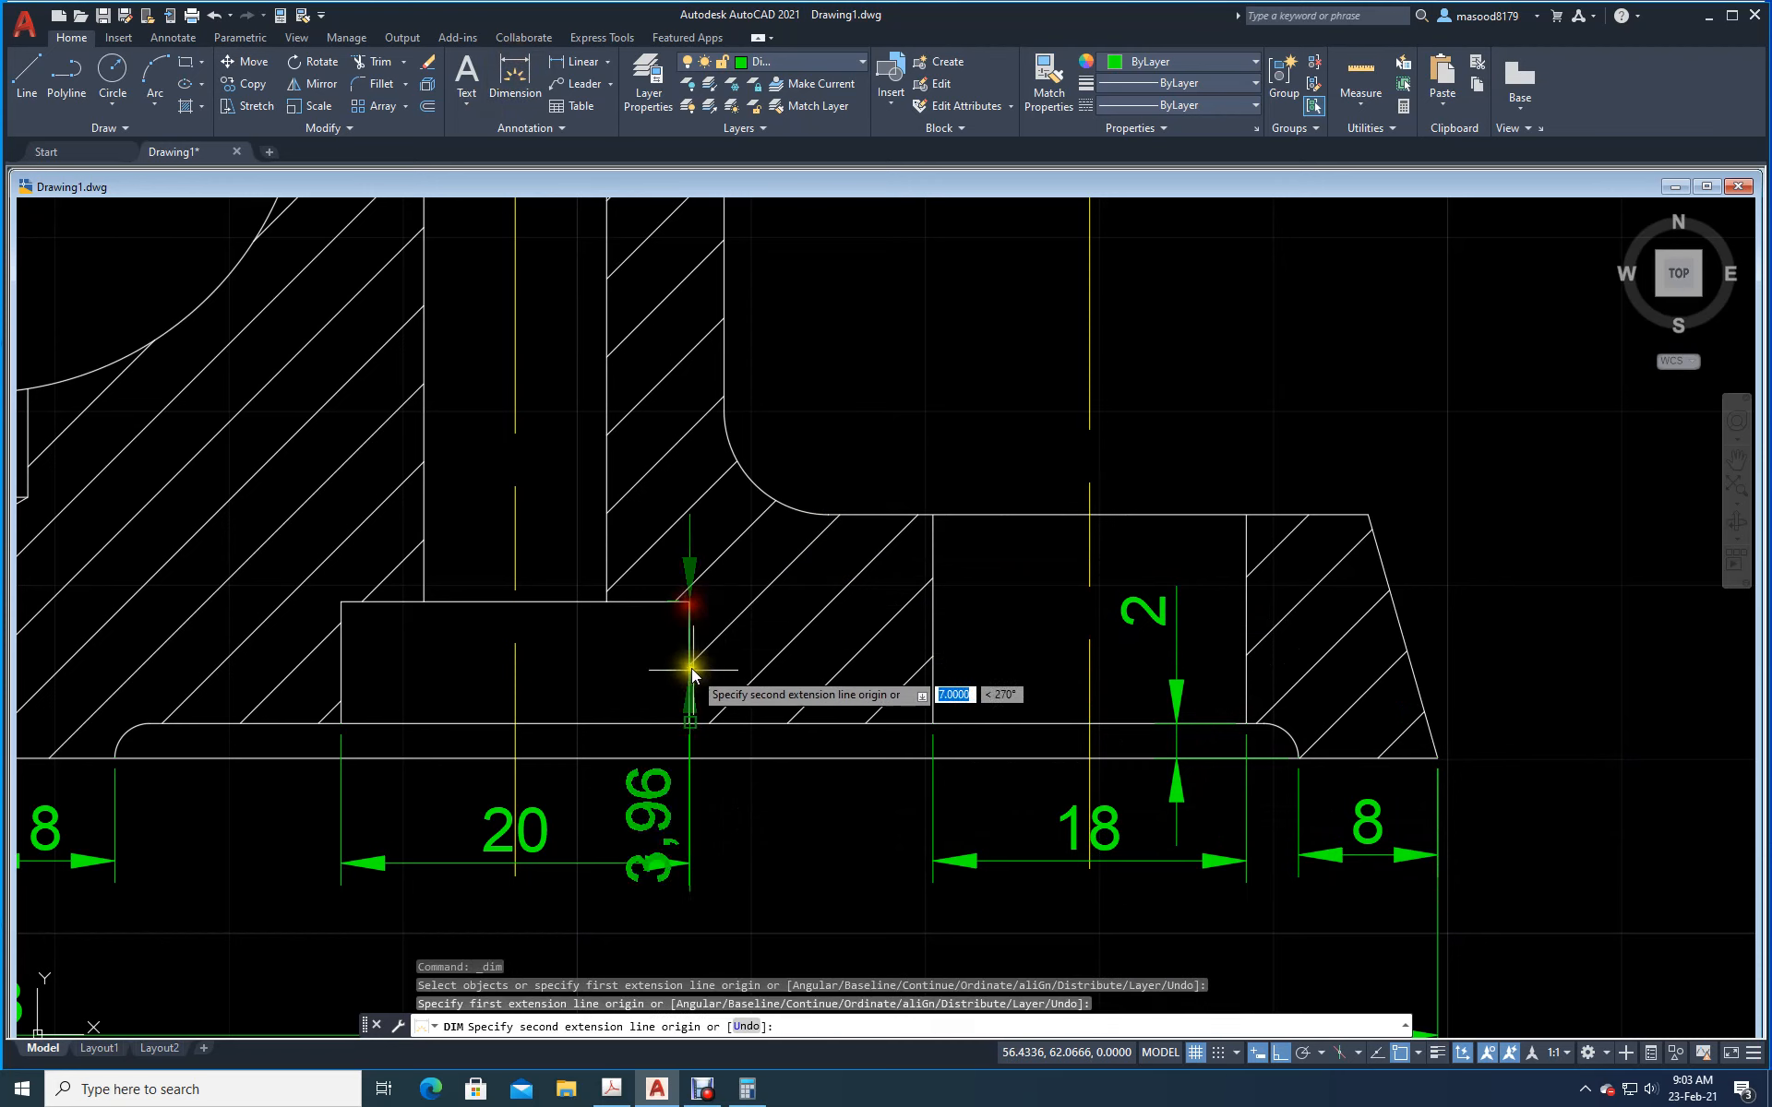
pyautogui.click(690, 724)
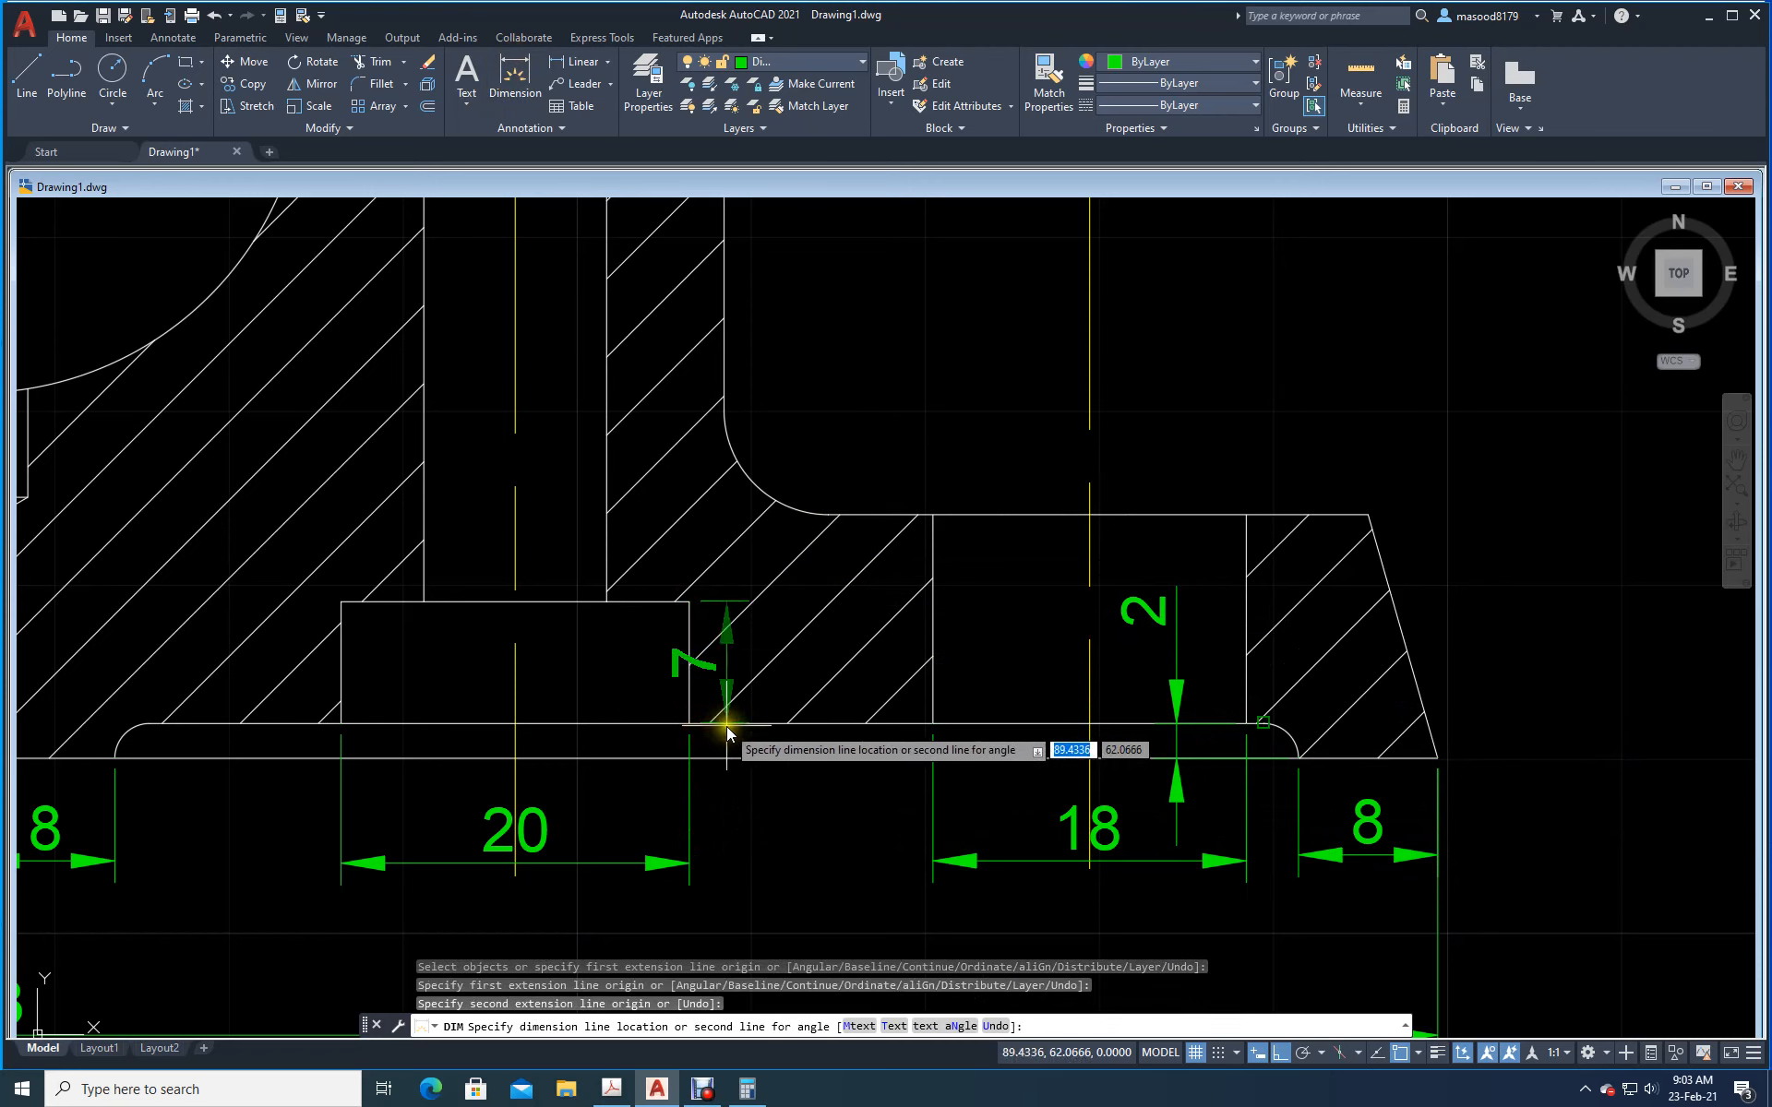
pyautogui.click(778, 719)
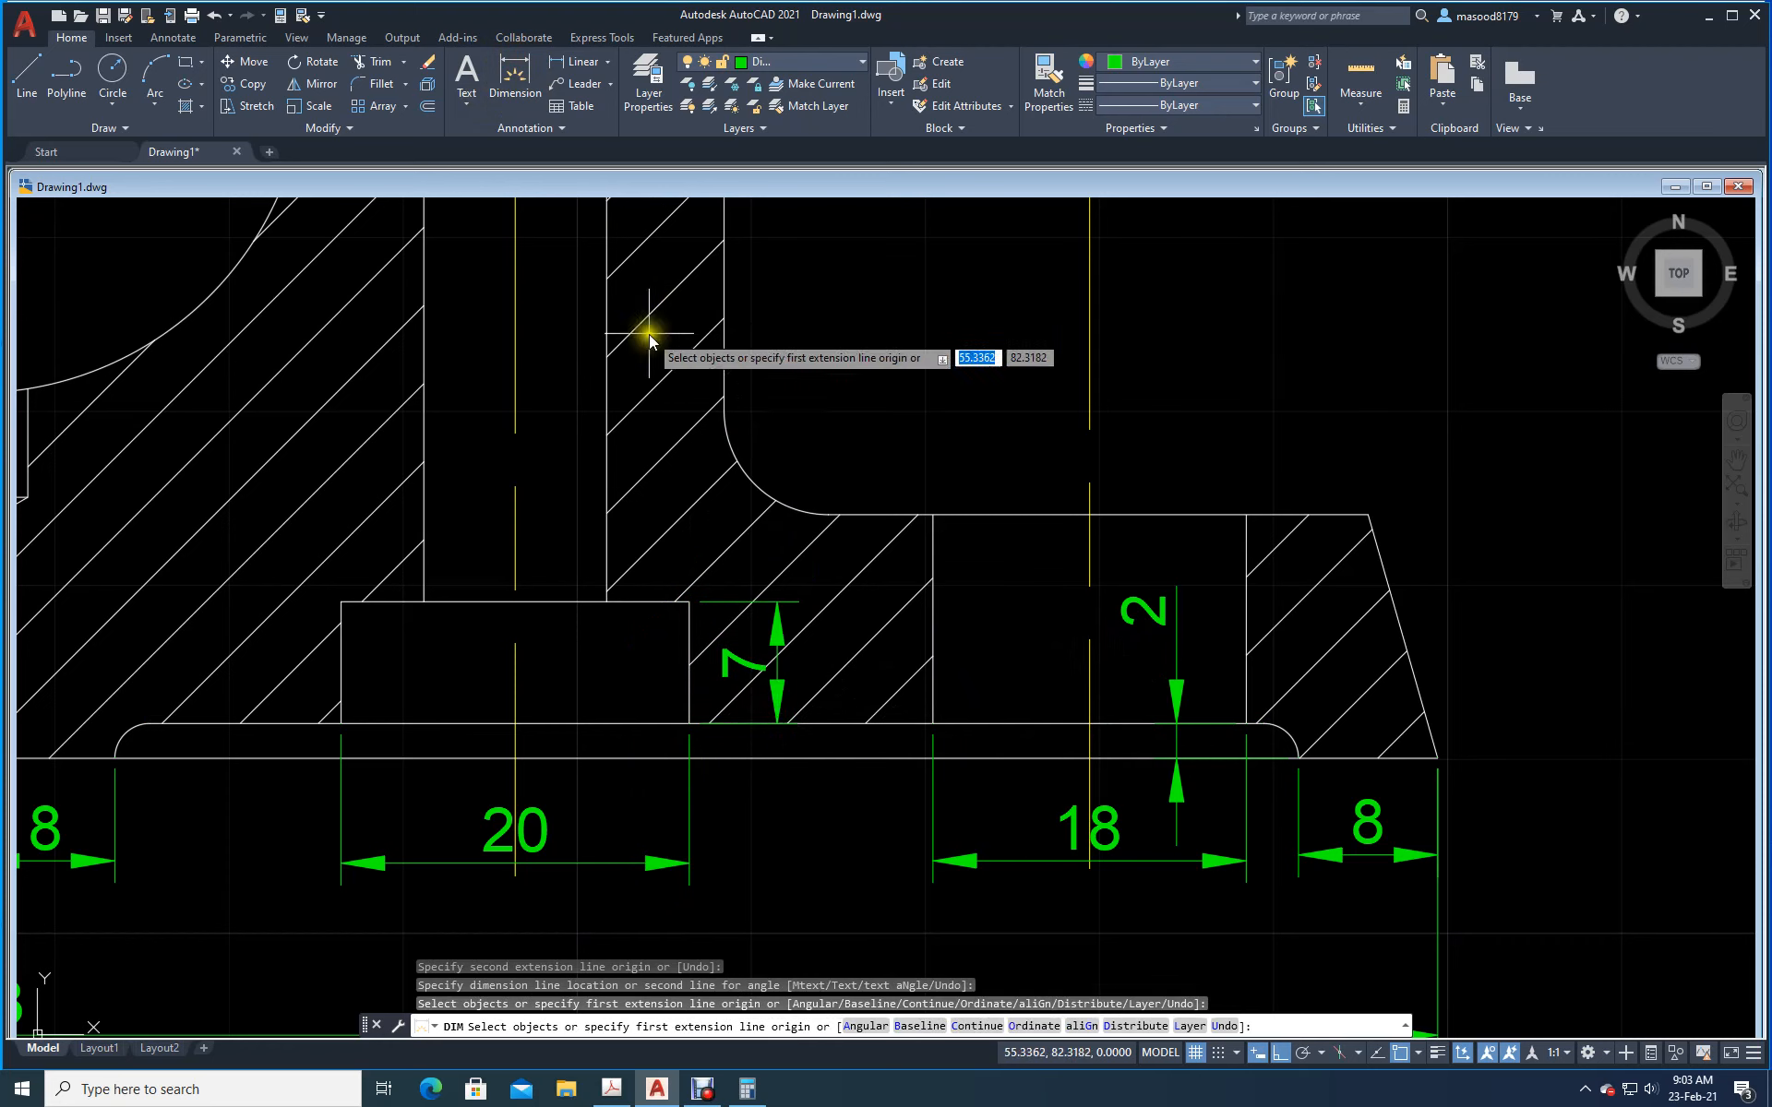
# Step: Dimension the base's height vertically between the sloped right end's lower and upper corners, placing the dimension outside that end
pyautogui.click(515, 78)
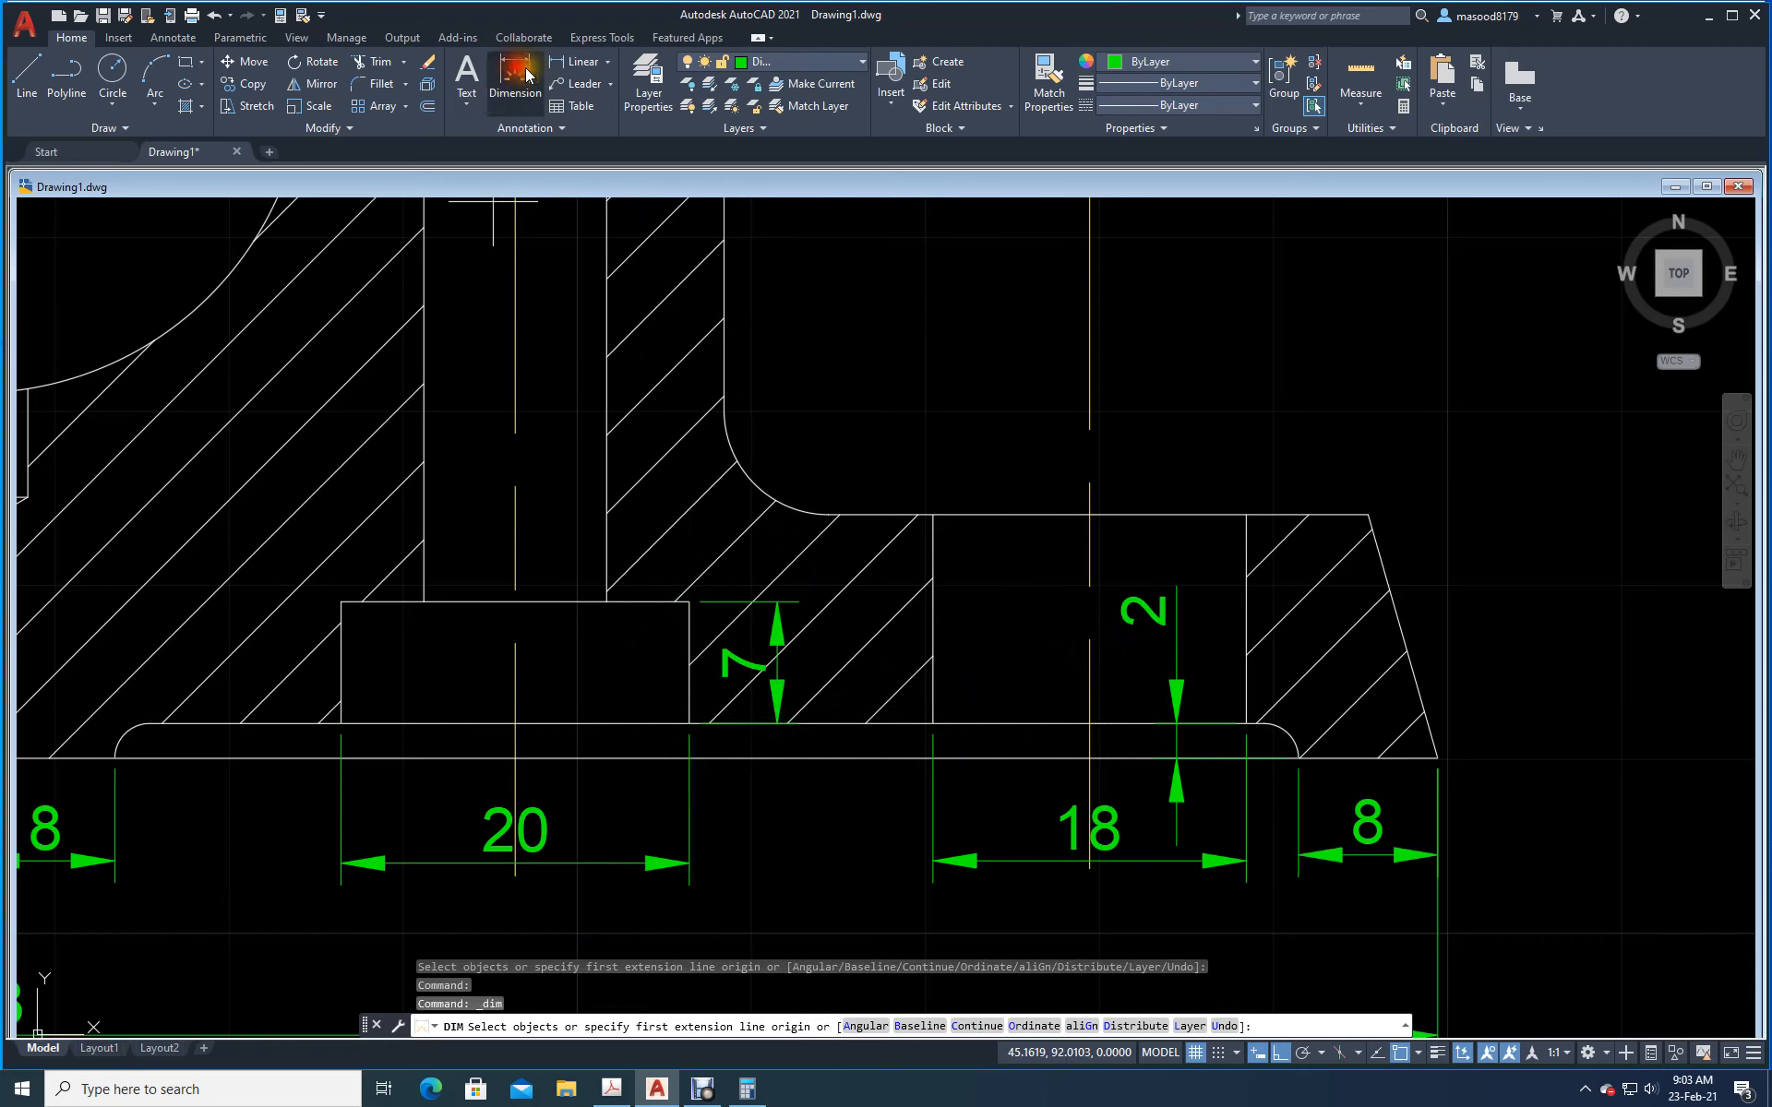
pyautogui.click(1437, 756)
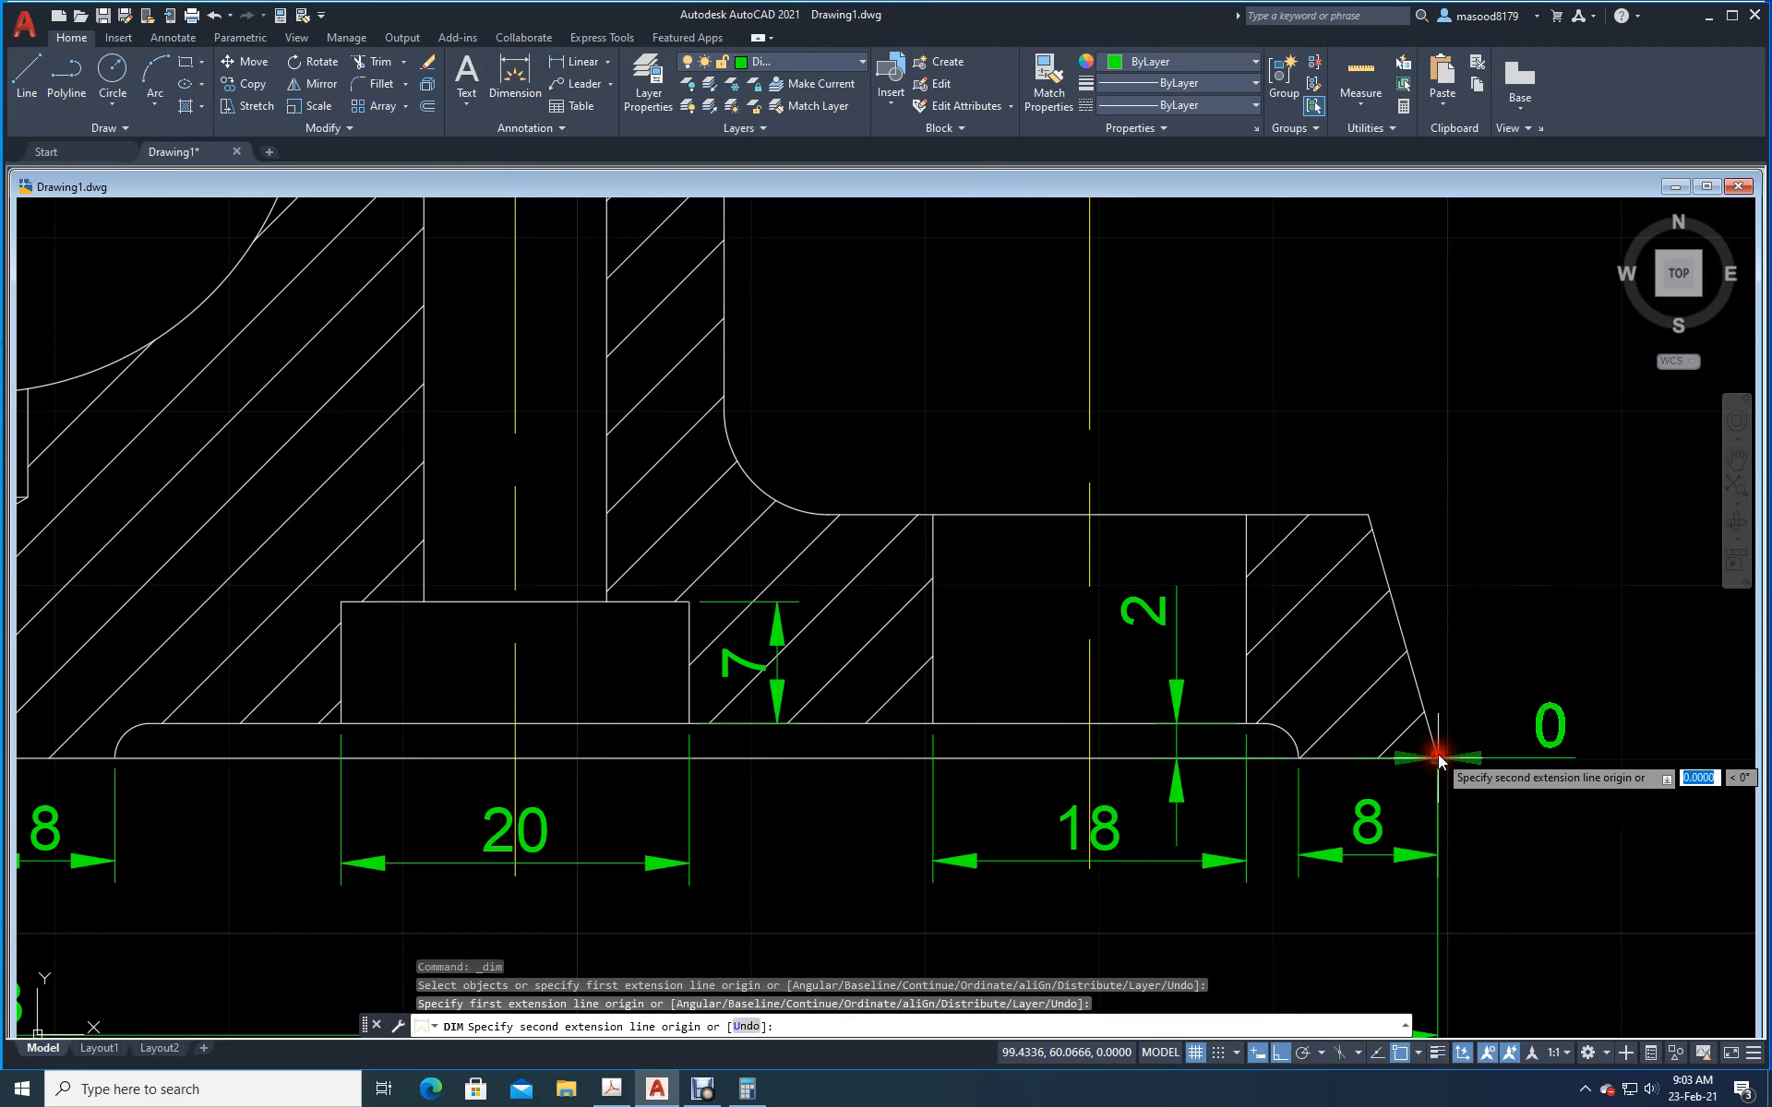
pyautogui.click(1368, 515)
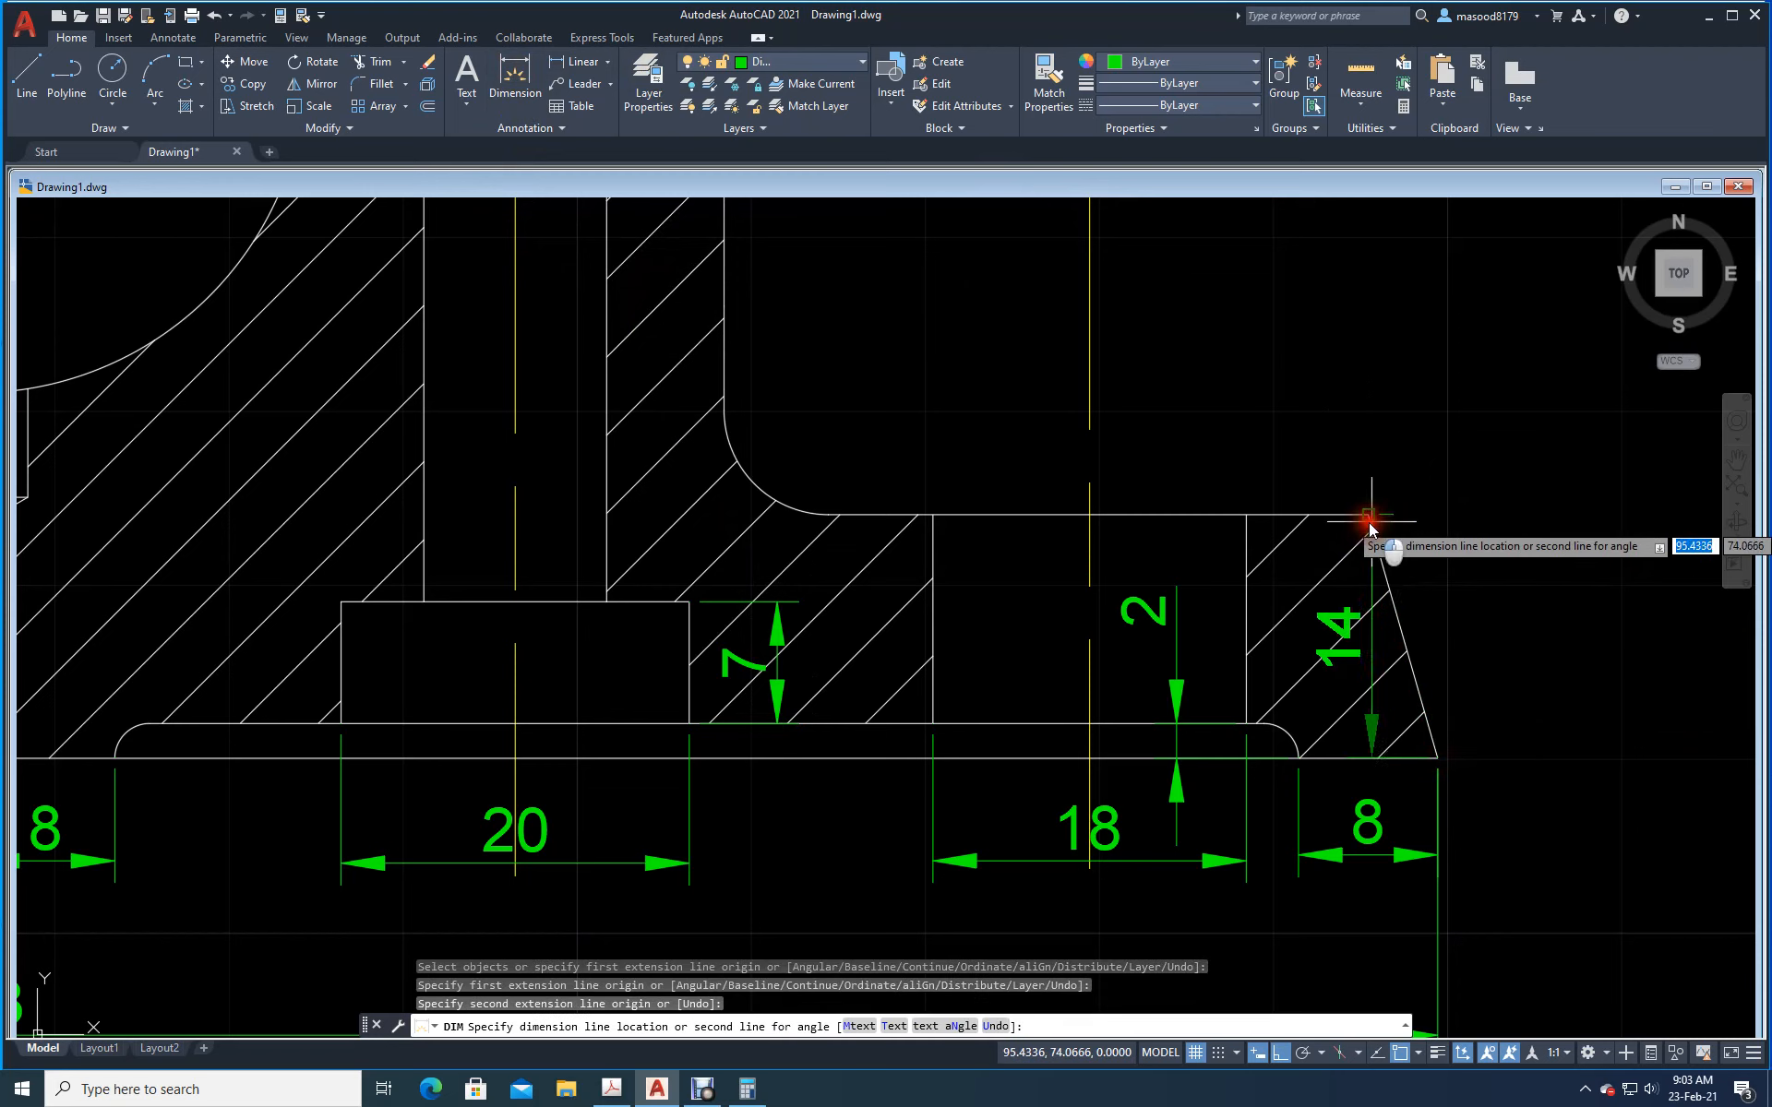
pyautogui.click(1494, 536)
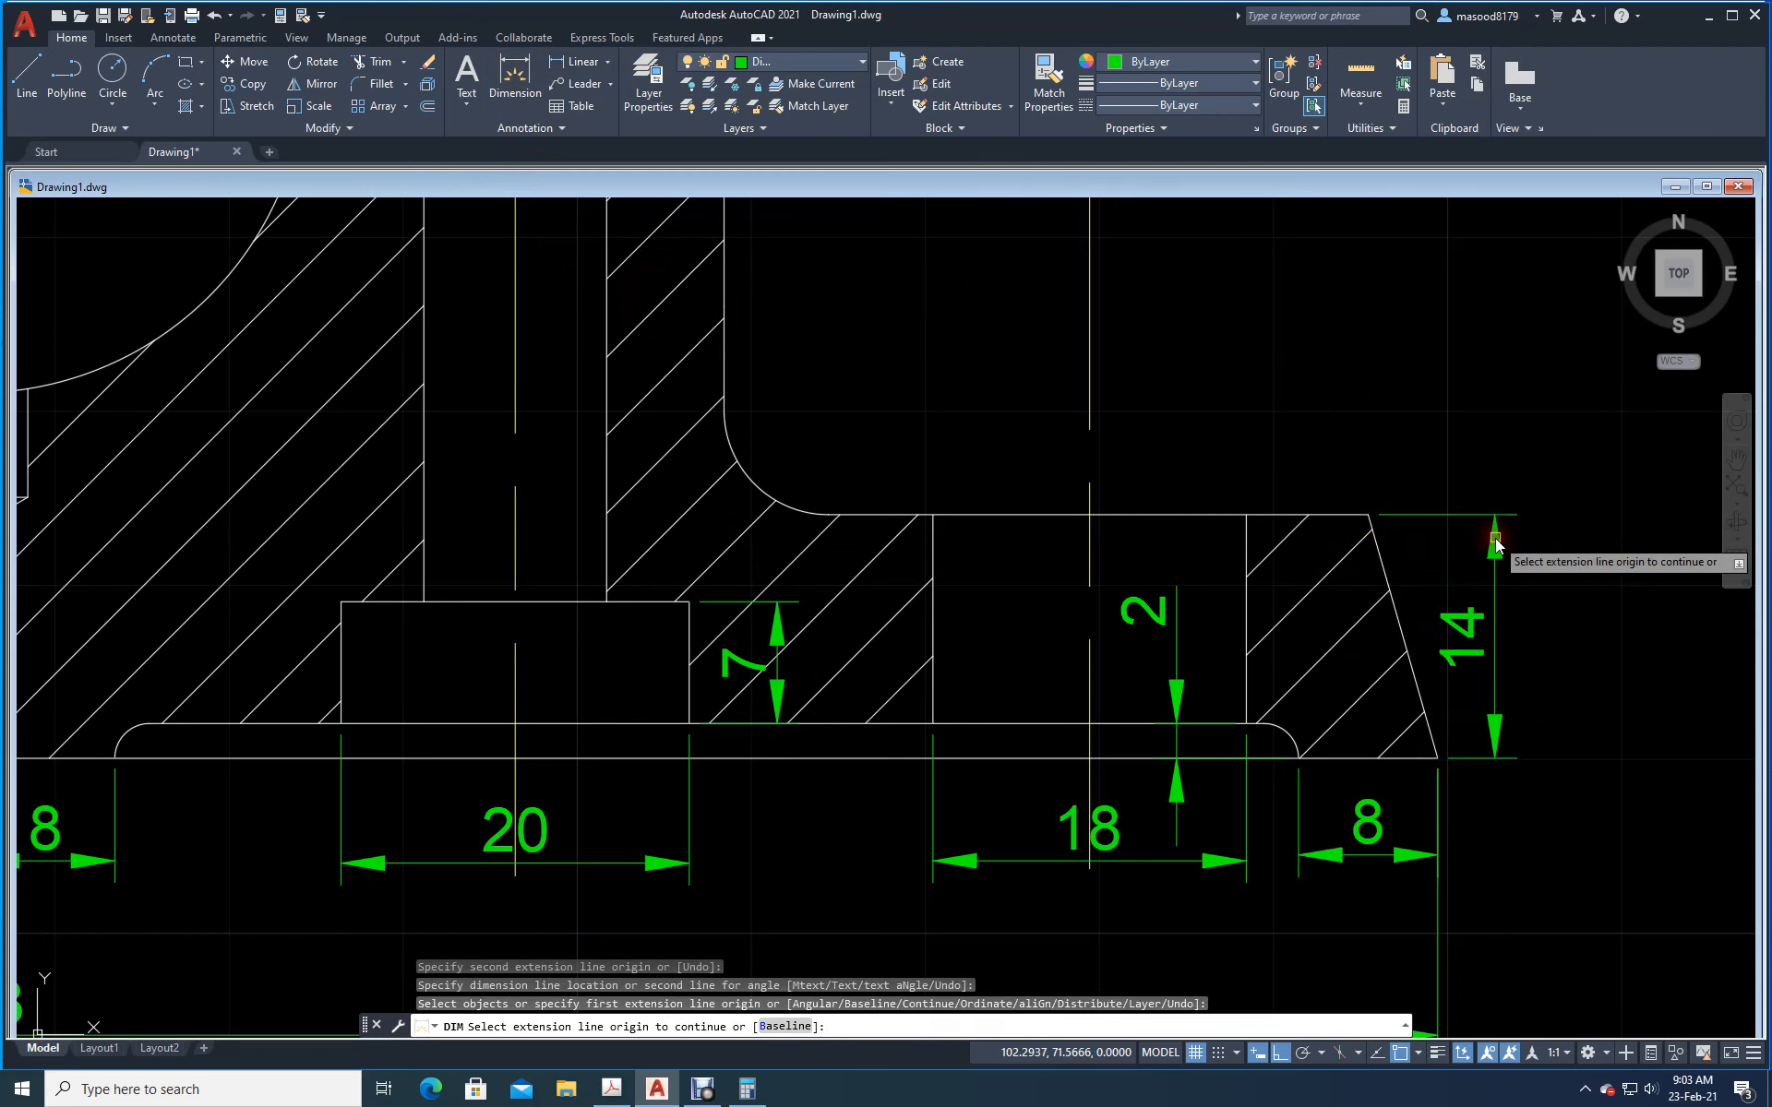
# Step: Dimension the horizontal offset between the lower and upper corners of the base's sloped right end, placing it just above the base
pyautogui.click(515, 76)
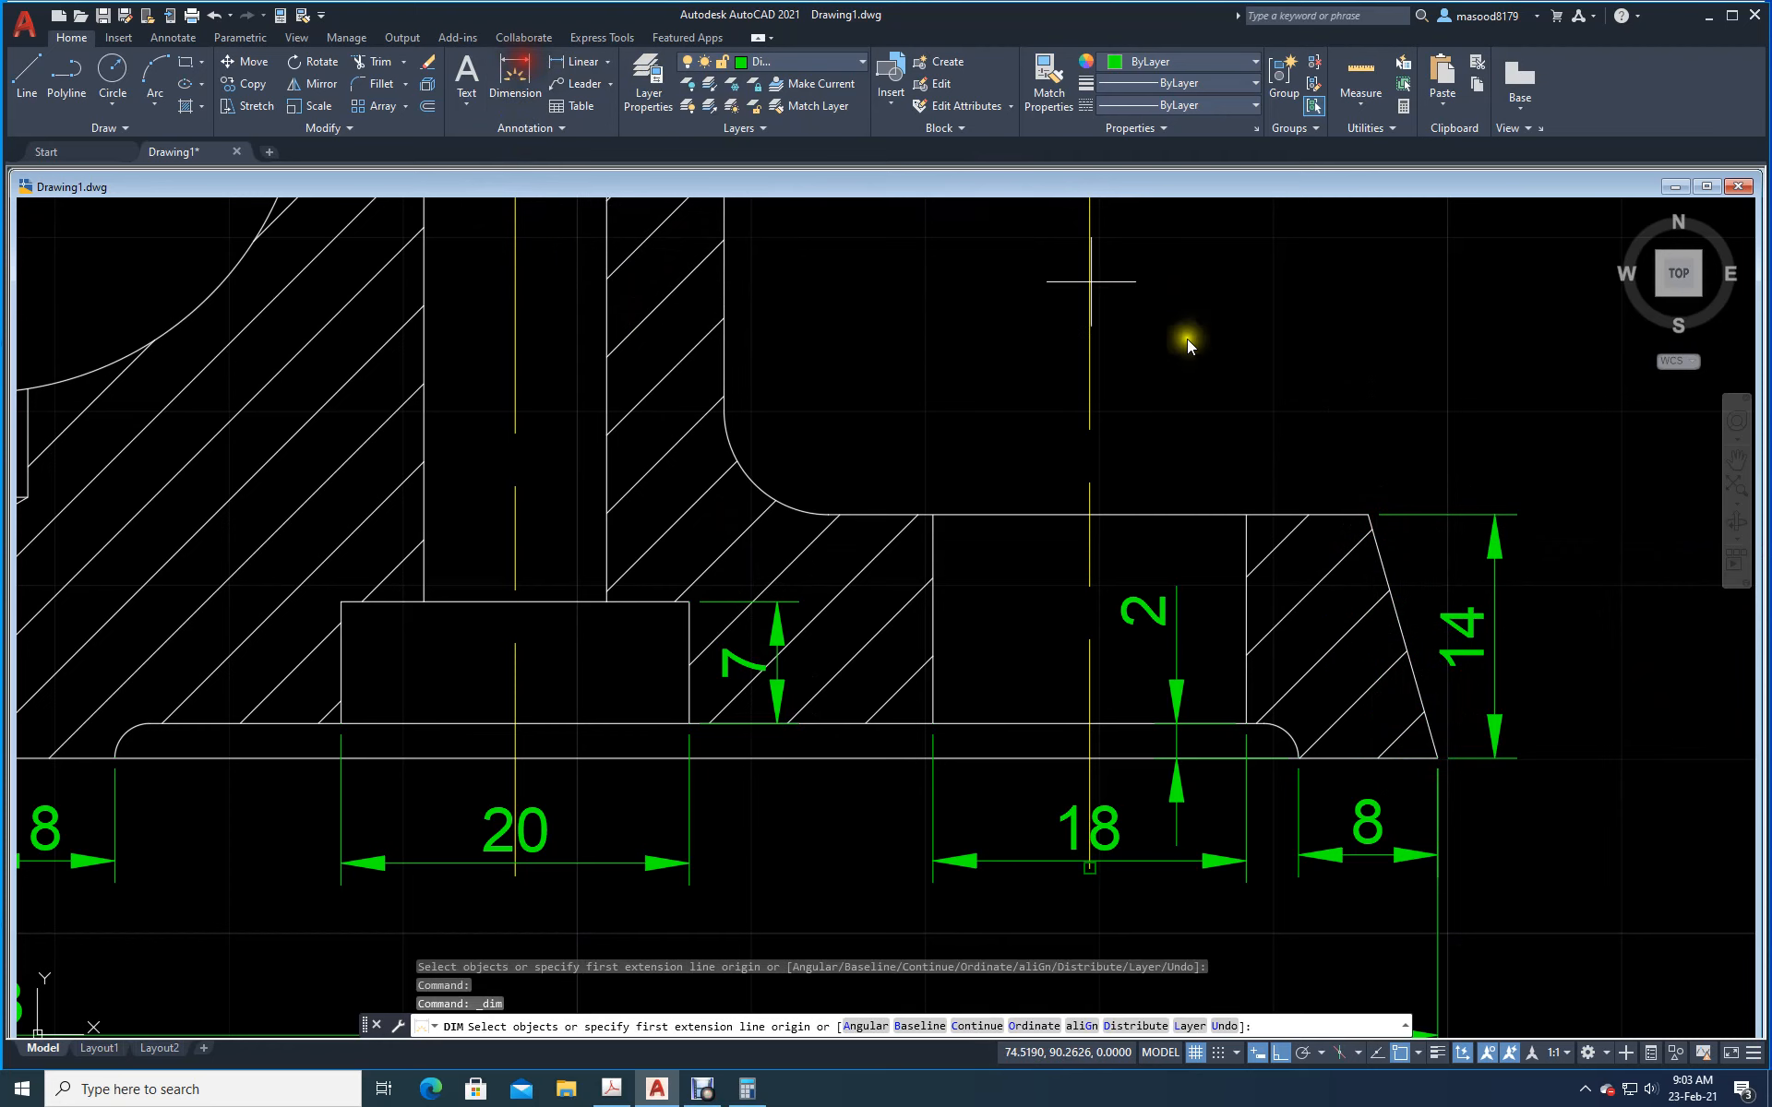
pyautogui.click(1438, 757)
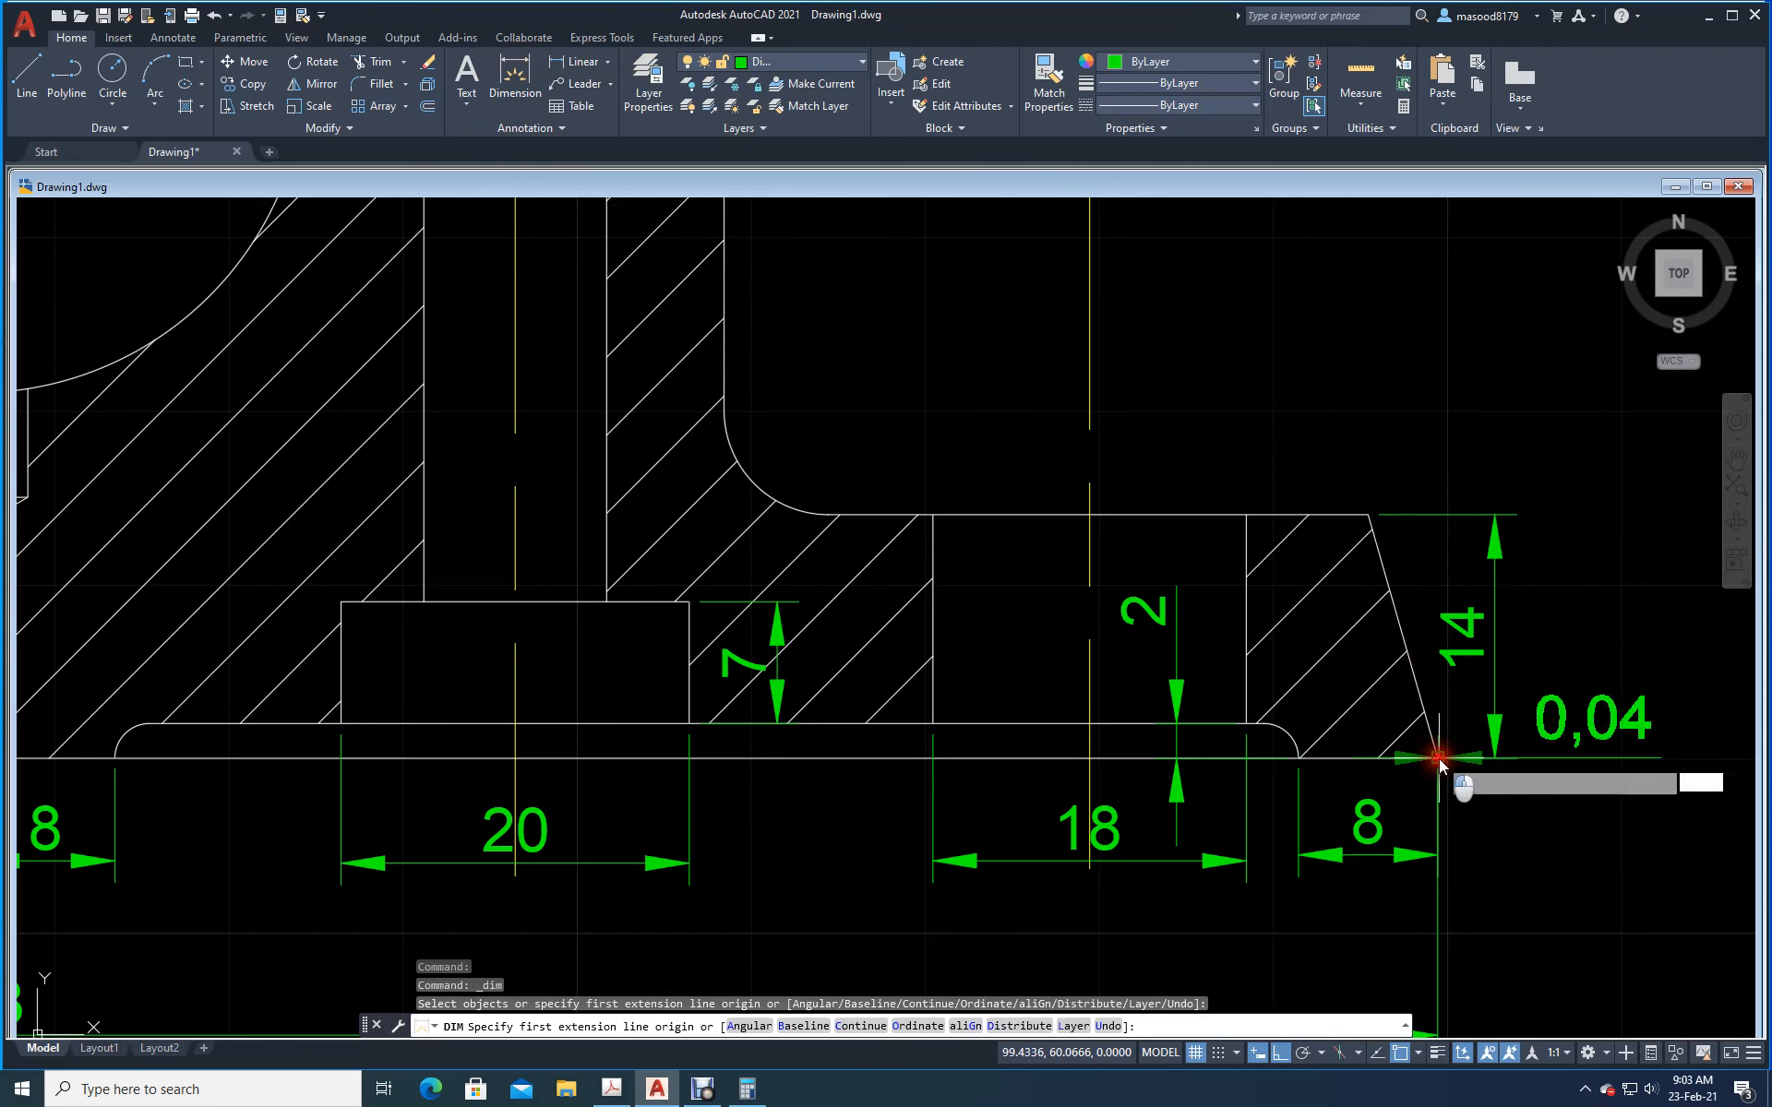
pyautogui.click(1369, 515)
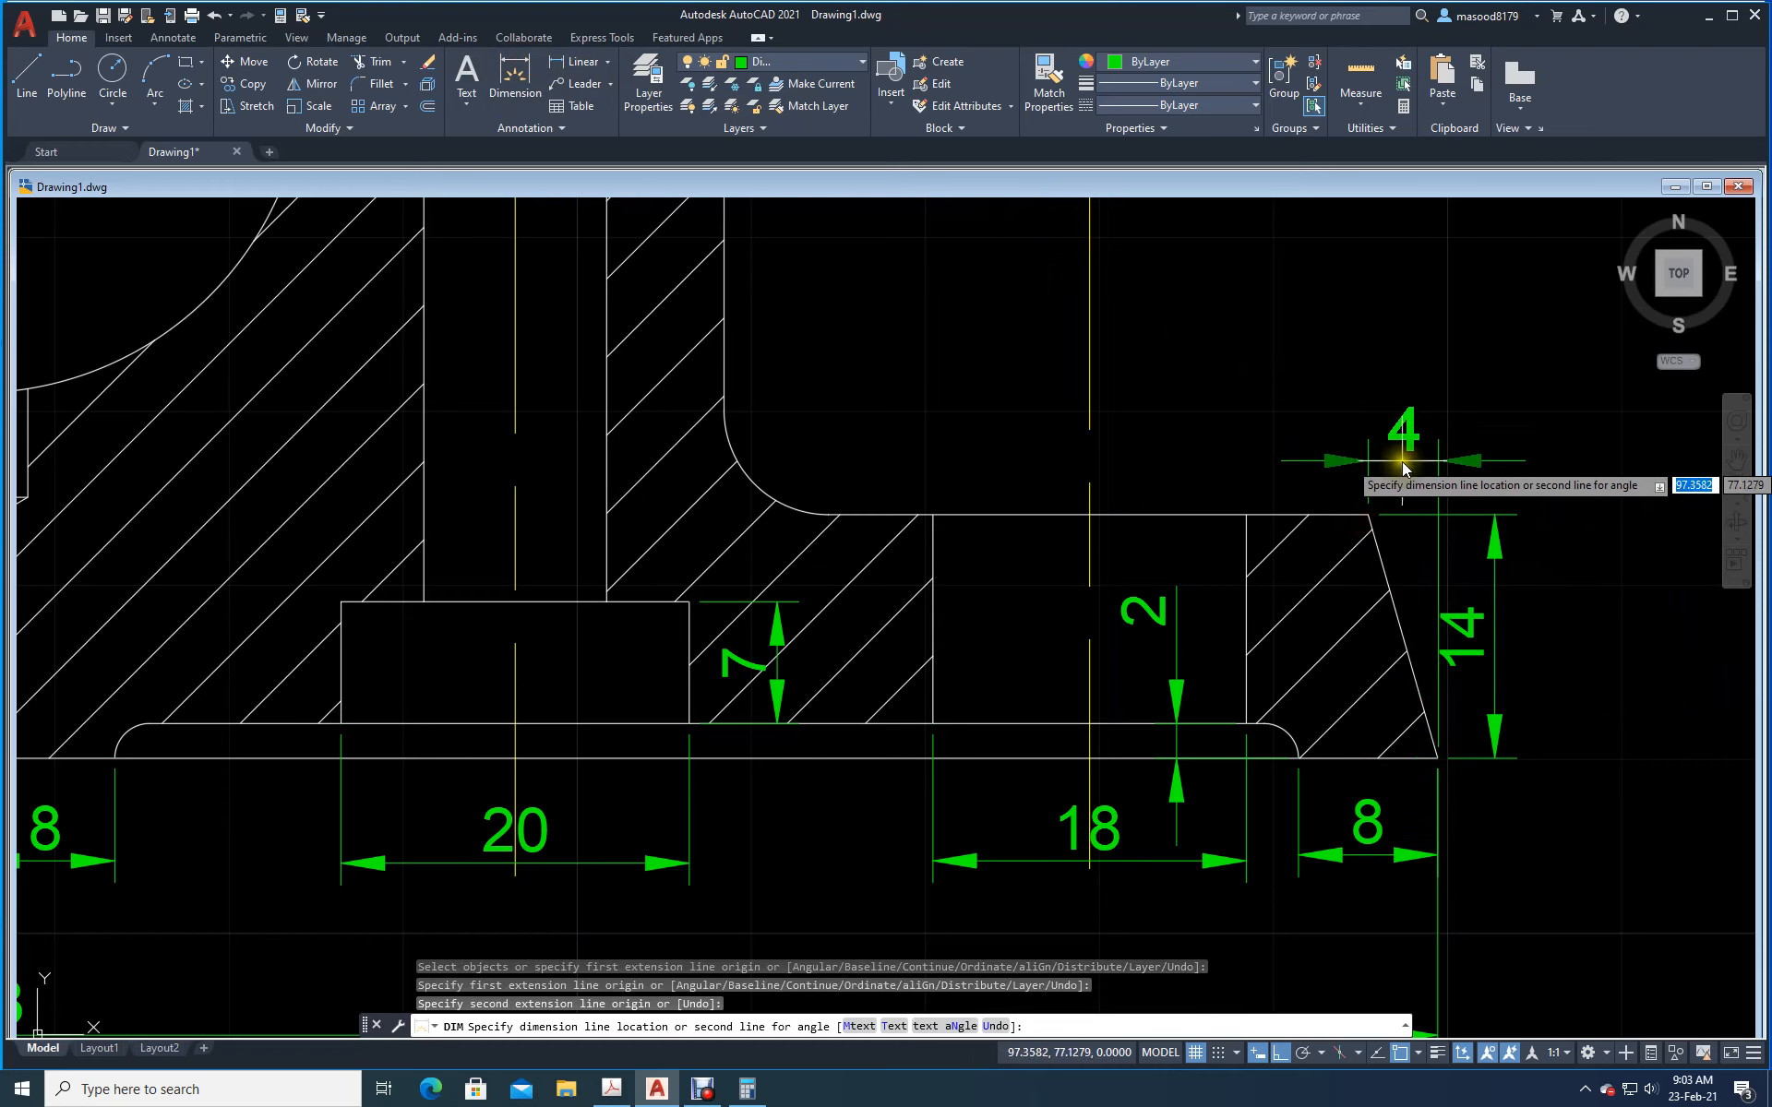
pyautogui.click(1403, 452)
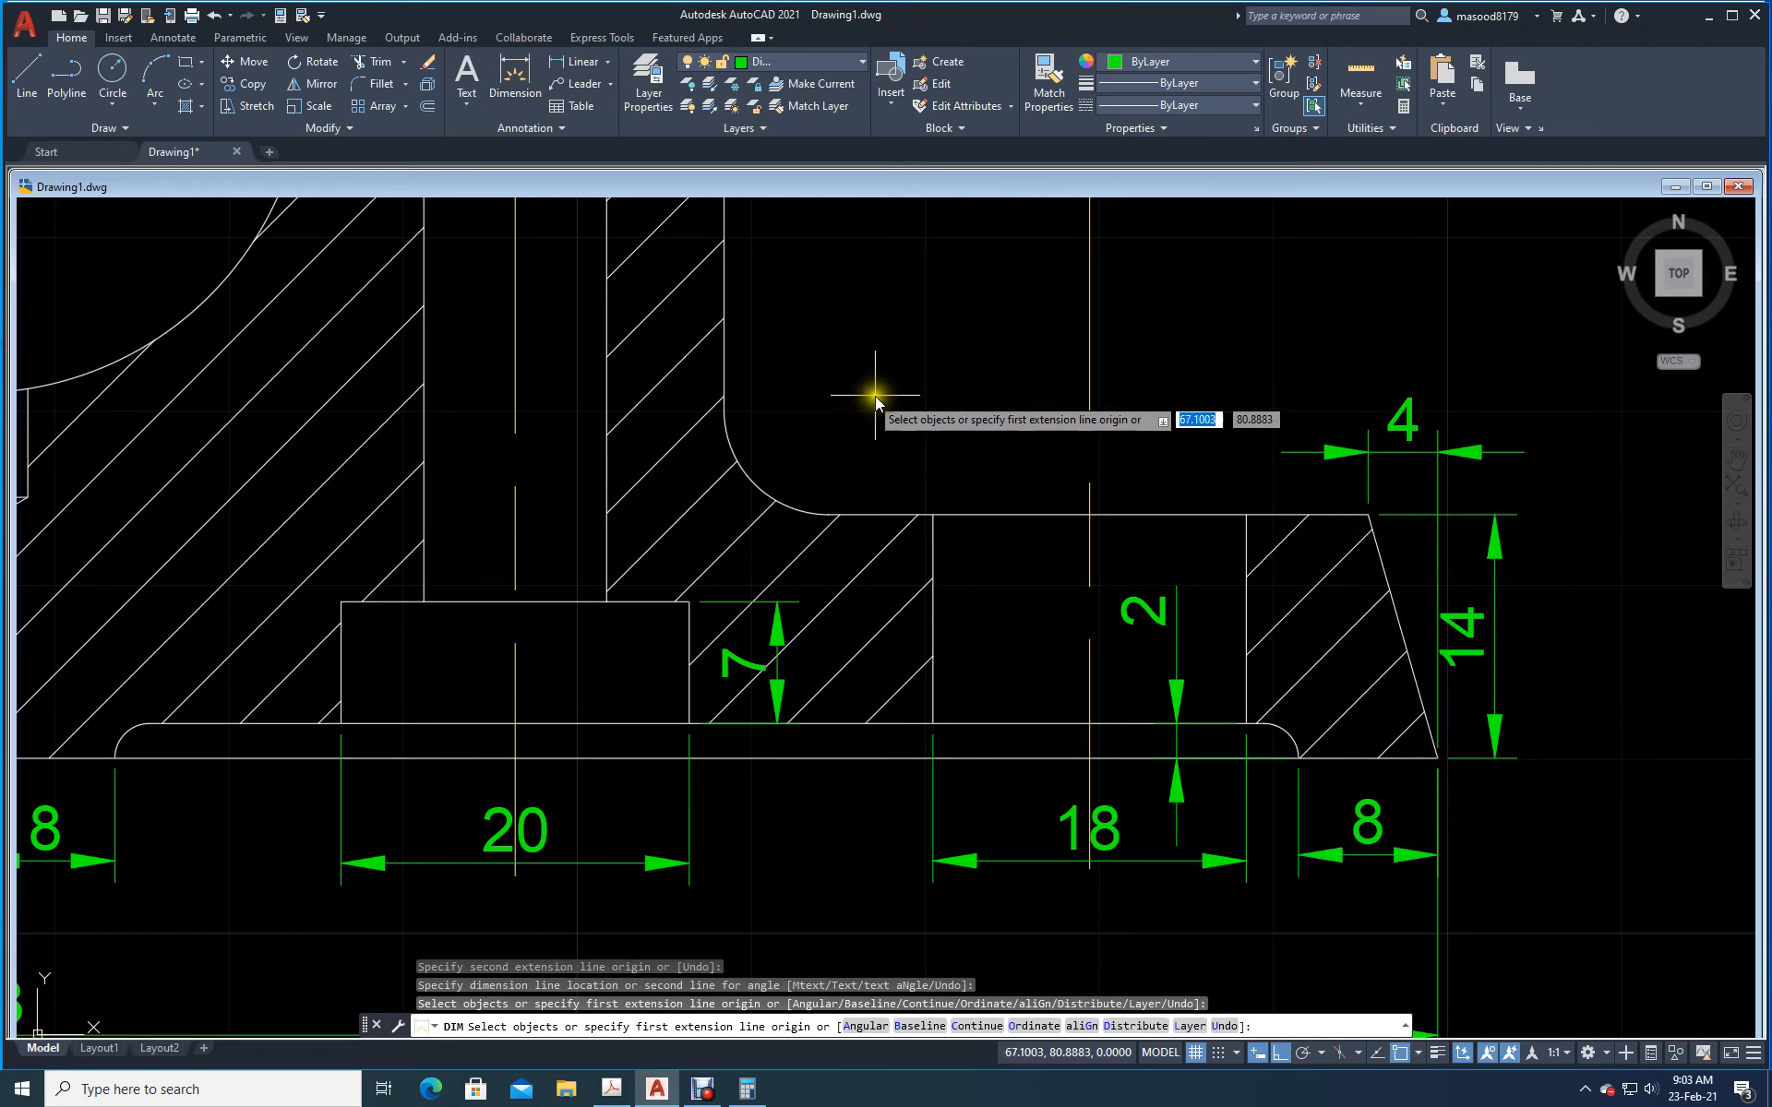
# Step: Add a radius dimension to the fillet between the right boss and the base, placing its text outside the hatched area
pyautogui.click(612, 69)
pyautogui.click(596, 243)
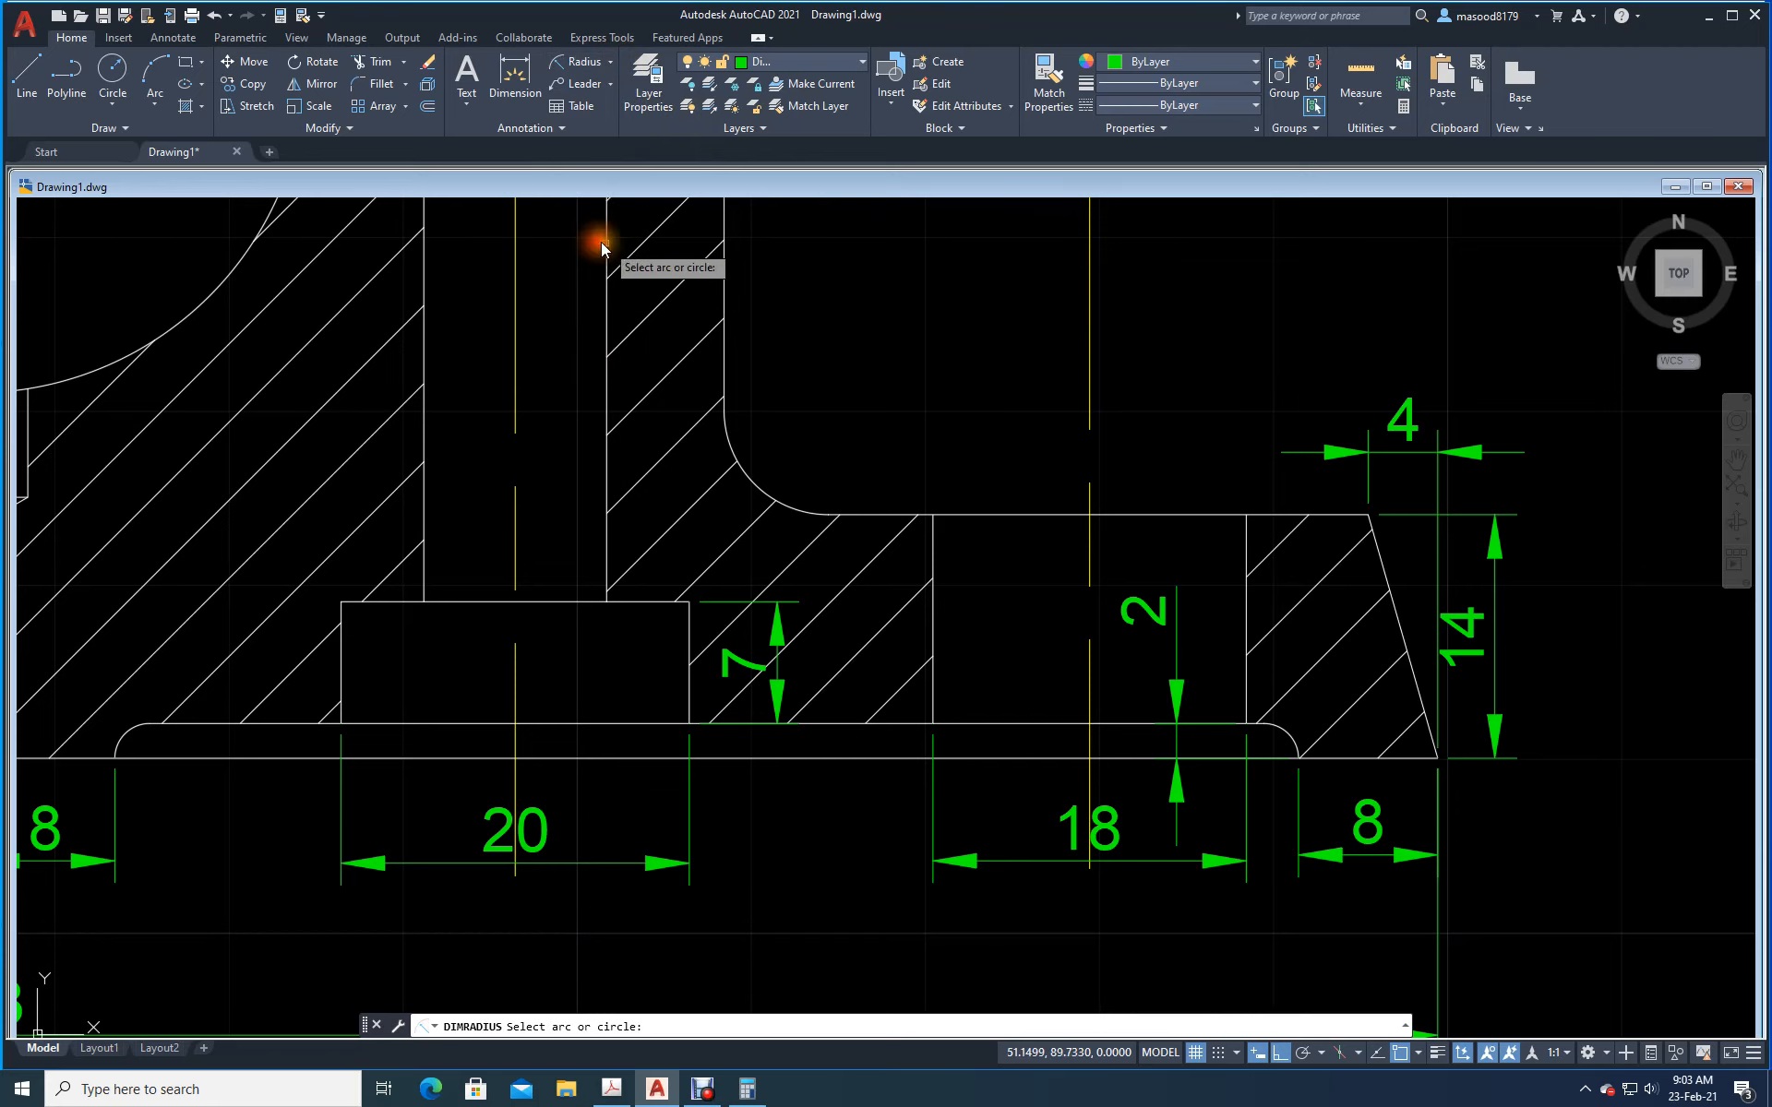
pyautogui.click(755, 488)
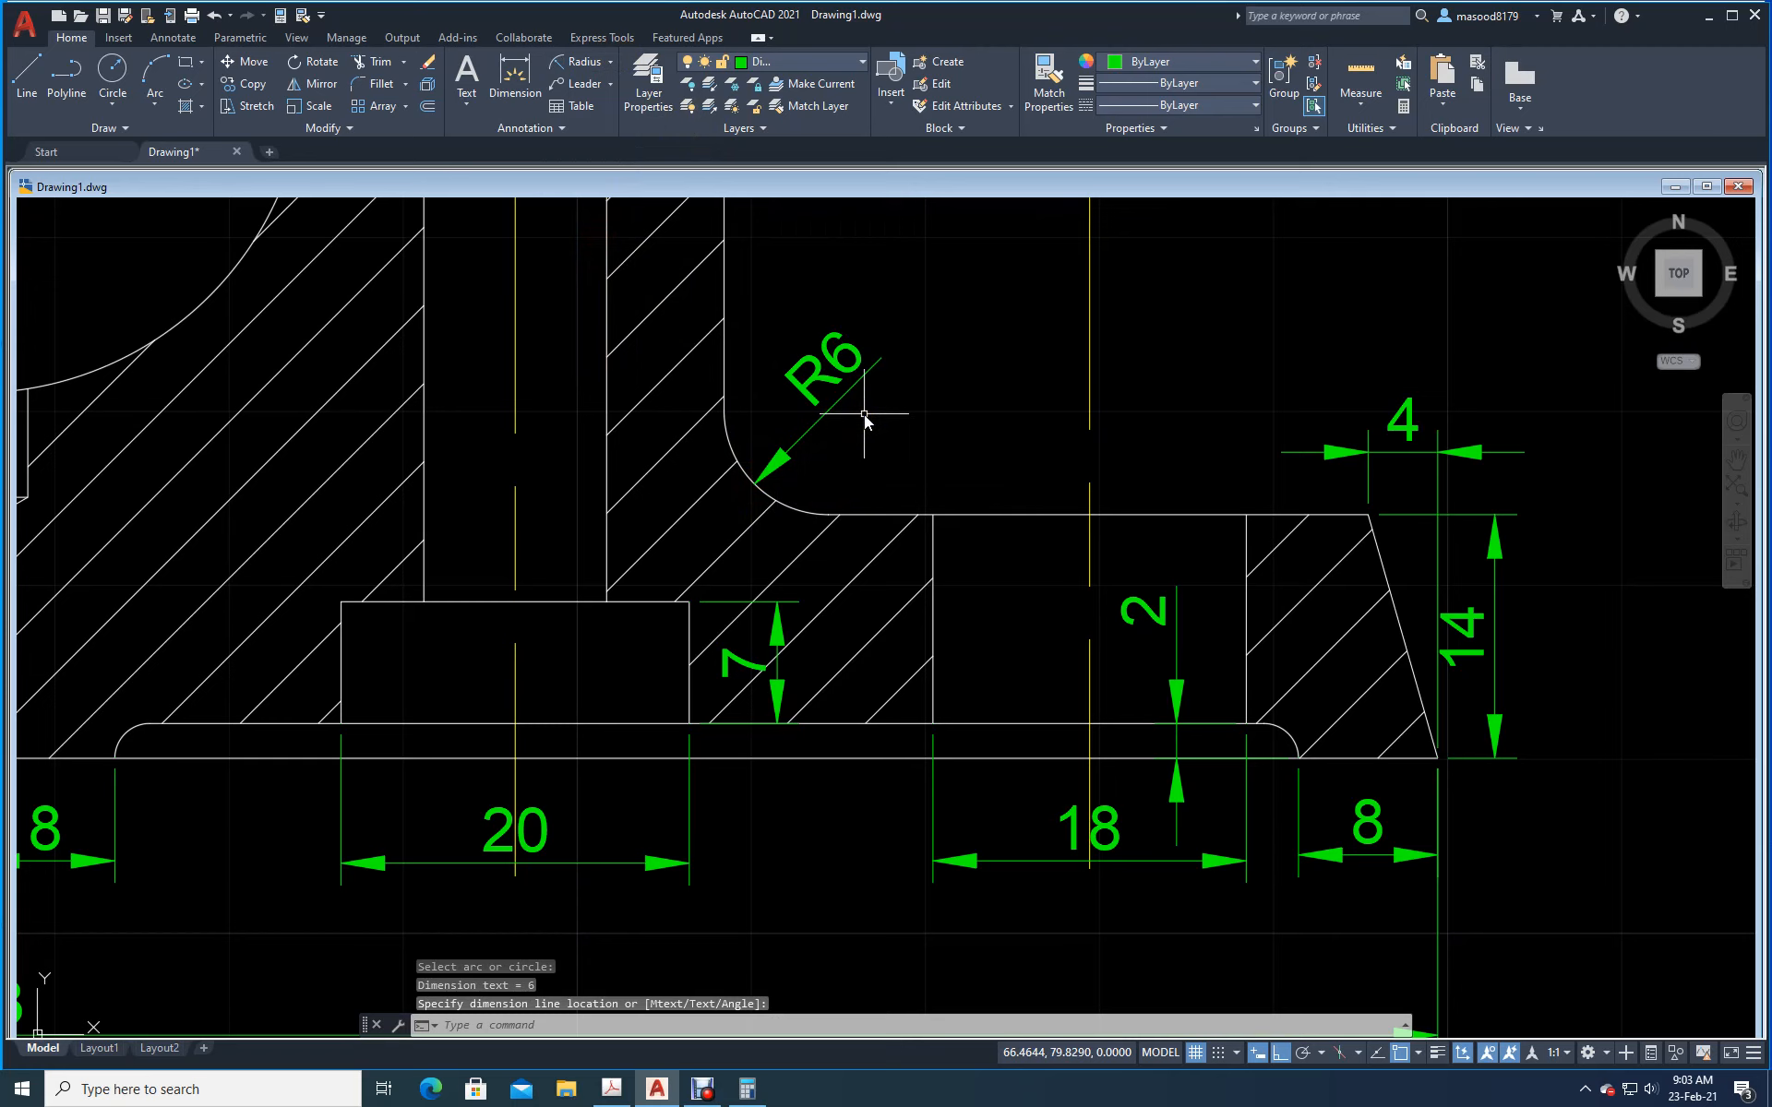
# Step: Dimension the right boss's bore width between its top corners, placing the dimension inside the bore just below the top edge
pyautogui.scroll(-2, 864, 413)
pyautogui.moveTo(890, 252)
pyautogui.mouseDown(button='middle')
pyautogui.moveTo(1031, 511)
pyautogui.moveTo(1024, 478)
pyautogui.mouseUp(button='middle')
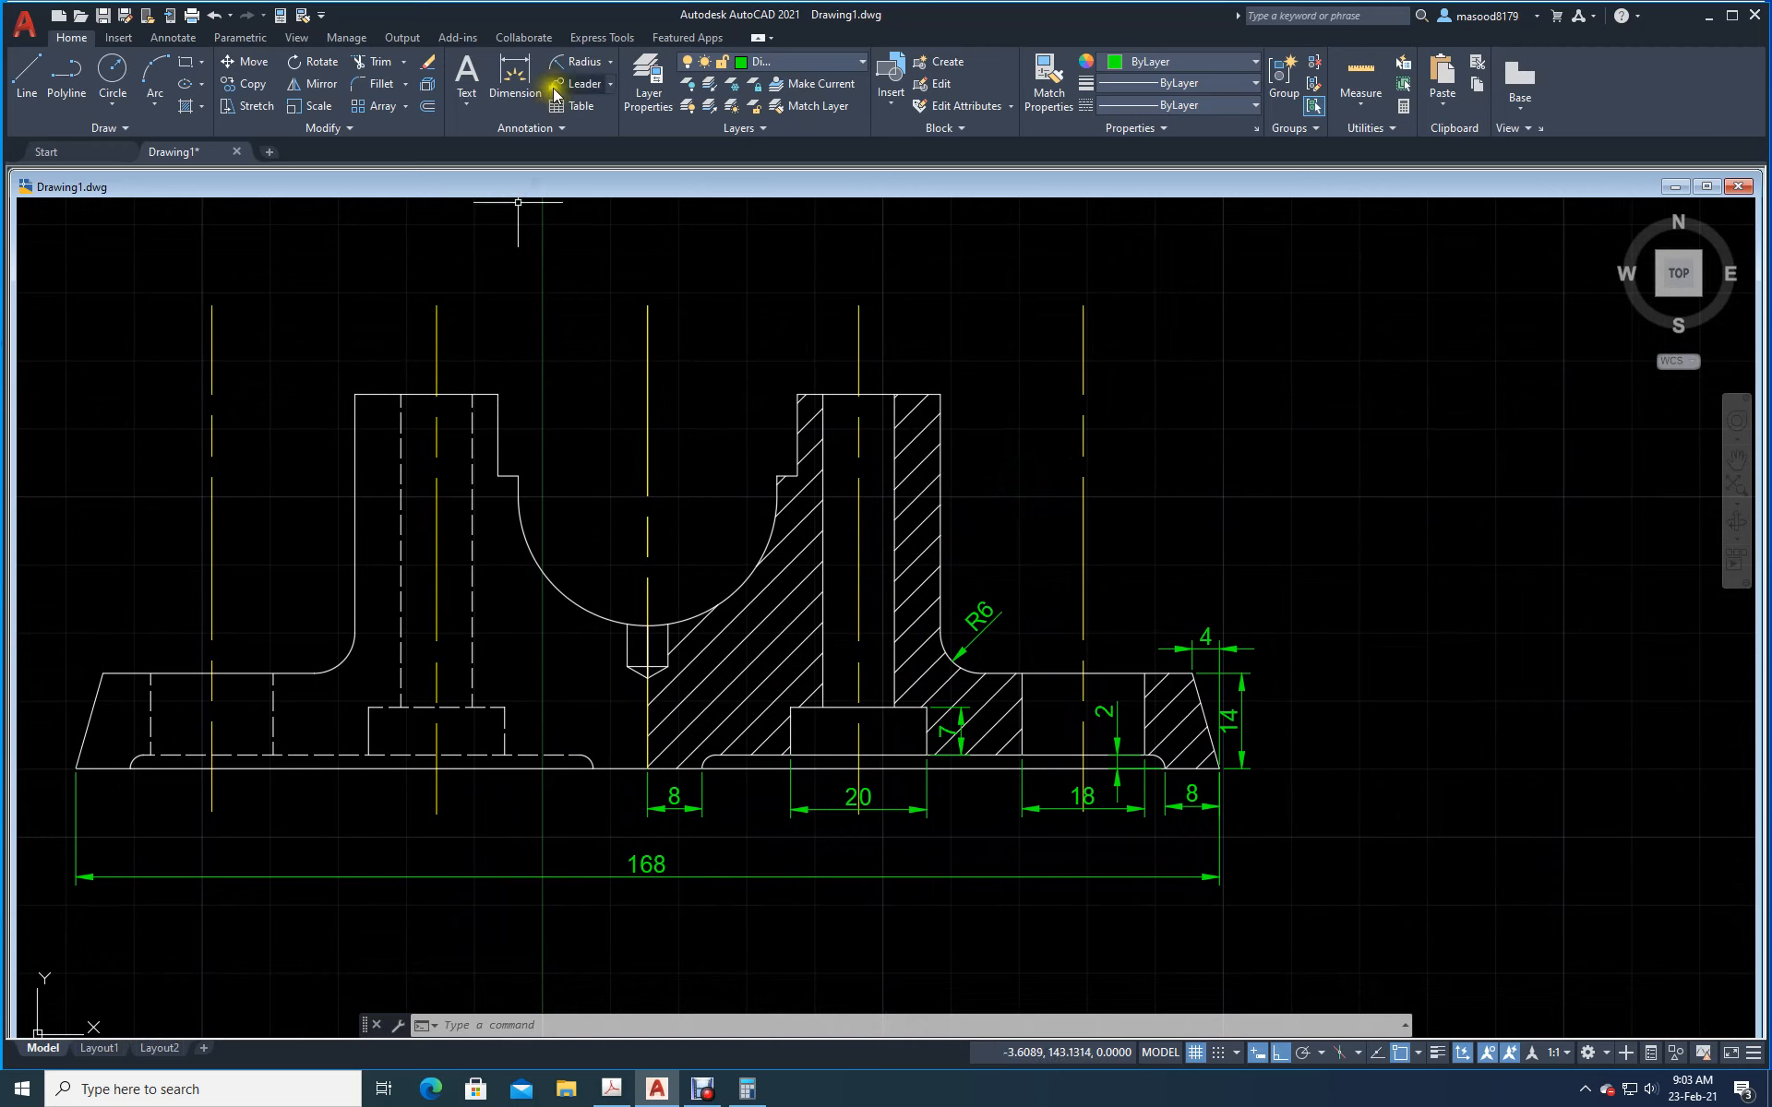
pyautogui.click(514, 67)
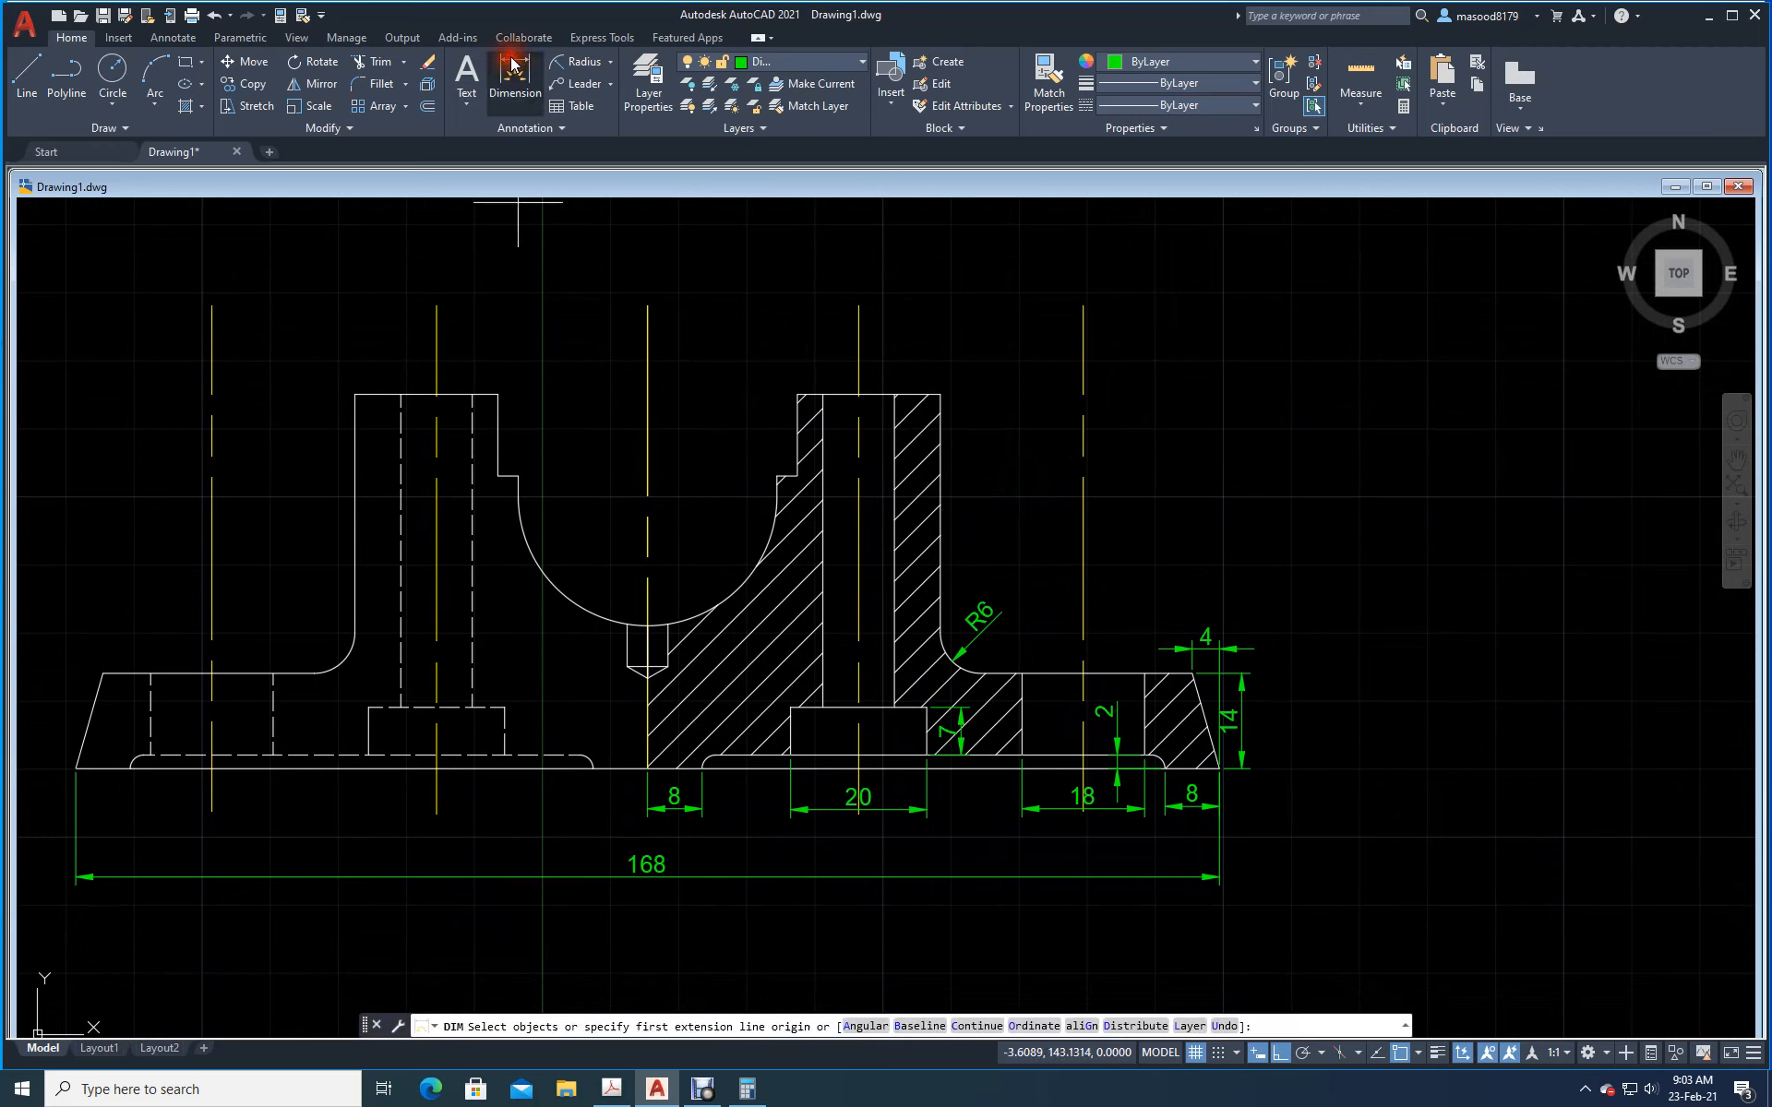
pyautogui.click(893, 396)
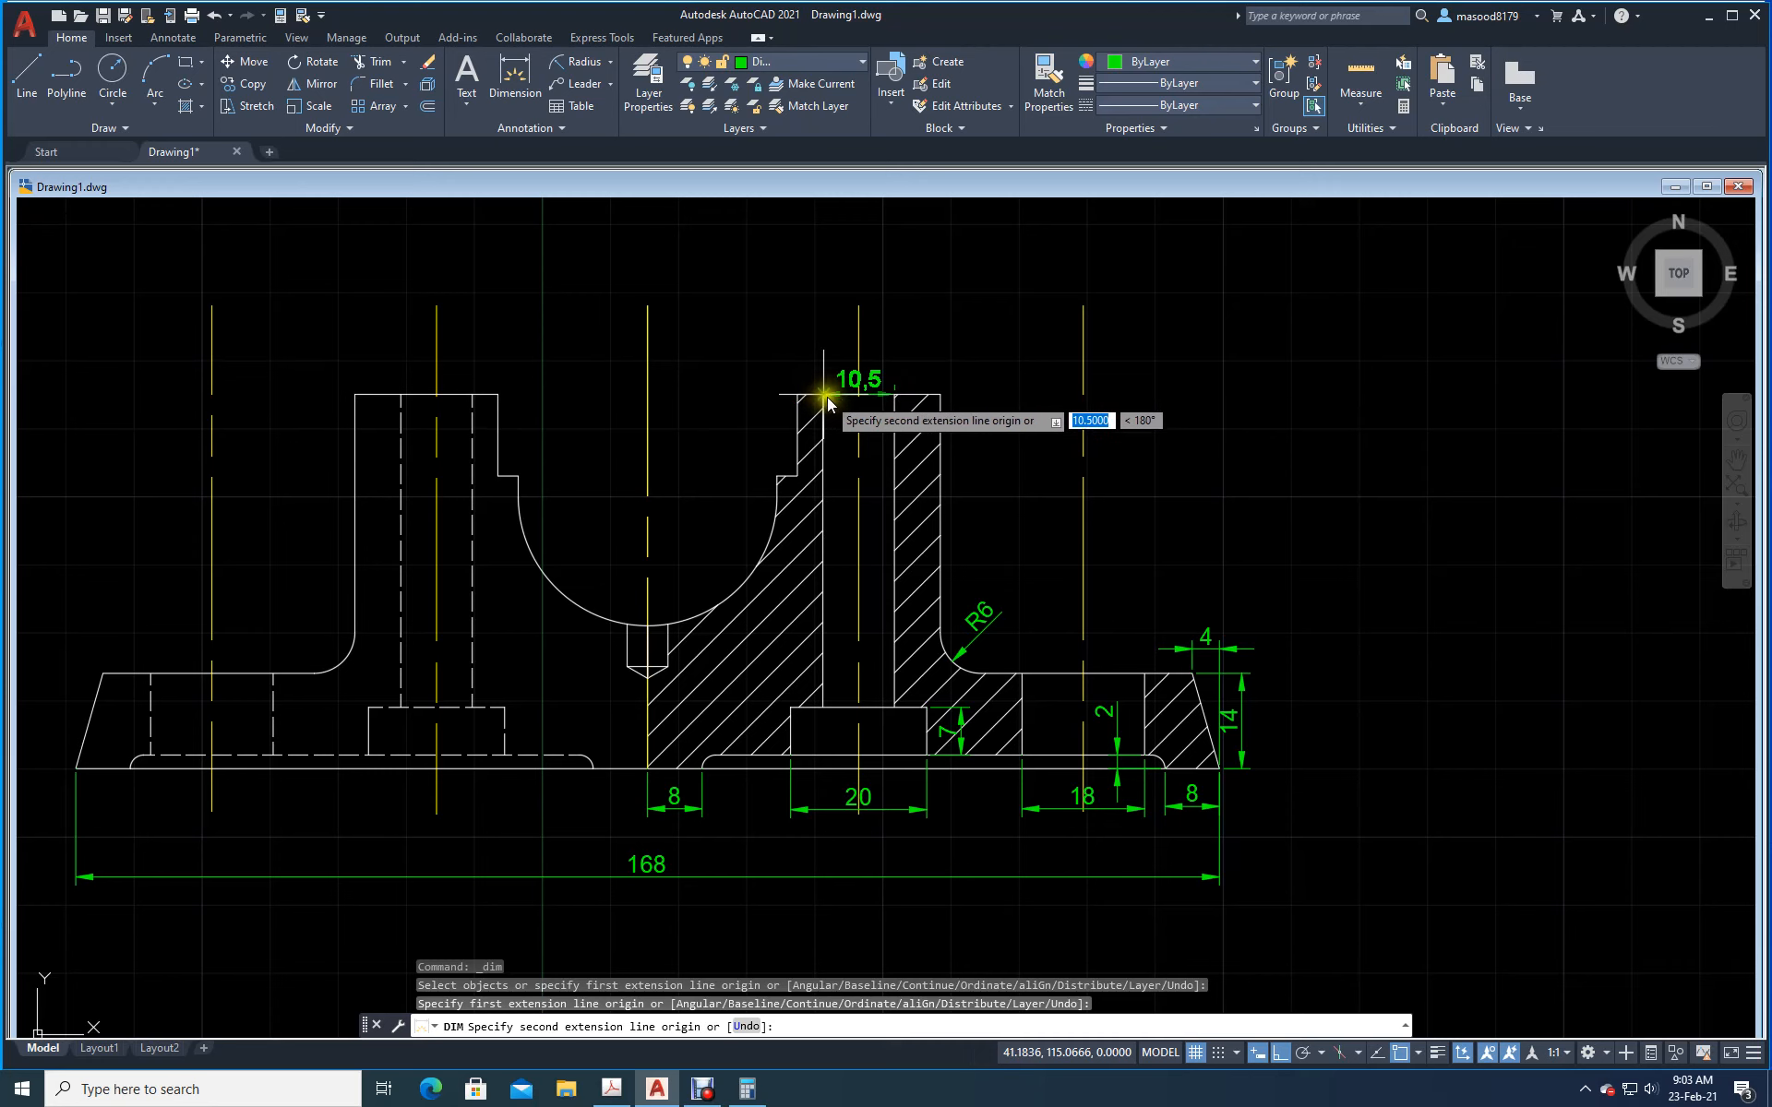
pyautogui.click(827, 397)
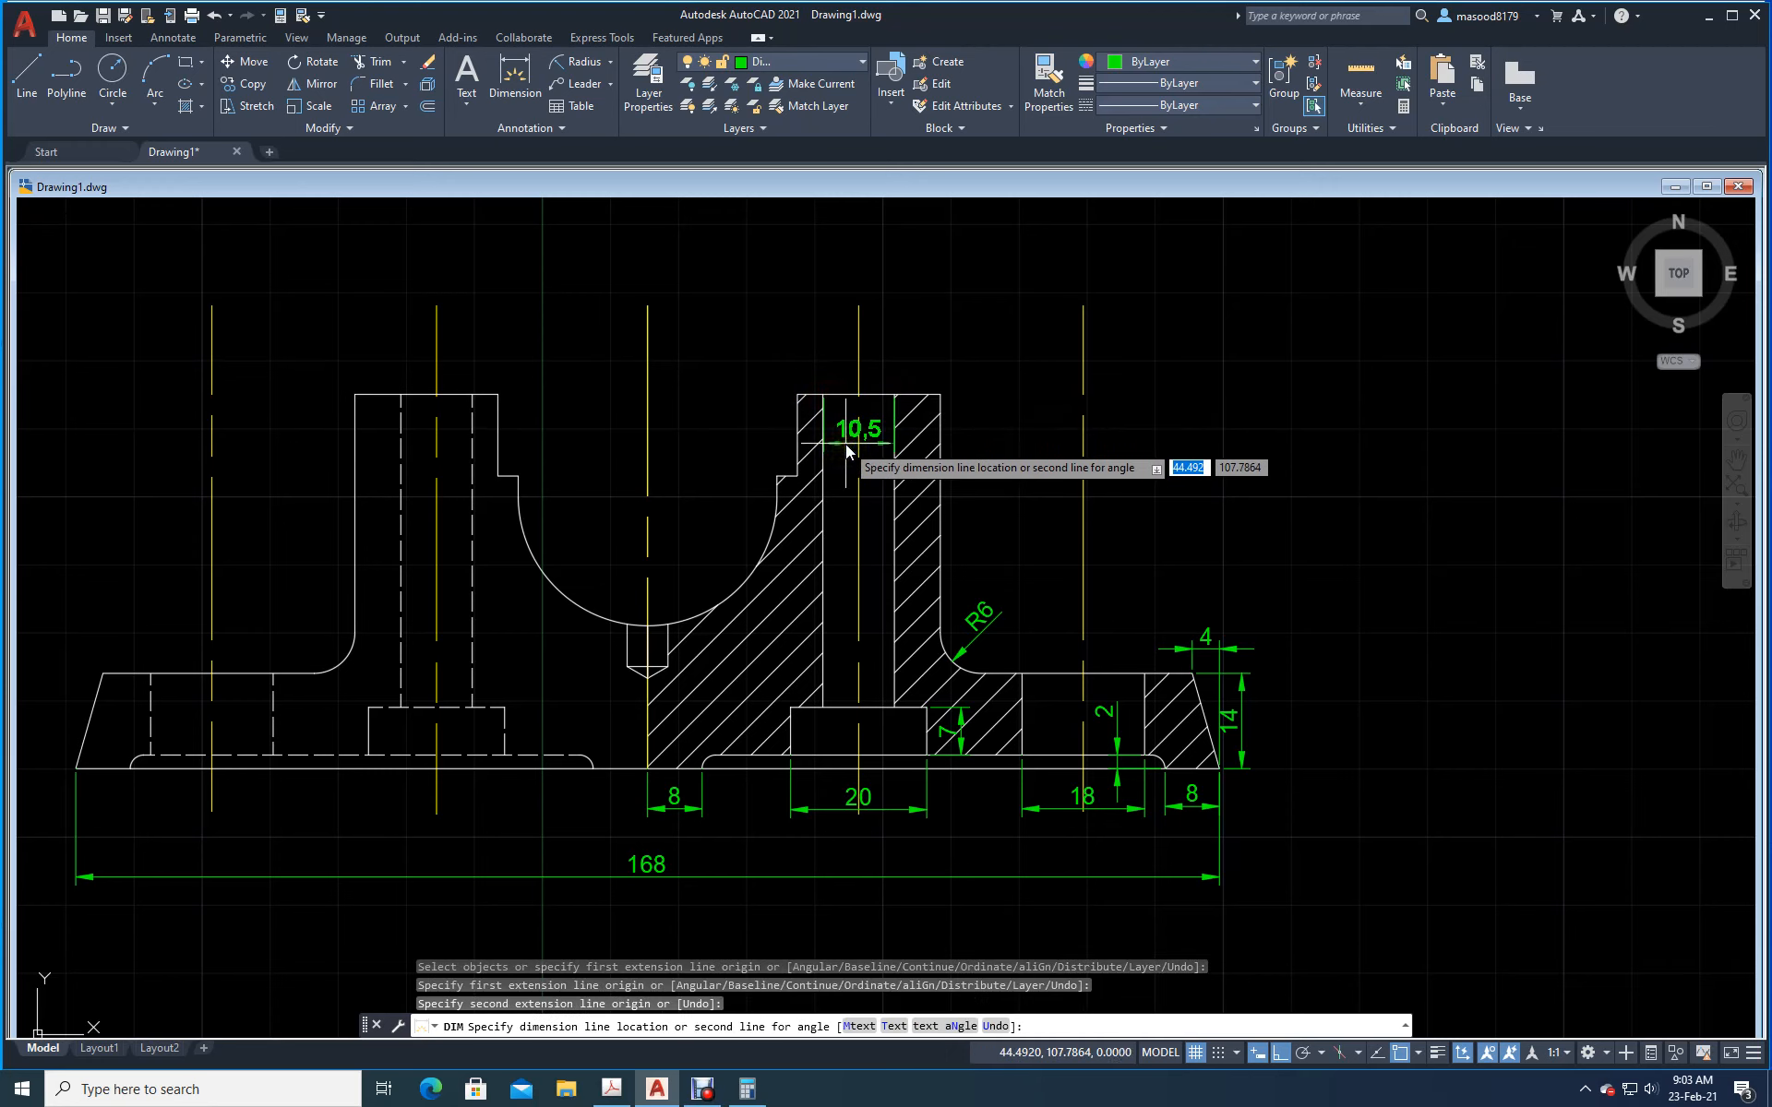
pyautogui.click(846, 445)
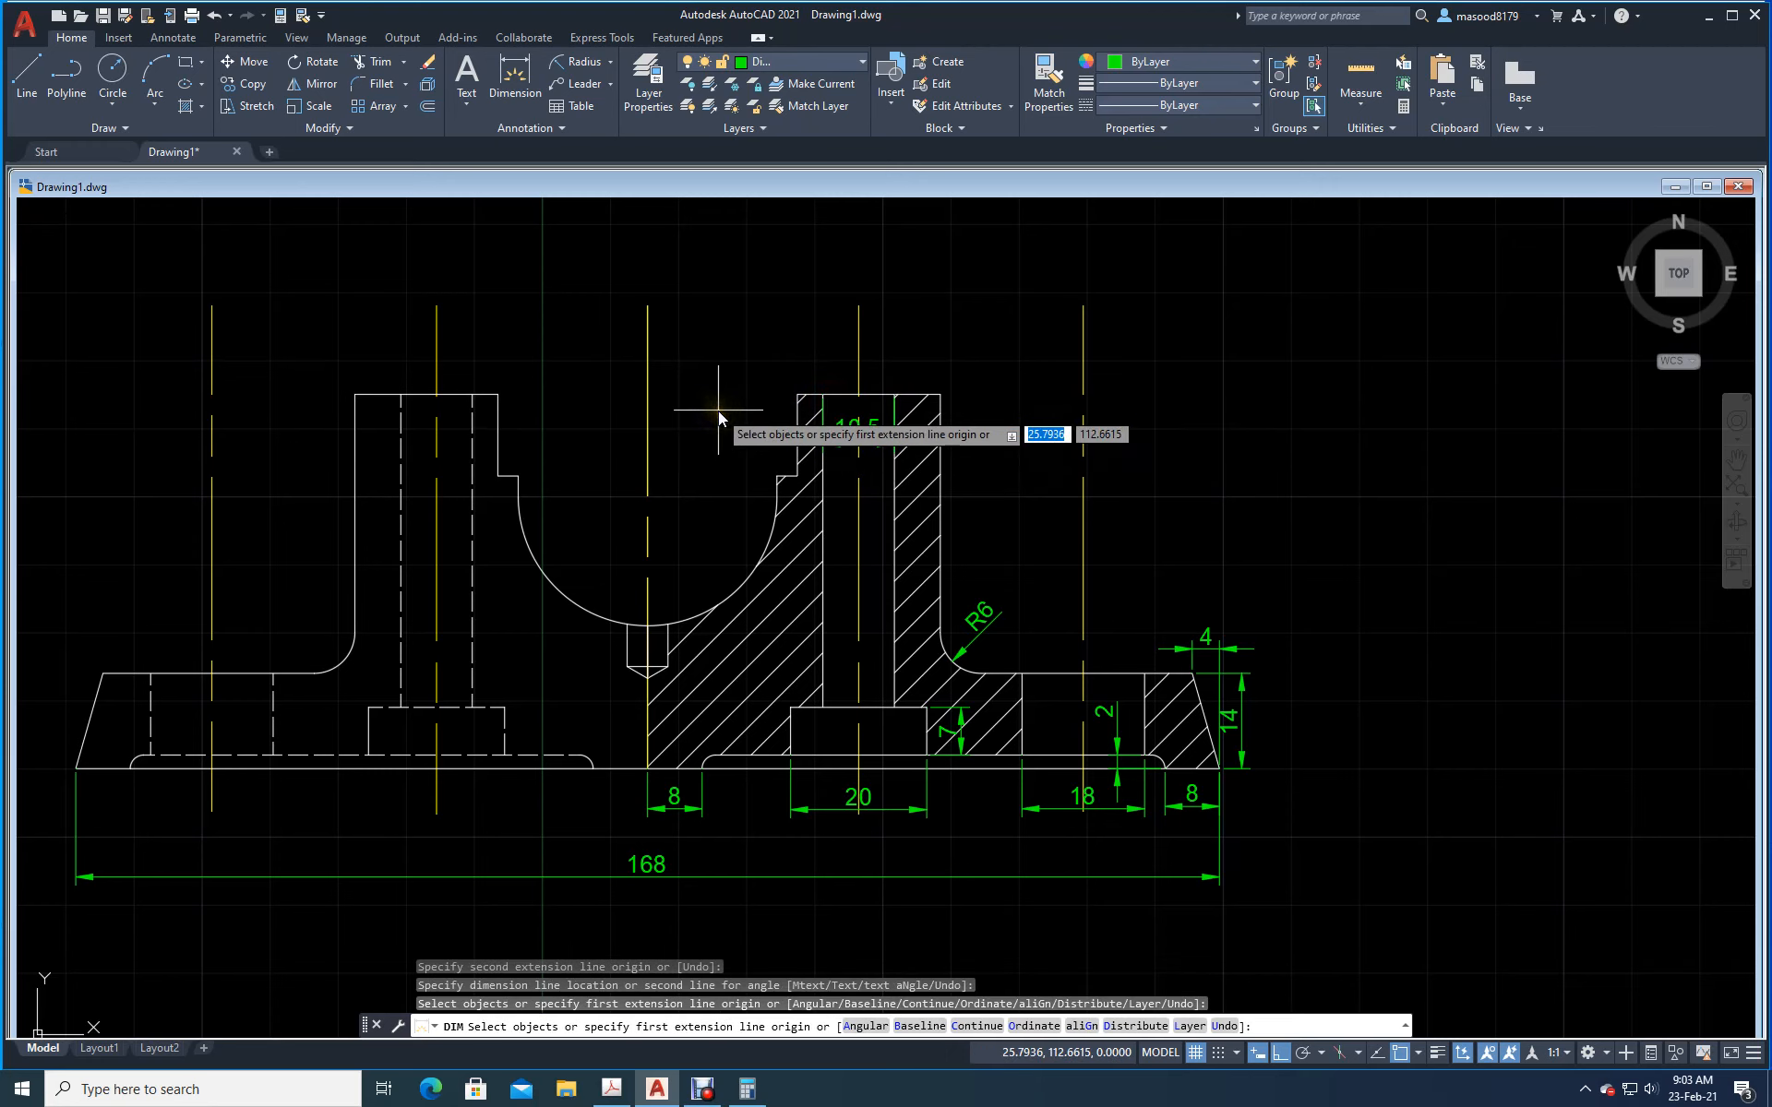
pyautogui.click(514, 78)
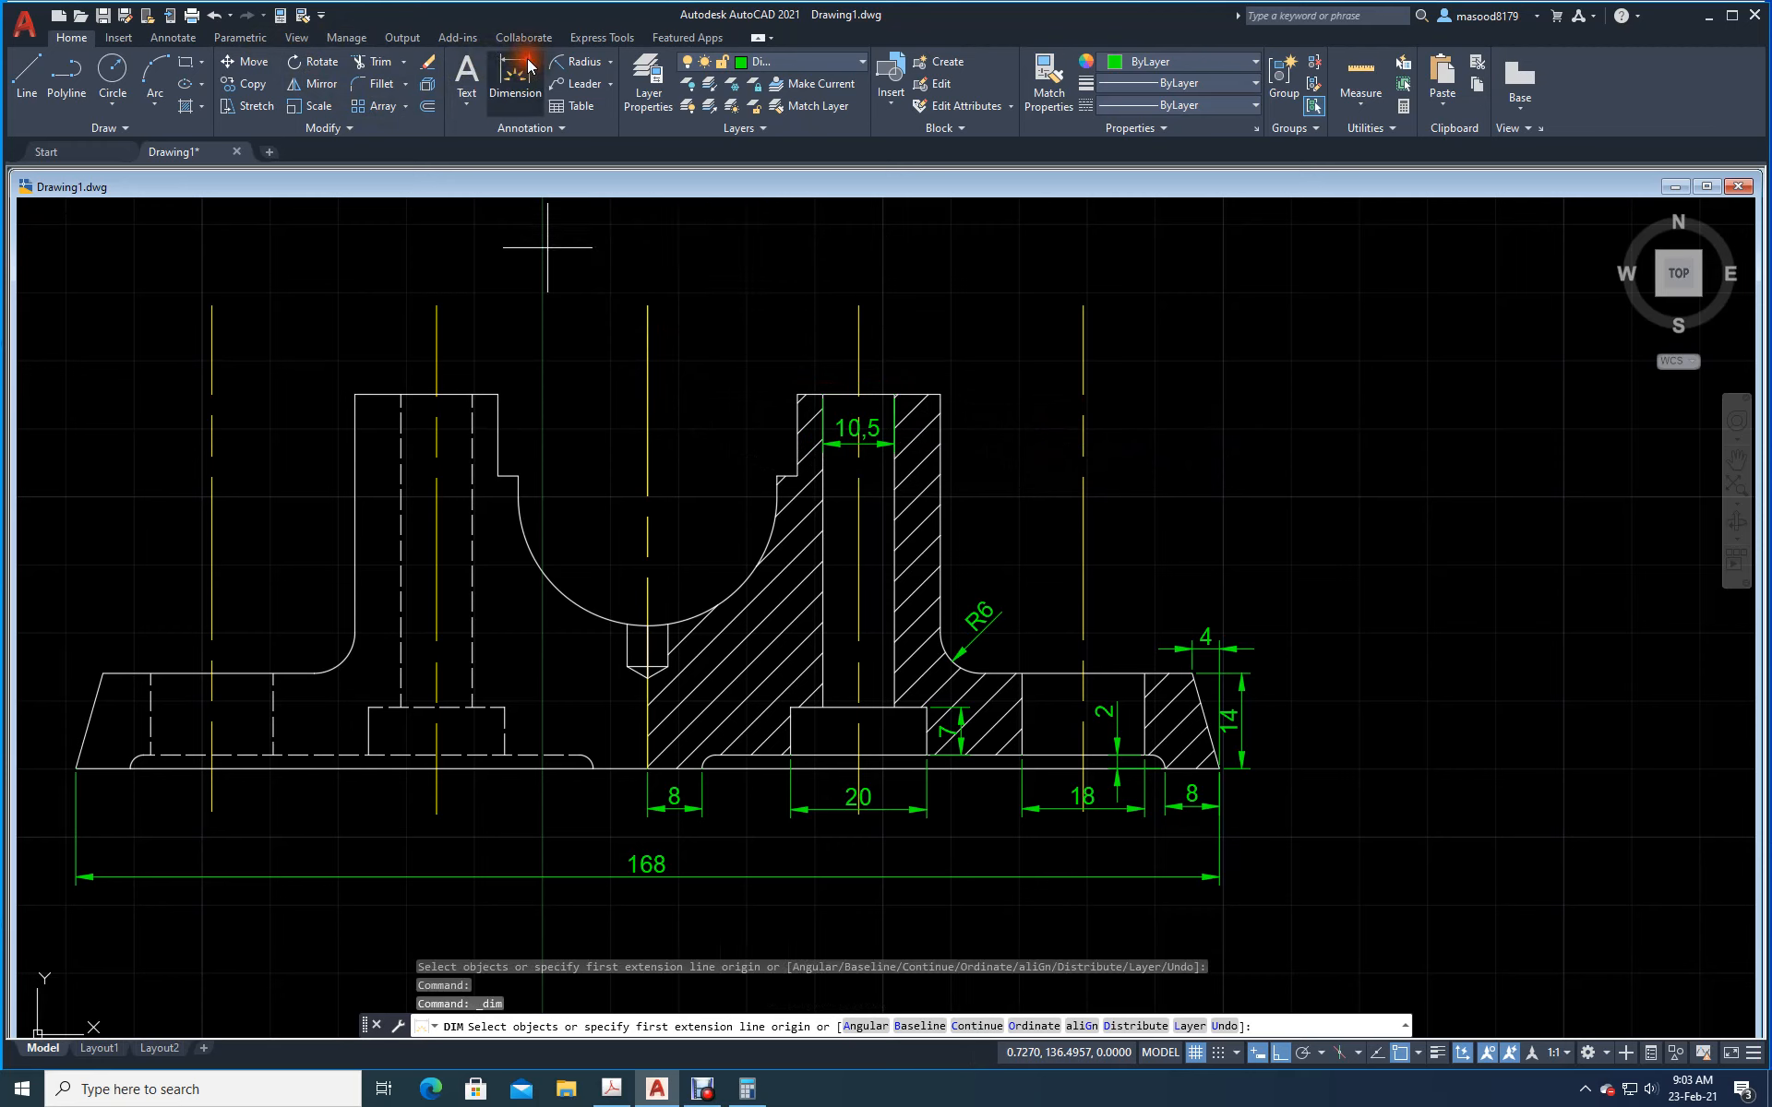
pyautogui.click(358, 406)
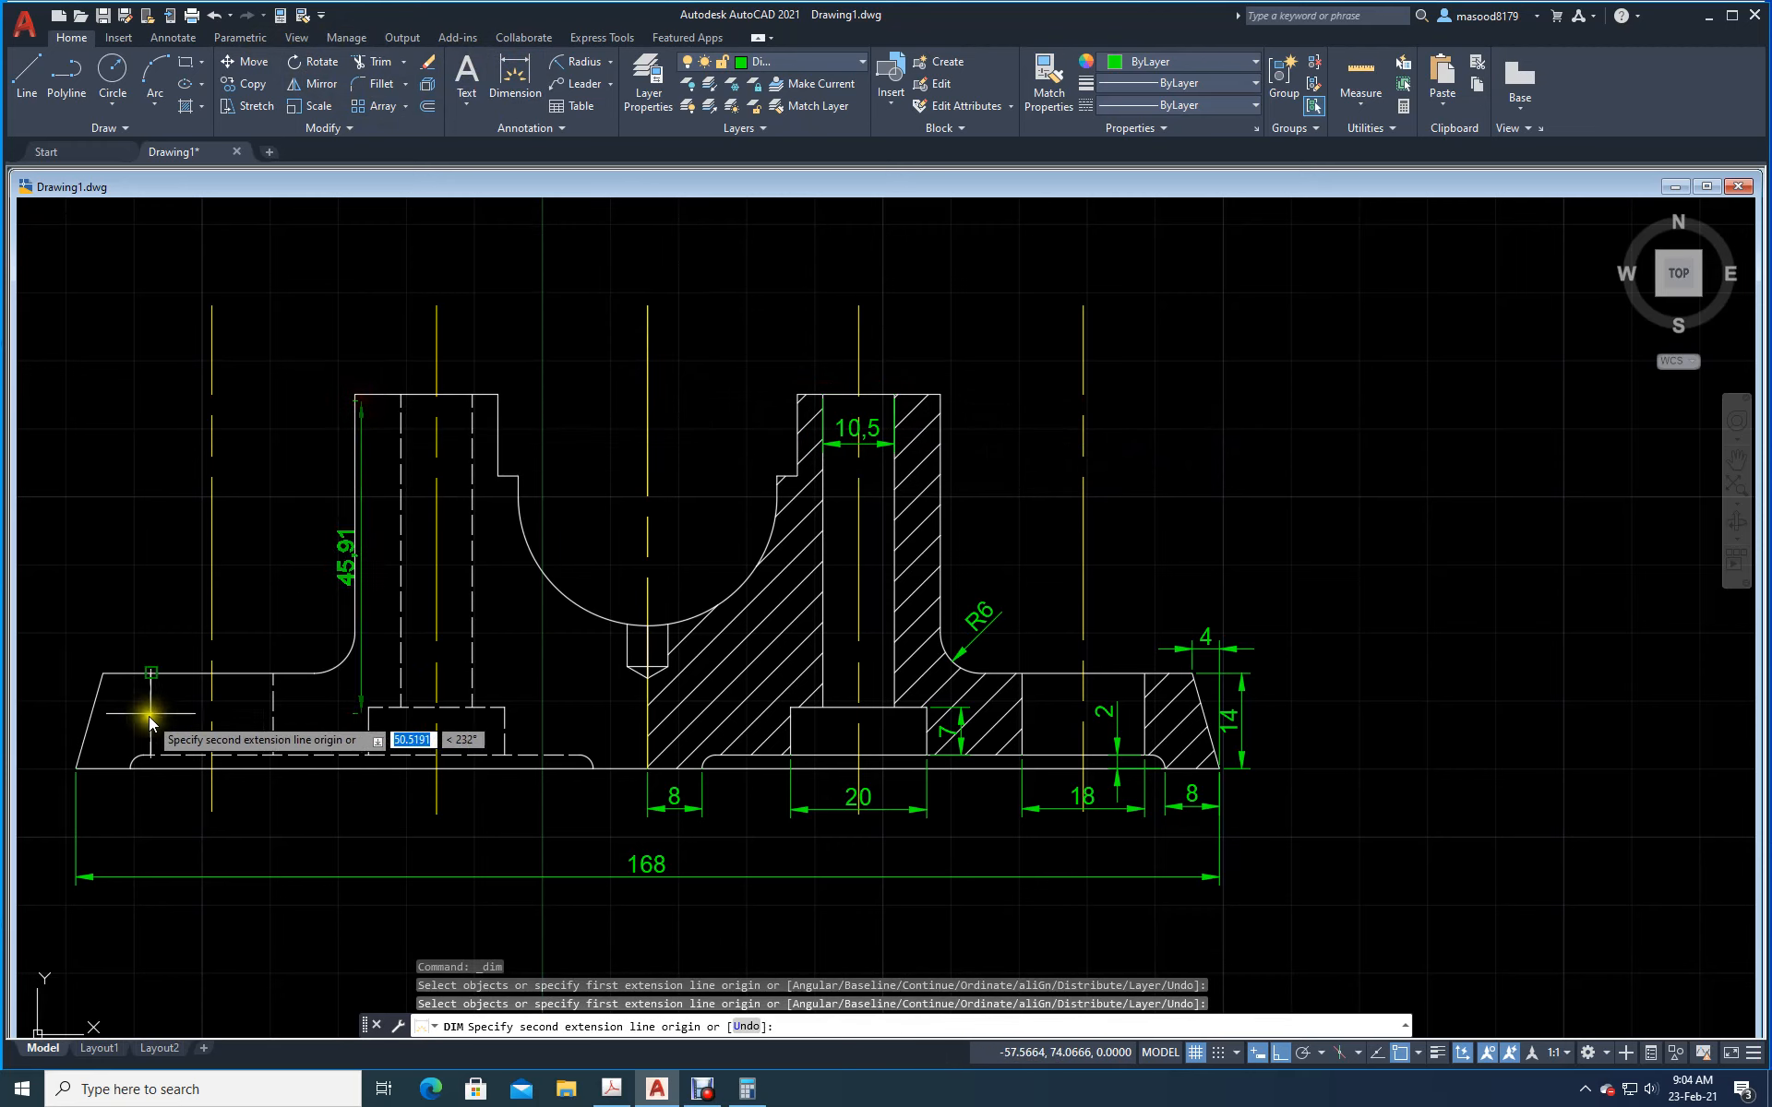
pyautogui.click(78, 768)
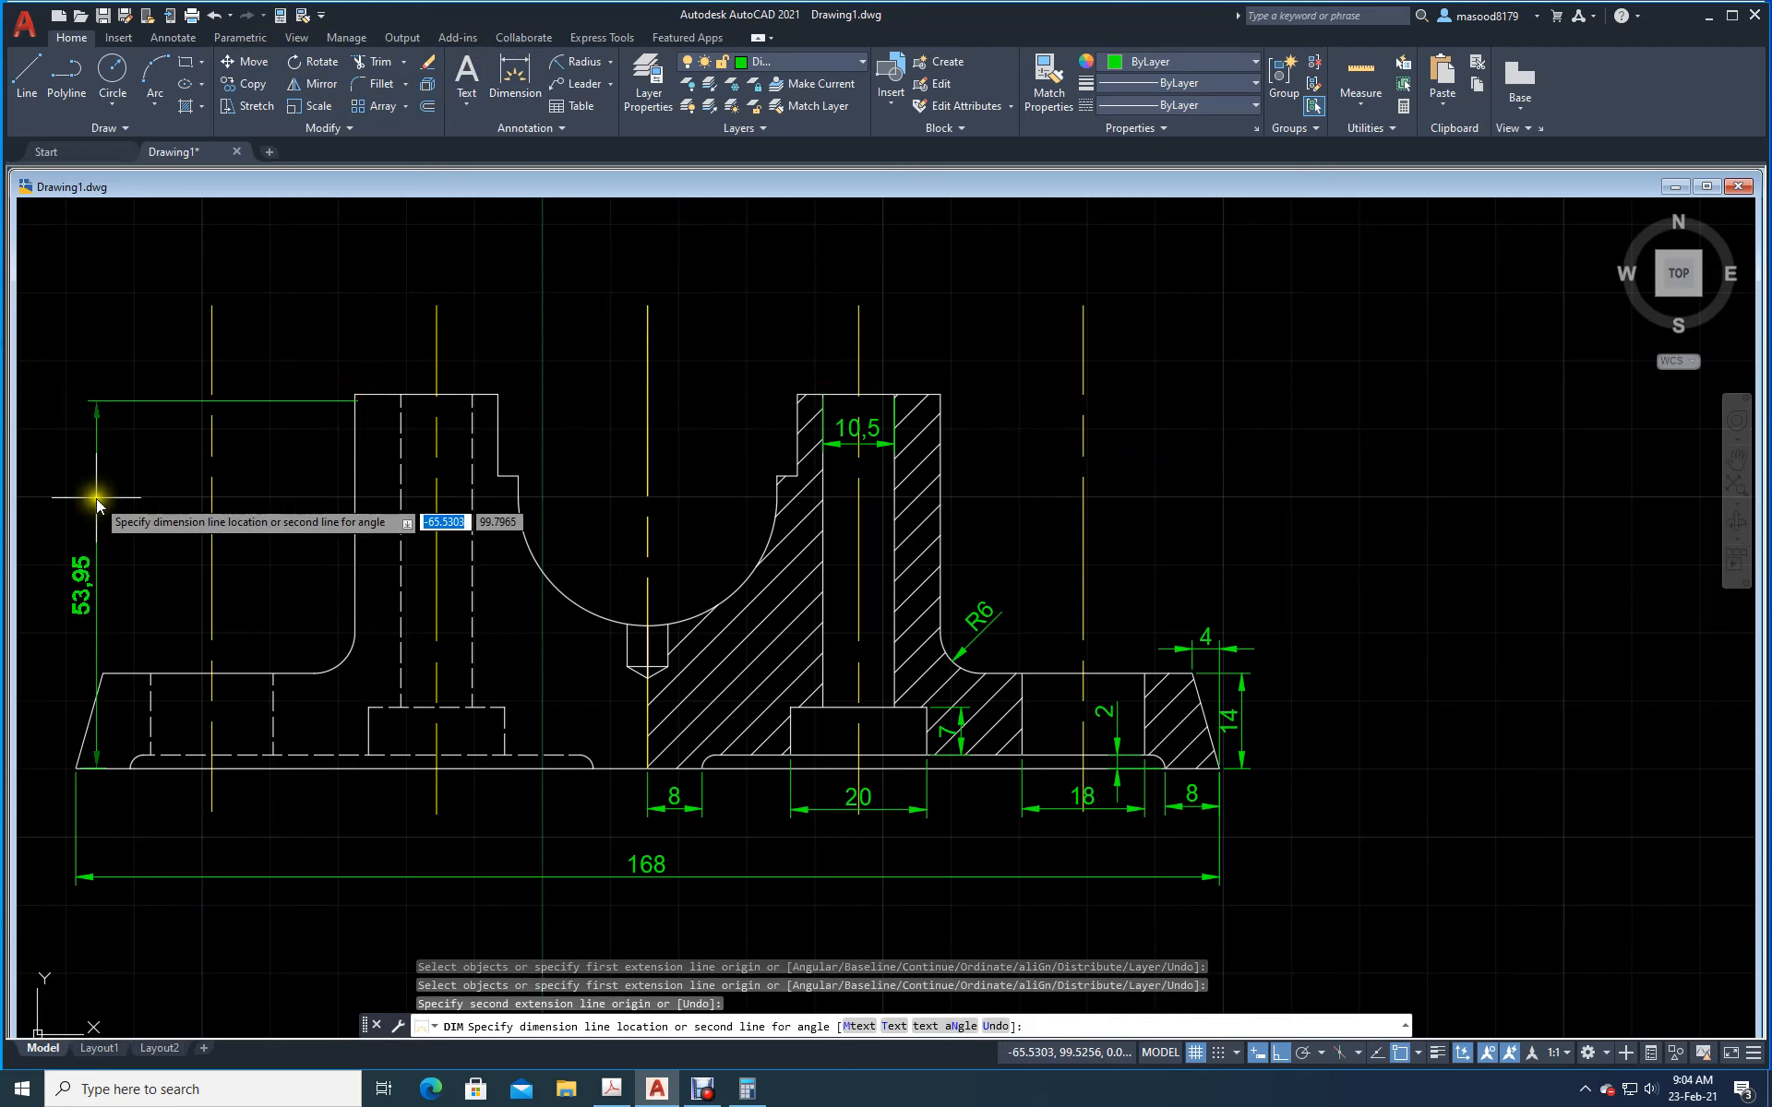
pyautogui.press('Escape')
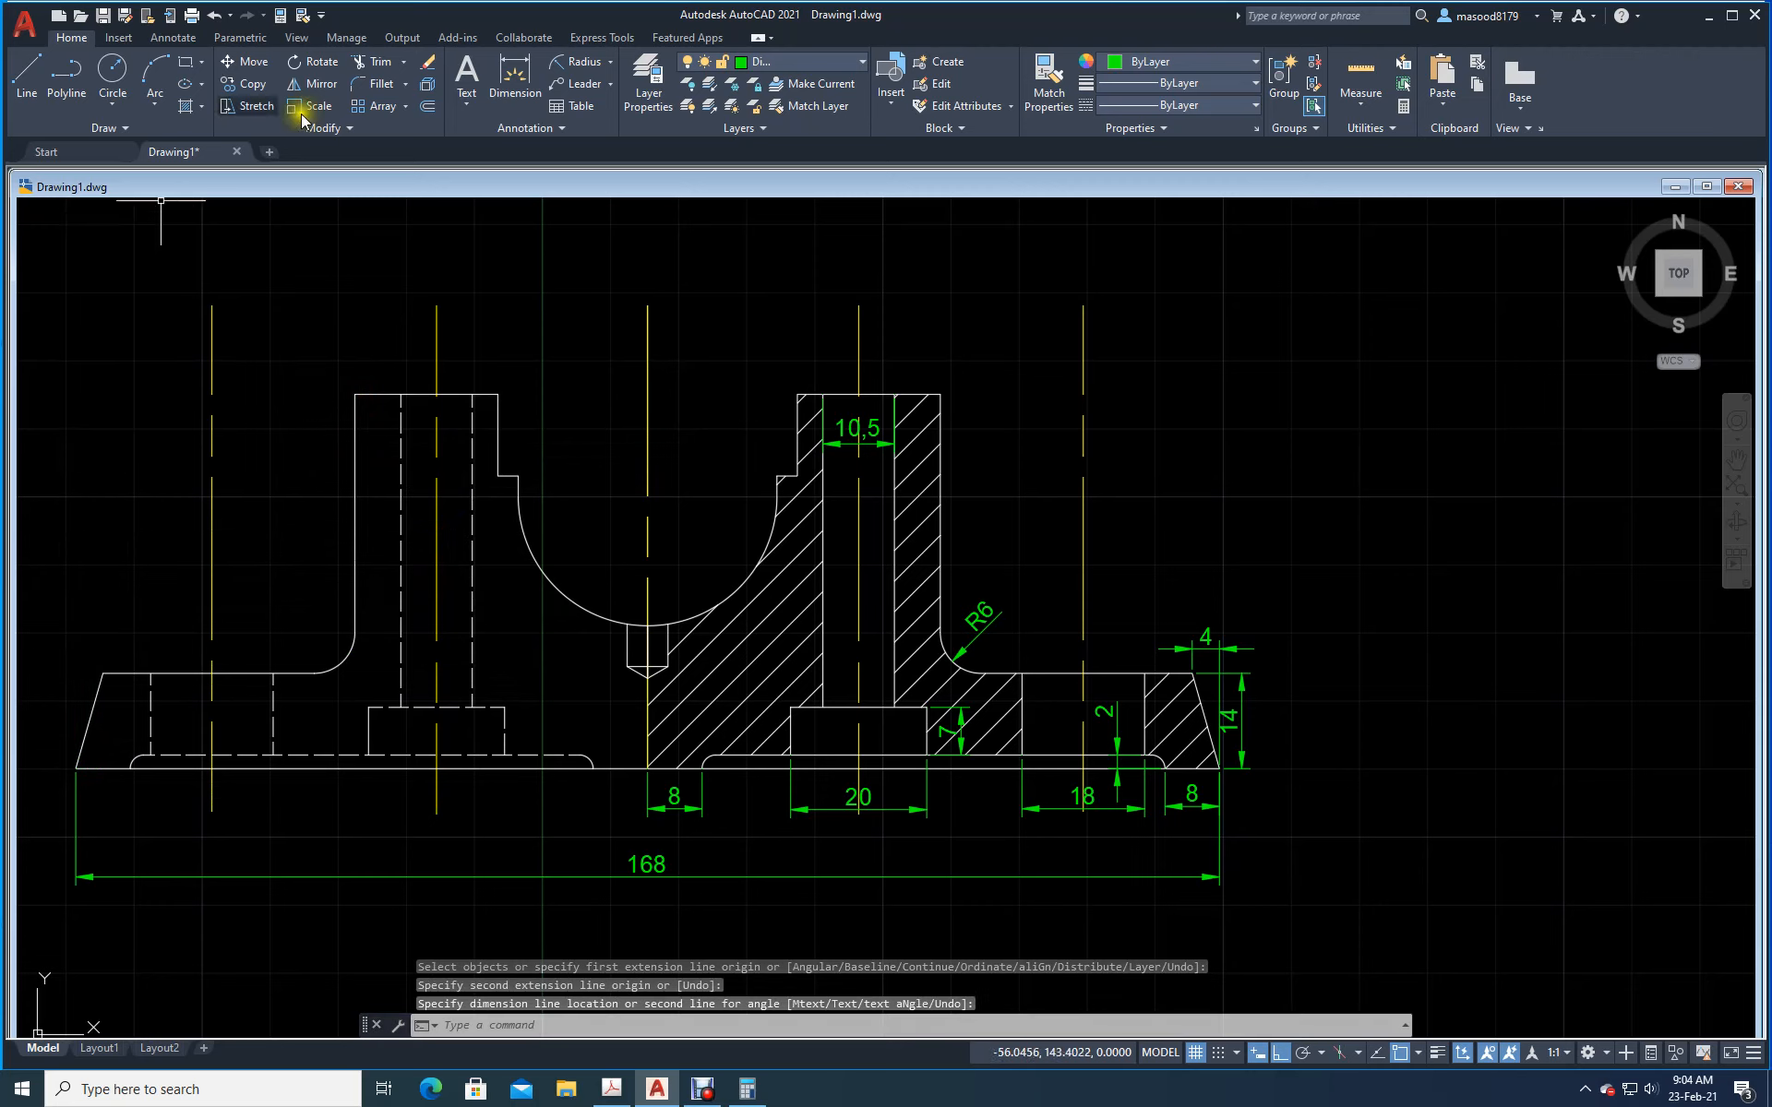
# Step: Dimension the overall height from the base's lower left corner to the left boss's top left corner, placing it outside the part's left end
pyautogui.click(535, 101)
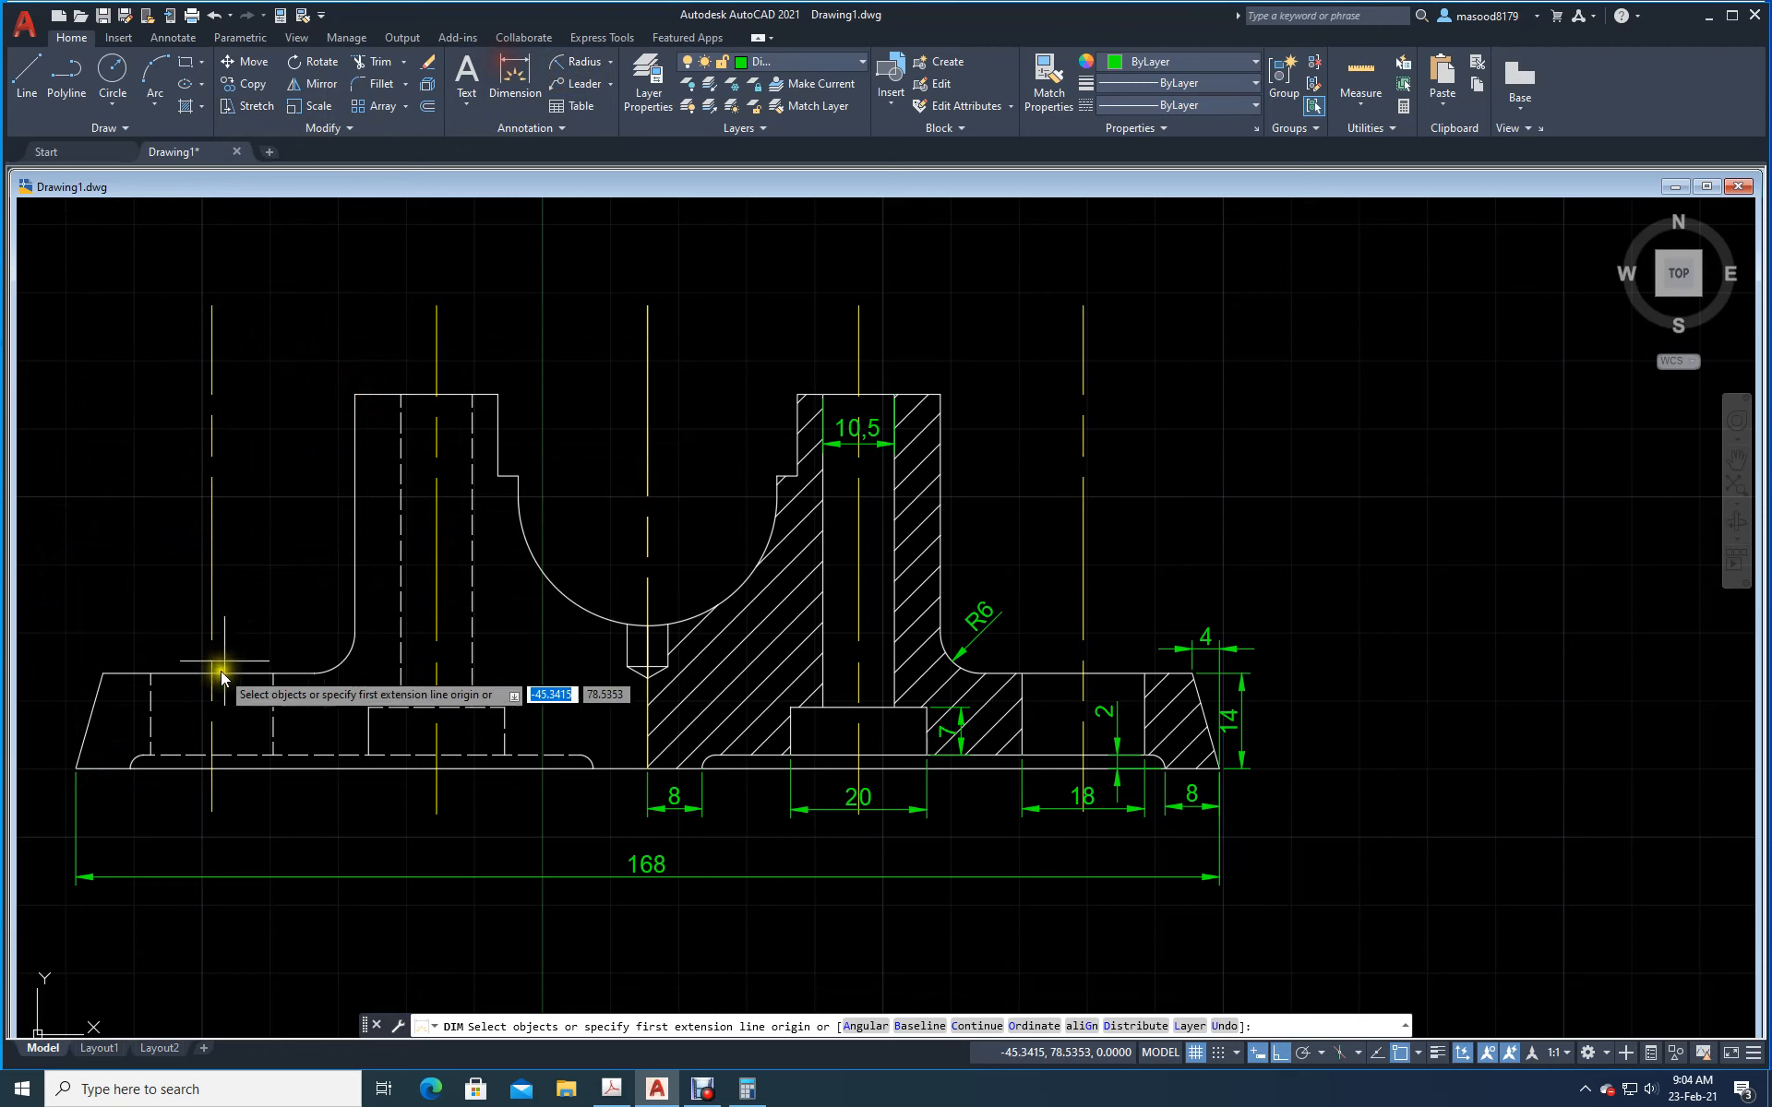
pyautogui.click(75, 768)
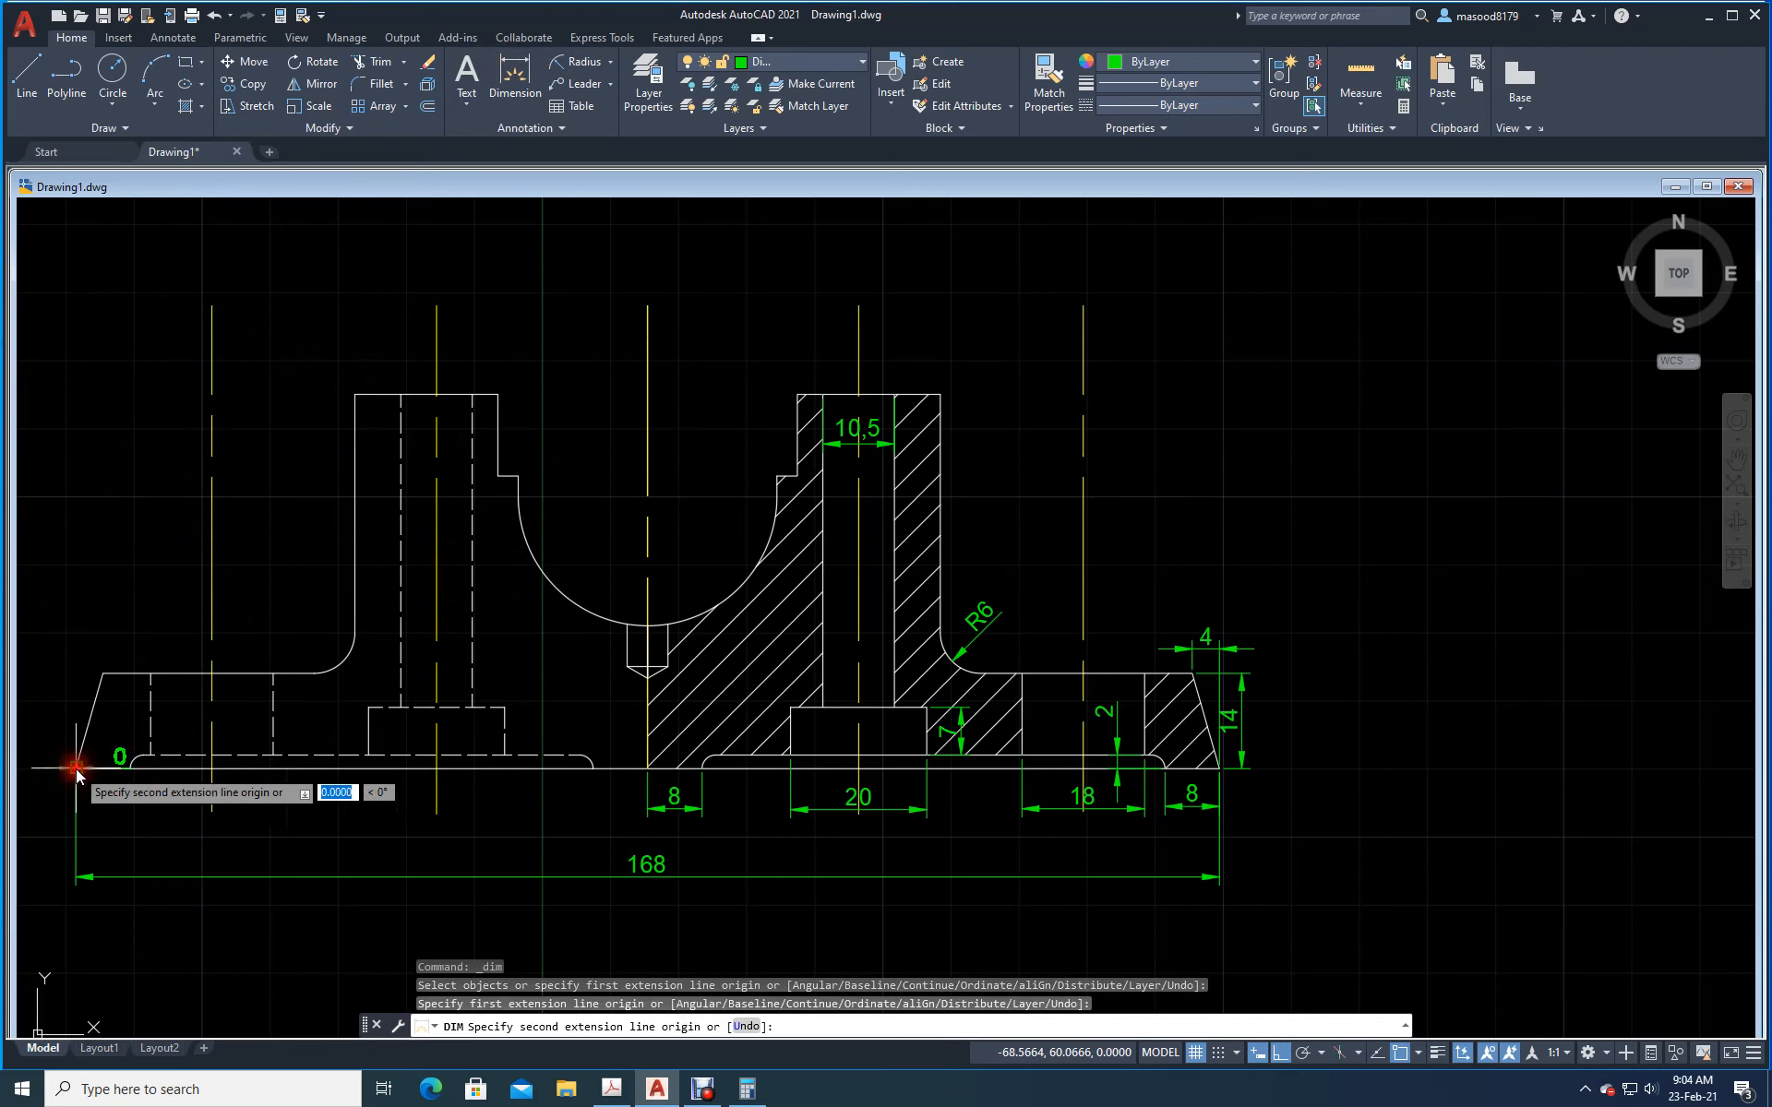
pyautogui.click(356, 395)
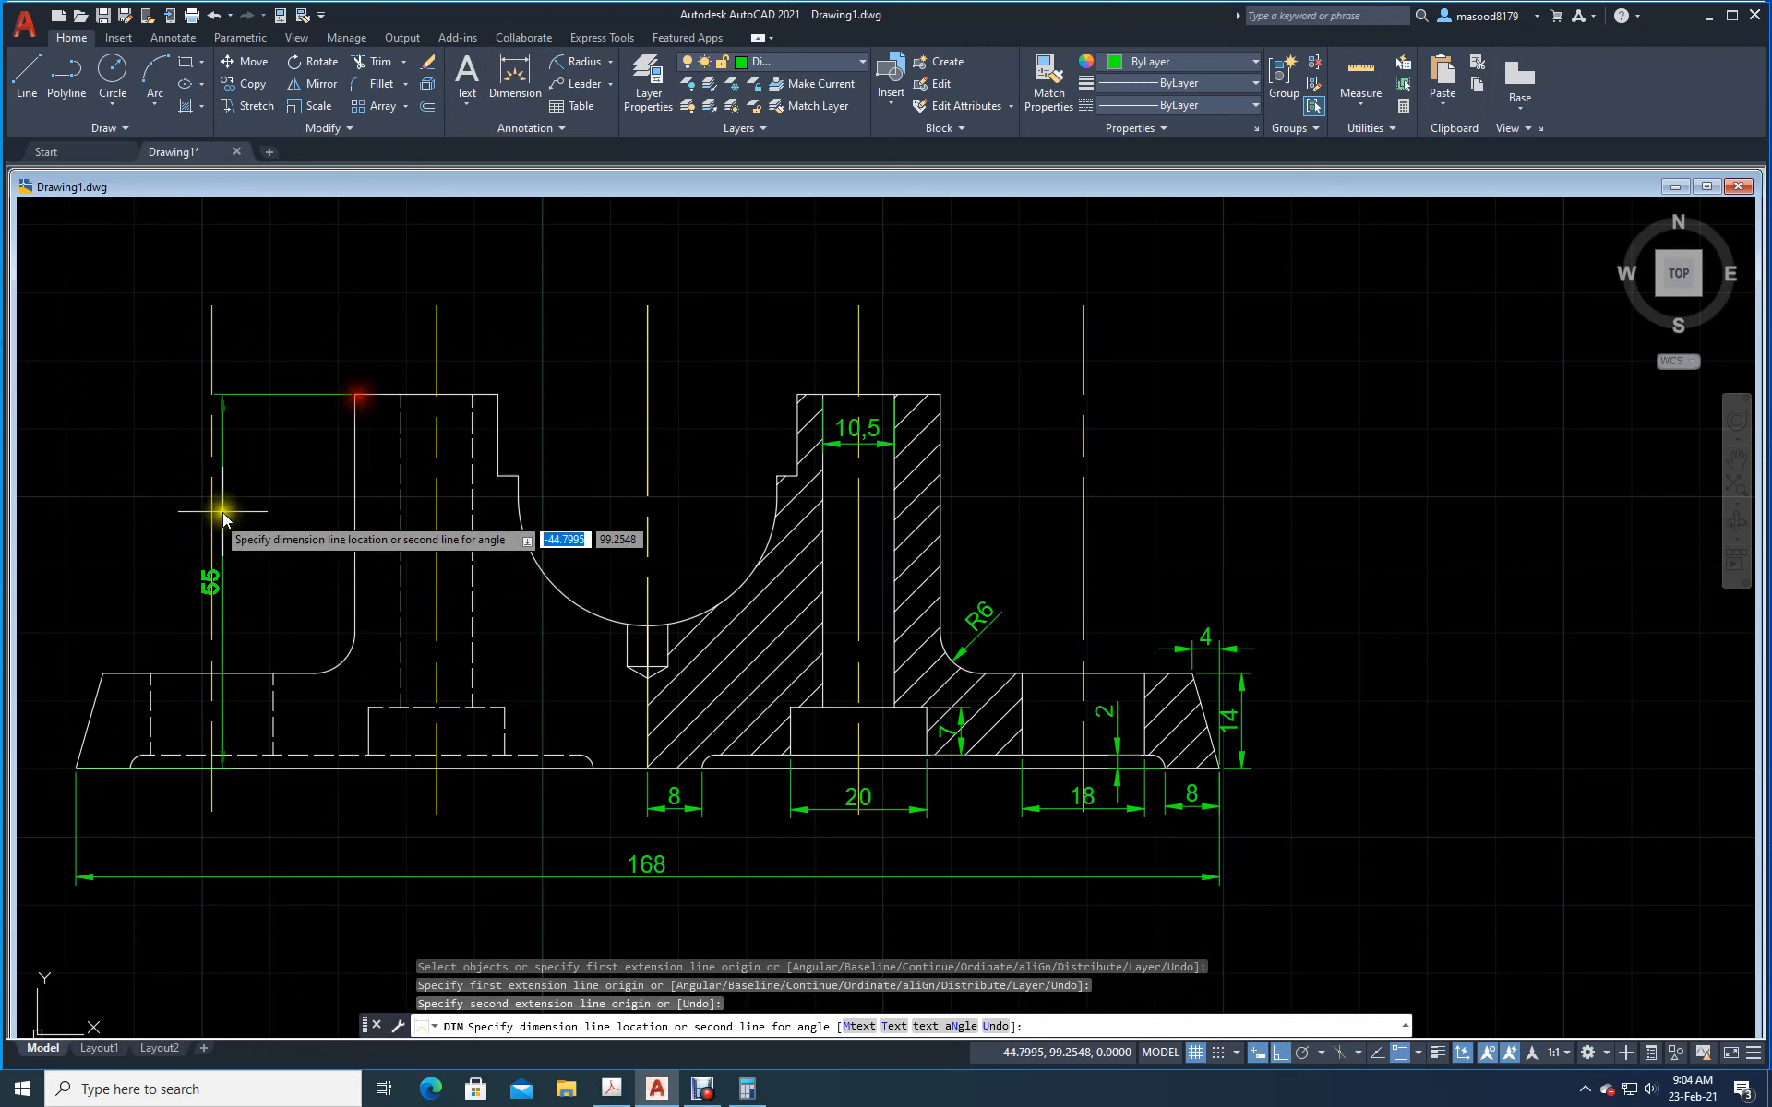
pyautogui.click(49, 532)
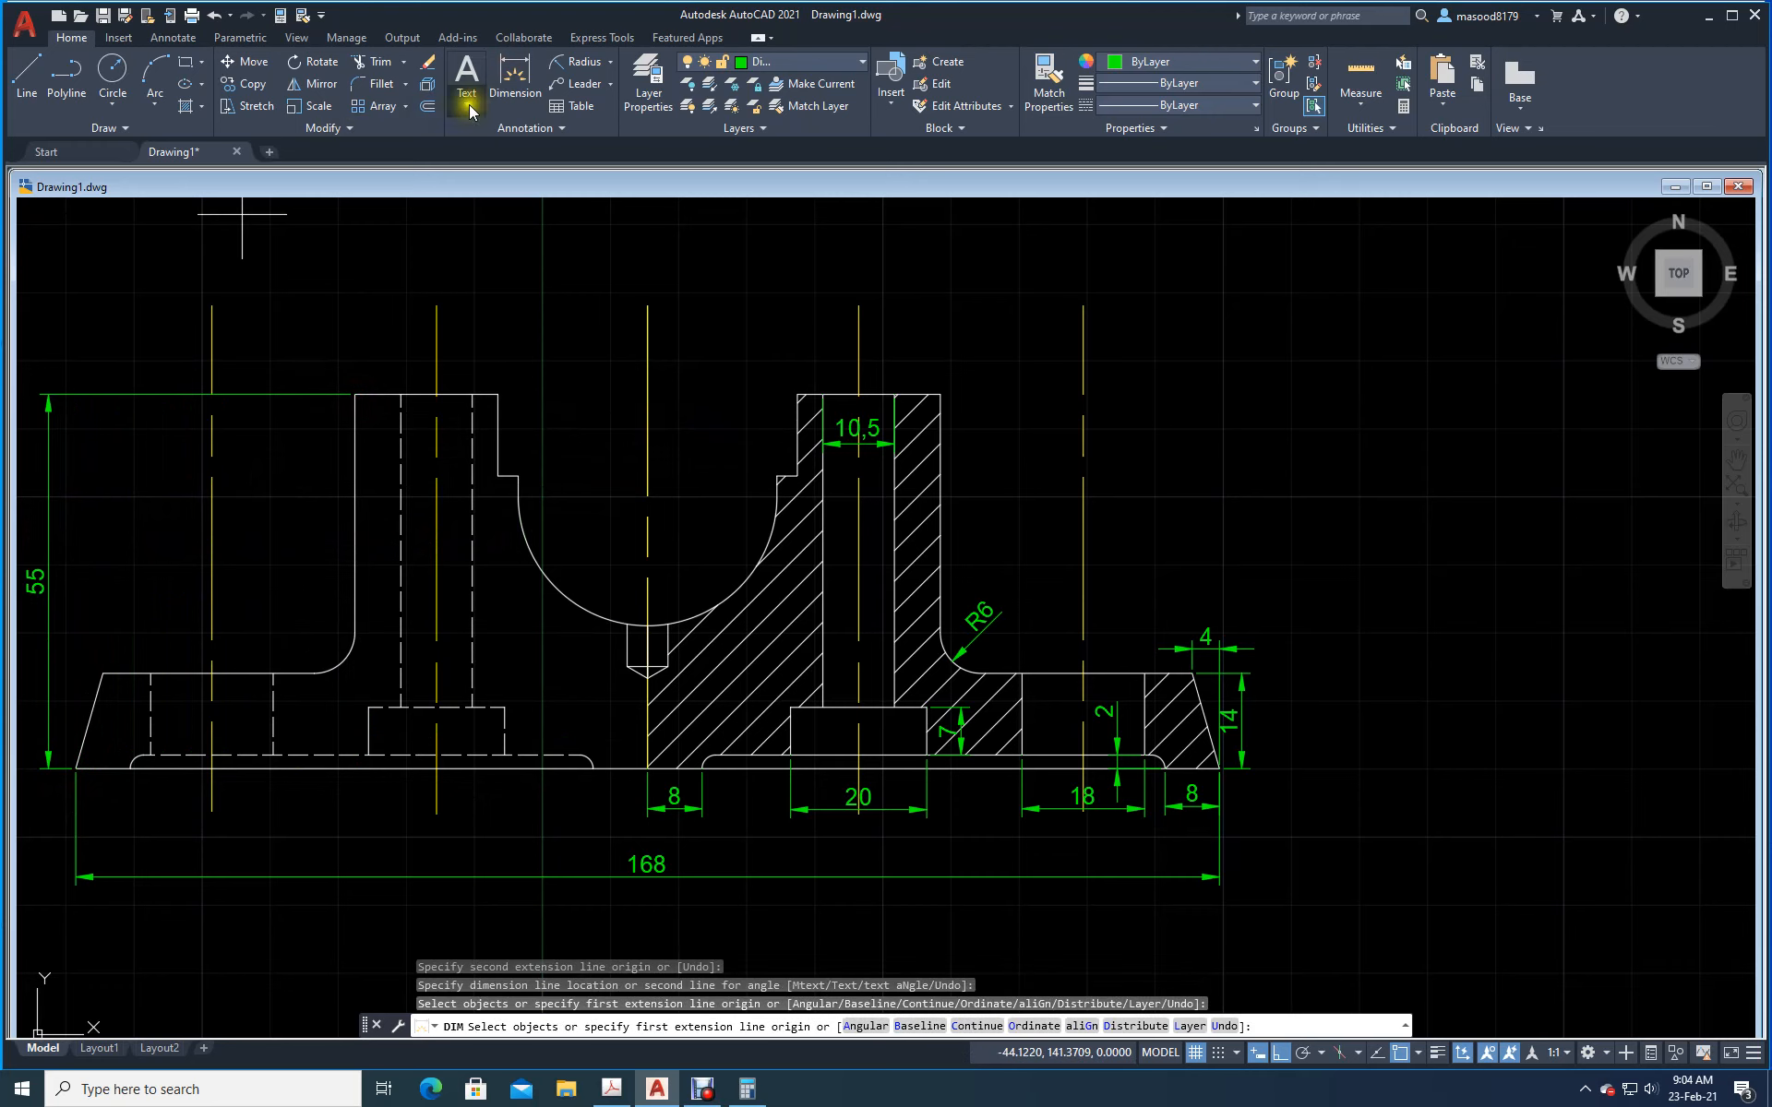
# Step: Dimension the width of the central rounded recess between its upper inner corners, placing the dimension slightly above those corners
pyautogui.click(575, 70)
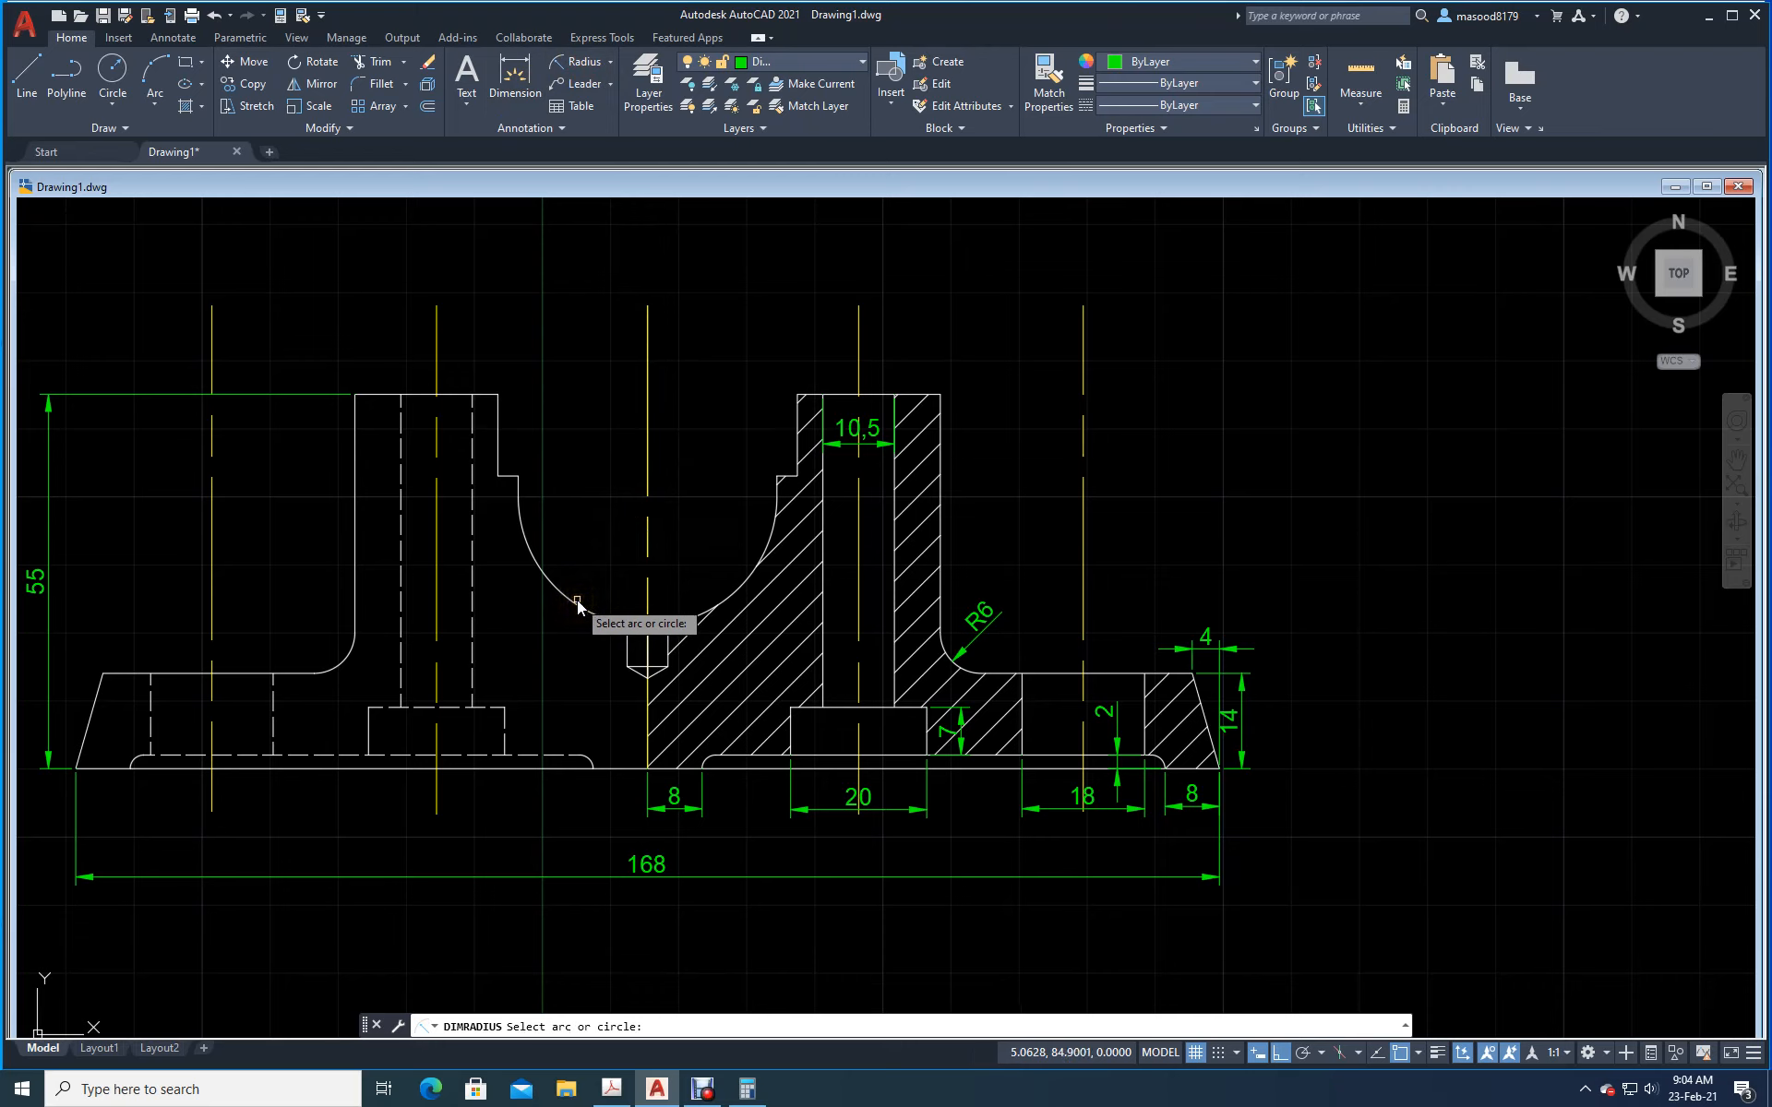
pyautogui.press('Escape')
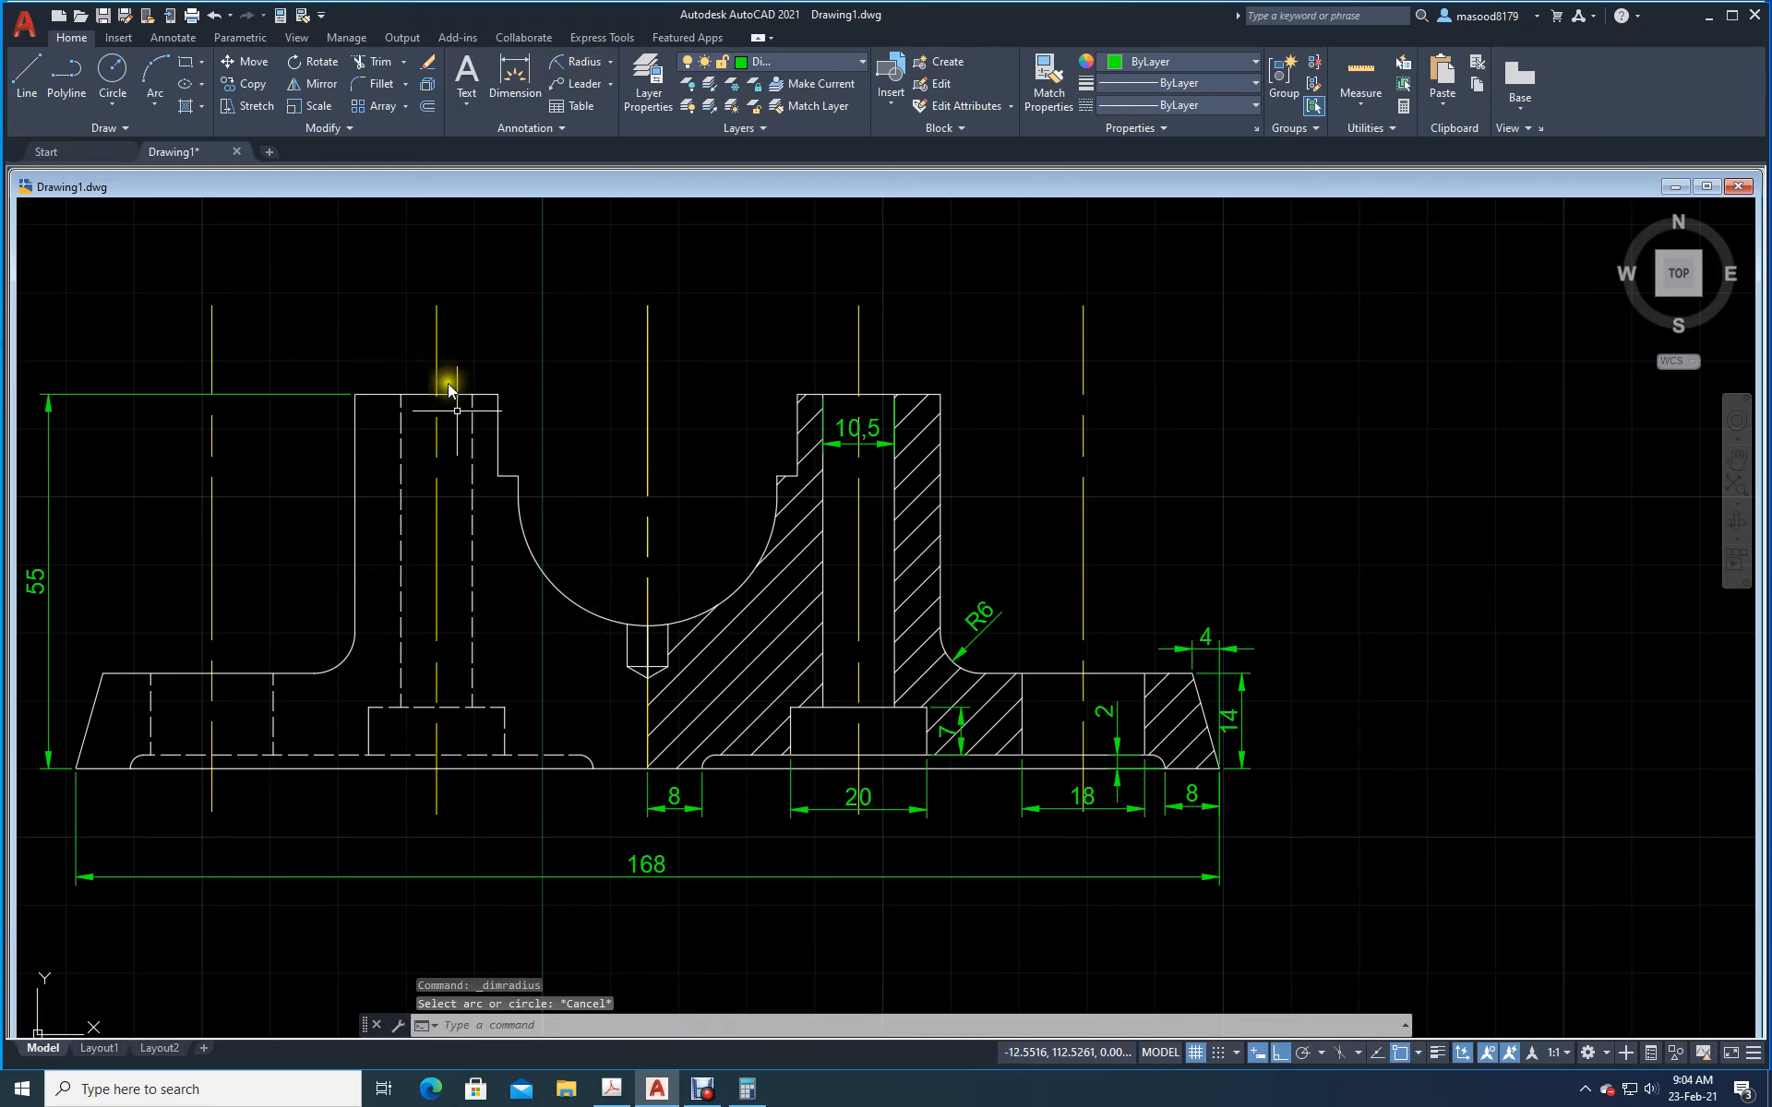
pyautogui.click(511, 76)
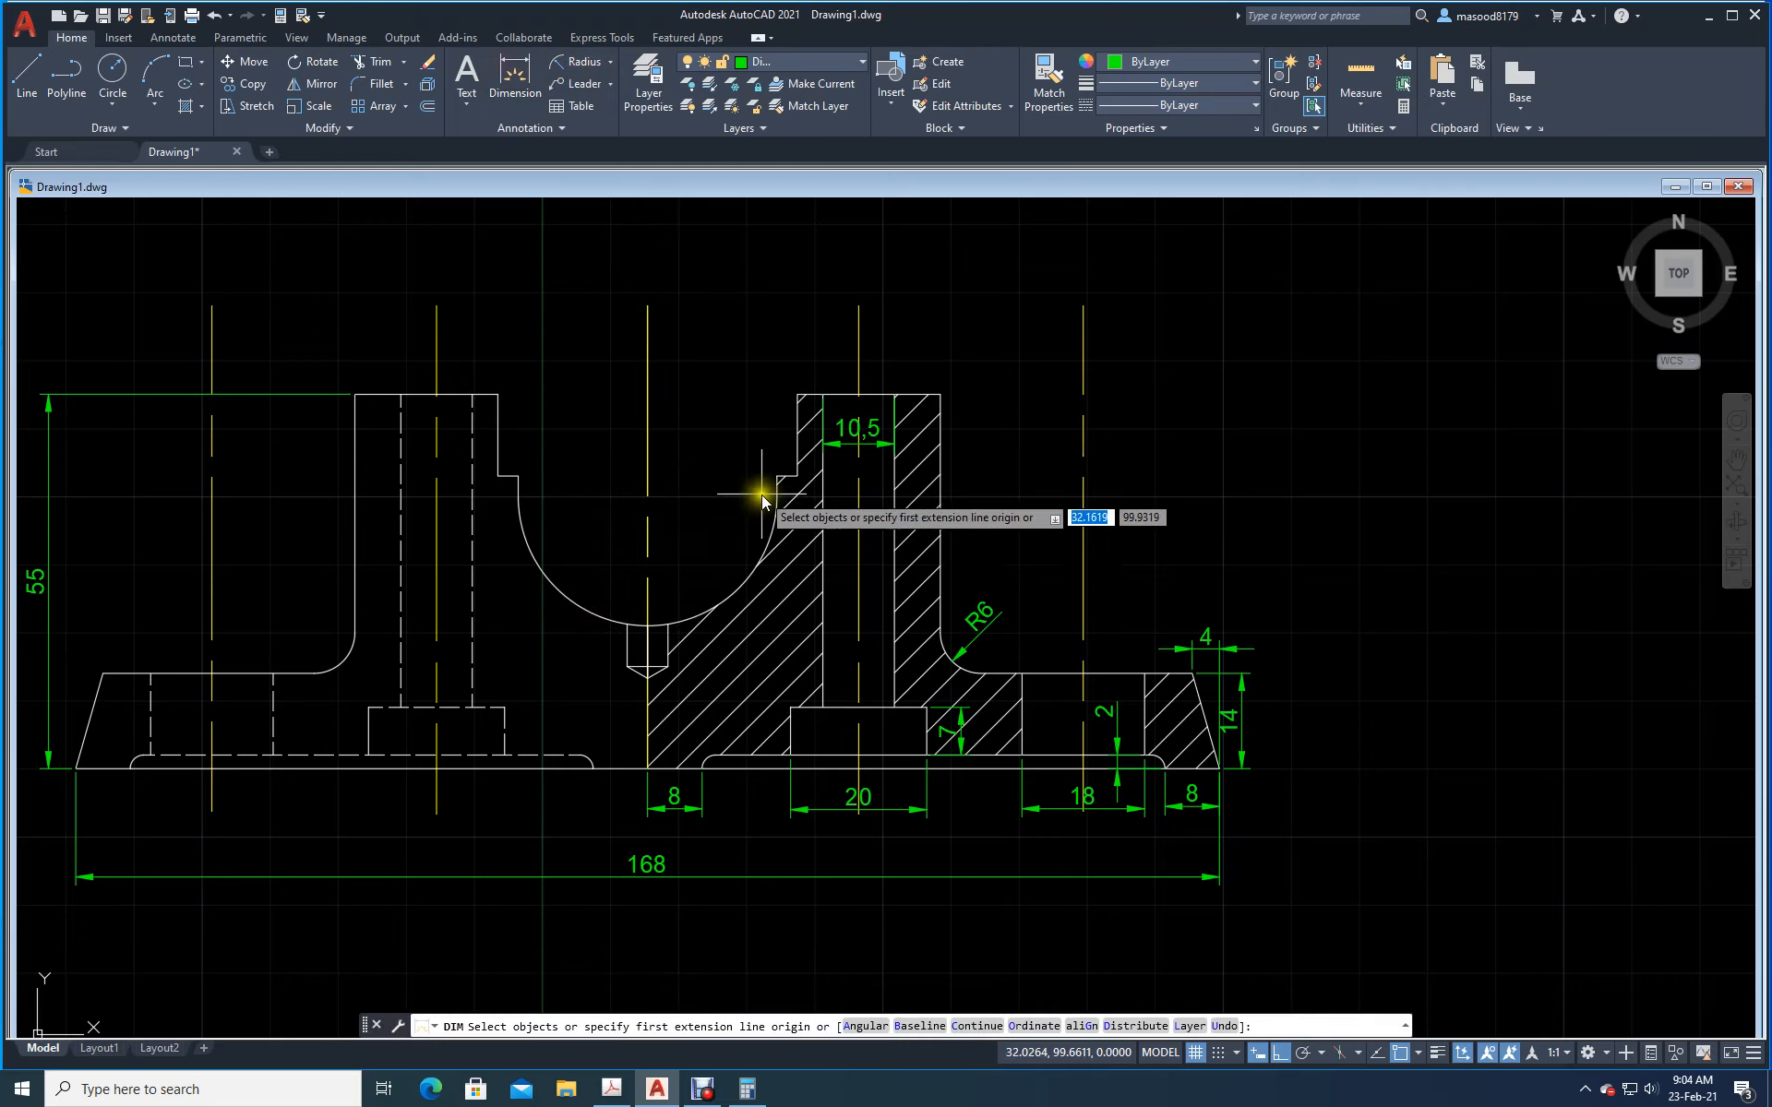
pyautogui.click(777, 476)
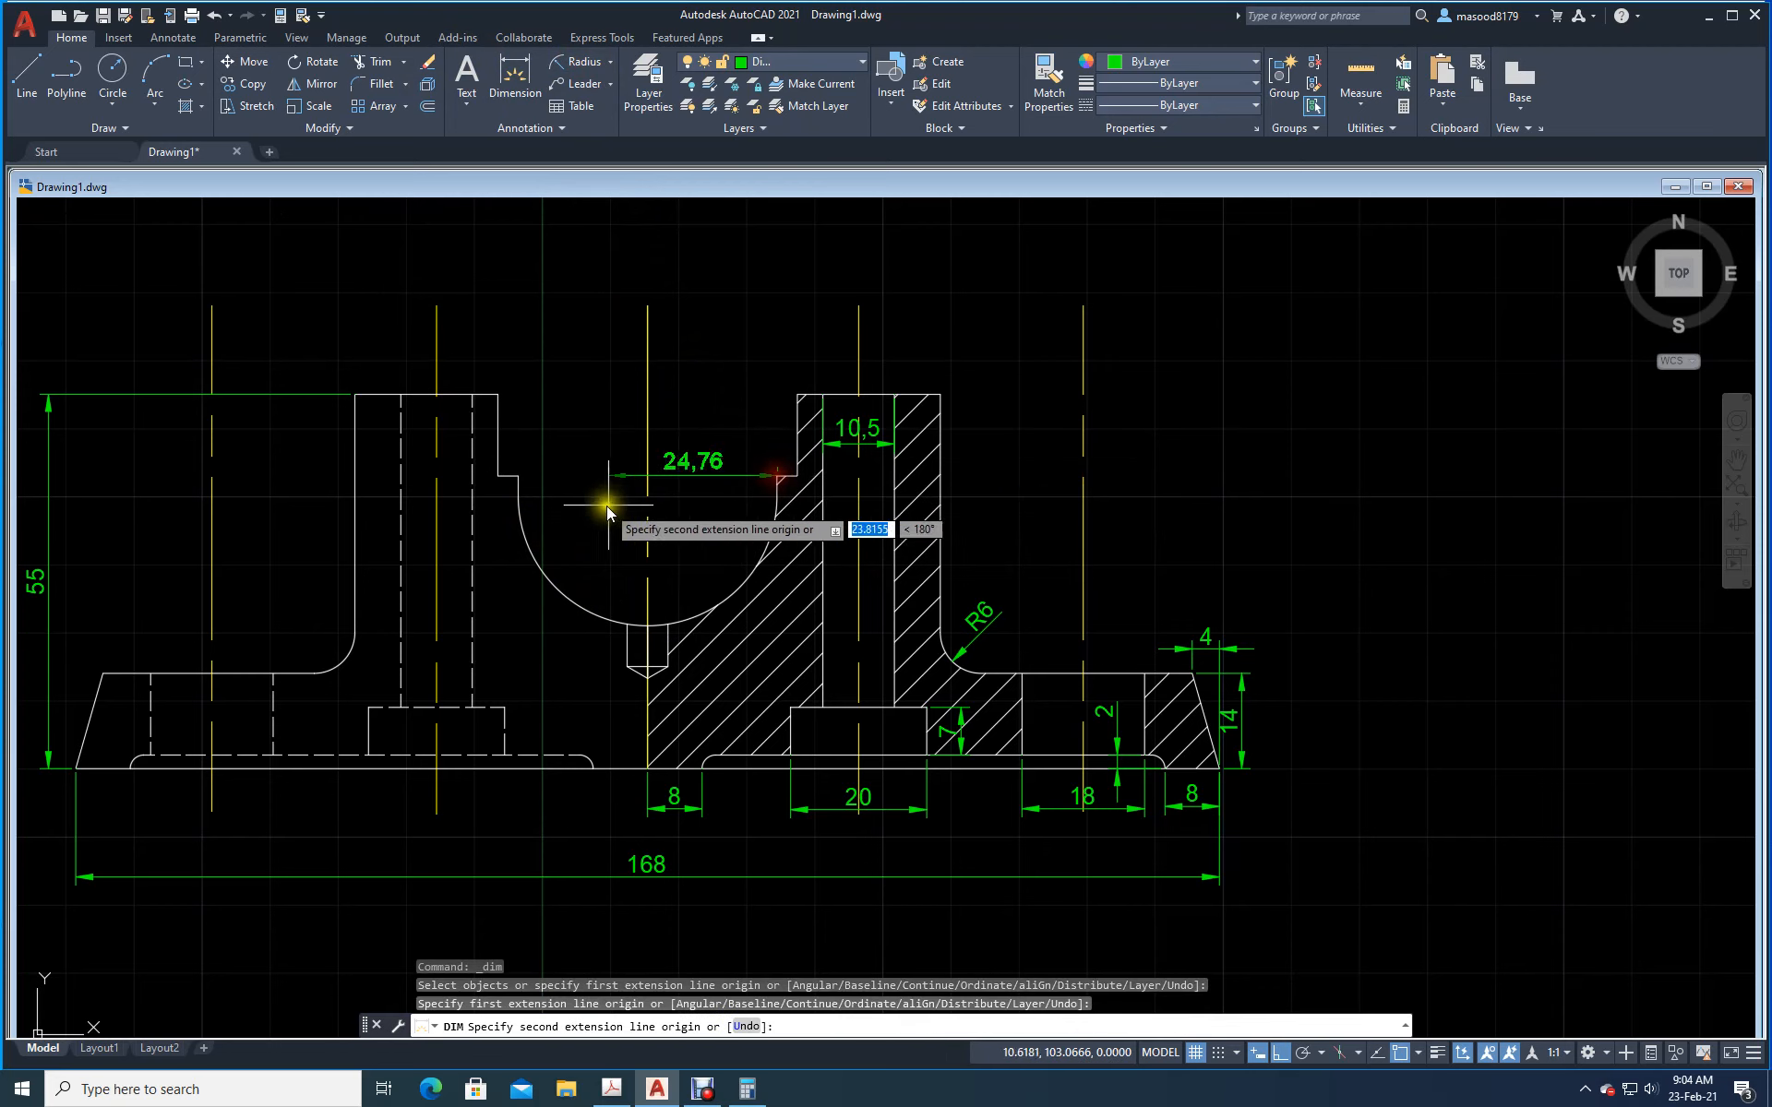
pyautogui.click(517, 476)
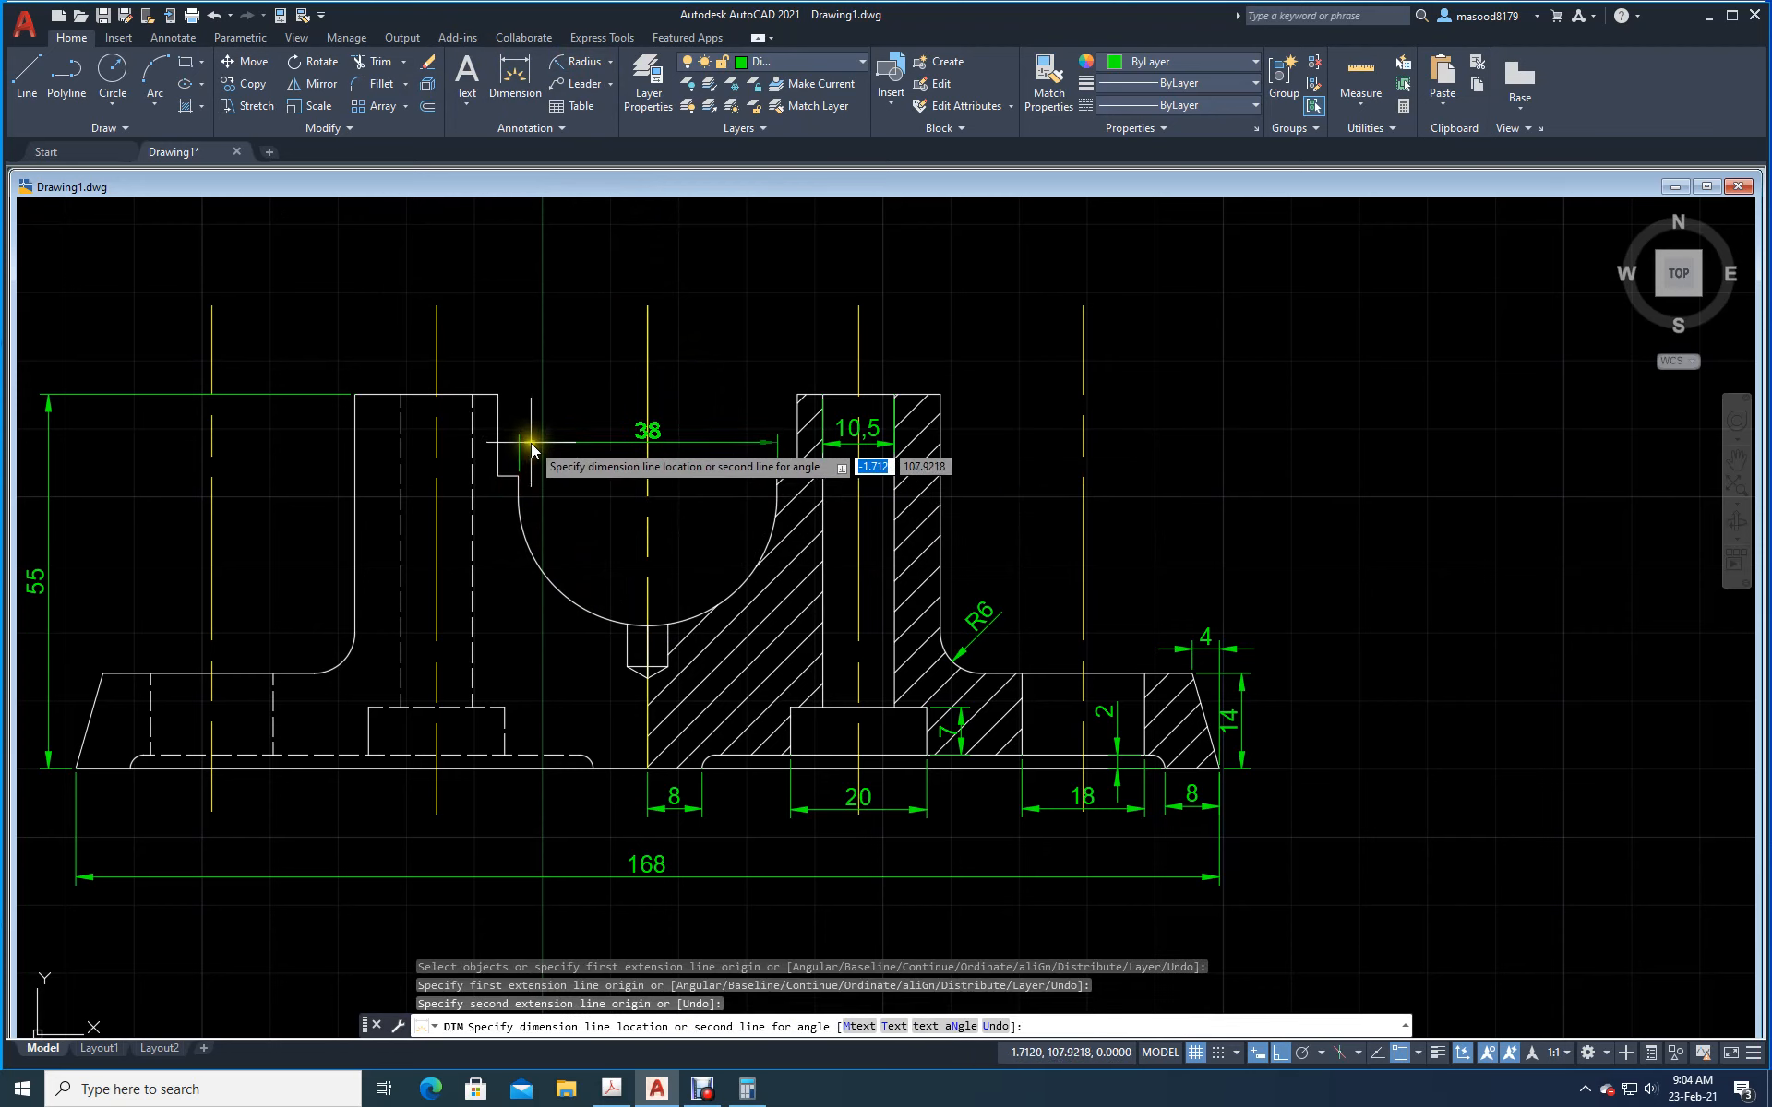
pyautogui.click(529, 443)
# Step: Dimension the wider opening between the two bosses' inner top corners, placing the dimension just above their top edges
pyautogui.click(514, 79)
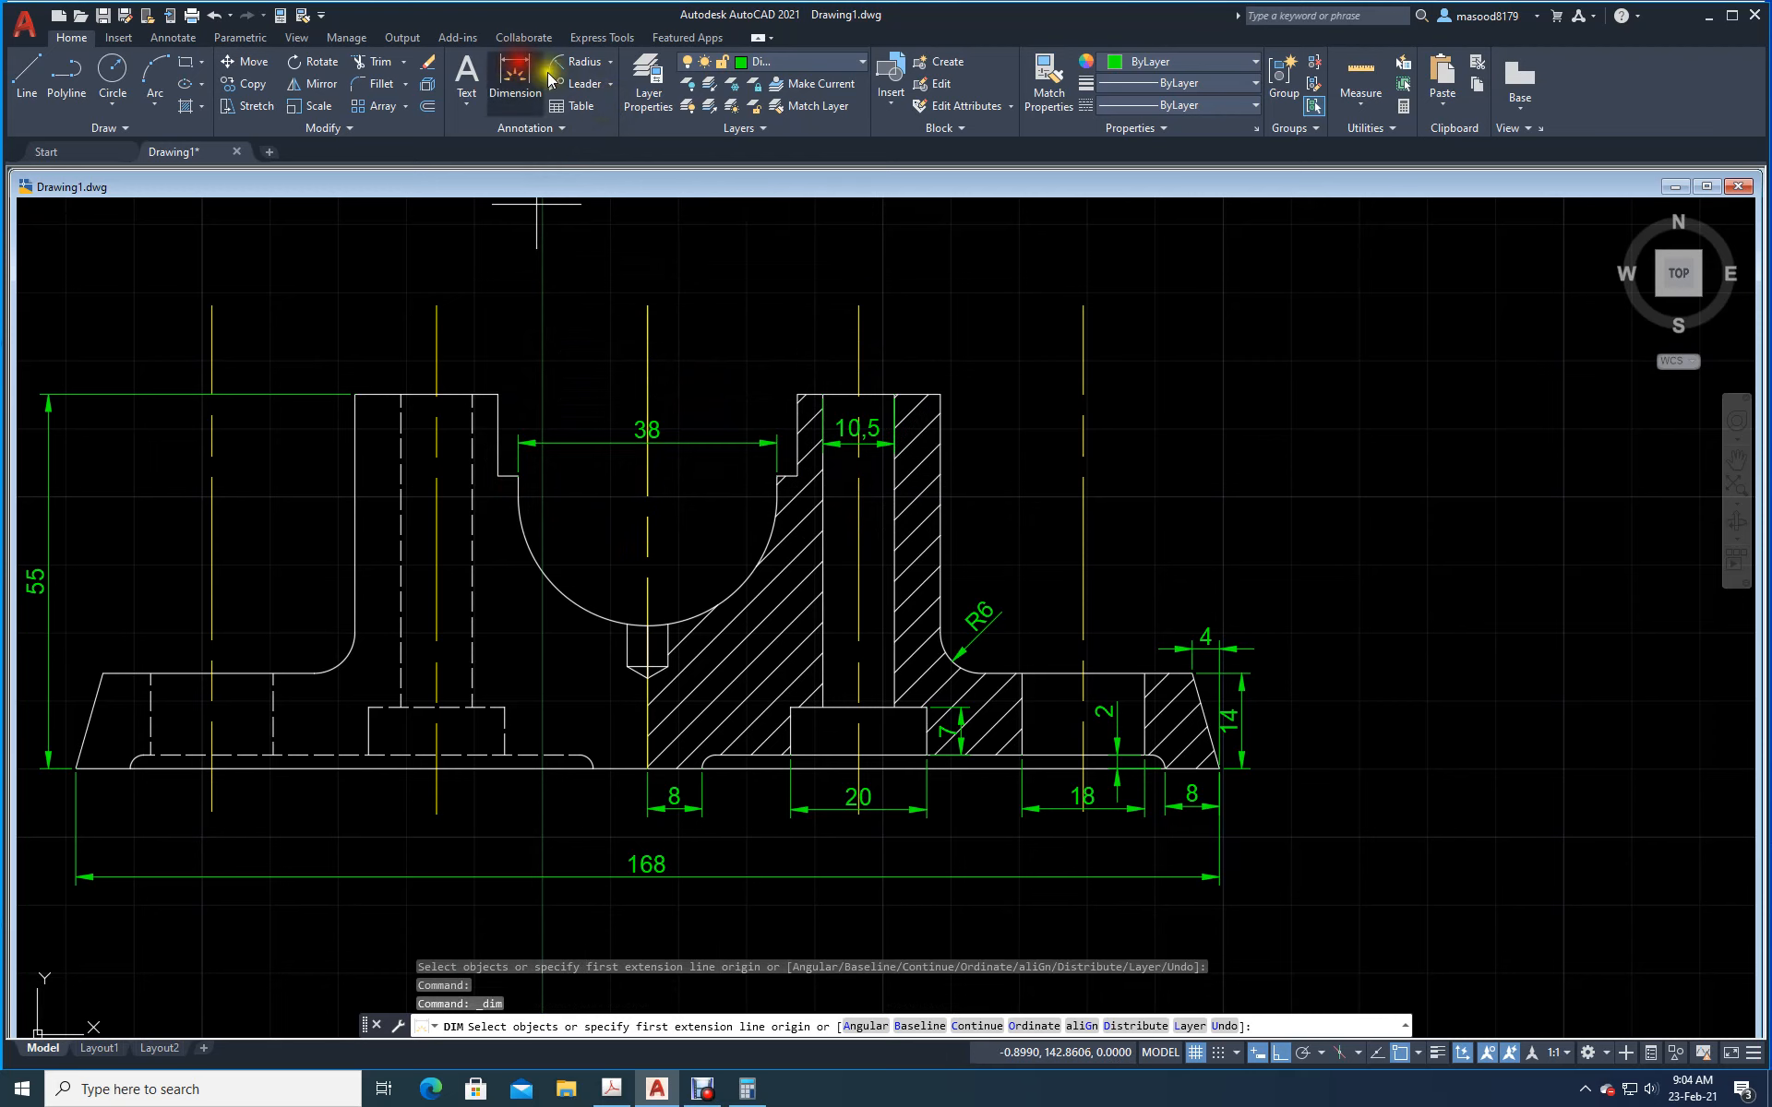
pyautogui.click(791, 395)
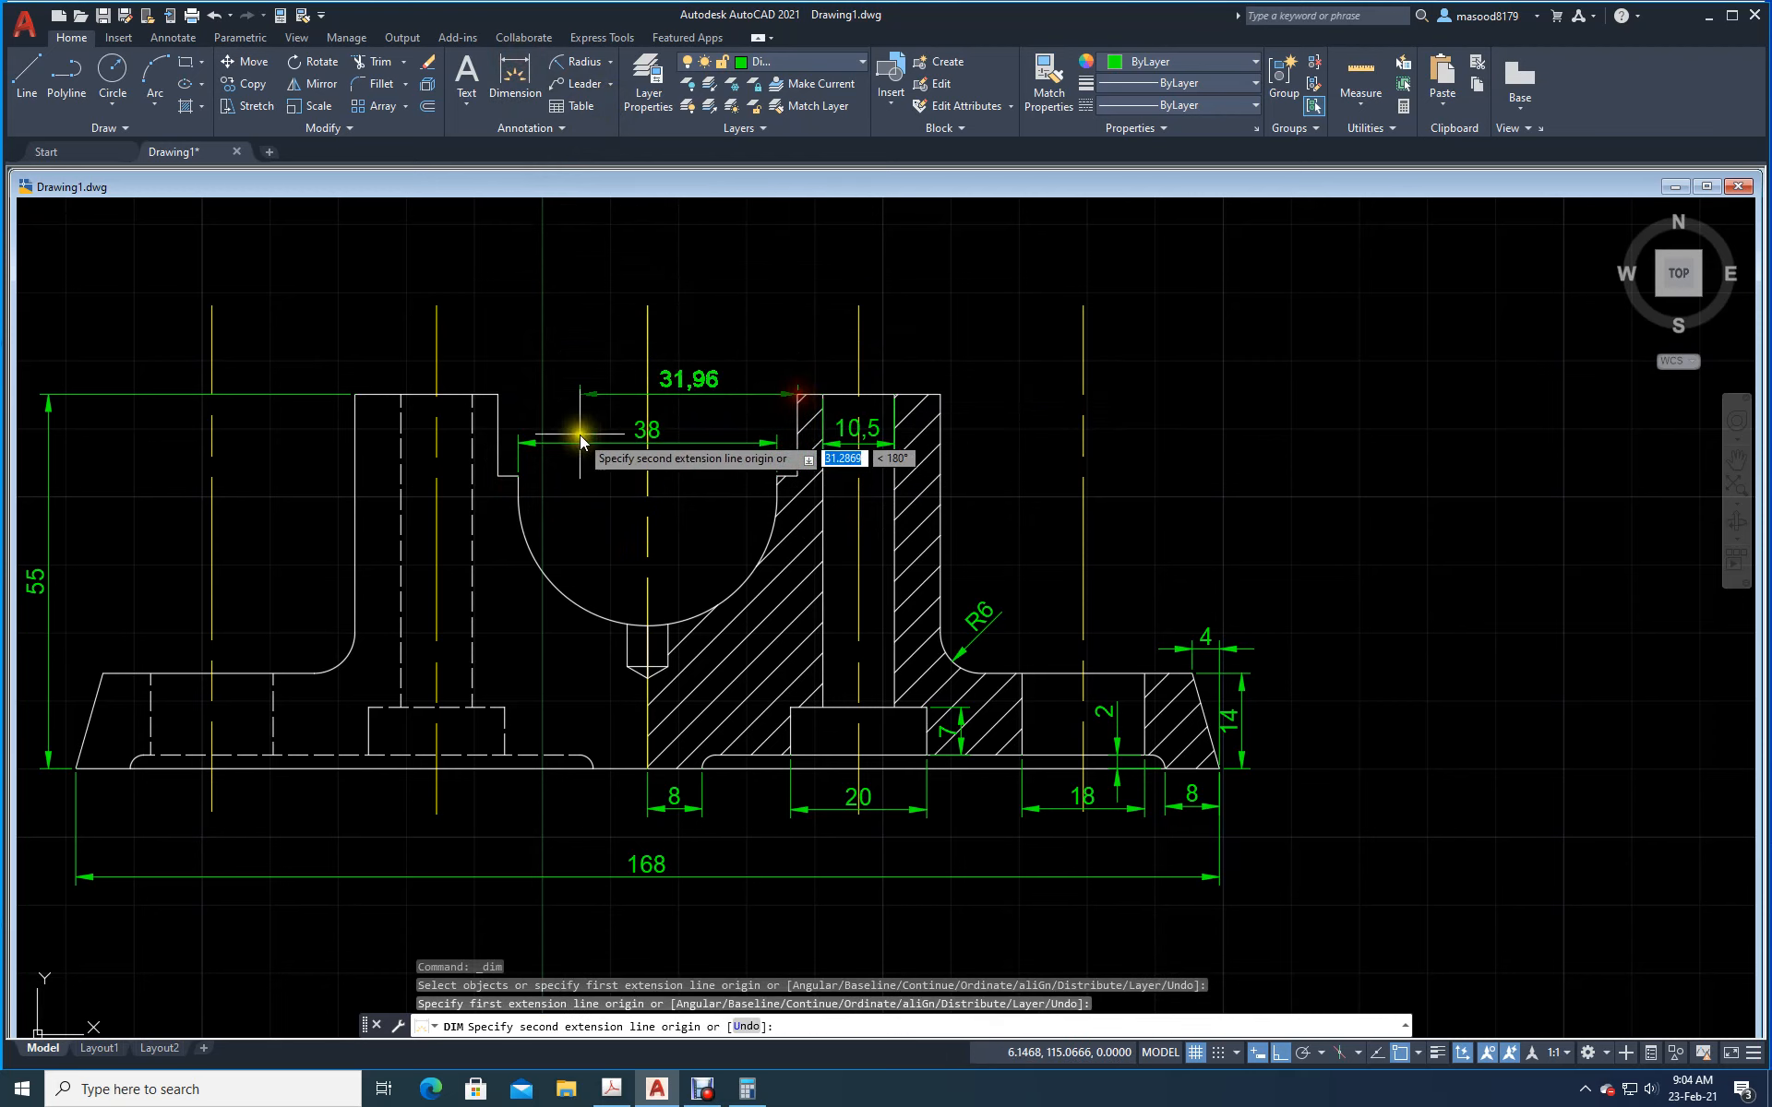
pyautogui.click(501, 397)
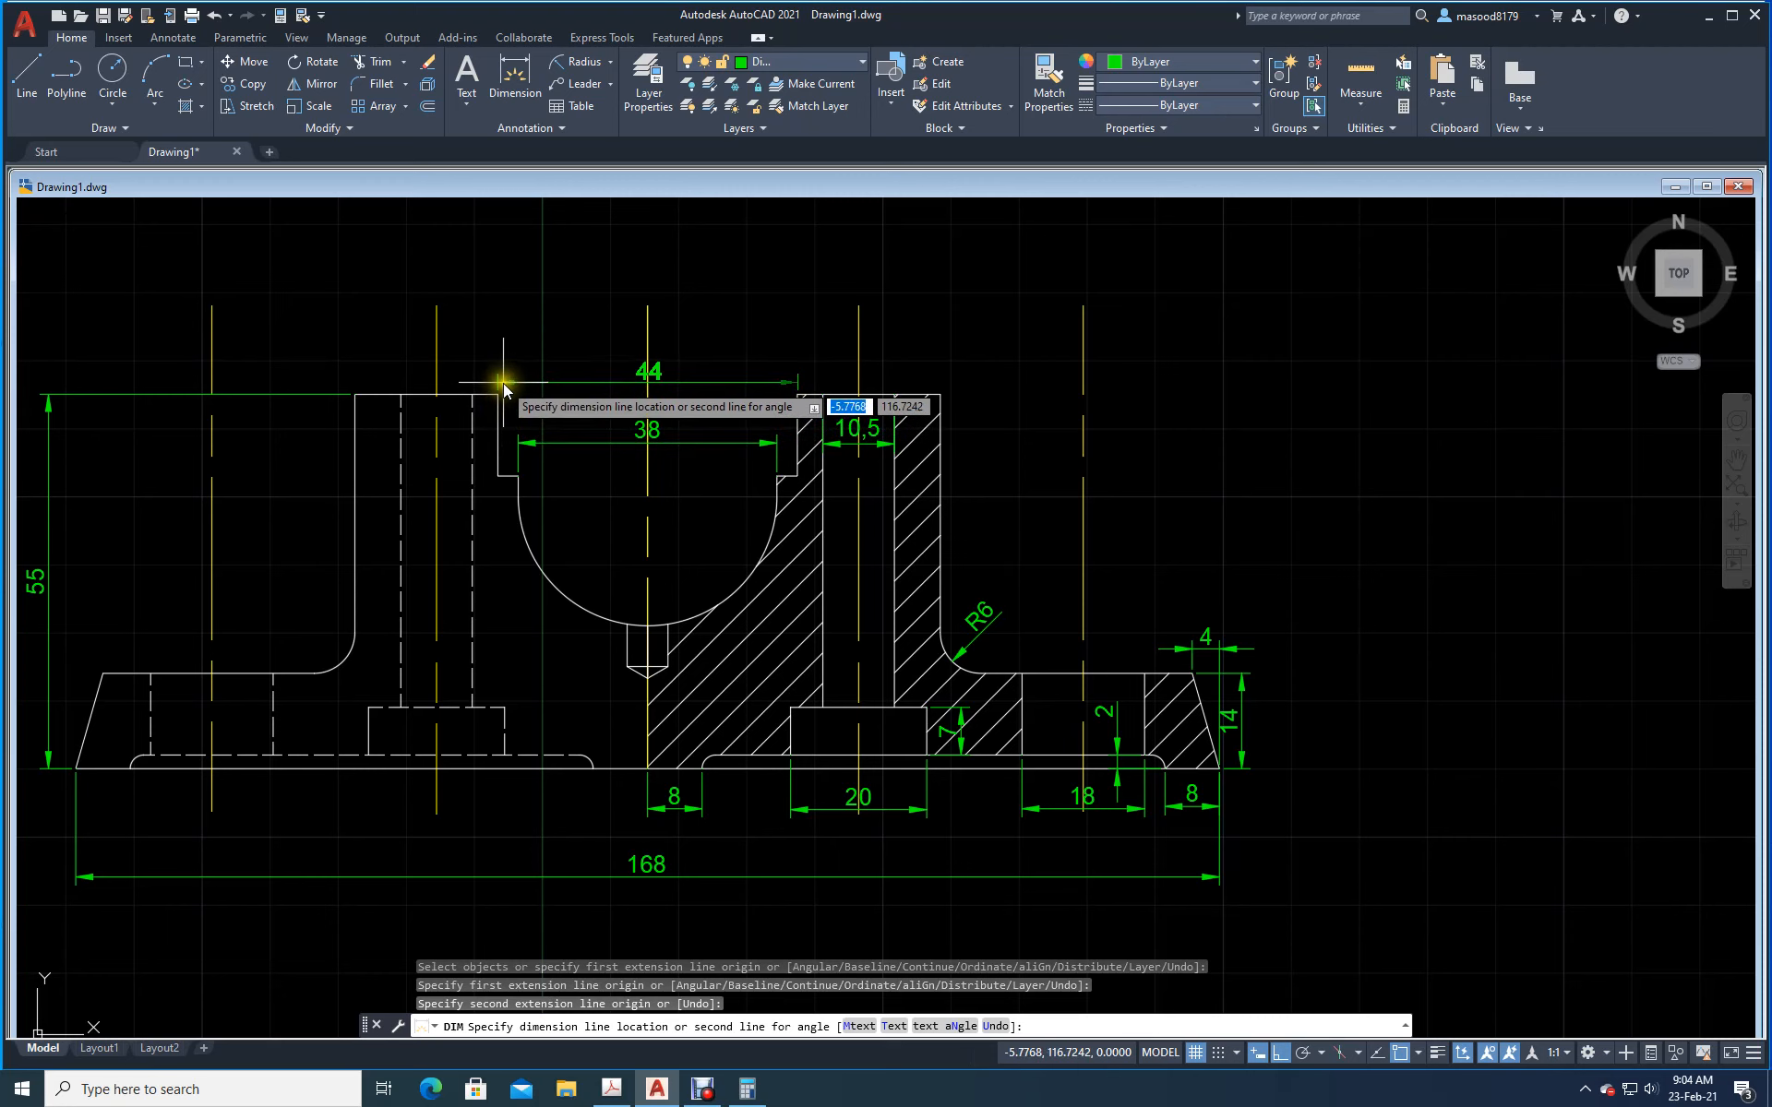
pyautogui.click(502, 383)
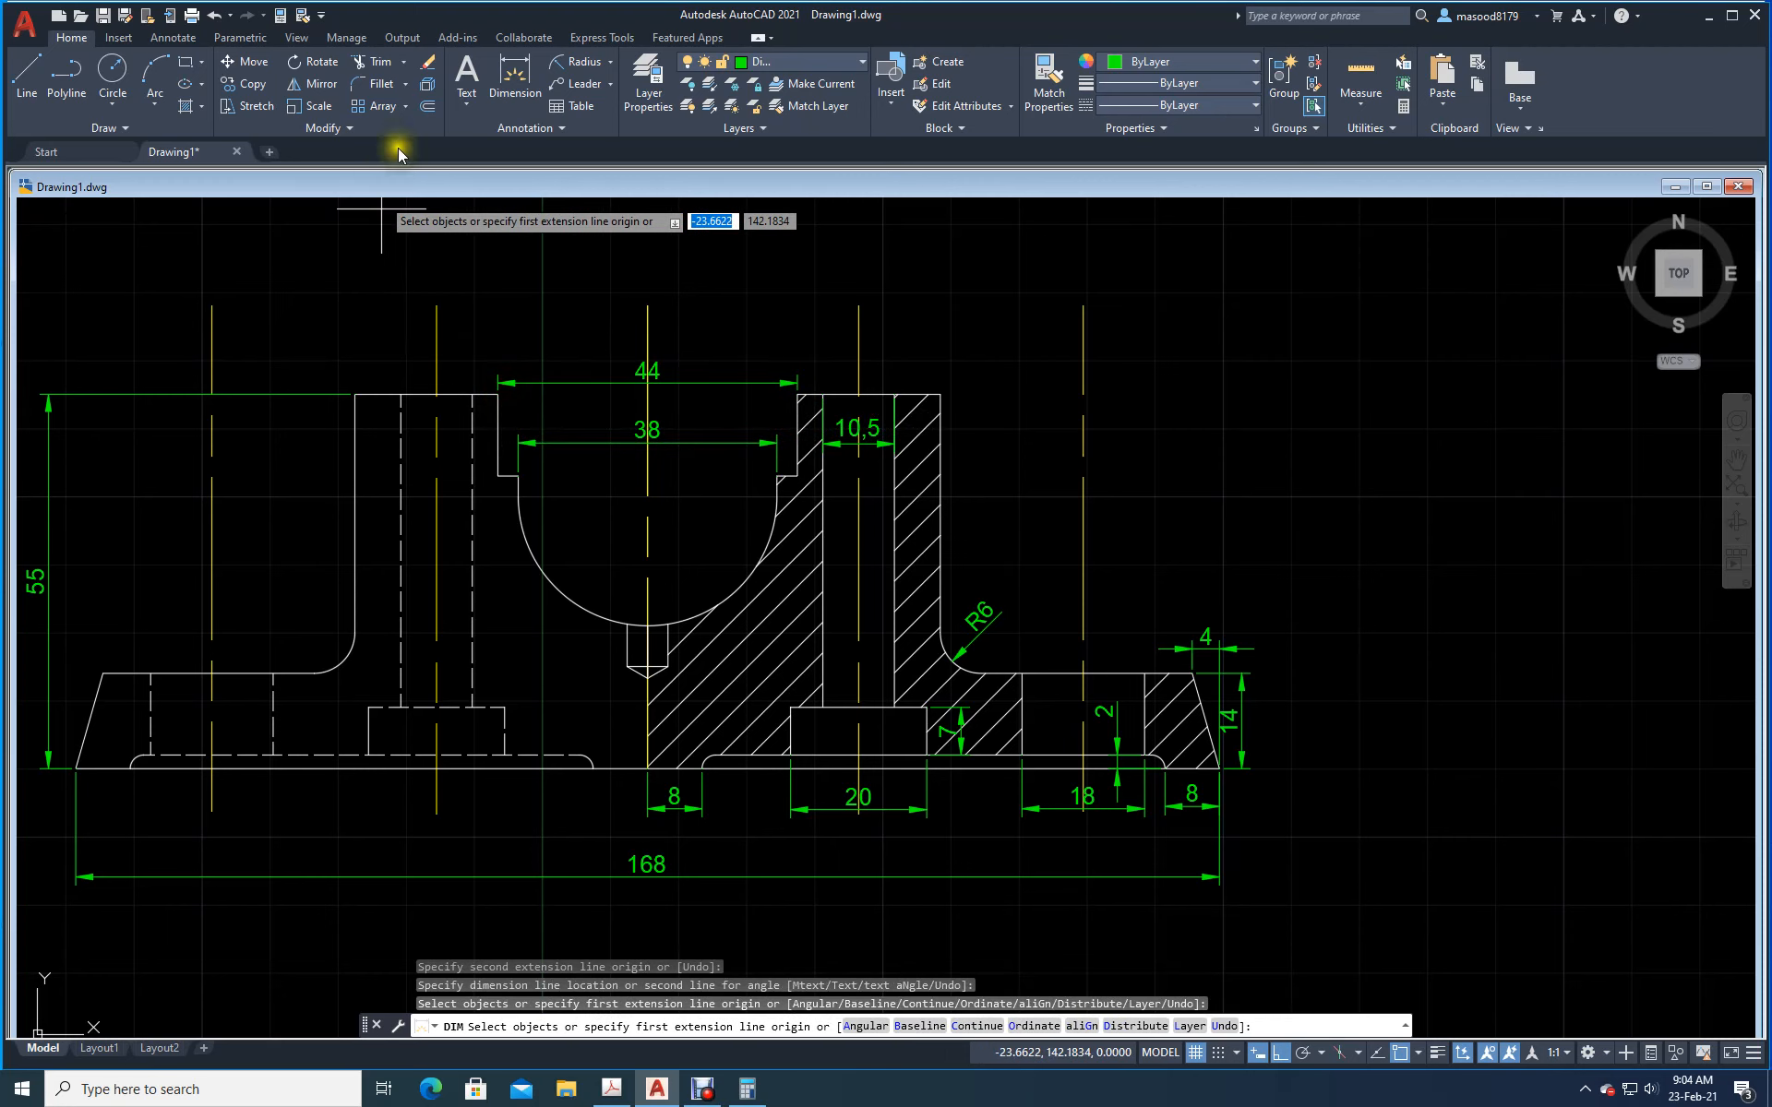
# Step: Dimension the distance between the two bosses' axes at their top edges, placing the dimension above the opening's width dimension
pyautogui.click(512, 69)
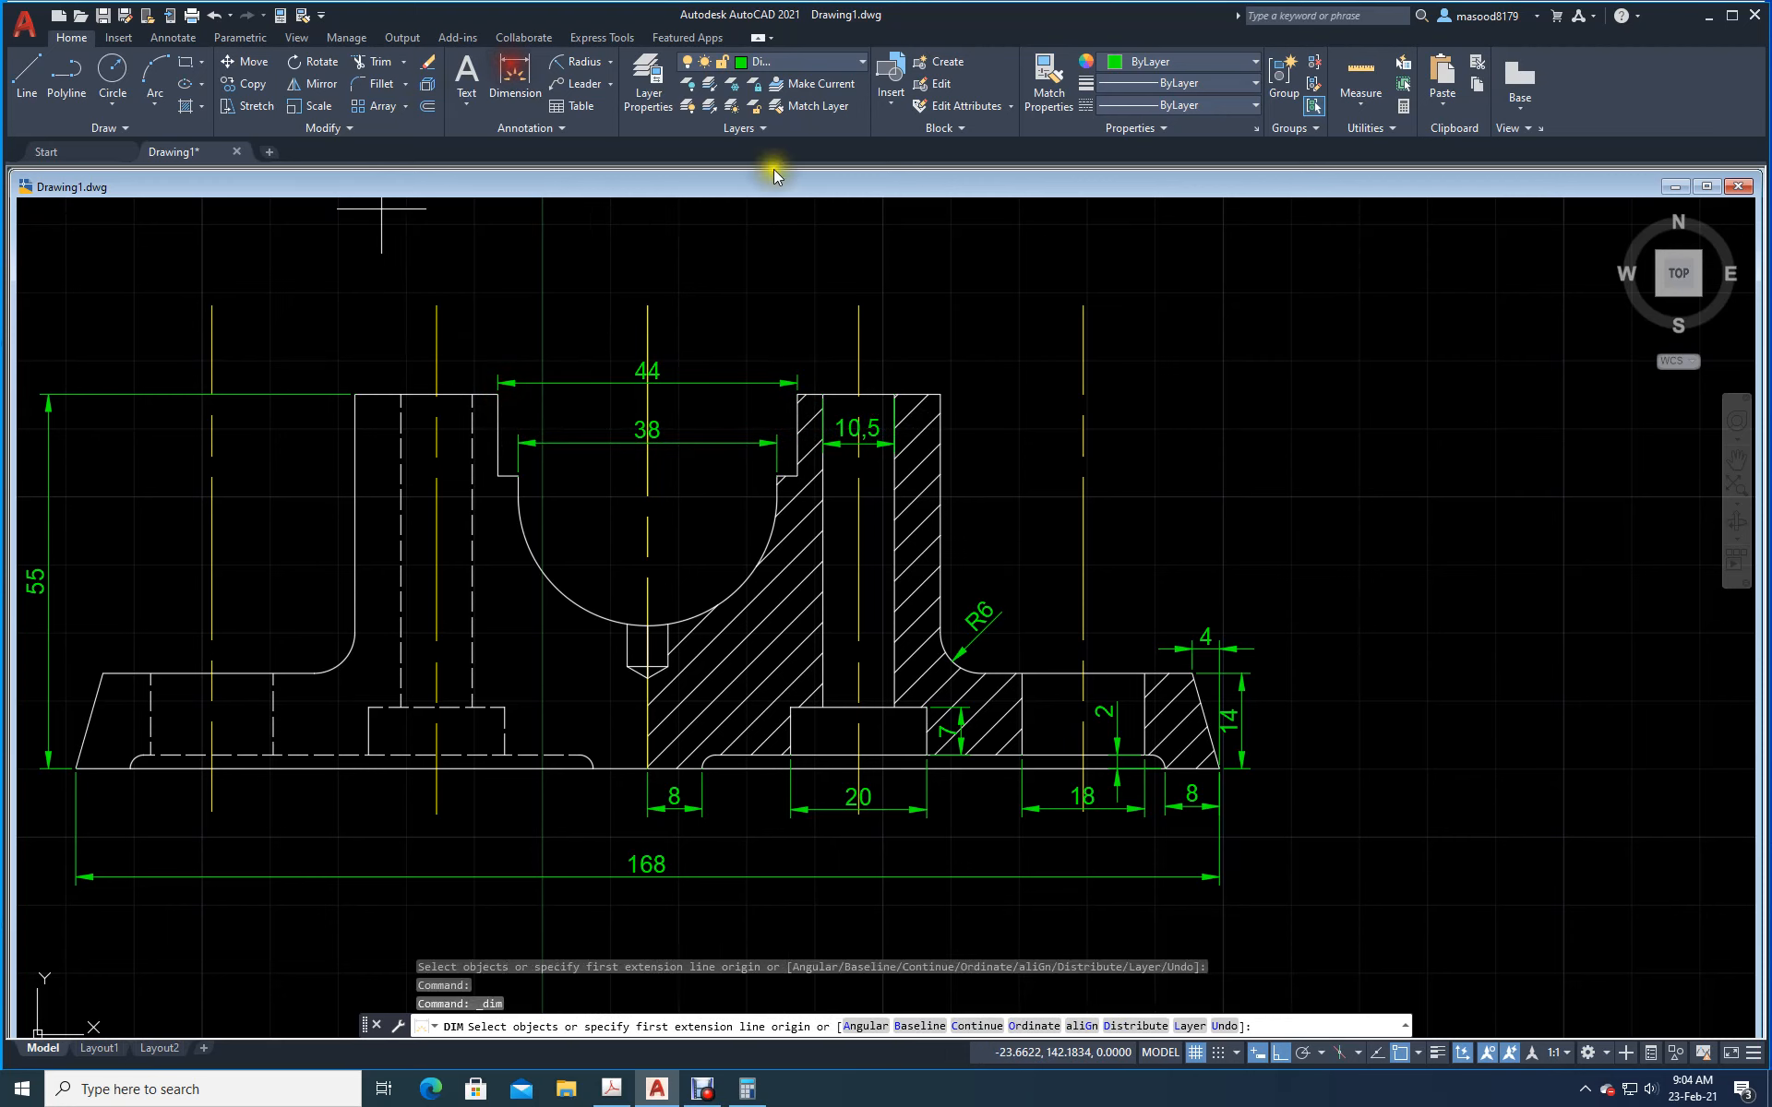
pyautogui.click(861, 392)
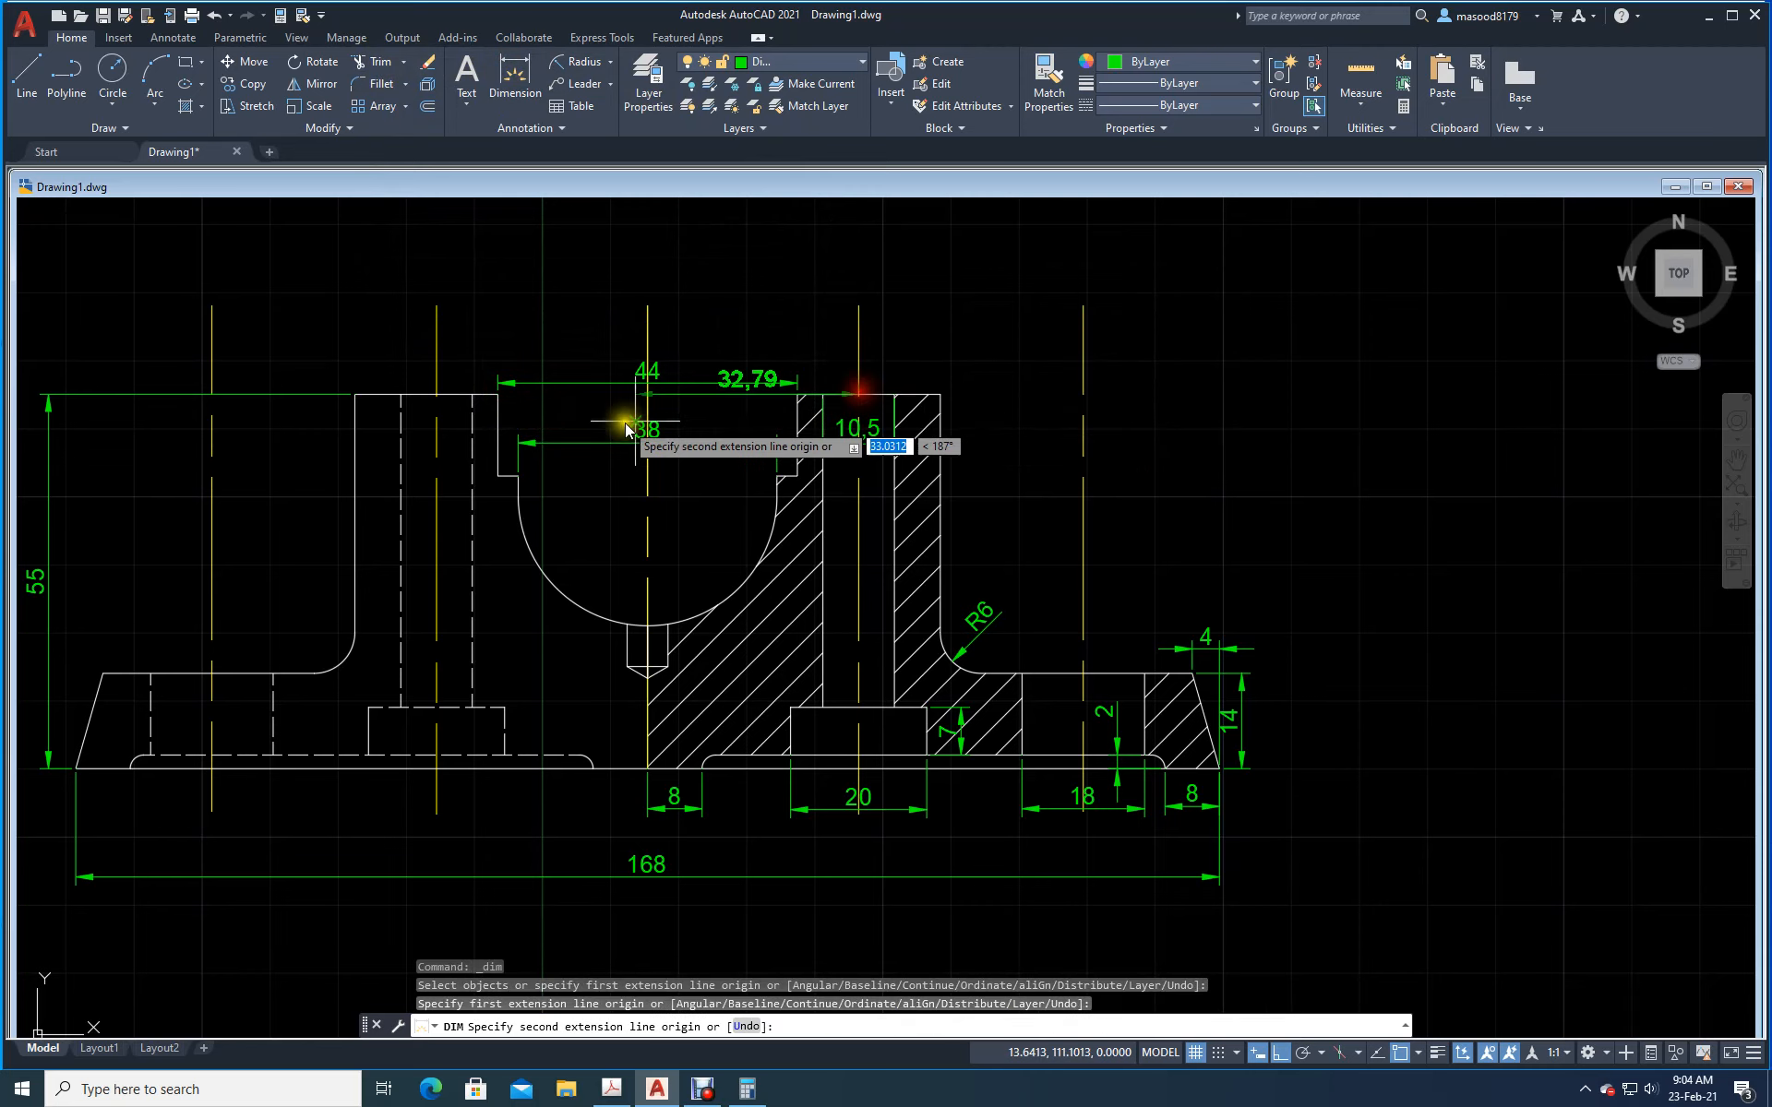
pyautogui.click(436, 397)
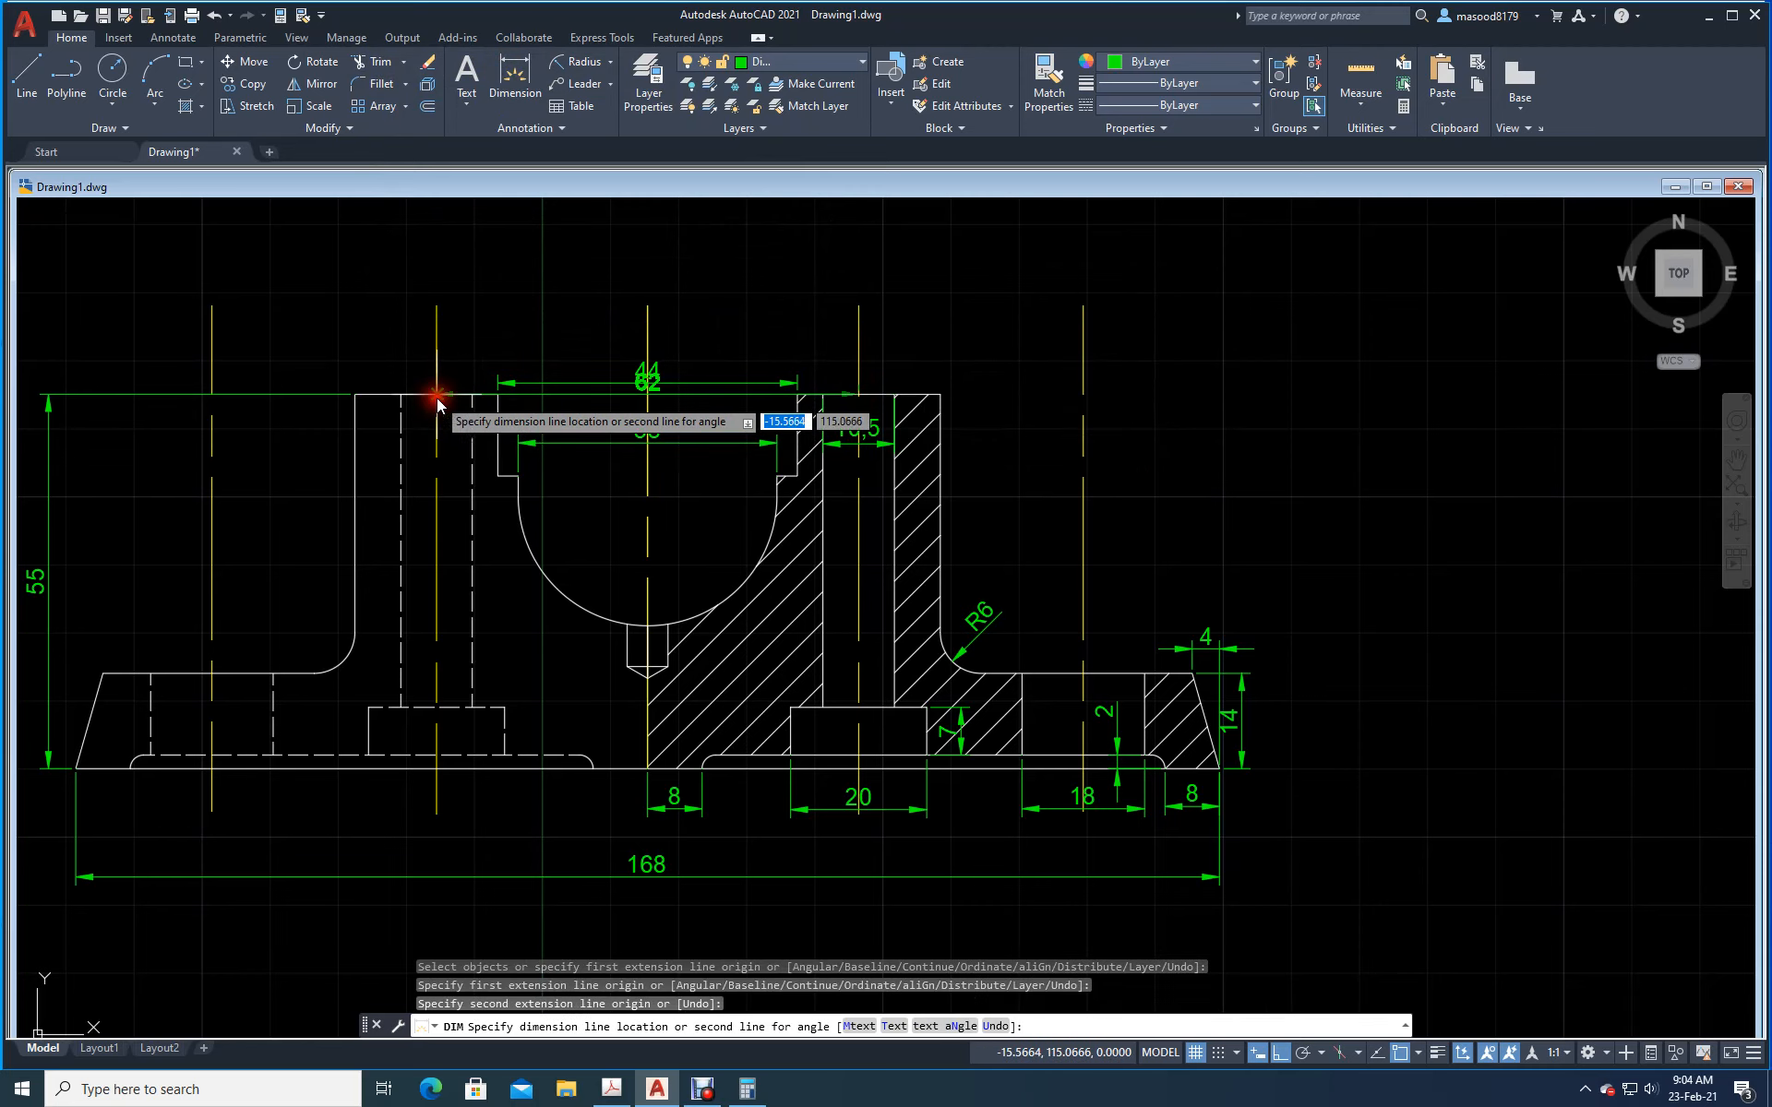
pyautogui.click(446, 303)
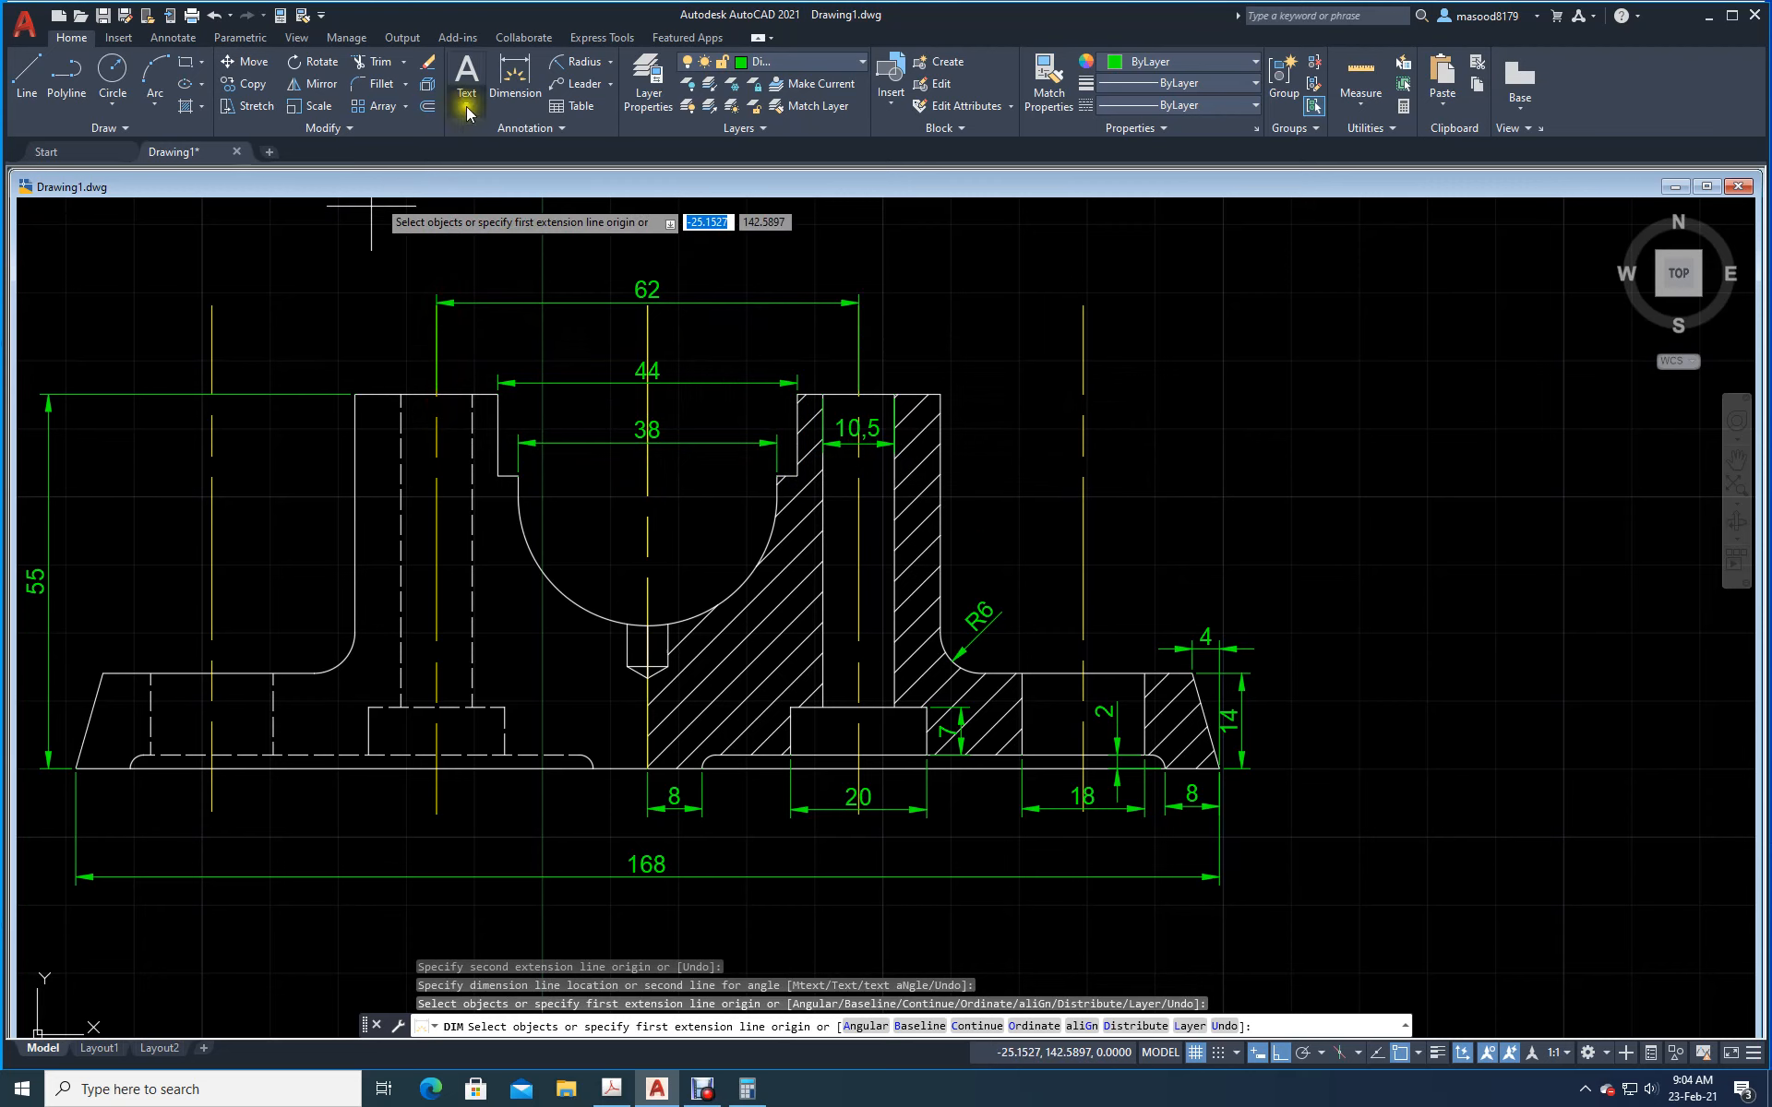
# Step: Dimension the distance between the axes of the two outer base holes, placing it above all the other dimensions
pyautogui.click(521, 63)
pyautogui.click(212, 392)
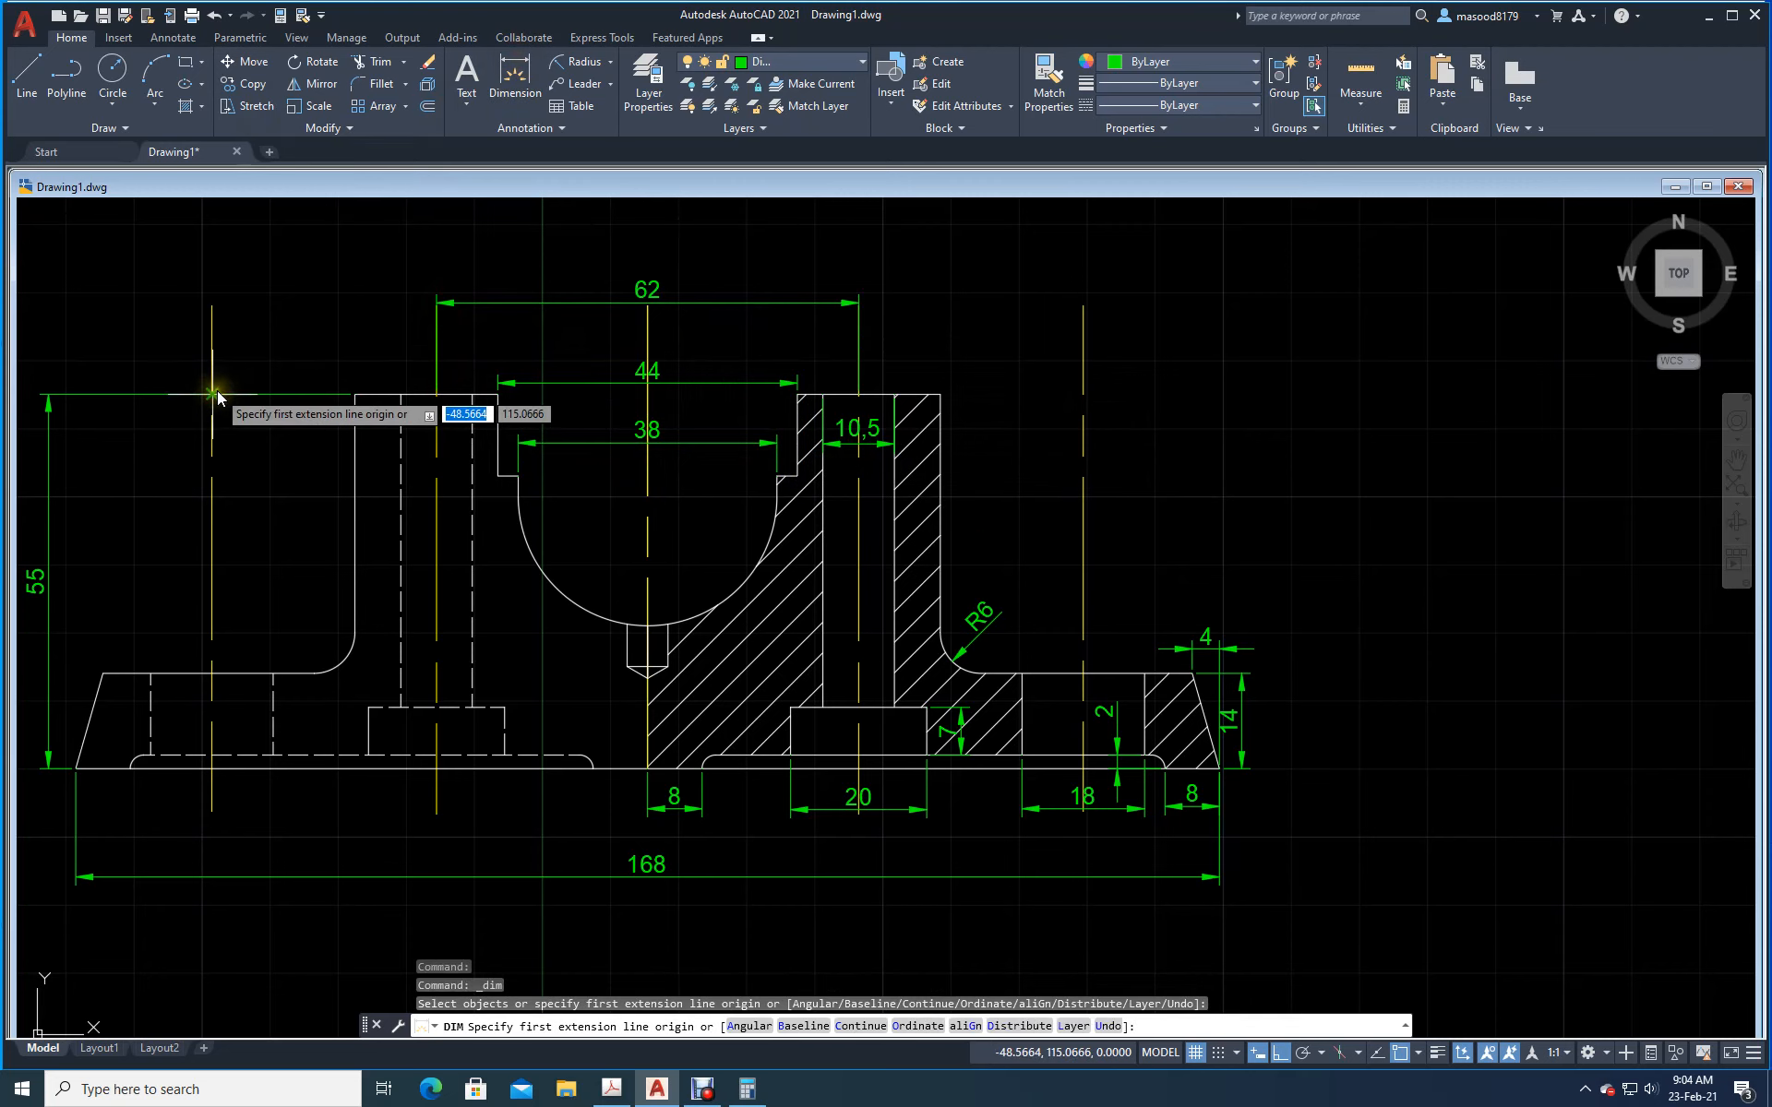
pyautogui.click(1083, 673)
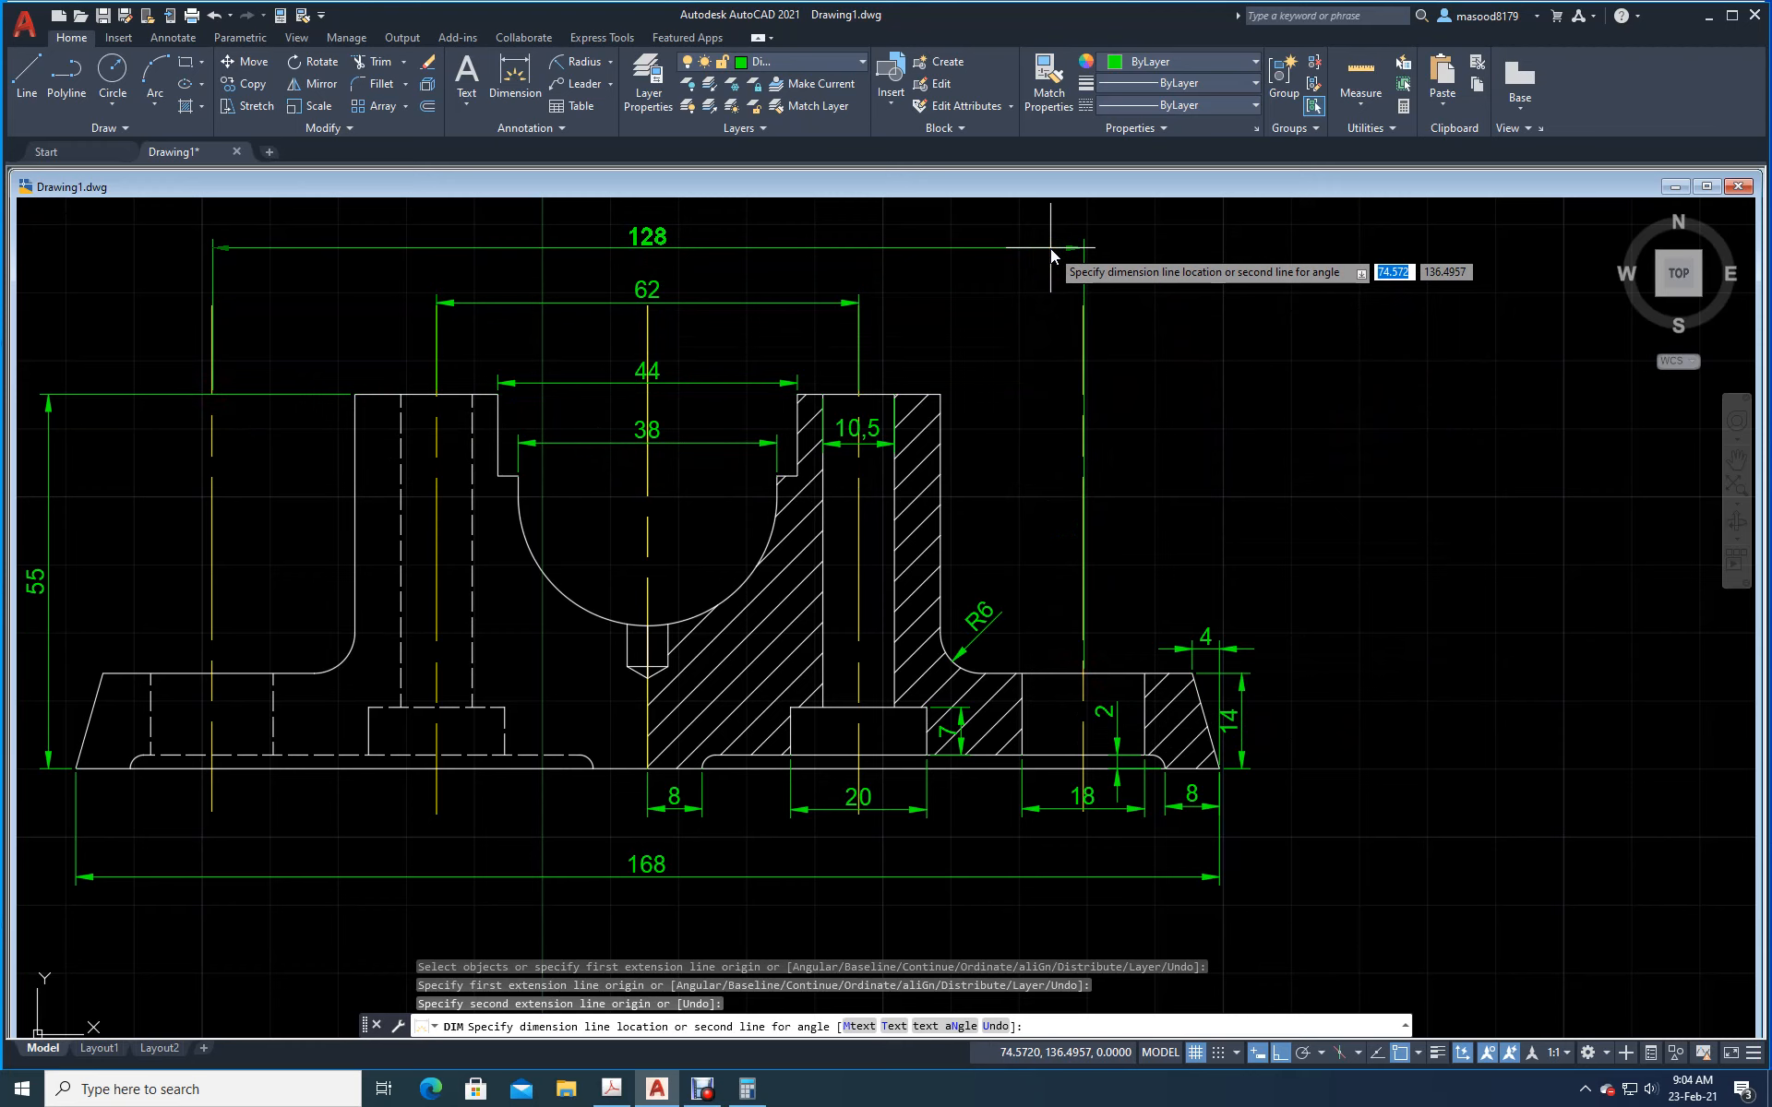
pyautogui.click(1050, 247)
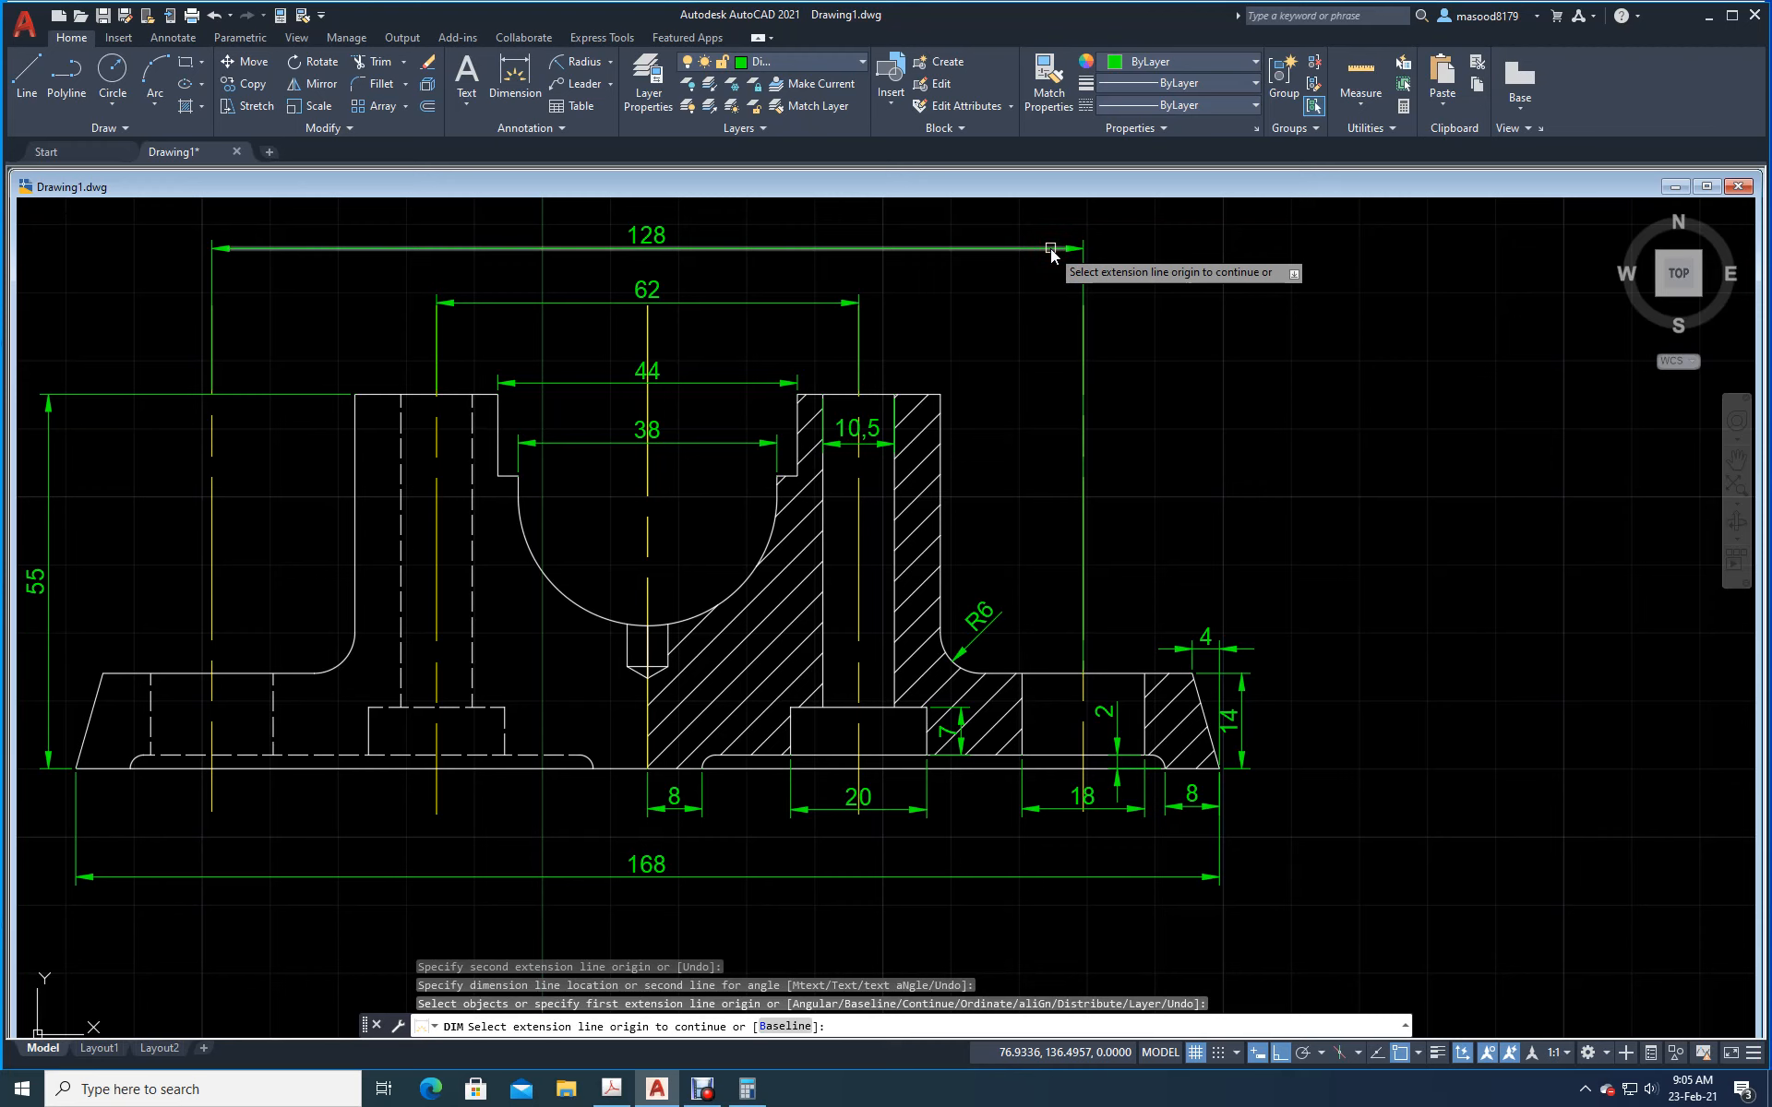
pyautogui.press('Escape')
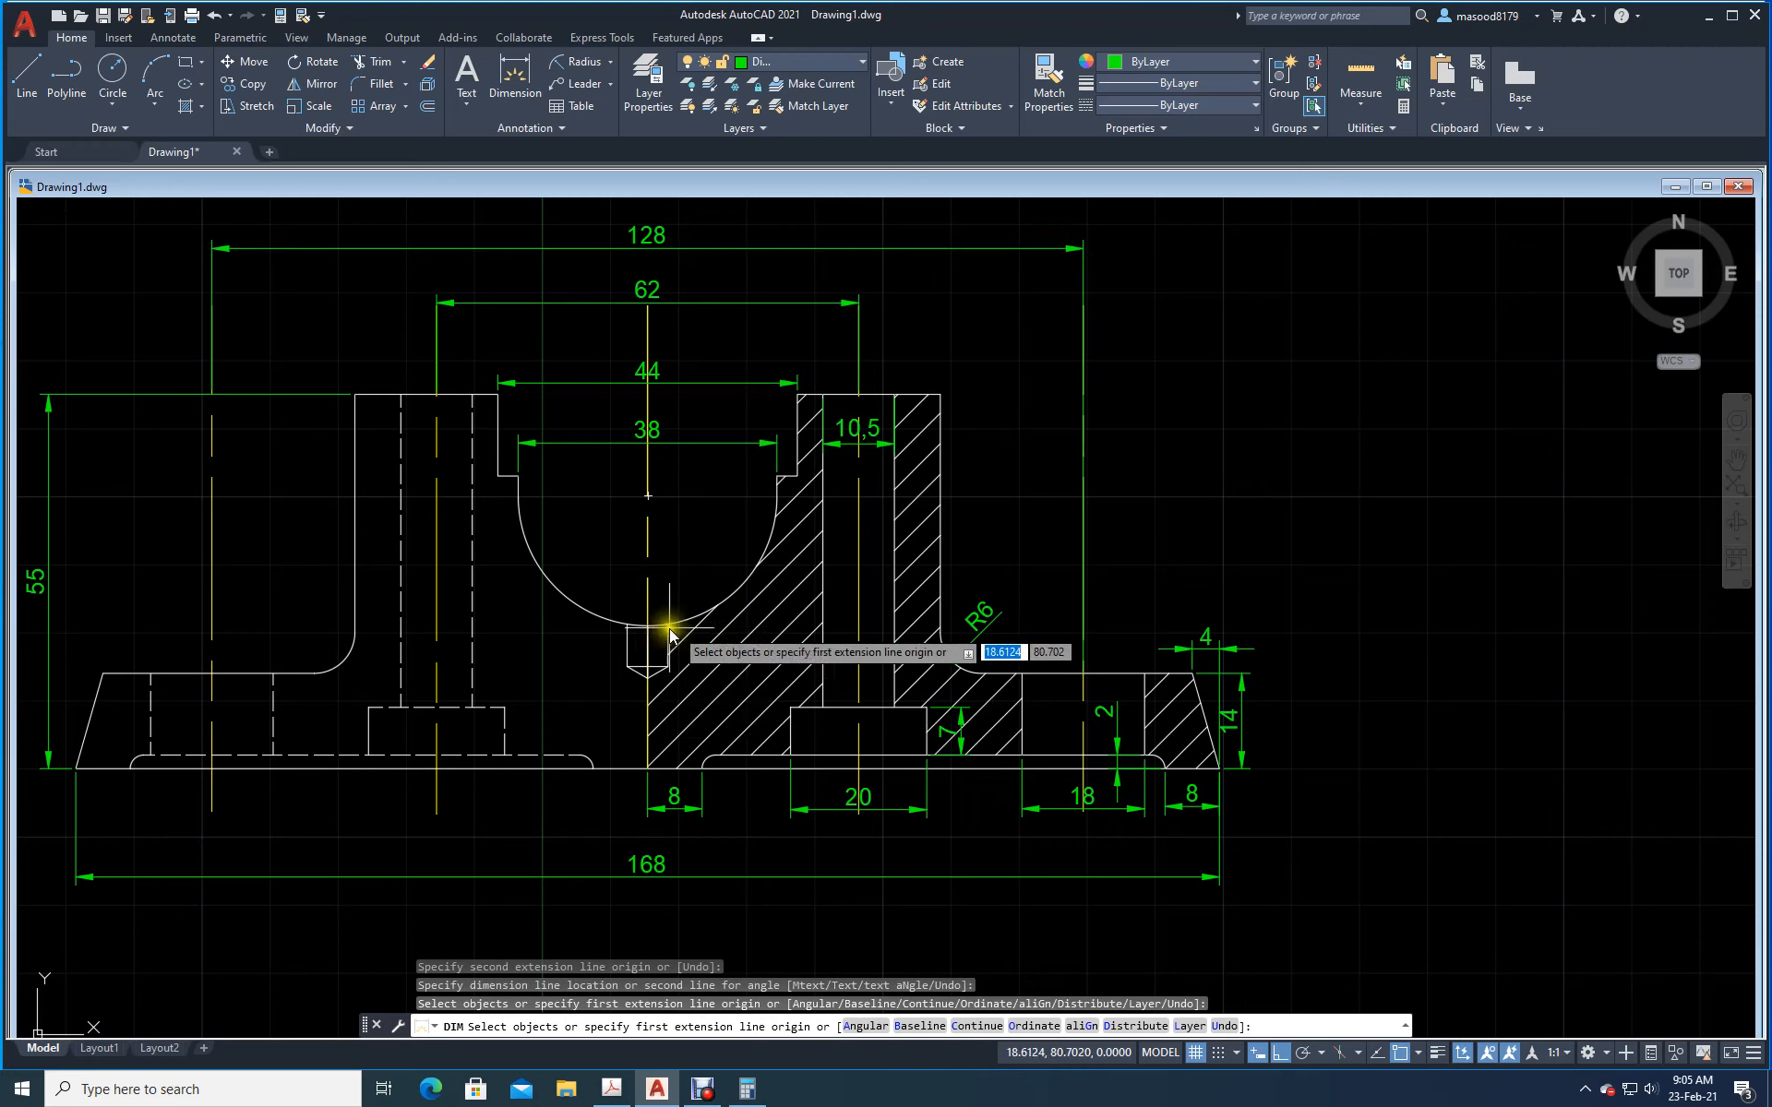
# Step: Dimension the width of the small central hole between its upper corners, placing the dimension just above it inside the rounded recess
pyautogui.scroll(6, 637, 657)
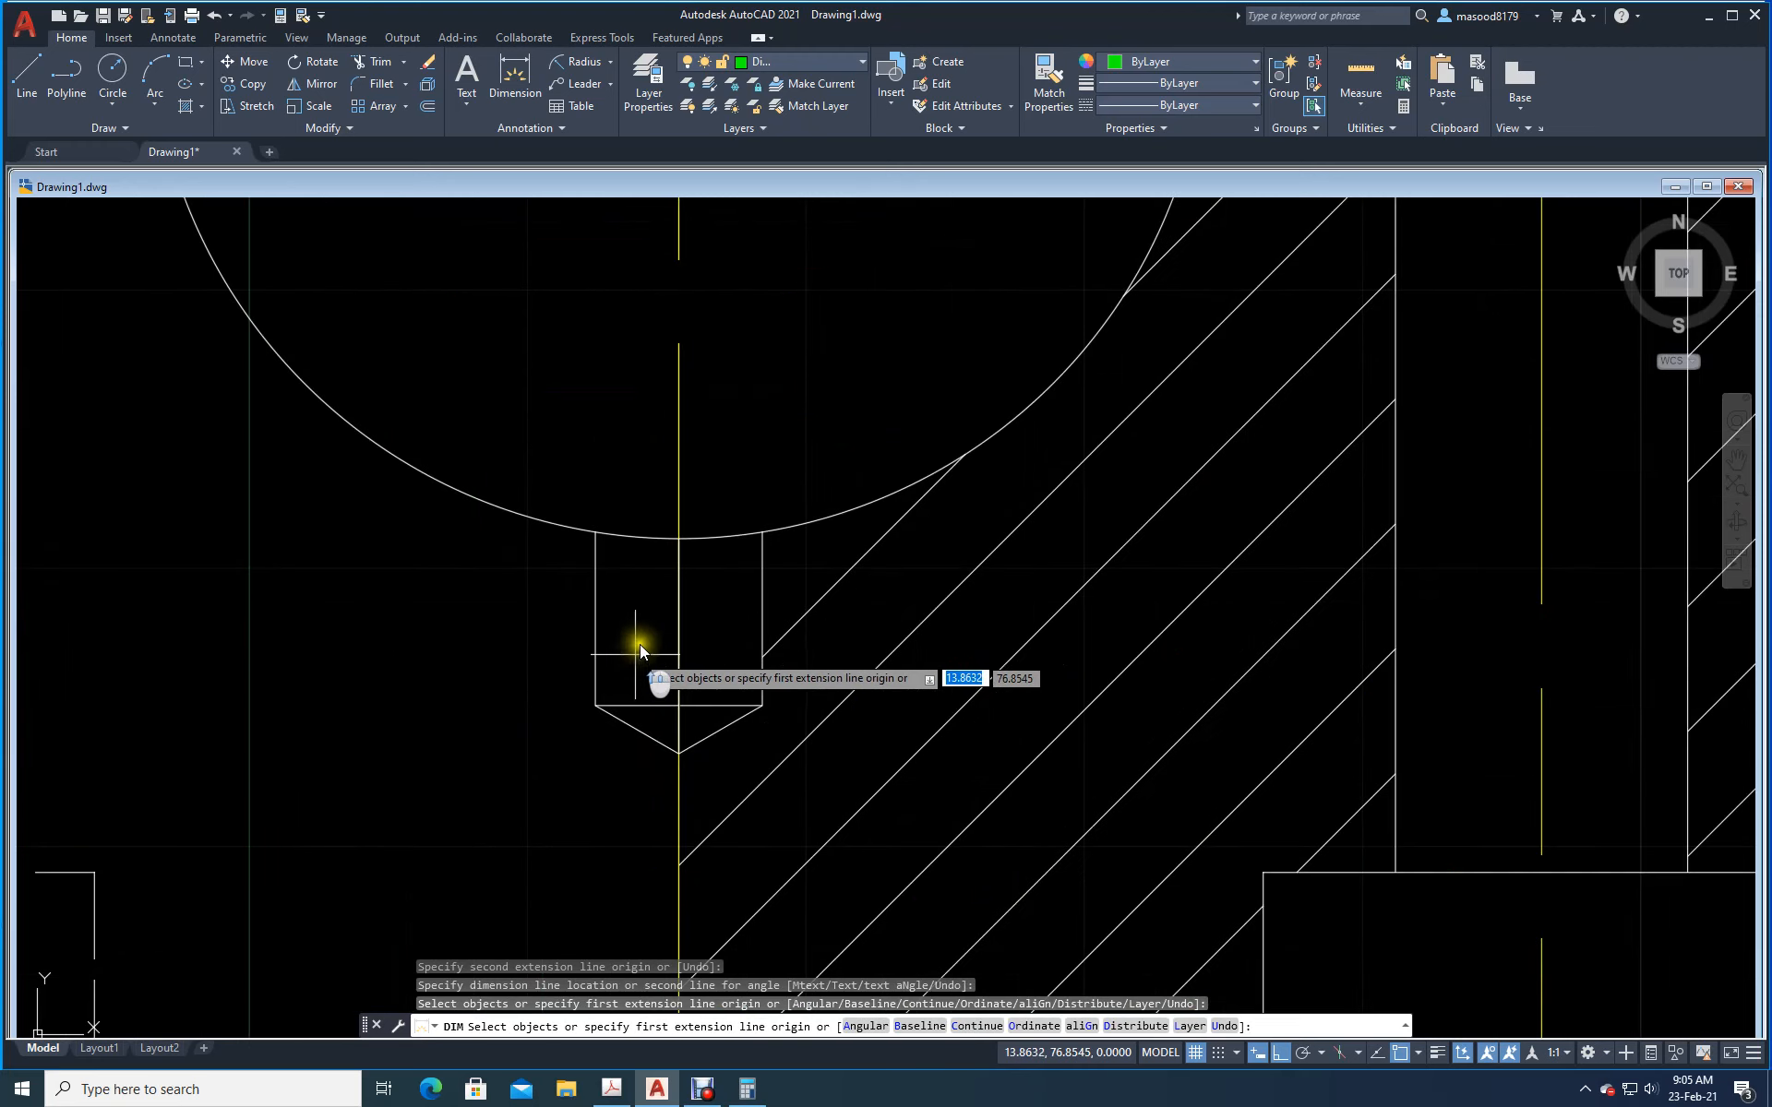
pyautogui.click(517, 70)
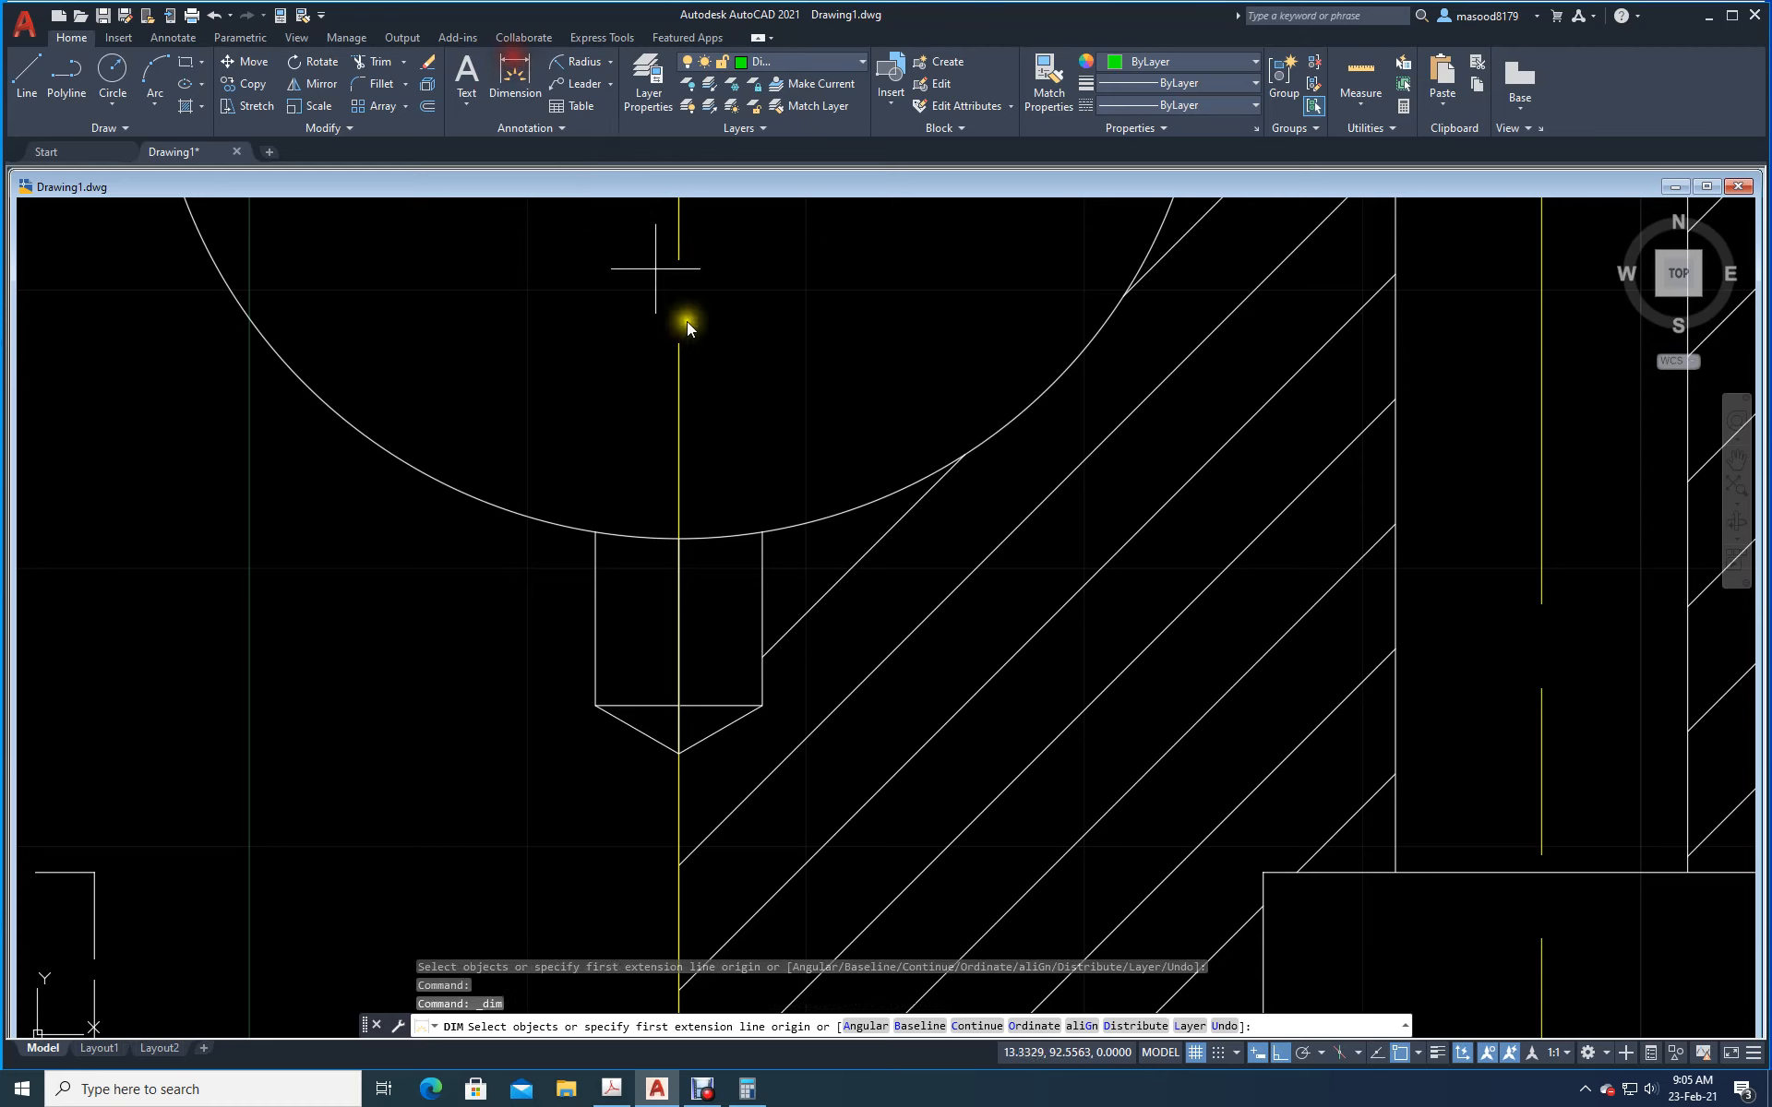
pyautogui.click(763, 533)
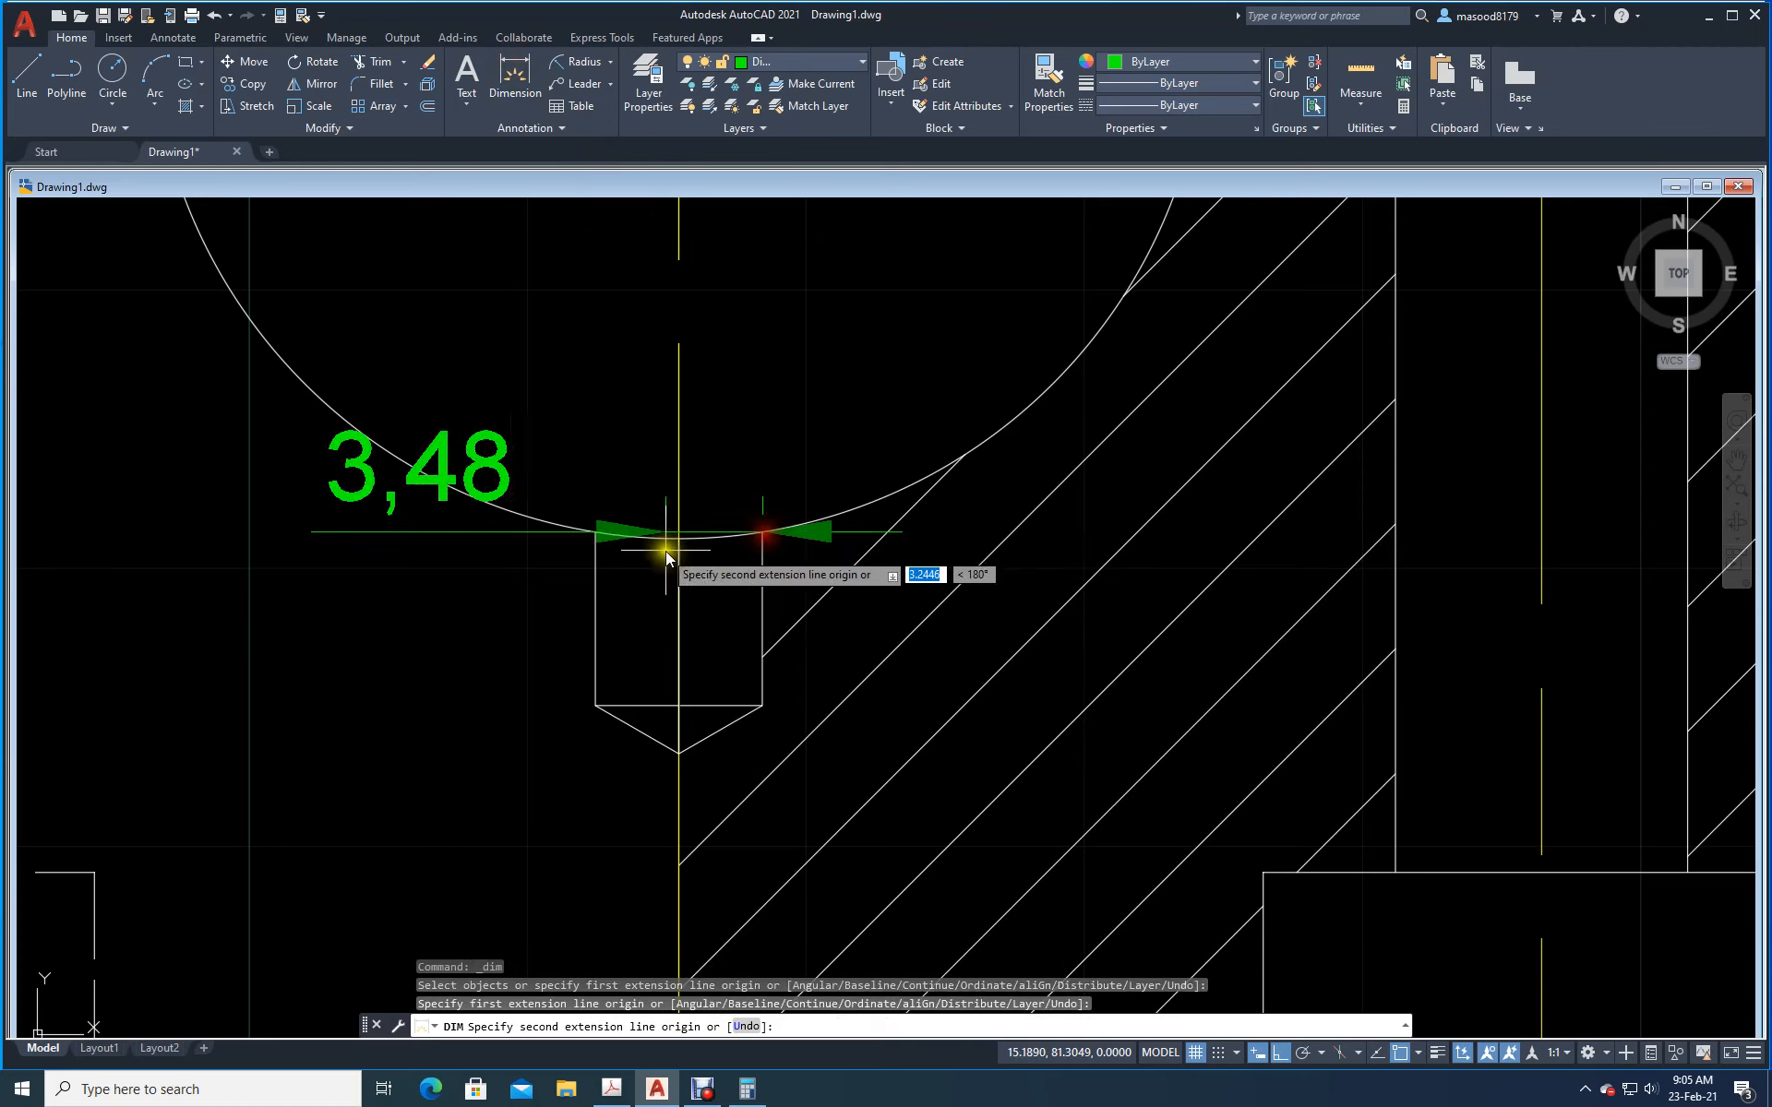
pyautogui.click(591, 529)
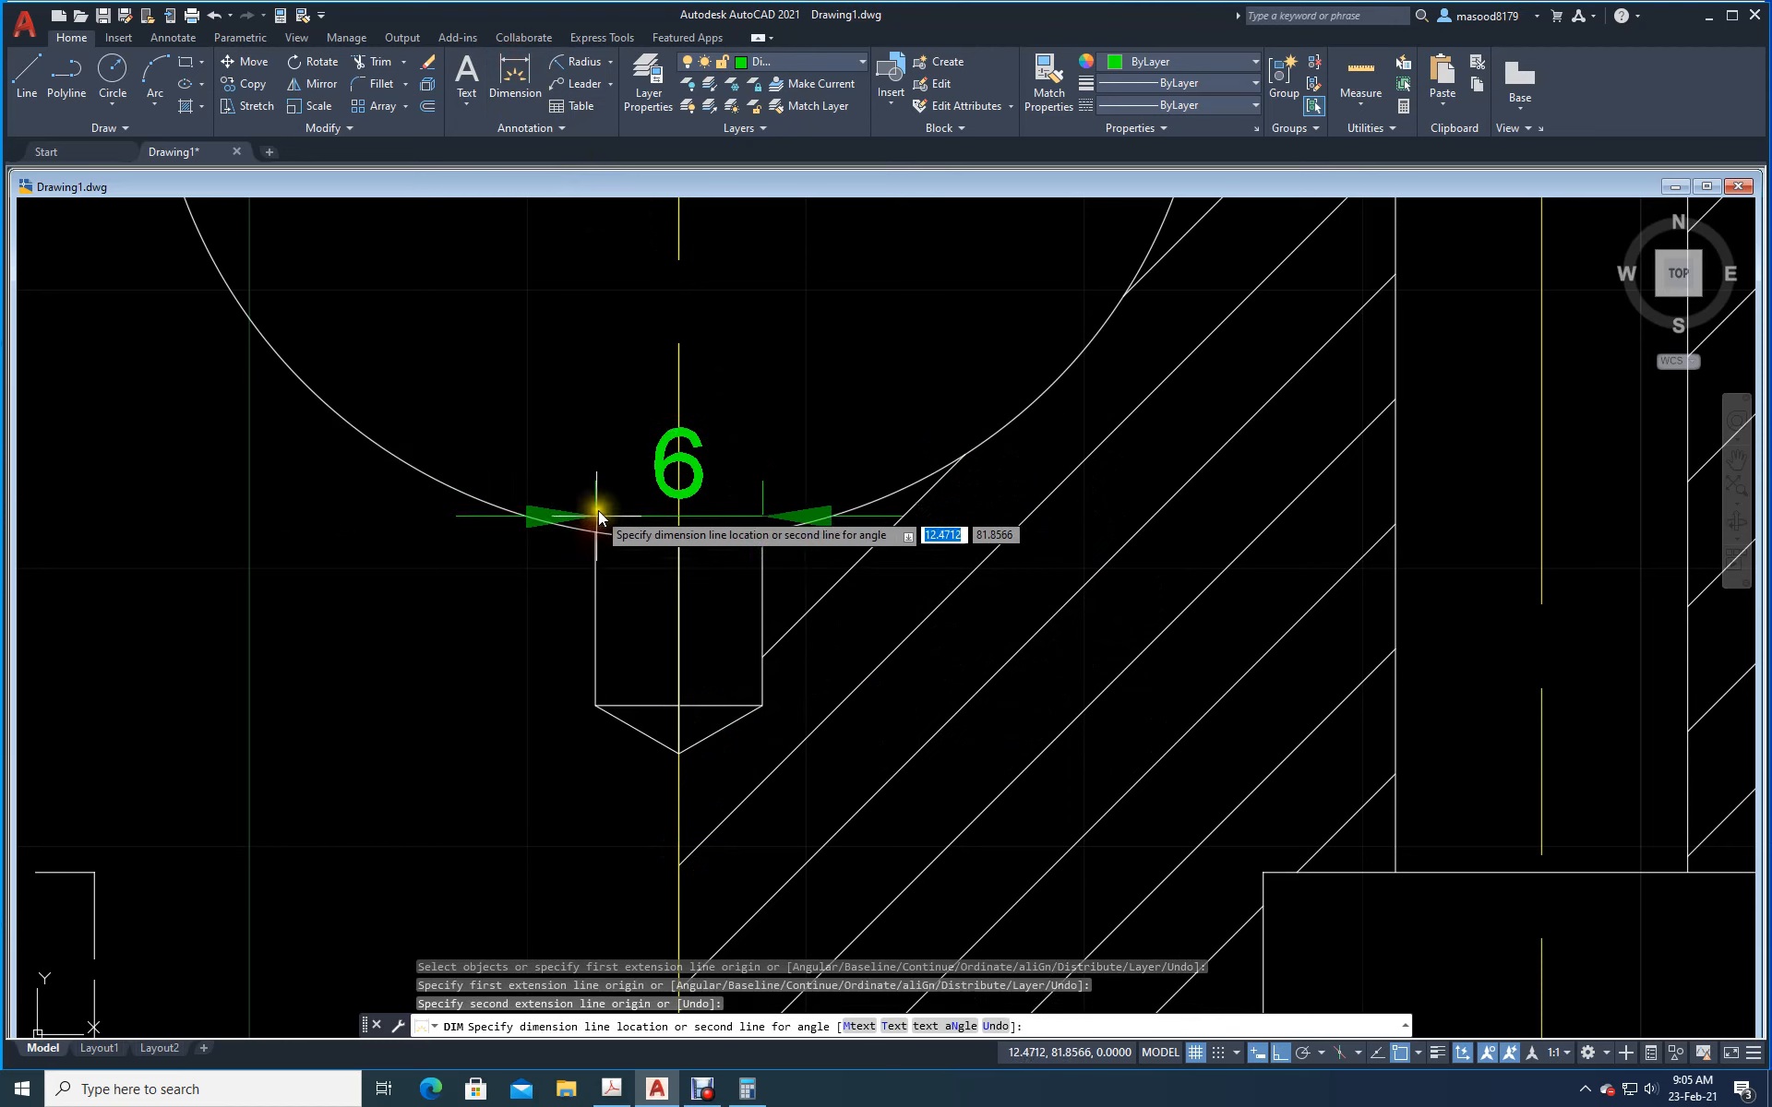
pyautogui.click(602, 424)
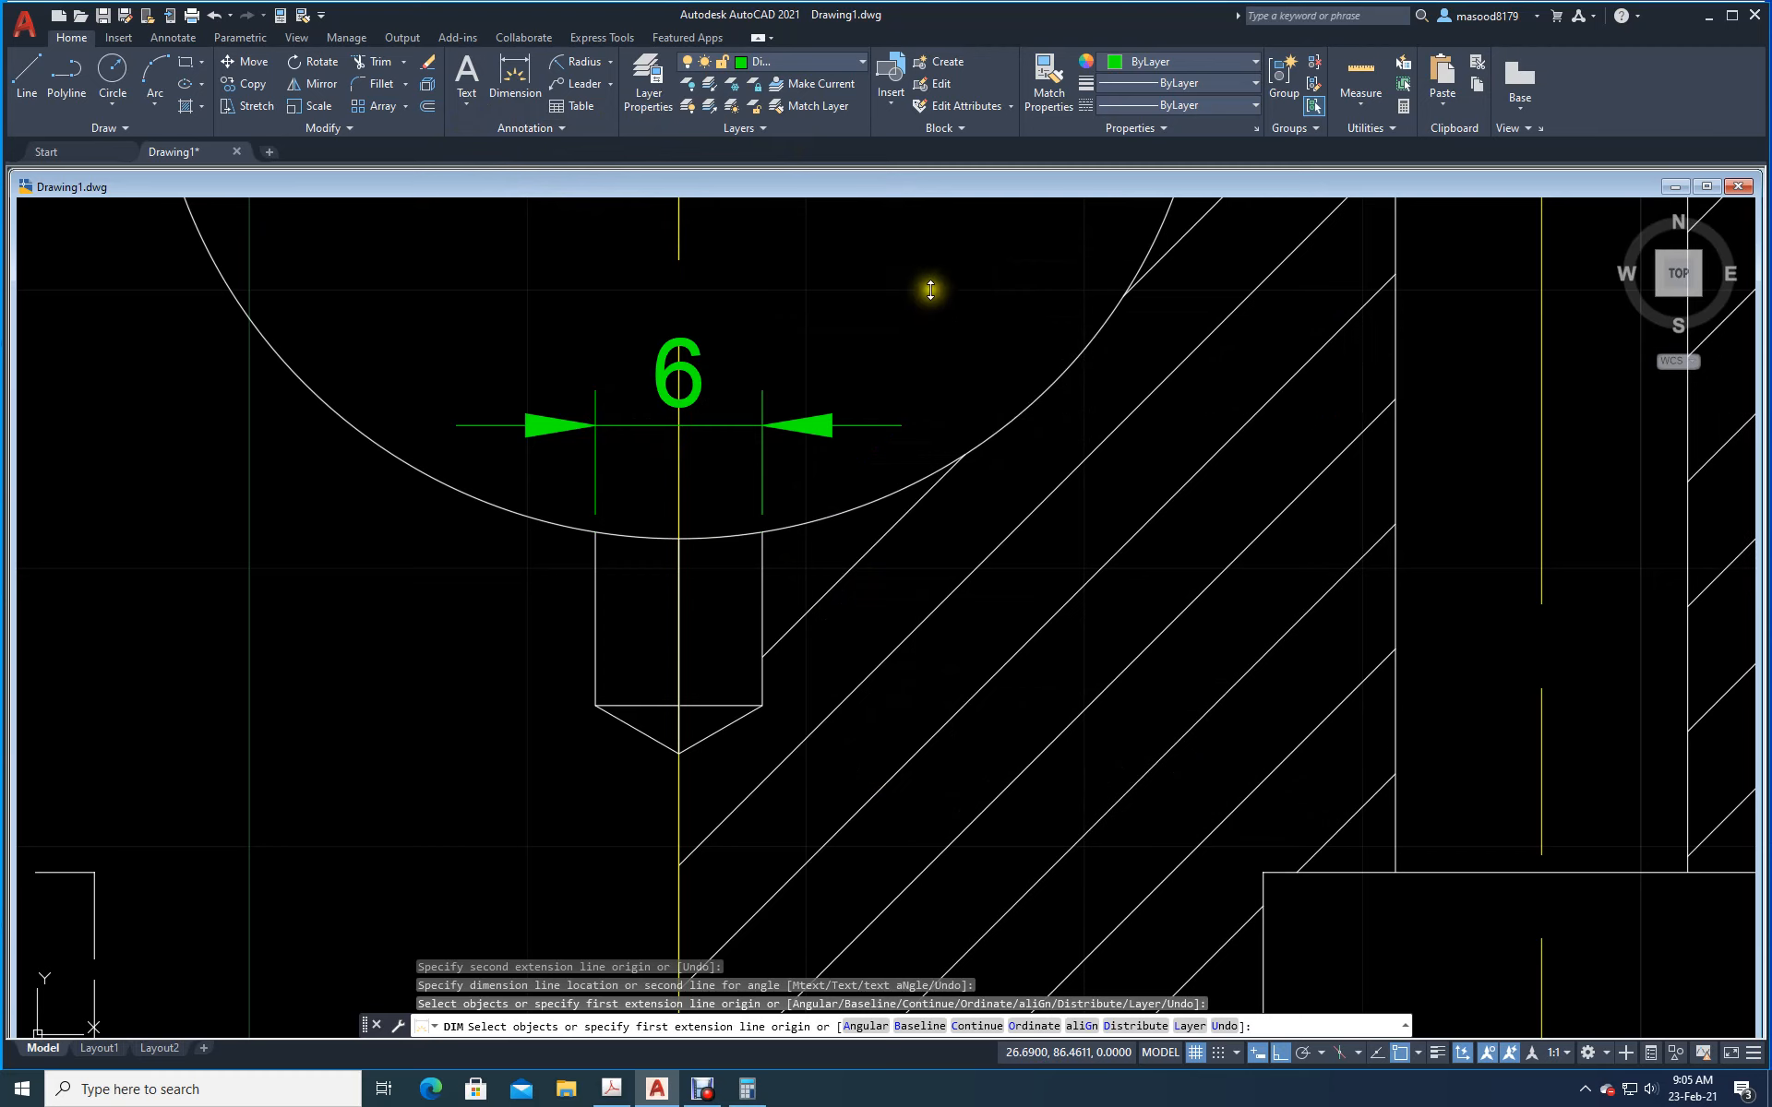
pyautogui.press('Return')
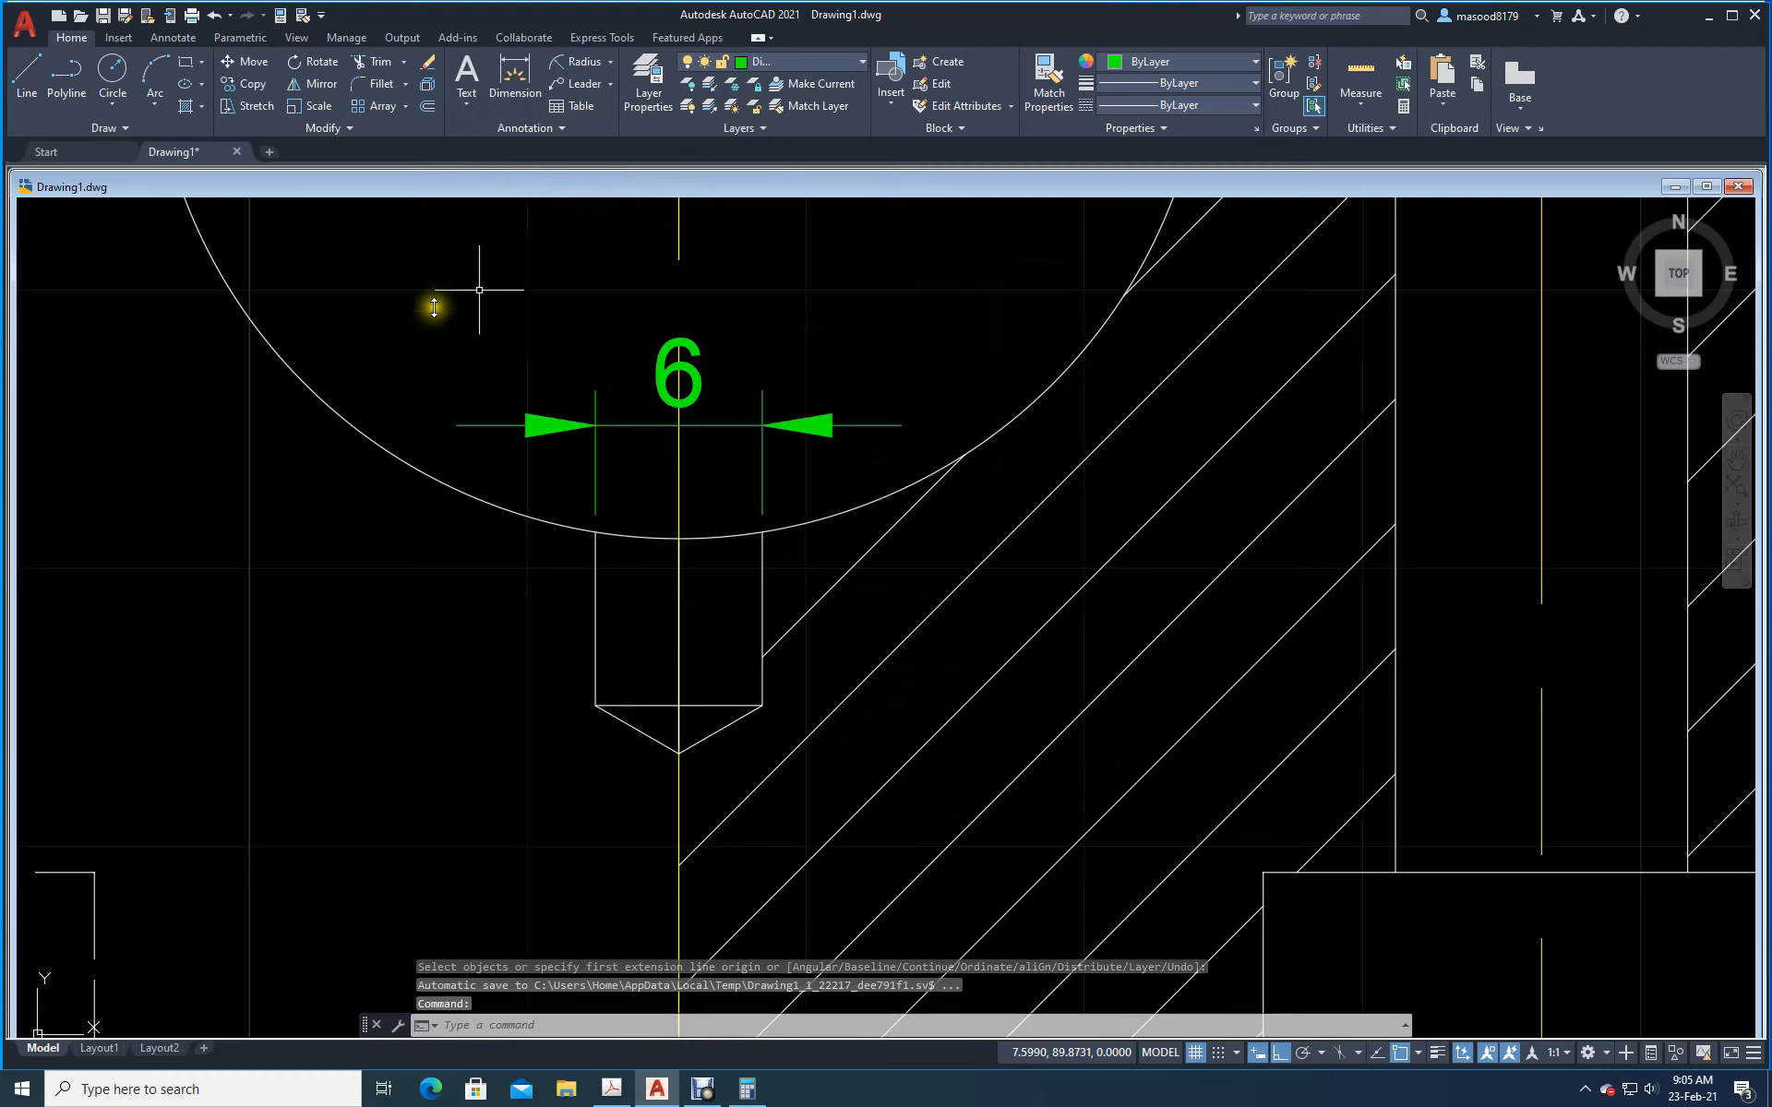
pyautogui.click(681, 386)
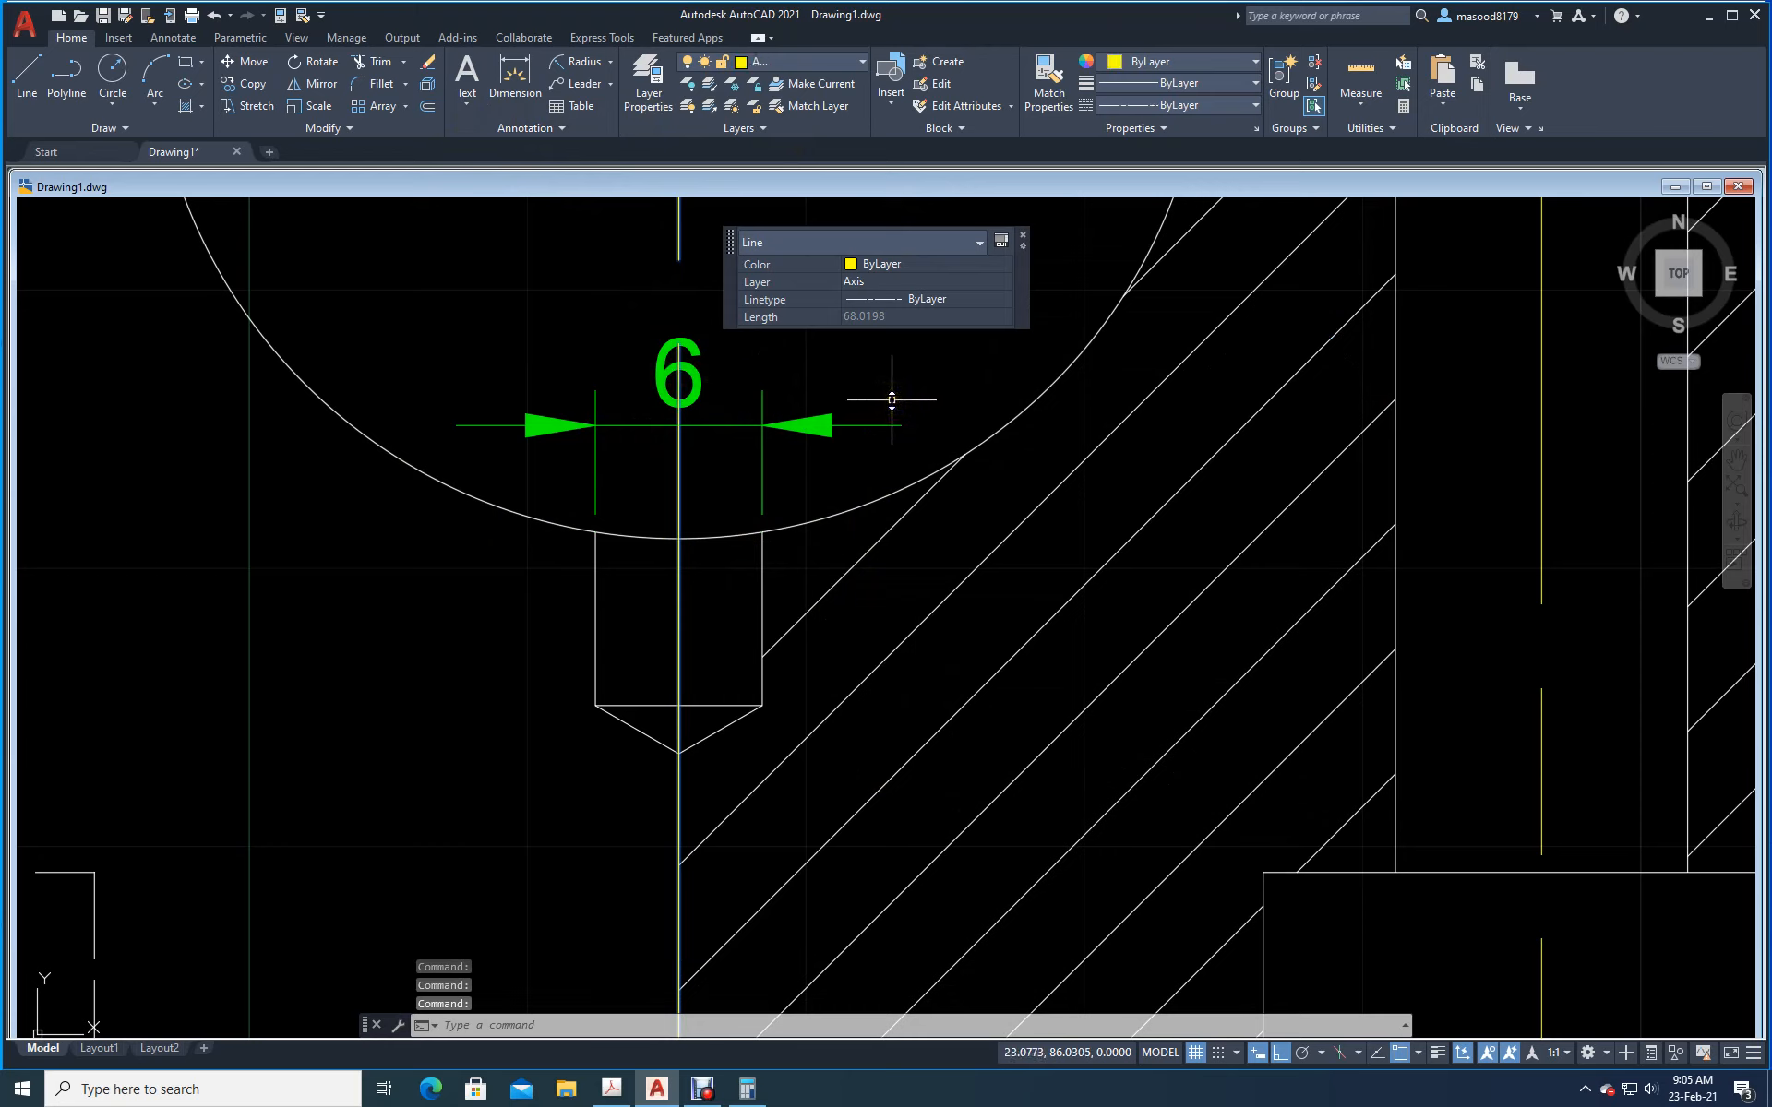
pyautogui.press('Escape')
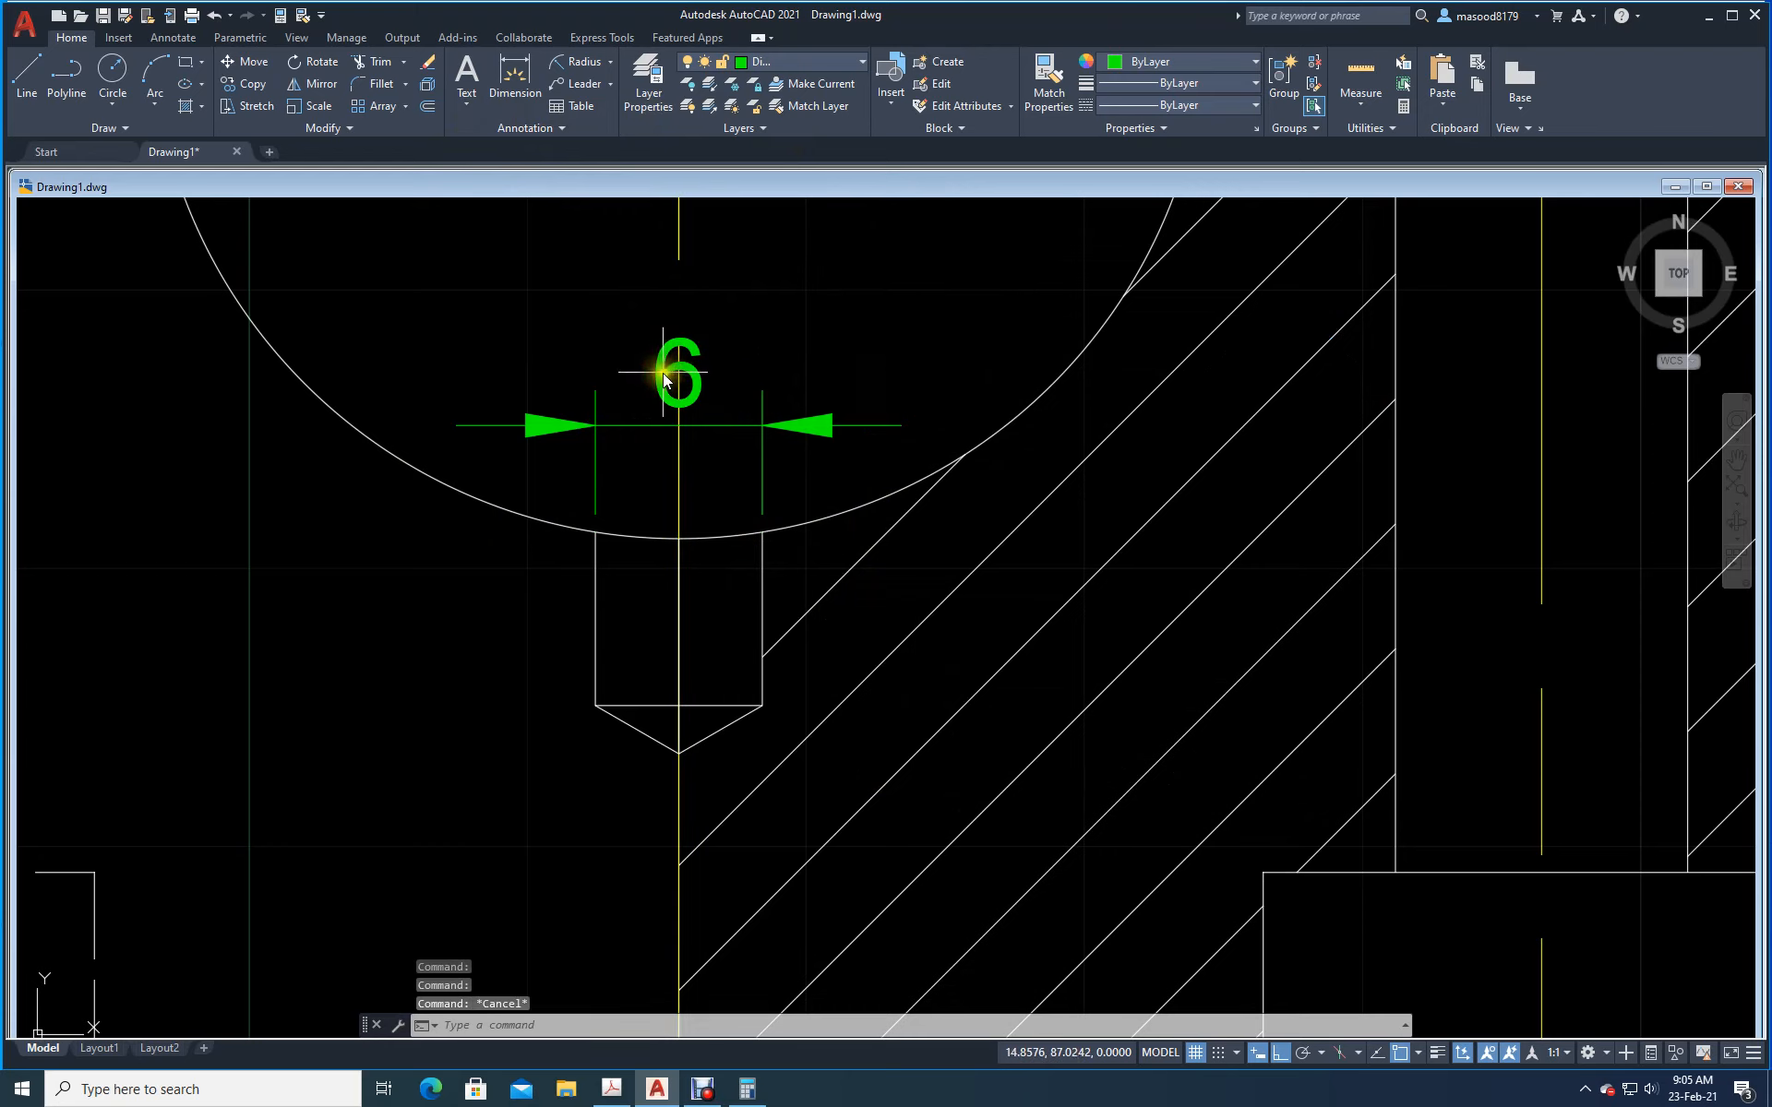
pyautogui.click(667, 375)
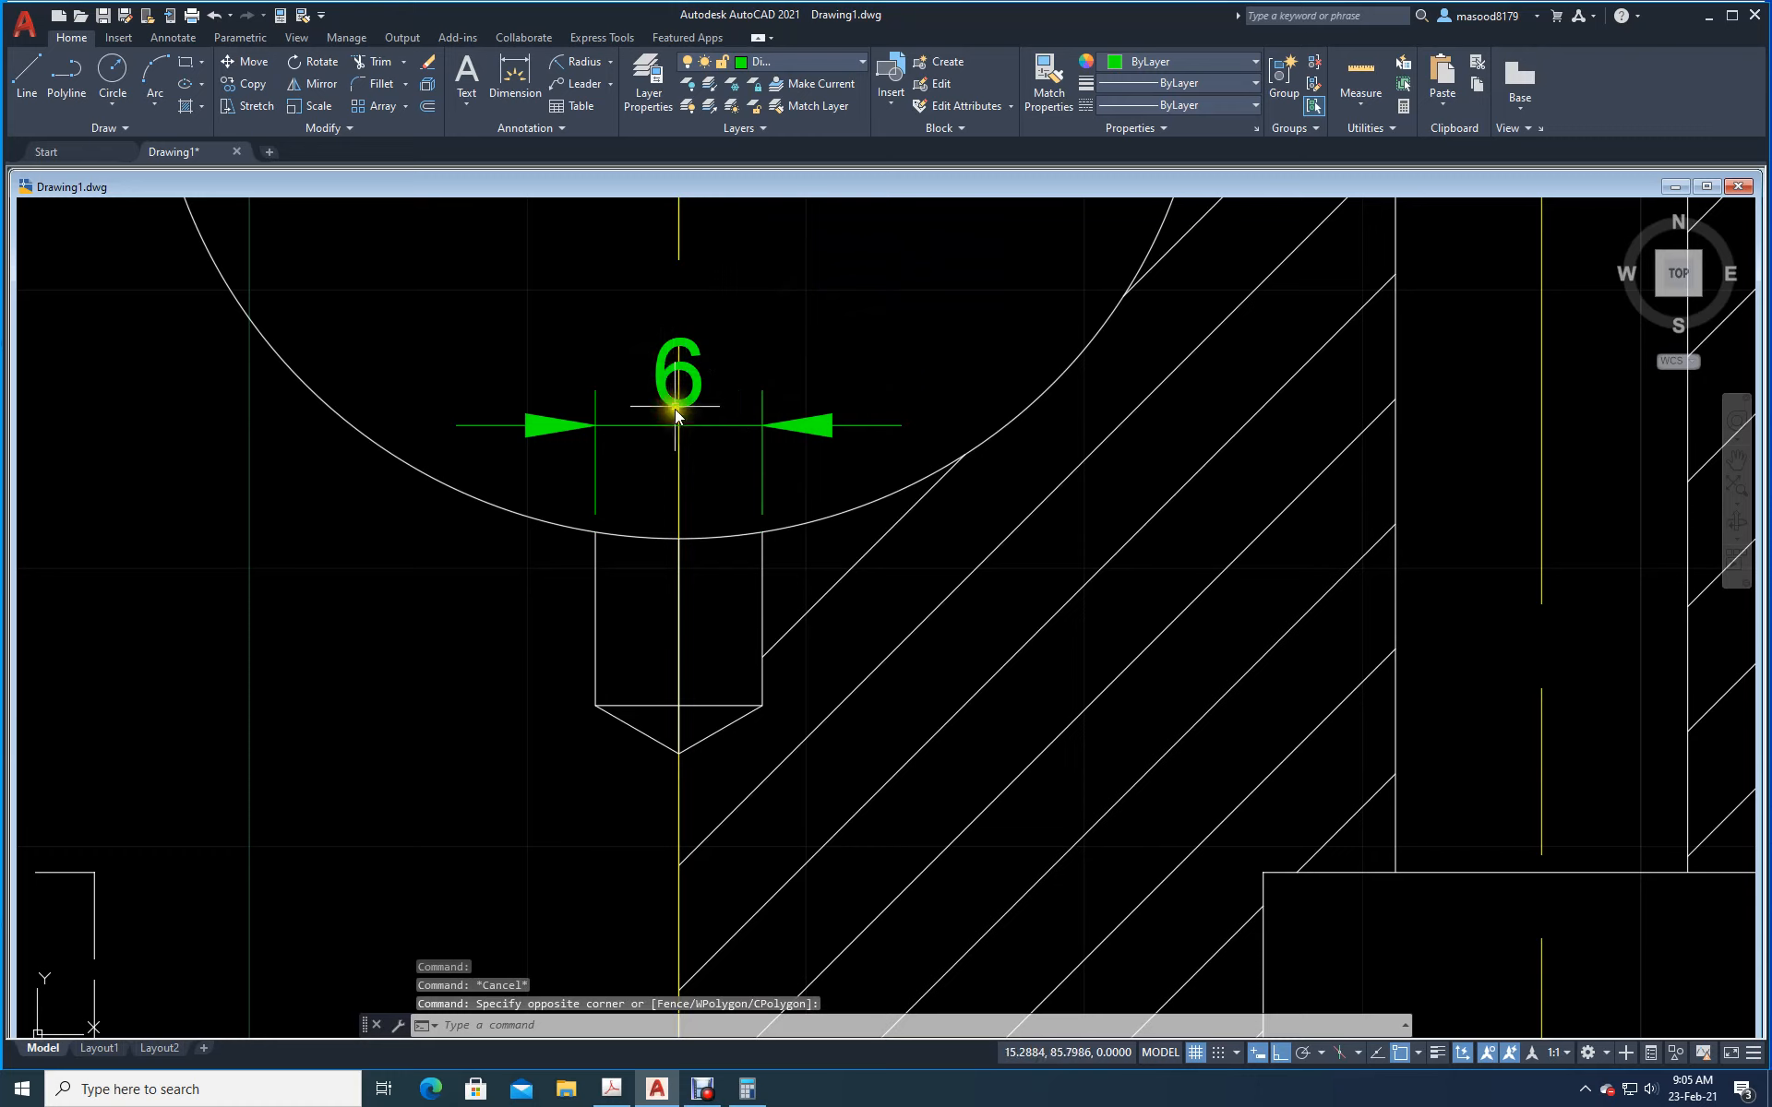
pyautogui.click(694, 380)
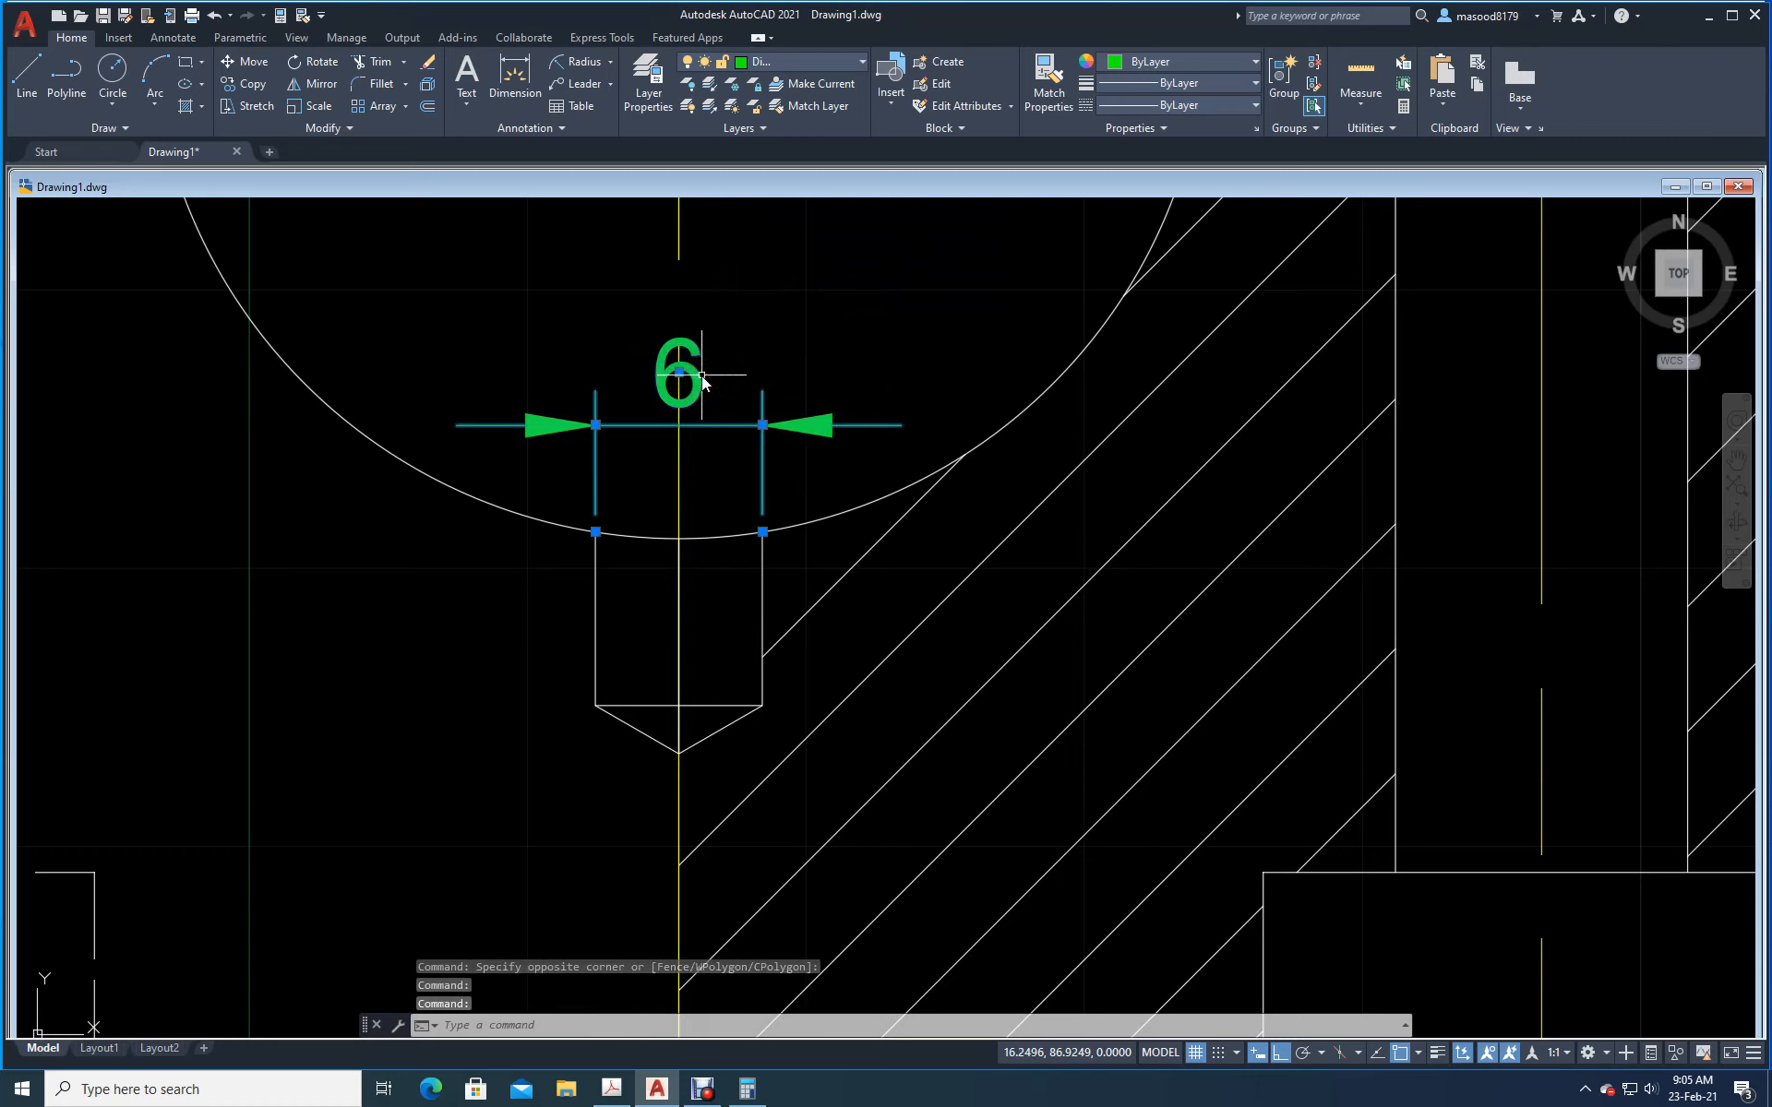
pyautogui.press('Escape')
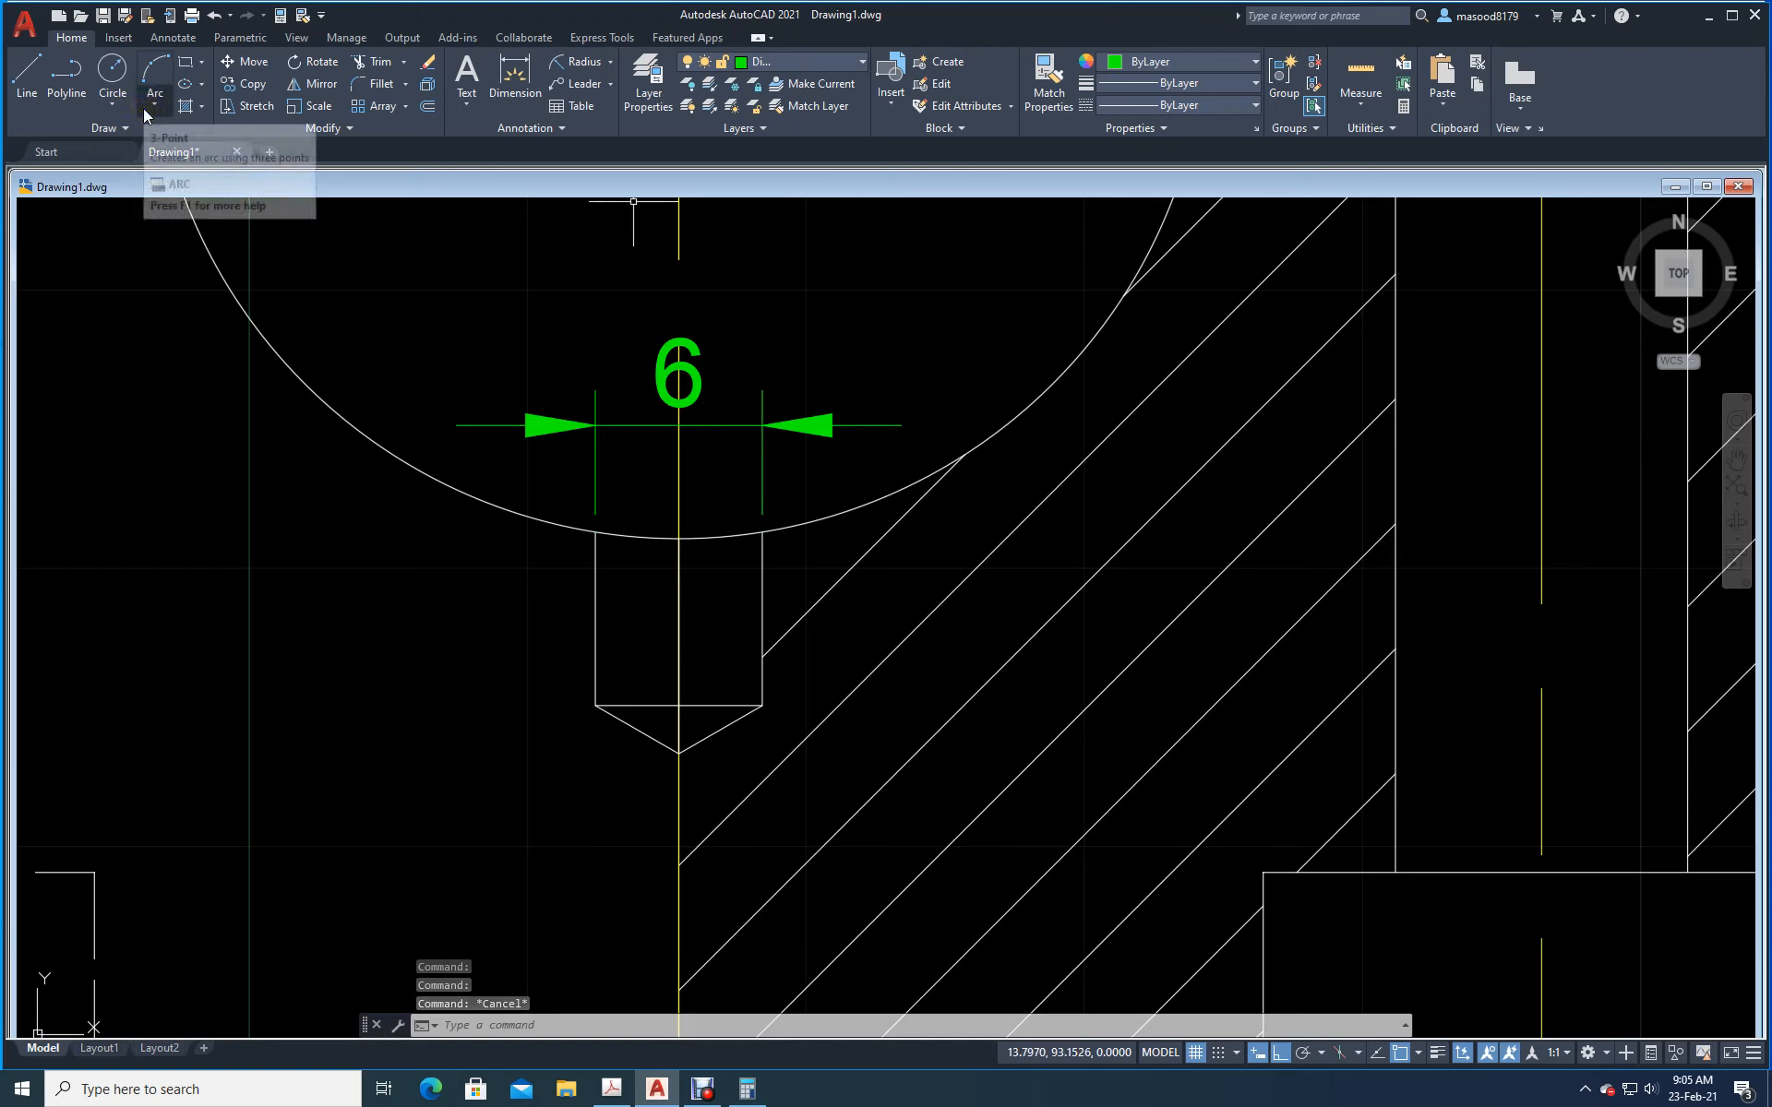
# Step: Dimension the small central hole's depth from its lower right corner to the recess's lowest point, placing it over the hatching beside the hole
pyautogui.click(534, 76)
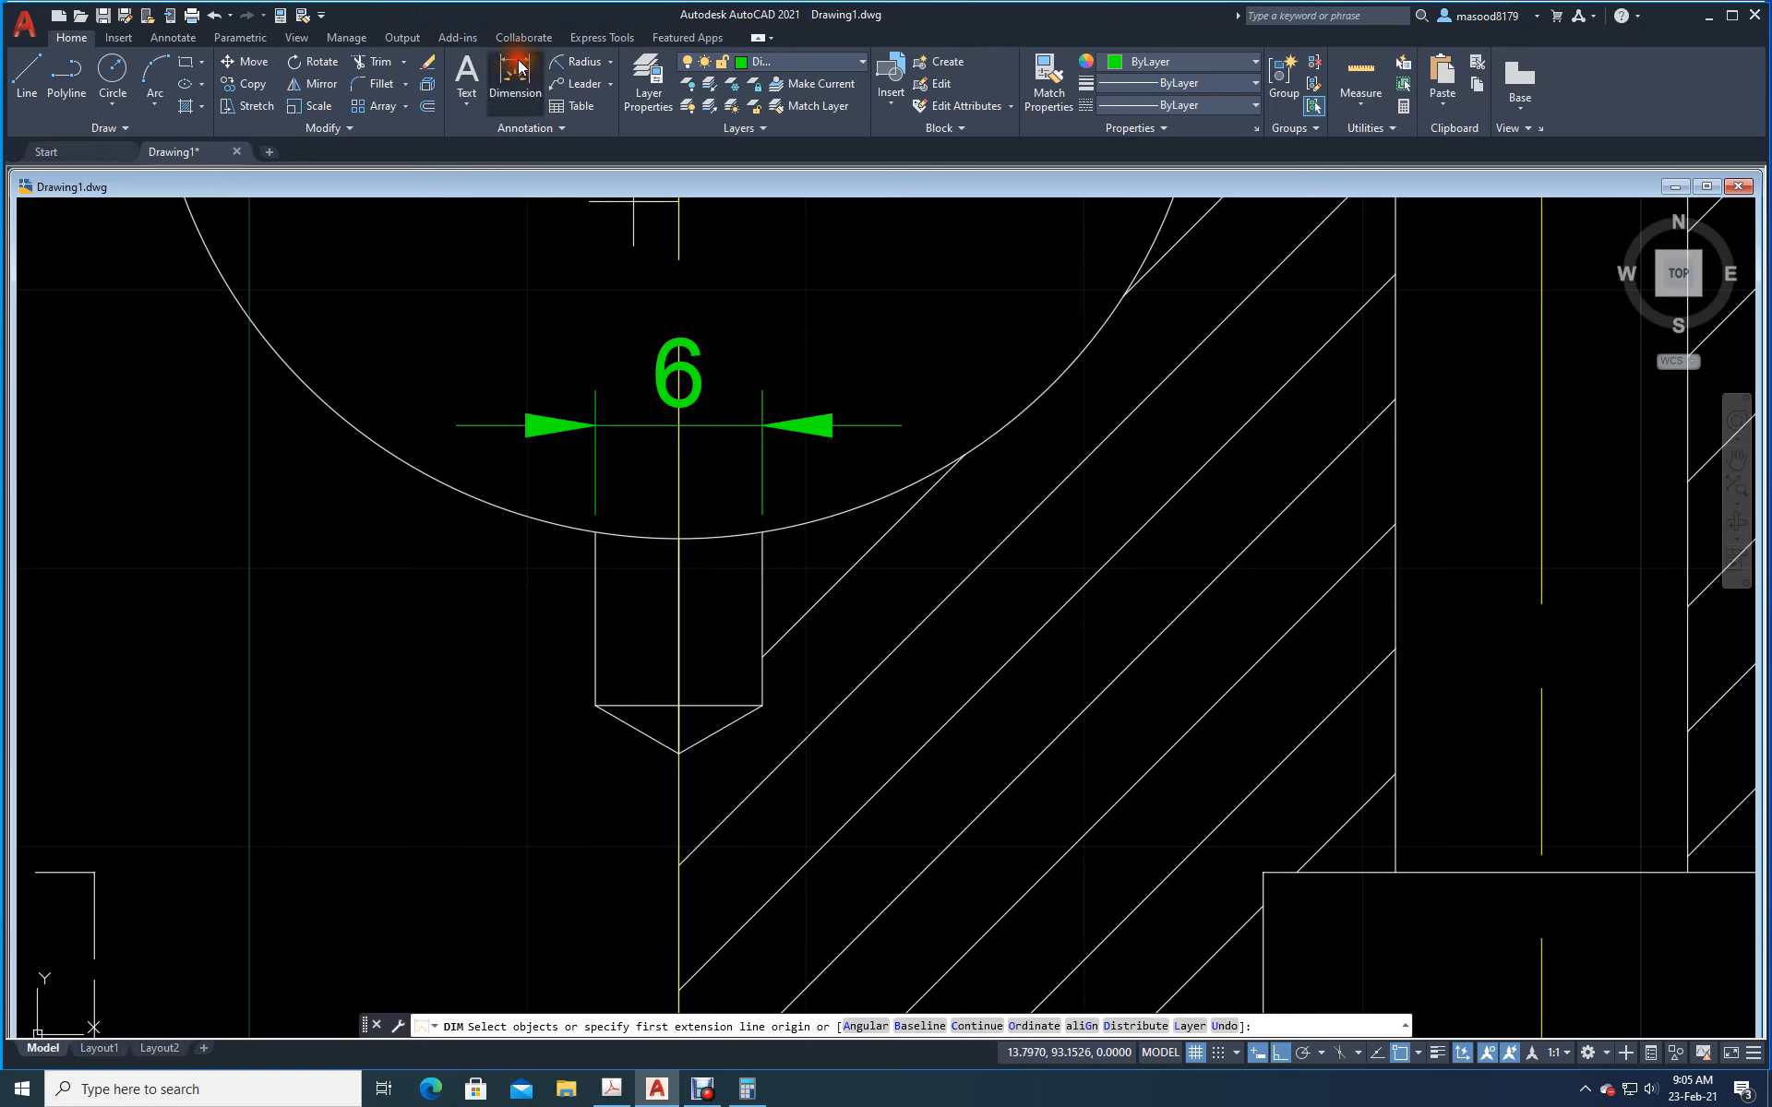
pyautogui.click(756, 707)
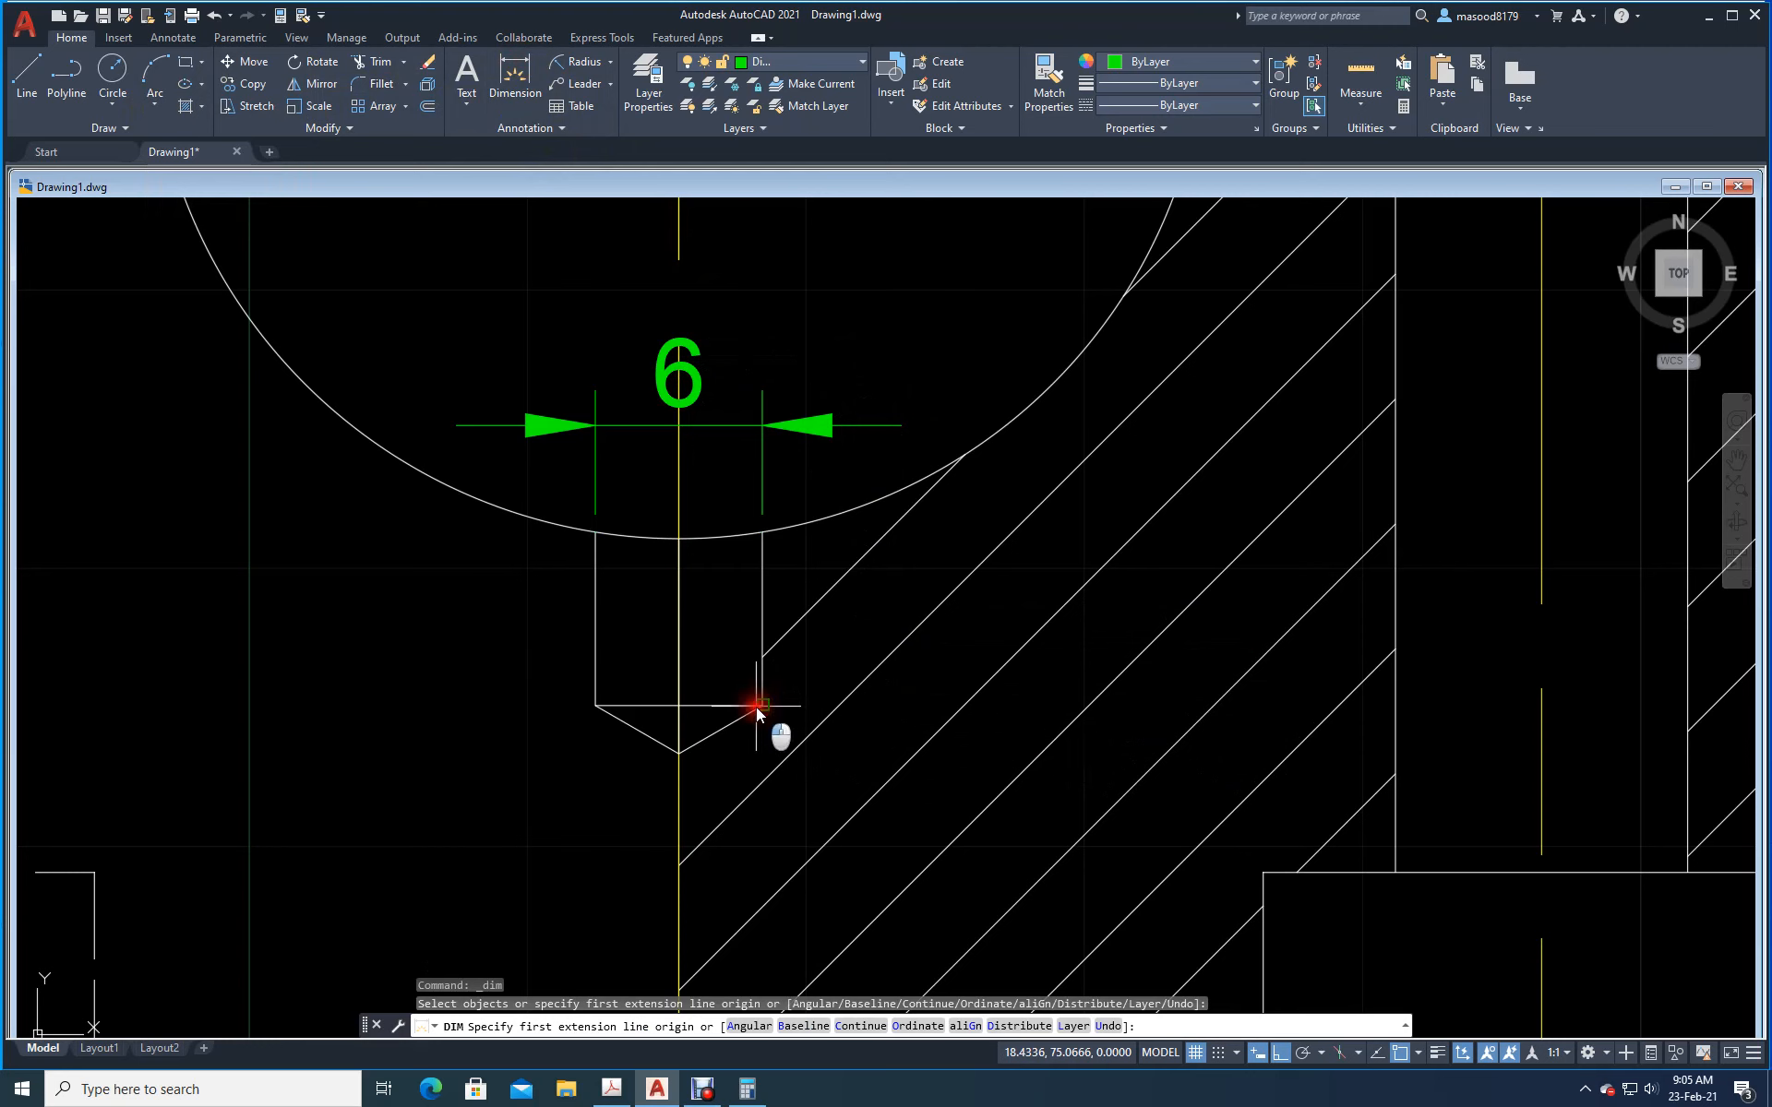
pyautogui.click(680, 535)
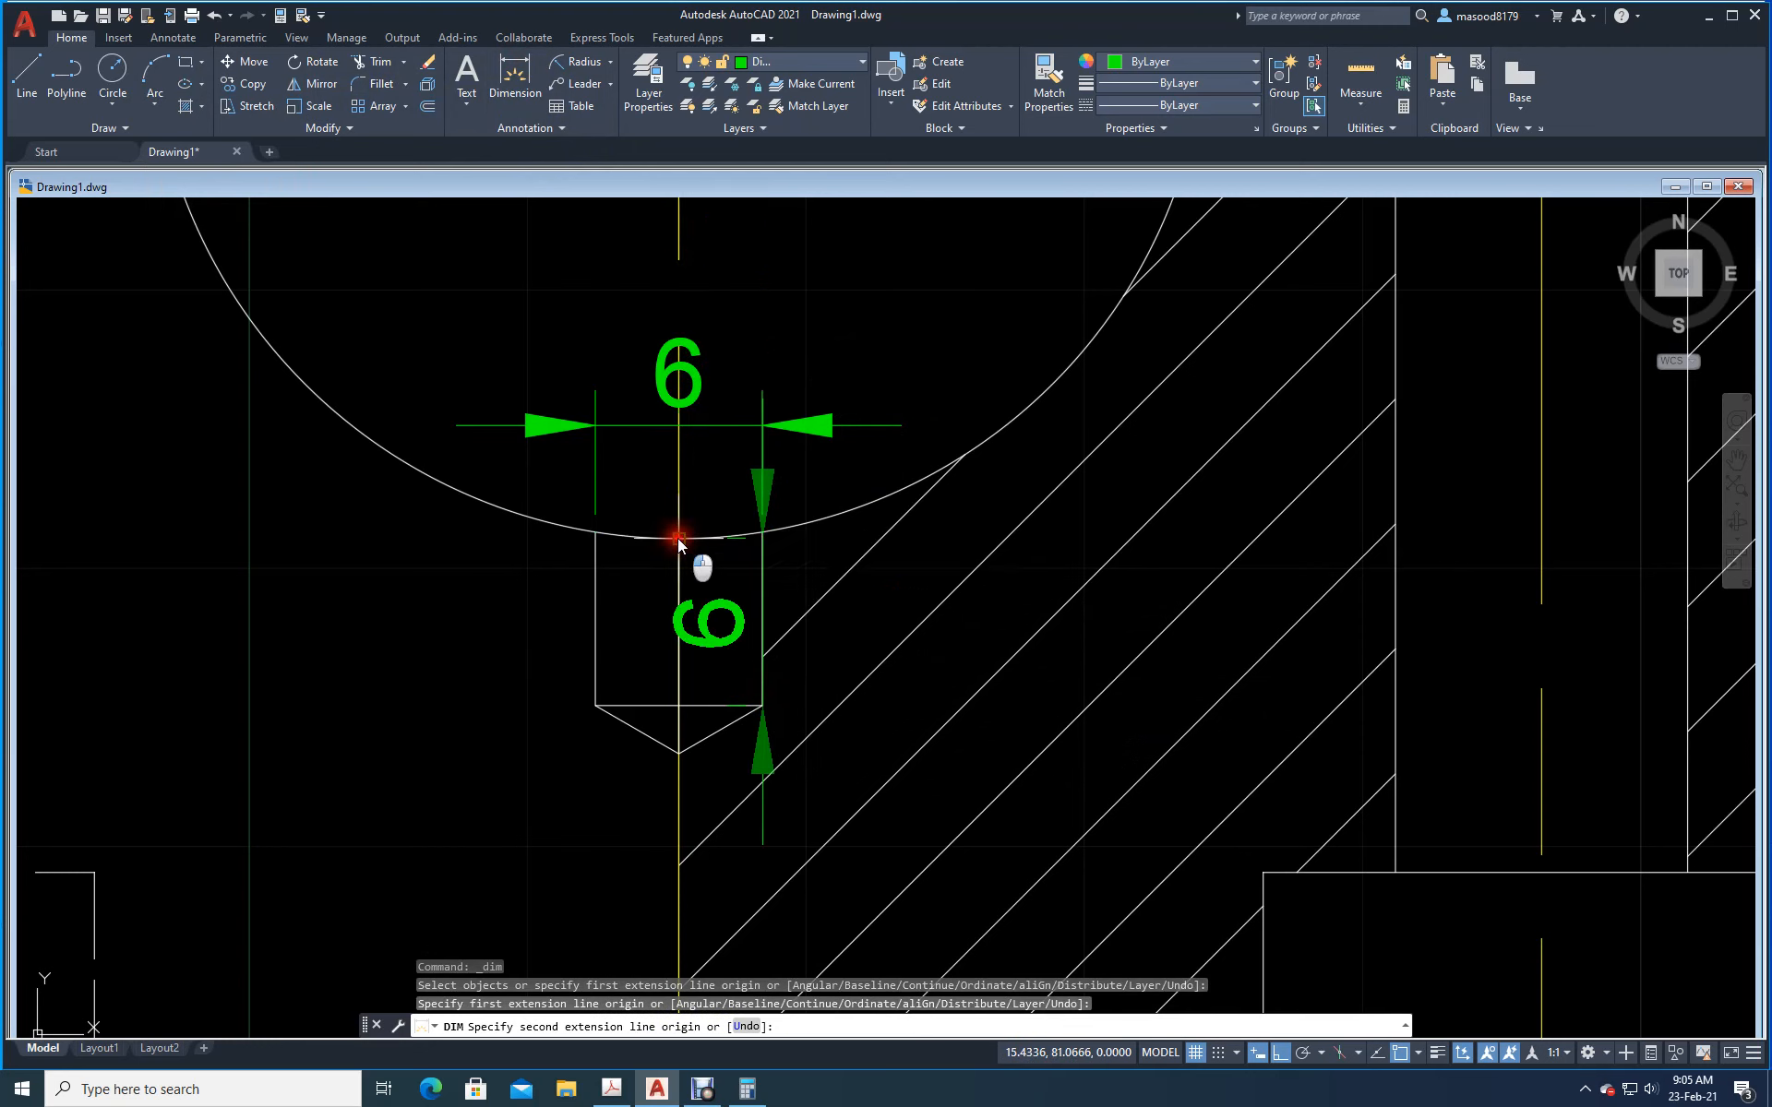
pyautogui.click(867, 567)
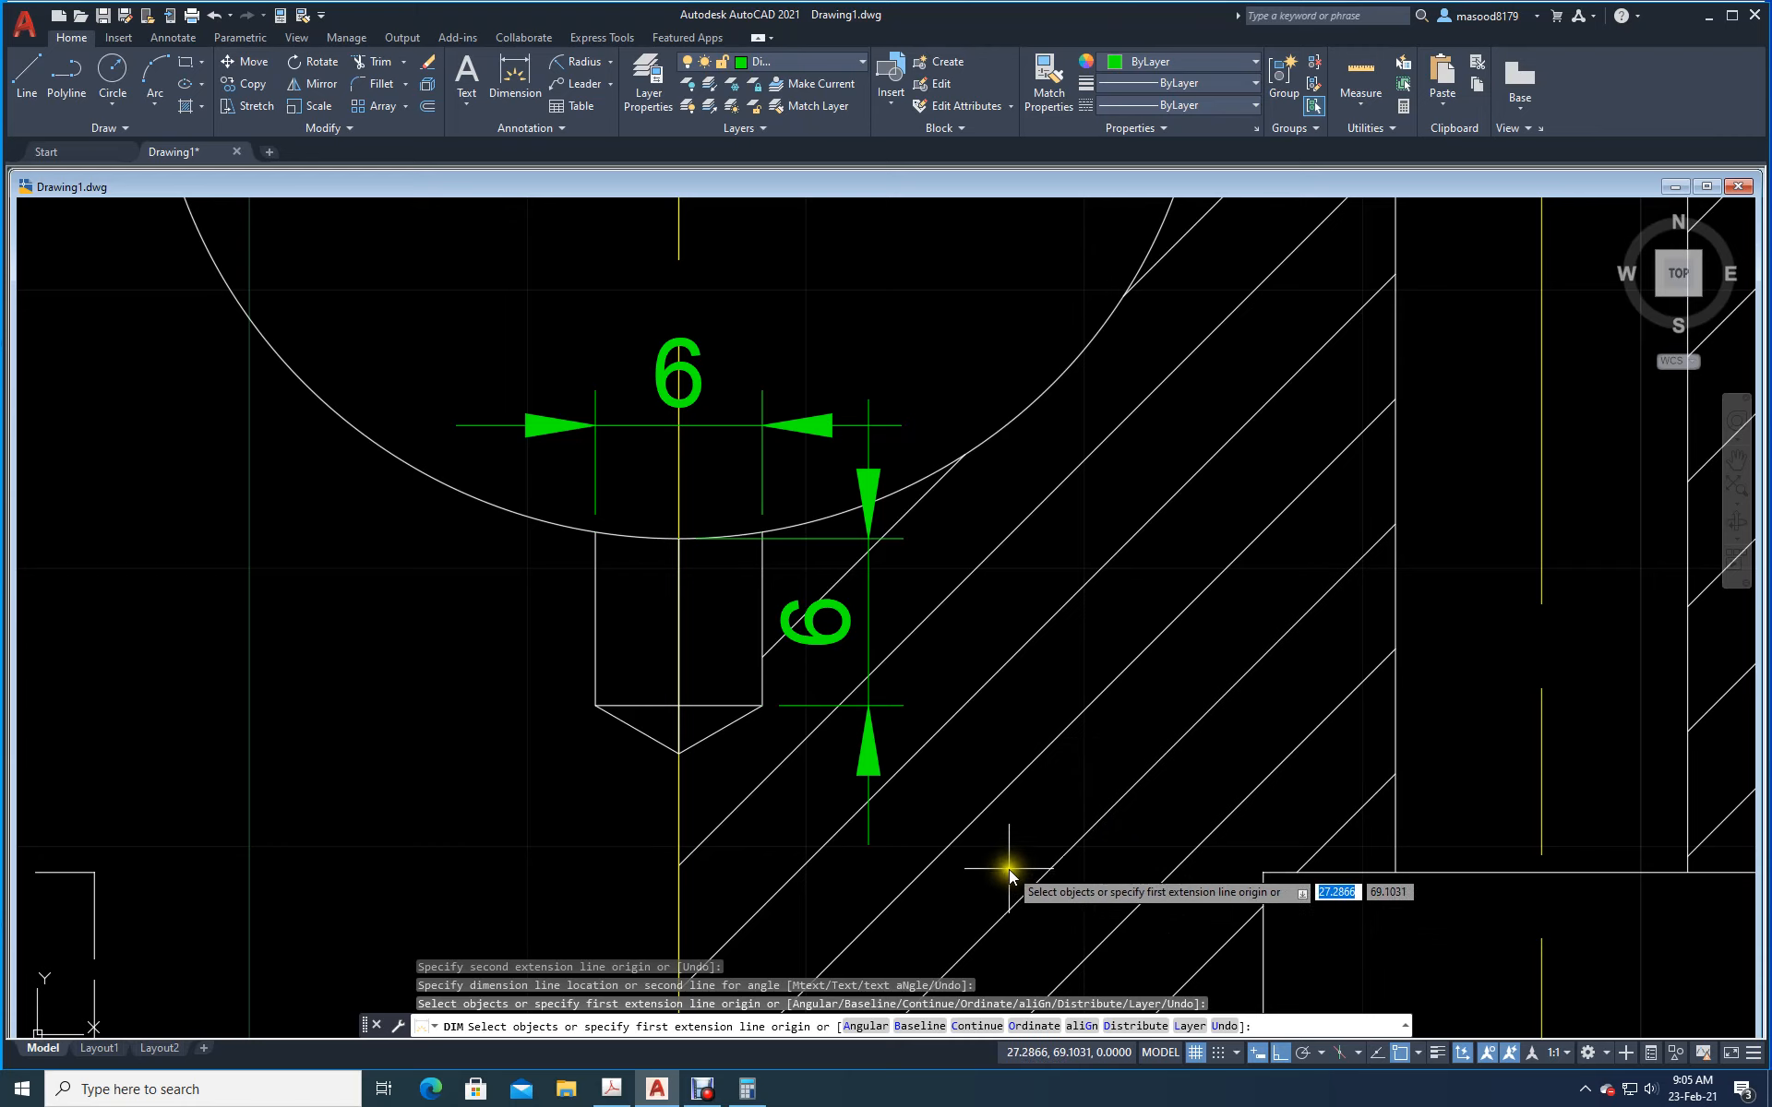
pyautogui.scroll(-3, 1004, 844)
pyautogui.scroll(-2, 1005, 843)
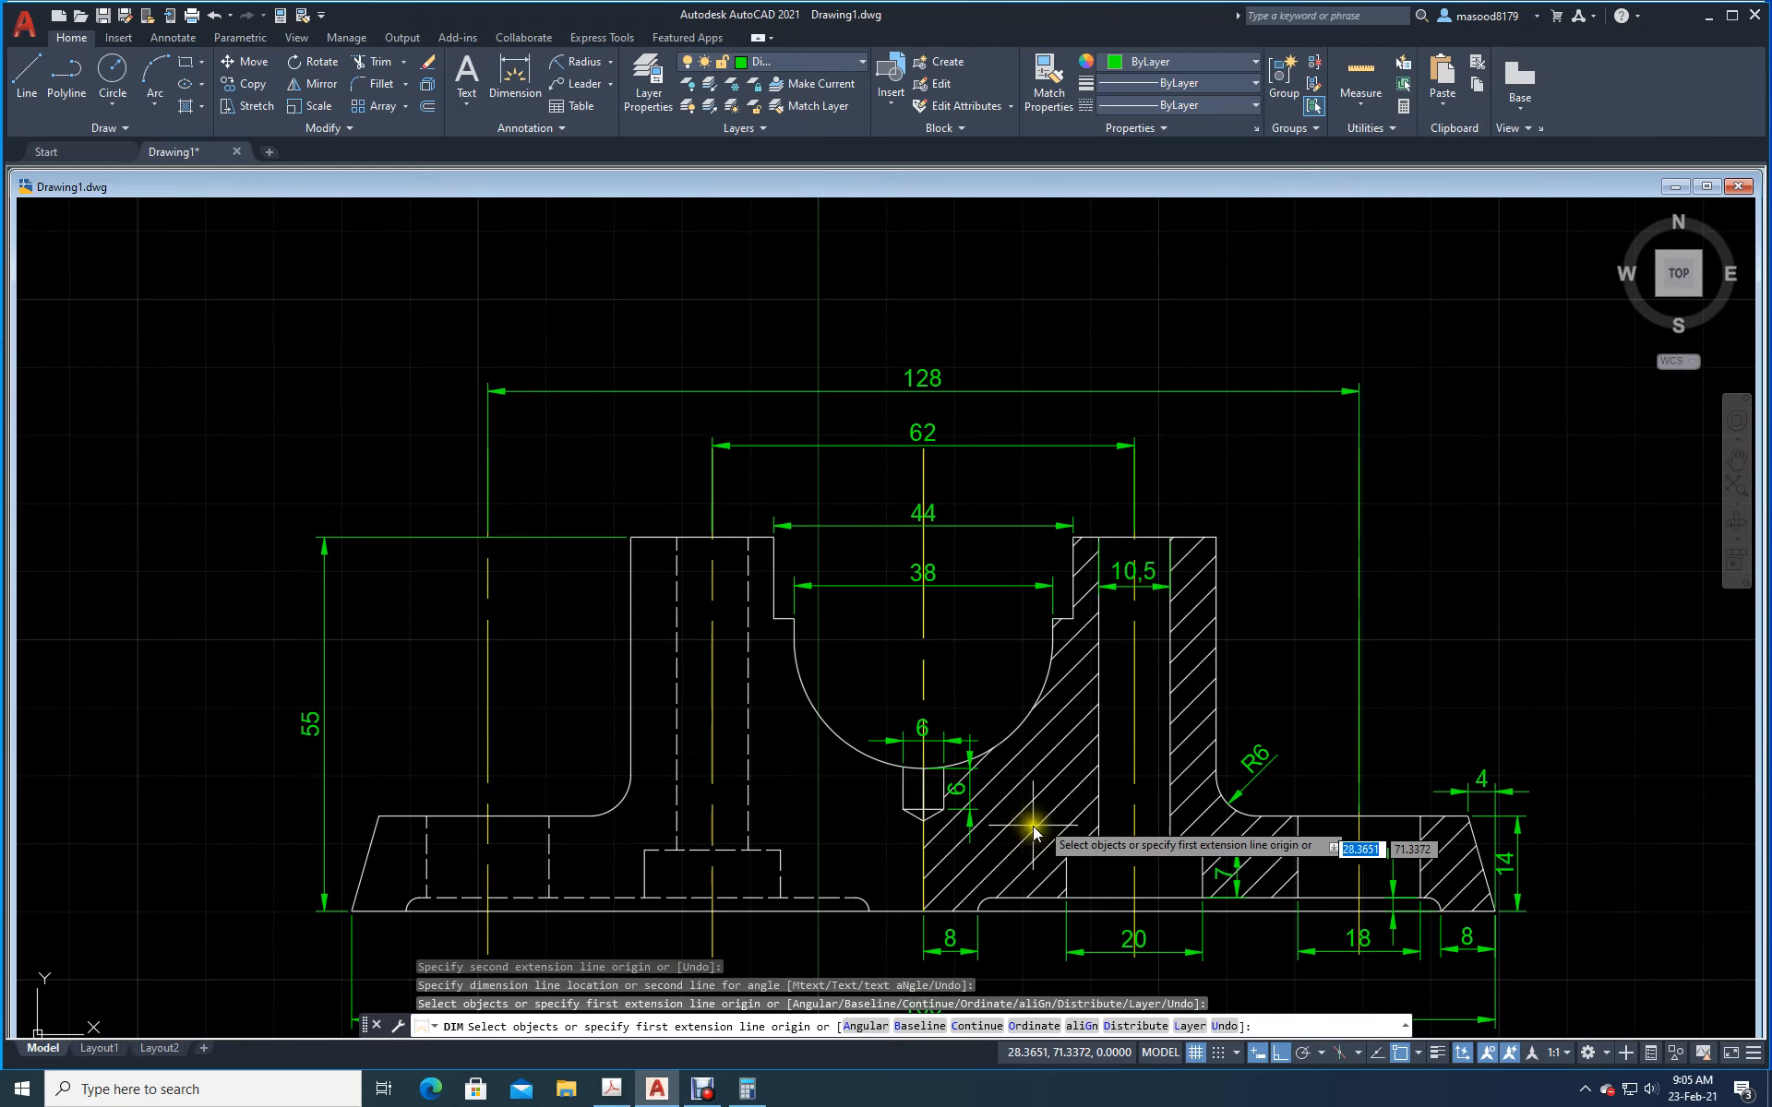
pyautogui.moveTo(1426, 701); pyautogui.dragTo(1376, 550, button='middle')
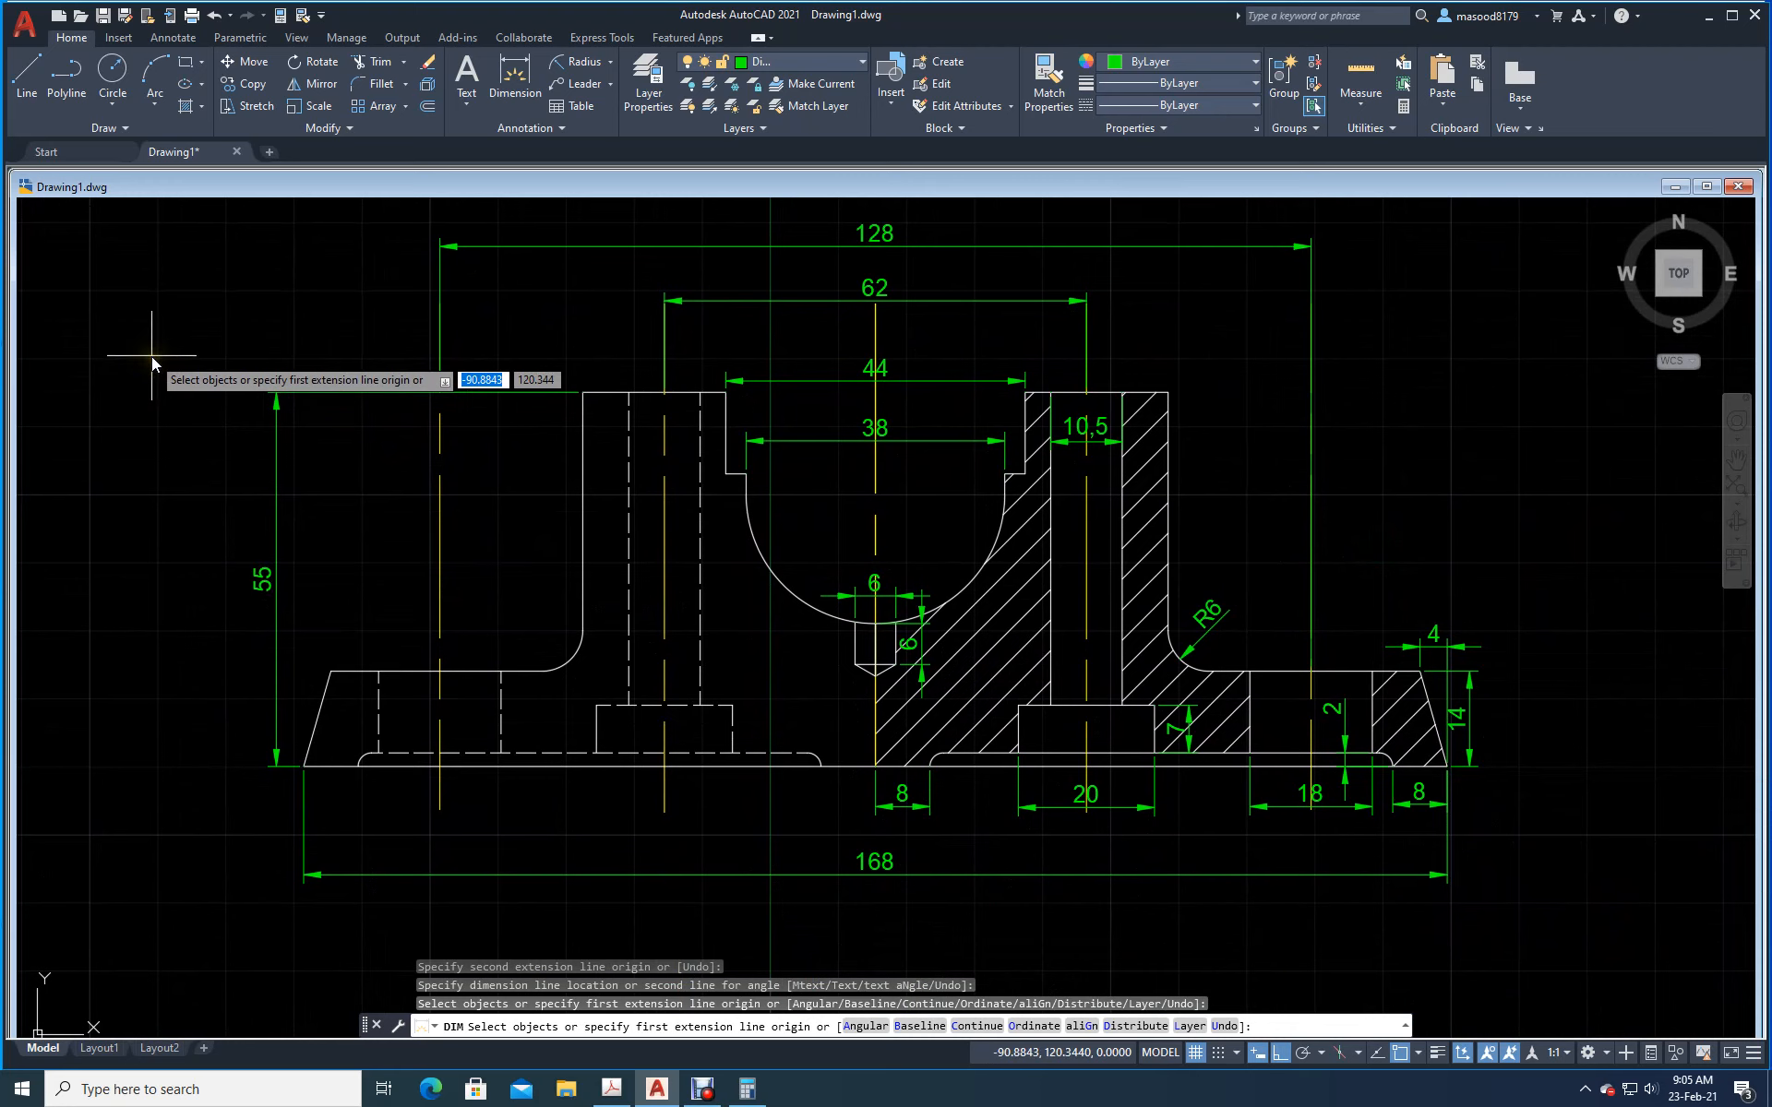
pyautogui.press('Return')
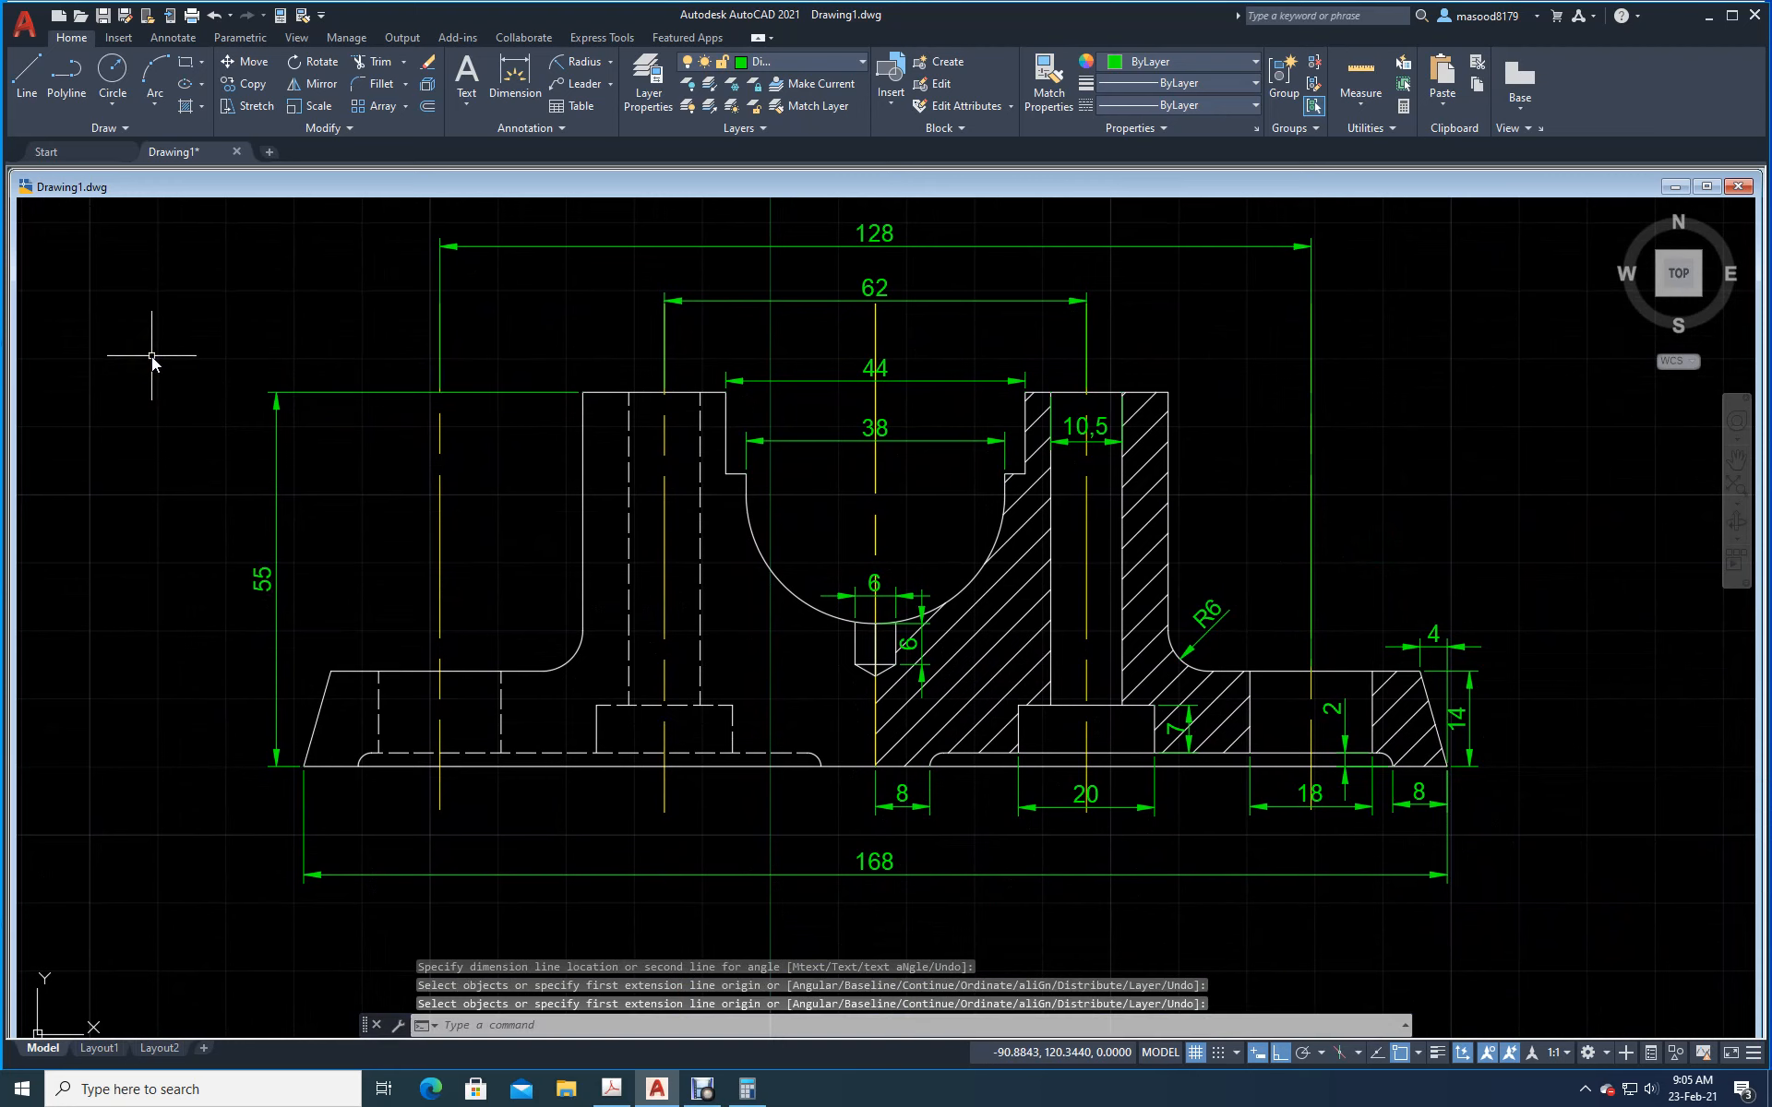
# Step: Make the cyan Txt layer current
pyautogui.click(650, 102)
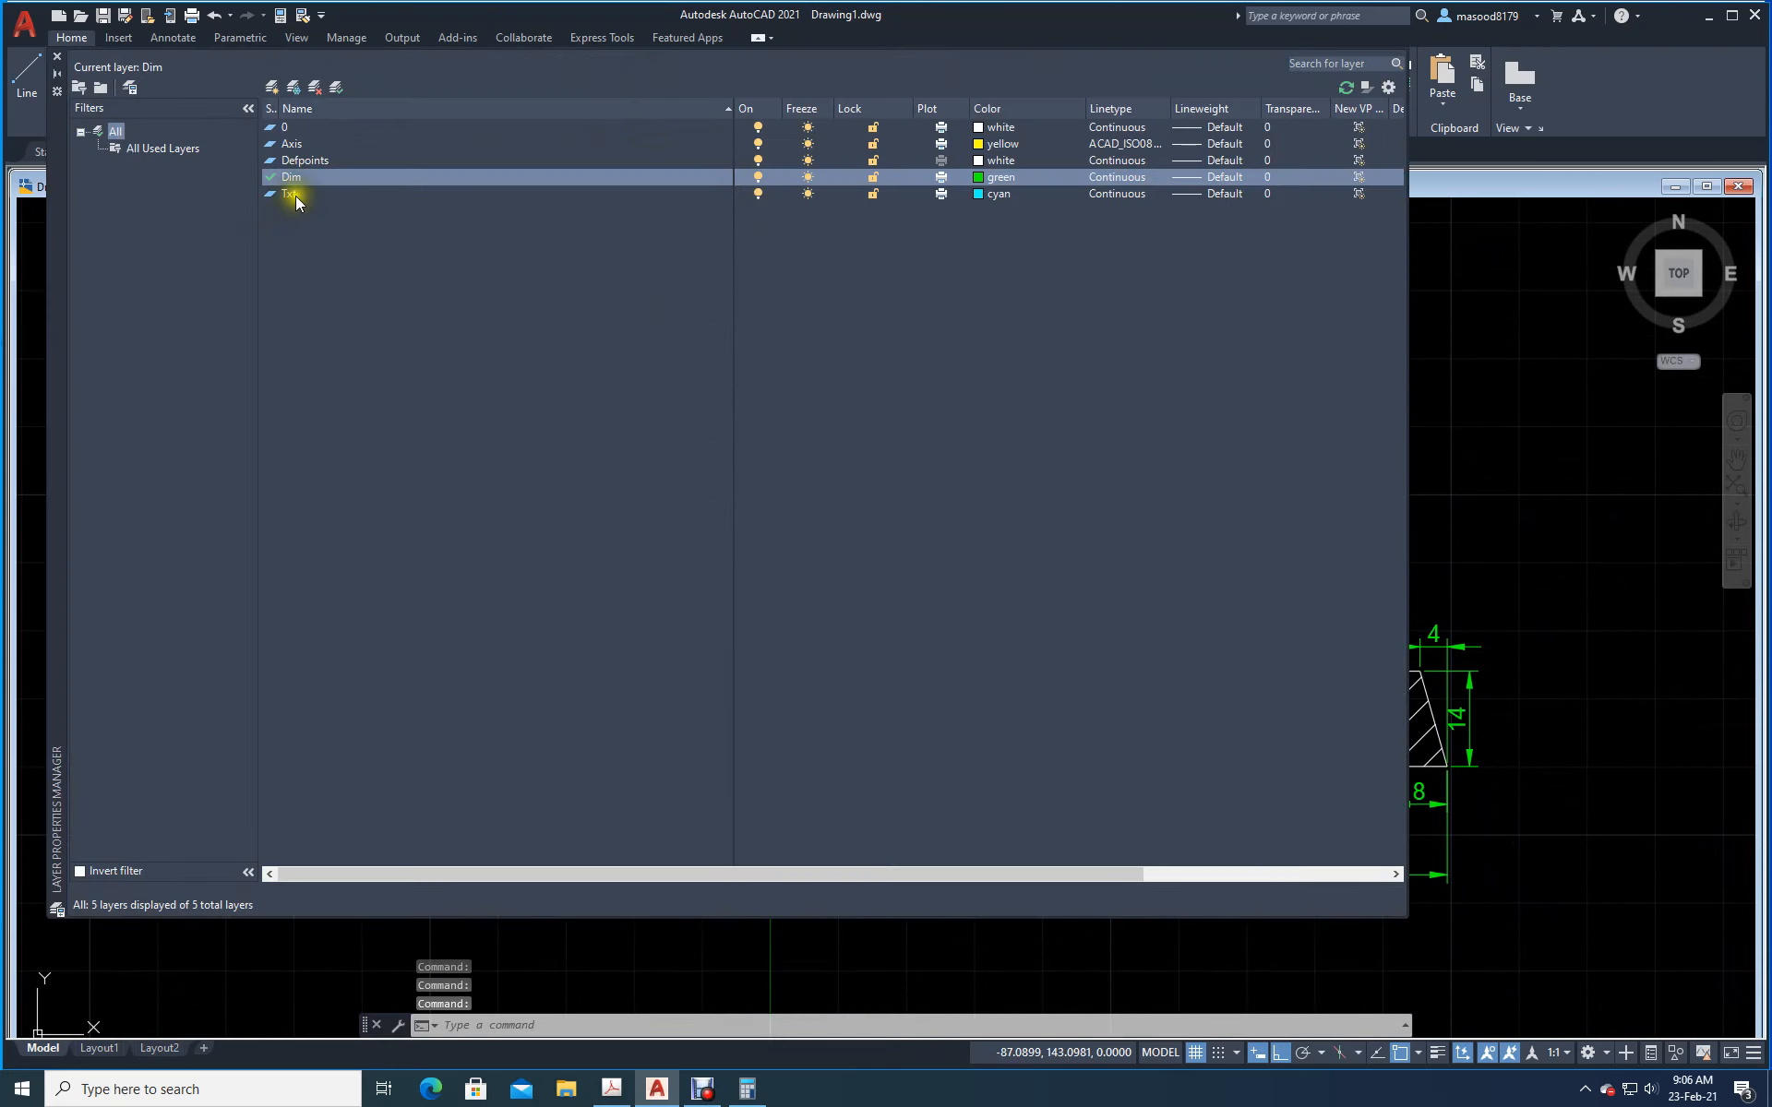
pyautogui.doubleClick(296, 194)
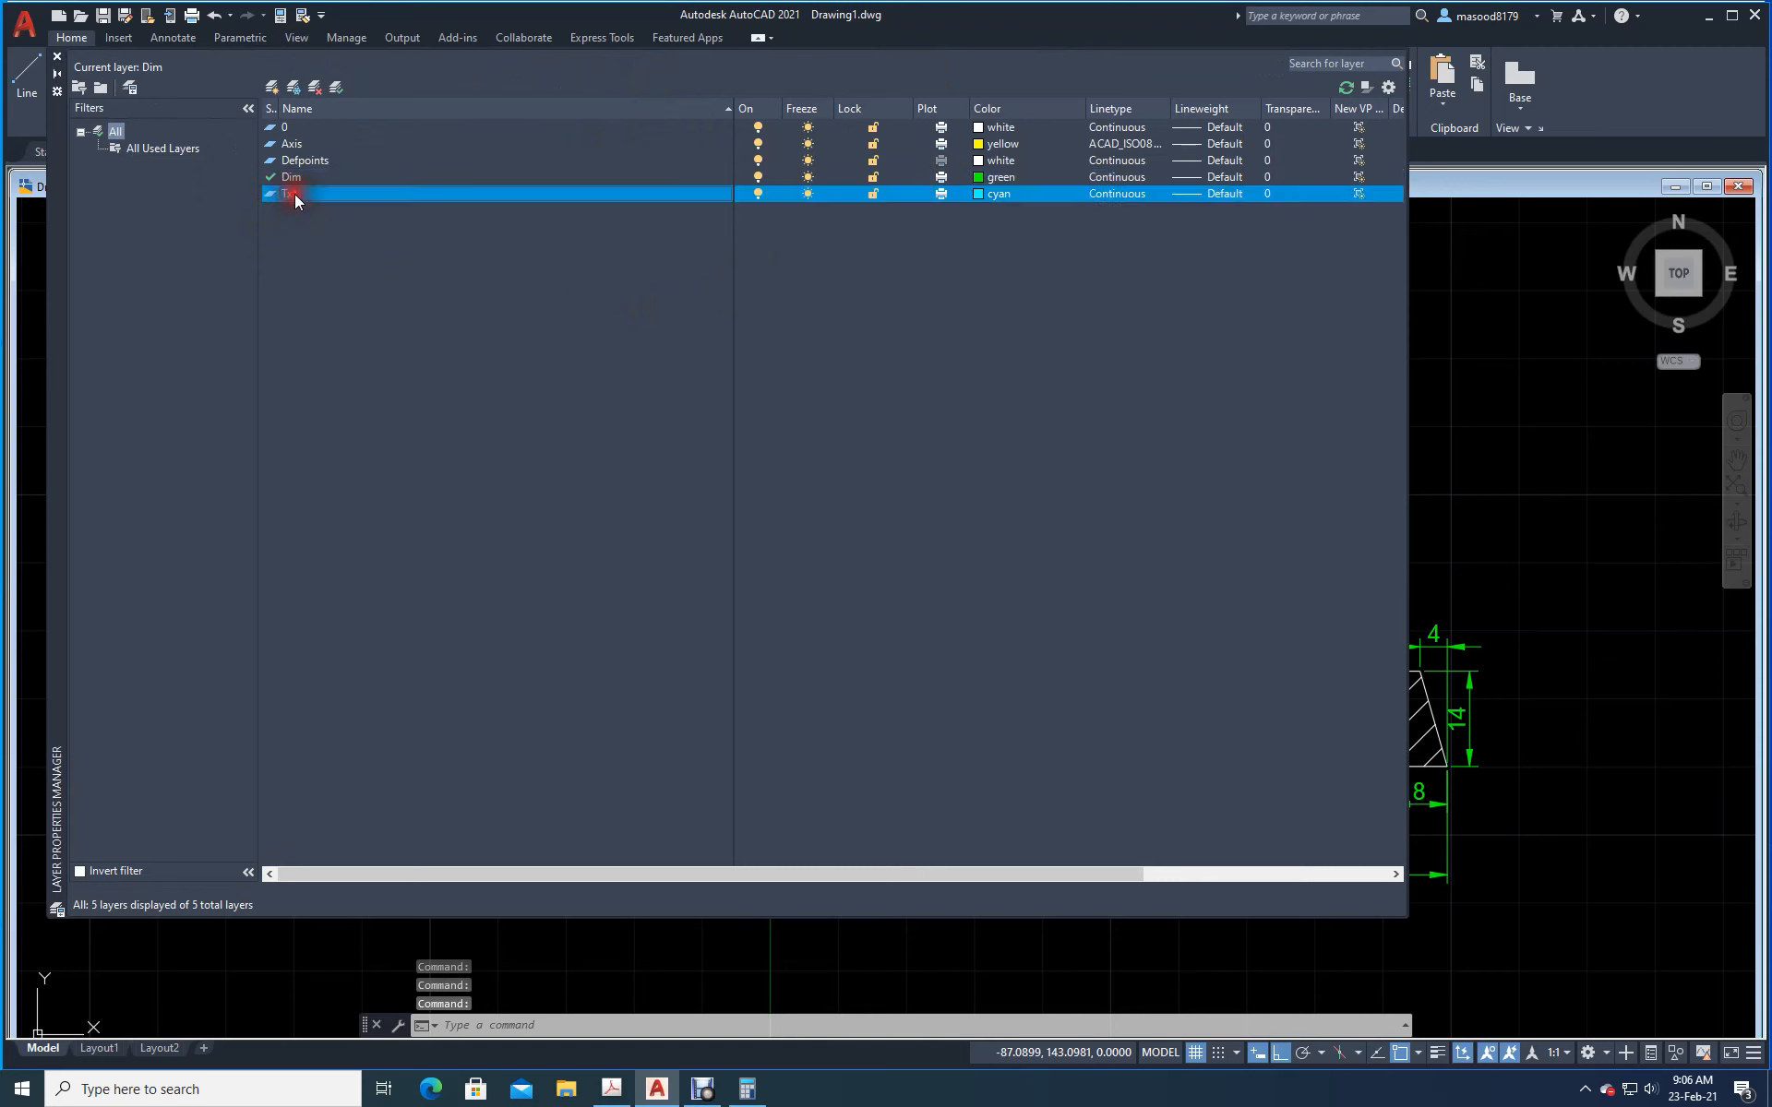
pyautogui.click(65, 60)
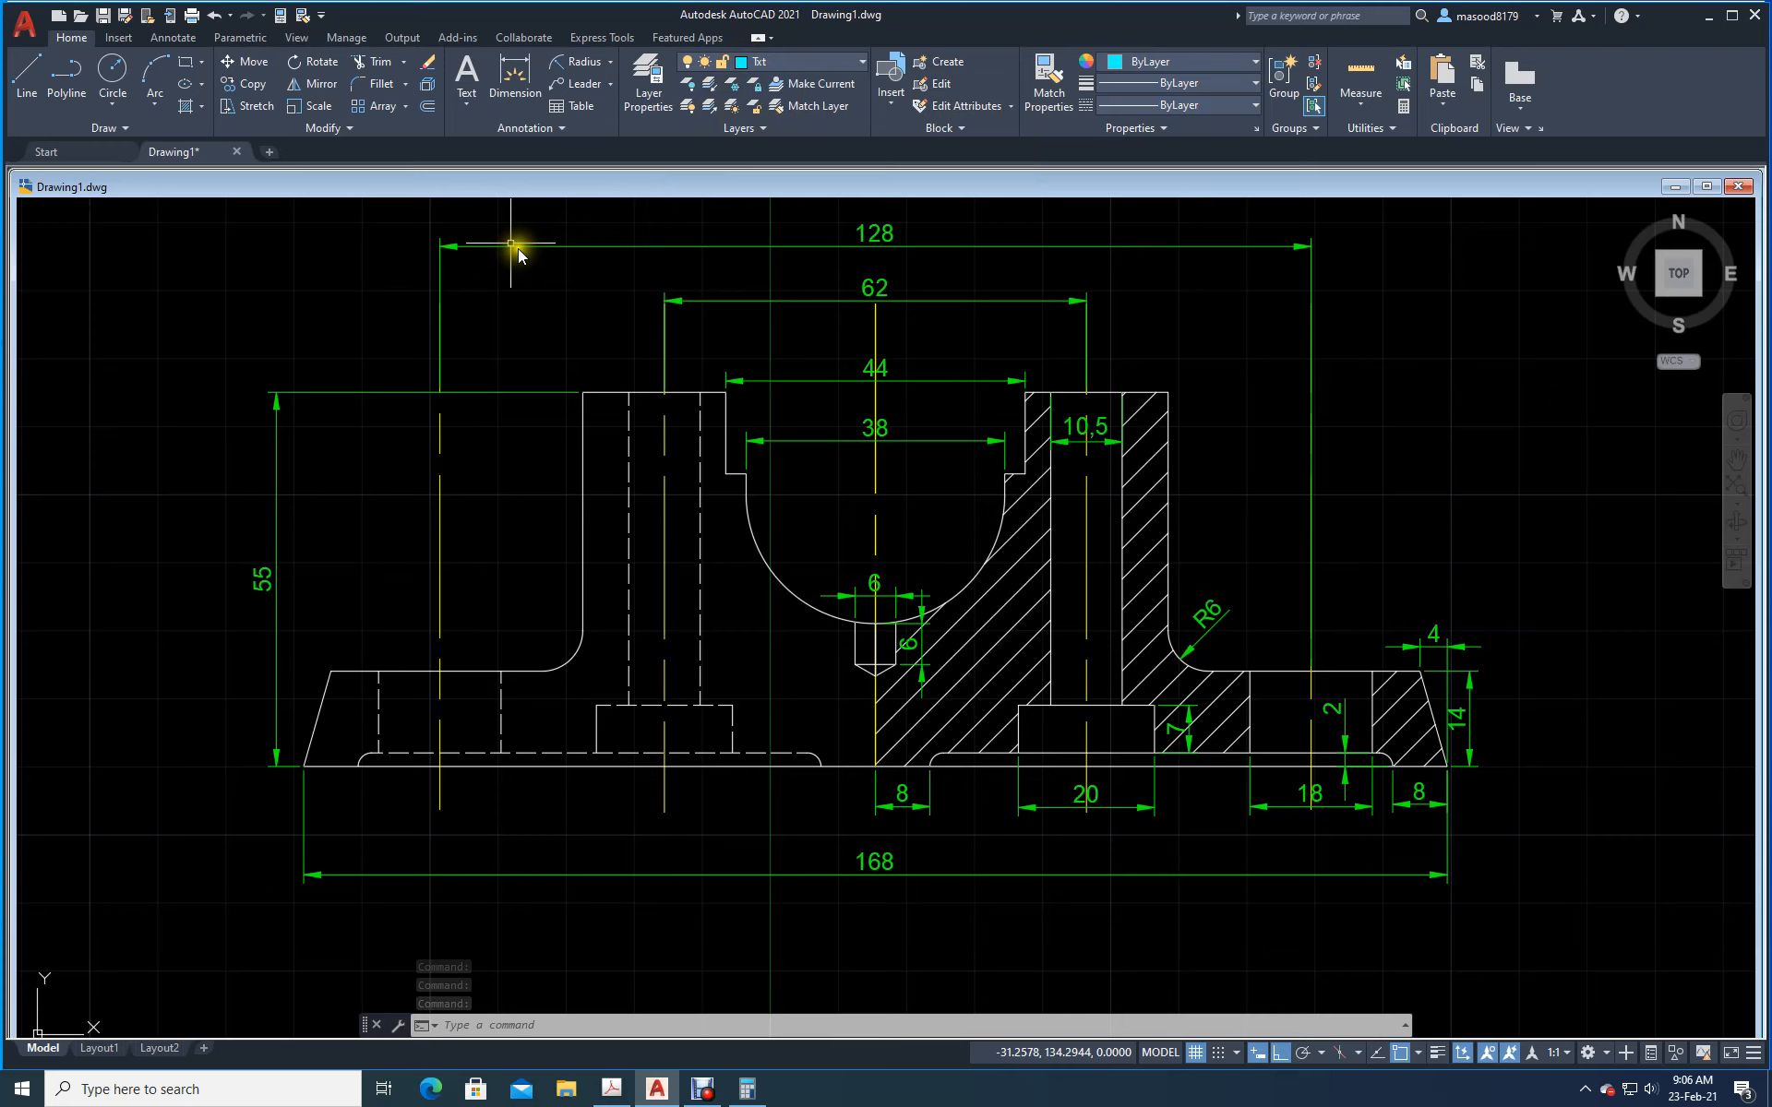
# Step: Add the single-line text "Exercise # 7" with height 6 and rotation 0 below the overall width dimension
pyautogui.click(467, 101)
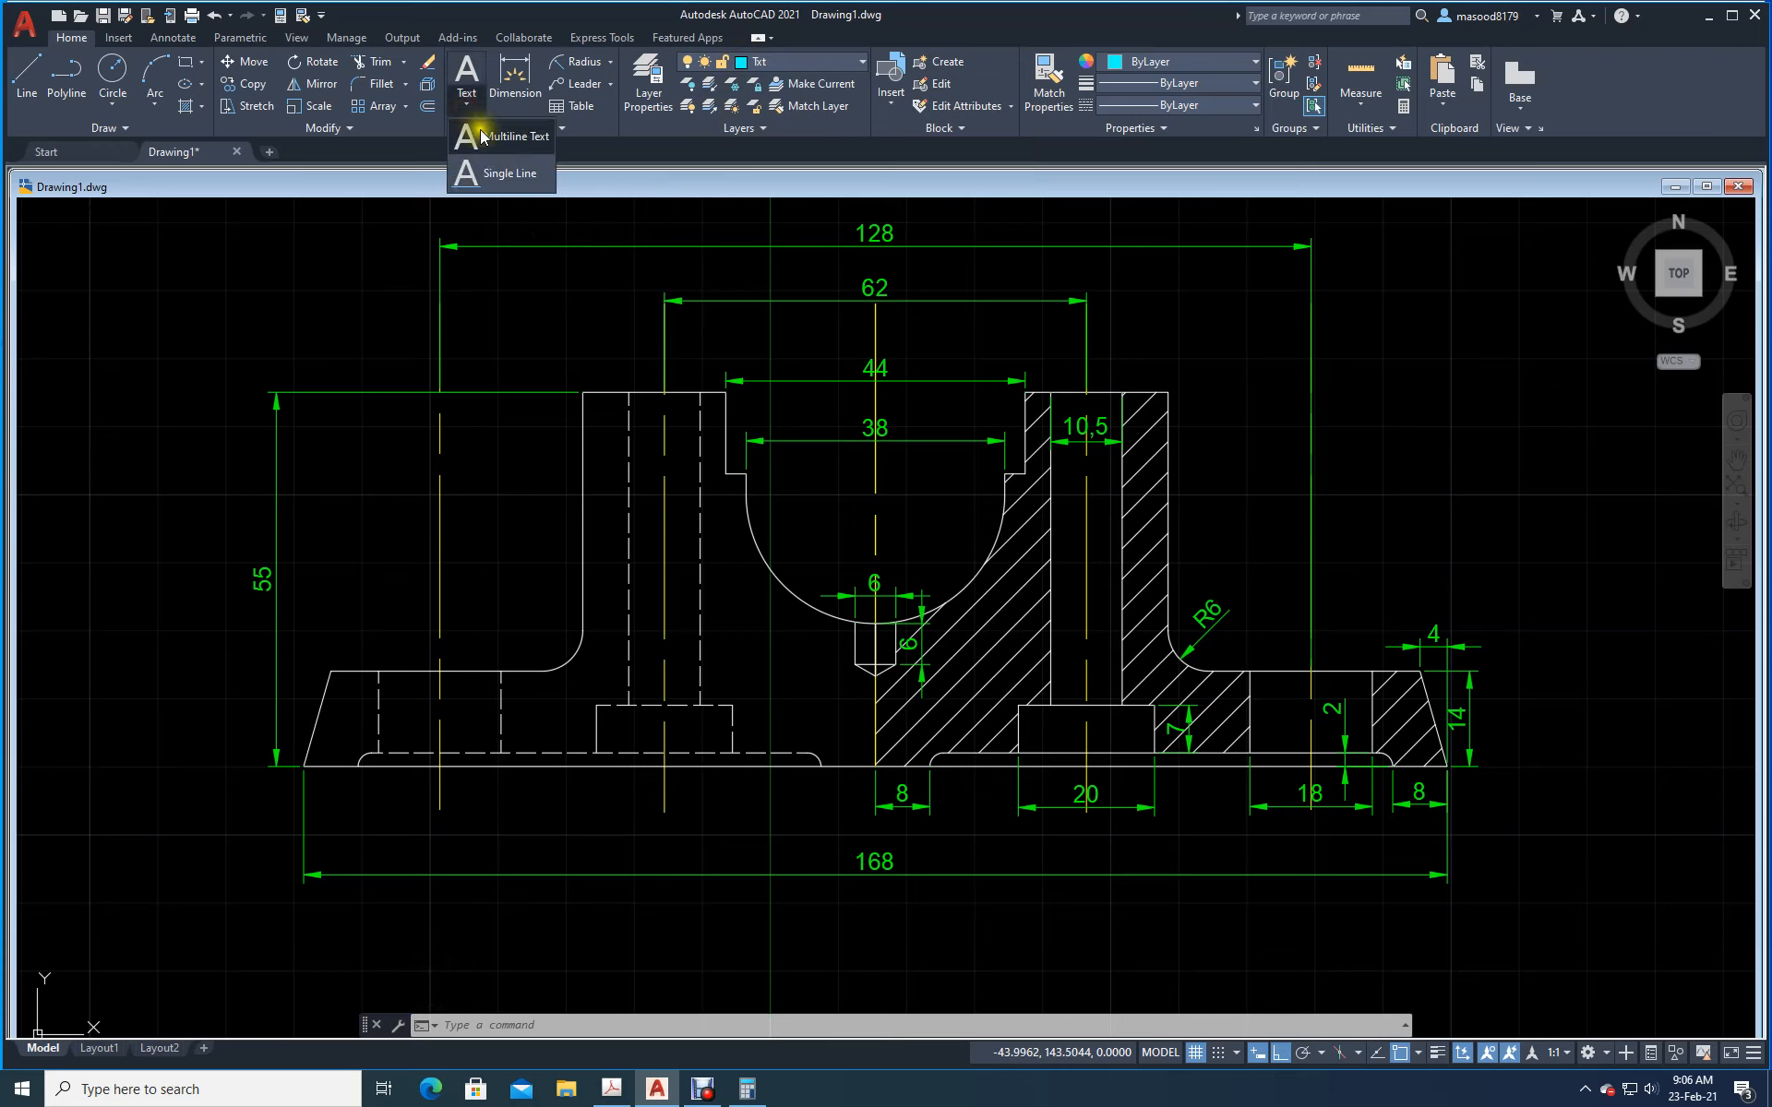
pyautogui.click(503, 173)
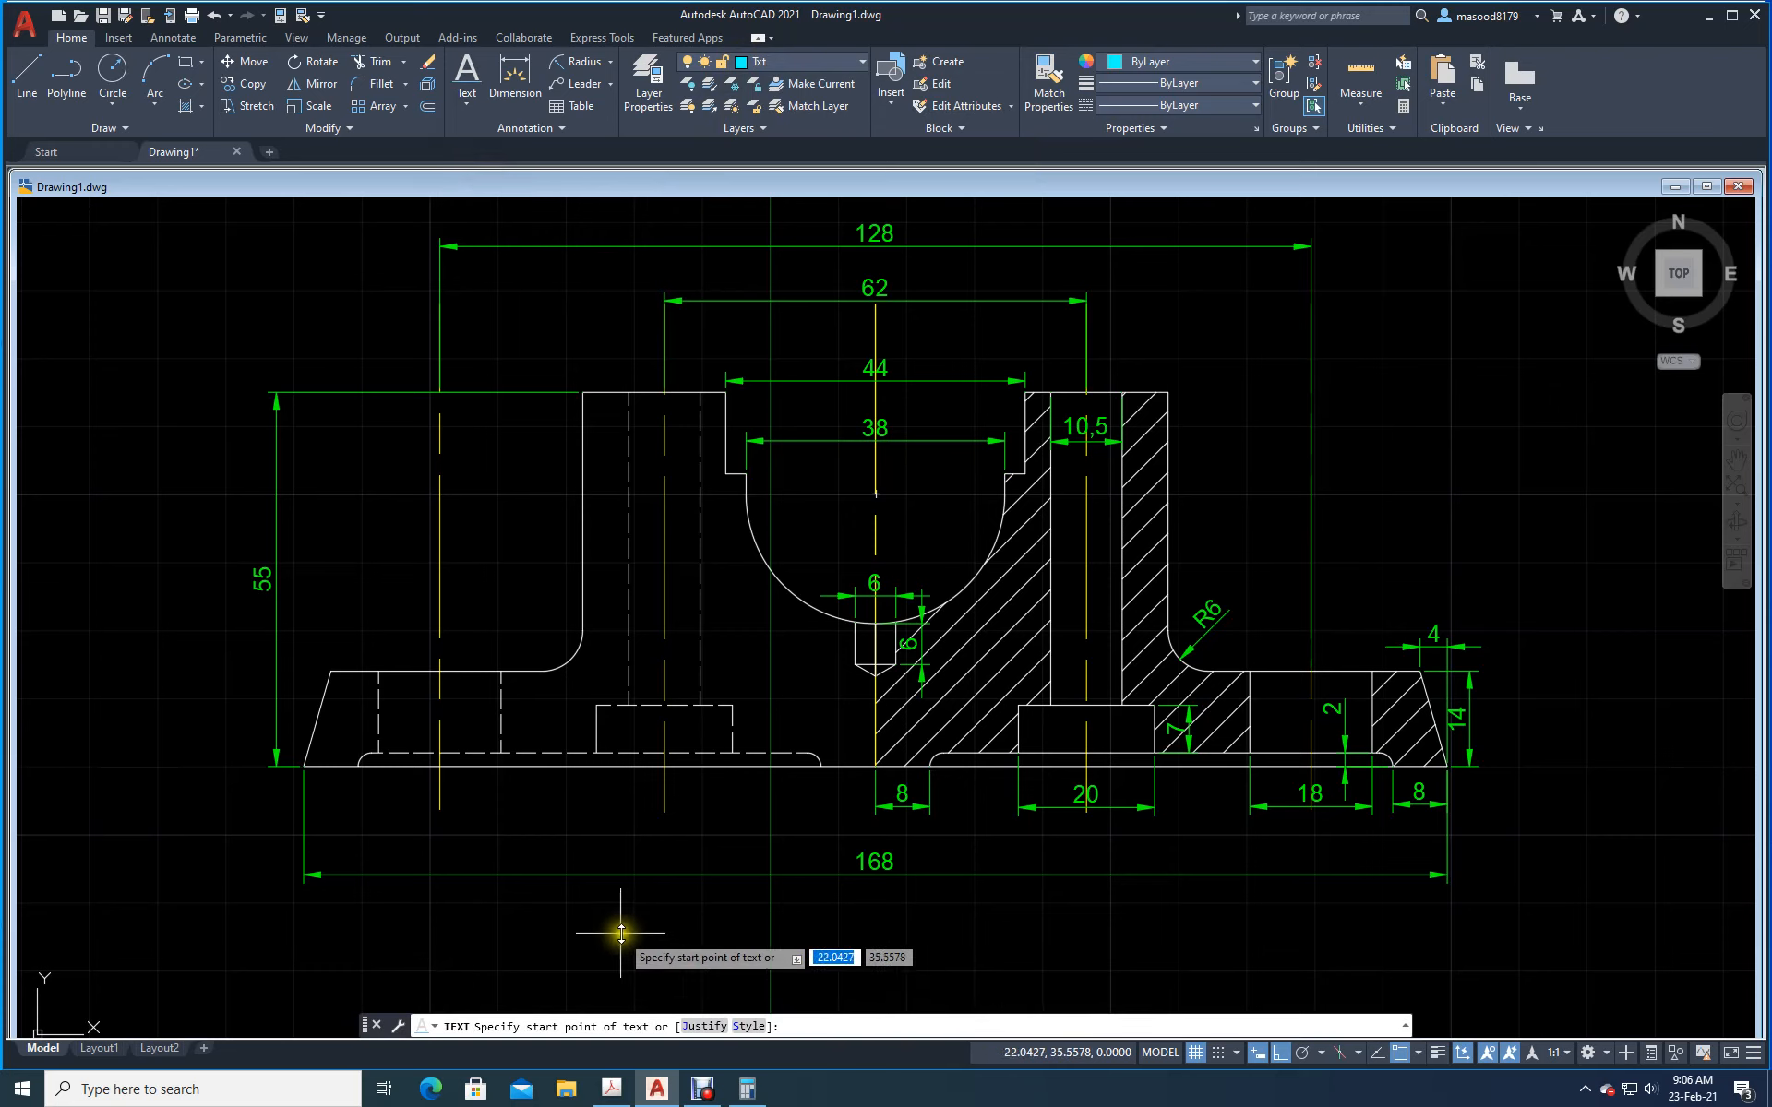
pyautogui.click(646, 962)
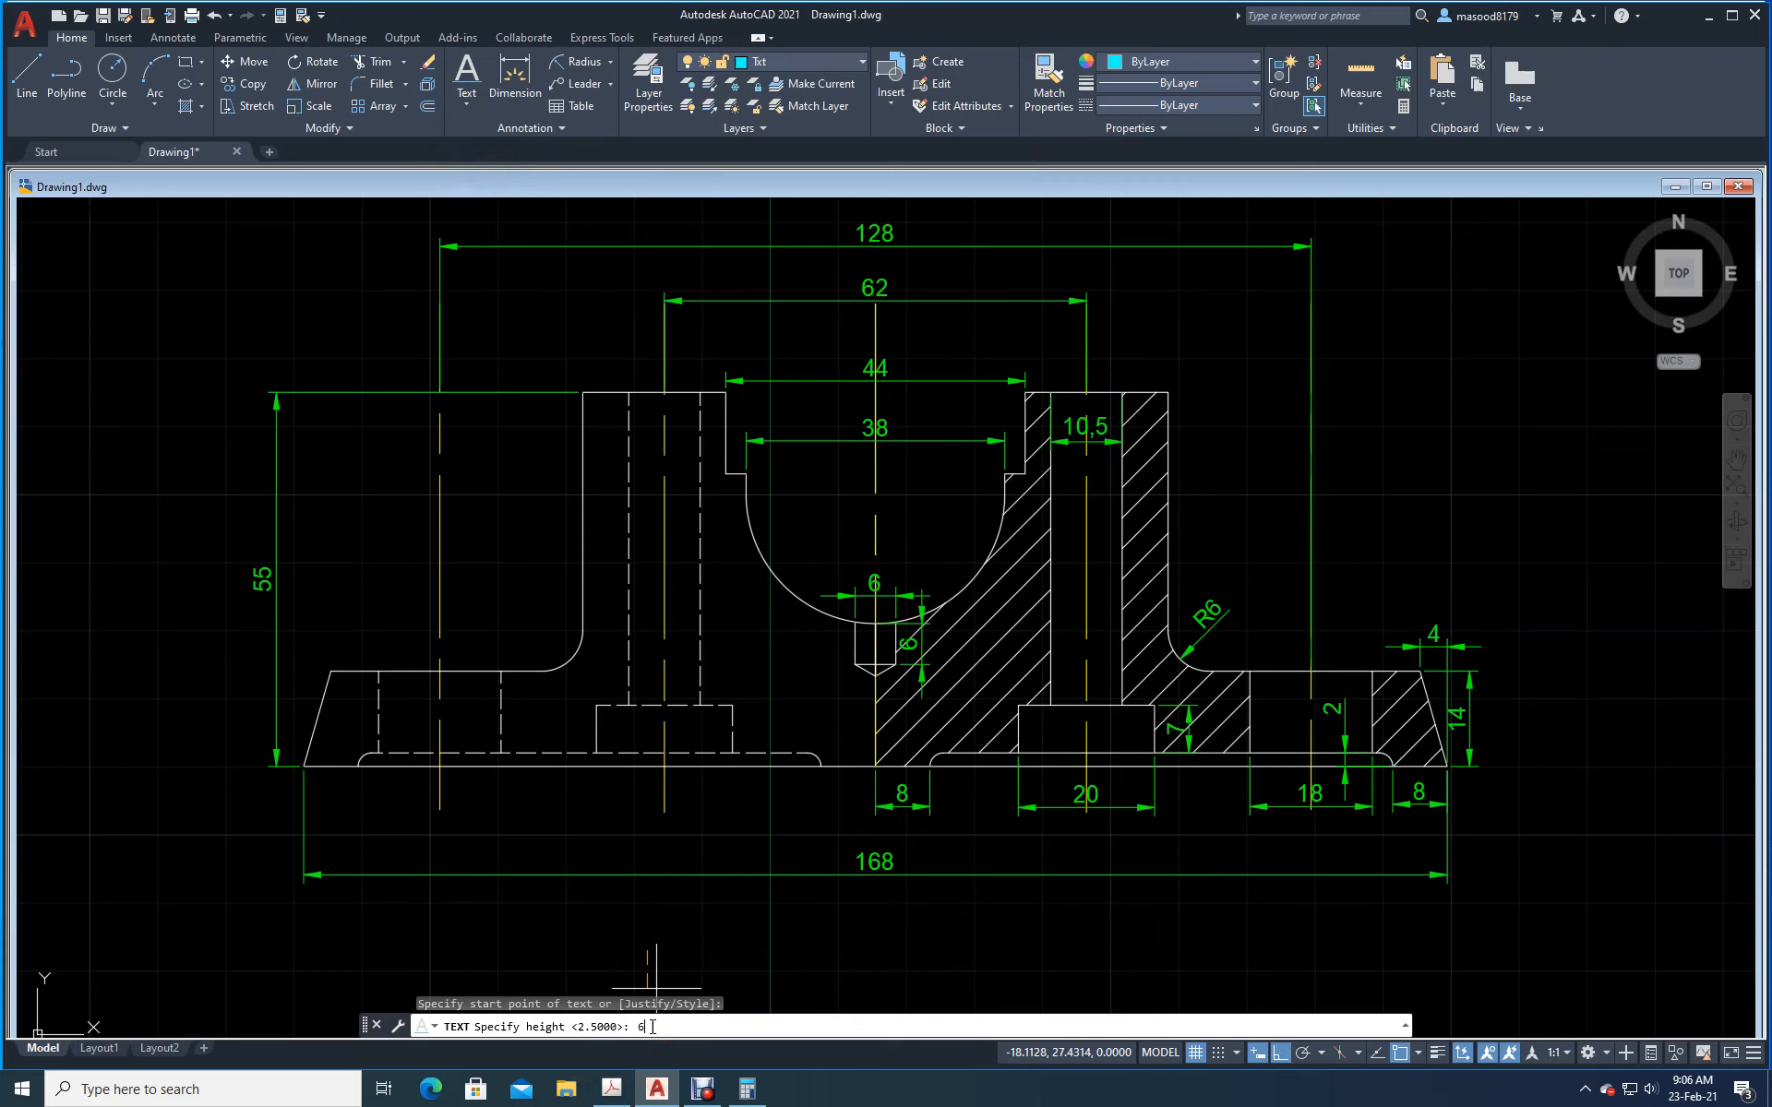
pyautogui.press('Return')
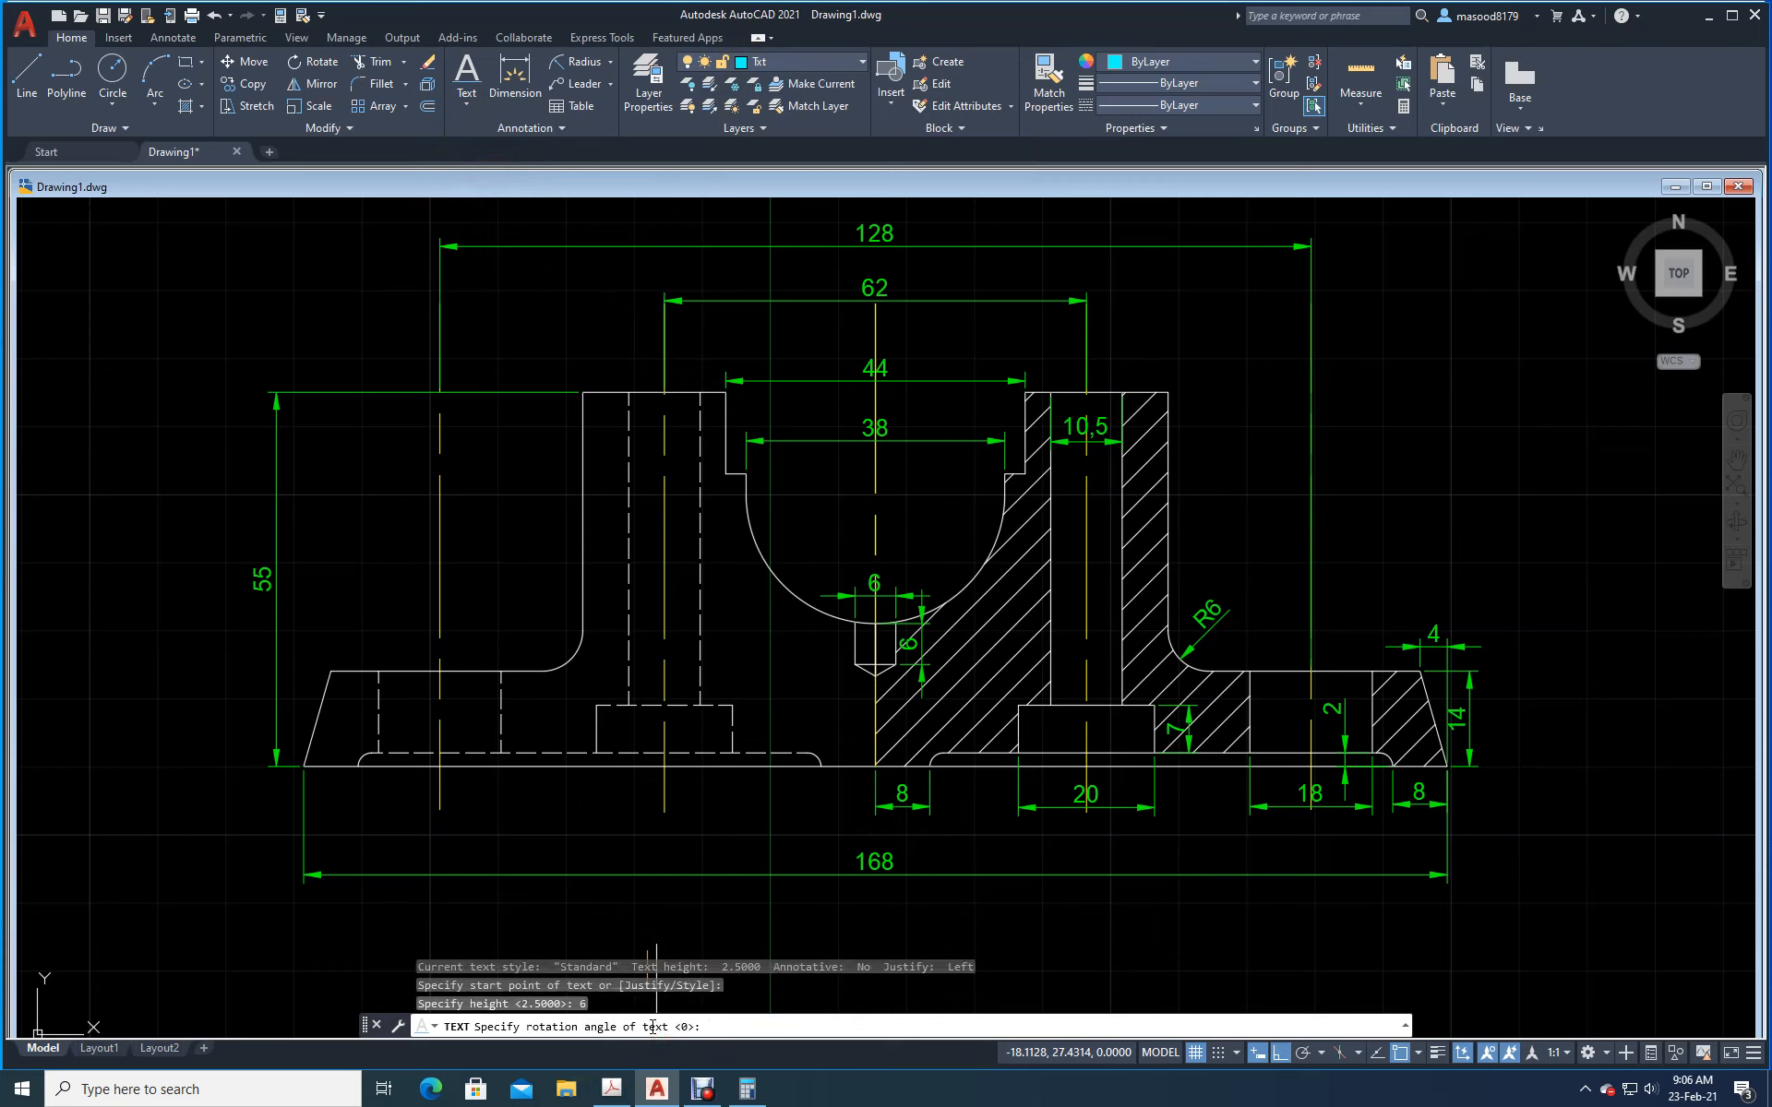
pyautogui.press('Return')
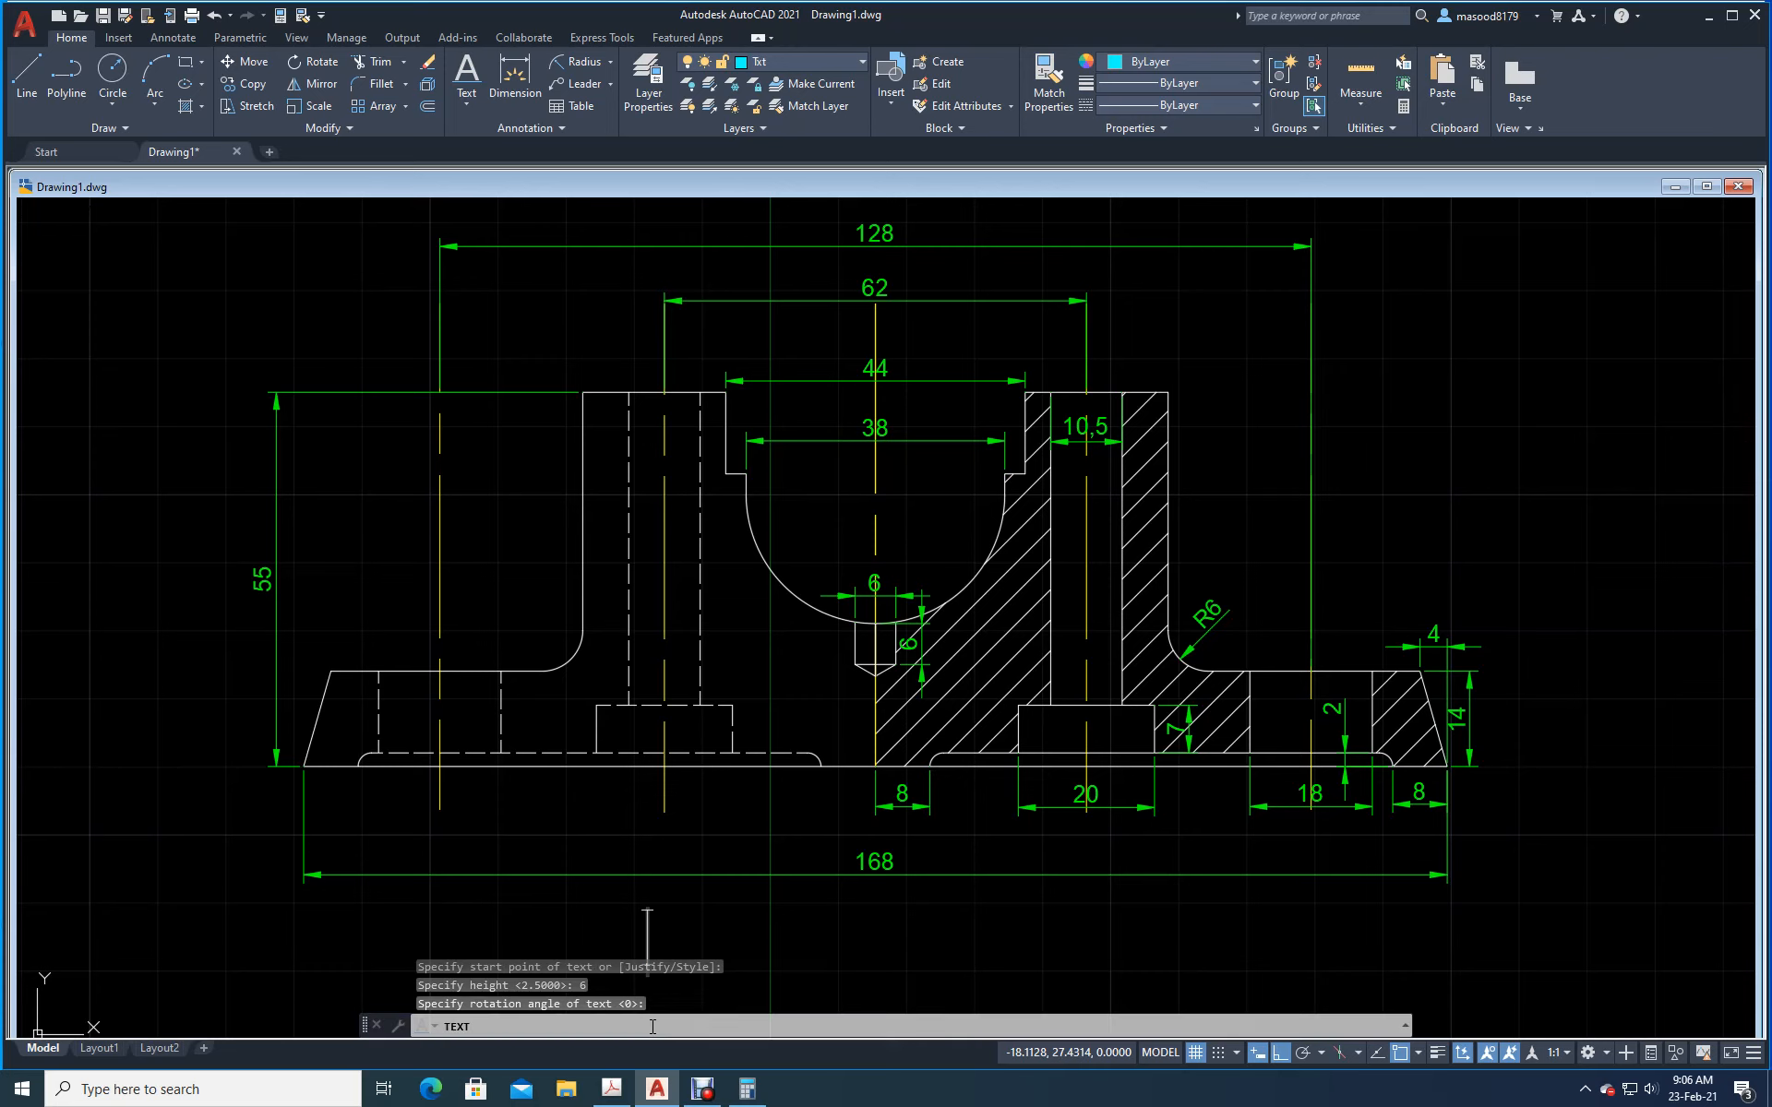
pyautogui.write('Exe')
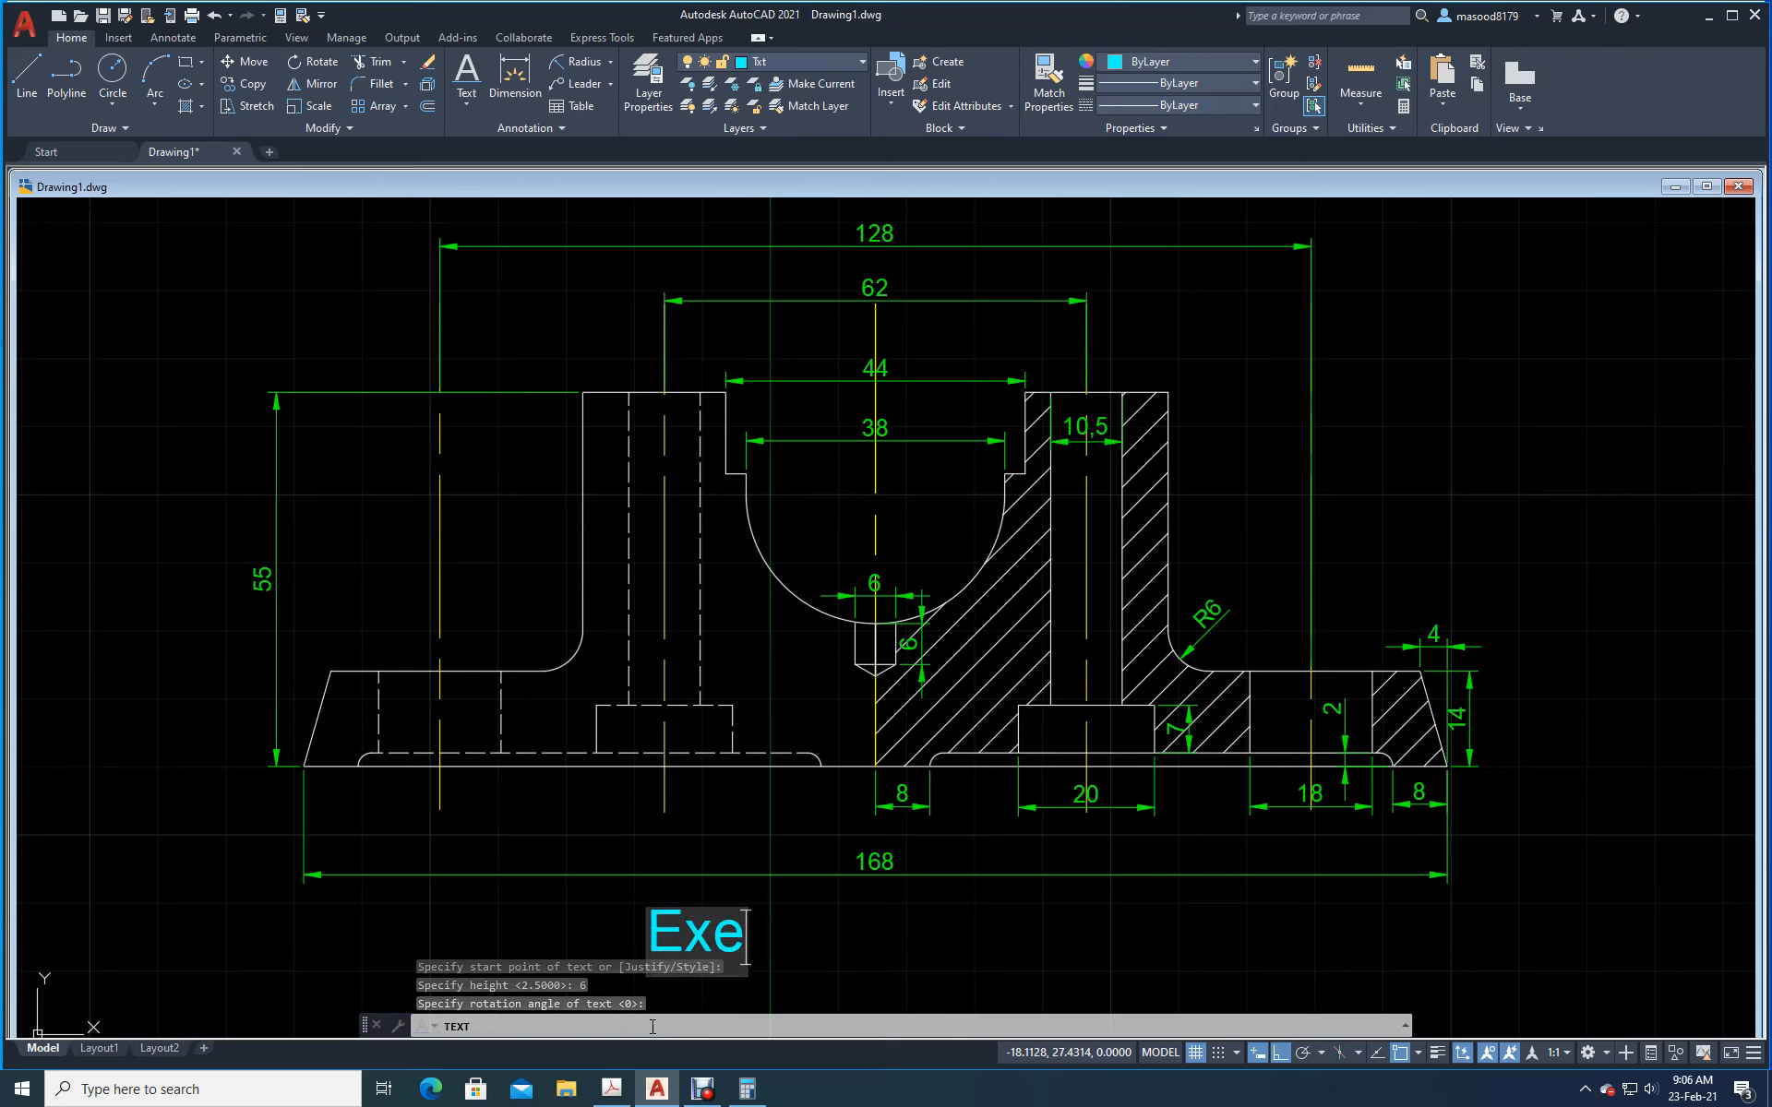
pyautogui.write('rcise')
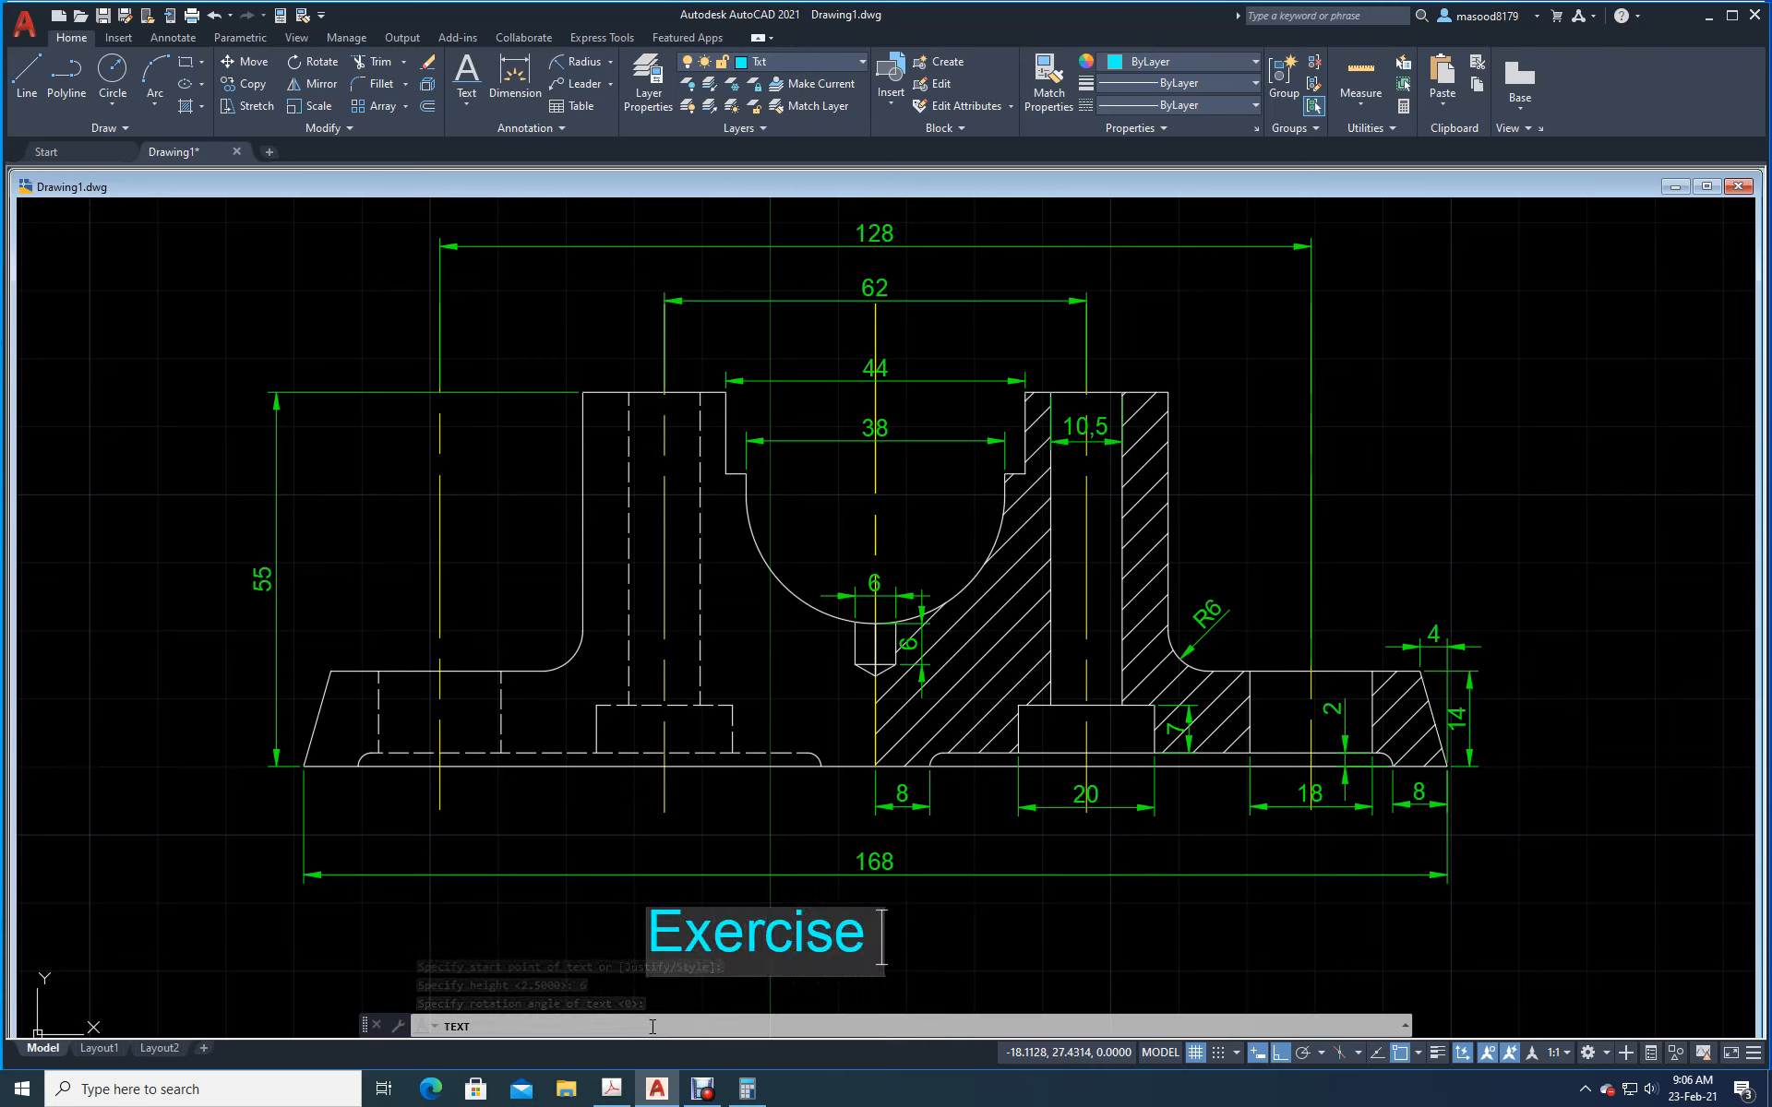
pyautogui.write(' # 6')
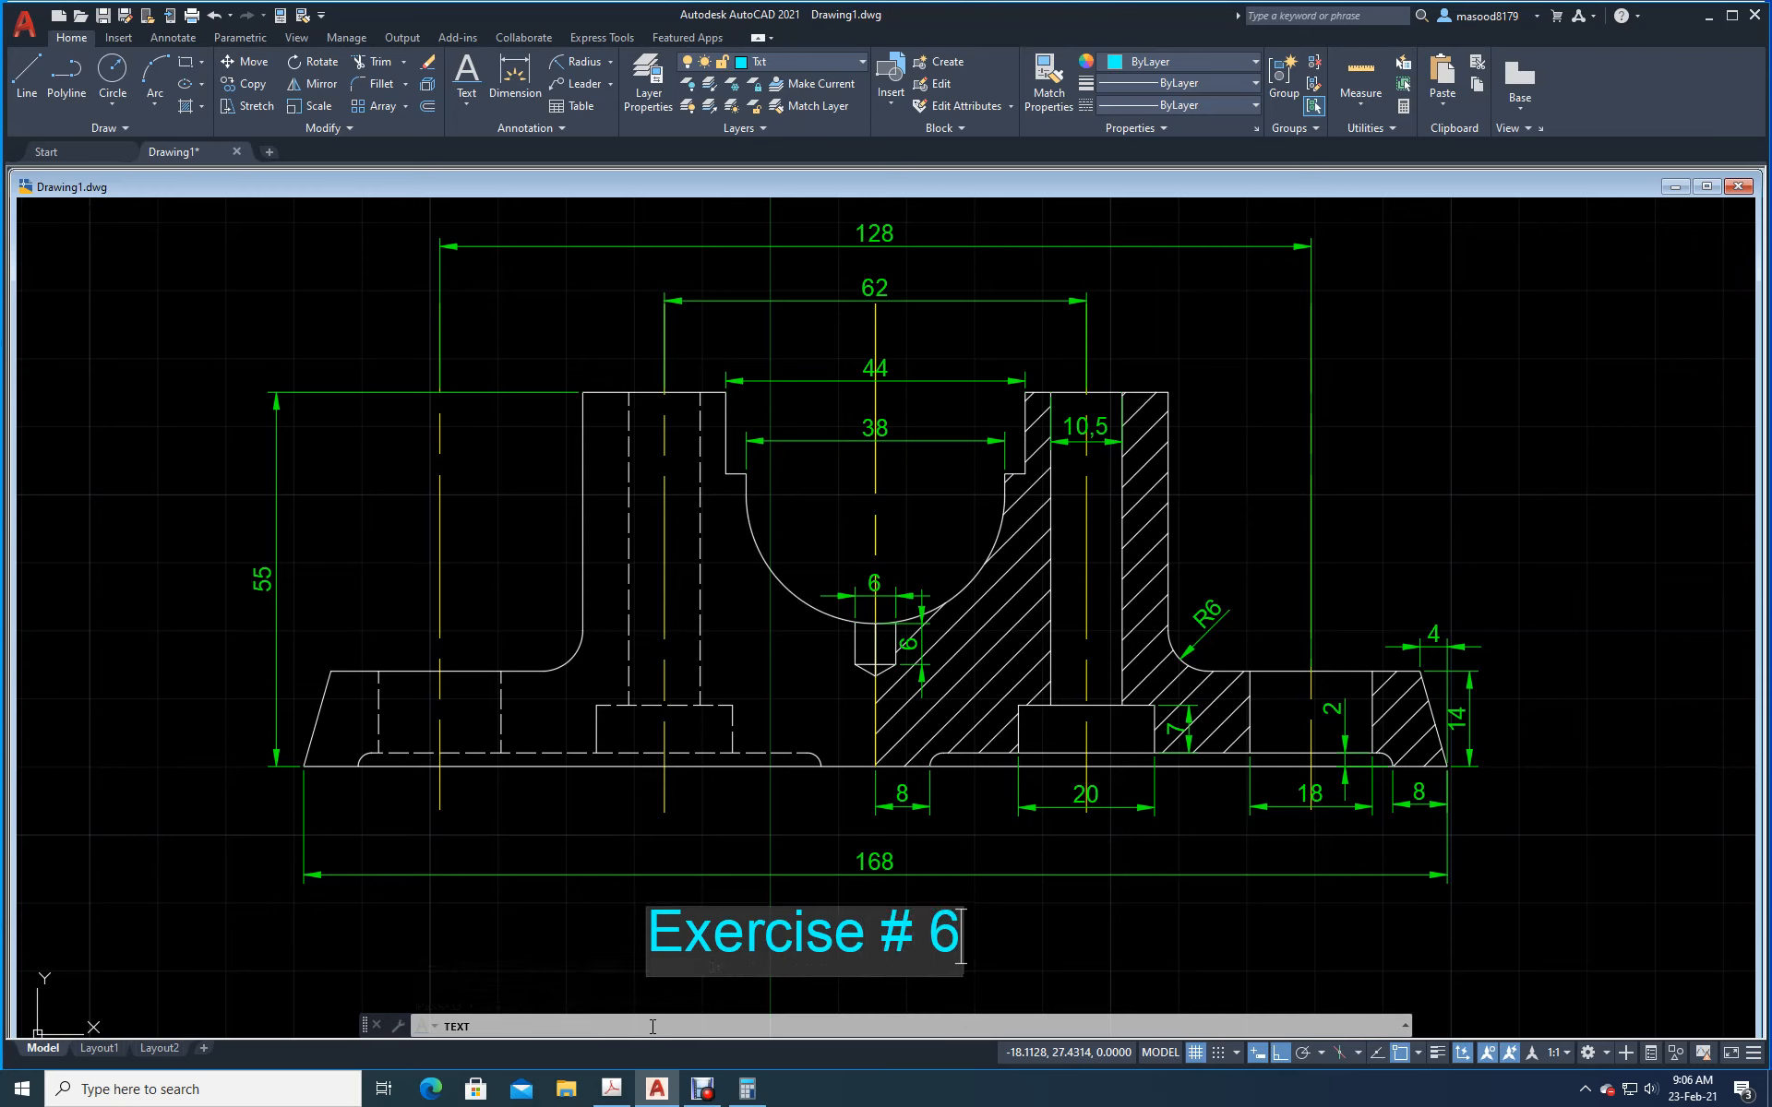
pyautogui.press('BackSpace')
pyautogui.write('7')
pyautogui.click(535, 958)
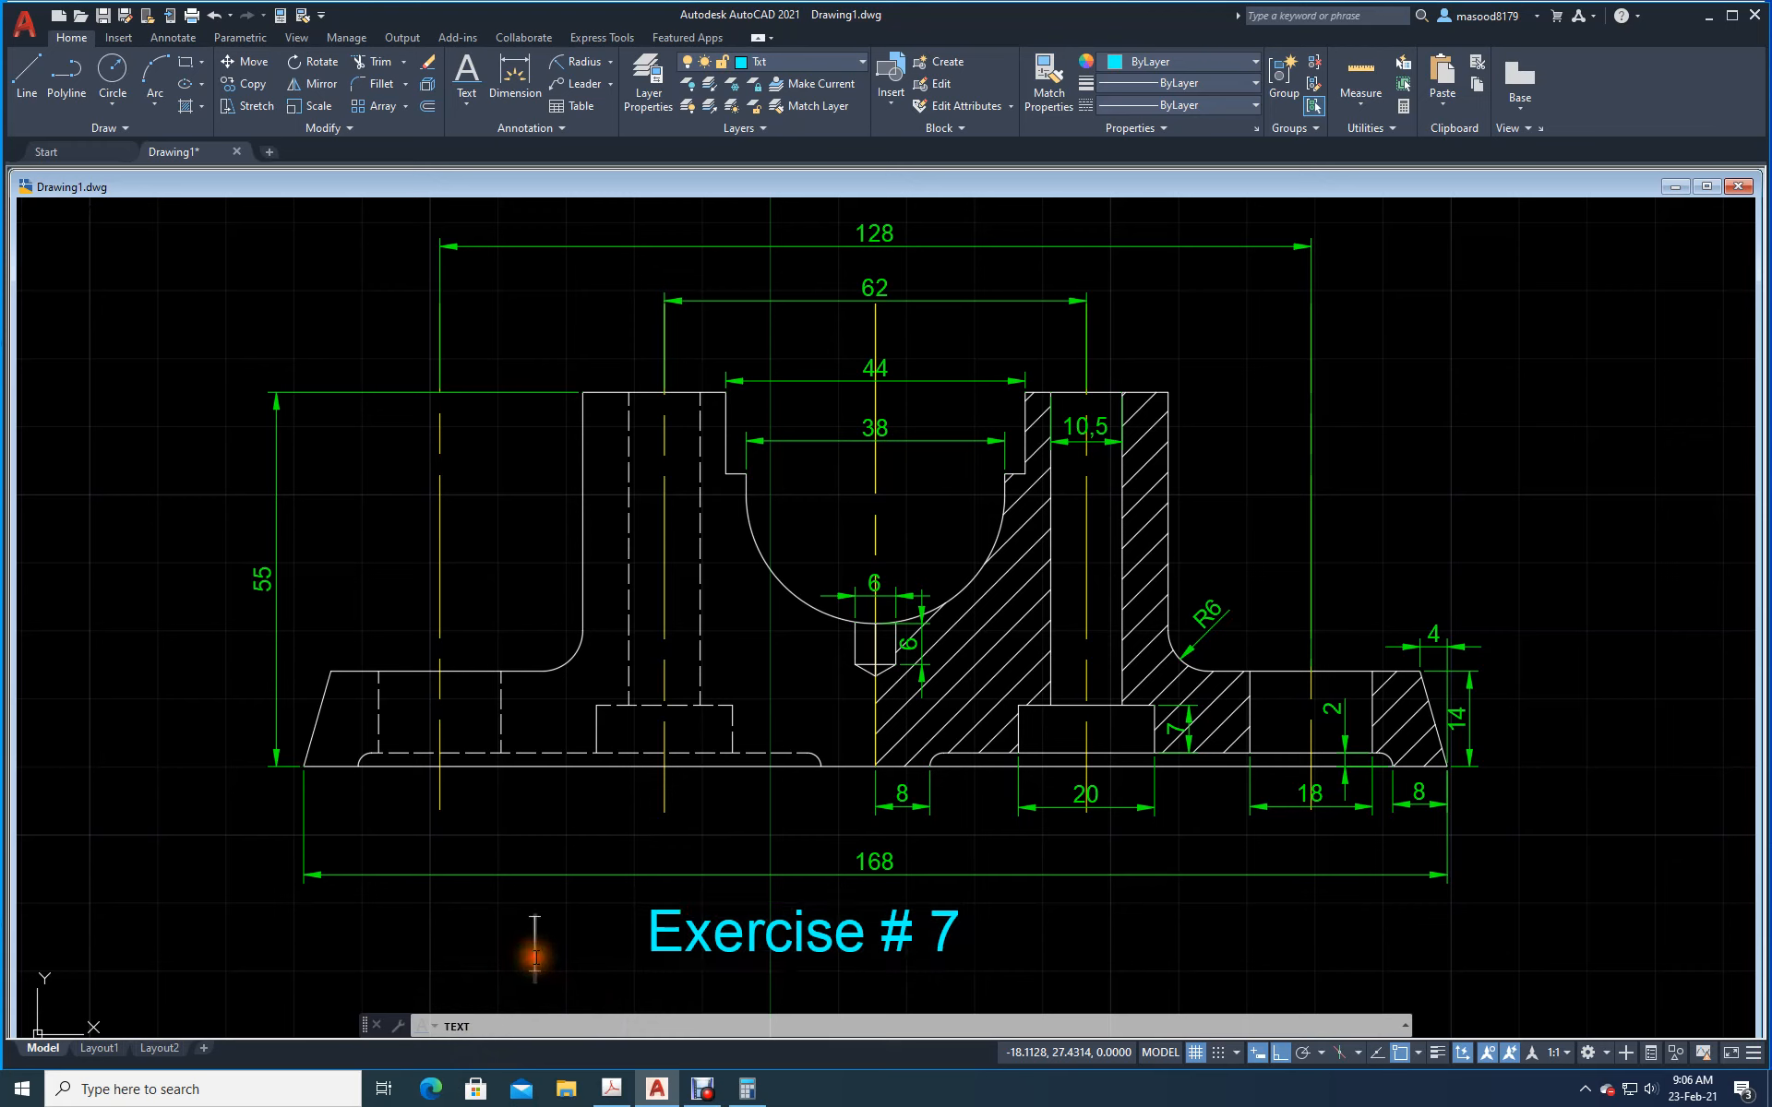
pyautogui.press('Escape')
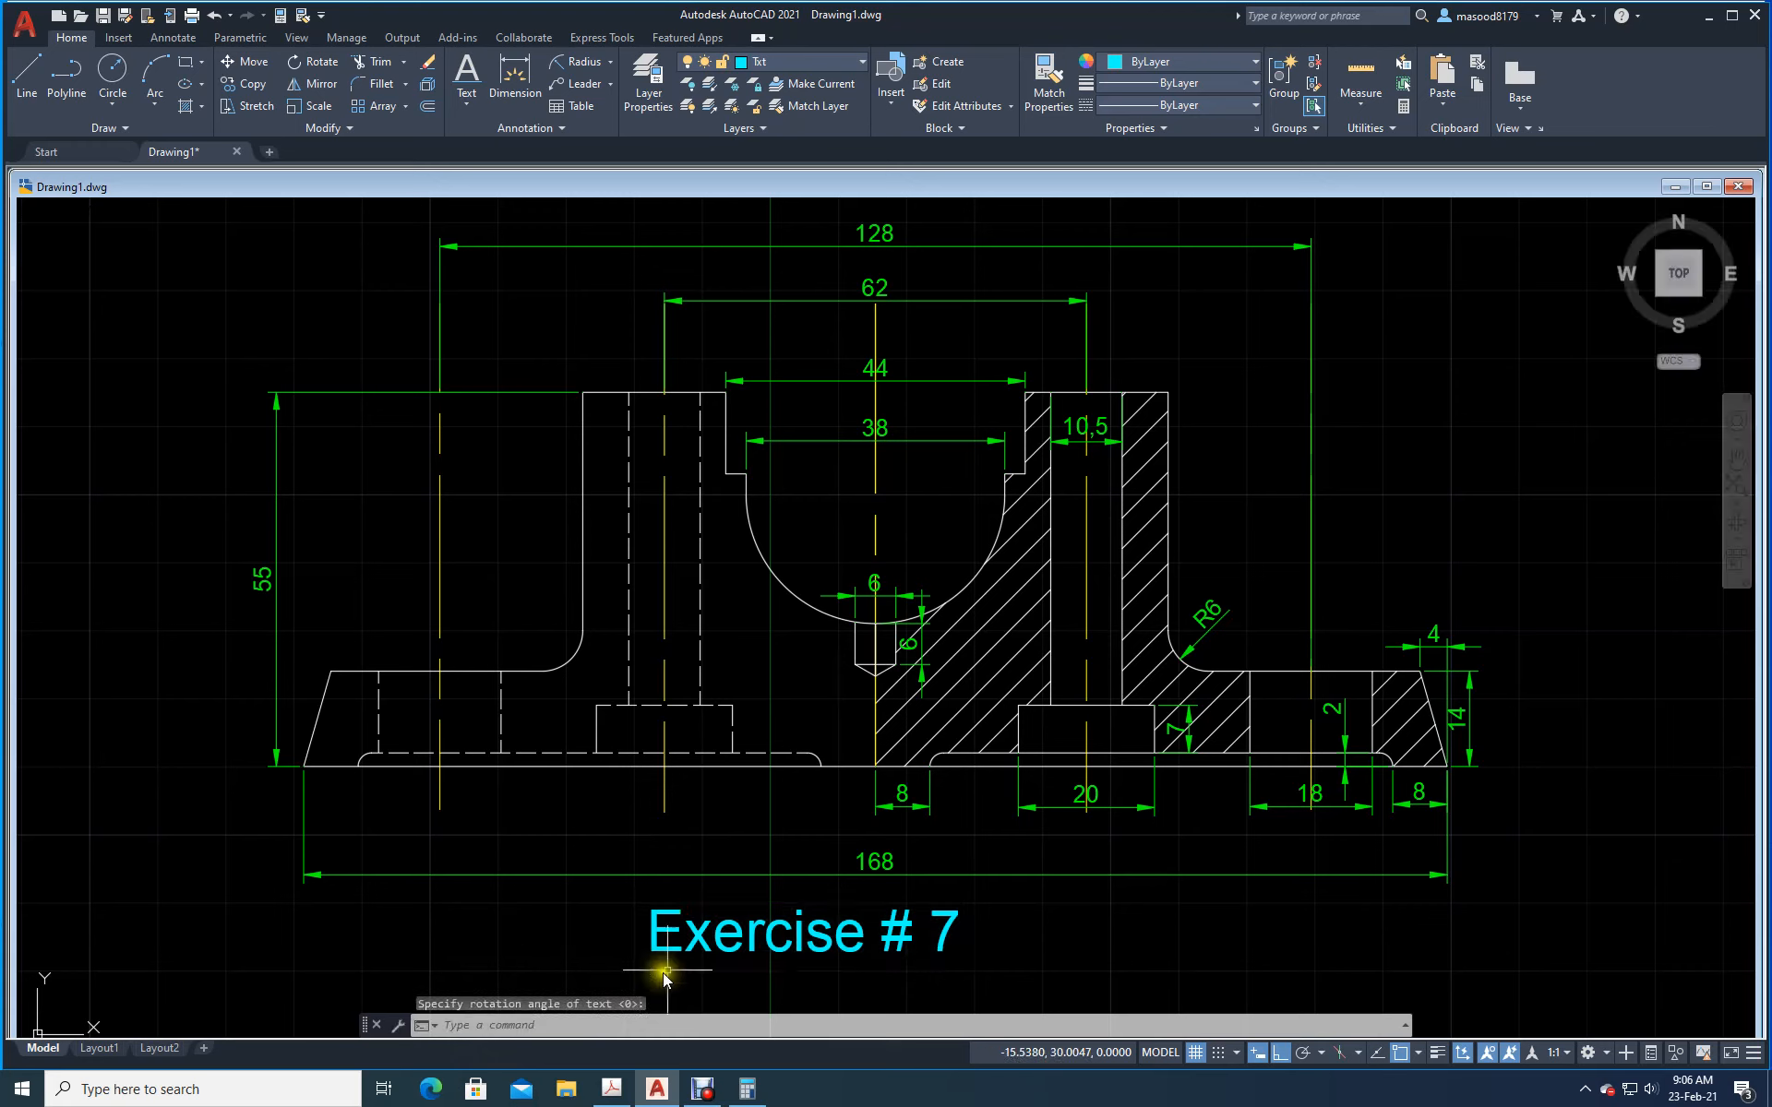
# Step: Move the "Exercise # 7" title horizontally to the right by about 14.5 units, centring it beneath the view
pyautogui.click(275, 61)
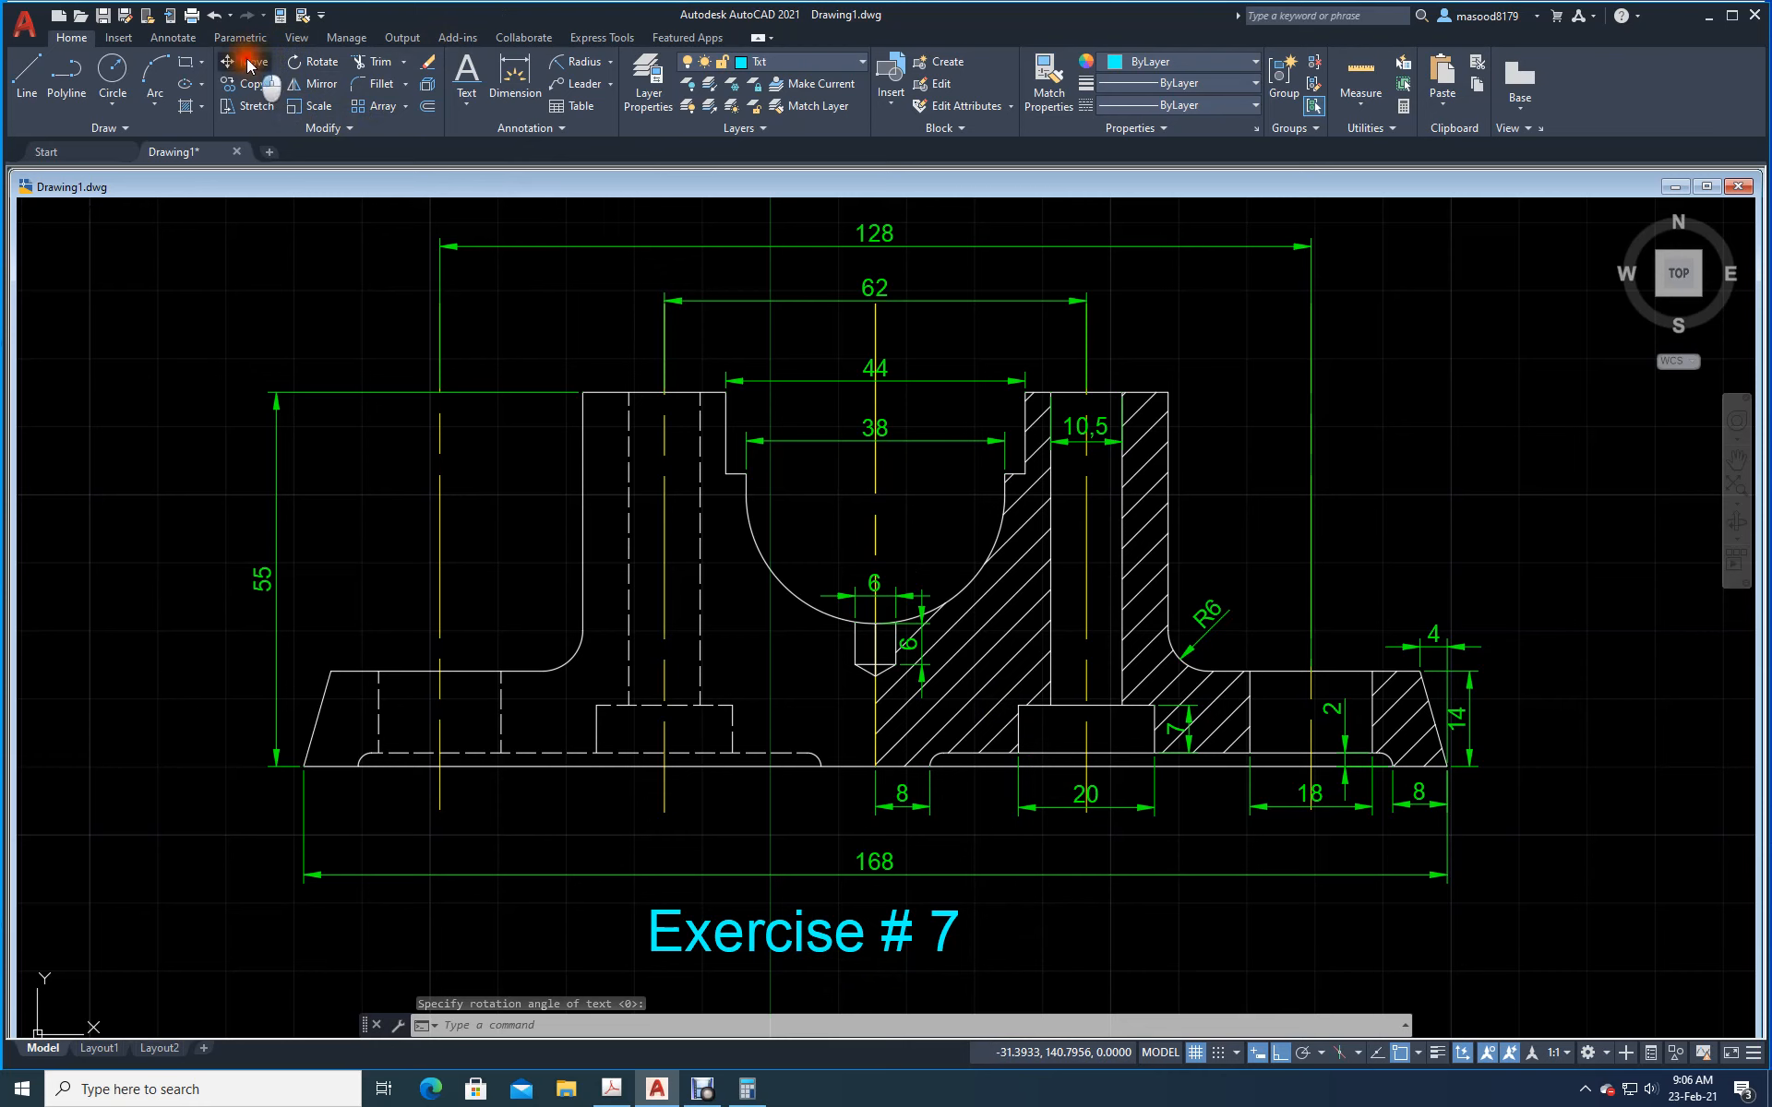
pyautogui.click(738, 939)
pyautogui.press('Return')
pyautogui.click(738, 938)
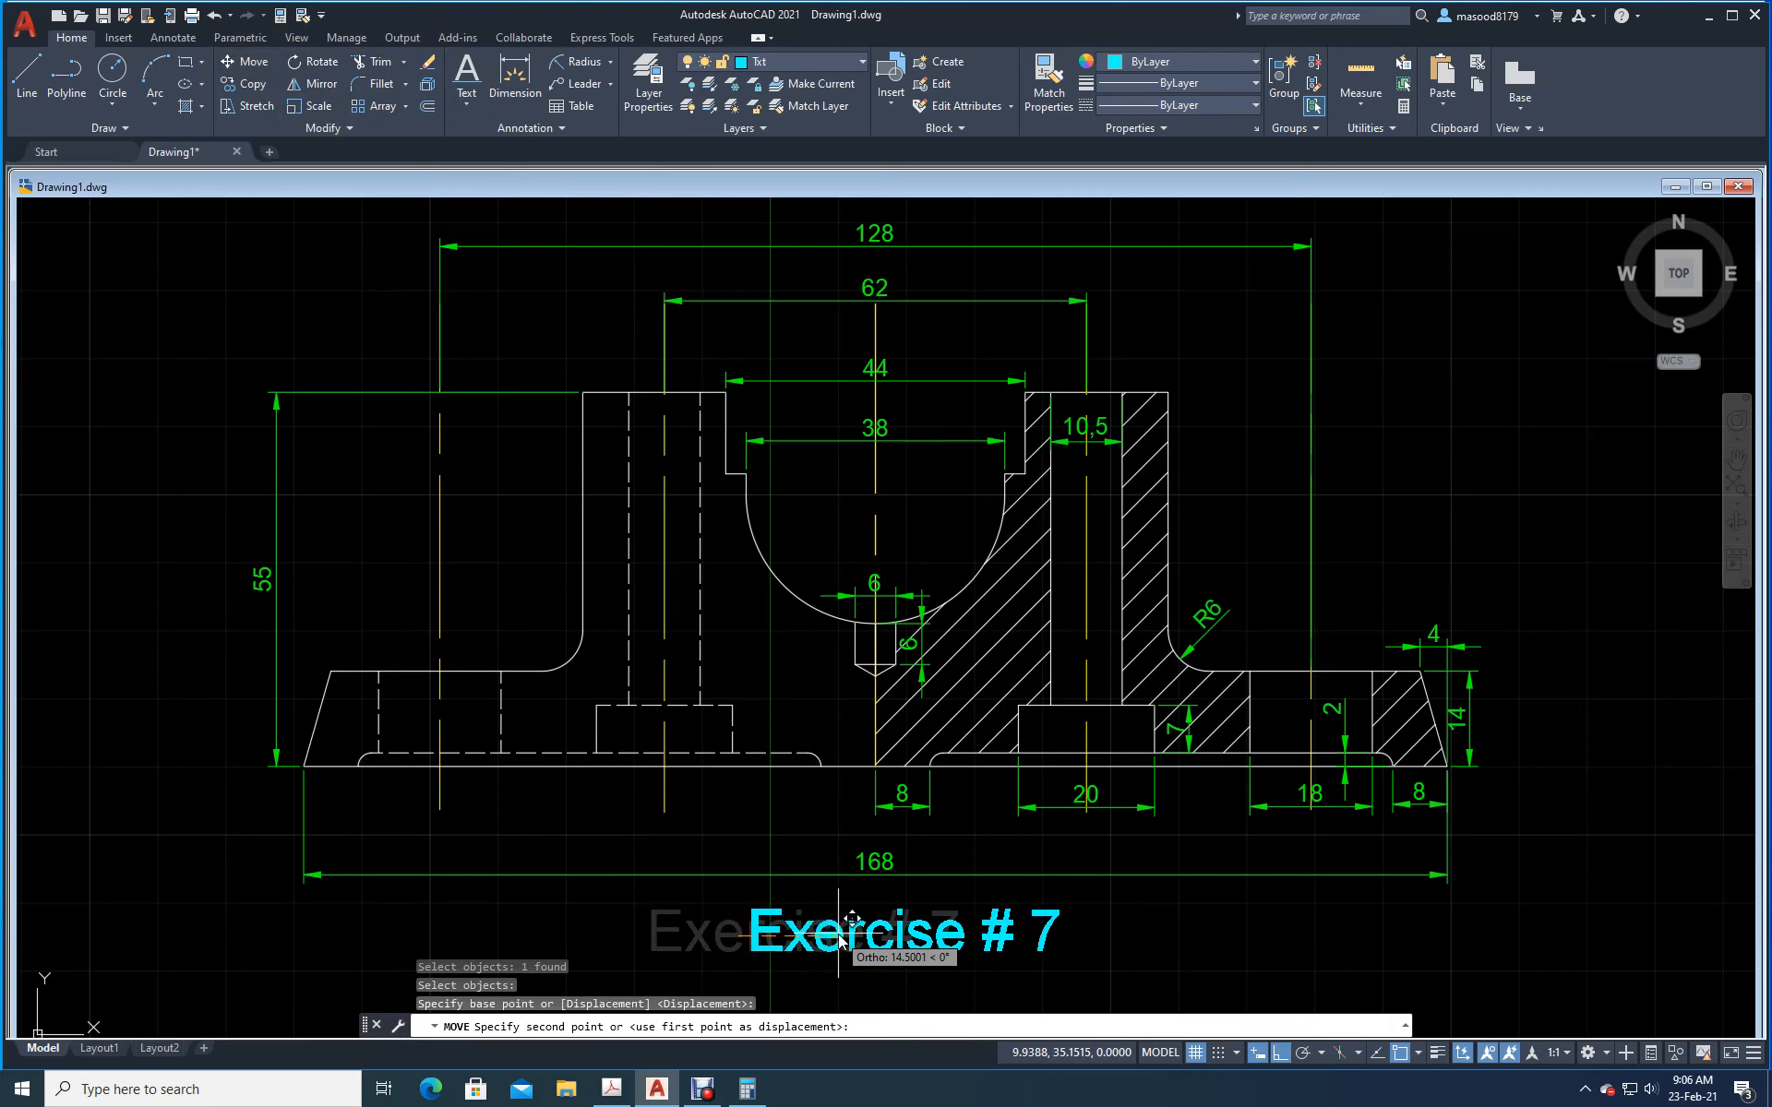
pyautogui.click(840, 938)
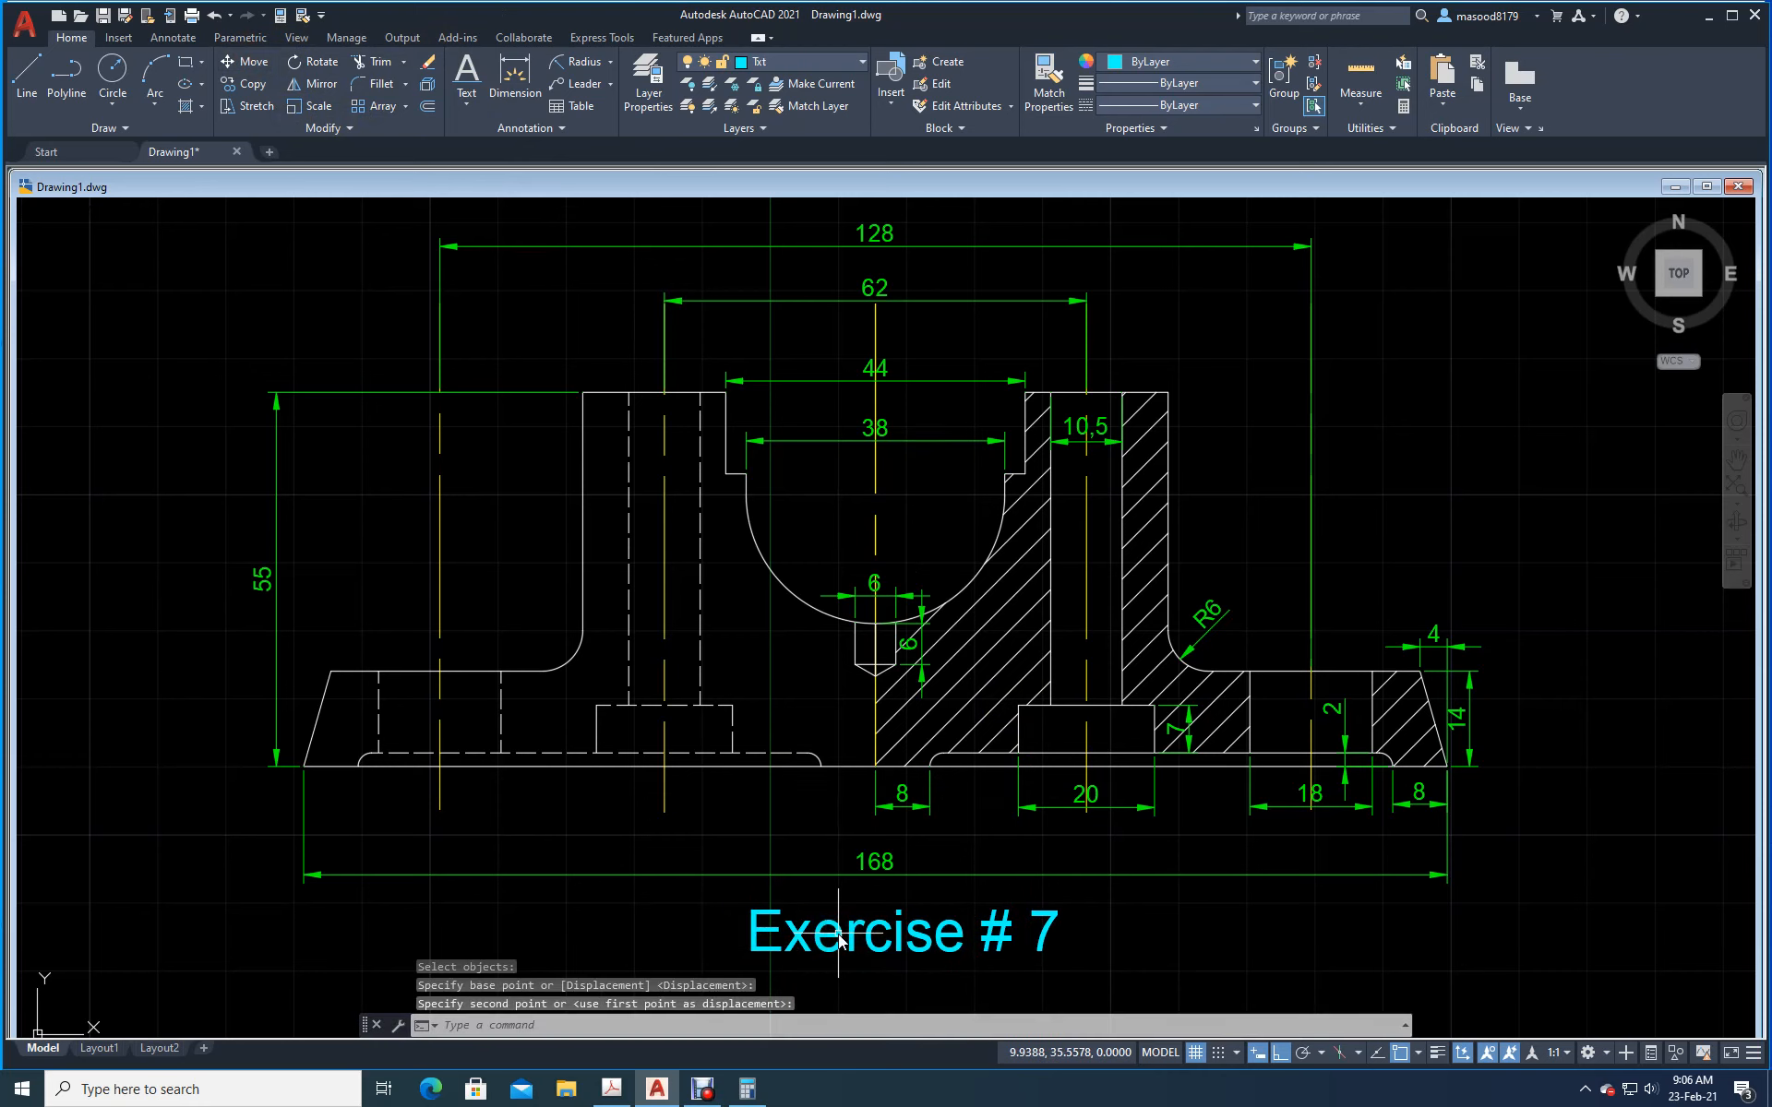
pyautogui.press('Escape')
# Step: Set up a plot to Adobe PDF with a window area enclosing the whole dimensioned view and its title
pyautogui.scroll(-3, 553, 642)
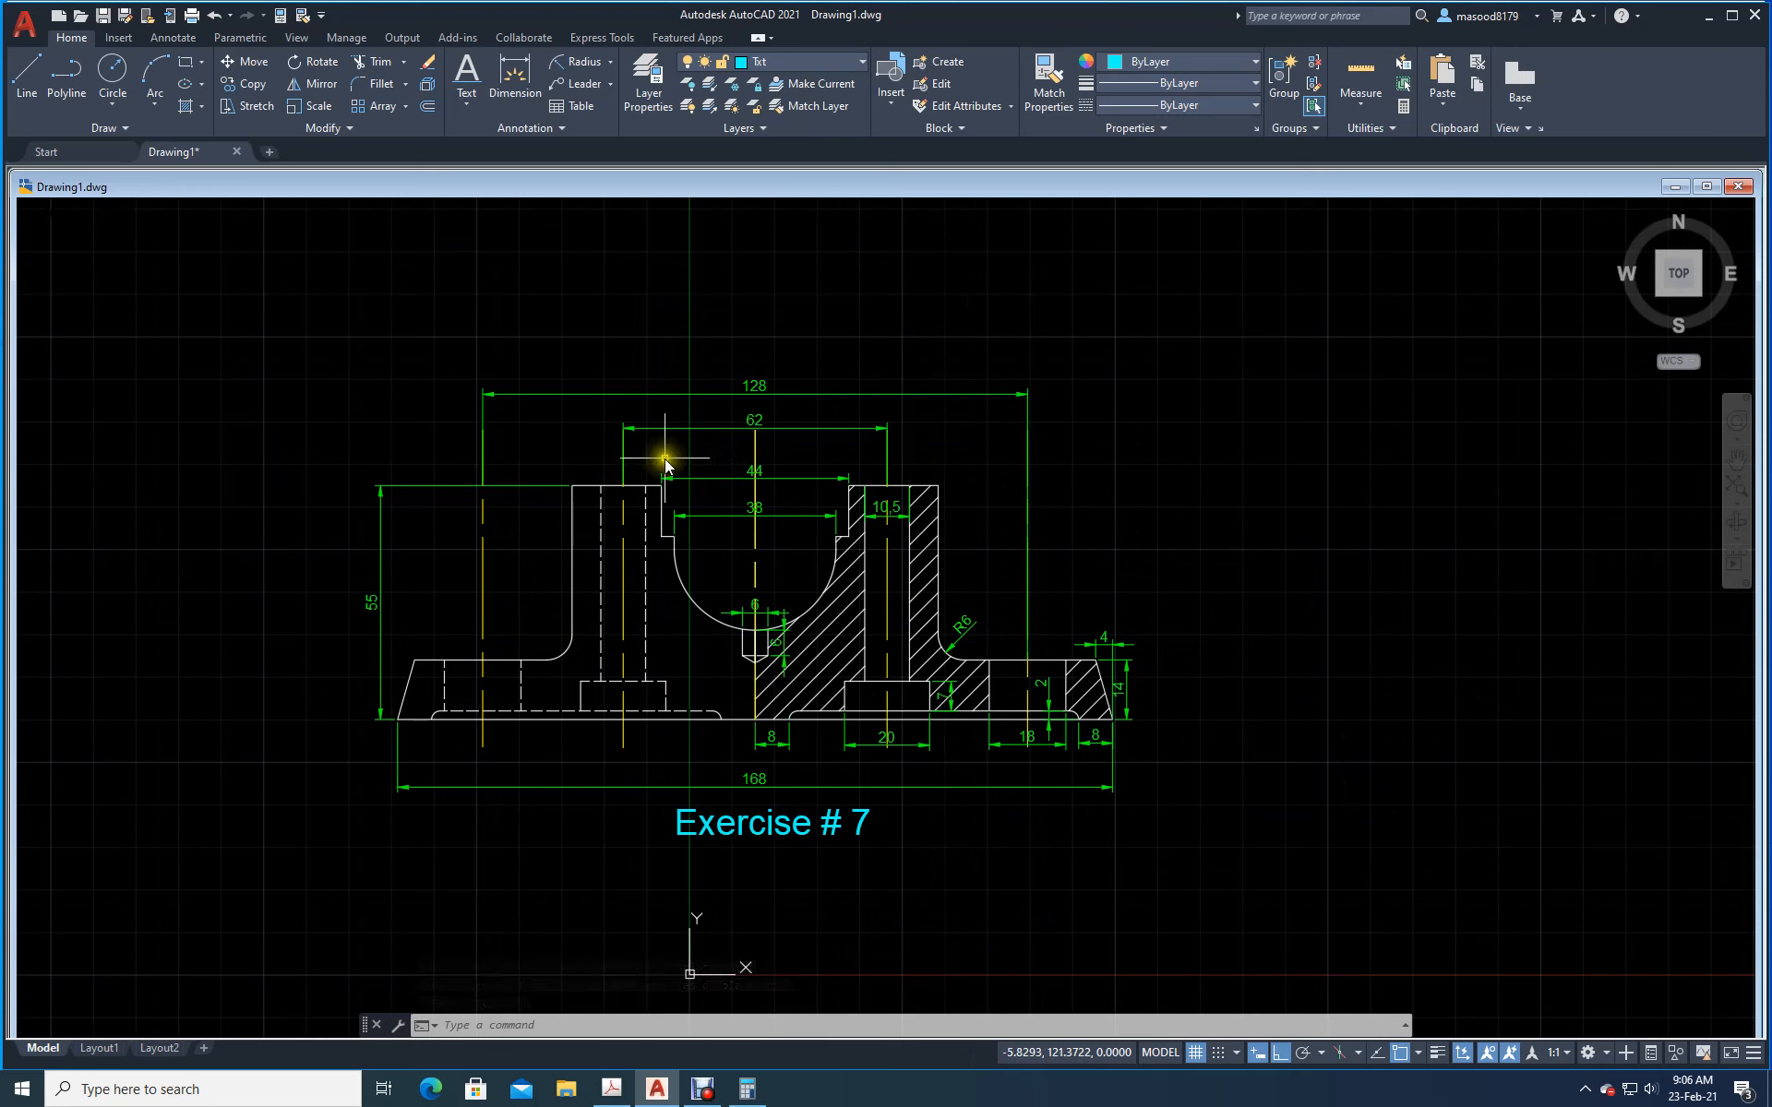
pyautogui.click(192, 16)
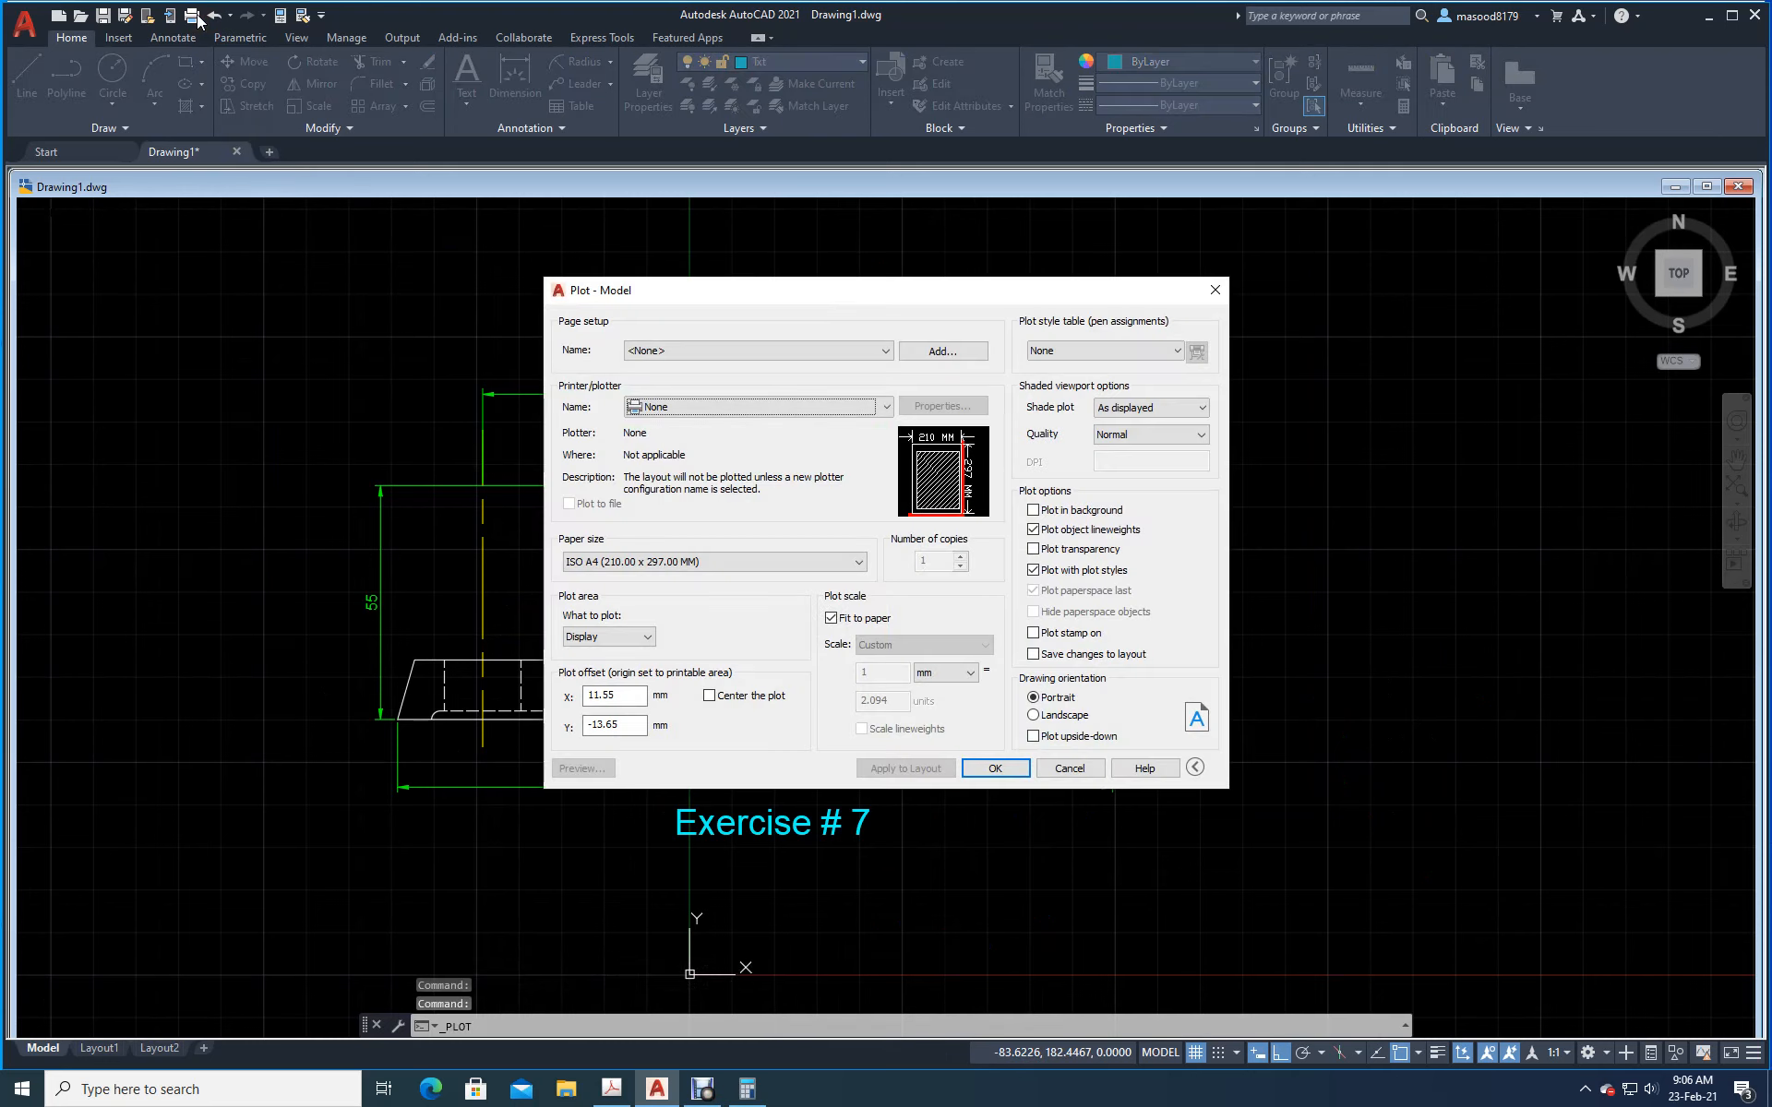
pyautogui.click(887, 407)
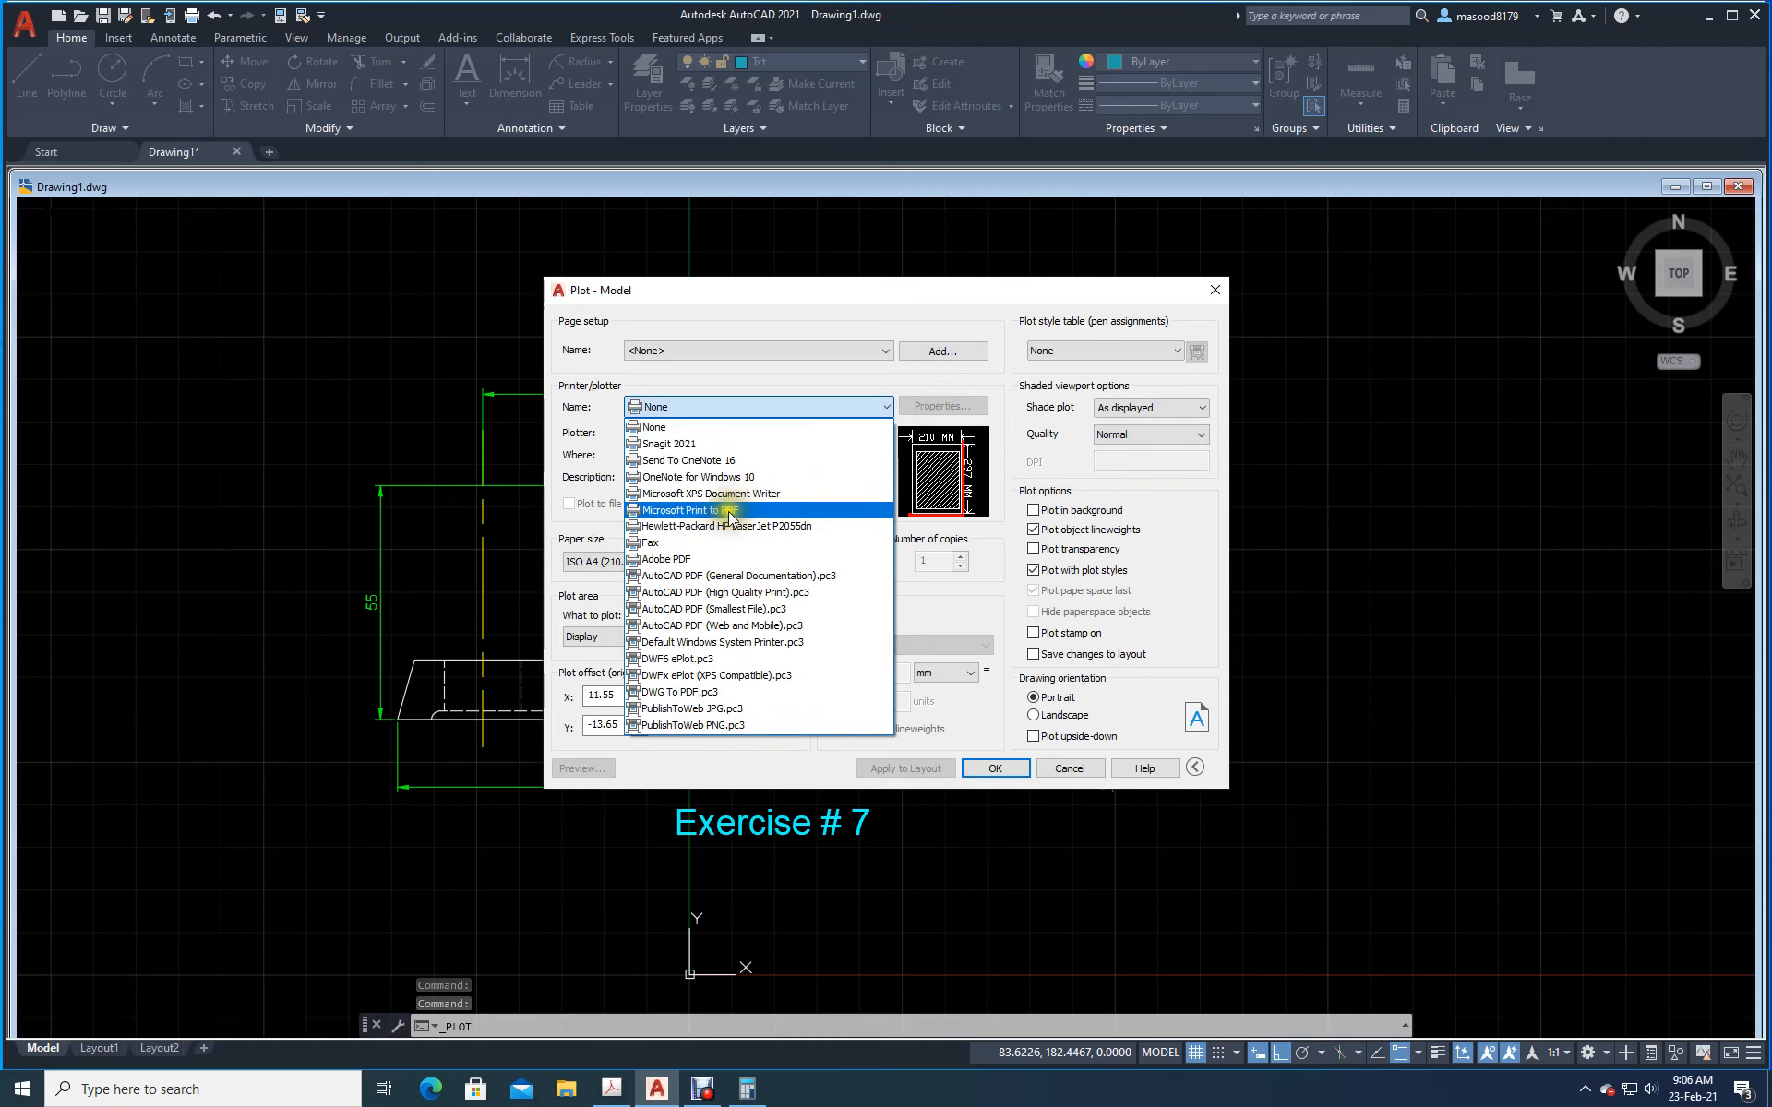
pyautogui.click(661, 560)
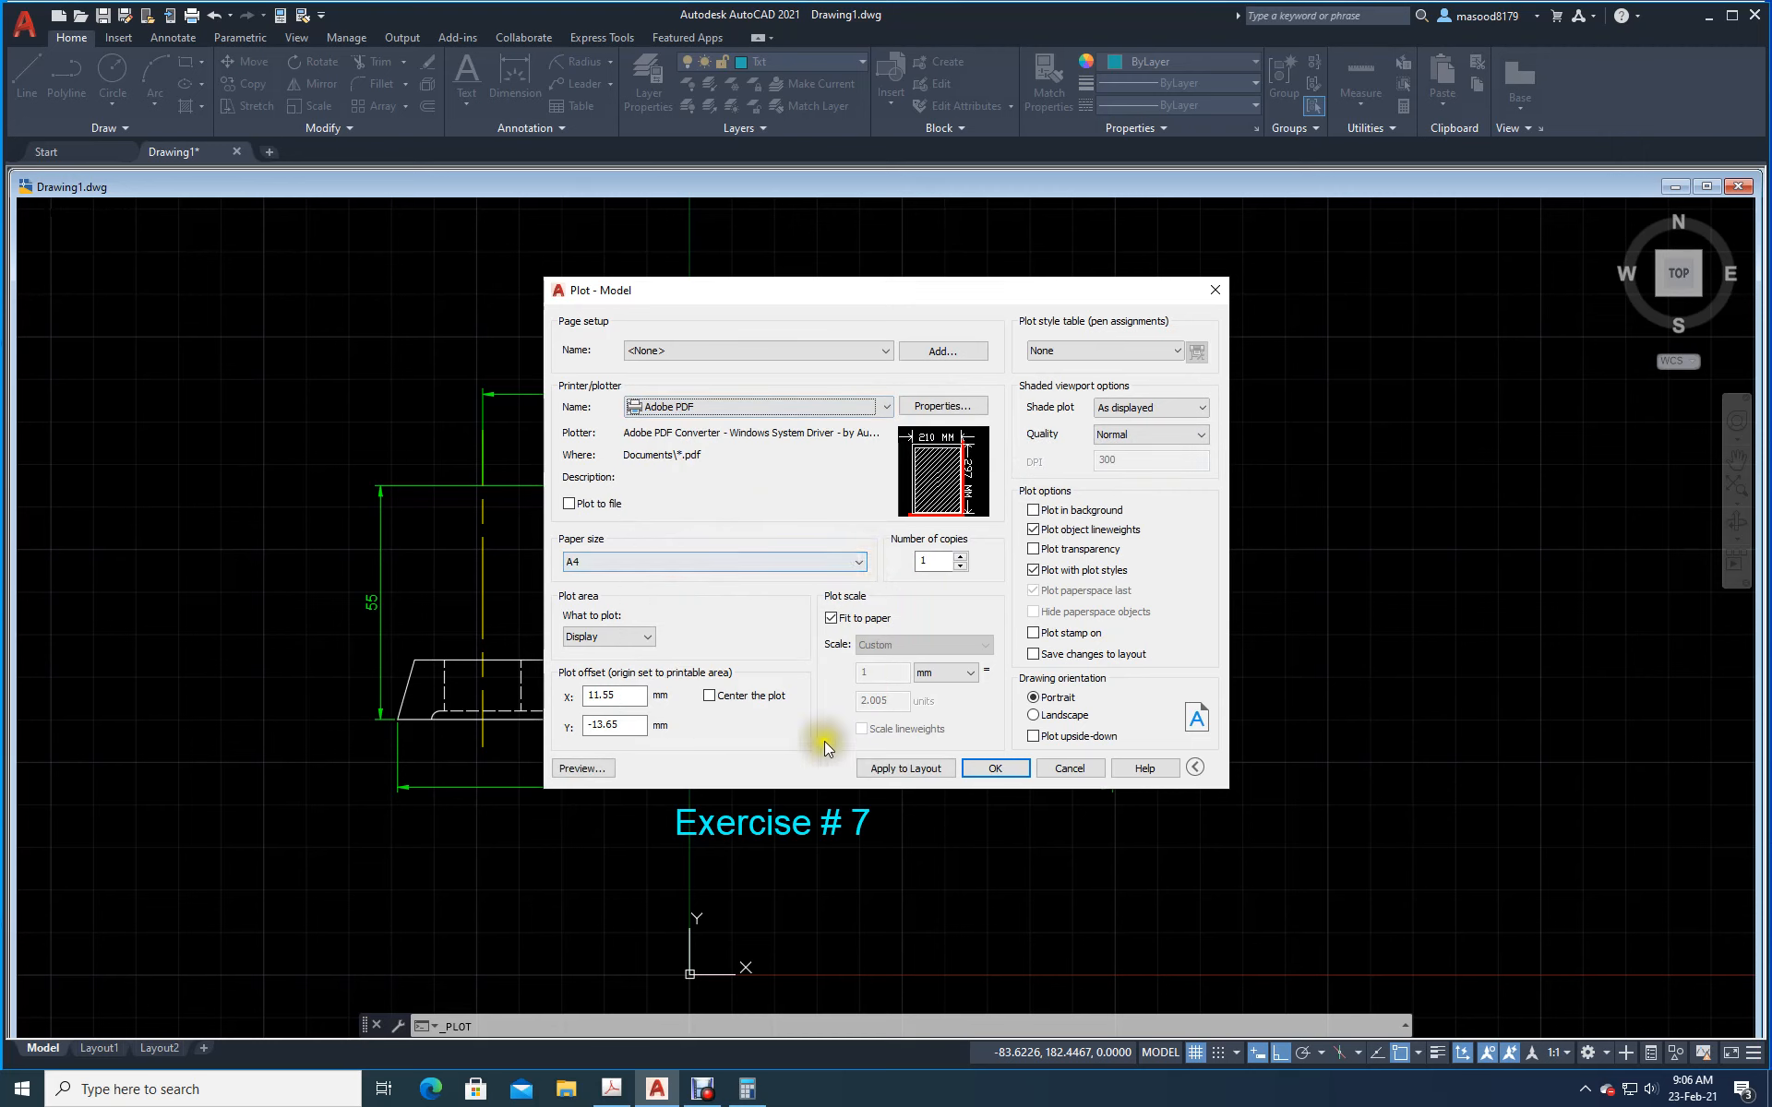
pyautogui.click(652, 639)
pyautogui.click(591, 689)
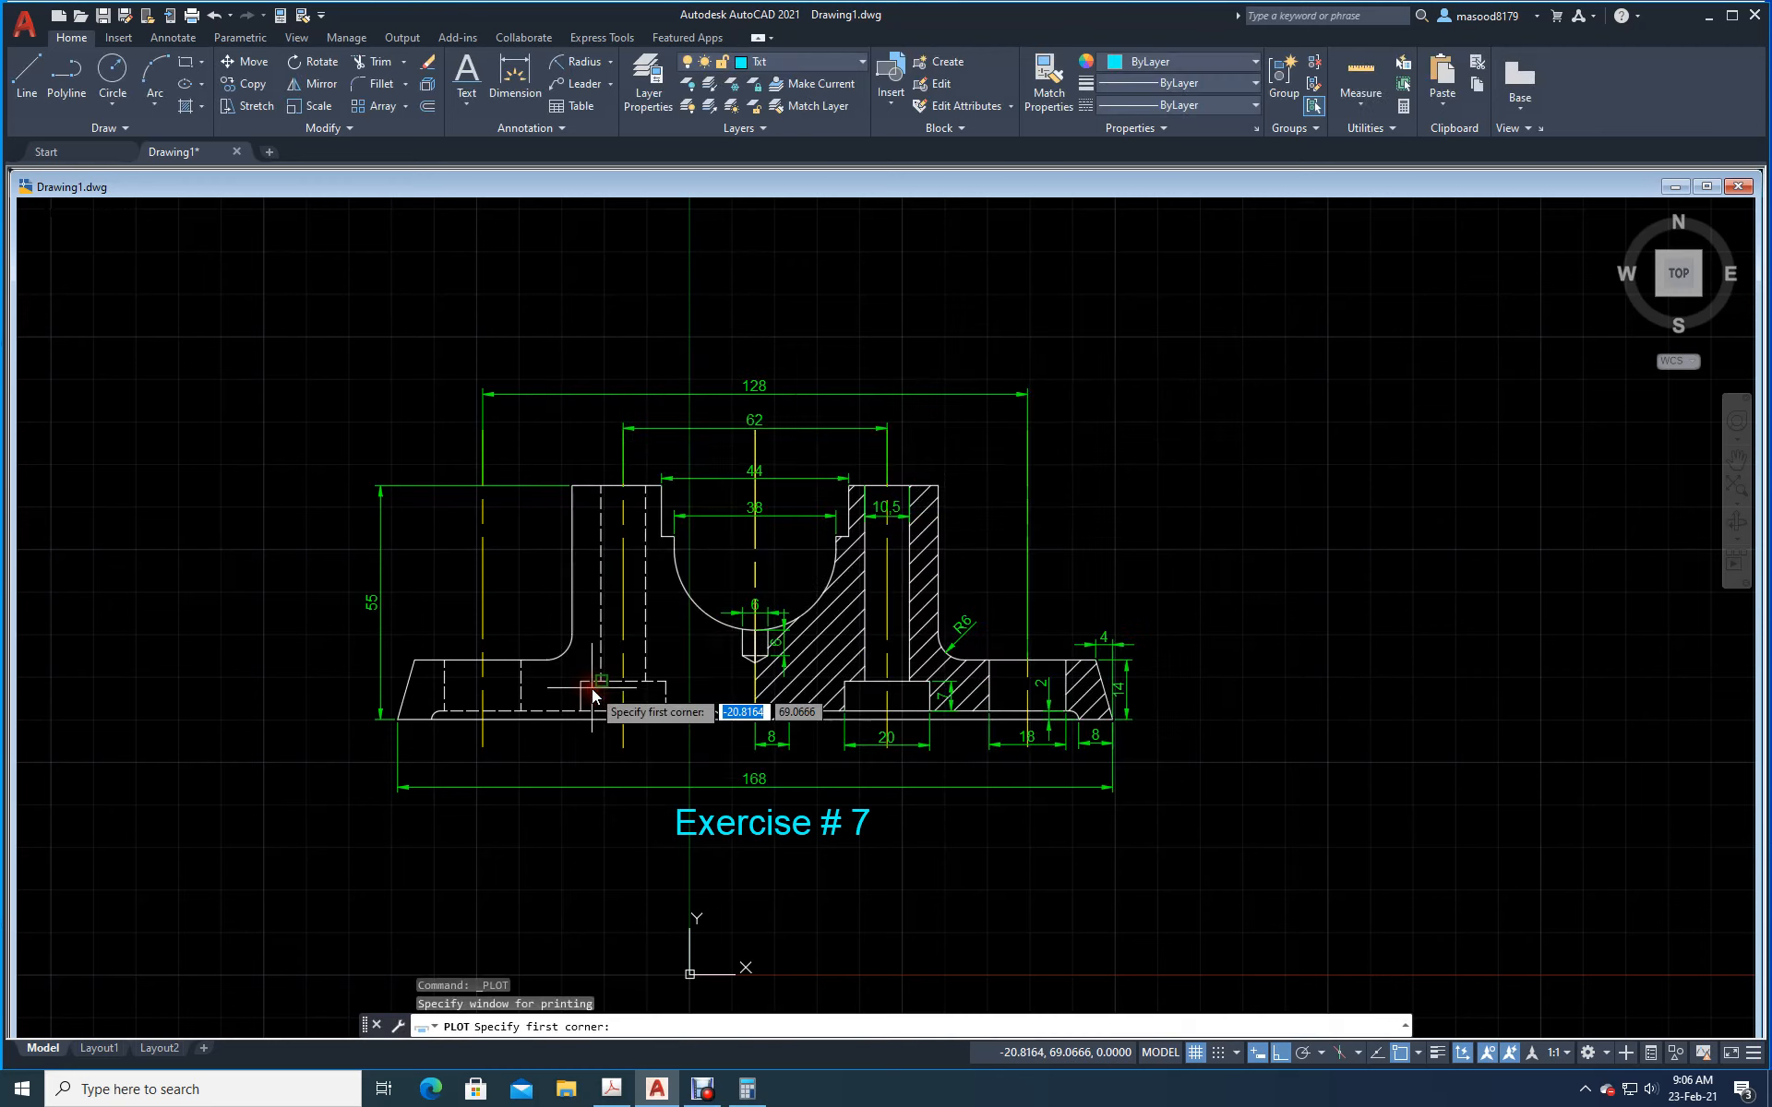
pyautogui.click(331, 318)
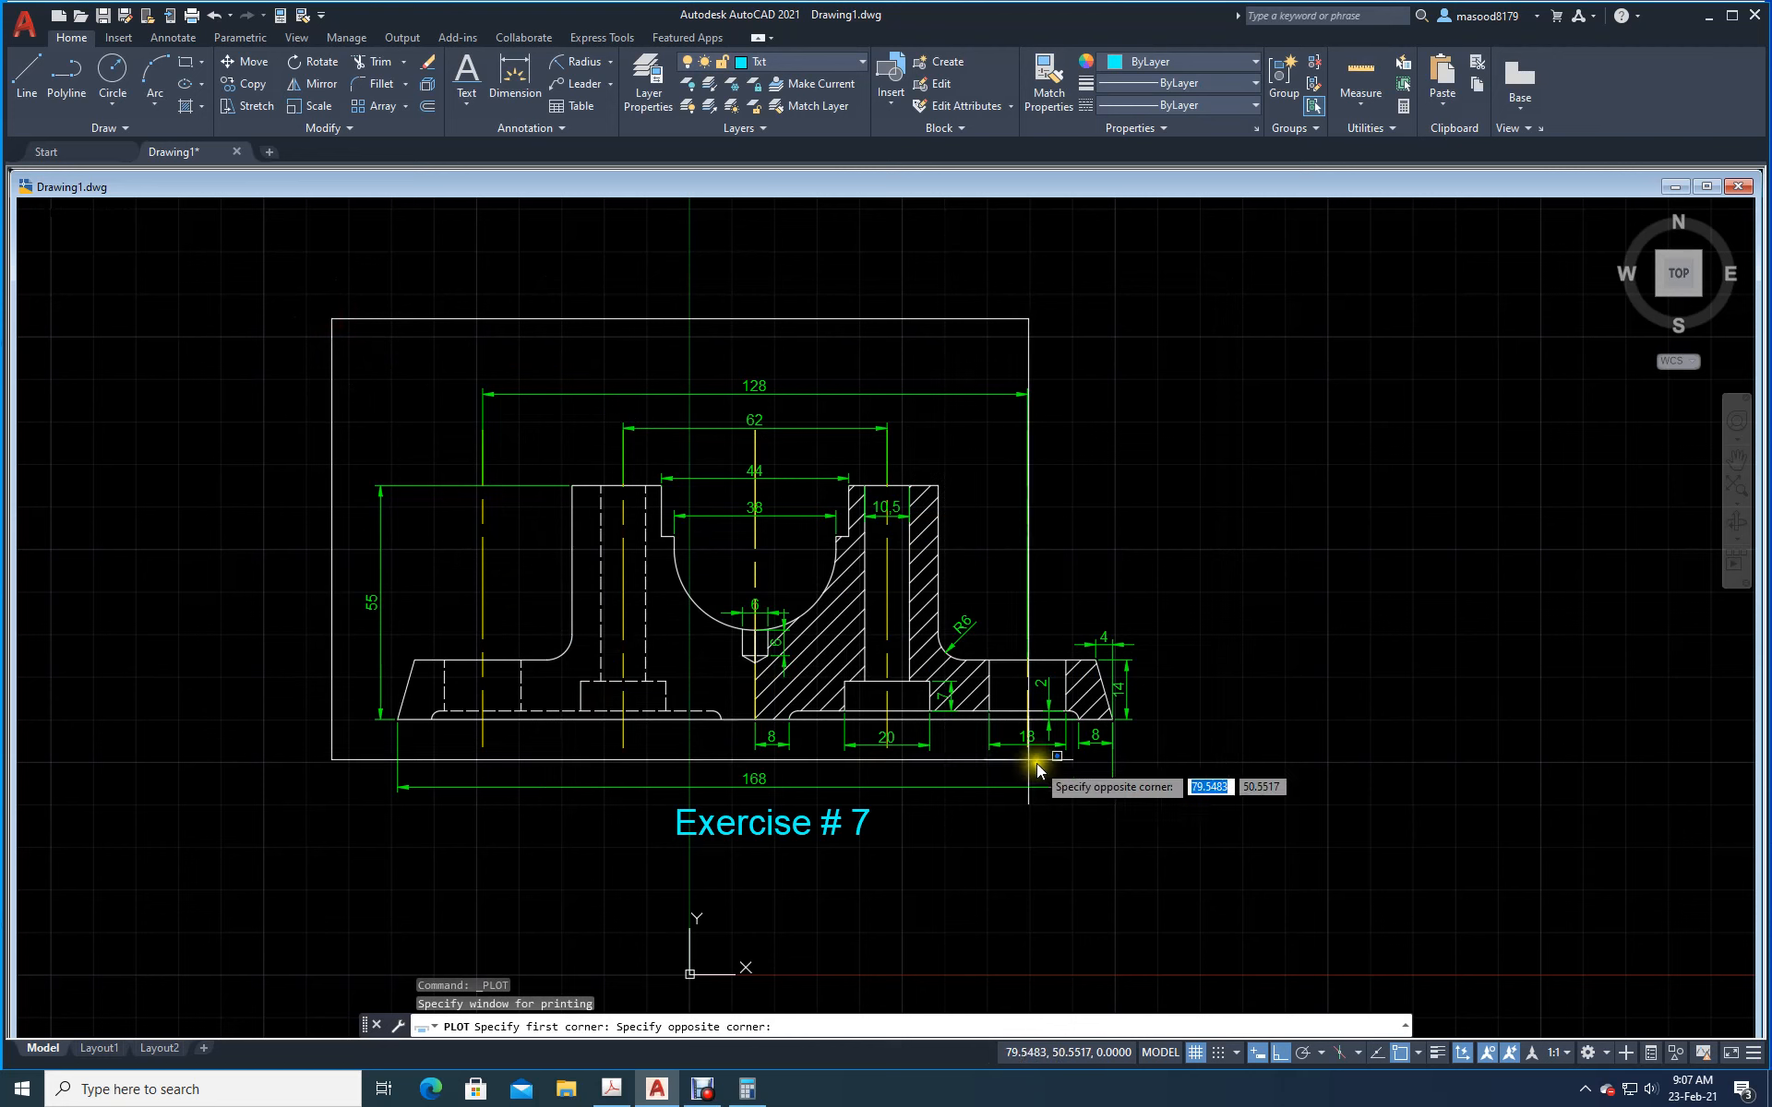
pyautogui.click(1206, 893)
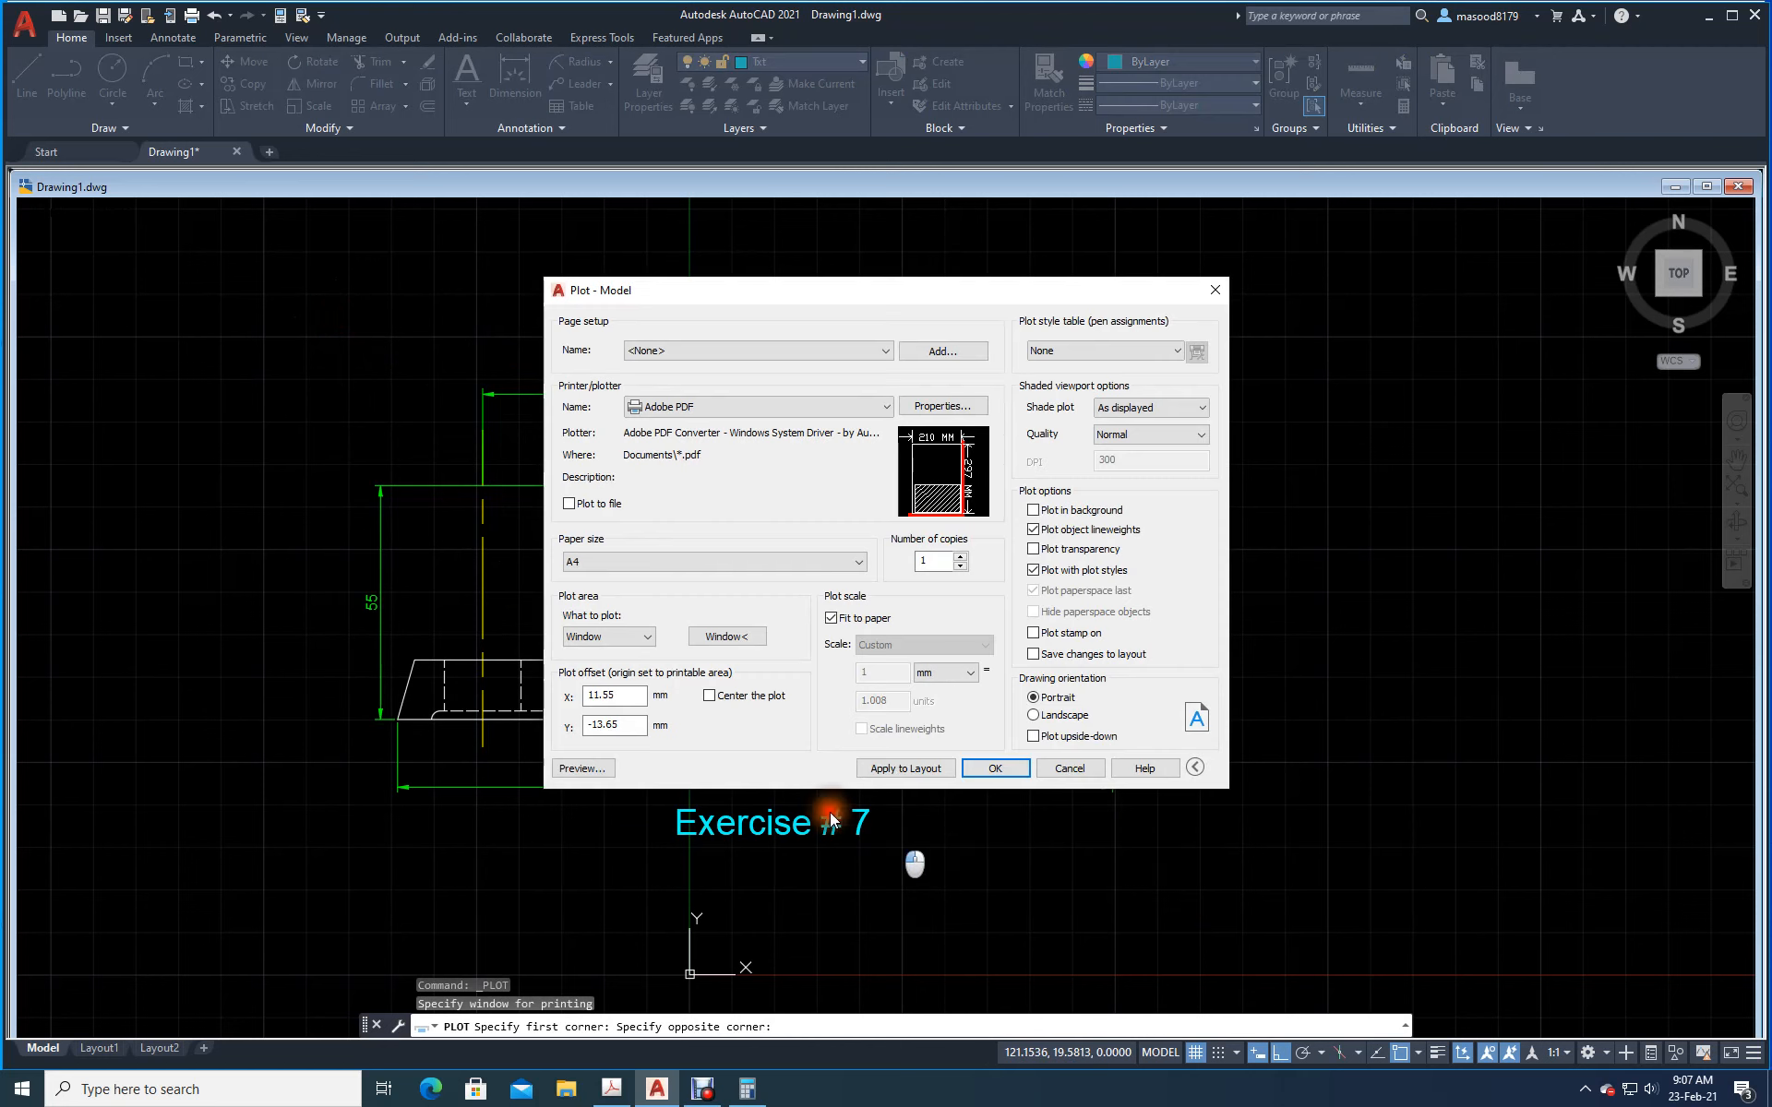
# Step: Center the plot on the sheet in landscape orientation and preview the result
pyautogui.moveTo(907, 503)
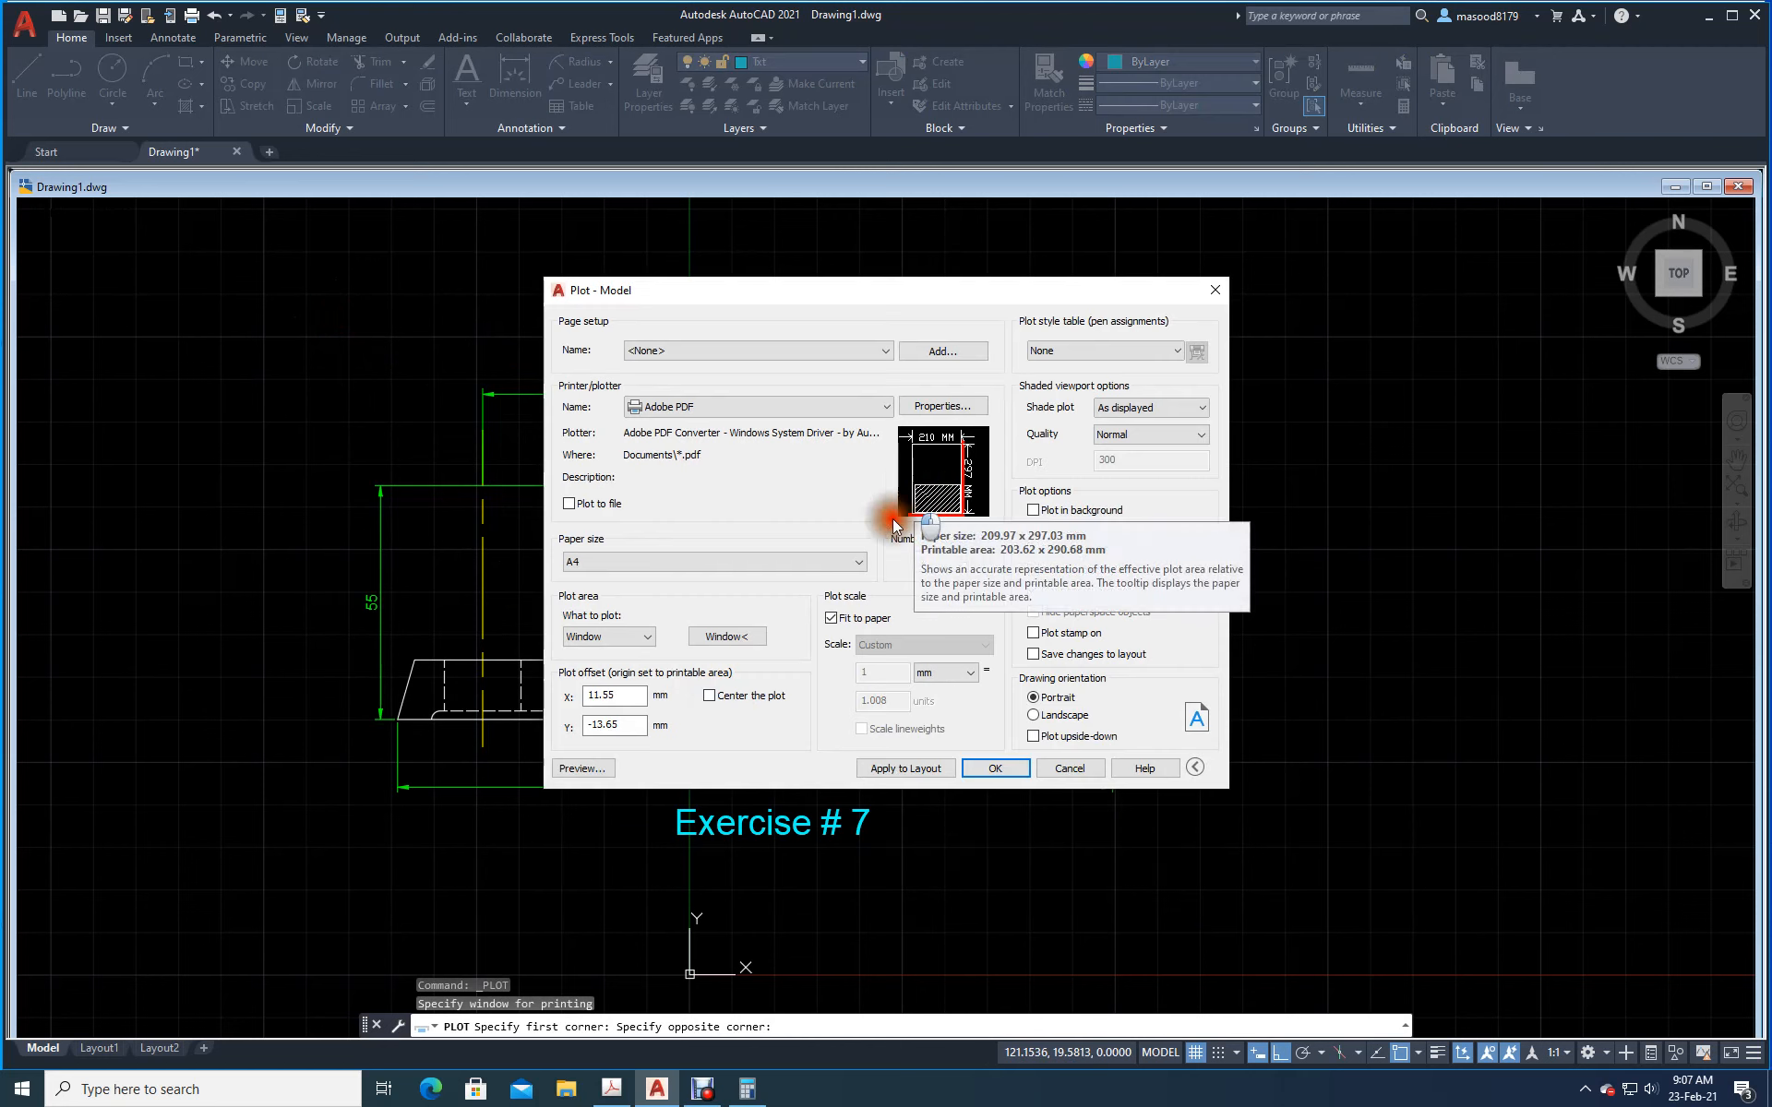
pyautogui.click(709, 695)
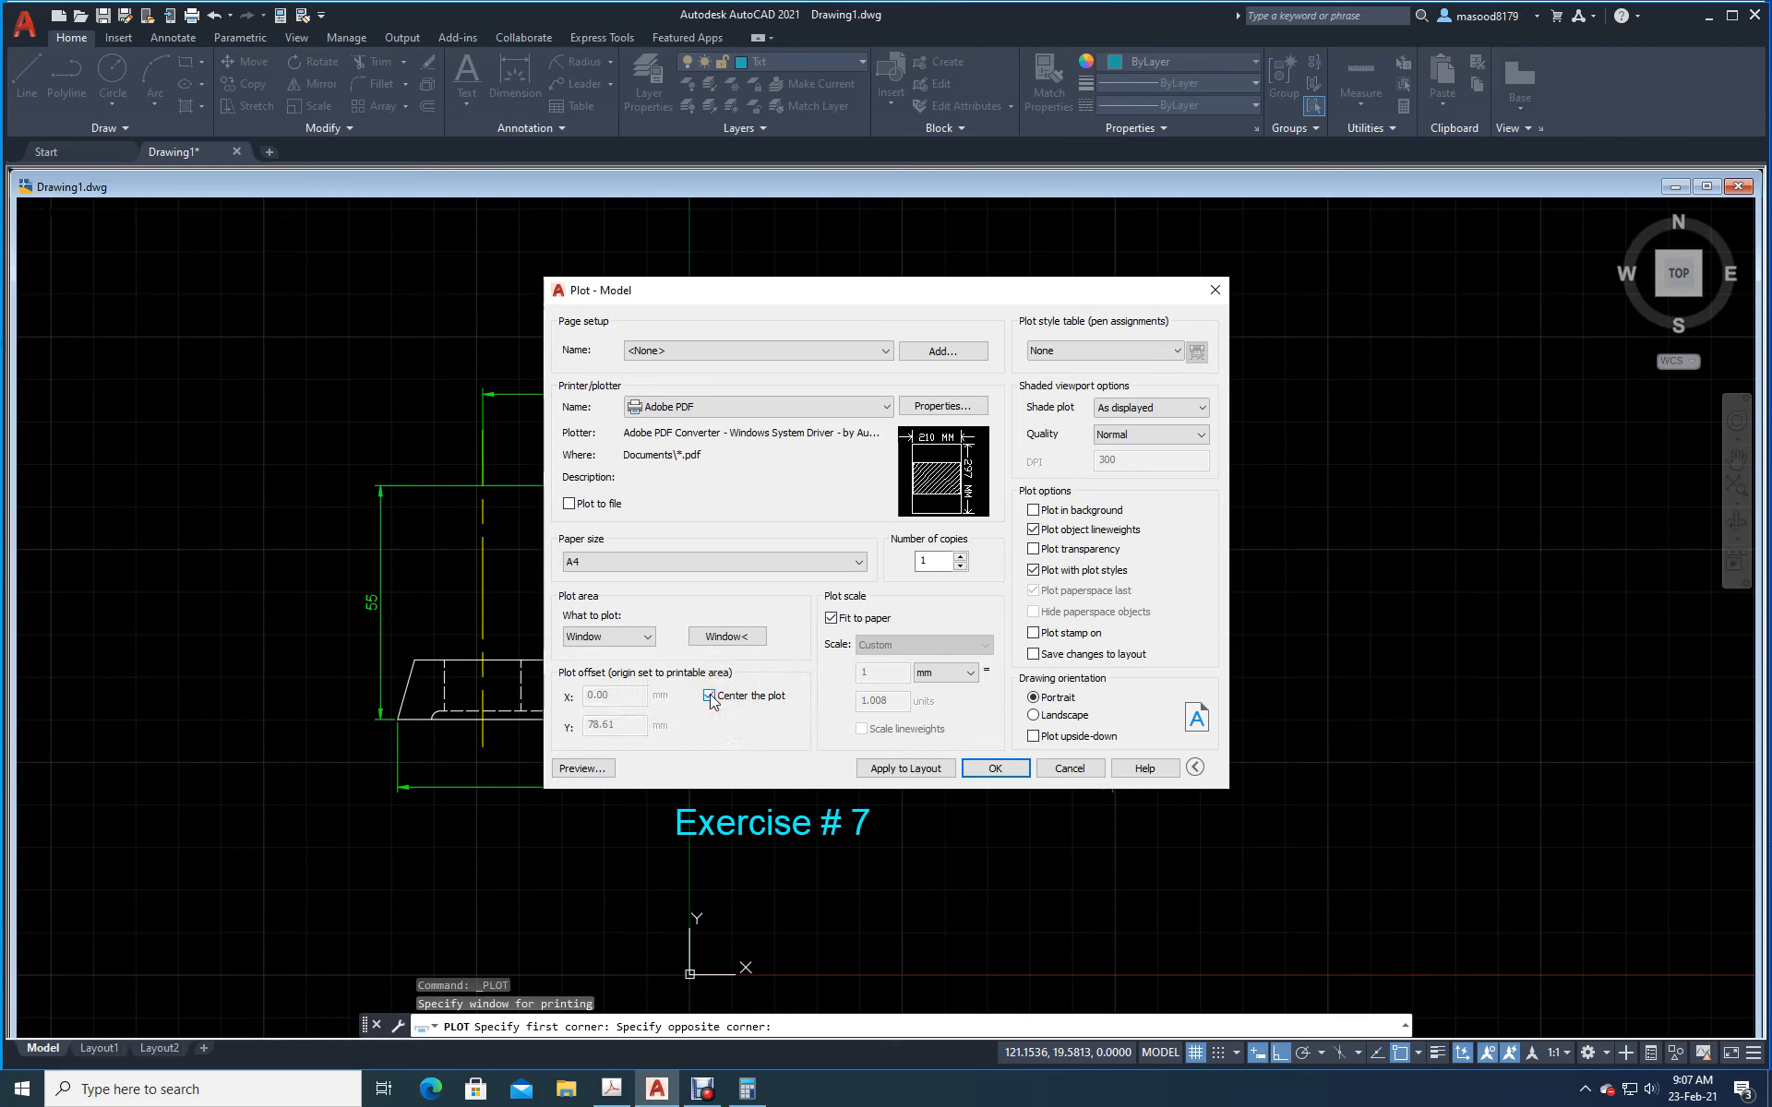
pyautogui.click(1034, 716)
pyautogui.click(581, 769)
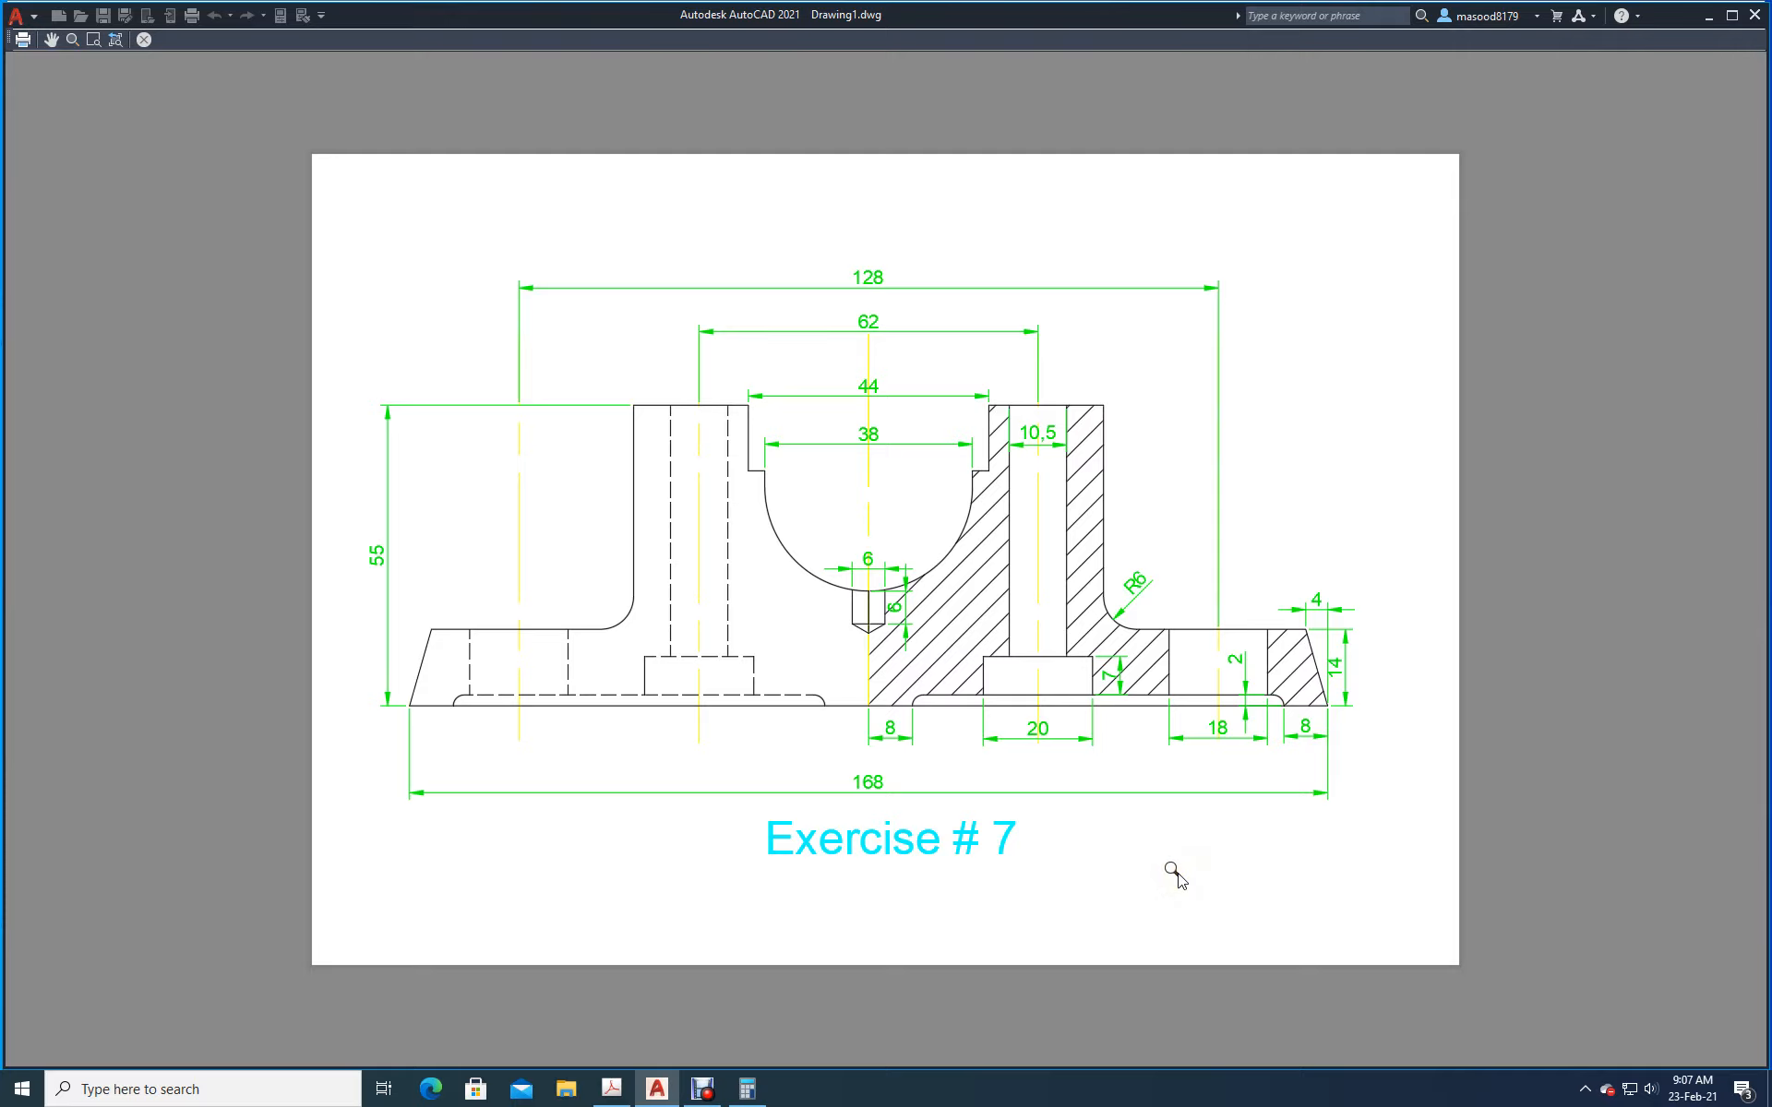
pyautogui.press('Escape')
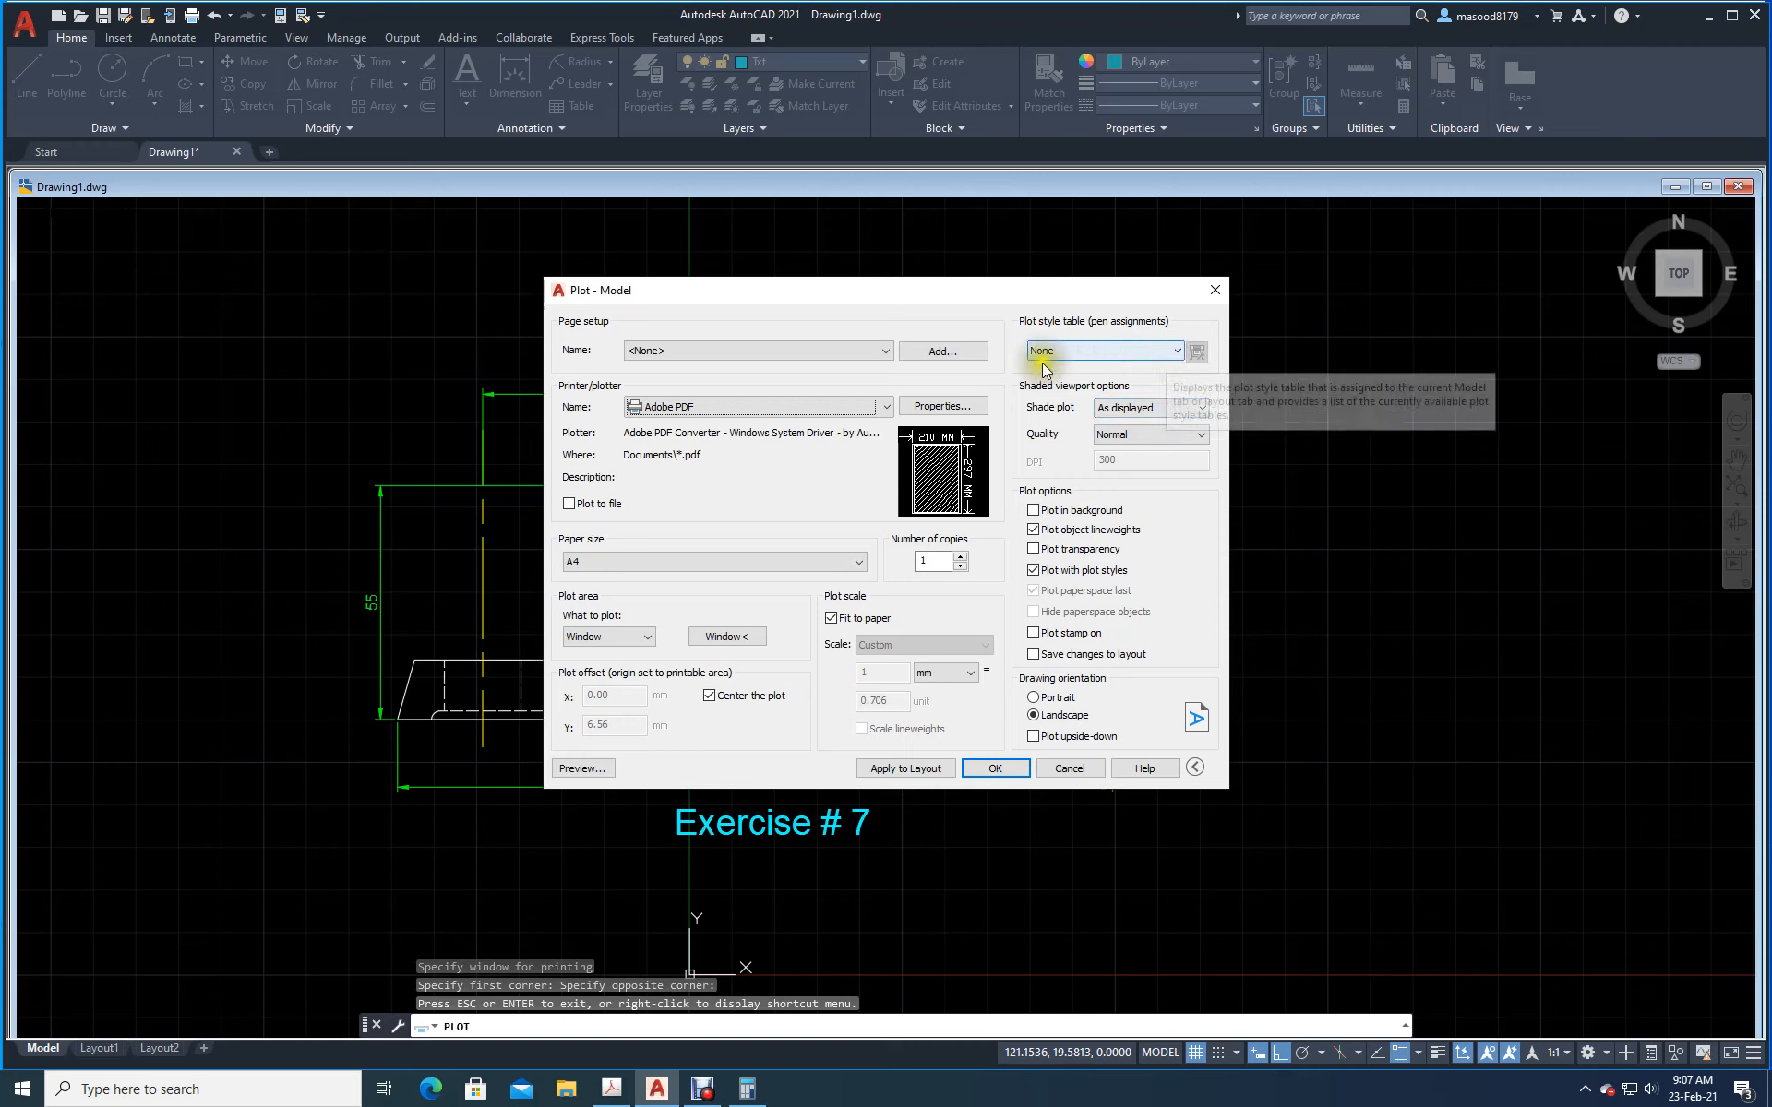
# Step: Assign the monochrome.ctb plot style table to all layouts and preview the plot
pyautogui.click(1177, 352)
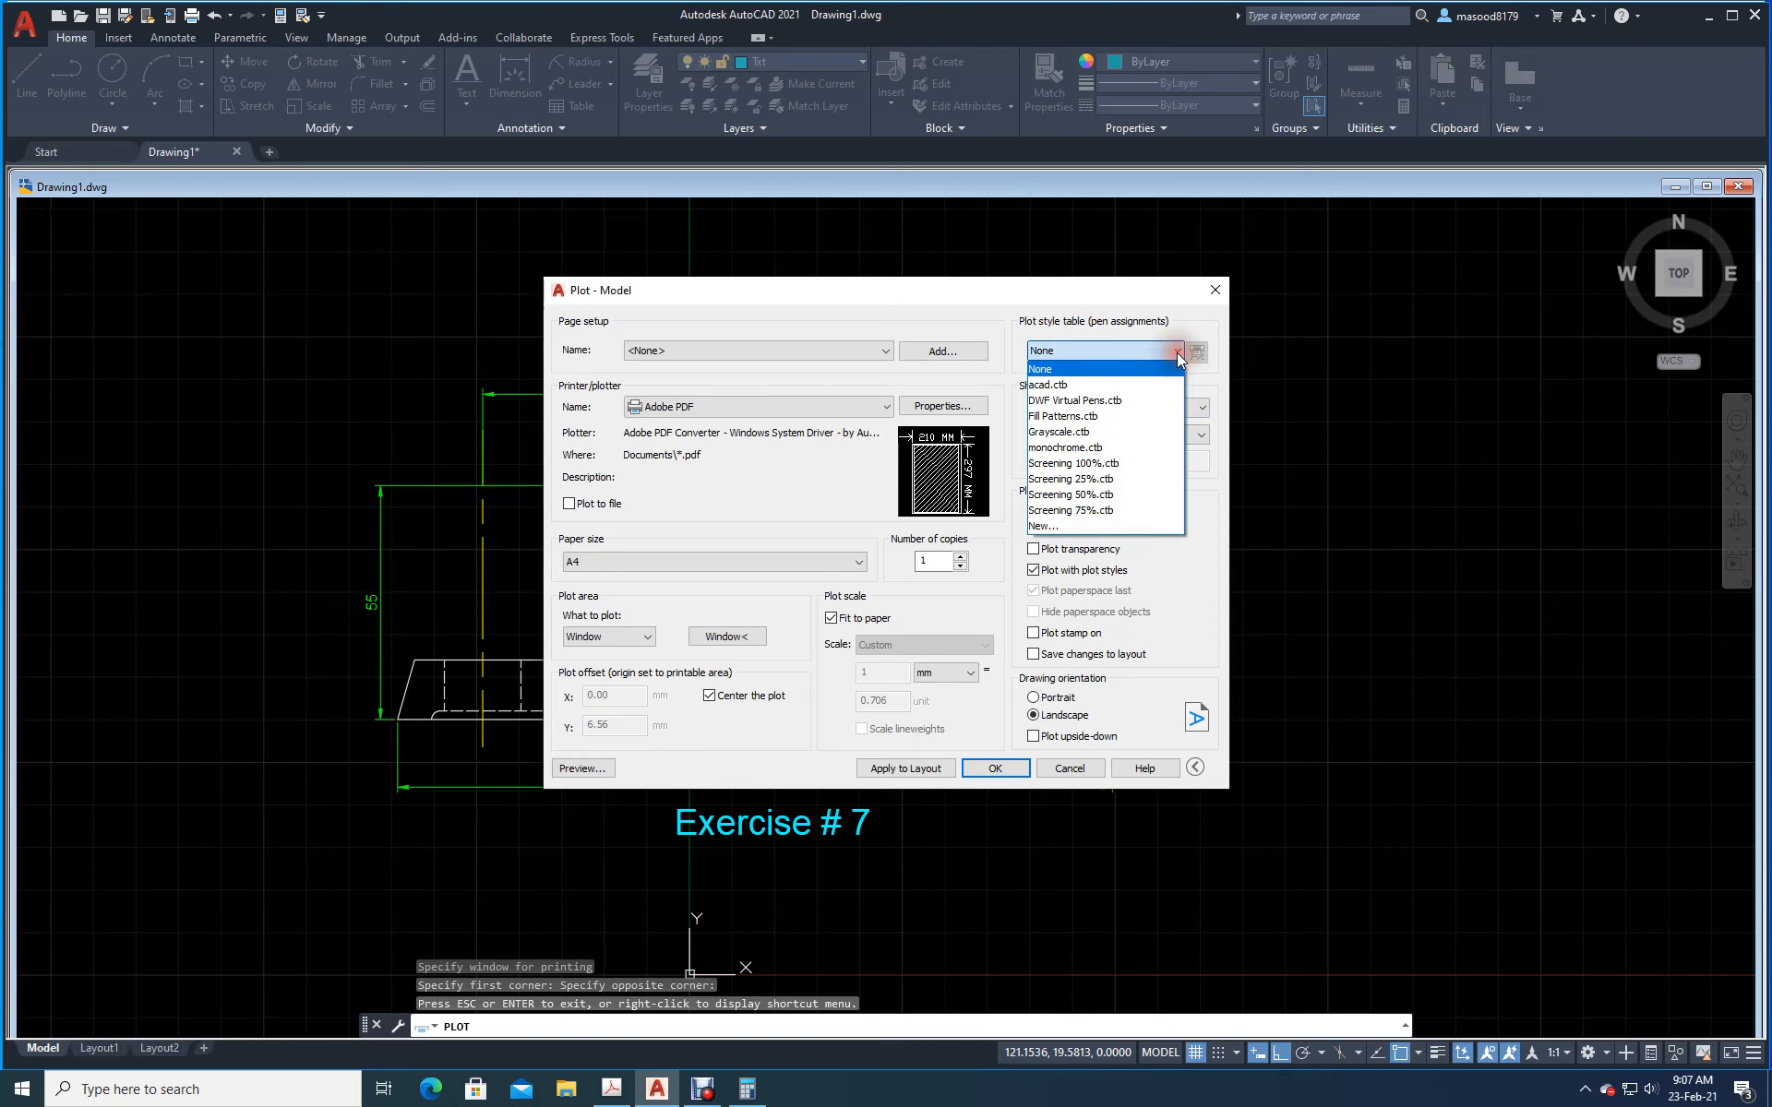
pyautogui.click(1068, 448)
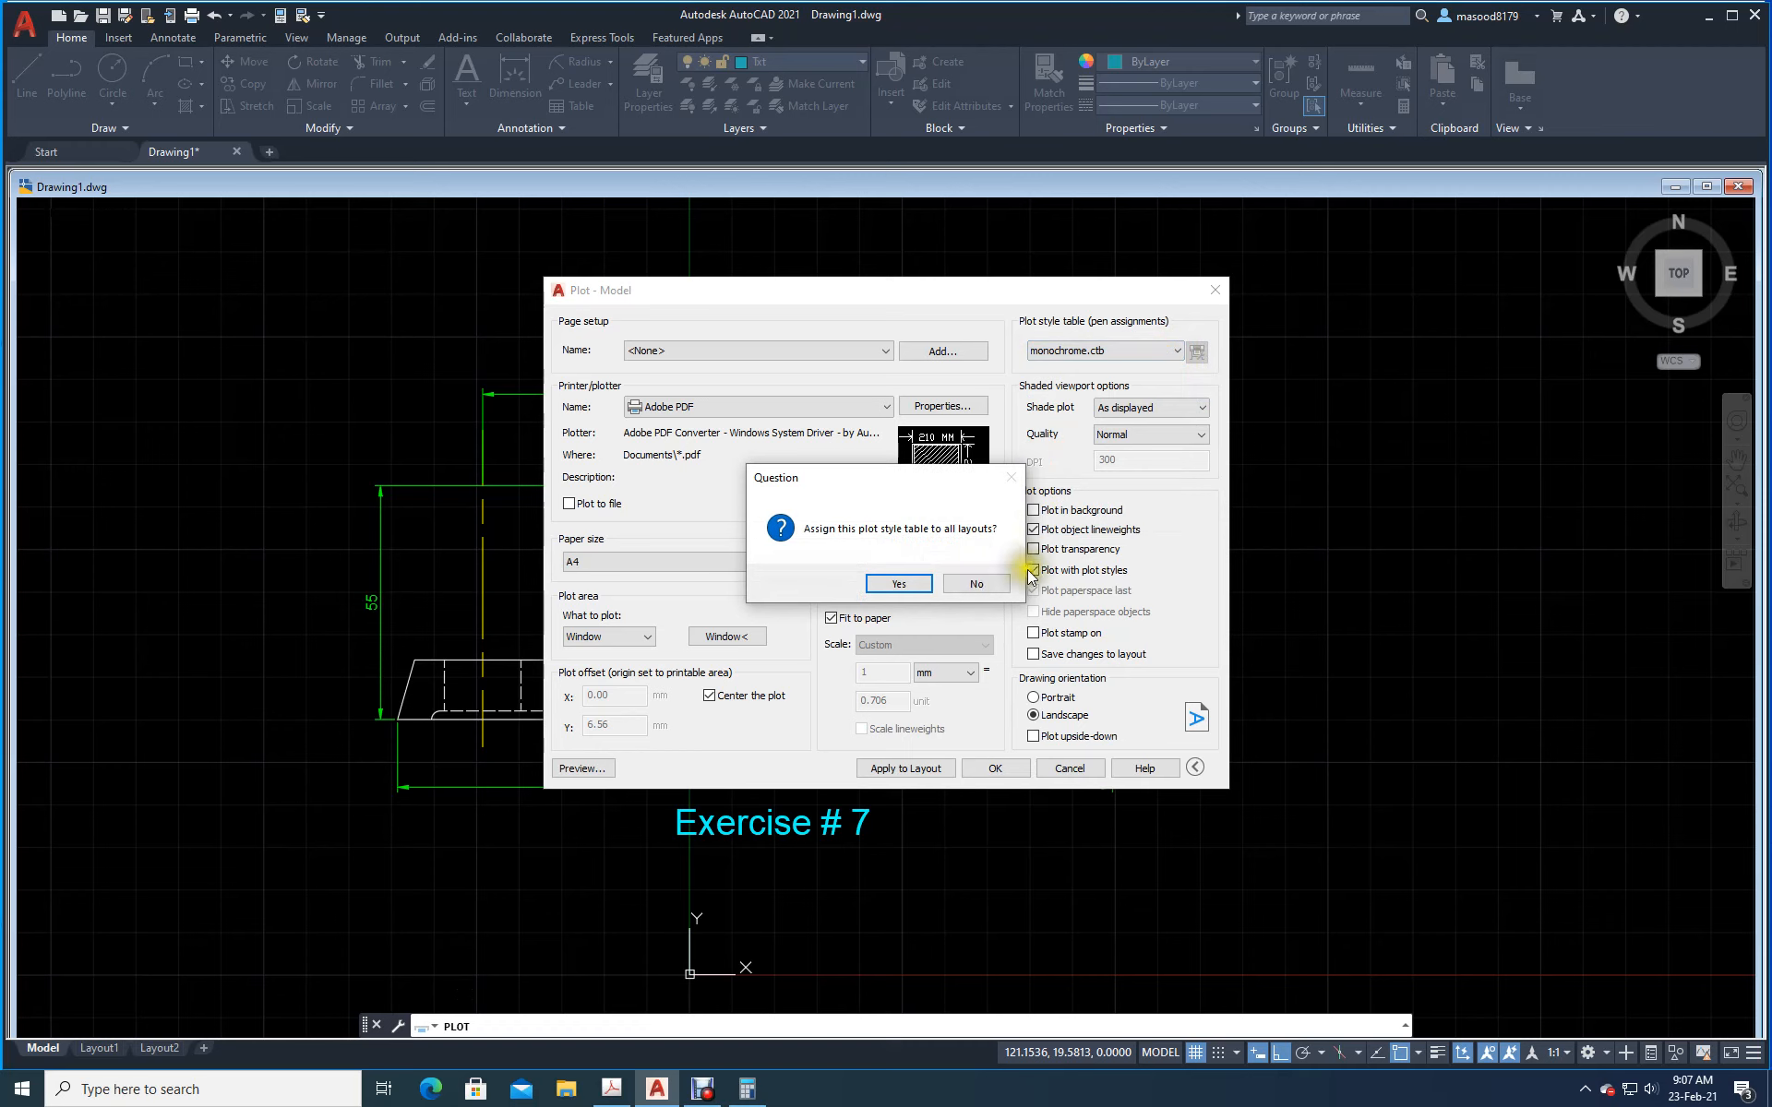
pyautogui.click(900, 584)
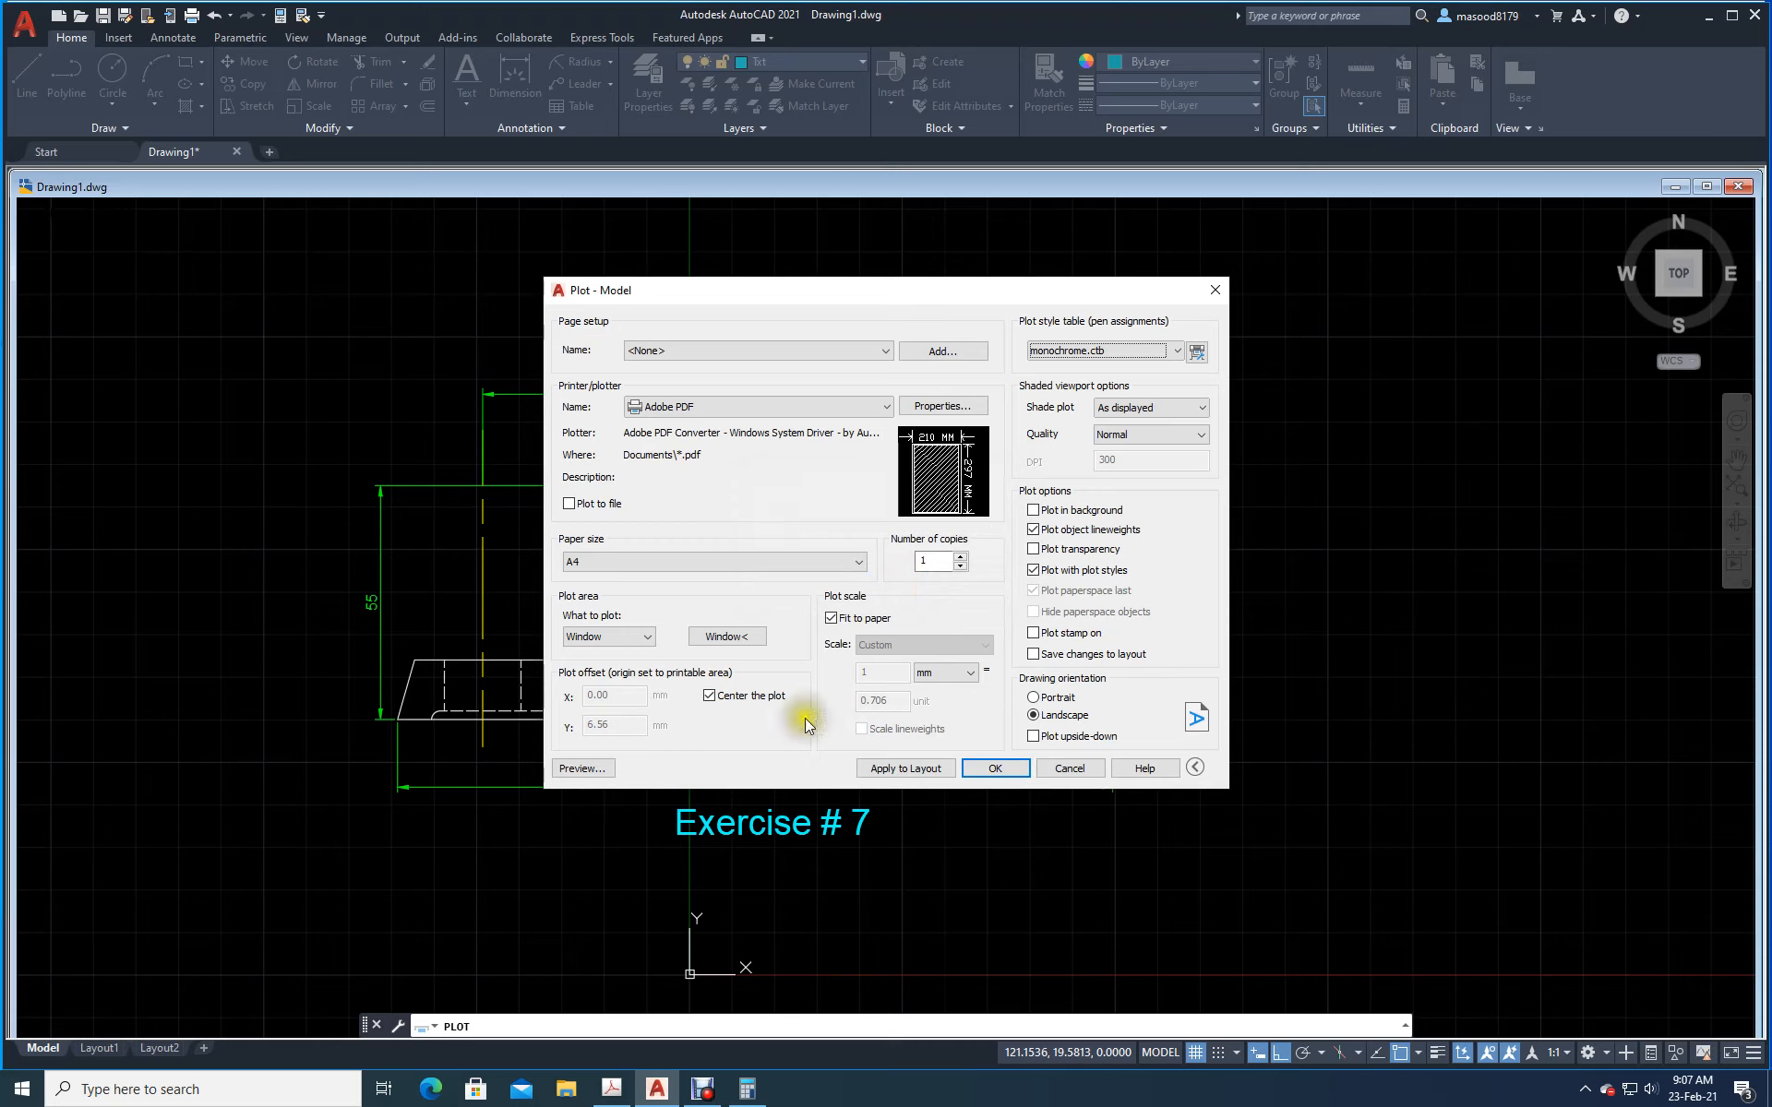
pyautogui.click(601, 766)
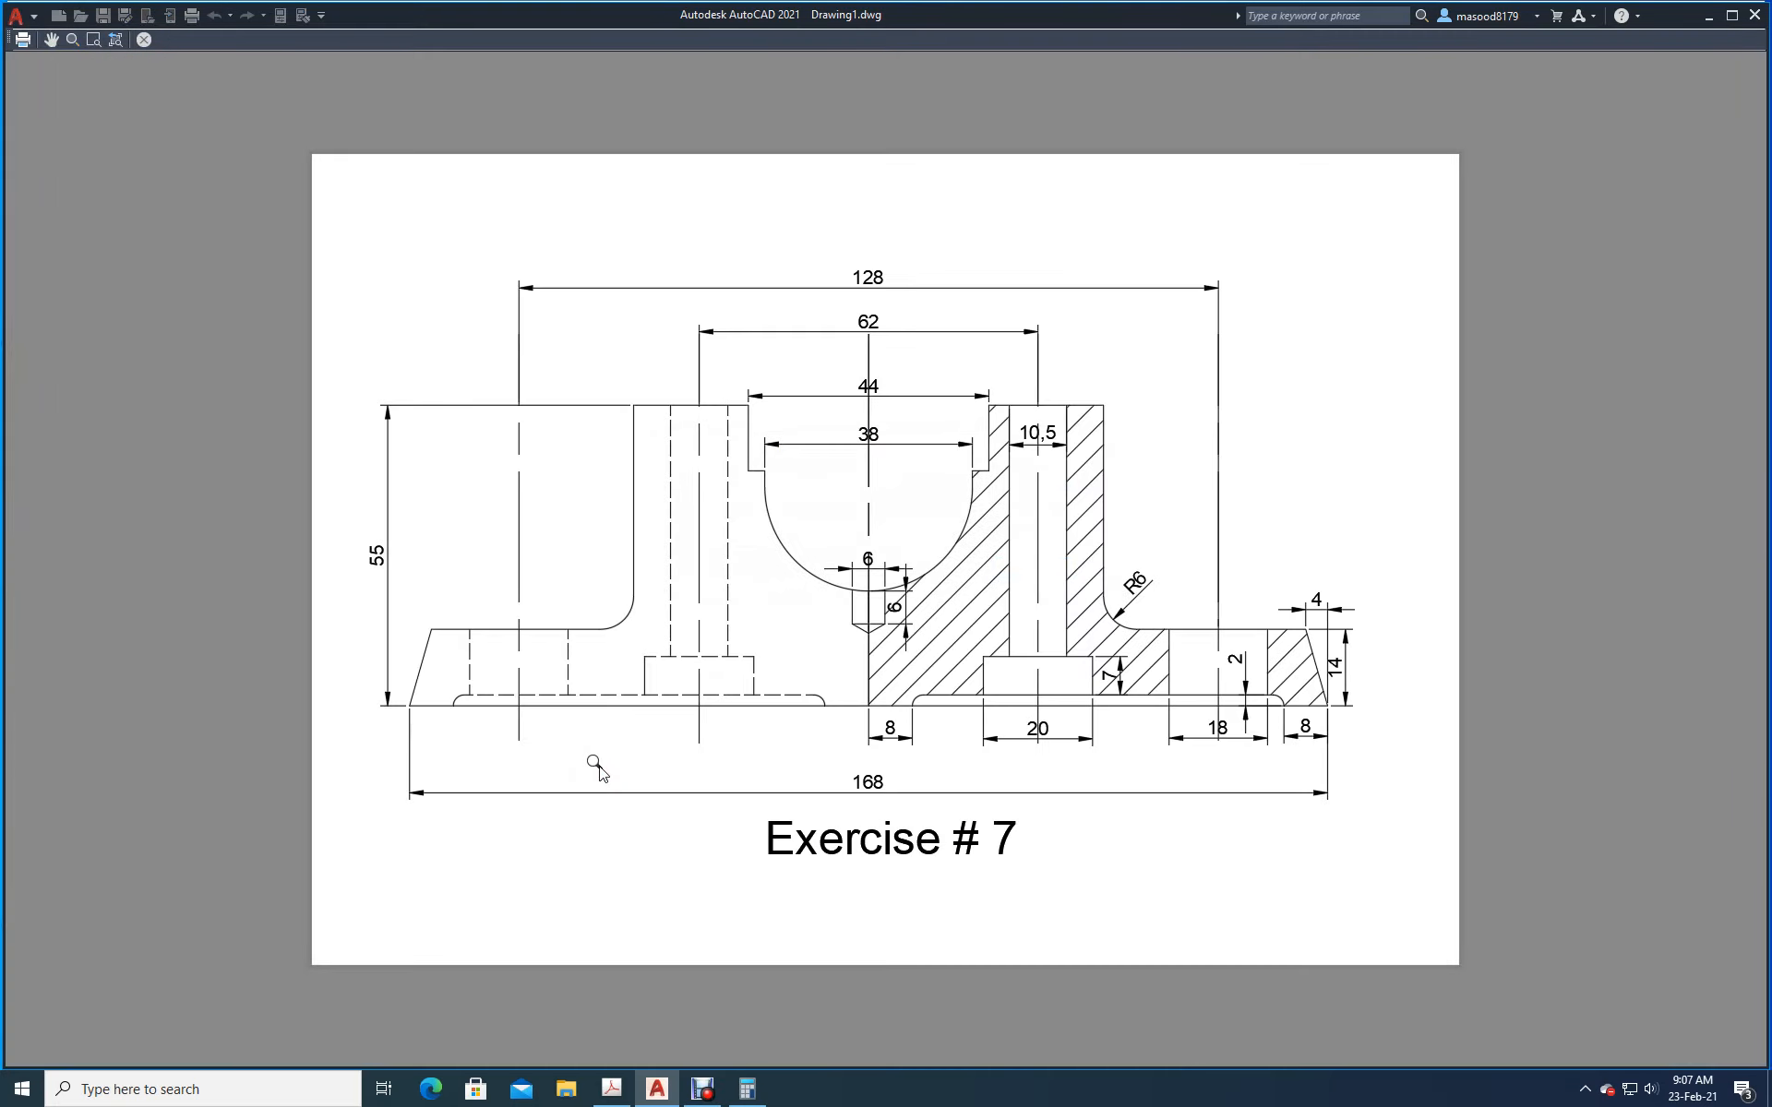
pyautogui.press('Escape')
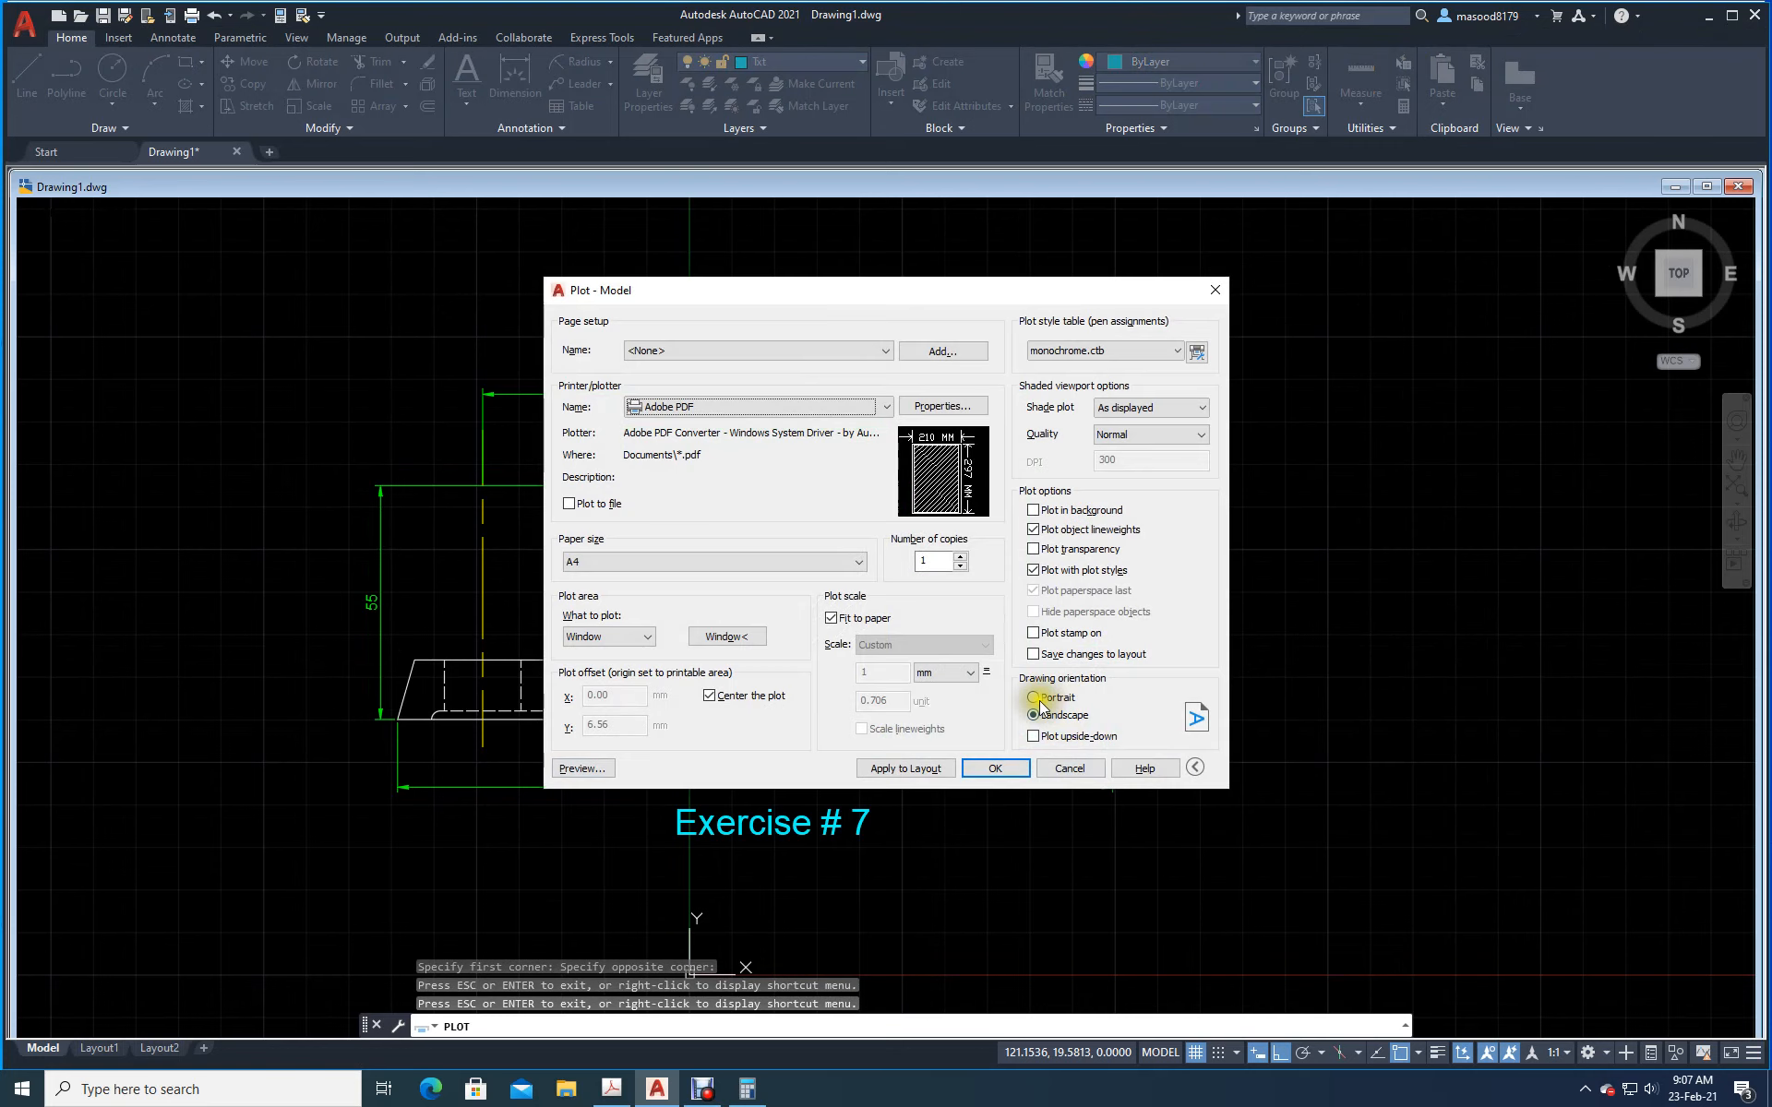
# Step: Plot the drawing and save the PDF as "Exercise 7" in the pdf files folder
pyautogui.click(992, 769)
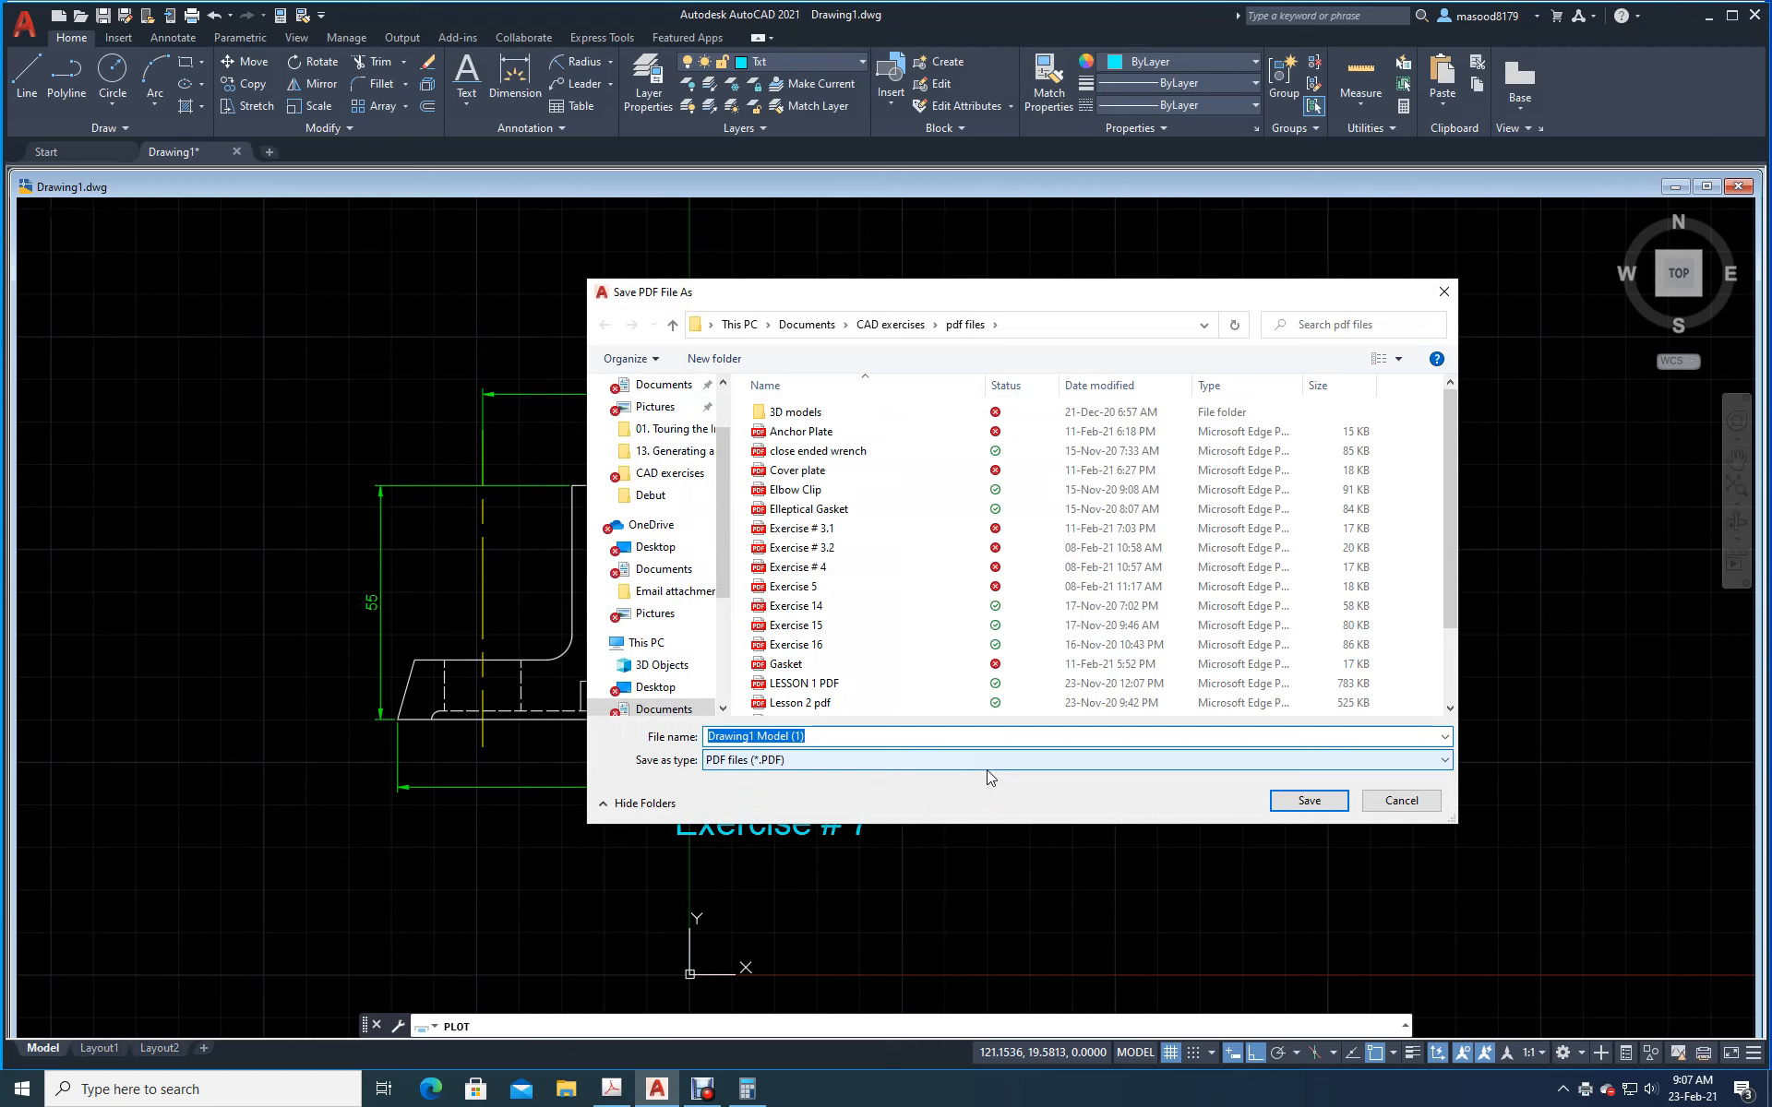
pyautogui.write('Exe')
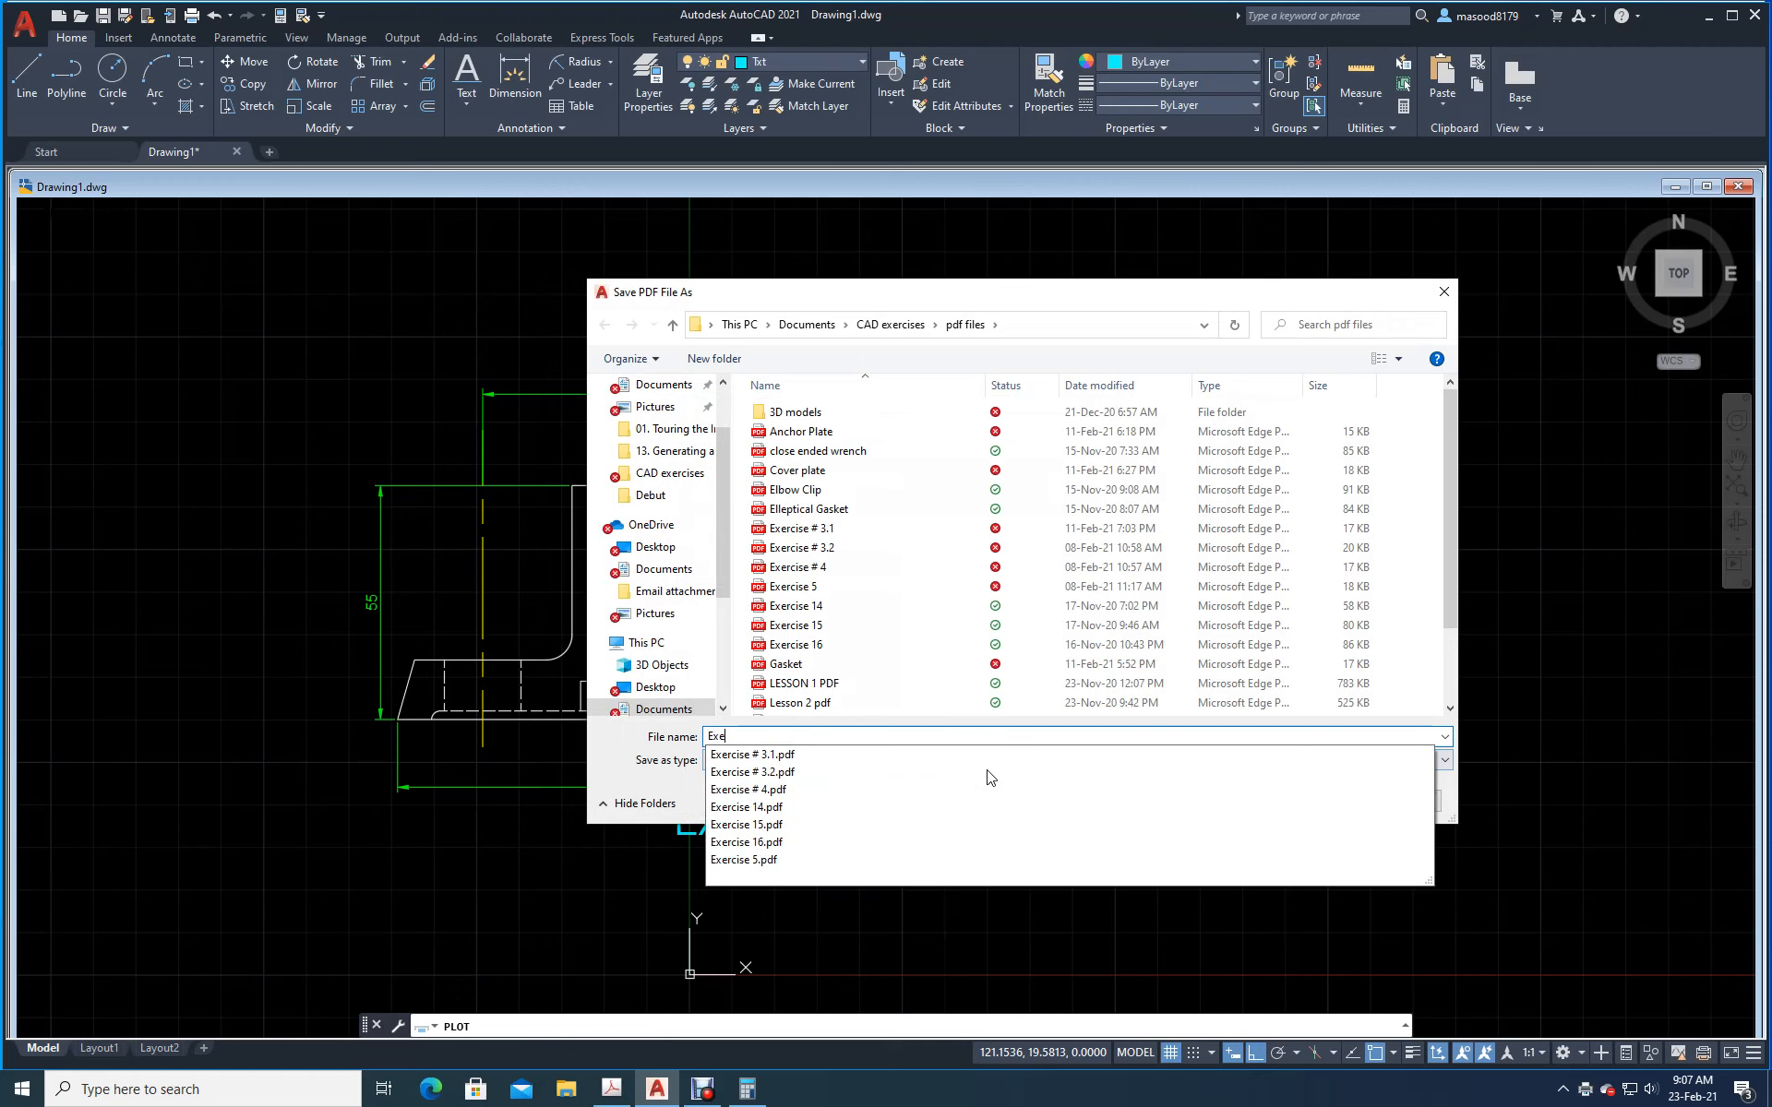
pyautogui.write('rcise 7')
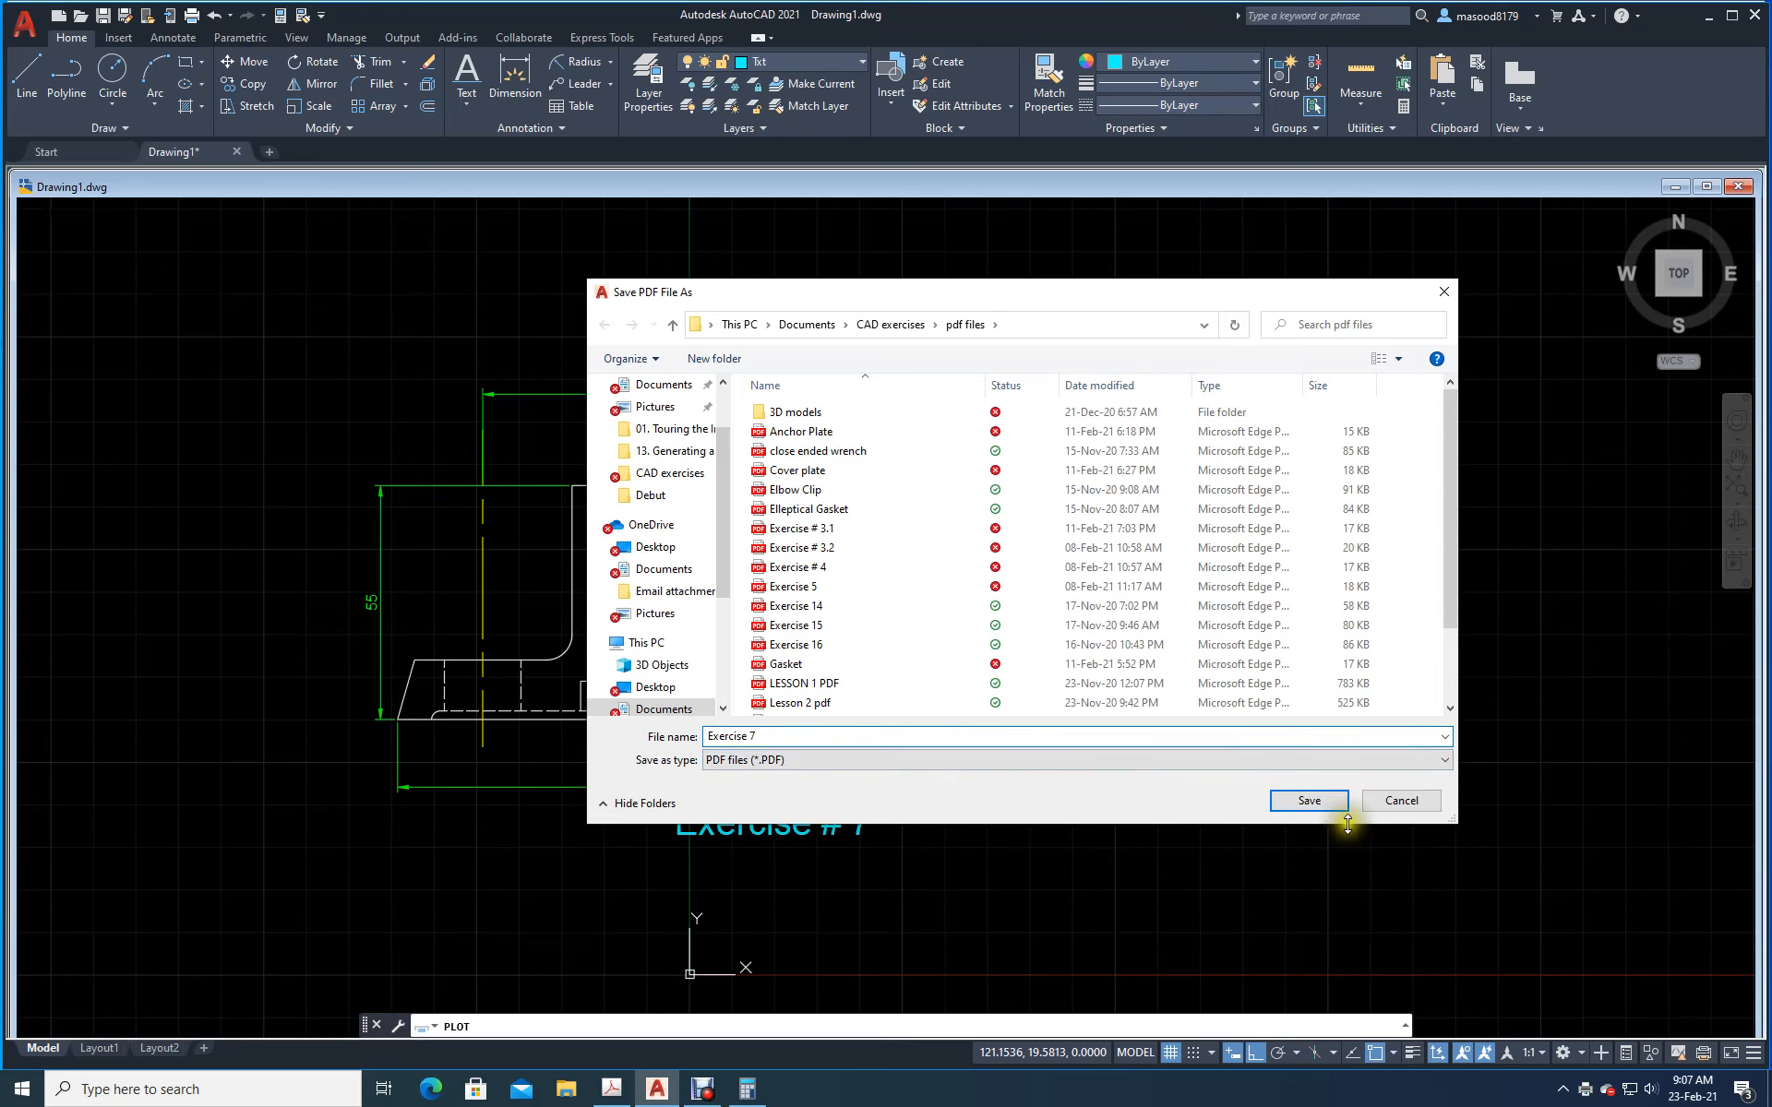
pyautogui.click(1304, 800)
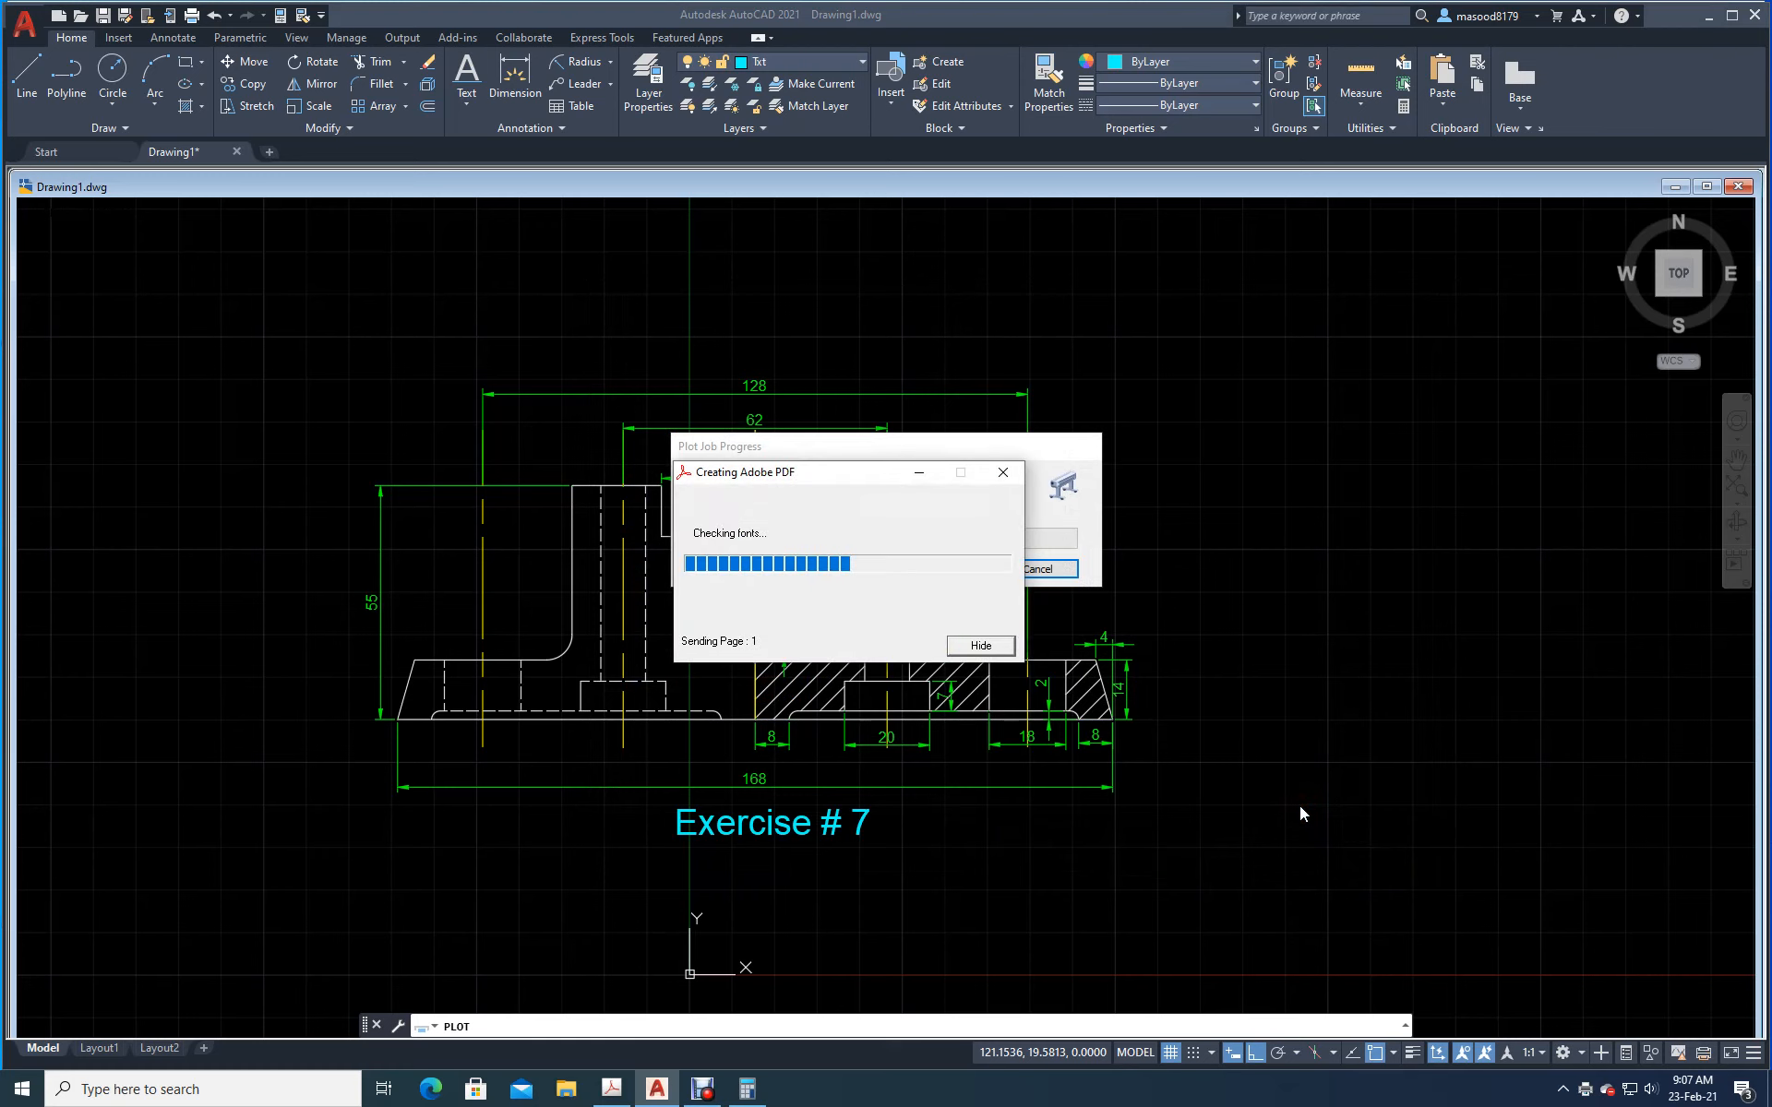